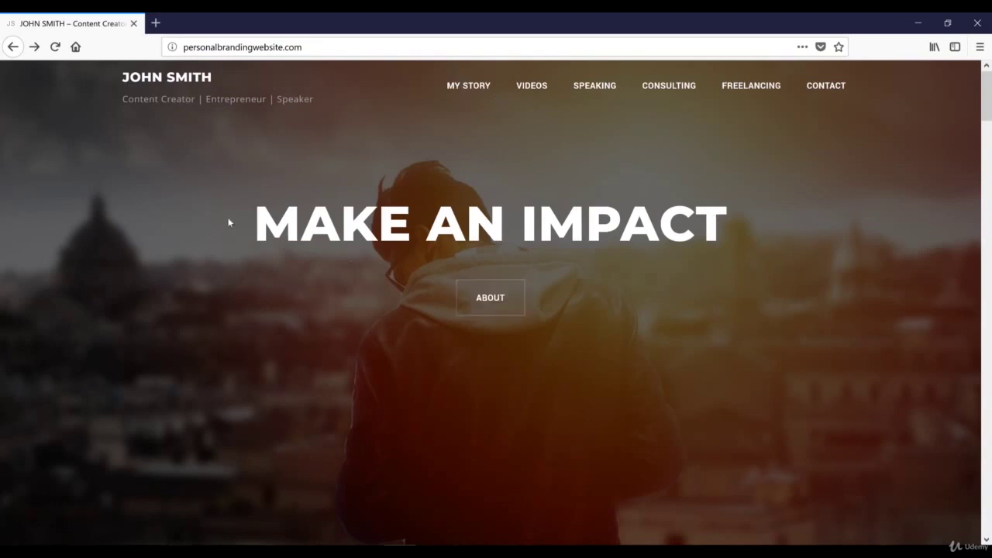
# Select and deselect the MAKE AN IMPACT heading, then follow the home page's About link
pyautogui.moveTo(228, 222); pyautogui.dragTo(737, 226)
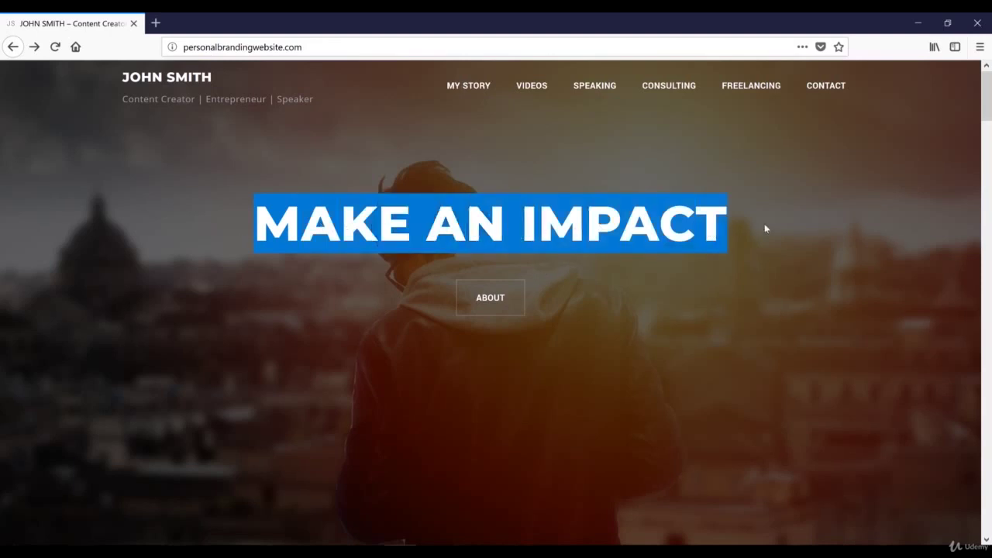
pyautogui.click(797, 236)
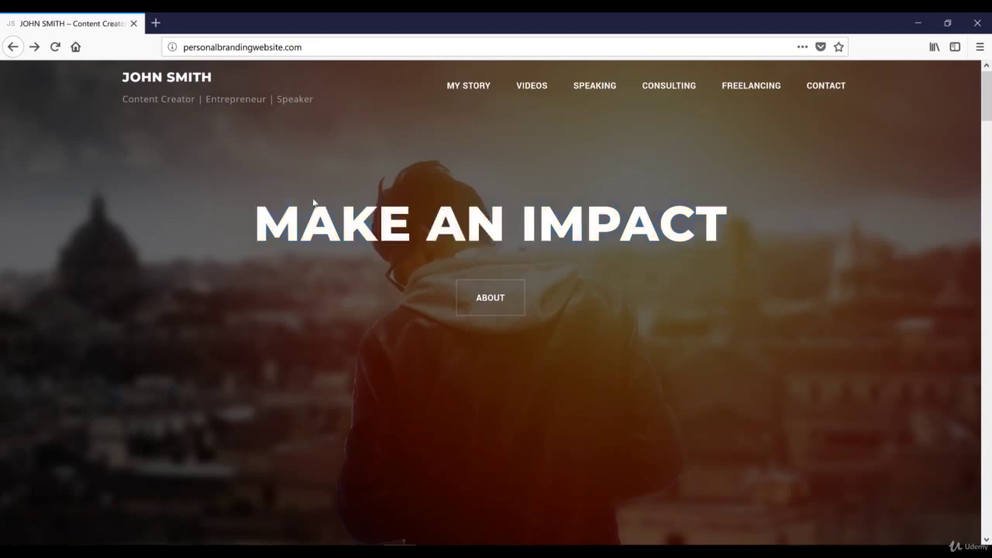
pyautogui.click(499, 298)
# On the Freelancing page, confirm the HIRE ME link opens freelancer.com, then come back
pyautogui.click(742, 86)
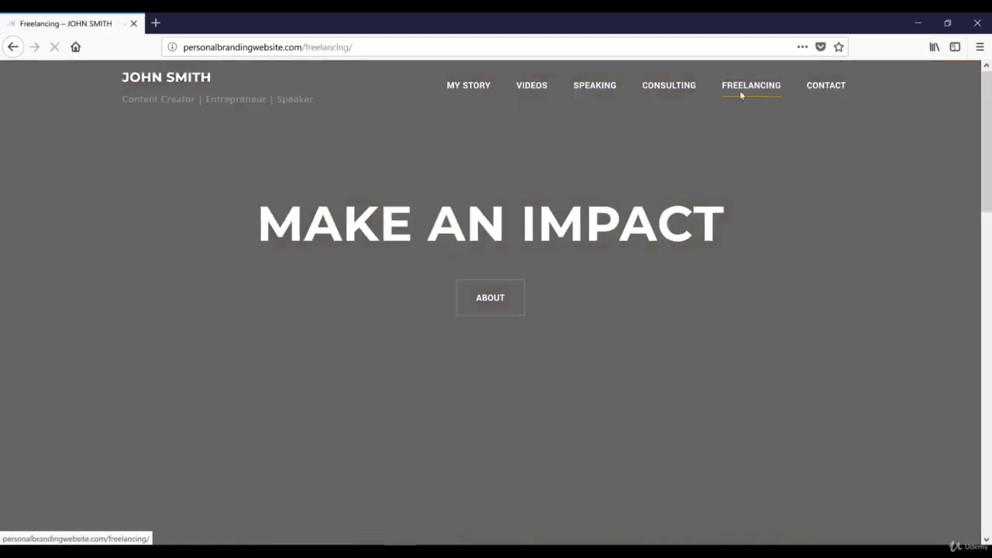
pyautogui.scroll(-5, 771, 153)
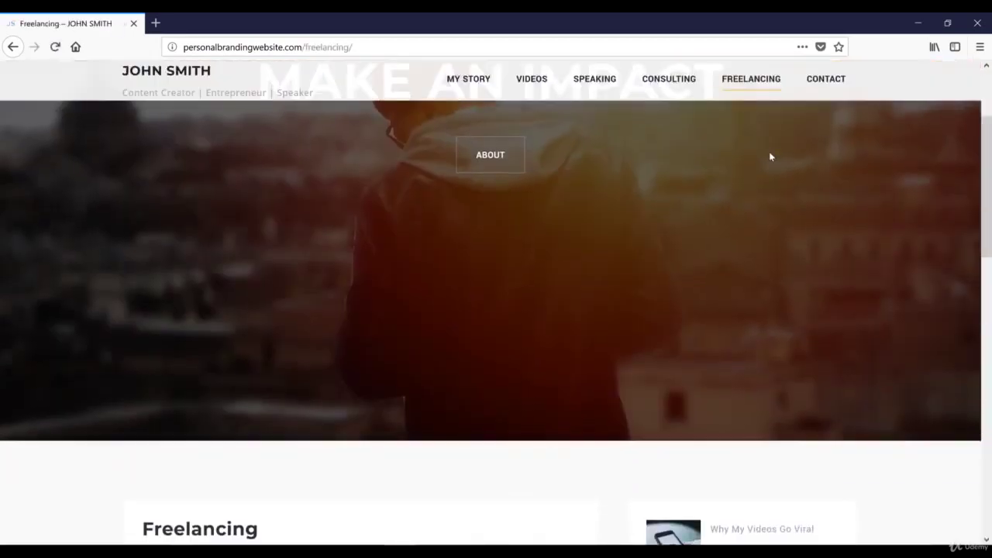
pyautogui.scroll(-5, 374, 196)
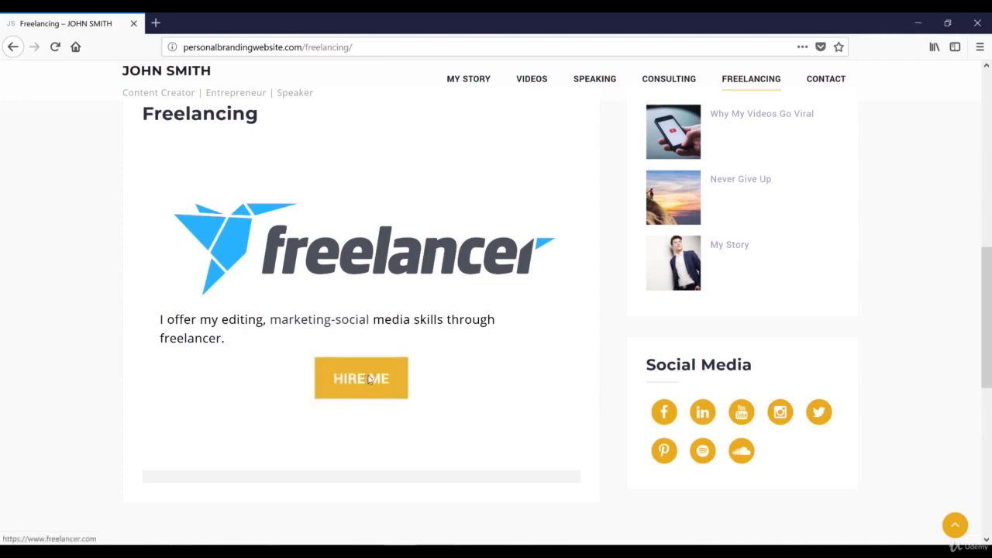
pyautogui.click(368, 378)
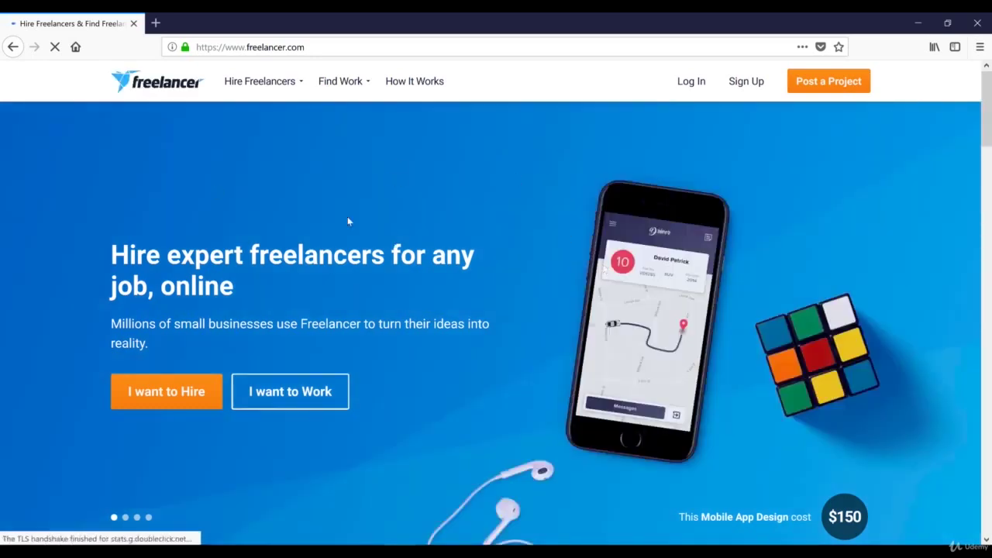
pyautogui.click(12, 47)
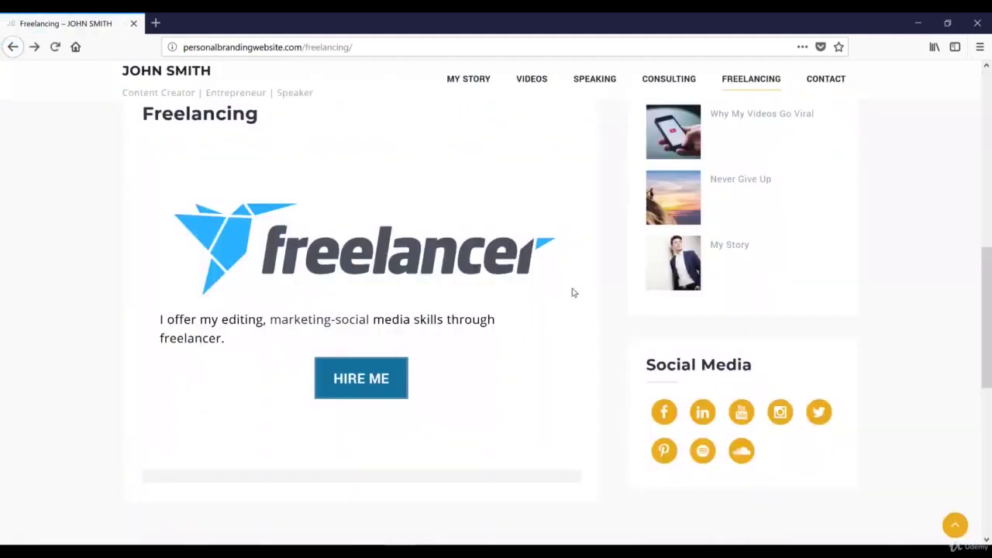
pyautogui.scroll(1, 543, 209)
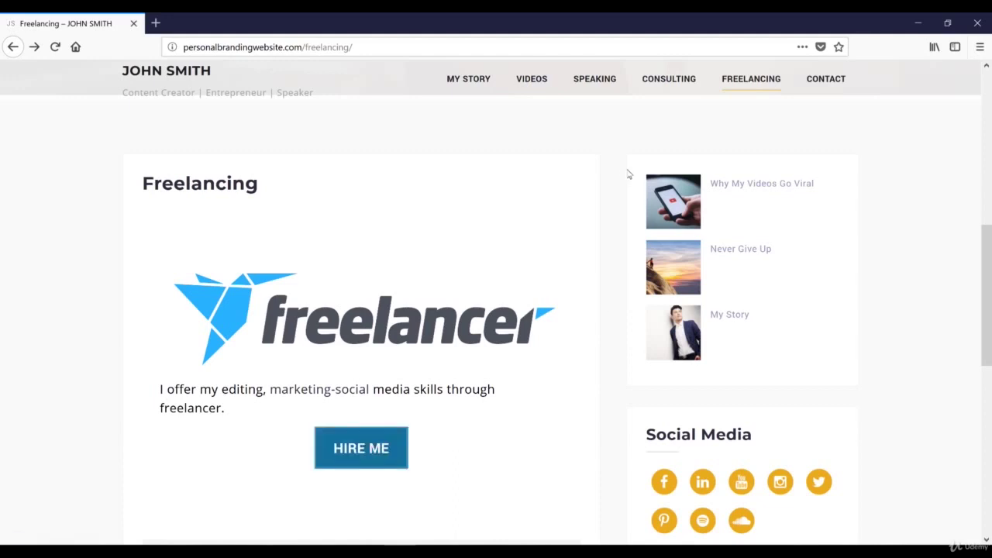
pyautogui.scroll(3, 628, 174)
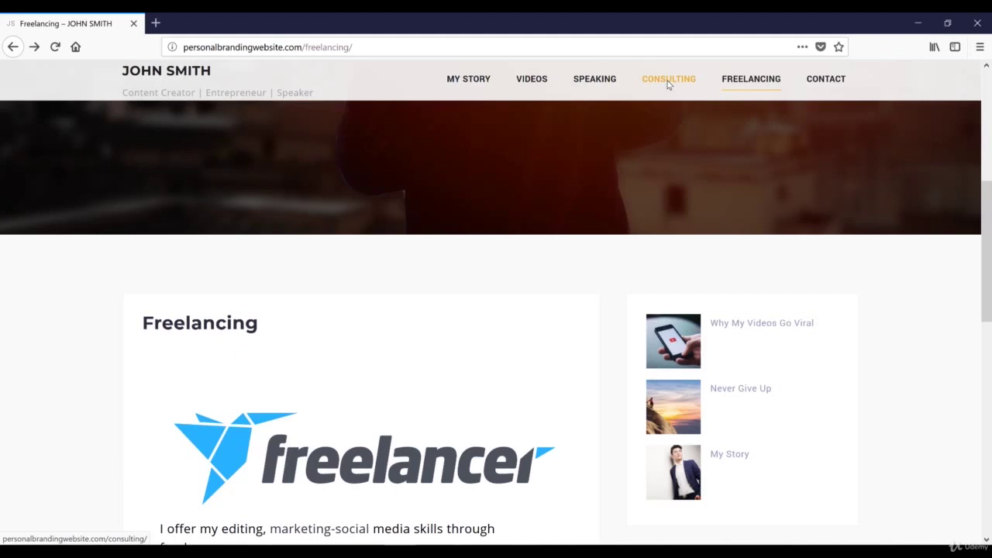
# Browse the Consulting page down to its contact form and back, then go to the Speaking page
pyautogui.click(668, 81)
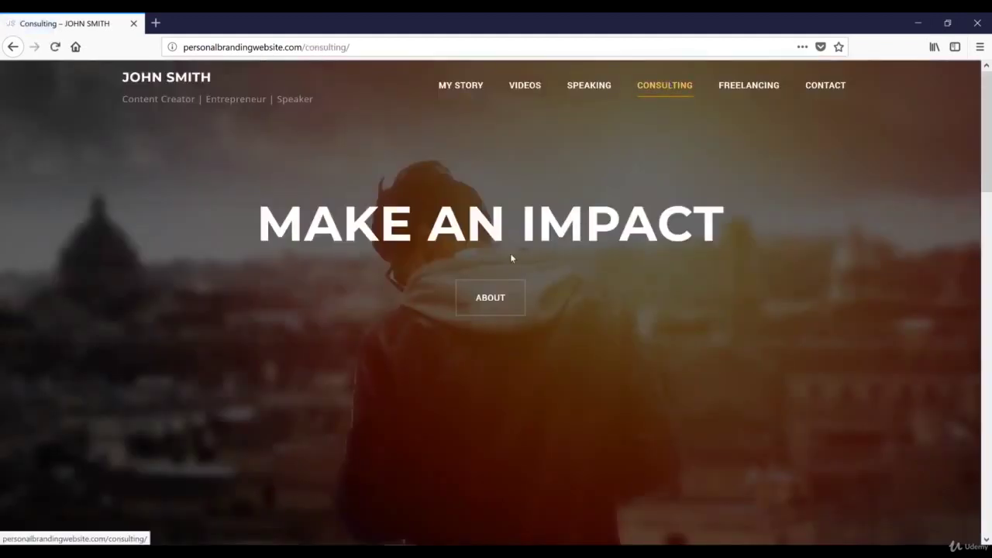
pyautogui.scroll(-3, 703, 184)
pyautogui.scroll(-4, 418, 272)
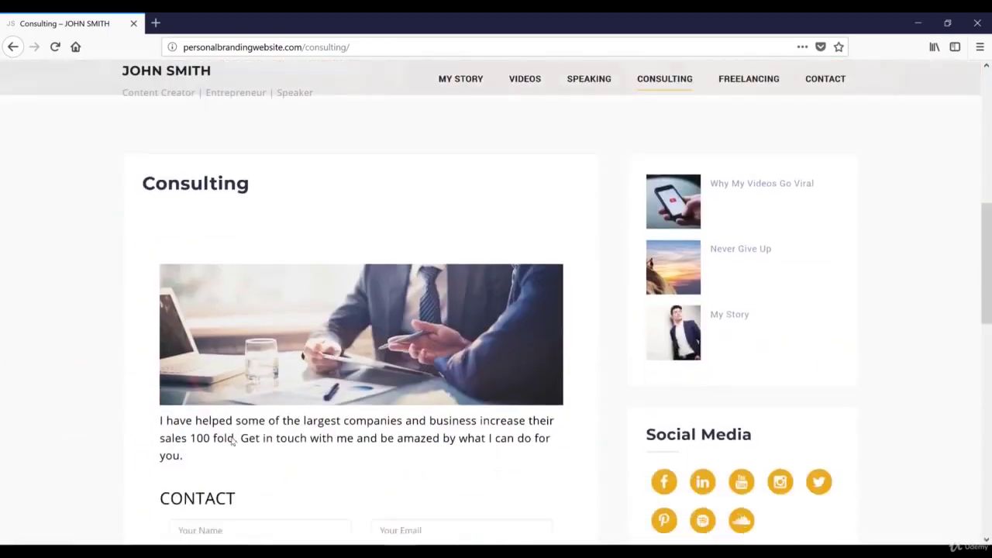
pyautogui.scroll(-2, 257, 403)
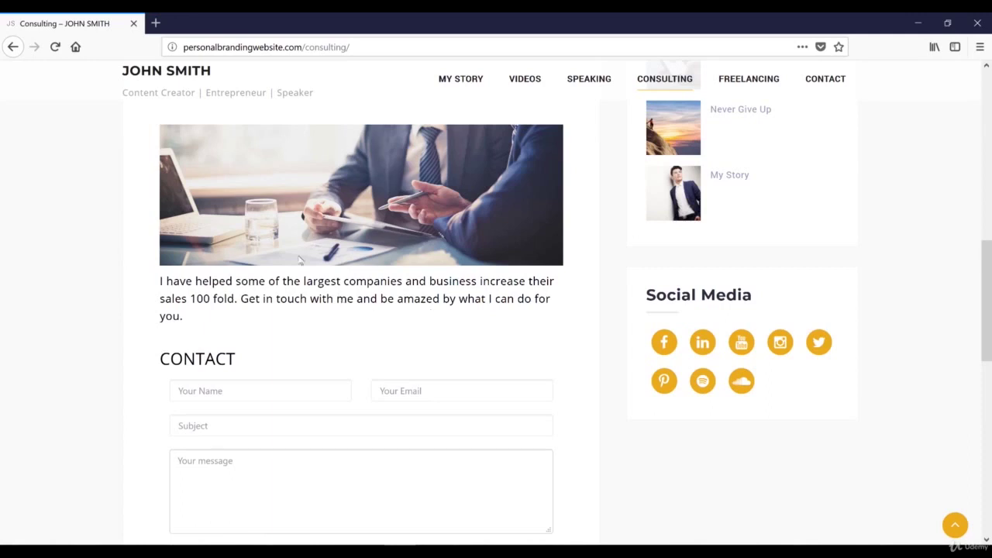
pyautogui.scroll(-2, 284, 328)
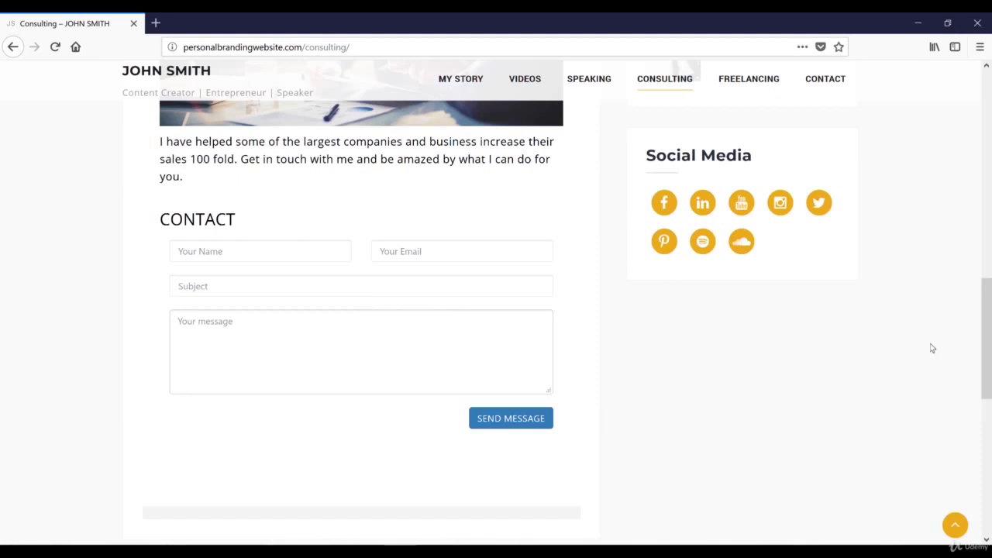
pyautogui.scroll(3, 930, 348)
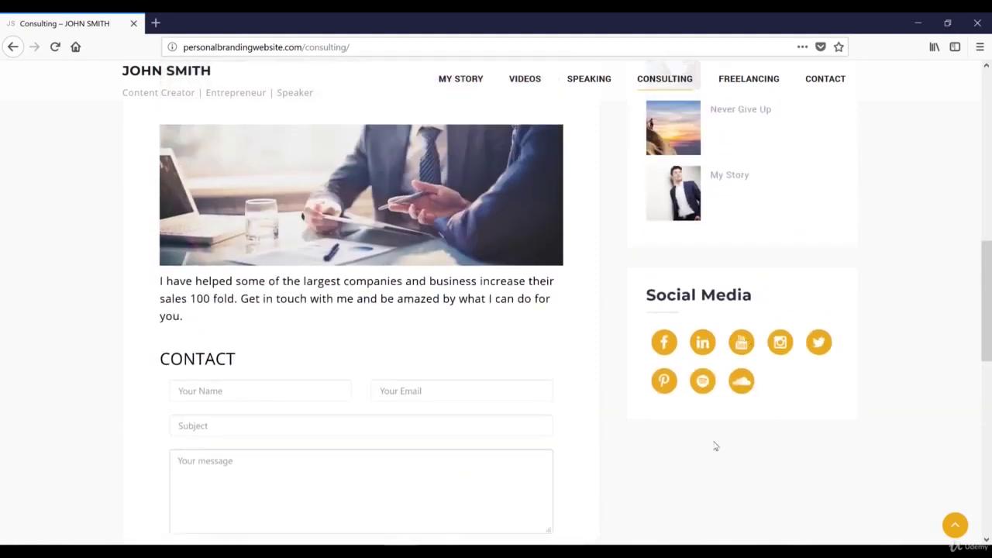
pyautogui.scroll(2, 769, 385)
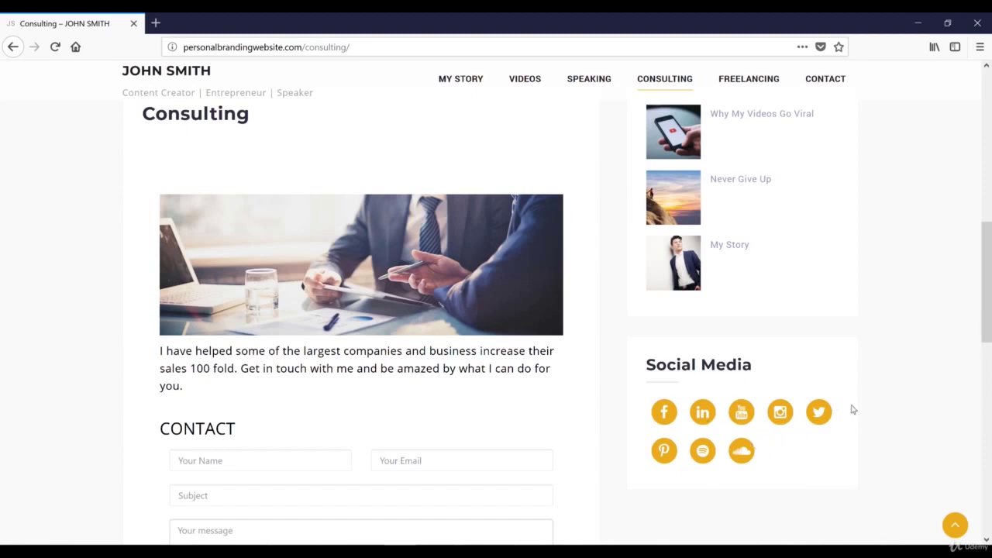
pyautogui.scroll(3, 848, 318)
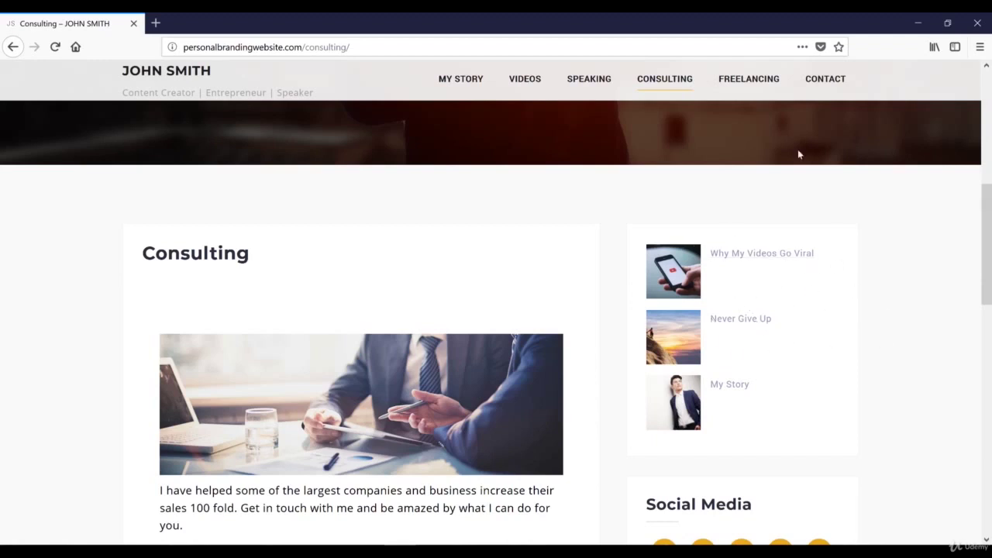
pyautogui.click(594, 79)
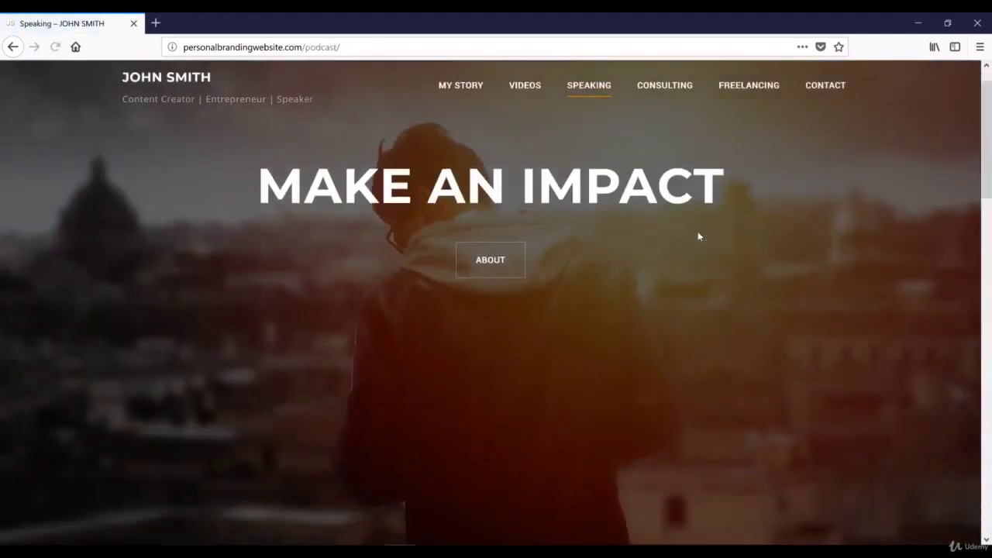
# Scroll the Speaking page down to its CONTACT booking form and back up
pyautogui.scroll(-3, 698, 237)
pyautogui.scroll(-3, 551, 237)
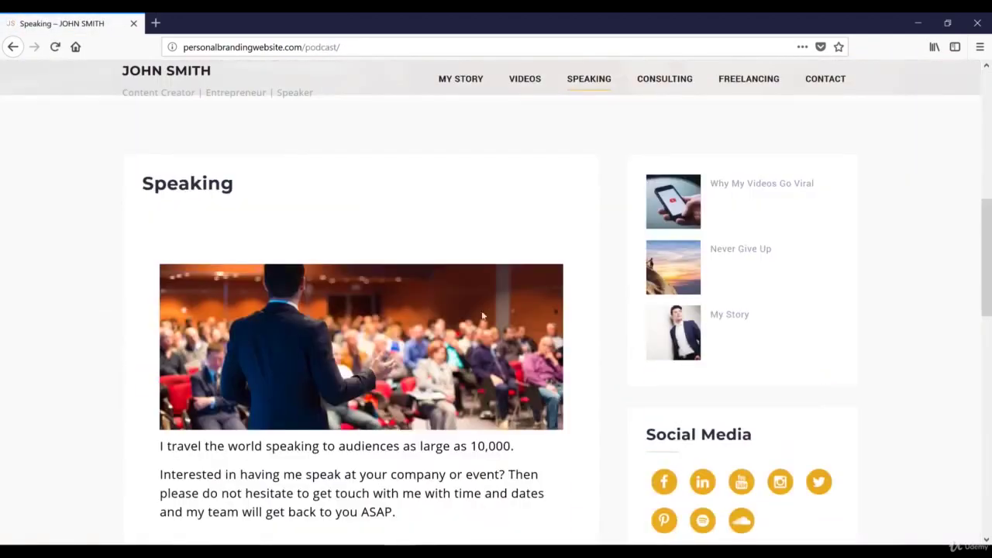
pyautogui.scroll(-1, 388, 251)
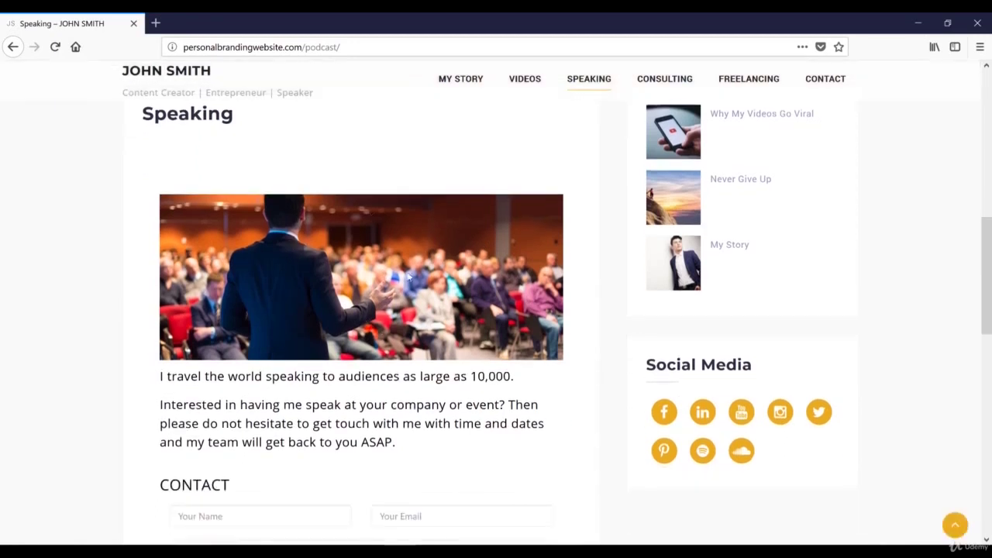
pyautogui.scroll(-2, 386, 301)
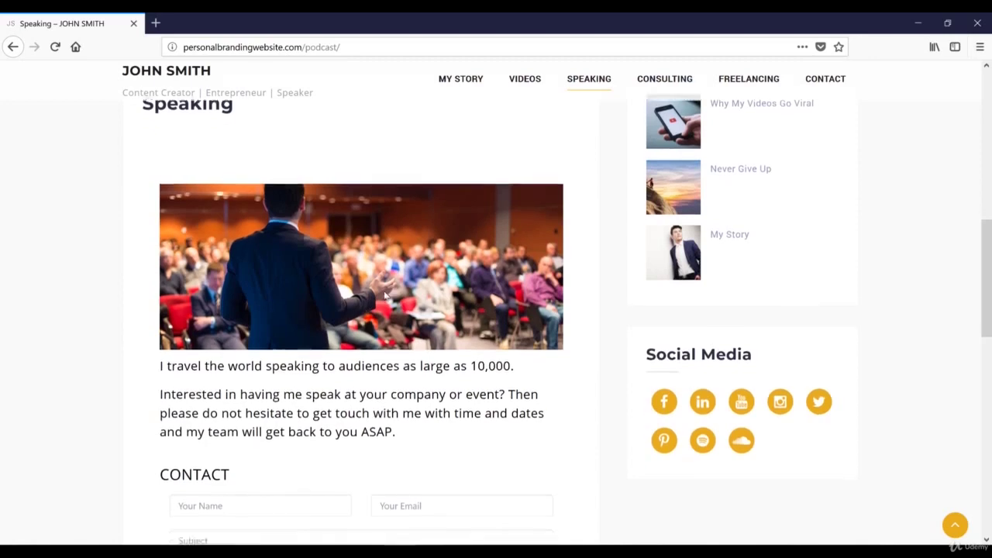
pyautogui.scroll(-1, 298, 270)
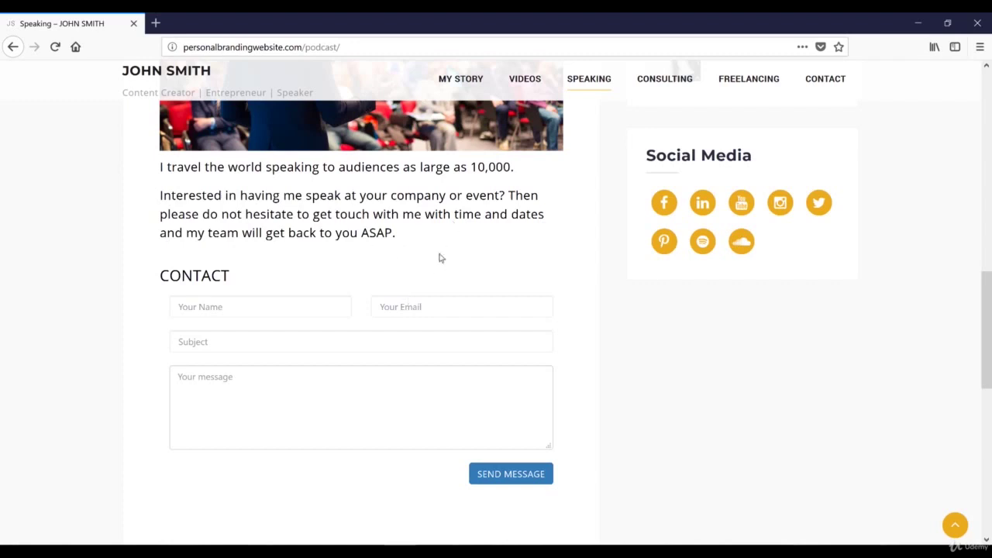
pyautogui.scroll(4, 513, 271)
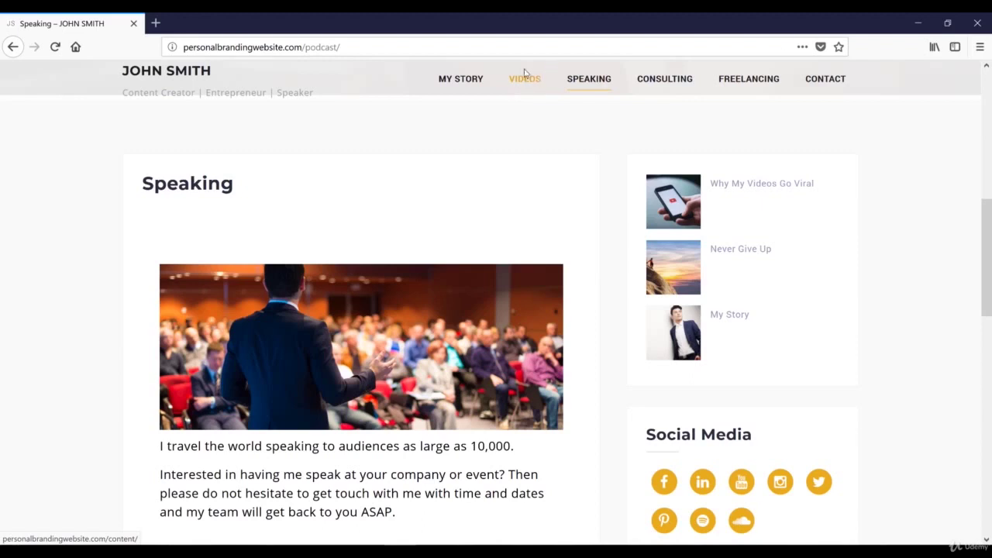
# Open the Videos page and scroll through its embedded clips
pyautogui.click(528, 81)
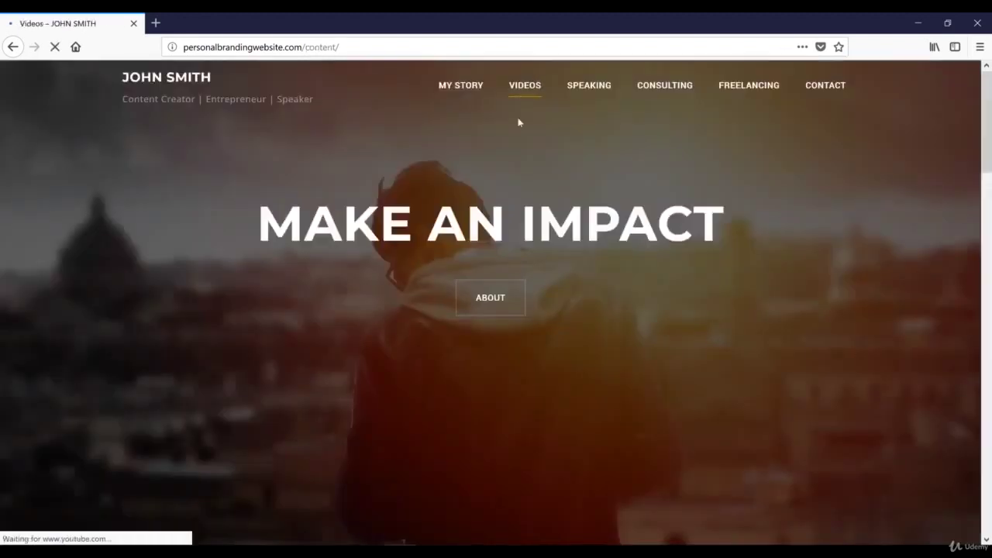
pyautogui.scroll(-3, 547, 189)
pyautogui.scroll(-5, 348, 268)
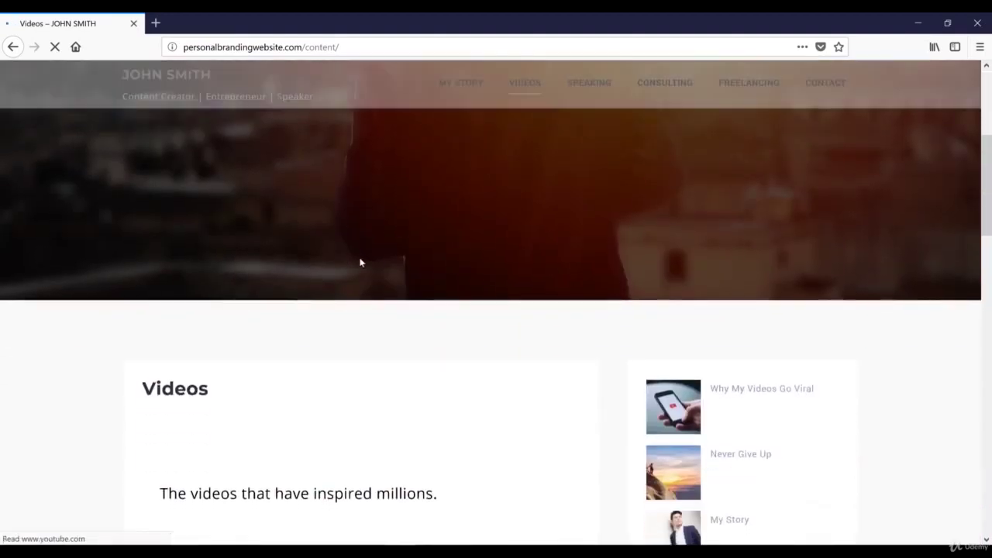
pyautogui.scroll(-2, 465, 233)
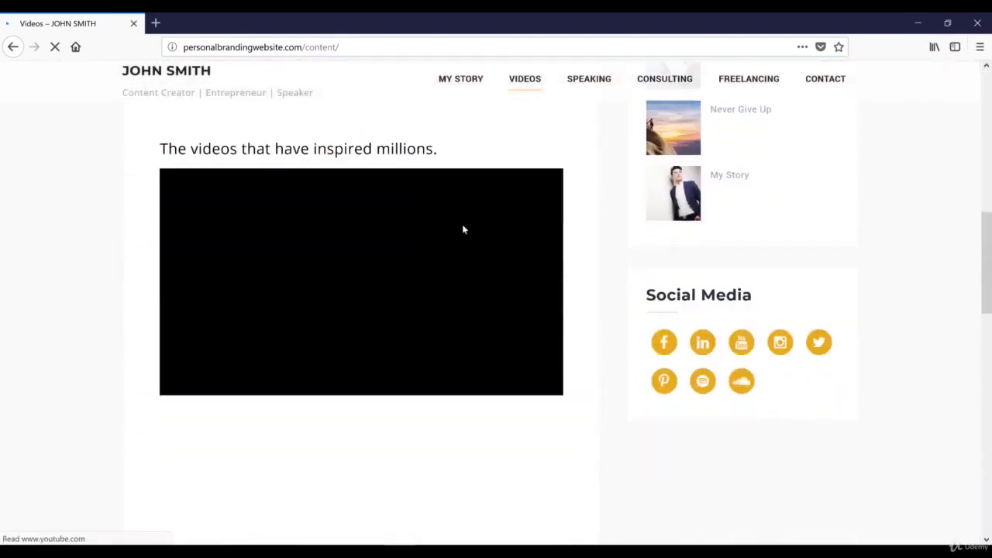
pyautogui.scroll(-1, 404, 327)
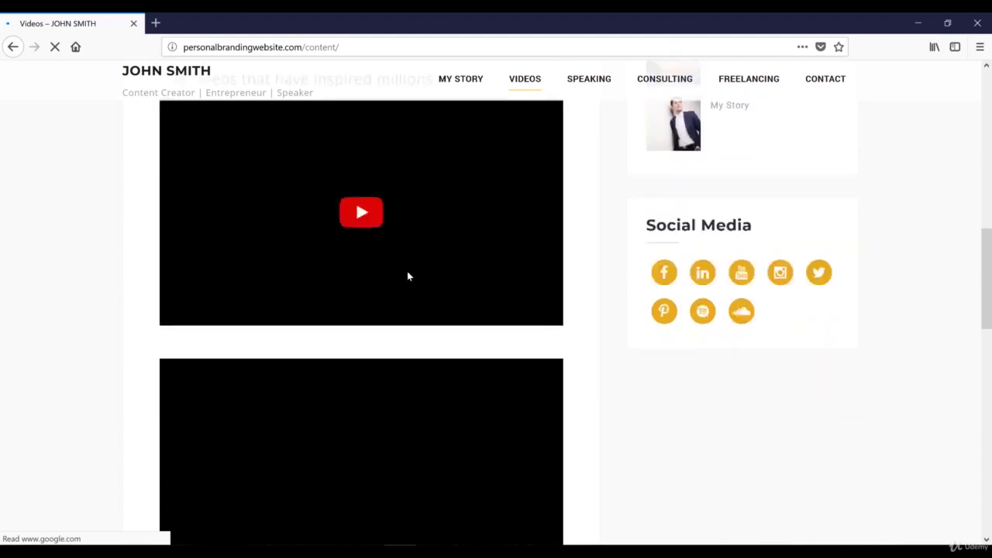
pyautogui.scroll(4, 444, 317)
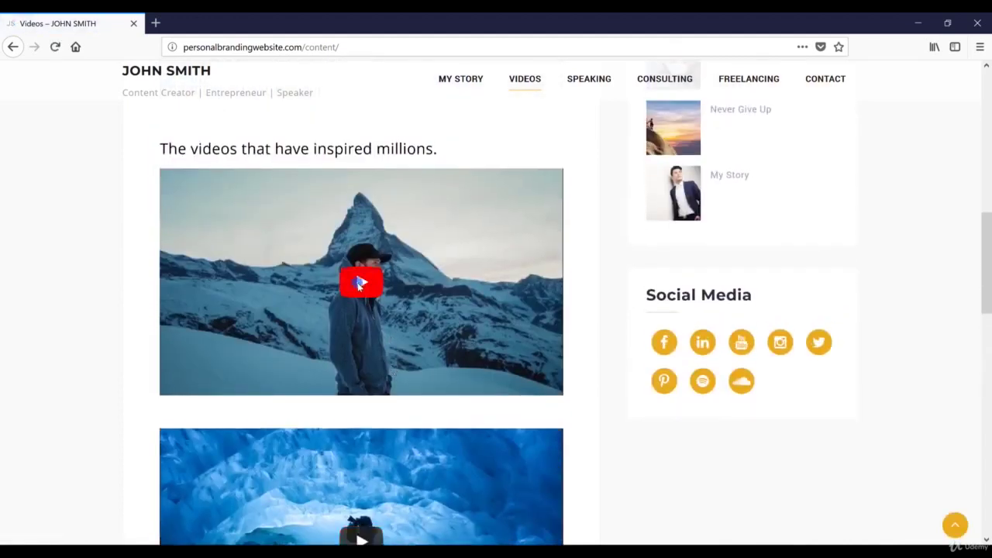
# Play the first mountain video, pause it at 0:03, and scroll the page down and back up
pyautogui.click(359, 285)
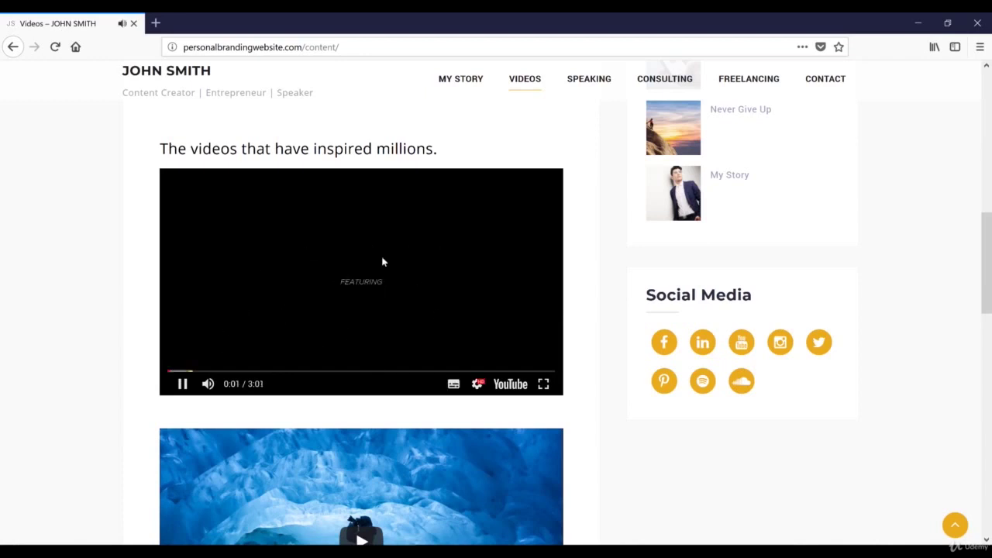
pyautogui.click(182, 384)
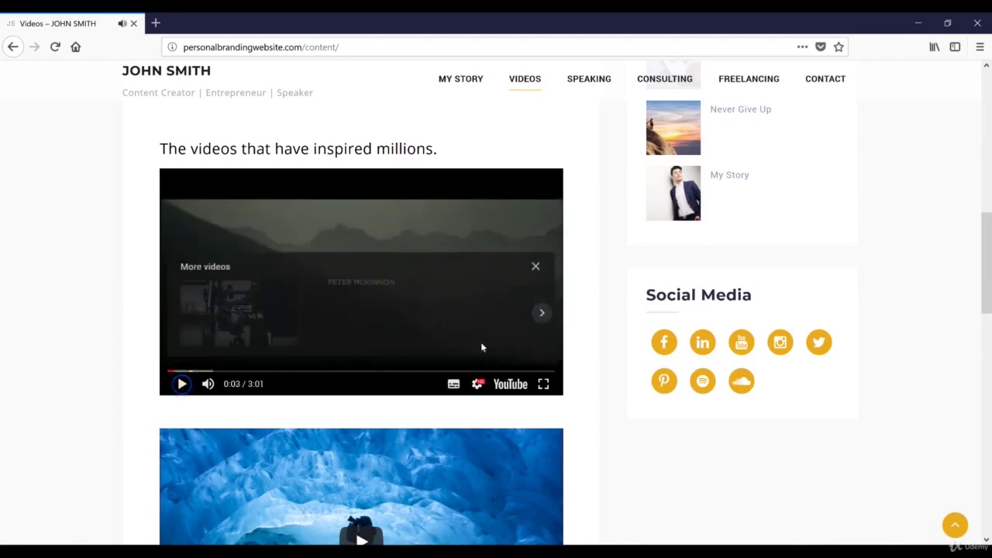
pyautogui.scroll(-5, 313, 248)
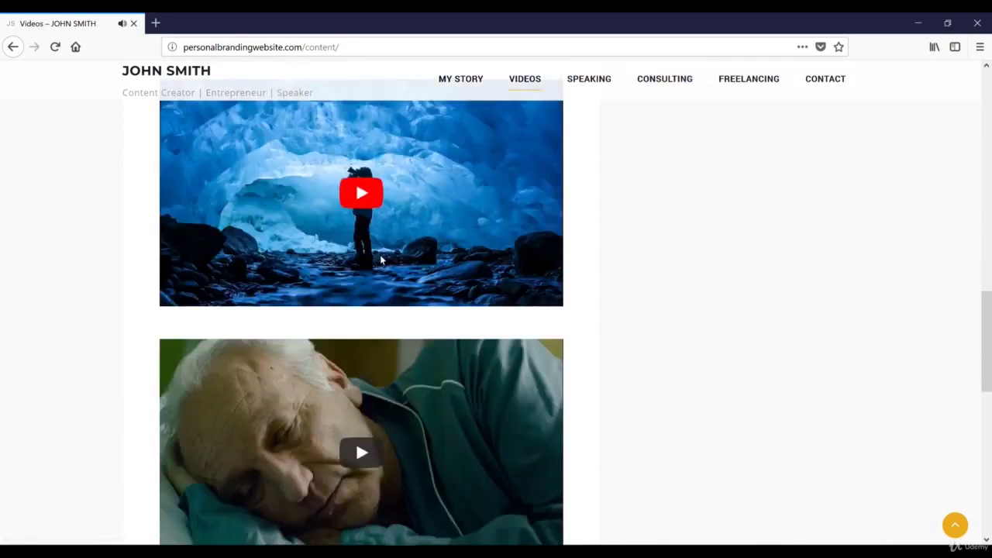
pyautogui.scroll(8, 379, 255)
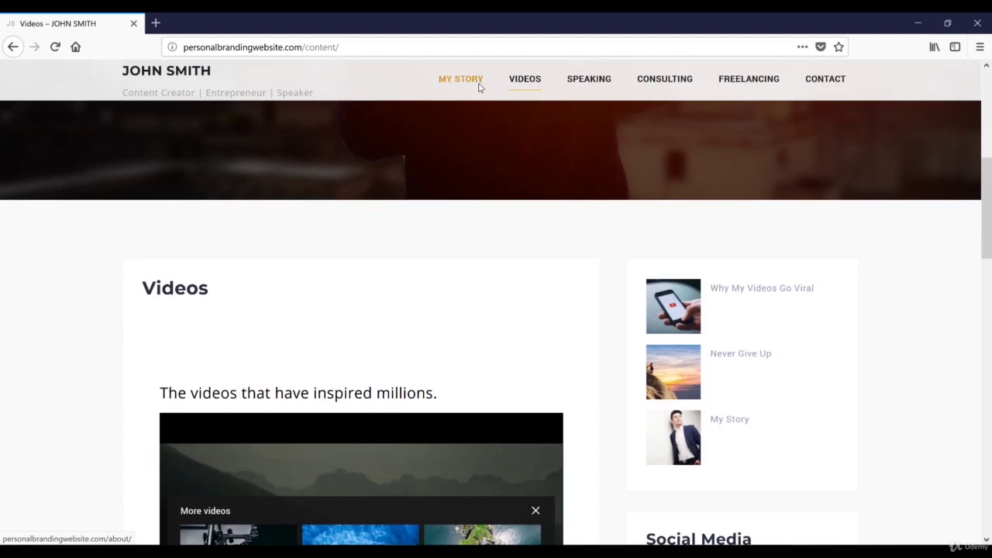
pyautogui.scroll(2, 469, 88)
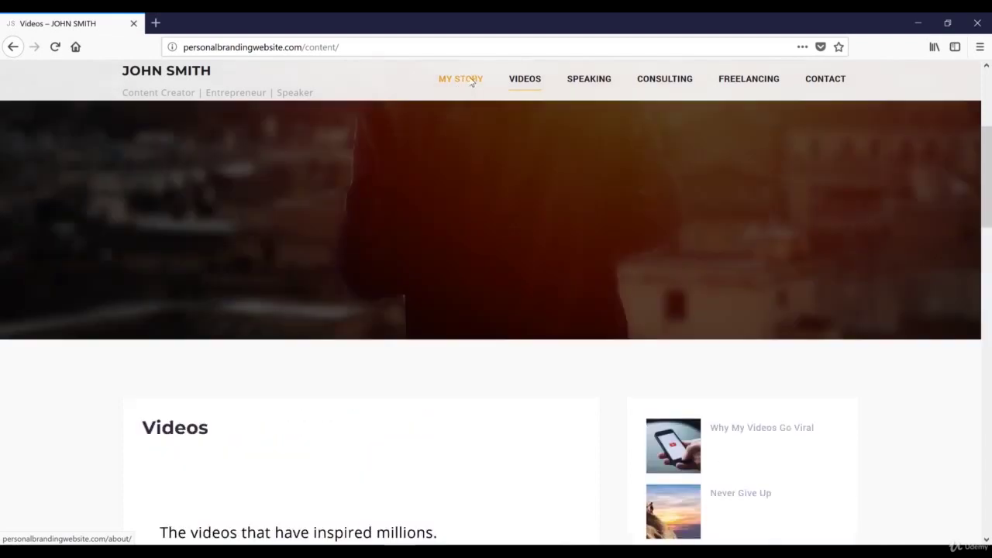
# Open MY STORY and read the About page past the bio and testimonials to the contact form
pyautogui.click(472, 80)
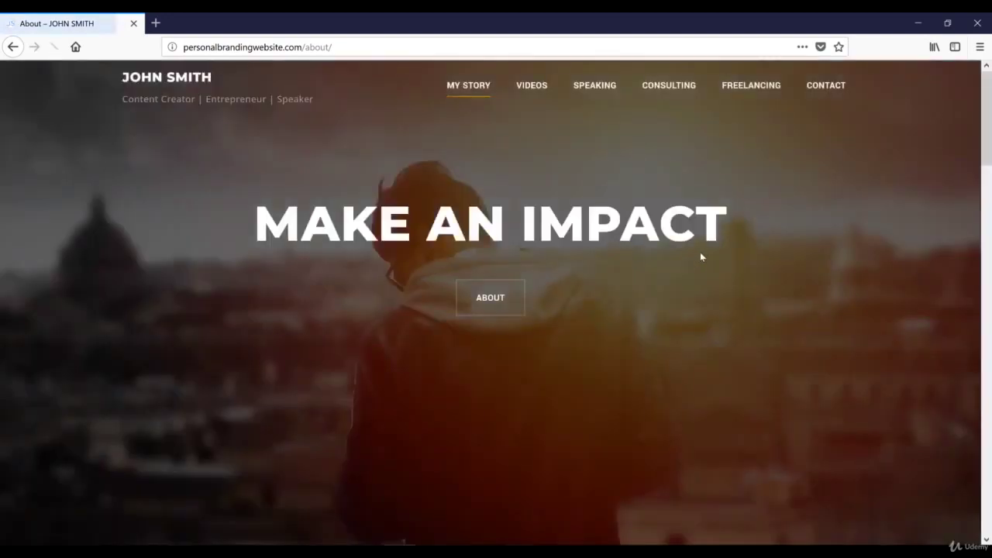
pyautogui.scroll(-3, 701, 251)
pyautogui.scroll(-5, 701, 250)
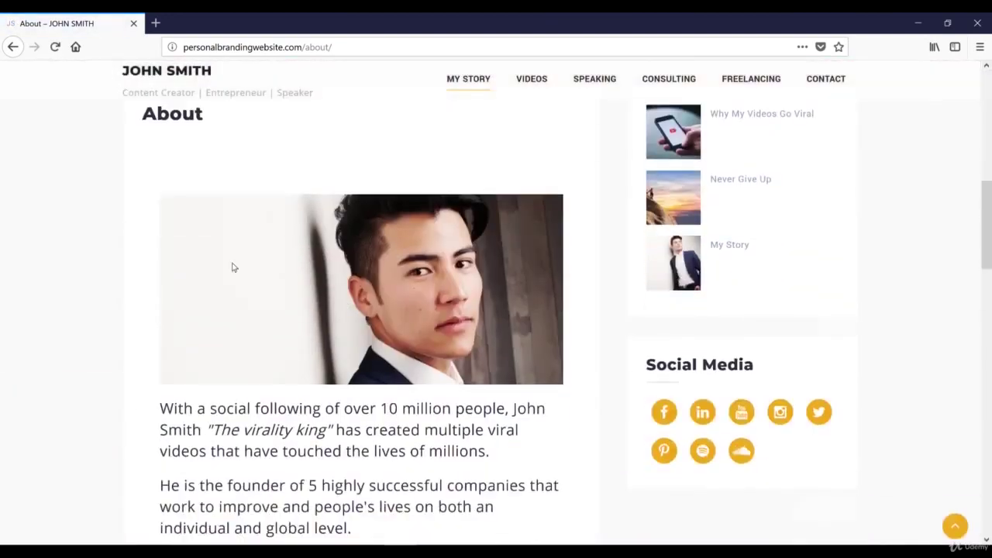
pyautogui.scroll(-1, 403, 244)
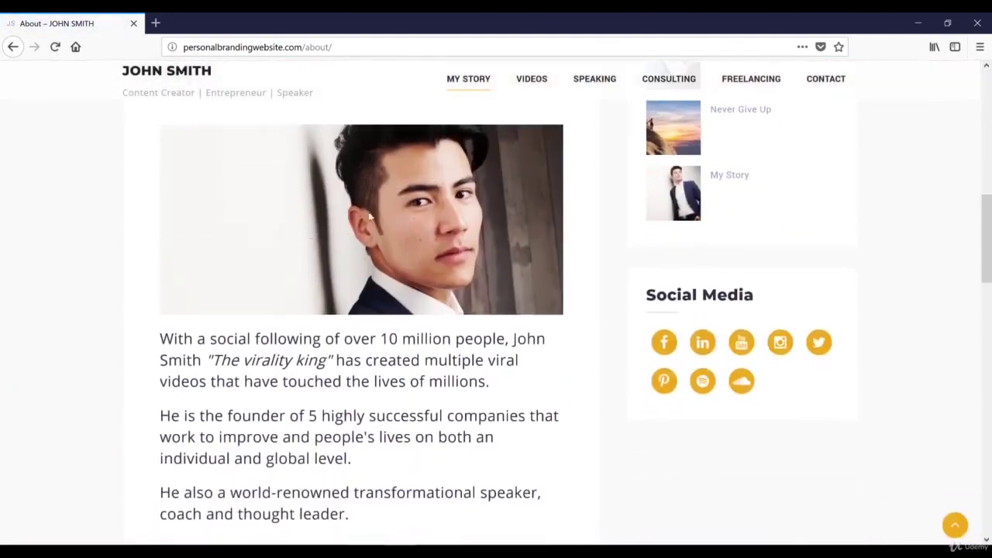
pyautogui.scroll(-1, 370, 218)
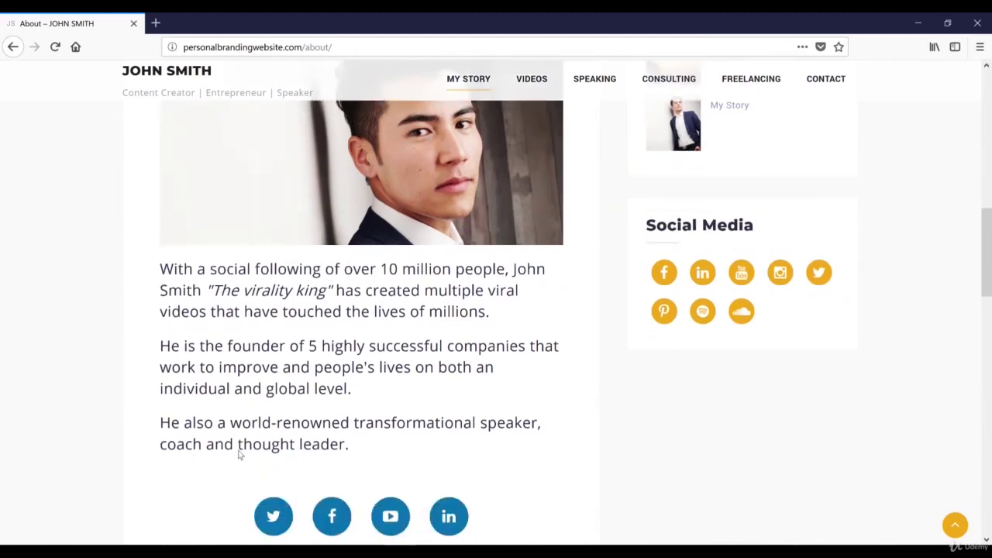
pyautogui.scroll(-3, 496, 294)
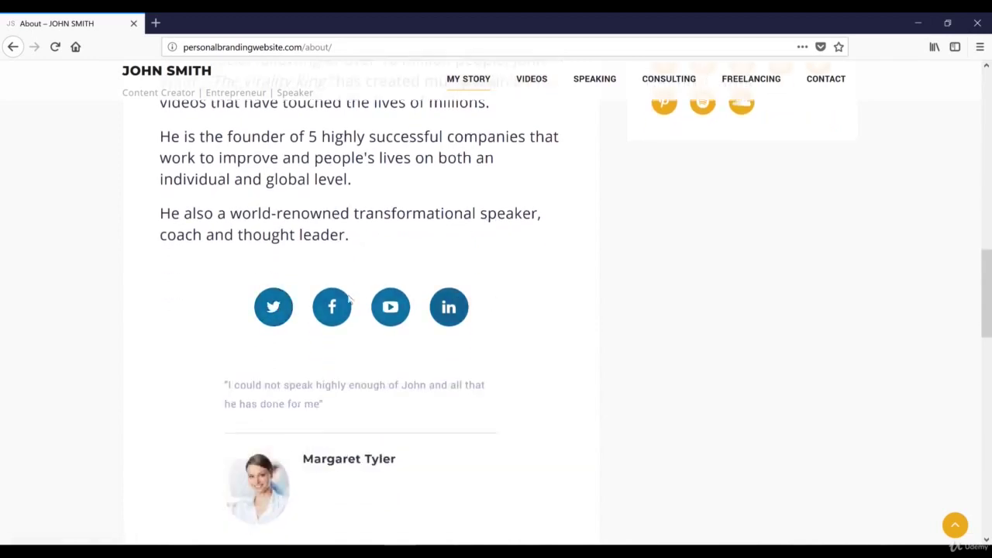
pyautogui.scroll(-2, 66, 277)
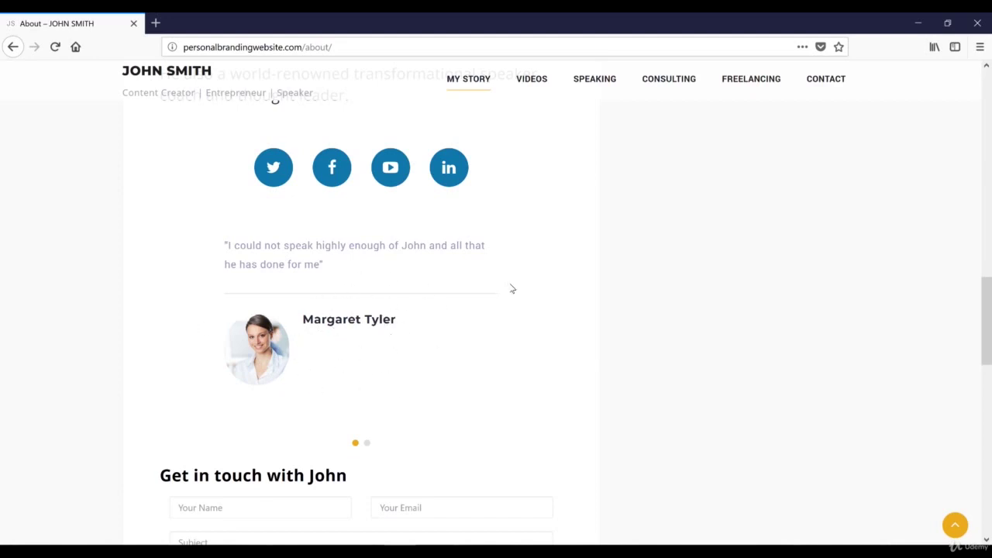
pyautogui.scroll(-5, 512, 289)
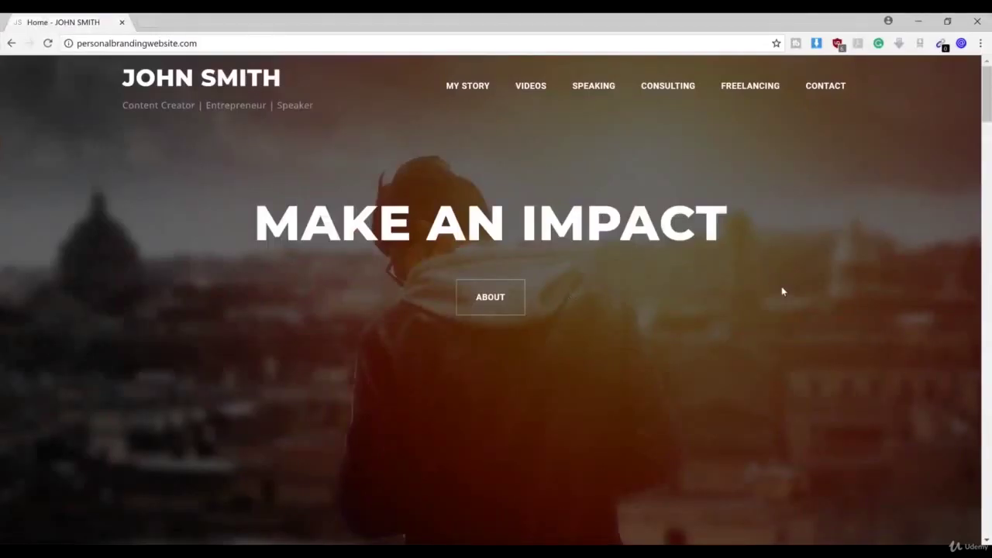
# Scroll to the Content Creator section and open its YouTube link in a new tab
pyautogui.scroll(-3, 788, 280)
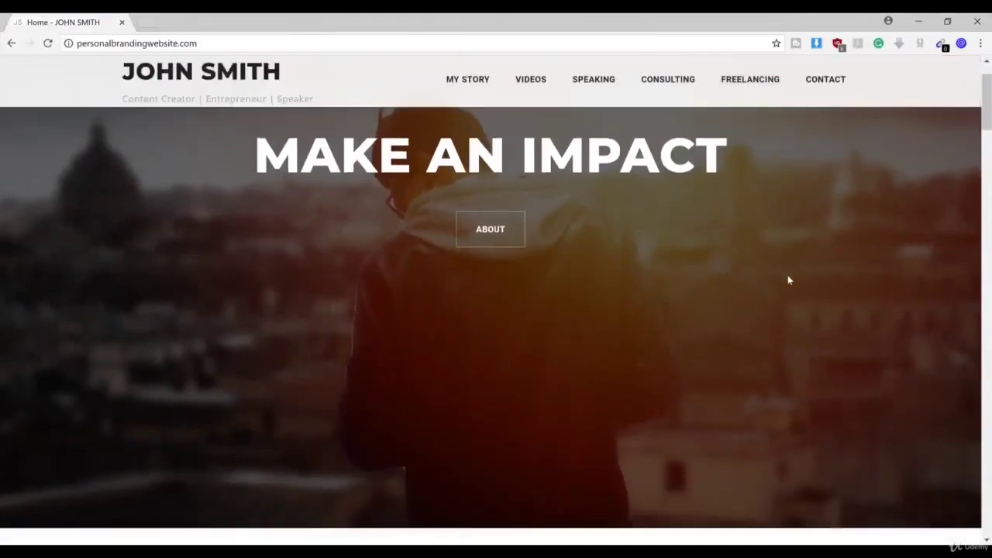
pyautogui.scroll(-2, 789, 278)
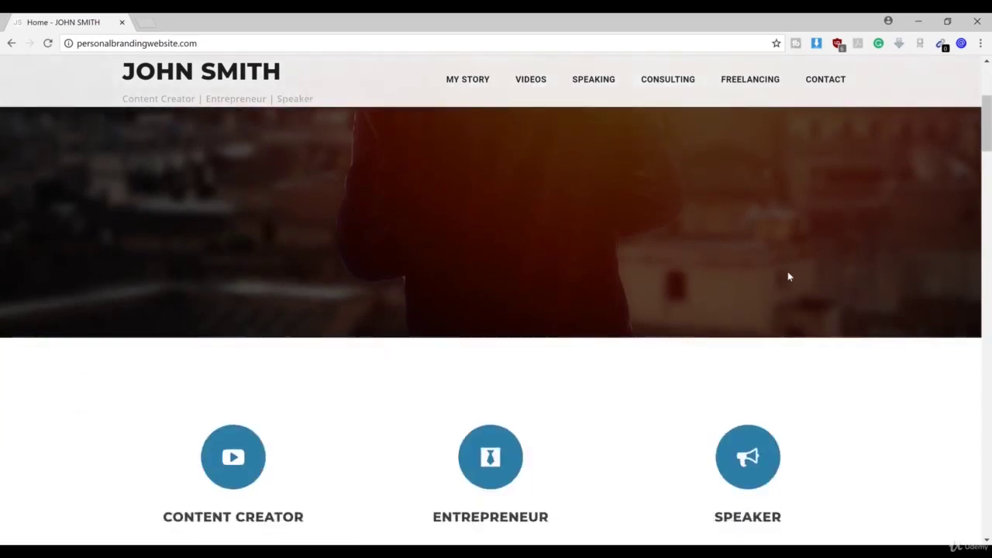
pyautogui.scroll(-1, 788, 277)
pyautogui.scroll(-1, 712, 251)
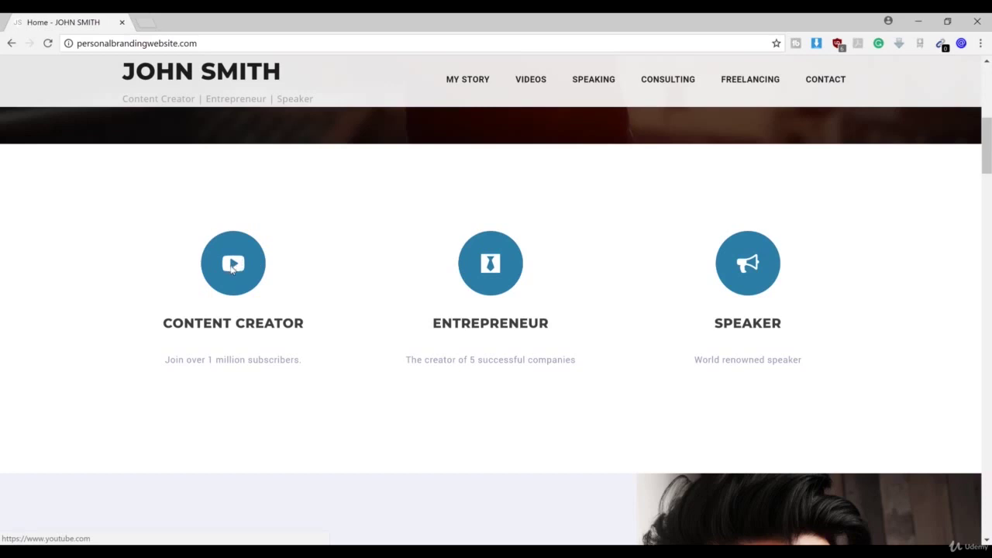
pyautogui.click(231, 268)
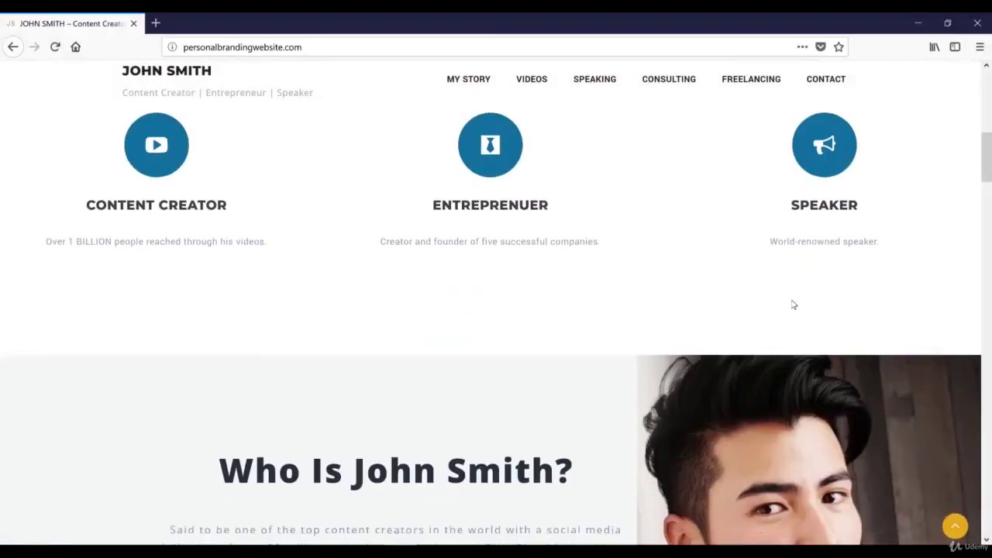
# Scroll past the bio to the Johns Work grid with All/Projects/Videos/Design filters
pyautogui.scroll(-2, 791, 303)
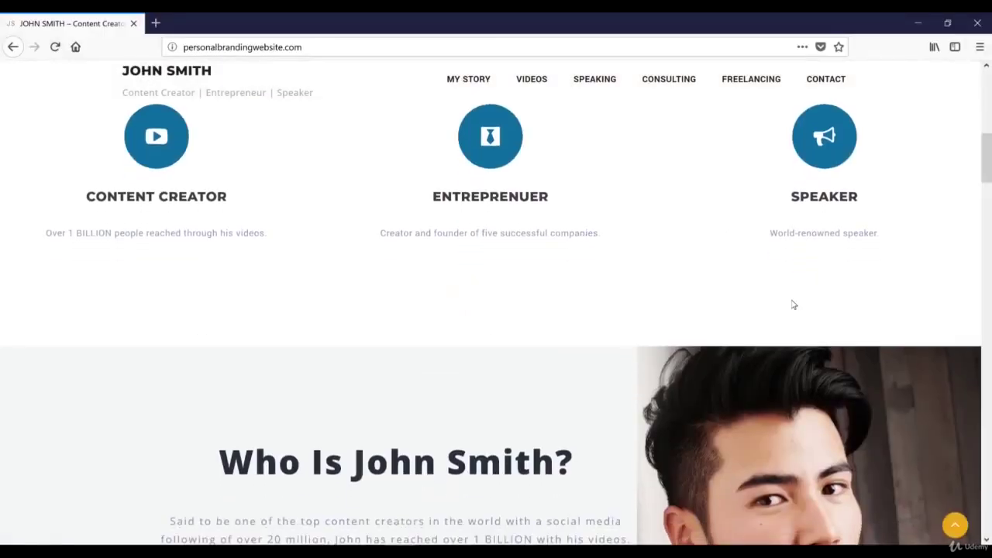
pyautogui.scroll(-3, 790, 304)
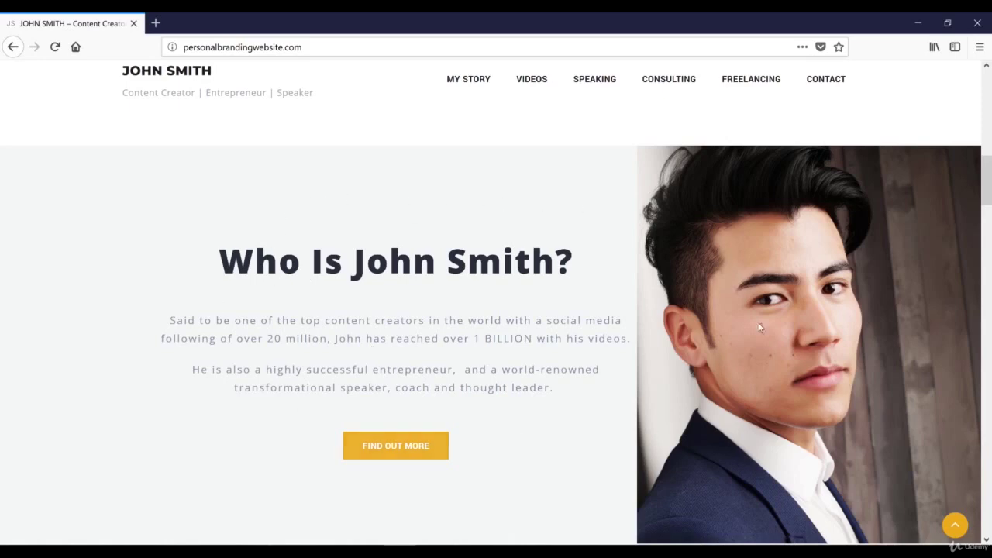
pyautogui.scroll(-2, 664, 316)
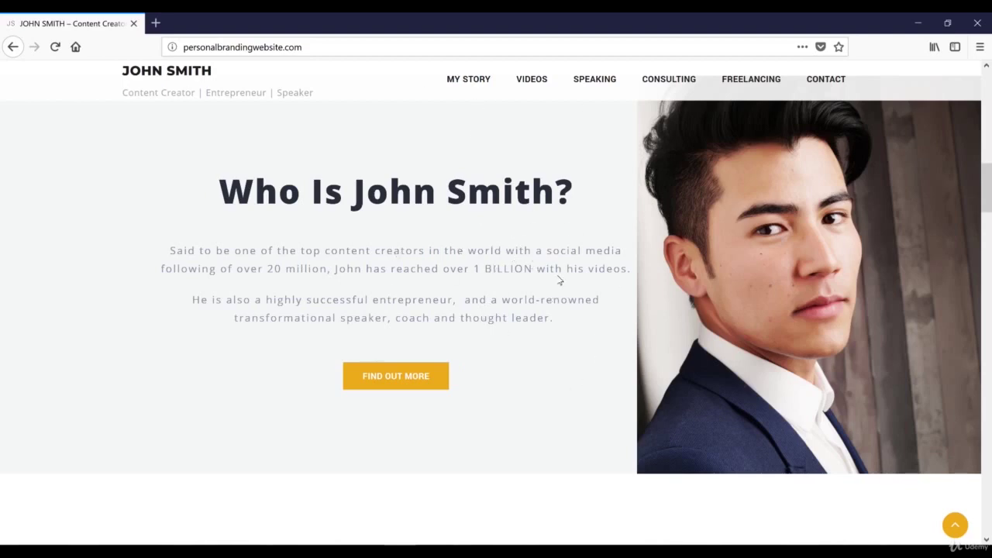
pyautogui.scroll(-3, 566, 277)
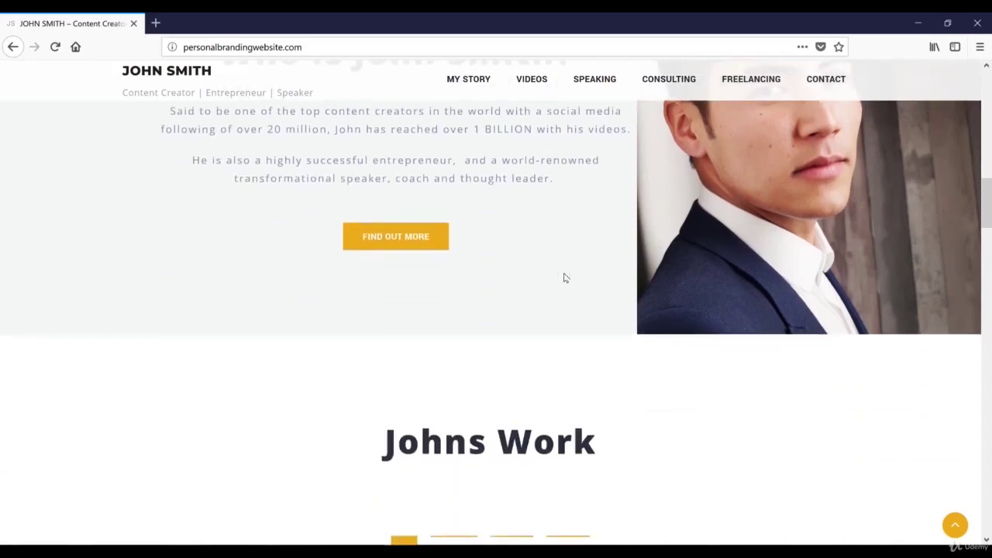
pyautogui.scroll(-3, 613, 348)
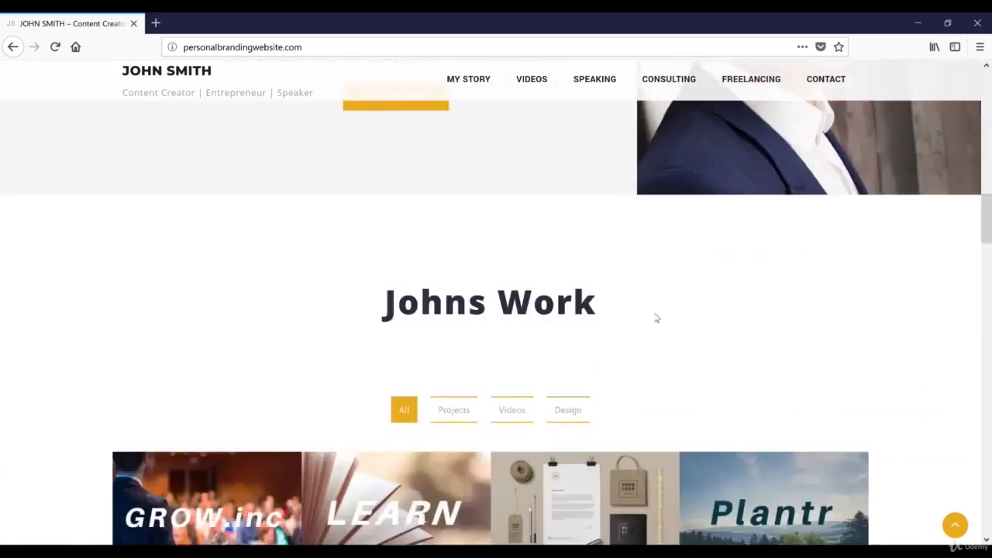
pyautogui.scroll(-3, 656, 318)
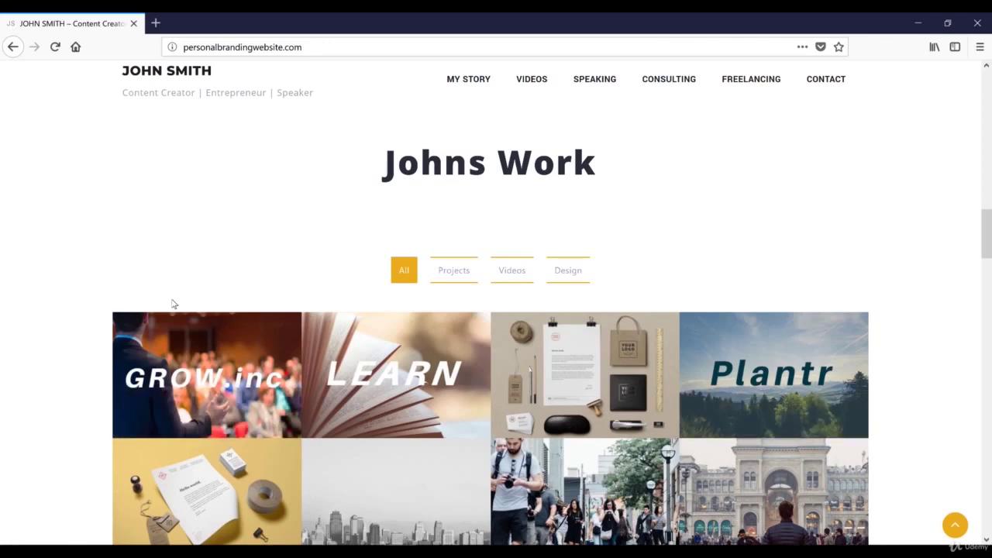
pyautogui.scroll(-2, 174, 304)
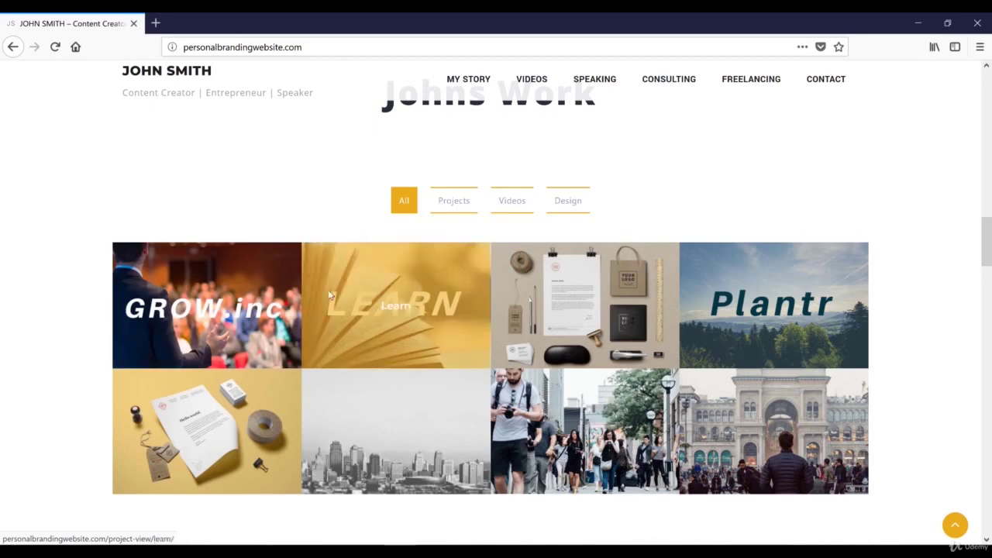
pyautogui.click(217, 282)
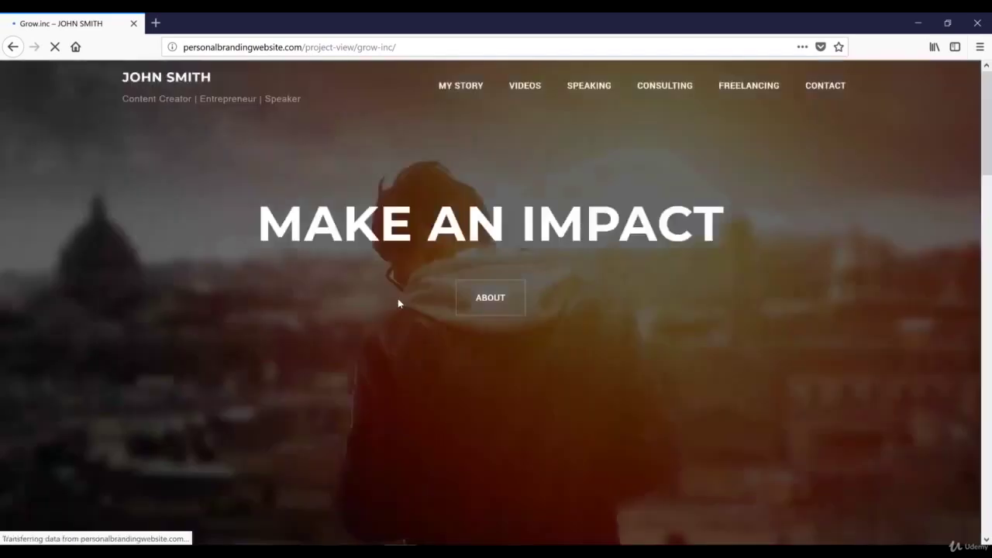
pyautogui.scroll(-5, 398, 299)
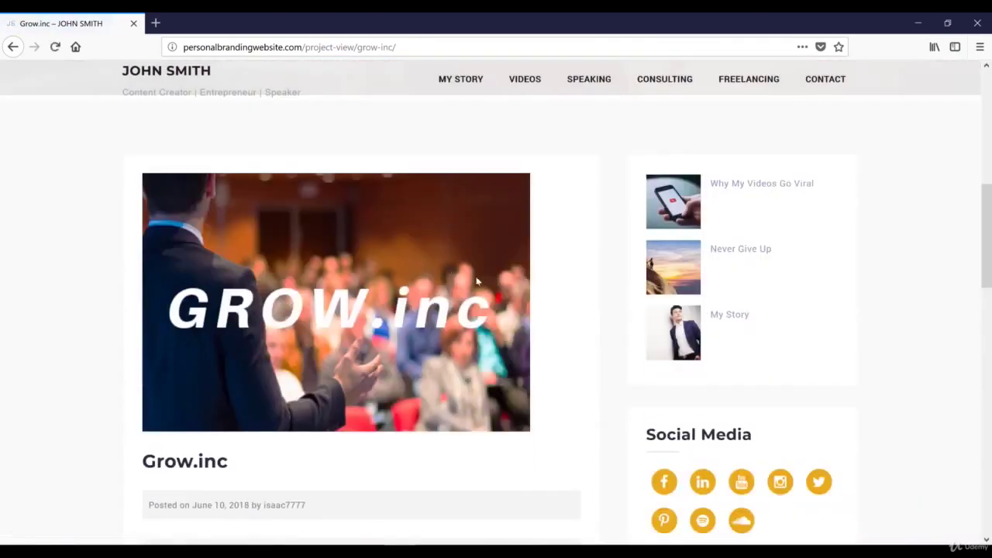
pyautogui.scroll(-1, 313, 230)
pyautogui.scroll(-3, 313, 230)
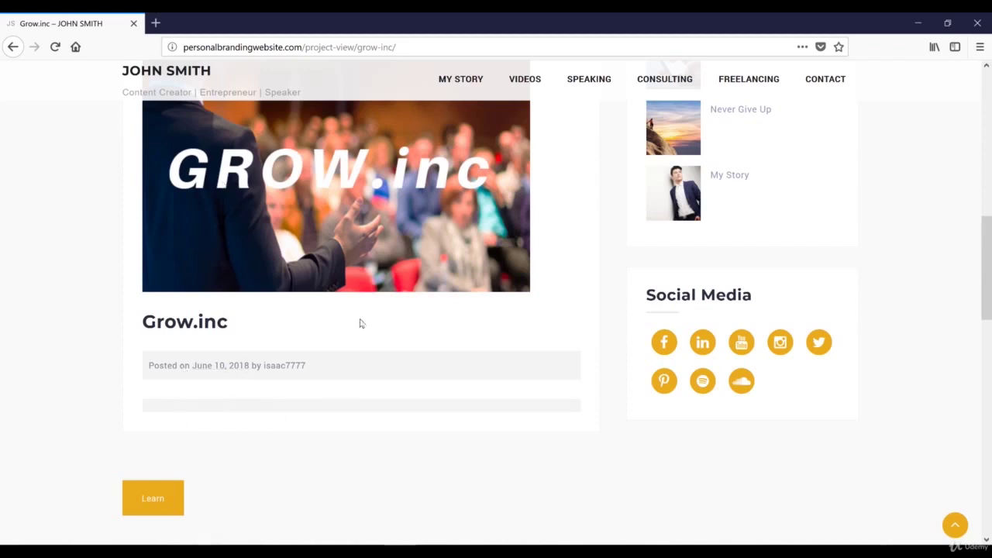
pyautogui.click(168, 70)
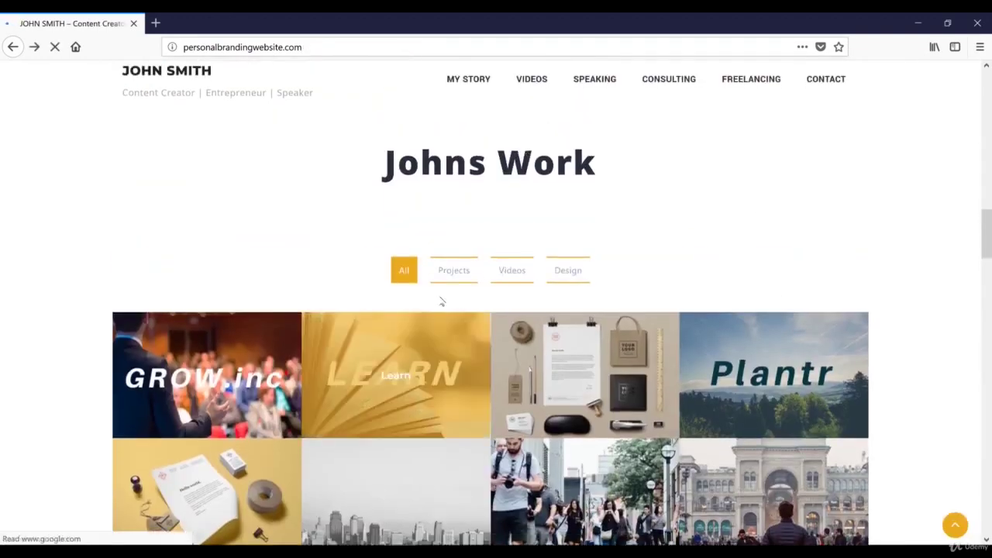
pyautogui.scroll(-1, 245, 435)
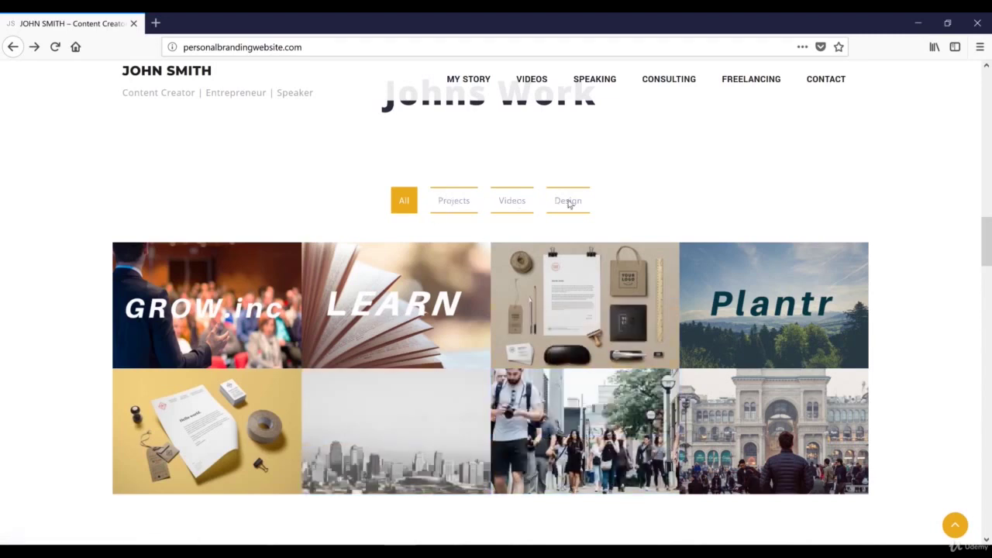
# Filter the portfolio by Projects, Videos and Design in turn, then return to All
pyautogui.click(455, 203)
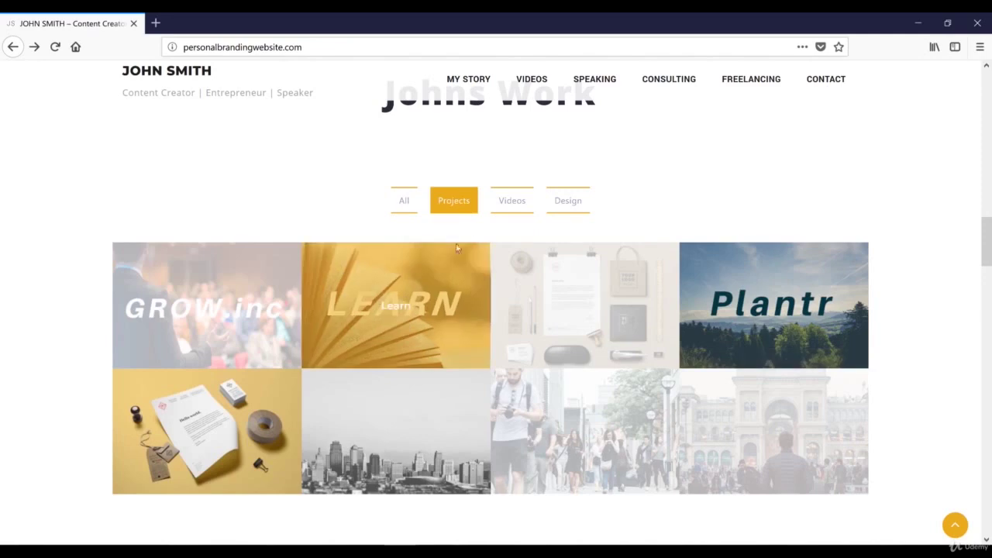
pyautogui.click(511, 203)
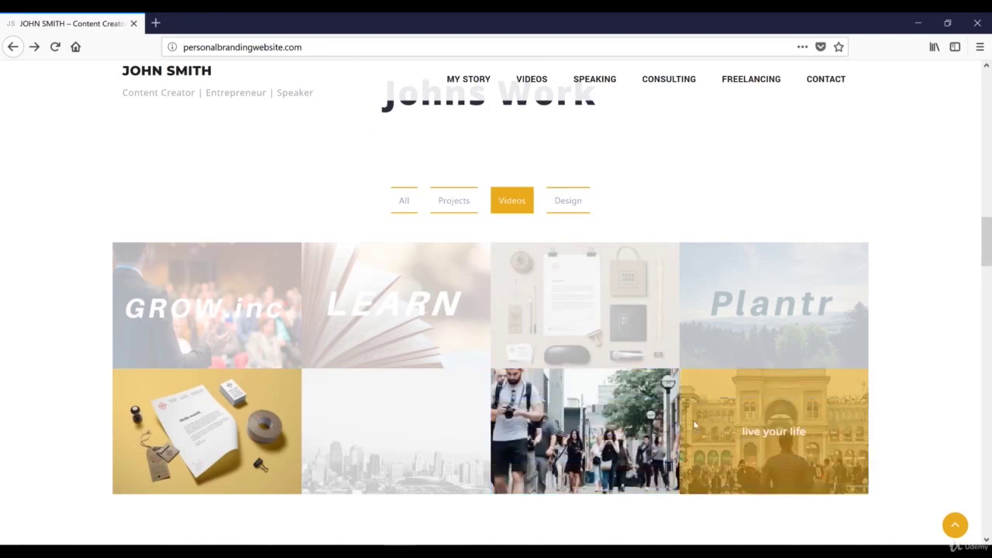
pyautogui.click(579, 205)
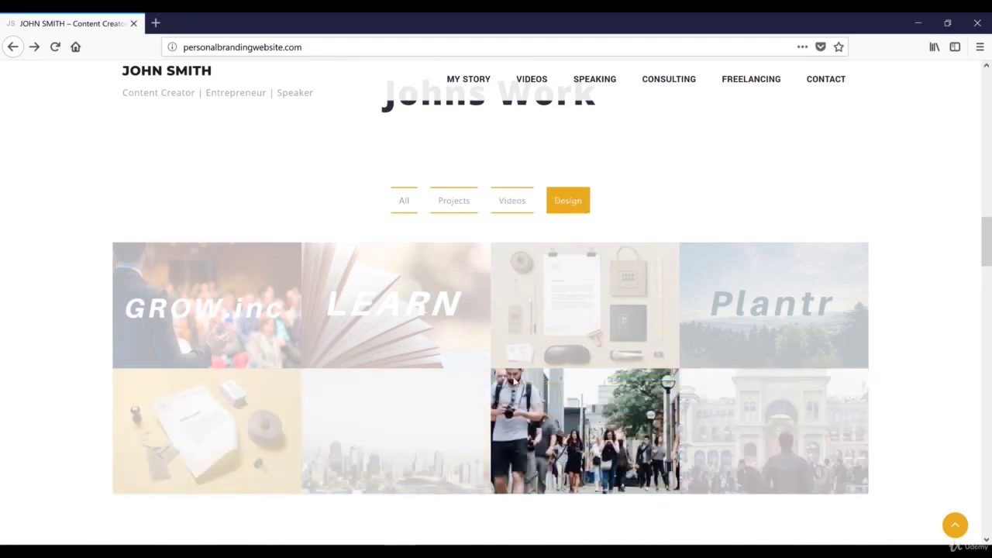
pyautogui.click(407, 200)
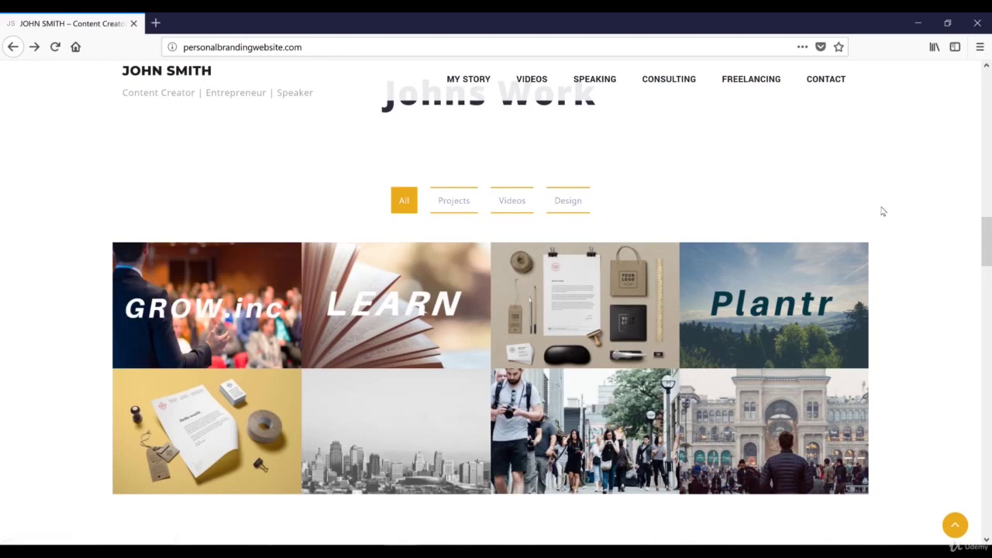
# Scroll to the Featured On band with Sundance, Forbes, Huffington Post and Entrepreneur logos
pyautogui.scroll(-2, 882, 211)
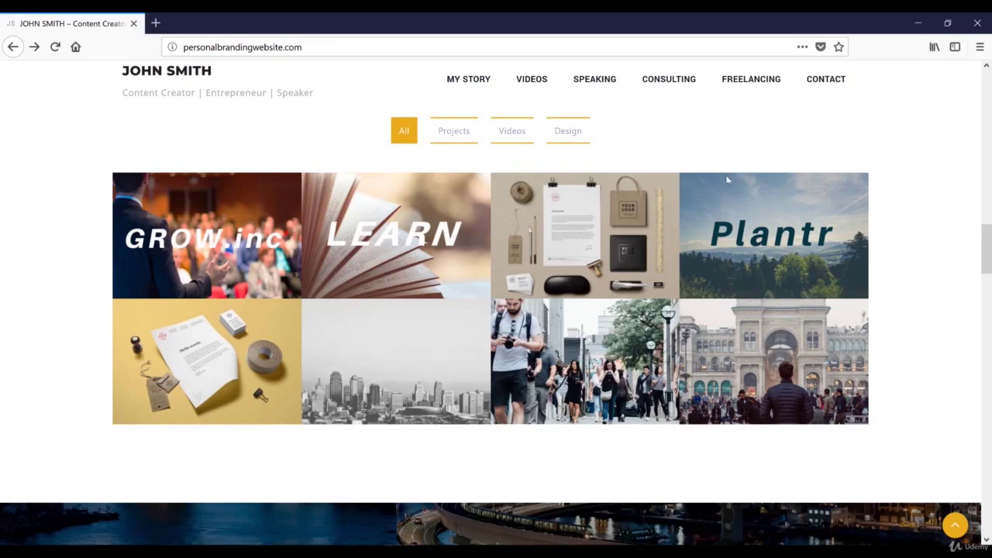
pyautogui.scroll(-2, 575, 197)
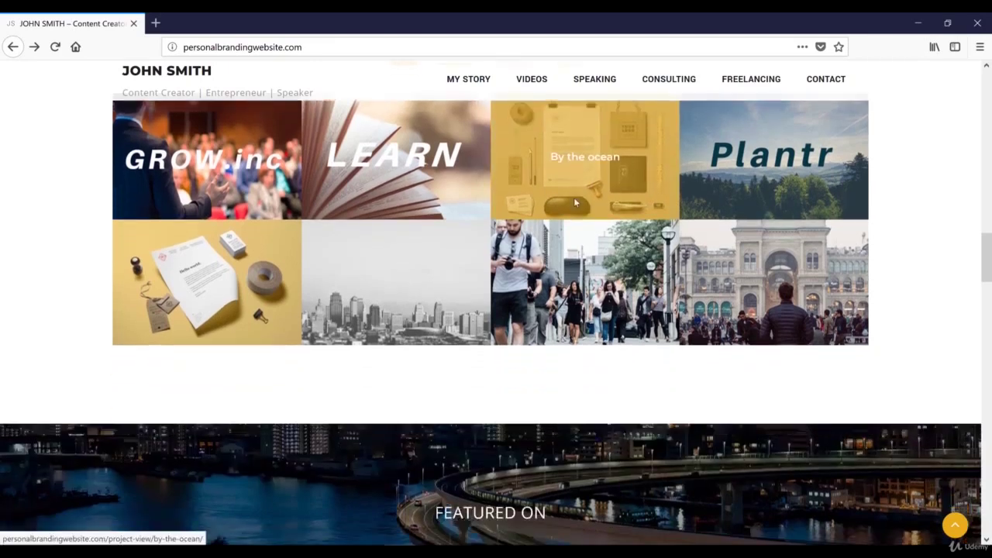
pyautogui.scroll(-2, 575, 201)
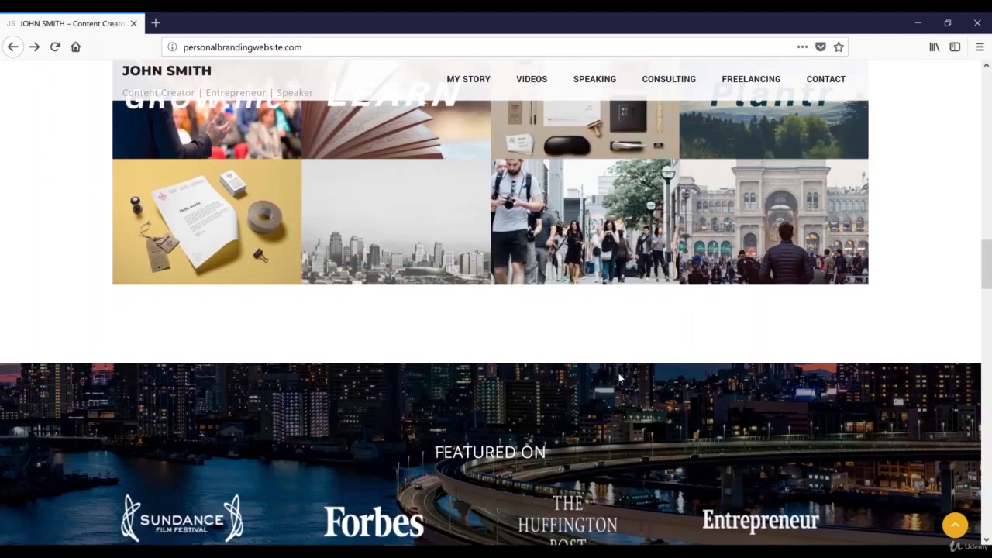
pyautogui.scroll(-2, 589, 368)
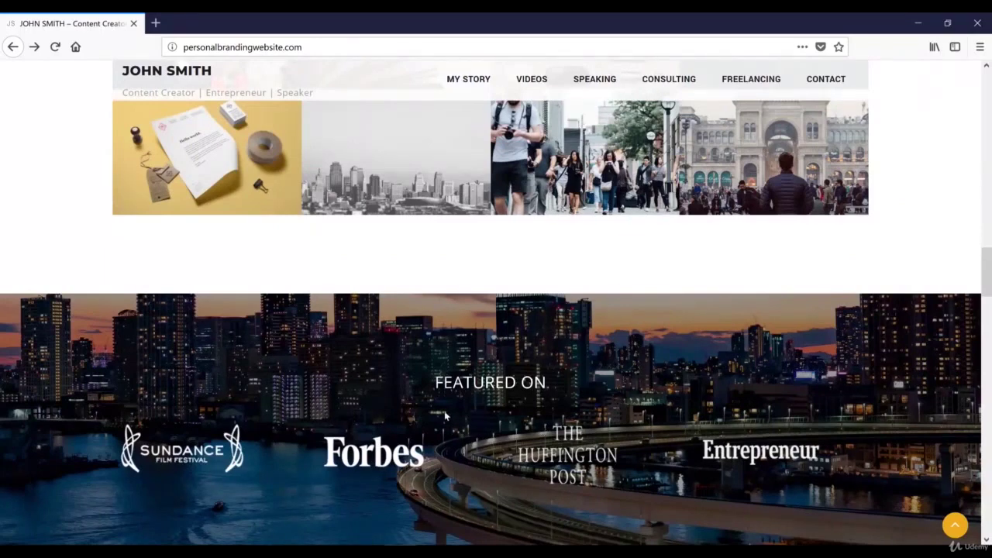
pyautogui.scroll(-2, 612, 378)
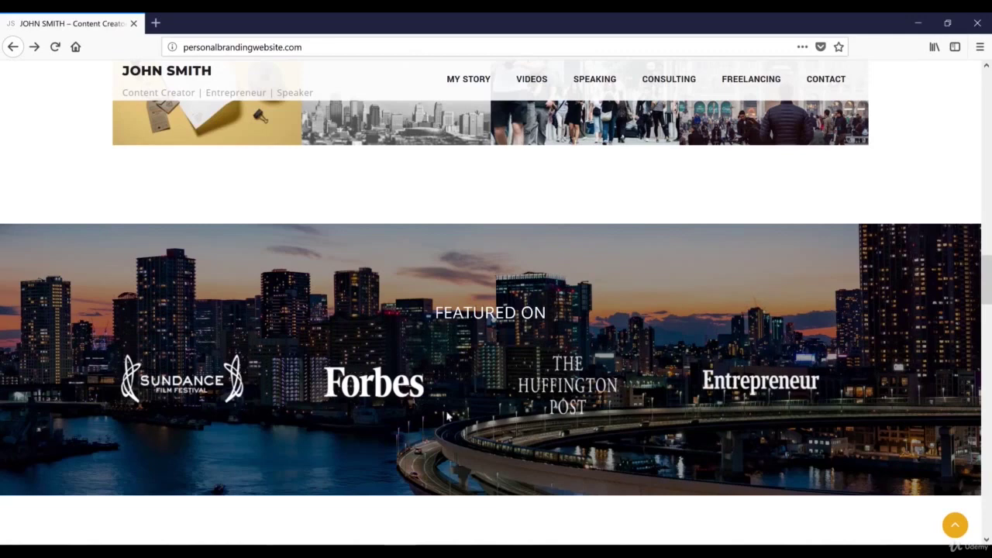
# Scroll past the Why My Videos Go Viral, Never Give Up and My Story posts to the JOIN banner
pyautogui.scroll(-2, 400, 362)
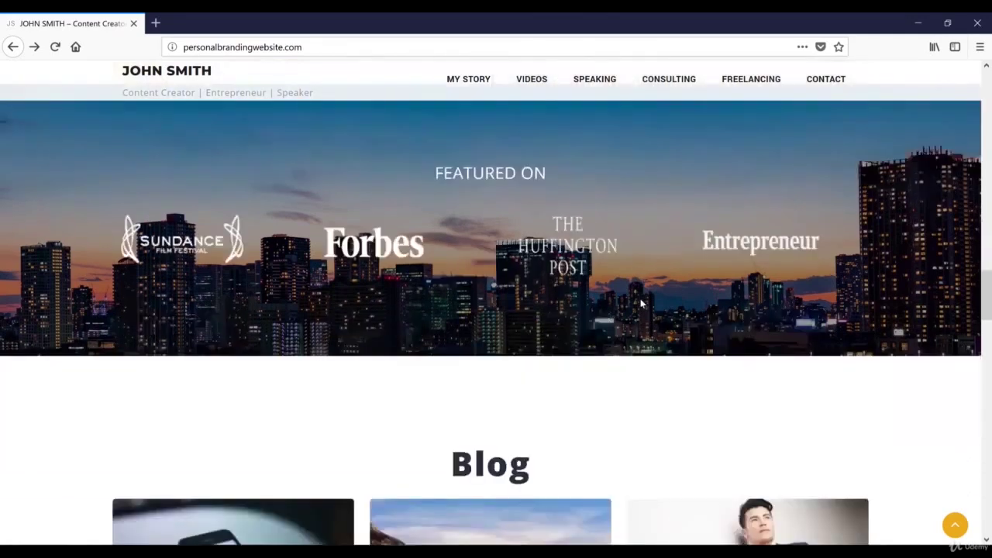
pyautogui.scroll(-1, 641, 308)
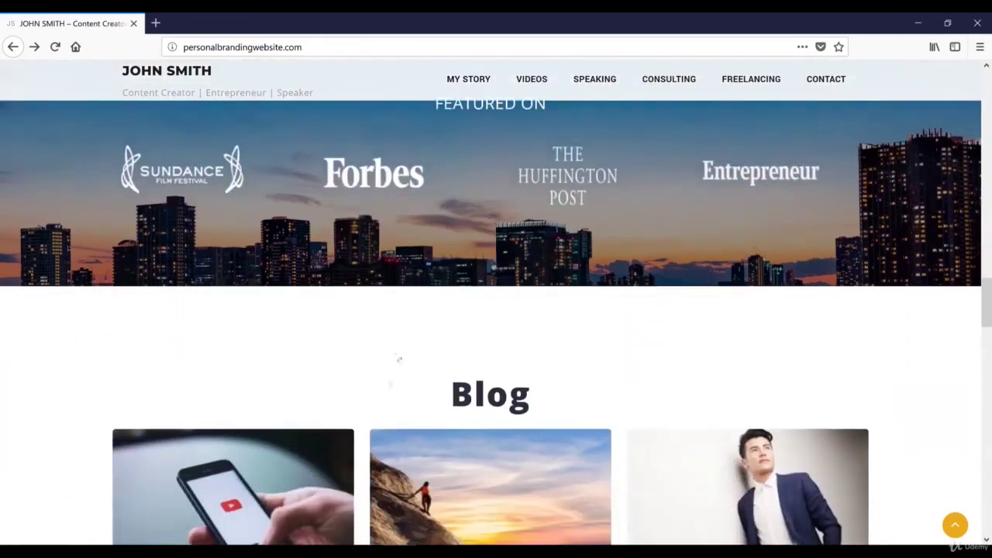
pyautogui.scroll(-1, 744, 380)
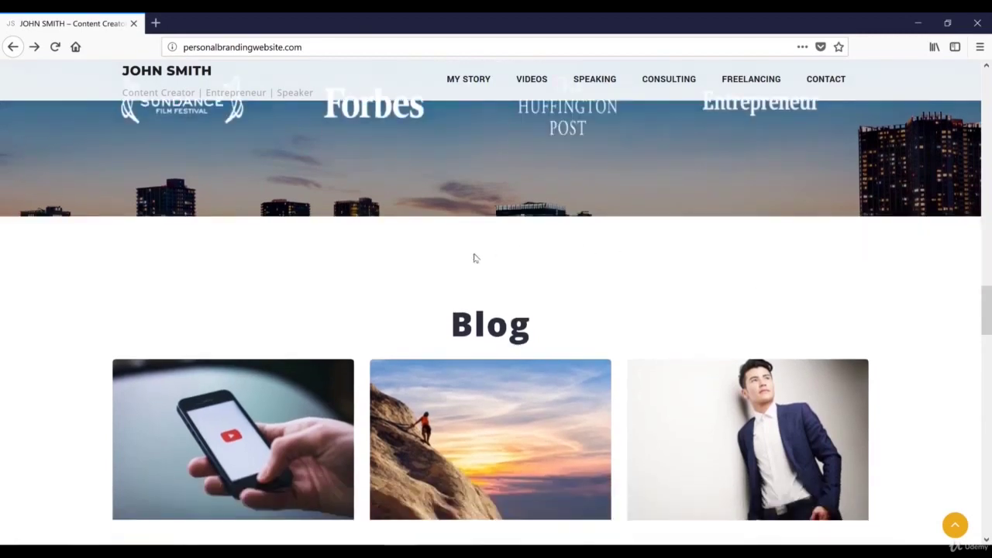
pyautogui.scroll(-1, 725, 418)
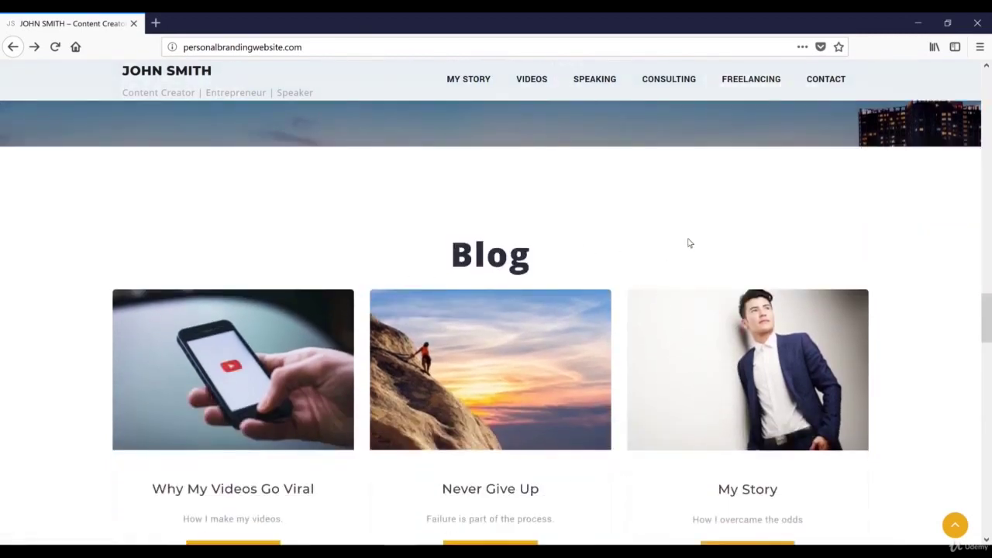
pyautogui.scroll(-1, 689, 244)
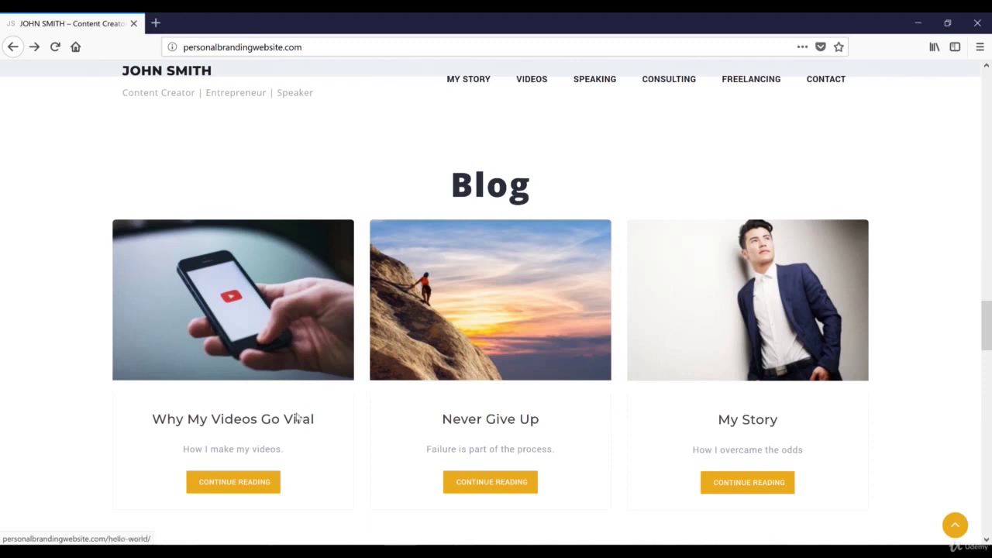
pyautogui.scroll(-1, 299, 414)
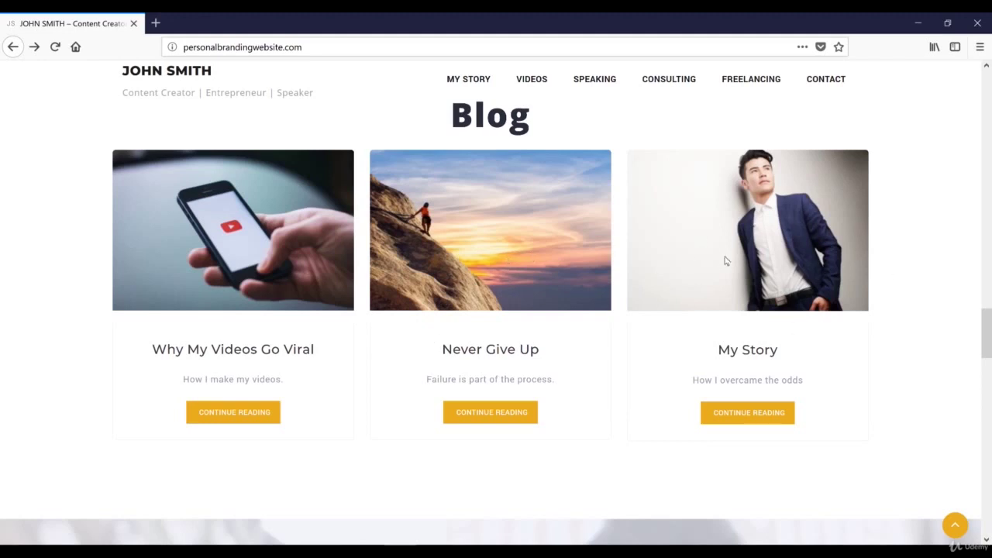
pyautogui.scroll(-3, 831, 227)
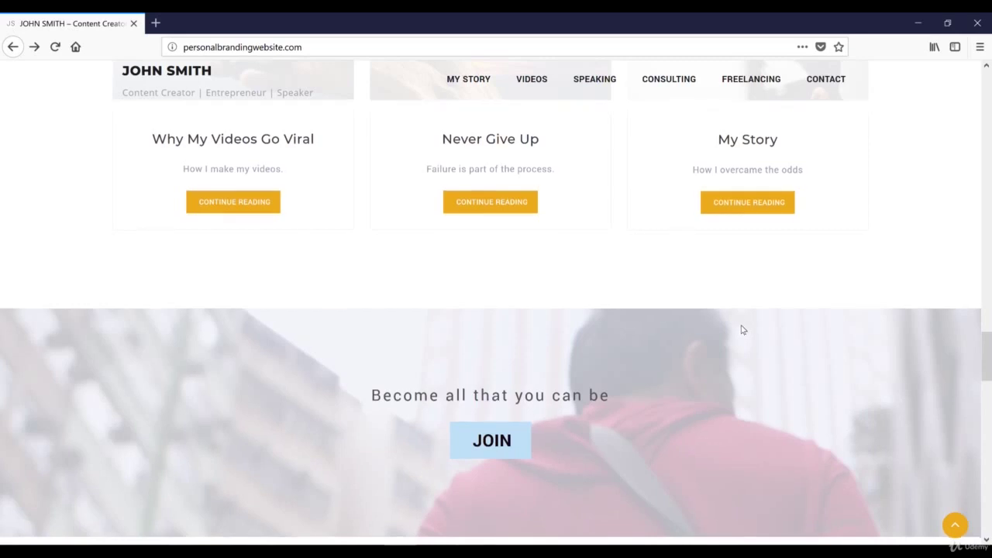
pyautogui.scroll(-1, 744, 325)
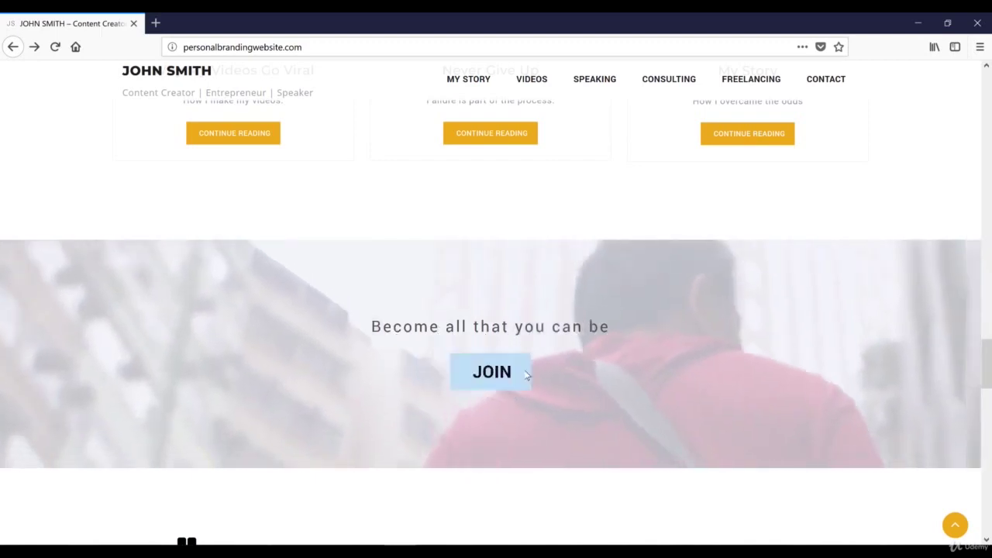
pyautogui.click(487, 375)
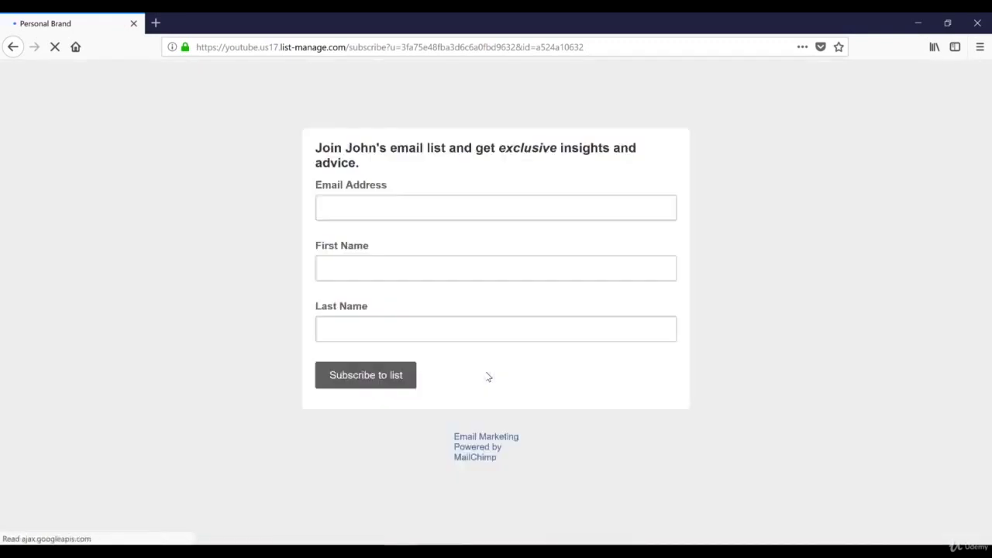
pyautogui.scroll(-3, 729, 258)
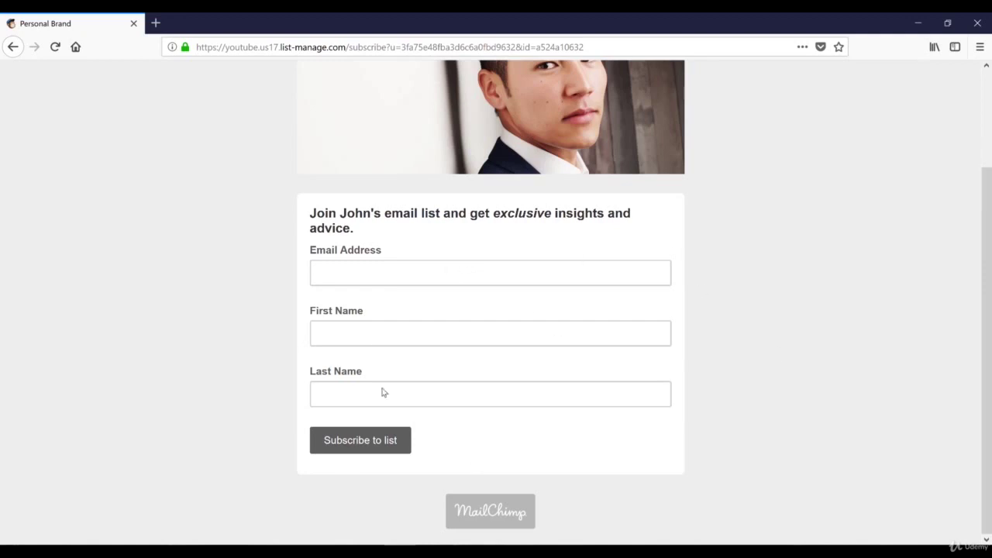
pyautogui.click(12, 46)
pyautogui.scroll(-3, 582, 331)
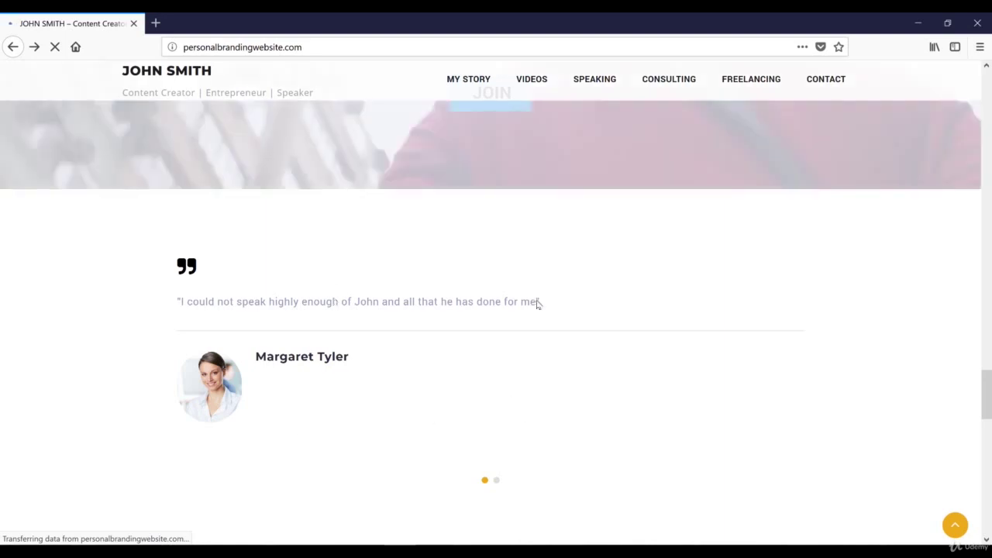
# Play the 'You decide your own future' video briefly and pause it at 0:06
pyautogui.scroll(-2, 361, 328)
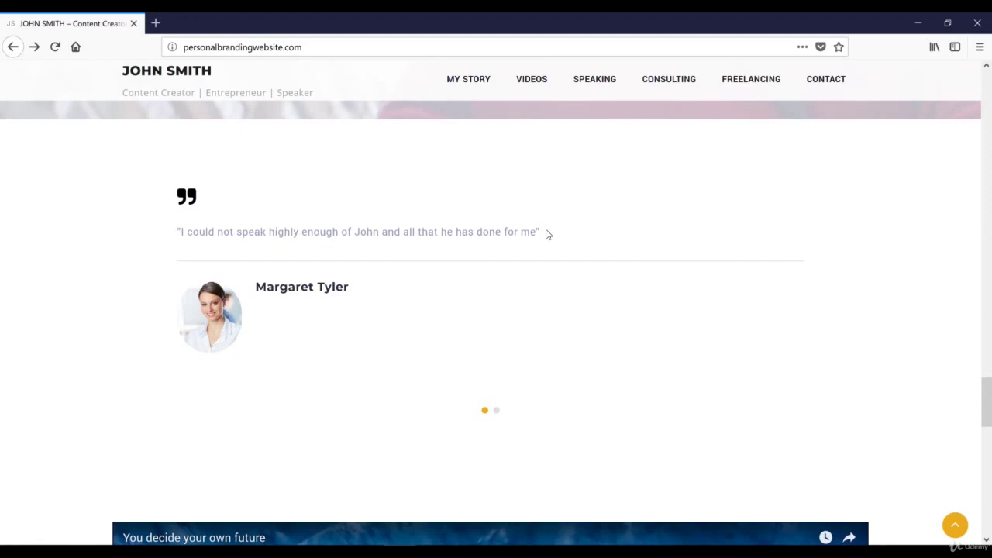
pyautogui.scroll(-5, 660, 211)
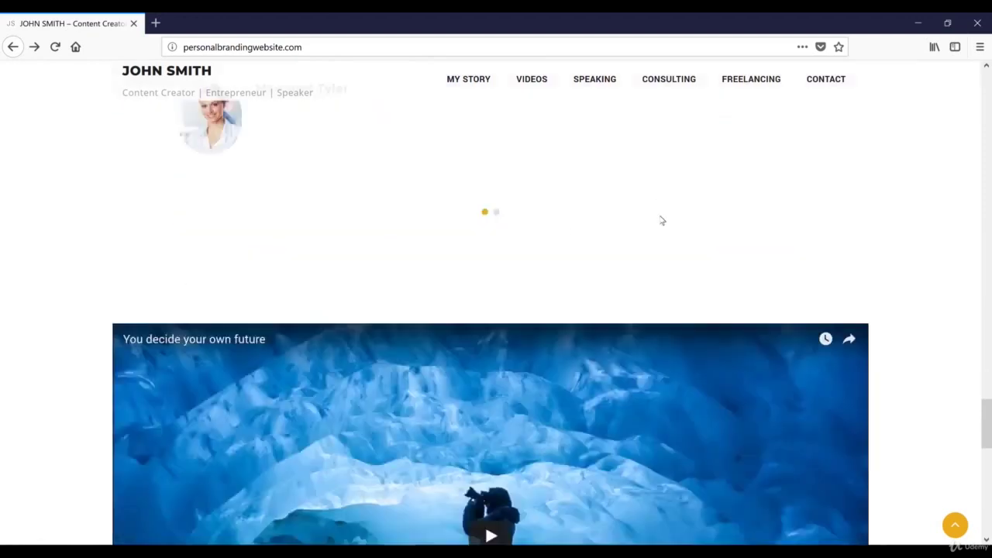
pyautogui.scroll(-2, 674, 273)
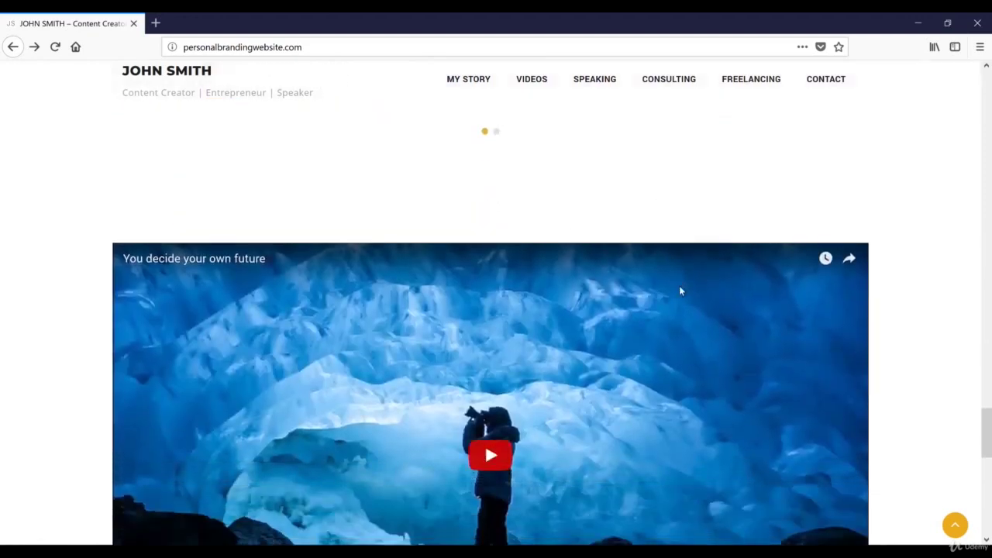
pyautogui.scroll(-2, 688, 285)
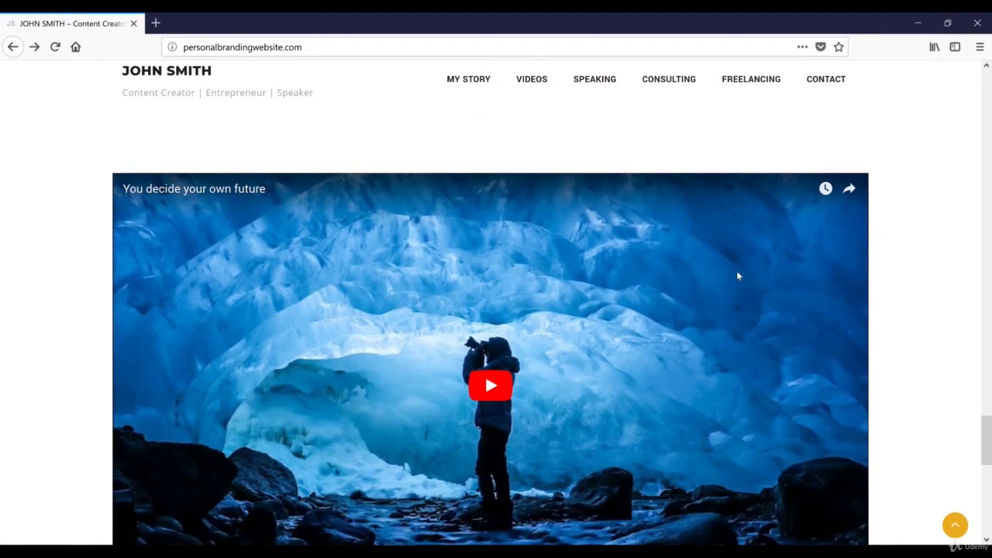
pyautogui.scroll(-2, 752, 276)
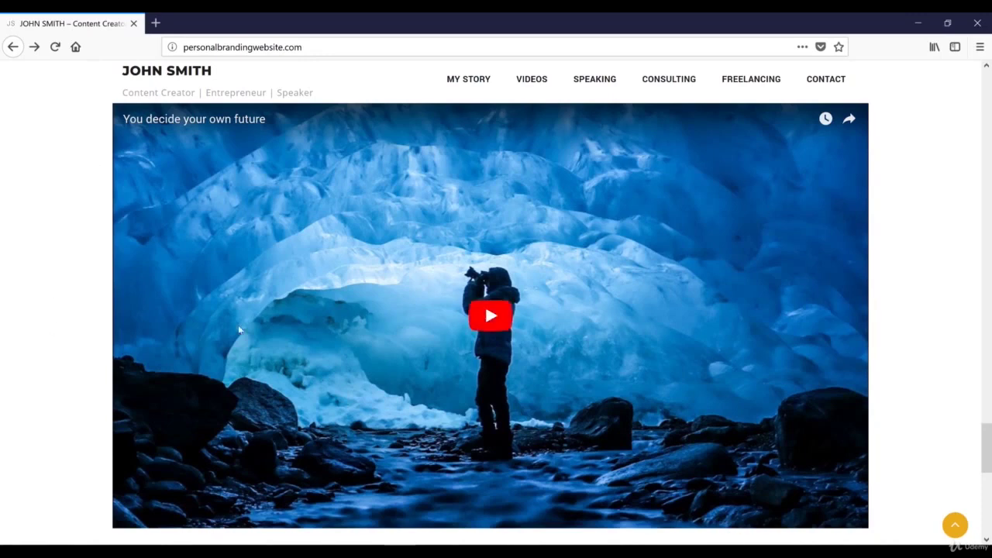
pyautogui.click(490, 316)
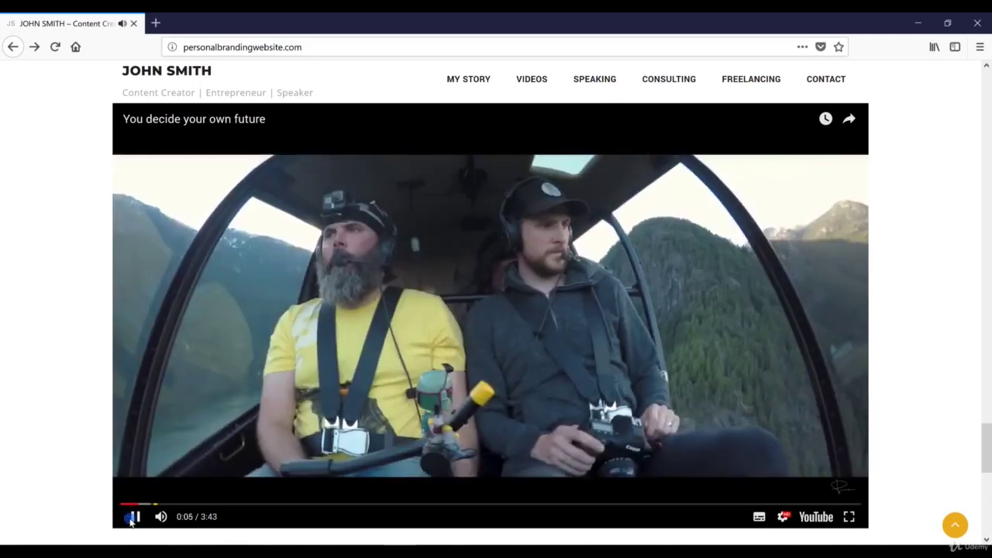
pyautogui.click(132, 518)
pyautogui.scroll(-2, 675, 365)
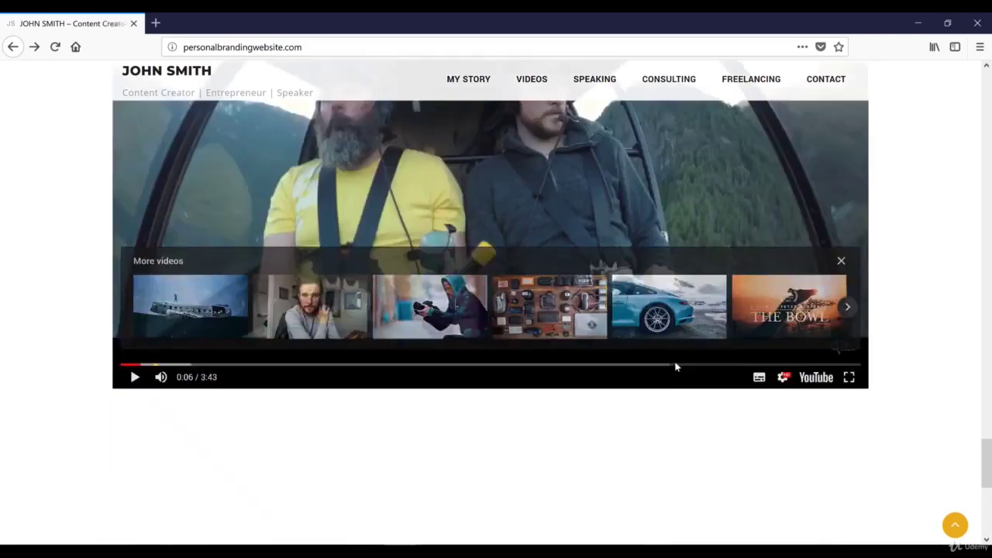
pyautogui.scroll(1, 579, 346)
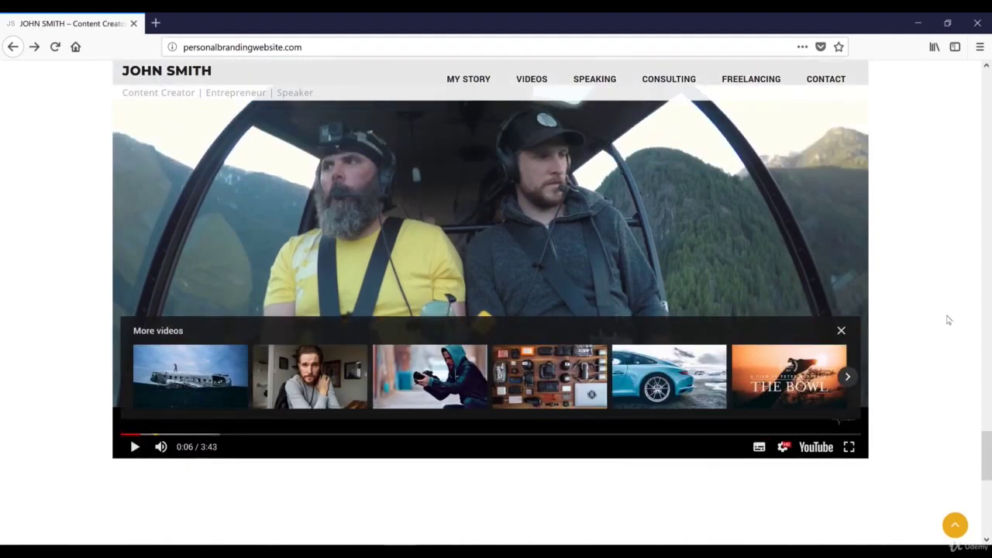
pyautogui.scroll(-1, 979, 301)
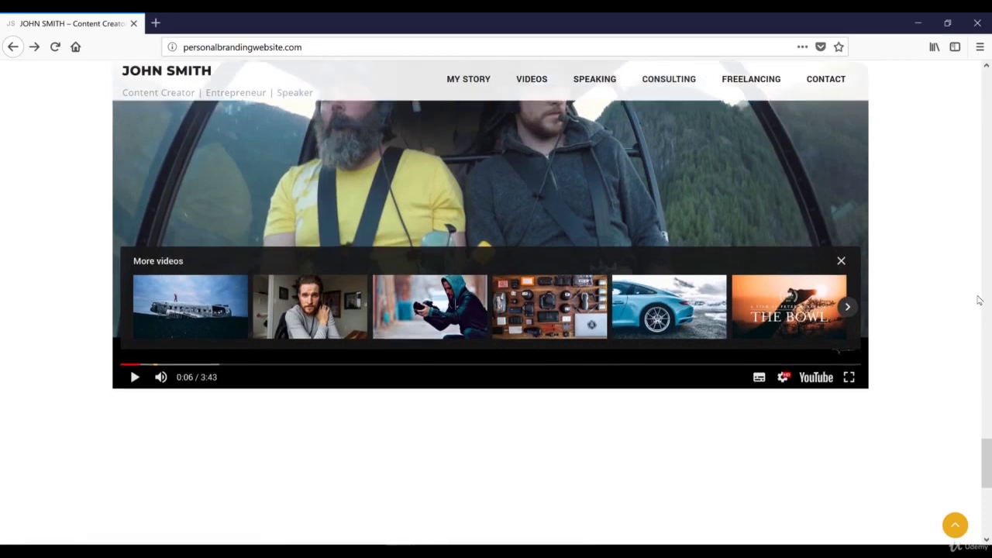
pyautogui.scroll(-1, 978, 304)
# Scroll to the site footer, then return to the top of the website
pyautogui.scroll(-1, 976, 303)
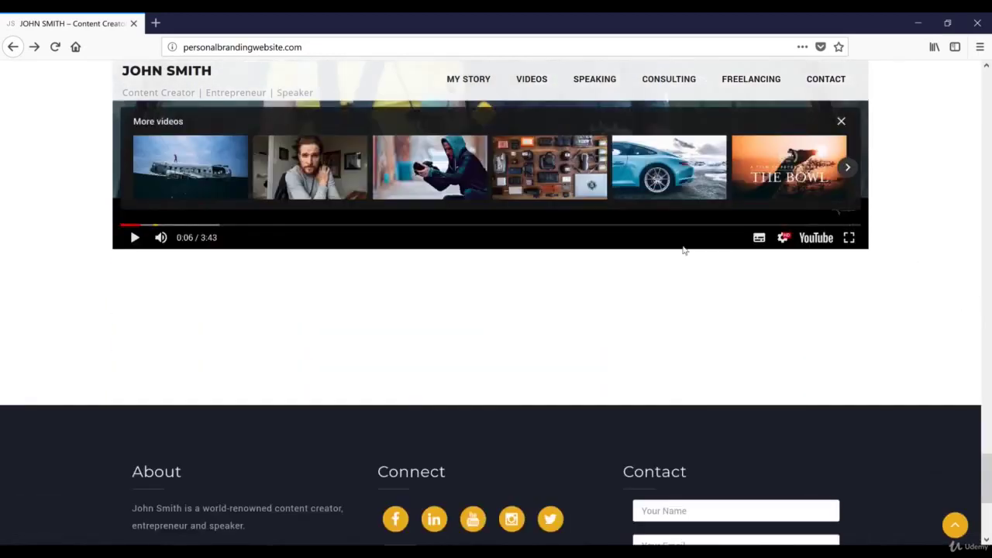
pyautogui.scroll(-1, 572, 266)
pyautogui.scroll(-2, 616, 322)
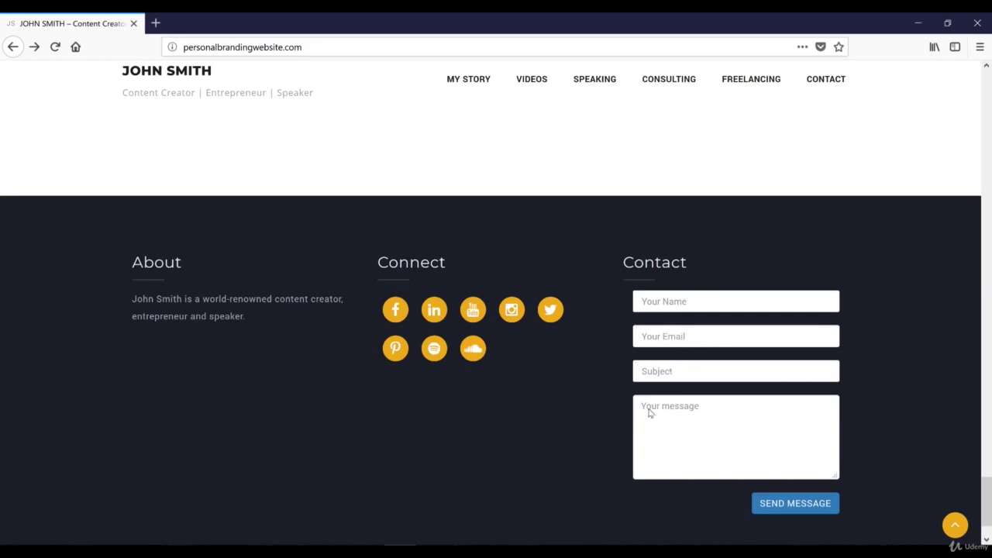
pyautogui.click(959, 527)
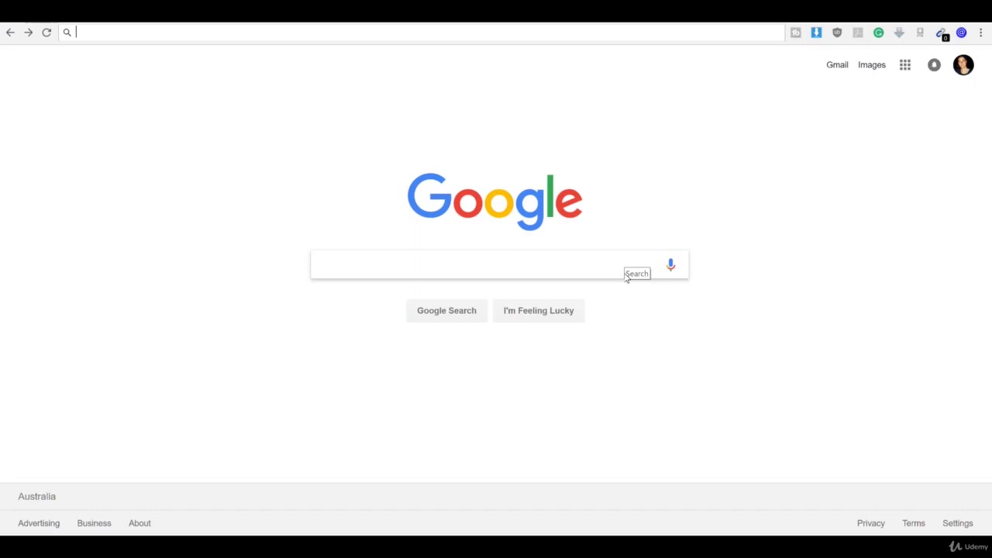
# Go to hostgator.com and bring up the Web Hosting plans: Hatchling, Baby and Business
pyautogui.write('hostgator.com')
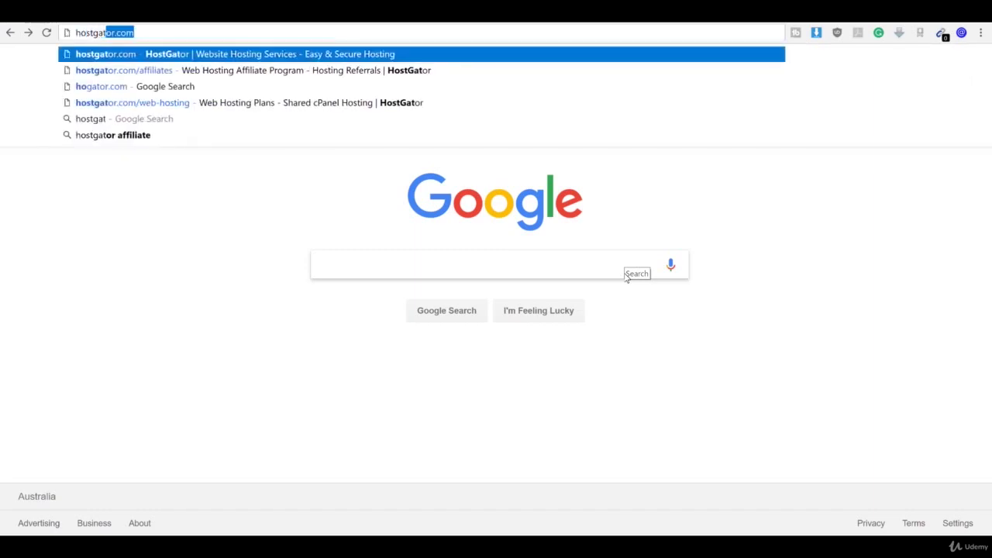
pyautogui.press('Return')
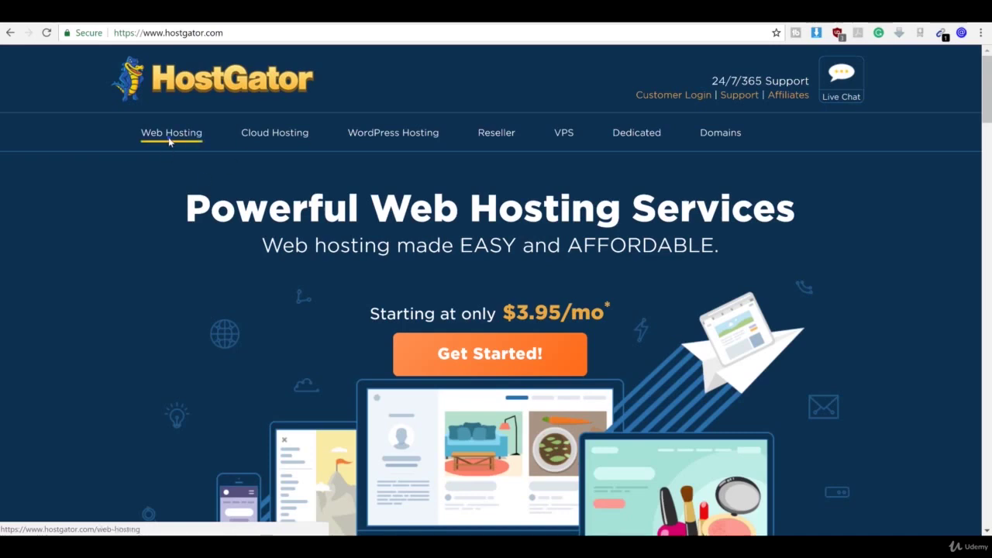
pyautogui.click(169, 139)
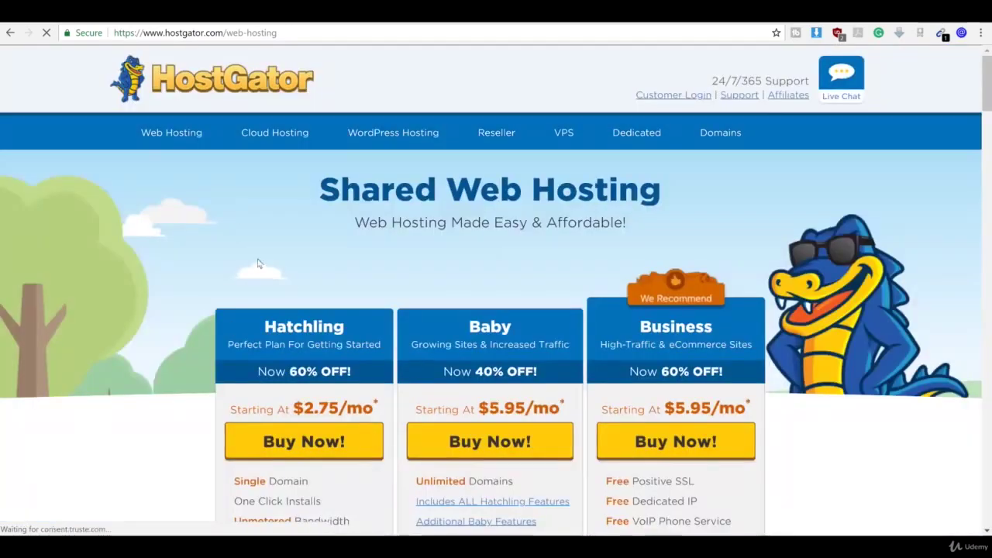
pyautogui.scroll(-3, 189, 282)
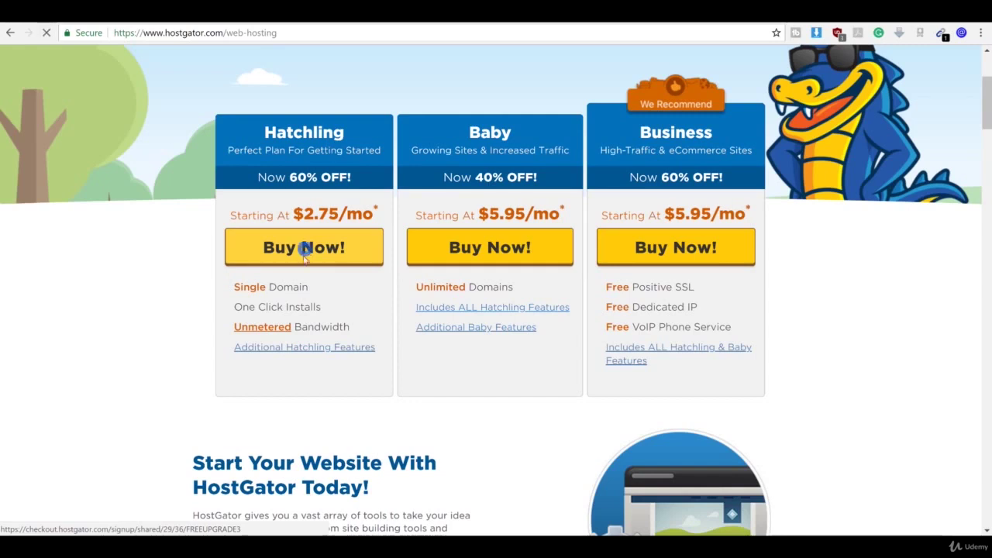
# Order the Hatchling plan and enter personalbrandingwebsite as the domain to register
pyautogui.click(305, 248)
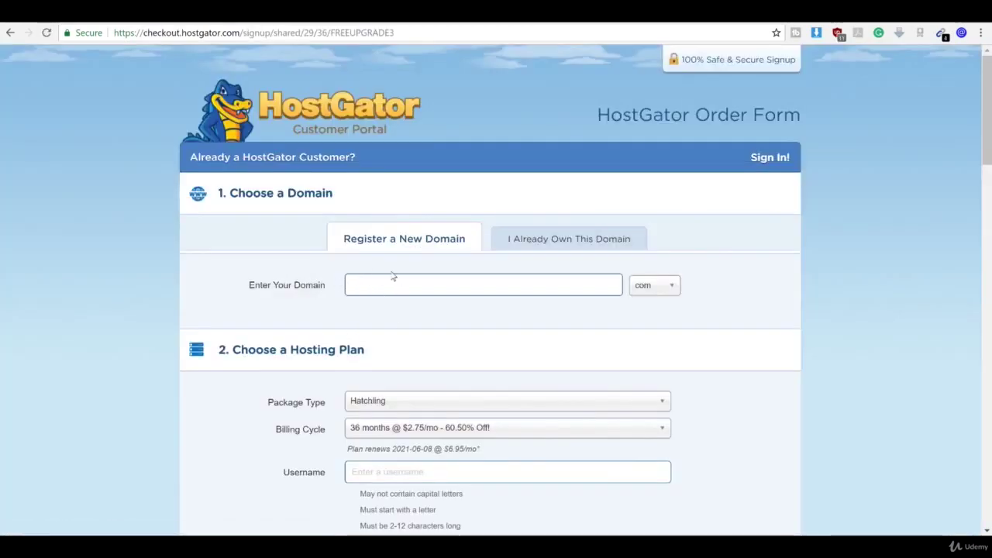
pyautogui.click(443, 286)
pyautogui.write('isaacblenco')
pyautogui.press('BackSpace')
pyautogui.press('BackSpace')
pyautogui.press('BackSpace')
pyautogui.press('BackSpace')
pyautogui.press('BackSpace')
pyautogui.press('BackSpace')
pyautogui.press('BackSpace')
pyautogui.press('BackSpace')
pyautogui.press('BackSpace')
pyautogui.press('BackSpace')
pyautogui.press('BackSpace')
pyautogui.press('BackSpace')
pyautogui.press('BackSpace')
pyautogui.write('personalbrandingwebsite')
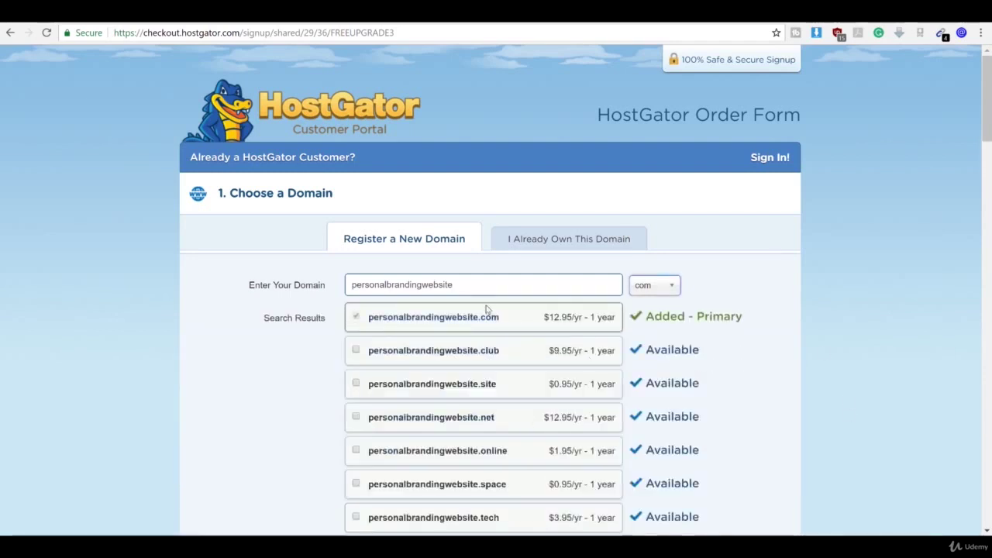
# Turn off Domain Privacy Protection for the order
pyautogui.scroll(-1, 635, 300)
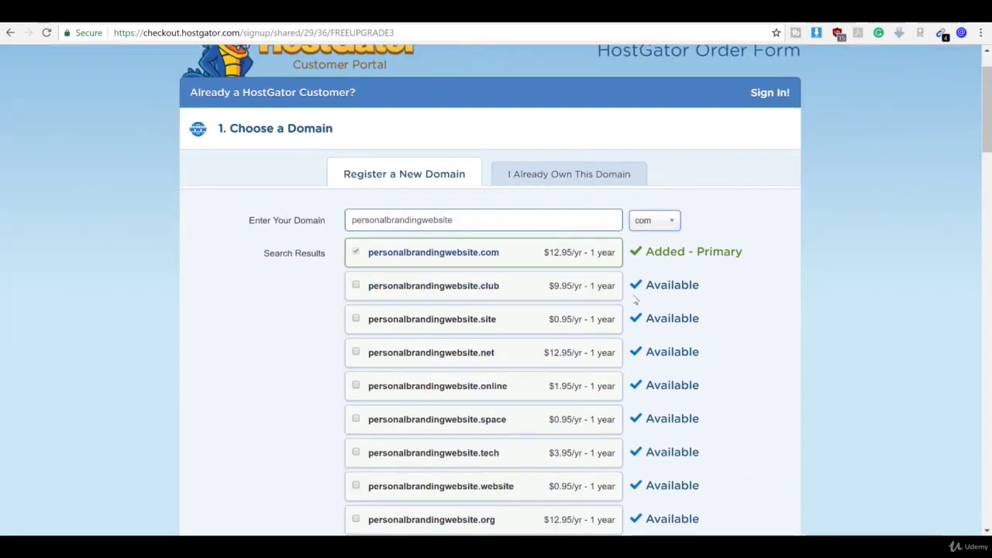
pyautogui.scroll(-3, 635, 301)
pyautogui.scroll(3, 632, 296)
pyautogui.scroll(-2, 527, 248)
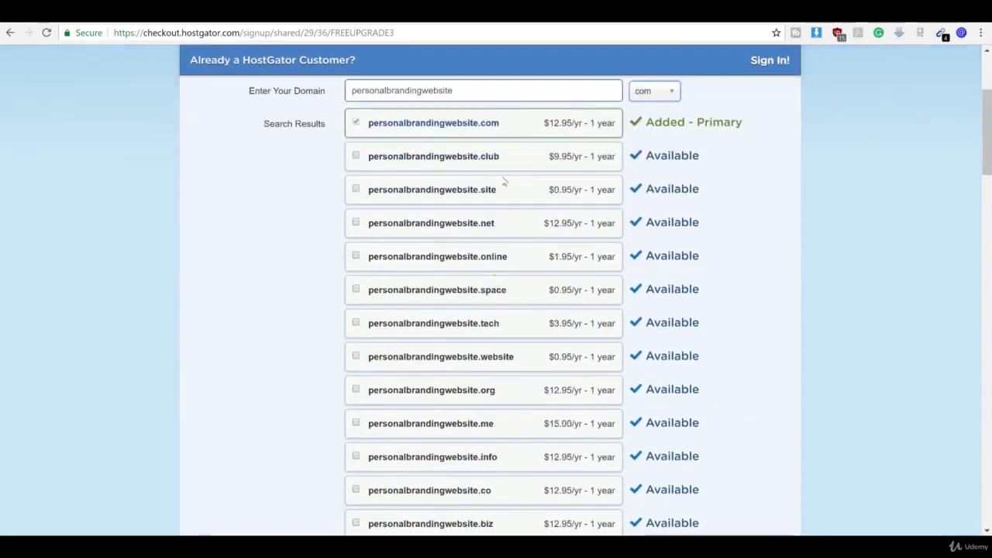
pyautogui.scroll(-3, 503, 181)
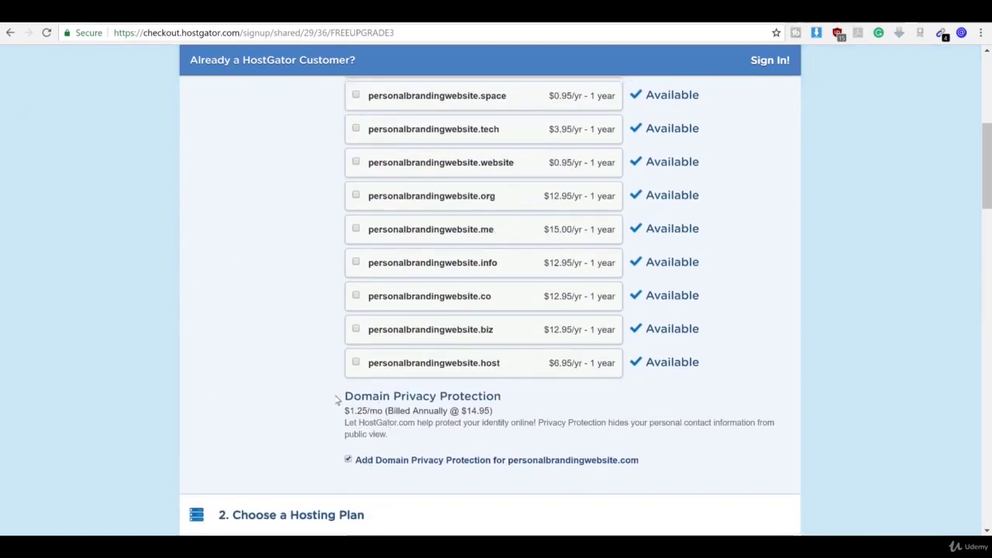
pyautogui.moveTo(333, 396); pyautogui.dragTo(481, 424)
pyautogui.click(291, 305)
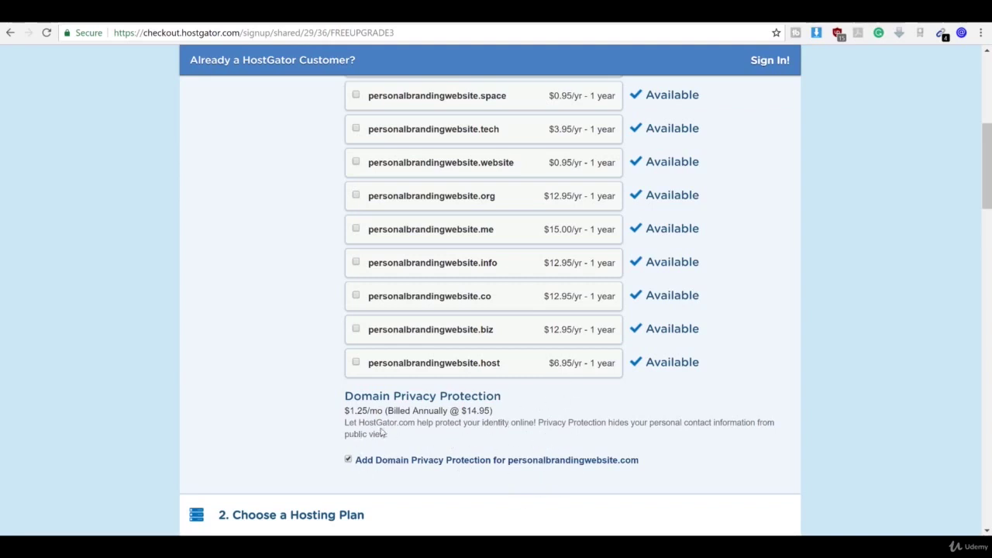
pyautogui.click(348, 460)
pyautogui.scroll(-2, 474, 439)
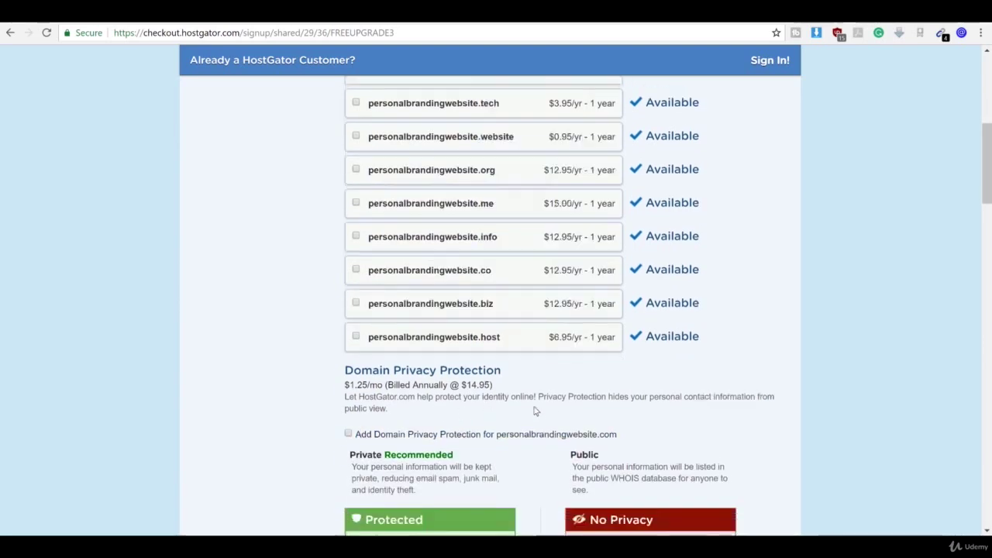
pyautogui.scroll(-2, 518, 391)
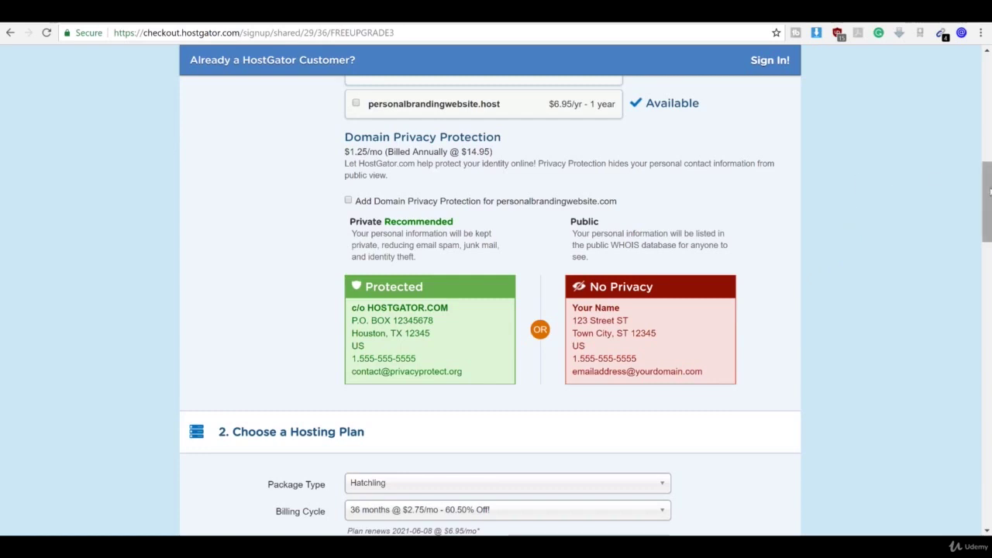
pyautogui.scroll(-2, 987, 203)
pyautogui.scroll(-4, 987, 203)
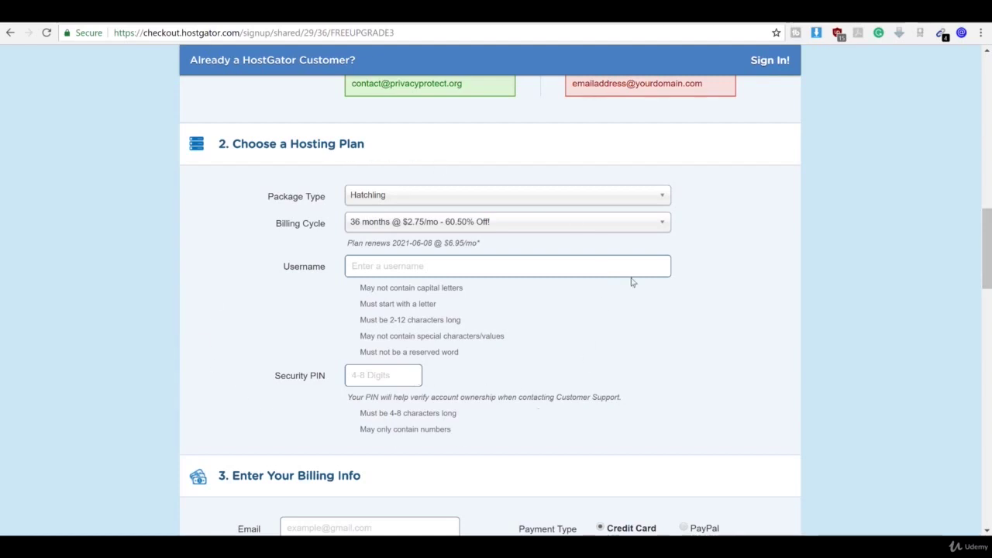
# Set Hatchling billing to 1 month at $10.95/mo and enter an account username and 4-digit security PIN
pyautogui.click(472, 222)
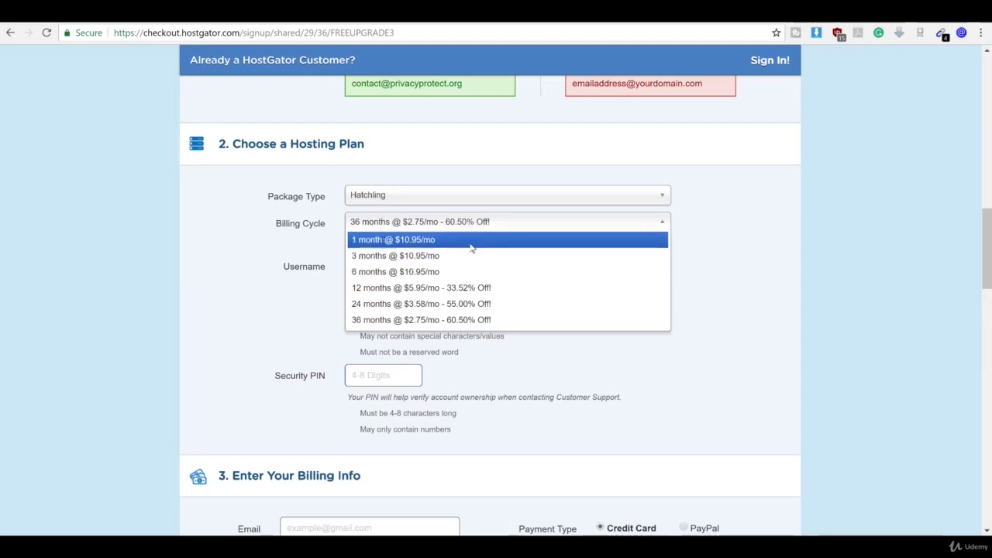
pyautogui.click(453, 242)
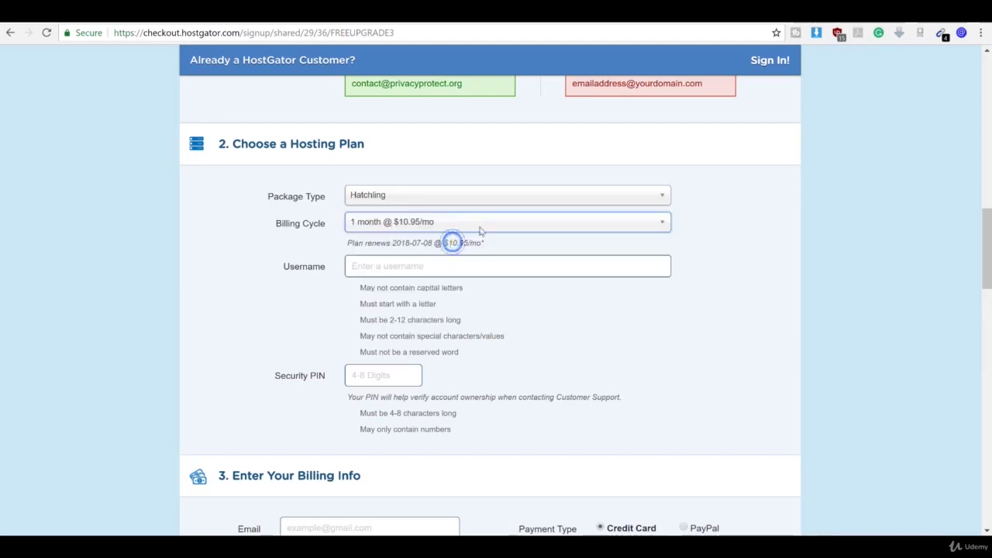
pyautogui.click(402, 268)
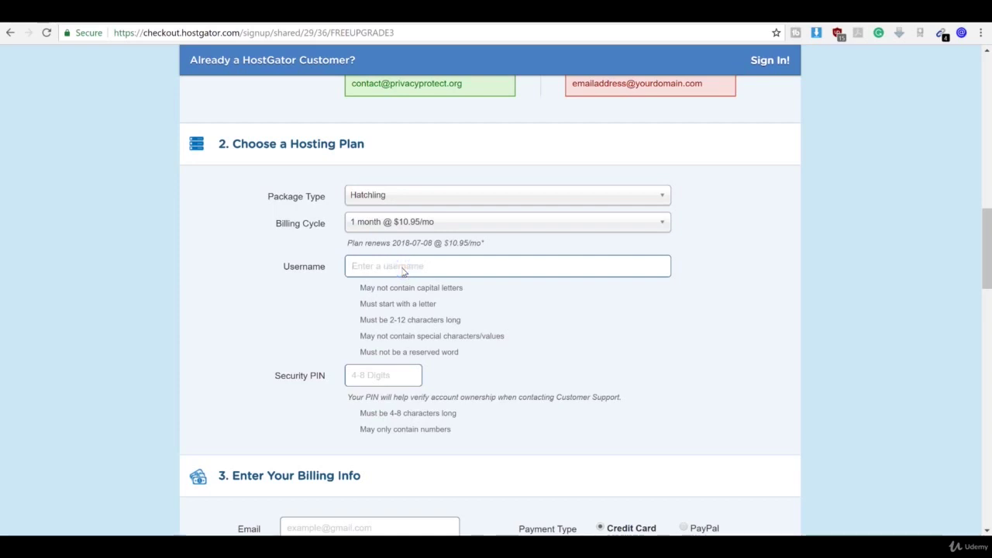
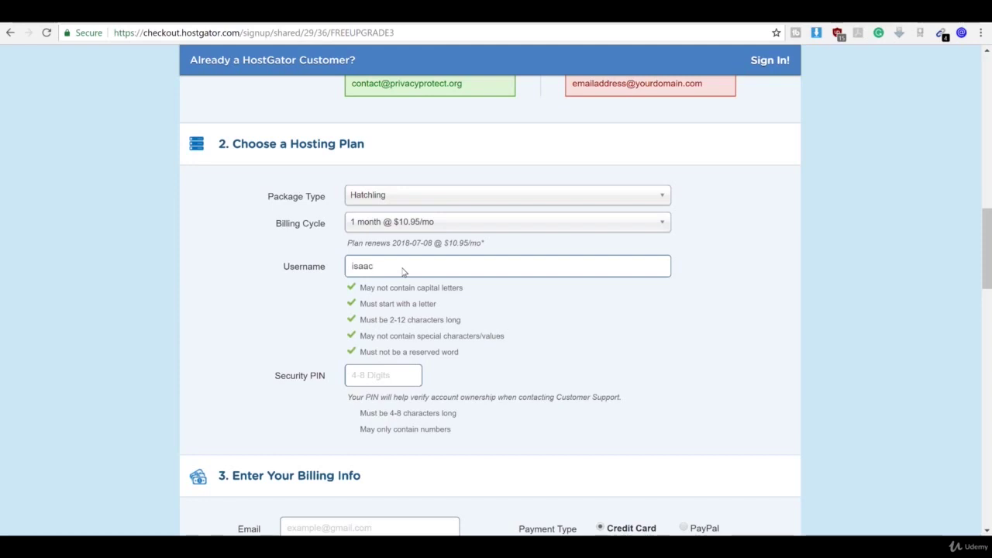
pyautogui.press('Tab')
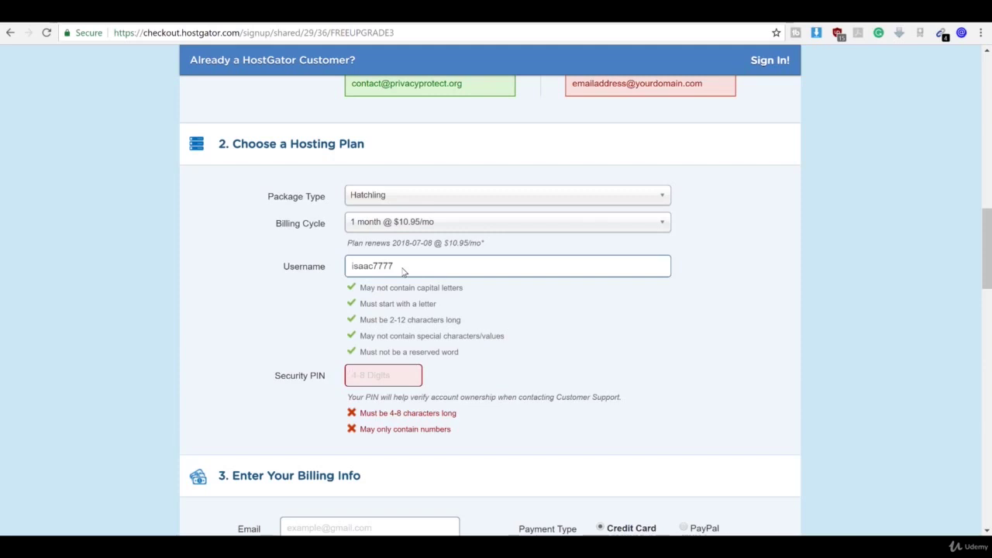
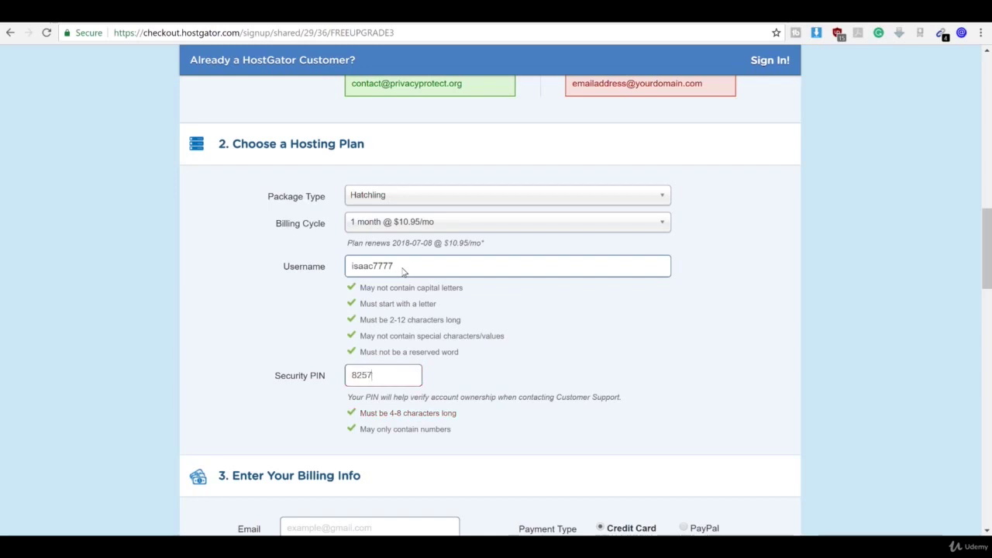
pyautogui.scroll(-1, 596, 269)
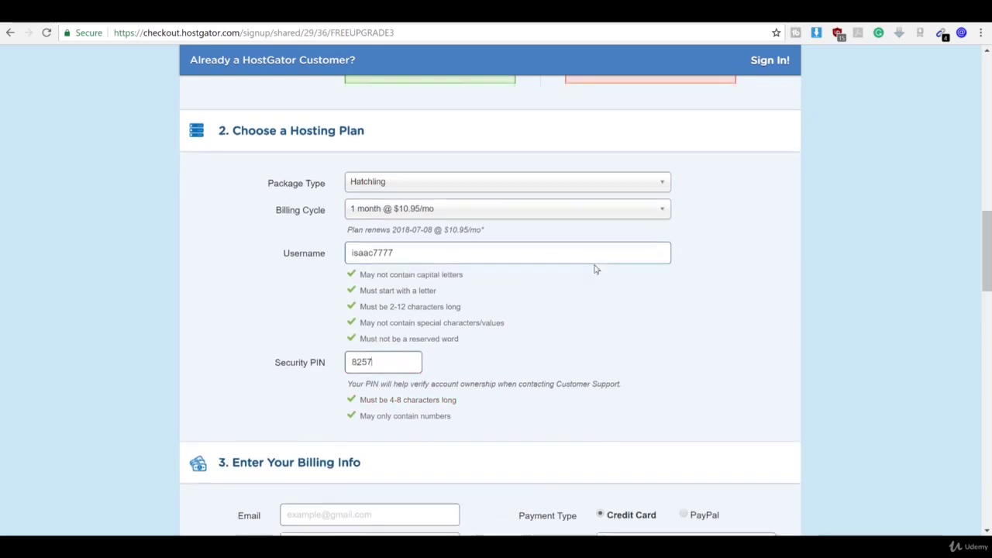
pyautogui.scroll(-4, 595, 267)
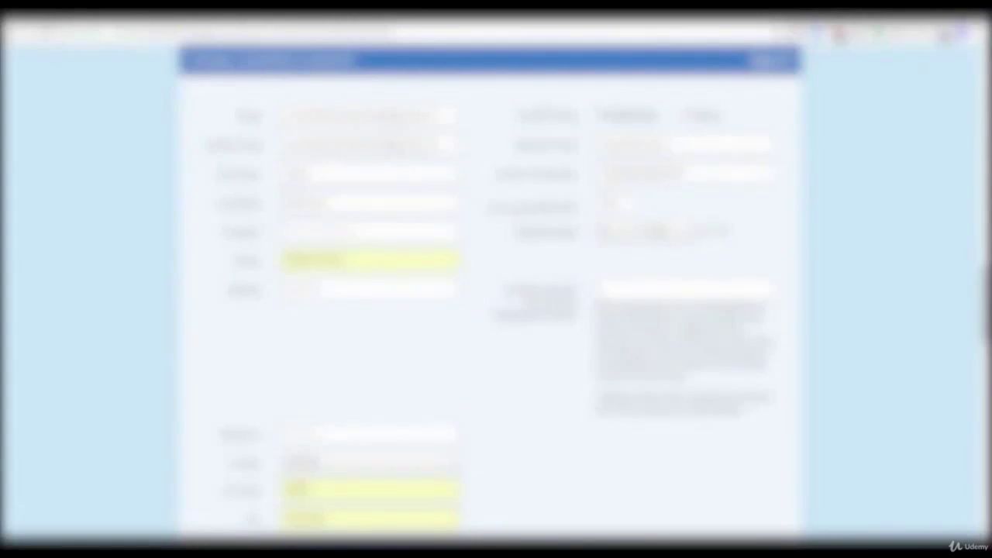
# Uncheck the SiteLock HackAlert monitoring and CodeGuard Site Backup add-ons
pyautogui.scroll(-5, 488, 310)
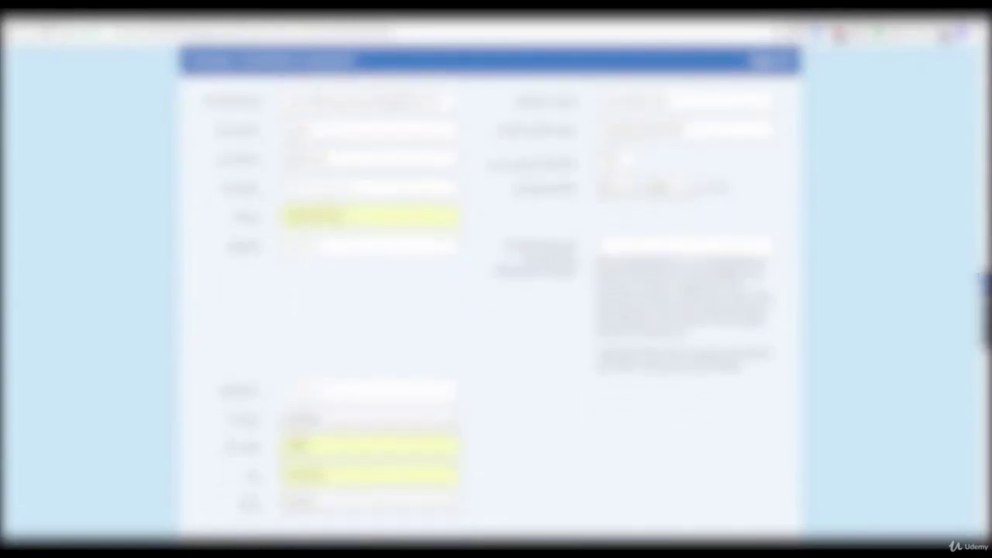
pyautogui.scroll(-7, 488, 310)
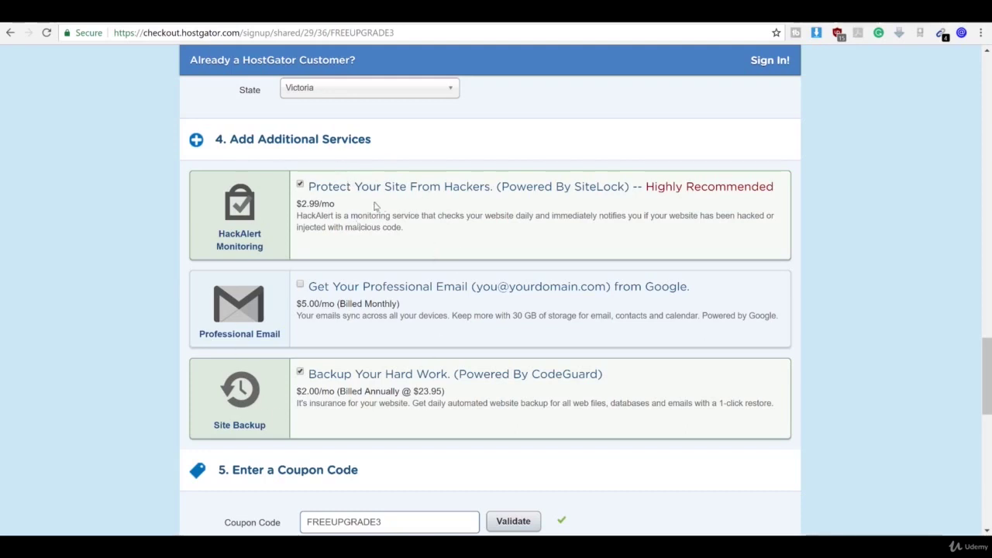
pyautogui.click(300, 185)
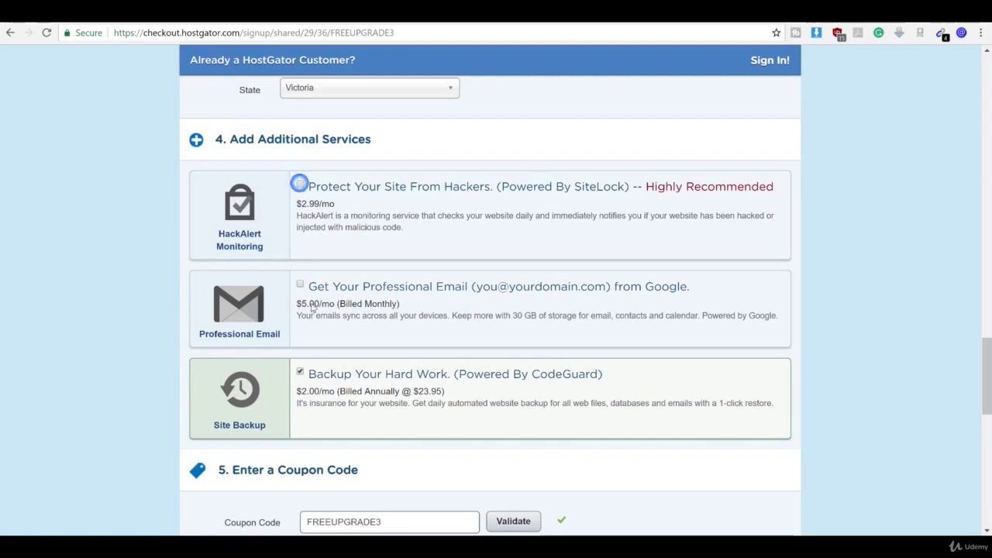
pyautogui.click(301, 372)
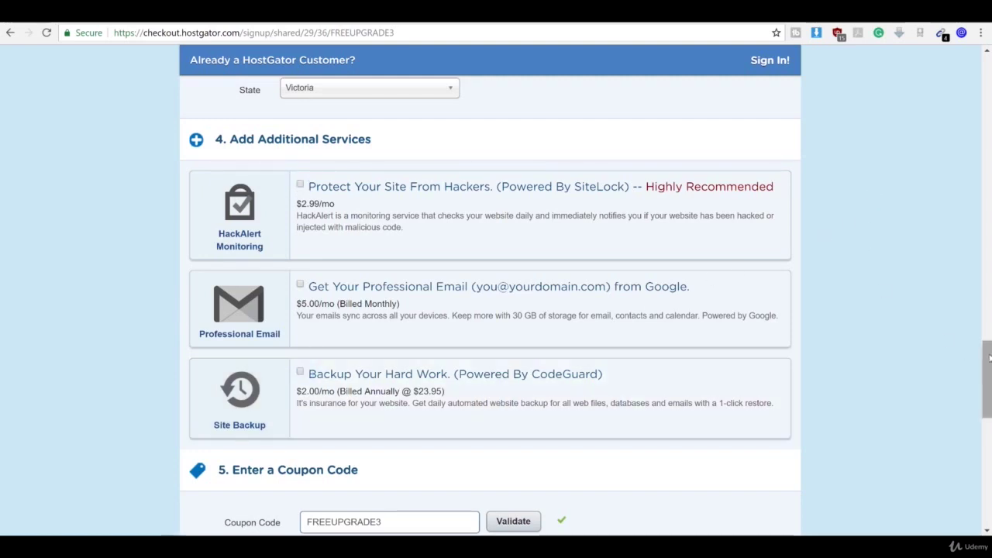
pyautogui.moveTo(989, 373); pyautogui.dragTo(990, 410)
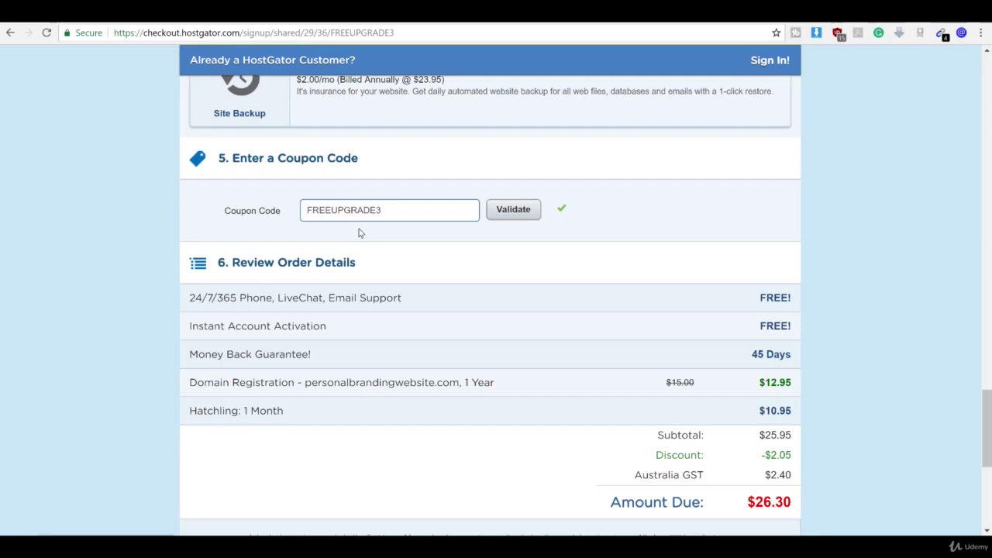
# Replace the upgrade coupon with the one-cent coupon code and validate it, bringing the total to $14.26
pyautogui.doubleClick(405, 206)
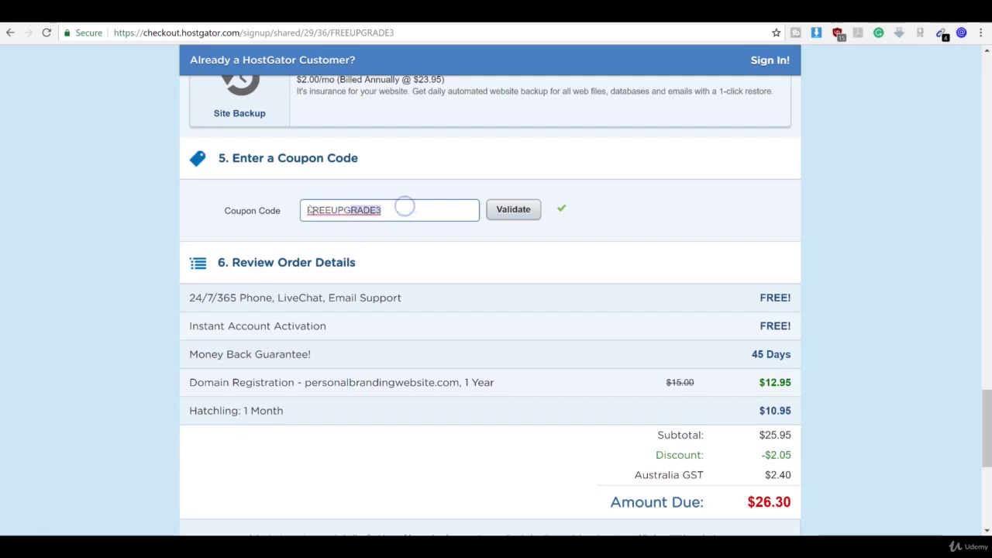
pyautogui.moveTo(404, 206); pyautogui.dragTo(294, 210)
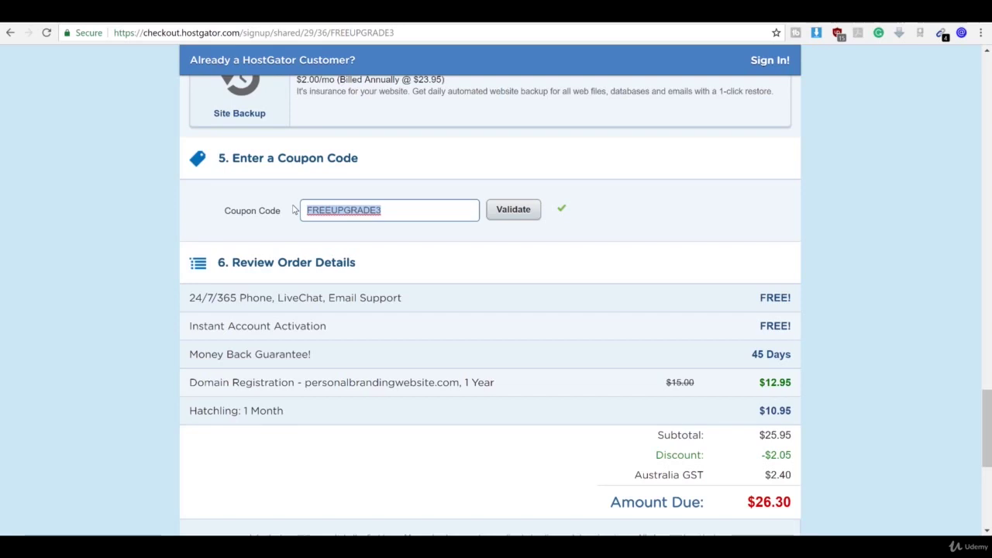
pyautogui.press('BackSpace')
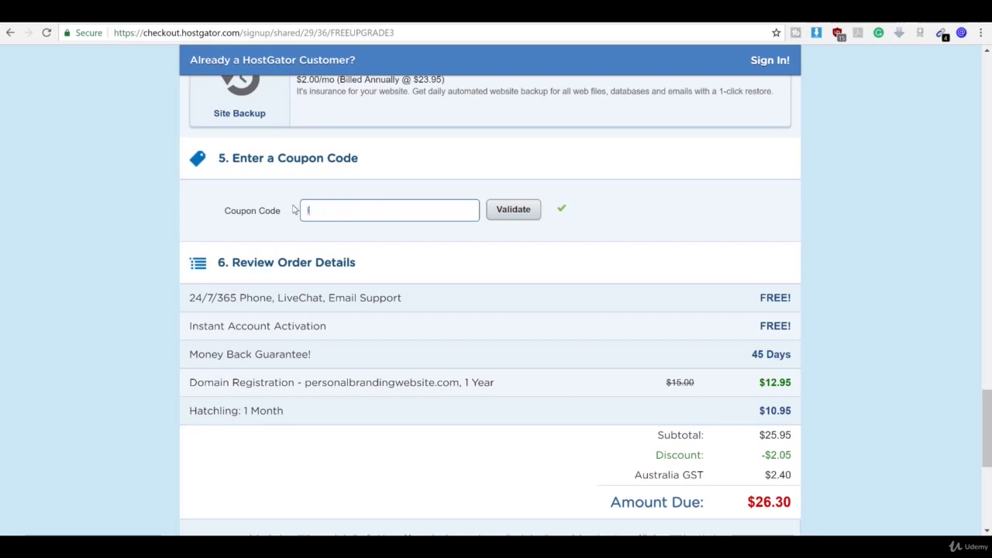
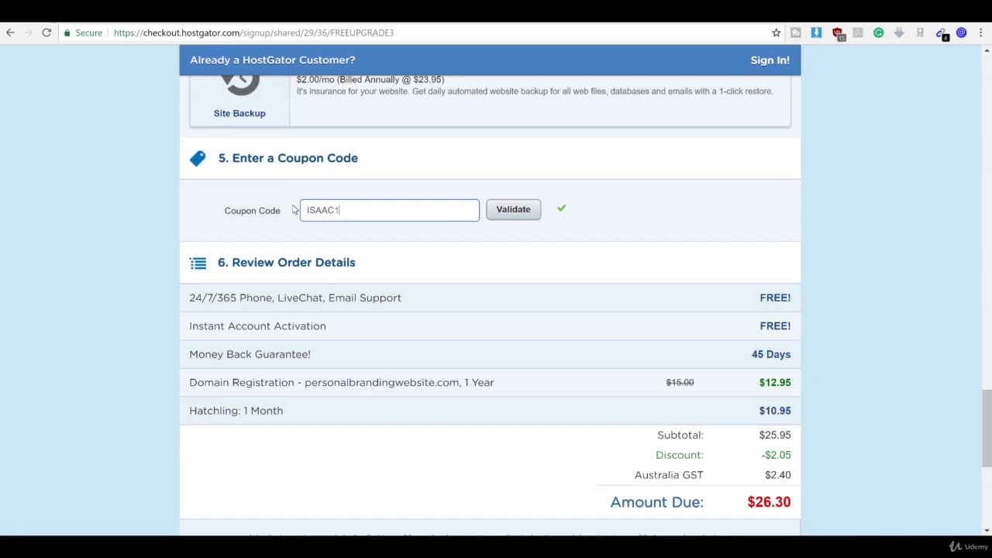
pyautogui.click(519, 213)
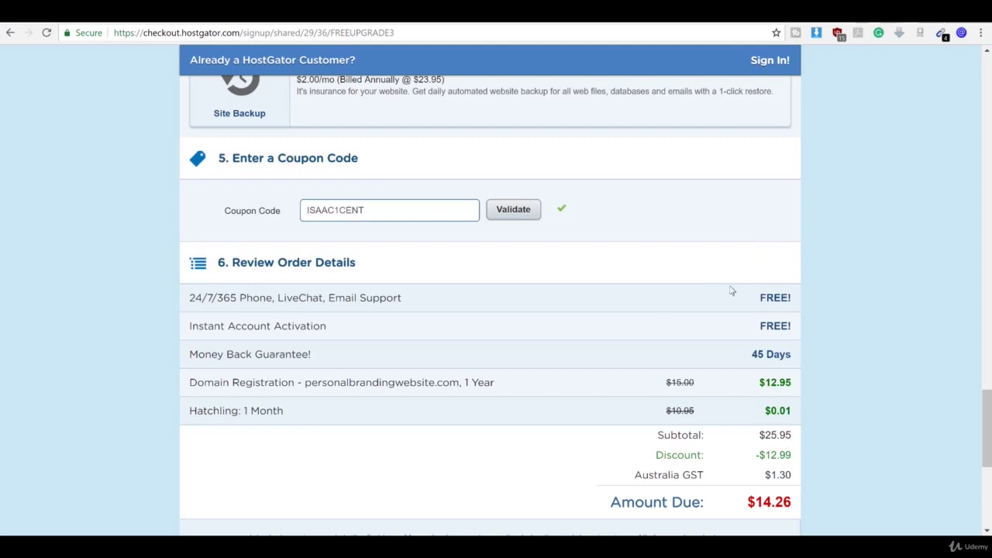
pyautogui.doubleClick(383, 204)
pyautogui.click(379, 214)
# Switch the Hatchling billing cycle to 12 months at $8.12/mo
pyautogui.scroll(2, 393, 231)
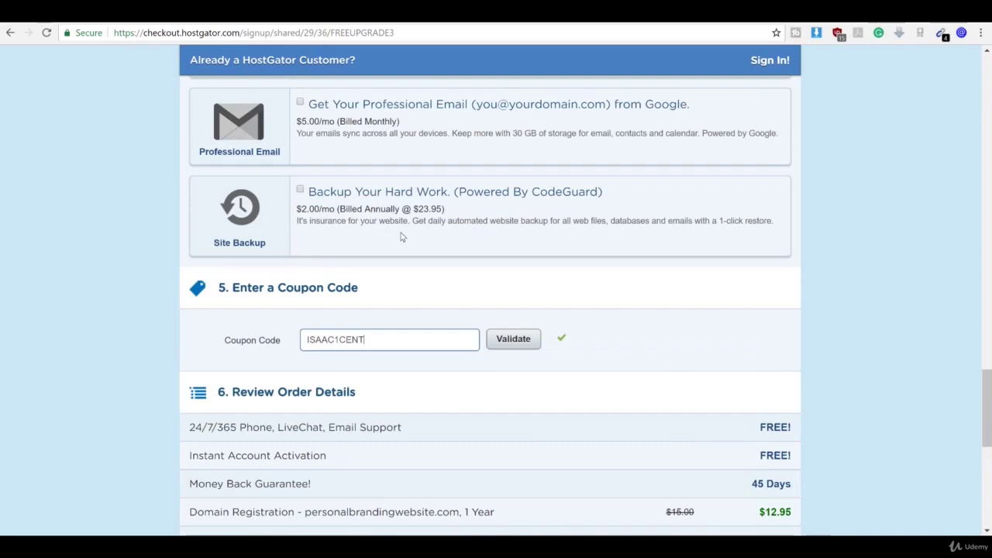
pyautogui.moveTo(989, 401); pyautogui.dragTo(989, 283)
pyautogui.scroll(7, 850, 231)
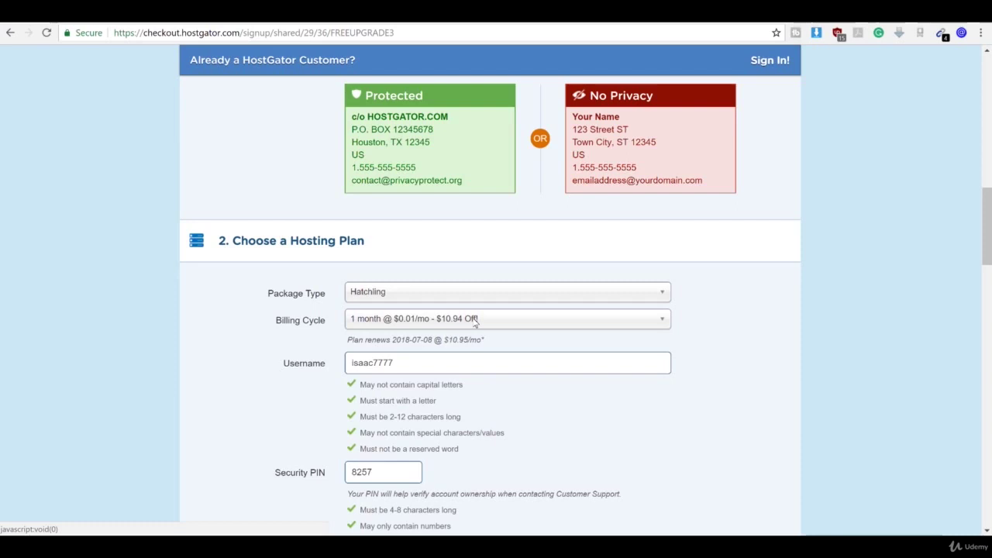
pyautogui.click(475, 320)
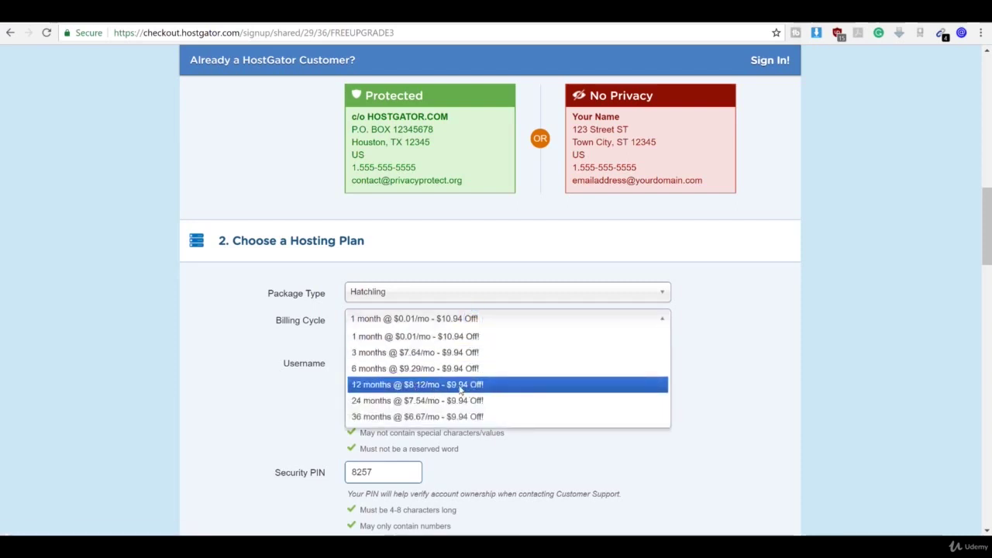
pyautogui.click(460, 387)
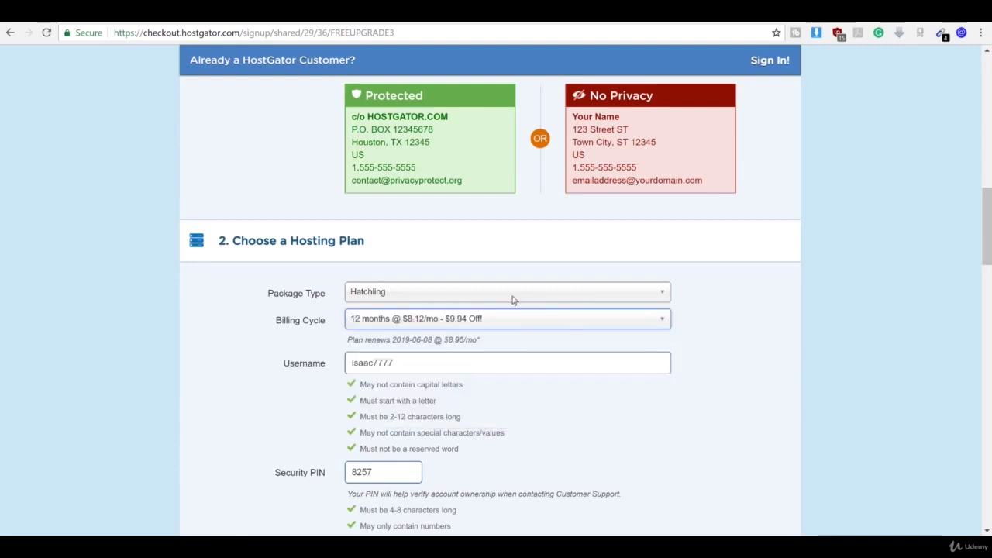
# Change the coupon to the 60 percent code and validate it, making $76.37 due
pyautogui.scroll(-10, 486, 296)
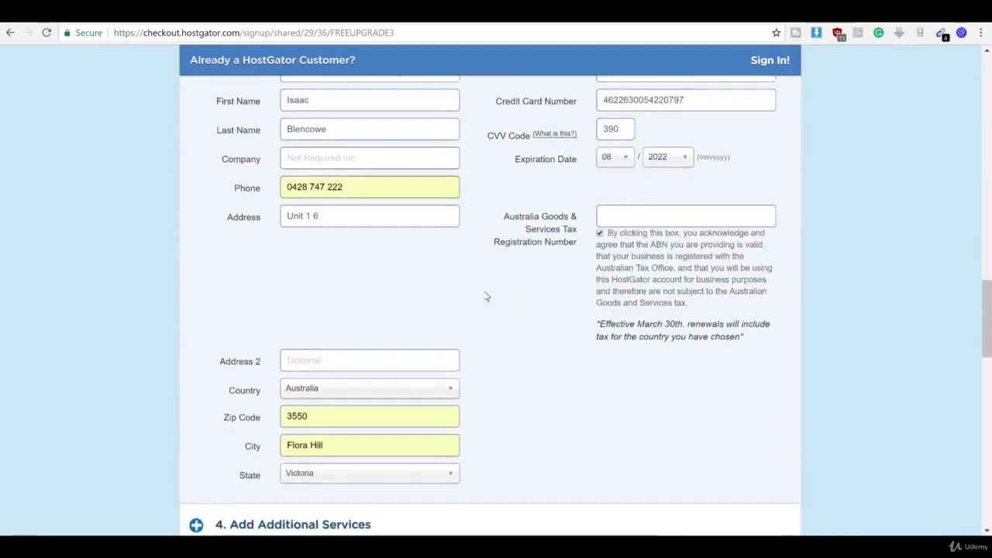
pyautogui.scroll(-5, 486, 296)
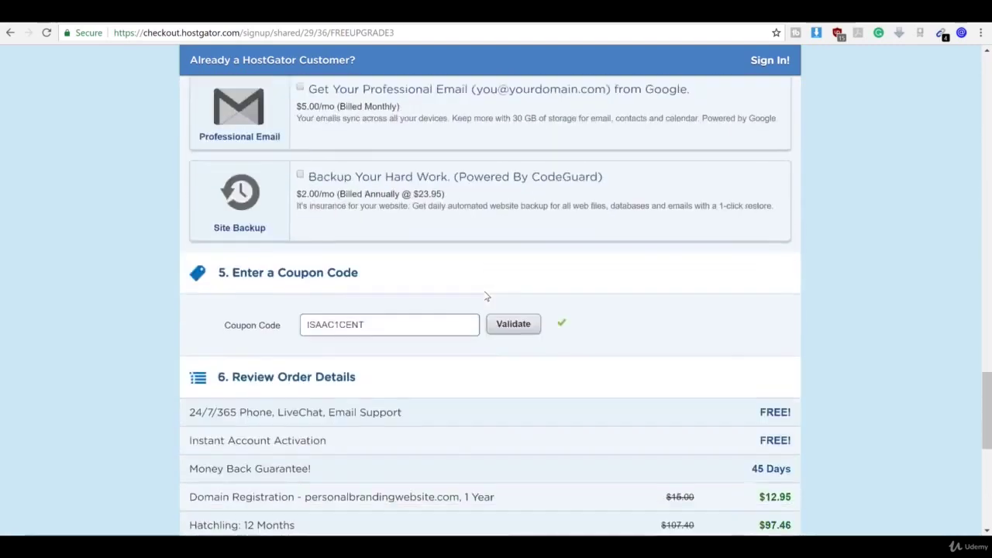
pyautogui.scroll(-2, 486, 296)
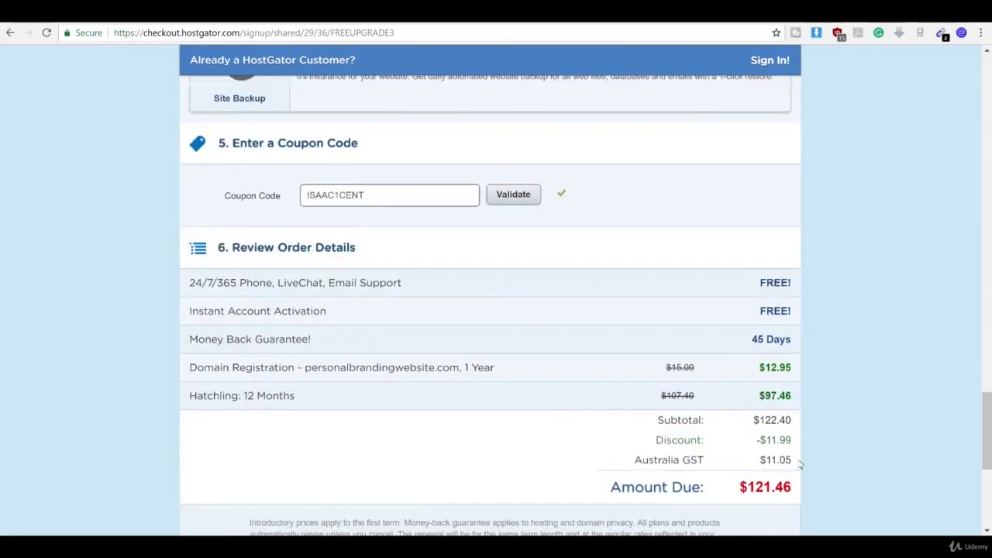
pyautogui.click(401, 200)
pyautogui.moveTo(365, 195); pyautogui.dragTo(342, 197)
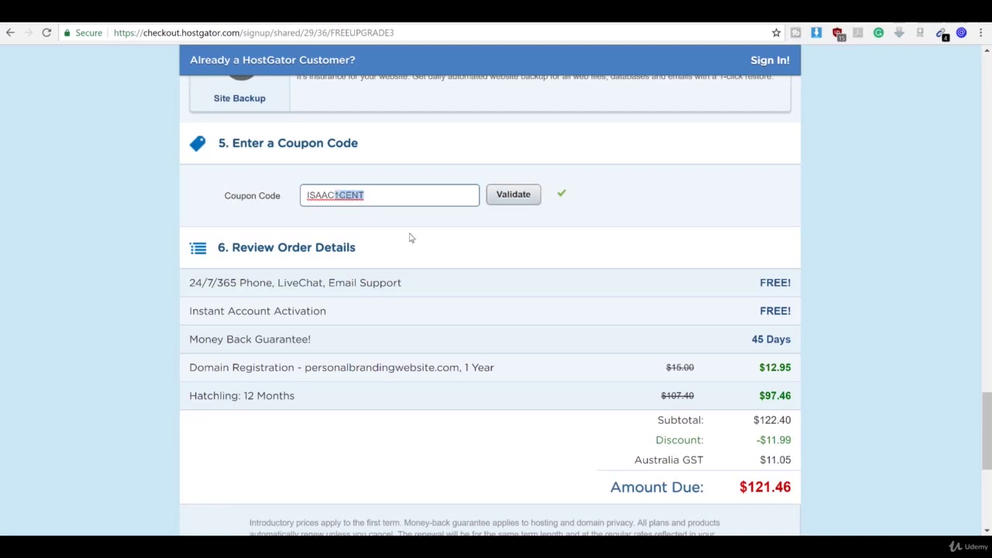
pyautogui.write('60PER')
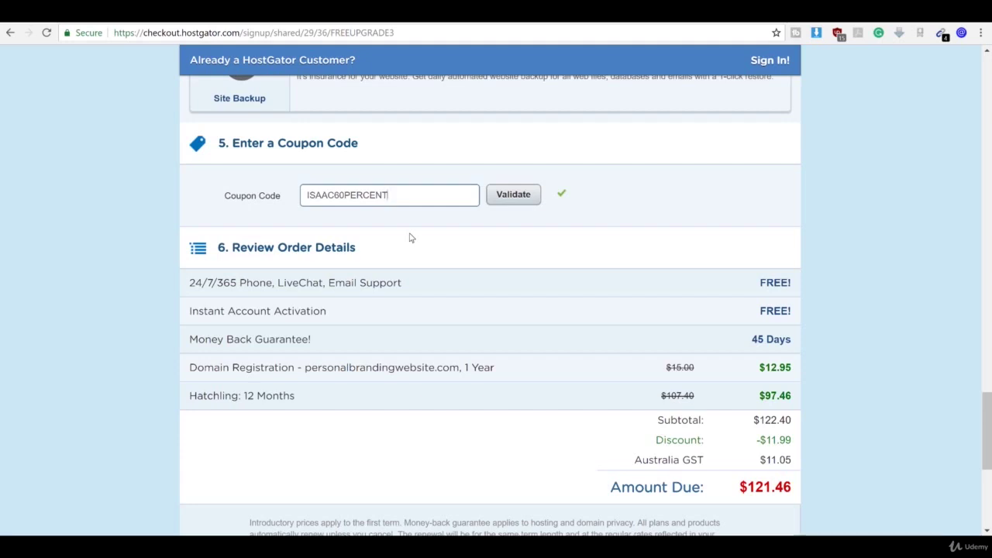
pyautogui.click(513, 196)
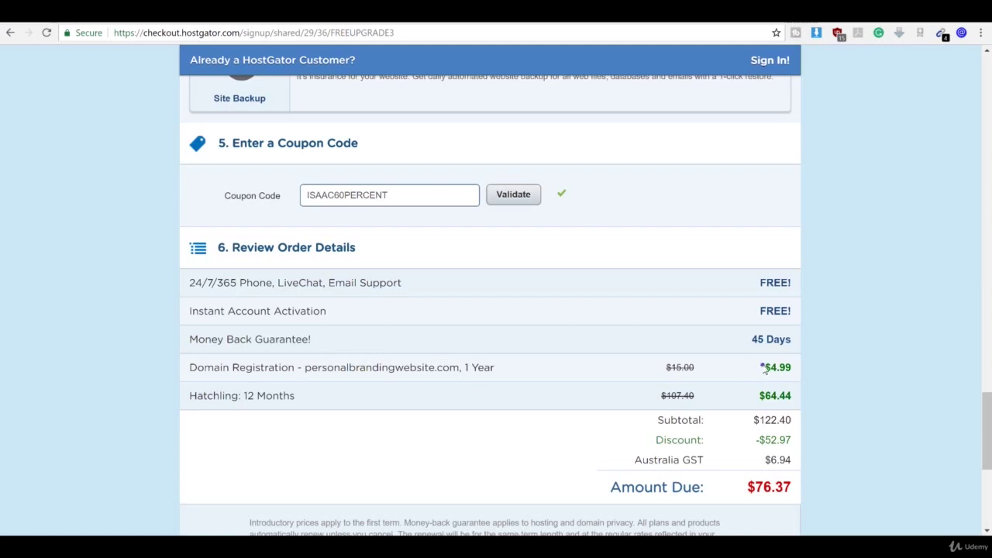
# Select and then deselect the $4.99 domain registration price in the order summary
pyautogui.moveTo(762, 368); pyautogui.dragTo(814, 372)
pyautogui.click(821, 333)
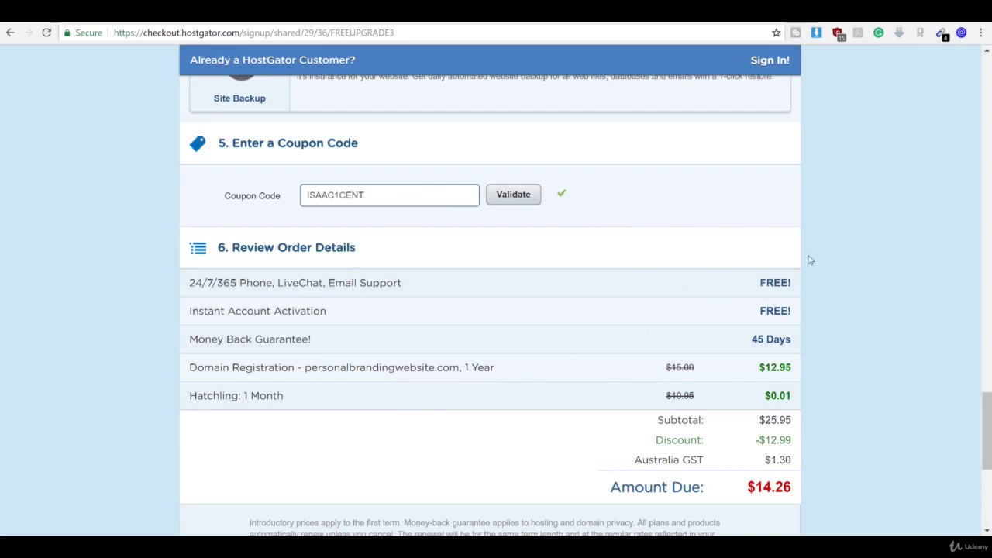
# Accept the Terms of Service and place the Hatchling order, reaching Payment Completed
pyautogui.scroll(-1, 987, 422)
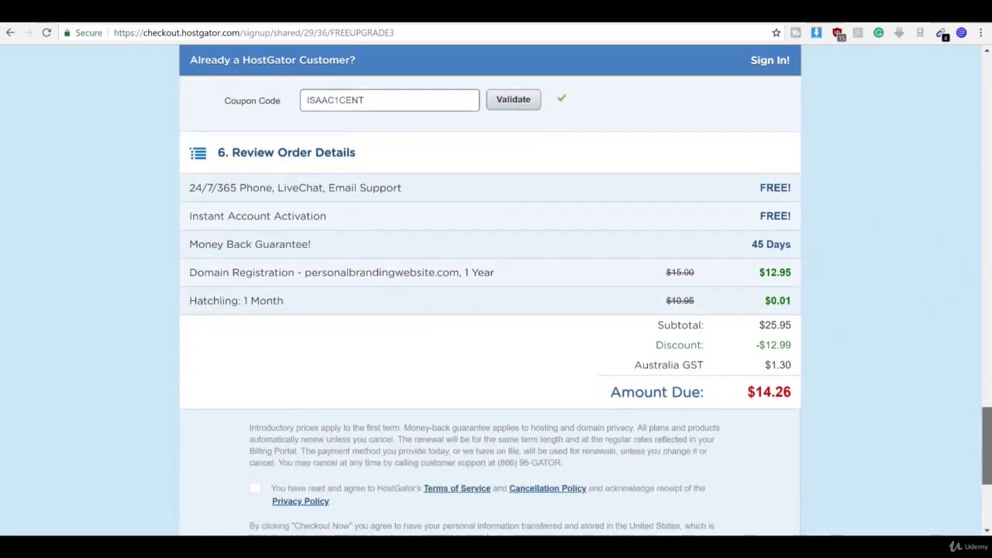
pyautogui.scroll(-2, 496, 303)
pyautogui.scroll(1, 497, 303)
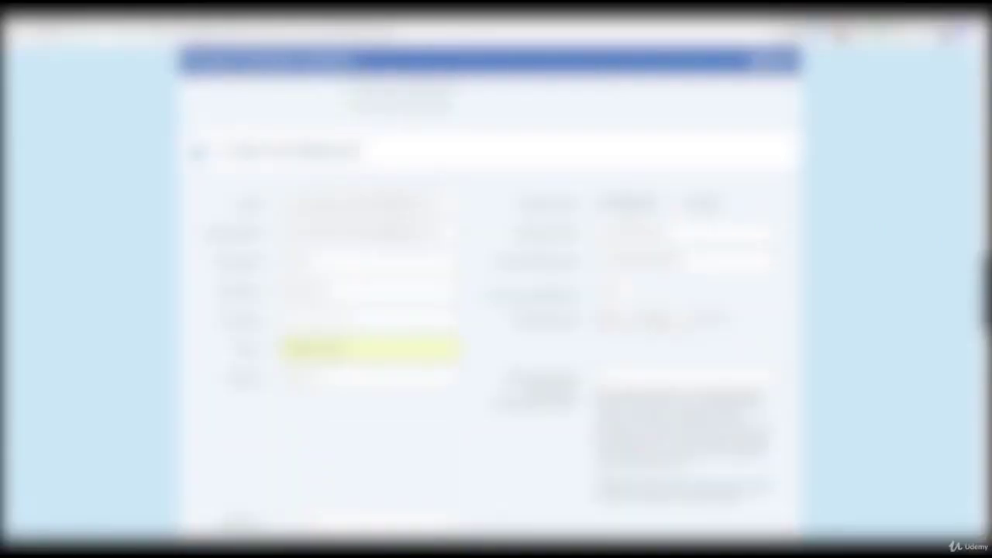
pyautogui.scroll(10, 488, 303)
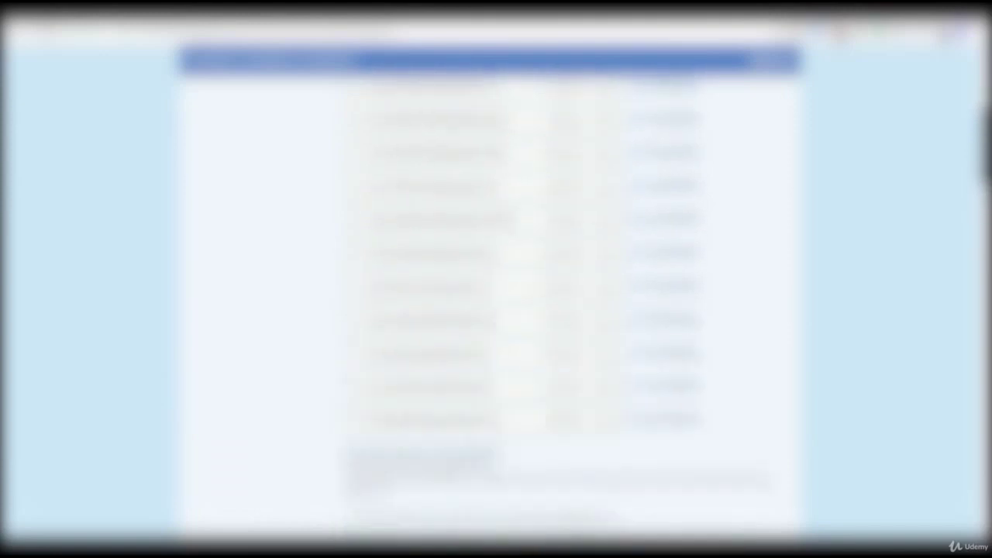
pyautogui.scroll(-15, 496, 303)
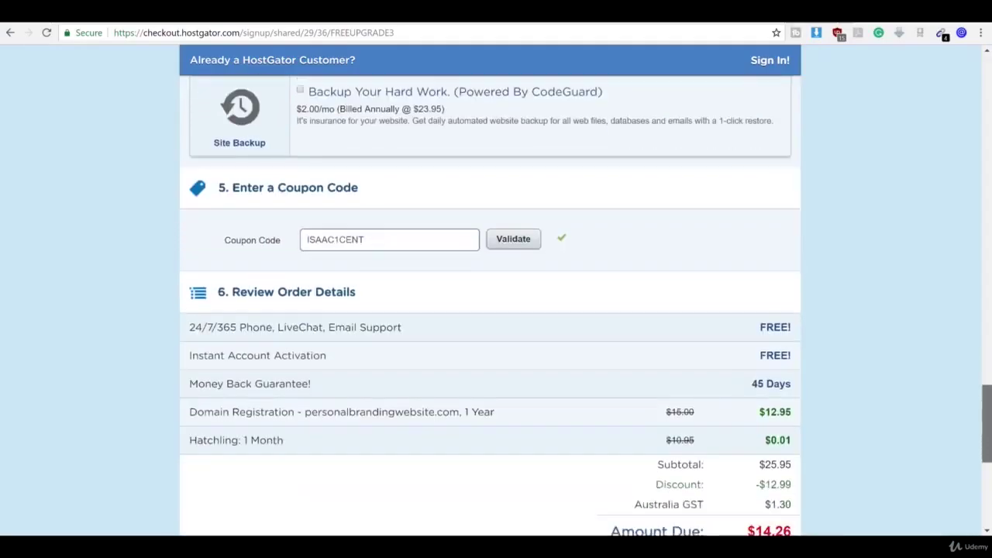
pyautogui.scroll(-4, 497, 303)
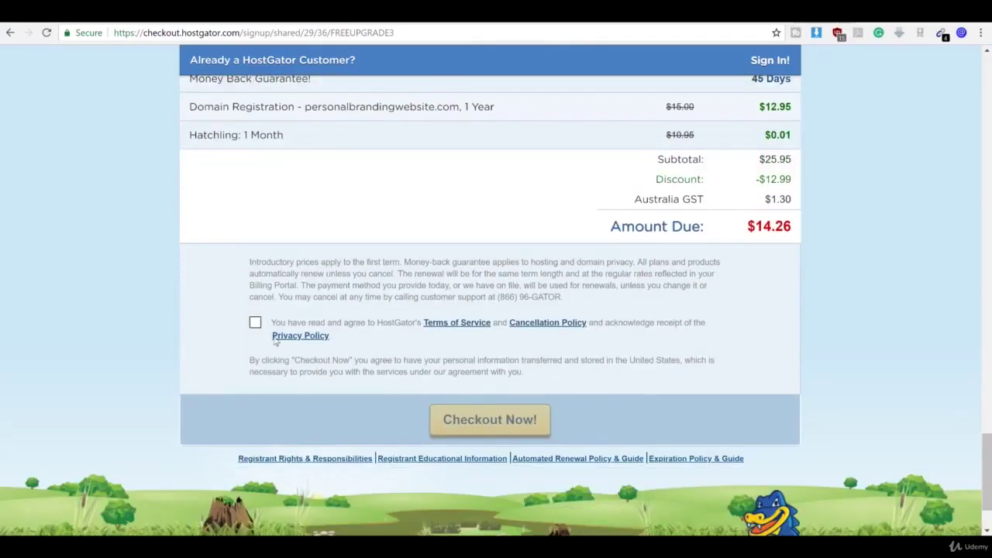
pyautogui.click(255, 321)
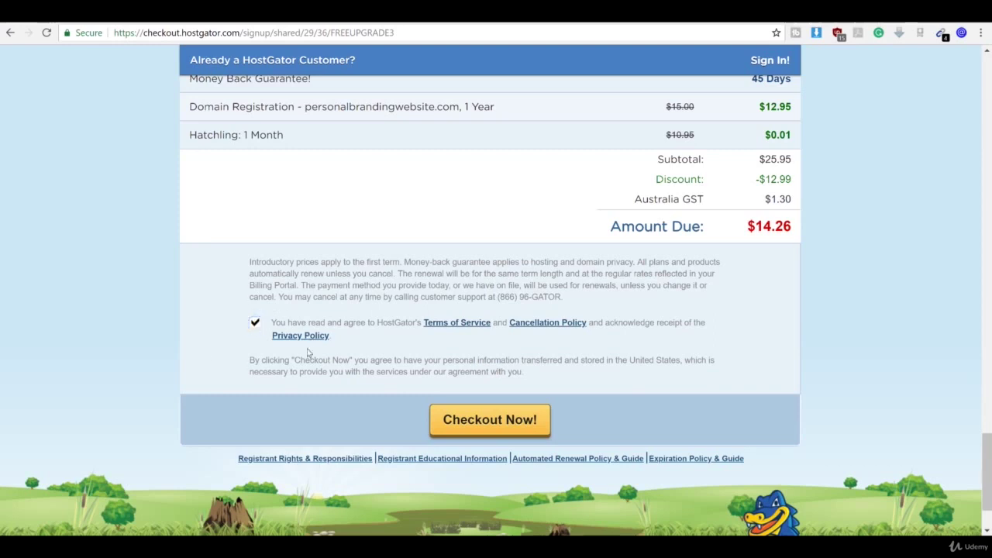
pyautogui.click(510, 428)
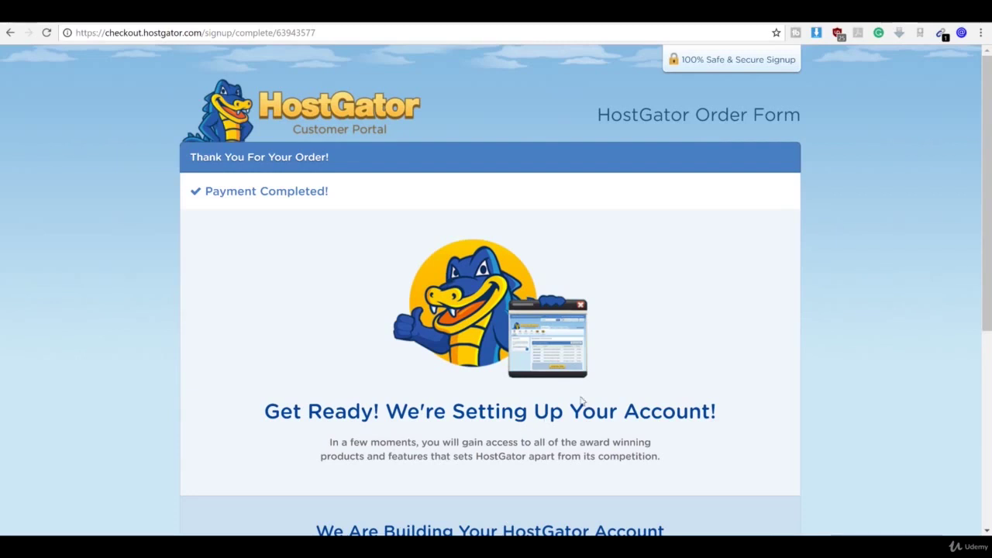
# Wait for the account build to finish, then follow the redirect link to the Customer Portal welcome page
pyautogui.scroll(-3, 712, 314)
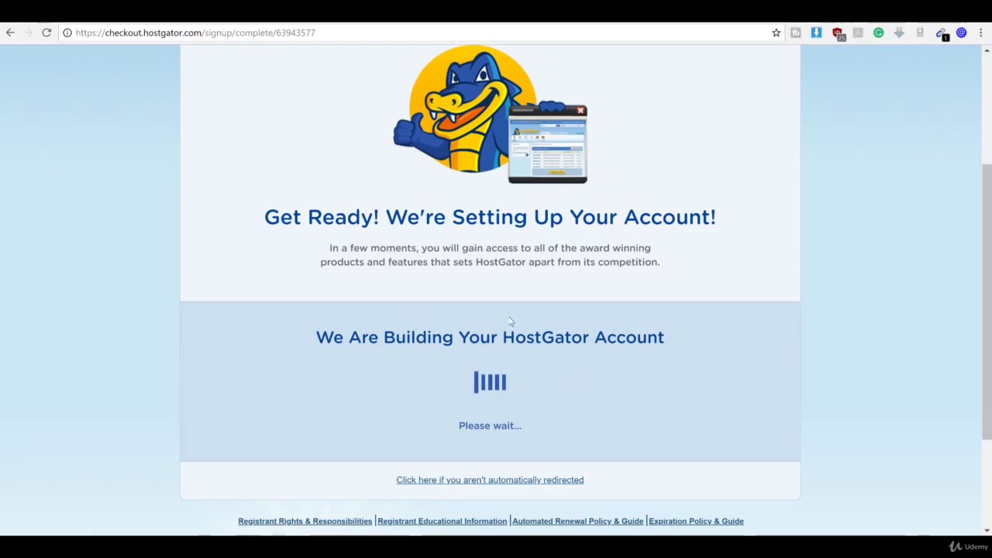
pyautogui.scroll(3, 662, 313)
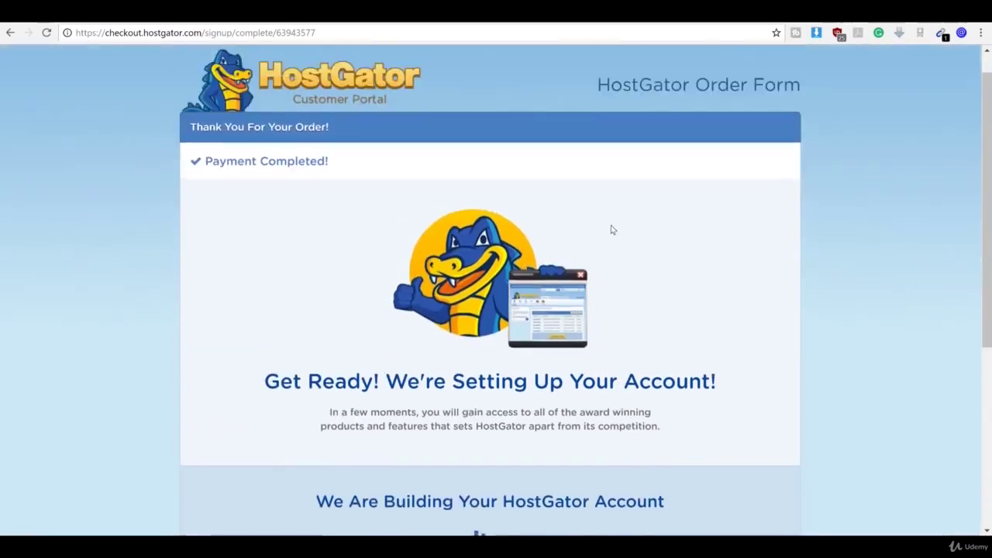
pyautogui.scroll(-3, 612, 222)
pyautogui.scroll(3, 594, 217)
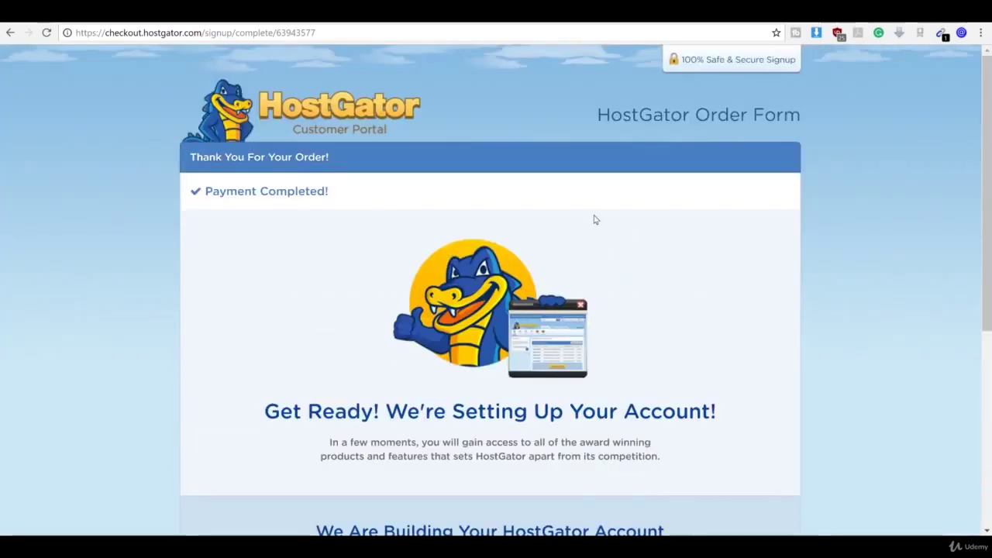
pyautogui.scroll(-1, 595, 220)
pyautogui.scroll(-2, 596, 221)
pyautogui.scroll(1, 595, 220)
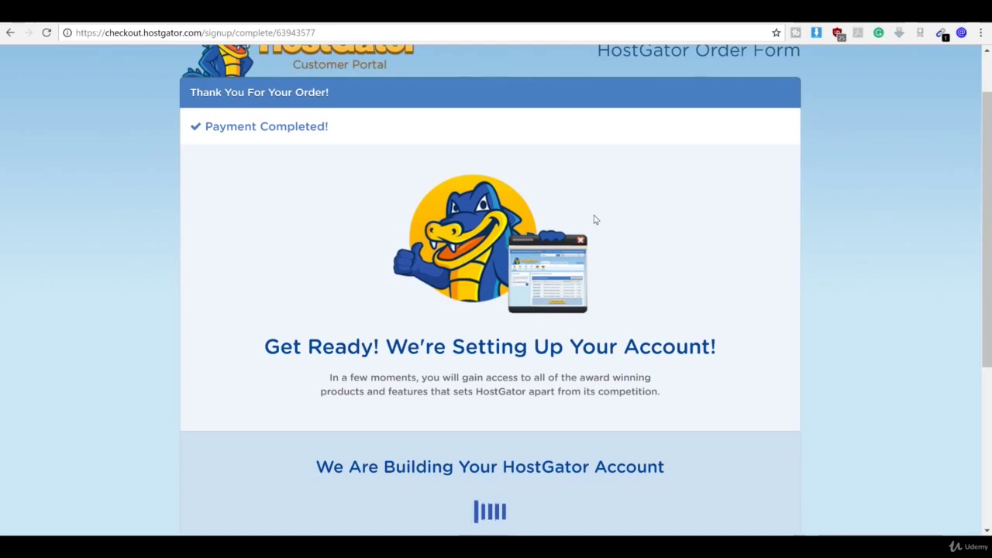
pyautogui.scroll(-2, 594, 220)
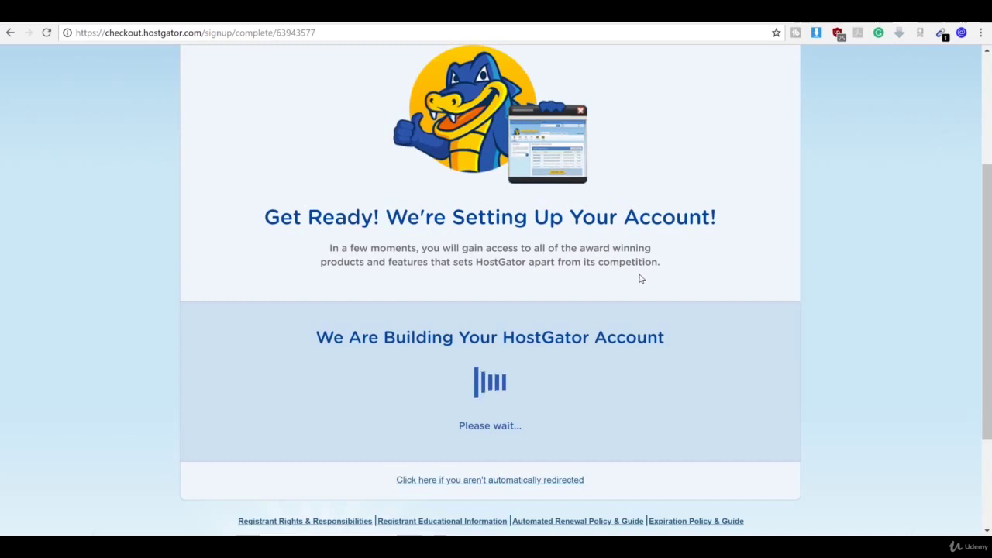
pyautogui.click(511, 481)
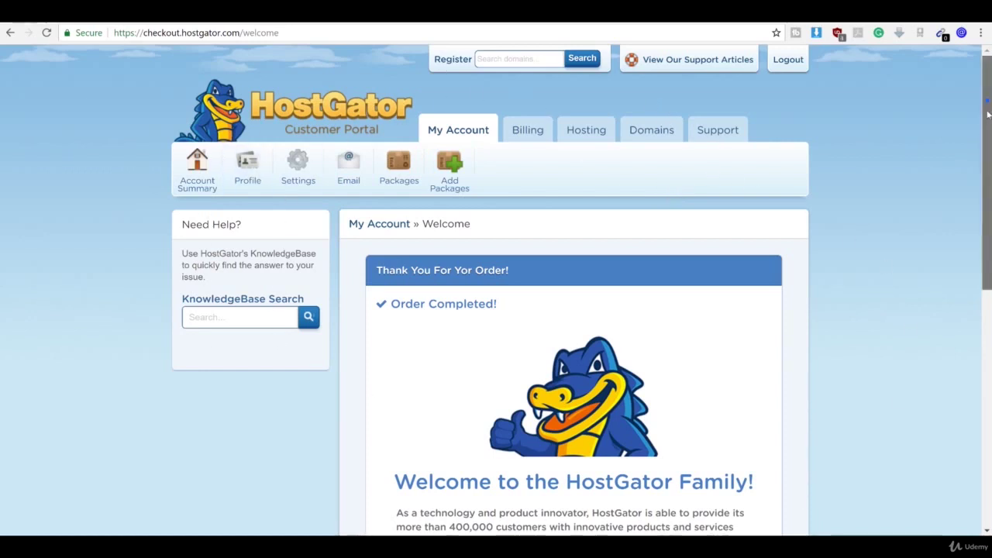
pyautogui.scroll(-2, 984, 126)
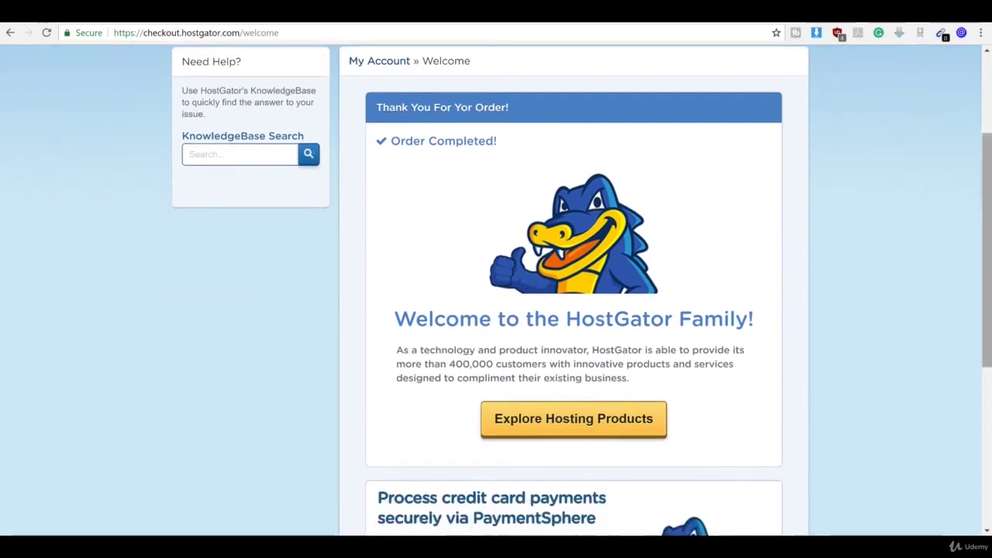
pyautogui.scroll(-1, 987, 284)
pyautogui.moveTo(991, 323); pyautogui.dragTo(991, 150)
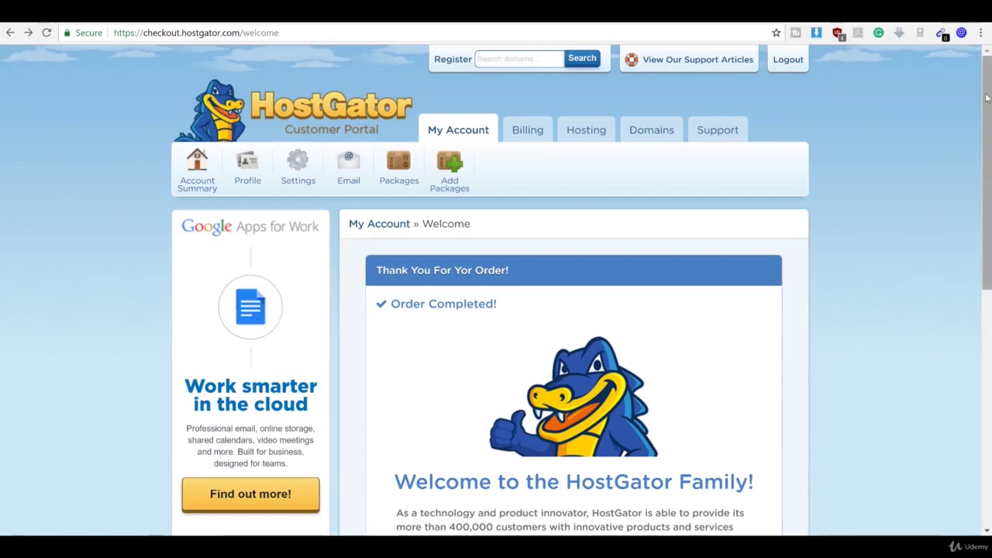
pyautogui.scroll(-1, 986, 178)
pyautogui.scroll(-2, 714, 78)
pyautogui.scroll(3, 714, 78)
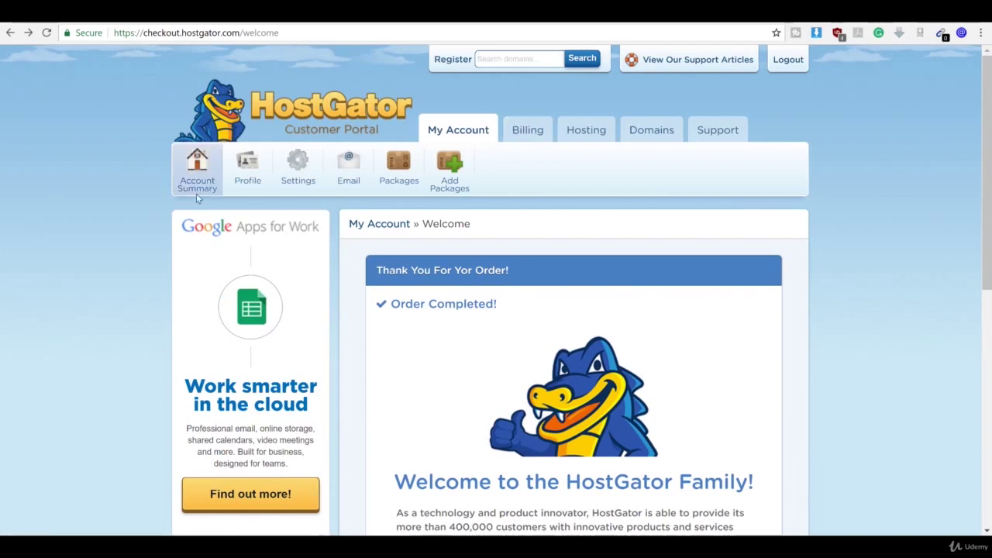
# Check the $14.26 payment in Billing History, then open the Hatchling plan's Hosting dashboard
pyautogui.click(524, 133)
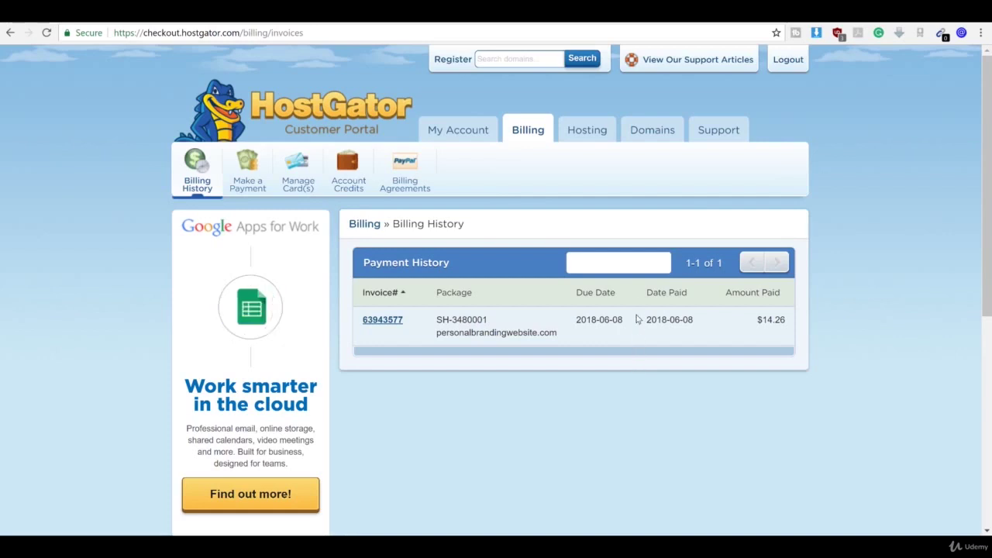
pyautogui.click(587, 134)
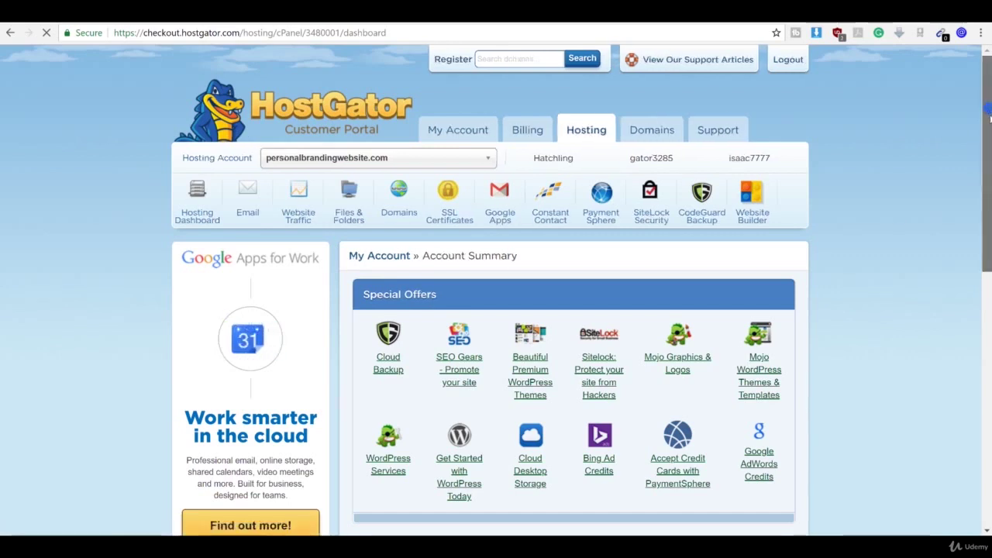
# Launch QuickInstall from the hosting dashboard's Most Popular Links
pyautogui.moveTo(988, 120); pyautogui.dragTo(987, 180)
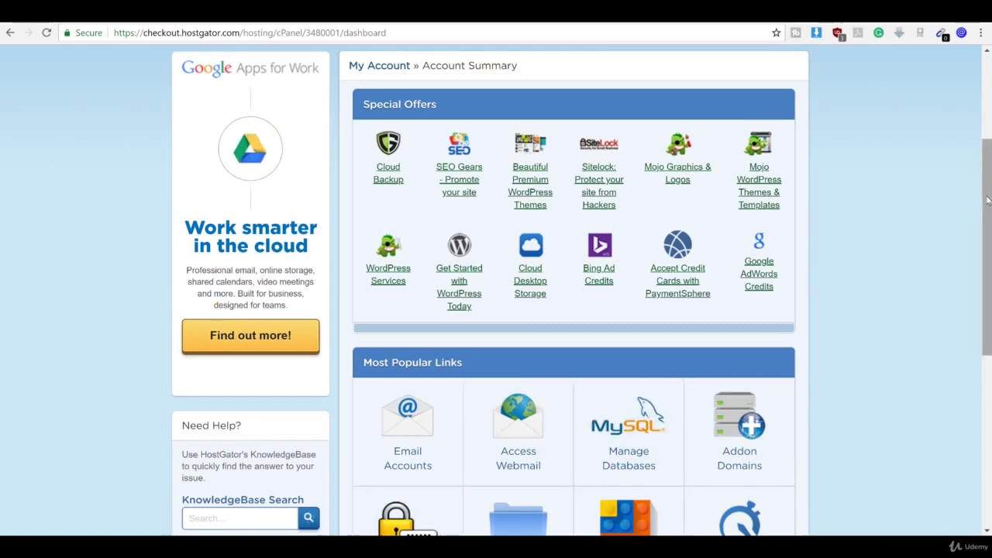
pyautogui.scroll(-3, 574, 295)
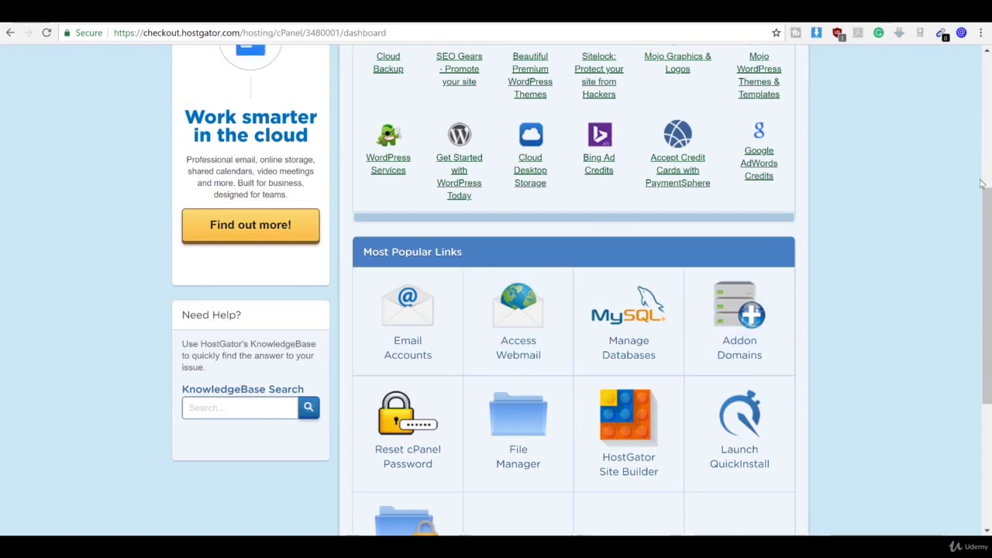
pyautogui.scroll(-2, 983, 194)
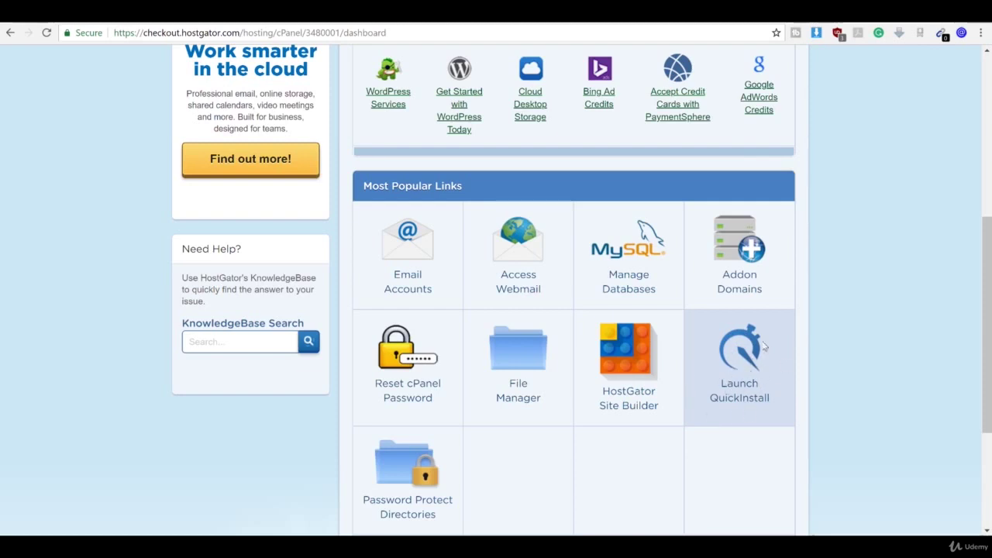
pyautogui.scroll(-1, 764, 346)
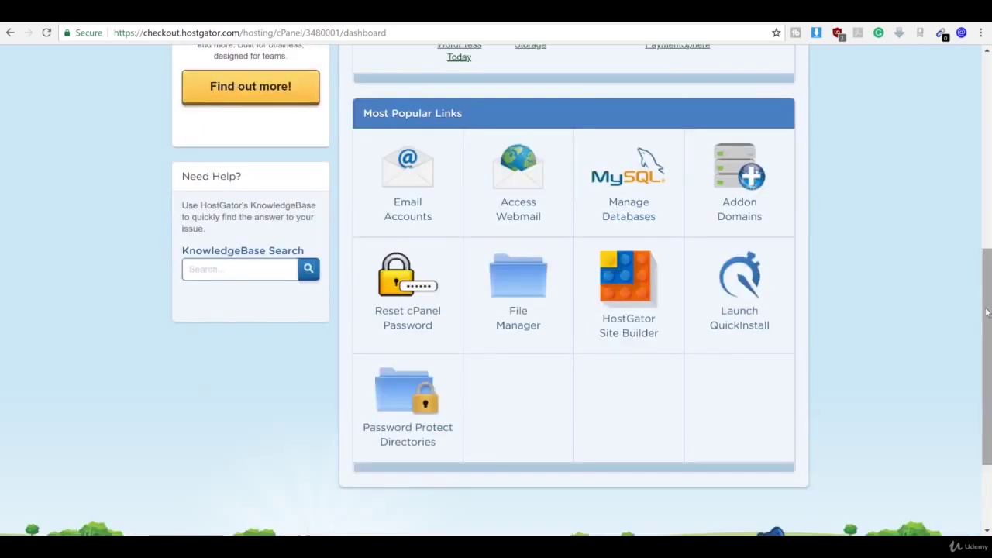
pyautogui.click(744, 295)
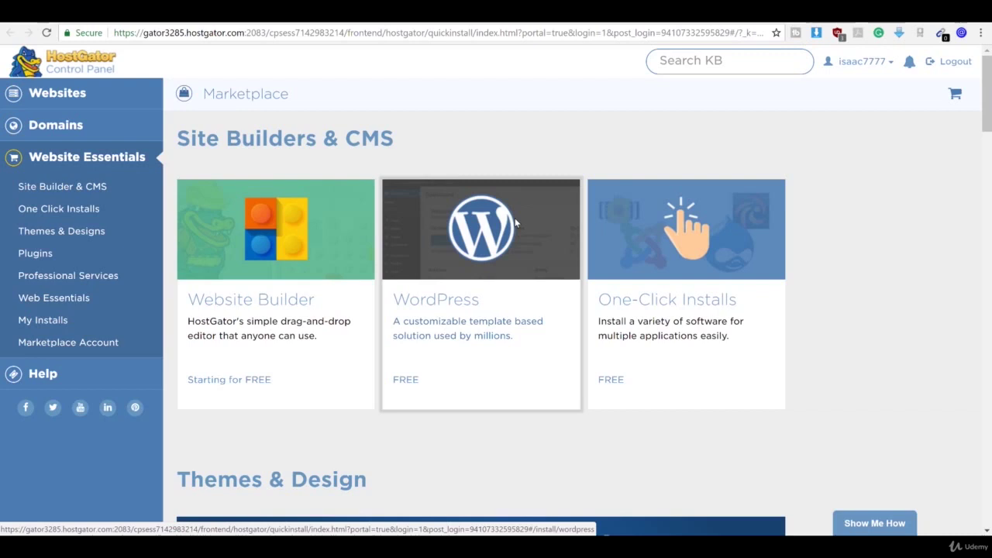
# Start a WordPress install on personalbrandingwebsite.com with no subdirectory and continue to Install Settings
pyautogui.click(480, 281)
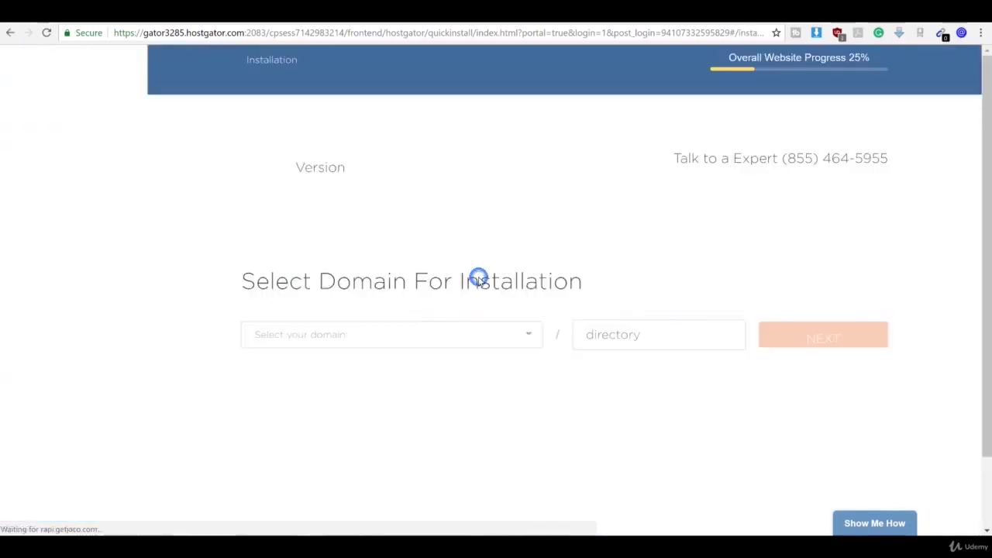
pyautogui.click(284, 348)
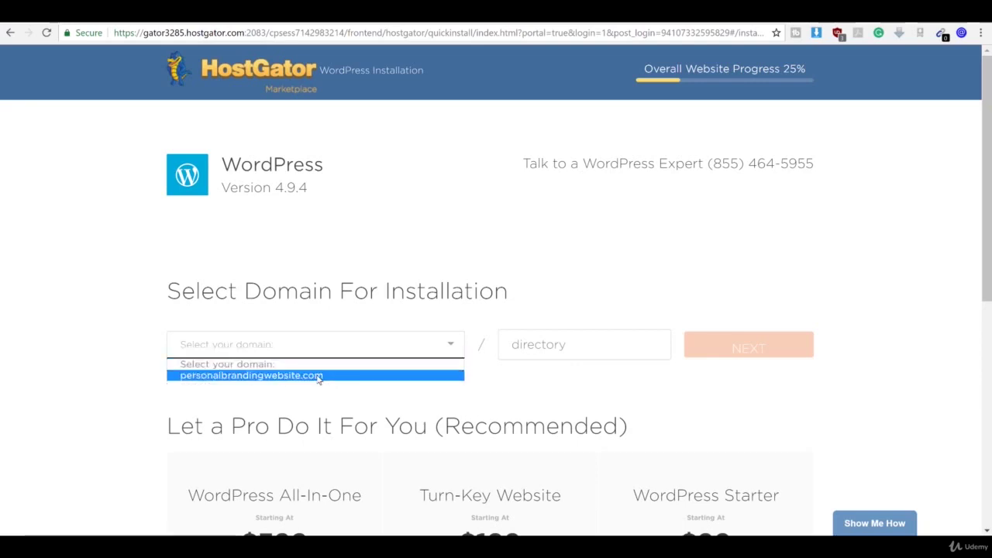
pyautogui.click(319, 376)
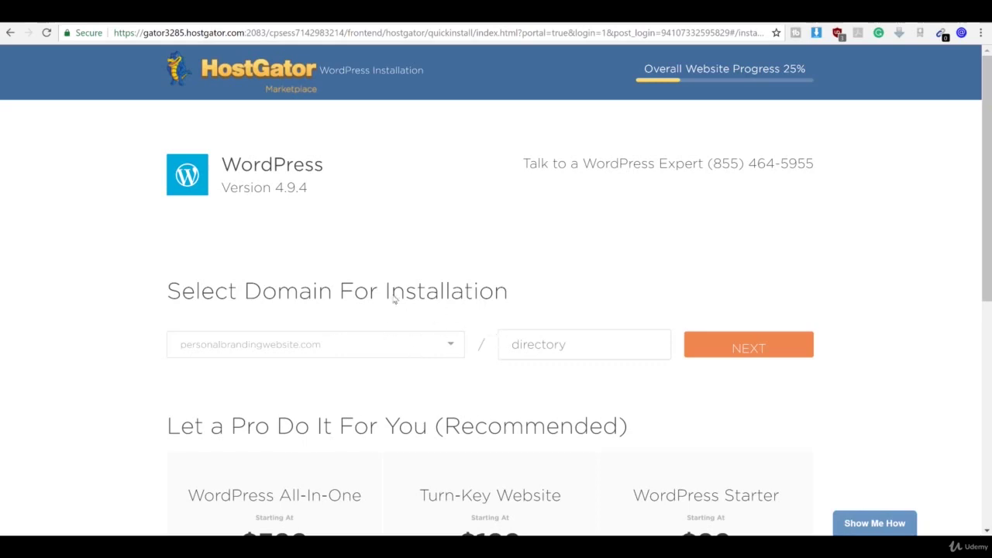
pyautogui.click(566, 349)
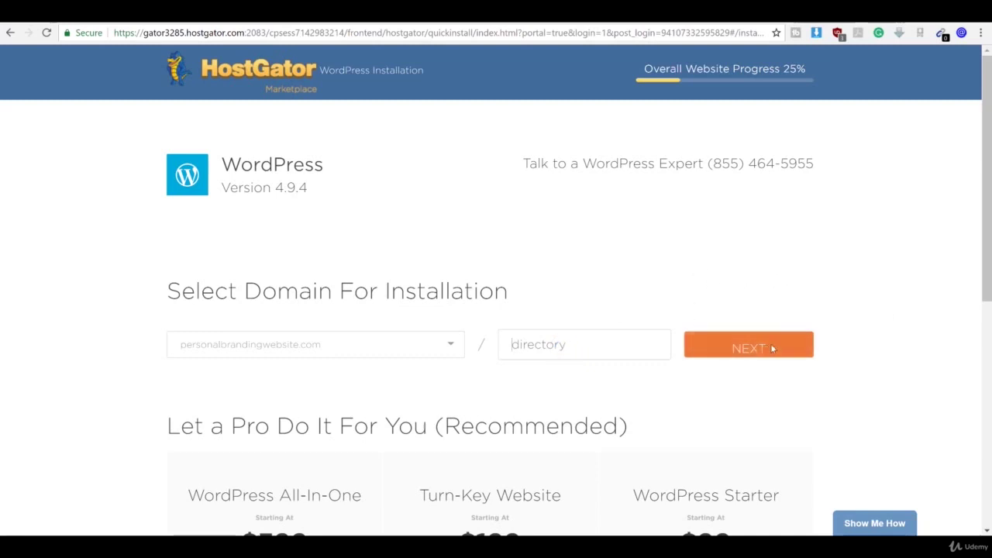
pyautogui.scroll(-1, 787, 298)
pyautogui.click(758, 284)
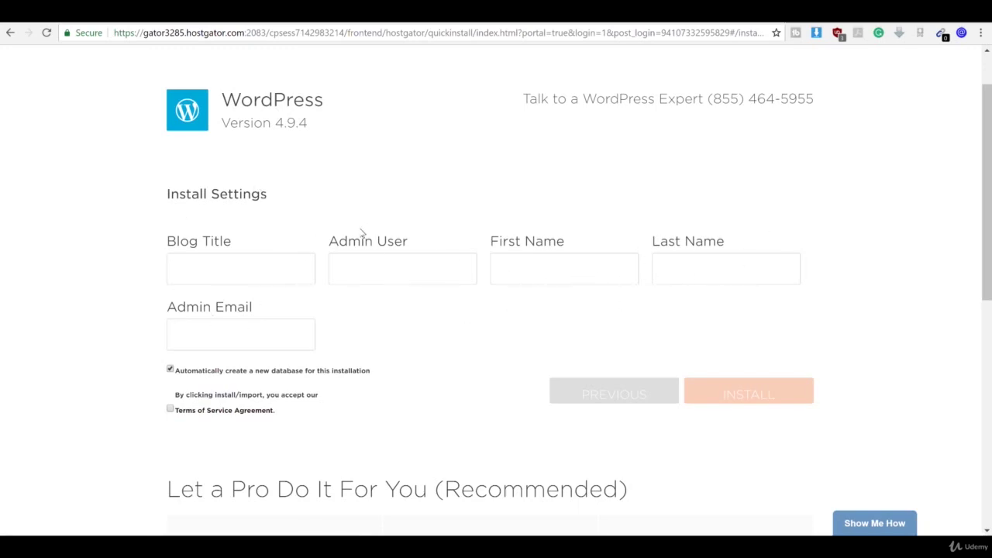
# Enter the blog title 'Persnonal Brand', an admin username, and the admin's first name
pyautogui.click(245, 273)
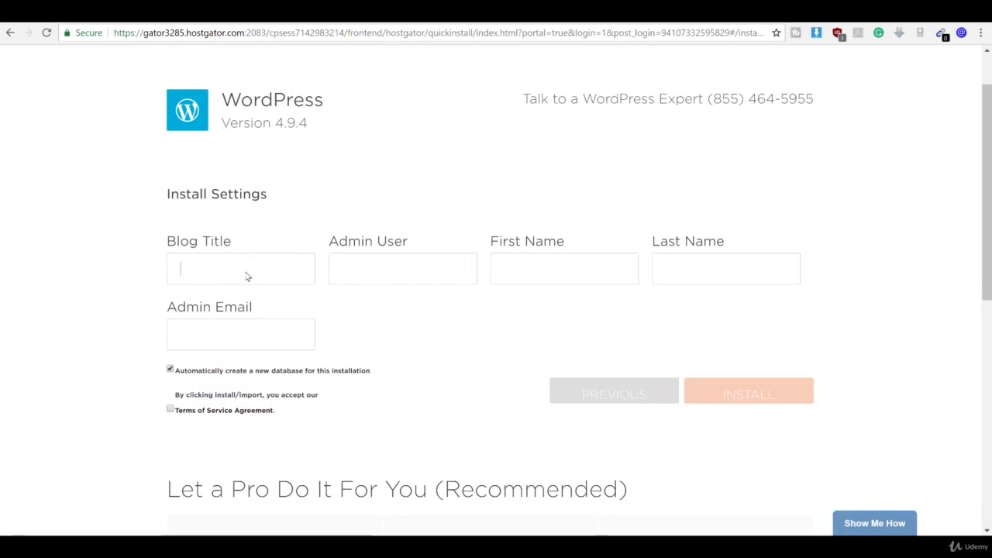
pyautogui.write('Pers')
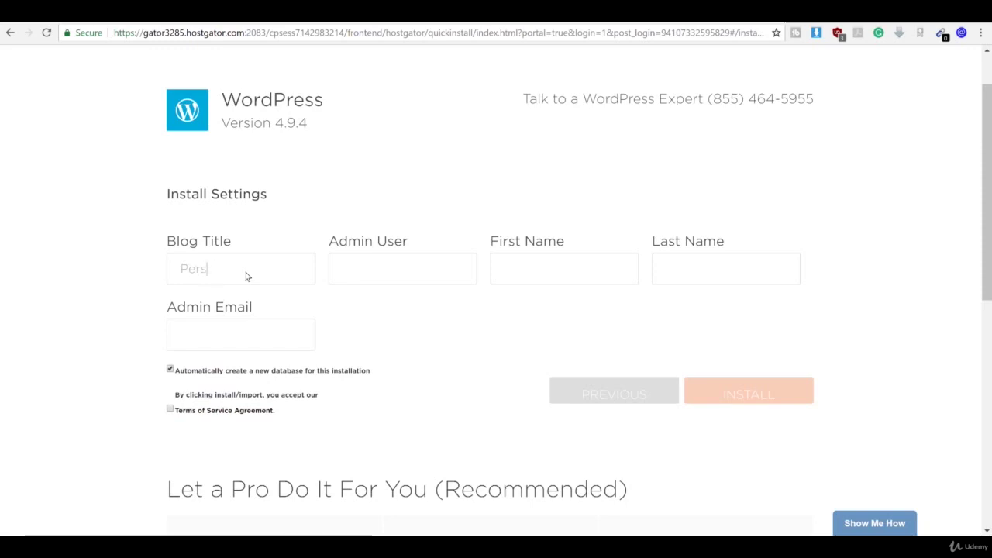
pyautogui.write('nonal Brand')
pyautogui.click(406, 270)
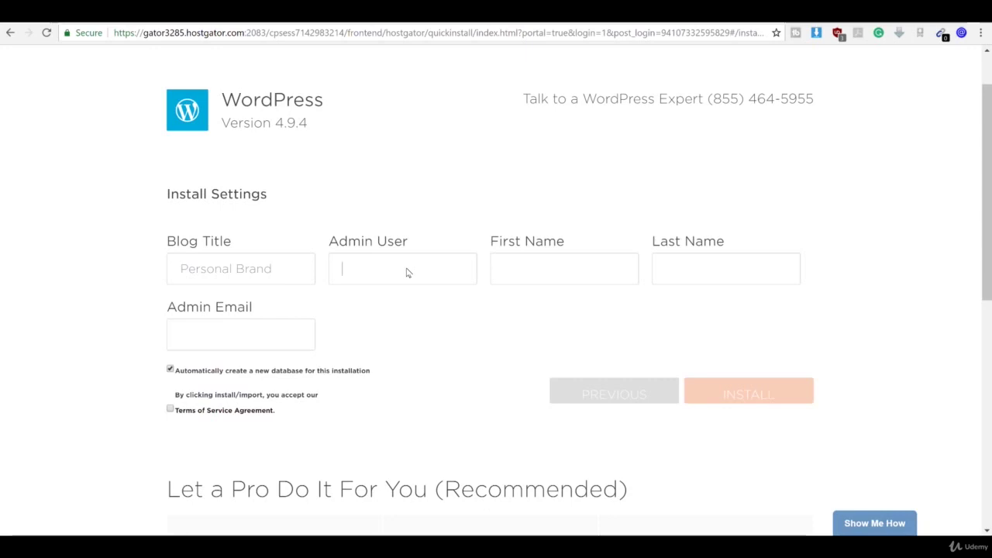
pyautogui.write('aac')
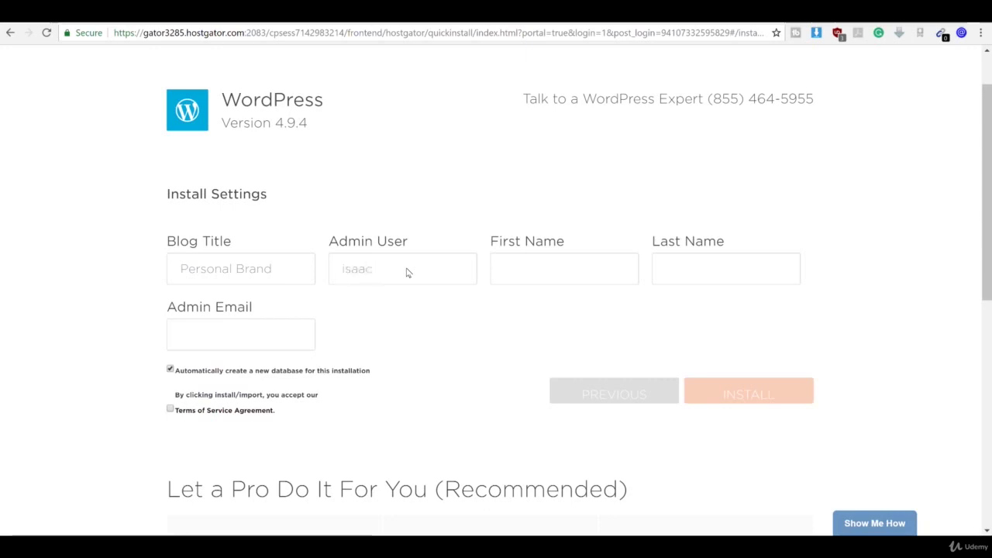
pyautogui.write('7777')
pyautogui.click(547, 271)
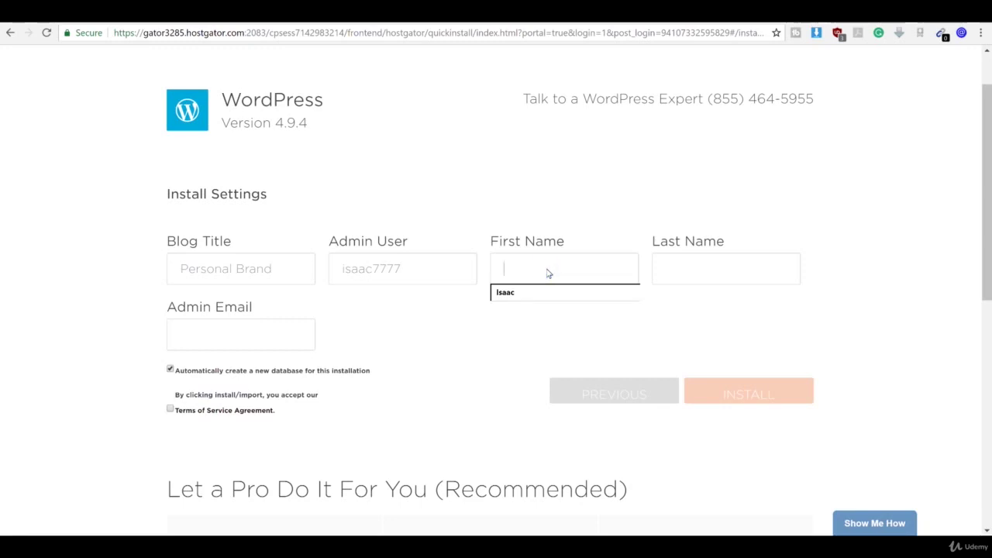
pyautogui.click(532, 297)
pyautogui.press('Tab')
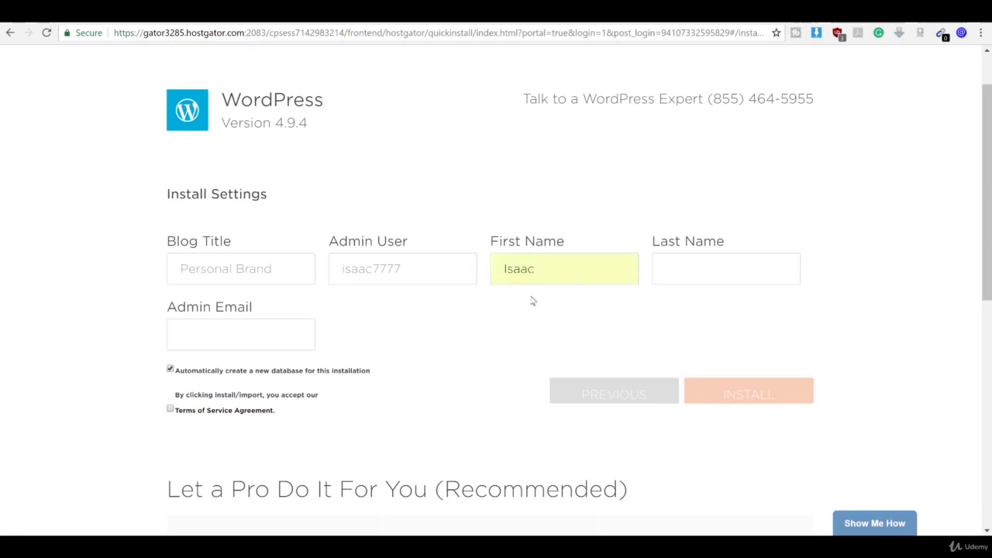
pyautogui.write('Blencowe')
# Fill in the admin's last name and e-mail, accept the terms, and start the WordPress install
pyautogui.click(695, 293)
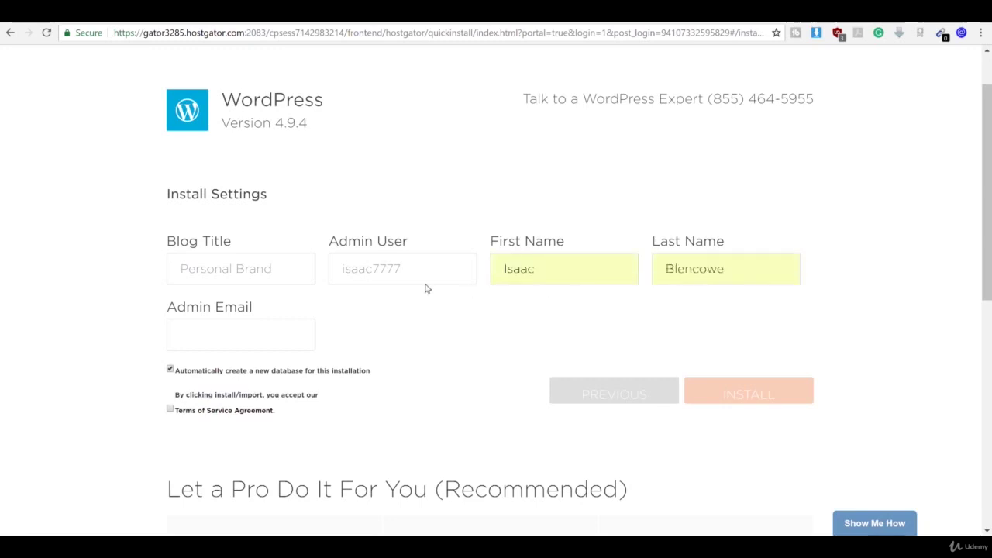
pyautogui.click(261, 345)
pyautogui.write('personal')
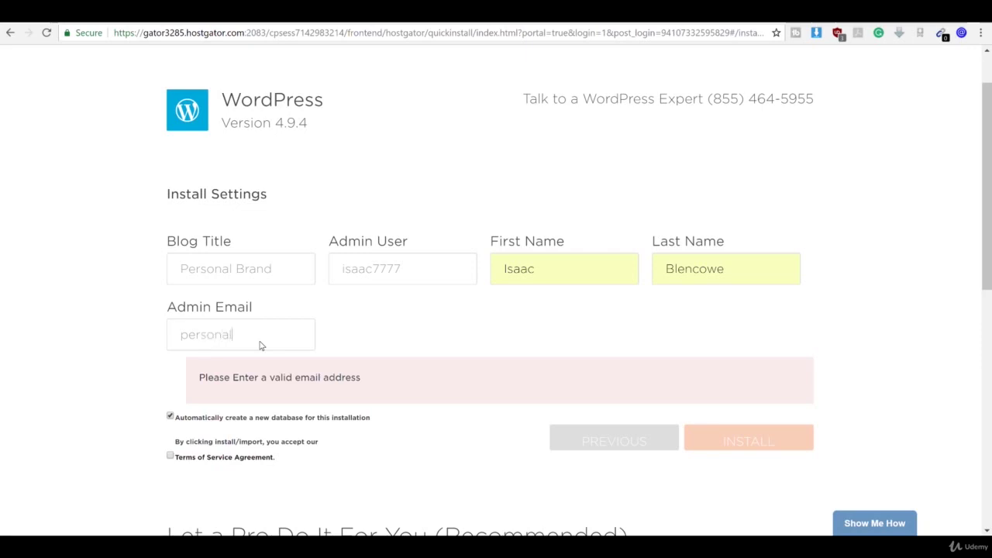
pyautogui.click(170, 410)
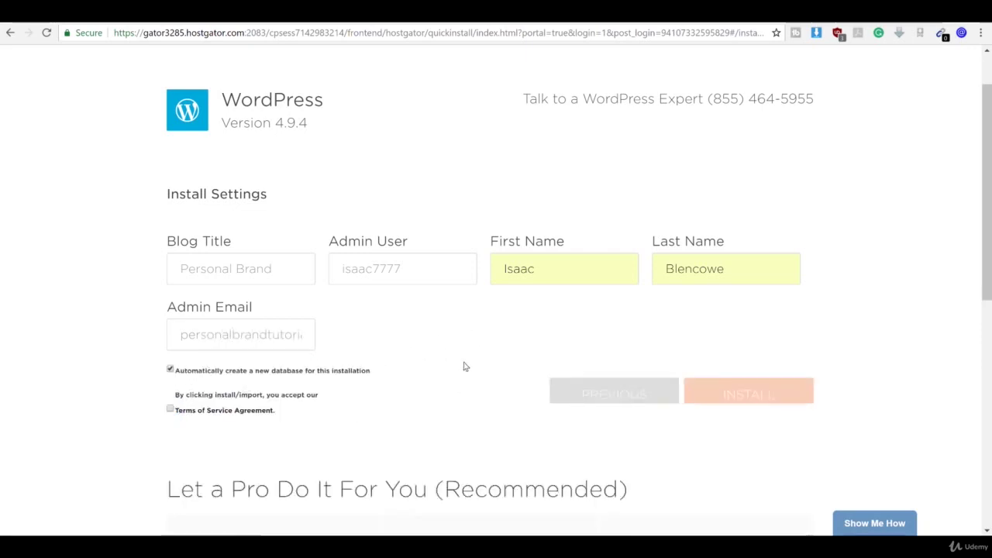
pyautogui.click(171, 411)
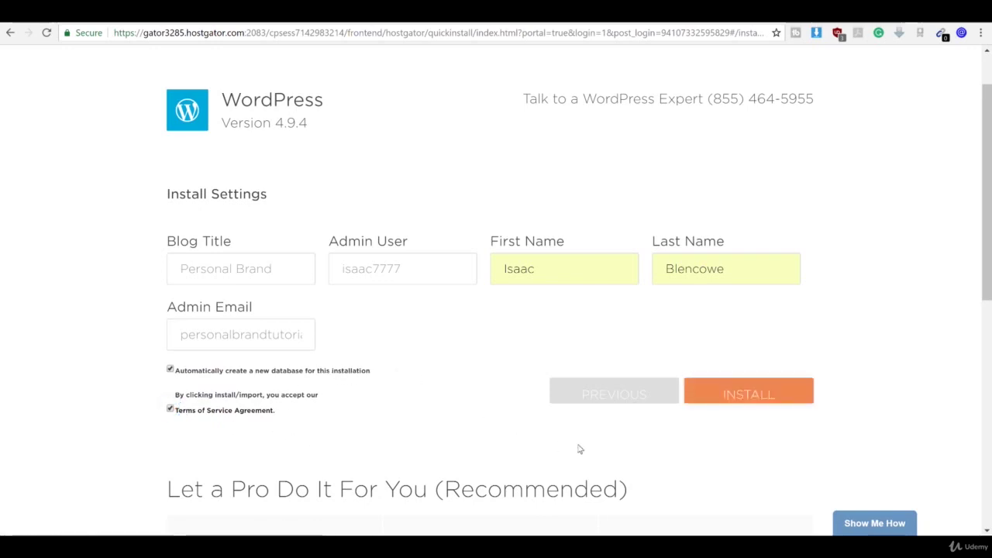
pyautogui.click(771, 398)
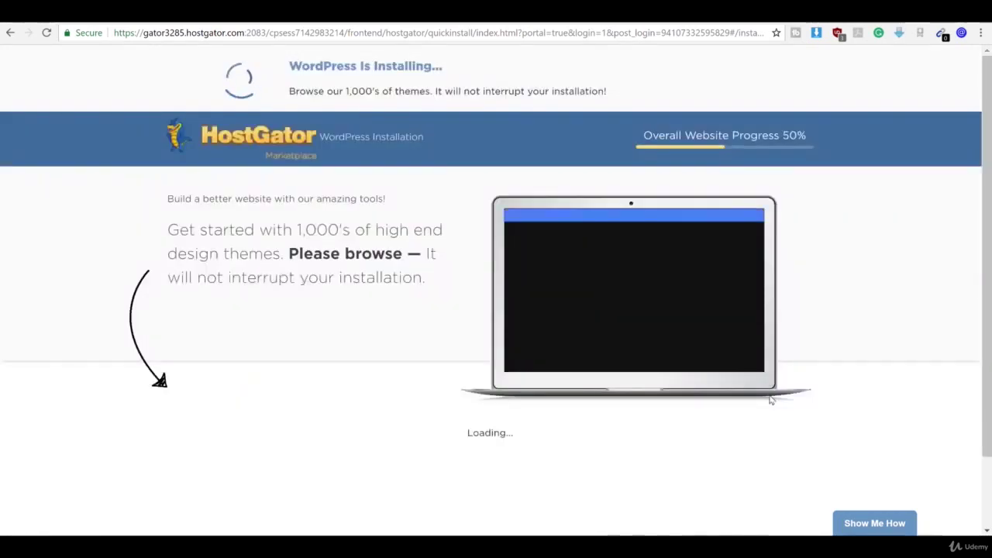
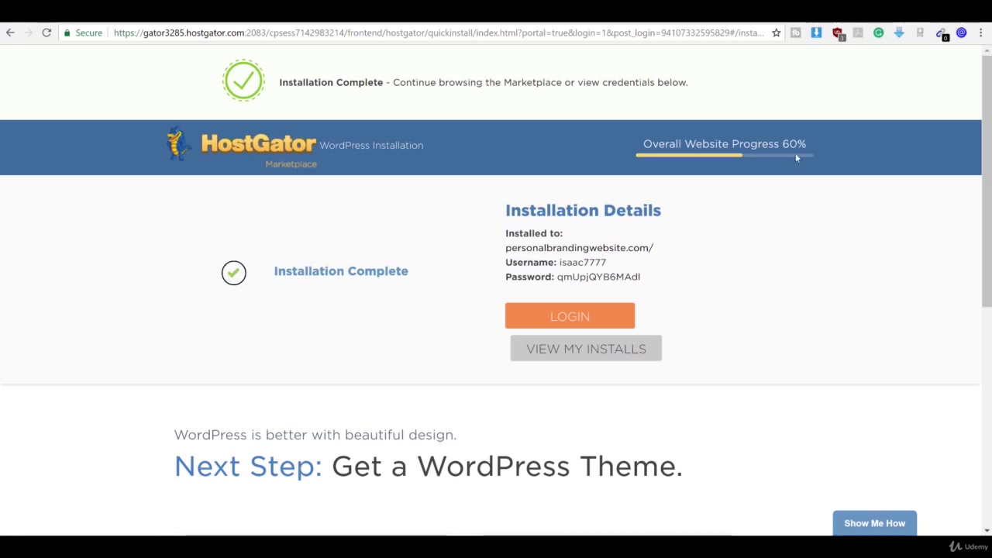
# Scroll the HostGator installation page, then bring up the Gmail inbox with the Install Complete email
pyautogui.moveTo(989, 100); pyautogui.dragTo(988, 121)
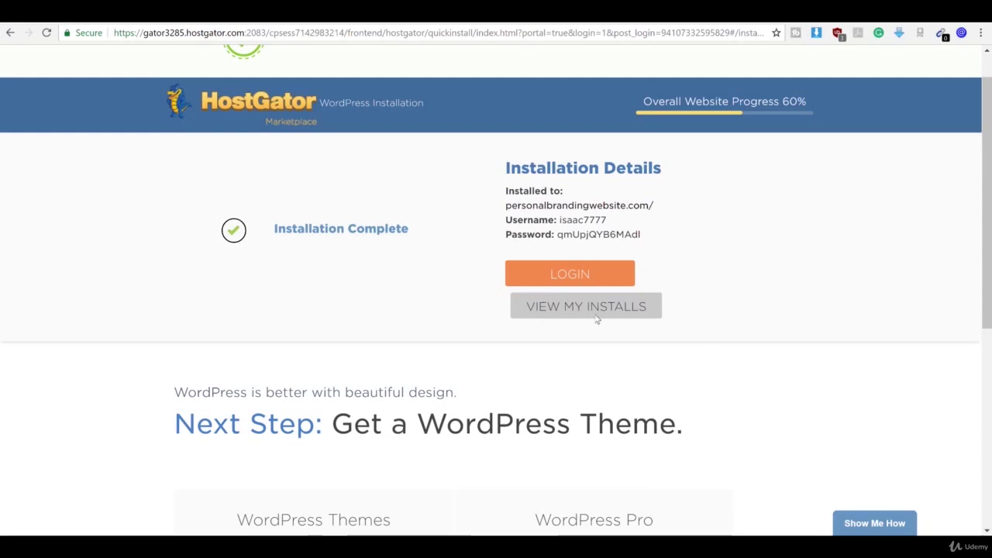
pyautogui.scroll(1, 779, 225)
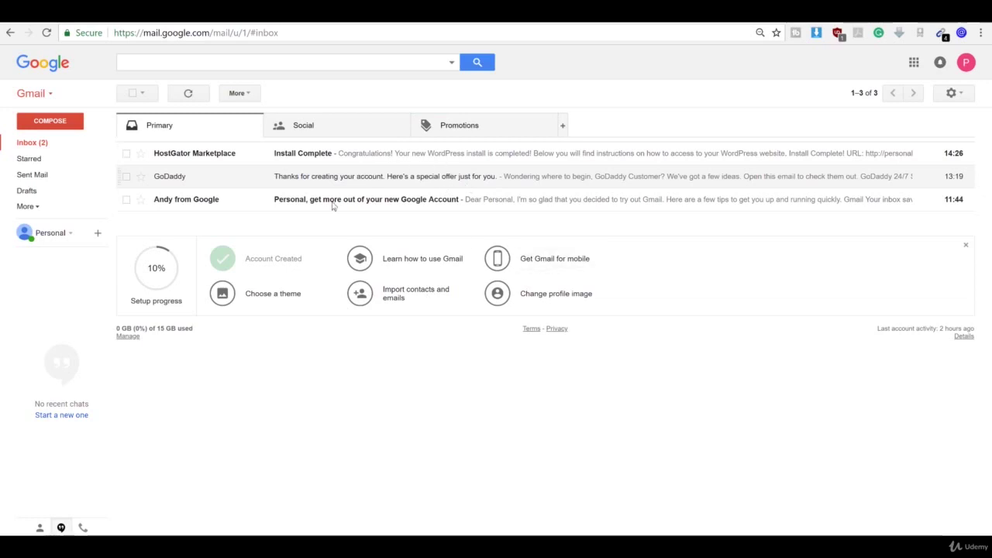
# Open HostGator's Install Complete email, review the login details, and follow its site URL link
pyautogui.click(517, 155)
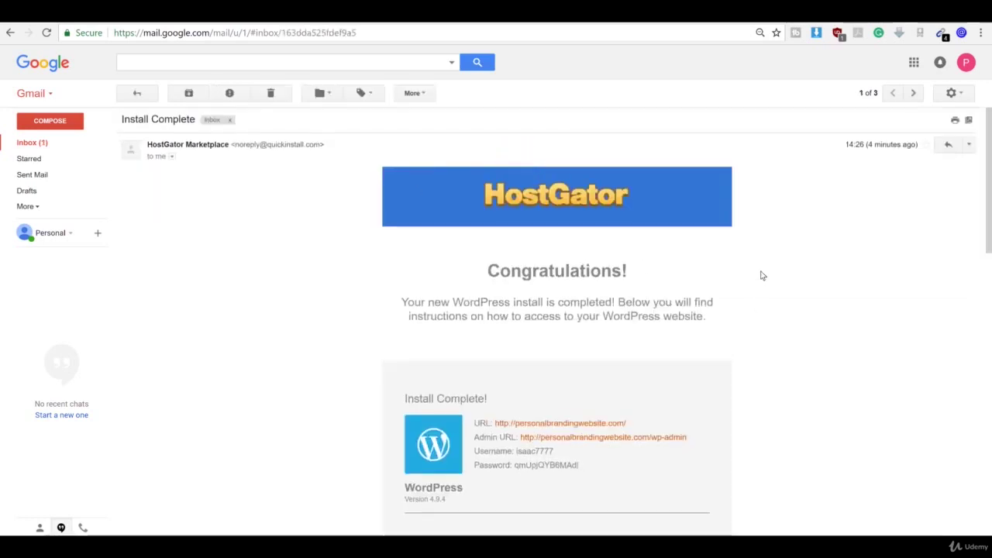
pyautogui.scroll(-1, 604, 396)
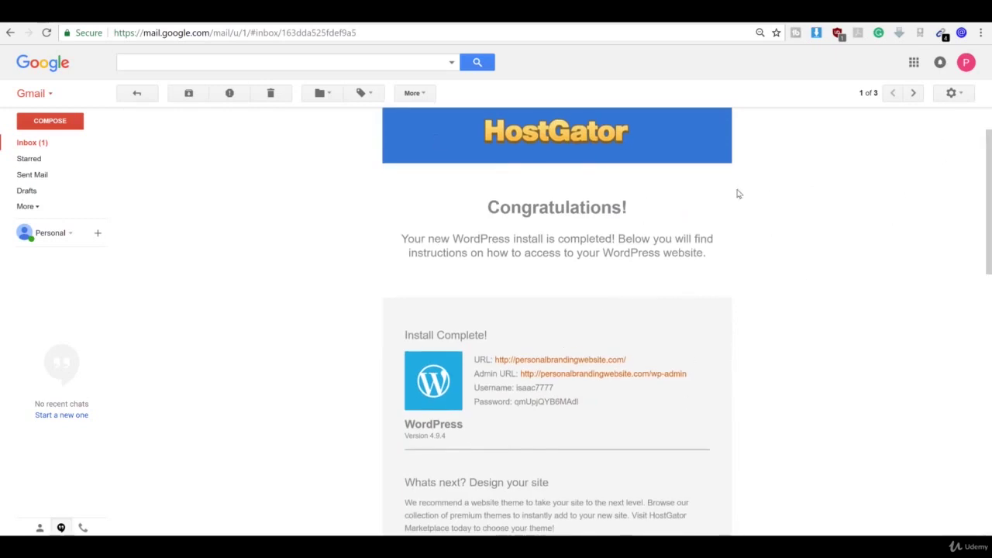
pyautogui.scroll(-1, 726, 203)
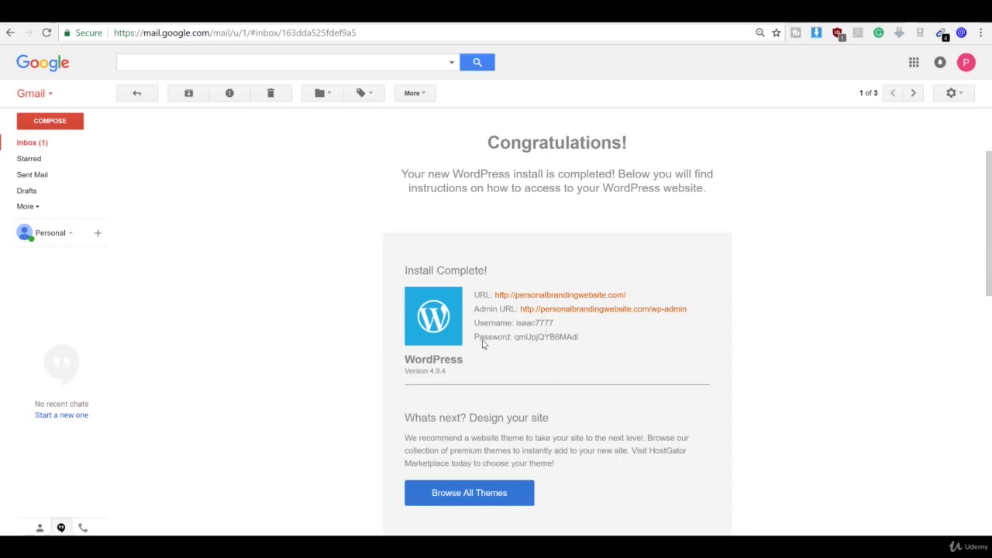
pyautogui.moveTo(514, 341); pyautogui.dragTo(583, 344)
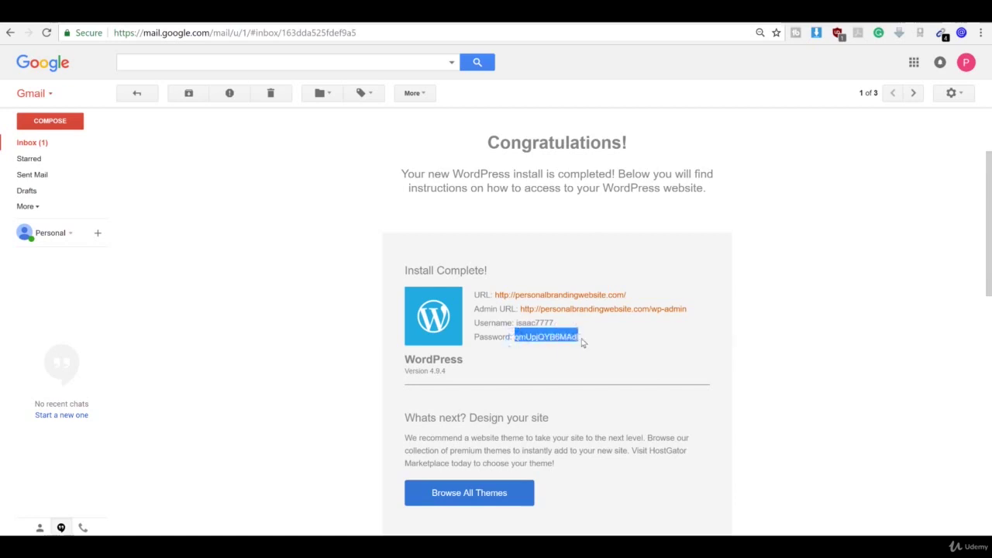
pyautogui.click(552, 346)
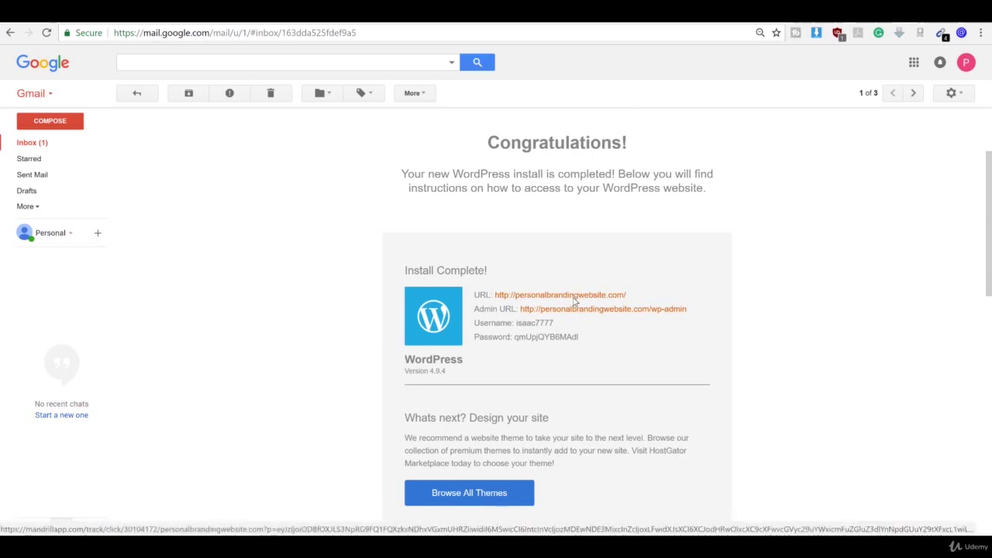
pyautogui.click(575, 299)
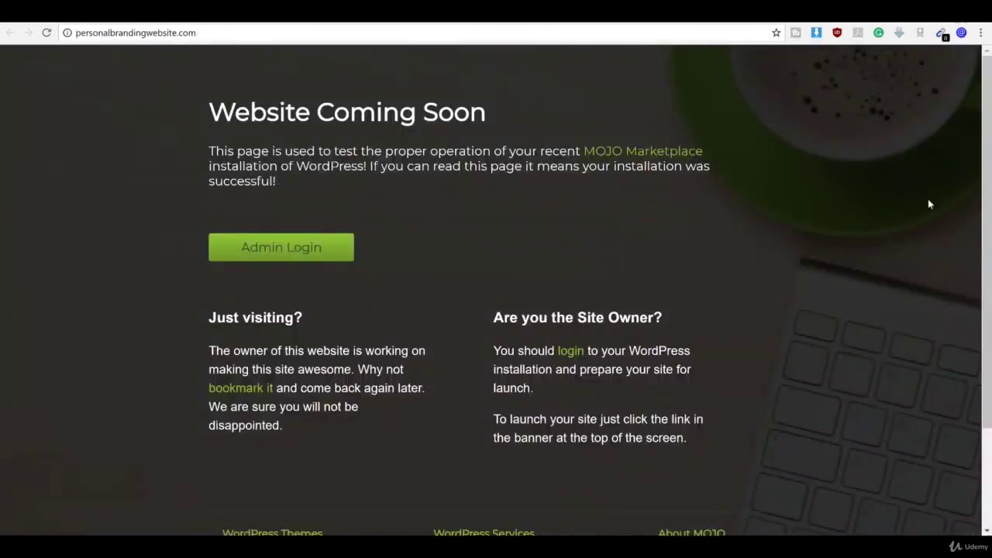
# Append /wp-admin to the personalbrandingwebsite.com address to reach the WordPress login
pyautogui.scroll(-1, 928, 199)
pyautogui.scroll(-2, 496, 290)
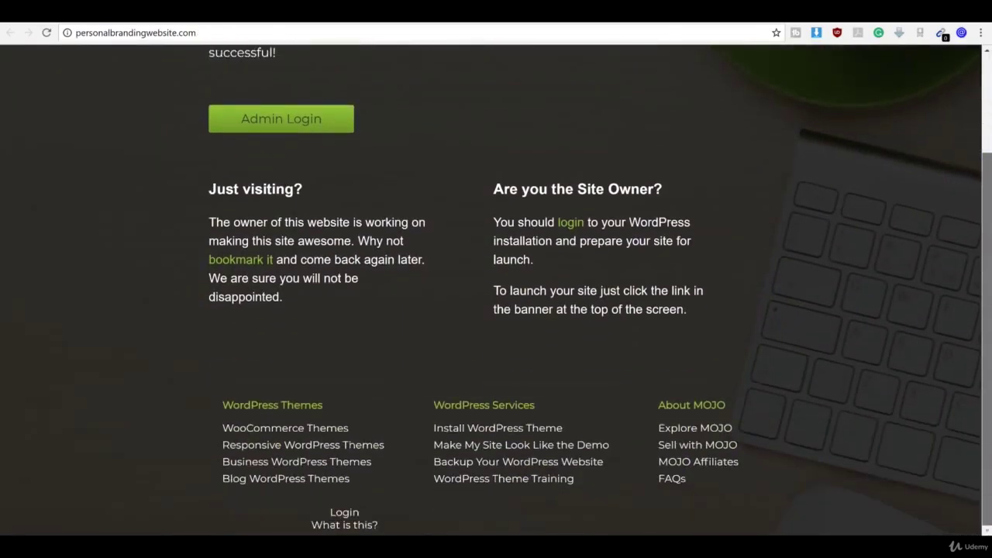
pyautogui.scroll(2, 781, 75)
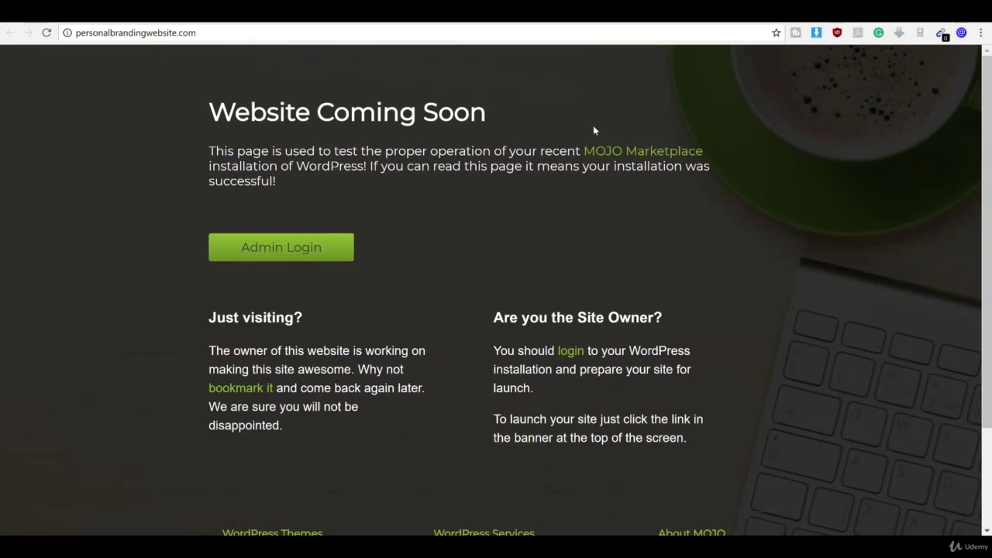
pyautogui.click(232, 34)
pyautogui.click(212, 33)
pyautogui.write('/w')
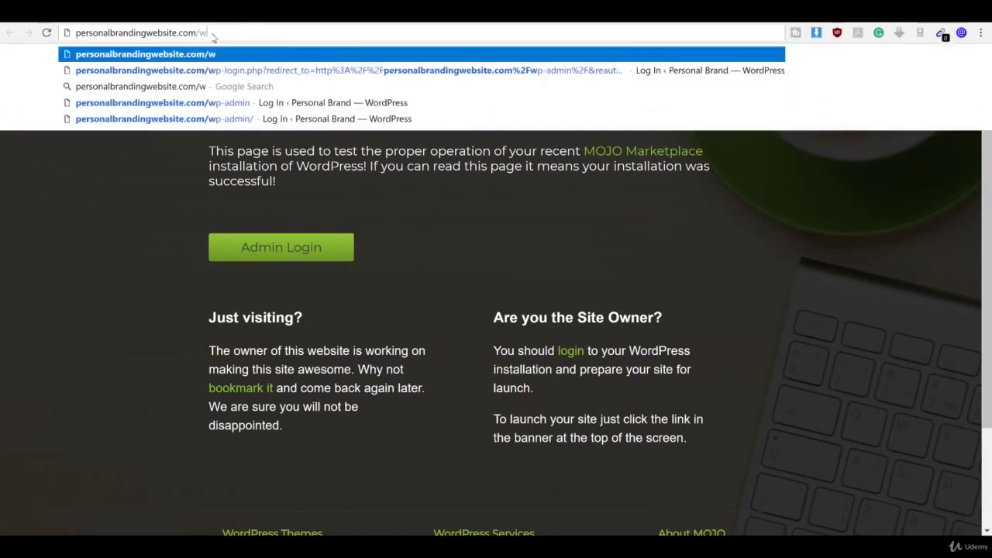
pyautogui.write('p')
pyautogui.write('-admi')
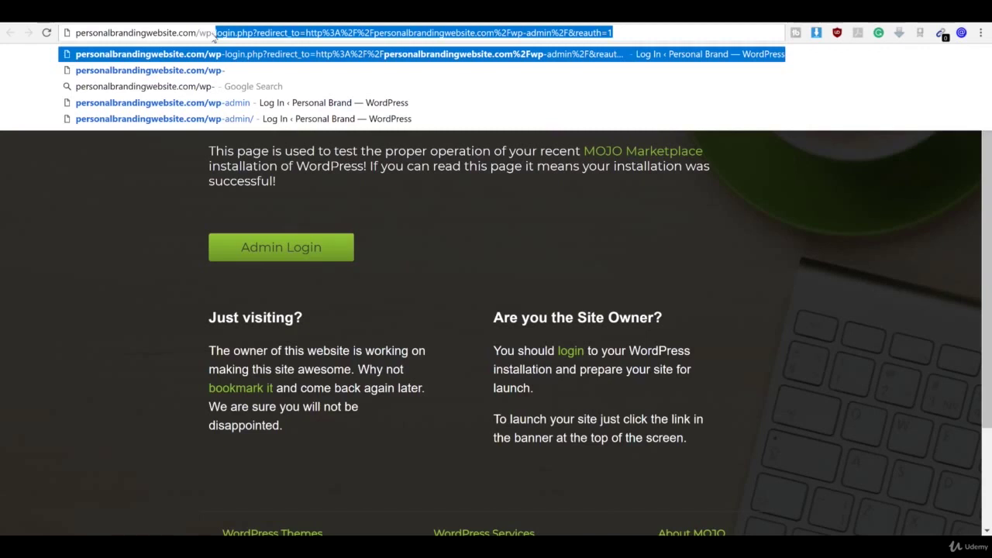
pyautogui.write('n')
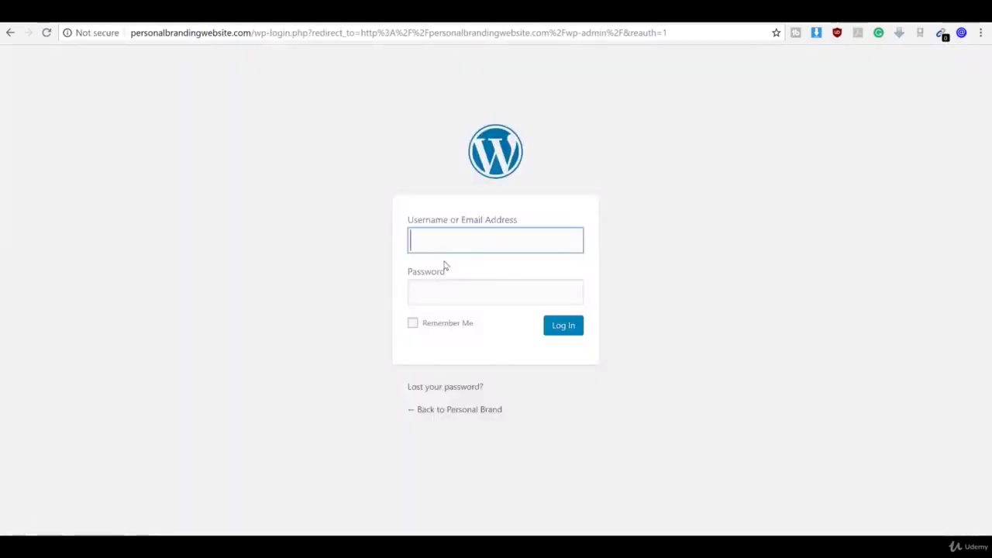
# Log in with the admin username and the password copied from the Gmail email
pyautogui.write('s')
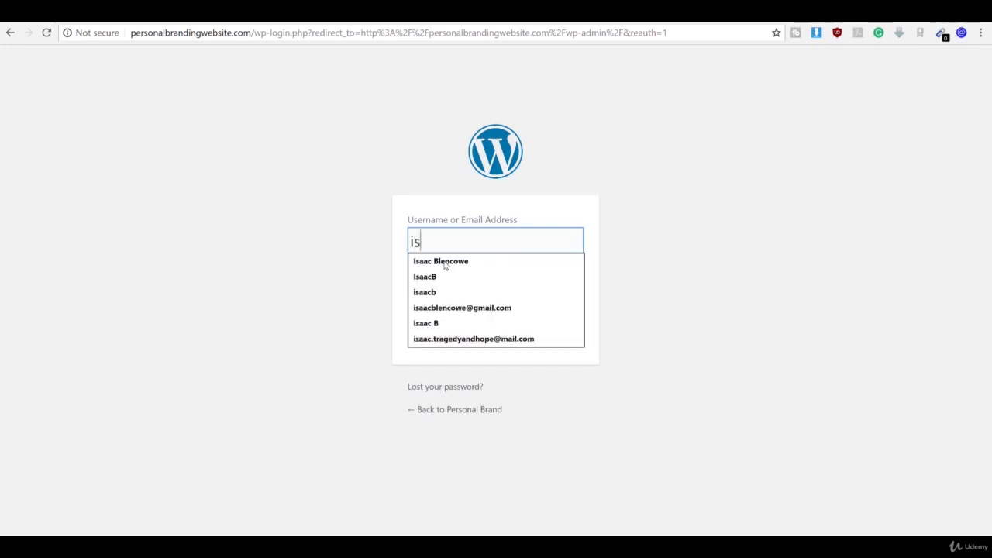
pyautogui.write('aac7777')
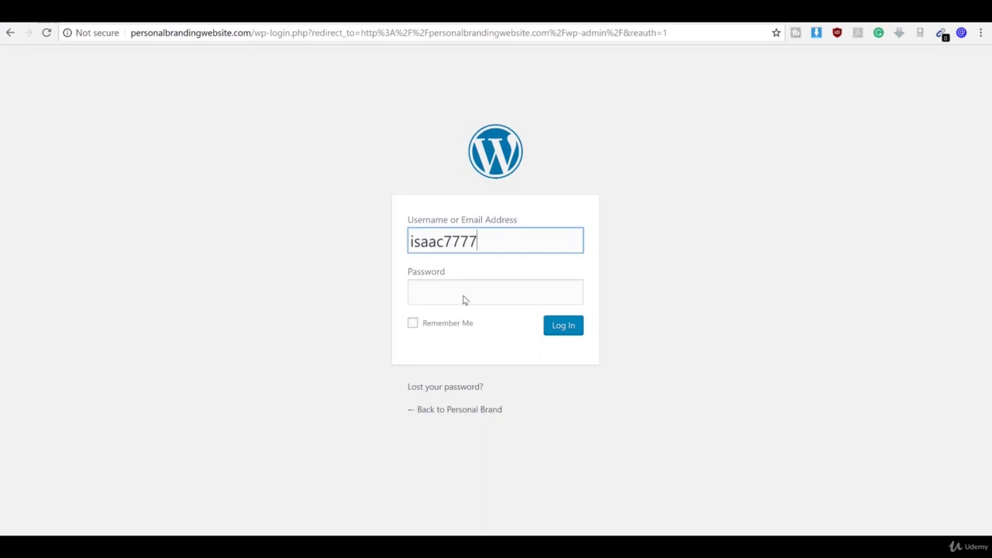
pyautogui.click(464, 298)
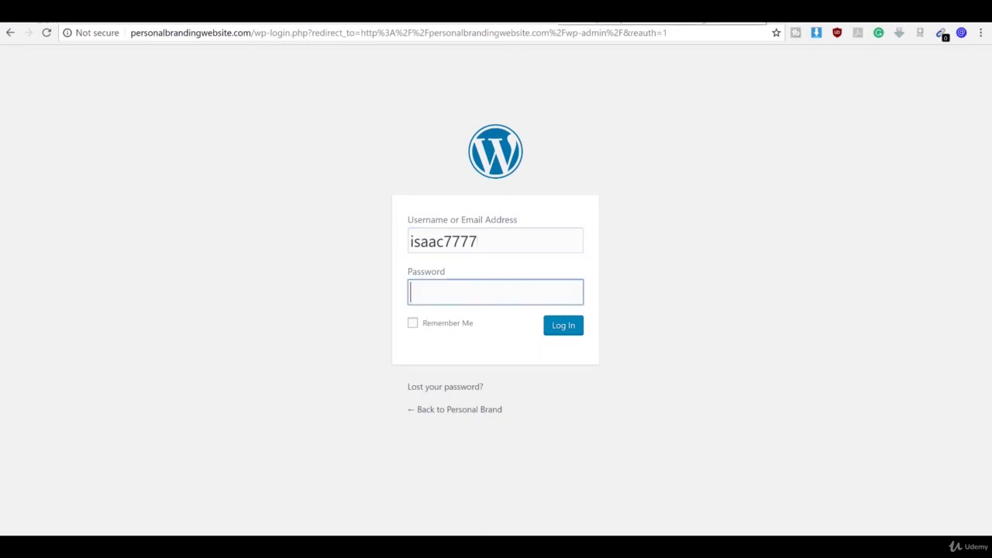
pyautogui.click(561, 11)
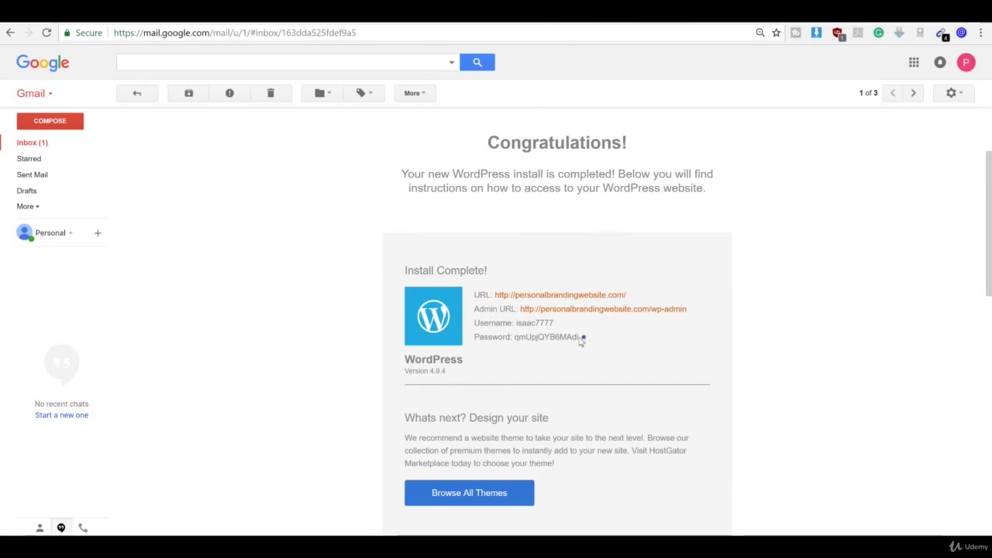
pyautogui.moveTo(585, 337); pyautogui.dragTo(520, 345)
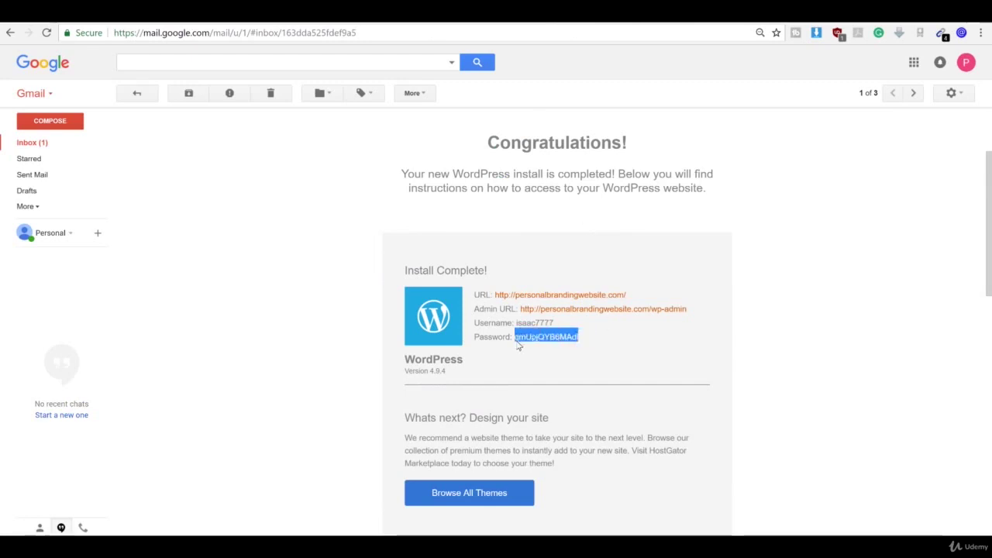
pyautogui.click(618, 11)
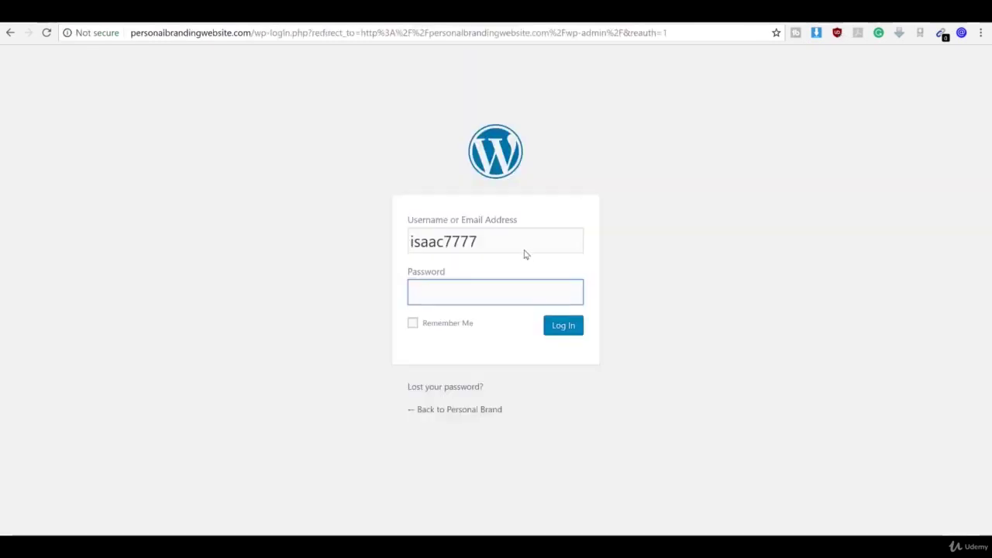
pyautogui.hotkey('ctrl', 'v')
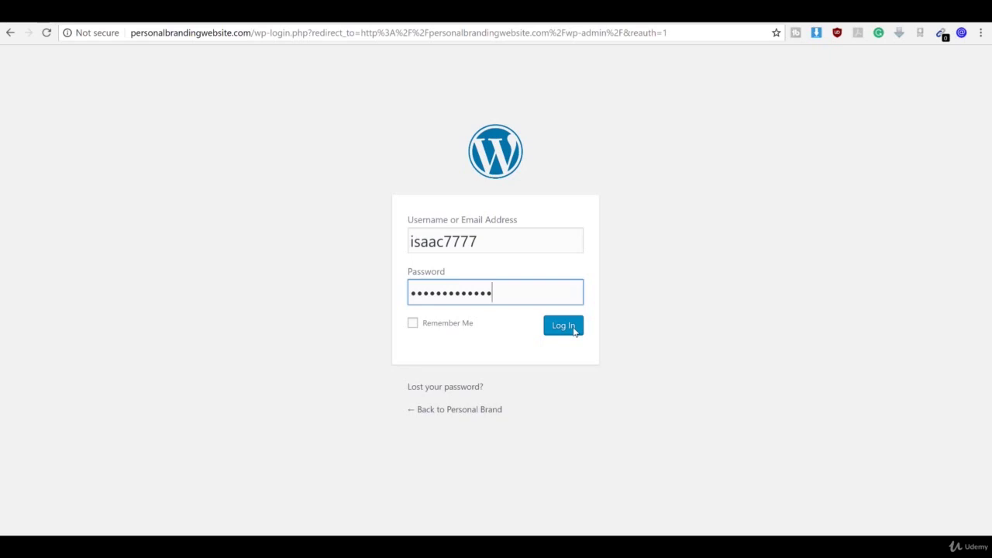
pyautogui.click(574, 331)
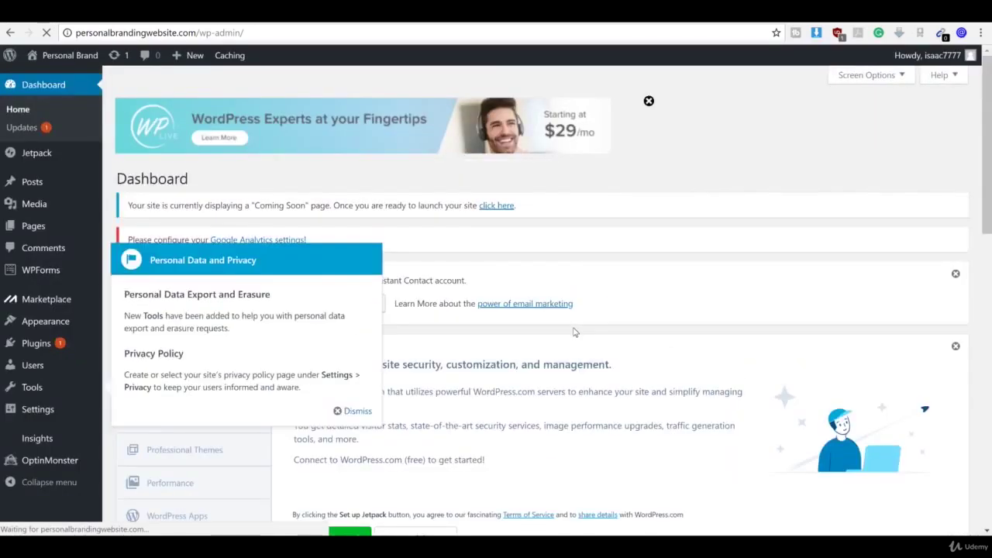
# Dismiss the Privacy notice, Experts ad, Welcome, WPForms and Jetpack panels on the Dashboard
pyautogui.click(354, 411)
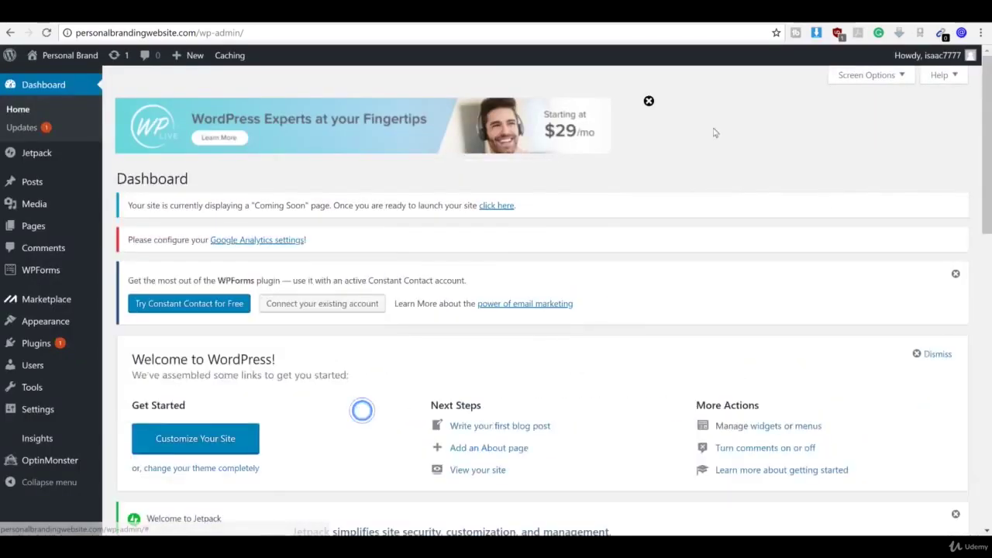
pyautogui.click(649, 100)
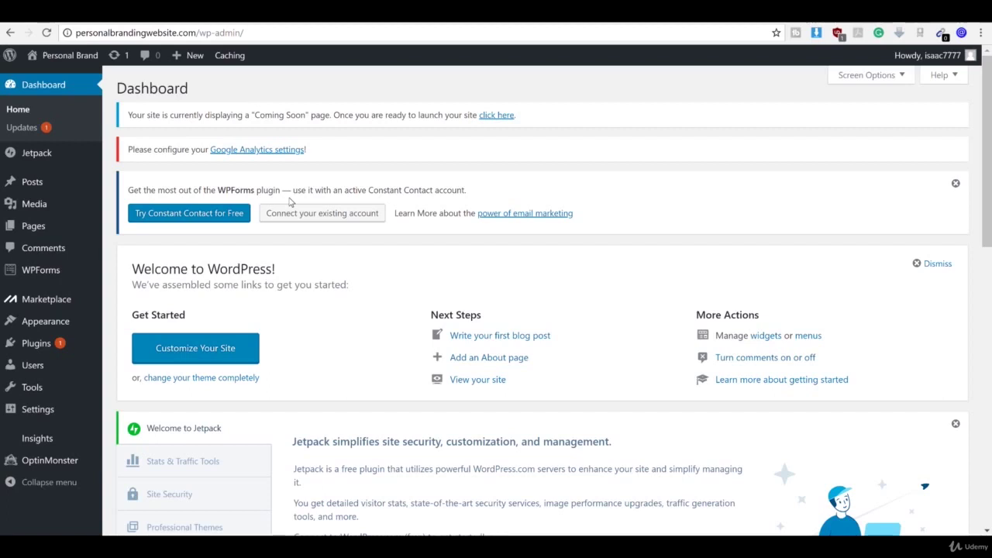
pyautogui.moveTo(77, 197)
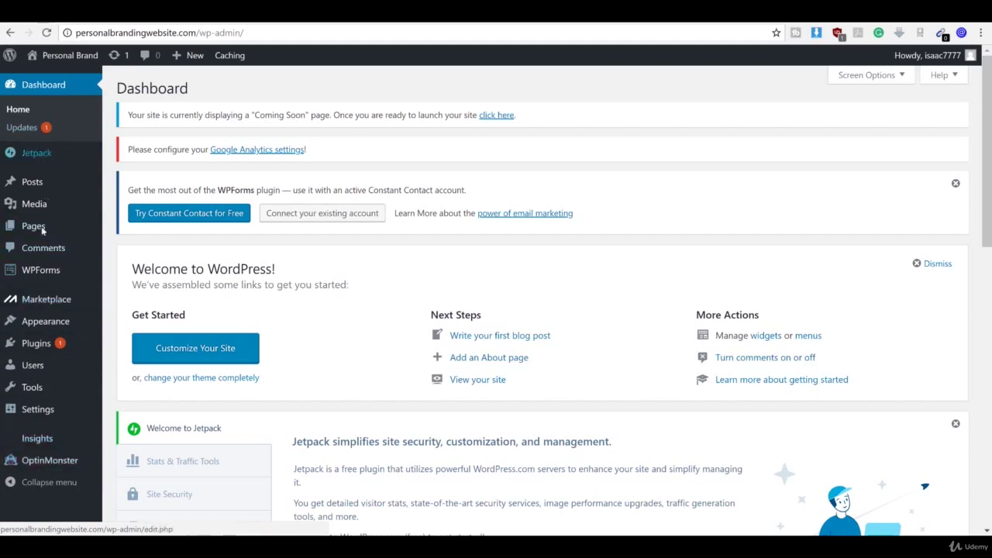
pyautogui.moveTo(58, 156)
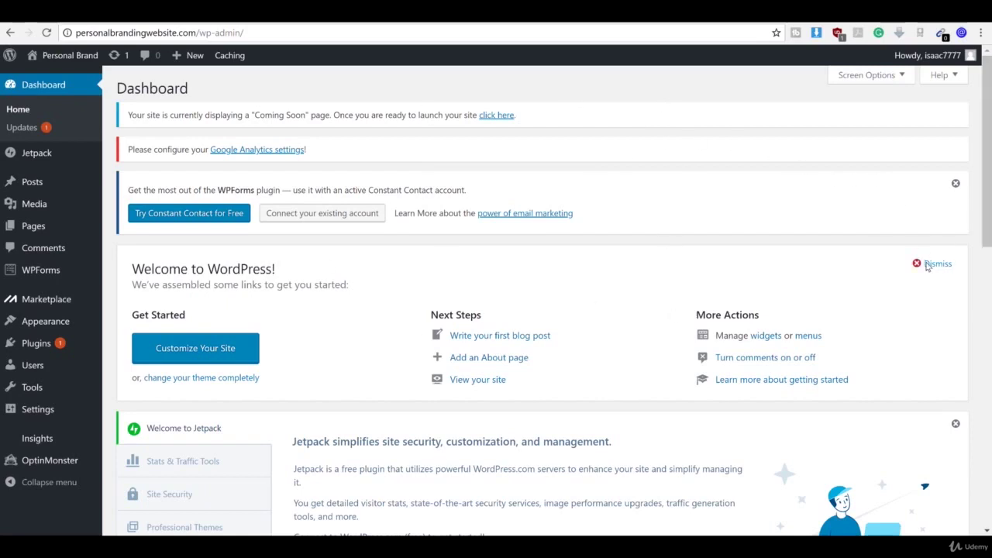
pyautogui.click(938, 266)
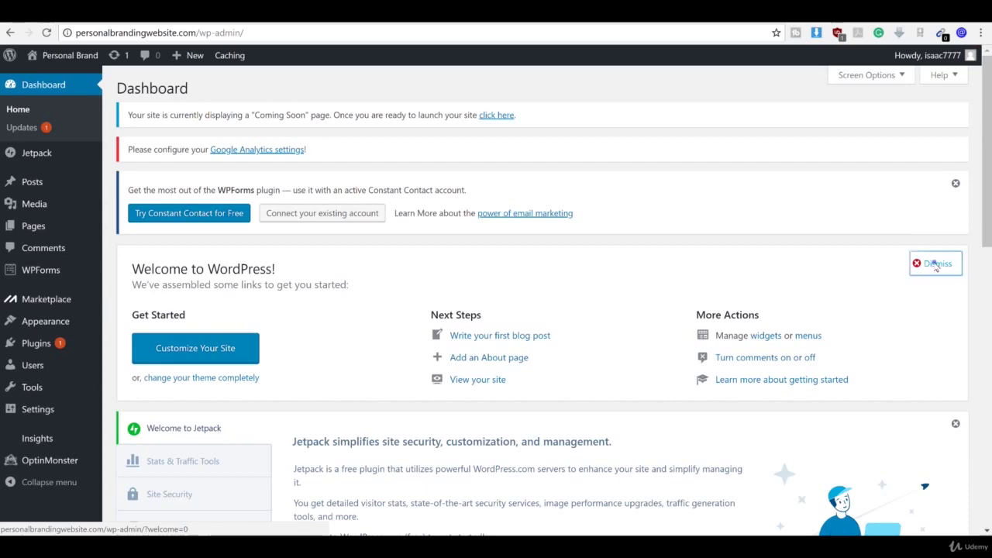
pyautogui.click(956, 184)
pyautogui.click(956, 184)
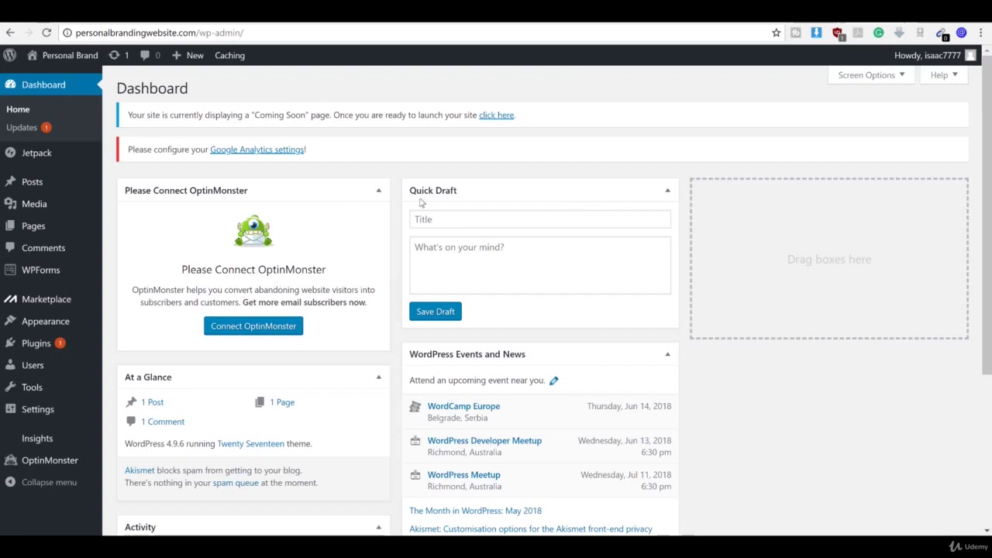
# Collapse the OptinMonster, Quick Draft, Events and News, At a Glance and Activity panels
pyautogui.click(378, 191)
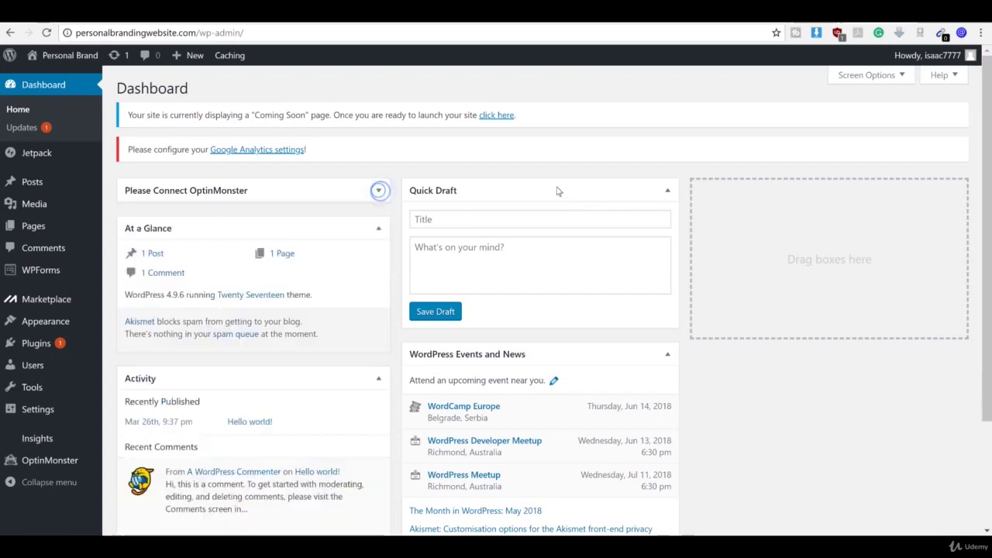
pyautogui.click(663, 193)
pyautogui.click(667, 229)
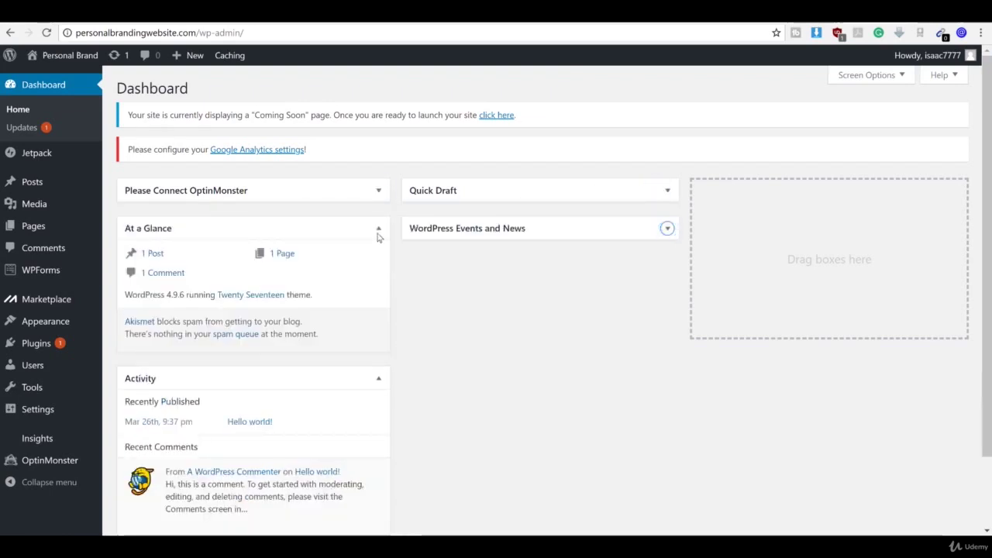
pyautogui.click(379, 229)
pyautogui.click(379, 268)
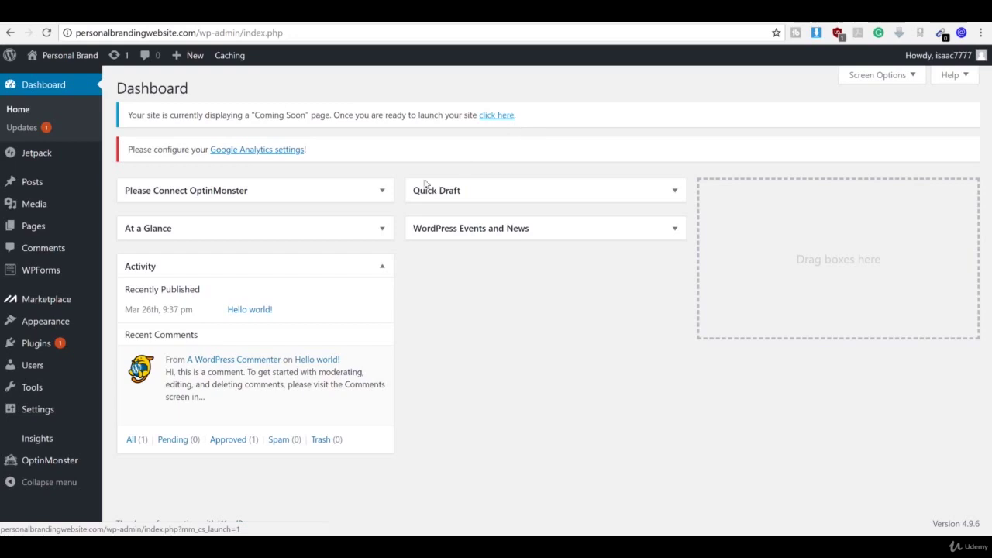
pyautogui.moveTo(52, 373)
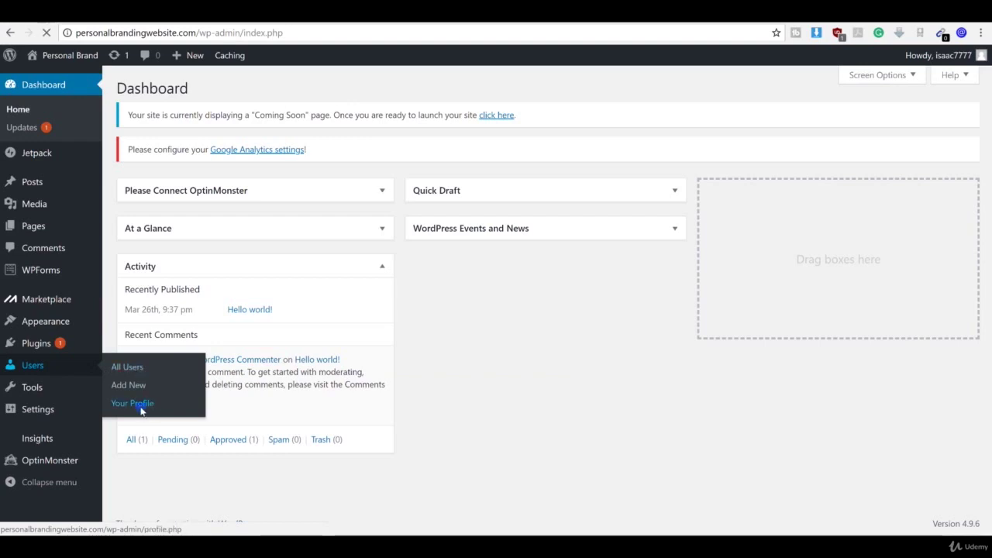
# In Your Profile, replace the generated password with your own and check it with Show/Hide
pyautogui.scroll(-2, 607, 223)
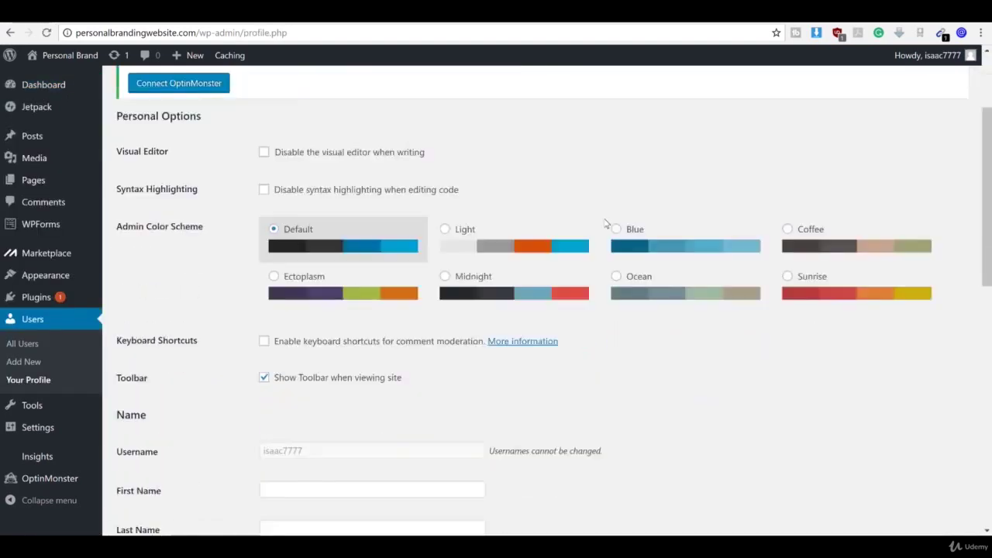
pyautogui.scroll(-6, 607, 223)
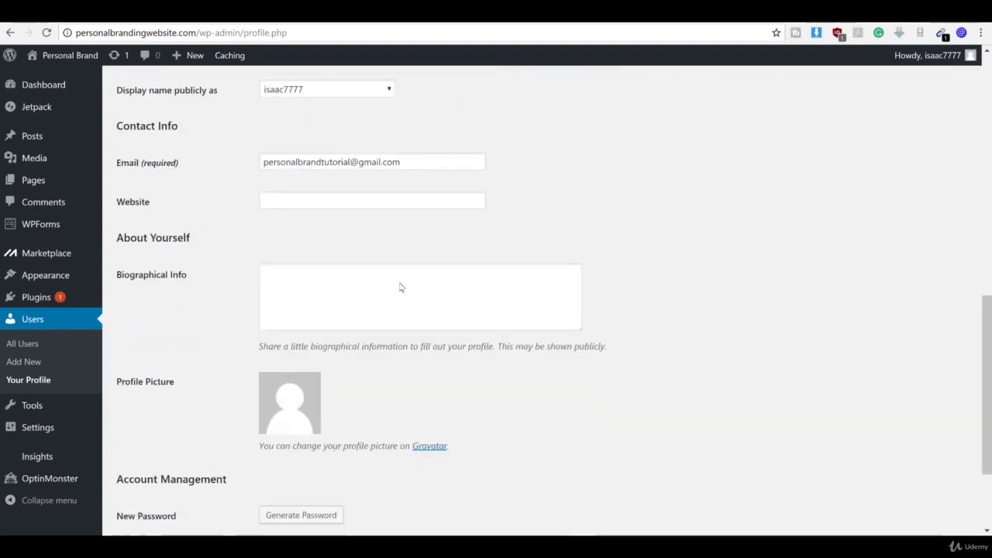
pyautogui.scroll(-3, 400, 288)
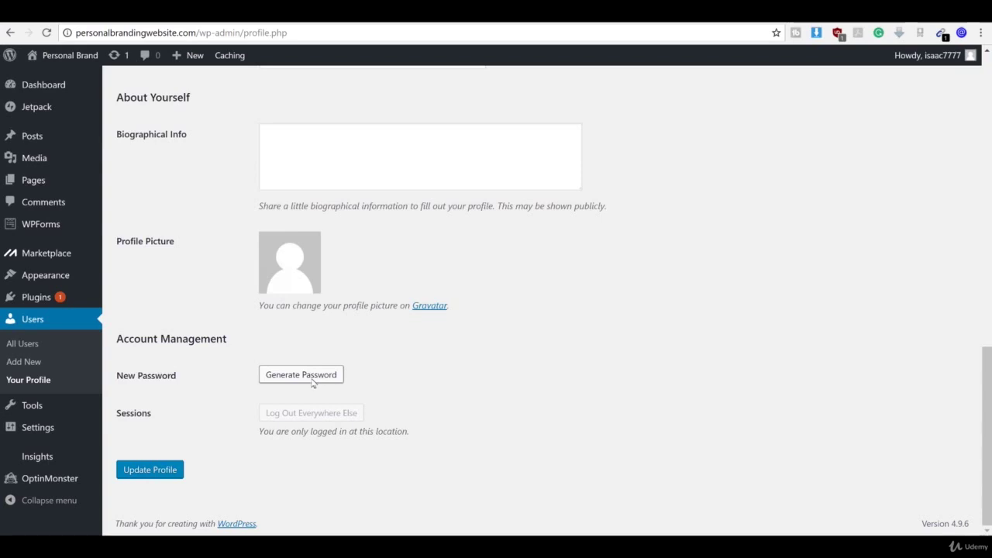
pyautogui.click(312, 380)
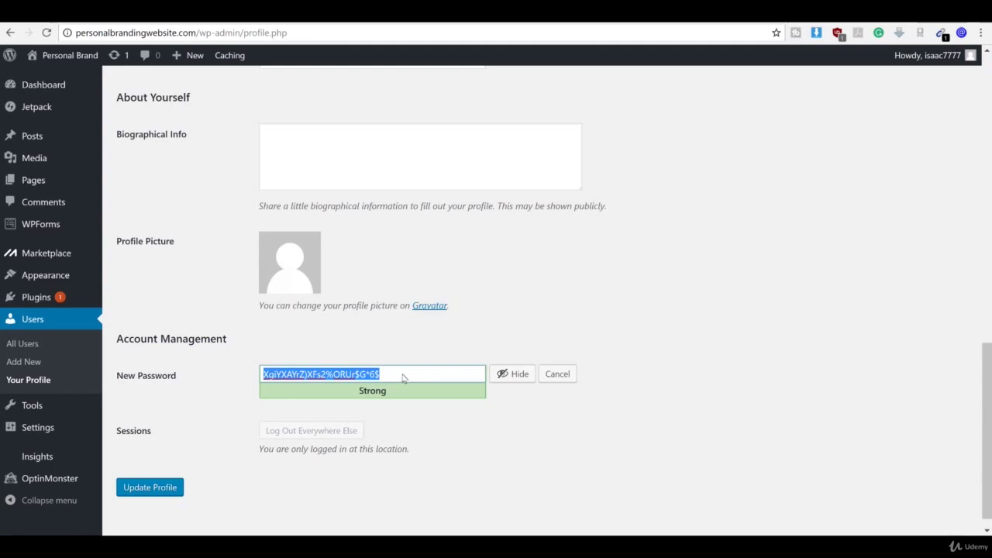
pyautogui.click(501, 376)
pyautogui.click(500, 375)
pyautogui.click(500, 376)
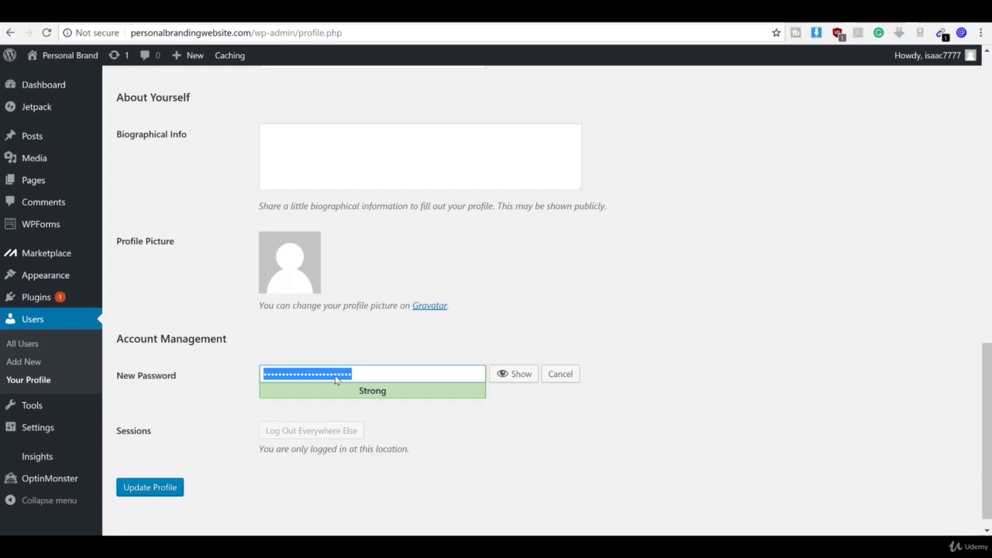
pyautogui.write('a')
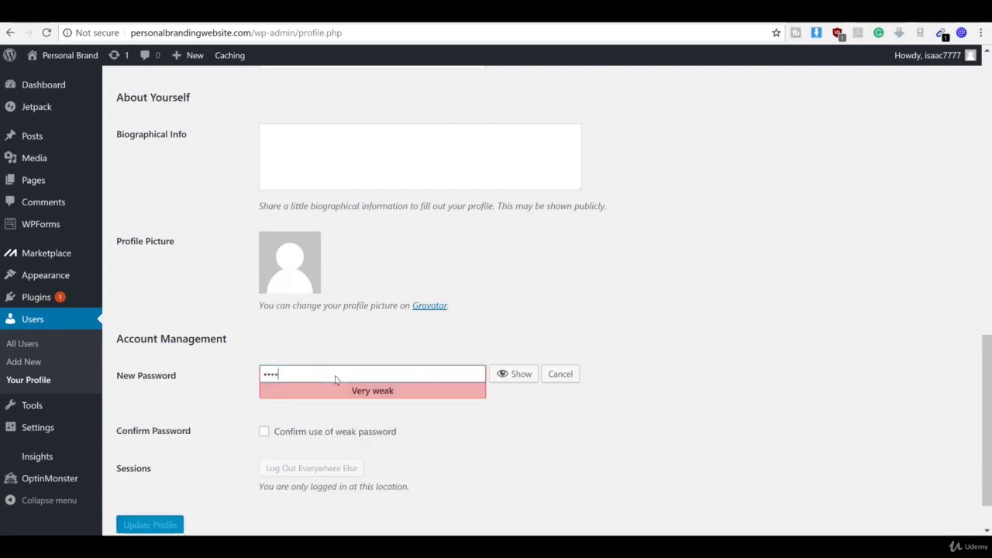
pyautogui.write('•••')
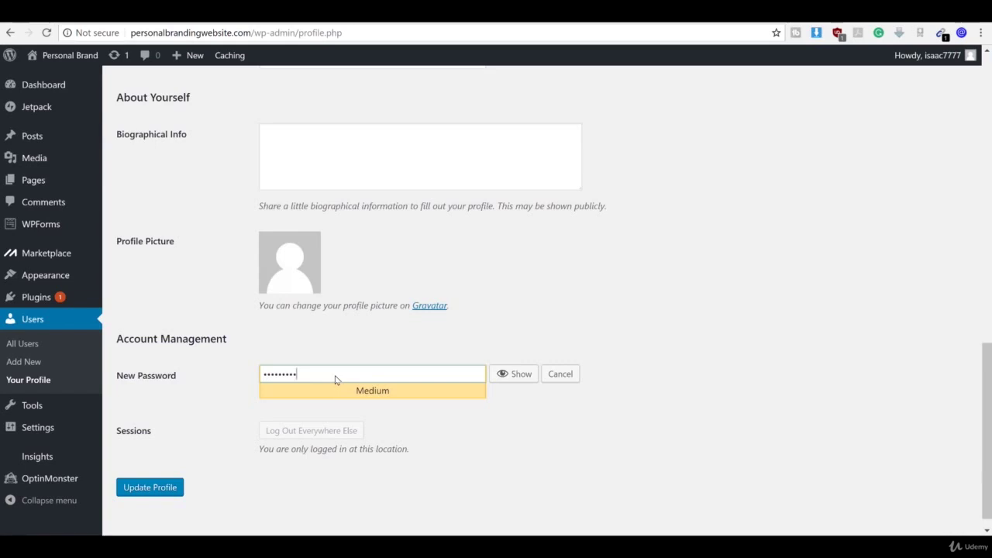
pyautogui.click(500, 377)
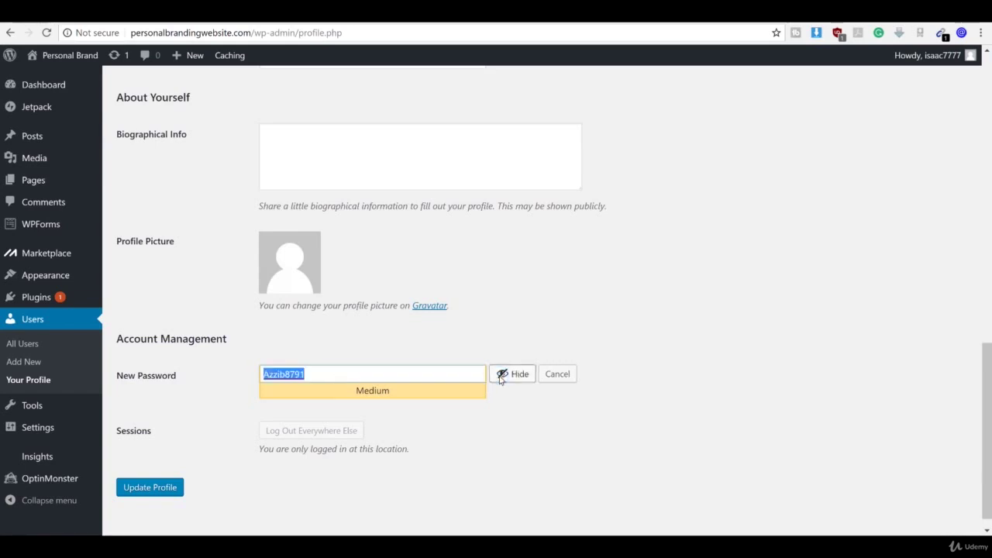
pyautogui.click(500, 377)
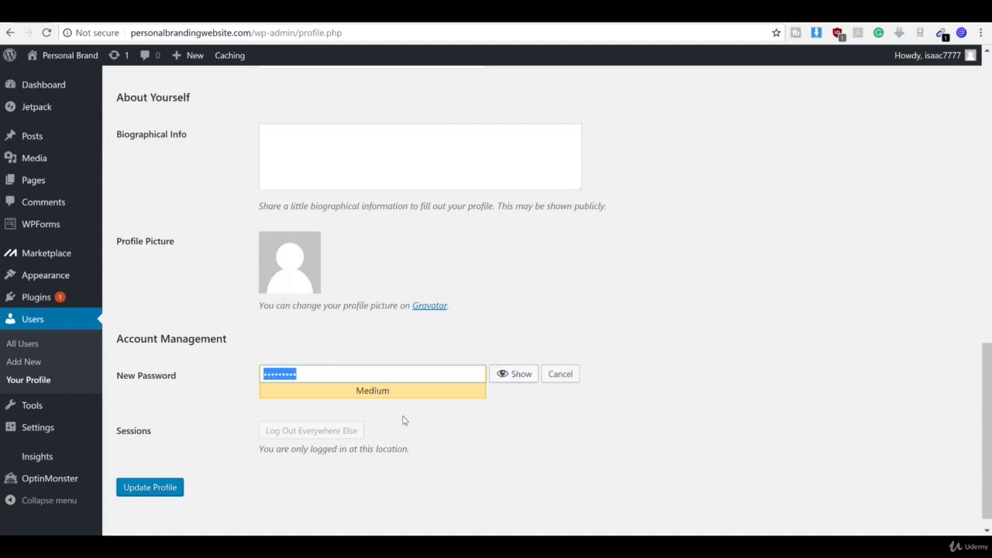
# Save the profile with Update Profile and go back to the Dashboard
pyautogui.click(173, 488)
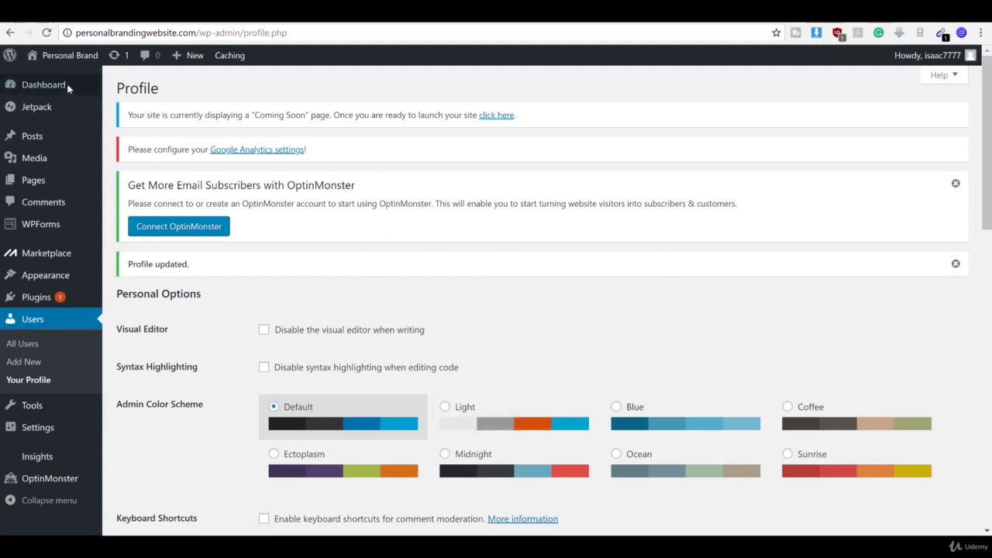
pyautogui.moveTo(63, 88)
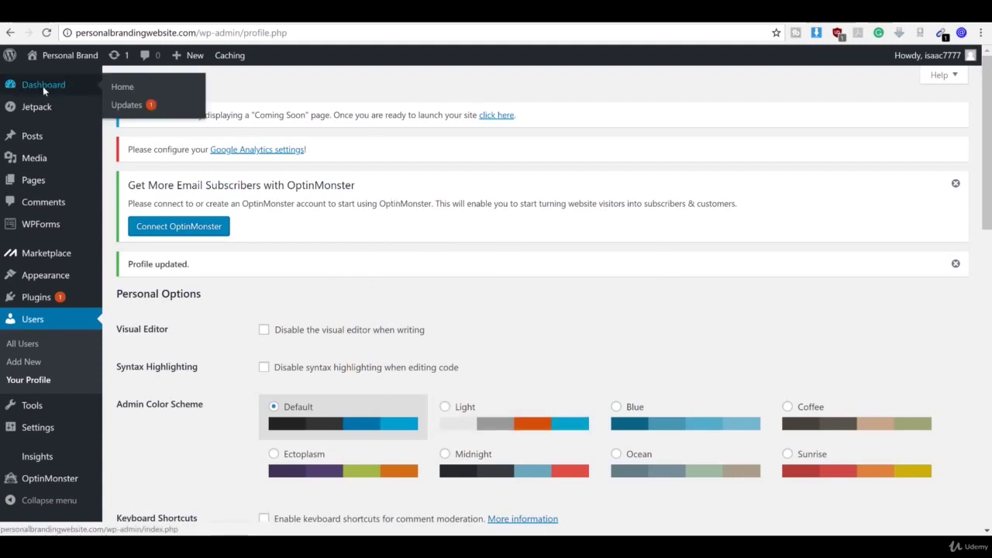
pyautogui.click(55, 88)
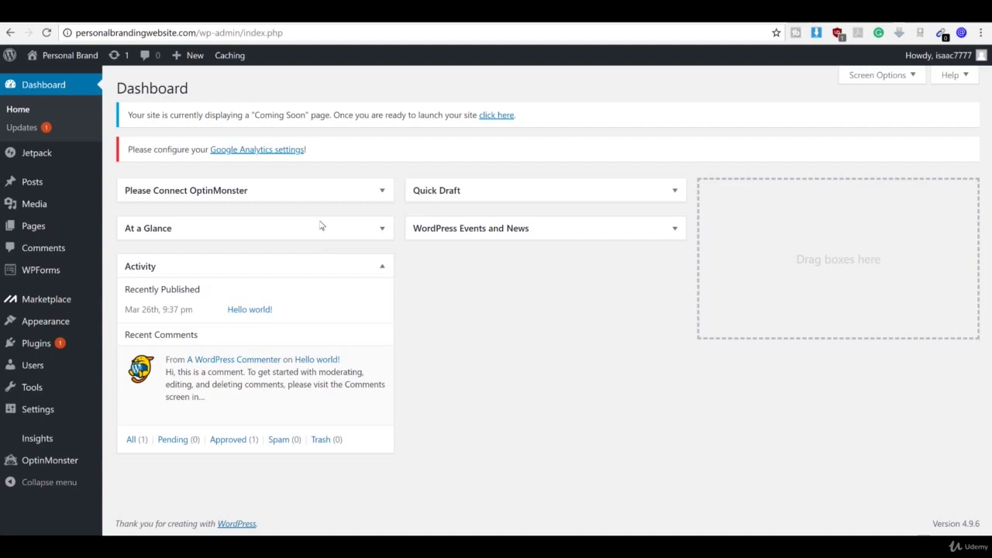
pyautogui.moveTo(65, 55)
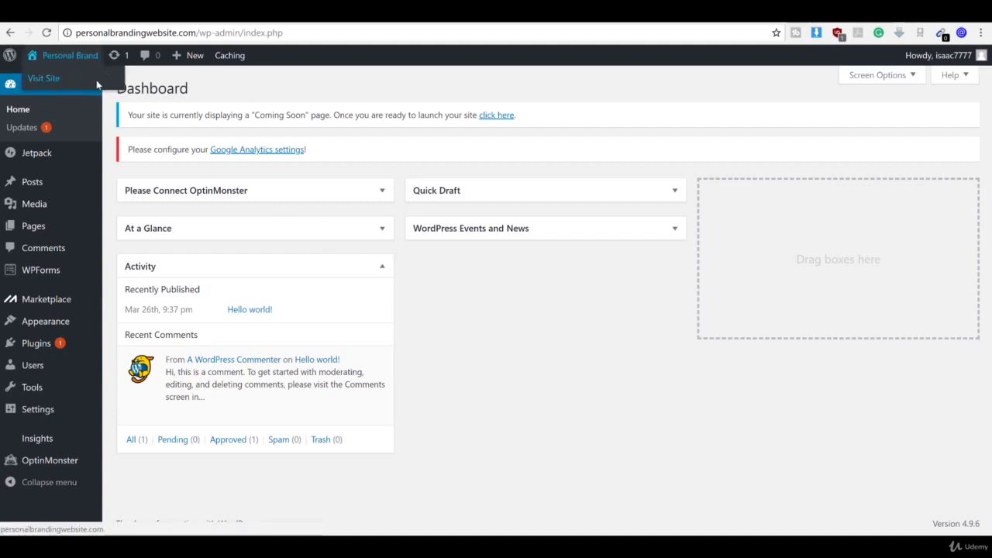
# Visit the live site and scroll through its hero image, Hello world! post and sidebar
pyautogui.click(96, 80)
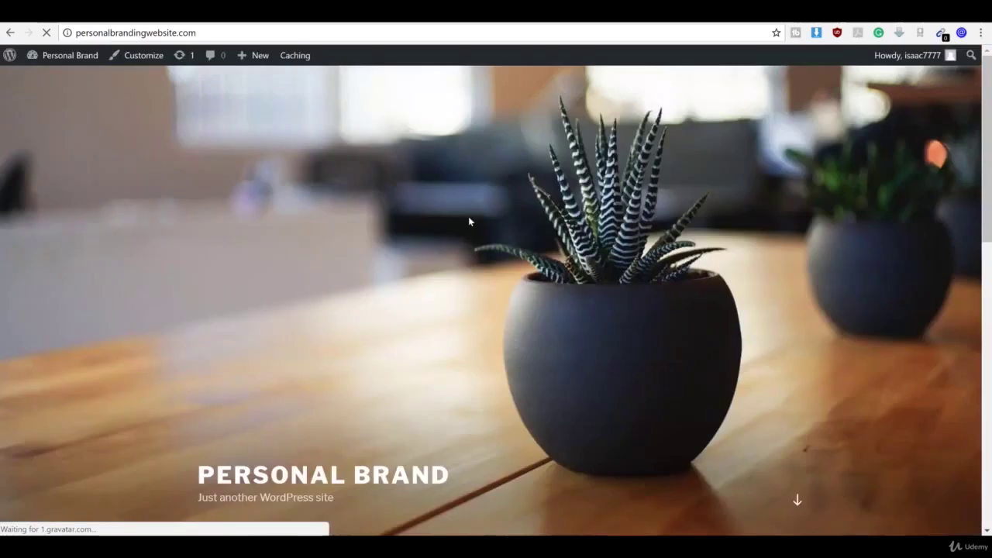
pyautogui.scroll(-4, 496, 310)
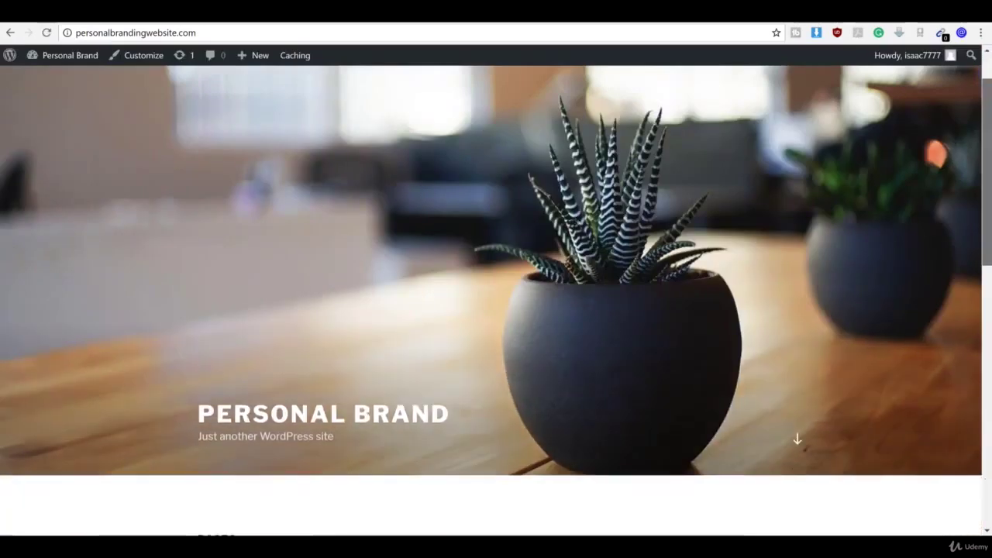
pyautogui.scroll(-3, 496, 310)
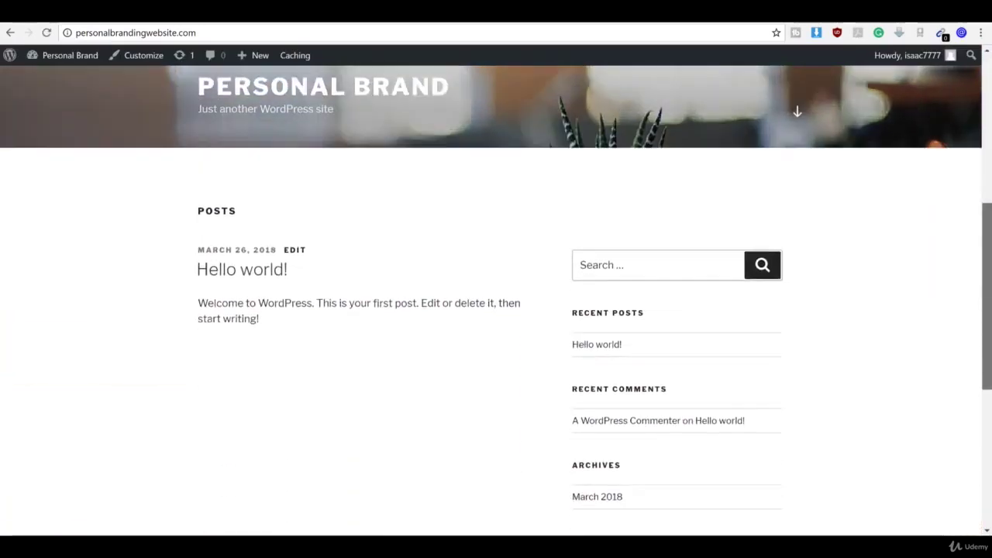
pyautogui.scroll(-3, 496, 310)
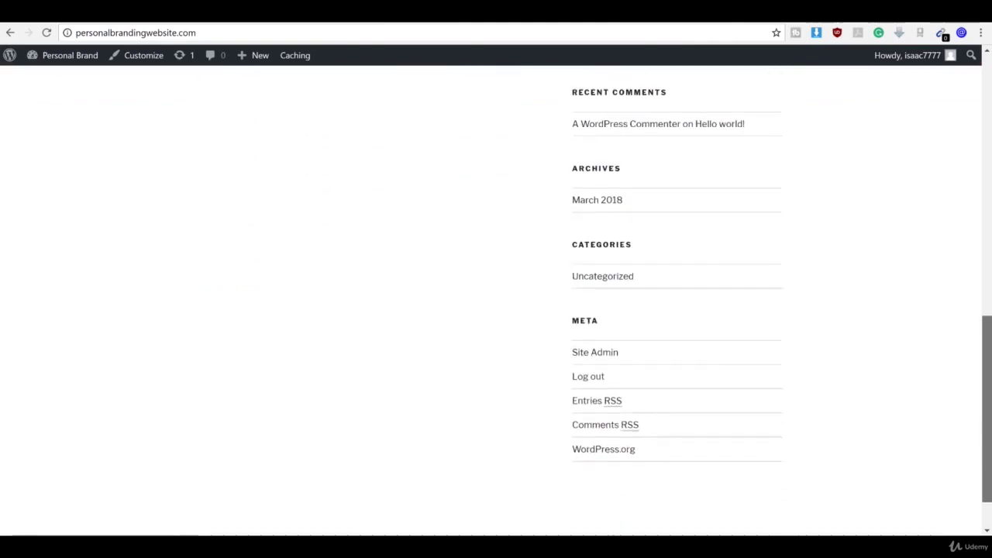
pyautogui.scroll(1, 496, 310)
pyautogui.scroll(5, 641, 128)
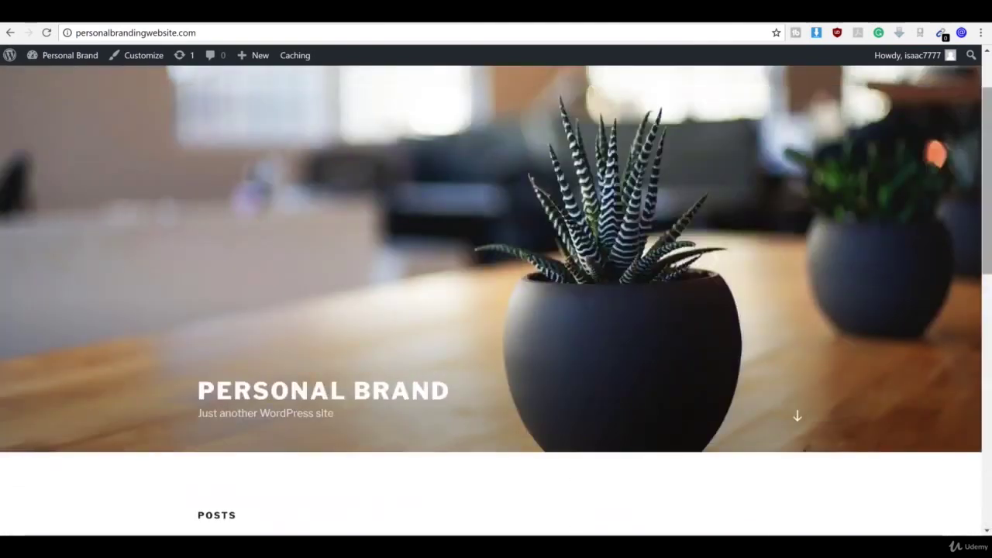
pyautogui.moveTo(987, 110); pyautogui.dragTo(987, 72)
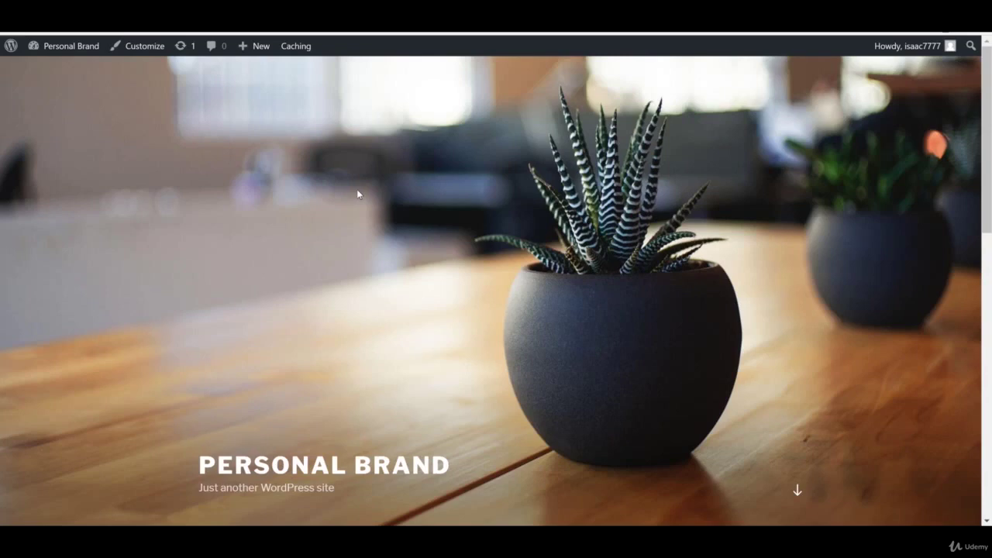
# Return to the Dashboard and open Appearance > Themes, where Twenty Seventeen is active
pyautogui.moveTo(65, 49)
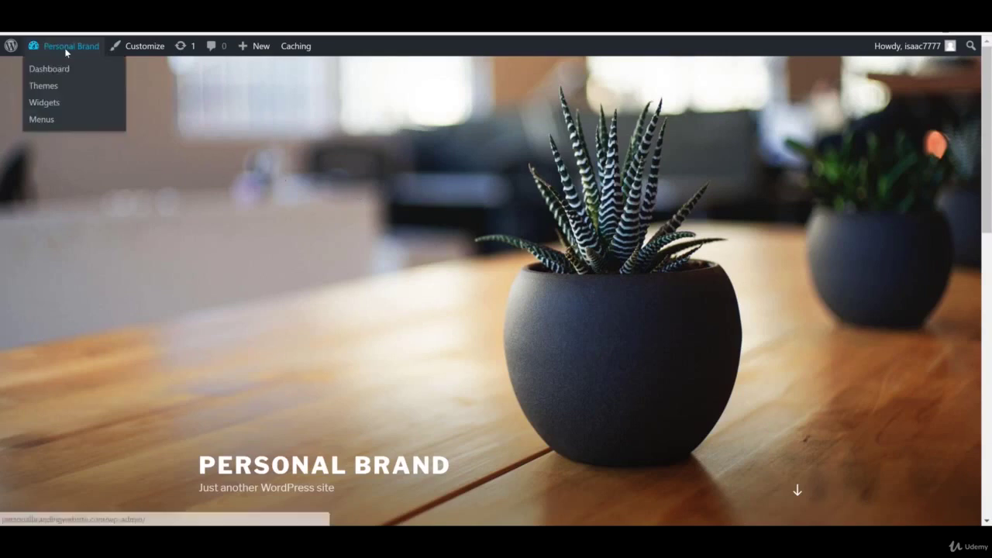
pyautogui.click(66, 70)
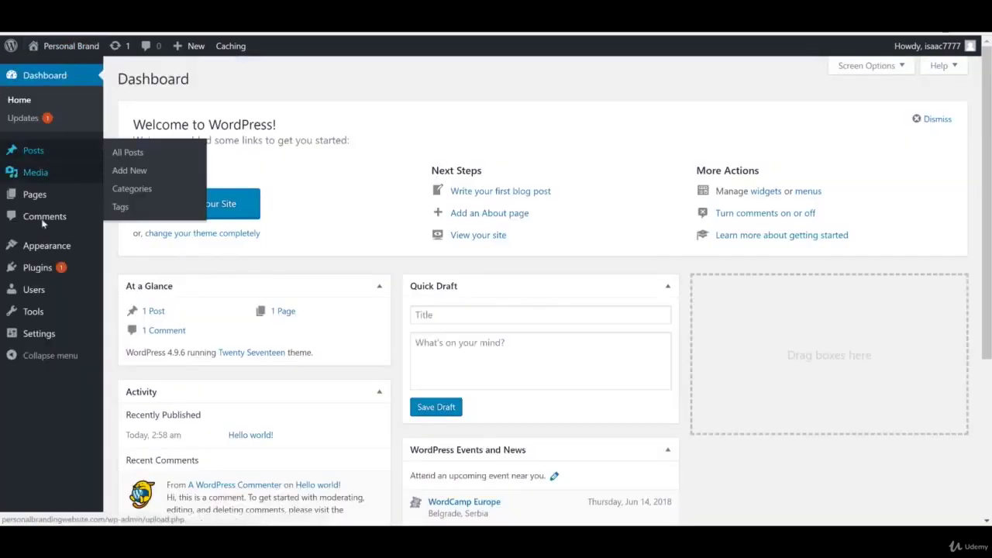
pyautogui.moveTo(41, 250)
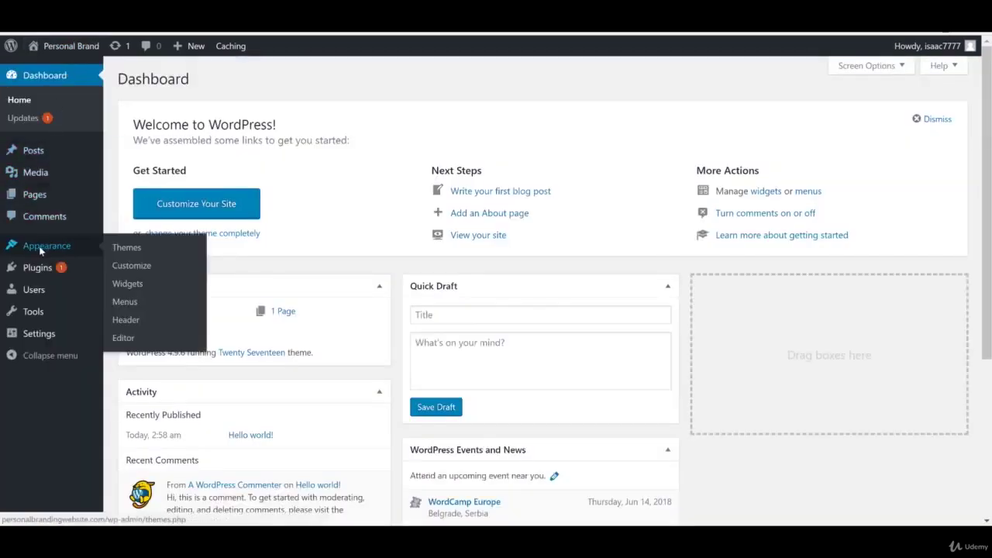
pyautogui.click(144, 248)
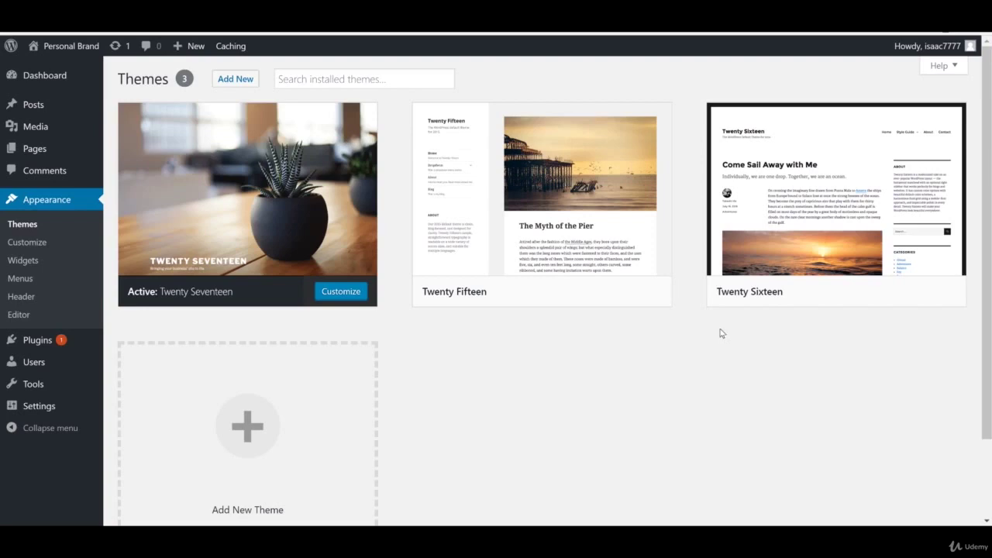
# Open Add New from the Themes page to browse the Featured themes
pyautogui.click(234, 80)
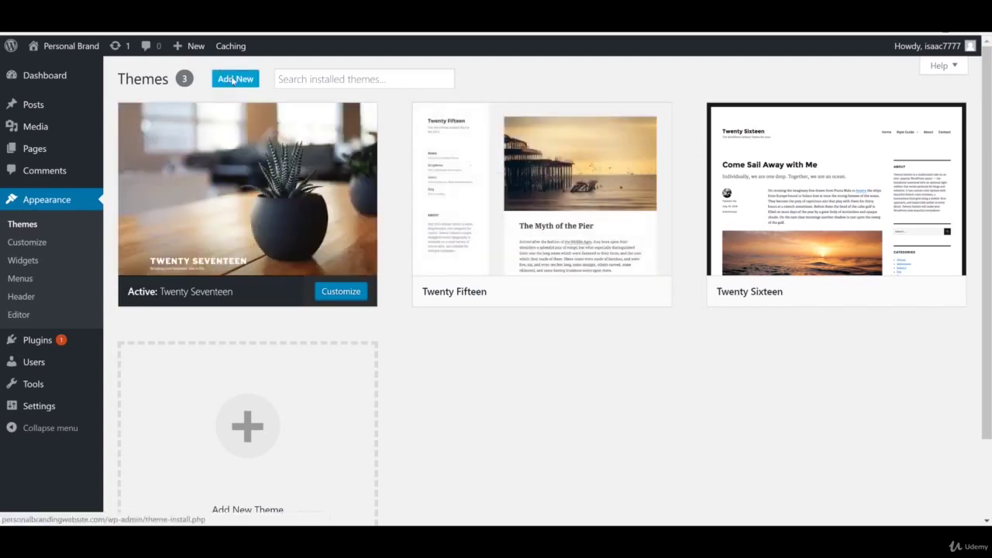
pyautogui.click(232, 80)
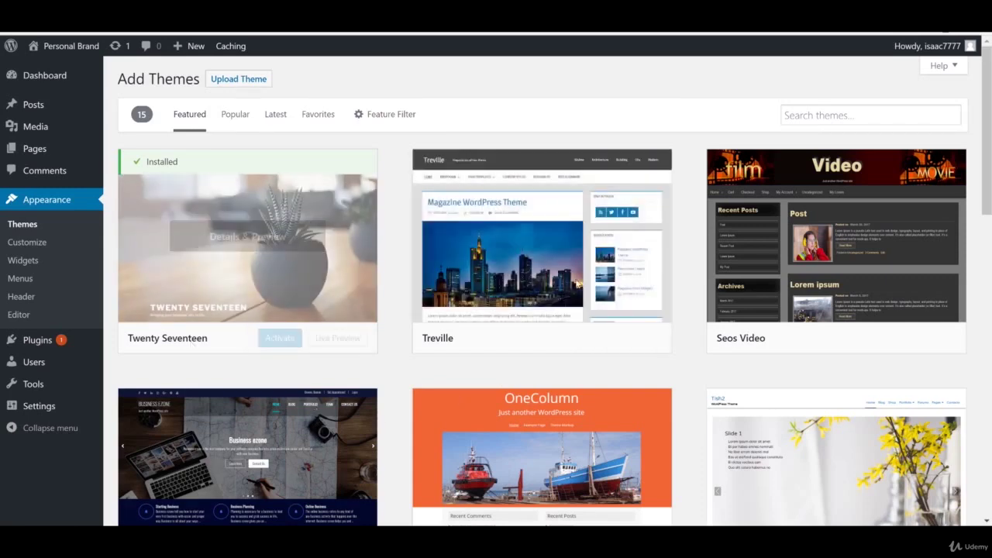
pyautogui.moveTo(516, 187)
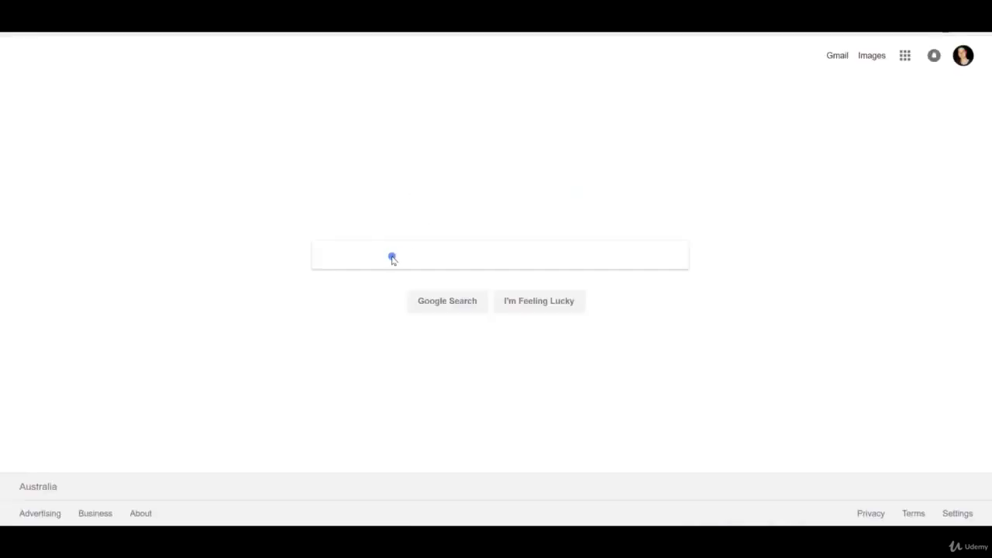
# Search Google for 'west theme' and open the West – aThemes result
pyautogui.click(392, 258)
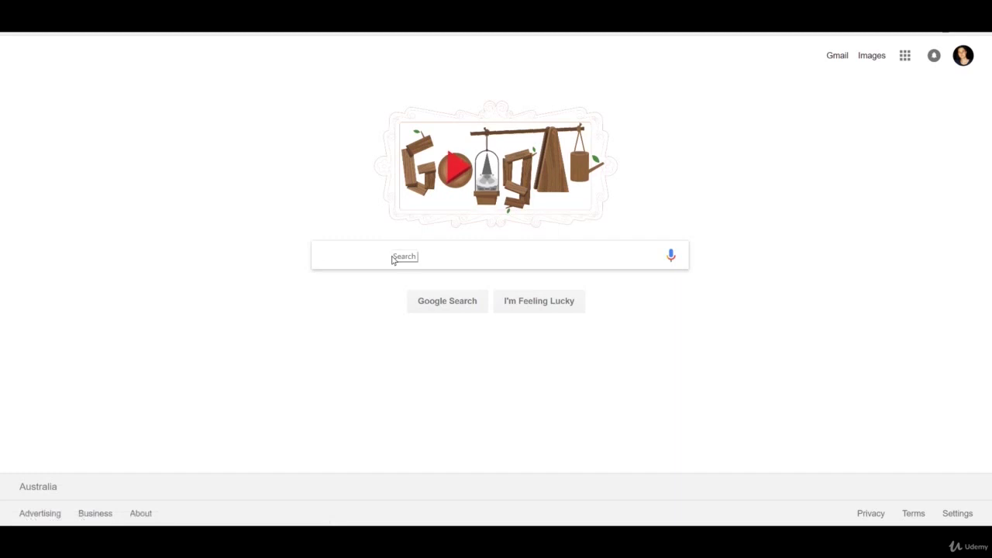
pyautogui.write('west them')
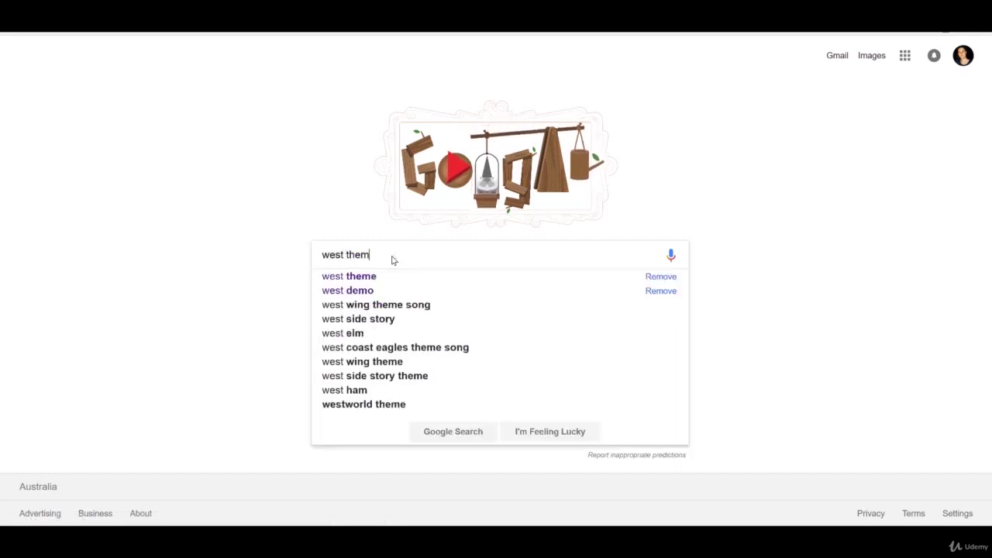
pyautogui.write('e')
pyautogui.press('Return')
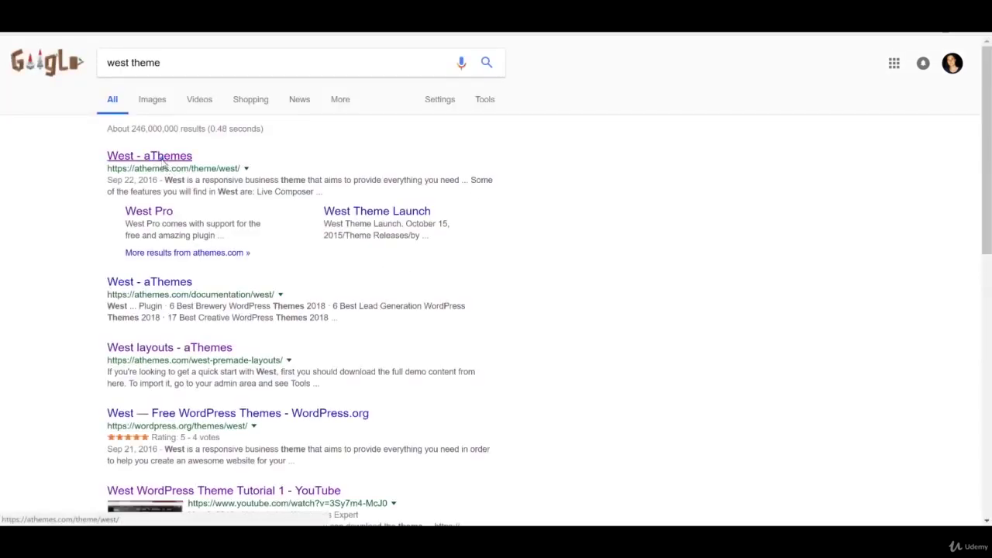
pyautogui.click(163, 161)
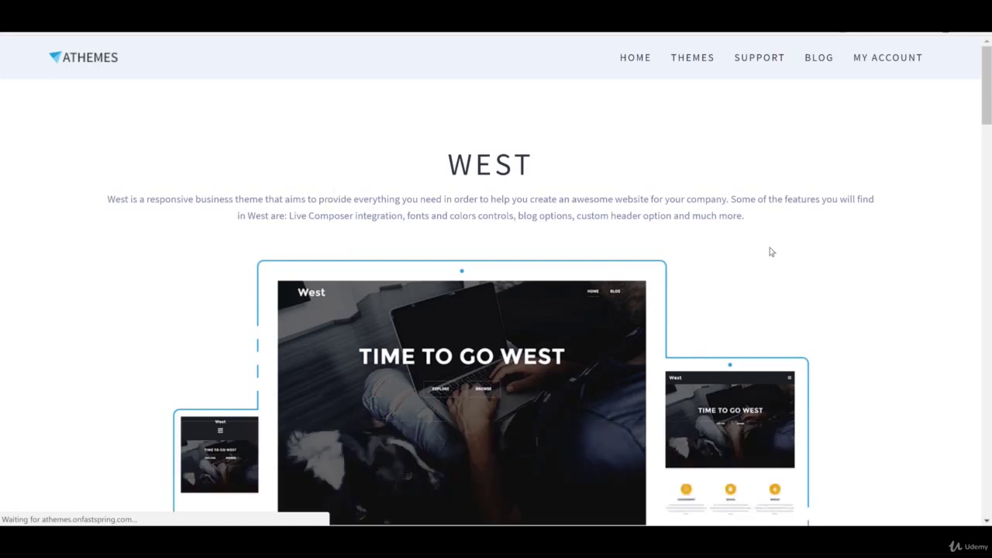
# Download the free West theme zip from aThemes, declining the e-mail subscription
pyautogui.scroll(-3, 770, 202)
pyautogui.scroll(-3, 387, 229)
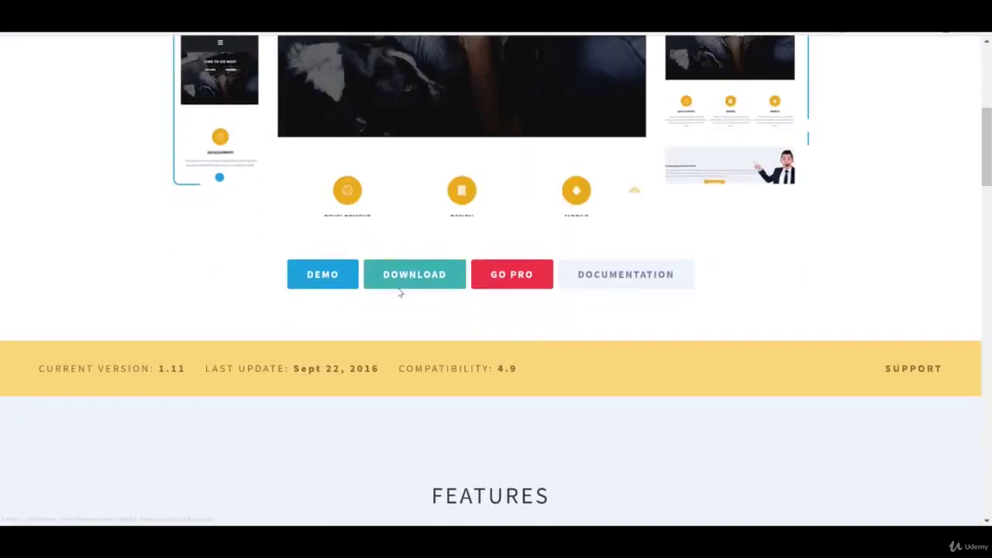
pyautogui.click(418, 280)
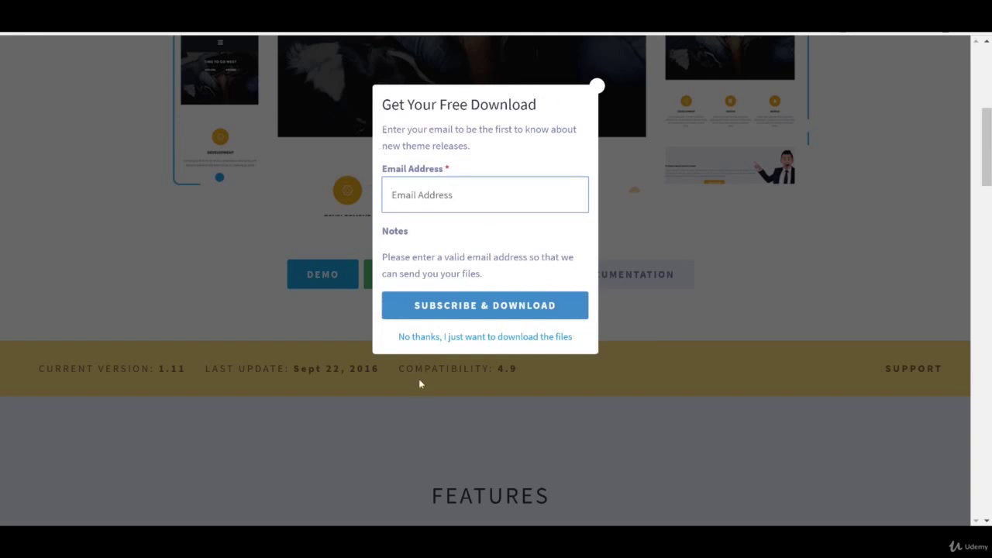
pyautogui.click(486, 338)
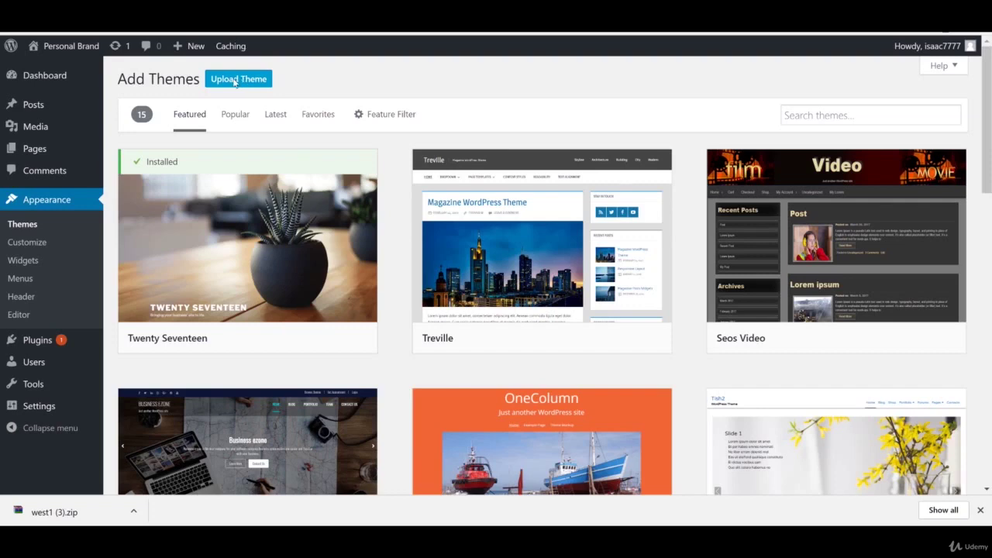
# Upload west1 (3).zip from the downloads bar and install it as a new theme
pyautogui.click(236, 82)
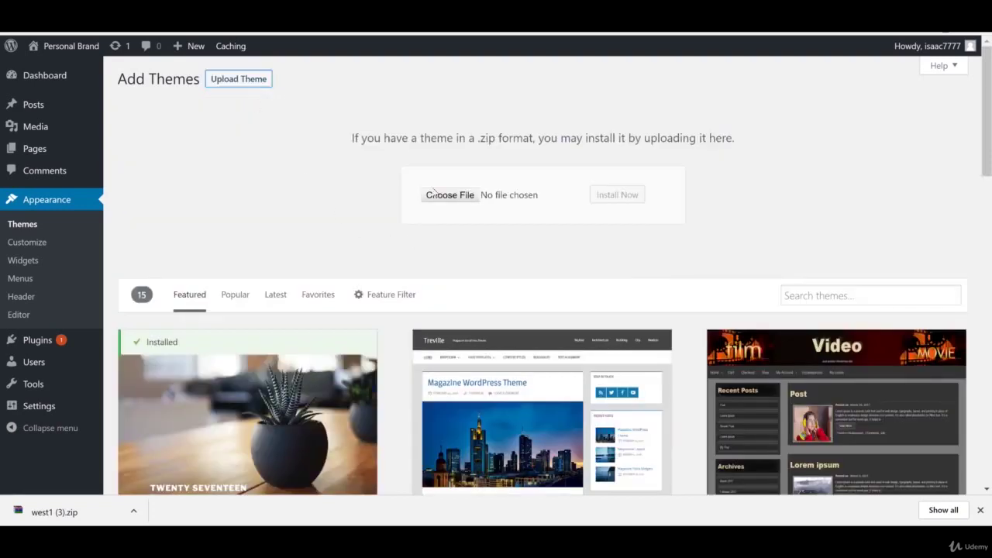
pyautogui.moveTo(66, 518); pyautogui.dragTo(80, 518)
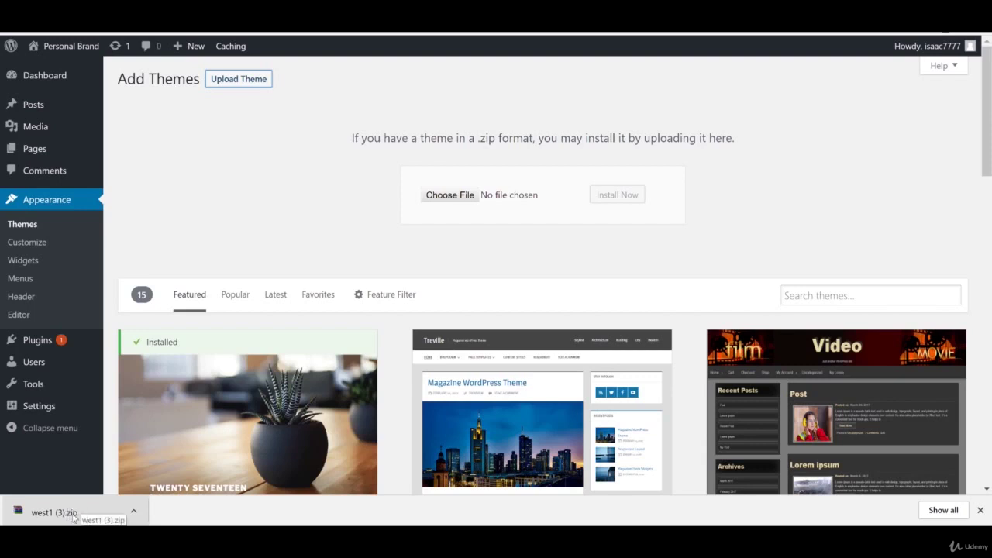
pyautogui.moveTo(68, 518); pyautogui.dragTo(452, 197)
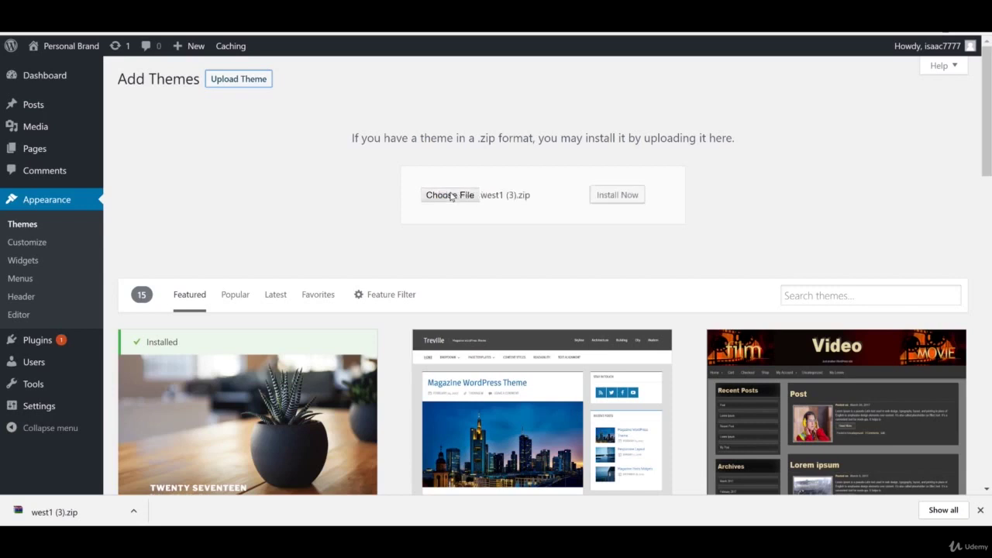
pyautogui.click(624, 197)
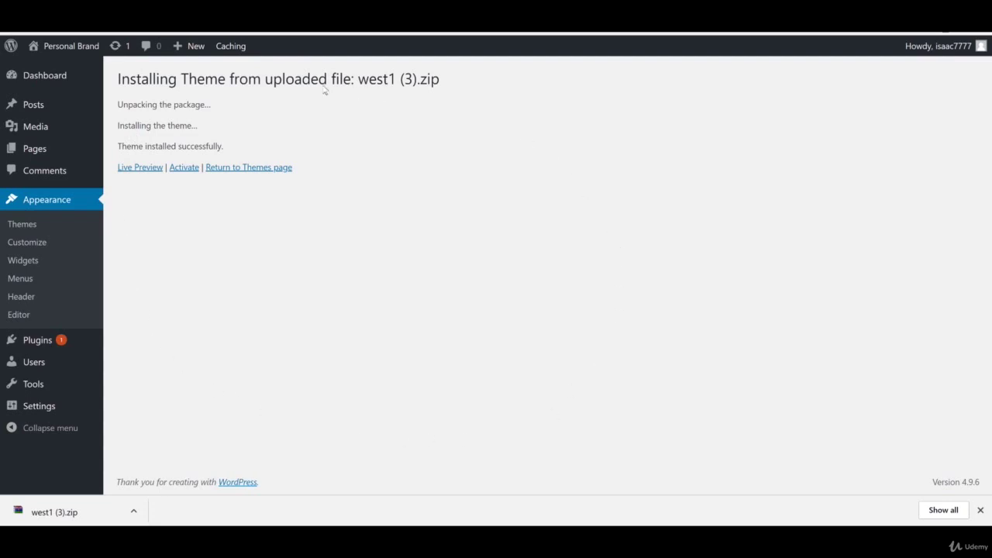
# Activate West and confirm the Themes page lists 'Active: West'
pyautogui.click(184, 167)
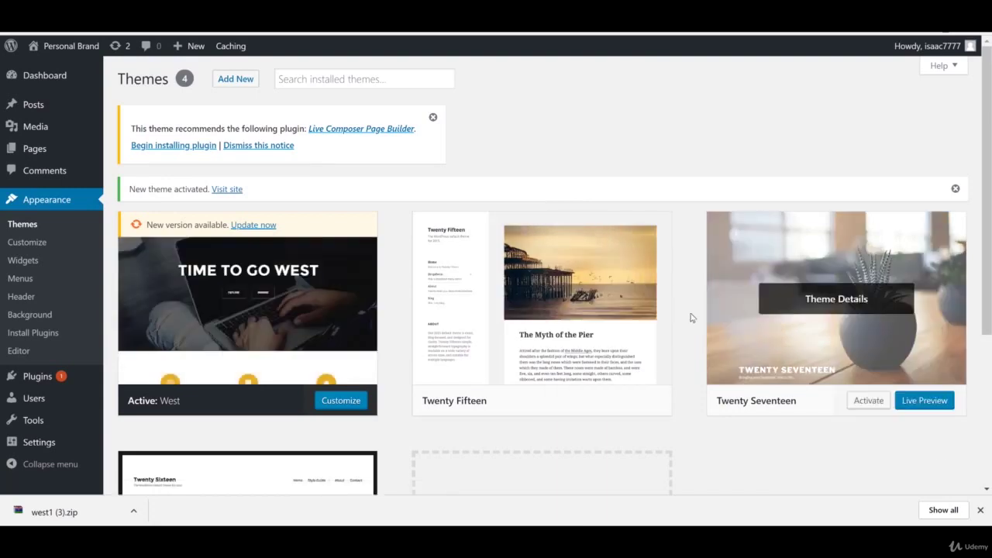
pyautogui.scroll(-1, 543, 295)
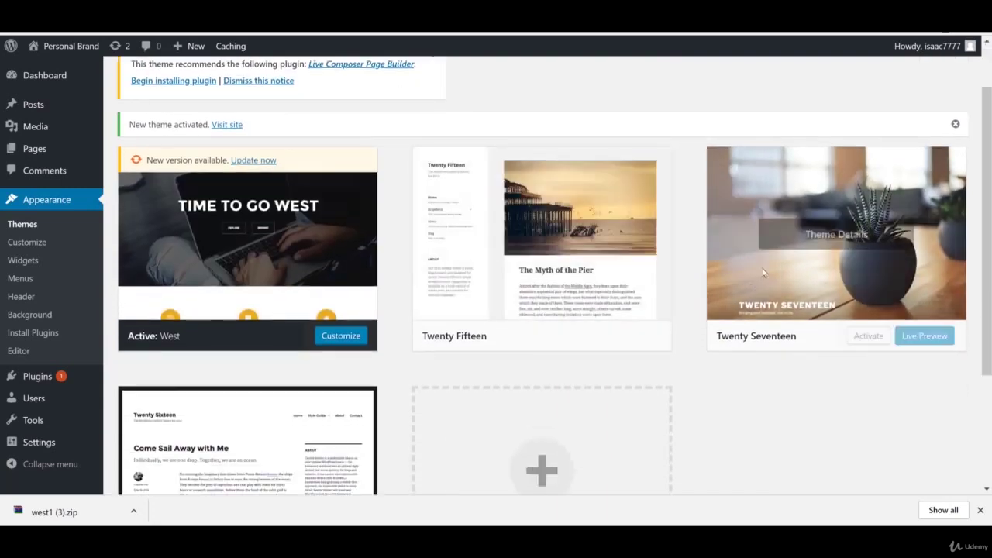
pyautogui.scroll(-2, 849, 304)
pyautogui.scroll(2, 448, 248)
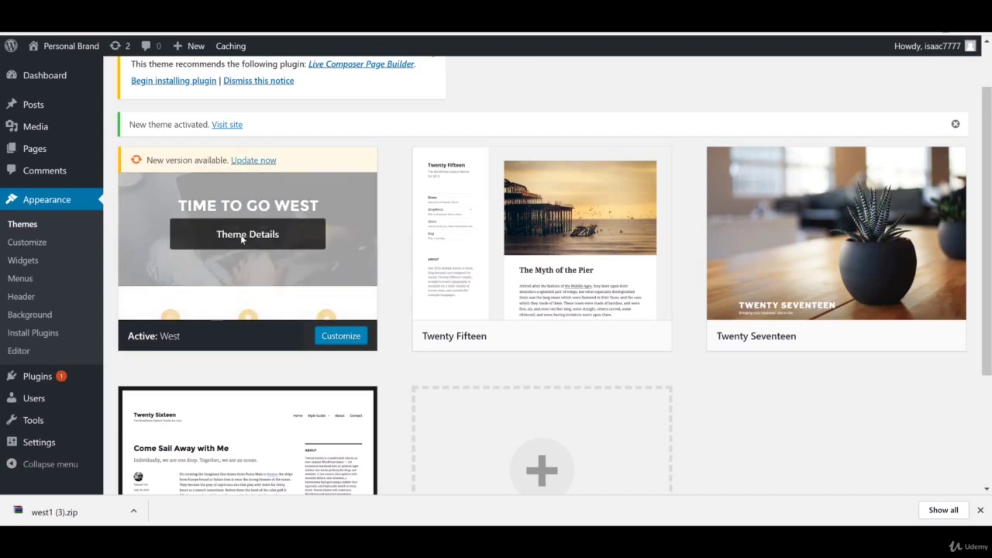
pyautogui.scroll(1, 411, 269)
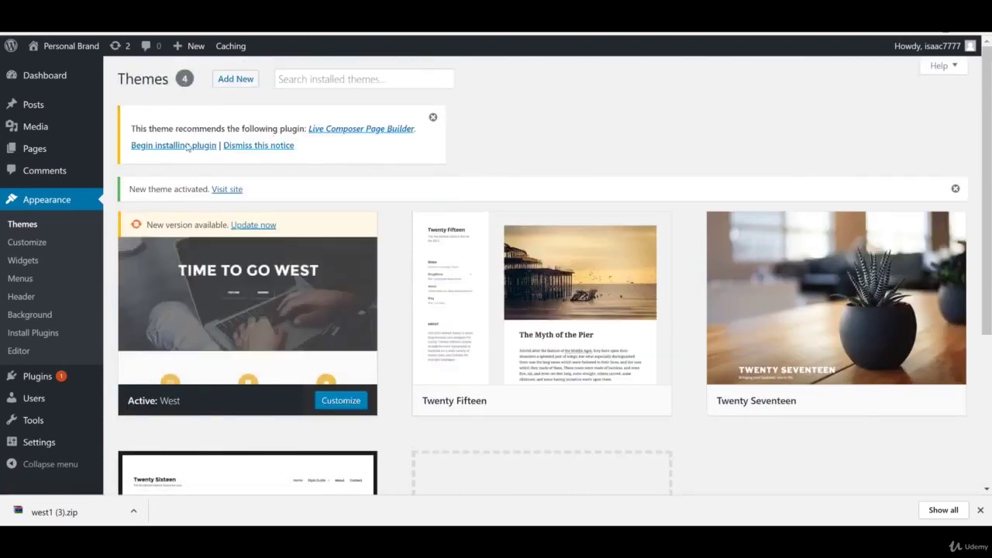
# Open Visit Site in a new tab and scroll through the 'TIME TO GO WEST' front page
pyautogui.moveTo(79, 47)
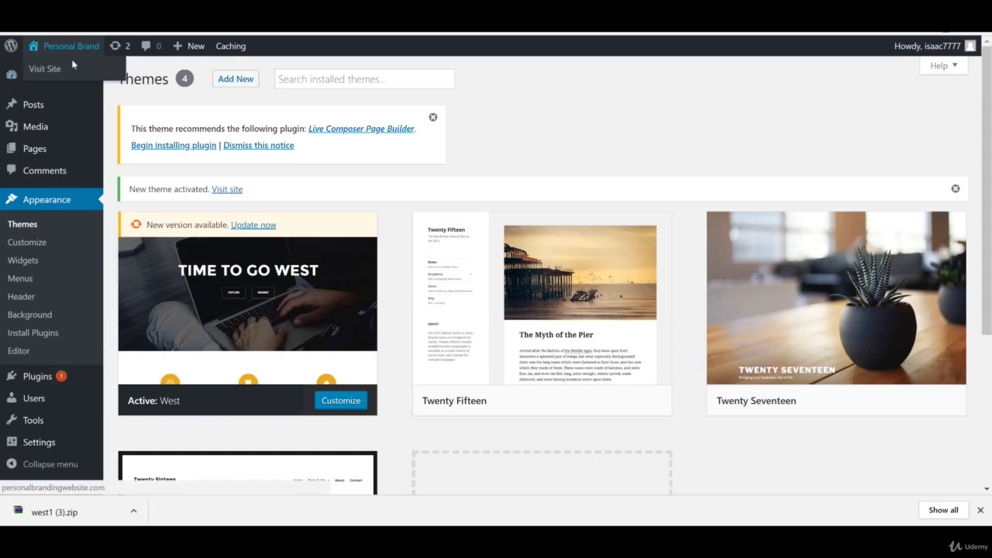
pyautogui.rightClick(65, 67)
pyautogui.click(97, 73)
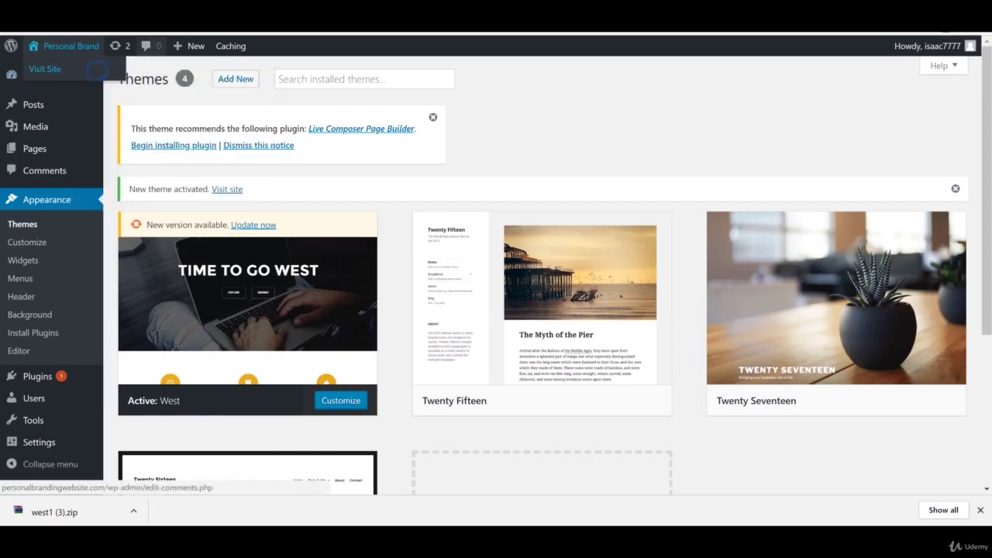
pyautogui.hotkey('ctrl', 'Tab')
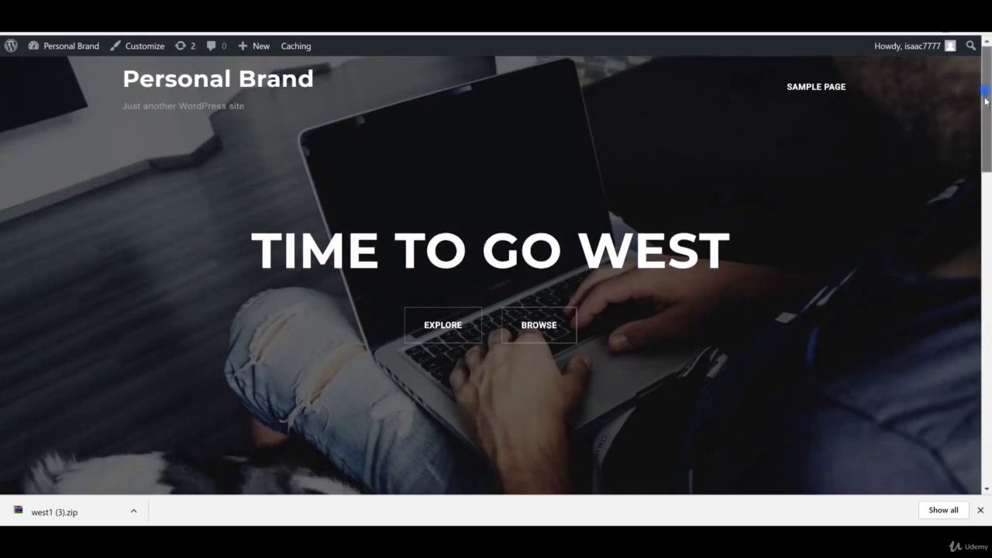
pyautogui.moveTo(986, 108); pyautogui.dragTo(987, 62)
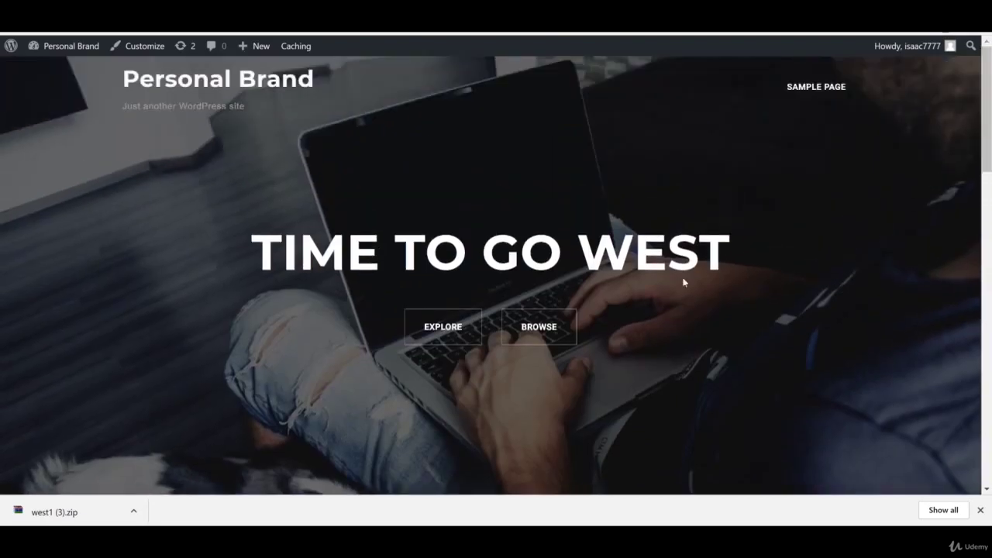
pyautogui.scroll(-3, 986, 254)
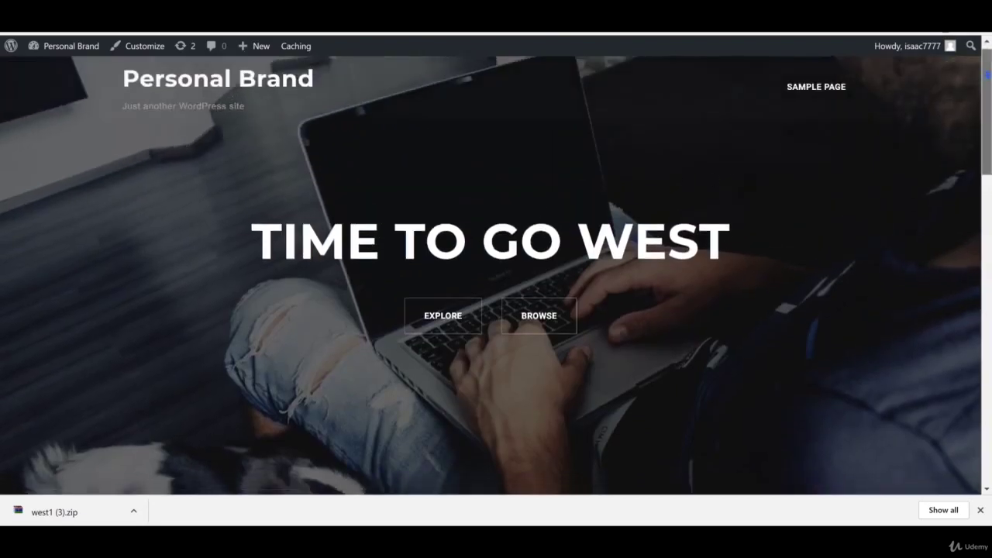
pyautogui.scroll(-10, 986, 255)
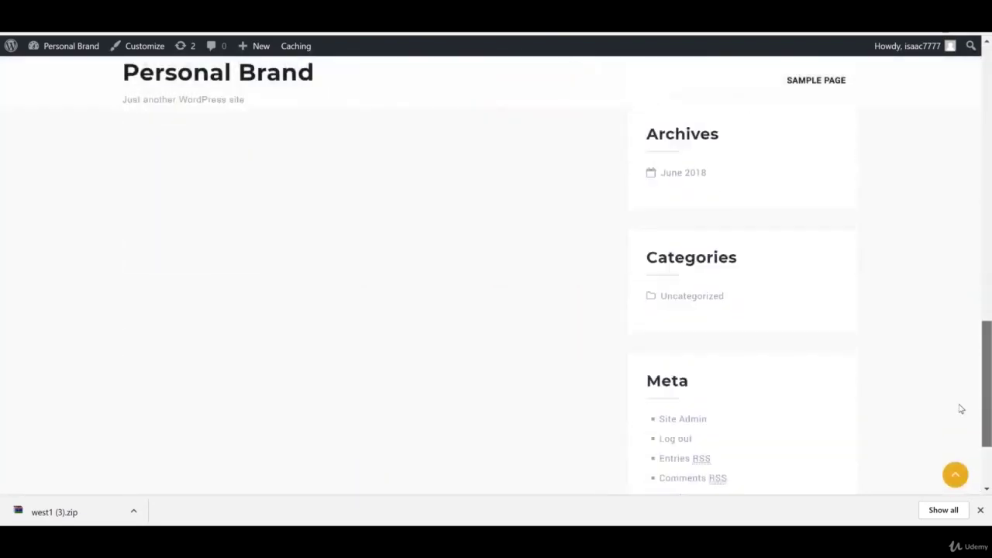
pyautogui.scroll(10, 960, 363)
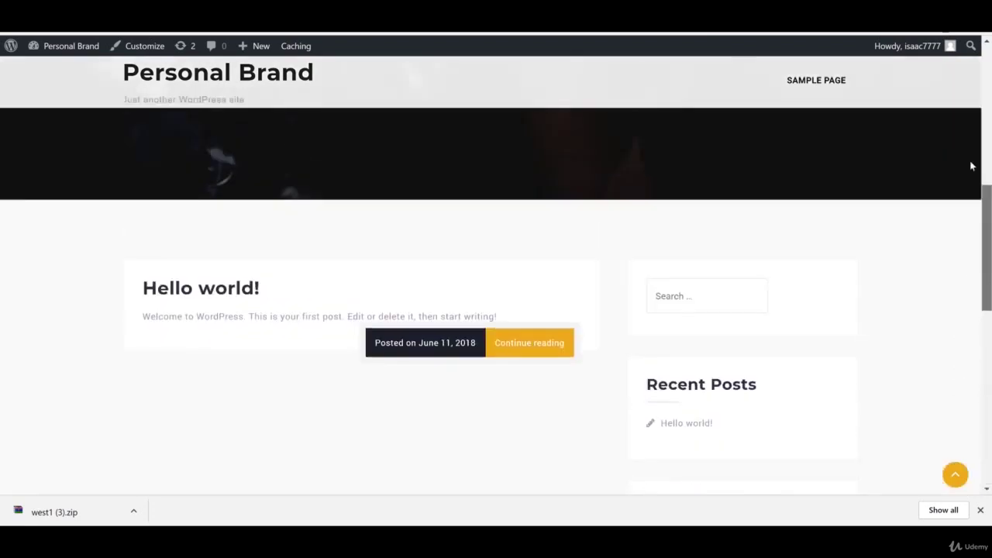
pyautogui.scroll(5, 975, 138)
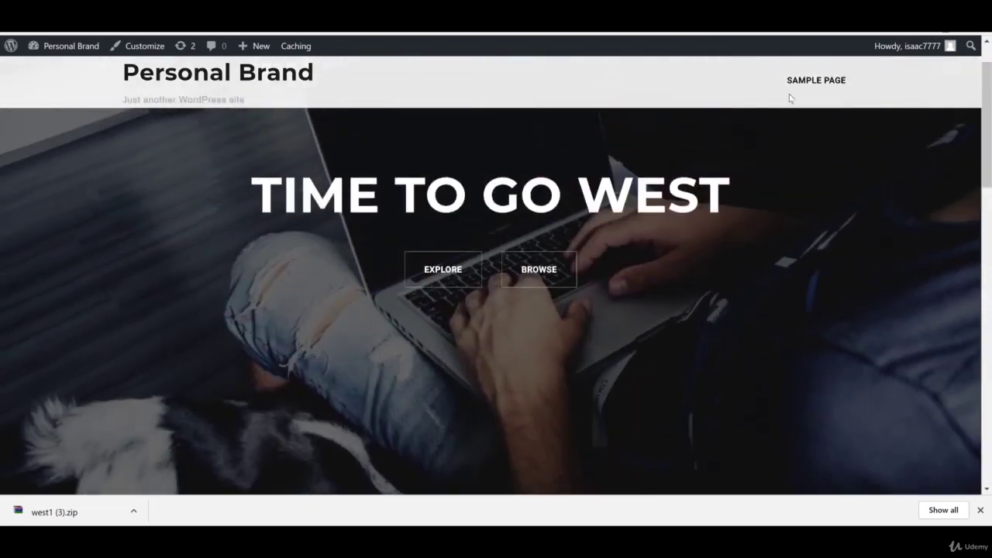
pyautogui.scroll(1, 692, 244)
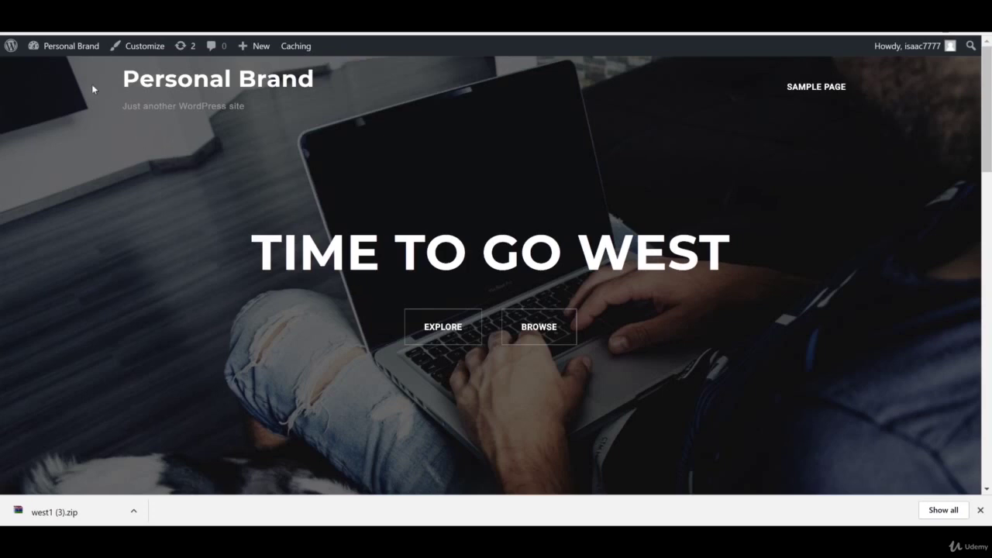
pyautogui.moveTo(51, 51)
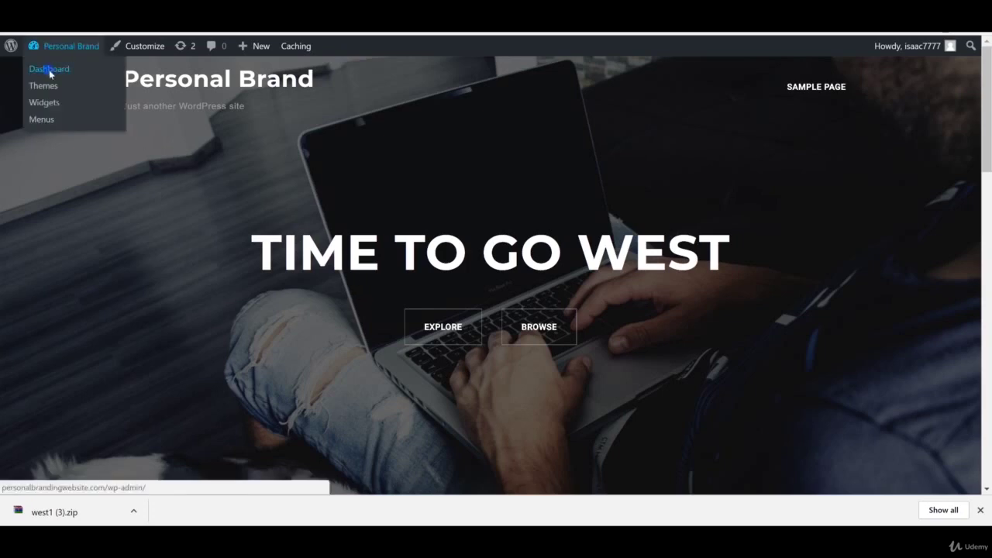
# Review the Live Composer Page Builder details from the Dashboard notice, then go to Installed Plugins
pyautogui.click(75, 77)
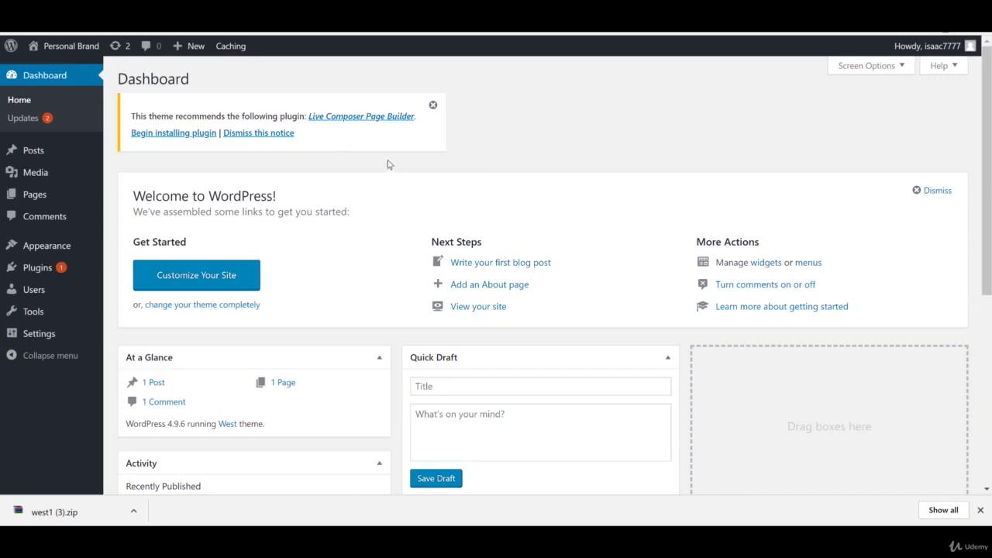
pyautogui.click(355, 118)
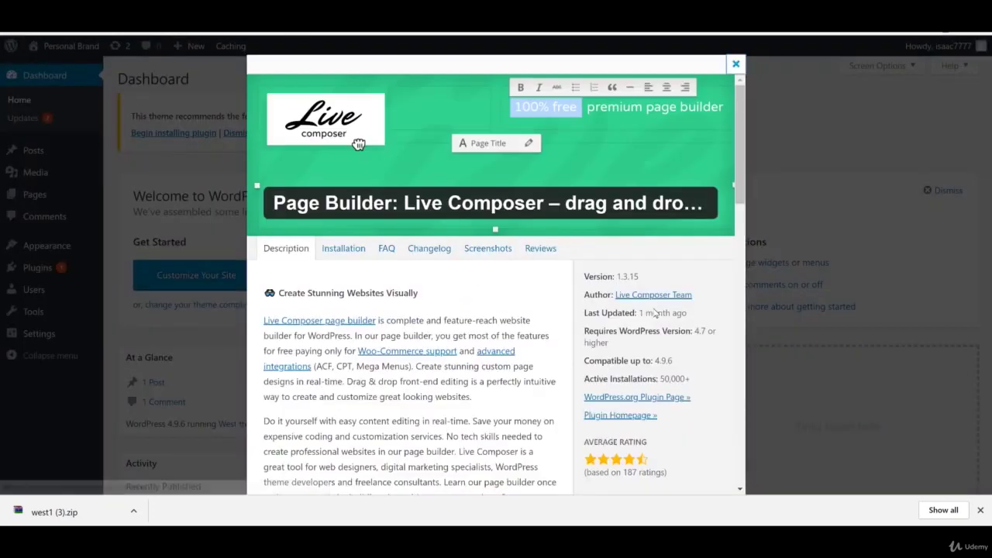
pyautogui.scroll(-5, 659, 348)
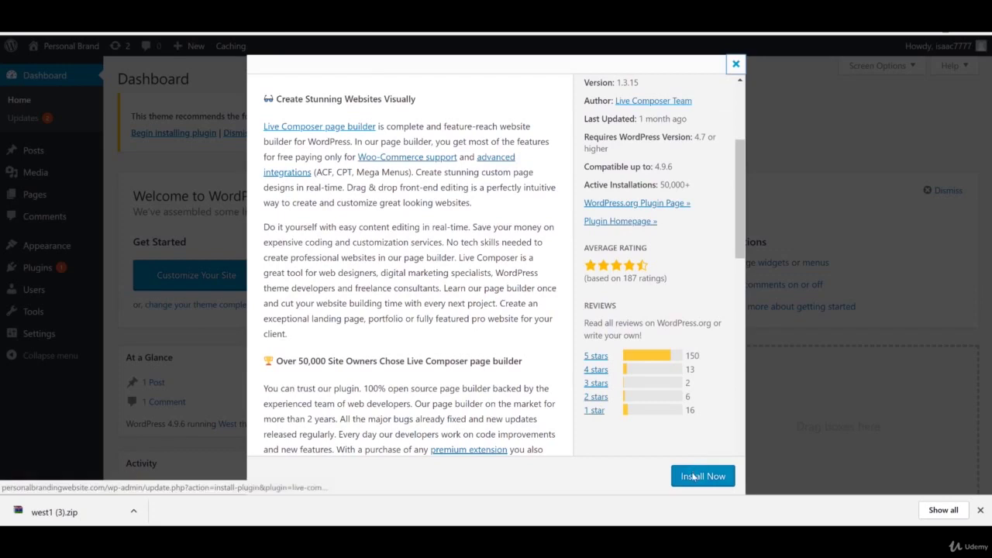
pyautogui.press('Escape')
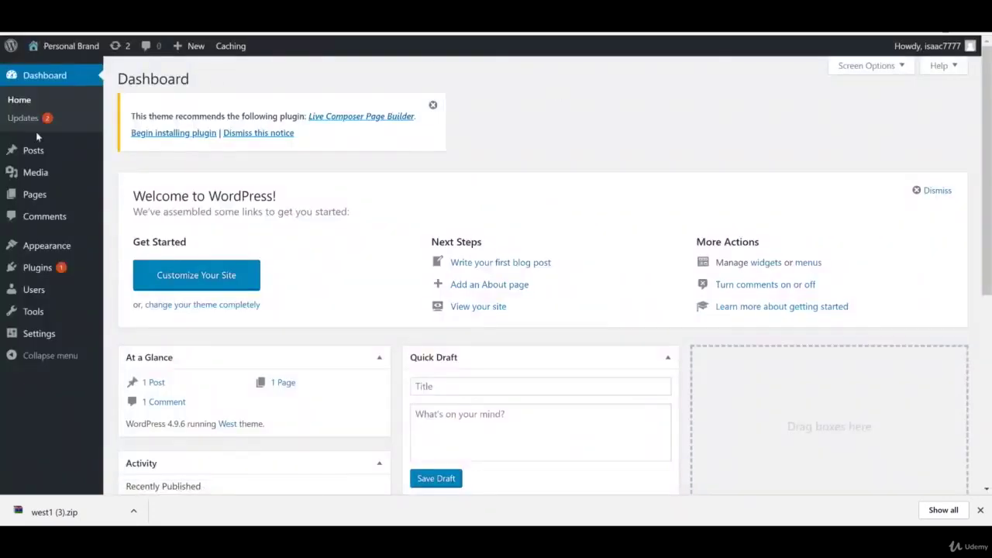
pyautogui.moveTo(28, 268)
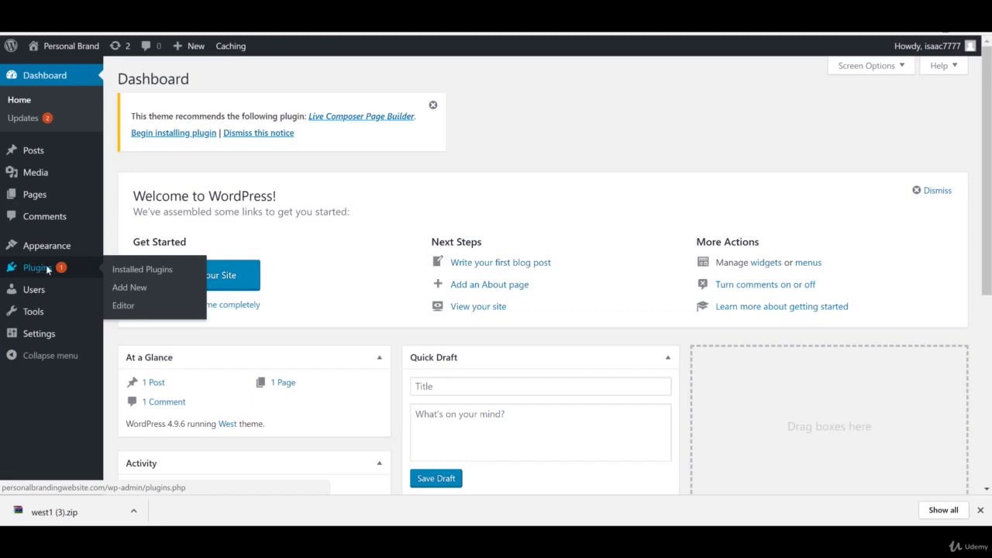
pyautogui.click(127, 268)
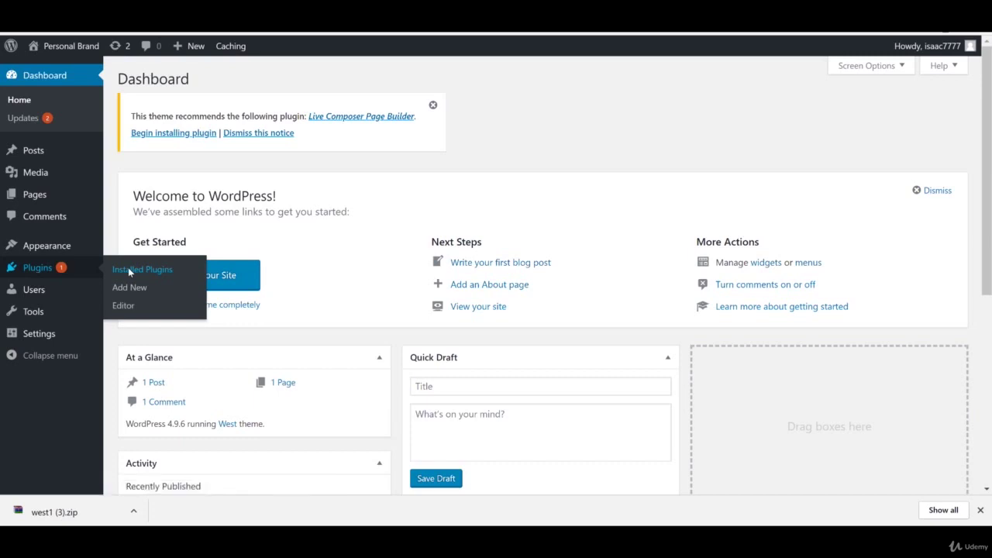
# Activate the Page Builder: Live Composer plugin in the Installed Plugins list
pyautogui.scroll(-1, 301, 255)
pyautogui.scroll(-3, 300, 255)
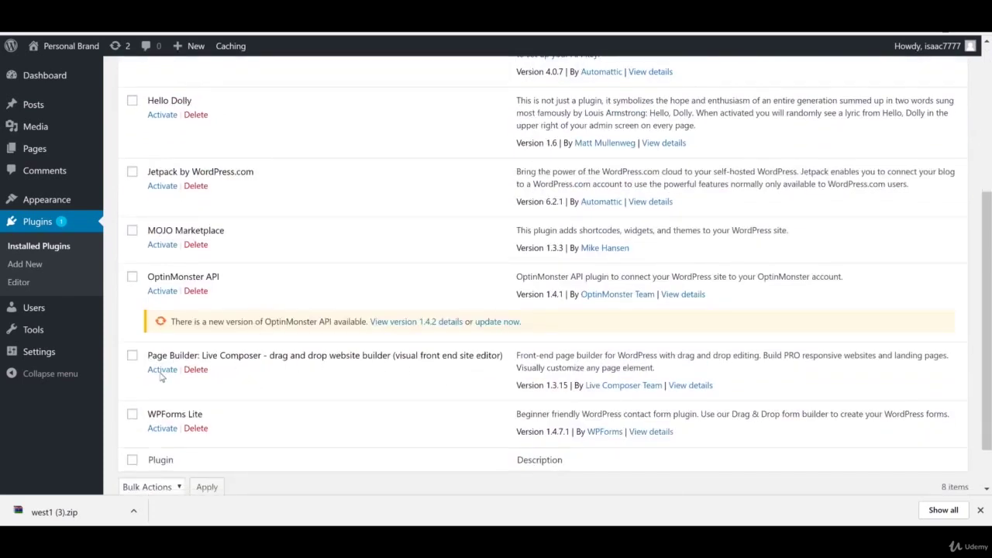
pyautogui.click(164, 370)
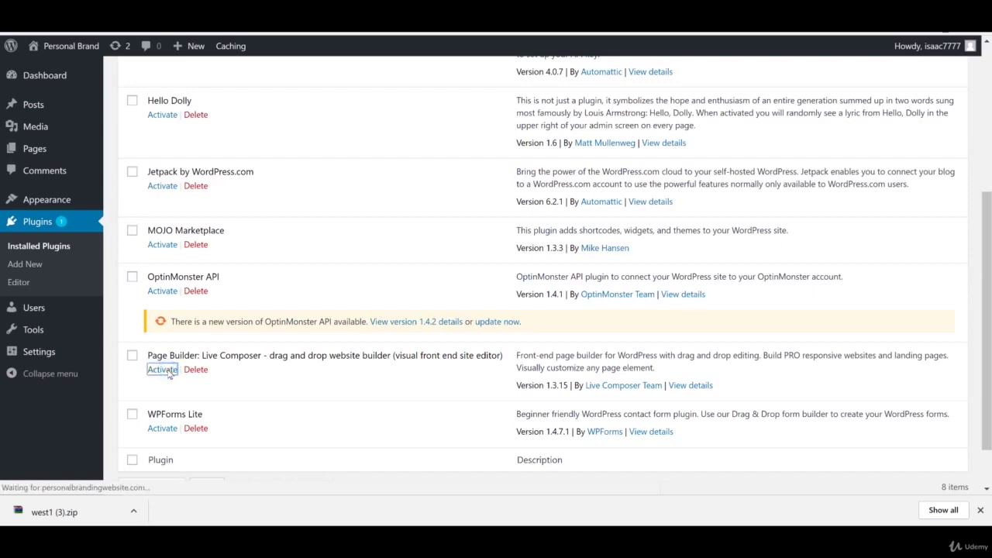
pyautogui.scroll(-1, 166, 372)
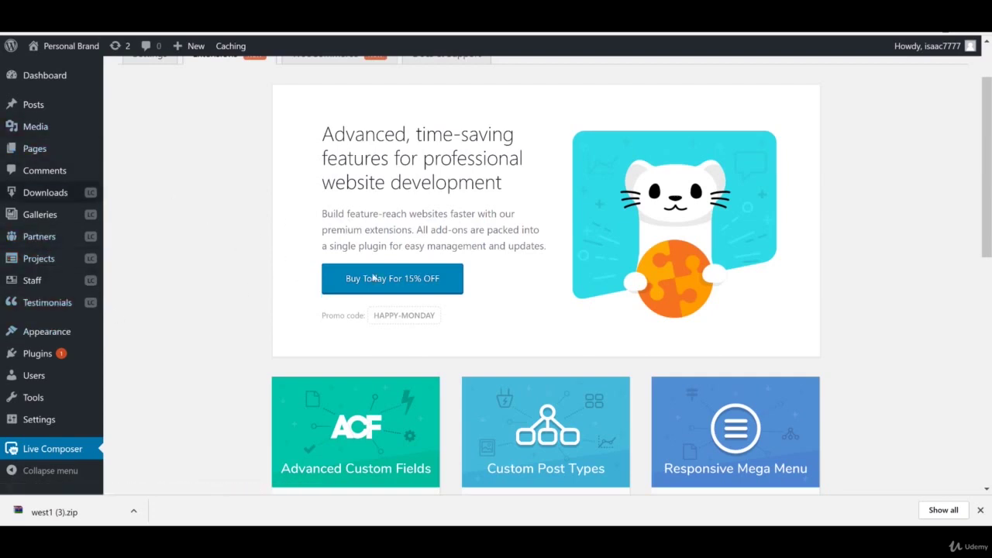
# Go to Tools > Import to see the available importers
pyautogui.moveTo(85, 291)
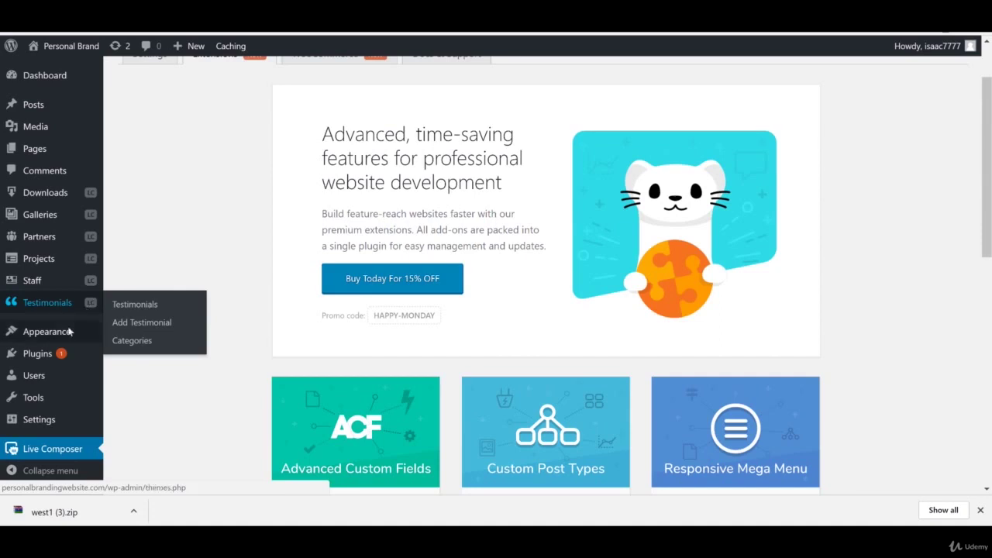
pyautogui.moveTo(64, 335)
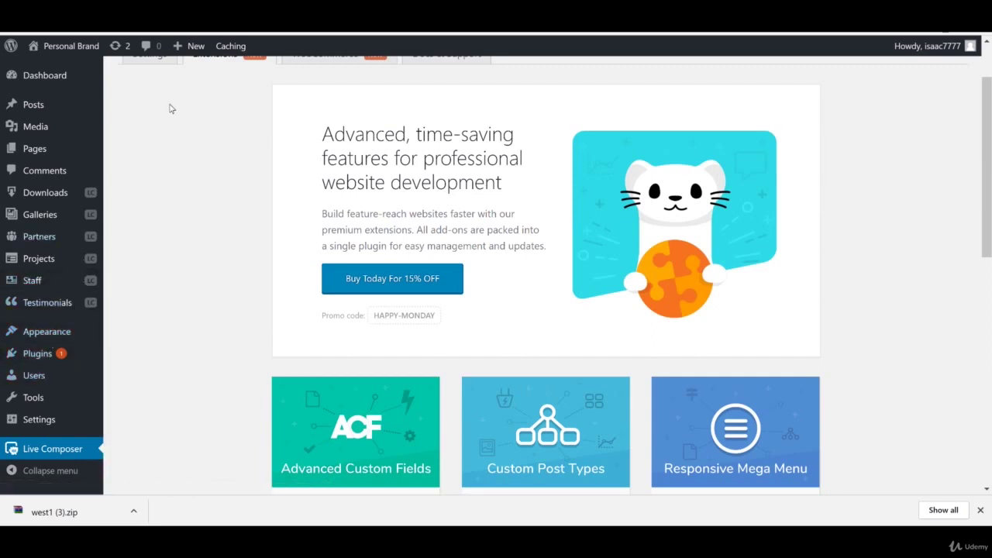
pyautogui.moveTo(64, 402)
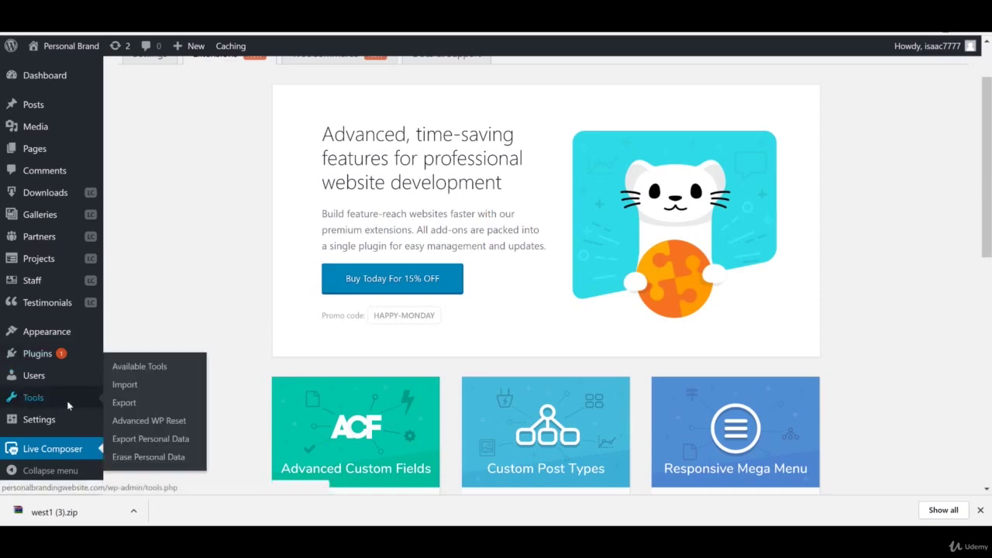
pyautogui.click(126, 389)
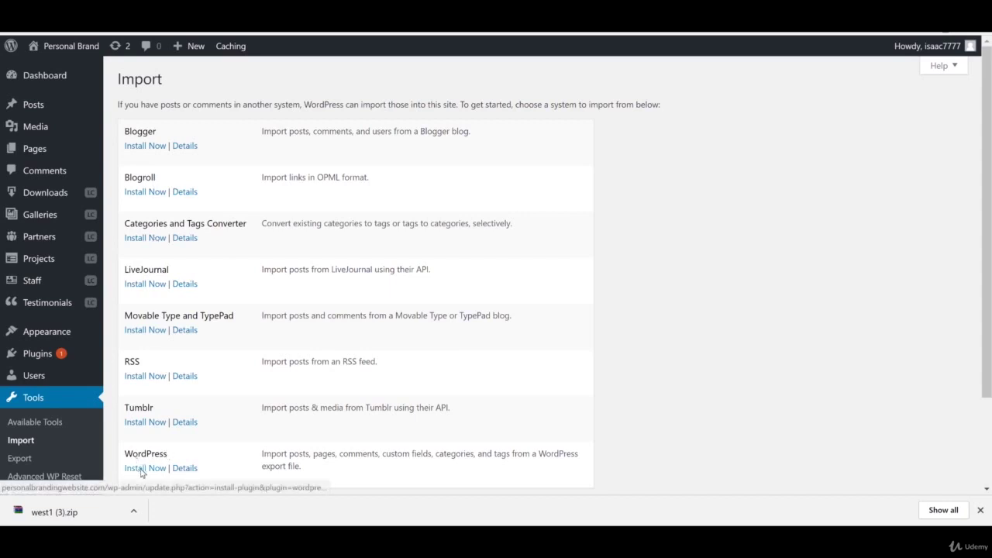
# Install the WordPress importer and run it
pyautogui.click(143, 469)
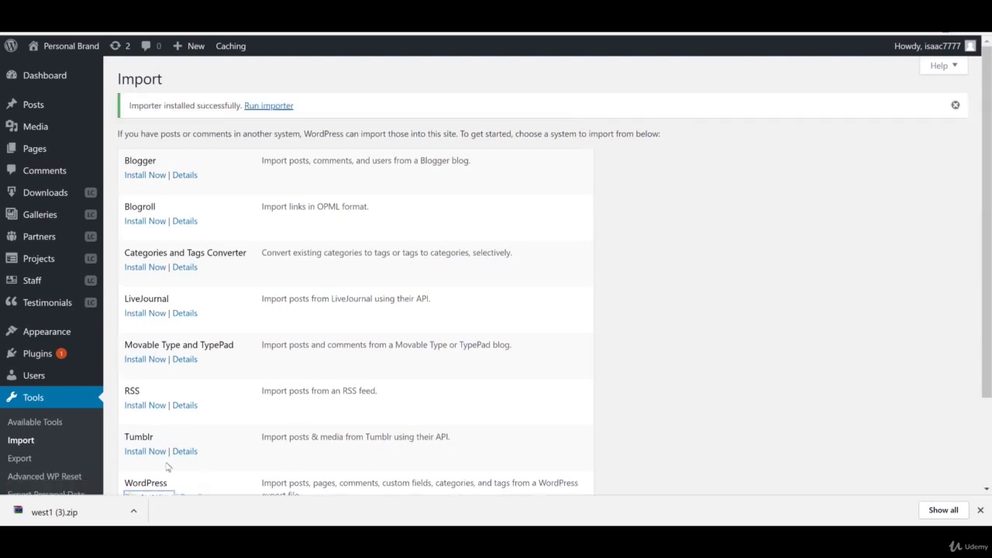
pyautogui.scroll(-3, 248, 331)
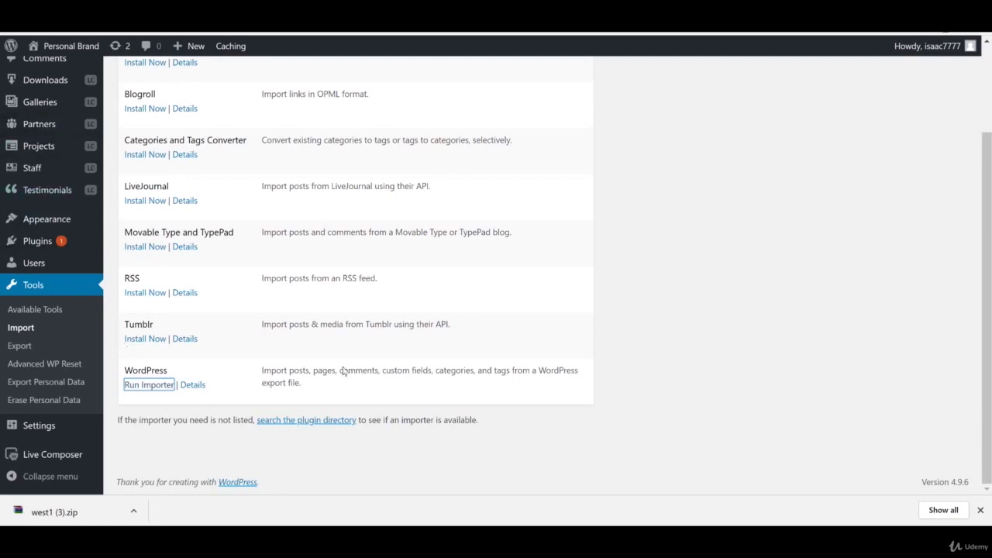
pyautogui.click(158, 385)
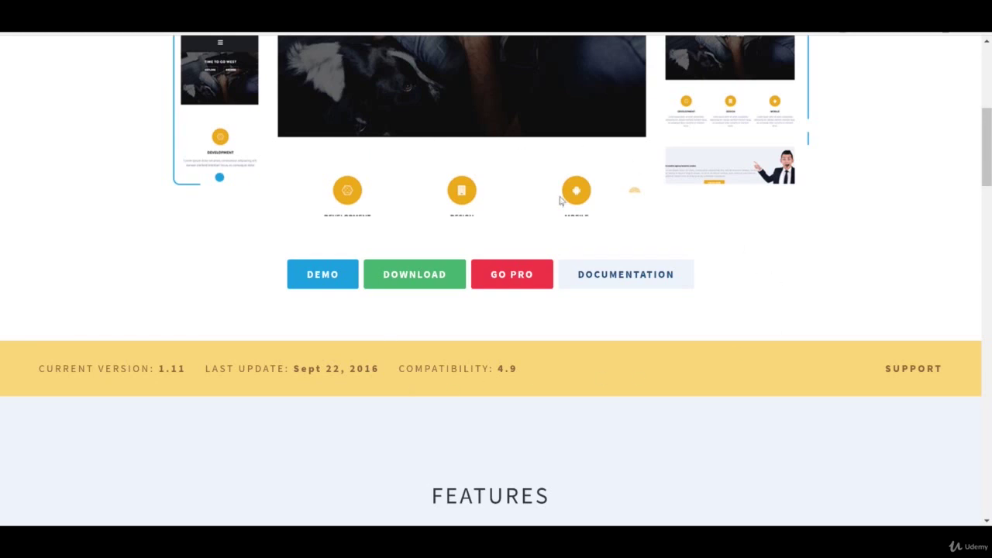
# Download the West demo content .xml via the aThemes Quick start guide, then return to WordPress
pyautogui.click(637, 281)
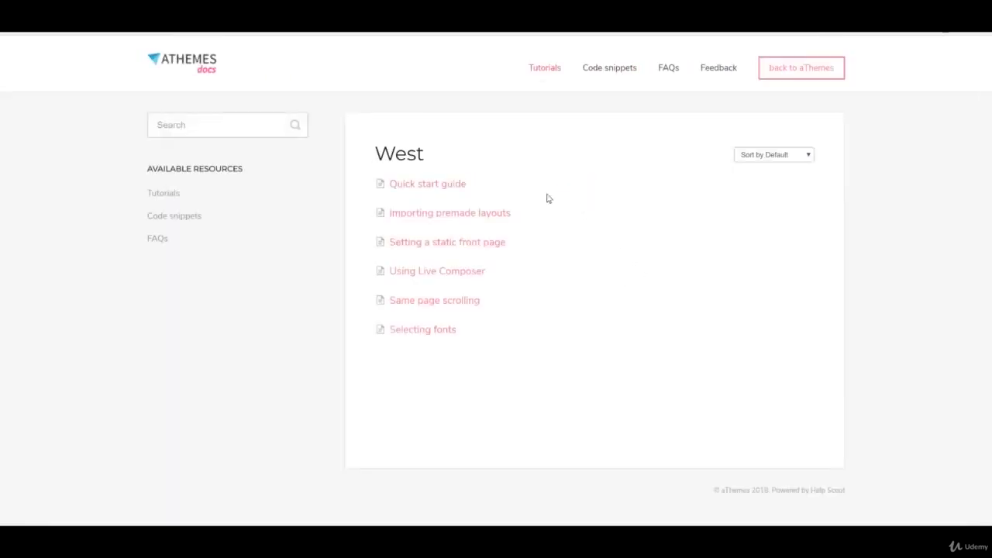
pyautogui.click(422, 185)
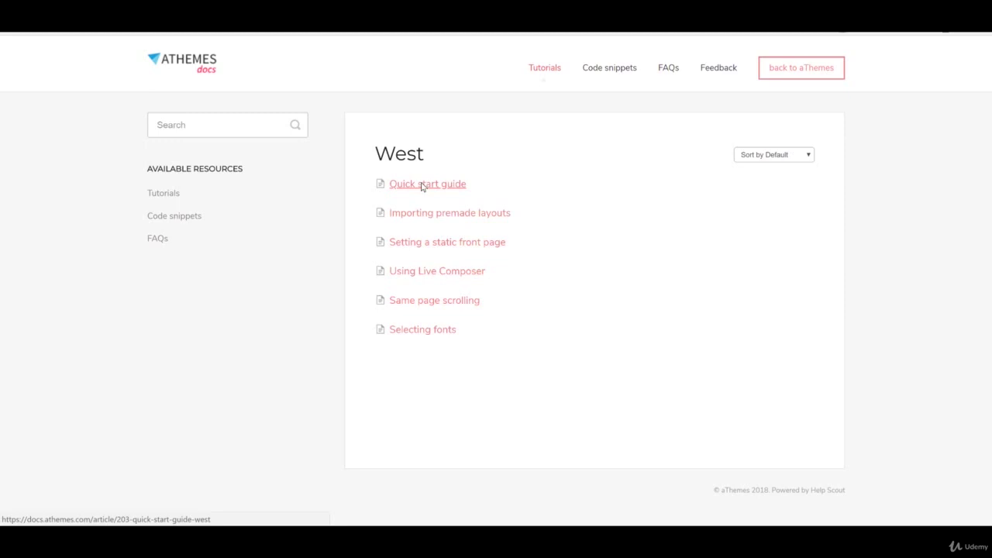
pyautogui.click(422, 184)
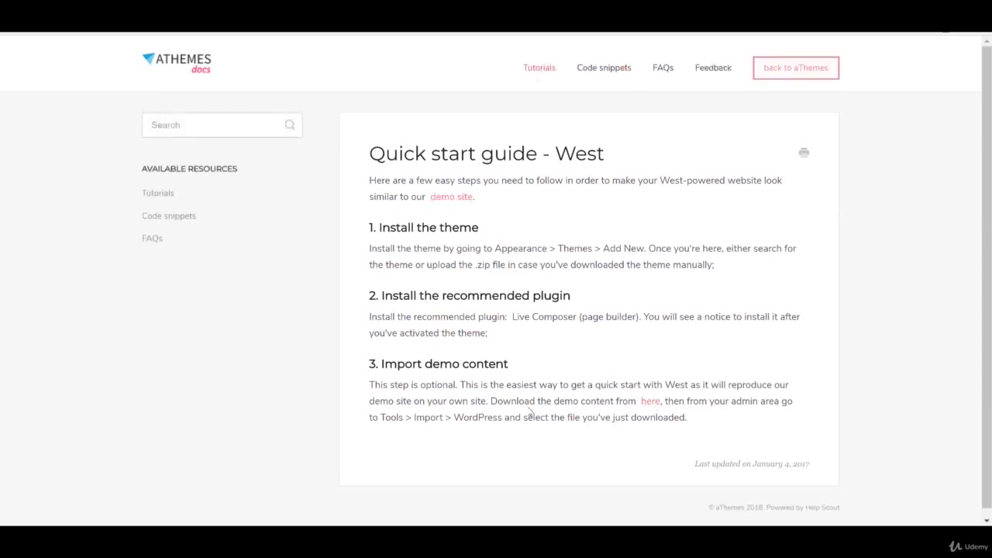
pyautogui.click(652, 404)
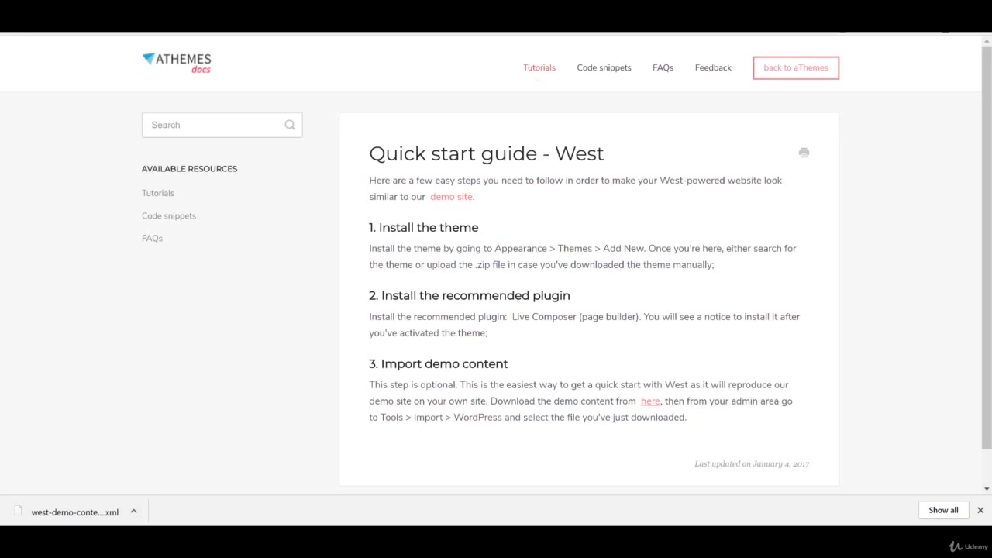
pyautogui.hotkey('ctrl', 'shift', 'Tab')
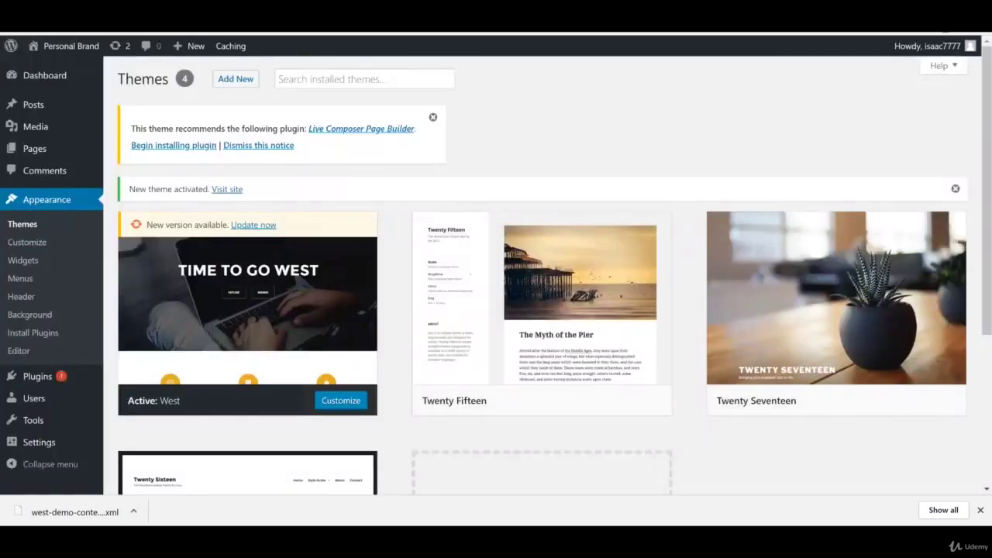
pyautogui.hotkey('ctrl', 'shift', 'Tab')
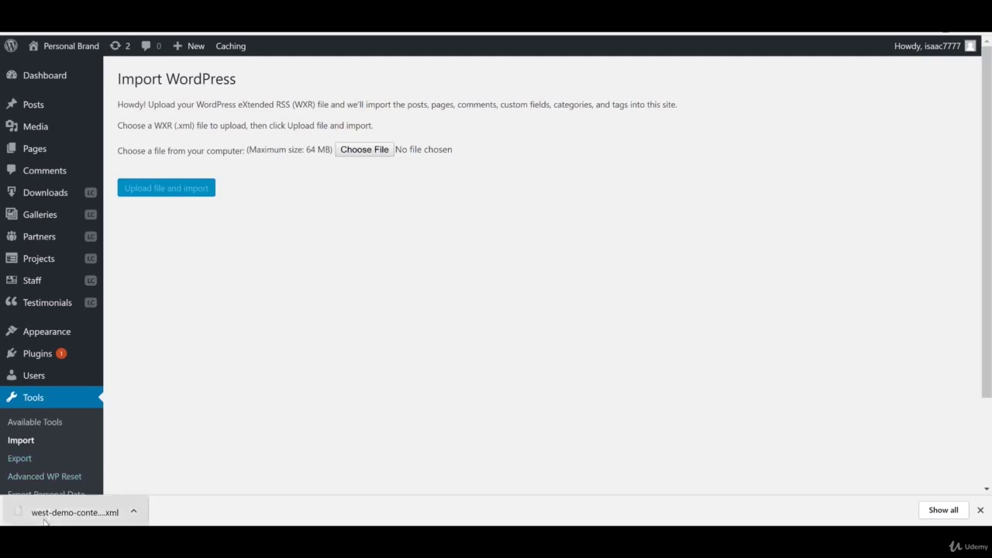
# Import the West demo XML, assigning posts to the existing user and including file attachments
pyautogui.moveTo(42, 515); pyautogui.dragTo(351, 153)
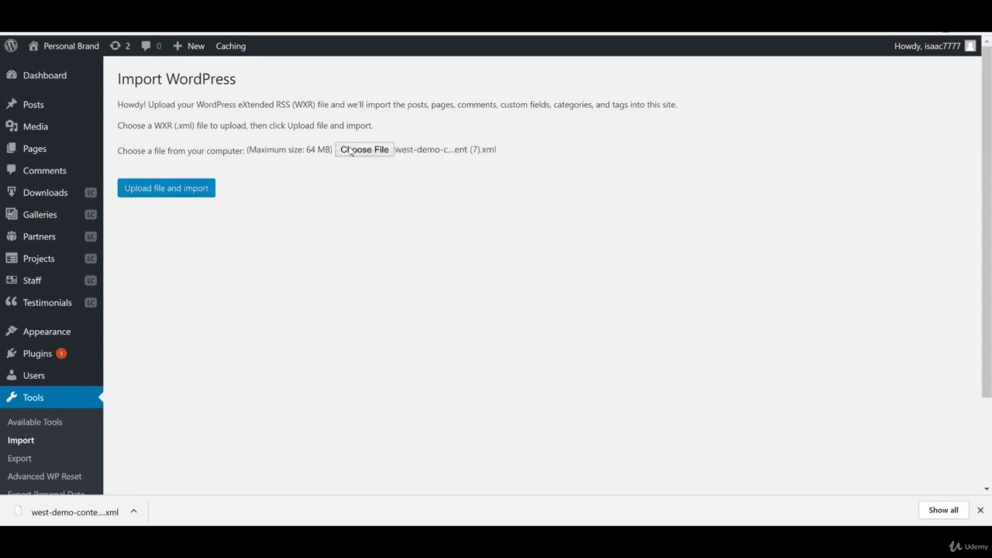
pyautogui.click(190, 193)
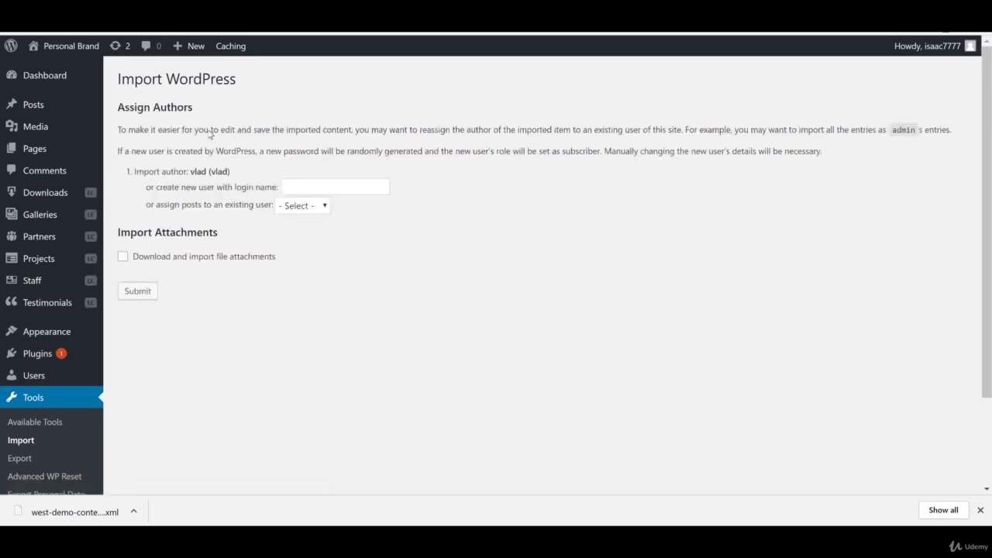
pyautogui.click(314, 205)
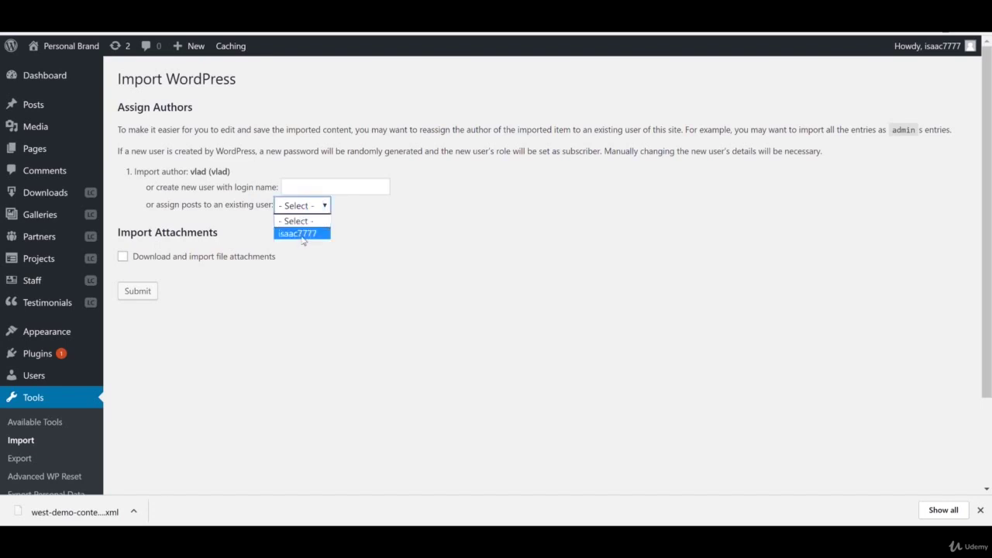
pyautogui.click(300, 234)
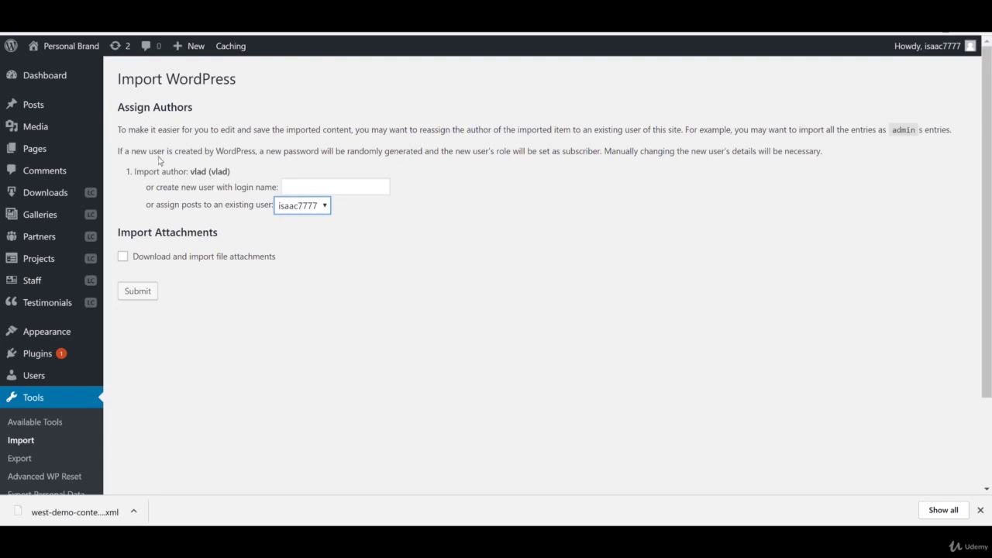
pyautogui.moveTo(190, 171)
pyautogui.mouseDown()
pyautogui.moveTo(228, 173)
pyautogui.moveTo(205, 175)
pyautogui.mouseUp()
pyautogui.click(380, 298)
pyautogui.click(123, 257)
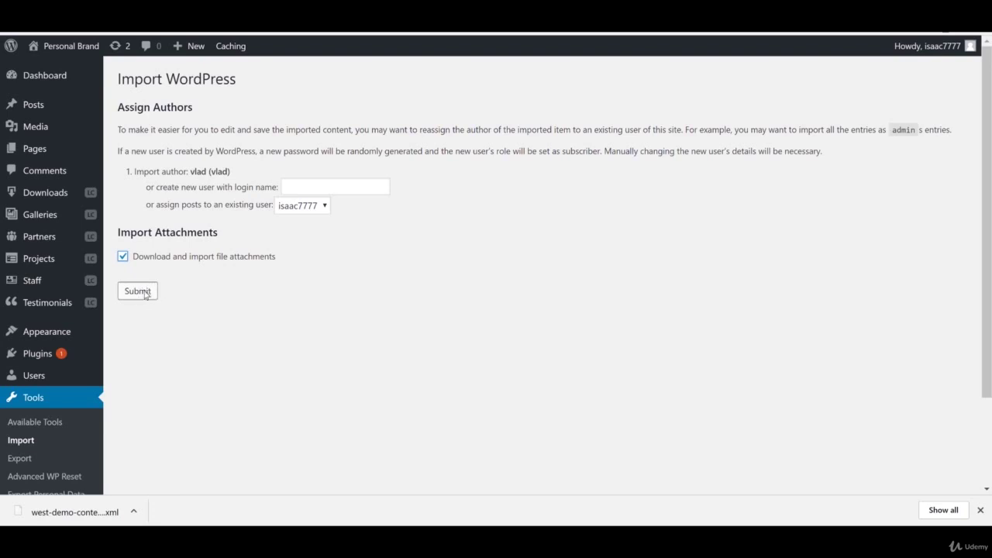
pyautogui.click(144, 293)
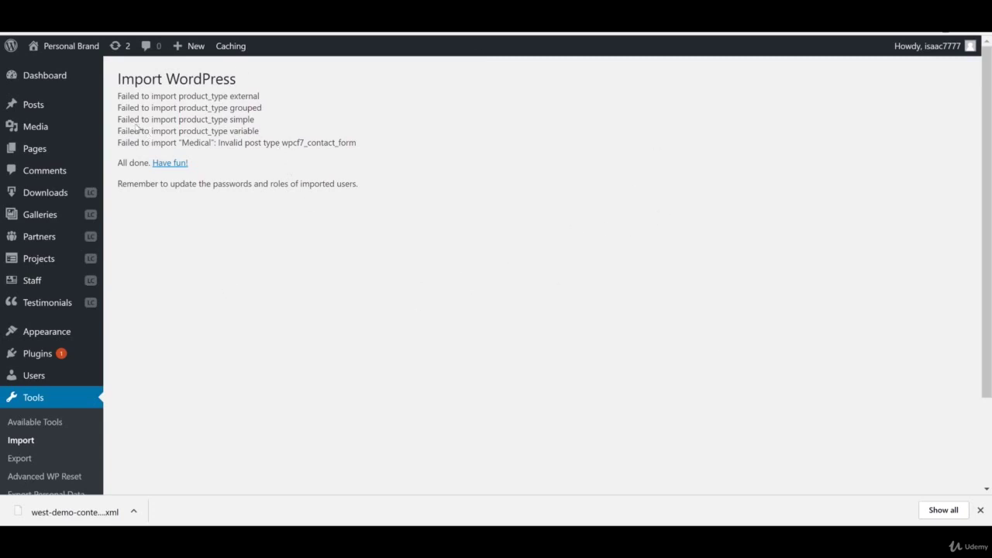
# Review the demo import results and return to the Dashboard, now counting 4 posts and 9 pages
pyautogui.moveTo(117, 98); pyautogui.dragTo(349, 145)
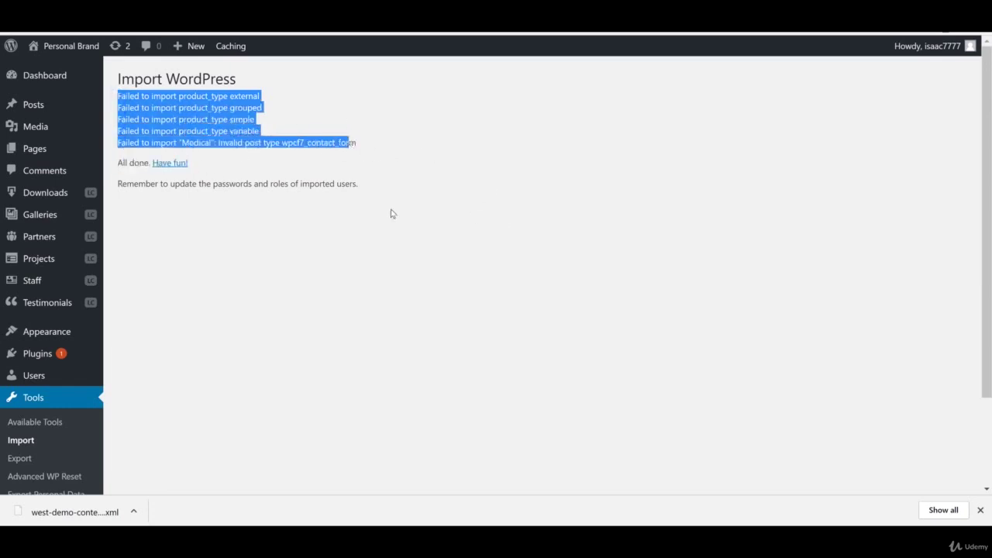
pyautogui.click(440, 300)
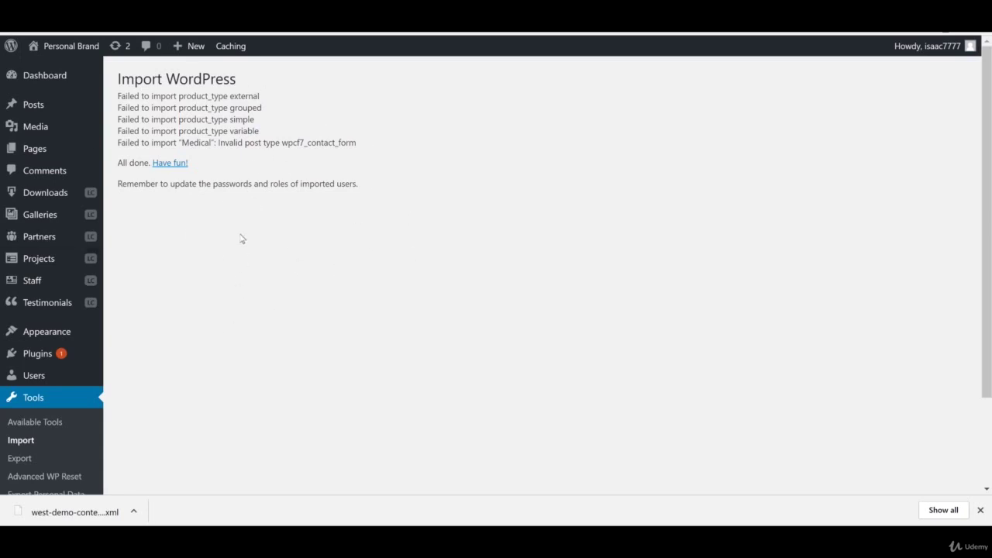
pyautogui.click(166, 165)
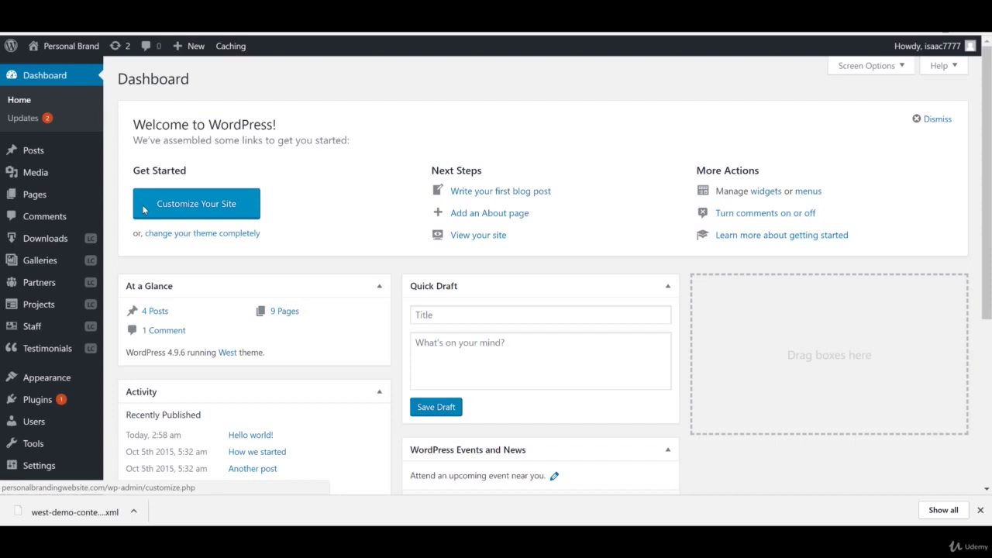
# Move the six demo pages Home 2 through Home 7 to the trash
pyautogui.moveTo(73, 206)
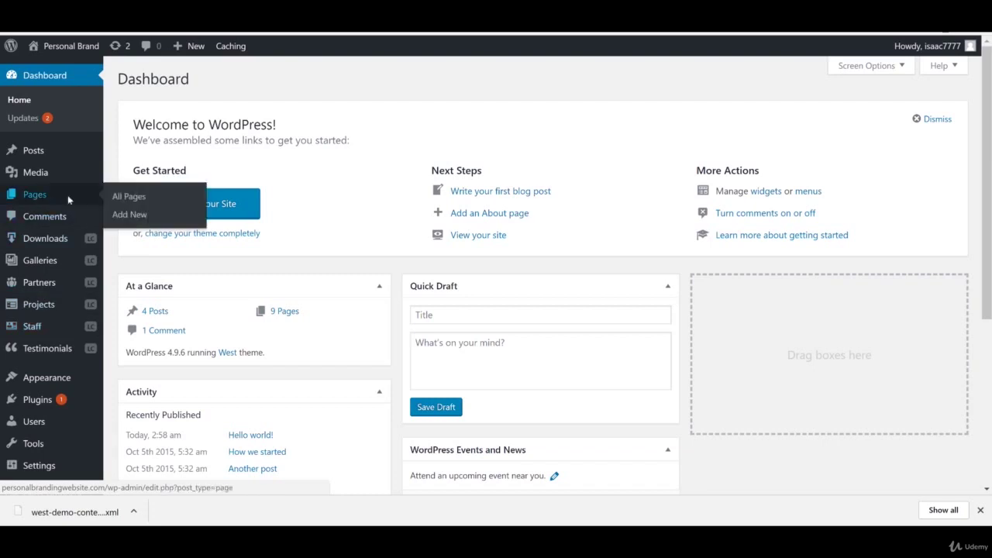
pyautogui.click(125, 199)
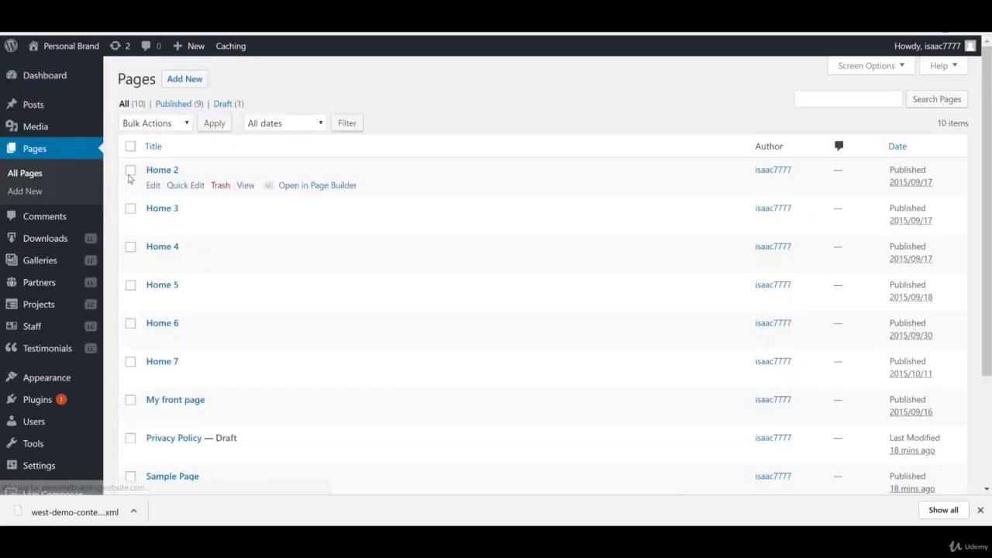
pyautogui.click(130, 171)
pyautogui.click(129, 210)
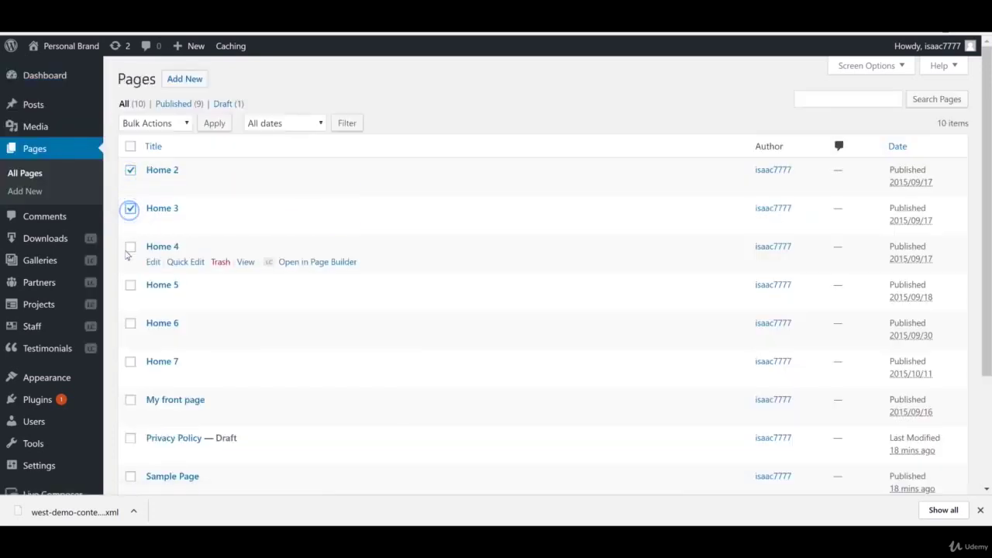
pyautogui.click(128, 249)
pyautogui.click(131, 286)
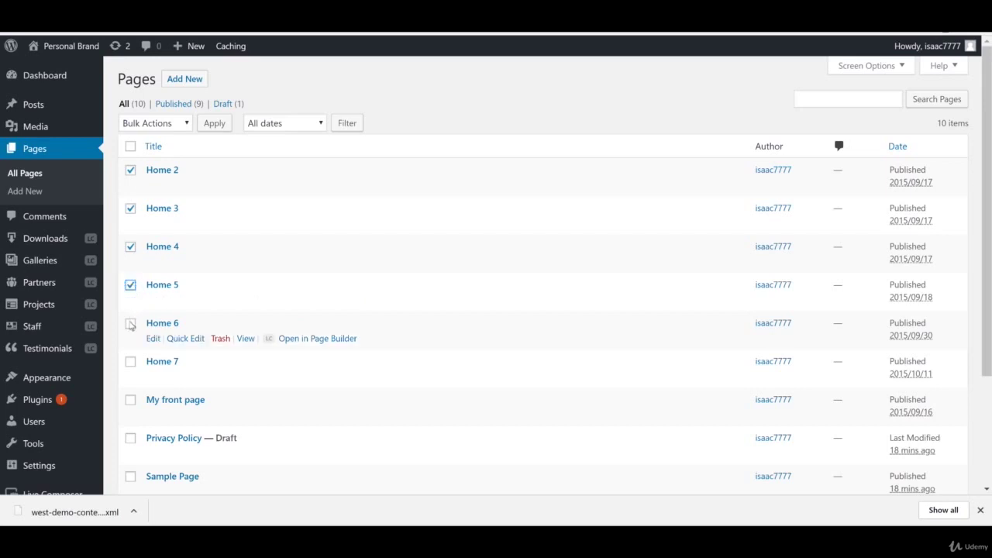
pyautogui.click(130, 323)
pyautogui.click(130, 362)
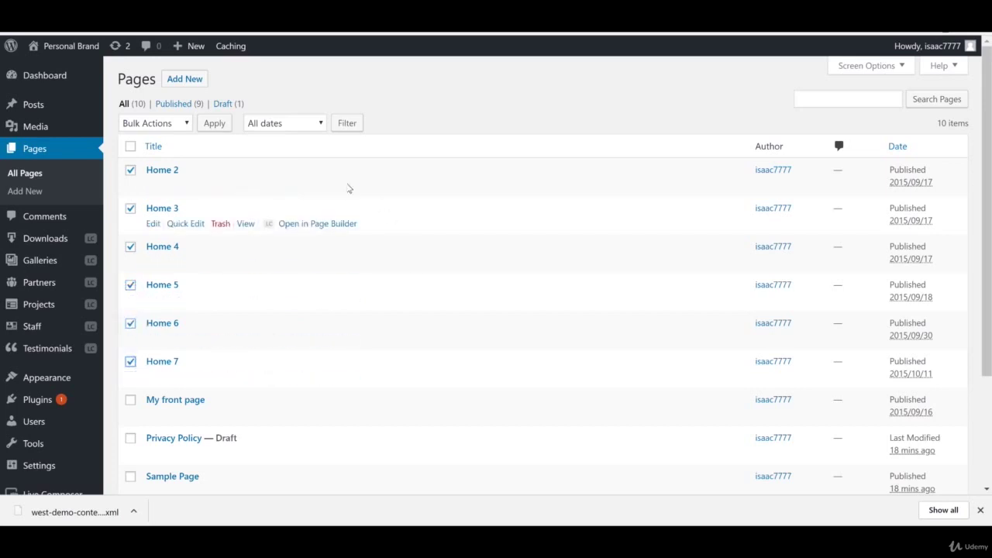
pyautogui.click(159, 123)
pyautogui.click(152, 164)
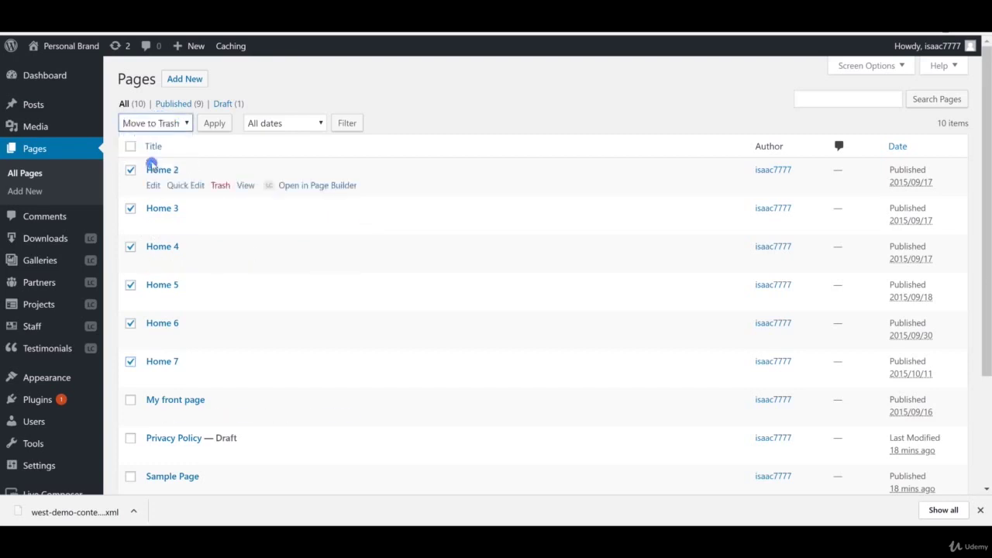
pyautogui.click(215, 124)
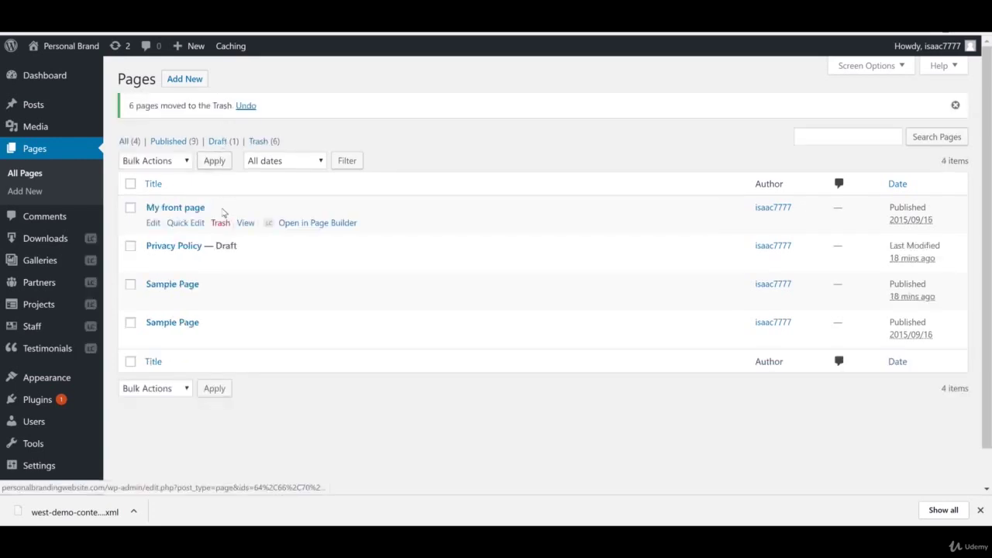
# Trash the Privacy Policy page and both Sample Pages
pyautogui.click(130, 247)
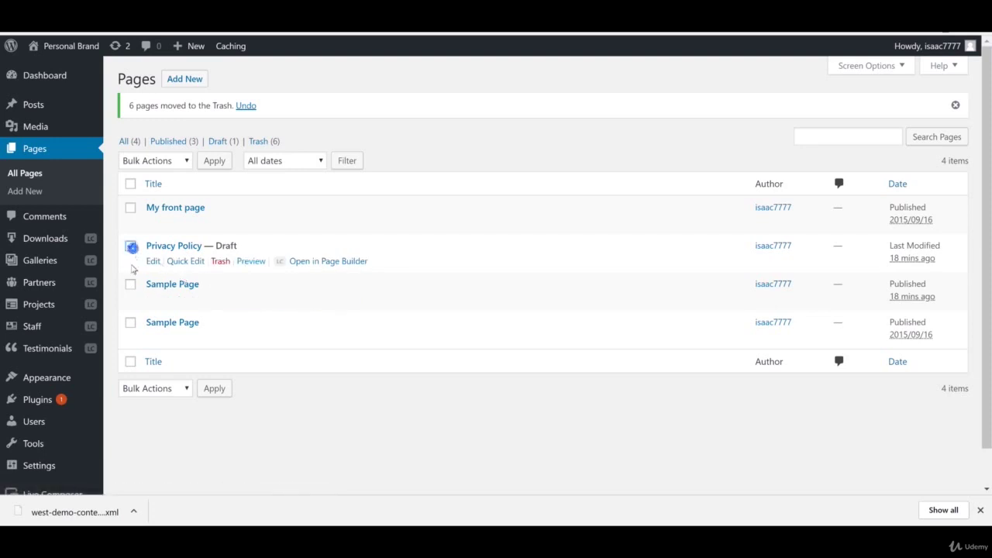
pyautogui.click(131, 284)
pyautogui.click(130, 323)
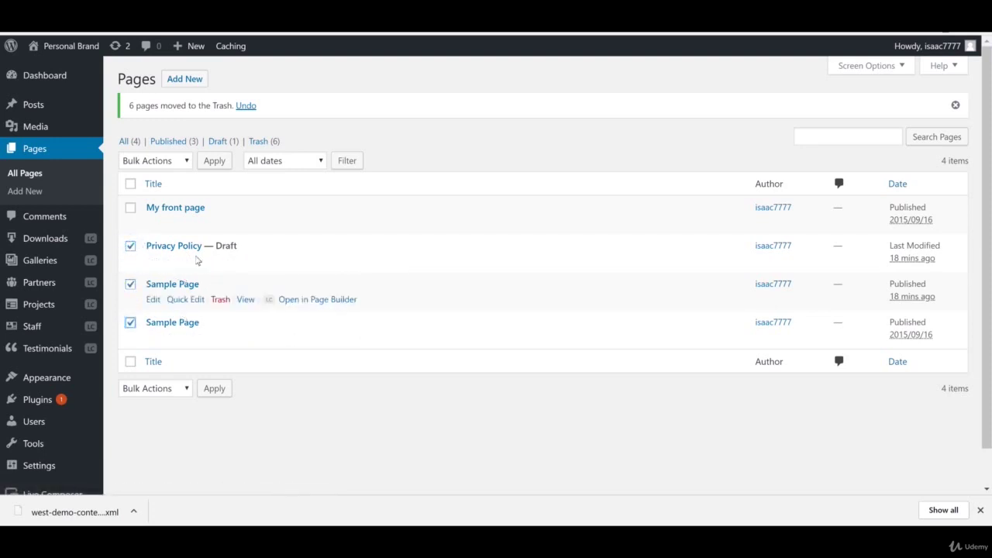
pyautogui.click(186, 160)
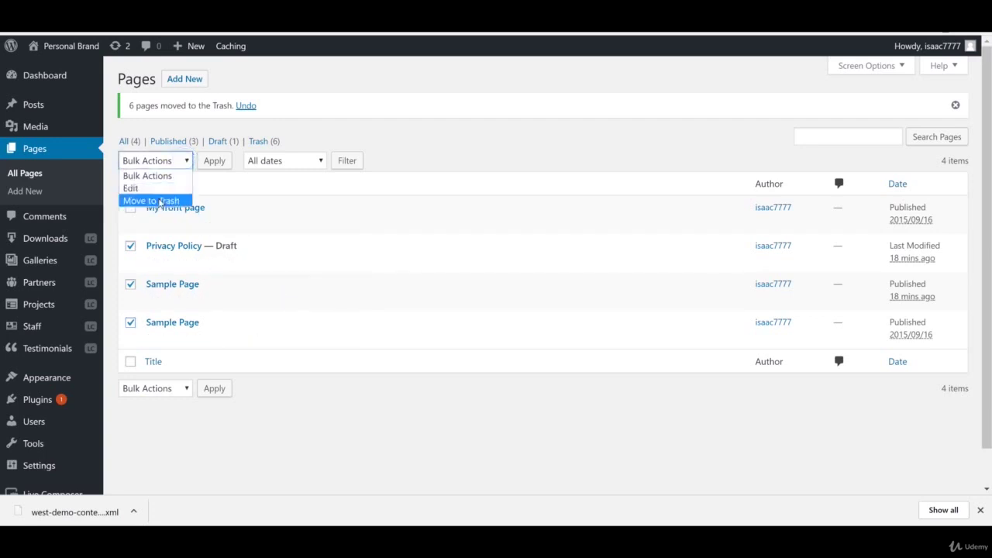
pyautogui.click(158, 200)
pyautogui.click(215, 162)
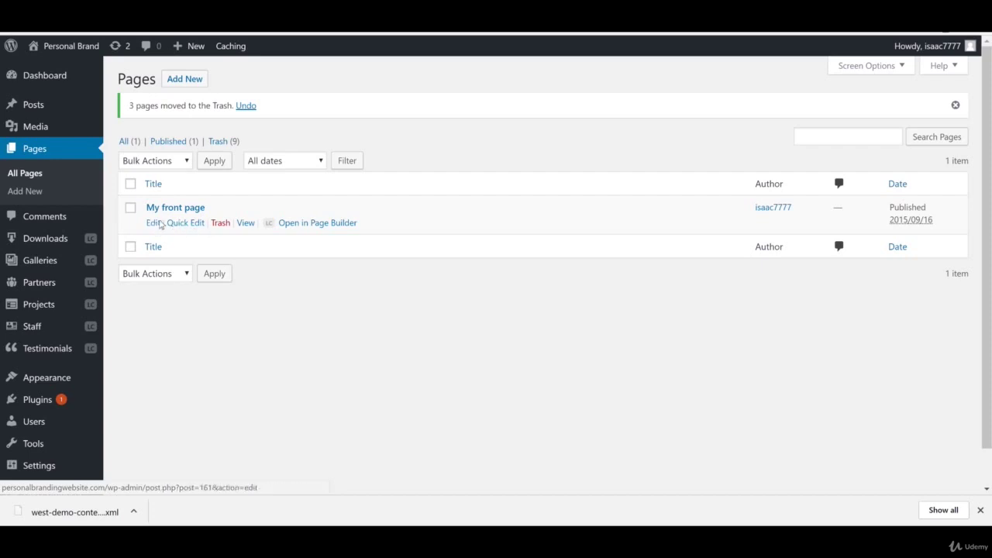
# Retitle My front page to 'Home', keep the Composer template, and update the page
pyautogui.click(153, 224)
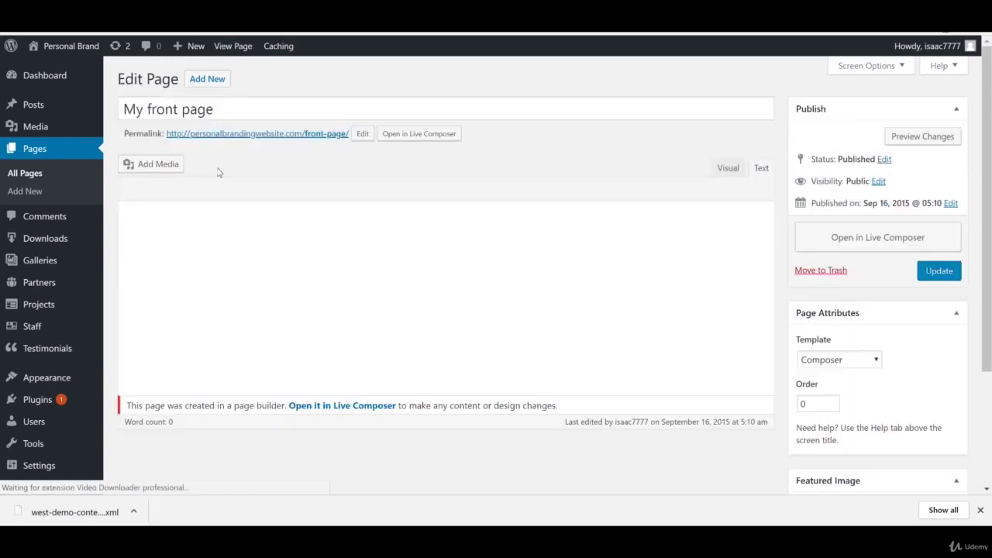
pyautogui.tripleClick(235, 111)
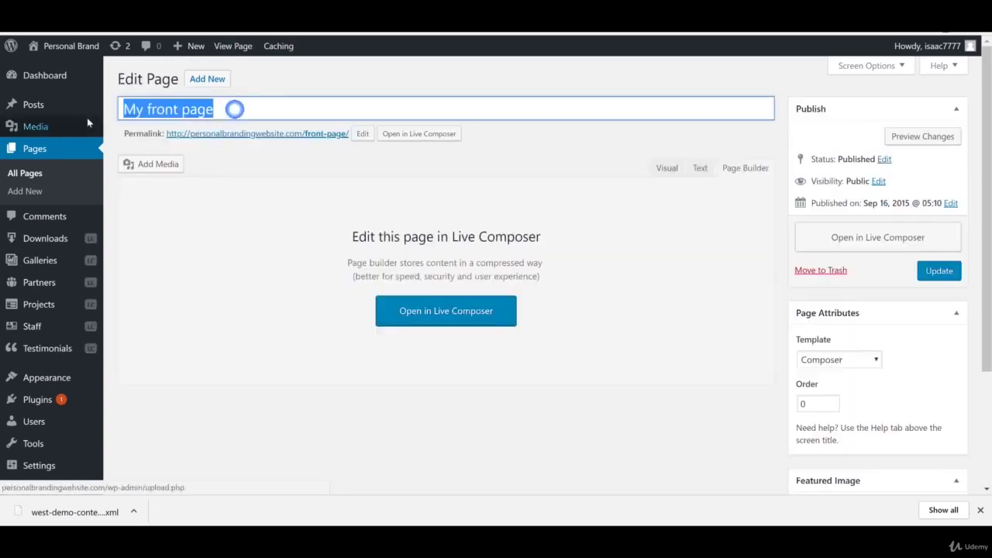
pyautogui.moveTo(87, 122)
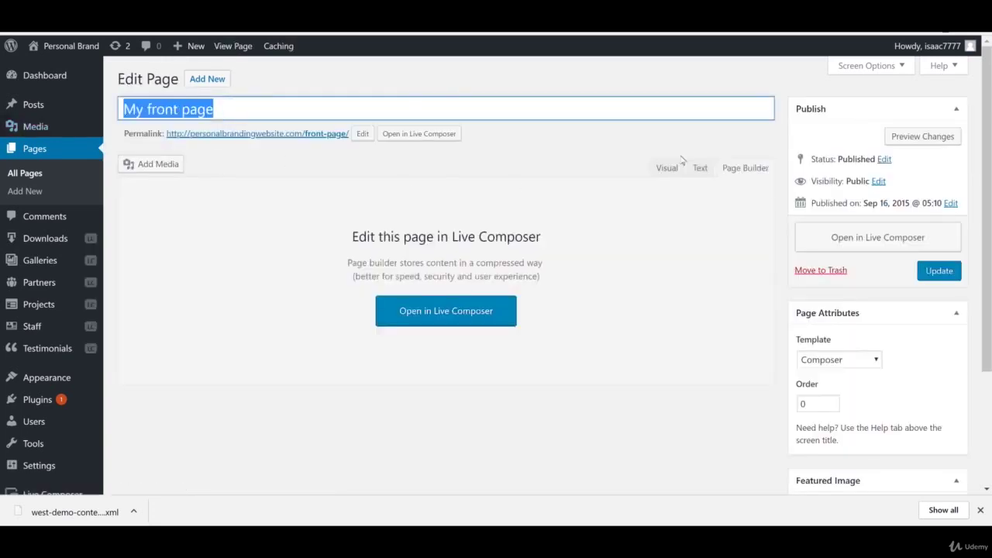
pyautogui.write('Home')
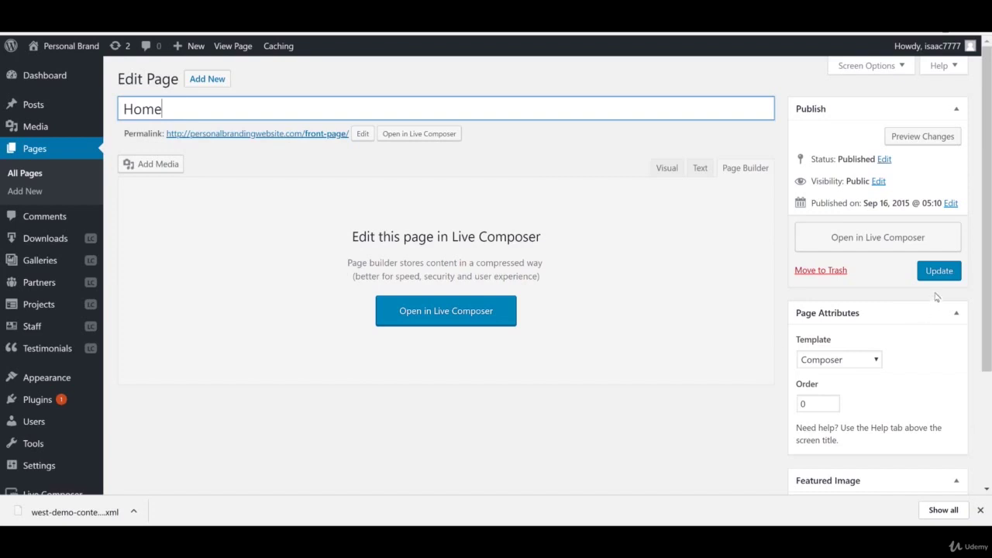
pyautogui.click(838, 358)
pyautogui.click(824, 387)
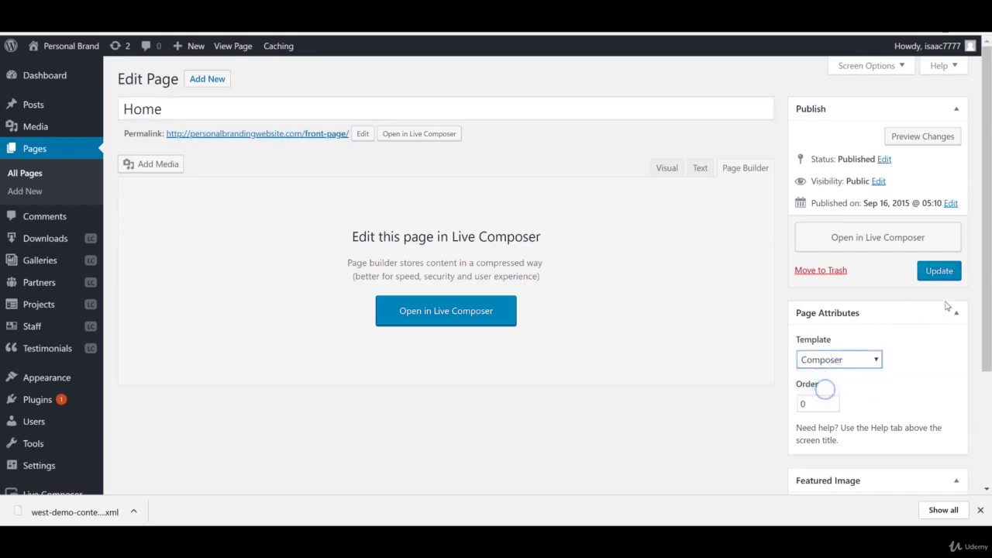
pyautogui.click(947, 274)
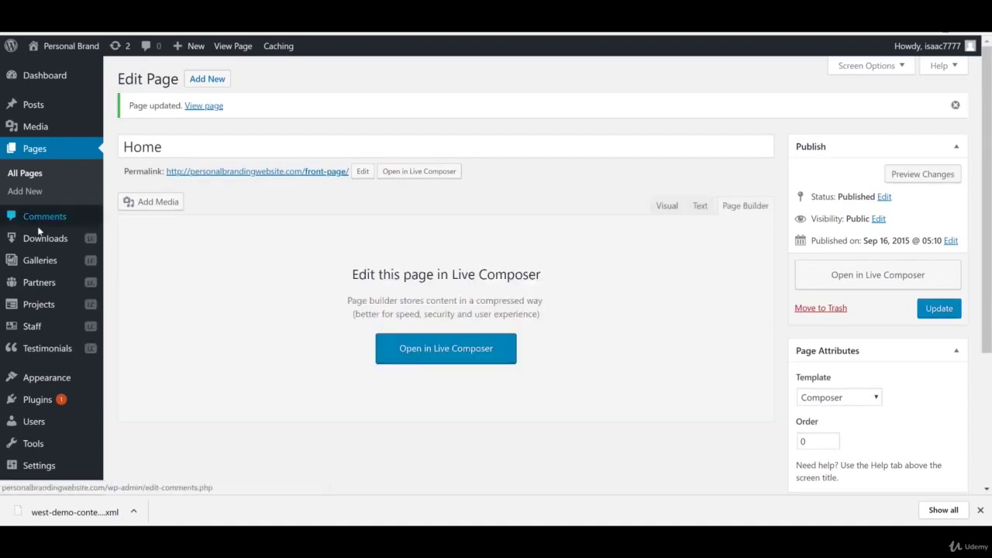
pyautogui.moveTo(52, 375)
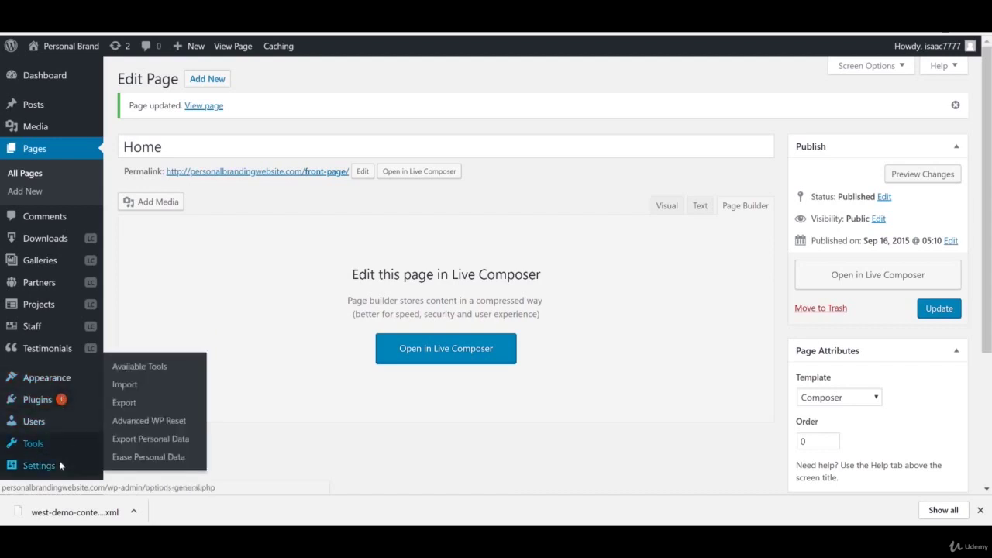
# In Reading settings, set the homepage to the static page 'Home' and save
pyautogui.scroll(-1, 59, 460)
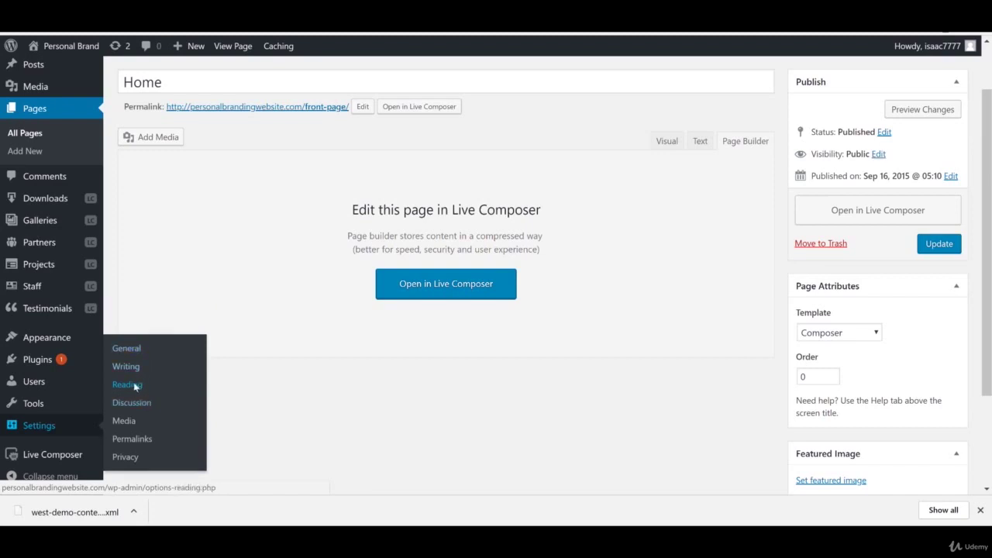
pyautogui.click(134, 382)
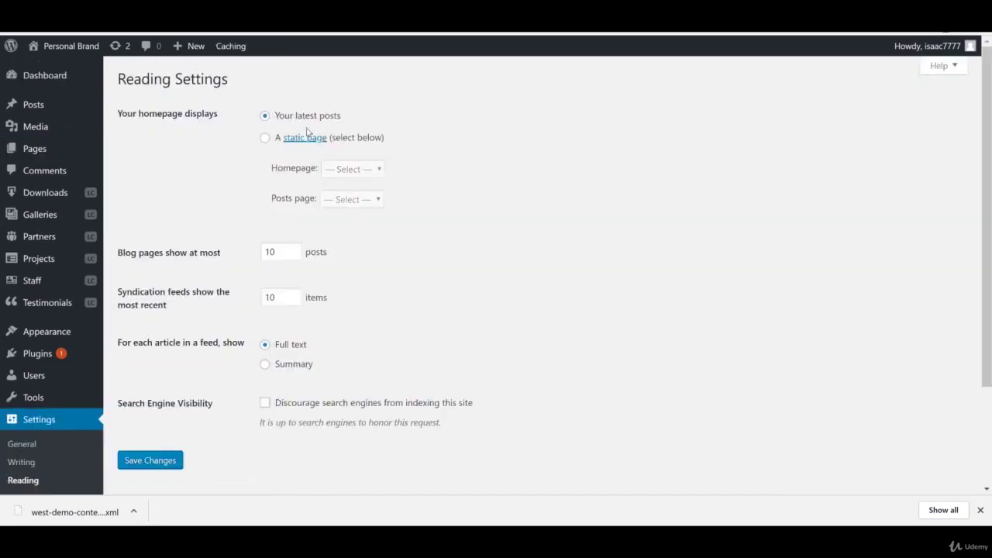
pyautogui.click(264, 139)
pyautogui.click(363, 174)
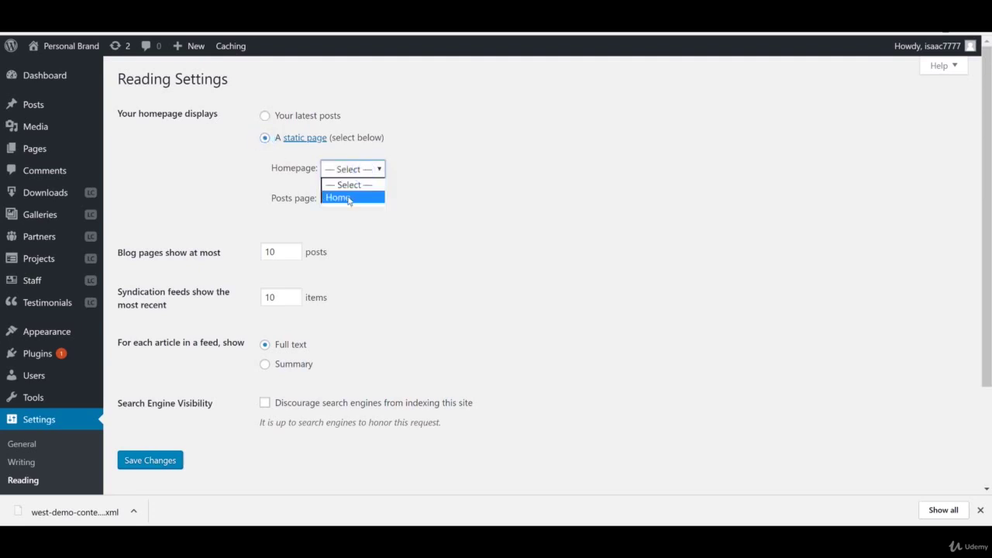
pyautogui.click(349, 199)
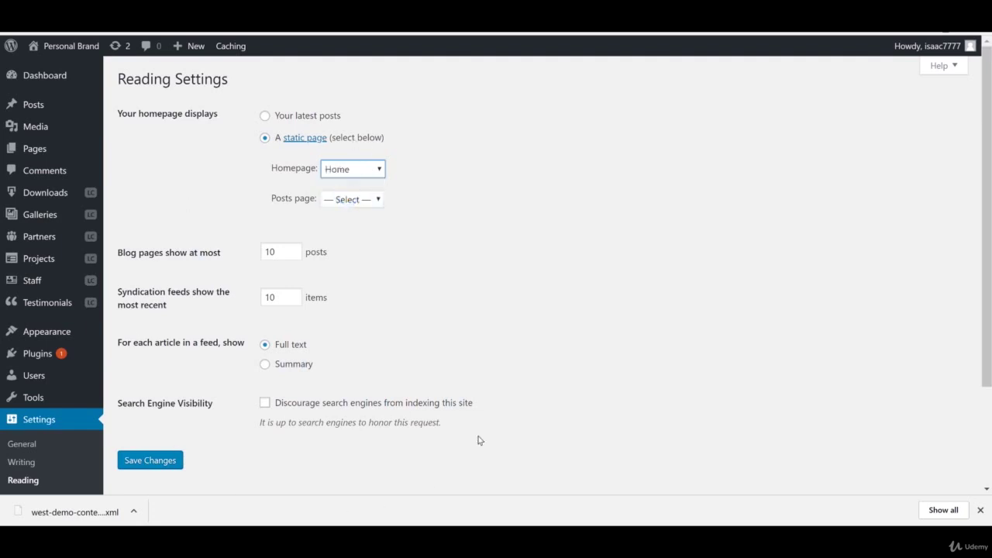
pyautogui.click(165, 462)
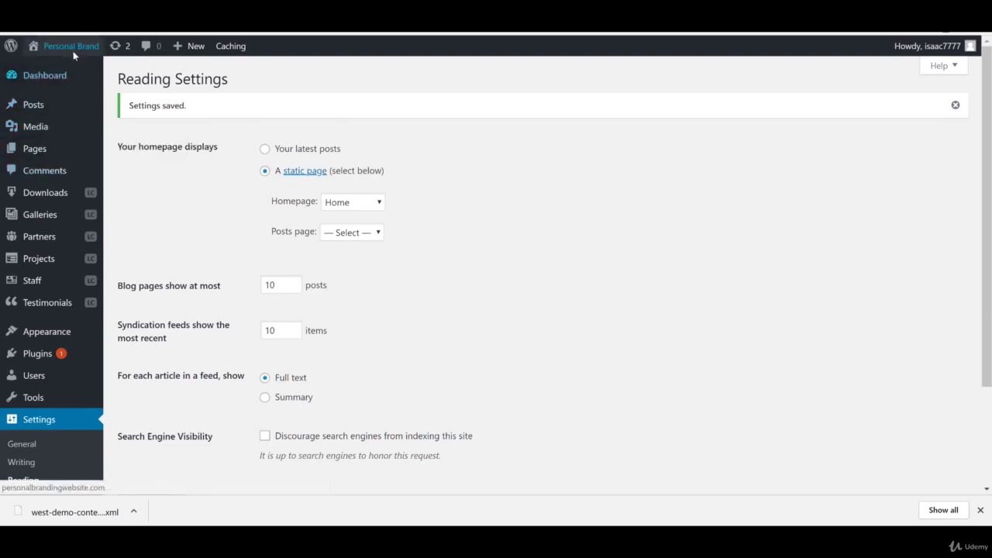
pyautogui.moveTo(72, 48)
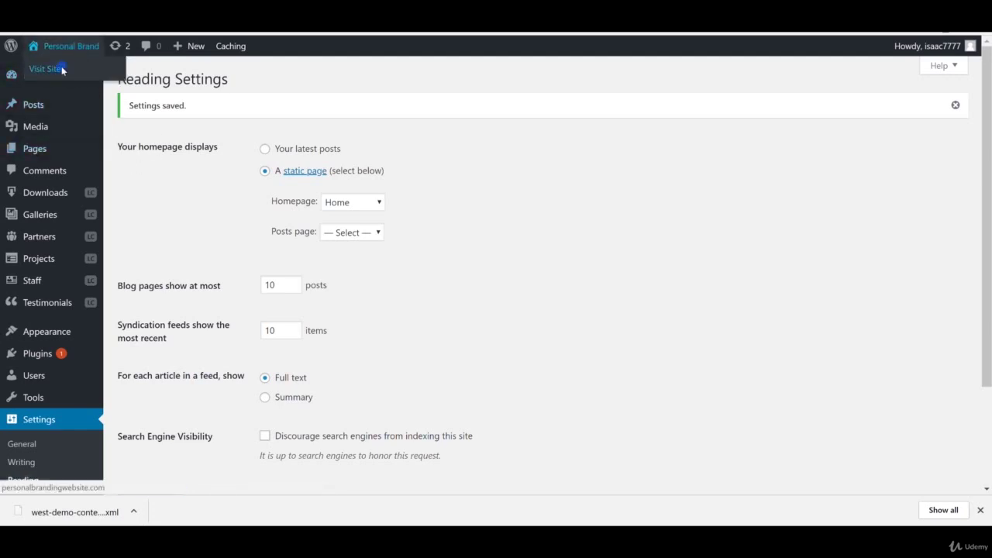
# Visit the live site and scroll through the West demo homepage with its 'TIME TO GO WEST' hero
pyautogui.click(62, 69)
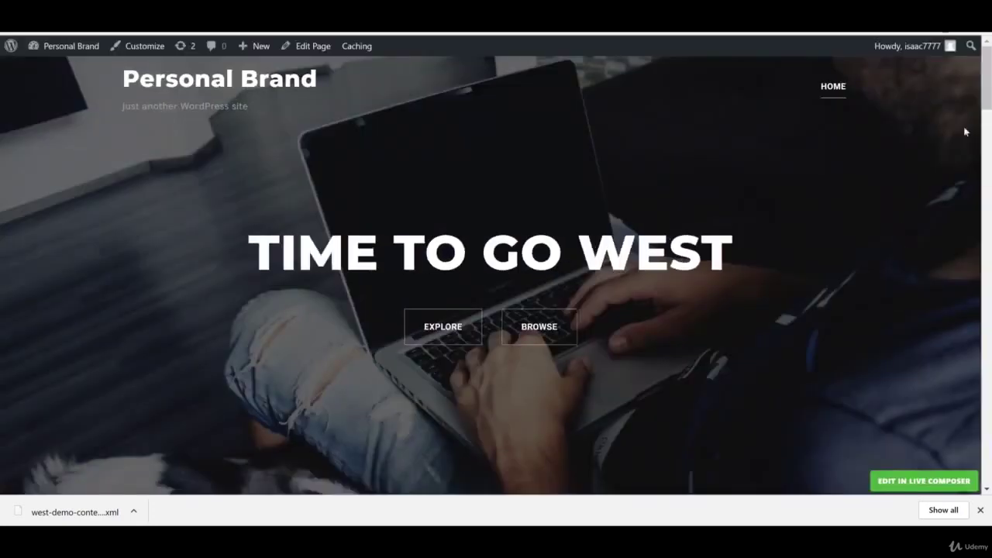
pyautogui.scroll(-5, 990, 65)
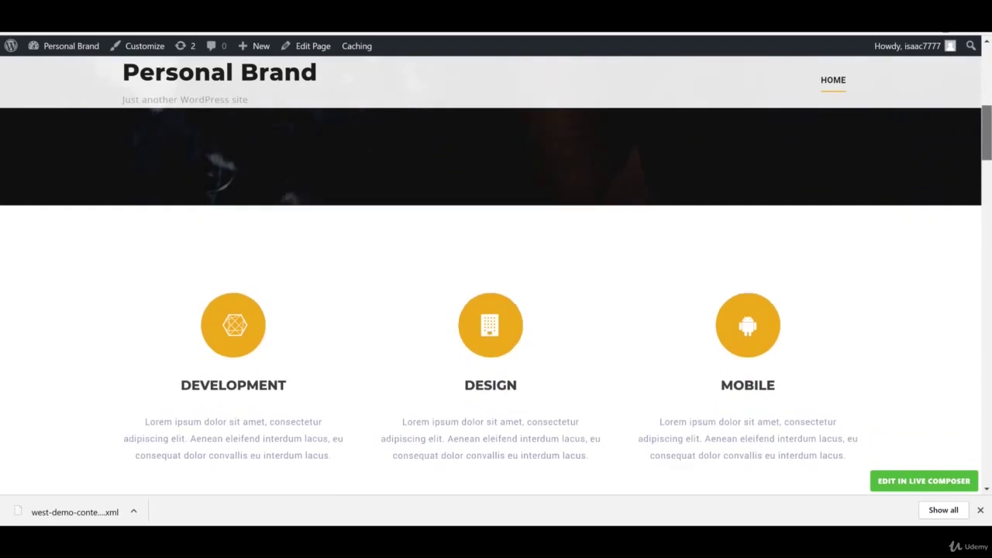
pyautogui.moveTo(987, 133)
pyautogui.mouseDown()
pyautogui.moveTo(987, 158)
pyautogui.moveTo(987, 139)
pyautogui.mouseUp()
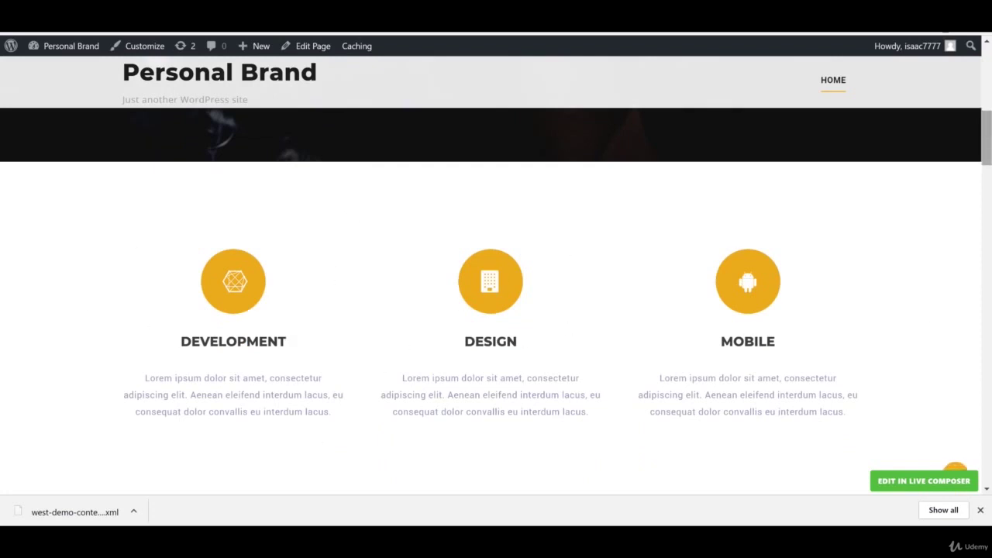
pyautogui.scroll(-5, 496, 310)
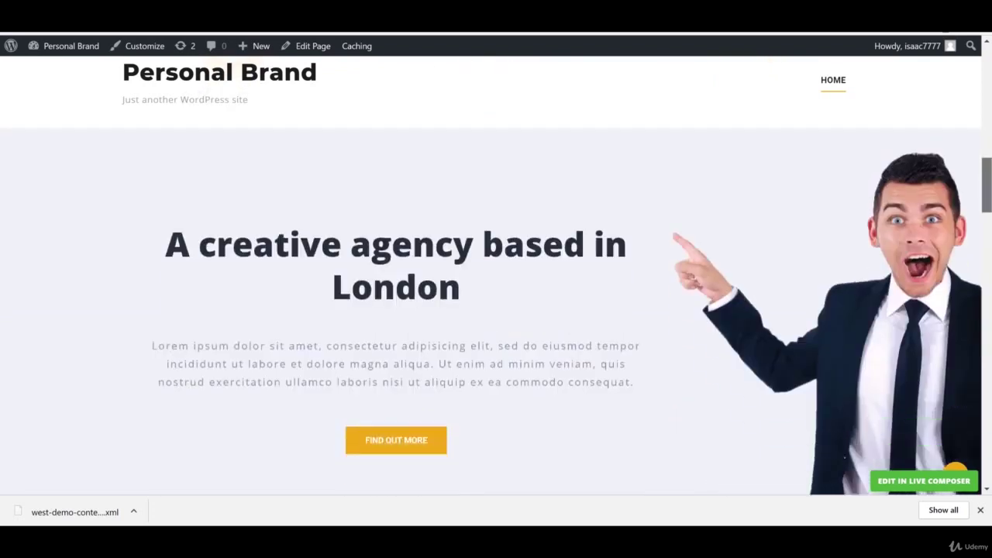
pyautogui.scroll(-2, 604, 276)
pyautogui.scroll(2, 605, 277)
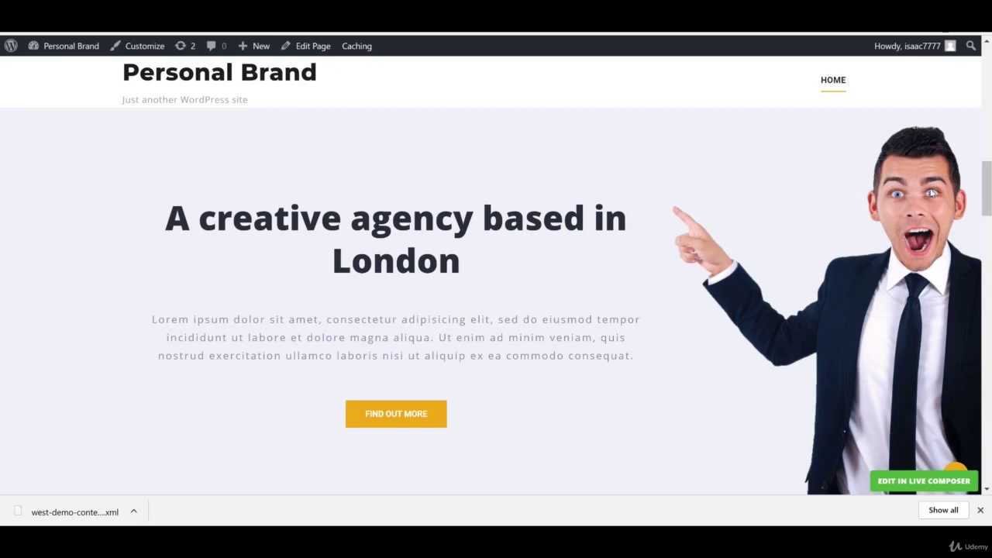
pyautogui.scroll(-7, 932, 194)
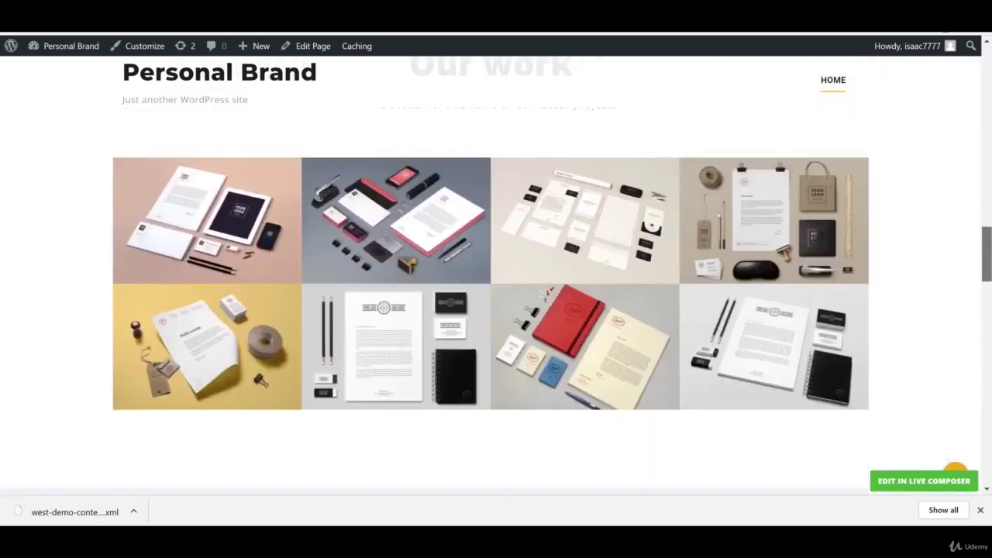
pyautogui.scroll(2, 496, 279)
pyautogui.scroll(-8, 496, 279)
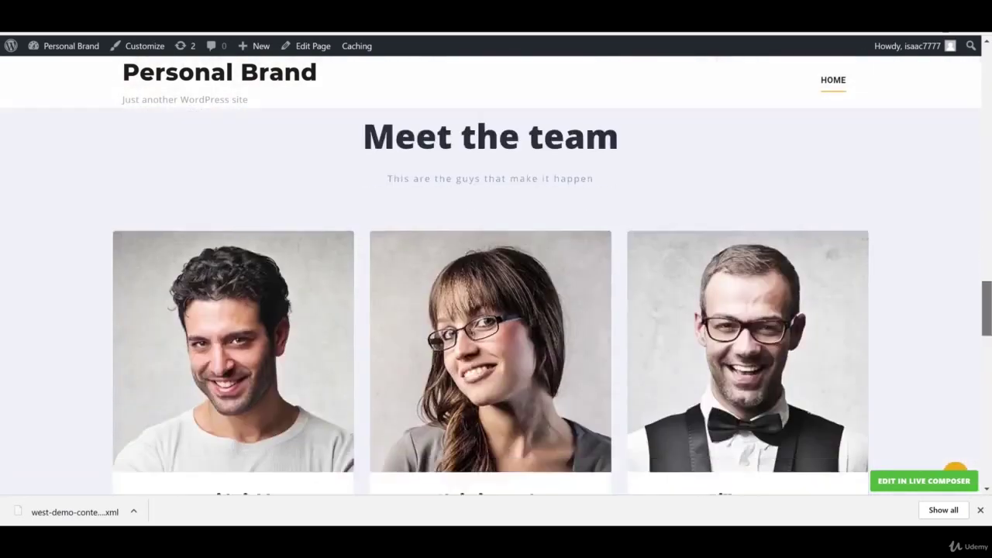
pyautogui.scroll(-5, 496, 279)
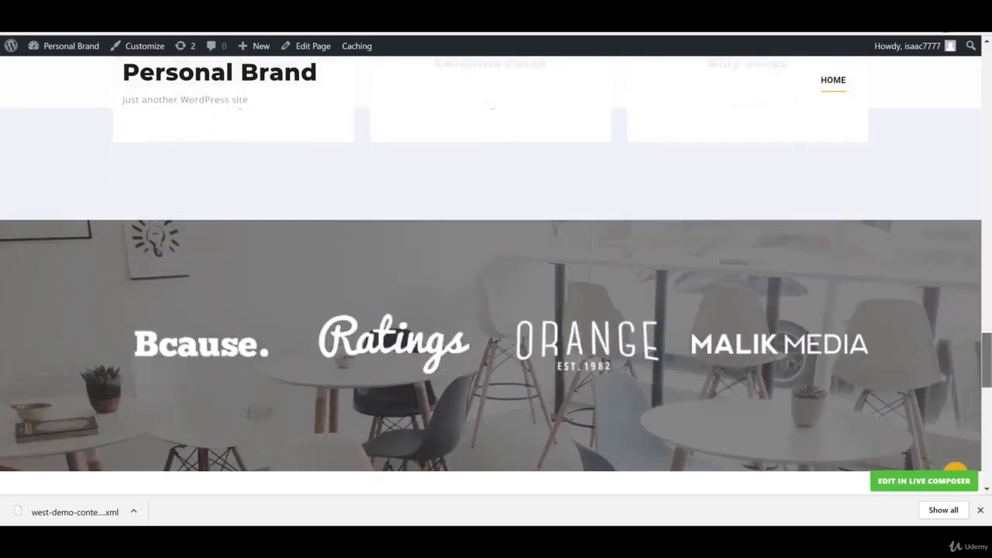
pyautogui.scroll(-2, 960, 292)
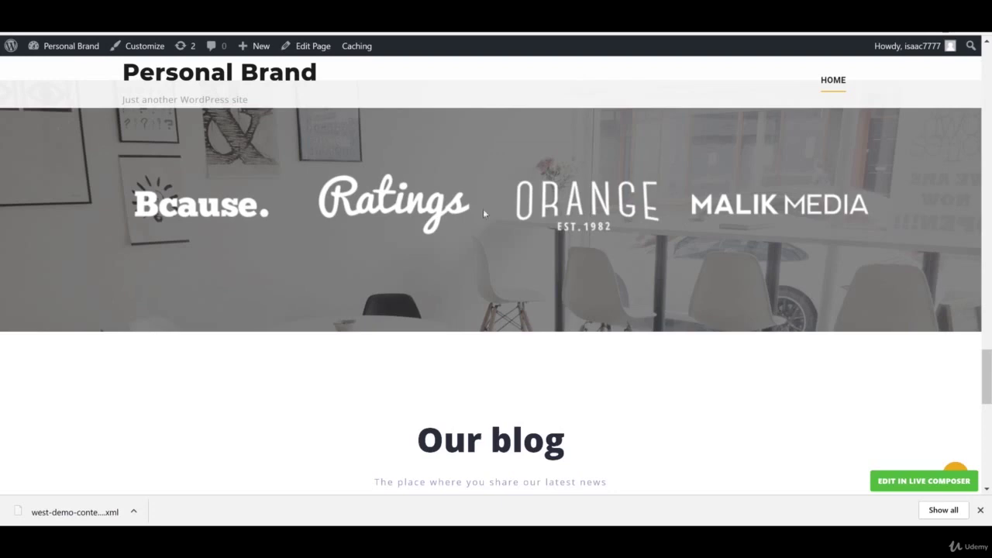
pyautogui.scroll(-5, 548, 235)
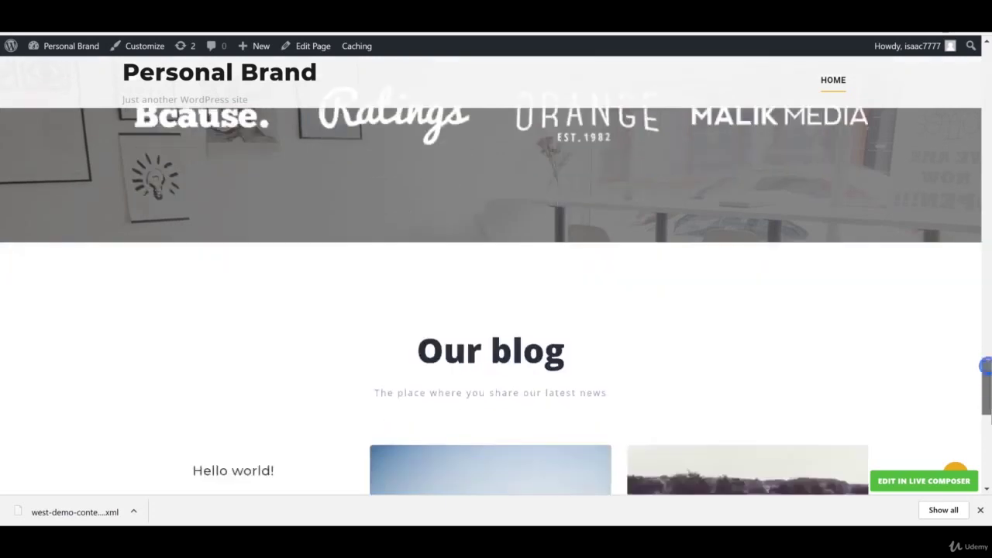
pyautogui.scroll(-4, 496, 271)
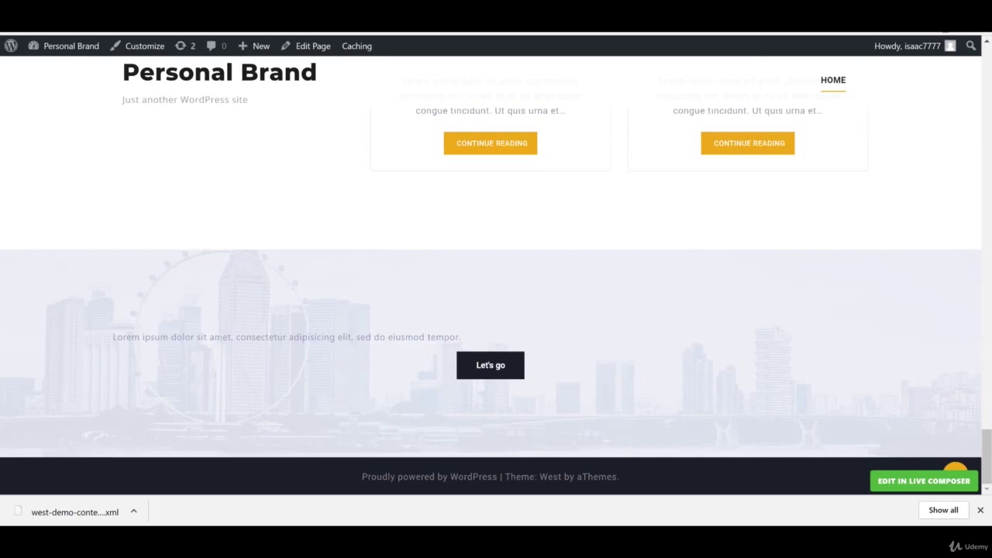
pyautogui.moveTo(986, 457); pyautogui.dragTo(986, 177)
pyautogui.scroll(5, 496, 311)
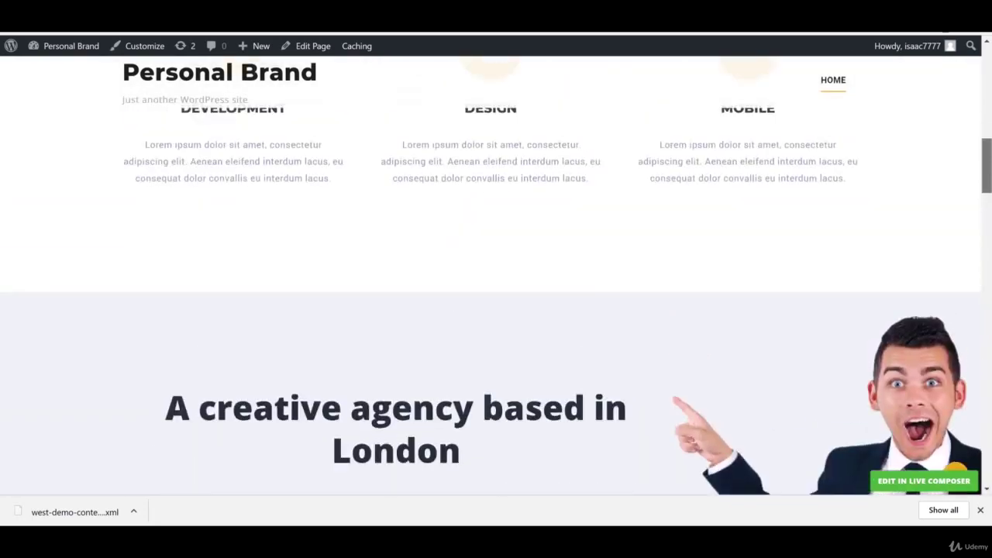
pyautogui.scroll(3, 496, 310)
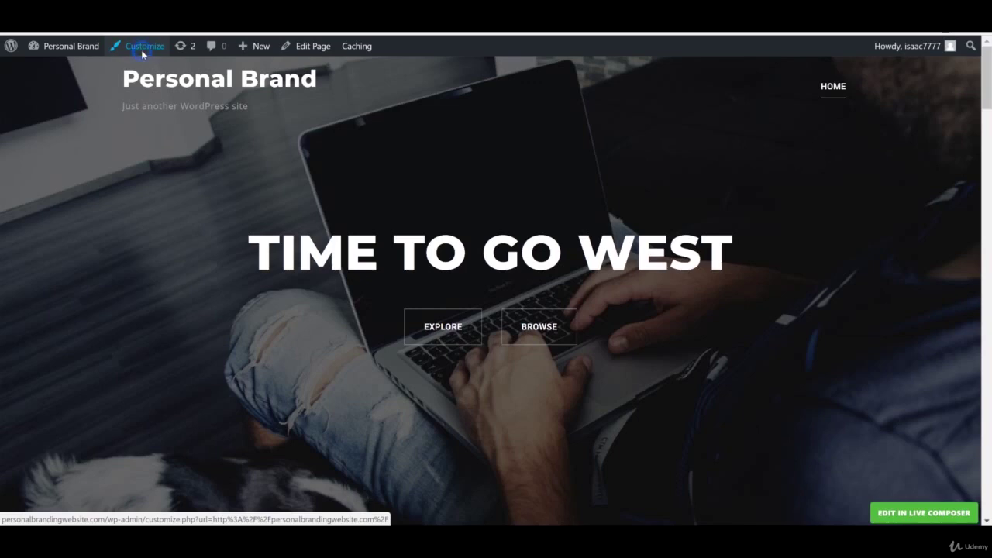
# Open the Customizer's Header area > Site branding panel showing Site Title 'Personal Brand'
pyautogui.click(141, 50)
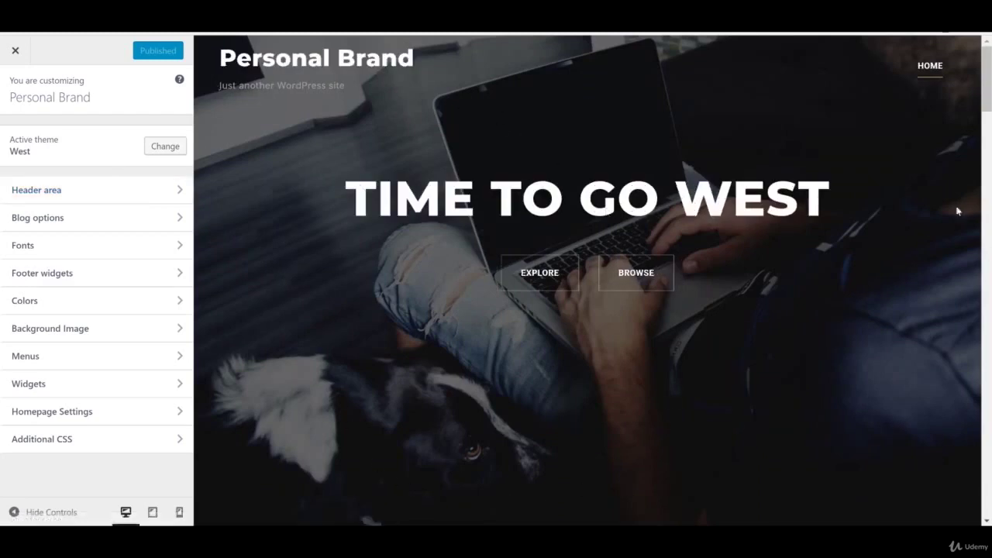
pyautogui.click(66, 194)
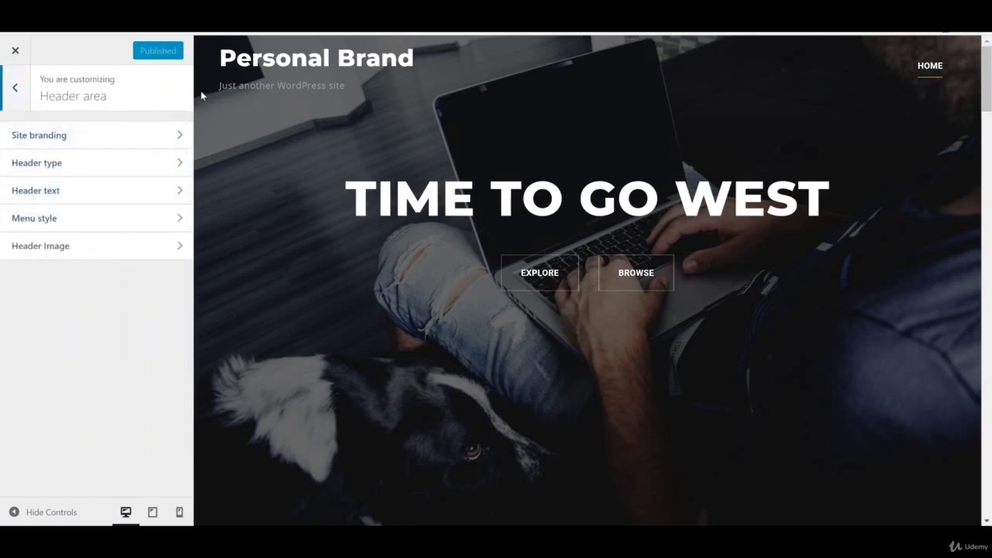
pyautogui.click(144, 136)
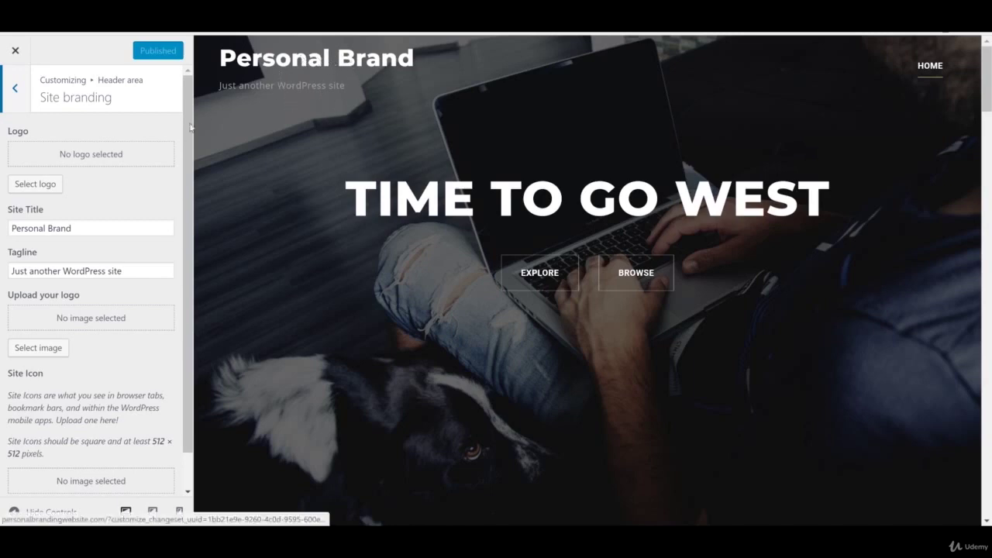
# Set the site title to the owner's name and the tagline to 'Content Creator | Entrepreneur | Speaker'
pyautogui.moveTo(96, 228); pyautogui.dragTo(2, 231)
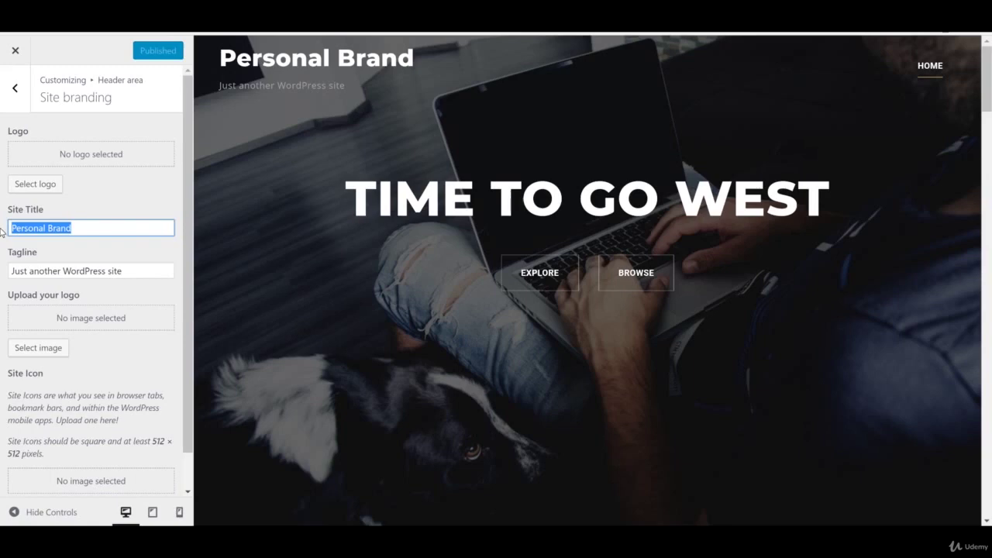
pyautogui.write('JOHN SMITH')
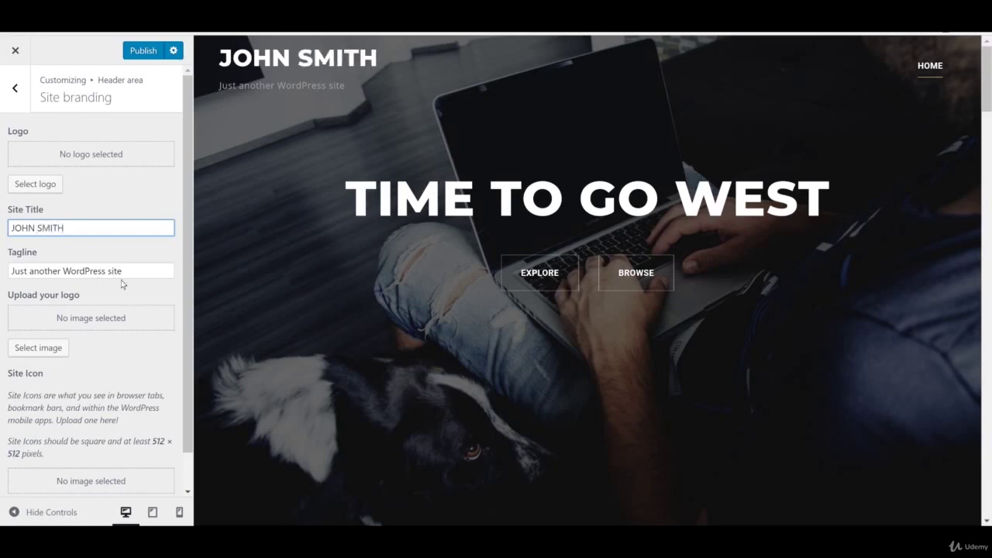
pyautogui.moveTo(148, 269); pyautogui.dragTo(10, 277)
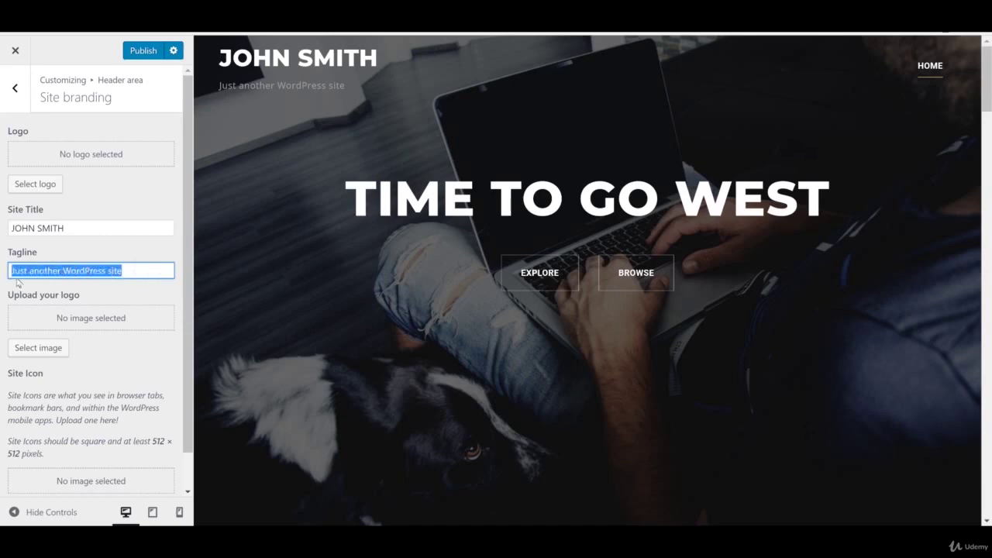
pyautogui.write('Content Creator | Entrepreneur | Speaker')
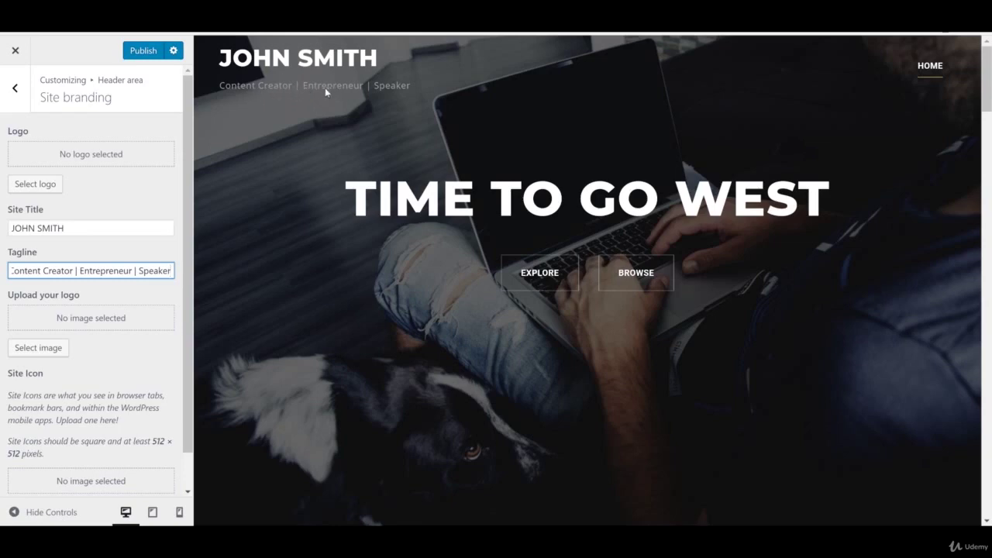
pyautogui.scroll(-1, 160, 204)
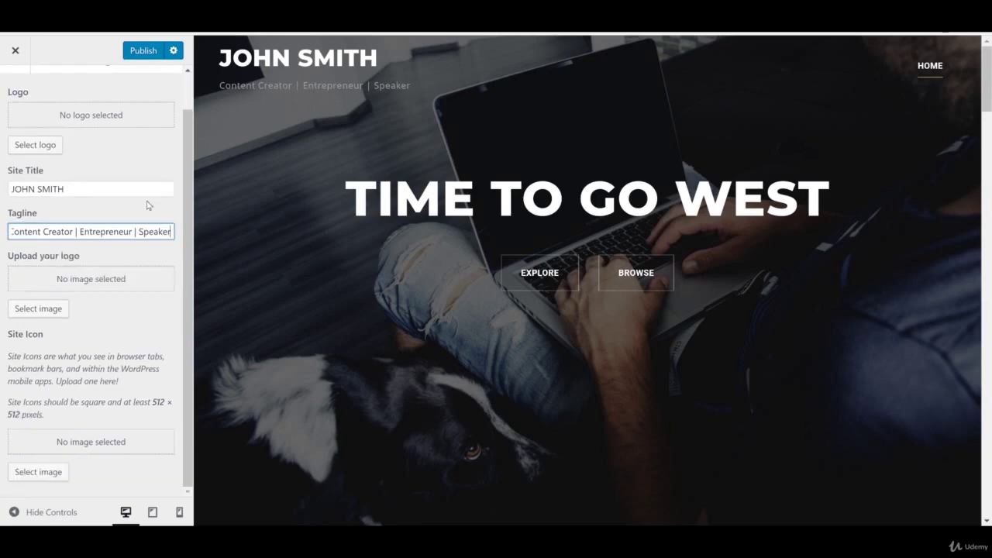
pyautogui.scroll(1, 160, 203)
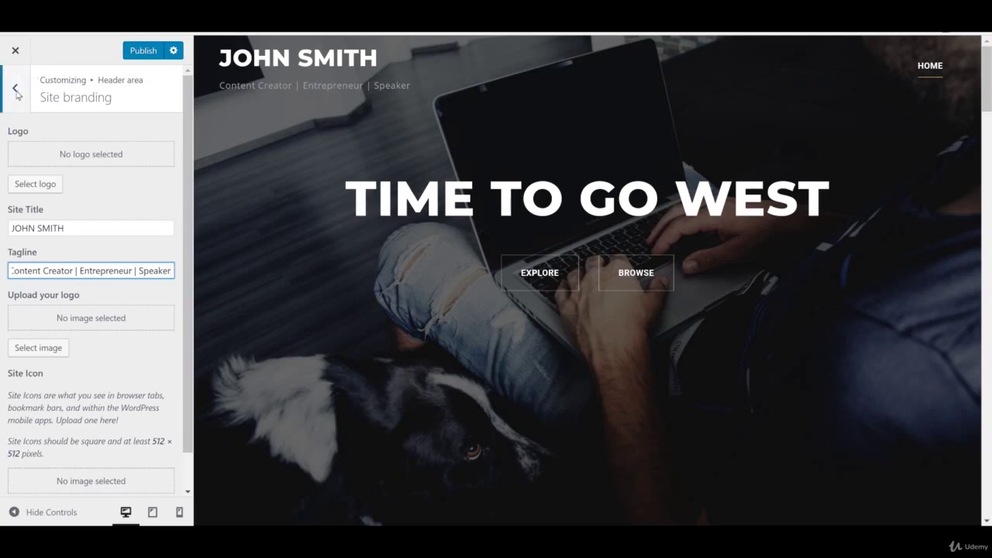
pyautogui.click(15, 91)
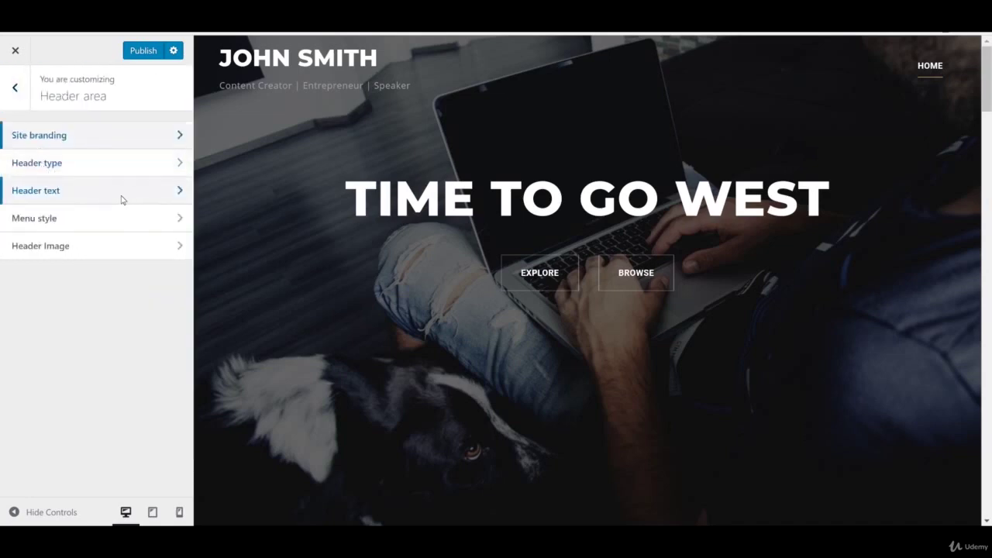
# In Header text, replace the hero headline 'TIME TO GO WEST' with 'MAke an impact'
pyautogui.click(169, 190)
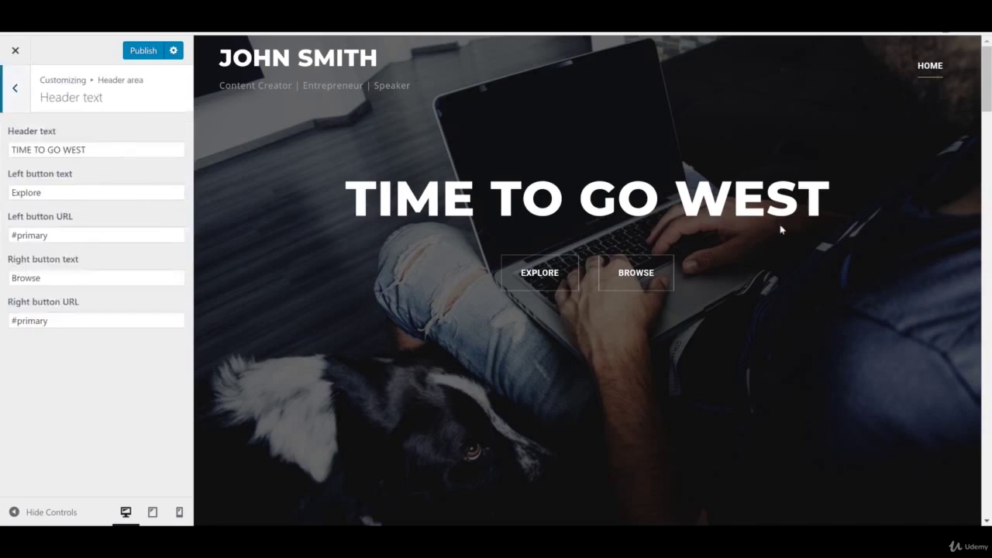
pyautogui.press('Tab')
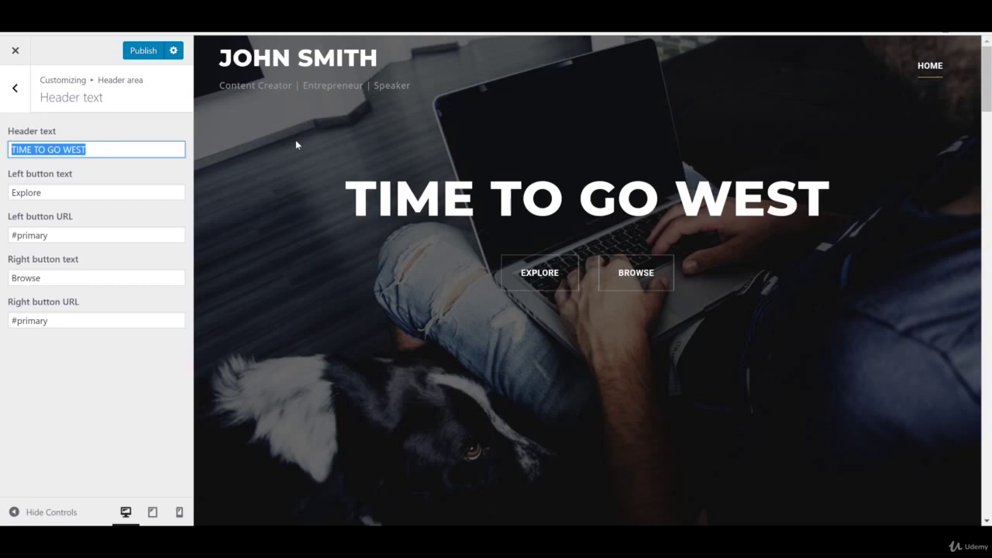
pyautogui.write('M')
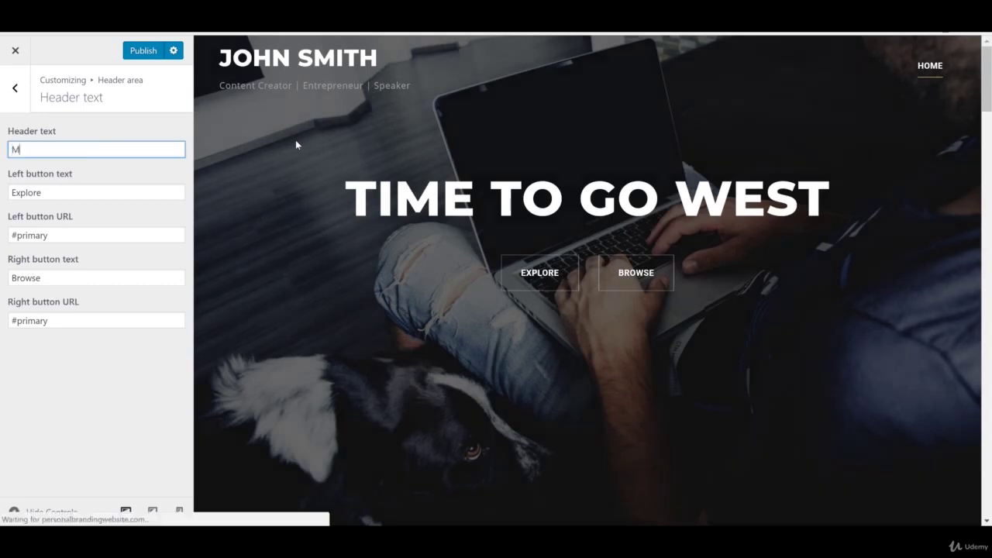
pyautogui.write('Ake a')
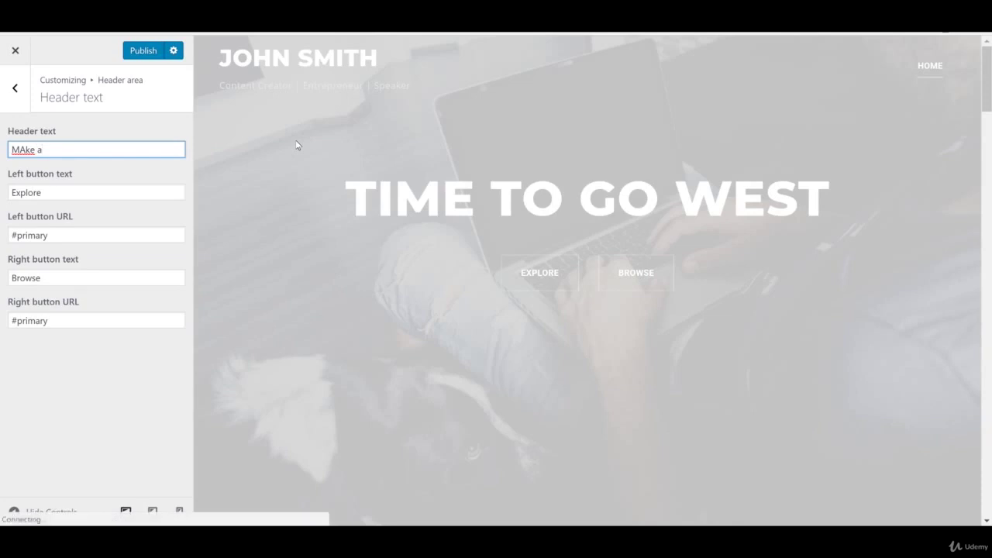
pyautogui.write('n impact')
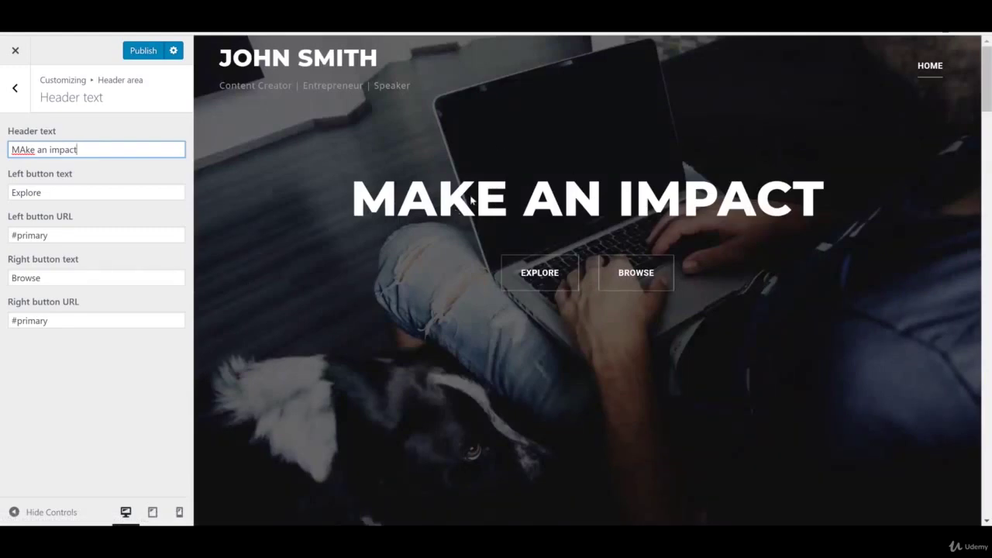
pyautogui.press('Tab')
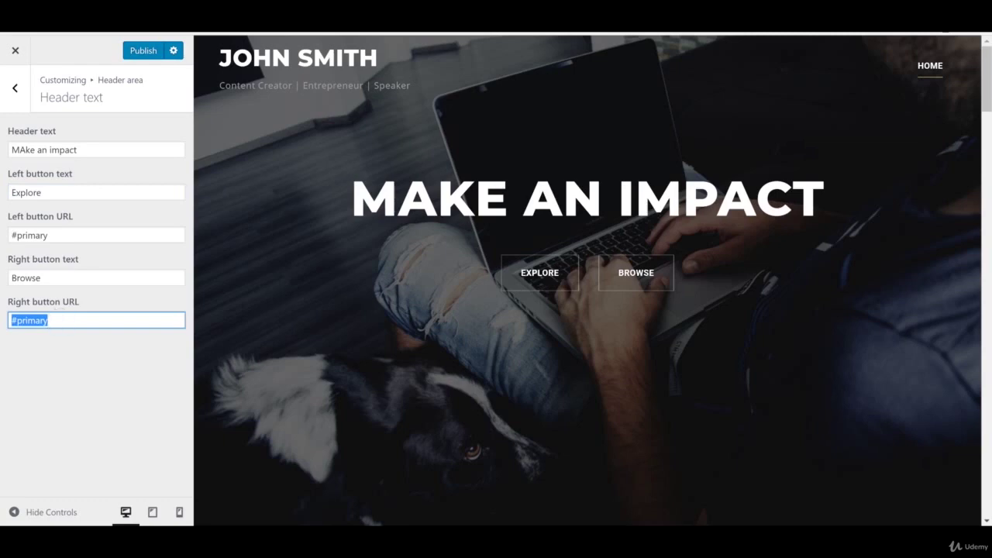
# Clear the right button's URL and 'Browse' label to remove that button
pyautogui.press('BackSpace')
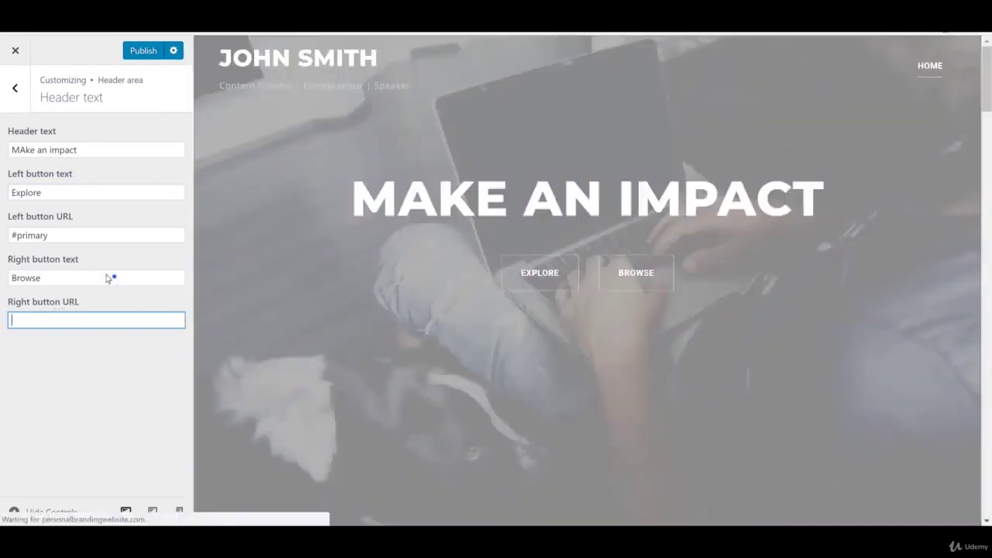
pyautogui.doubleClick(113, 277)
pyautogui.press('BackSpace')
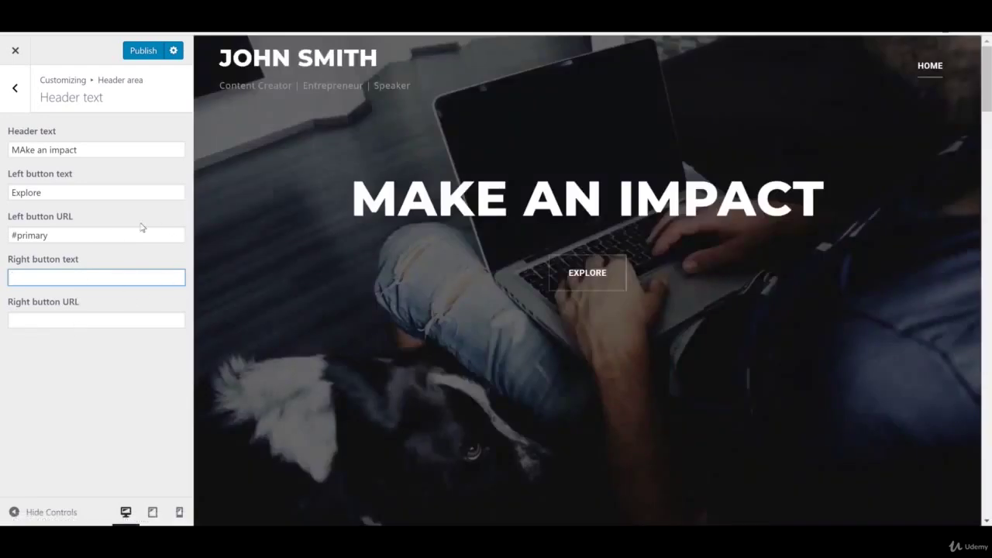
# Rename the left button from 'Explore' to 'About' and set its URL to '#'
pyautogui.doubleClick(57, 196)
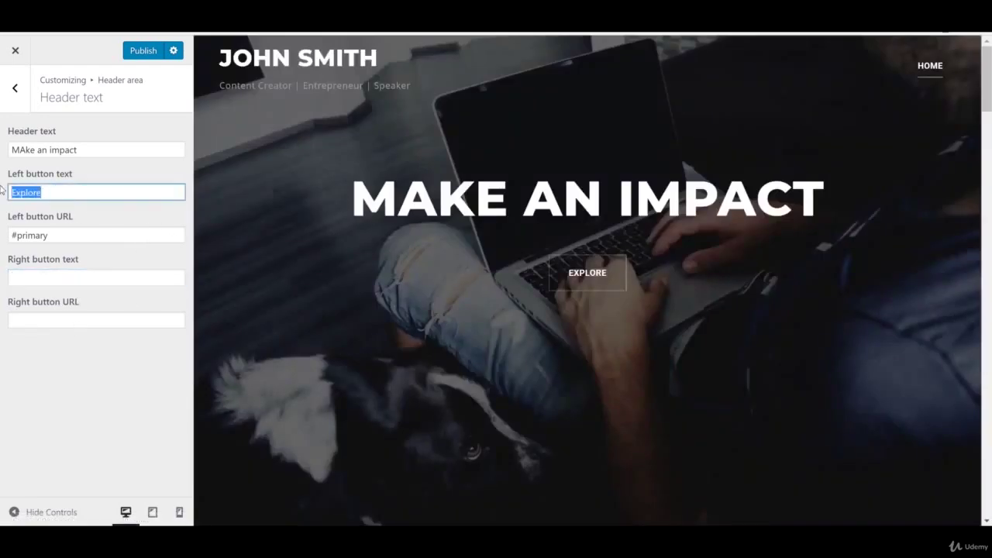
pyautogui.write('About')
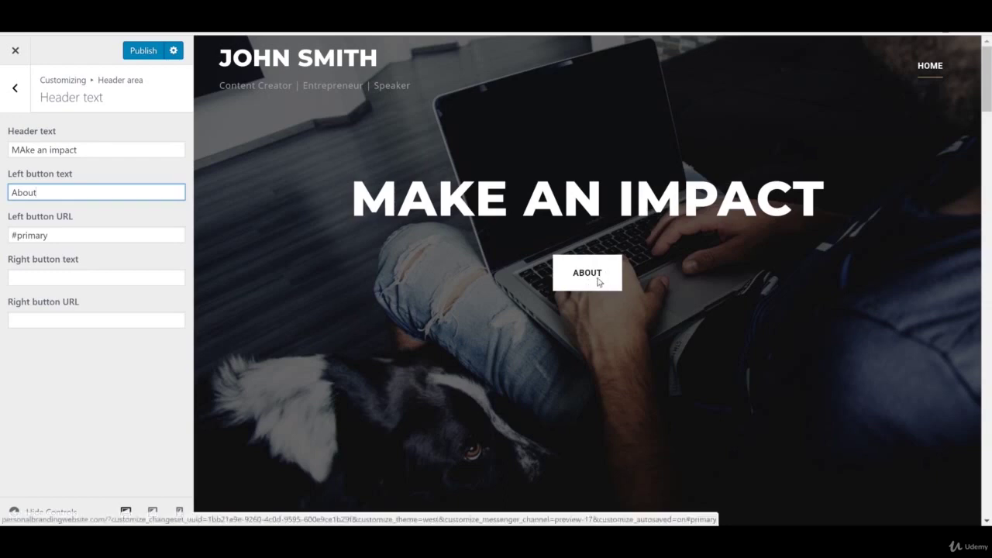
pyautogui.click(90, 236)
pyautogui.moveTo(91, 236); pyautogui.dragTo(11, 236)
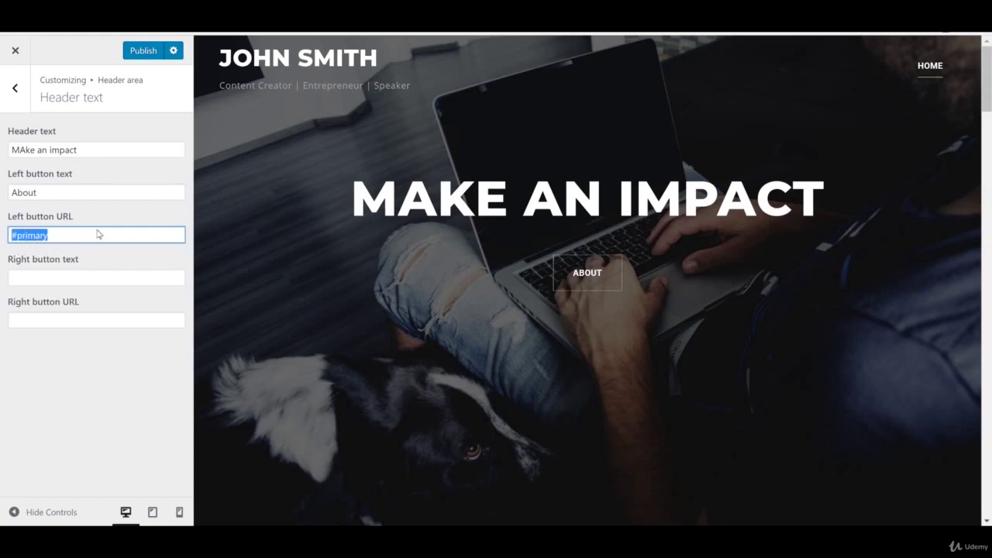
pyautogui.write('kjrfhrkfhr')
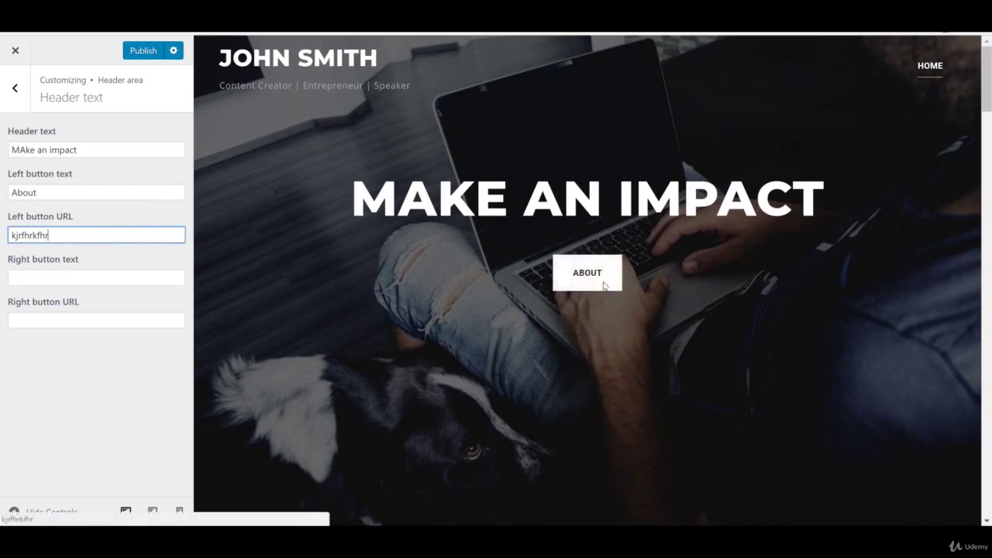
pyautogui.doubleClick(64, 234)
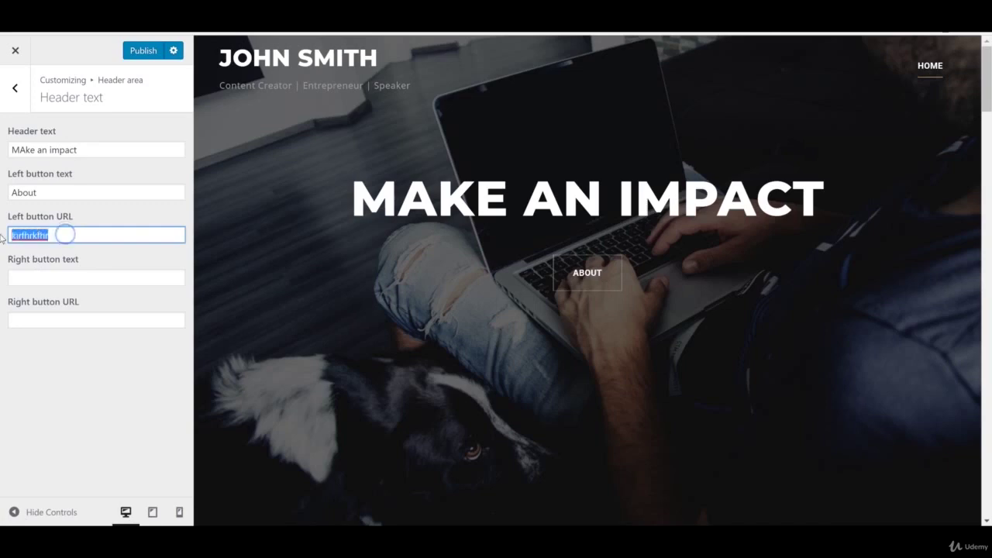
pyautogui.write('#')
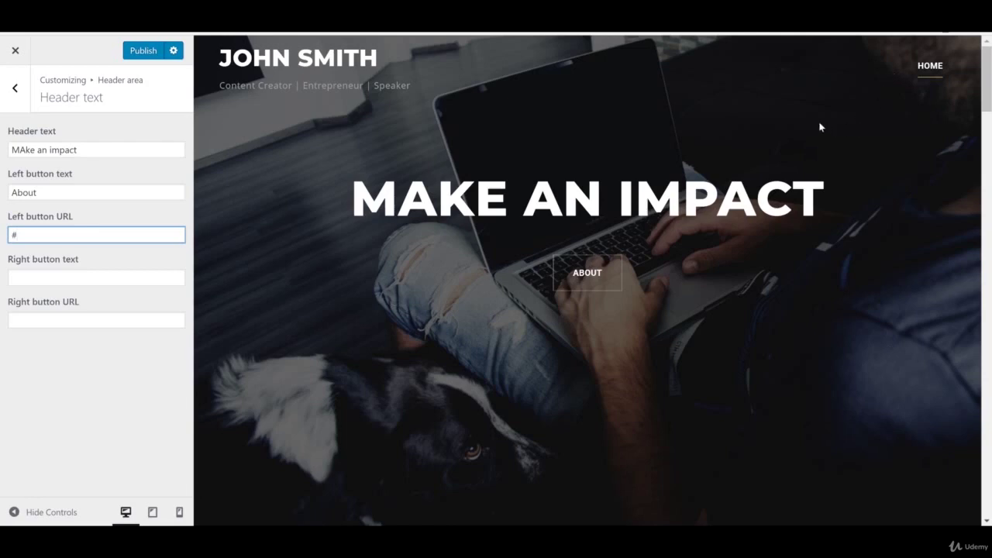
# Return to the Header area and open the Header Image settings
pyautogui.click(14, 89)
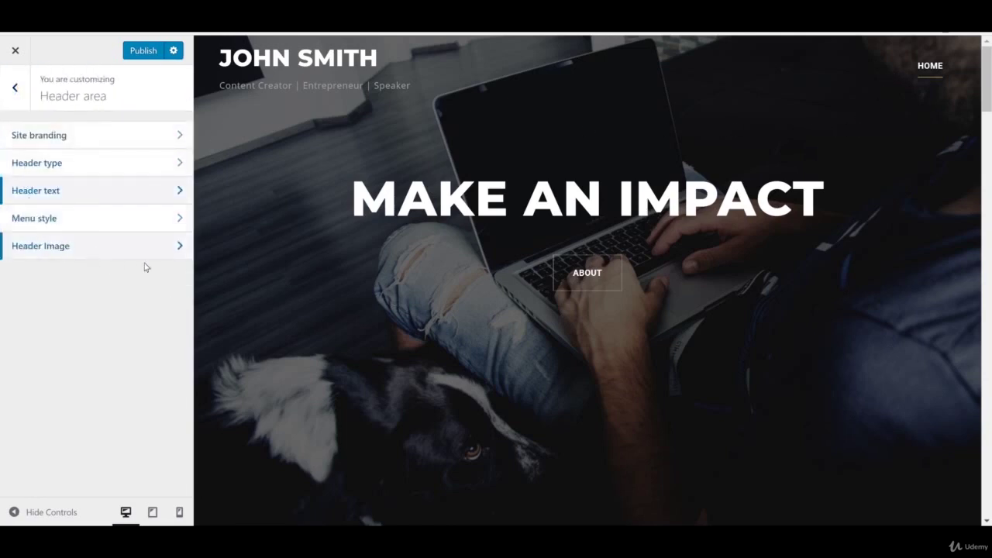
pyautogui.click(91, 248)
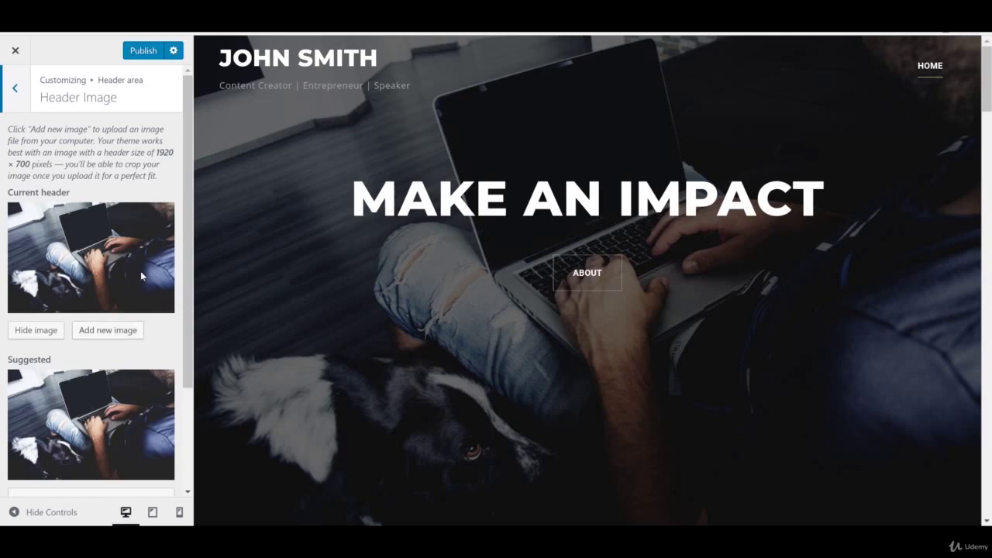
# Start adding a new header image, browse the Media Library, and switch to Upload Files
pyautogui.click(106, 331)
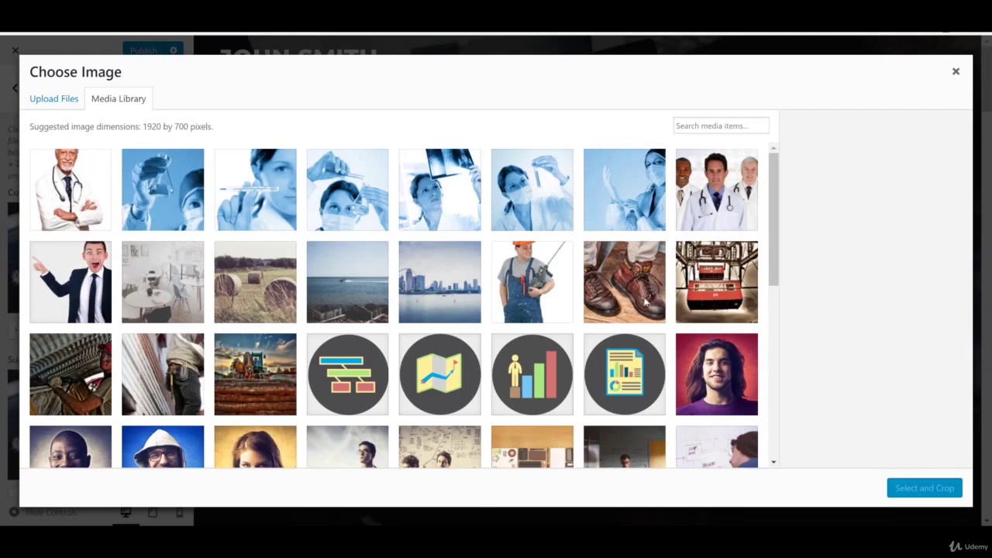
pyautogui.scroll(-3, 651, 306)
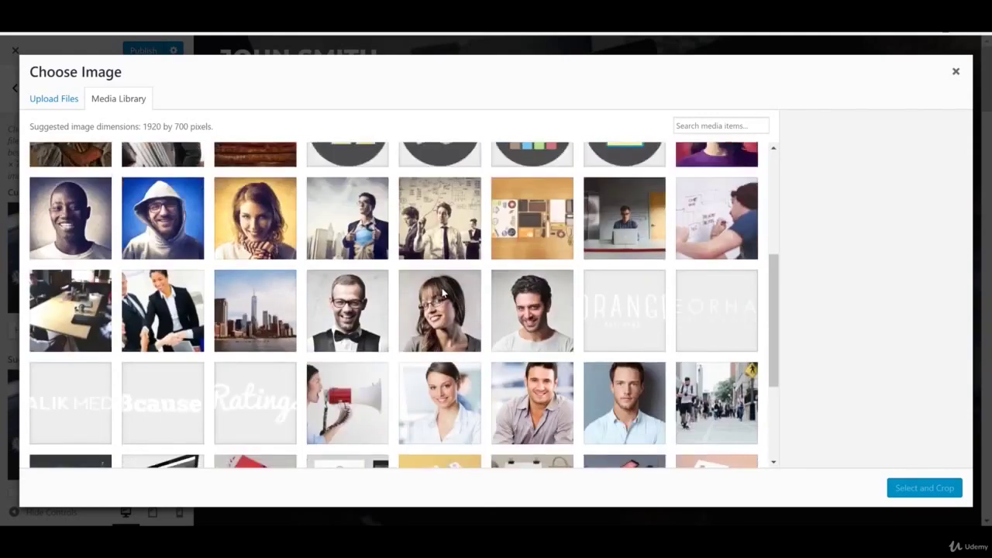
pyautogui.scroll(-1, 444, 292)
pyautogui.scroll(3, 403, 256)
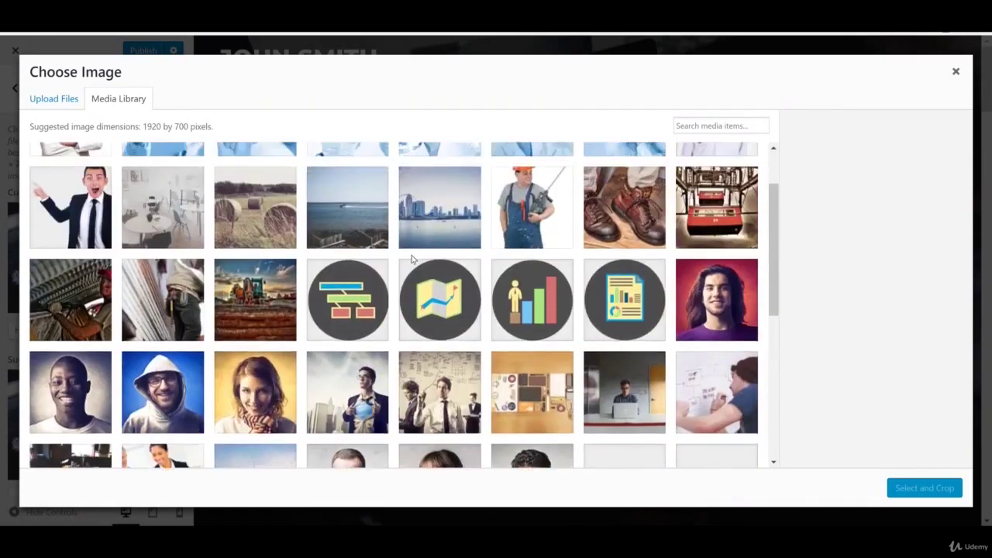
pyautogui.scroll(1, 411, 259)
pyautogui.click(67, 104)
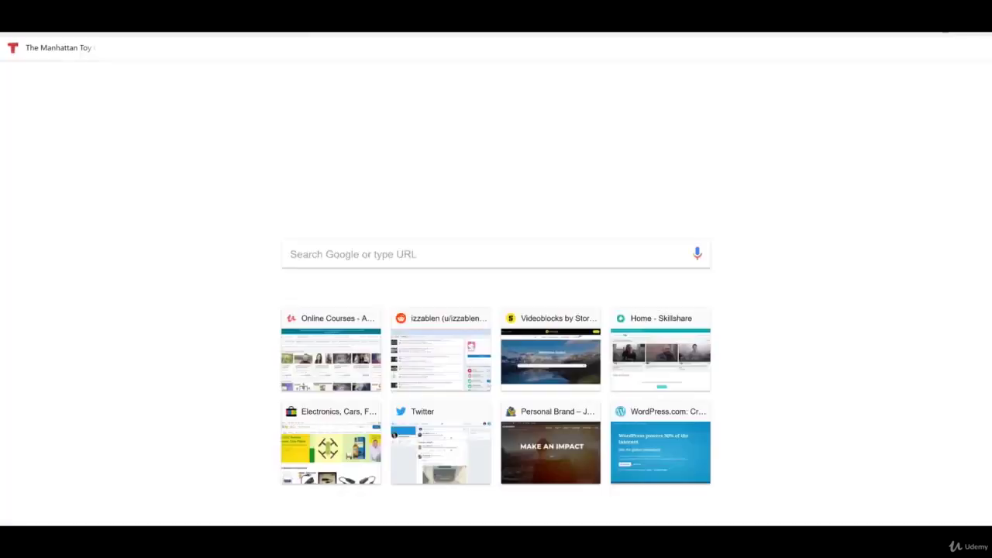
# Go to Pexels and search its photos for 'man'
pyautogui.write('pex')
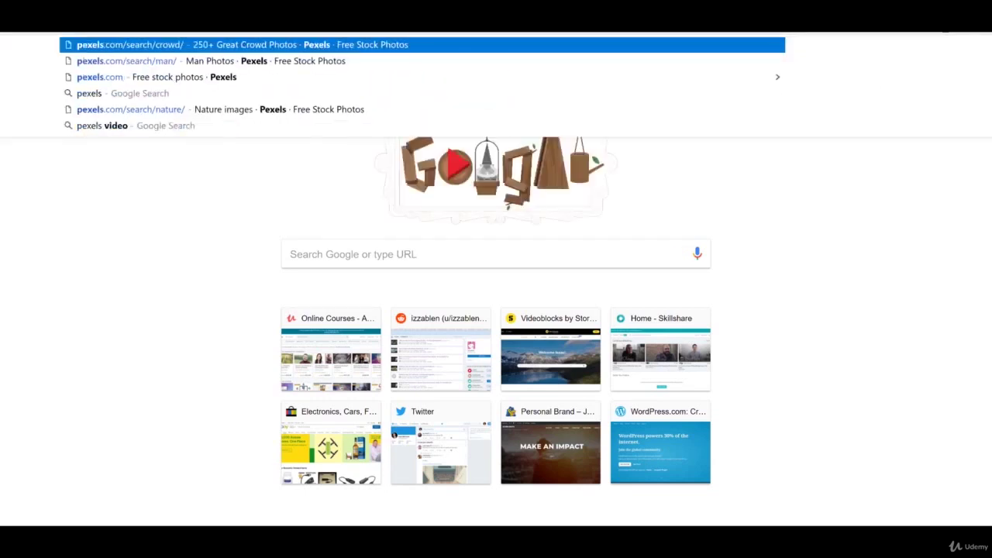
pyautogui.press('Return')
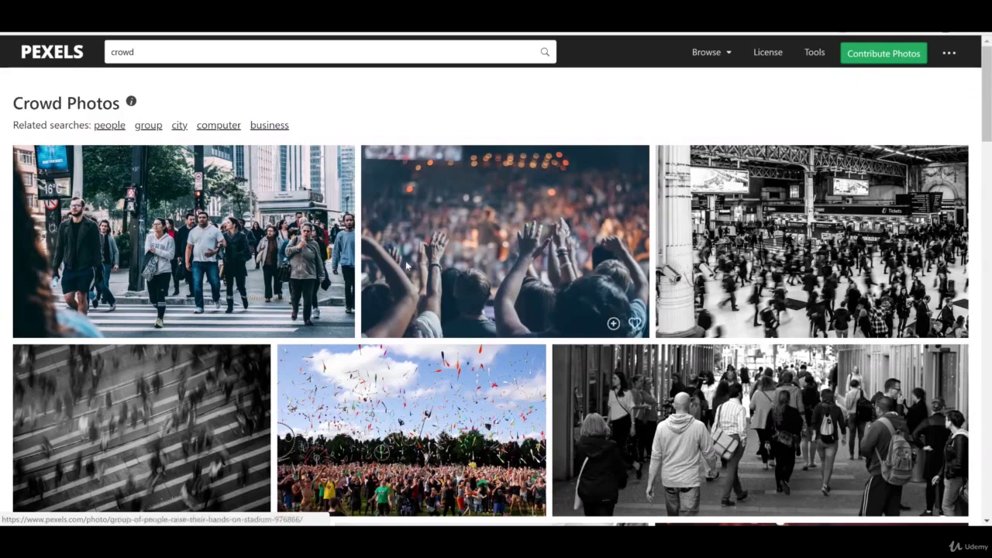
pyautogui.click(177, 55)
pyautogui.hotkey('ctrl', 'a')
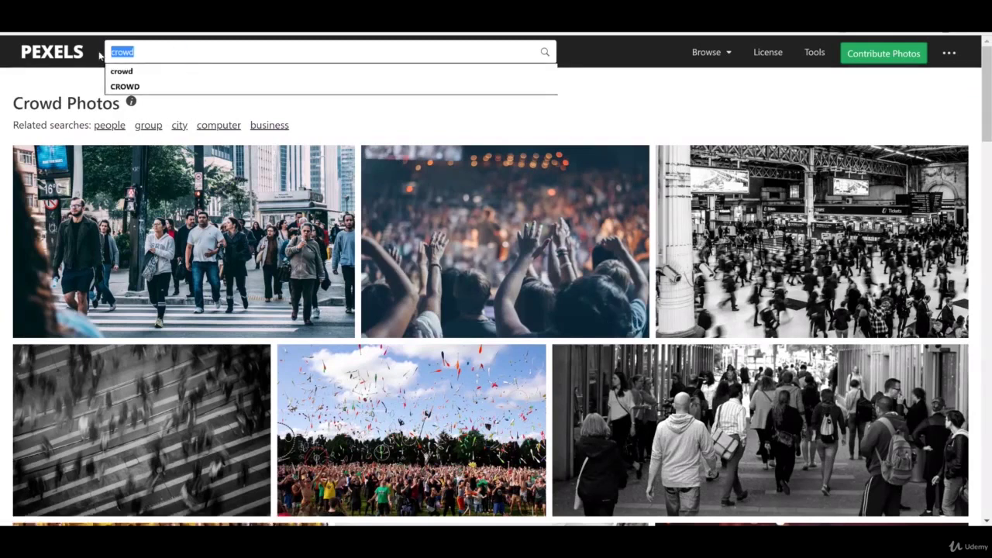
pyautogui.write('man')
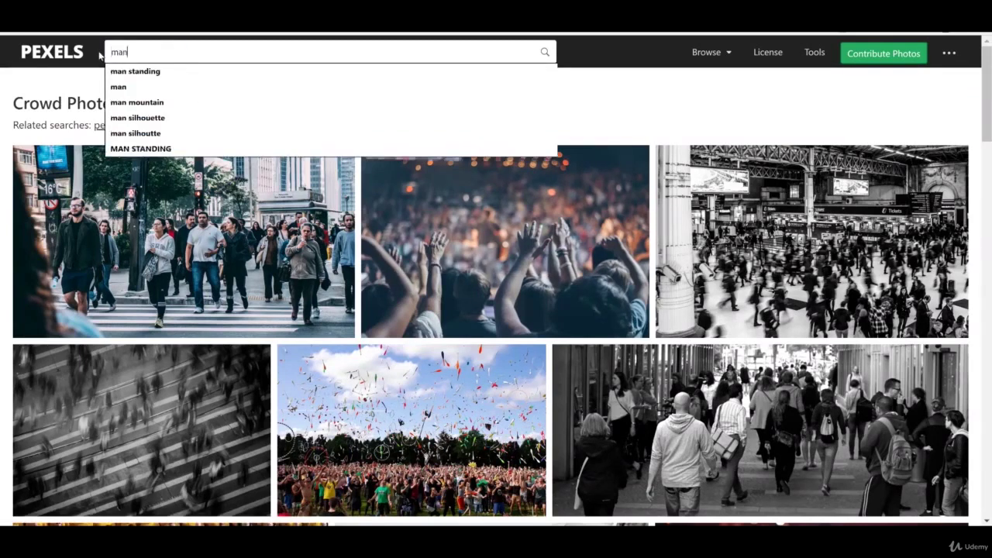
pyautogui.press('Return')
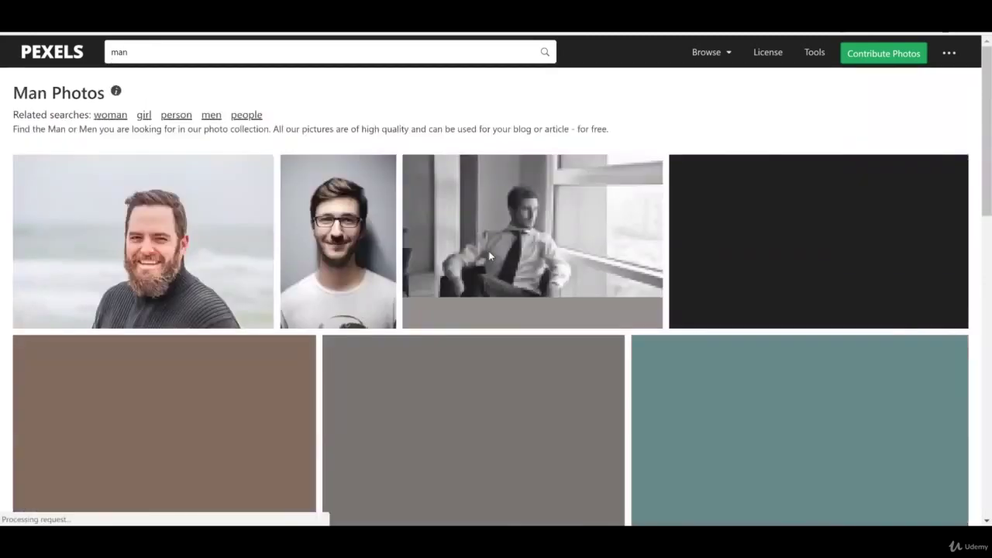
# Download the free photo of the hooded man facing a sunlit city, then return to WordPress
pyautogui.scroll(-3, 913, 217)
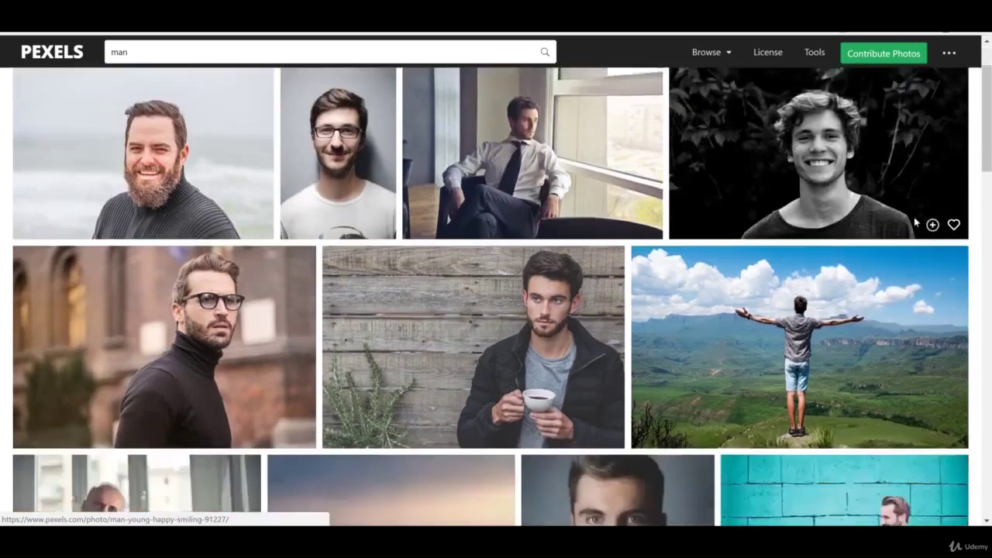
pyautogui.scroll(-5, 914, 222)
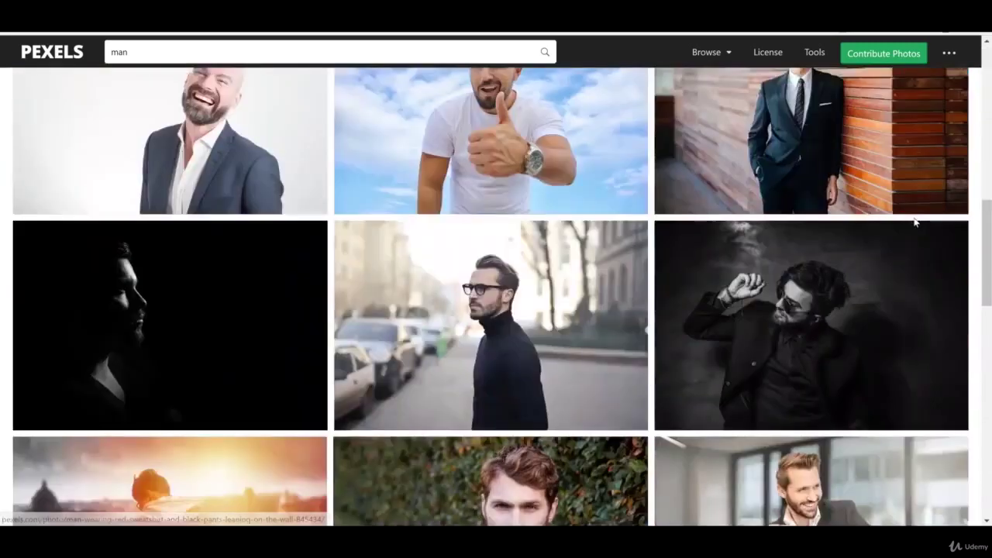
pyautogui.scroll(-4, 915, 222)
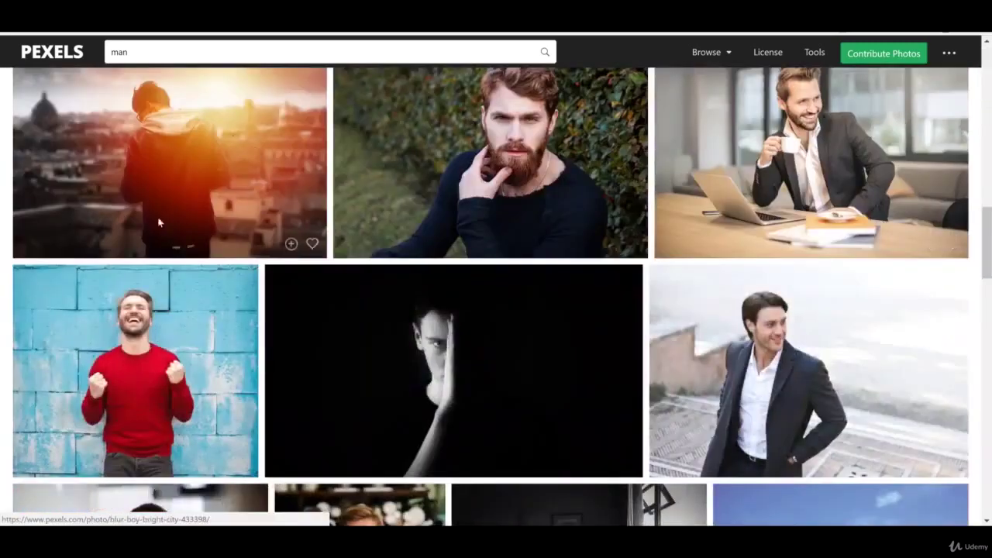
pyautogui.scroll(1, 176, 166)
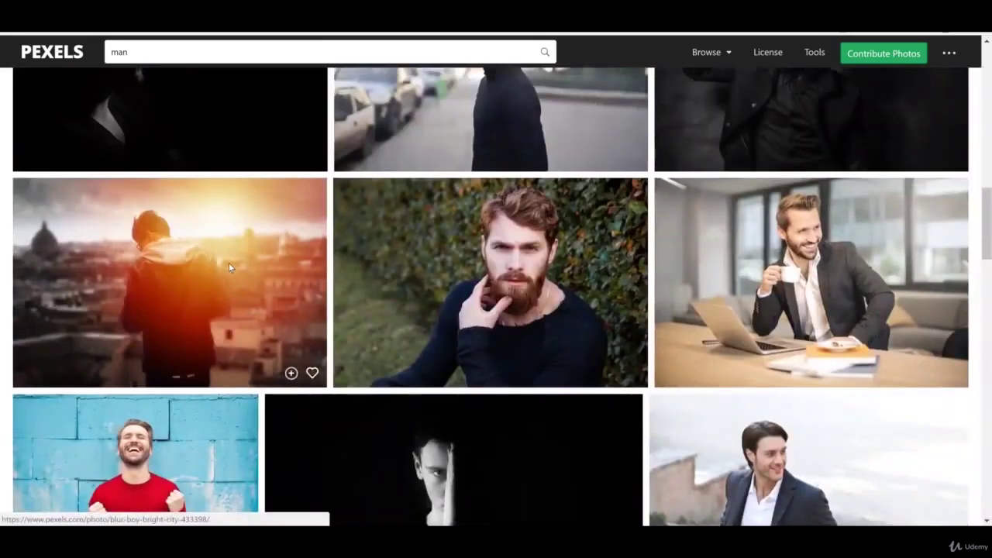
pyautogui.click(229, 262)
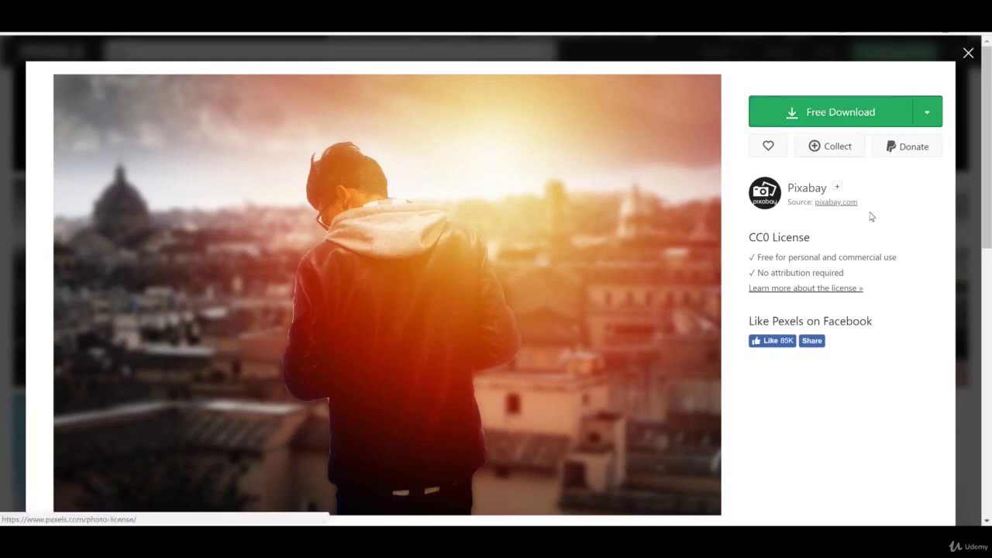
pyautogui.click(850, 117)
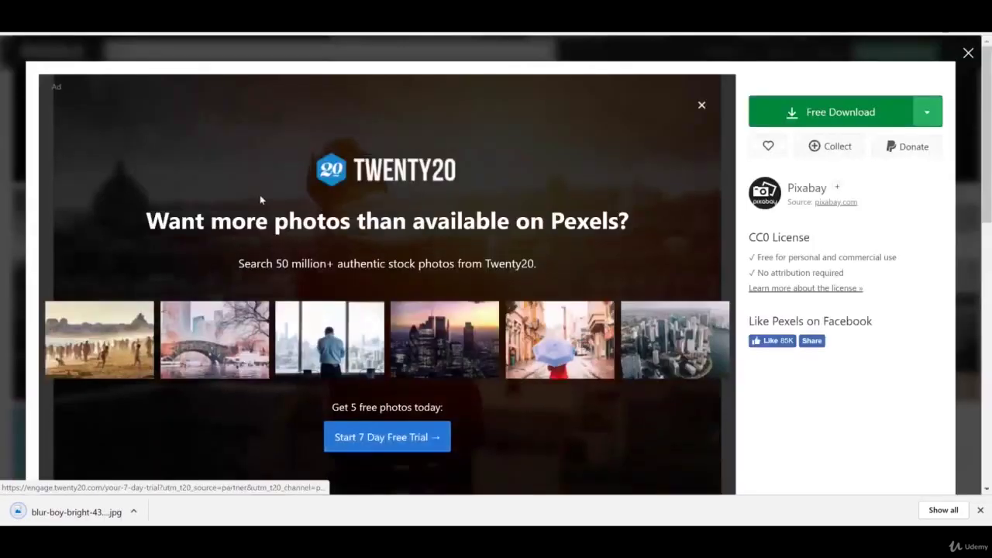
pyautogui.click(968, 54)
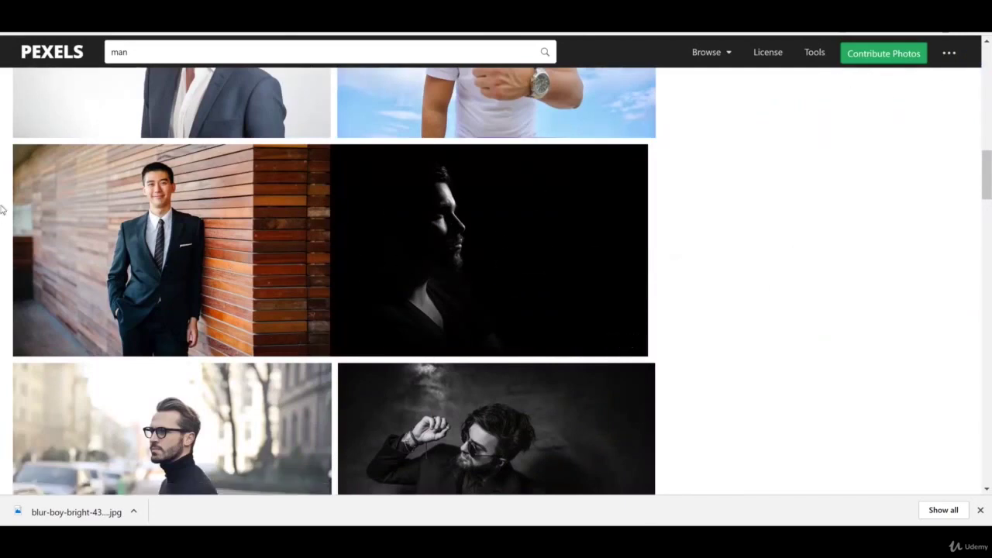
pyautogui.click(93, 11)
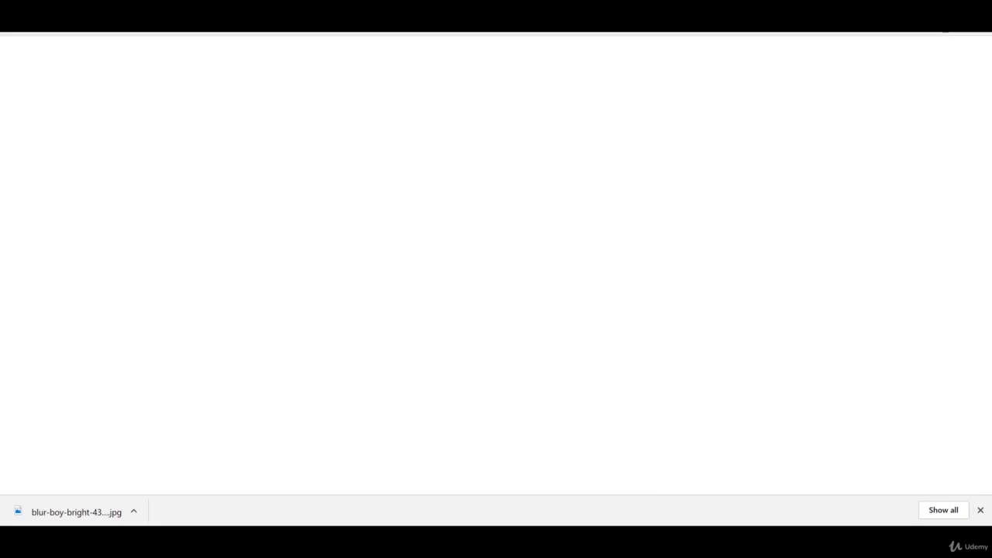
# Upload the downloaded Pexels photo, extend the crop area downward, and crop it as the header image
pyautogui.moveTo(57, 516); pyautogui.dragTo(509, 272)
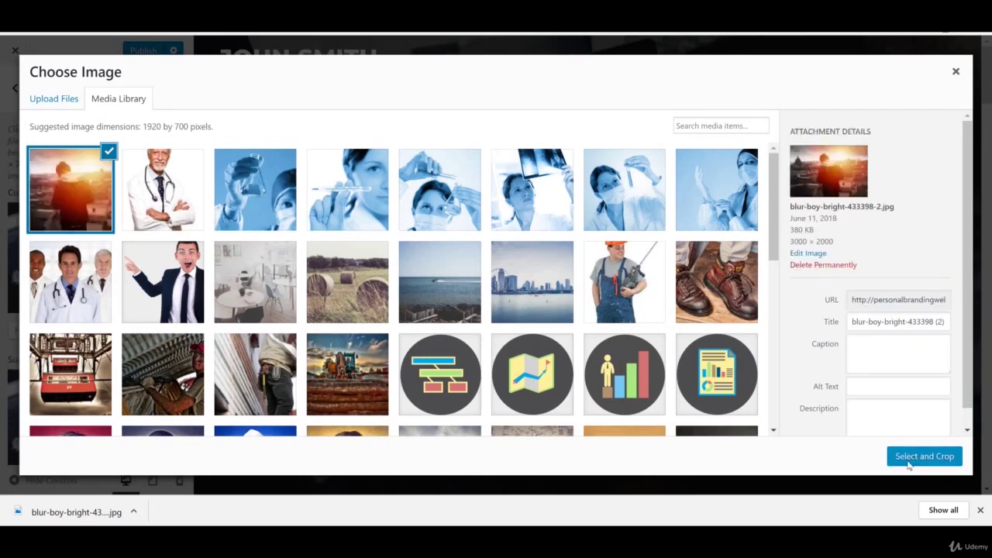
pyautogui.click(910, 463)
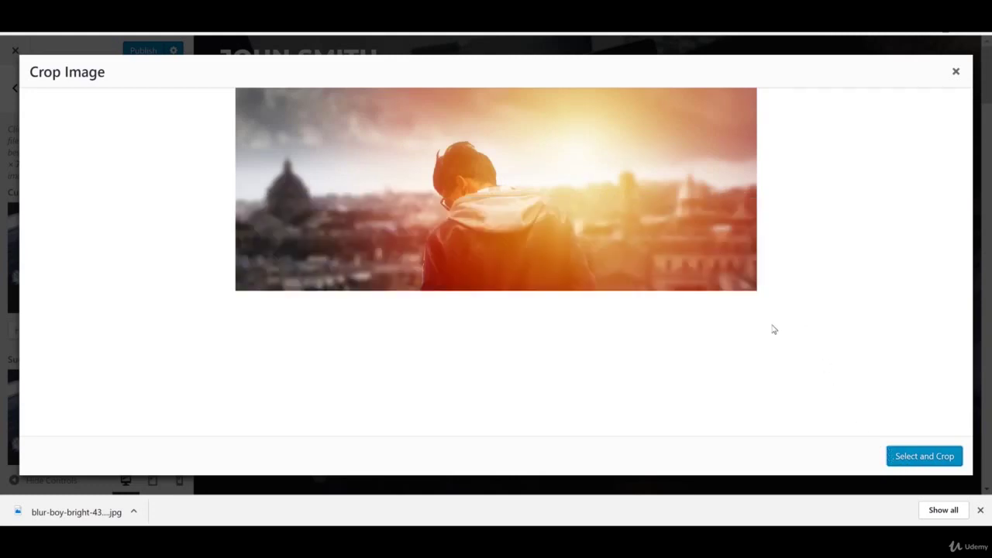
pyautogui.moveTo(753, 276); pyautogui.dragTo(804, 379)
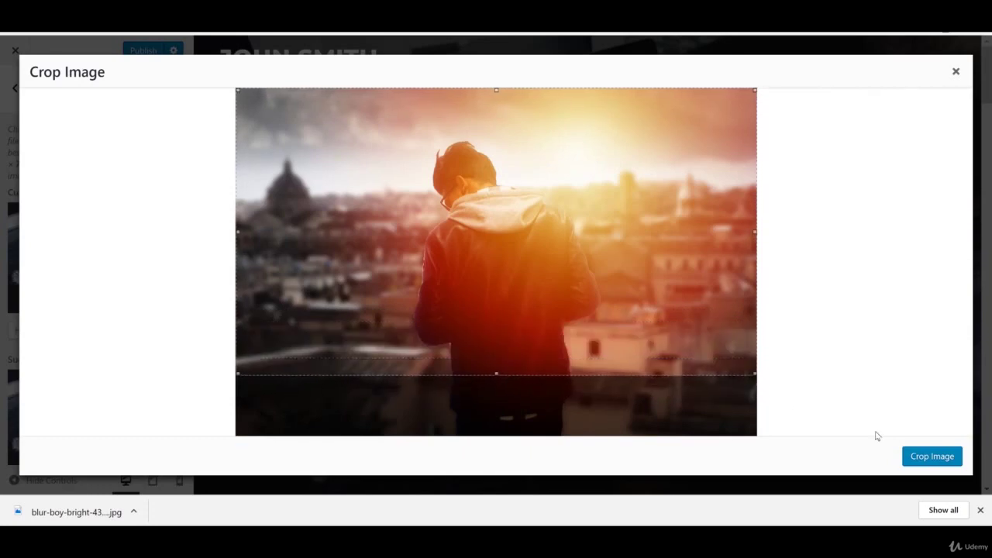
pyautogui.click(932, 458)
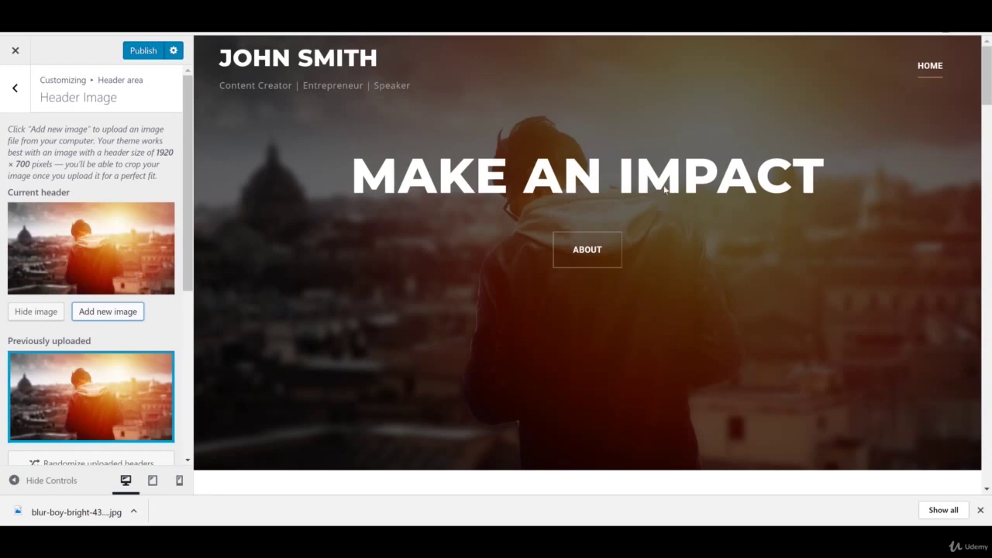
# Back out of Header Image to the main Customizer list and open Menus
pyautogui.click(16, 90)
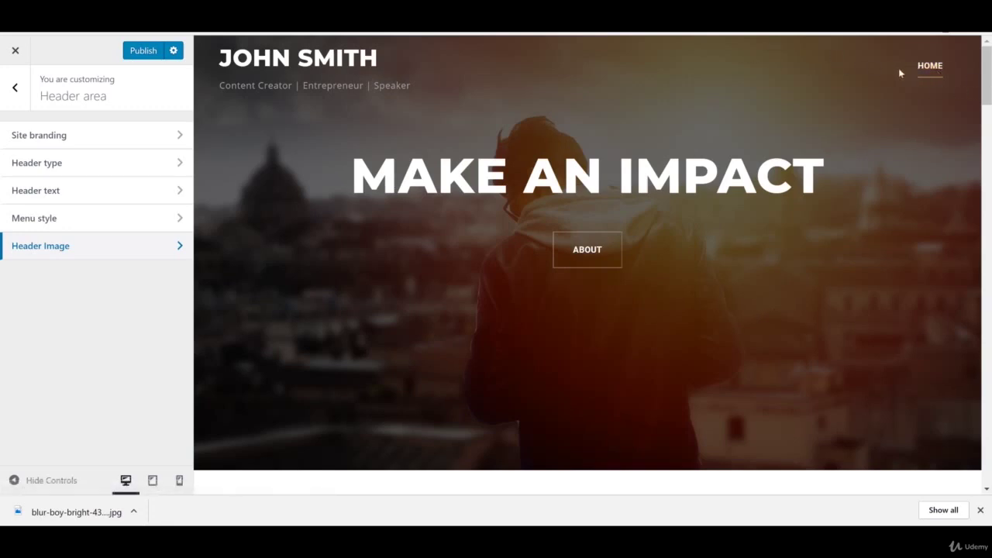
pyautogui.click(14, 89)
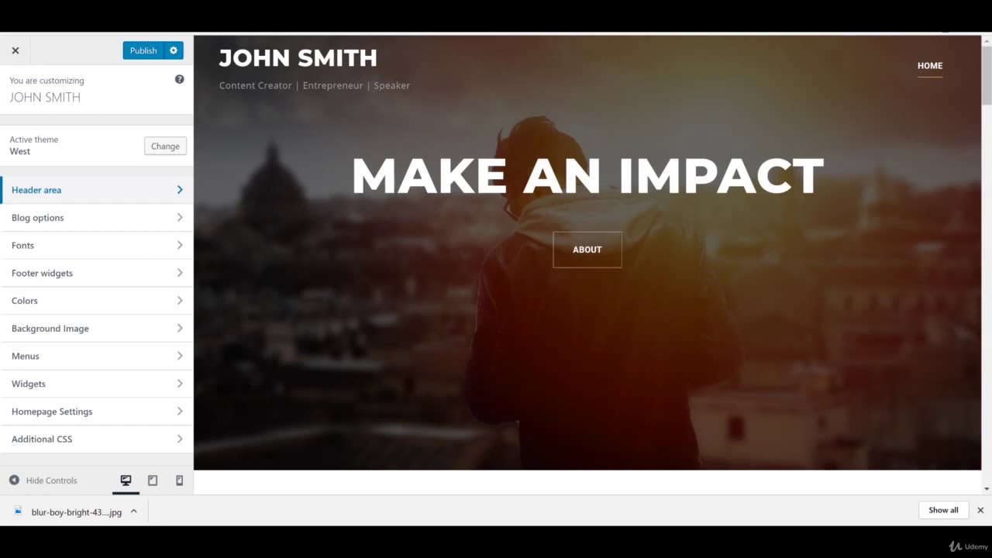
pyautogui.click(146, 357)
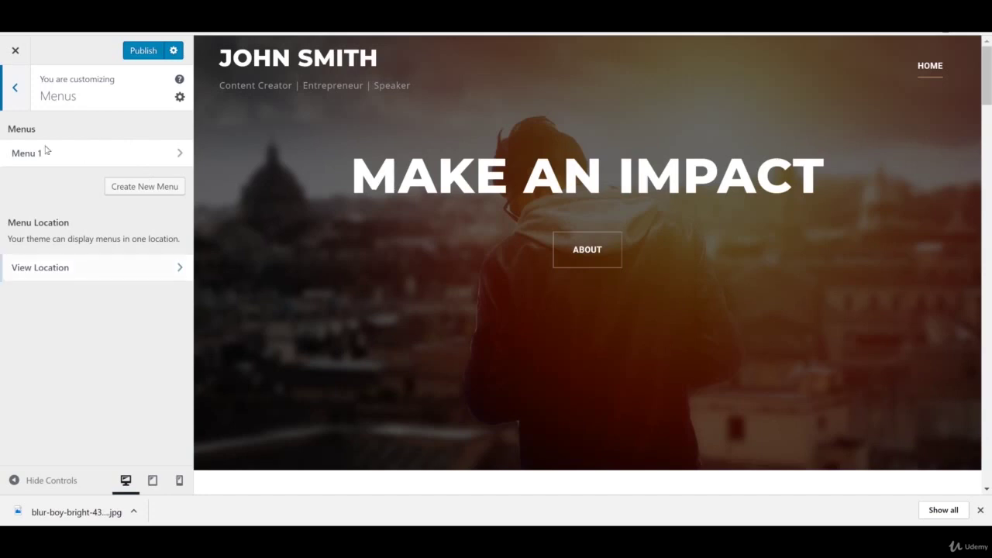
# Open Menu 1 and remove the invalid Home 2 and Home 3 entries
pyautogui.click(157, 158)
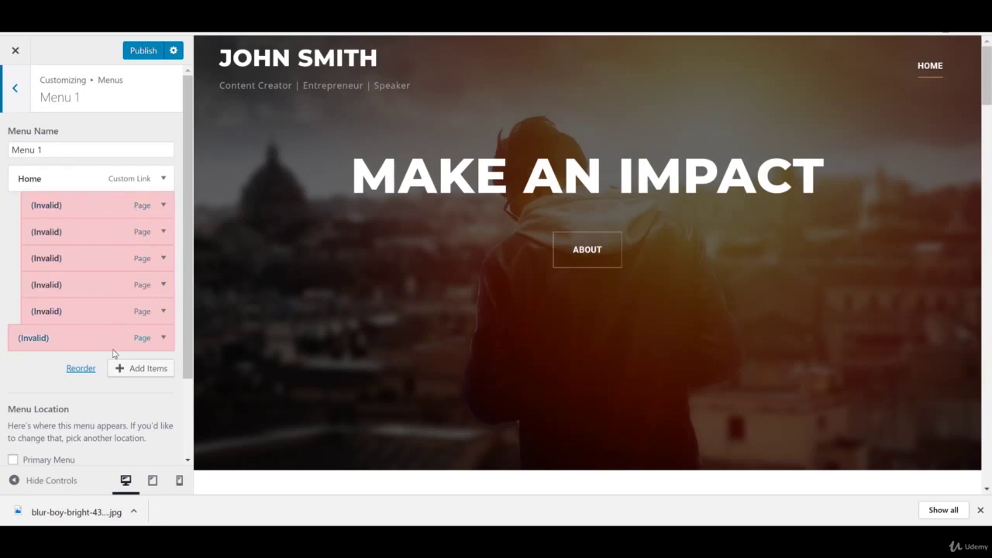
pyautogui.click(163, 205)
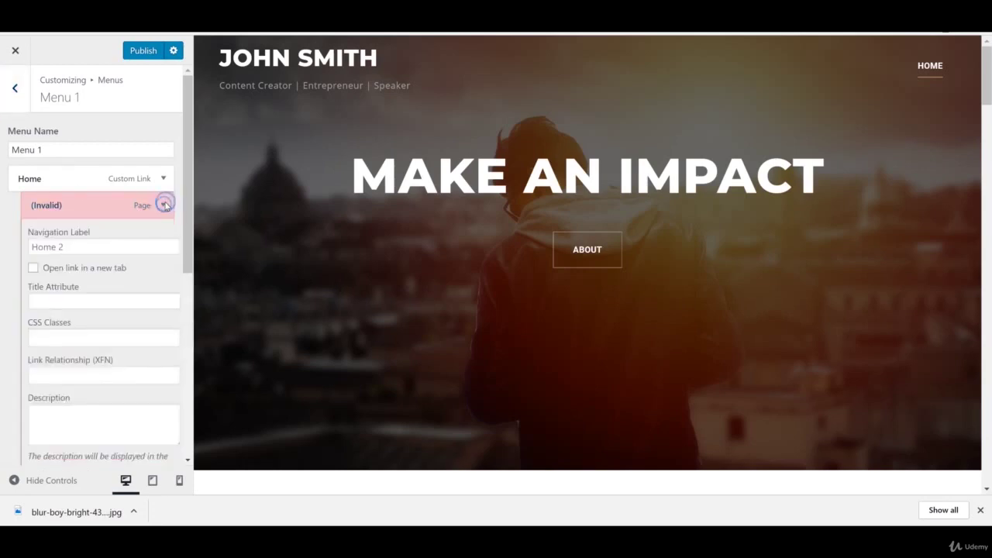
pyautogui.scroll(-5, 108, 314)
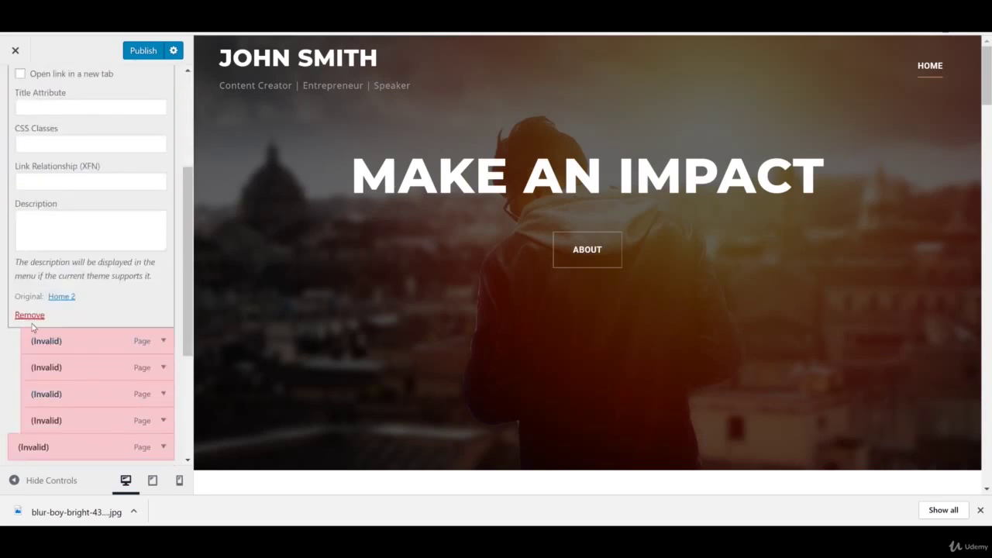
pyautogui.click(30, 315)
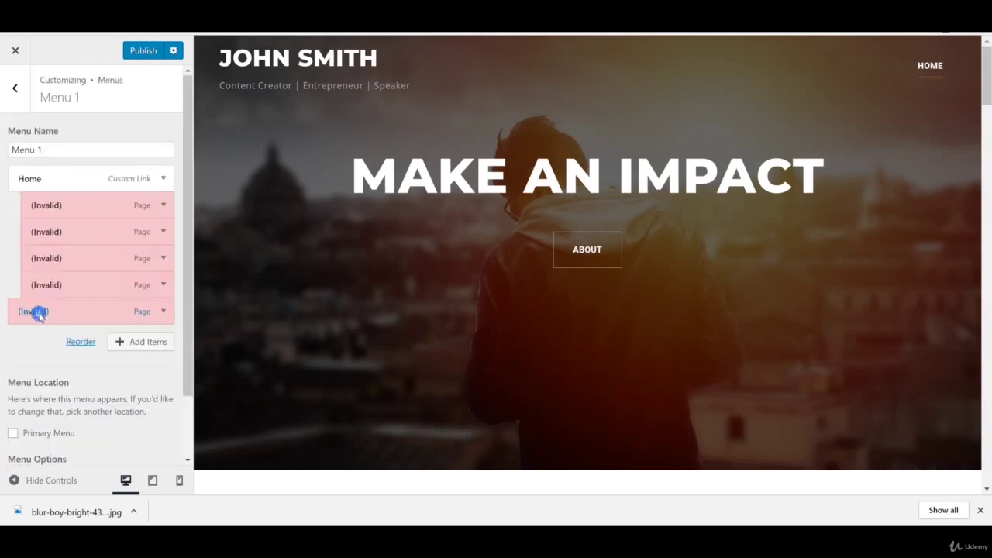
pyautogui.click(162, 203)
pyautogui.scroll(-3, 62, 381)
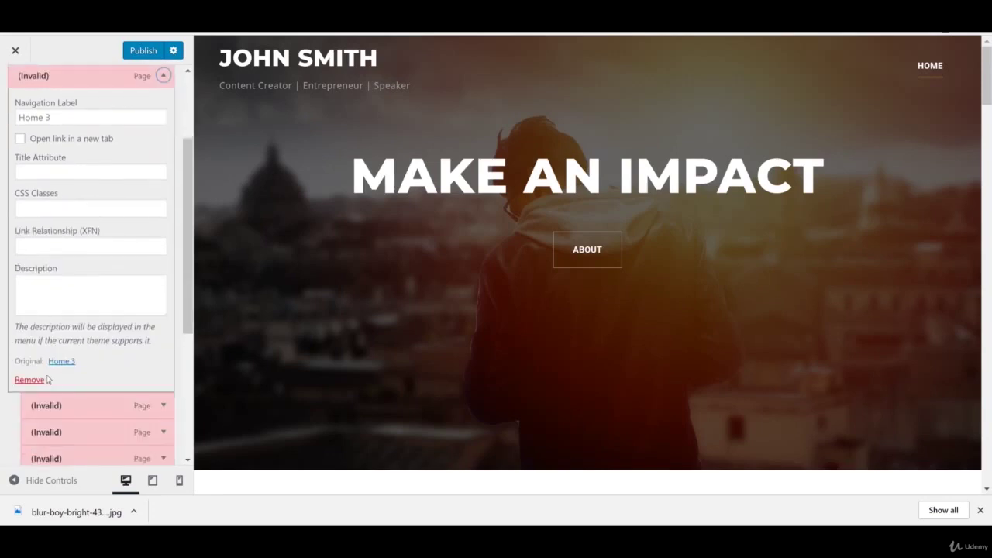
pyautogui.click(30, 380)
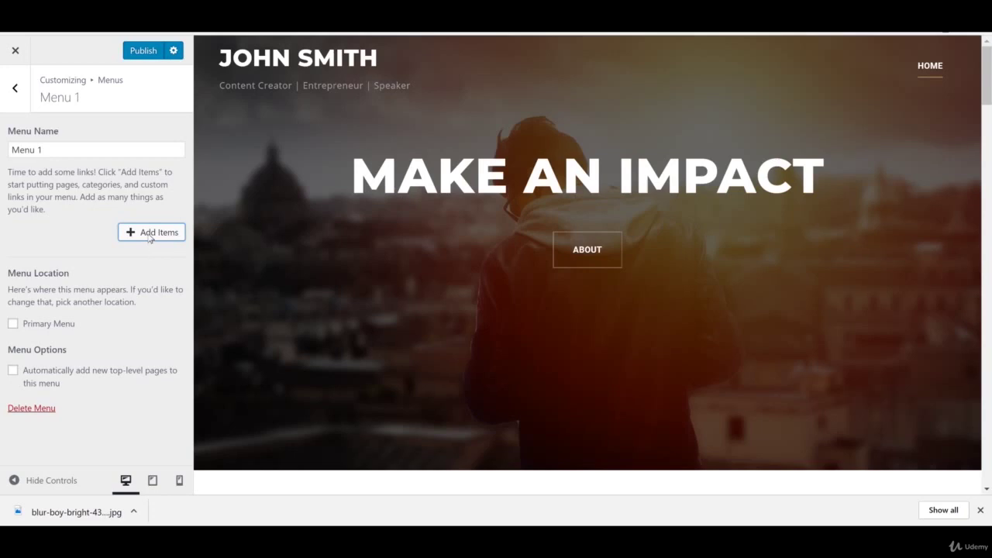
# Add new Contact and Freelancing pages to Menu 1
pyautogui.click(150, 234)
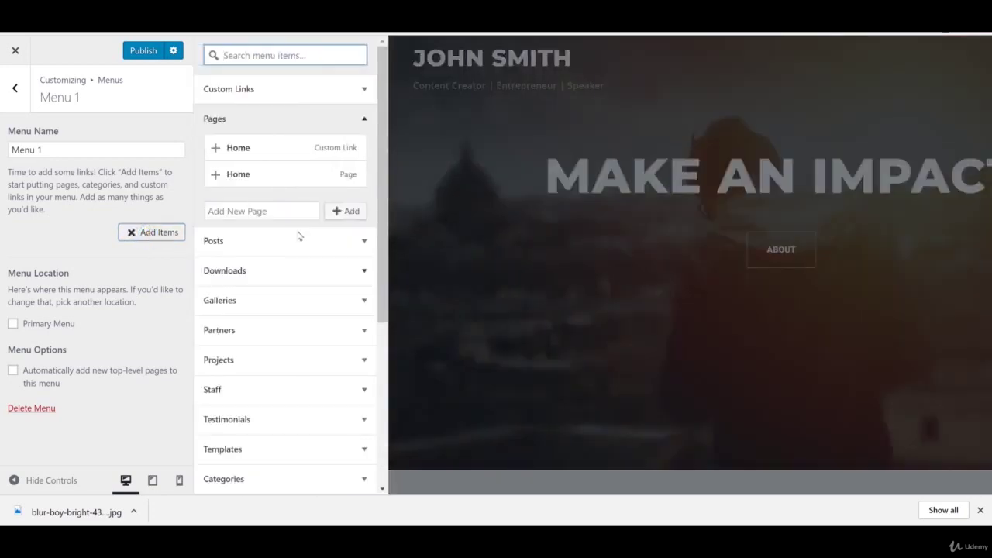
pyautogui.click(262, 212)
pyautogui.write('C')
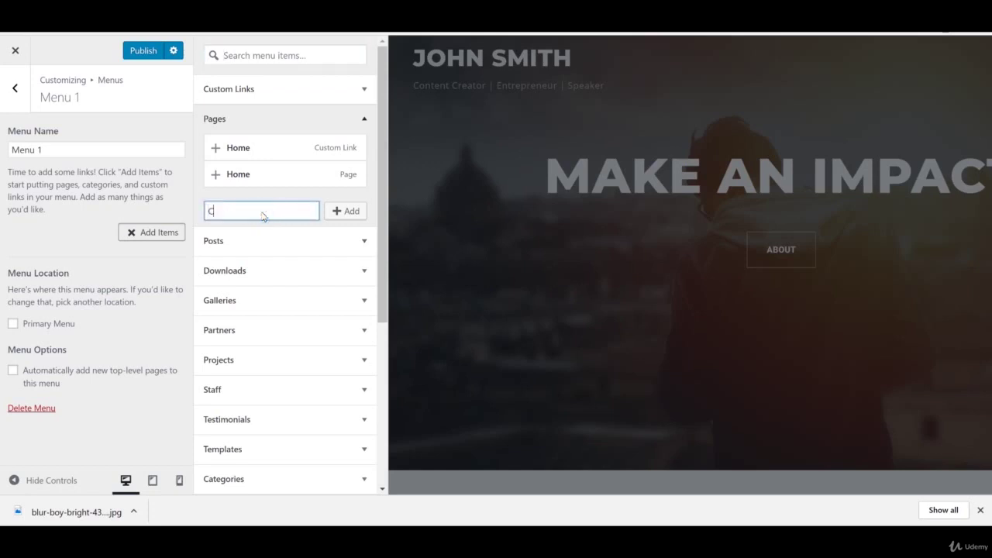
pyautogui.write('ontact')
pyautogui.click(354, 210)
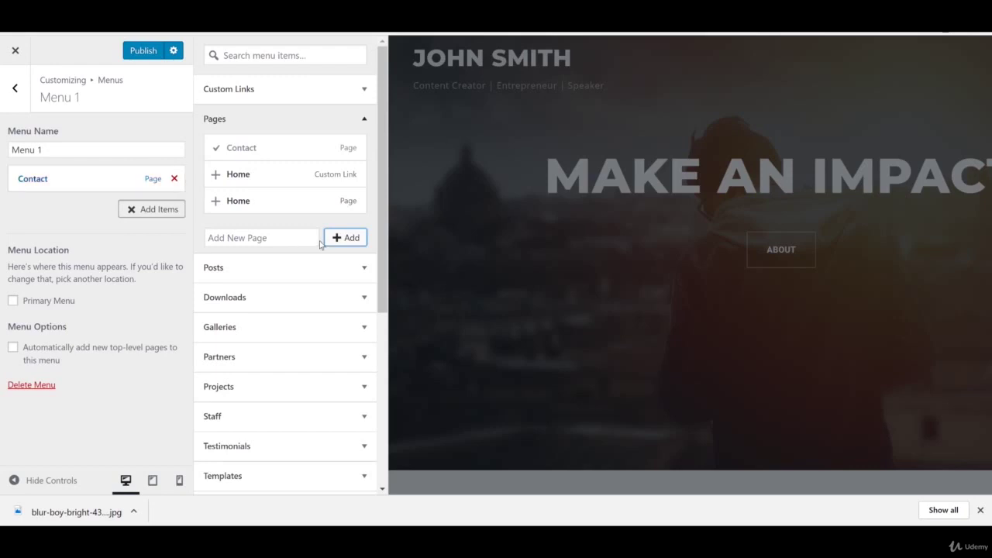
pyautogui.click(273, 243)
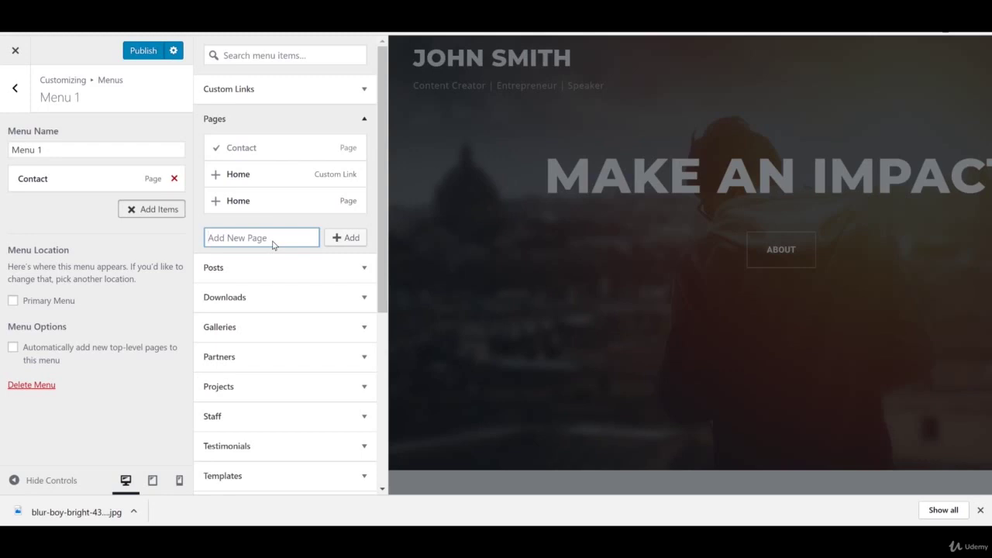
pyautogui.write('Freelancing')
pyautogui.click(344, 238)
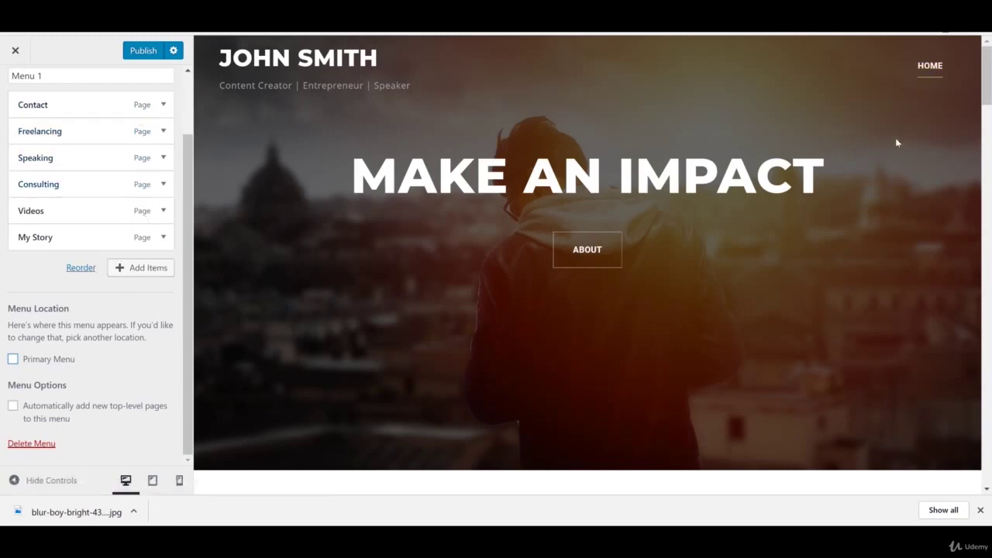
# Assign Menu 1 to the Primary Menu location and publish the changes
pyautogui.click(929, 65)
pyautogui.click(12, 360)
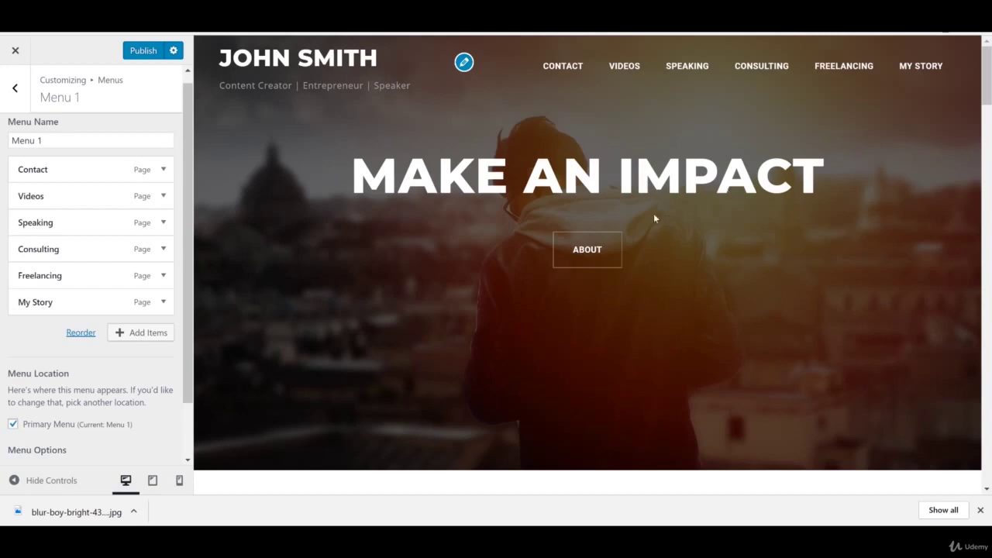
pyautogui.click(131, 53)
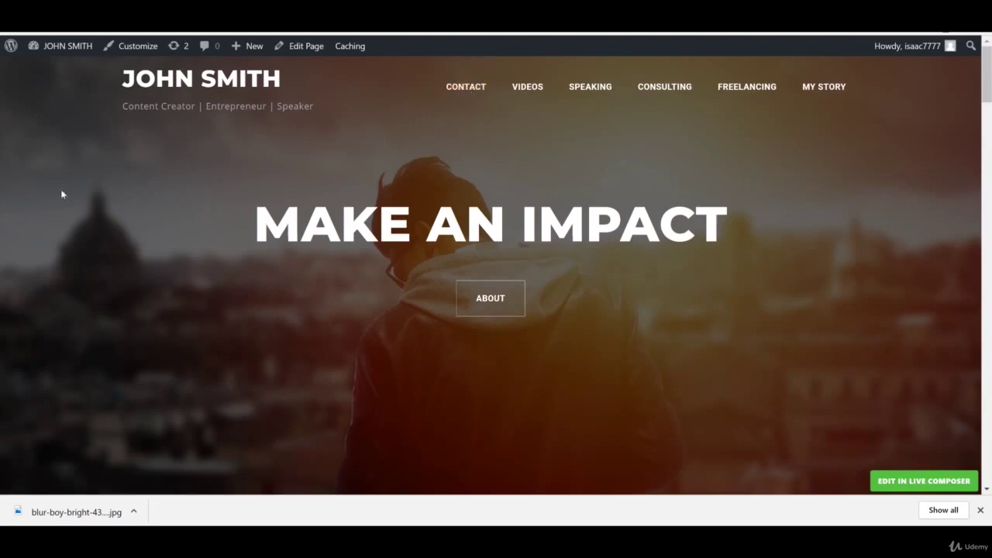
# Go to the admin dashboard and open the Appearance > Menus editor
pyautogui.moveTo(69, 50)
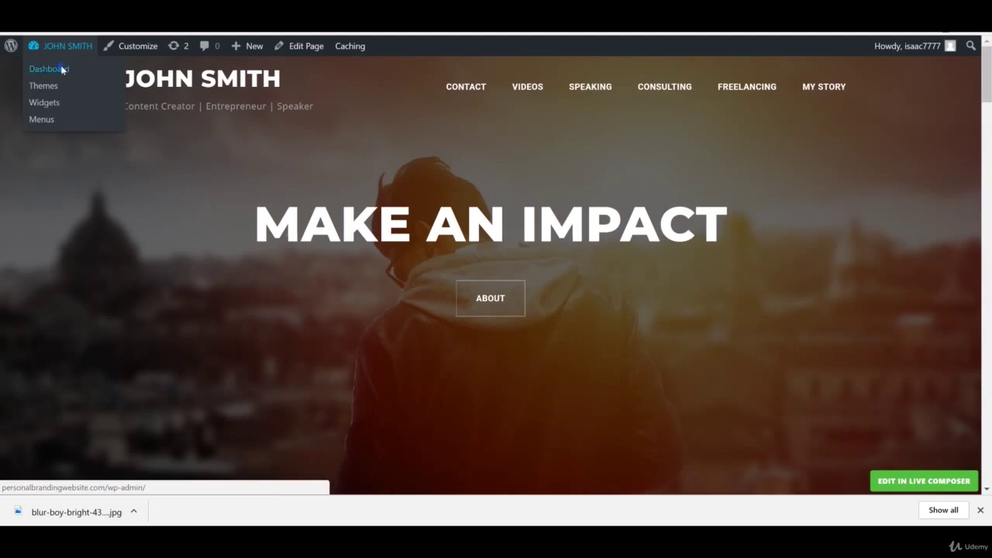
pyautogui.click(62, 69)
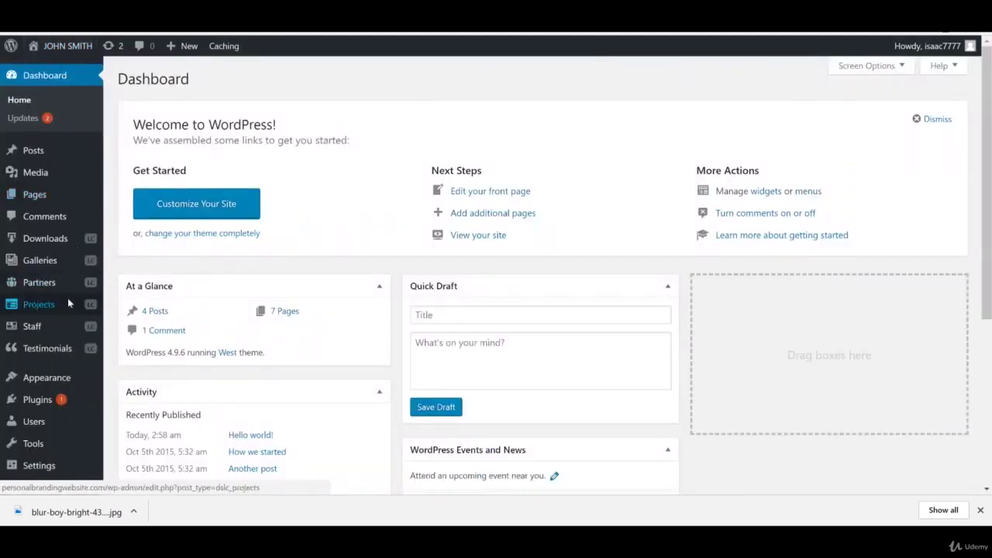
pyautogui.moveTo(42, 308)
pyautogui.scroll(-3, 42, 308)
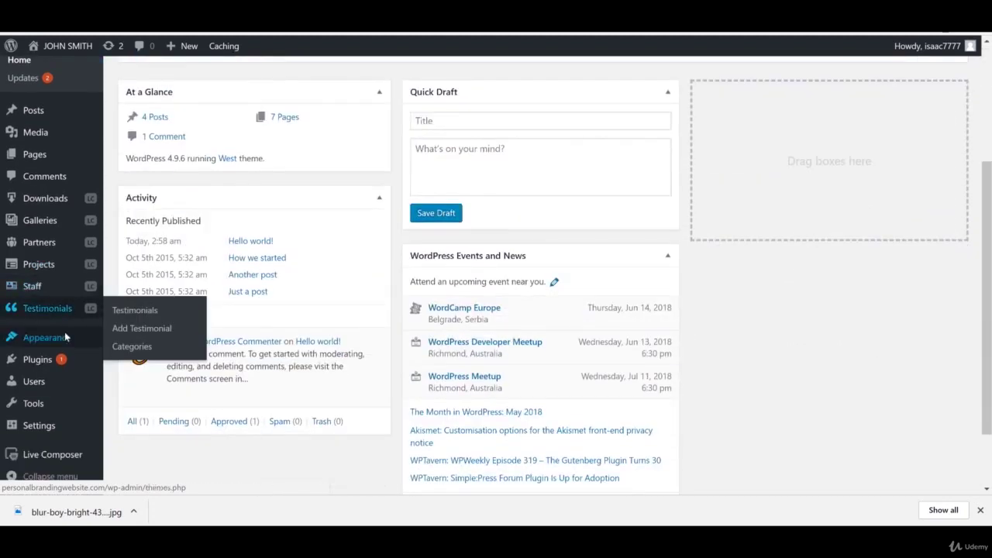
pyautogui.moveTo(64, 338)
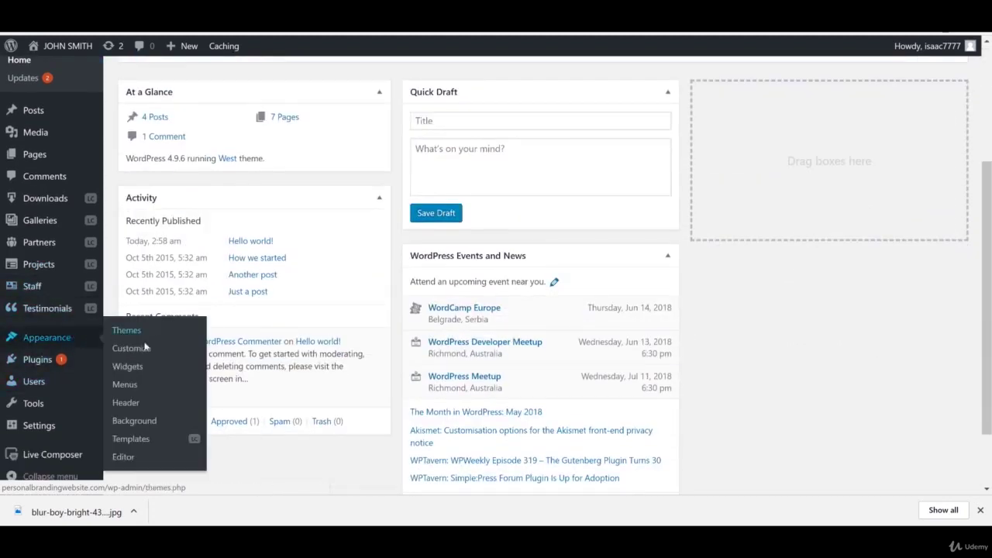
pyautogui.click(132, 383)
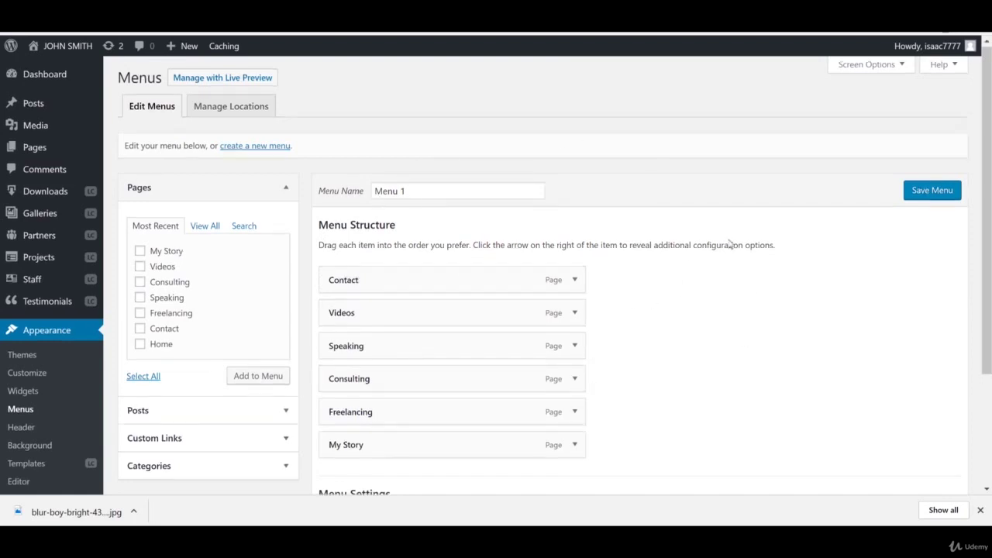
# Move My Story to the top and Contact to the bottom, save the menu, and view the site
pyautogui.scroll(-1, 698, 263)
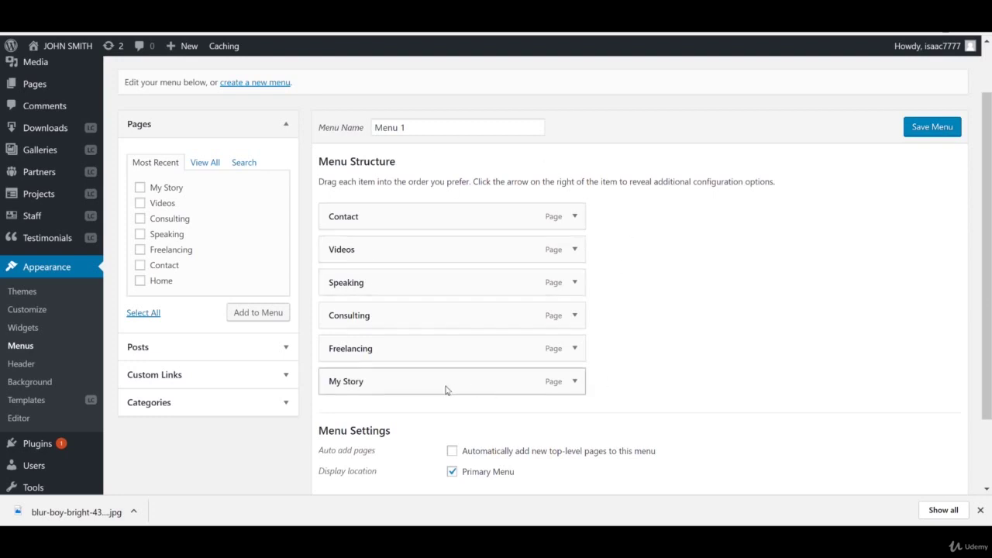
pyautogui.moveTo(439, 388); pyautogui.dragTo(439, 225)
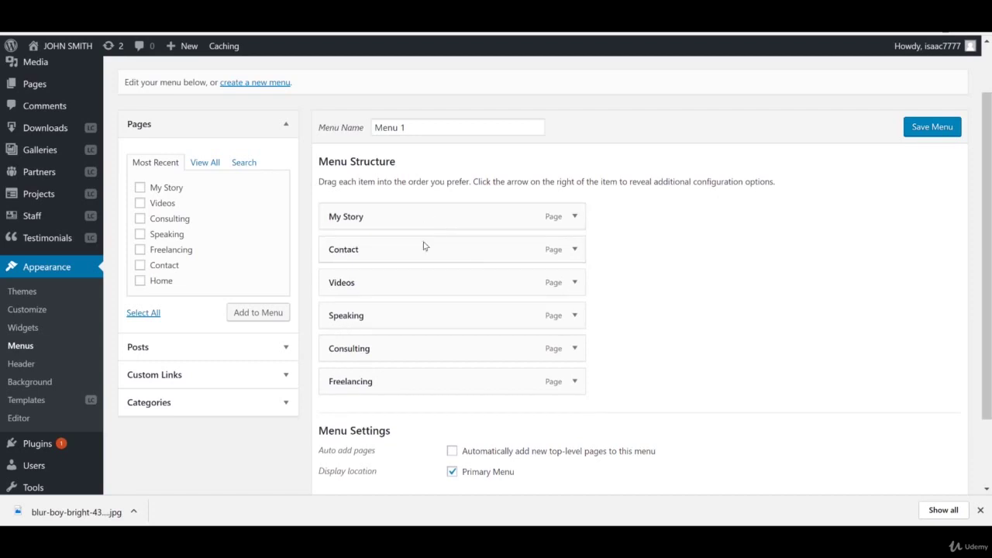
pyautogui.moveTo(414, 246); pyautogui.dragTo(414, 400)
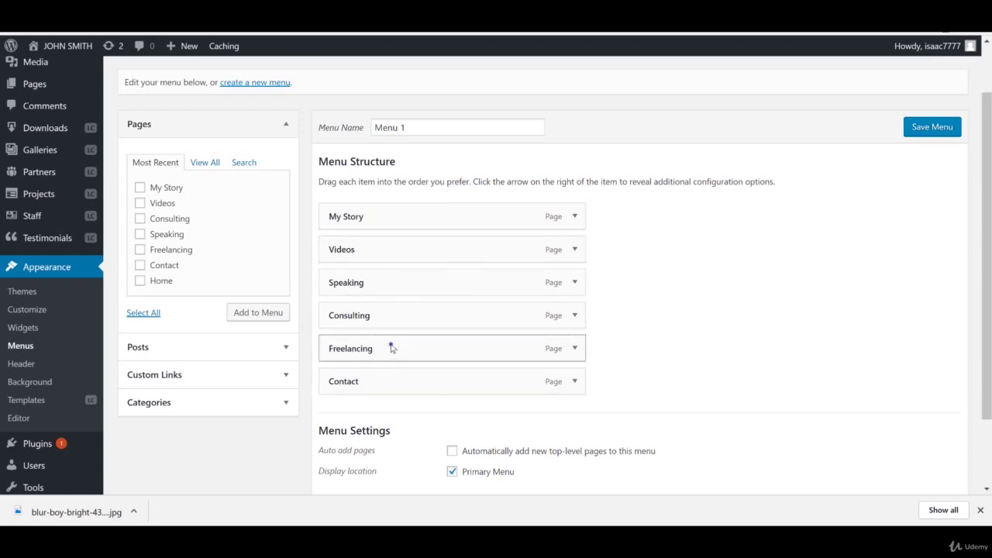
pyautogui.moveTo(391, 347)
pyautogui.mouseDown()
pyautogui.moveTo(390, 271)
pyautogui.moveTo(384, 332)
pyautogui.moveTo(390, 284)
pyautogui.moveTo(400, 318)
pyautogui.moveTo(394, 354)
pyautogui.mouseUp()
pyautogui.click(941, 131)
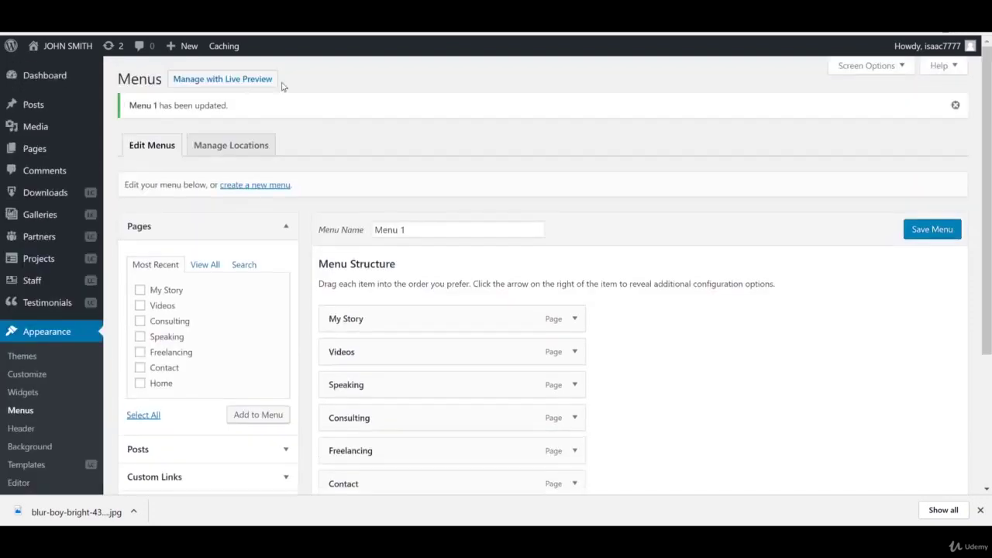
pyautogui.moveTo(66, 49)
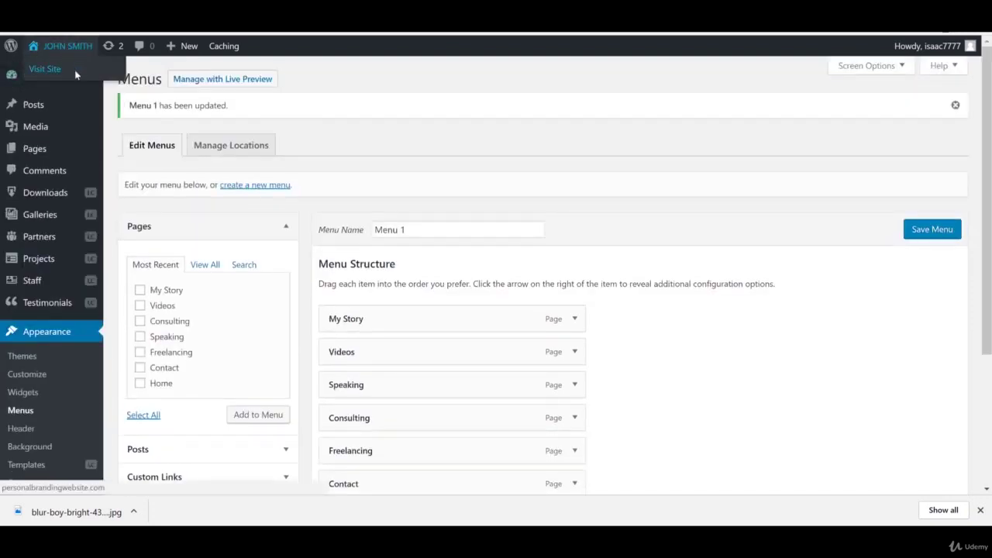
pyautogui.click(74, 69)
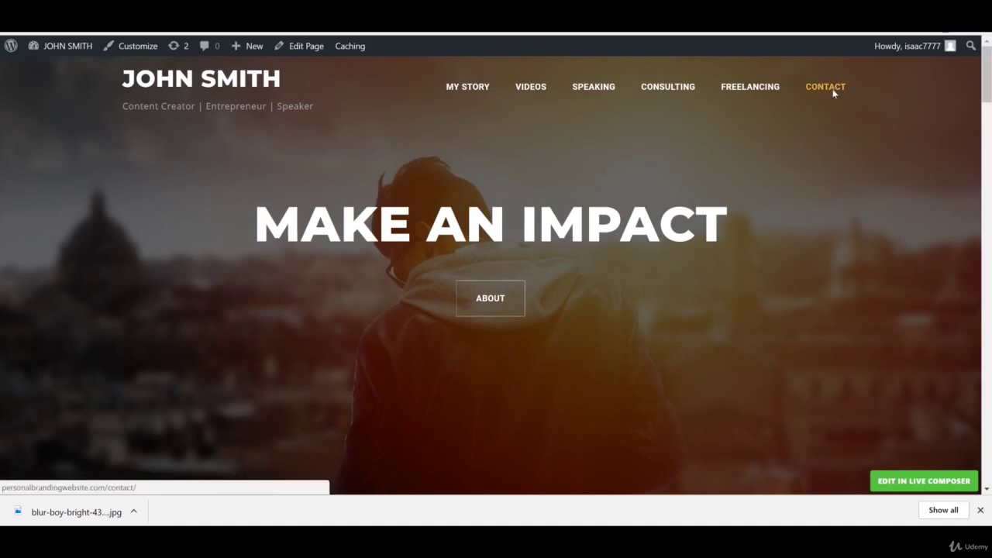
# Open the Contact page from the header menu and scroll through its empty content
pyautogui.click(832, 91)
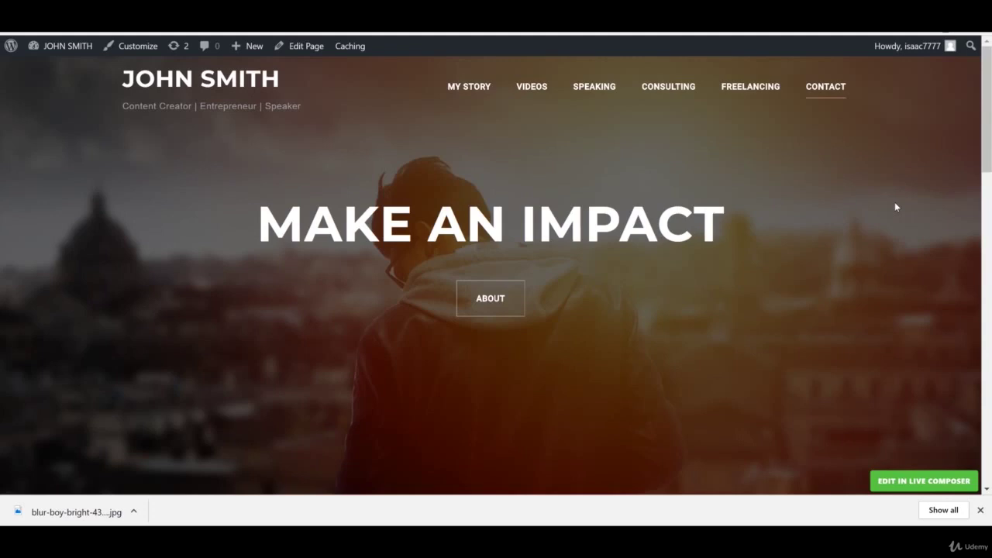
pyautogui.scroll(-5, 896, 207)
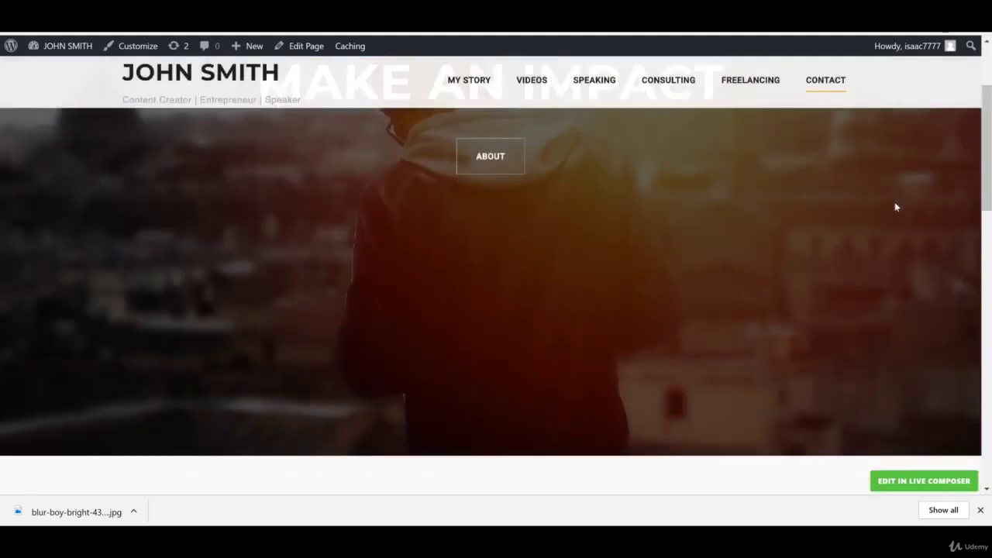
pyautogui.scroll(-2, 162, 339)
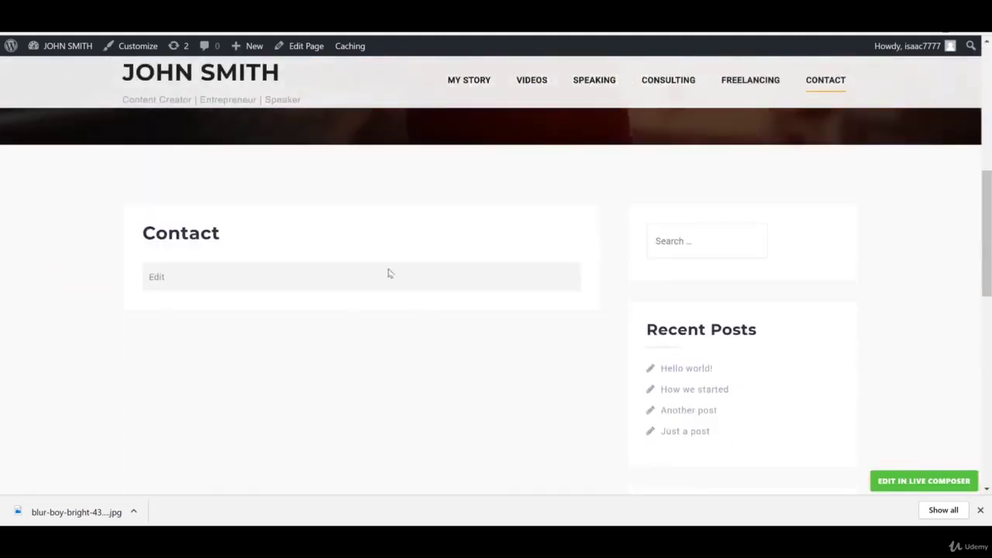
pyautogui.scroll(2, 600, 283)
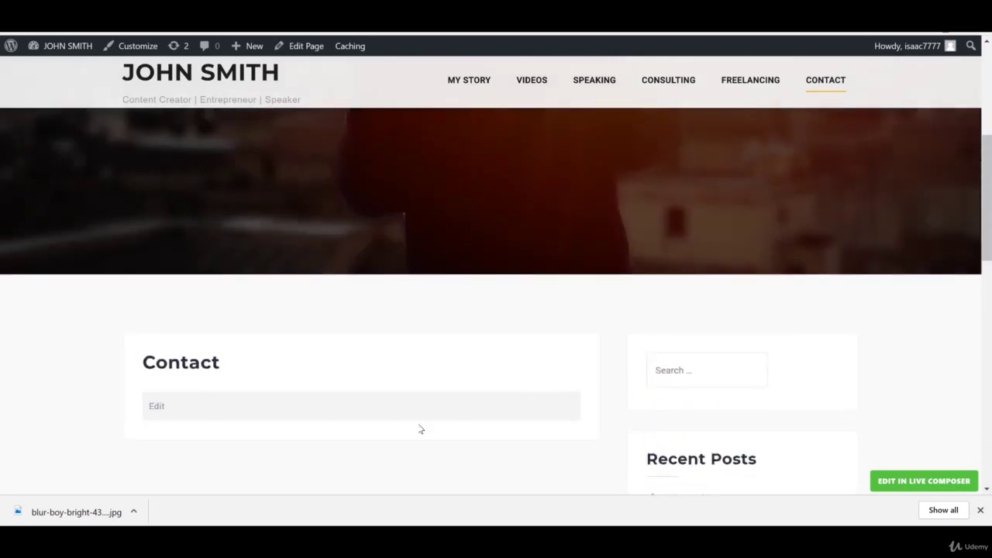
pyautogui.scroll(-2, 248, 357)
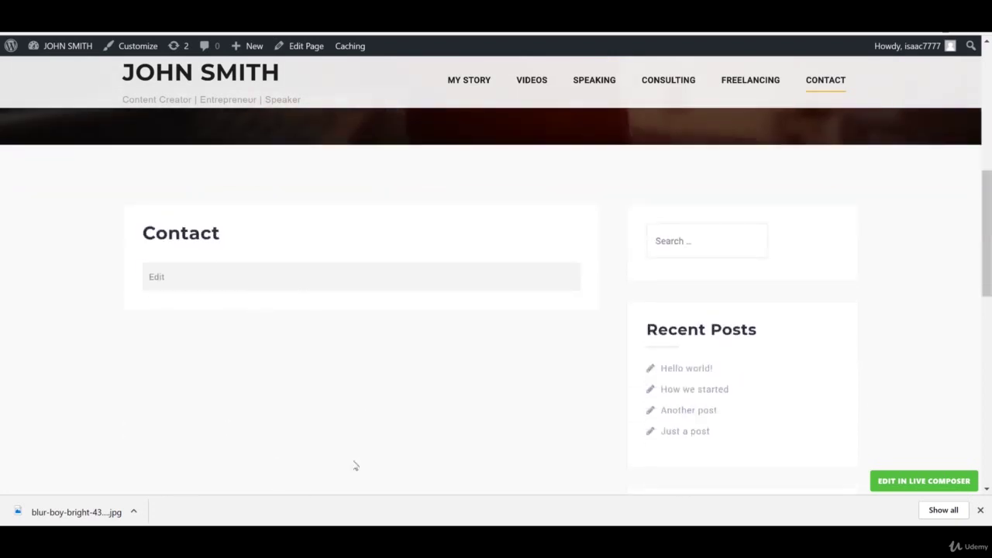
pyautogui.scroll(3, 455, 369)
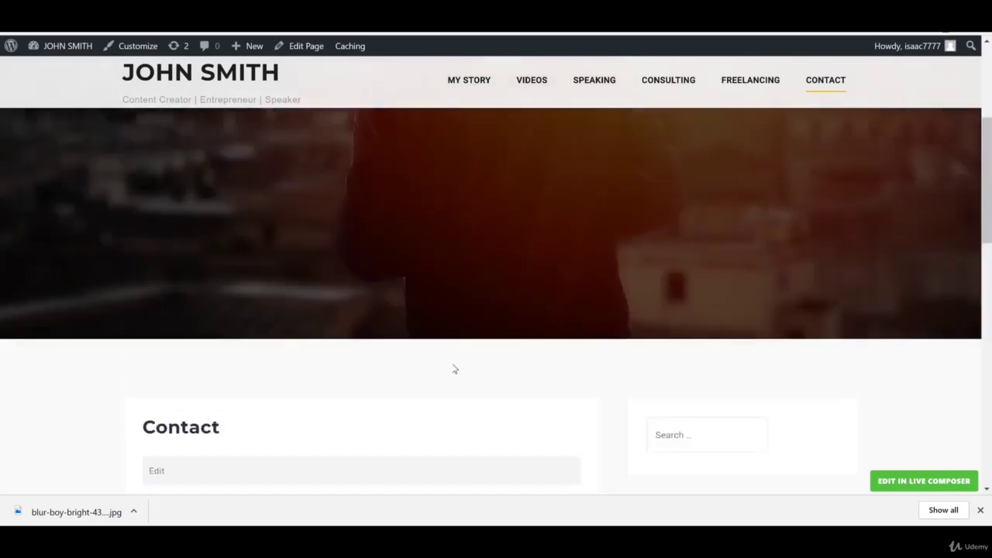
pyautogui.scroll(-3, 626, 348)
pyautogui.scroll(3, 305, 350)
pyautogui.scroll(-2, 365, 326)
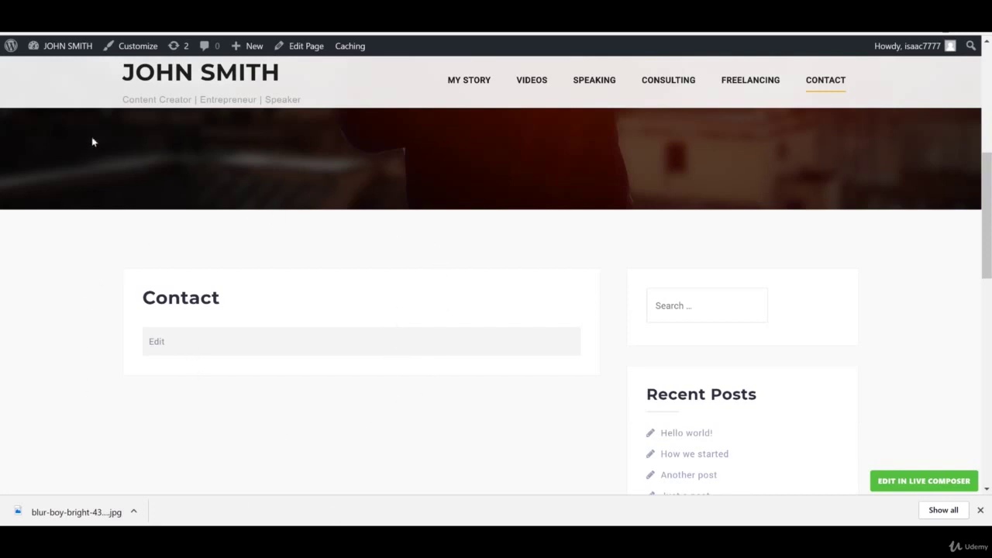
# From the admin dashboard, go to Plugins and choose Add New
pyautogui.moveTo(69, 51)
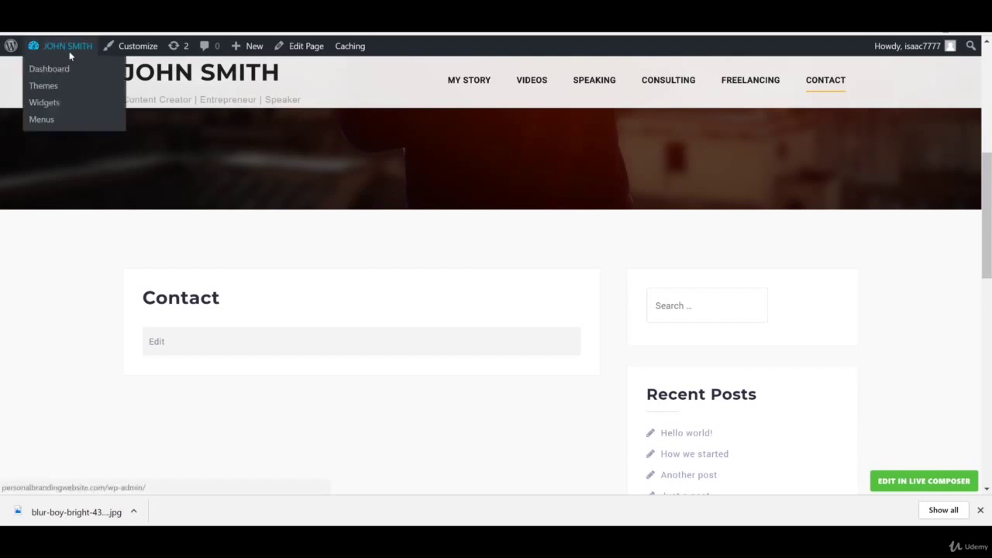
pyautogui.click(61, 71)
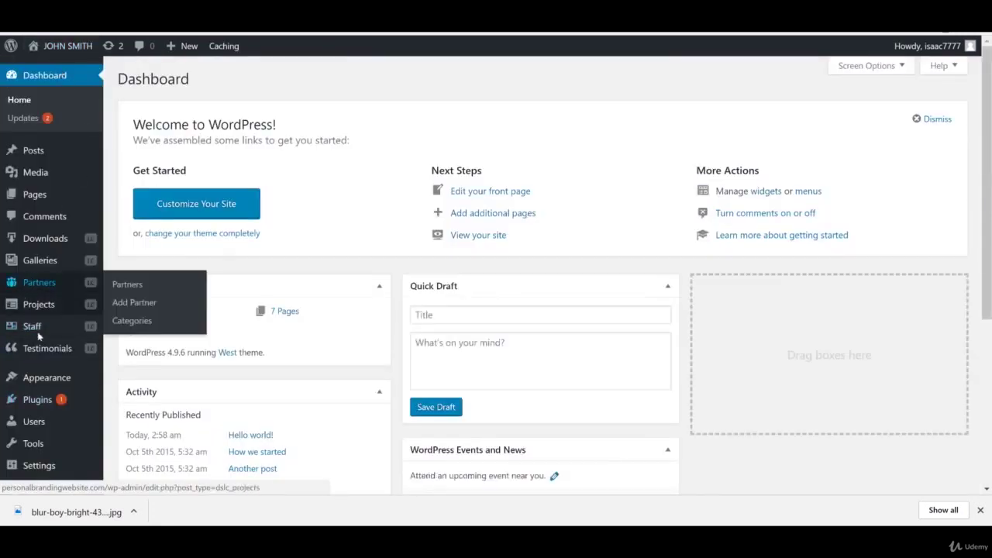
pyautogui.moveTo(29, 397)
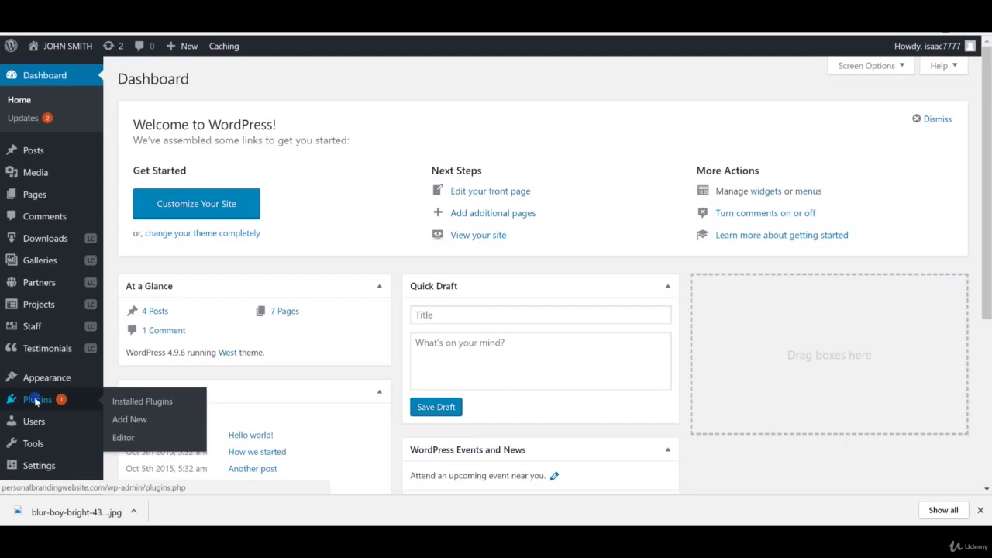
pyautogui.click(36, 401)
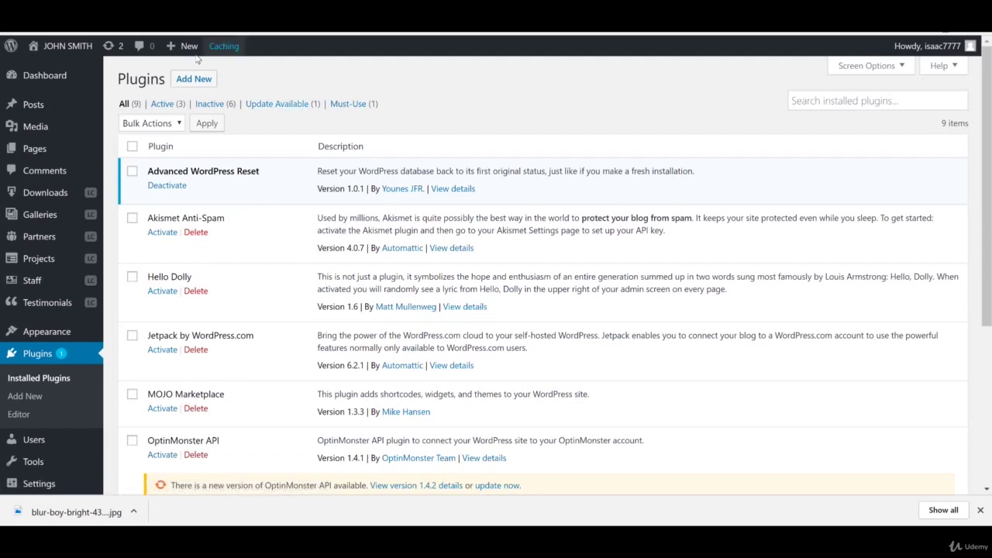
pyautogui.click(197, 84)
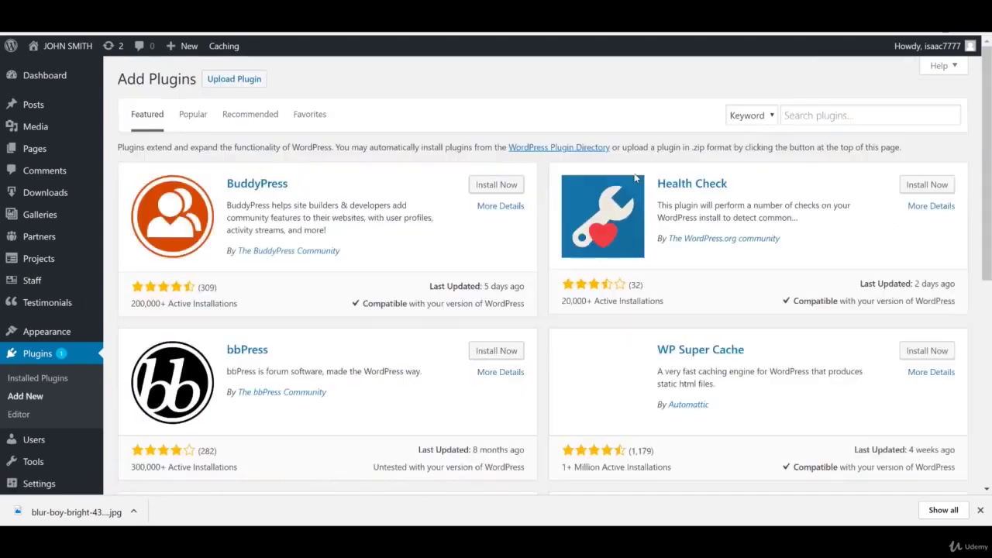
# Find PirateForms by searching 'pirate' in the plugin directory, then install and activate it
pyautogui.click(821, 120)
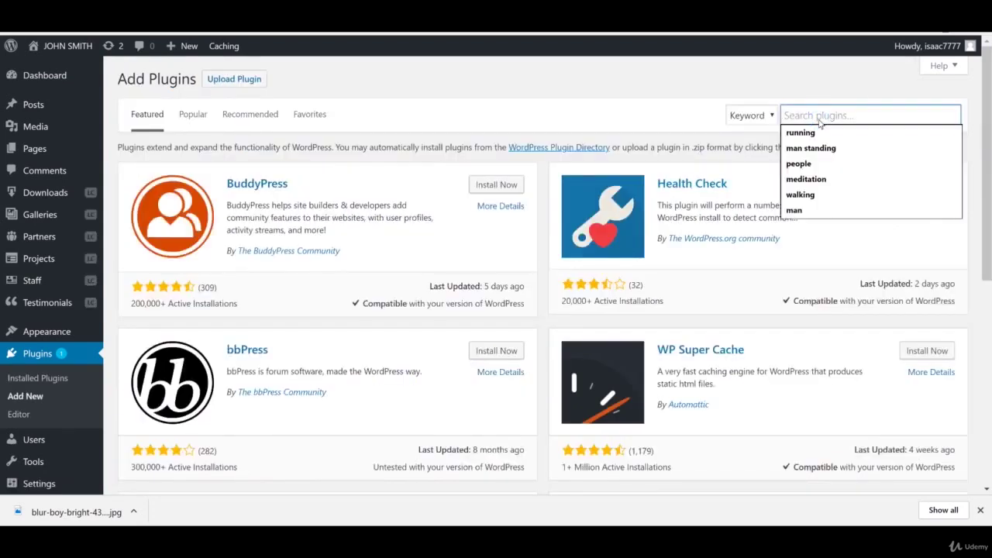
pyautogui.write('pin')
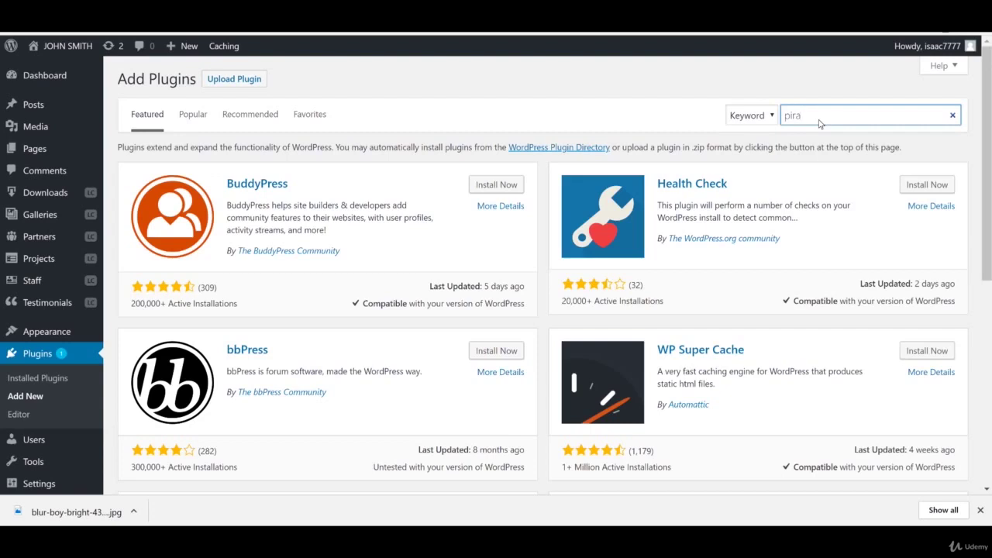
pyautogui.write('ate')
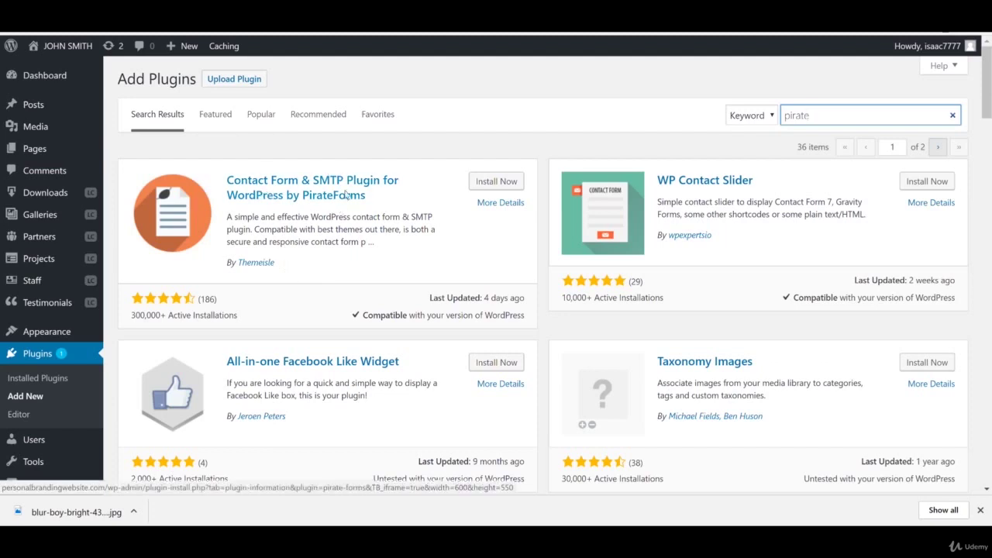
pyautogui.click(323, 187)
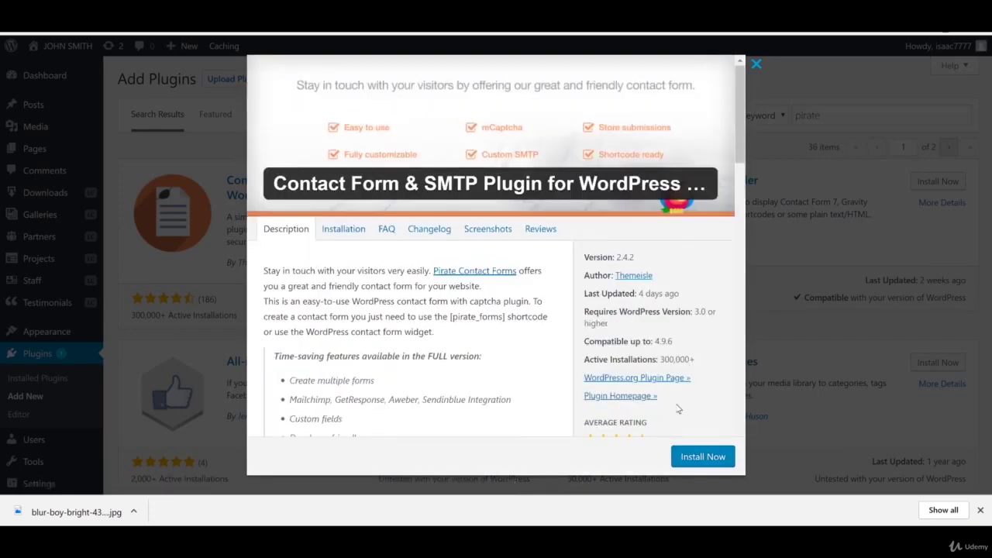
pyautogui.click(707, 456)
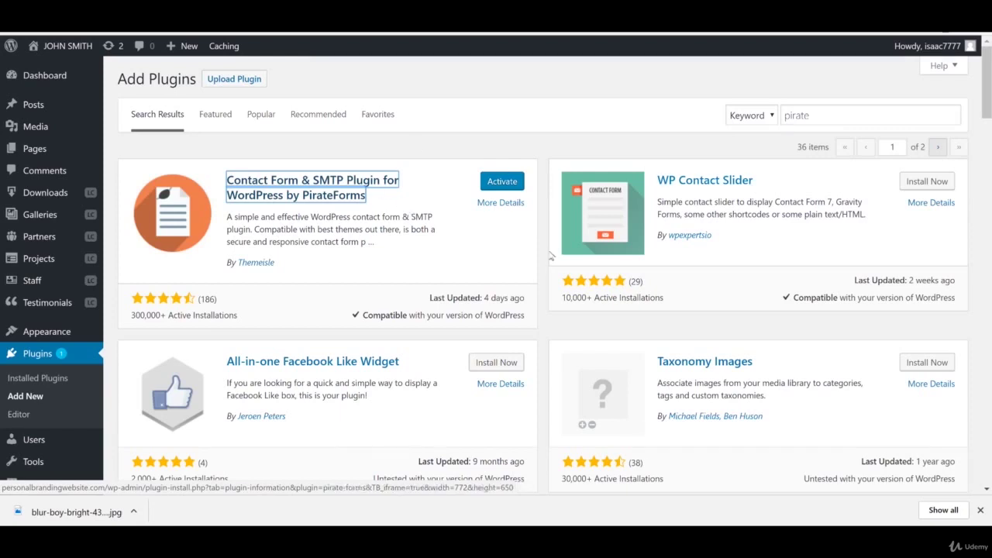
pyautogui.click(517, 184)
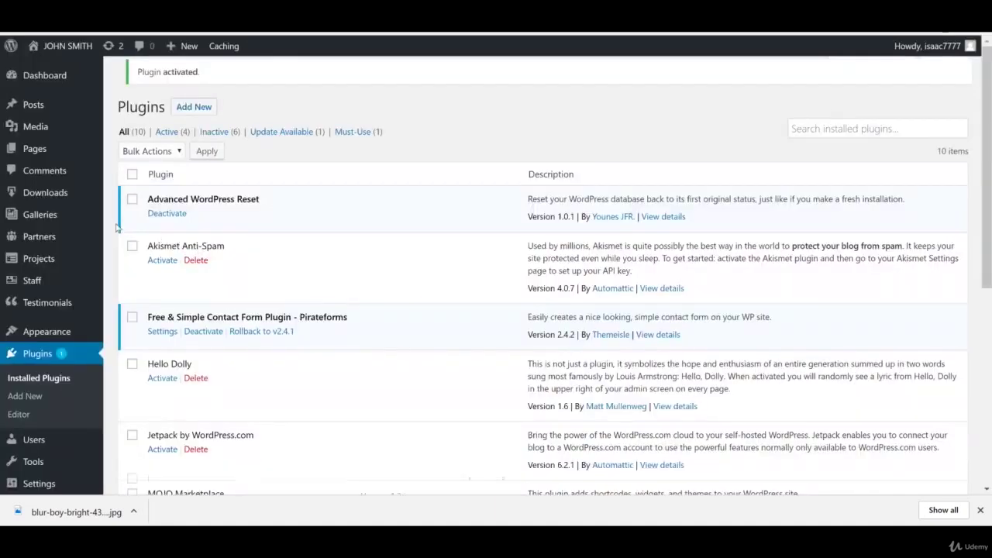
# Go to Pirate Forms Settings and select the [pirate_forms] shortcode to copy
pyautogui.scroll(-2, 40, 236)
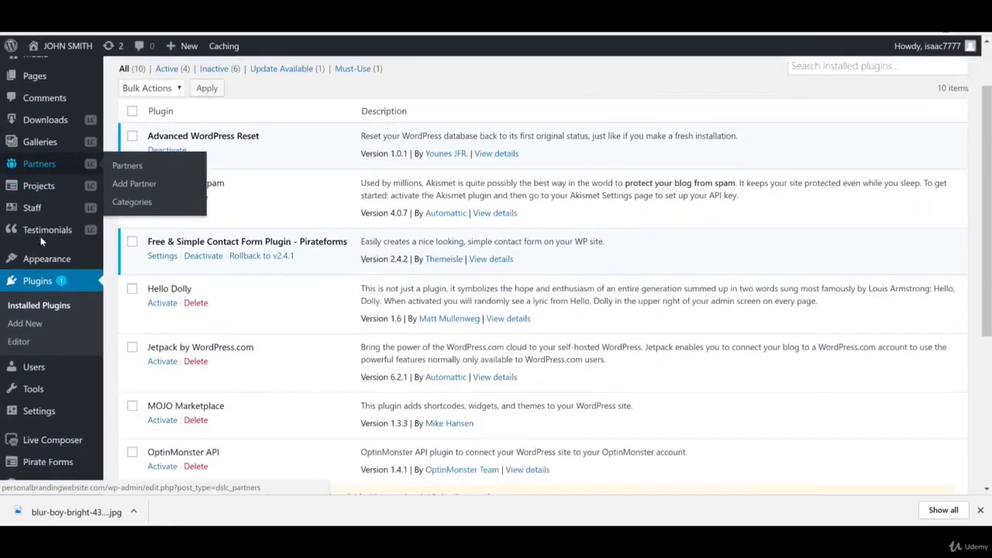
pyautogui.scroll(-1, 40, 237)
pyautogui.moveTo(49, 457)
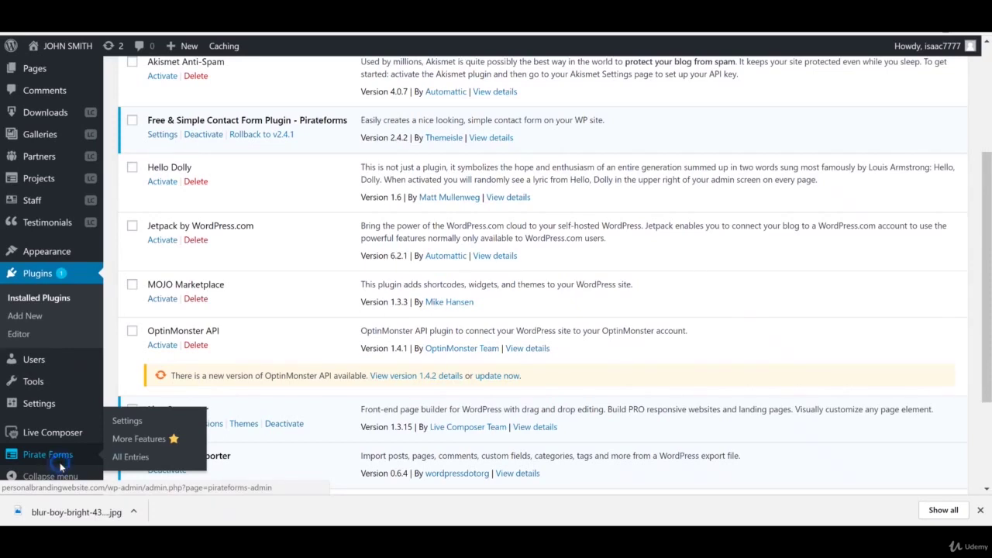
pyautogui.click(61, 464)
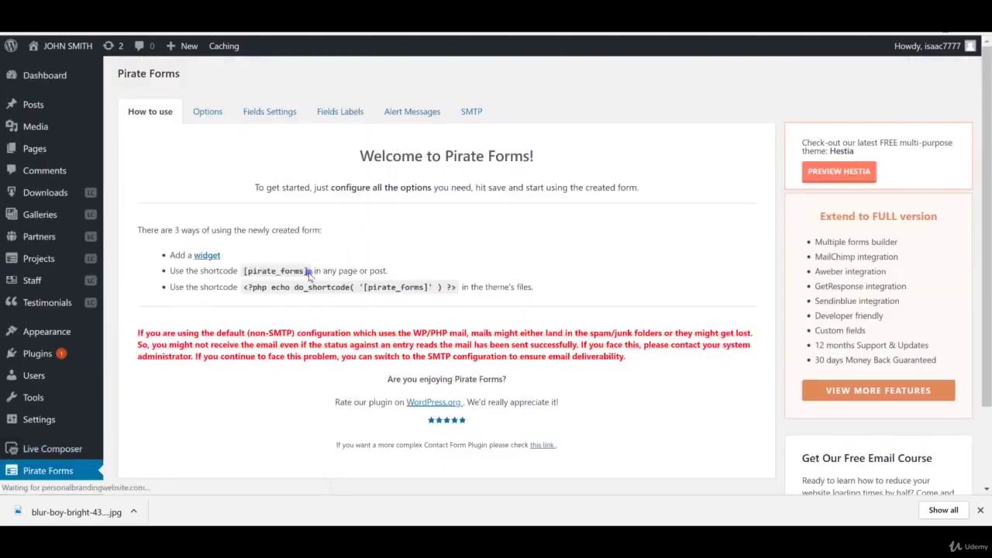
pyautogui.moveTo(309, 272); pyautogui.dragTo(245, 281)
pyautogui.hotkey('ctrl', 'c')
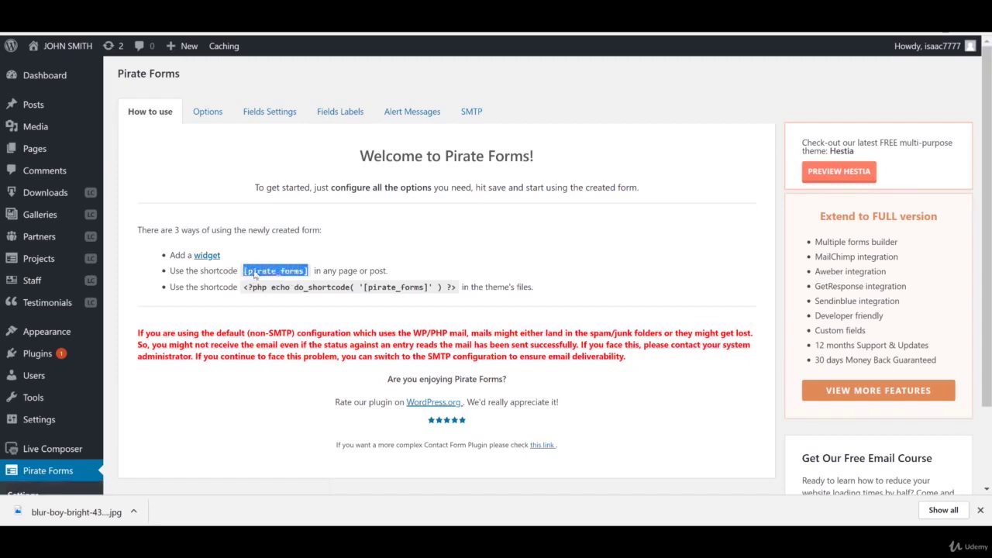
pyautogui.moveTo(48, 45)
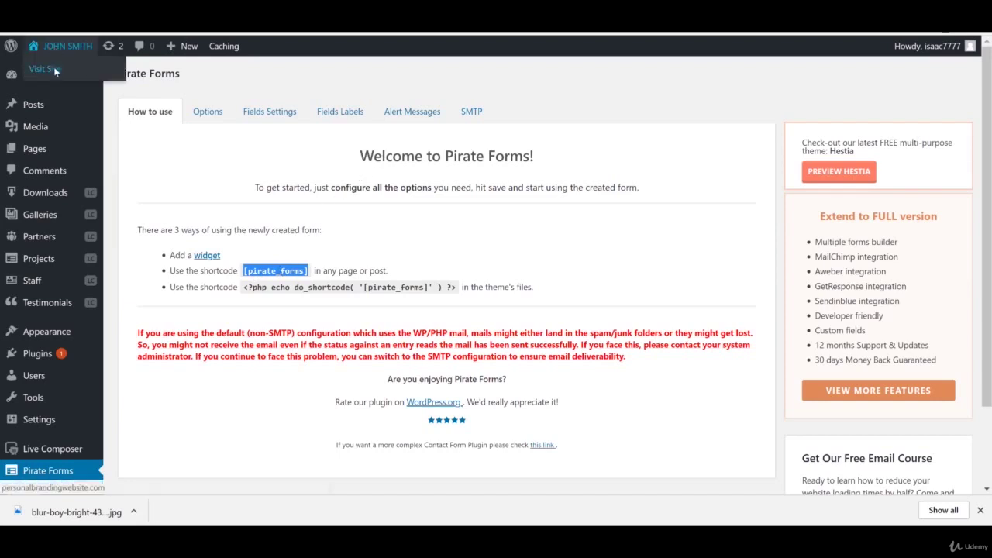
# Visit the live site's CONTACT page and use its Edit link to open the page editor
pyautogui.click(53, 68)
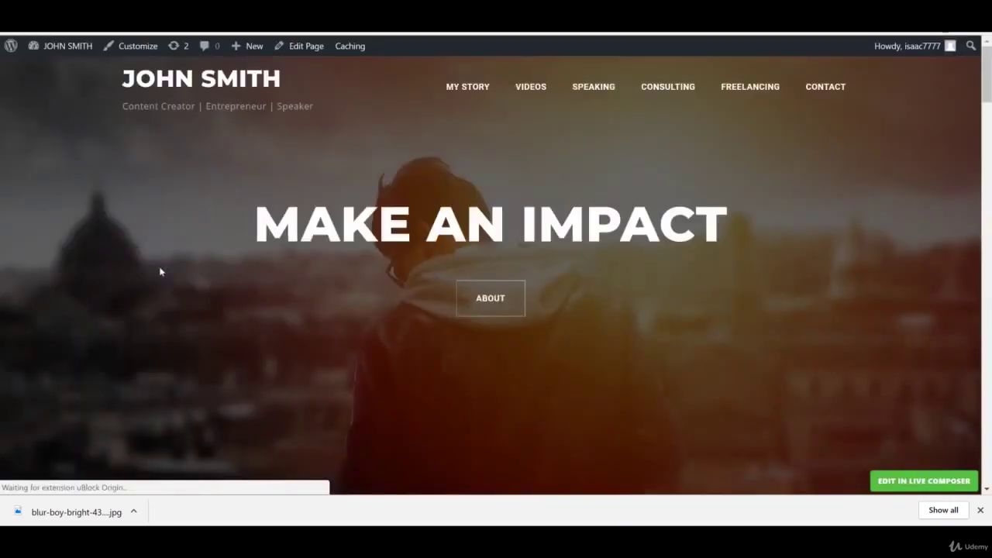
pyautogui.click(826, 87)
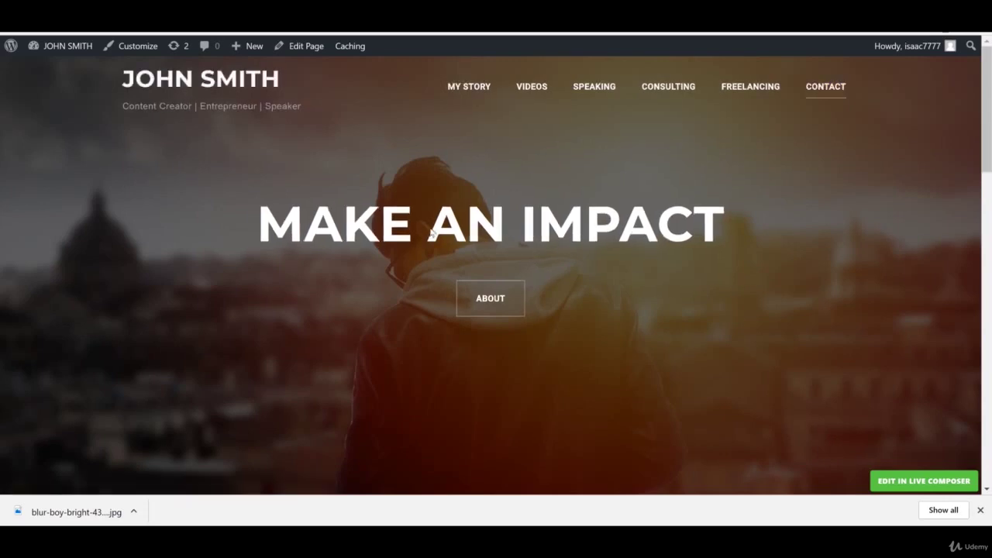
pyautogui.scroll(-5, 436, 224)
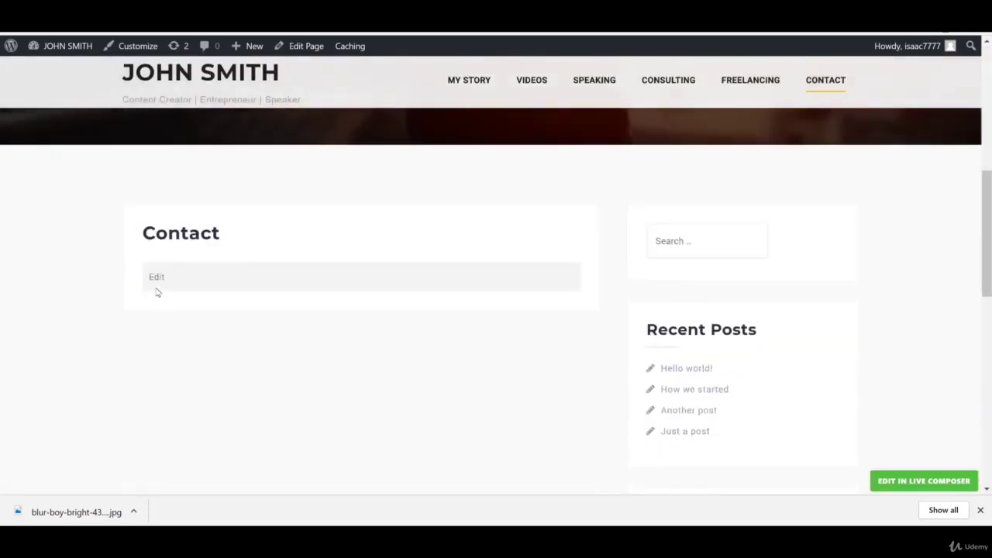
pyautogui.click(155, 280)
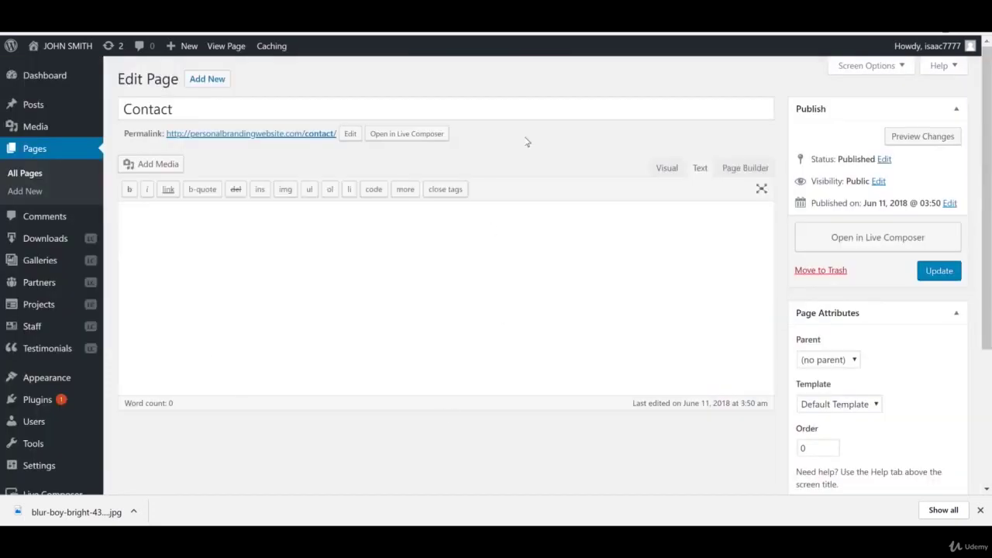
# Paste [pirate_forms] into the Contact page in the Text editor and click Update
pyautogui.click(164, 217)
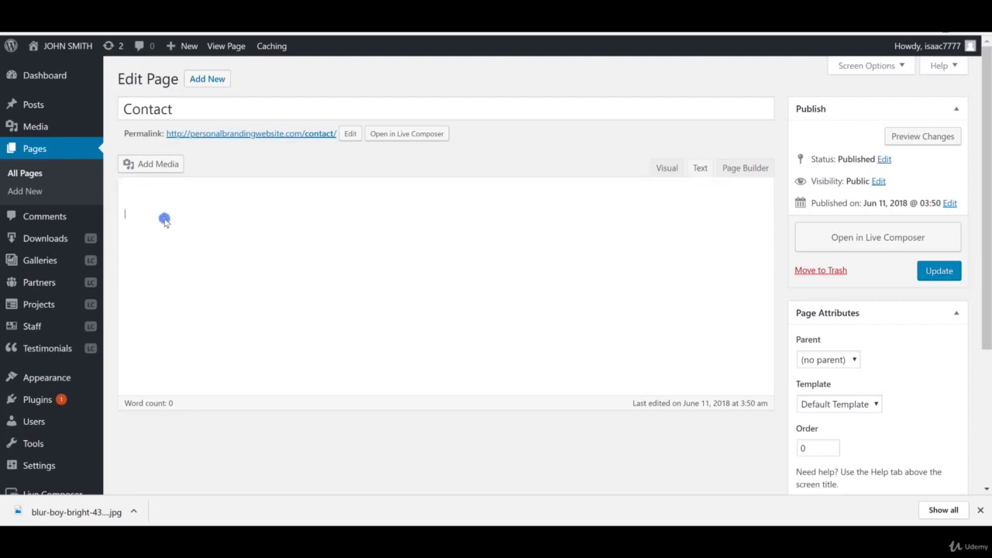
pyautogui.click(680, 169)
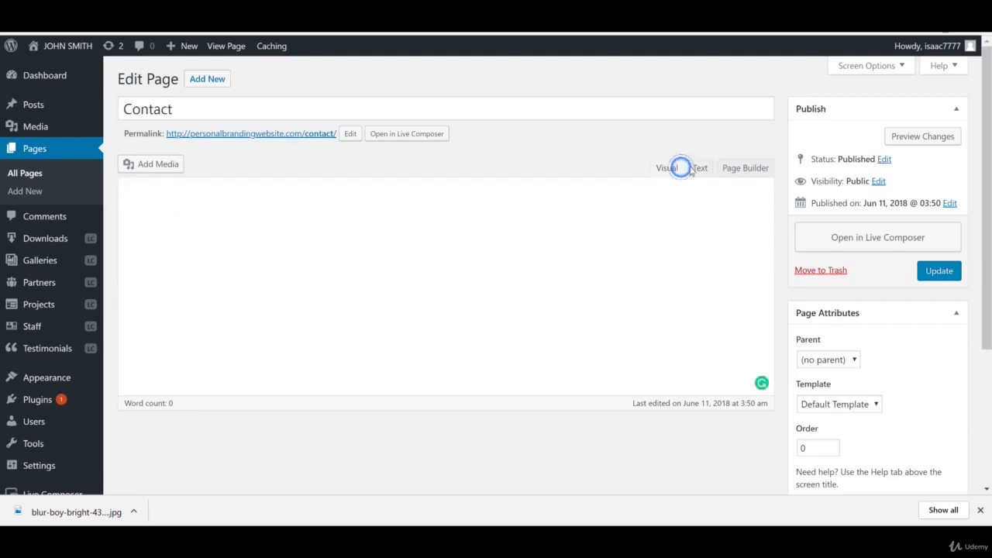
pyautogui.click(701, 167)
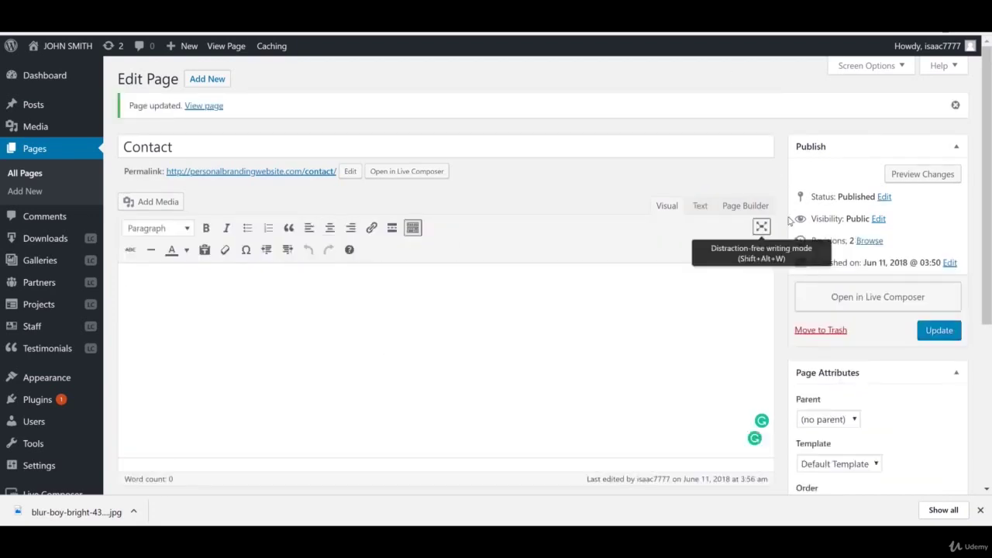
pyautogui.click(701, 208)
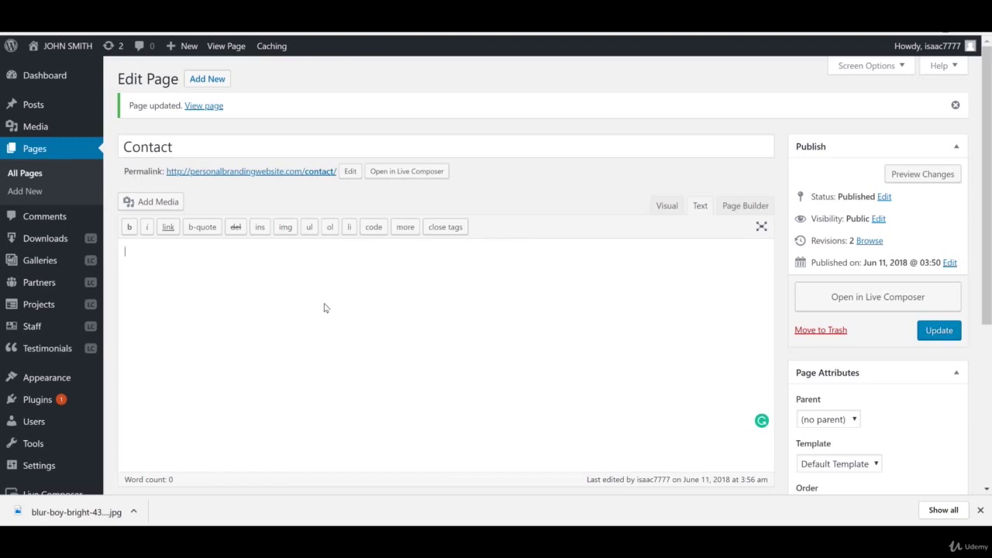
pyautogui.hotkey('ctrl', 'v')
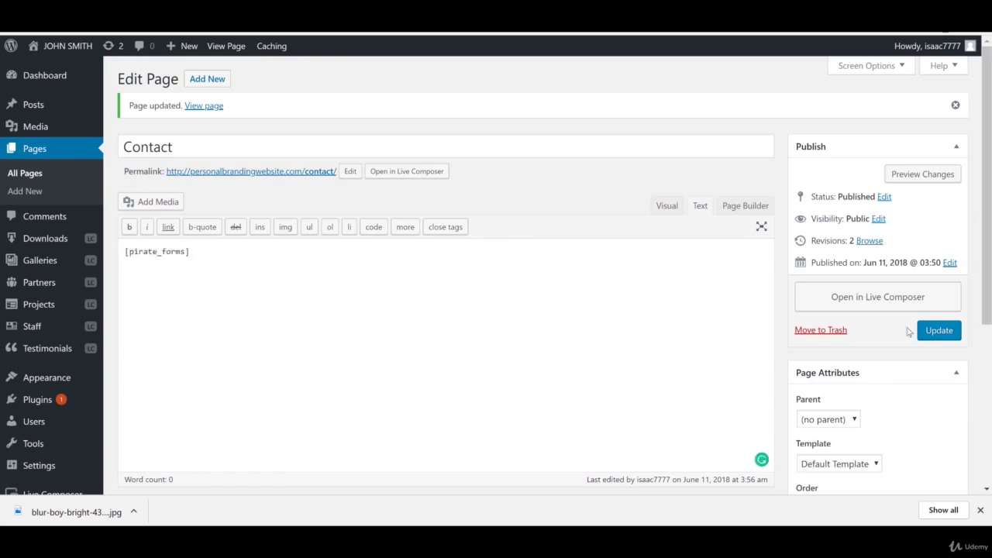
pyautogui.click(939, 332)
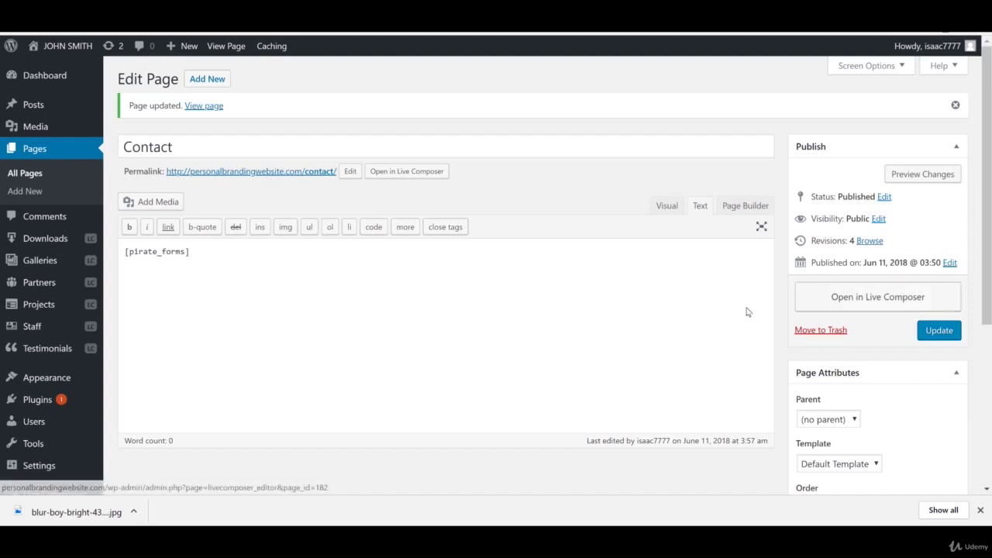
pyautogui.click(922, 174)
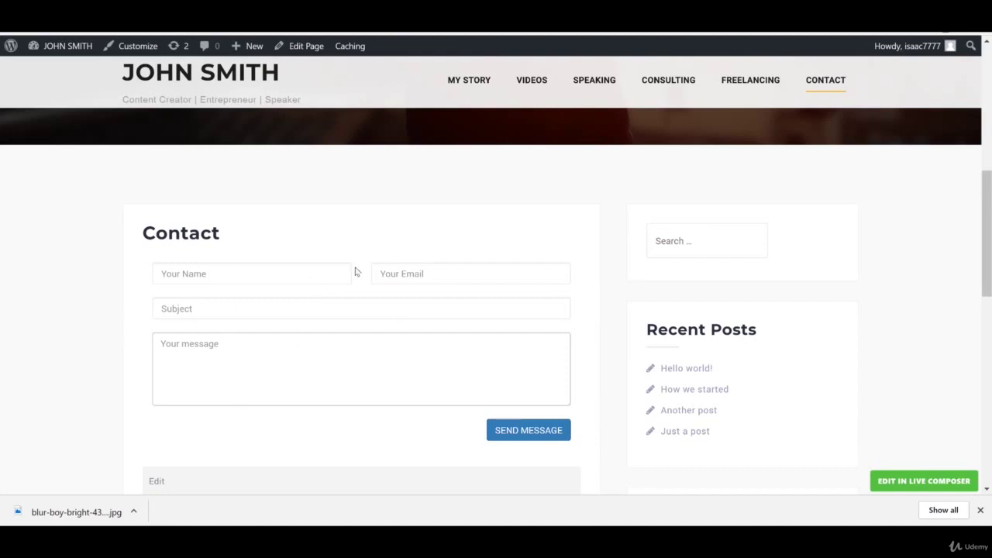
pyautogui.scroll(-2, 317, 312)
pyautogui.scroll(1, 404, 302)
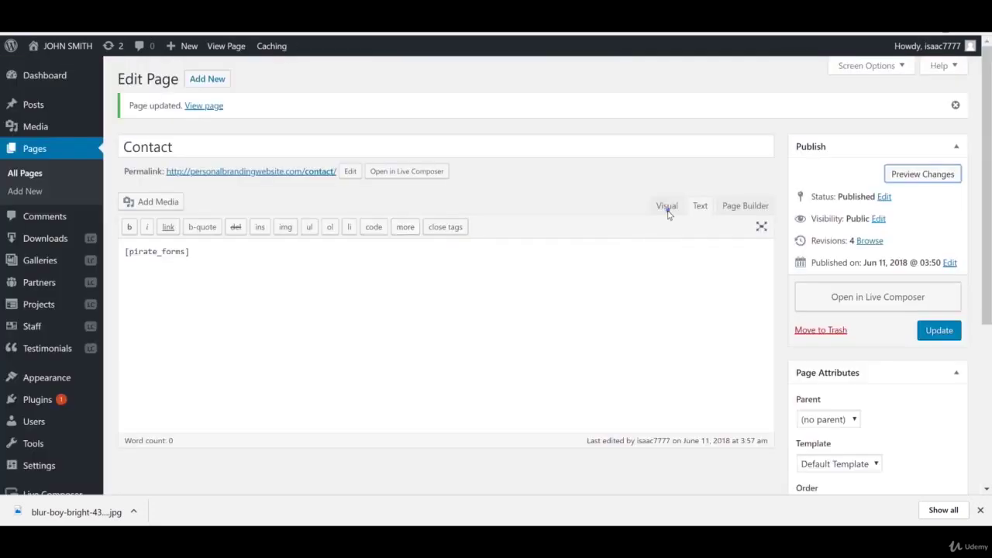
# Insert the line 'Get in touch with me.' above the [pirate_forms] shortcode and update the page
pyautogui.click(668, 209)
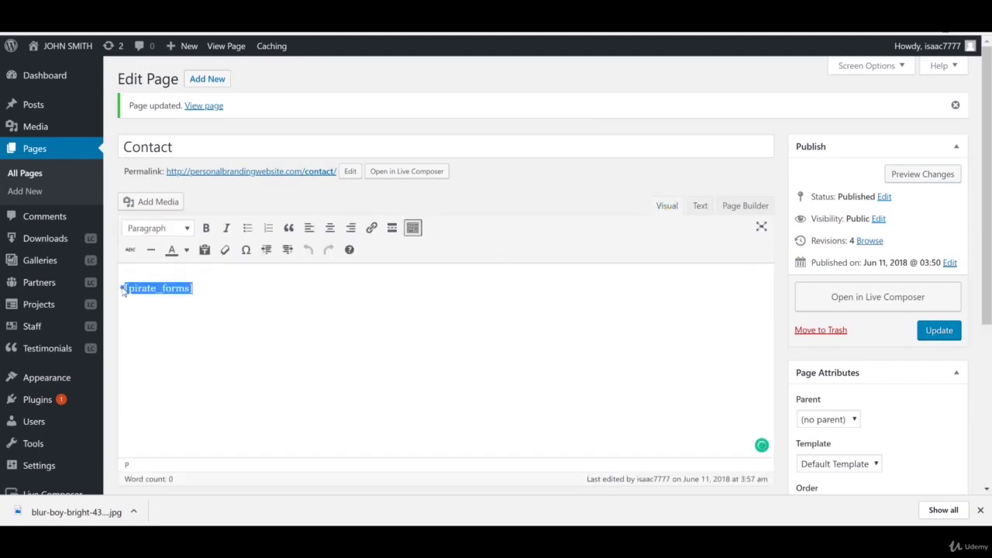
pyautogui.click(122, 289)
pyautogui.press('Return')
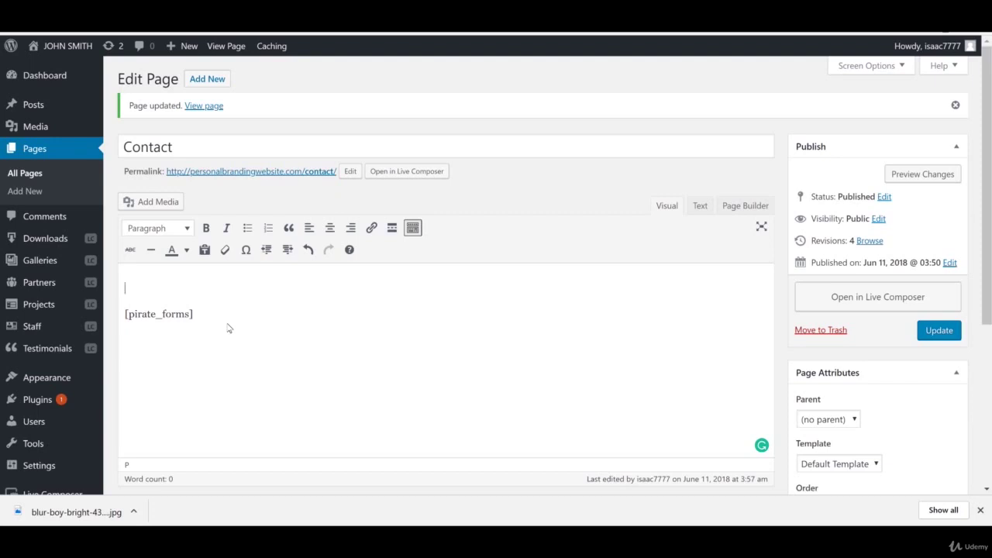
pyautogui.write('Get in touch')
pyautogui.write(' with m')
pyautogui.press('BackSpace')
pyautogui.write('with me')
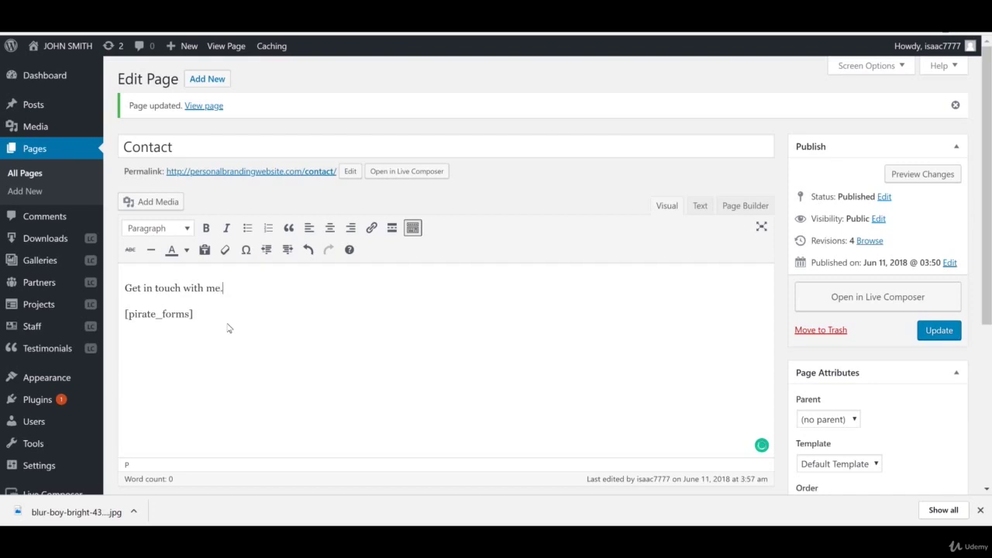
pyautogui.click(939, 332)
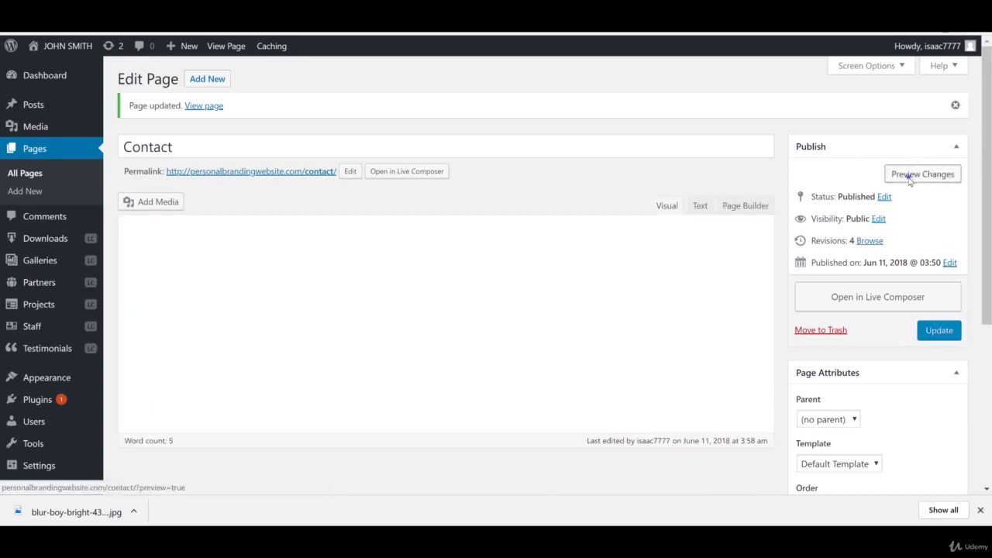
# Preview the Contact page to check the intro line above the form, then return to the editor
pyautogui.click(911, 174)
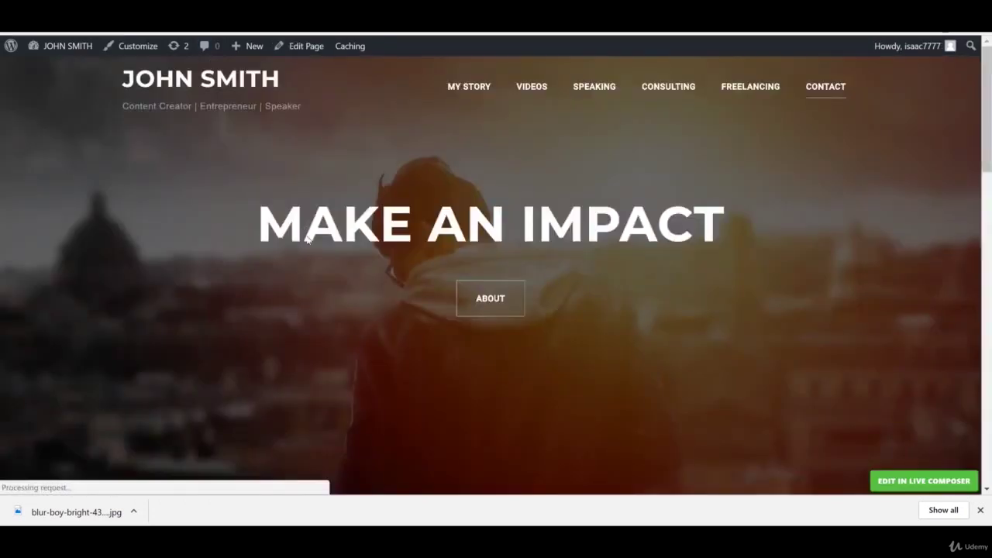
pyautogui.scroll(-3, 279, 372)
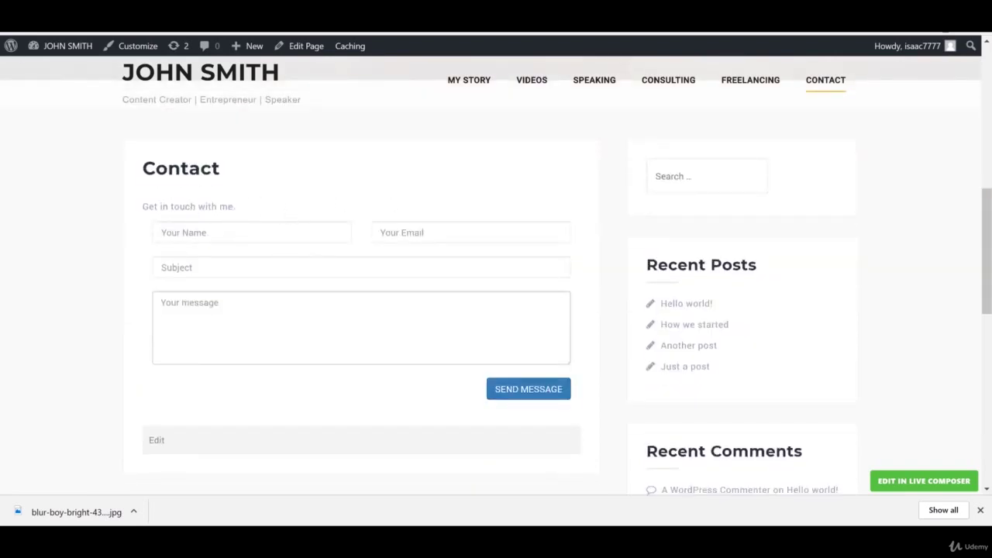
pyautogui.click(193, 11)
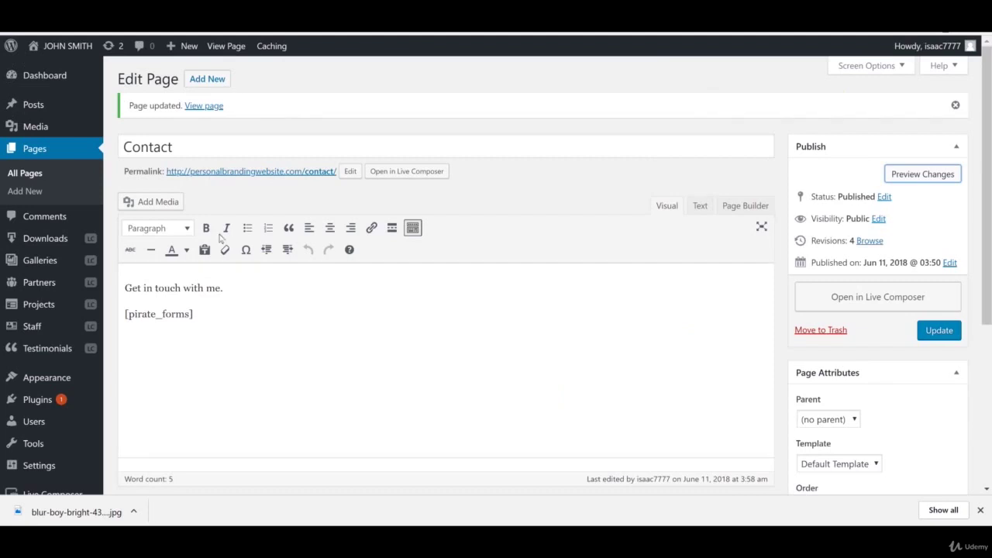
# Format 'Get in touch with me.' as Heading 4, then update and preview the Contact page
pyautogui.tripleClick(229, 290)
pyautogui.click(175, 228)
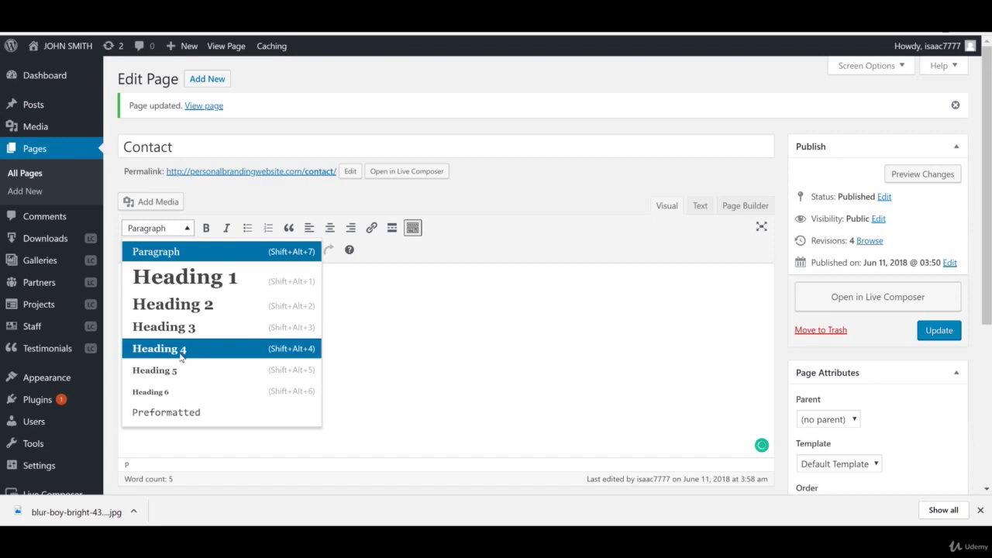
pyautogui.click(180, 349)
pyautogui.click(276, 314)
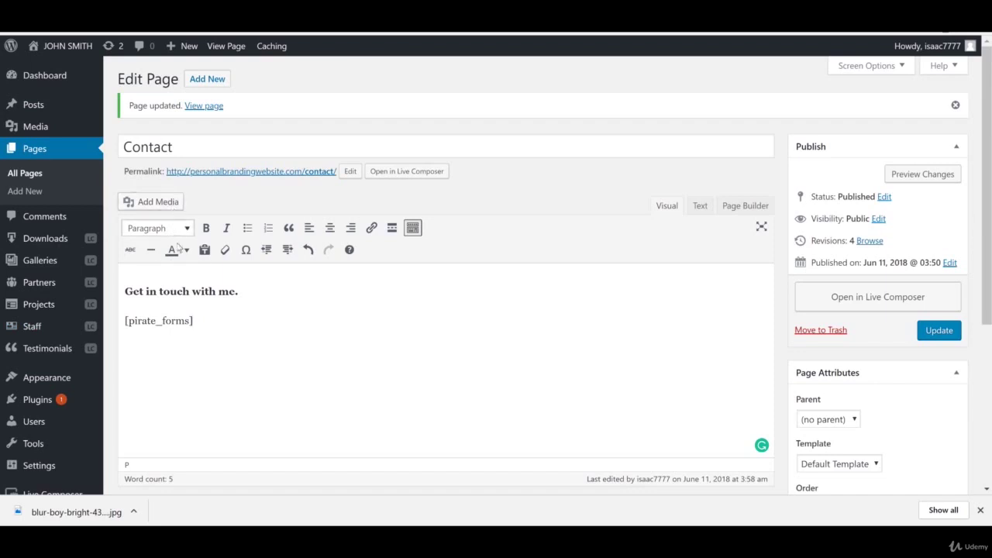
pyautogui.click(937, 333)
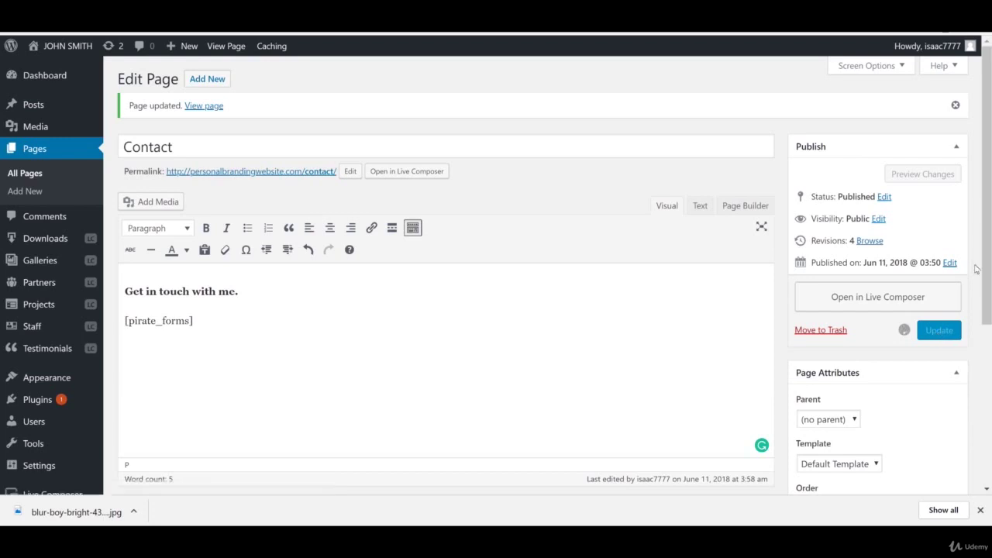
pyautogui.click(923, 174)
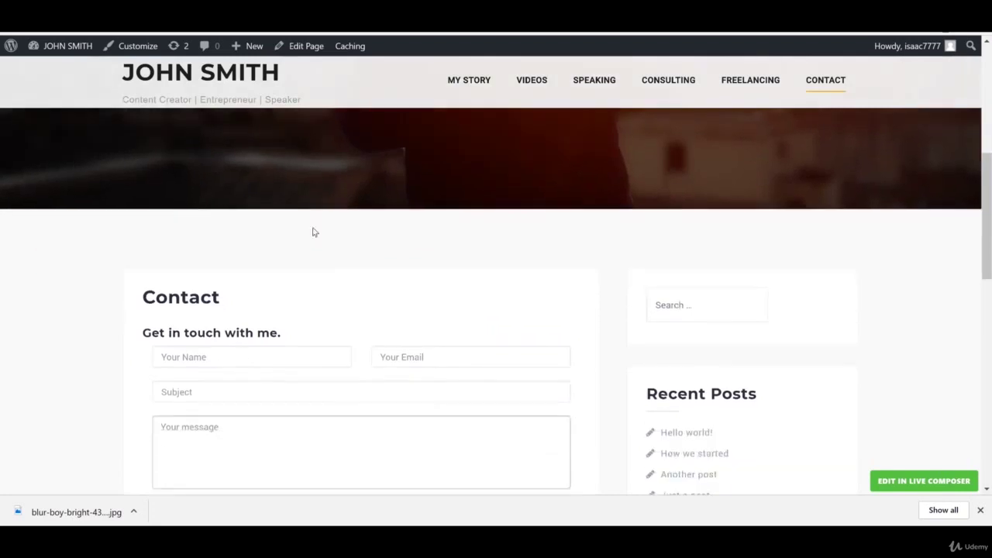
pyautogui.scroll(-2, 313, 233)
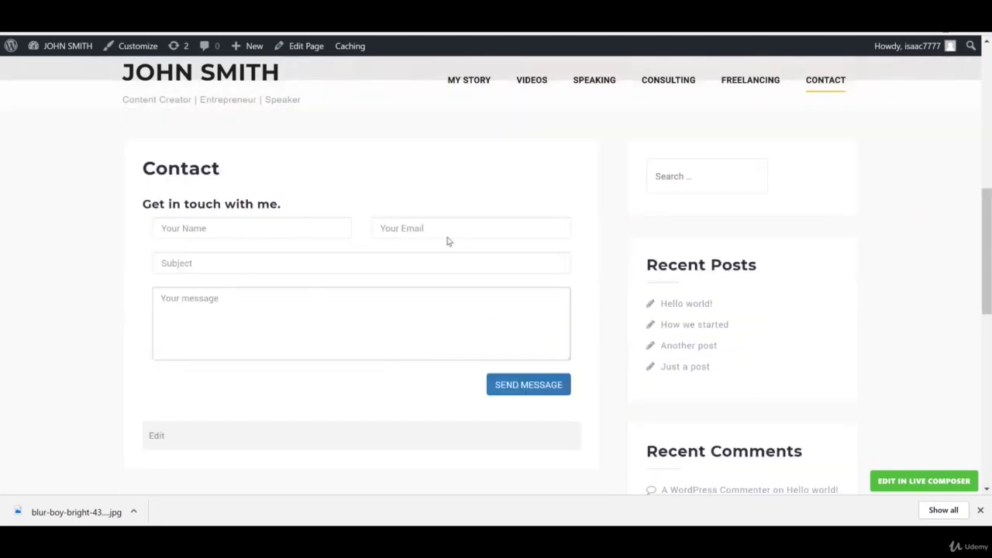
pyautogui.click(209, 234)
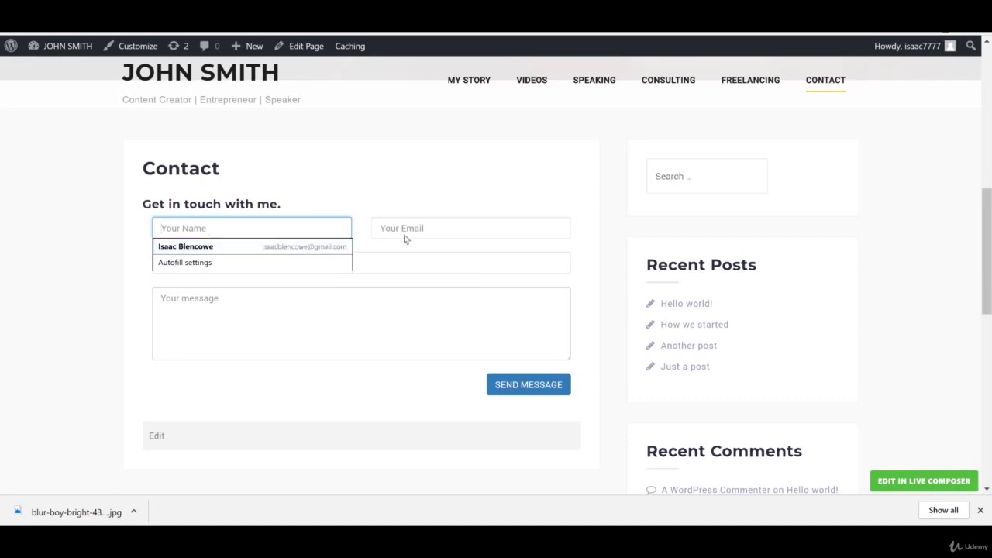
pyautogui.click(389, 320)
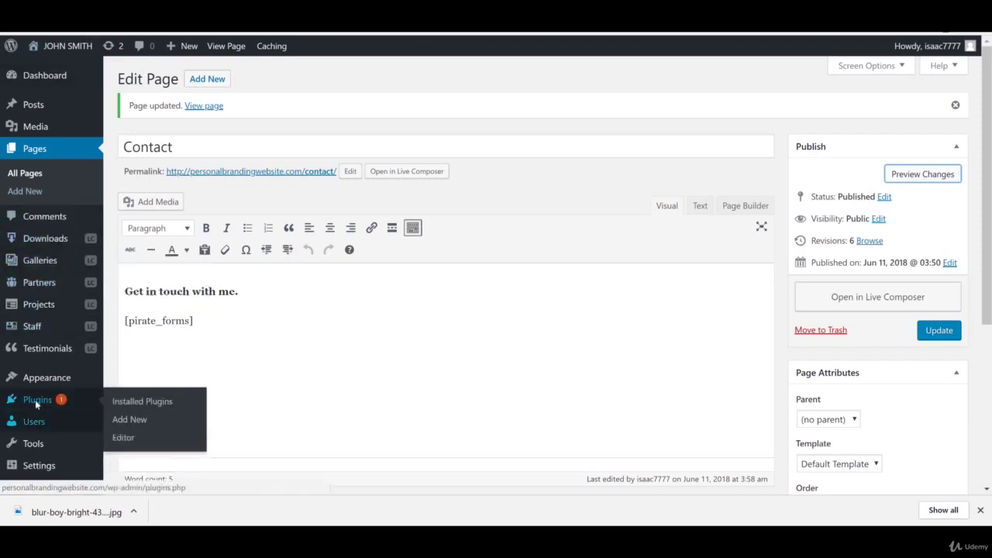
# Open Pirate Forms Settings on the form processing Options tab
pyautogui.scroll(-3, 42, 423)
pyautogui.moveTo(56, 464)
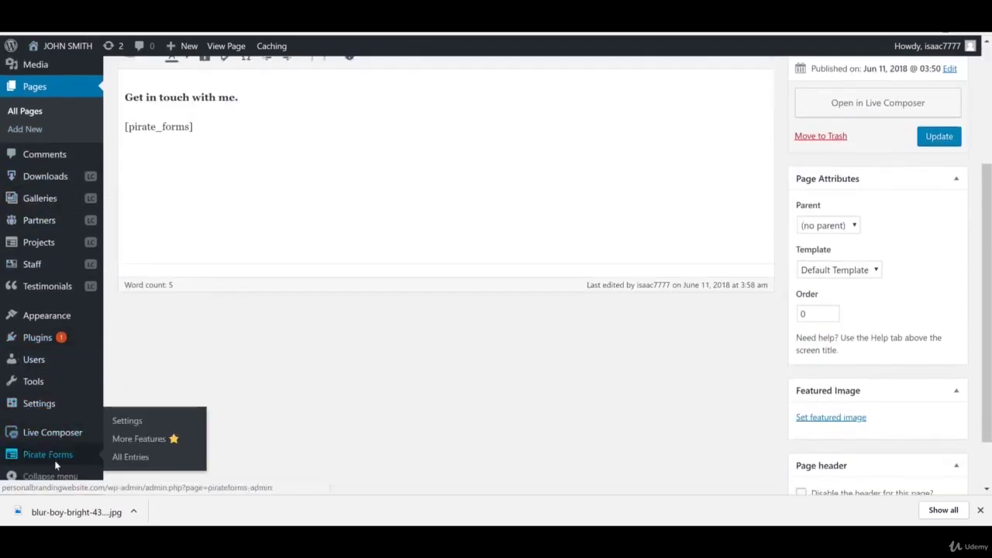
pyautogui.click(129, 423)
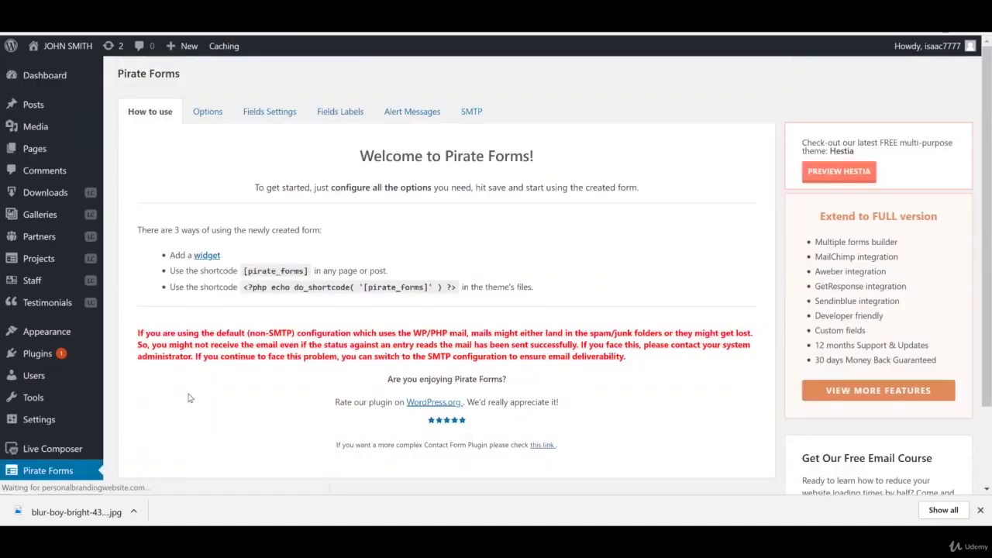
pyautogui.click(208, 117)
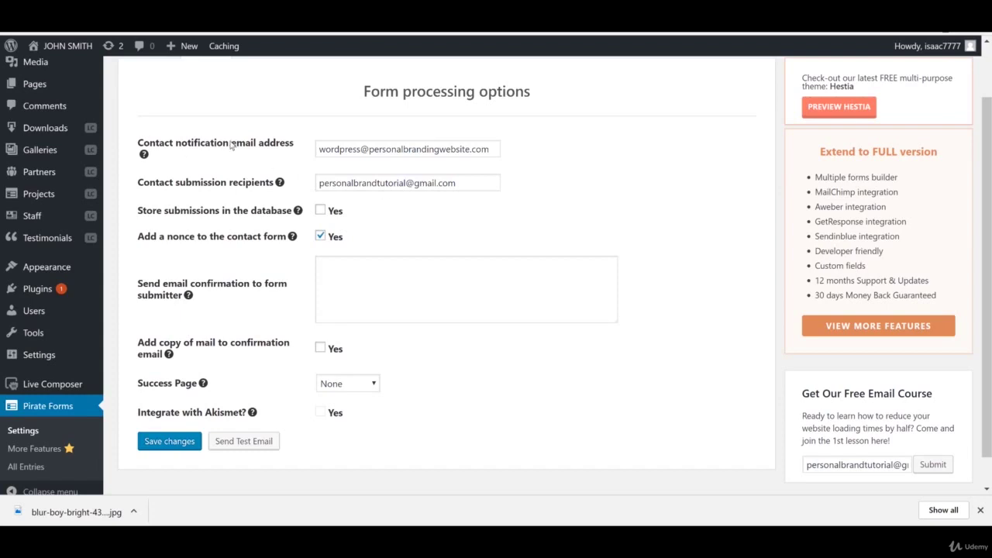
# Copy the Contact submission recipients address over the Contact notification email address
pyautogui.click(320, 150)
pyautogui.moveTo(339, 157); pyautogui.dragTo(499, 148)
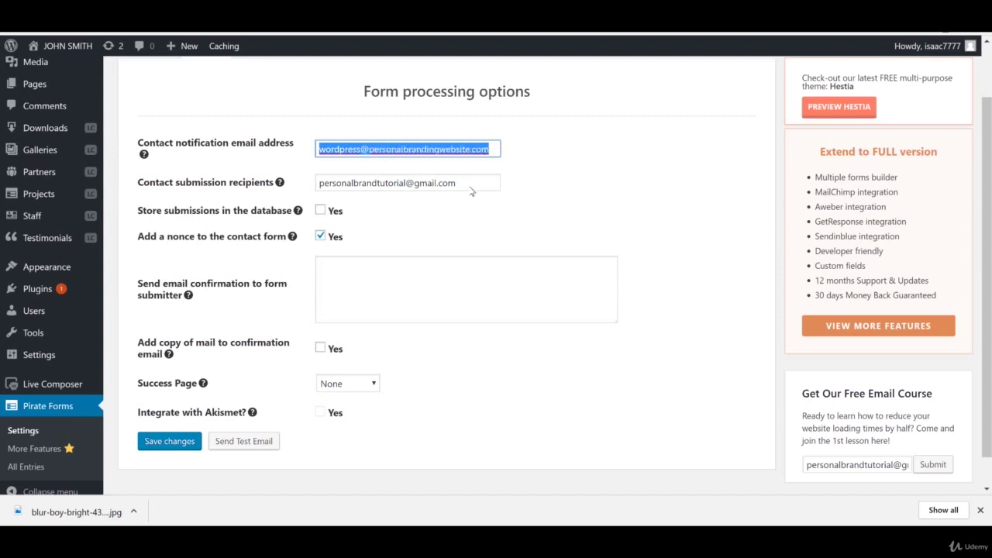
pyautogui.moveTo(471, 190); pyautogui.dragTo(295, 193)
pyautogui.hotkey('ctrl', 'c')
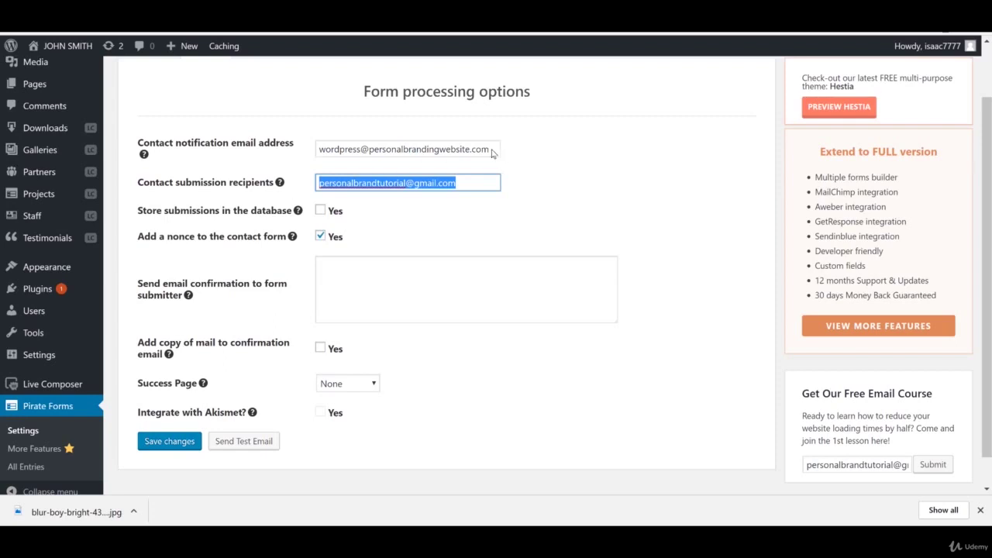
pyautogui.moveTo(493, 152); pyautogui.dragTo(304, 149)
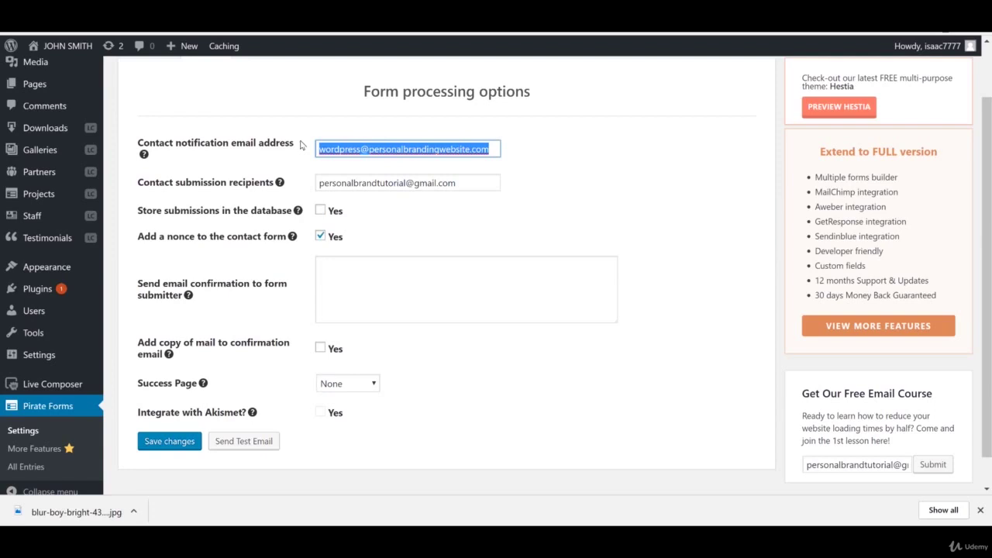
pyautogui.hotkey('ctrl', 'v')
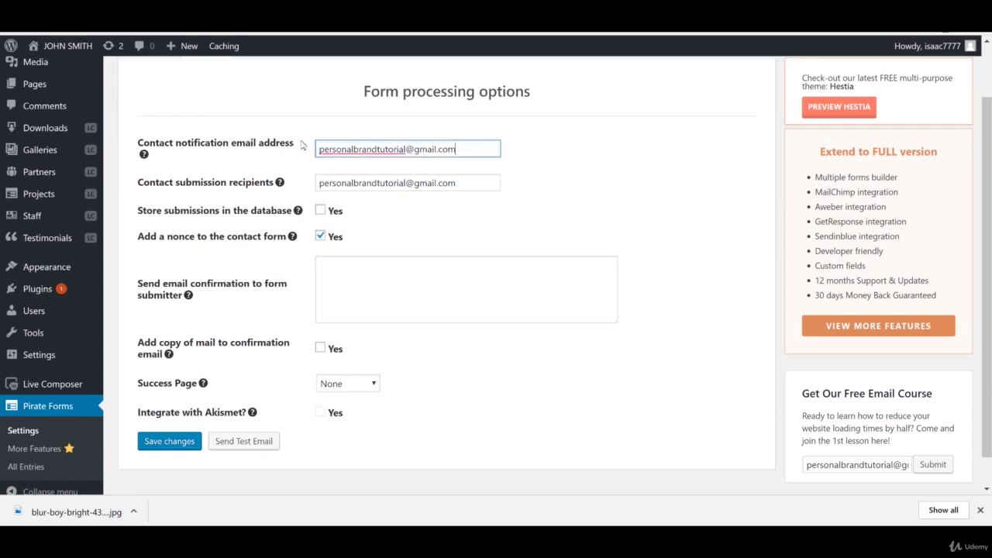
pyautogui.tripleClick(489, 150)
pyautogui.moveTo(489, 151); pyautogui.dragTo(234, 157)
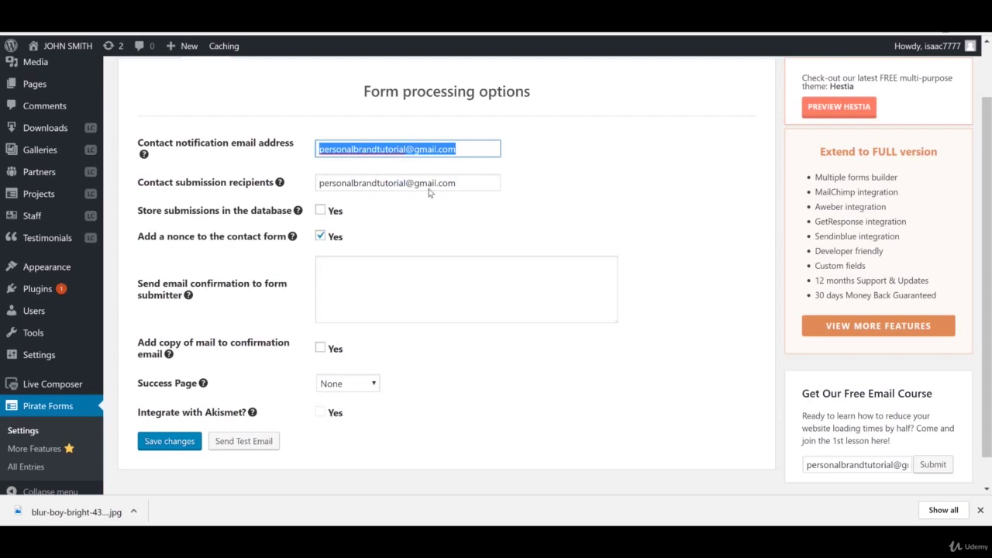
pyautogui.click(453, 186)
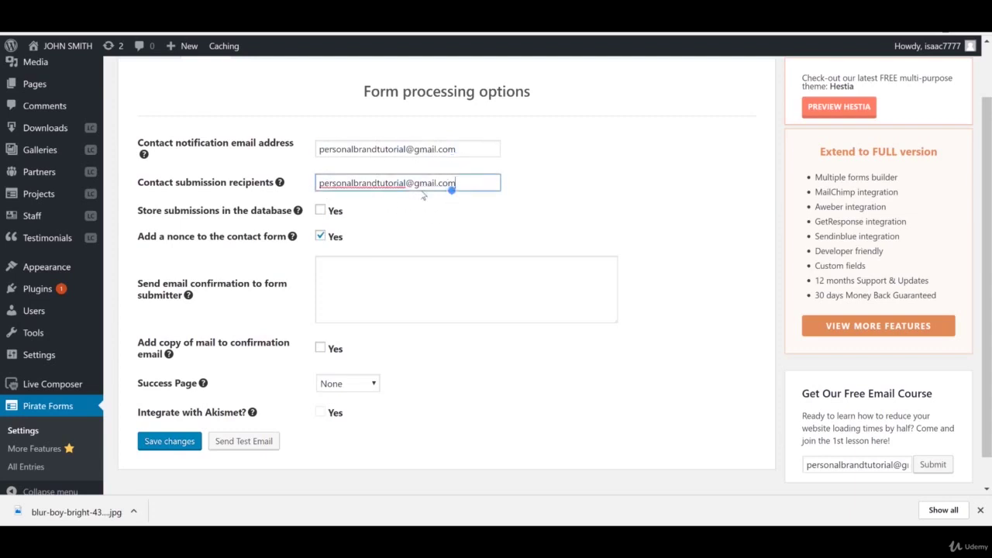
pyautogui.moveTo(424, 196); pyautogui.dragTo(353, 160)
pyautogui.click(354, 150)
pyautogui.click(355, 195)
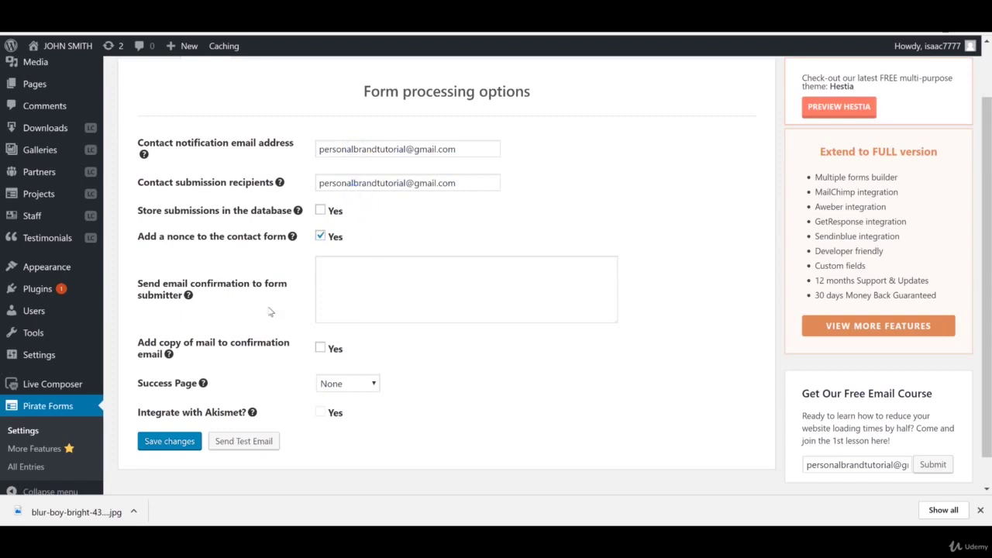
# Set the submitter confirmation email to 'Thanks for getting in touch, I will do my best to get back to you as soon as possible'
pyautogui.moveTo(189, 297)
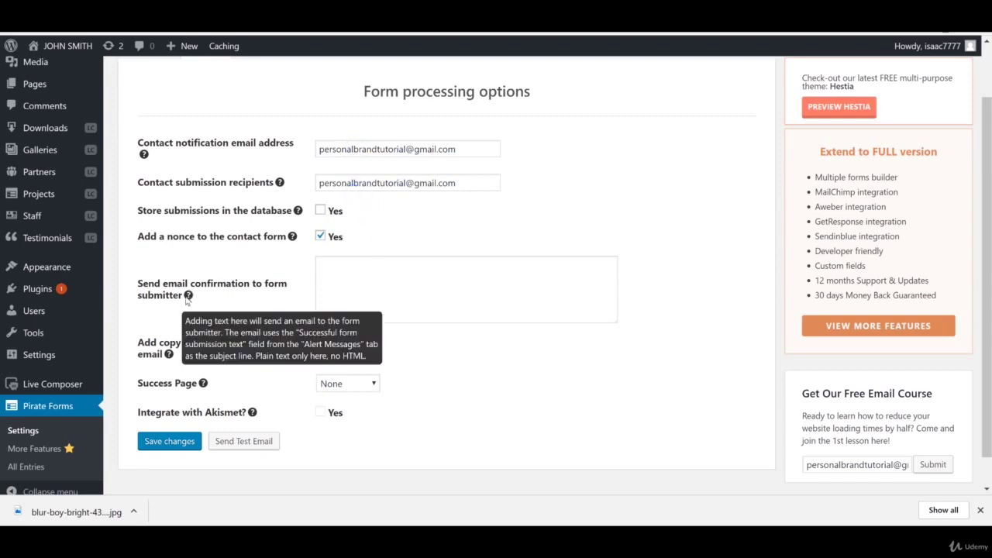
pyautogui.click(398, 279)
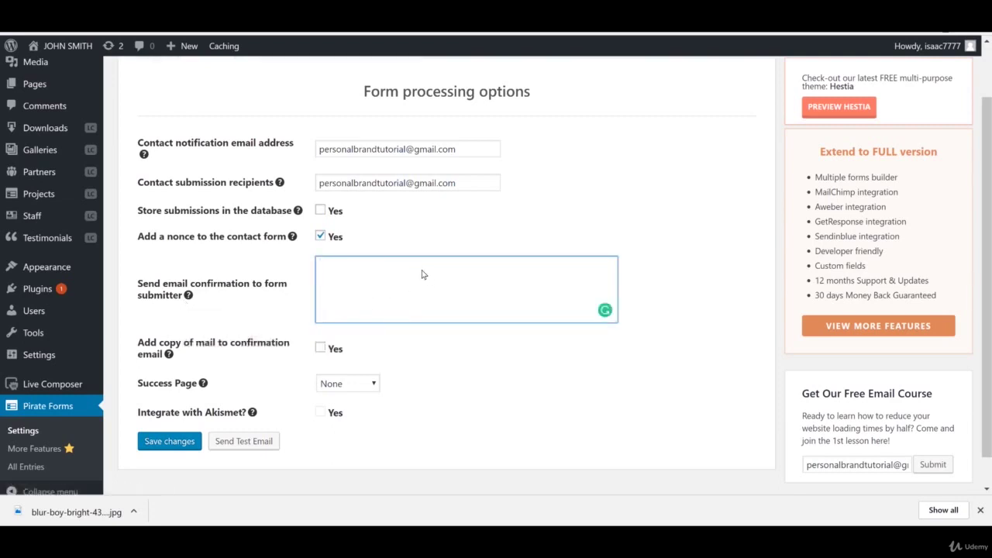
pyautogui.write('Thanks for getting in tou')
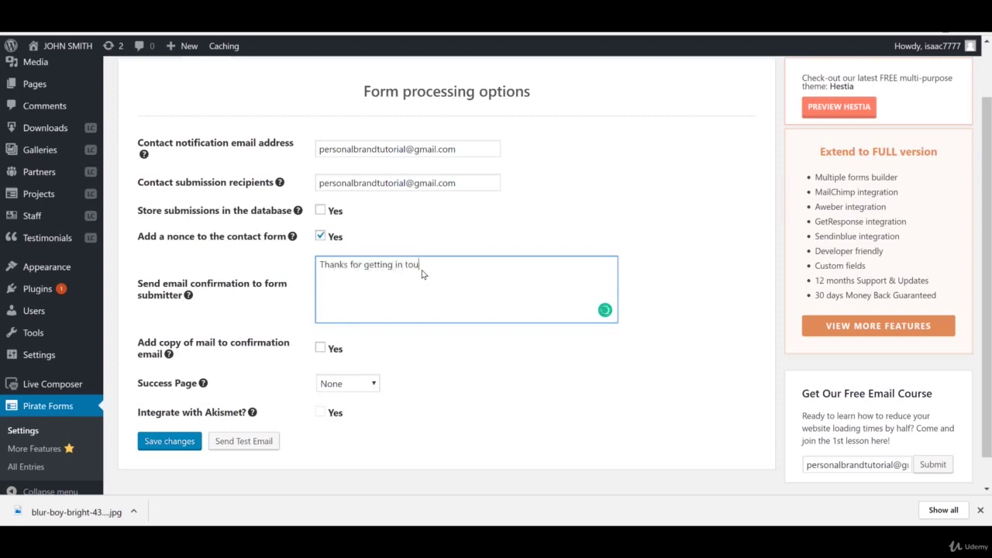
pyautogui.write('ch')
pyautogui.press('BackSpace')
pyautogui.press('BackSpace')
pyautogui.write('uch, I will do my best to b')
pyautogui.press('BackSpace')
pyautogui.write('get back to ')
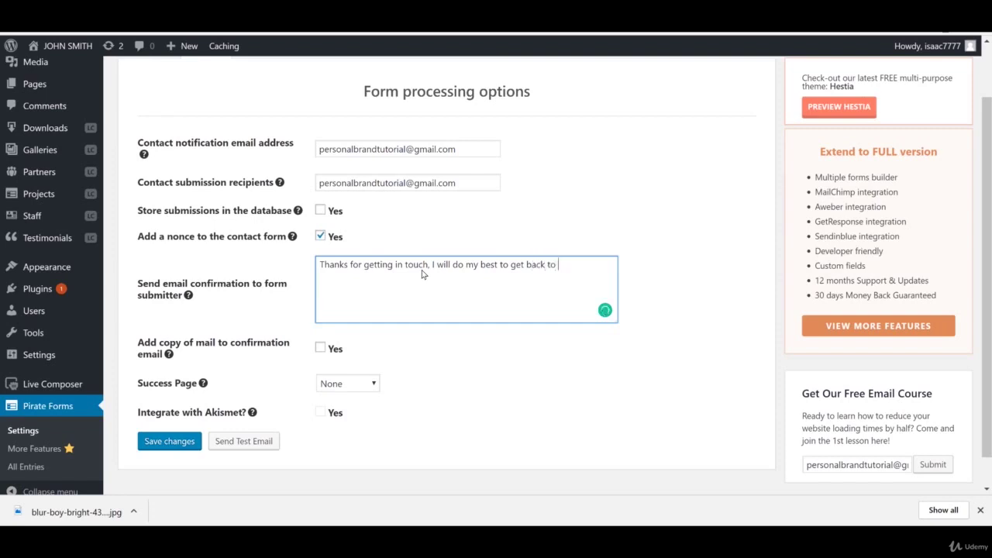
pyautogui.write('you as soon as possible.')
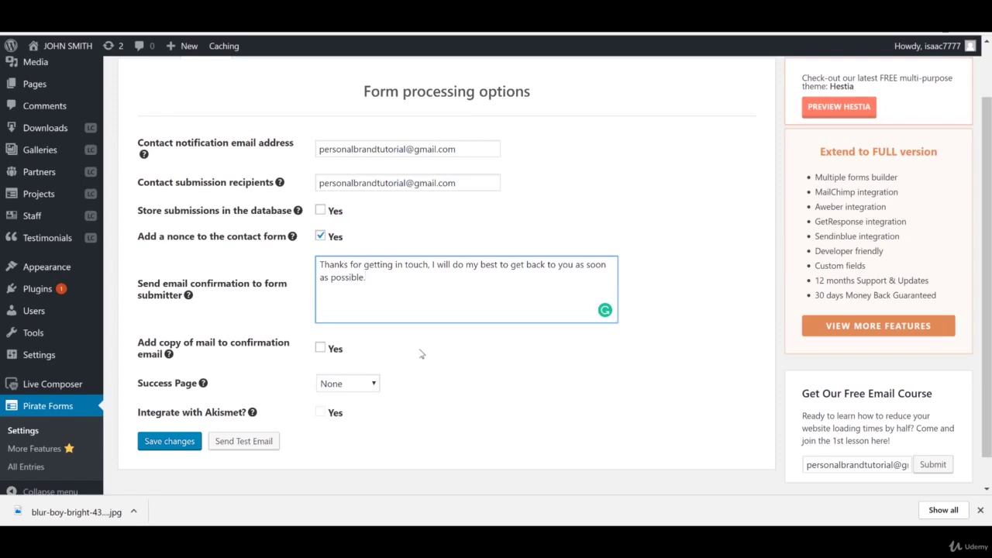
# Leave Success Page as None and save the form processing settings
pyautogui.click(364, 381)
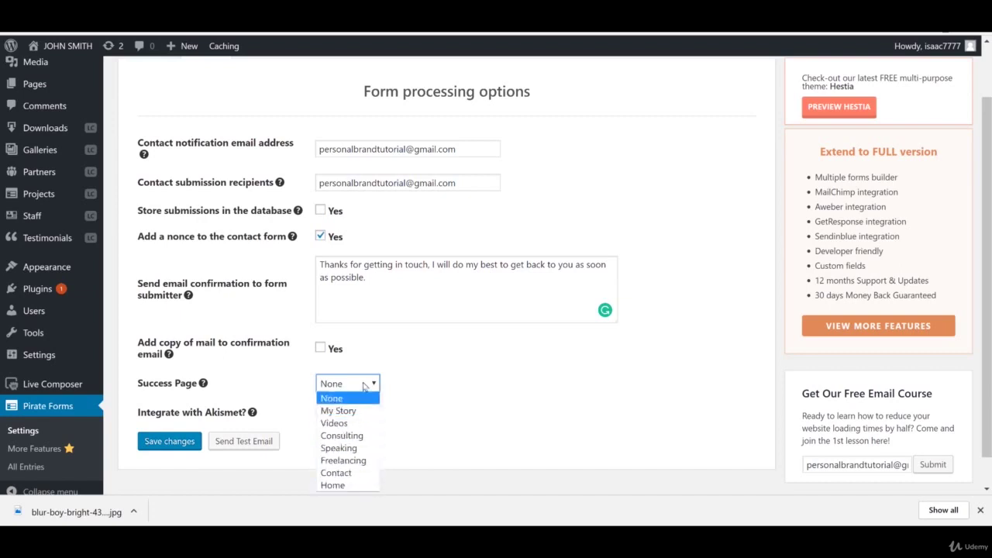
pyautogui.click(363, 384)
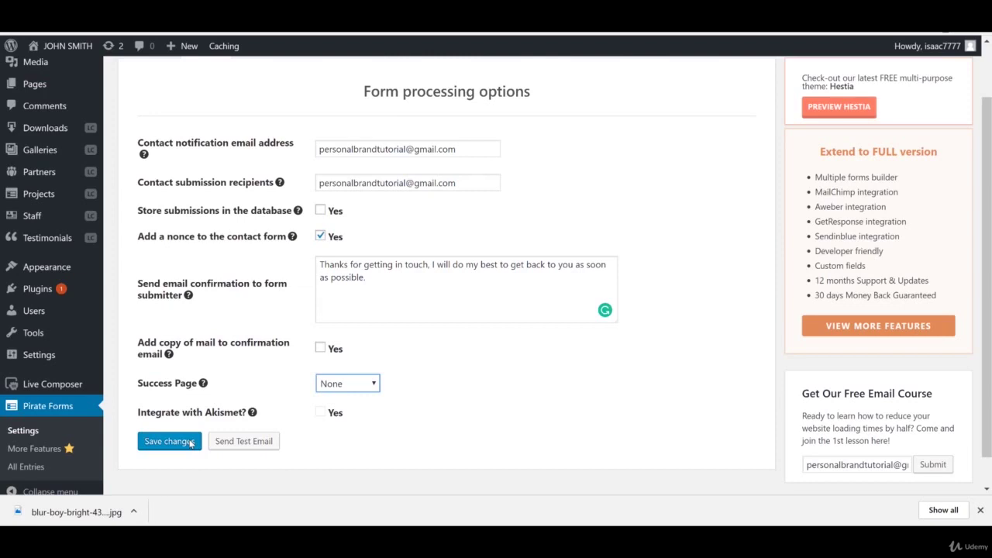
pyautogui.click(190, 443)
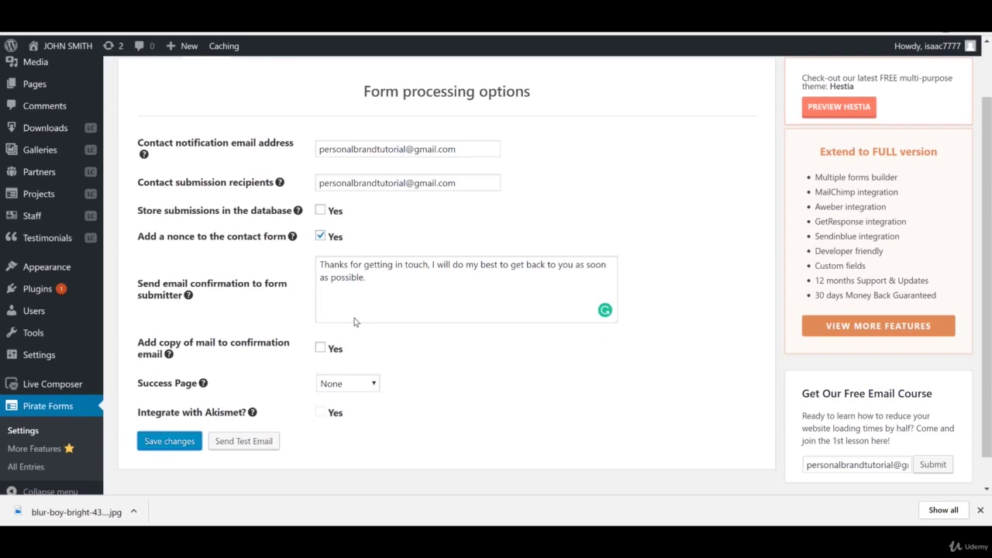
# Visit the live site, go to the FREELANCING page and dismiss the downloads bar
pyautogui.moveTo(78, 48)
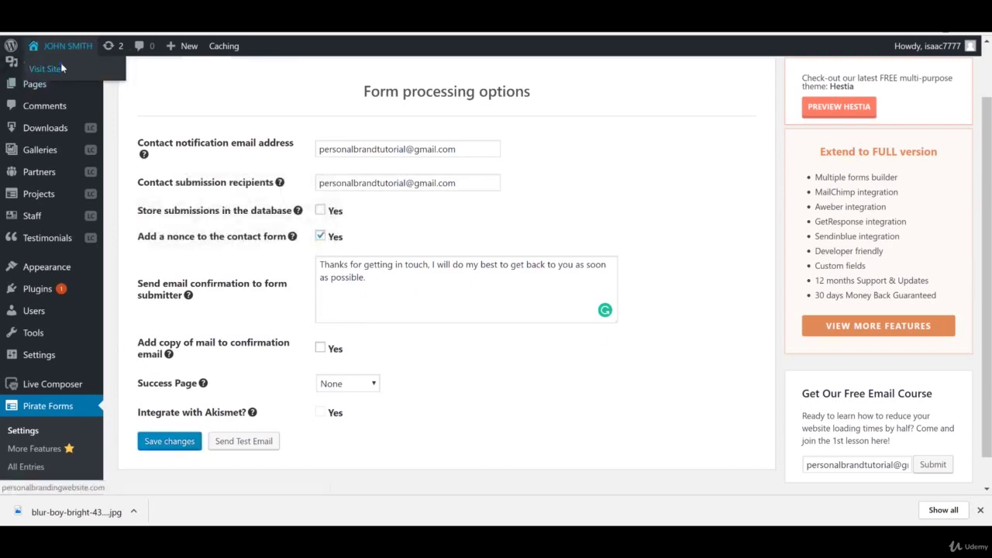
pyautogui.click(61, 63)
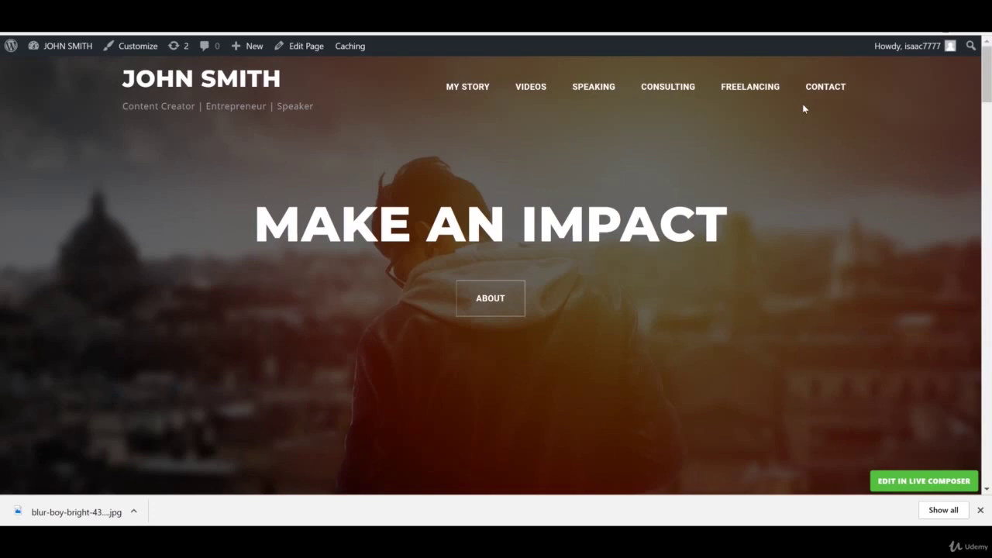
pyautogui.click(759, 86)
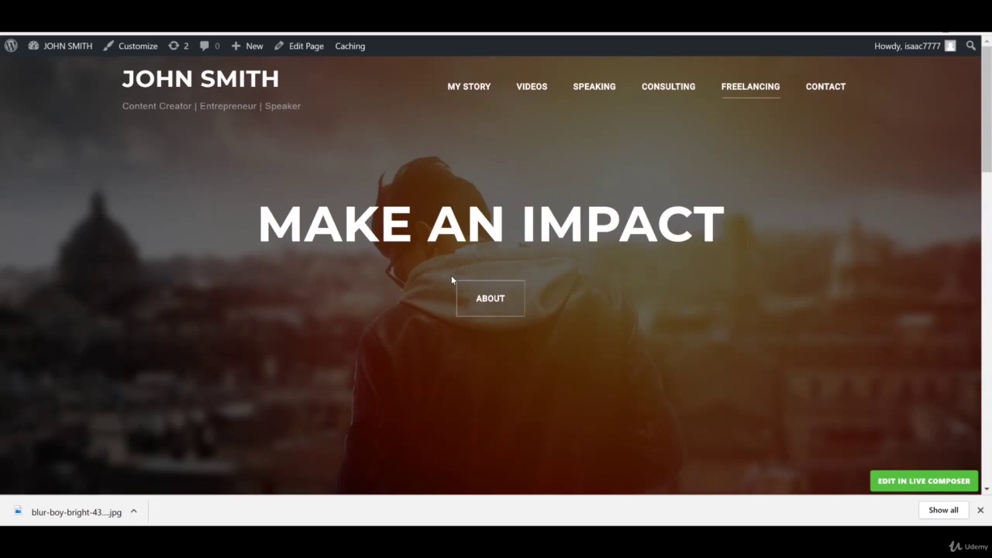
pyautogui.scroll(-5, 465, 250)
pyautogui.scroll(-1, 463, 261)
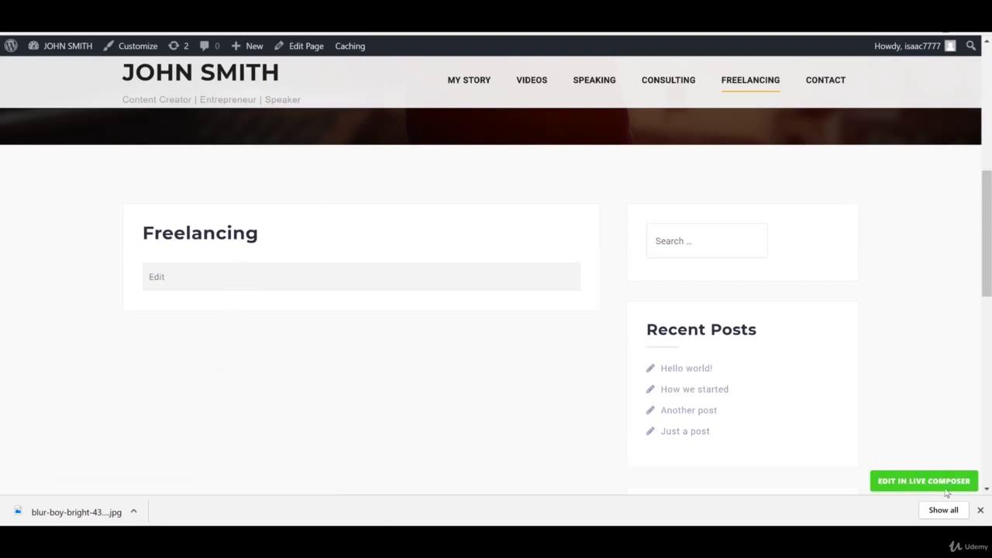
pyautogui.click(981, 511)
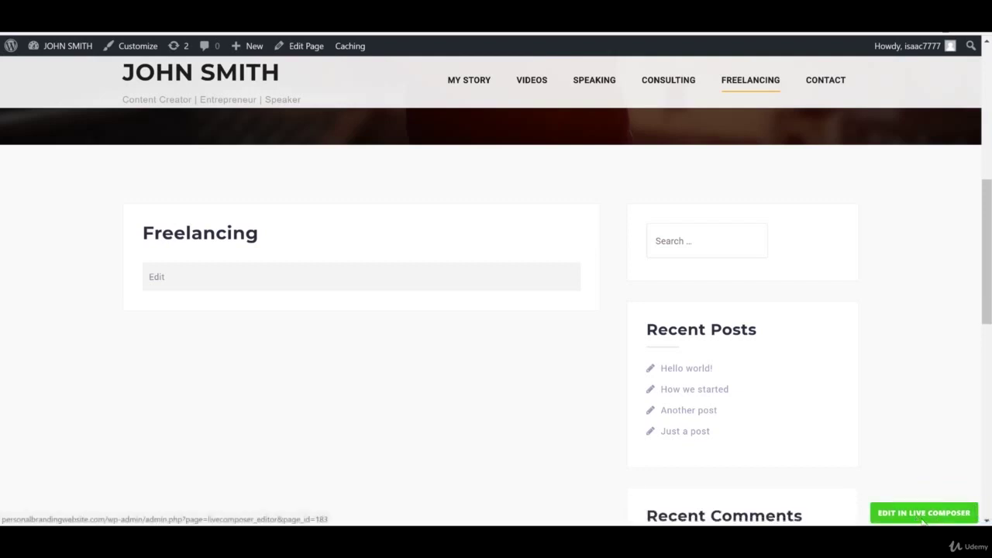
# Open the Freelancing page in Live Composer and drop an Image element into its Drop modules here area
pyautogui.click(923, 519)
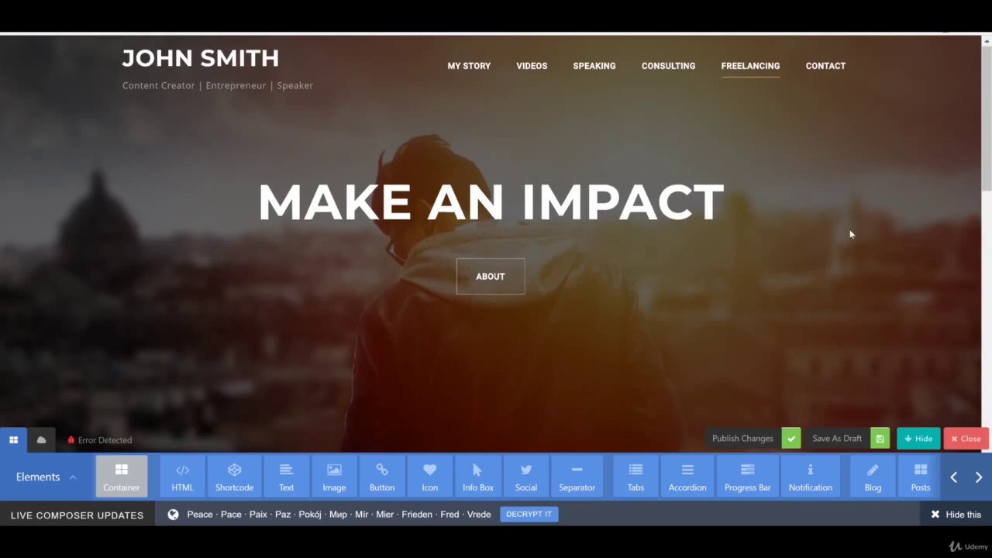
pyautogui.scroll(-1, 366, 440)
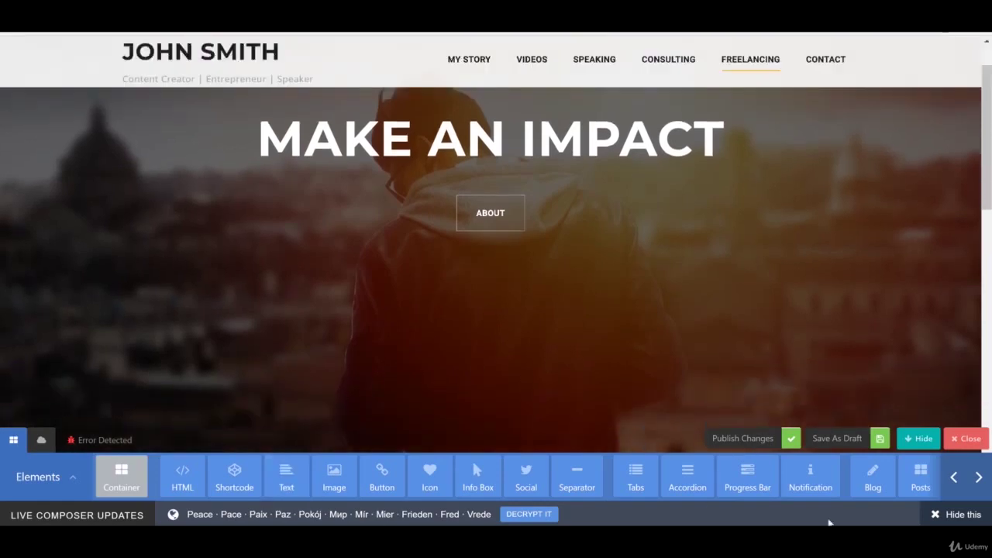
pyautogui.scroll(-2, 802, 337)
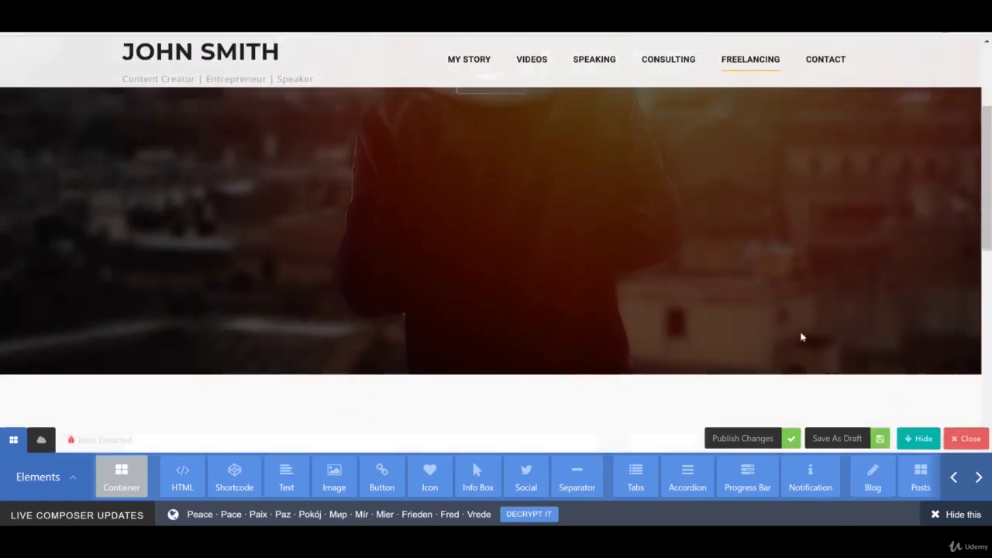
pyautogui.scroll(-2, 802, 338)
pyautogui.scroll(-2, 802, 338)
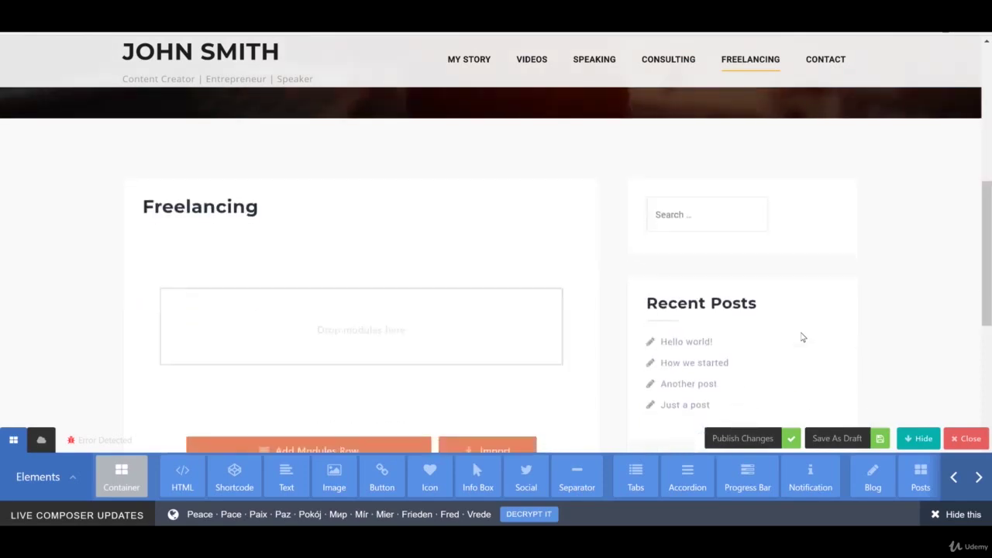
pyautogui.scroll(-1, 802, 338)
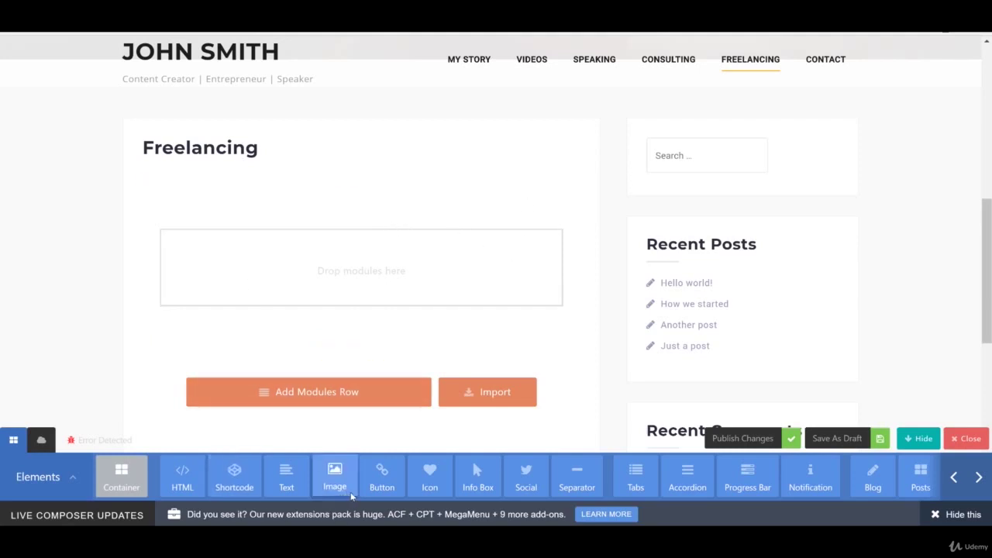
pyautogui.moveTo(341, 491); pyautogui.dragTo(359, 148)
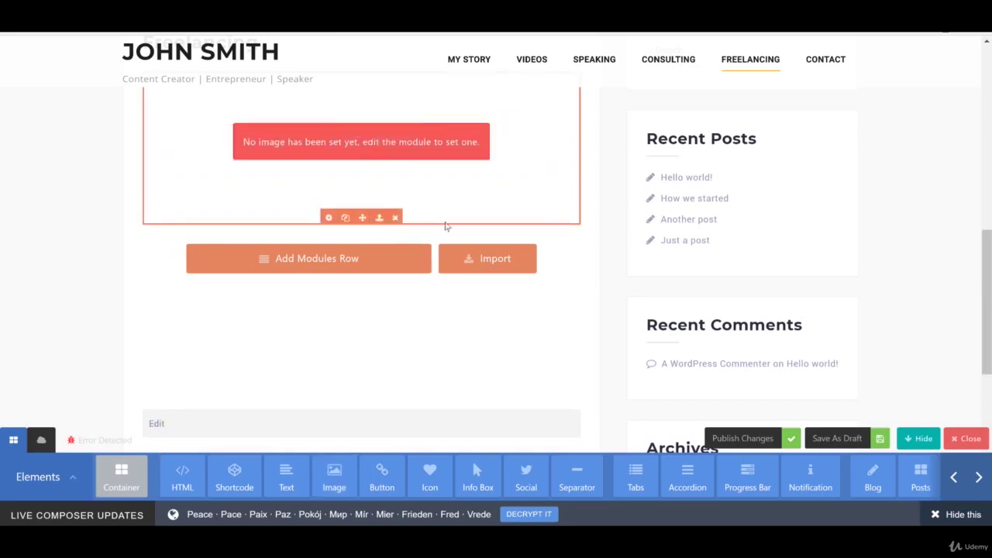
pyautogui.scroll(1, 302, 181)
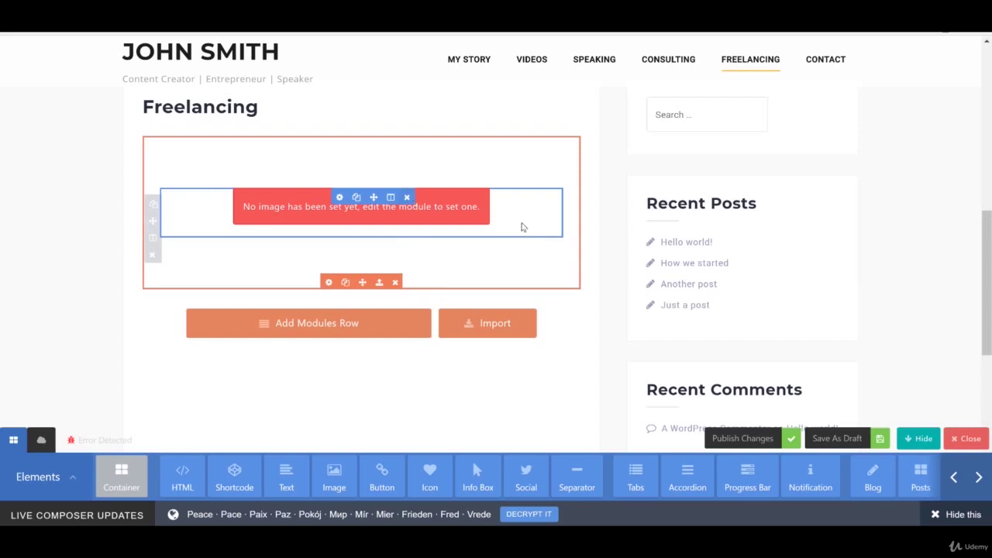
# Upload Freelancer.png from the Site Images folder and confirm it as the image module's picture
pyautogui.click(298, 211)
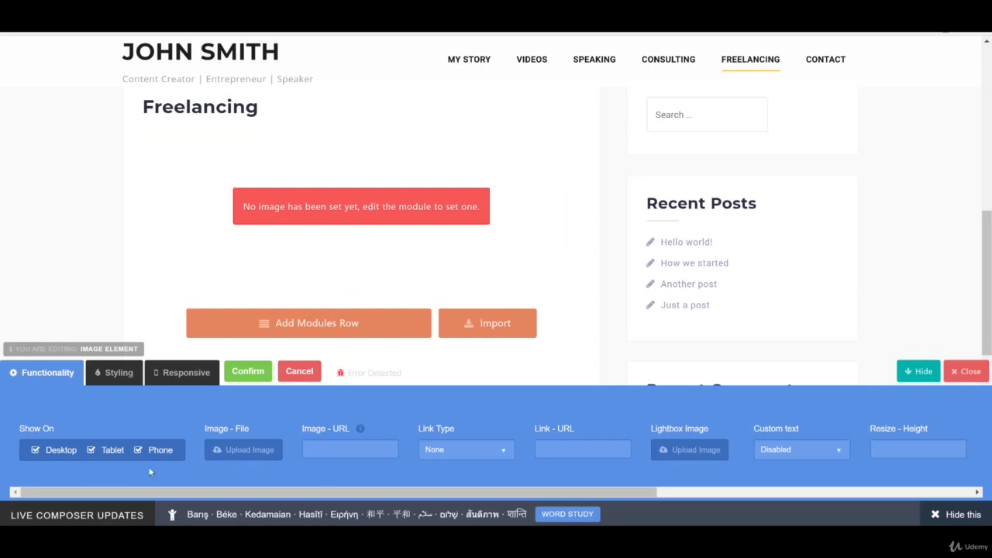
pyautogui.click(250, 451)
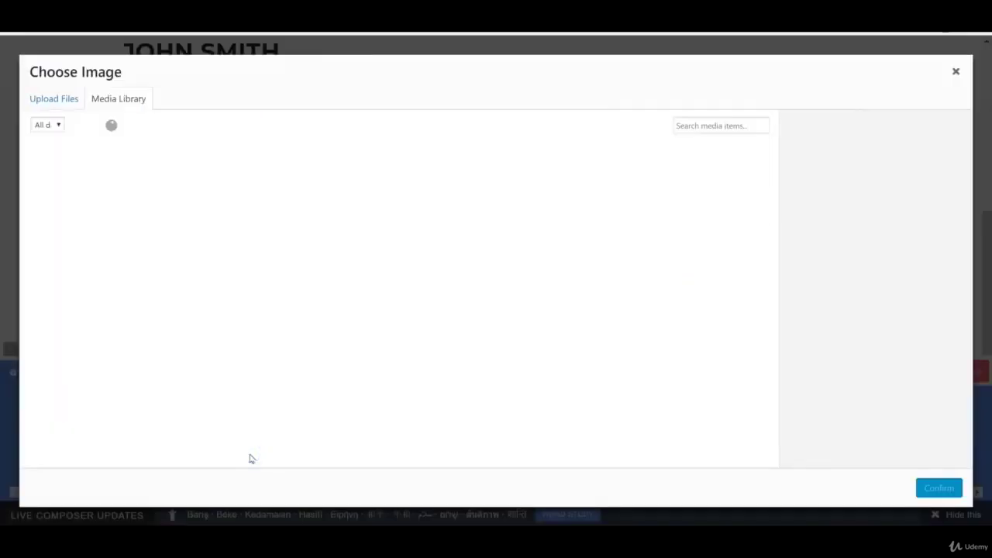
pyautogui.click(56, 106)
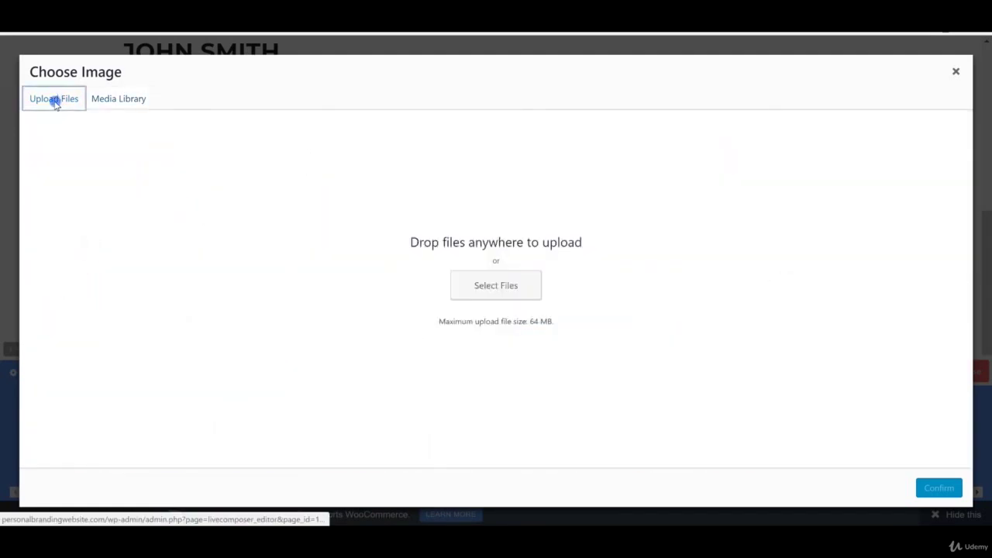
pyautogui.click(504, 285)
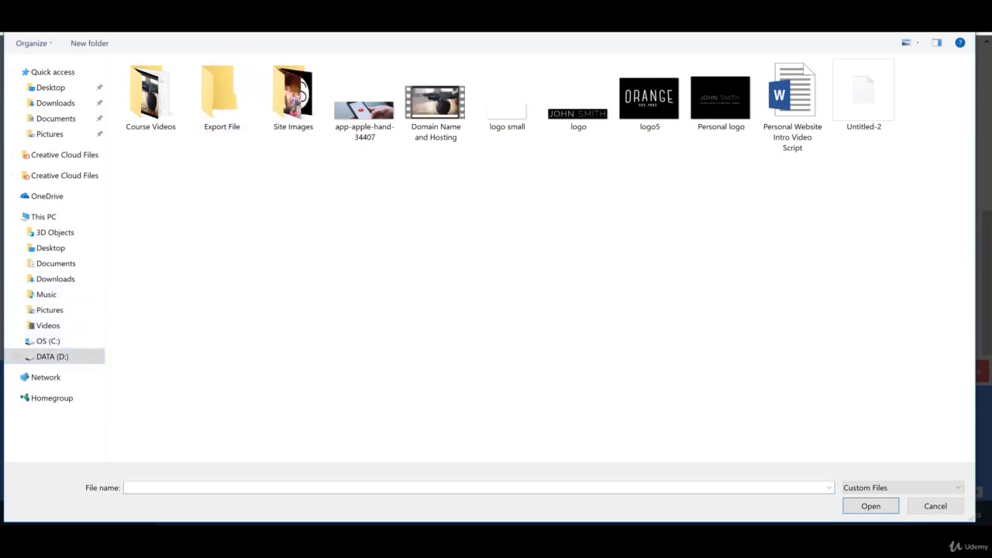
pyautogui.doubleClick(289, 93)
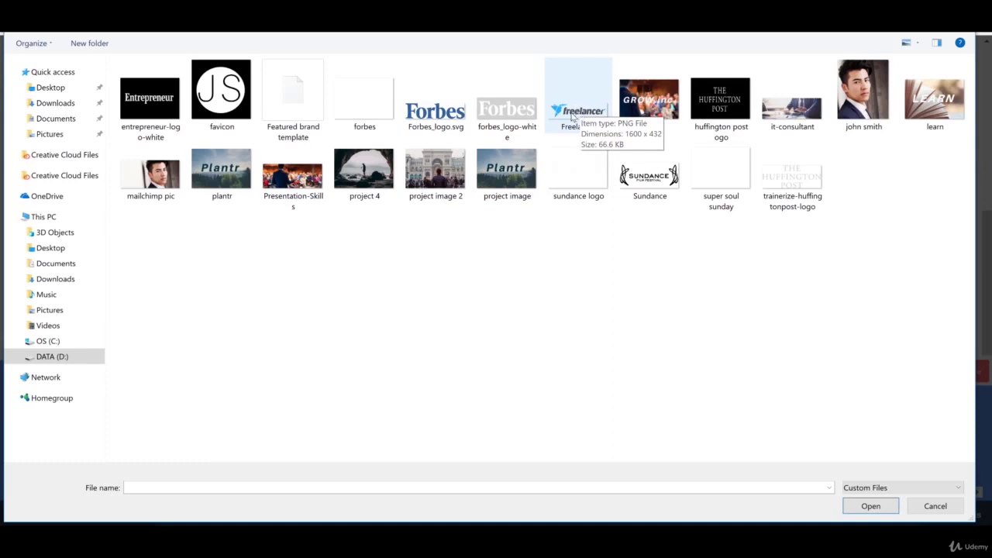
pyautogui.click(574, 116)
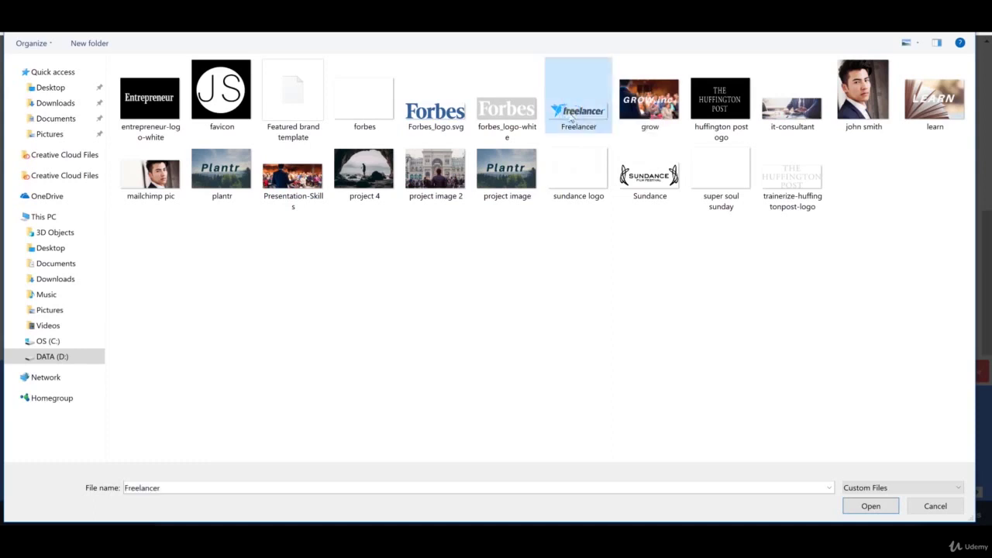
pyautogui.doubleClick(572, 115)
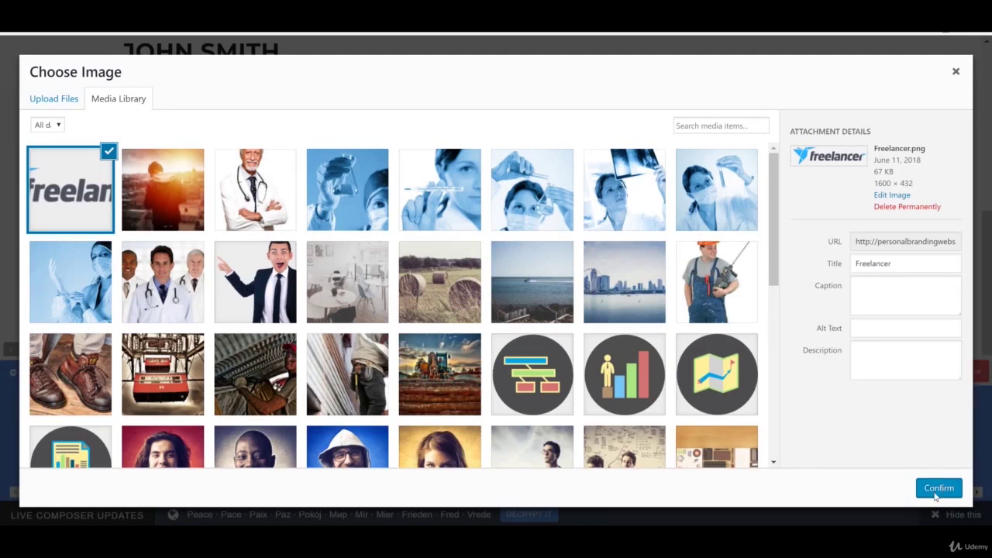
pyautogui.click(934, 493)
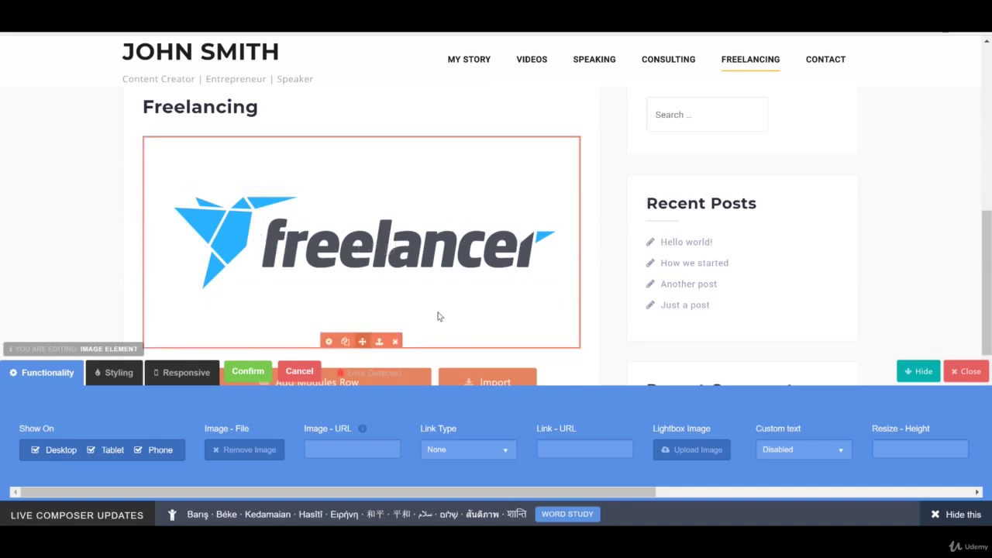
# Confirm the image module's settings so the Freelancer logo is kept
pyautogui.scroll(-2, 418, 157)
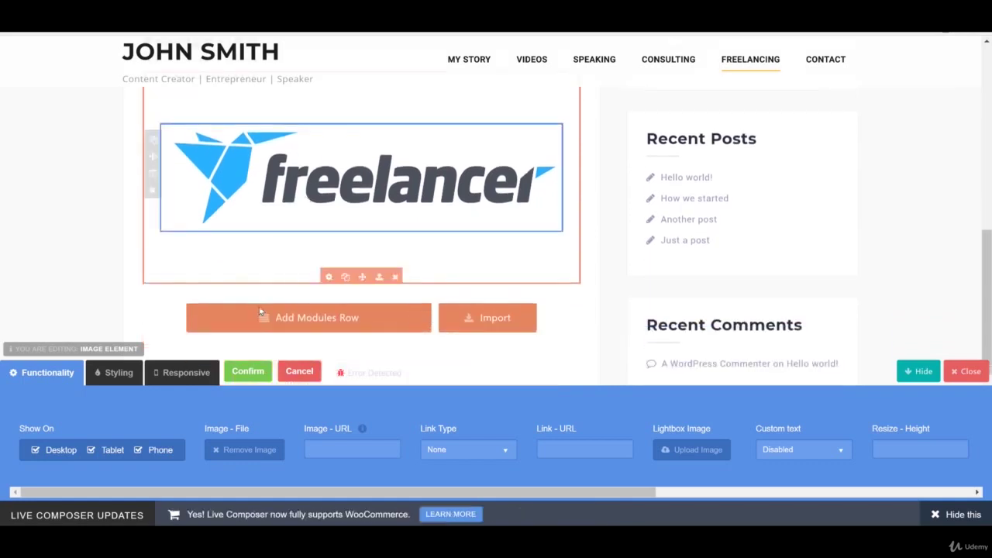
pyautogui.click(256, 375)
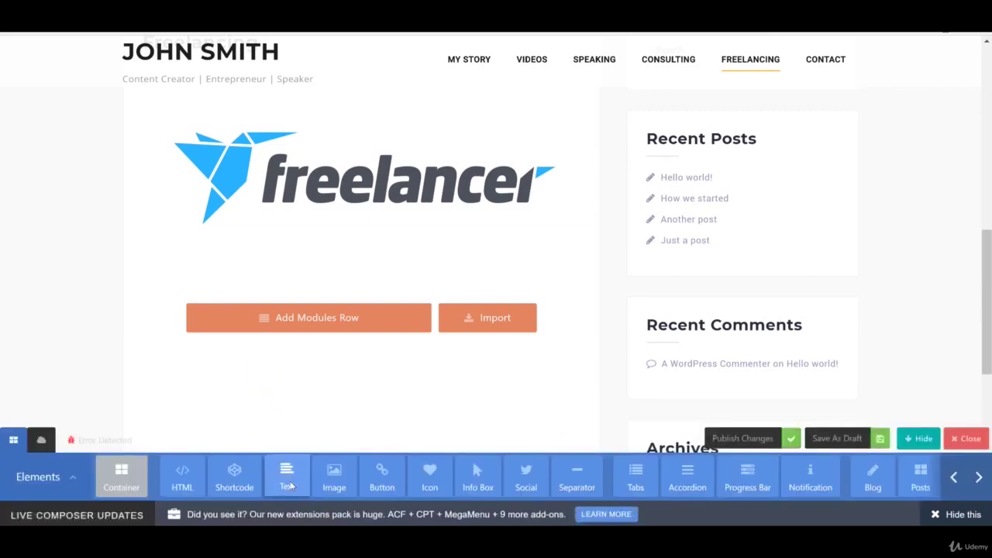
# Add a text module below the logo and replace its placeholder with 'I am freelancer video editor, photographer etc...'
pyautogui.moveTo(289, 486); pyautogui.dragTo(247, 210)
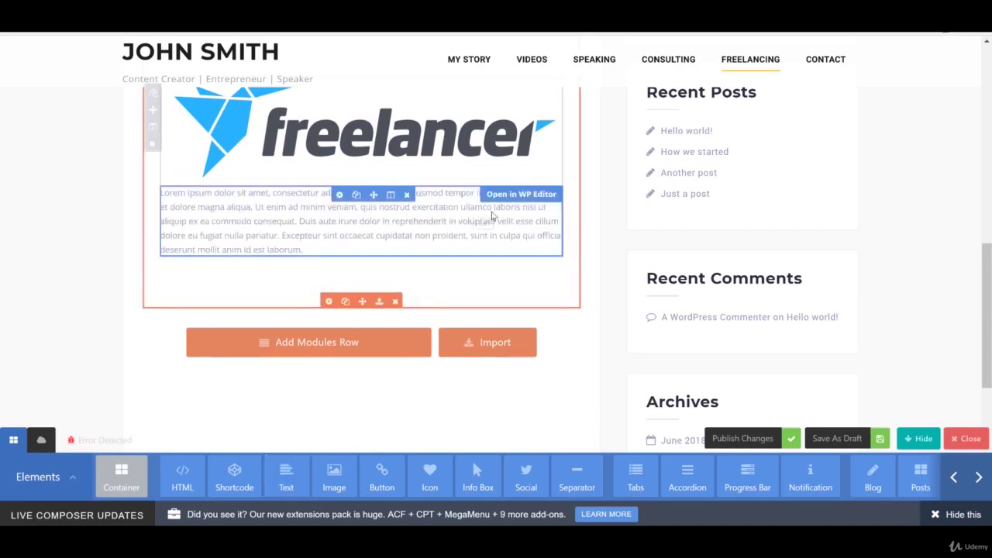
pyautogui.click(528, 193)
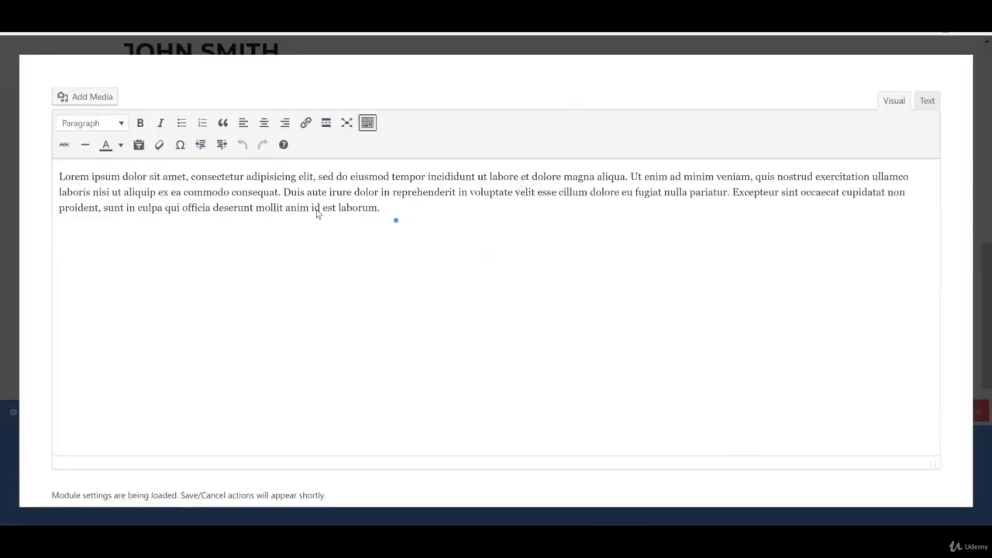
pyautogui.moveTo(379, 207); pyautogui.dragTo(43, 178)
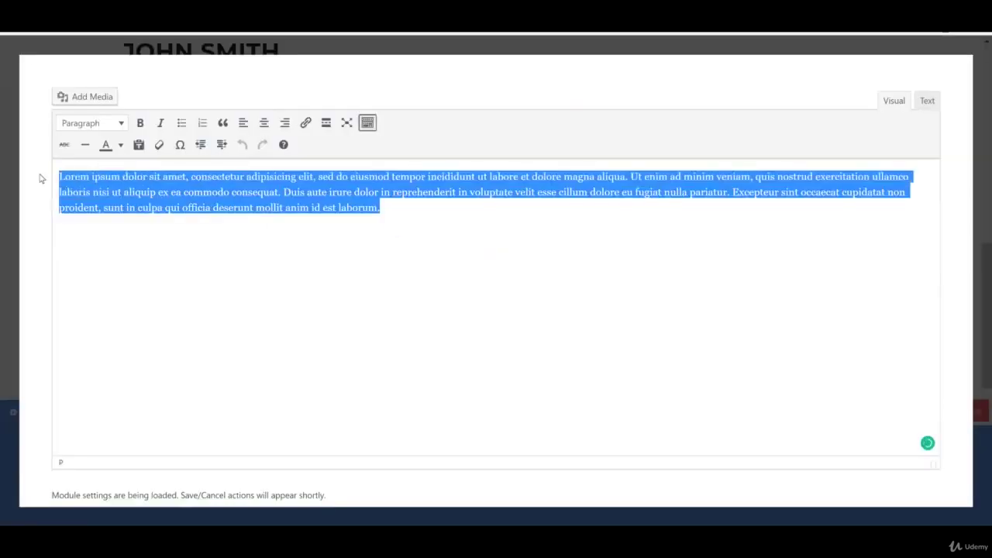
pyautogui.write('I am freelancer video editor, photographer etc...')
# Format the sentence as black Heading 2 and confirm the text module
pyautogui.moveTo(300, 178); pyautogui.dragTo(23, 174)
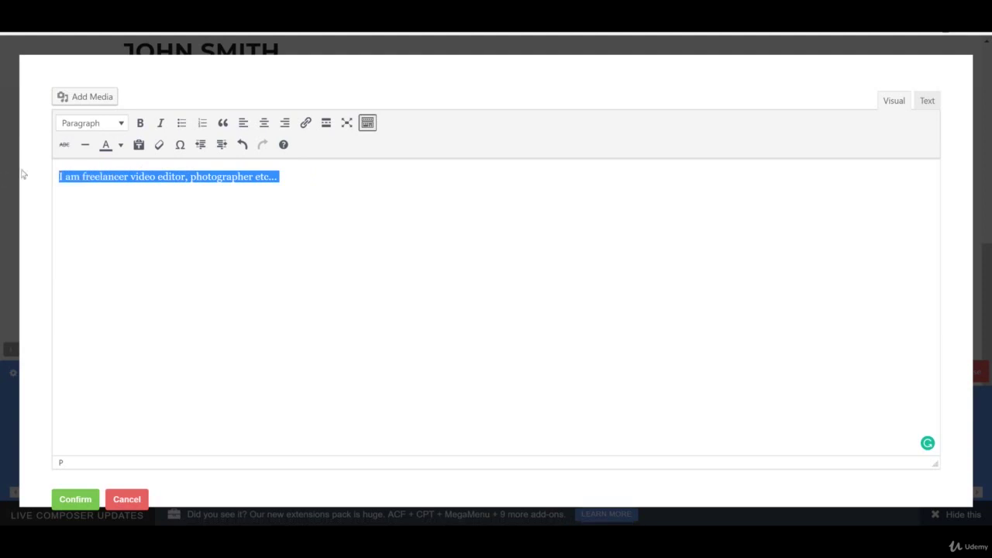
pyautogui.click(120, 145)
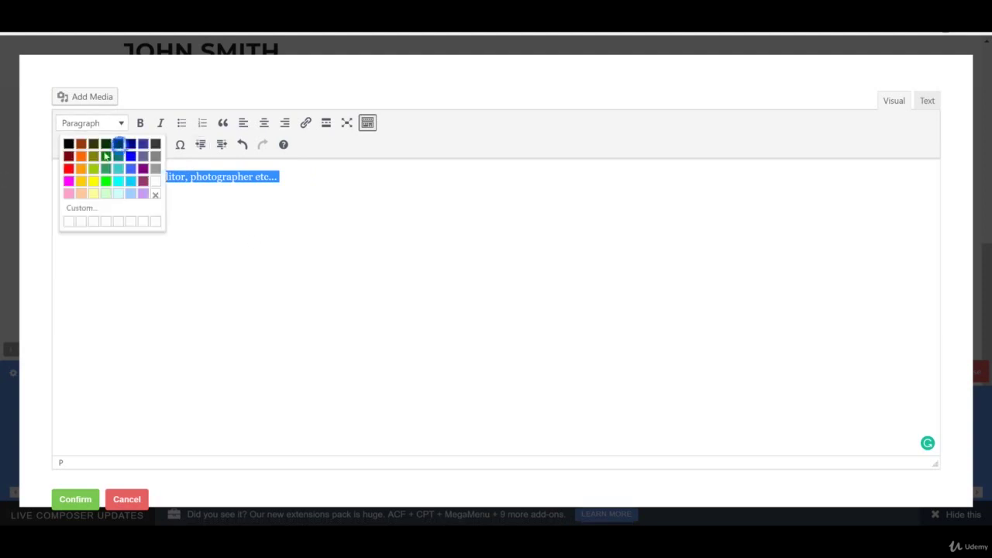
pyautogui.click(68, 144)
pyautogui.click(116, 123)
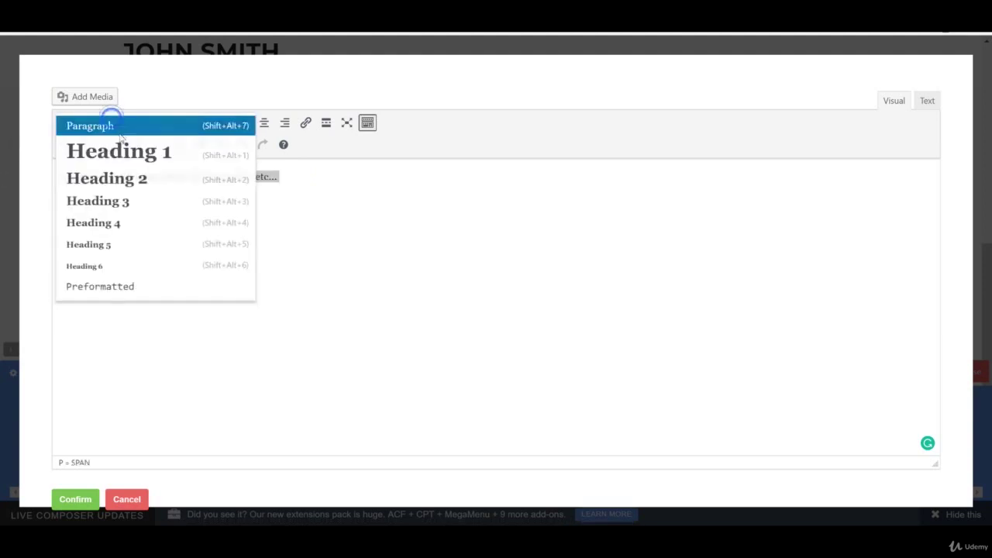
pyautogui.click(148, 183)
pyautogui.click(267, 239)
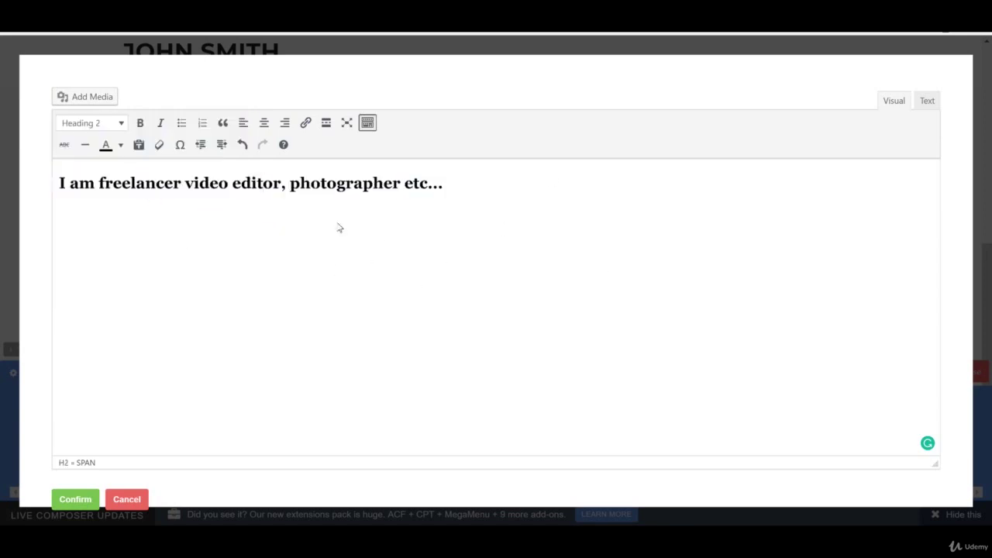
pyautogui.click(75, 499)
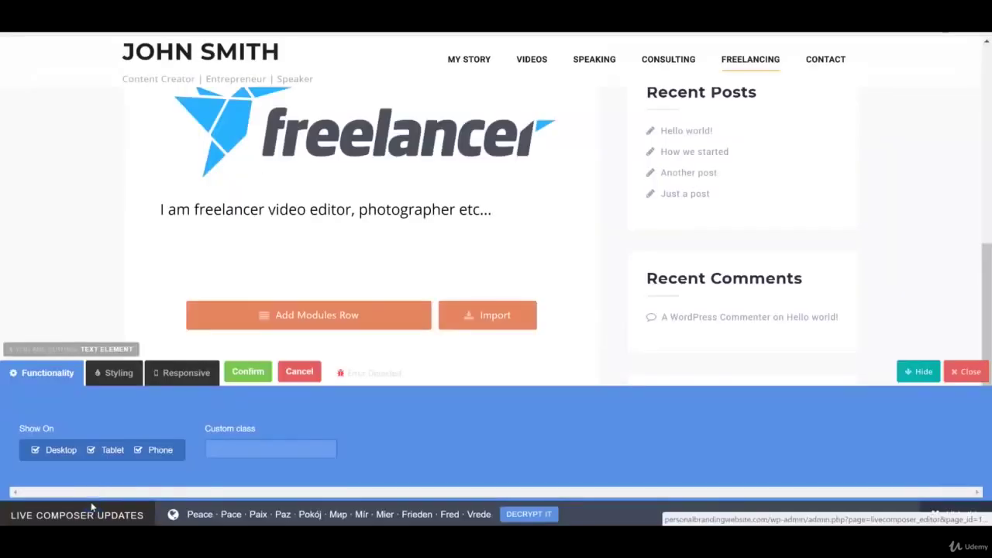
pyautogui.click(248, 372)
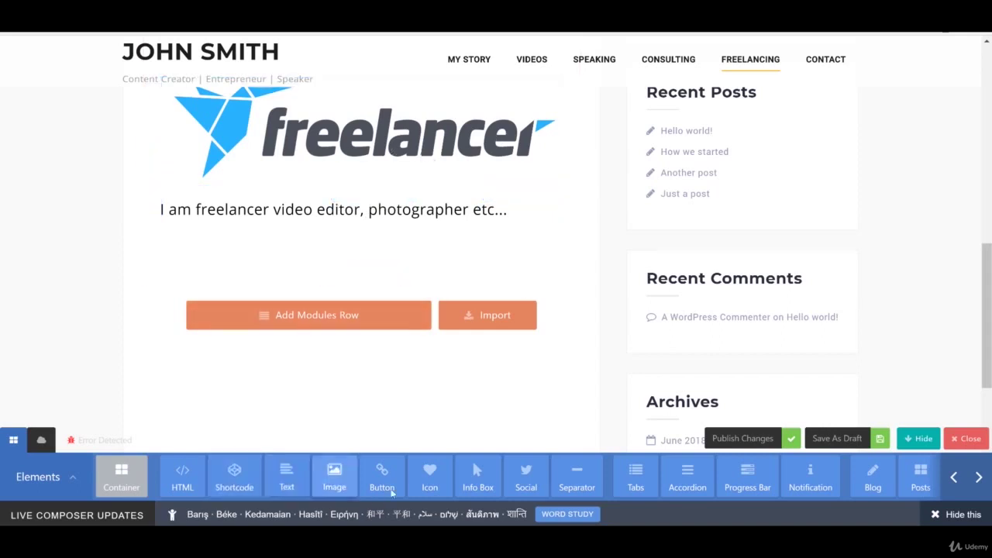
# Add a button below the freelancer sentence and relabel it from CLICK TO EDIT to HIRE ME
pyautogui.moveTo(380, 484); pyautogui.dragTo(332, 200)
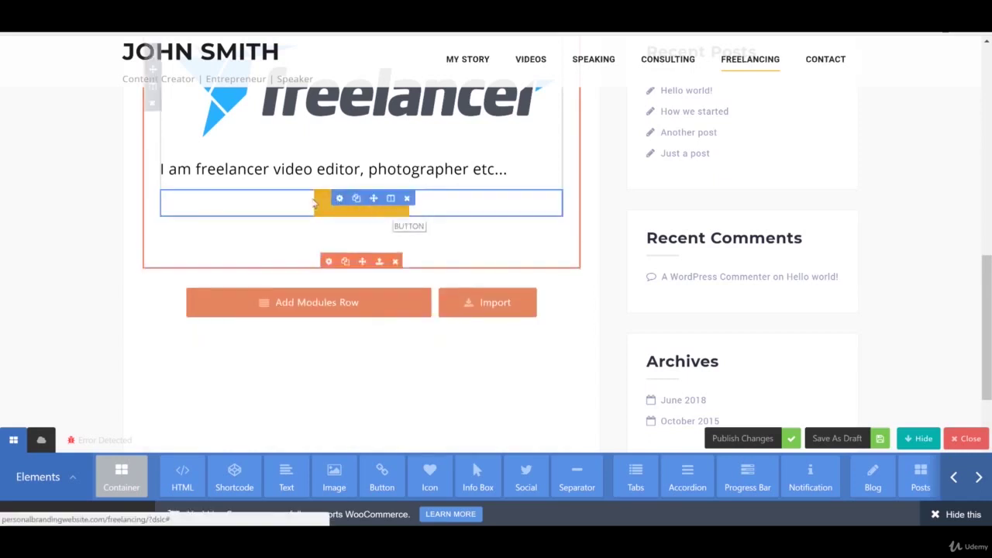
pyautogui.click(323, 204)
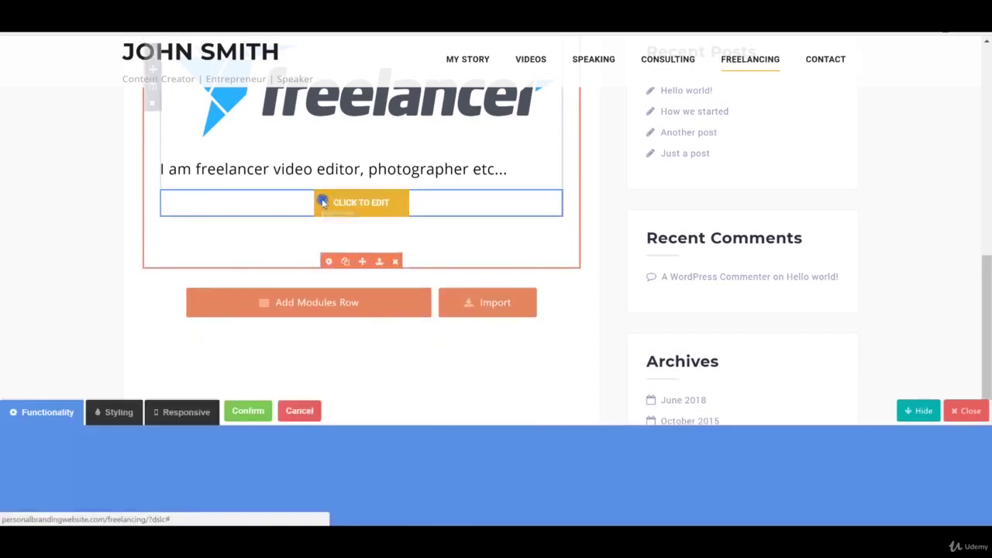
pyautogui.click(371, 203)
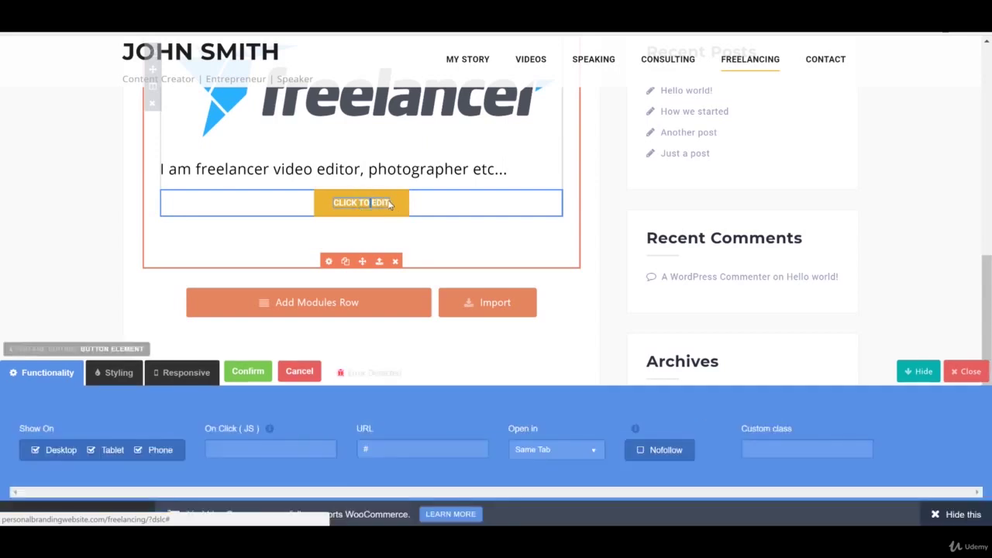
pyautogui.moveTo(393, 205); pyautogui.dragTo(333, 210)
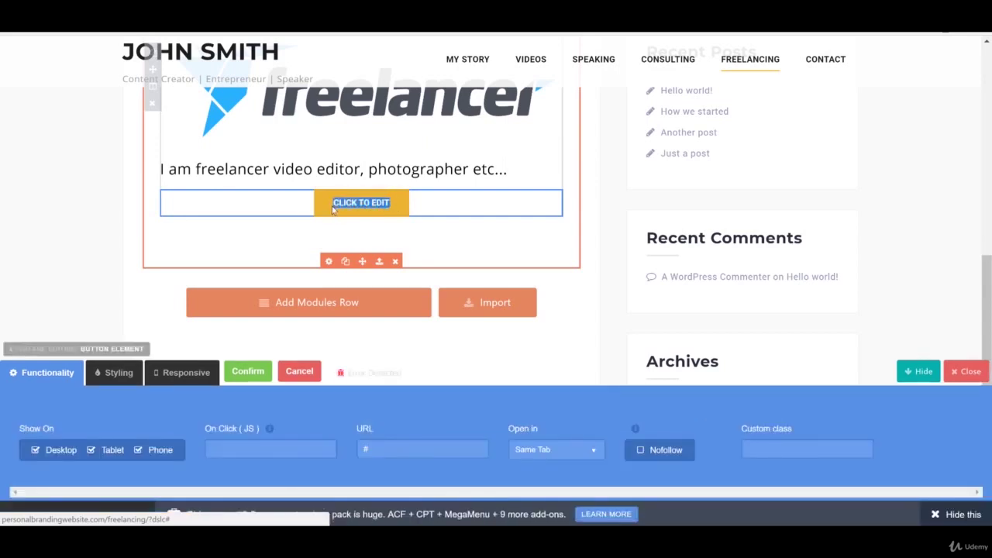
pyautogui.write('HIE')
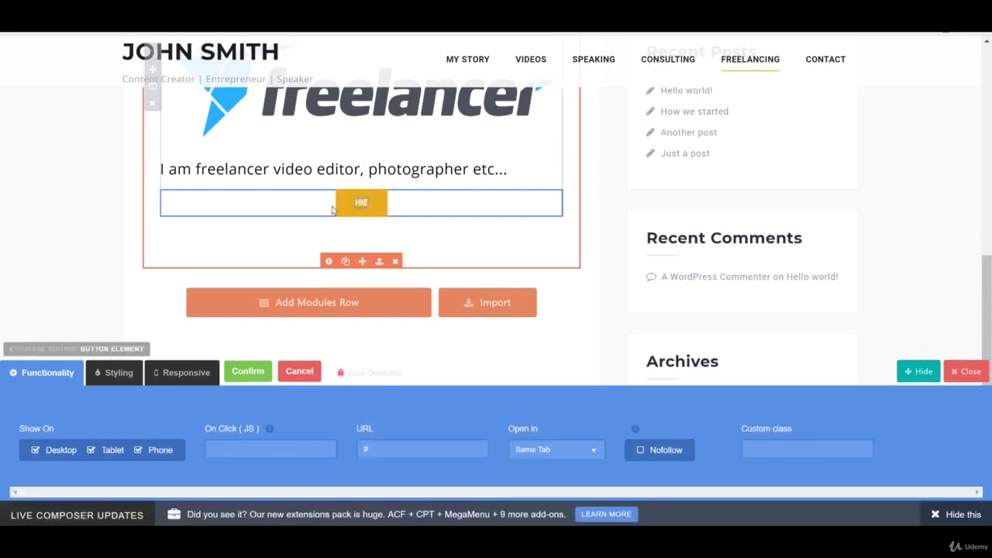
pyautogui.write('E ME')
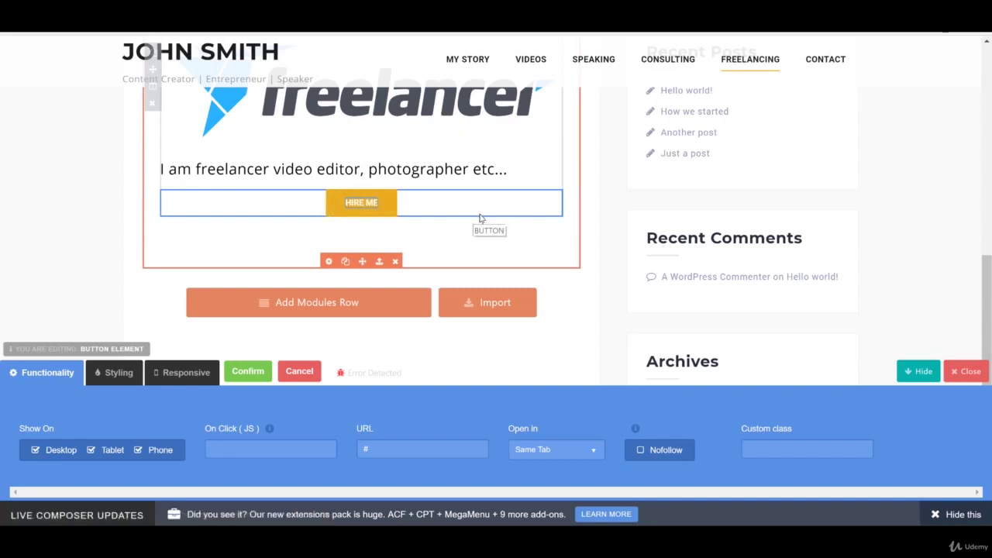
pyautogui.click(394, 202)
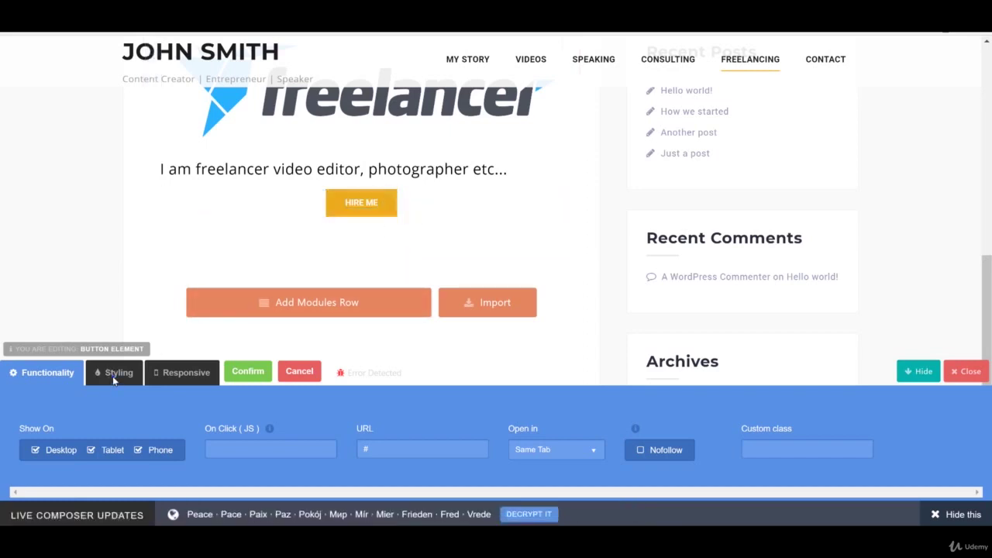
# Set the HIRE ME button's background colour to dark blue #14709d
pyautogui.click(114, 374)
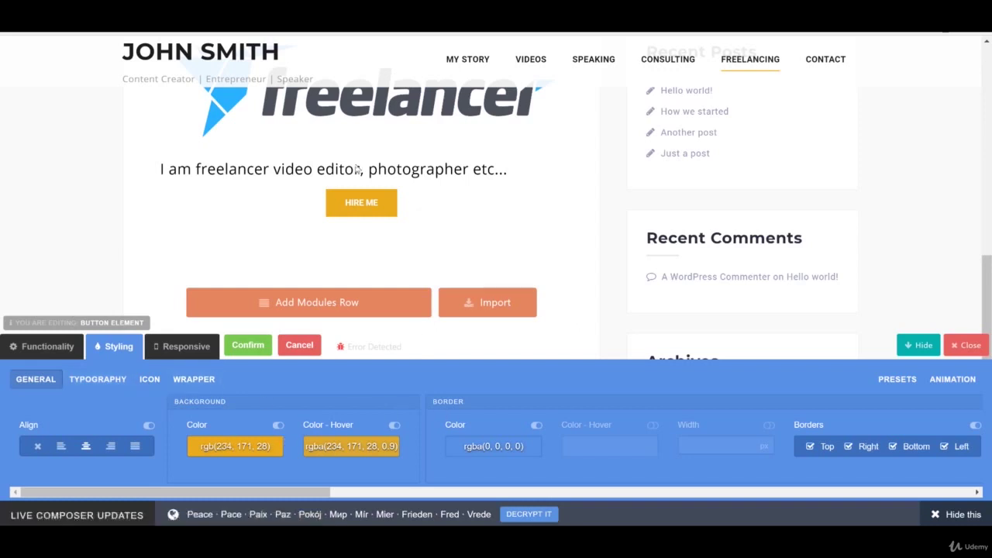
pyautogui.click(234, 452)
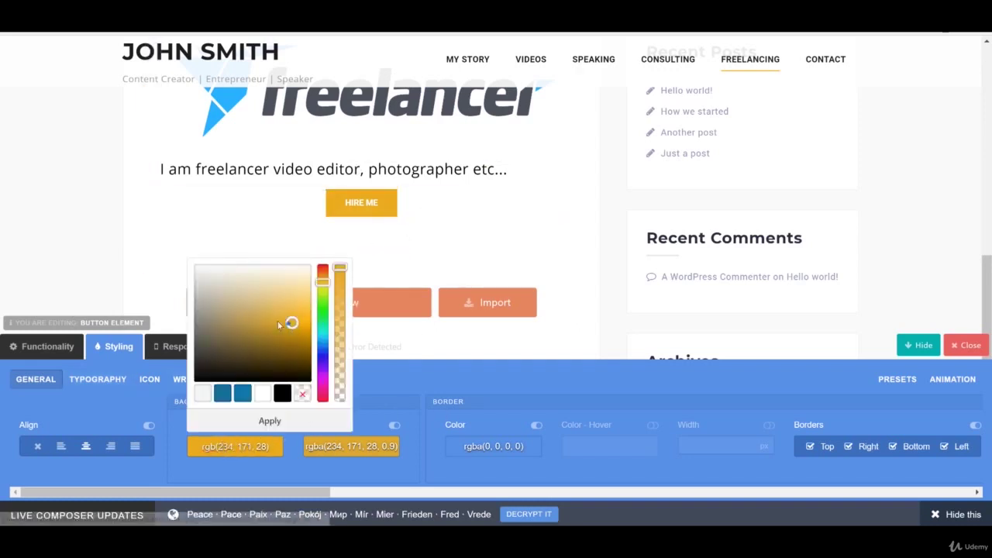
pyautogui.click(210, 335)
pyautogui.click(284, 308)
pyautogui.click(210, 326)
pyautogui.click(269, 354)
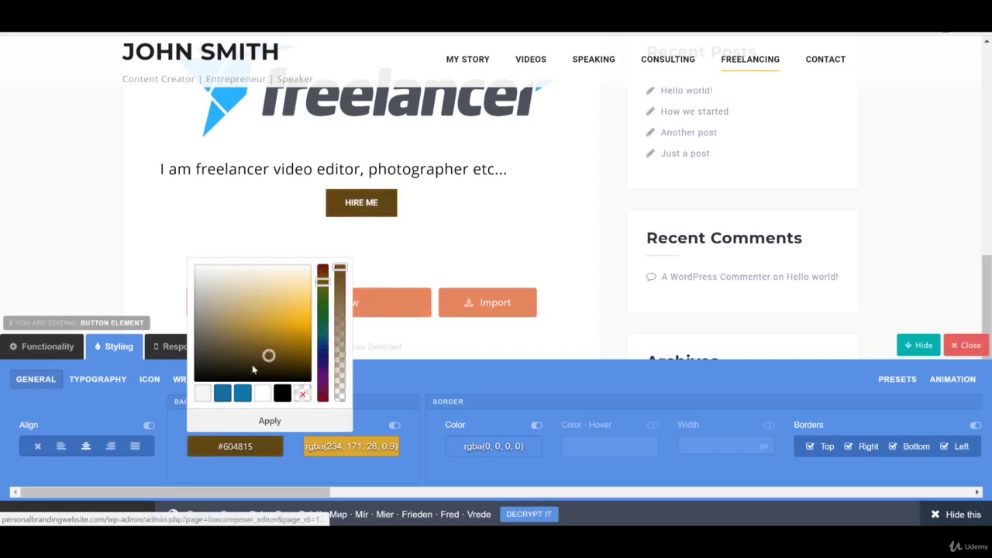
pyautogui.click(255, 365)
pyautogui.click(270, 292)
pyautogui.click(228, 319)
pyautogui.click(229, 302)
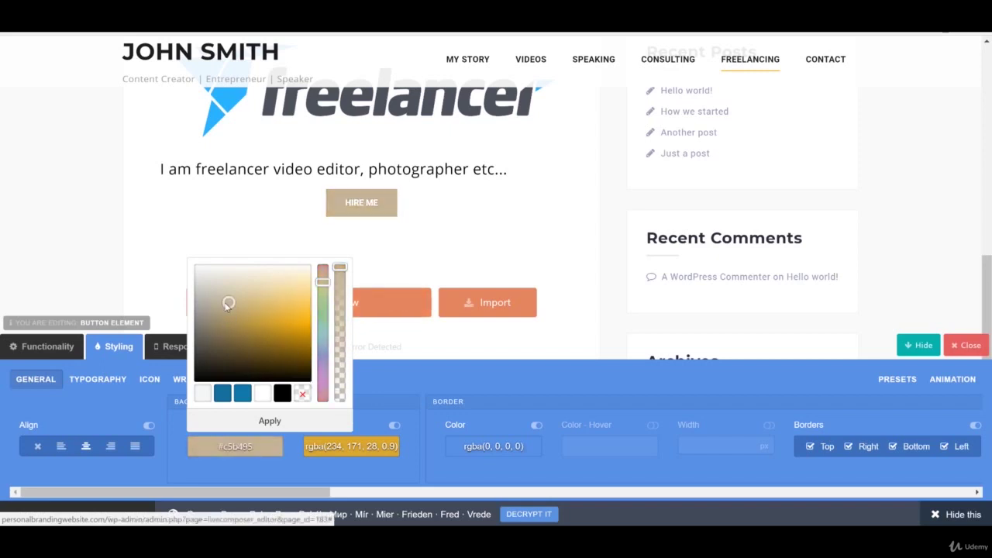
pyautogui.click(228, 395)
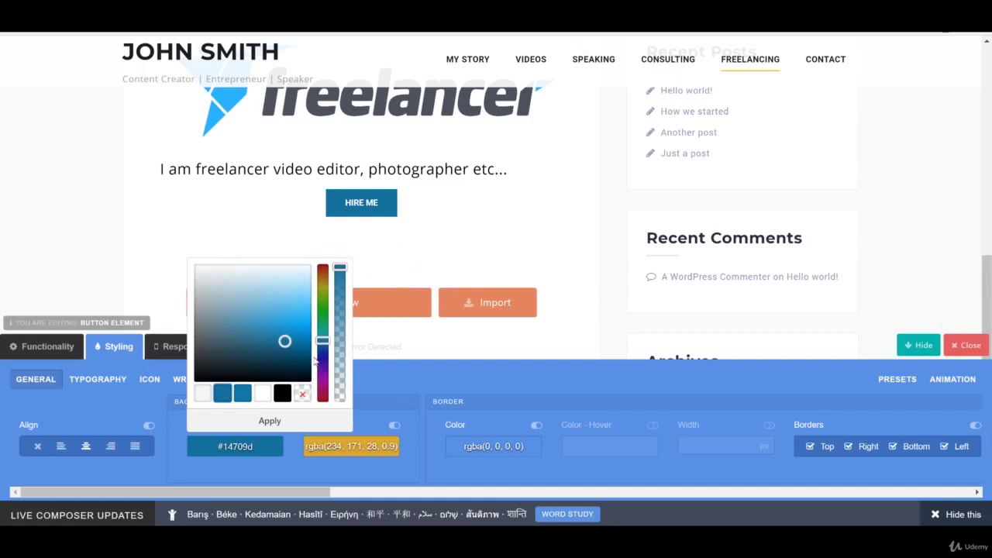
pyautogui.click(269, 421)
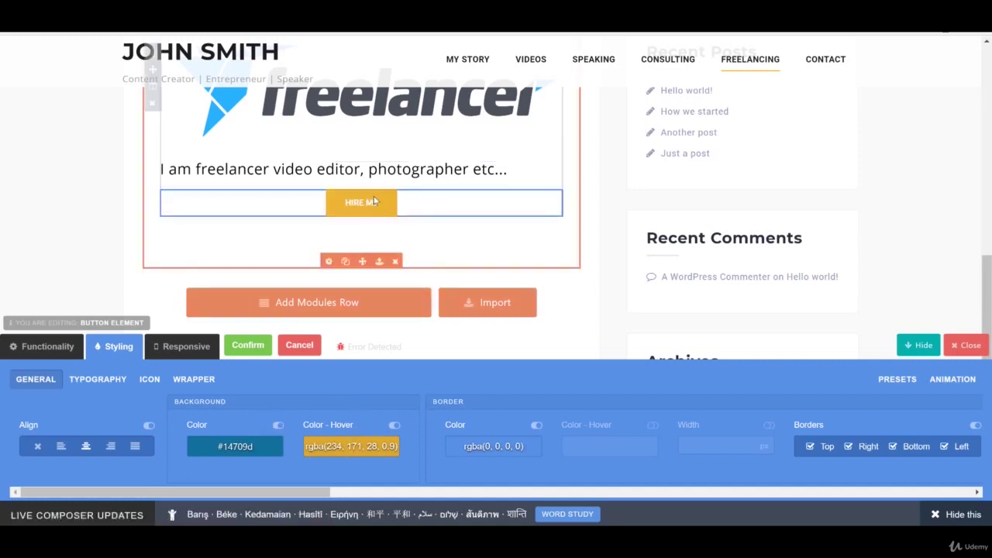
# Give the button a lighter blue hover colour, rgba(35,164,234,0.9)
pyautogui.click(370, 447)
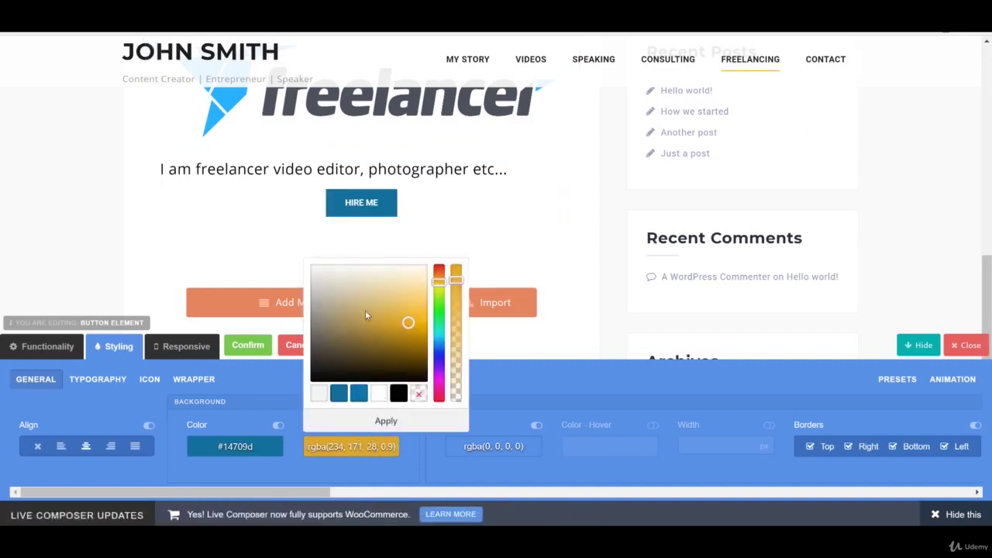
pyautogui.click(343, 395)
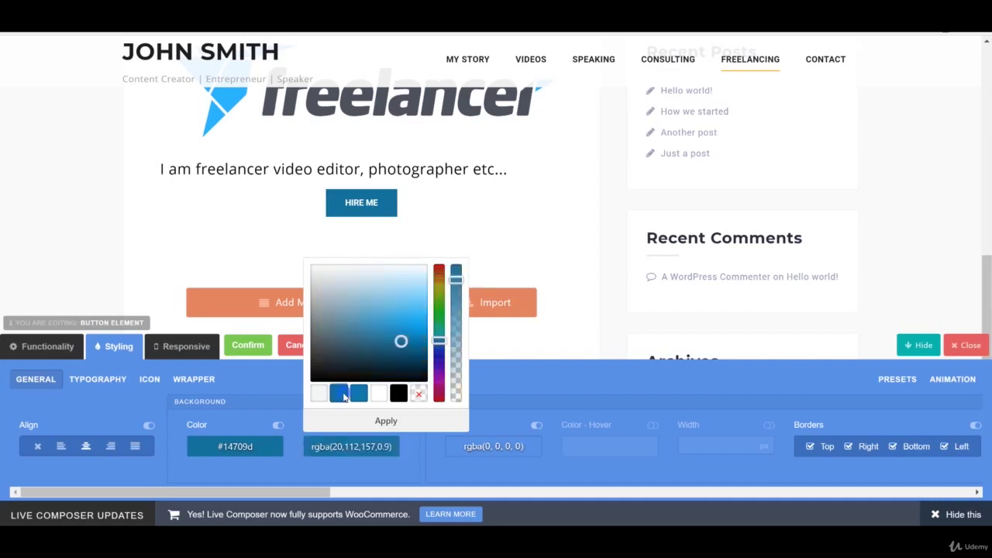
pyautogui.click(377, 419)
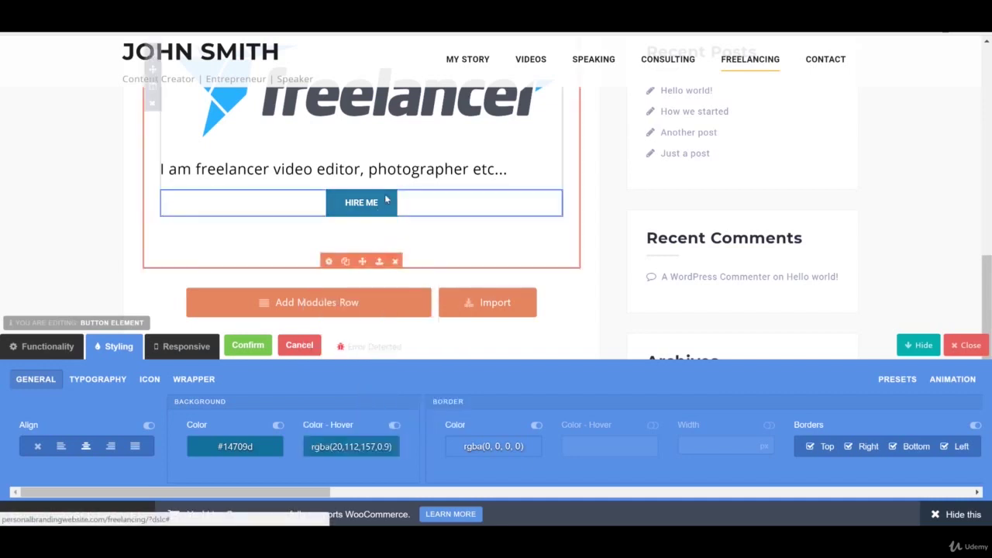
pyautogui.click(332, 447)
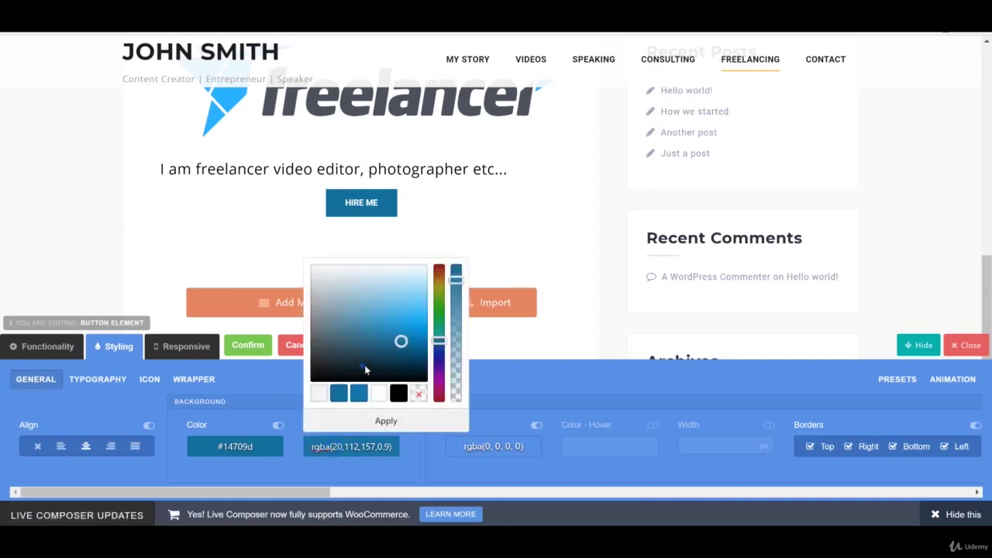
pyautogui.moveTo(401, 341)
pyautogui.mouseDown()
pyautogui.moveTo(412, 311)
pyautogui.moveTo(407, 320)
pyautogui.mouseUp()
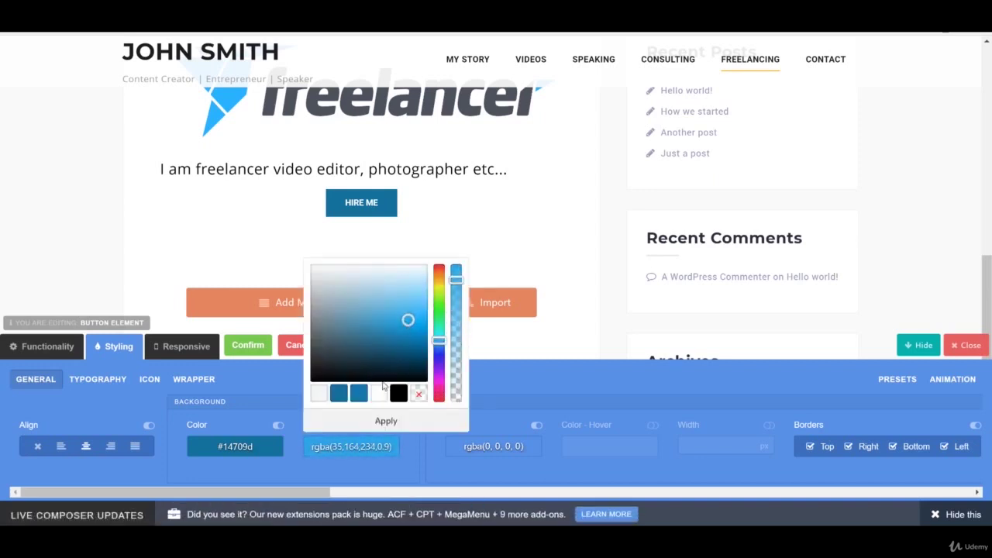
pyautogui.click(384, 423)
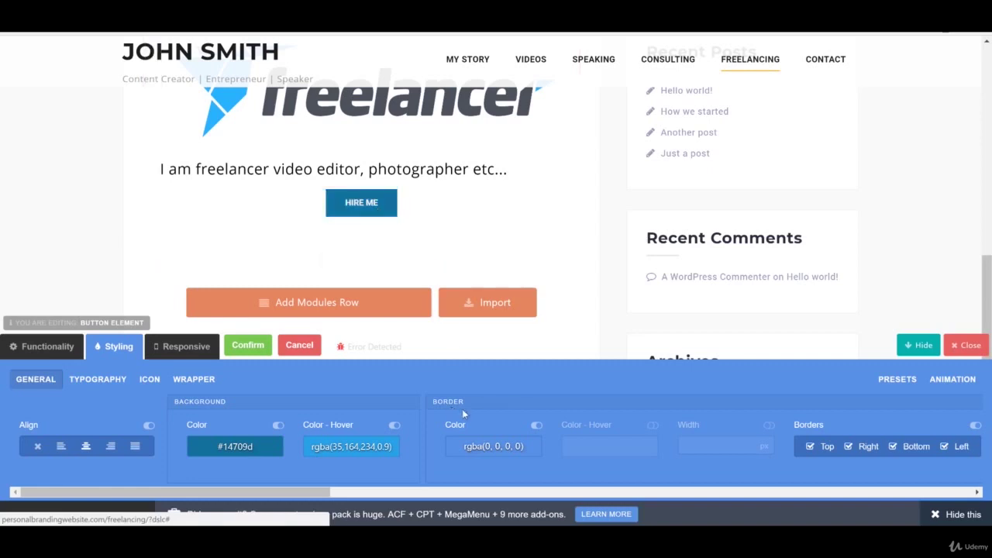
pyautogui.moveTo(91, 492); pyautogui.dragTo(238, 468)
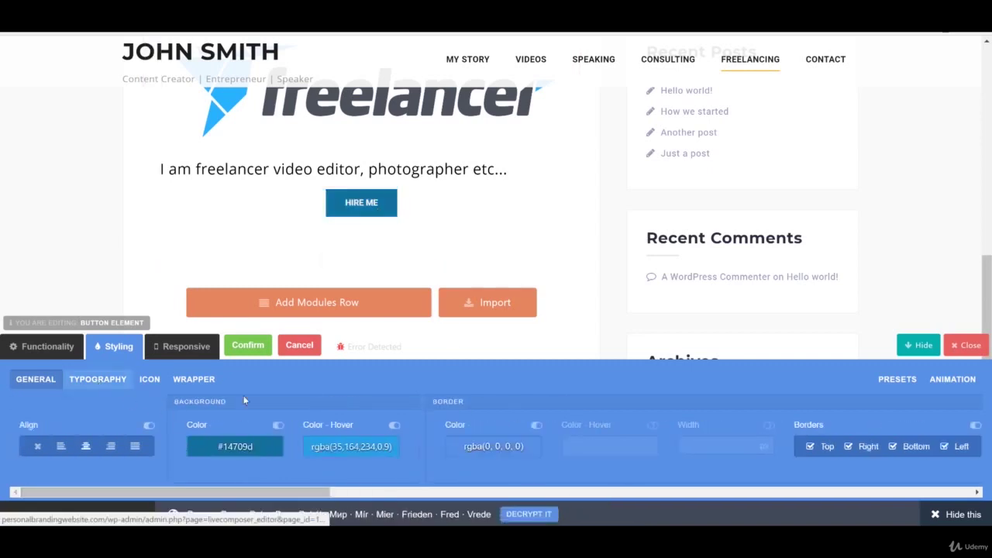
# Enlarge the HIRE ME font size and set padding to 19 px vertical and 34 px horizontal
pyautogui.click(101, 379)
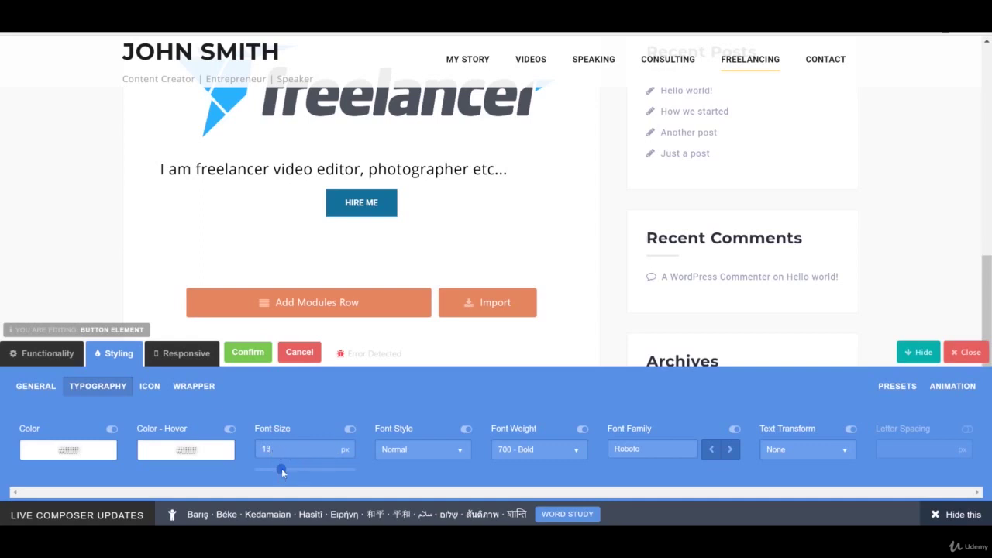
pyautogui.moveTo(282, 468); pyautogui.dragTo(308, 467)
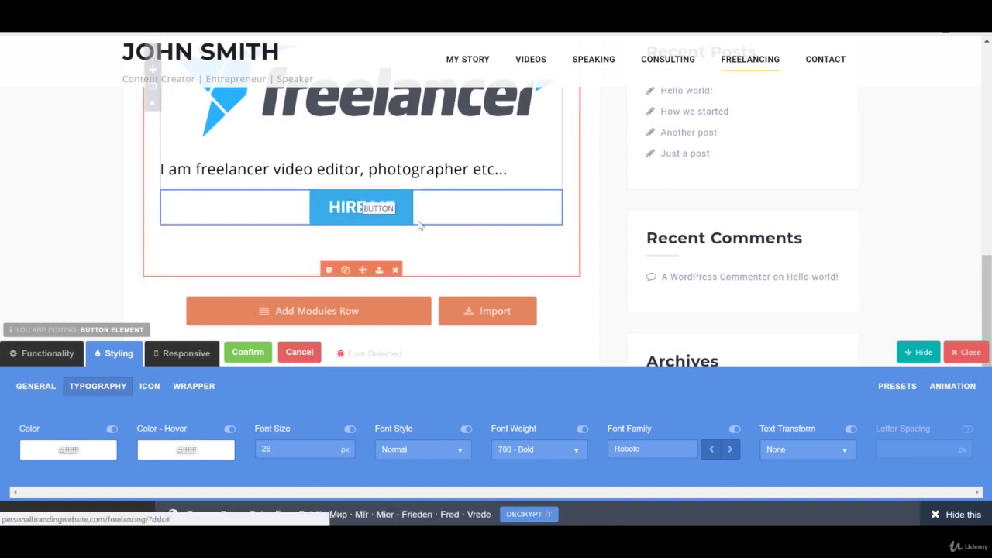
pyautogui.click(35, 386)
pyautogui.moveTo(321, 491); pyautogui.dragTo(743, 495)
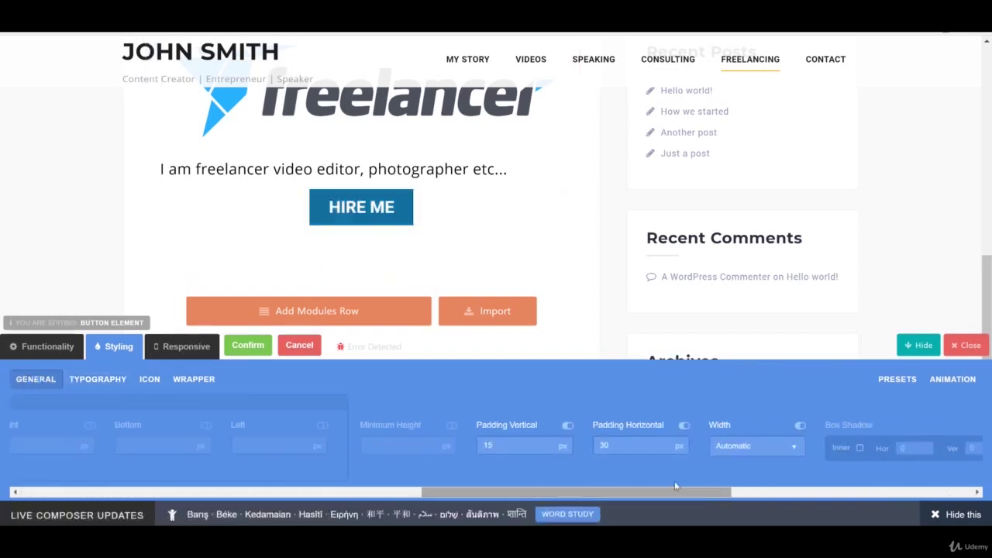
pyautogui.moveTo(507, 465); pyautogui.dragTo(561, 465)
pyautogui.moveTo(611, 446)
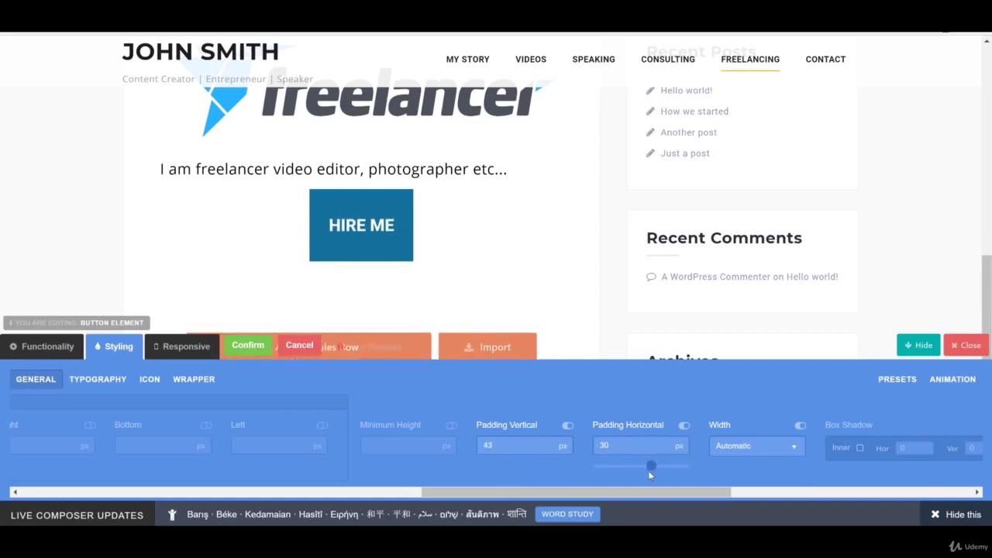
pyautogui.moveTo(663, 469); pyautogui.dragTo(687, 468)
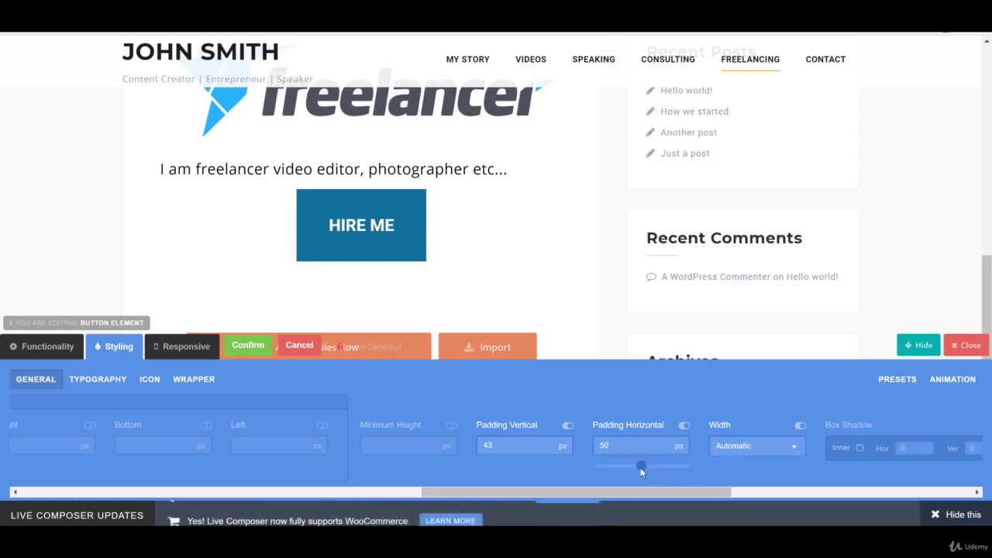
pyautogui.moveTo(641, 466); pyautogui.dragTo(625, 467)
pyautogui.moveTo(544, 469)
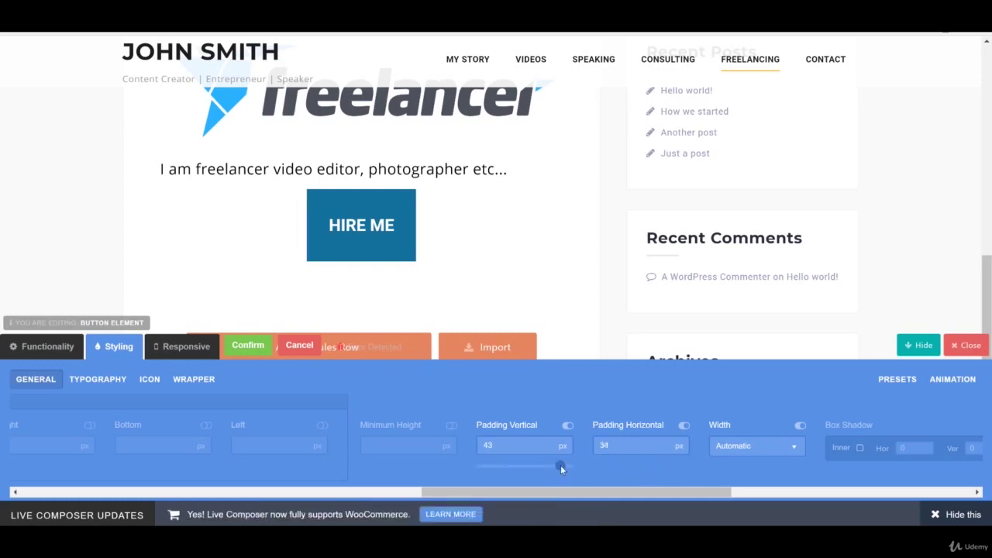
pyautogui.moveTo(561, 467); pyautogui.dragTo(516, 467)
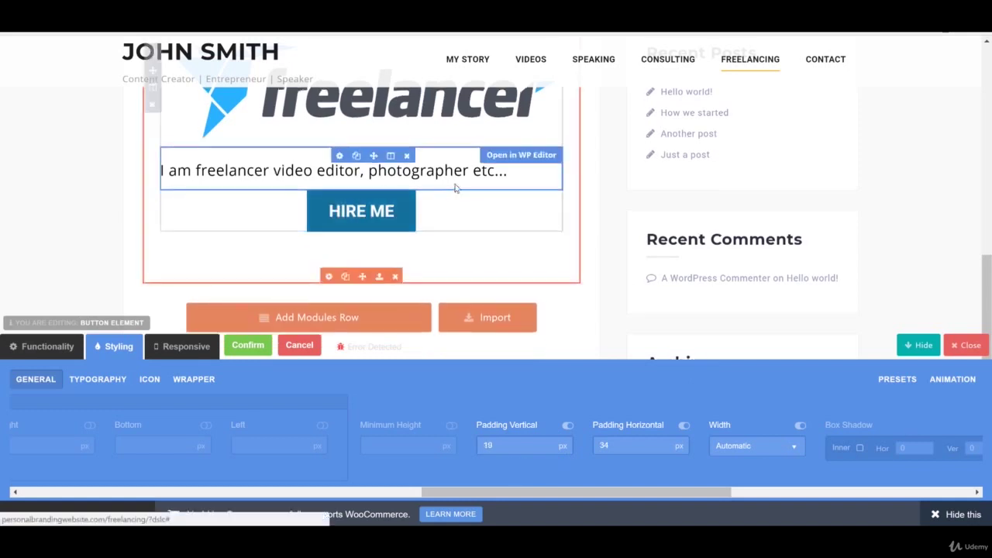
pyautogui.scroll(3, 465, 188)
pyautogui.scroll(-3, 511, 186)
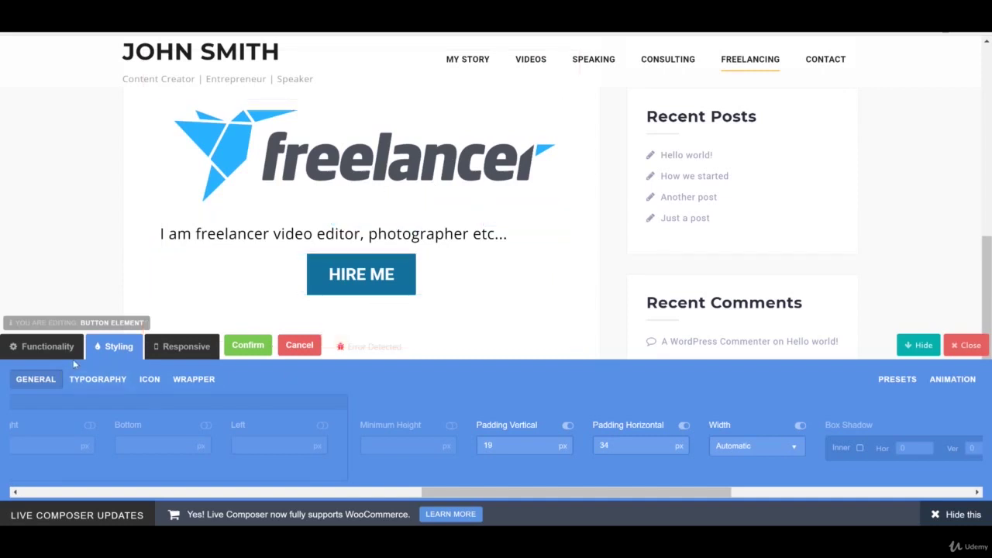
# Delete the placeholder # from the button's URL field in its Functionality settings
pyautogui.click(43, 347)
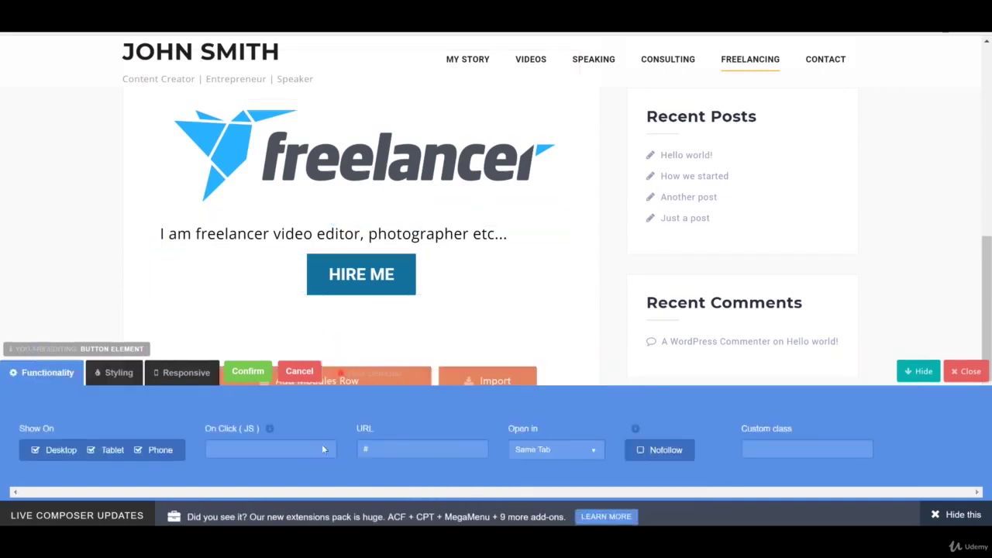
pyautogui.click(299, 453)
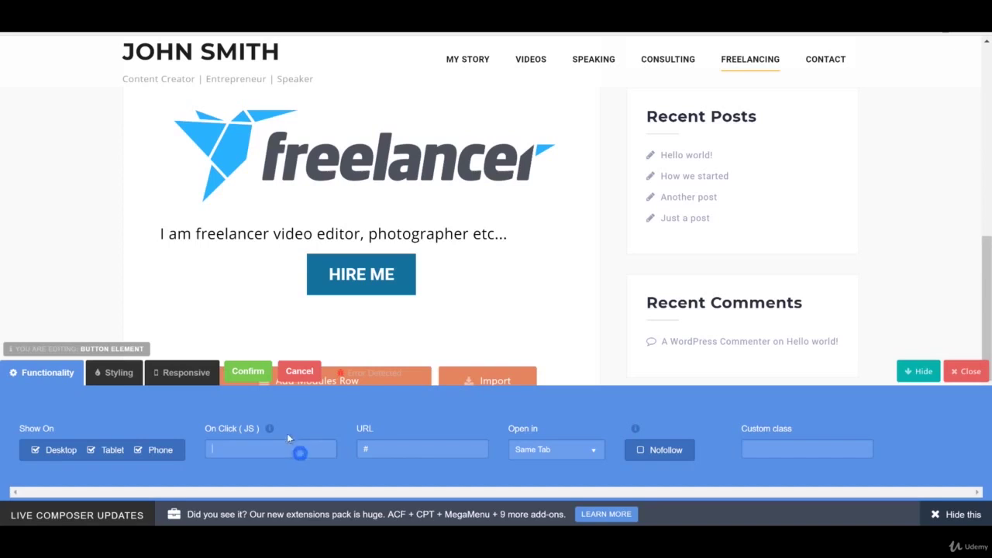
pyautogui.click(396, 449)
pyautogui.press('BackSpace')
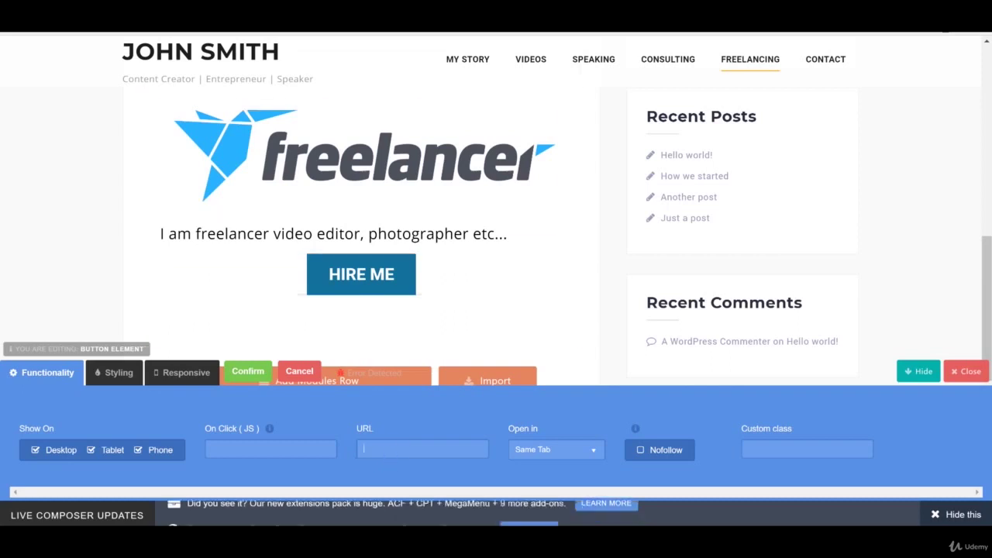
# Load freelancer.com.au/dashboard/ in a new browser tab
pyautogui.hotkey('ctrl', 't')
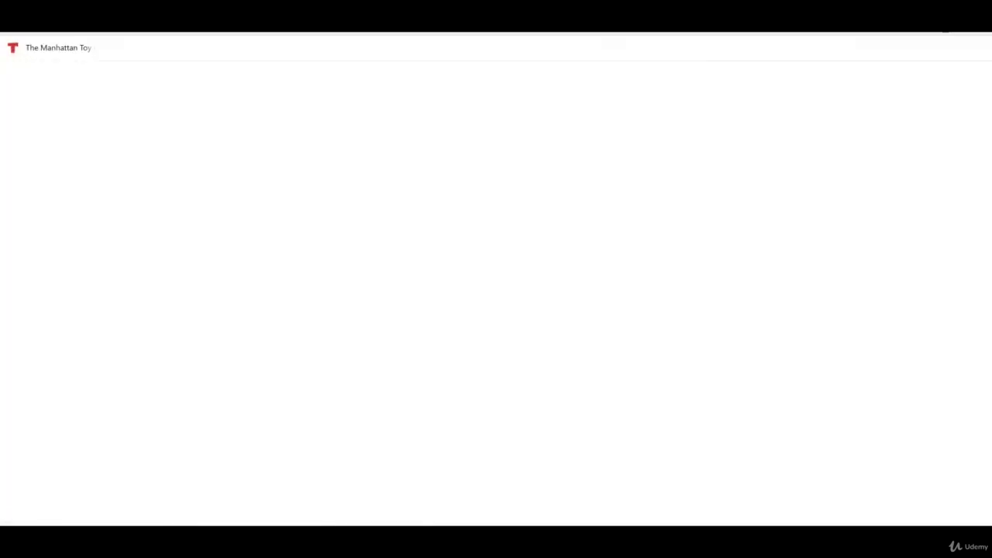
pyautogui.write('fr')
pyautogui.click(294, 25)
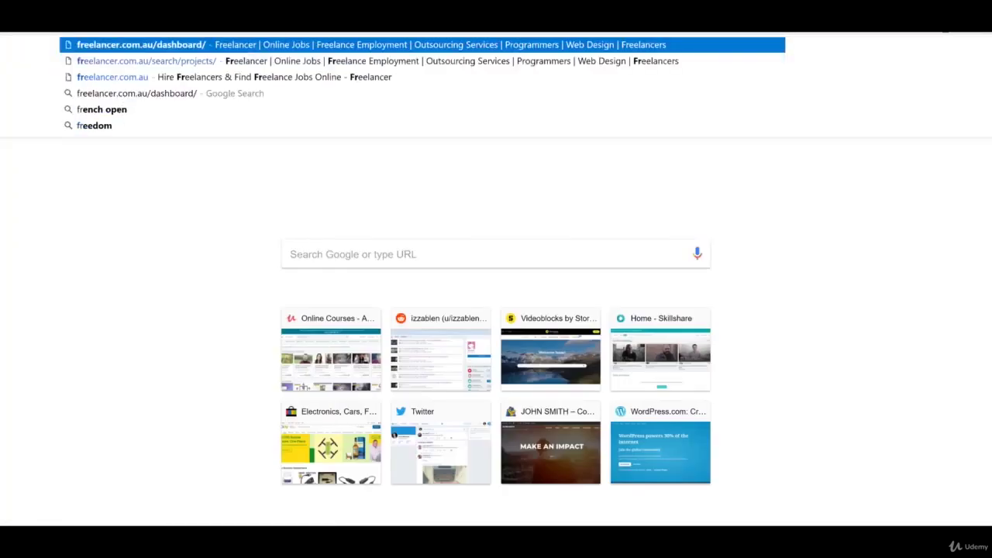
pyautogui.press('Return')
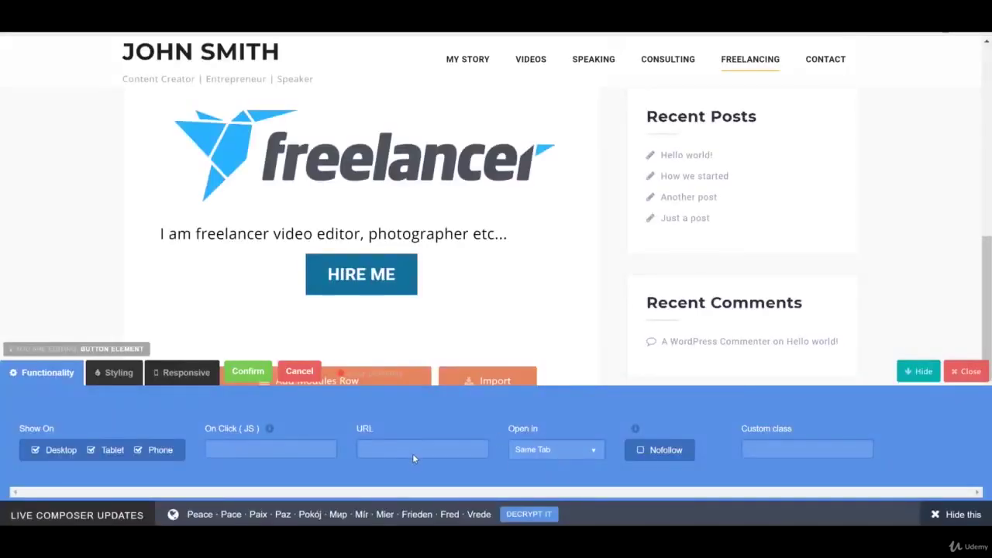
# Paste the freelancer.com.au dashboard URL as the HIRE ME button link and confirm
pyautogui.hotkey('ctrl', 'v')
pyautogui.click(608, 474)
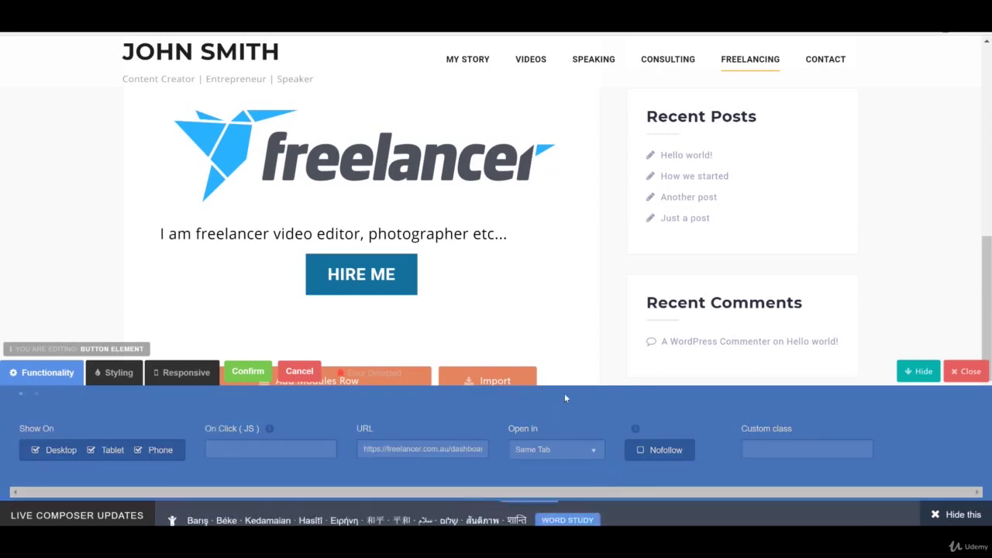
pyautogui.click(248, 373)
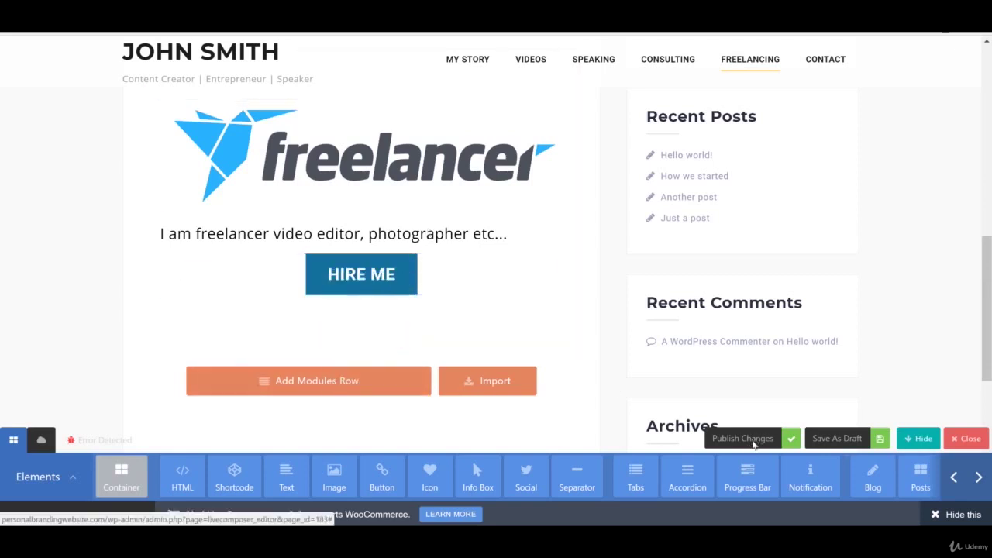
# Publish the Freelancing page changes and review the result
pyautogui.click(744, 439)
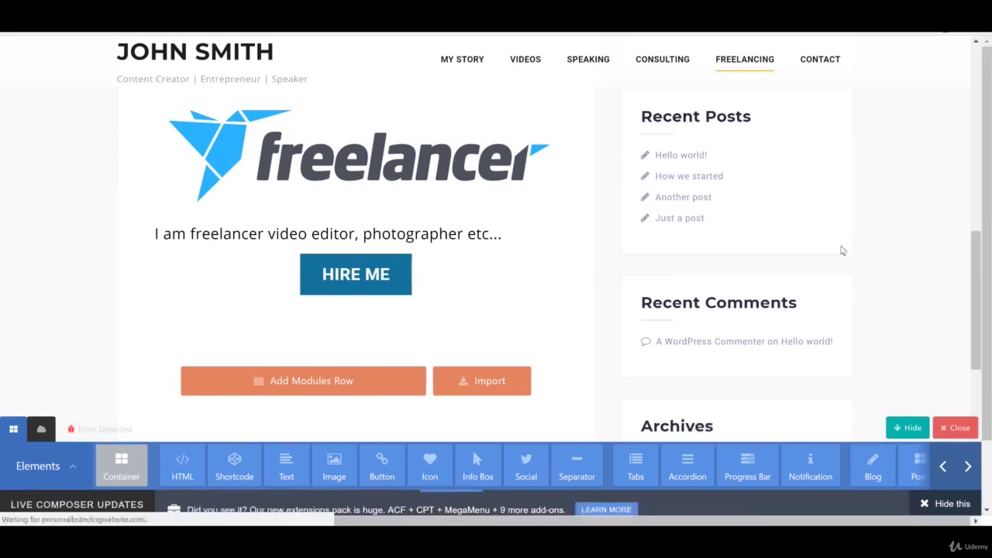
pyautogui.scroll(-1, 160, 220)
pyautogui.scroll(-2, 450, 137)
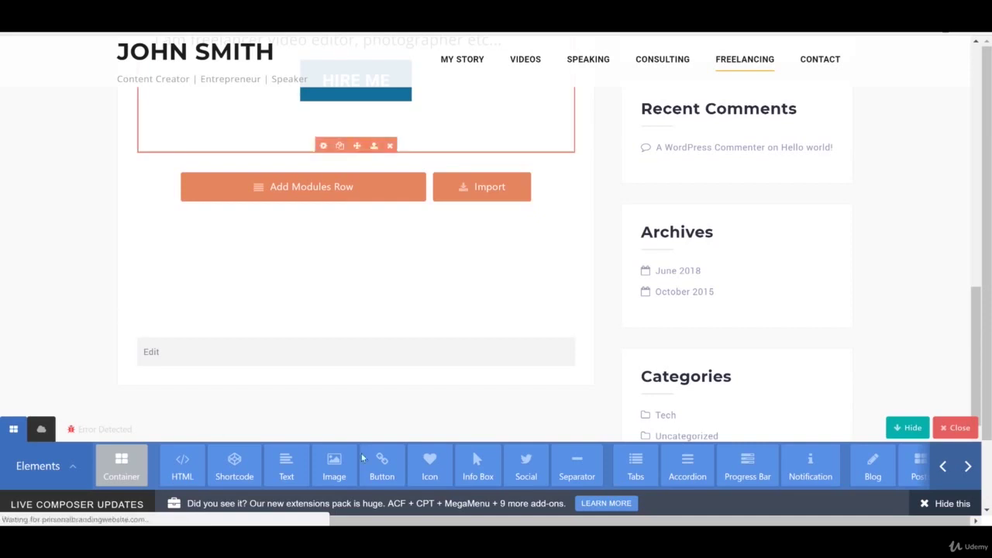
pyautogui.scroll(2, 372, 143)
pyautogui.scroll(1, 372, 143)
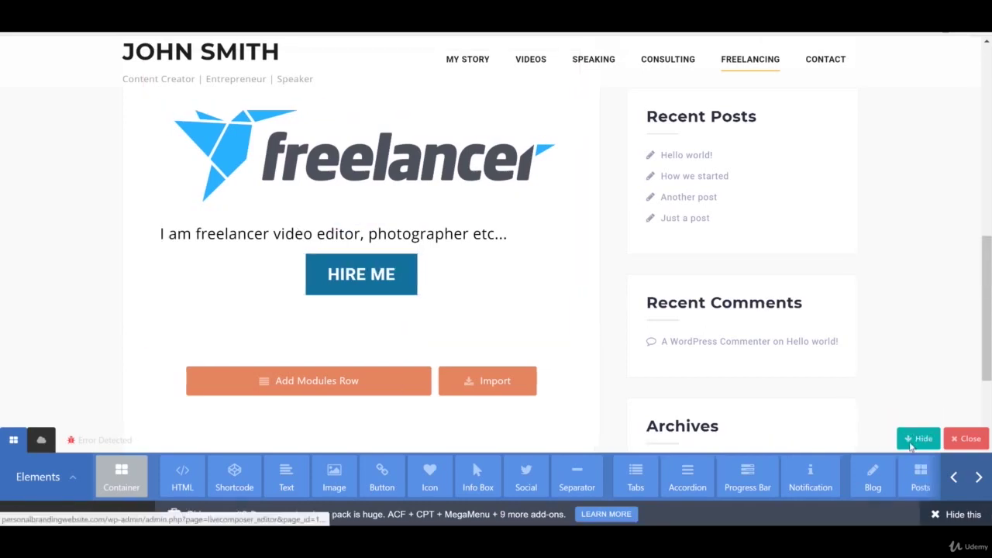
# Hide and close Live Composer, then test the HIRE ME button's link on the live page
pyautogui.click(917, 440)
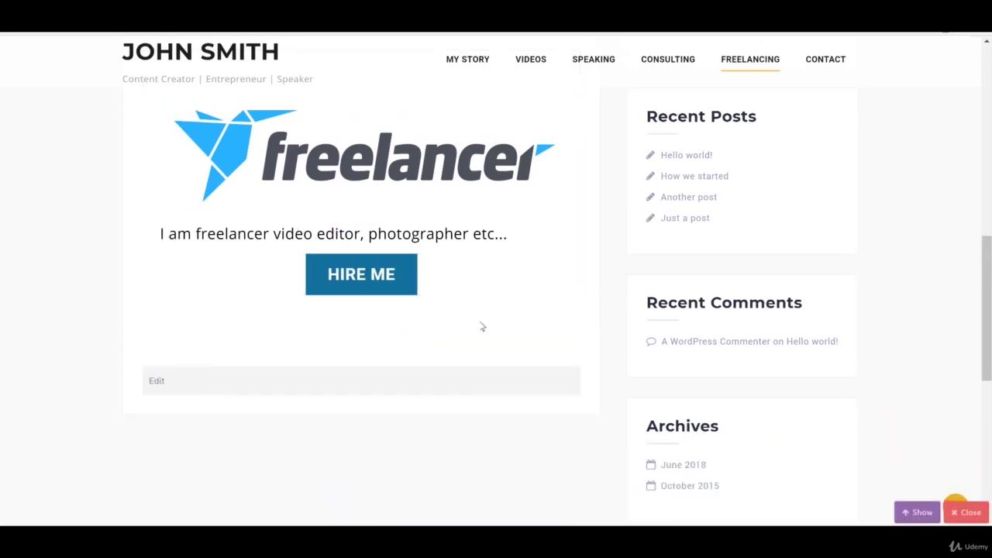
pyautogui.scroll(3, 476, 321)
pyautogui.scroll(-2, 520, 346)
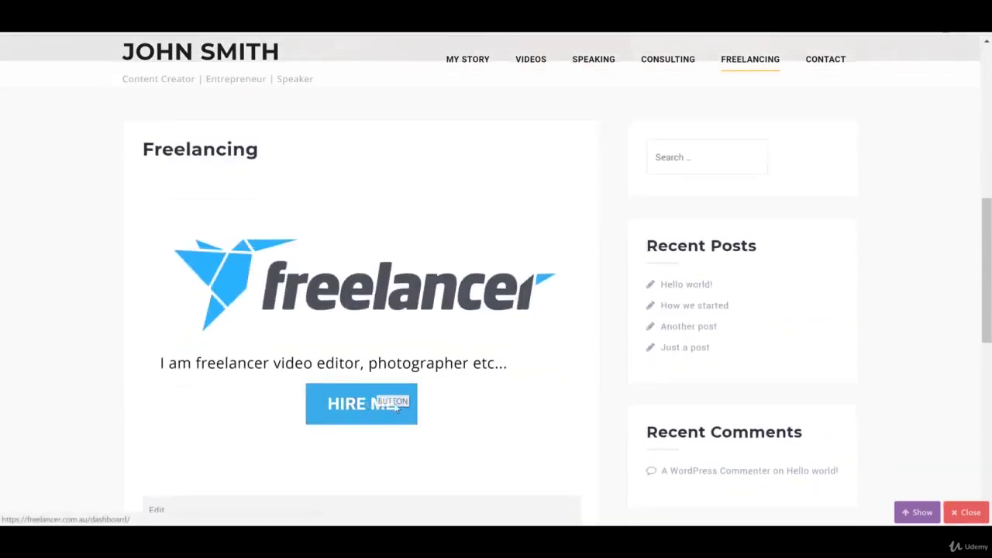
pyautogui.click(958, 514)
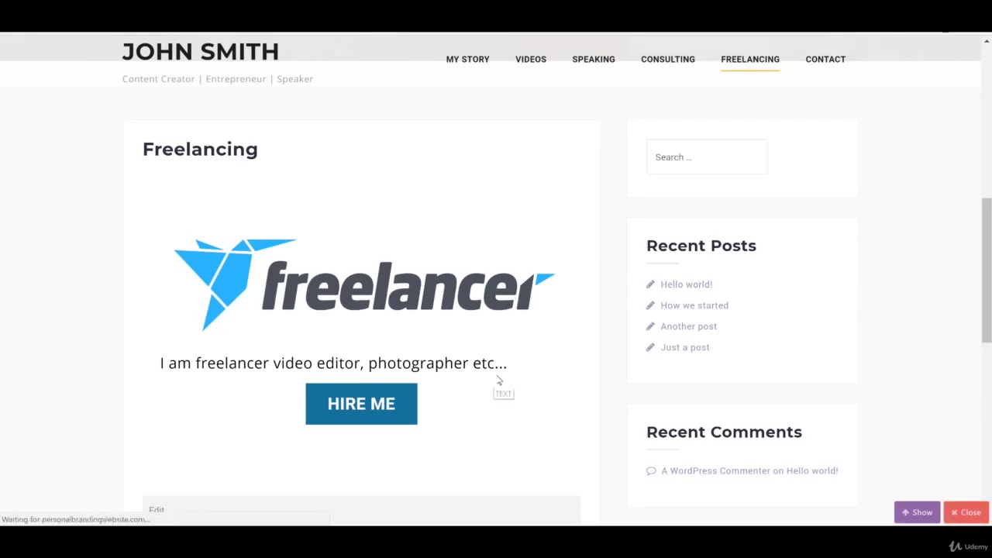
pyautogui.scroll(-3, 630, 252)
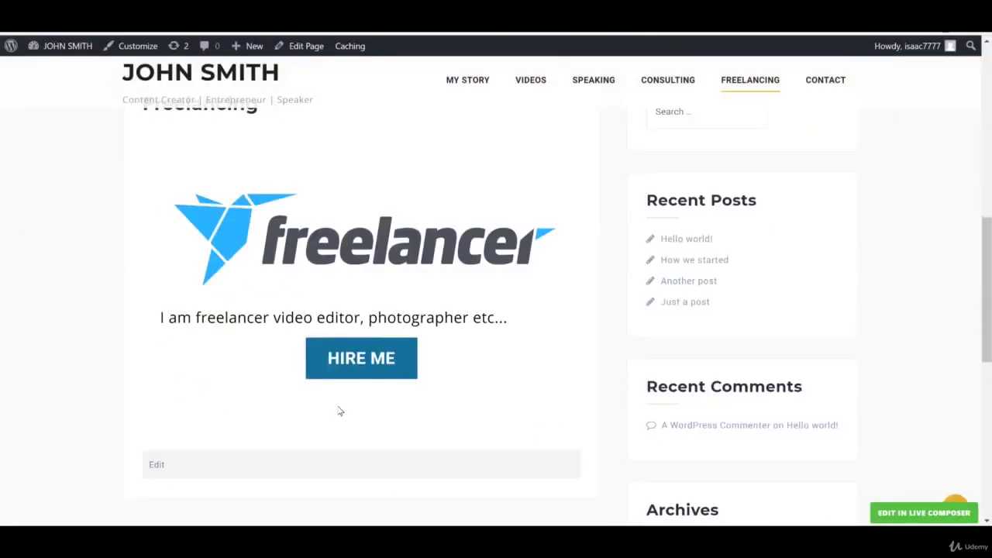
pyautogui.click(357, 363)
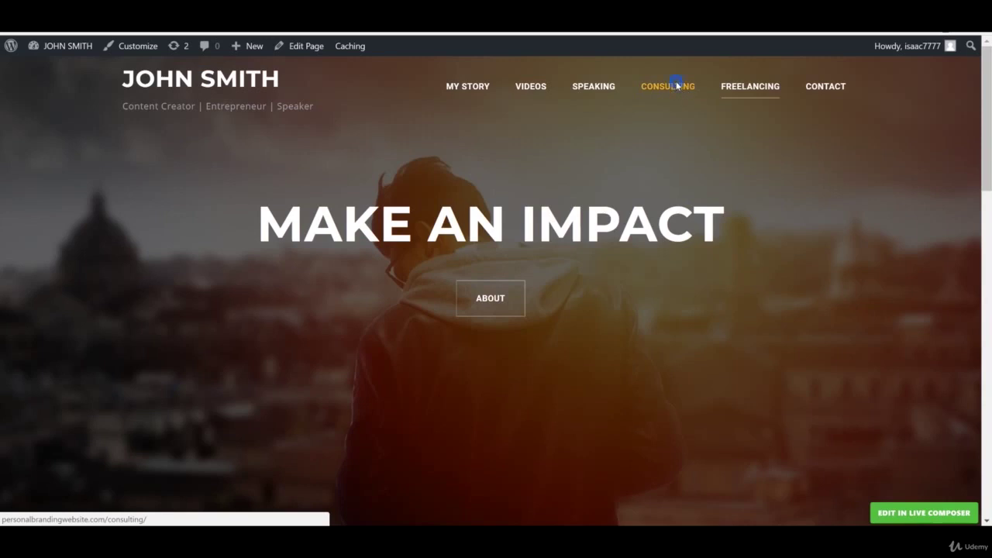
# Open the Consulting page in Live Composer and bring up its empty Image module's options
pyautogui.click(677, 86)
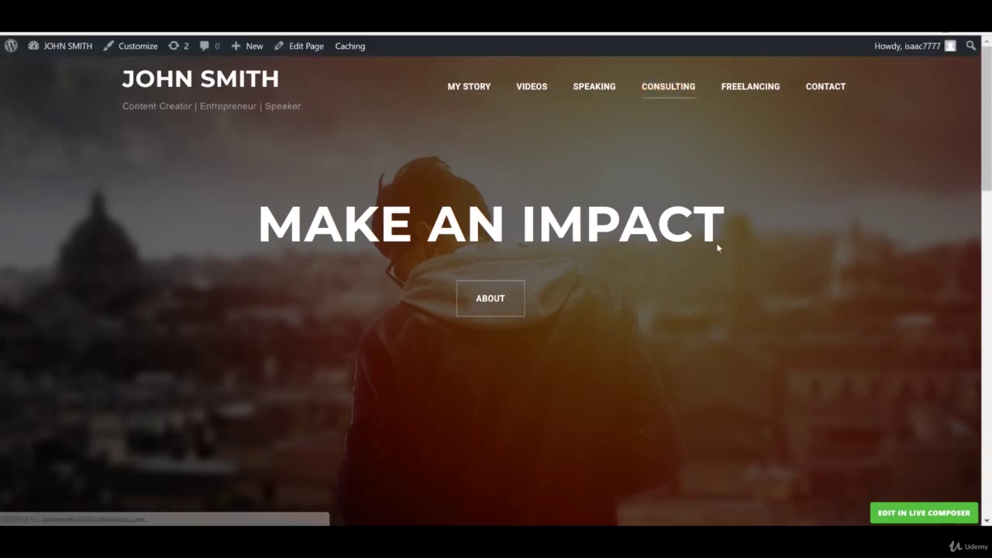
pyautogui.scroll(-5, 700, 224)
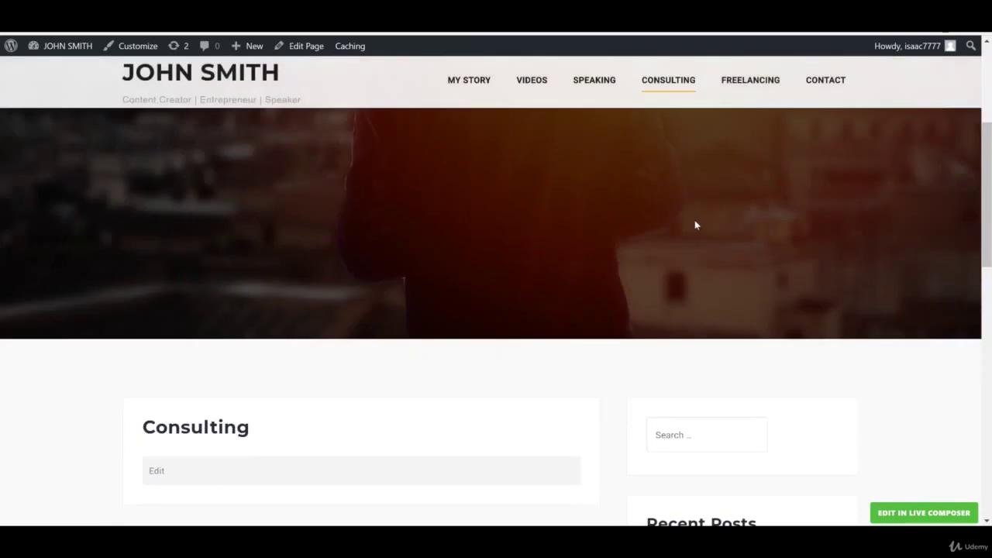
pyautogui.scroll(-1, 638, 225)
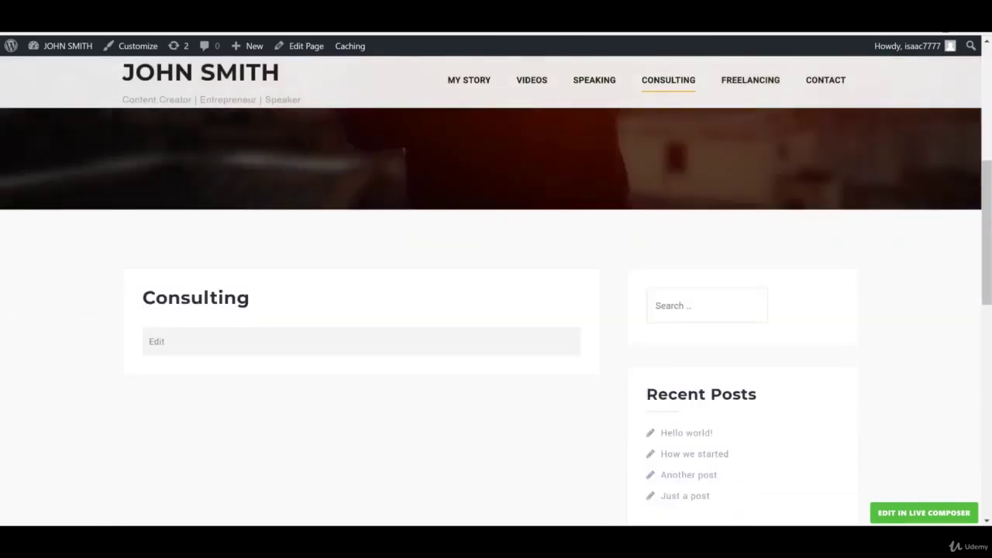
pyautogui.click(903, 513)
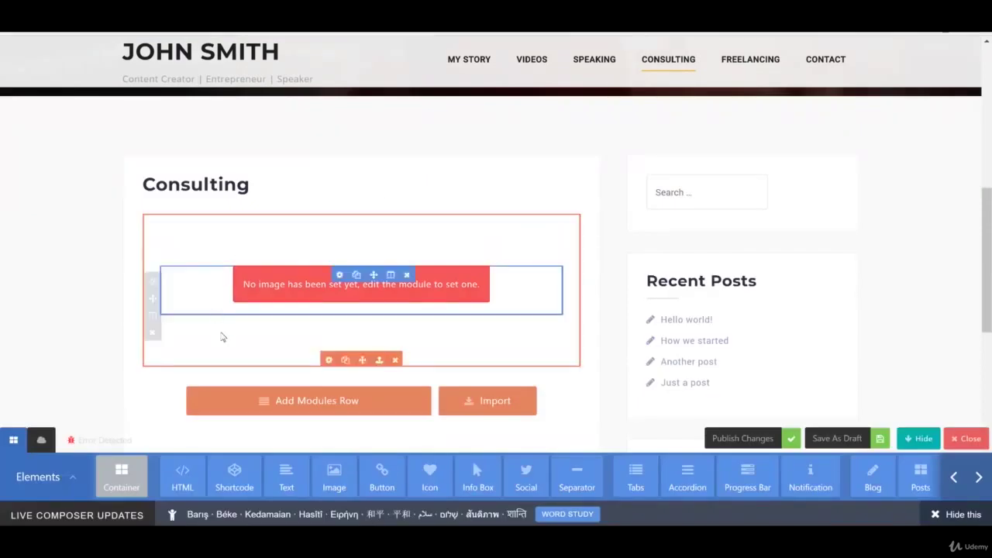
pyautogui.click(322, 287)
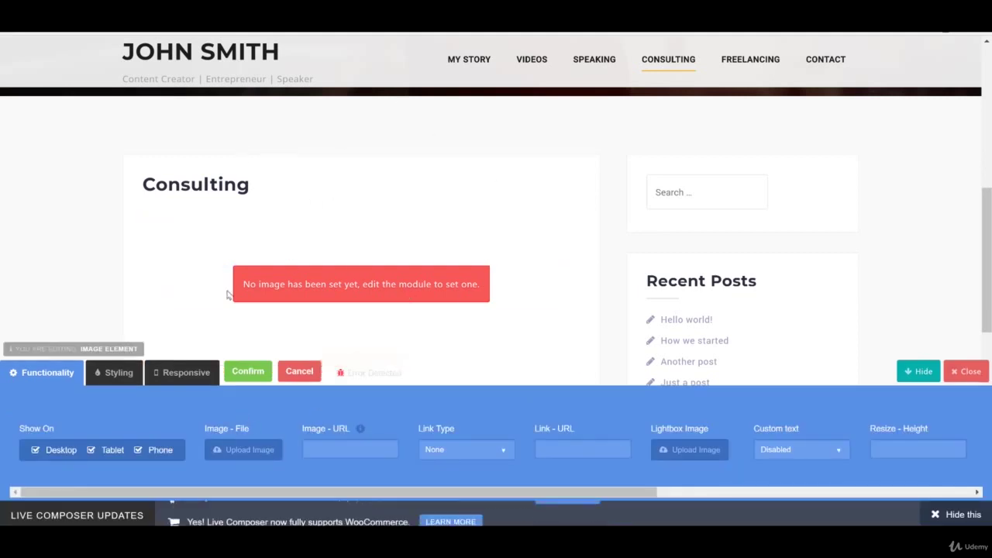
pyautogui.click(369, 11)
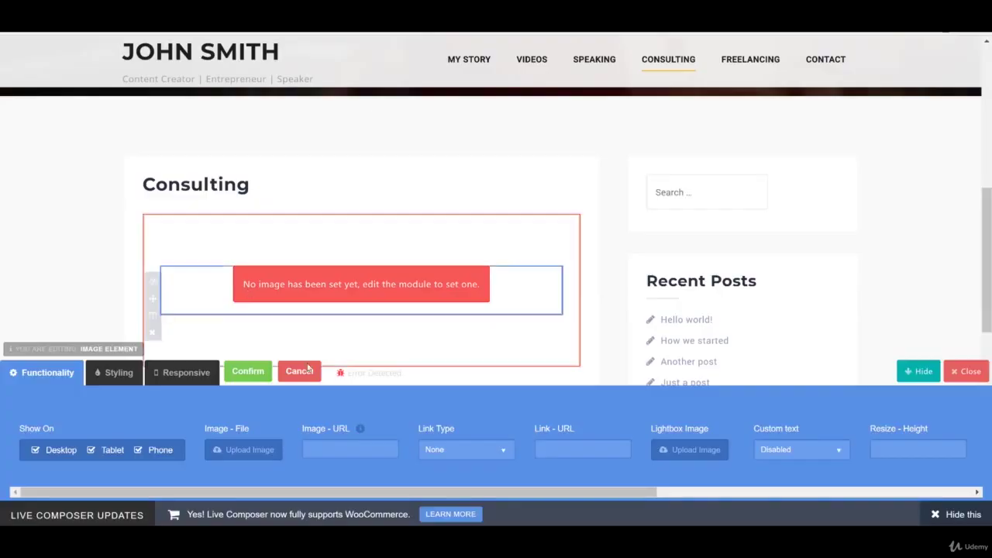
# Upload the it-consultant image and set it as the Consulting page's Image module picture
pyautogui.click(250, 452)
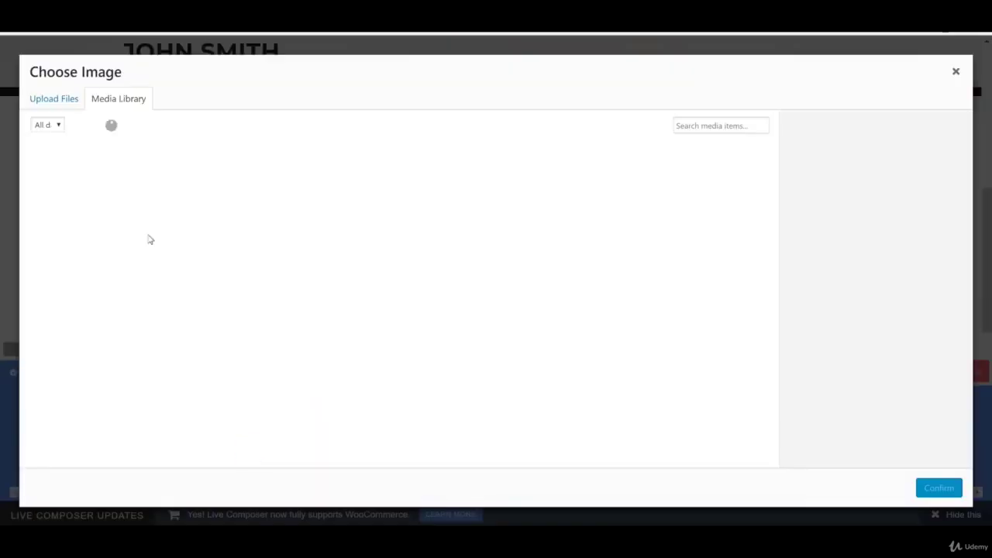
pyautogui.click(63, 102)
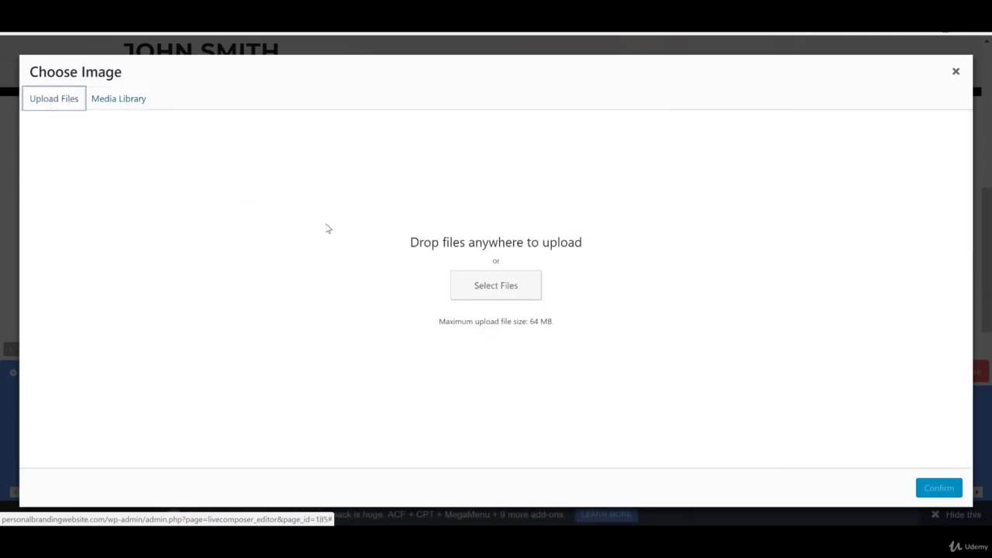
pyautogui.click(489, 280)
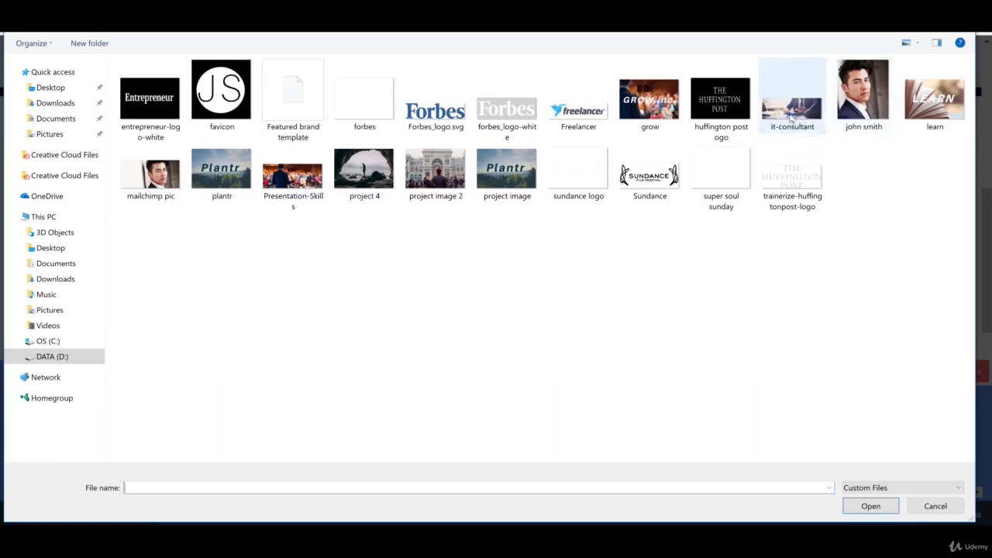
pyautogui.click(791, 122)
pyautogui.click(878, 504)
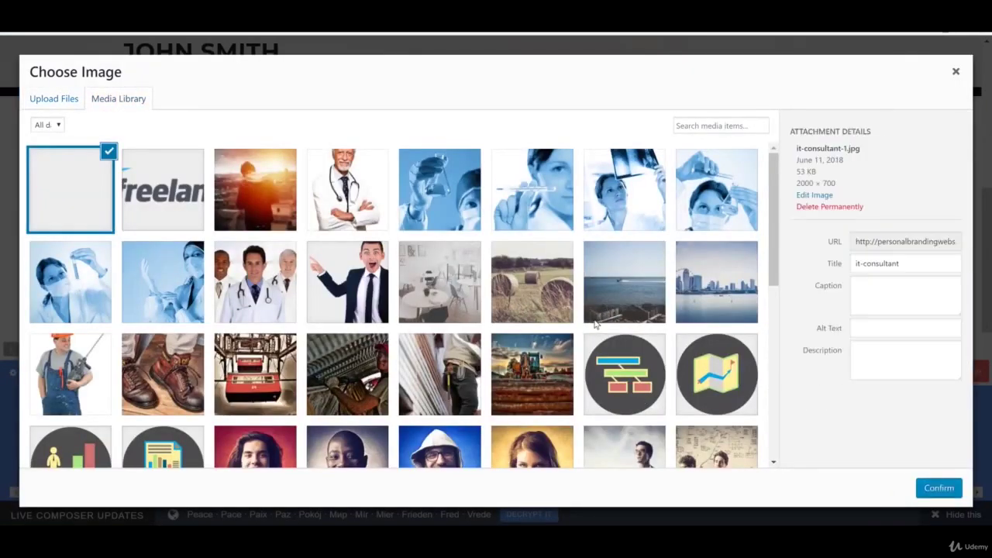
pyautogui.click(936, 490)
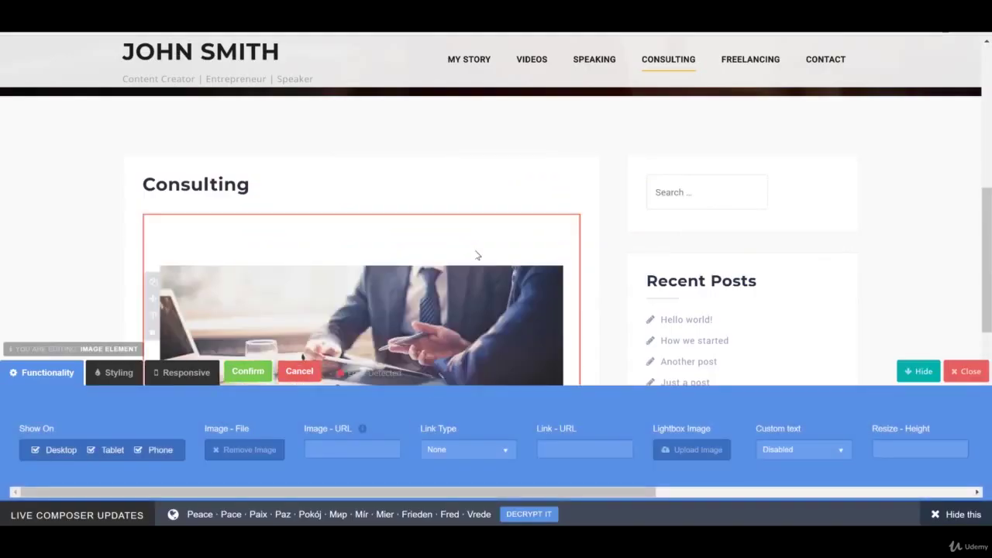
pyautogui.scroll(-2, 323, 154)
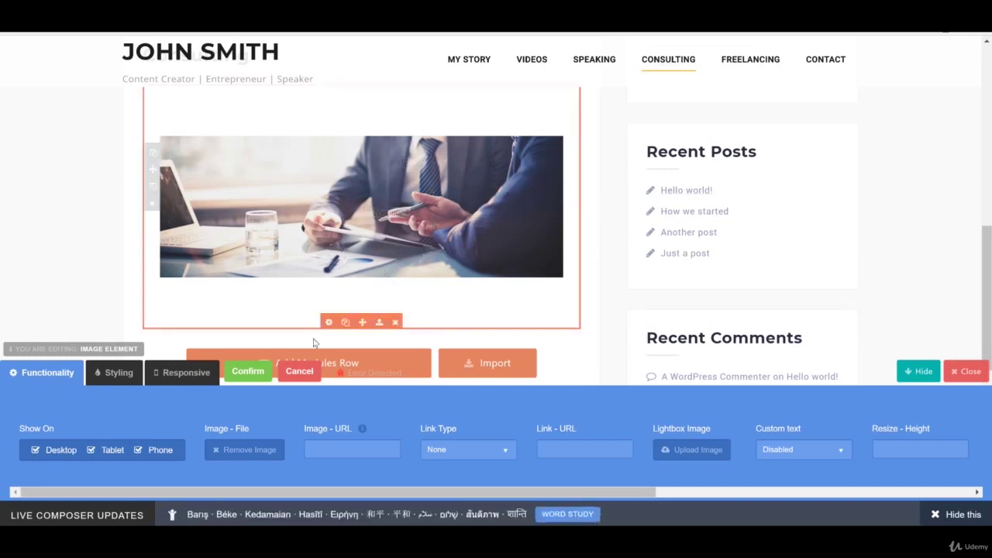
pyautogui.click(258, 372)
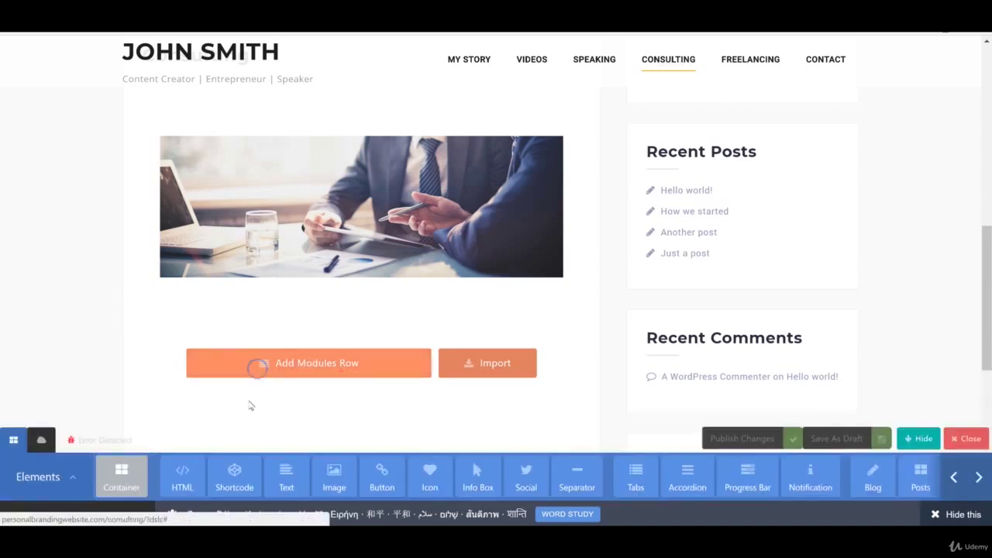
# Add a text block under the image holding the pasted sales-pitch sentence as Heading 2
pyautogui.moveTo(288, 479); pyautogui.dragTo(233, 294)
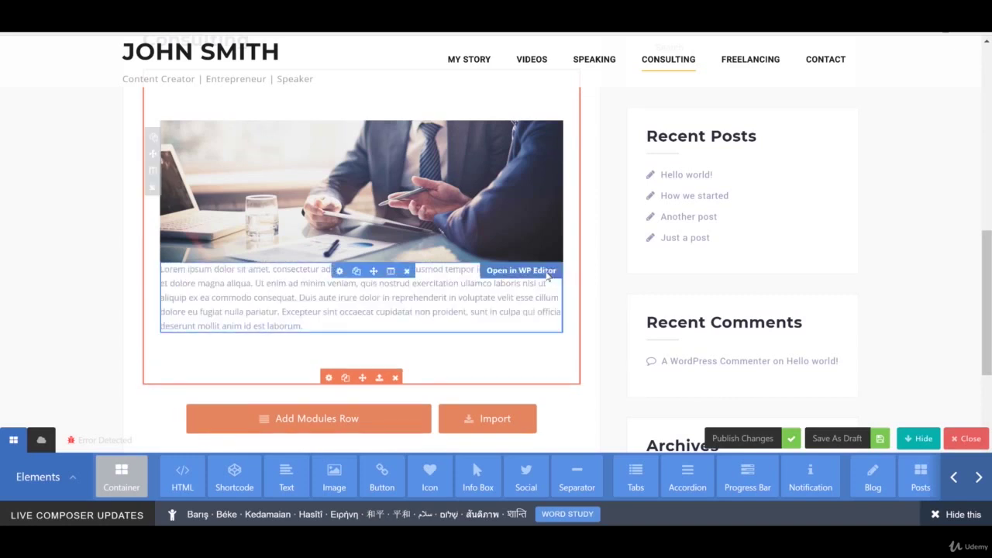
pyautogui.click(513, 270)
pyautogui.moveTo(419, 215); pyautogui.dragTo(14, 167)
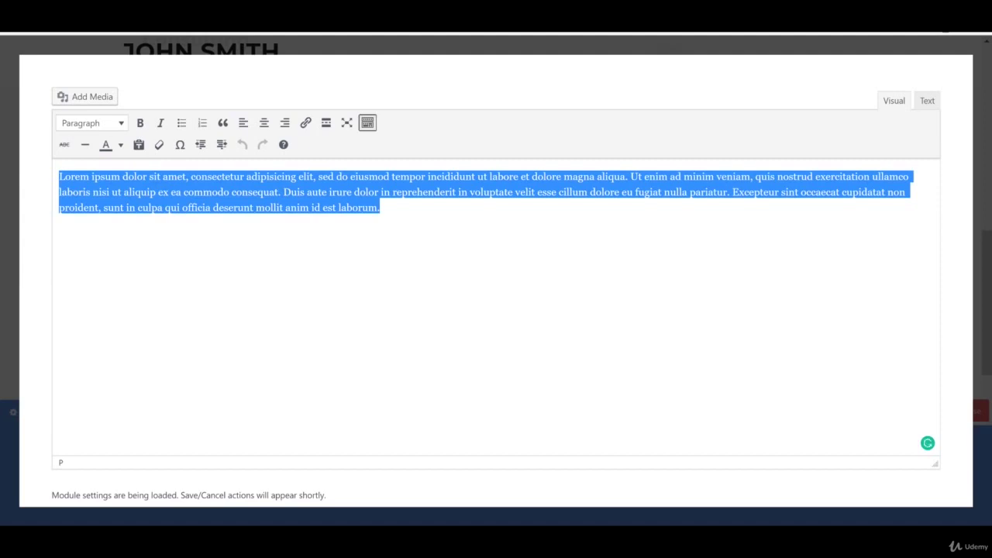
pyautogui.write('I have helped some of the largest companies and business increase their sales 100 fold. Get in touch with me and be amazed by what I can do for you.')
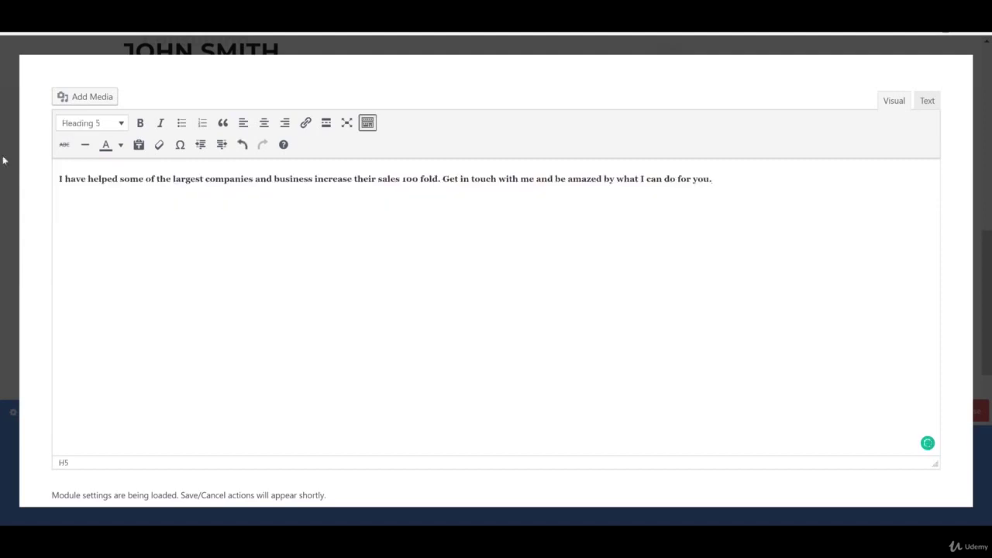
pyautogui.moveTo(771, 184); pyautogui.dragTo(24, 172)
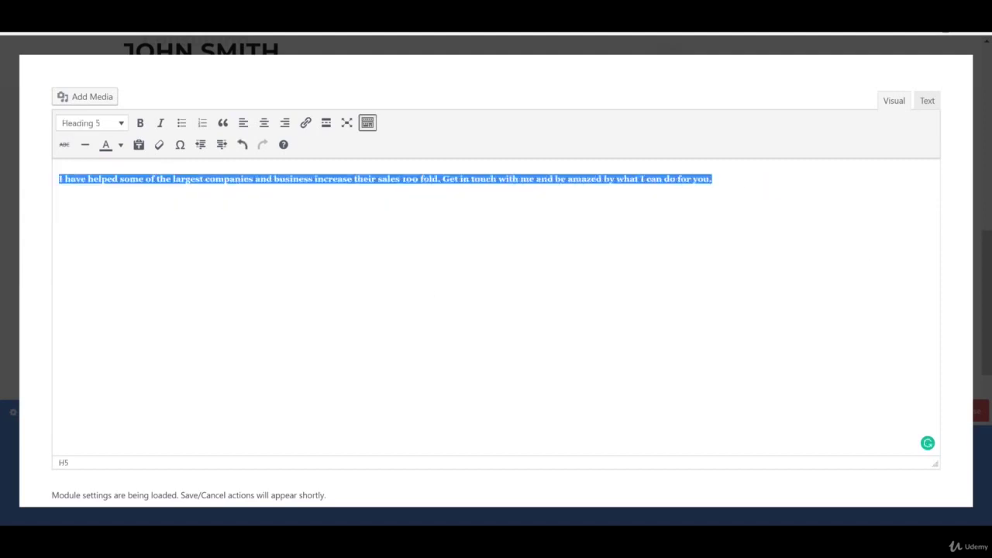
pyautogui.click(96, 124)
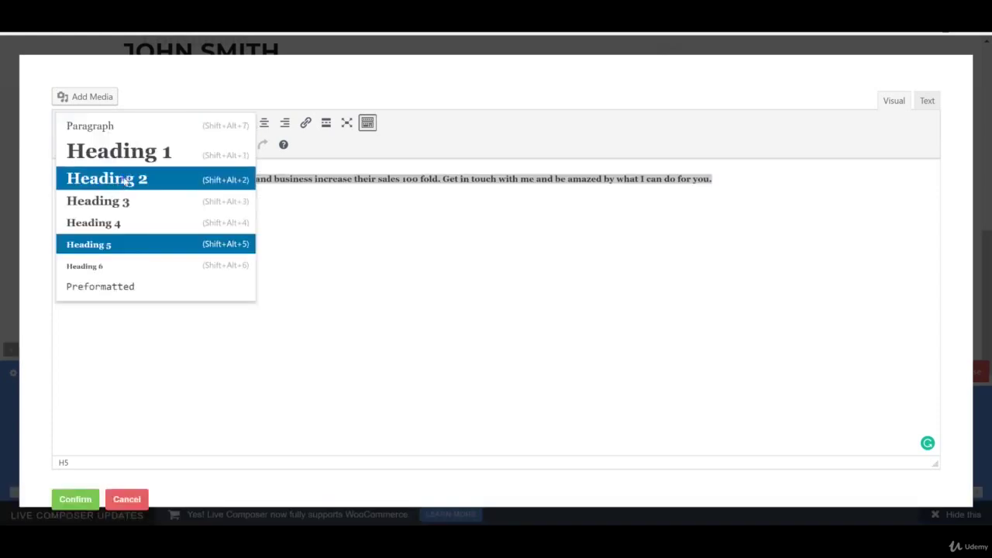
pyautogui.click(127, 179)
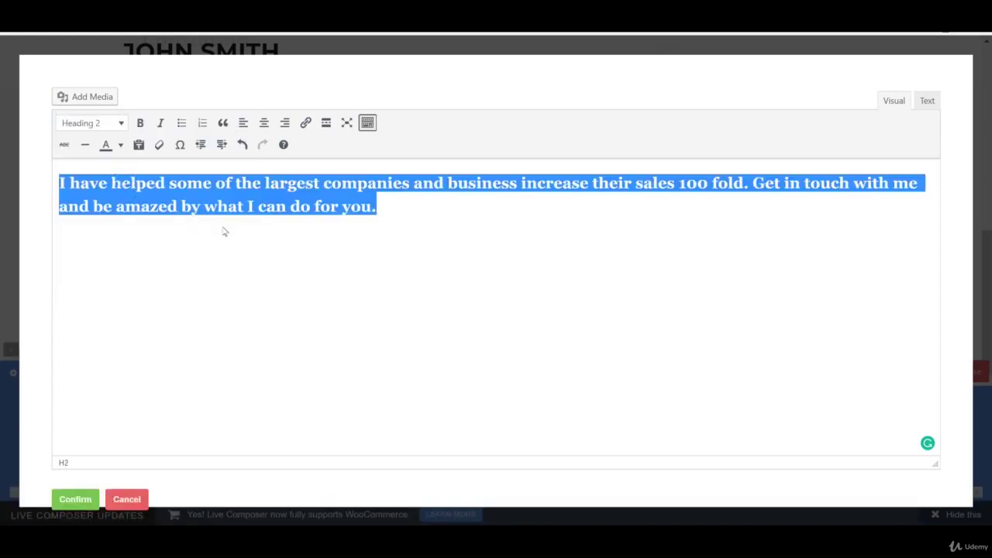
# Make the whole sales-pitch text bold and confirm the editor
pyautogui.click(105, 145)
pyautogui.click(426, 218)
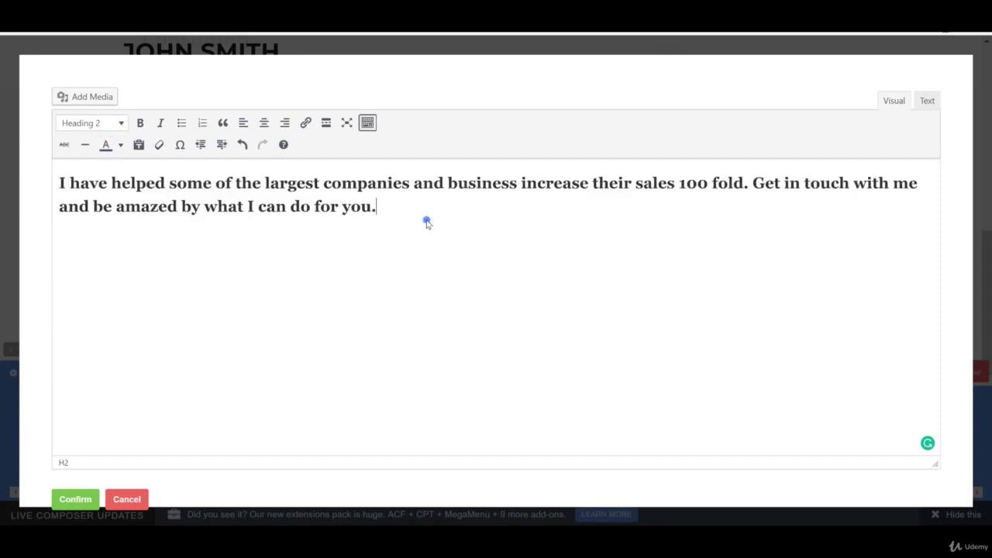
pyautogui.hotkey('ctrl', 'shift', 'Left')
pyautogui.hotkey('ctrl', 'shift', 'Left')
pyautogui.hotkey('ctrl', 'shift', 'Left')
pyautogui.hotkey('ctrl', 'shift', 'Left')
pyautogui.hotkey('ctrl', 'shift', 'Left')
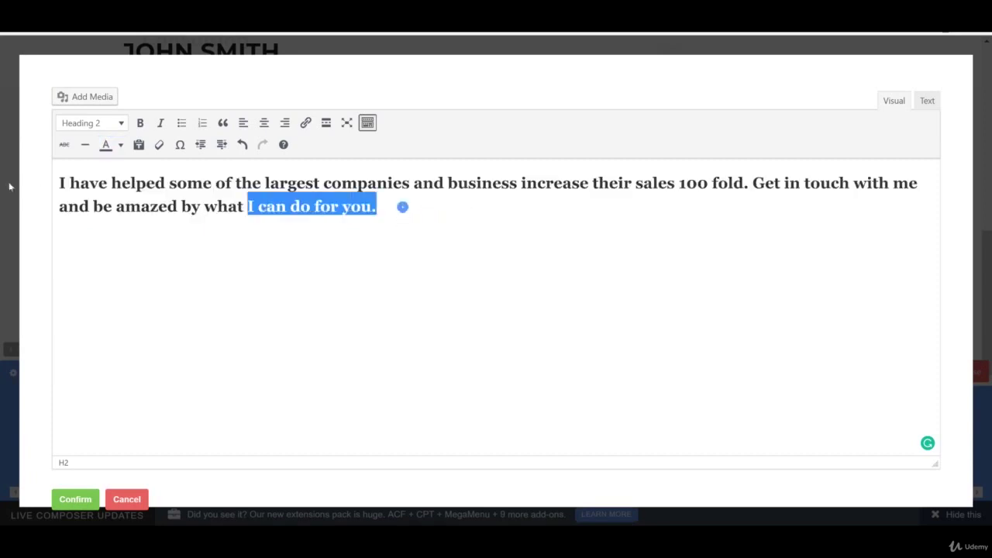
pyautogui.hotkey('ctrl', 'a')
pyautogui.click(140, 123)
pyautogui.click(384, 225)
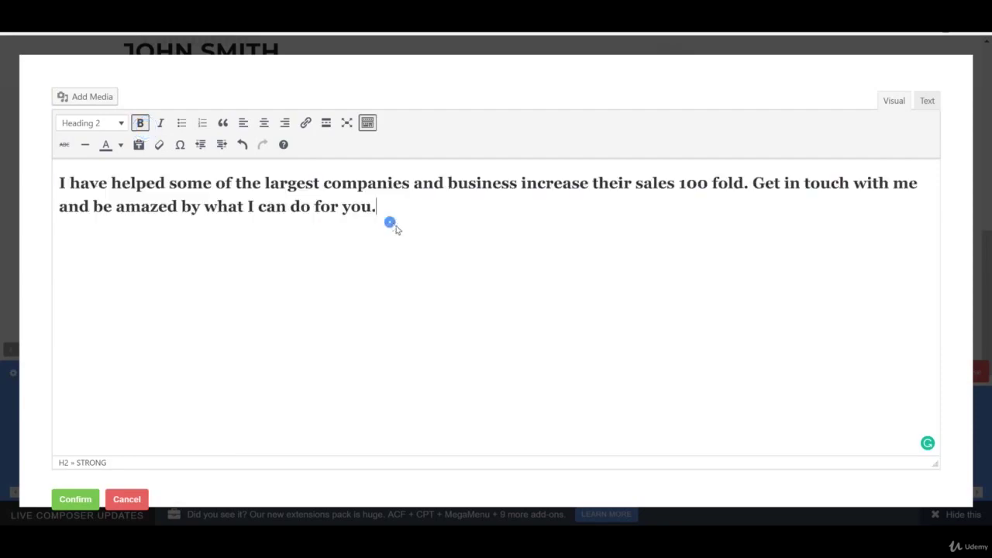
pyautogui.click(76, 500)
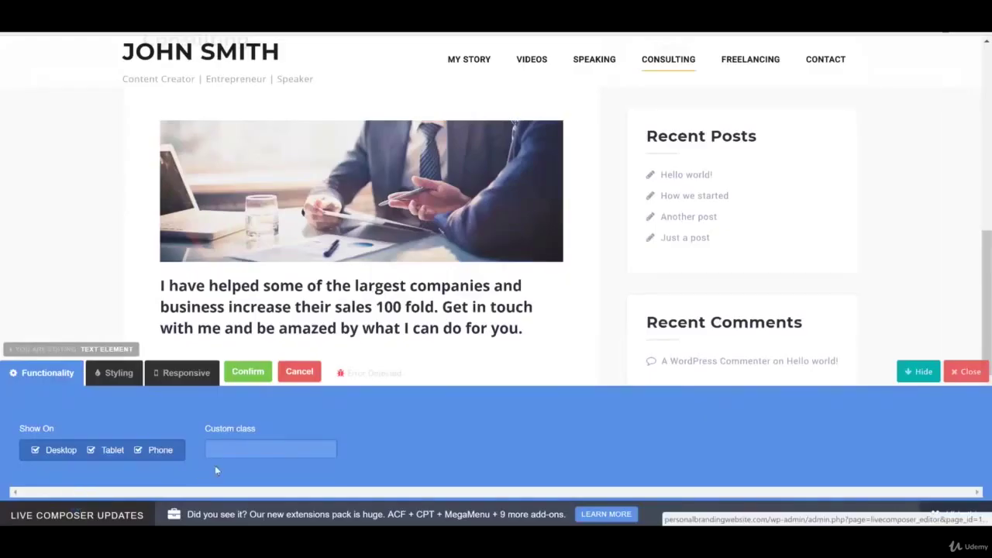
# Remove the bold from the sales-pitch paragraph so it's regular weight, and finish the text element
pyautogui.click(523, 273)
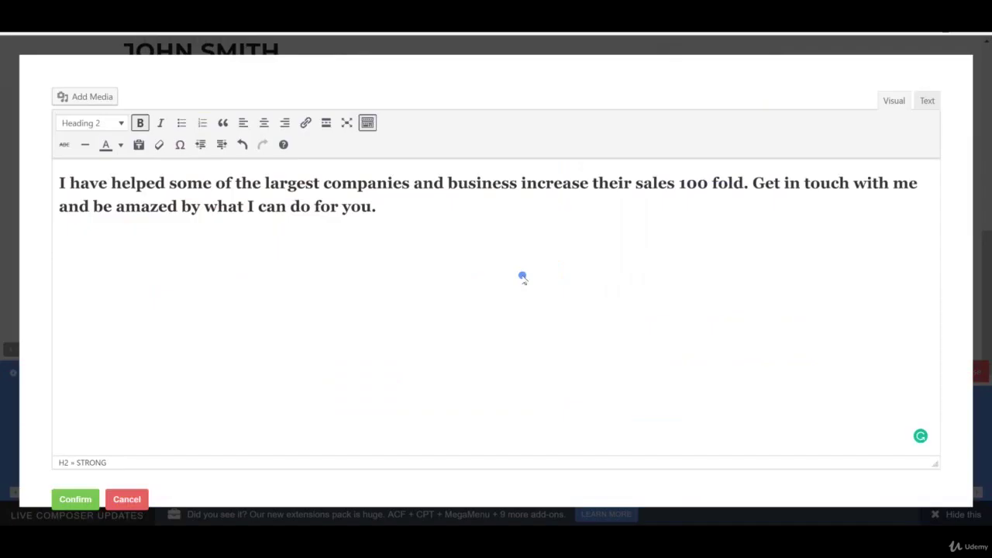
pyautogui.moveTo(483, 230); pyautogui.dragTo(22, 180)
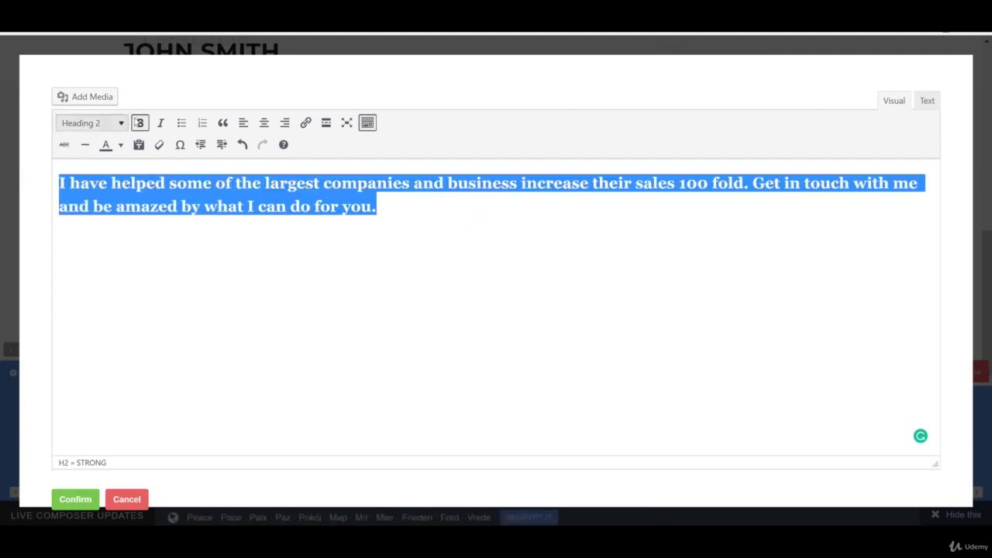
pyautogui.click(139, 123)
pyautogui.click(76, 499)
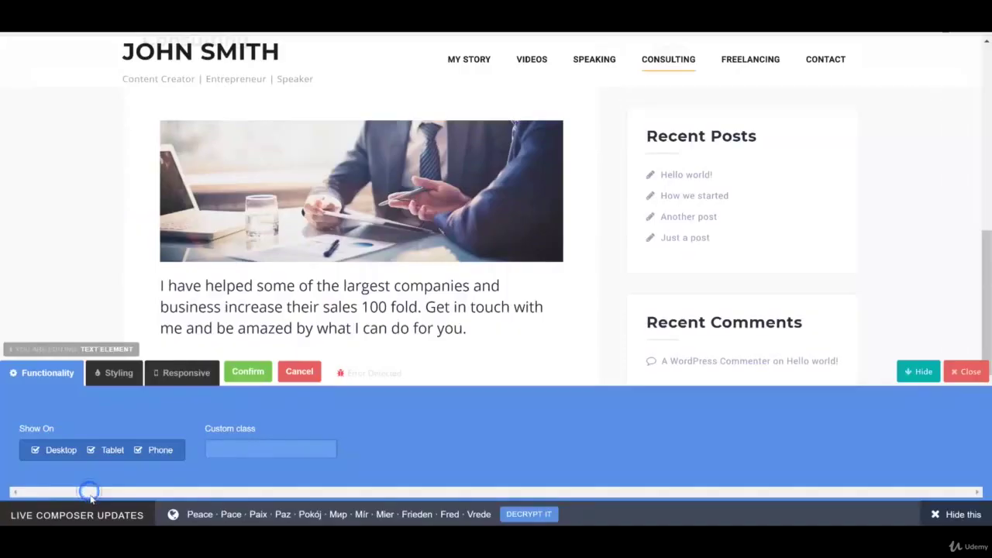
pyautogui.scroll(-2, 317, 172)
pyautogui.scroll(3, 319, 172)
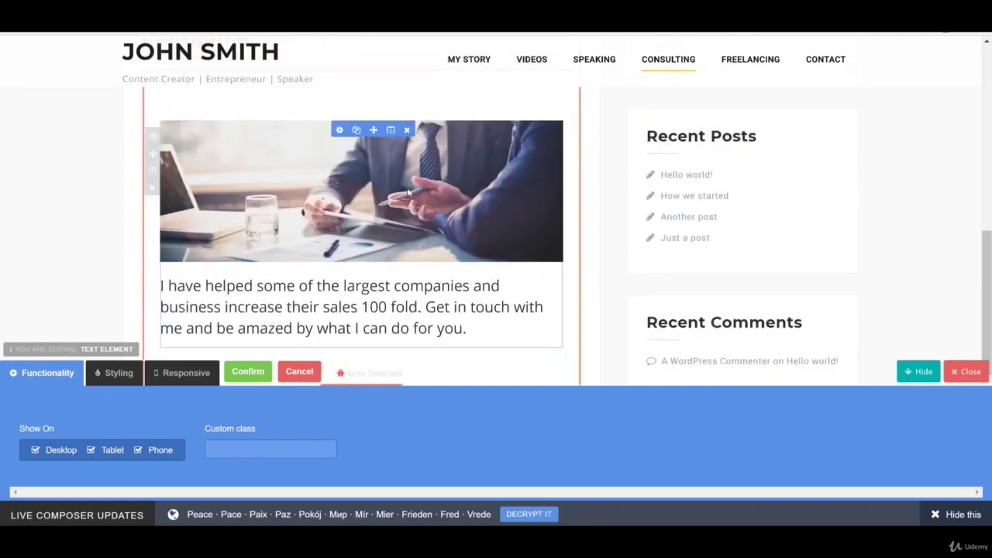
pyautogui.scroll(-5, 393, 250)
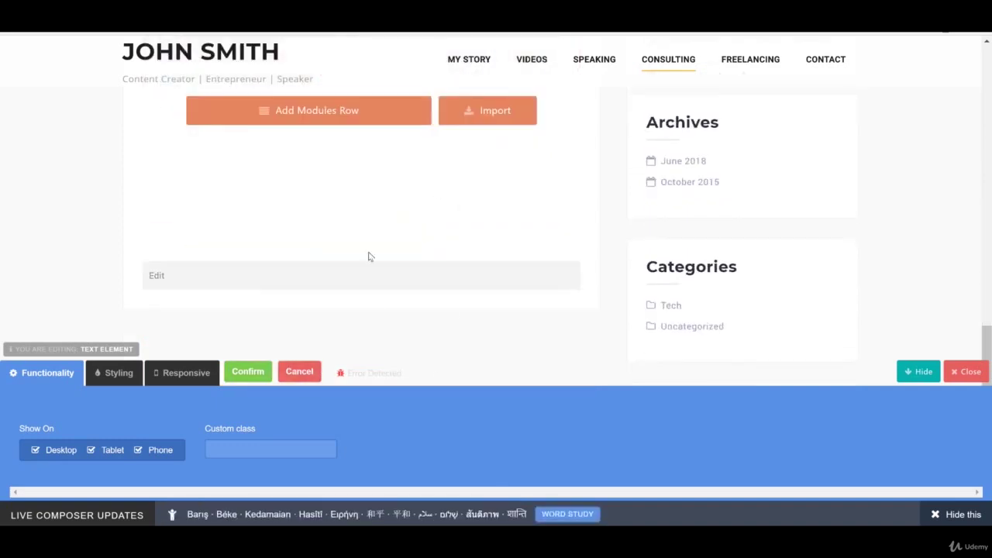
pyautogui.scroll(2, 364, 266)
pyautogui.scroll(2, 377, 166)
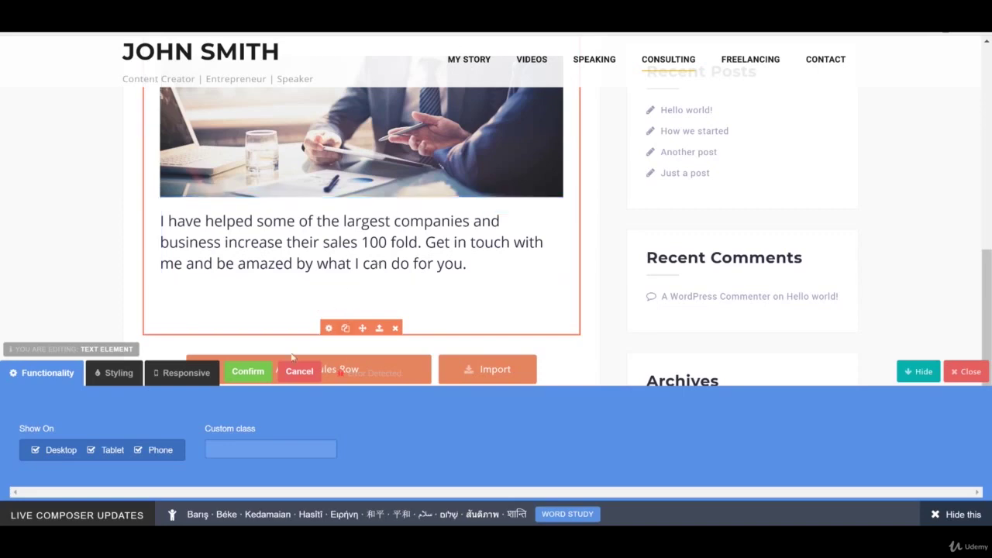
pyautogui.click(249, 372)
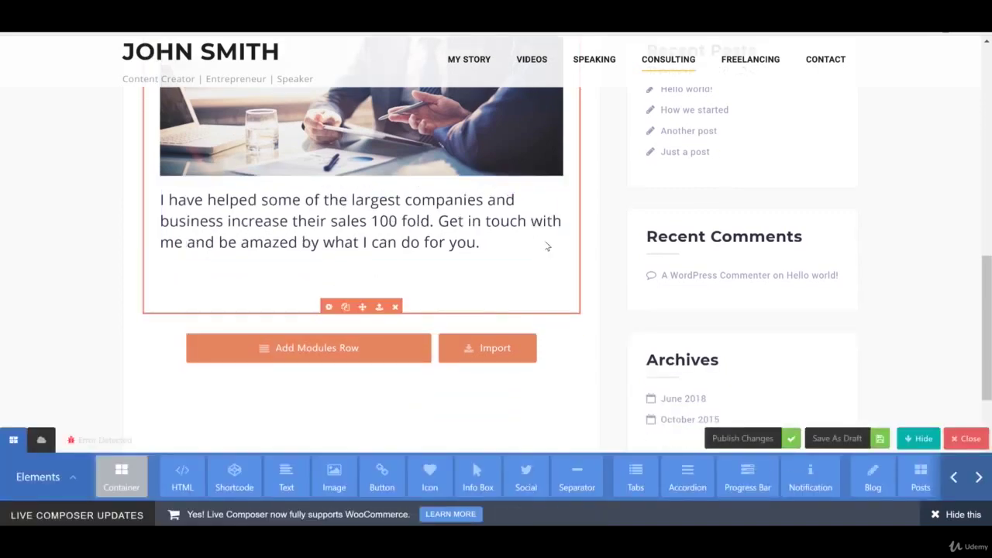
# Publish the Consulting page edits and exit Live Composer to the live site
pyautogui.scroll(2, 534, 224)
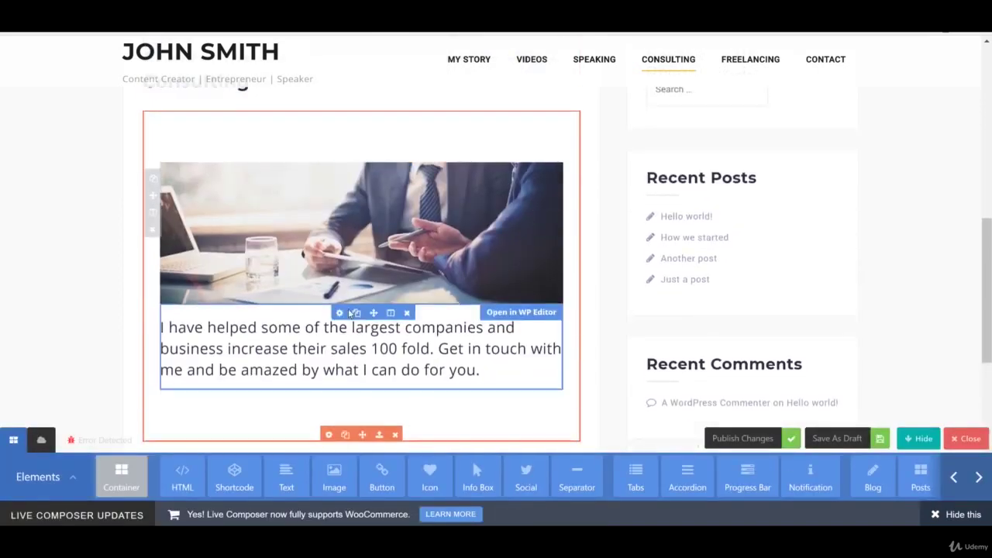
pyautogui.scroll(-2, 269, 300)
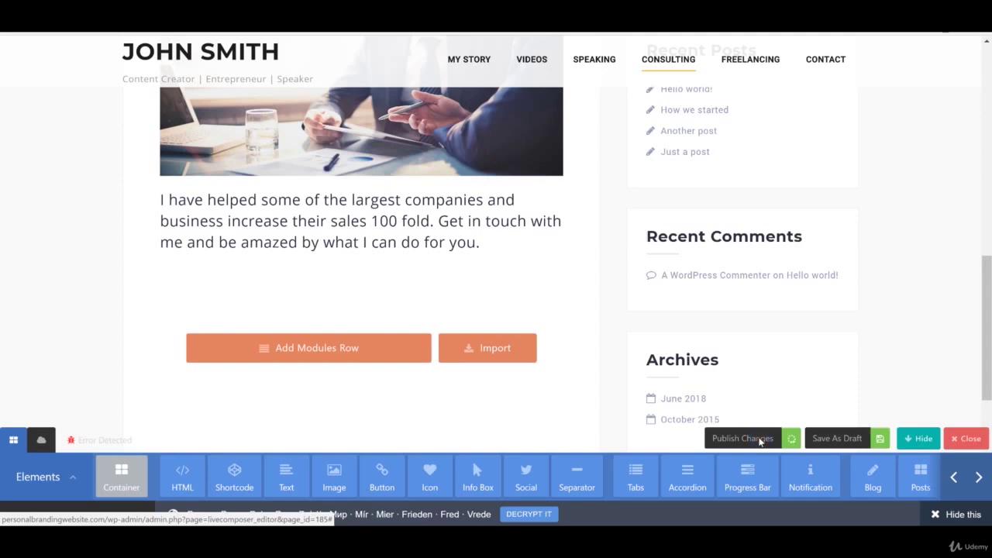
pyautogui.click(760, 439)
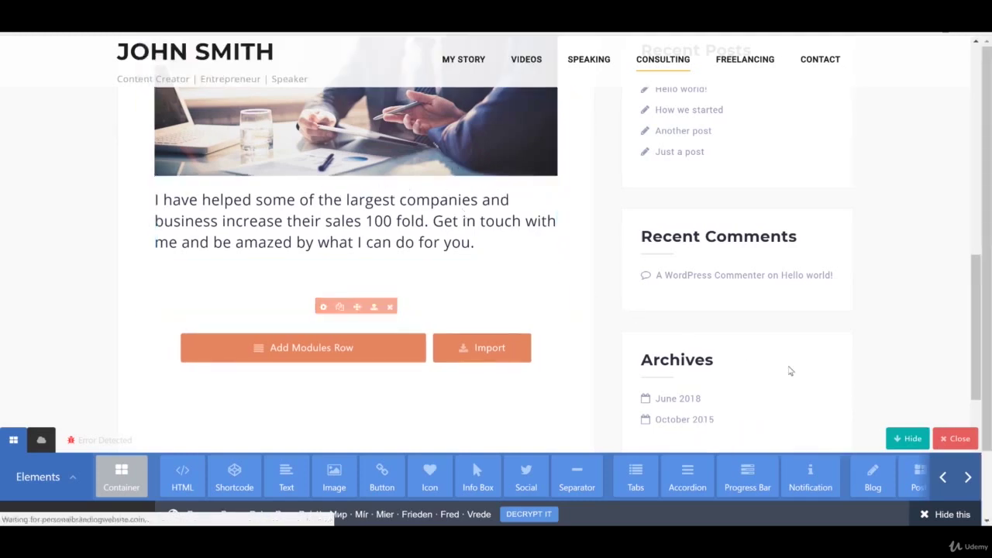
pyautogui.click(951, 439)
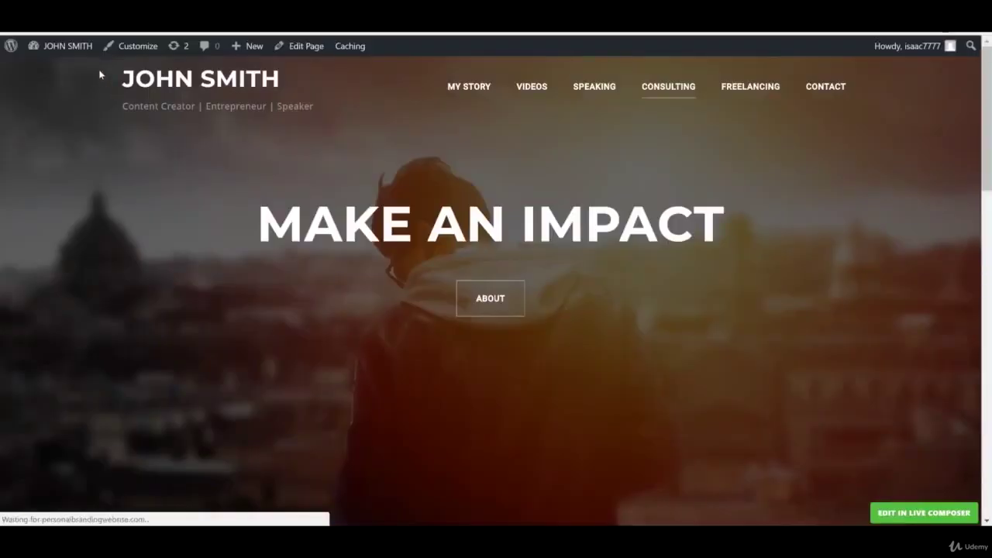
# Go to the Dashboard's Pirate Forms Settings and select the [pirate_forms] shortcode
pyautogui.moveTo(86, 50)
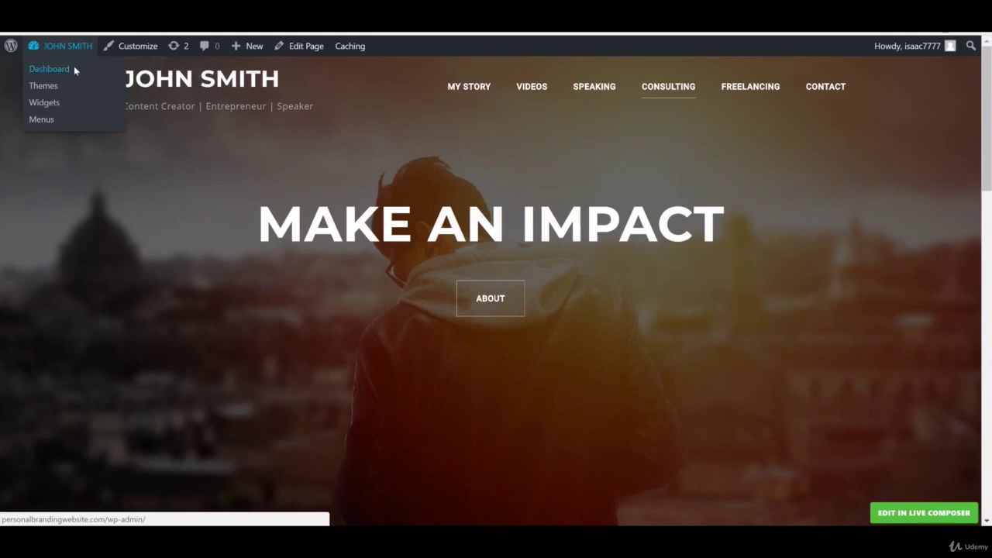
pyautogui.click(72, 68)
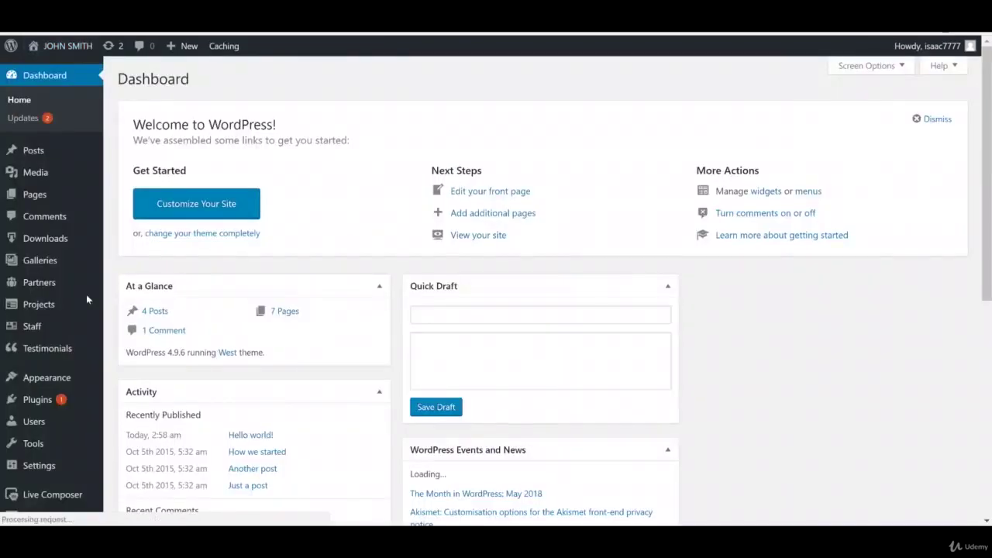
pyautogui.scroll(-3, 69, 356)
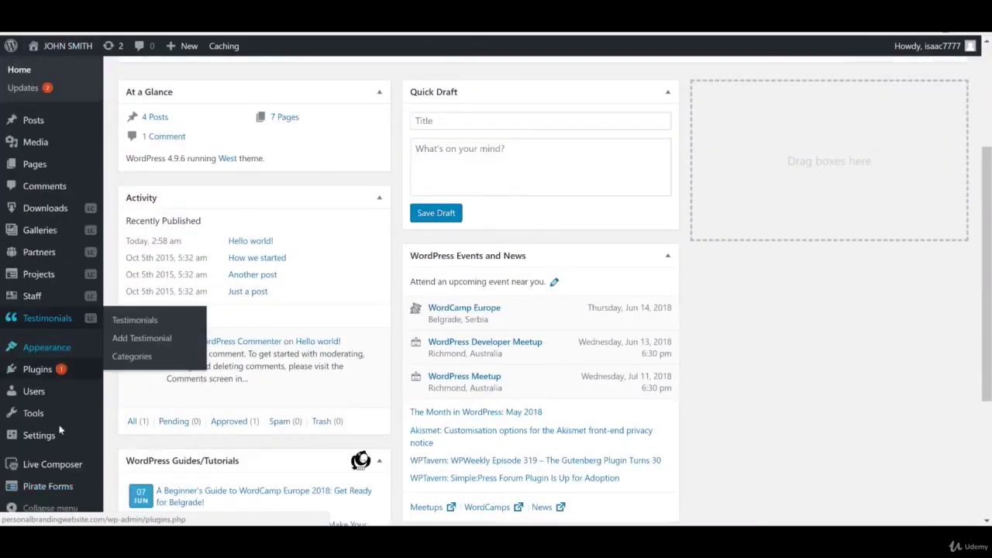
pyautogui.scroll(-3, 62, 409)
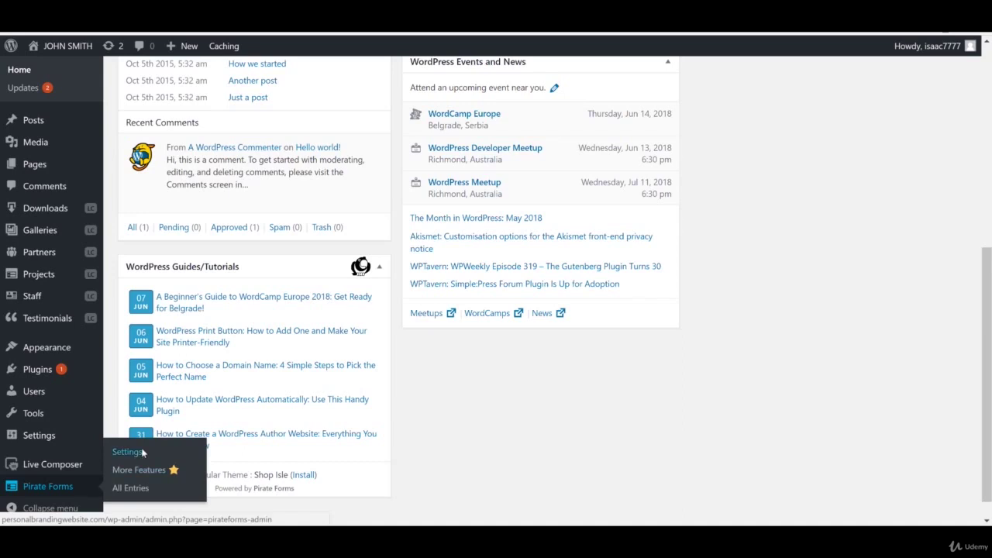
pyautogui.click(76, 487)
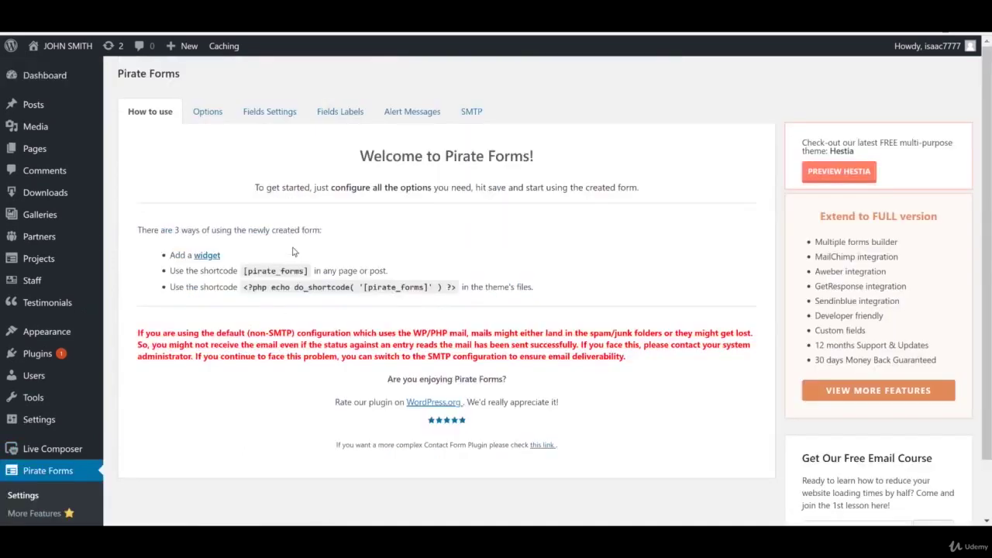
pyautogui.moveTo(281, 275); pyautogui.dragTo(247, 274)
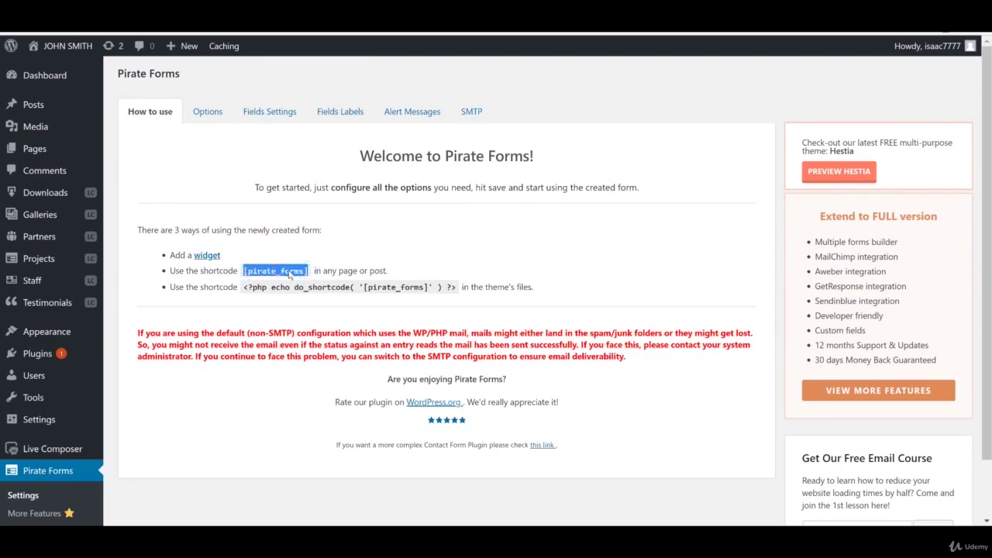
# Visit the site, go to the Consulting page and reopen it in Live Composer near the text
pyautogui.moveTo(70, 52)
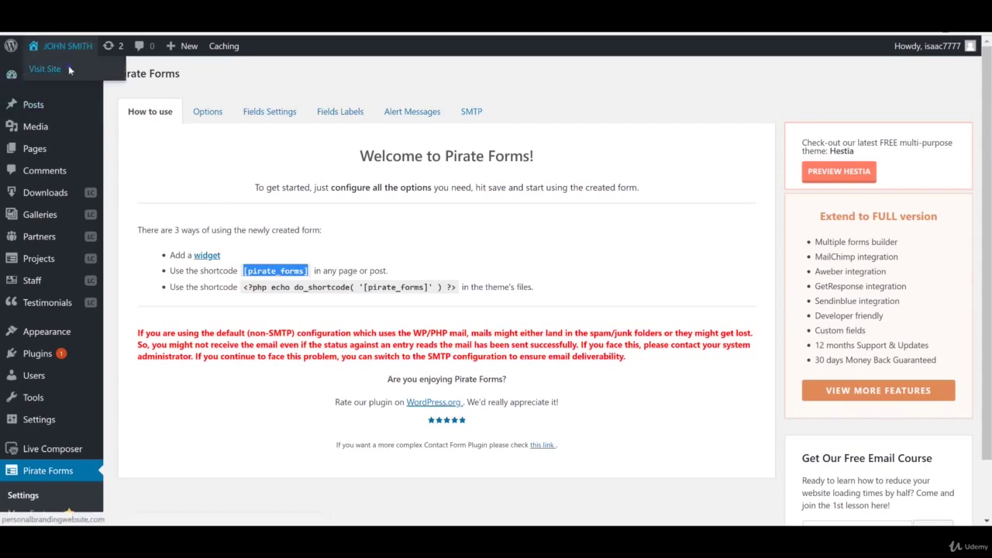
pyautogui.click(68, 69)
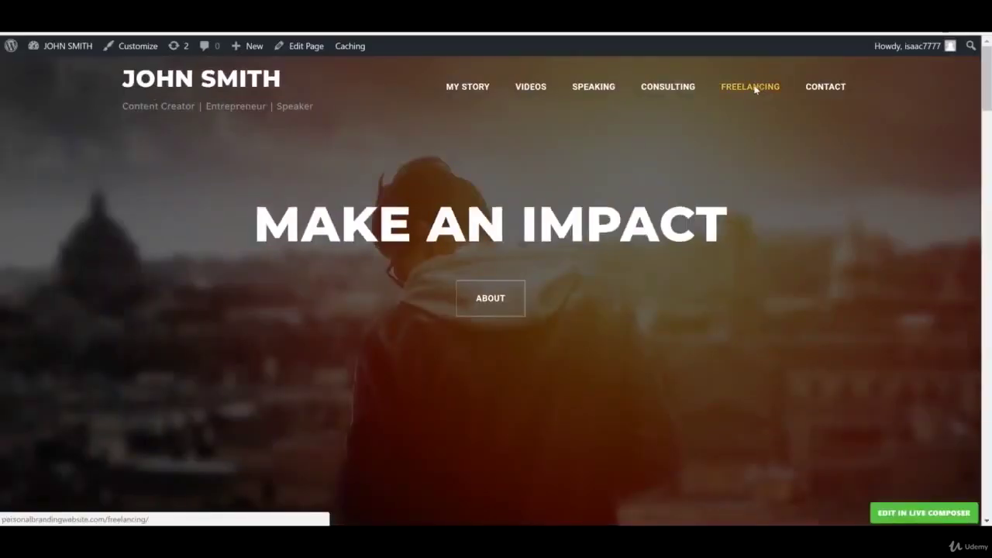
pyautogui.click(663, 90)
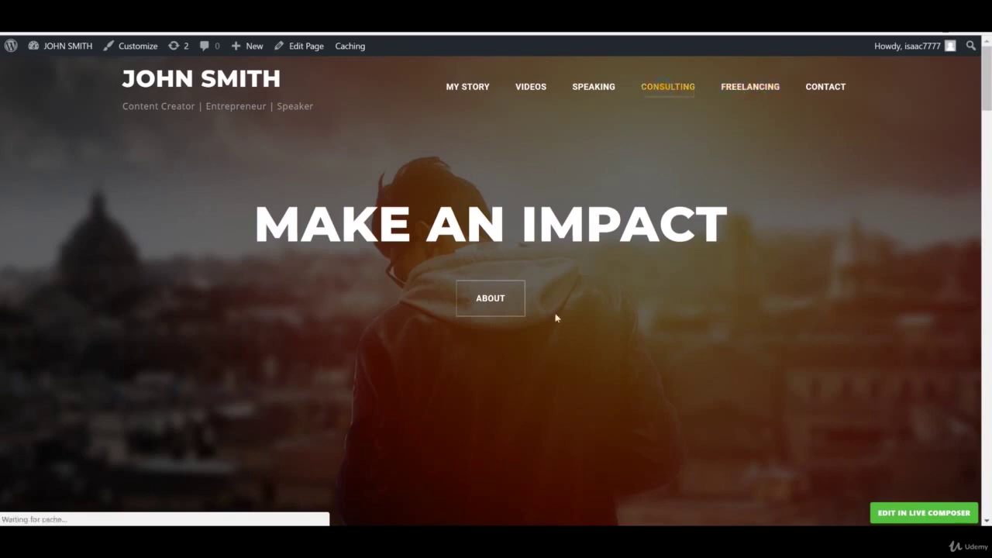
pyautogui.scroll(-2, 556, 309)
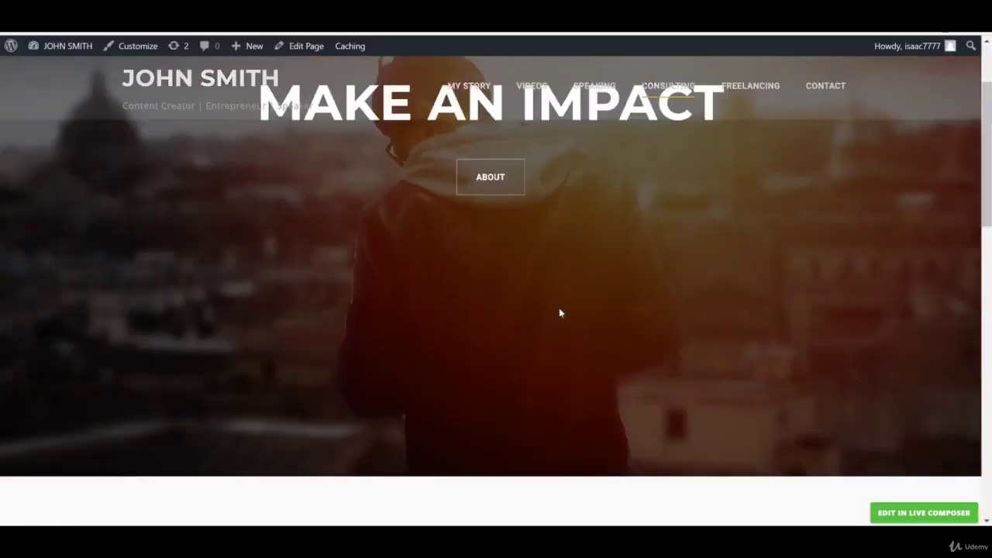
pyautogui.scroll(-3, 755, 348)
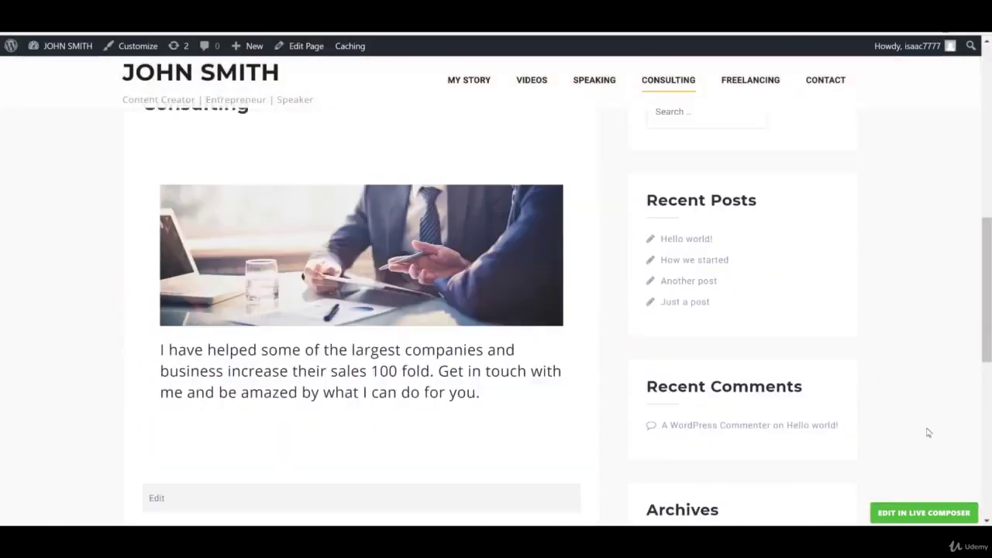
pyautogui.click(914, 521)
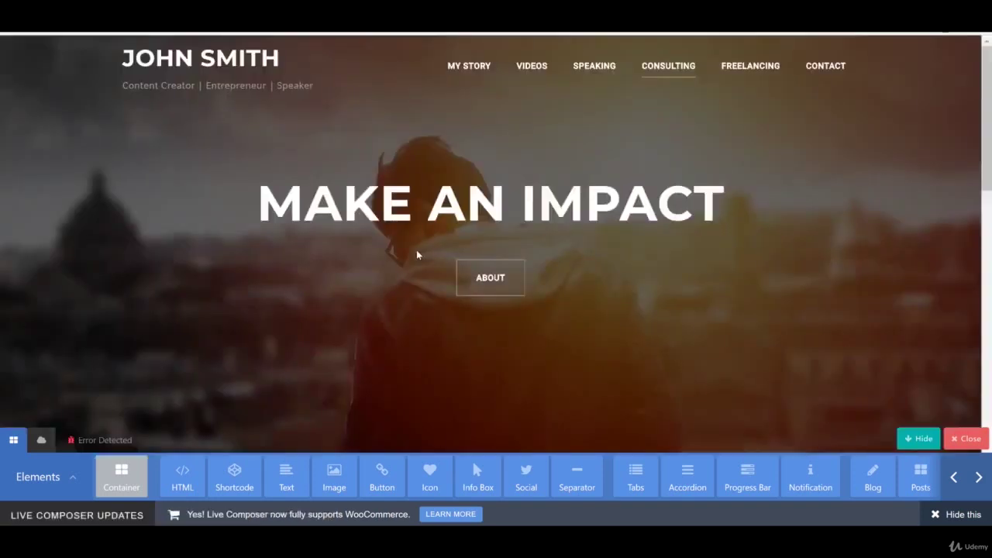
pyautogui.scroll(-10, 497, 265)
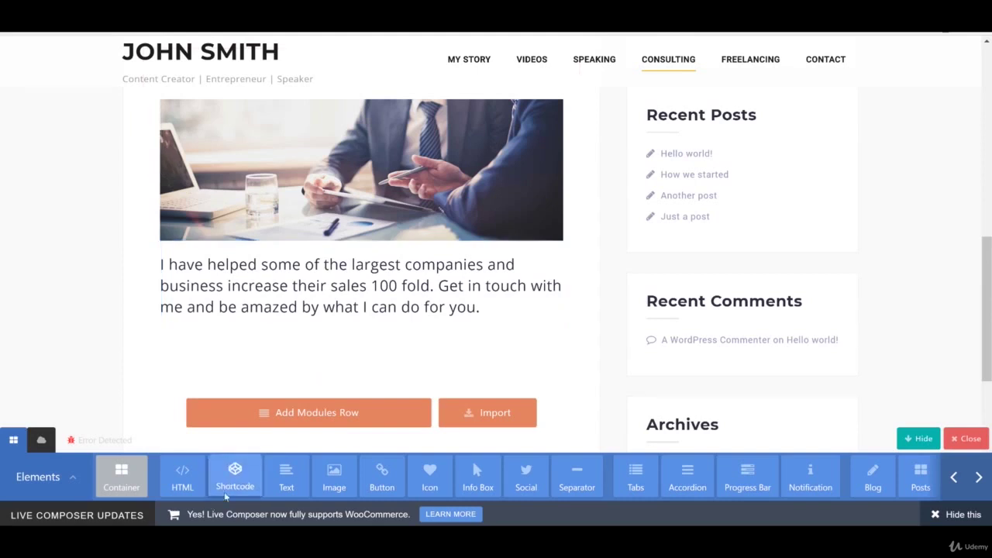
# Add a Shortcode module below the sales text containing [pirate_forms], then publish the changes
pyautogui.moveTo(238, 490); pyautogui.dragTo(206, 313)
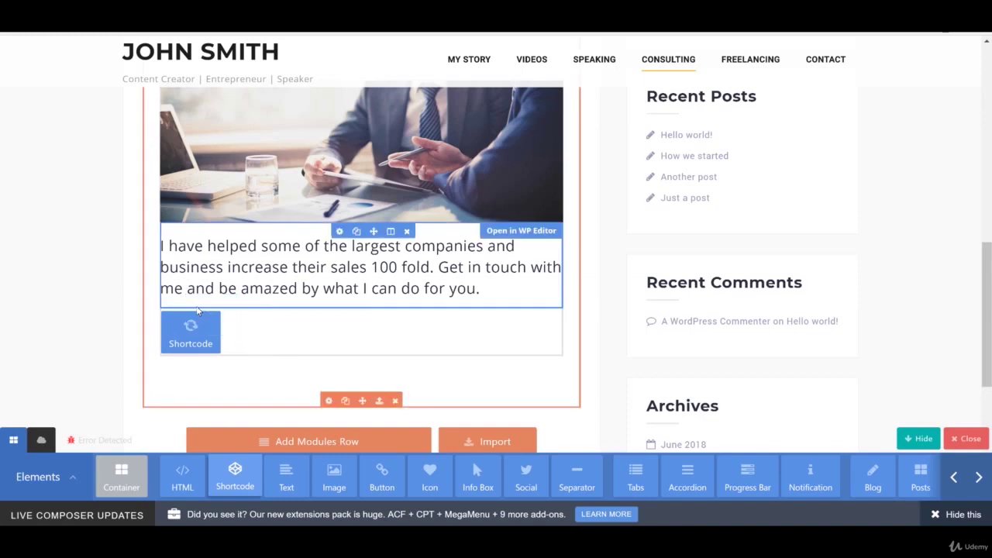
pyautogui.click(334, 329)
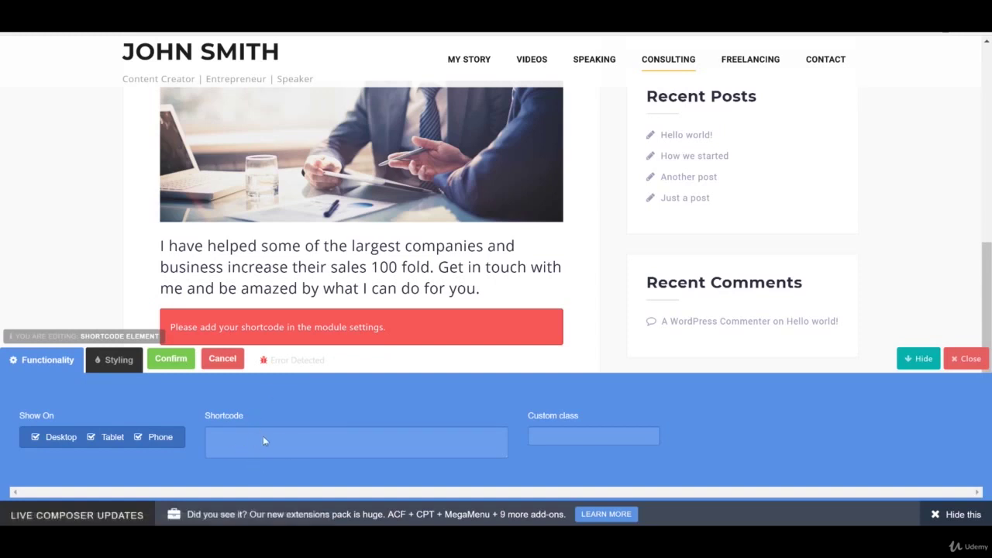
pyautogui.click(285, 445)
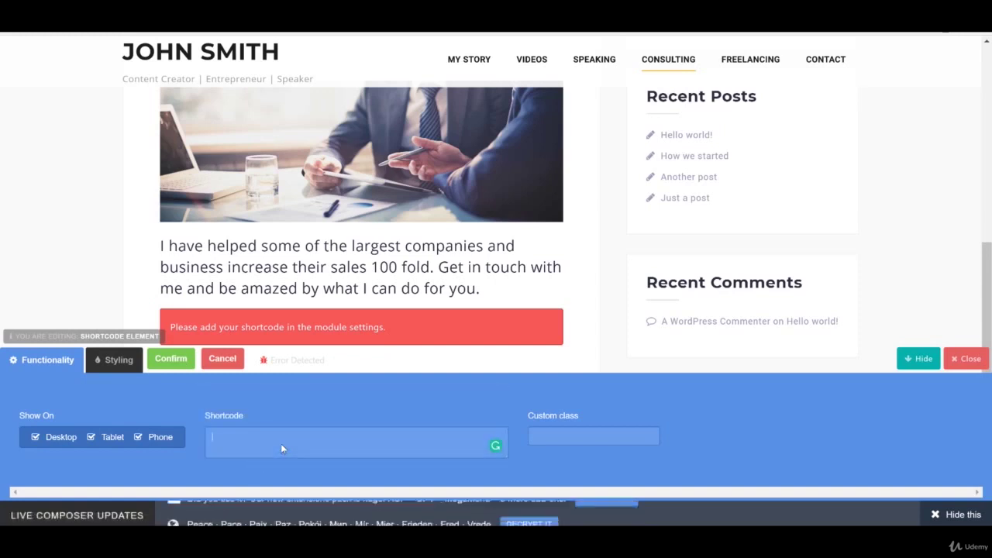
pyautogui.write('[pirate_forms]')
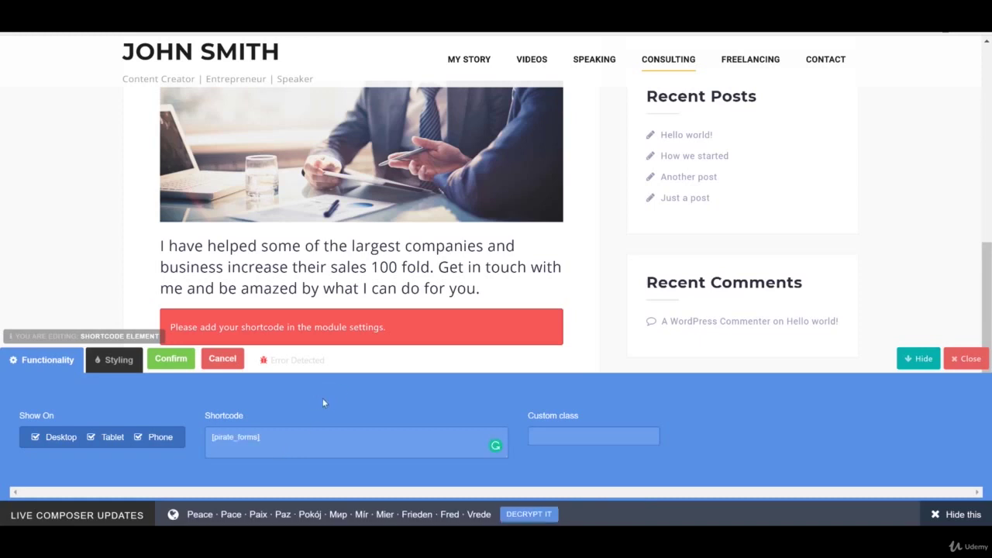
pyautogui.click(365, 409)
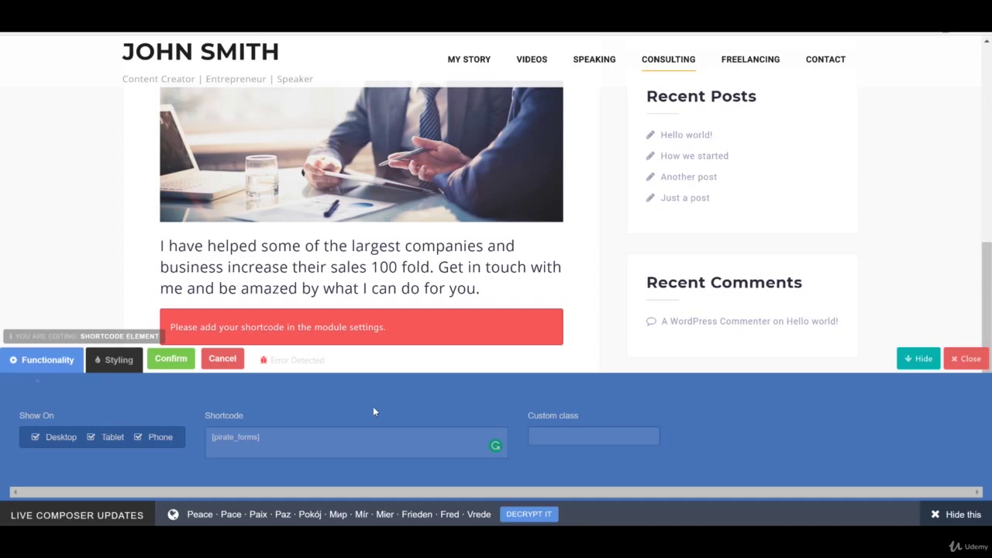
pyautogui.scroll(-3, 335, 275)
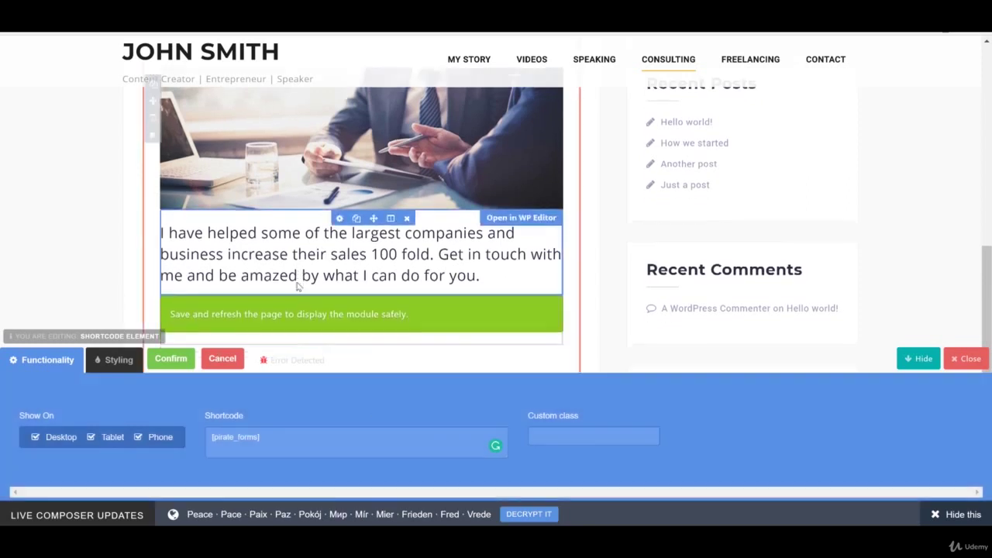
pyautogui.scroll(2, 393, 190)
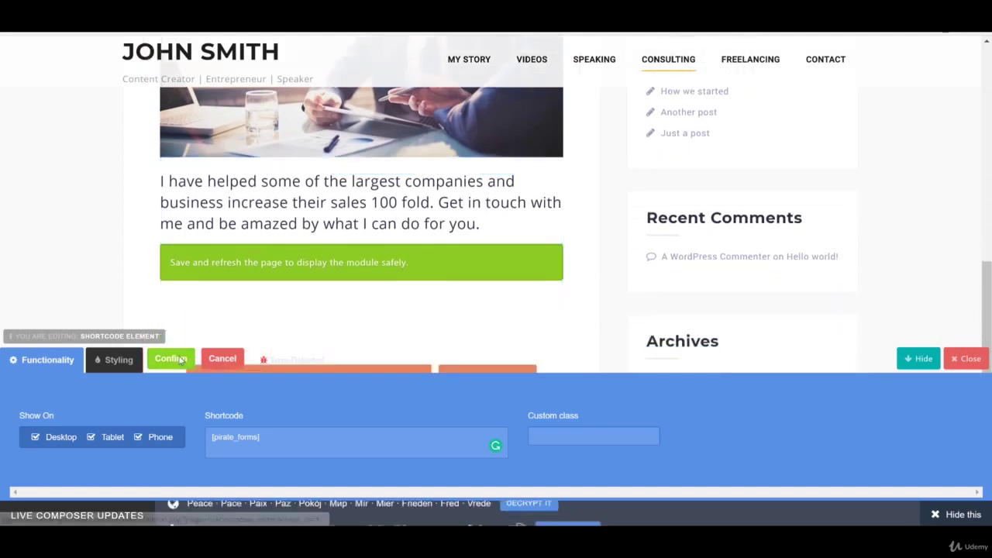
pyautogui.click(222, 359)
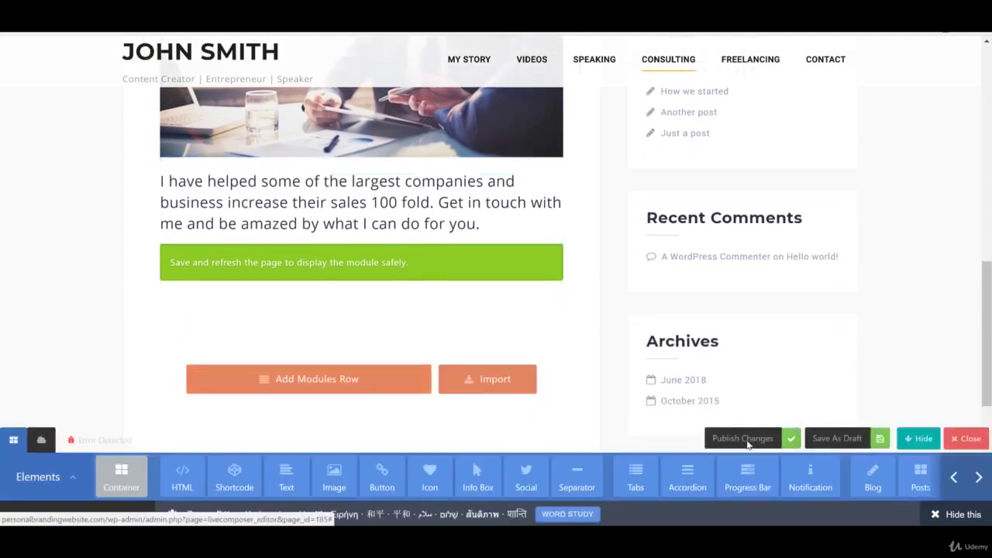
pyautogui.click(742, 439)
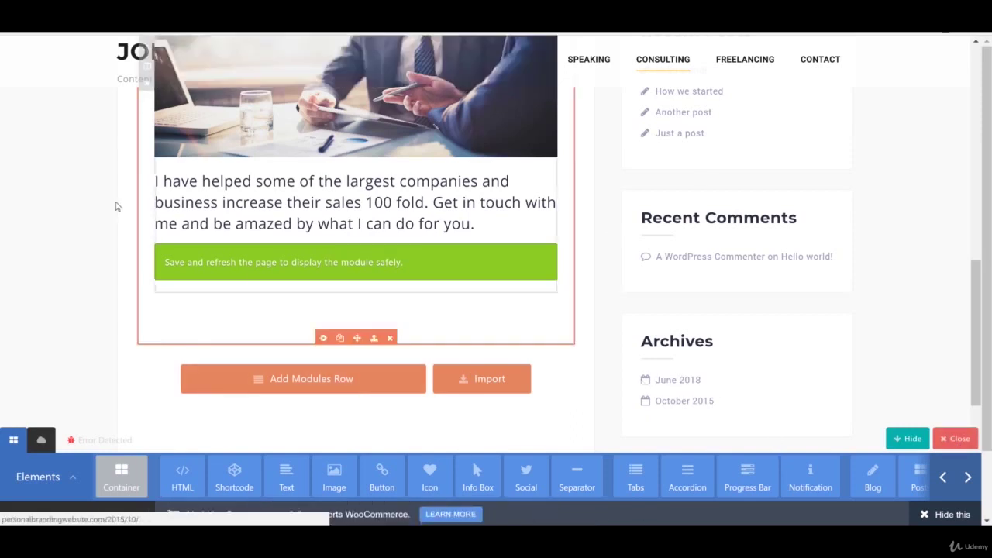
# Refresh the builder so the contact form shows, then drop a Separator between the text and form
pyautogui.click(956, 439)
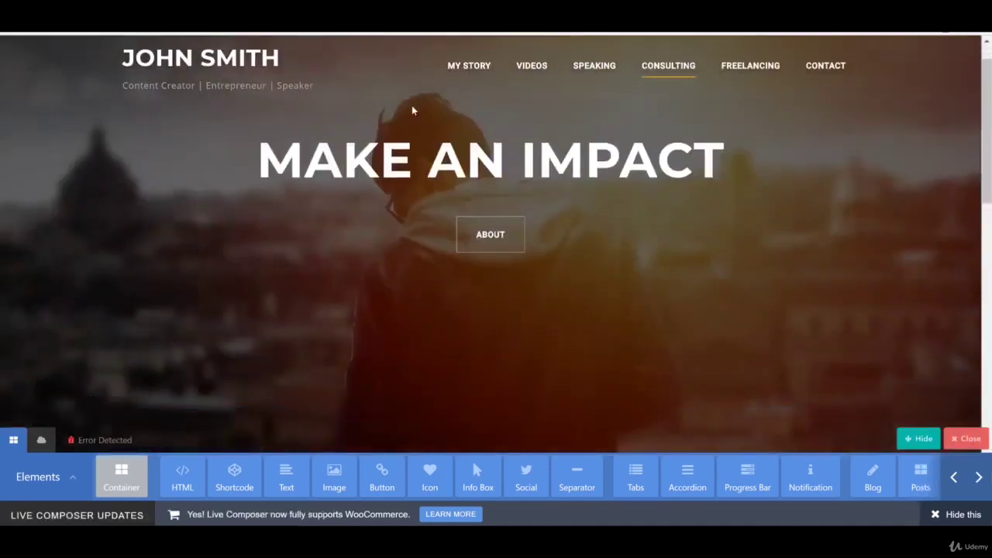
pyautogui.scroll(-10, 412, 107)
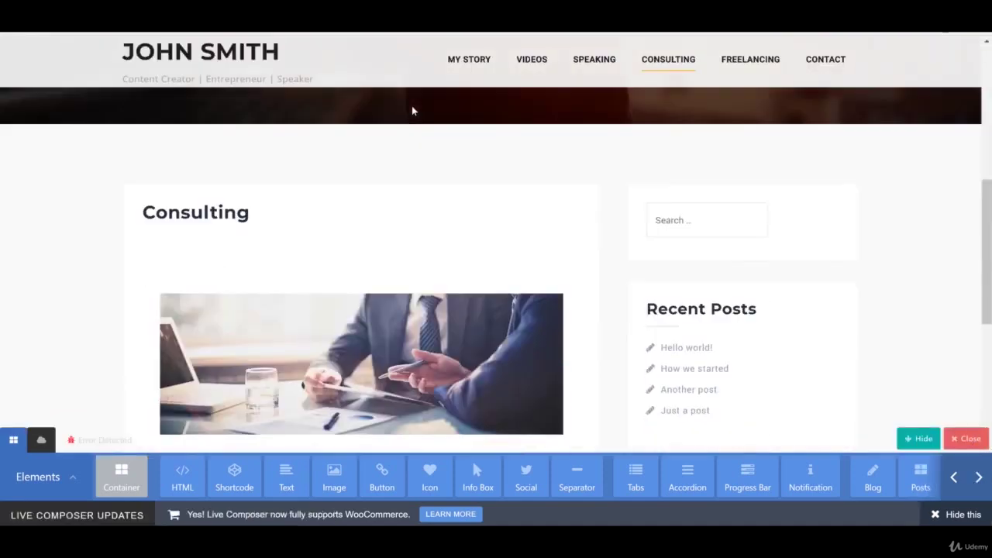
pyautogui.scroll(-3, 412, 116)
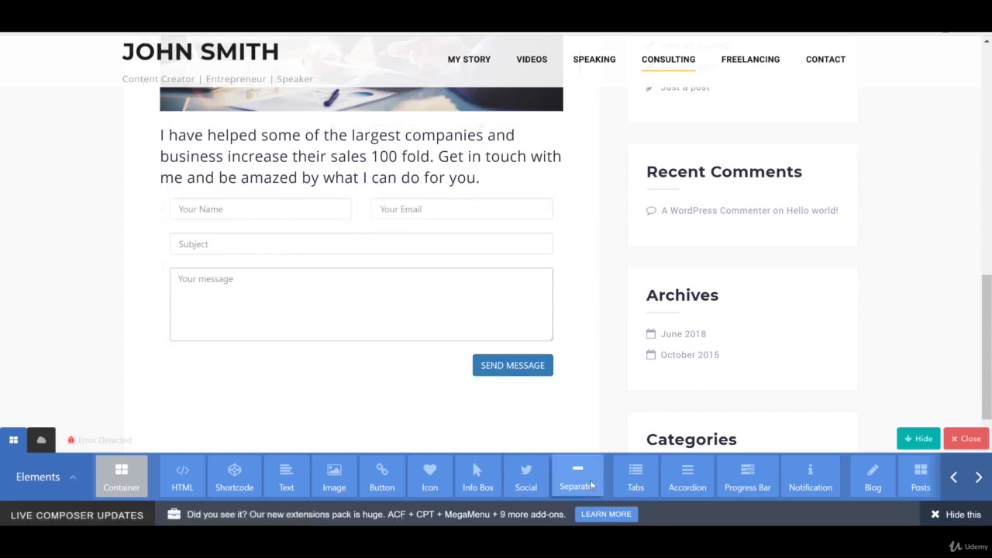
pyautogui.moveTo(578, 493); pyautogui.dragTo(204, 192)
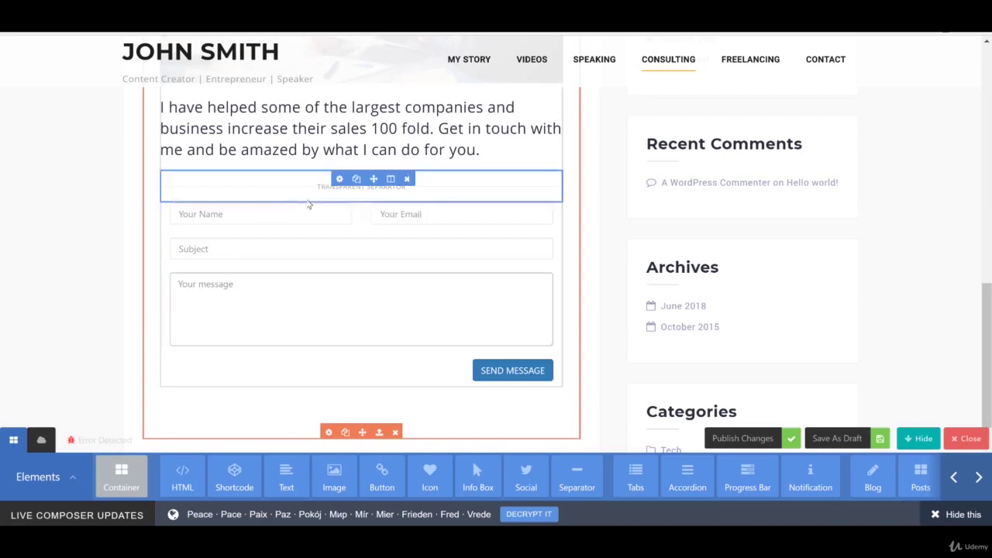
pyautogui.moveTo(371, 192)
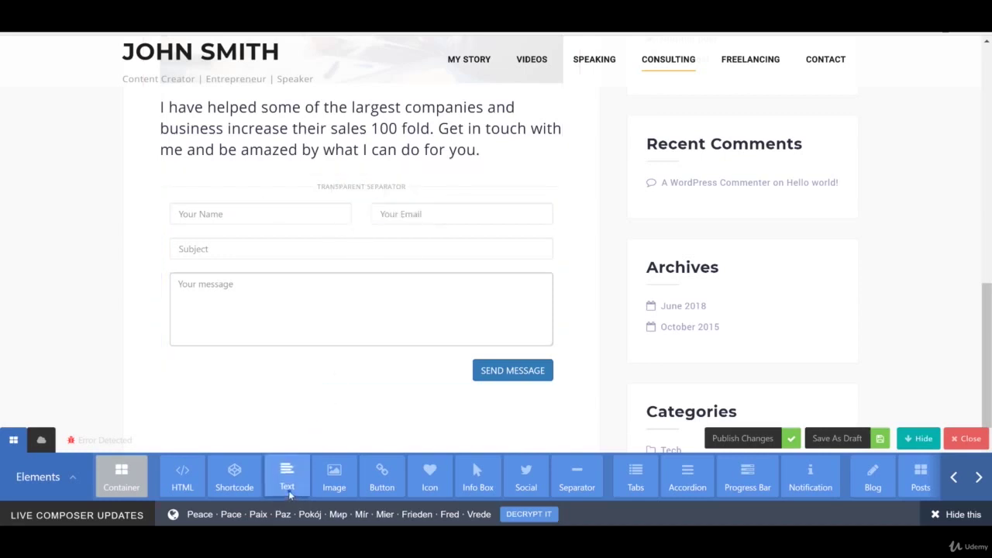
# Add a text block above the form reading 'Contact', bold and formatted as Heading 4
pyautogui.moveTo(289, 491); pyautogui.dragTo(179, 131)
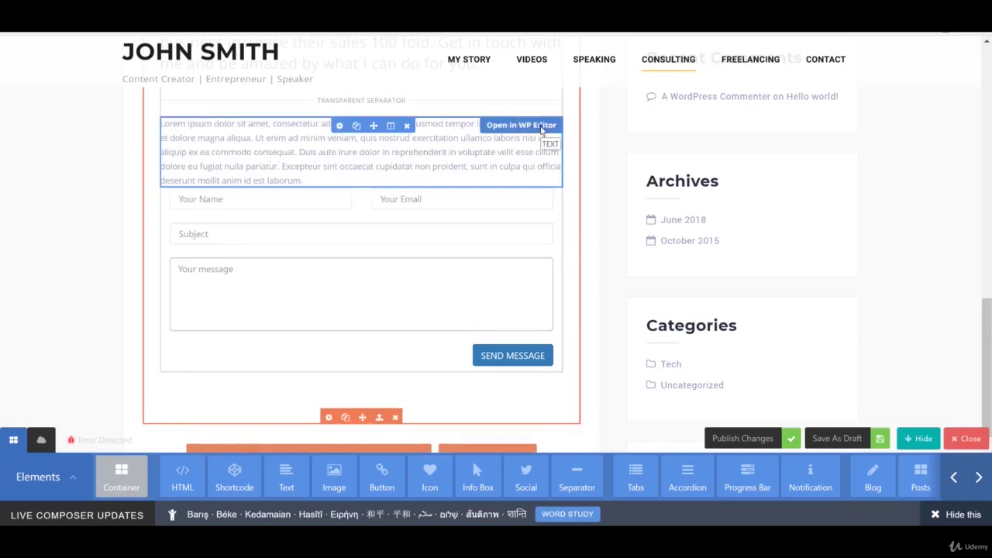
pyautogui.click(542, 130)
pyautogui.moveTo(416, 215); pyautogui.dragTo(33, 167)
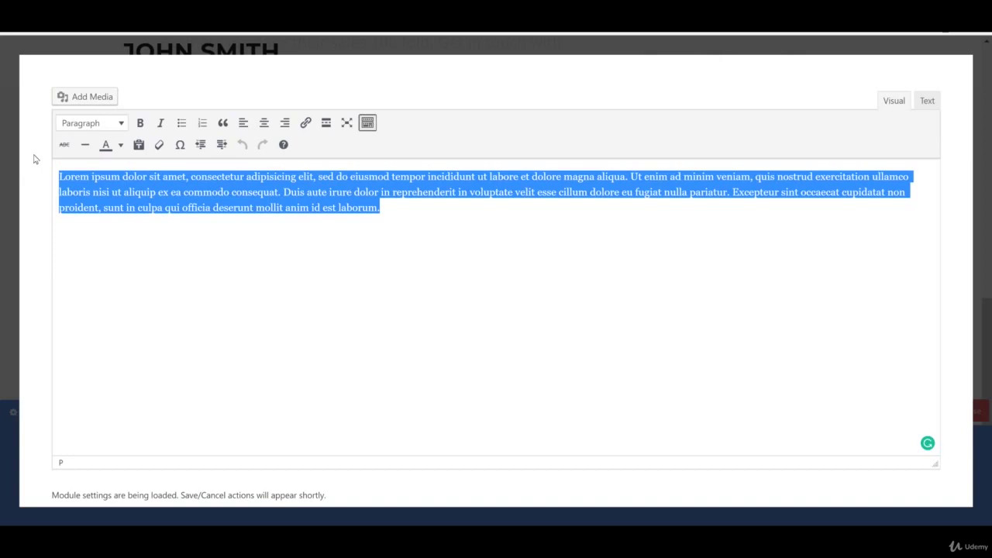
pyautogui.write('Con')
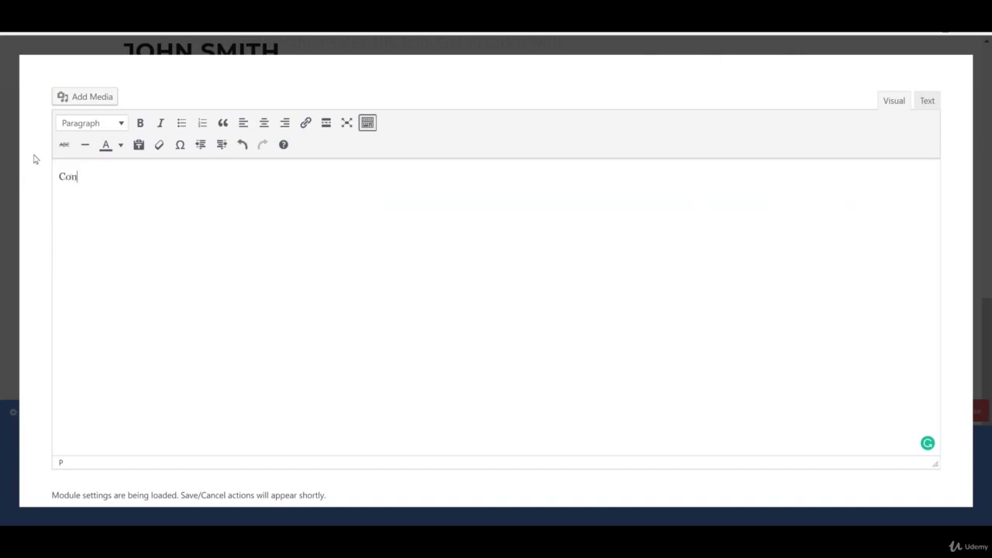
pyautogui.write('tact')
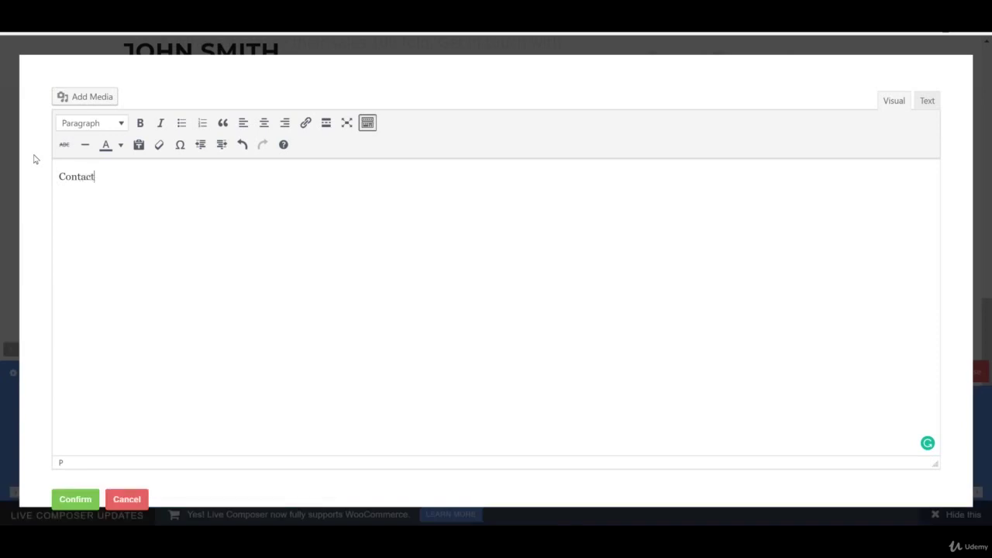
pyautogui.moveTo(107, 183); pyautogui.dragTo(42, 181)
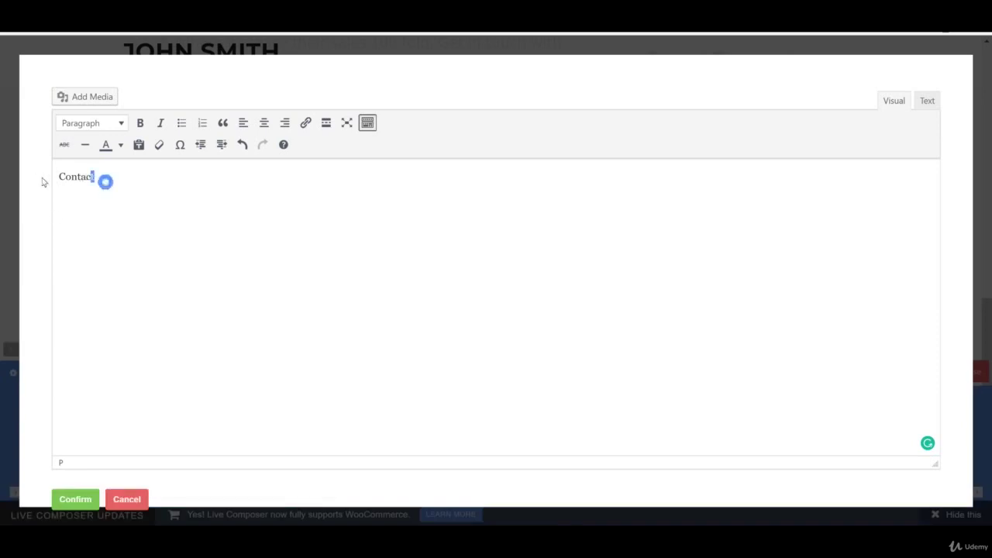
pyautogui.click(139, 122)
pyautogui.click(120, 123)
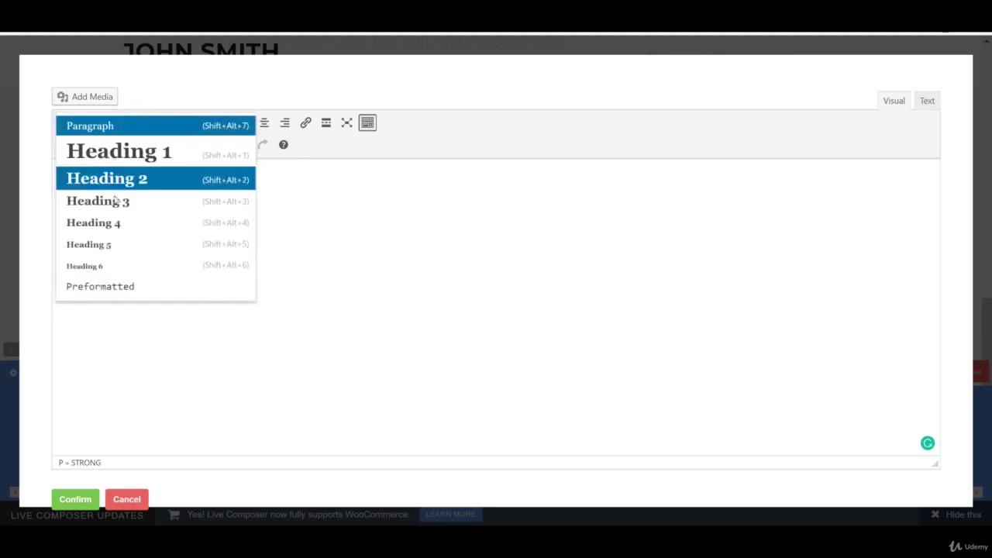
pyautogui.click(115, 223)
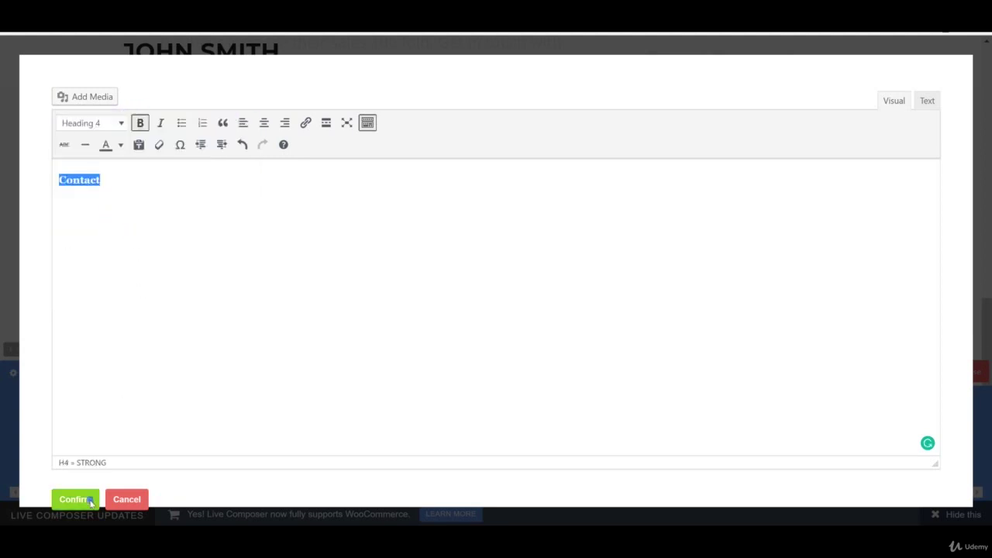
pyautogui.click(90, 499)
# Confirm the Contact text element and publish the page changes
pyautogui.scroll(3, 359, 317)
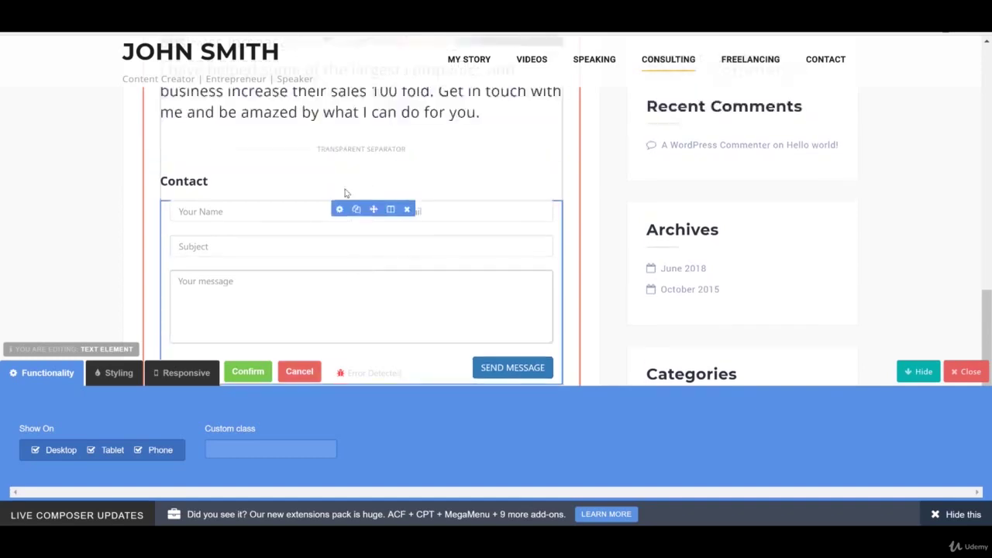
pyautogui.scroll(-3, 358, 177)
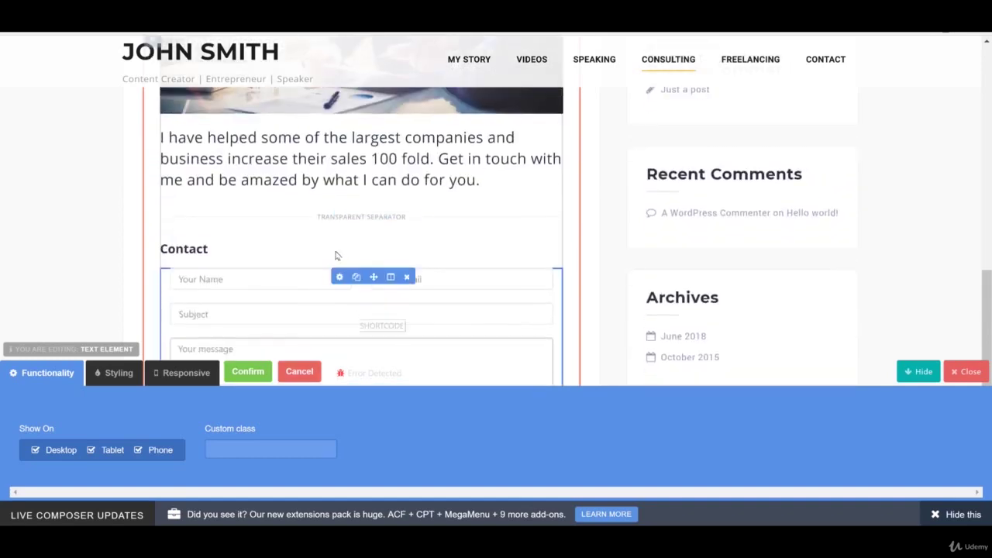
pyautogui.scroll(3, 365, 310)
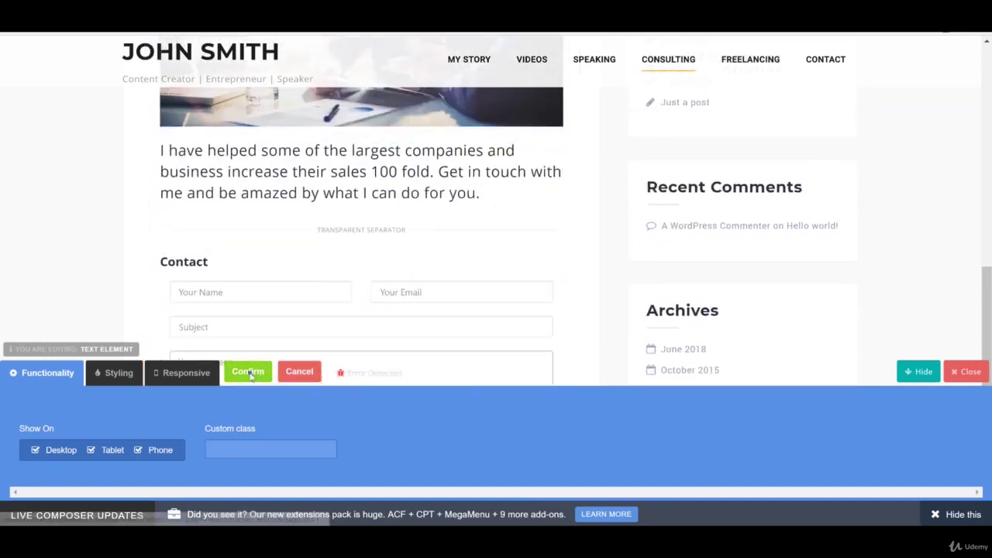
pyautogui.click(248, 371)
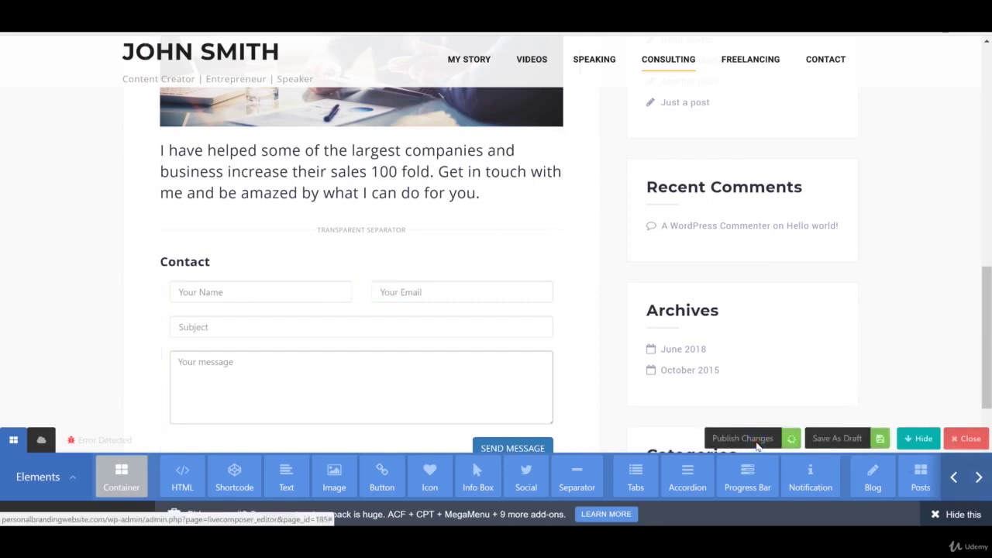
pyautogui.click(752, 440)
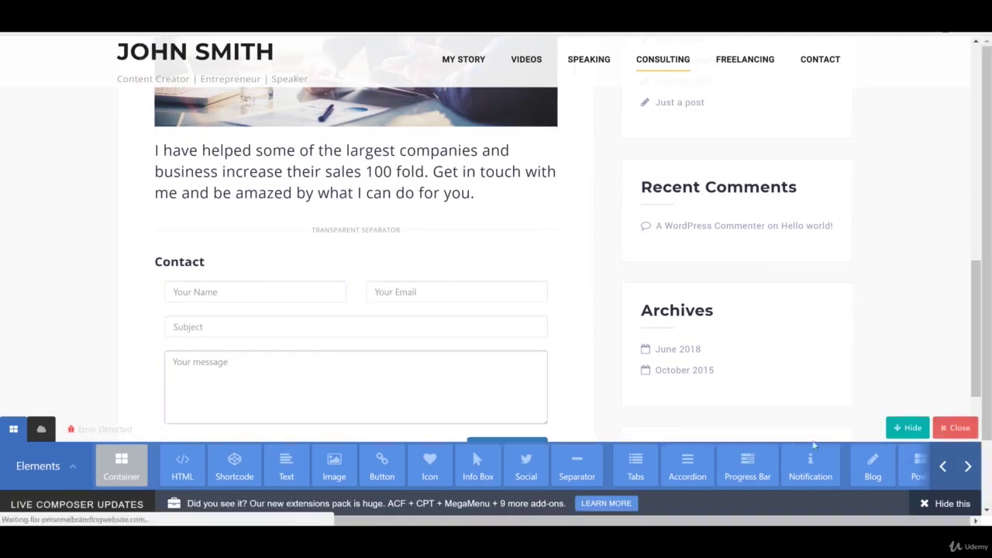
# Close Live Composer and scroll through the live page to review the result
pyautogui.click(958, 428)
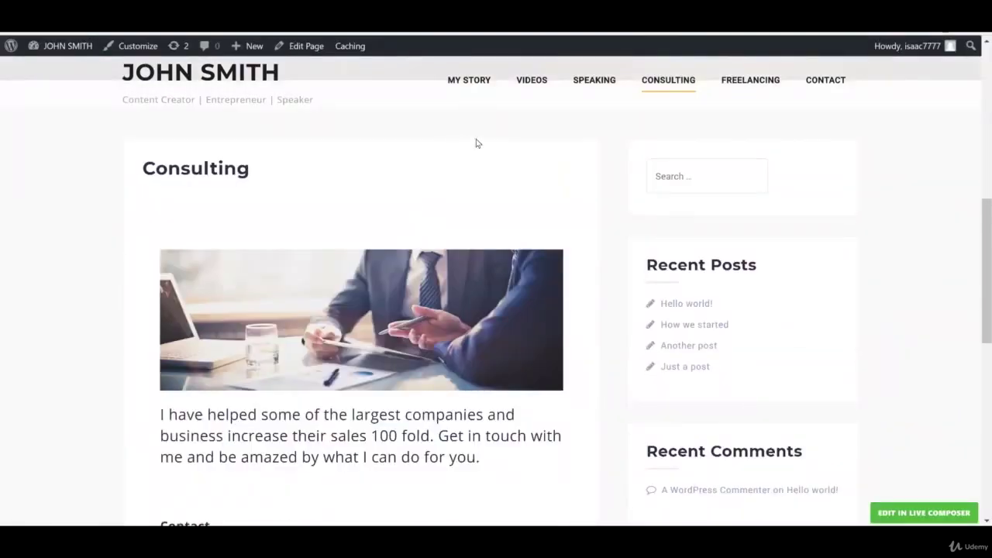
pyautogui.scroll(-3, 638, 204)
pyautogui.scroll(2, 690, 374)
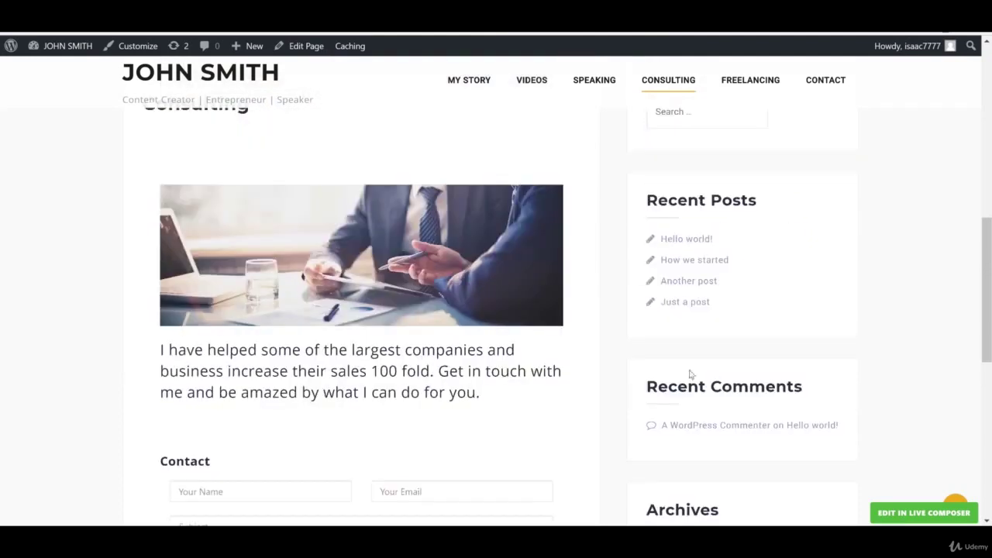
pyautogui.scroll(-2, 280, 216)
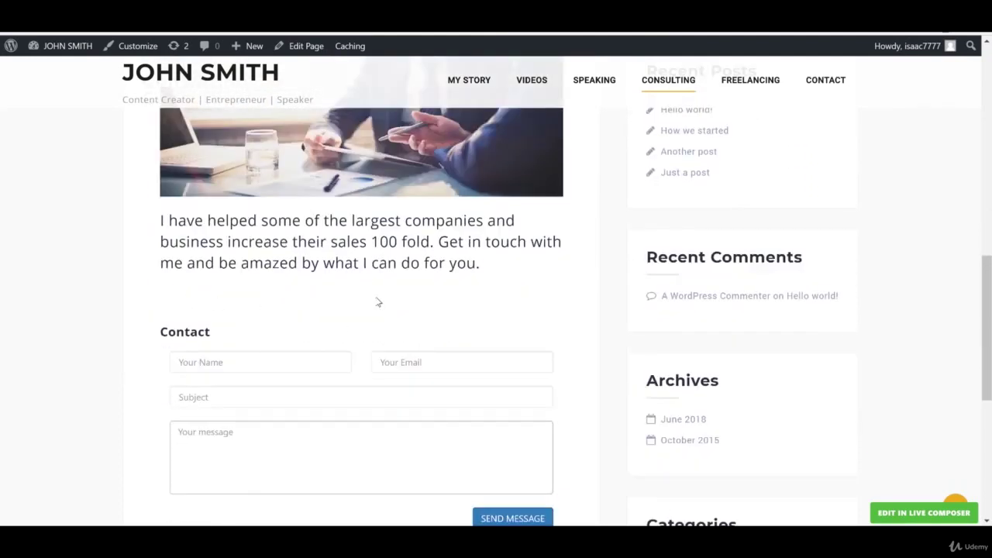
pyautogui.scroll(-2, 504, 244)
pyautogui.scroll(3, 284, 215)
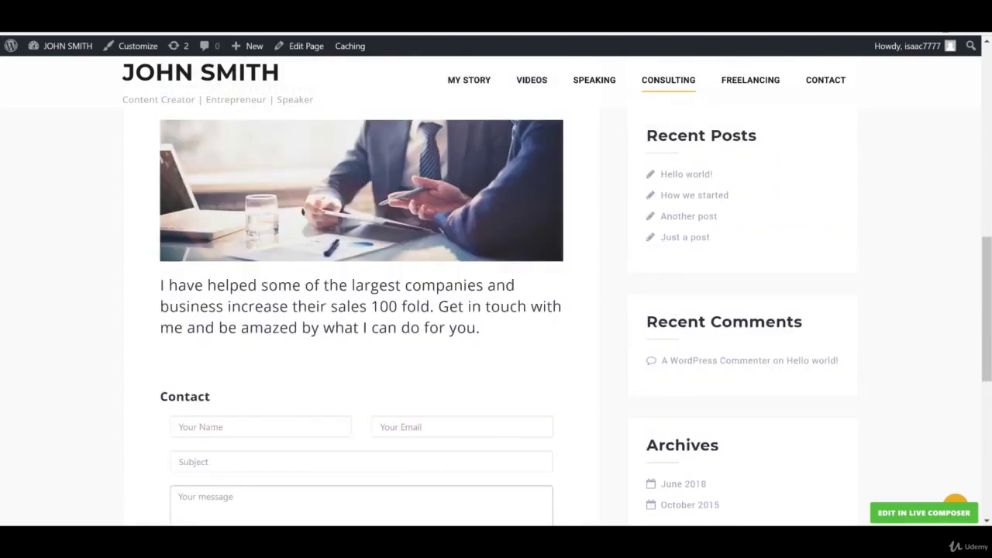
pyautogui.scroll(8, 526, 87)
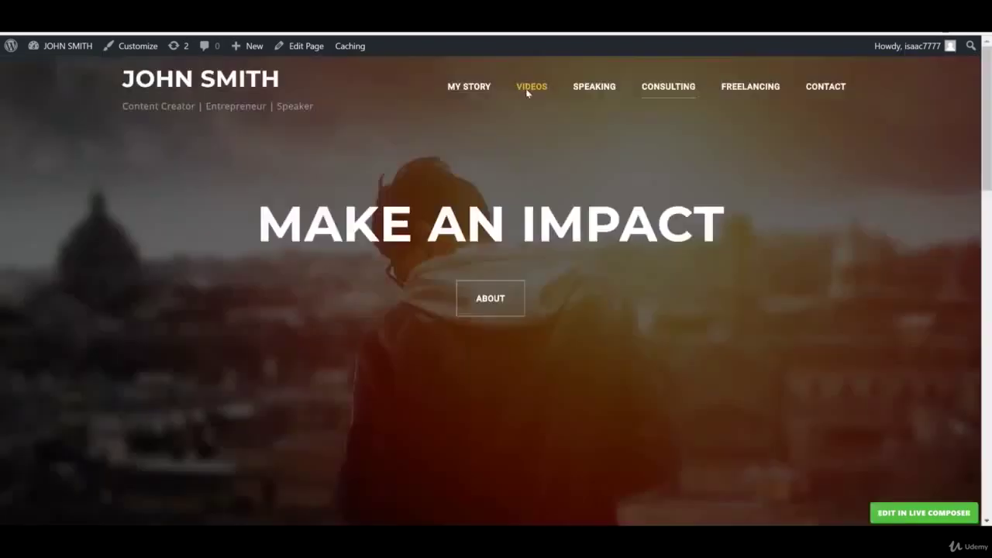
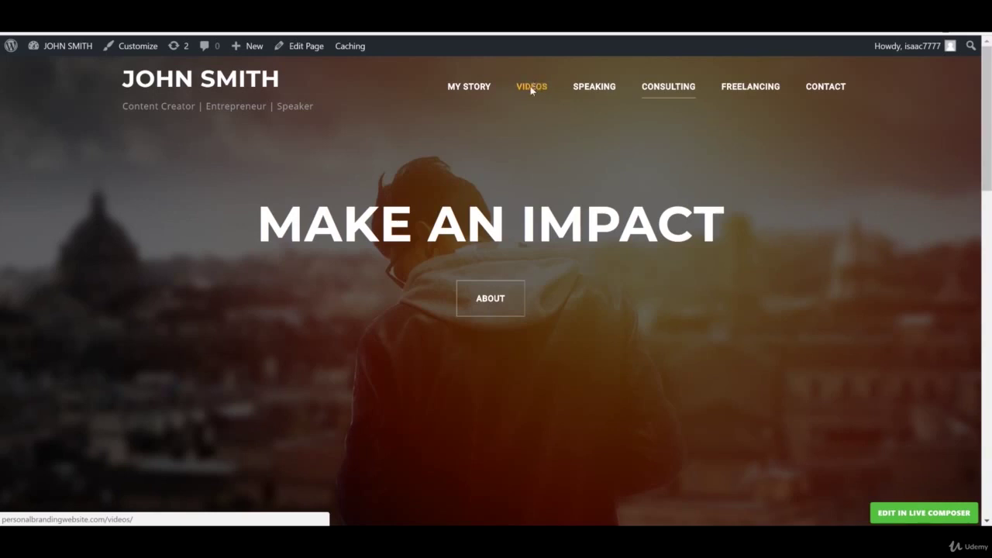
# Open the Videos page in Live Composer and drop a lorem ipsum Text block into the empty section
pyautogui.click(531, 90)
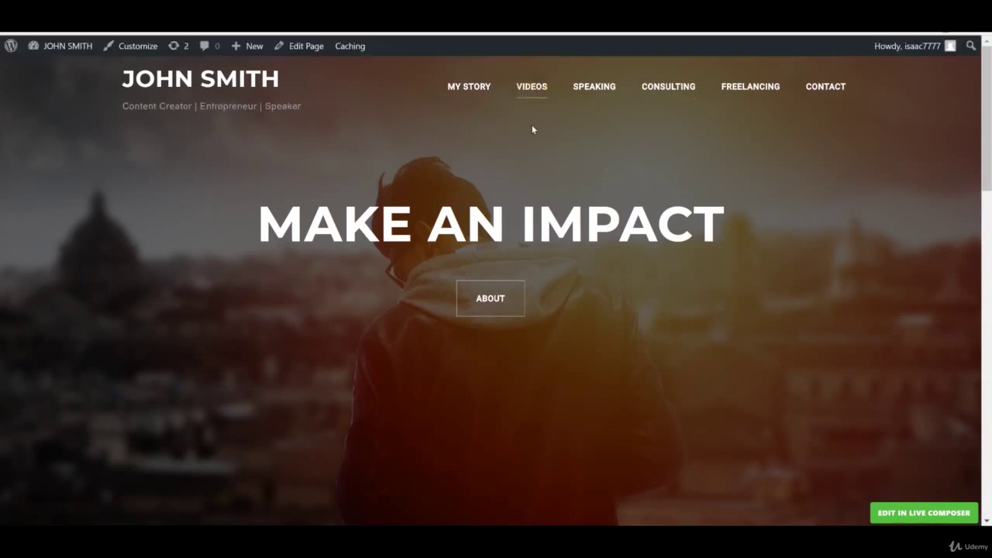
pyautogui.scroll(-5, 590, 163)
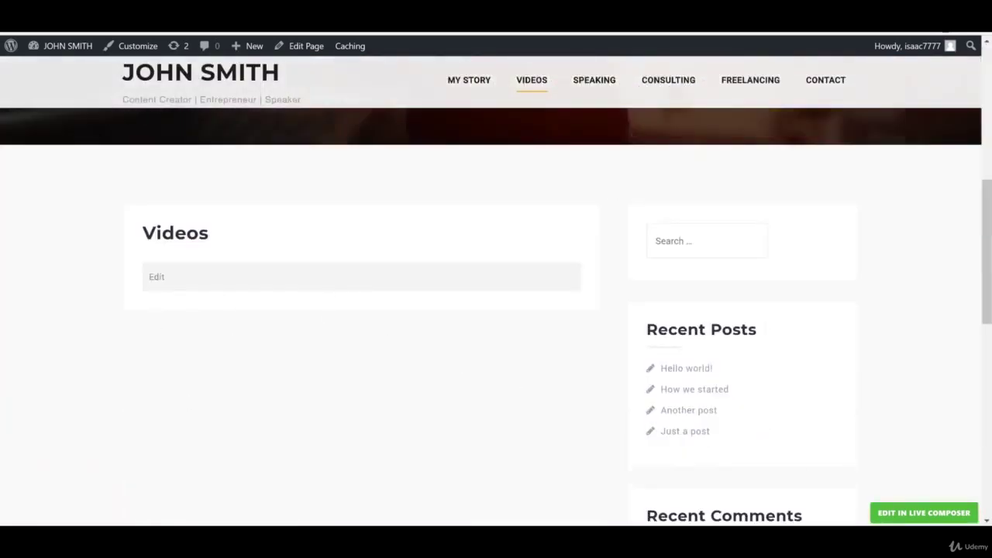
pyautogui.click(945, 521)
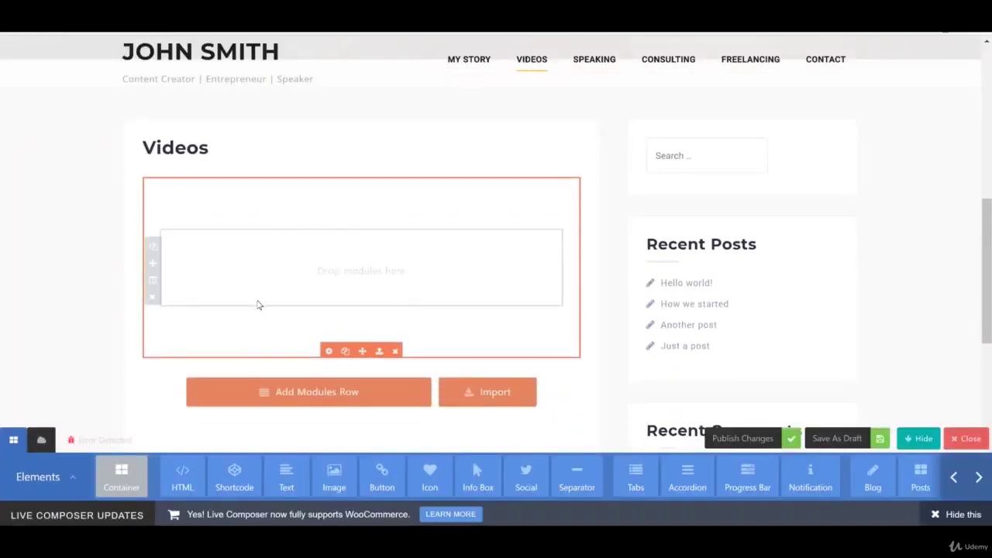
pyautogui.moveTo(286, 475); pyautogui.dragTo(246, 228)
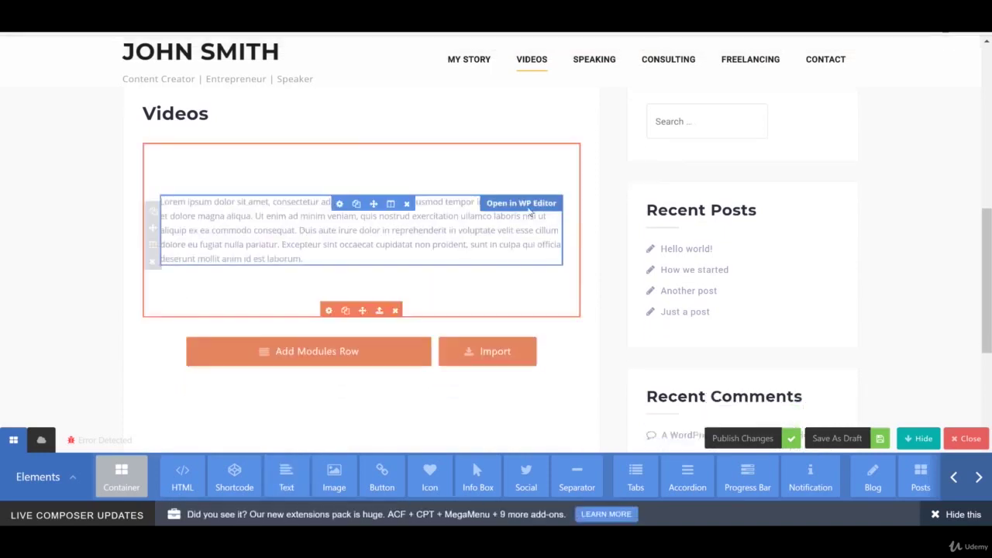
pyautogui.click(528, 206)
# Replace the placeholder with 'The videos that have reached millions' formatted as Heading 2
pyautogui.hotkey('ctrl', 'a')
pyautogui.write('The')
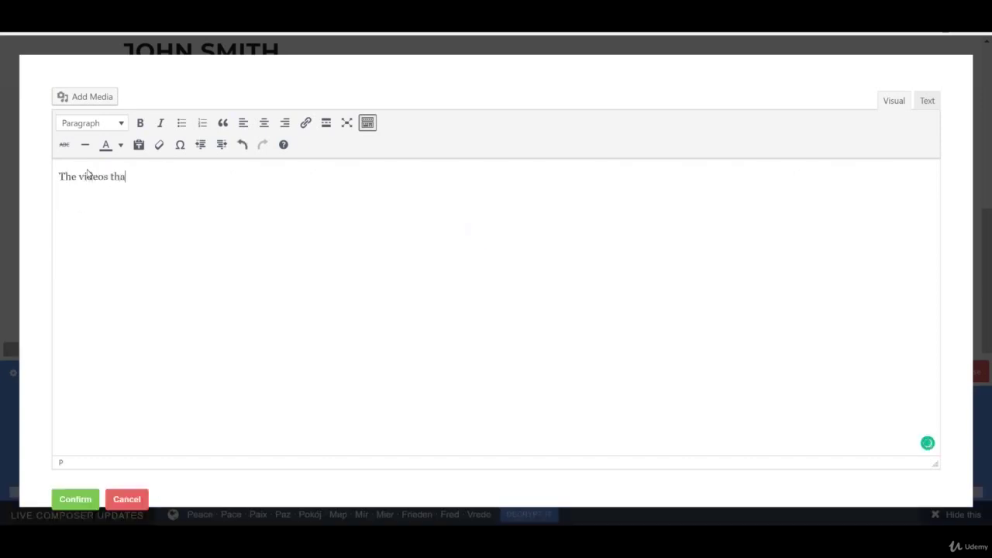
pyautogui.write(' videos that have reched')
pyautogui.press('BackSpace')
pyautogui.press('BackSpace')
pyautogui.write('ached mi')
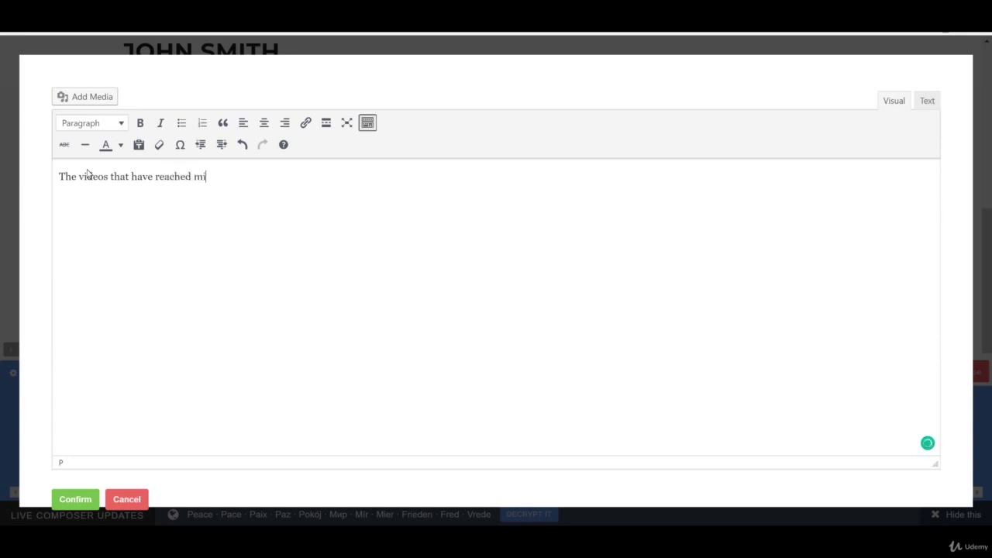
pyautogui.write('llions..')
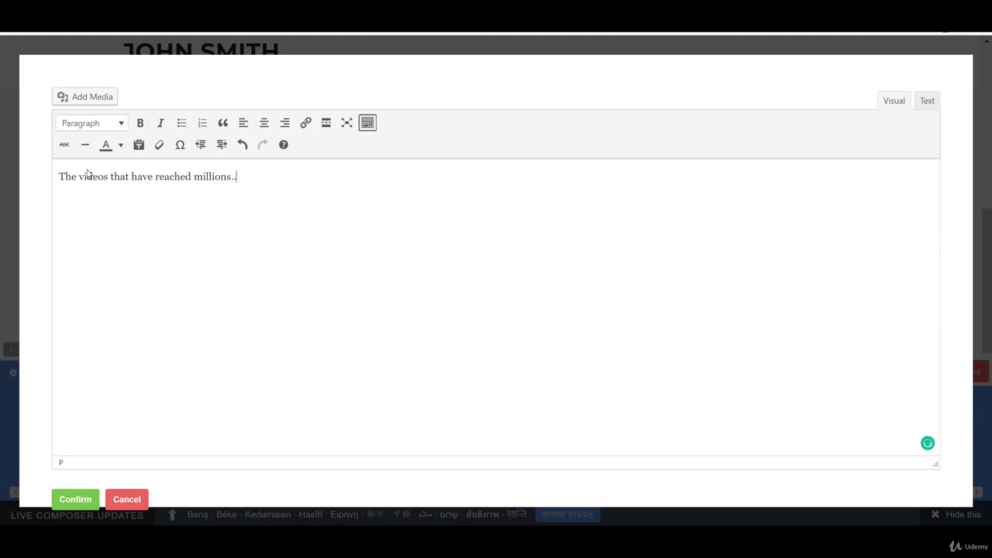
pyautogui.moveTo(364, 168); pyautogui.dragTo(53, 168)
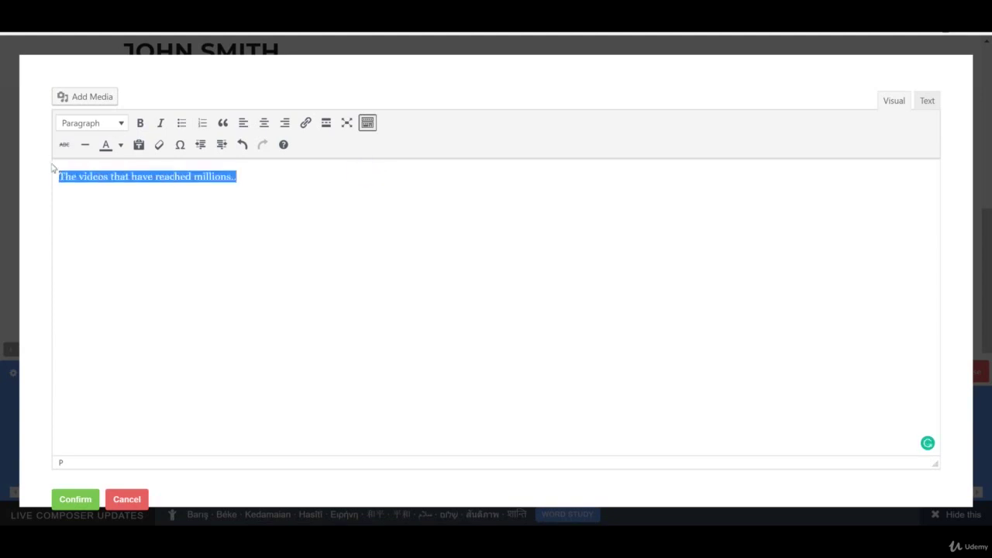
pyautogui.click(140, 122)
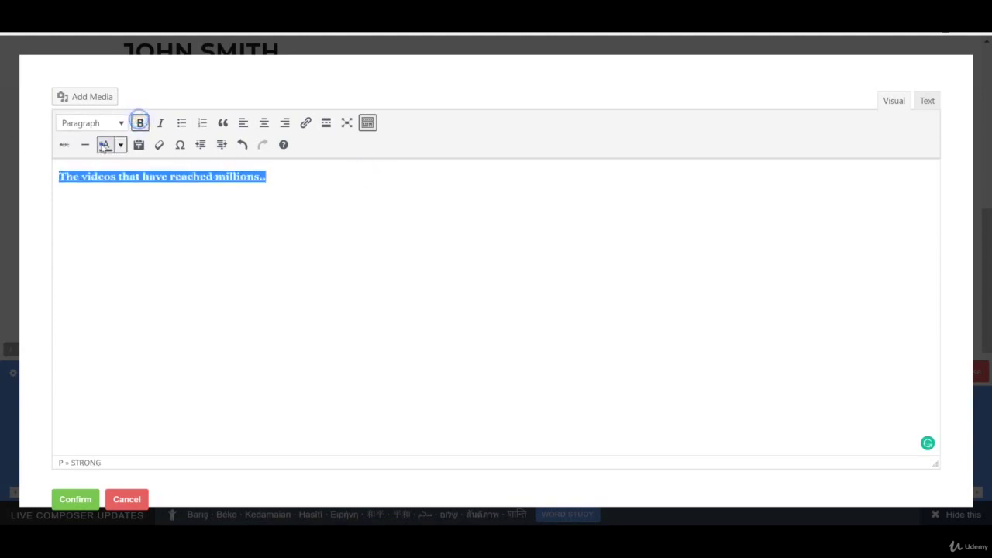
pyautogui.click(124, 121)
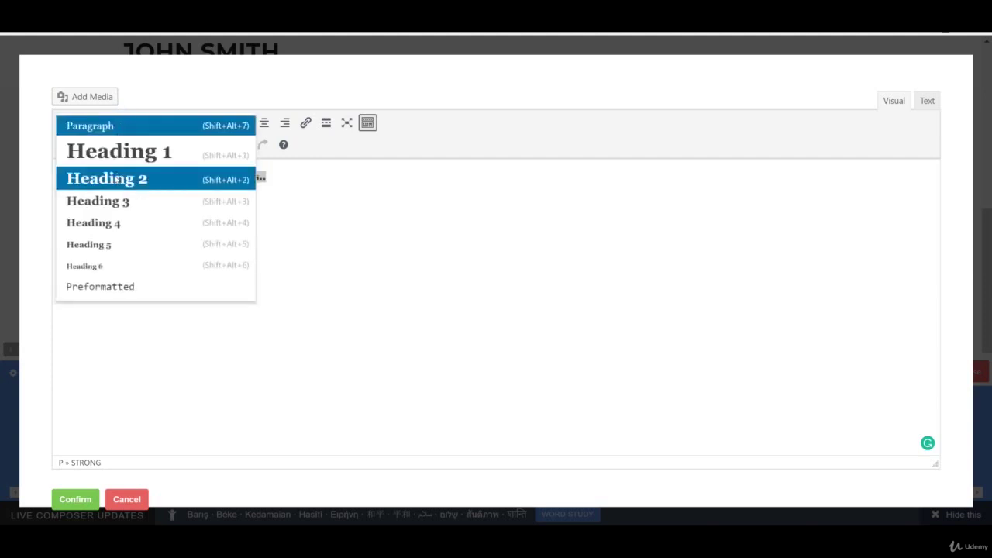
pyautogui.click(116, 179)
pyautogui.click(403, 235)
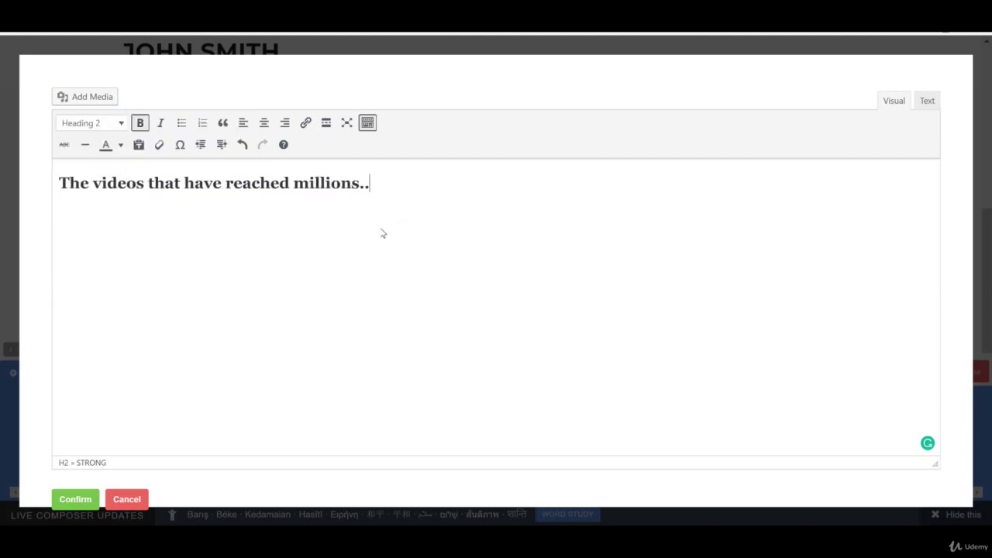
pyautogui.click(70, 504)
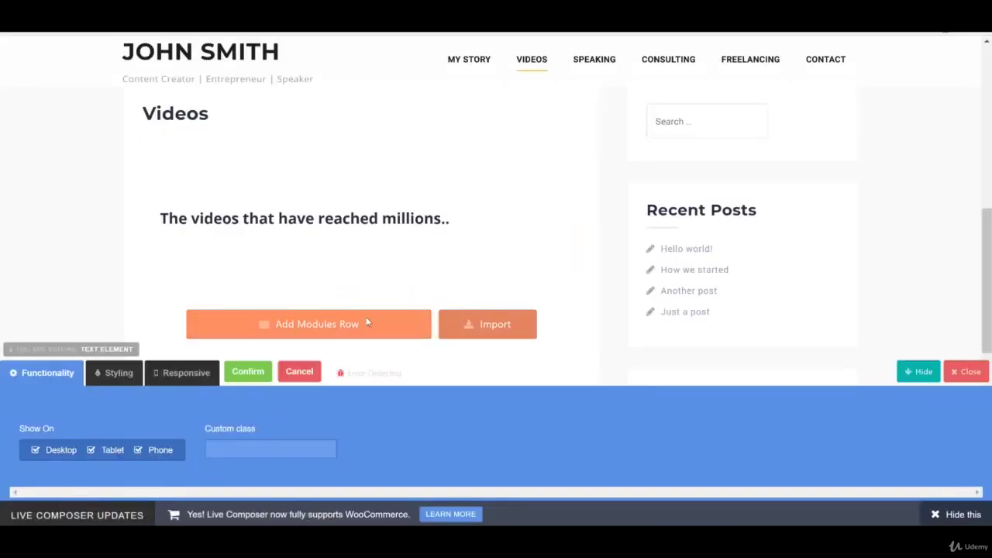
# Remove bold from the heading and confirm the text block
pyautogui.click(516, 206)
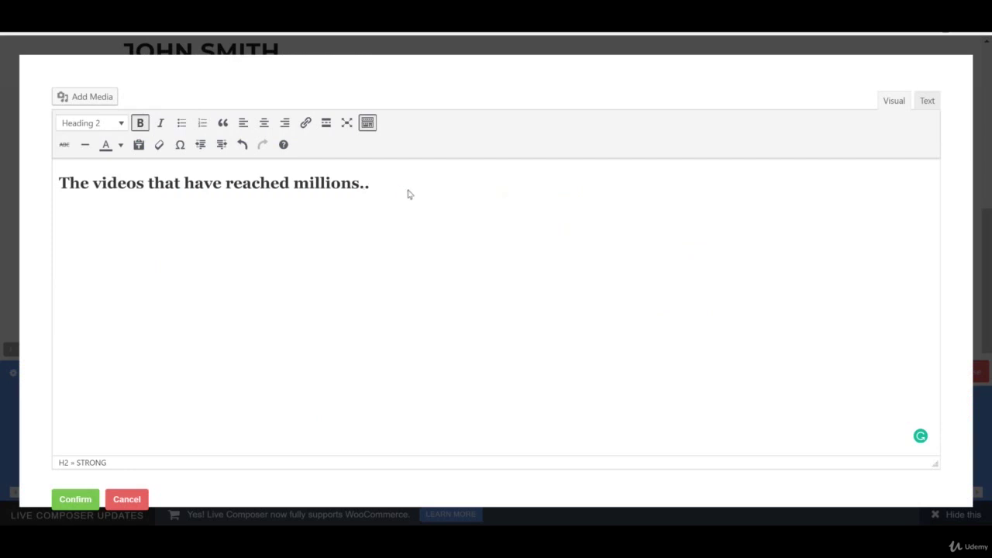
pyautogui.moveTo(407, 190); pyautogui.dragTo(48, 188)
pyautogui.click(140, 123)
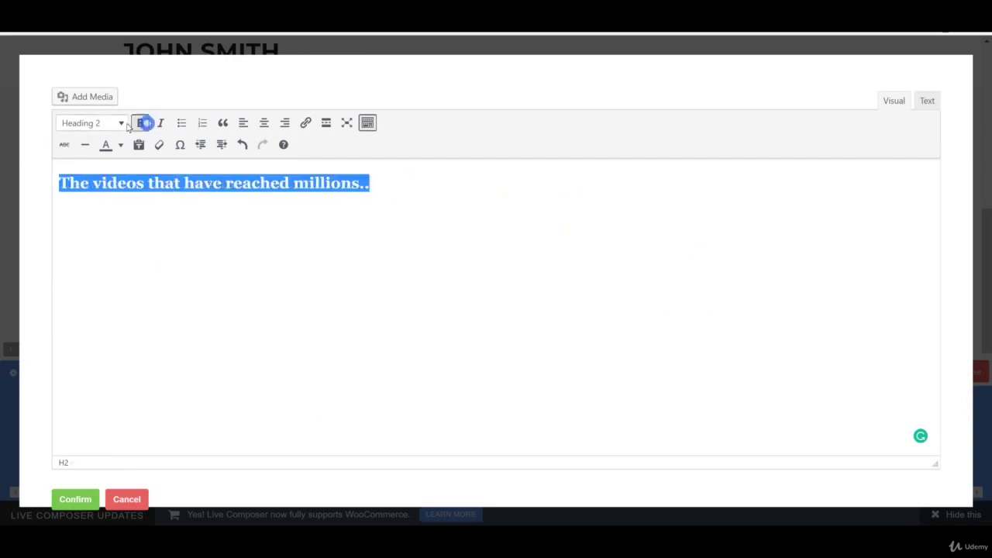
pyautogui.click(76, 499)
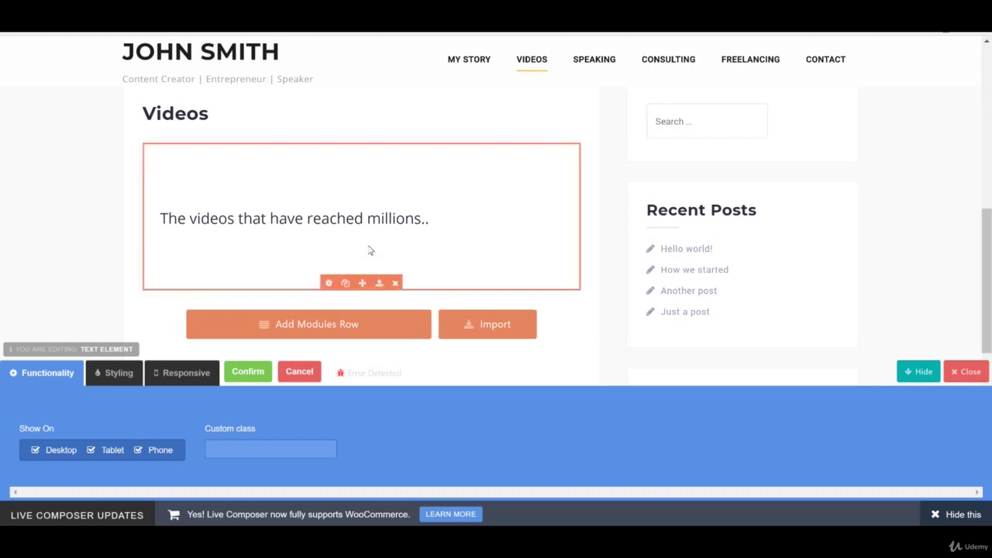
pyautogui.scroll(-2, 372, 251)
pyautogui.click(248, 374)
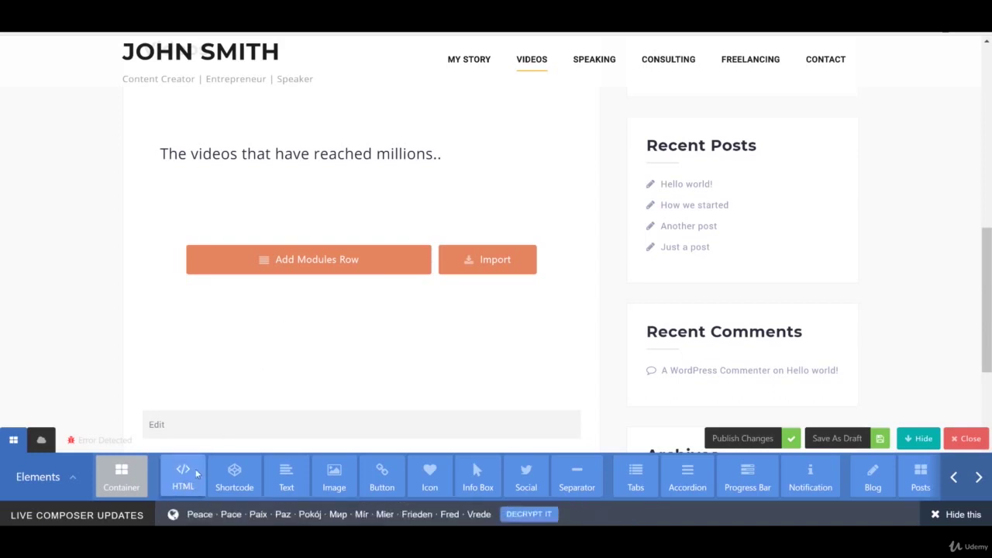
# Add an HTML block below the heading, open its settings, and start a new browser tab
pyautogui.moveTo(178, 495); pyautogui.dragTo(172, 148)
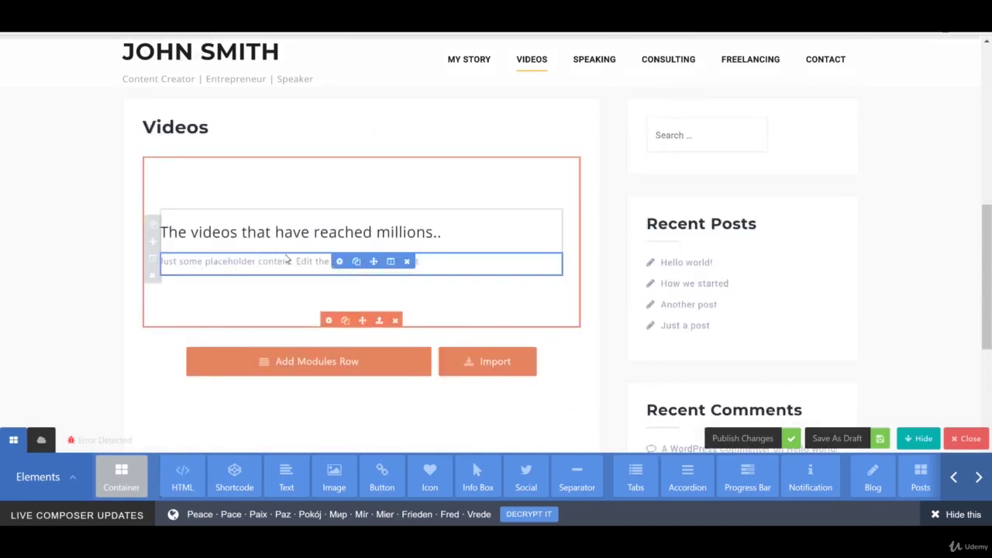
pyautogui.click(276, 264)
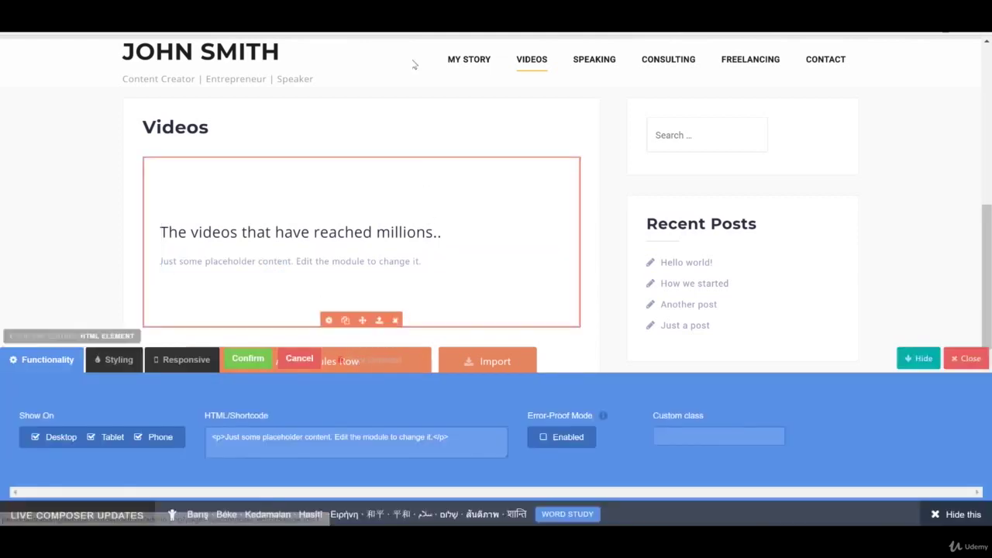
pyautogui.hotkey('ctrl', 't')
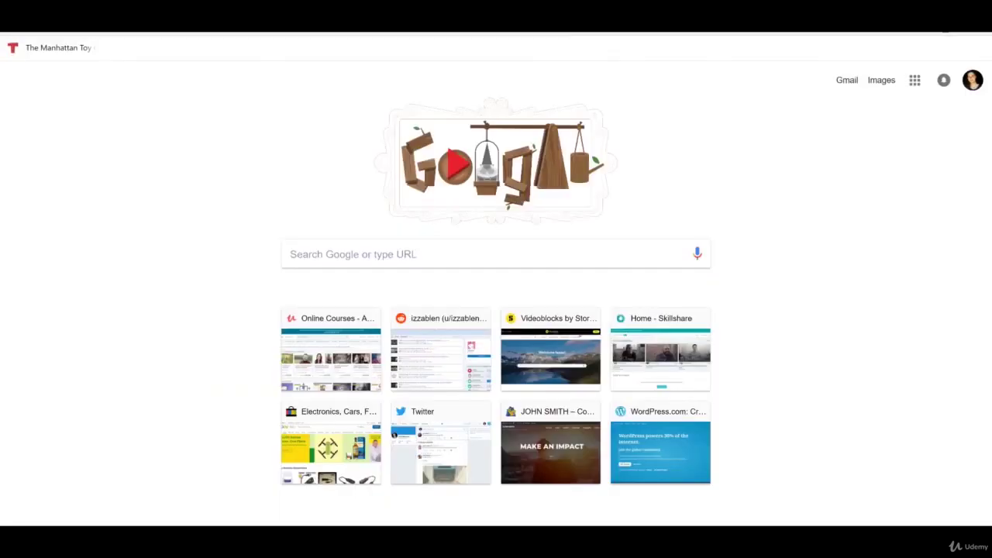
# Copy the YouTube embed code for 'Build Your Own Dreams!' with the video title hidden
pyautogui.write('yo')
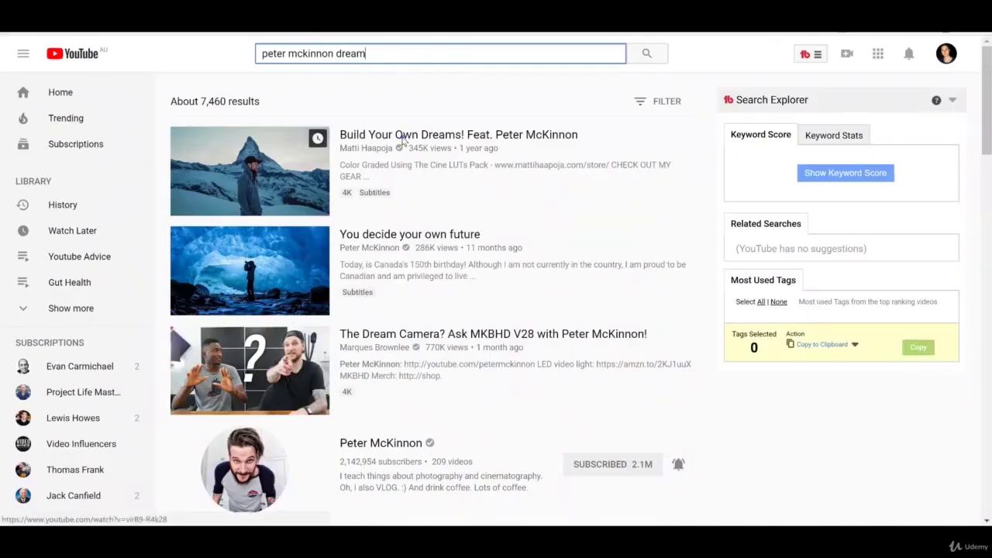
pyautogui.click(403, 136)
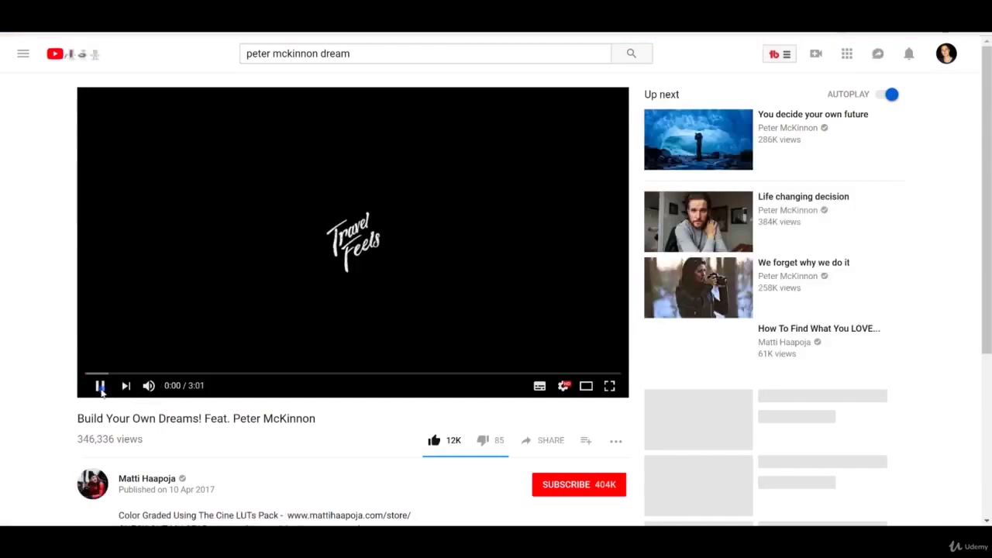
pyautogui.click(102, 387)
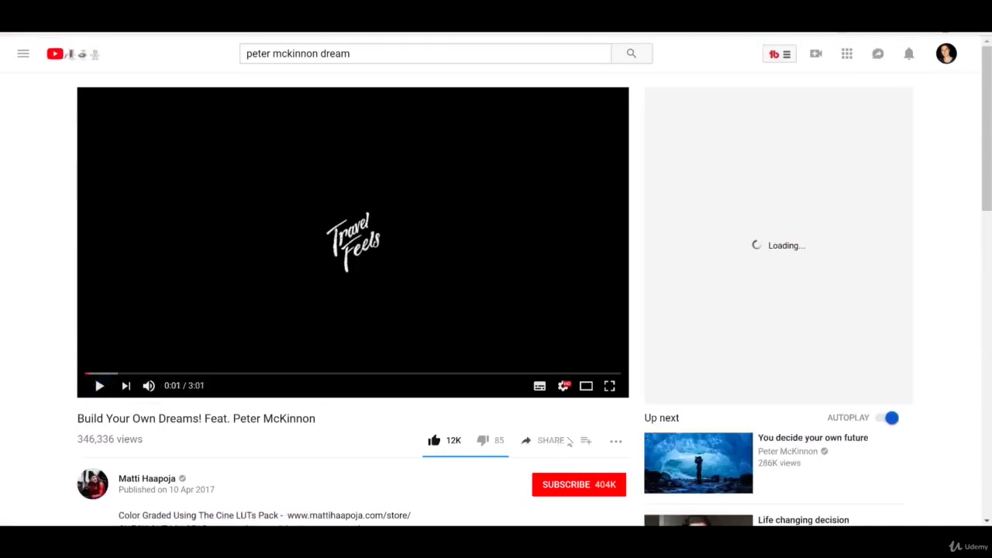
pyautogui.click(551, 442)
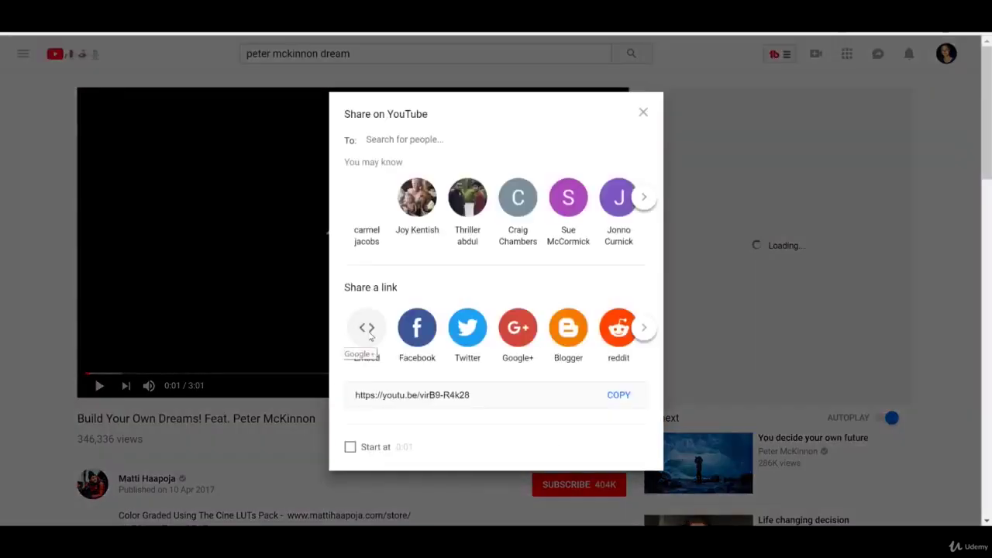
pyautogui.click(369, 330)
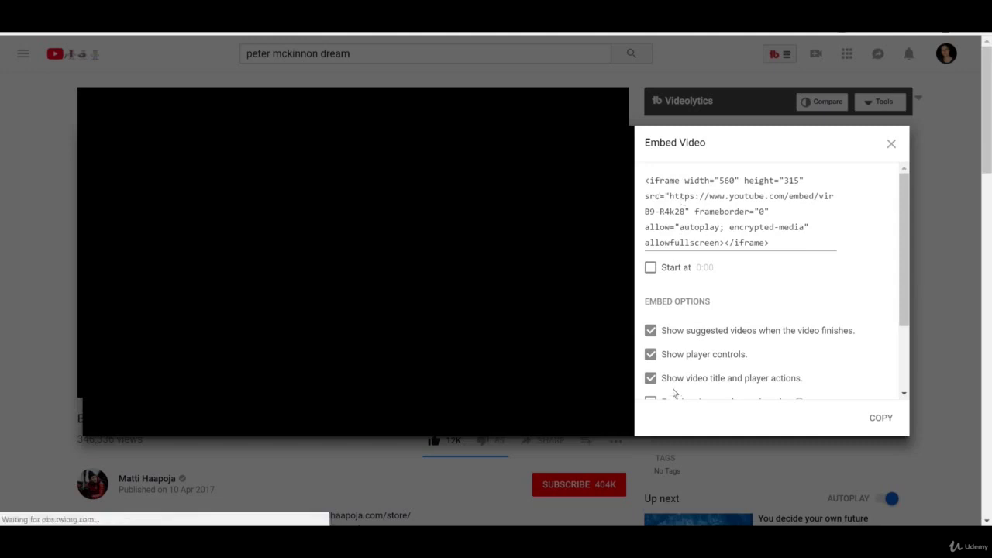
pyautogui.scroll(-1, 681, 376)
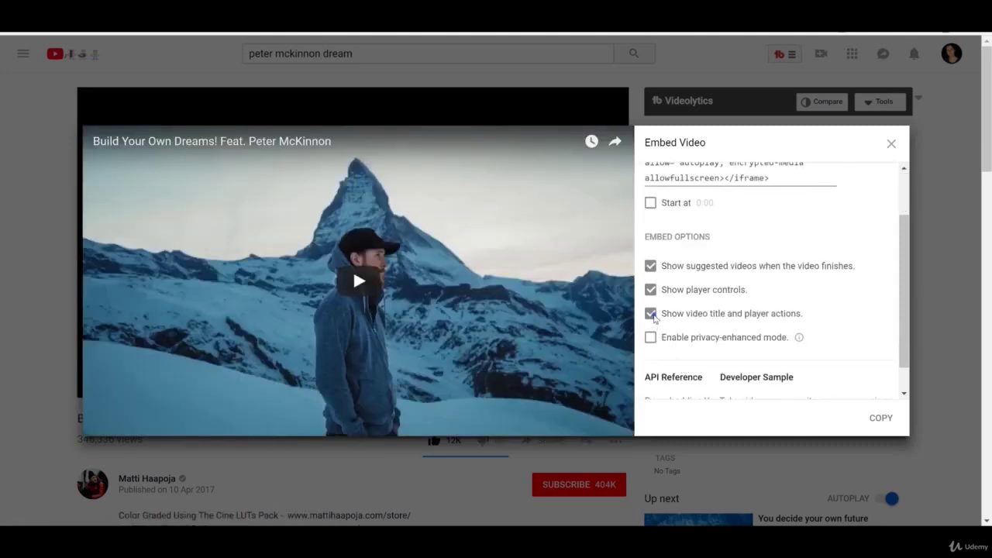
pyautogui.click(651, 314)
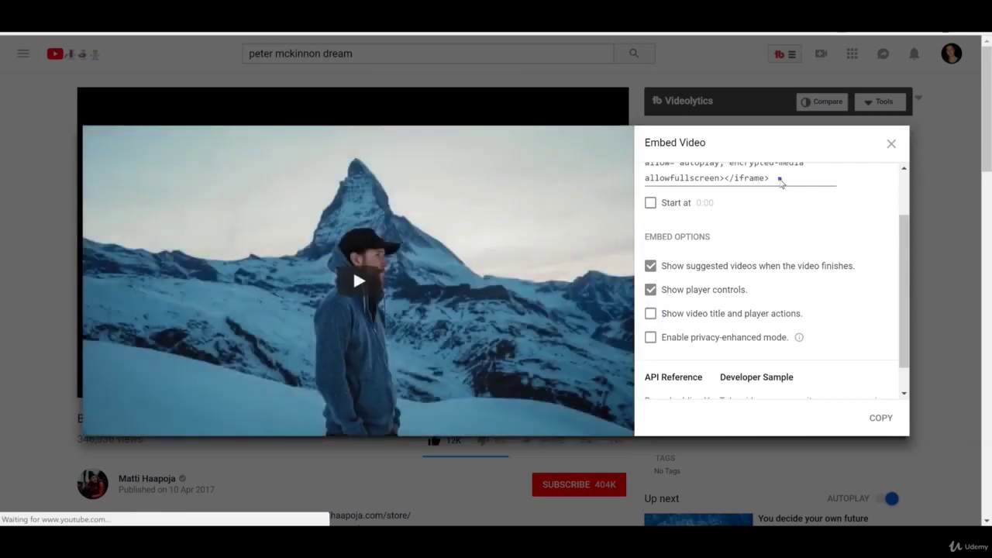
pyautogui.click(779, 178)
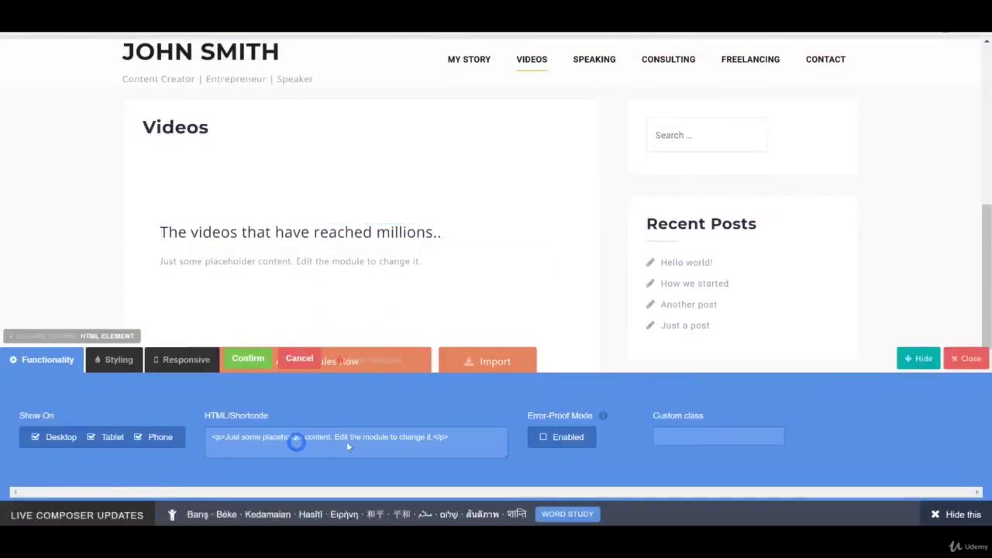
# Paste the 'Build Your Own Dreams!' embed code over the HTML block's placeholder and confirm it
pyautogui.moveTo(450, 435); pyautogui.dragTo(188, 437)
pyautogui.write('<iframe width="560" height="315" src="https://www.youtube.com/embed/virB9-R4k28?showinfo=0" frameborder="0" allow="autoplay; encrypted-media" allowfullscreen></iframe>')
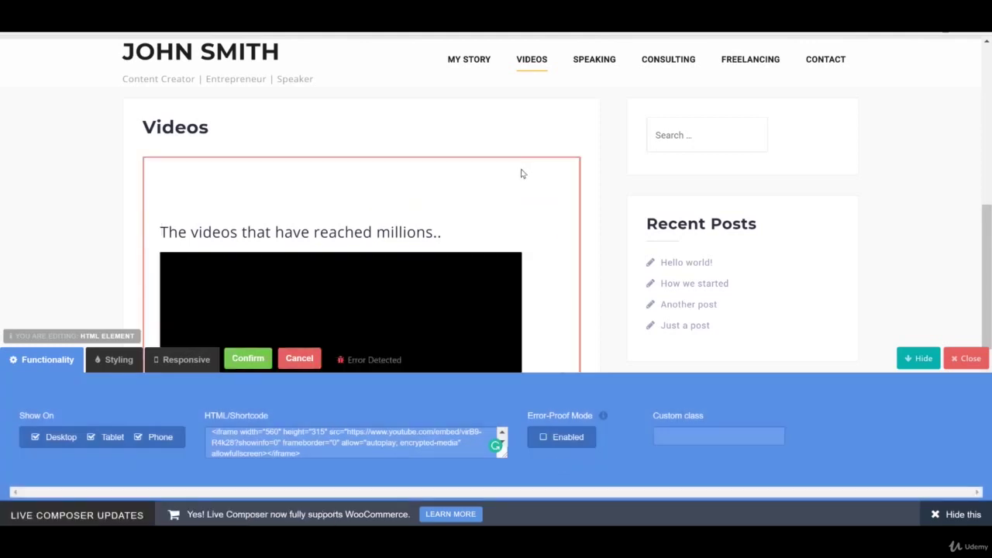
pyautogui.scroll(-2, 521, 183)
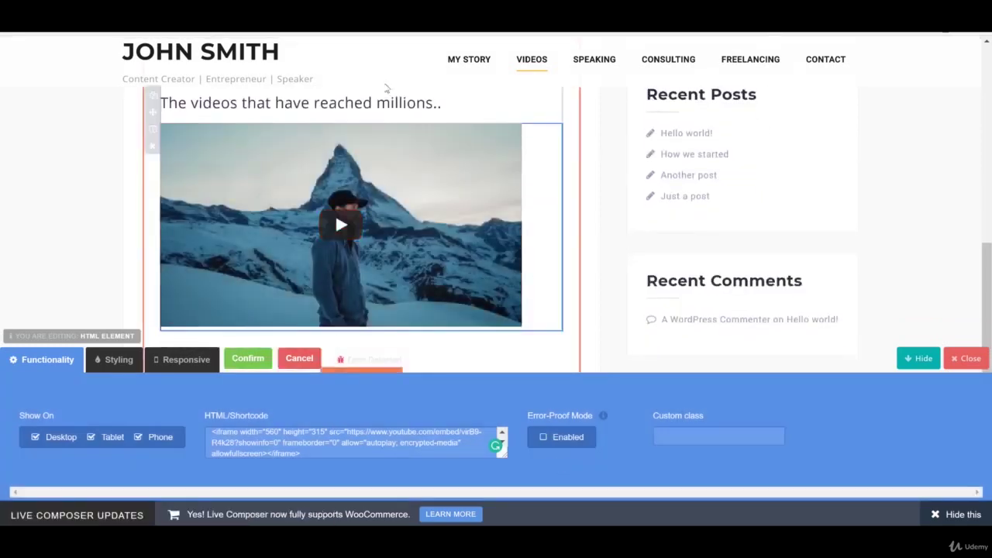
pyautogui.scroll(1, 394, 195)
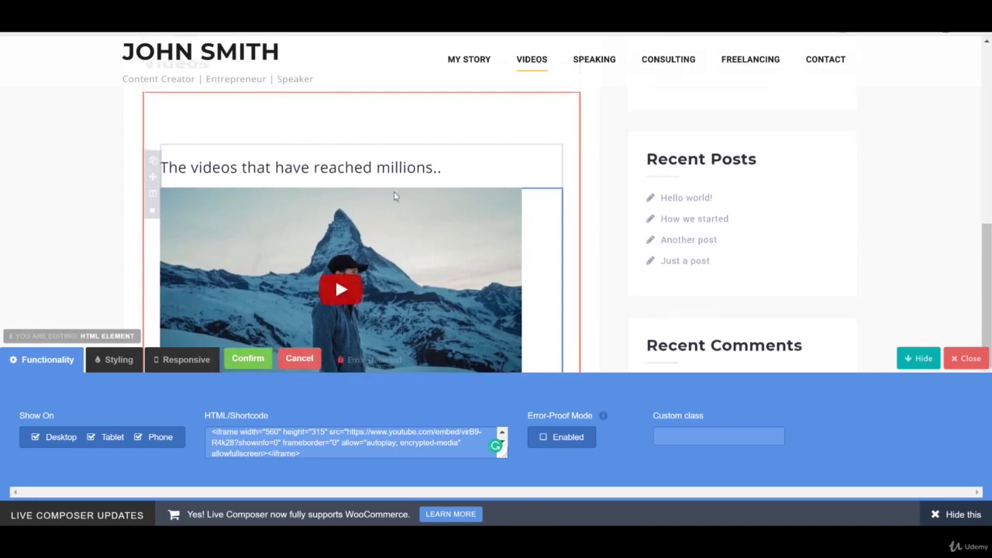
pyautogui.click(249, 360)
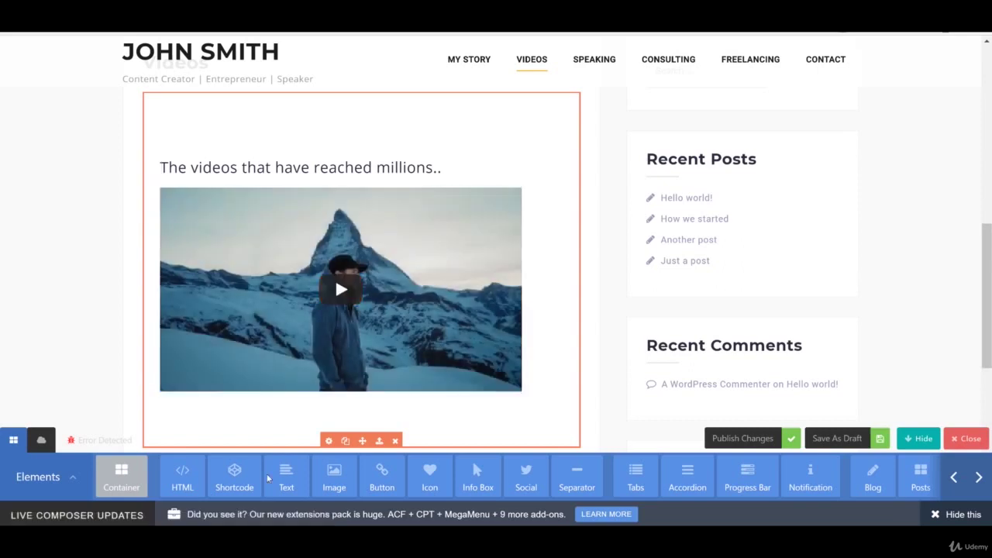
# Add a separator and another lorem ipsum text block under the heading, ready for editing
pyautogui.moveTo(582, 476); pyautogui.dragTo(163, 194)
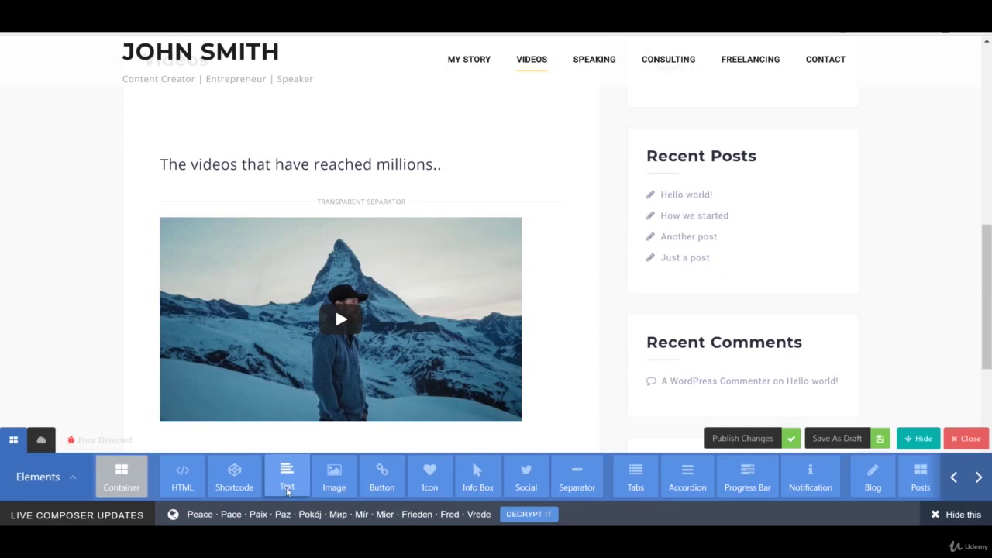
pyautogui.moveTo(287, 490); pyautogui.dragTo(335, 233)
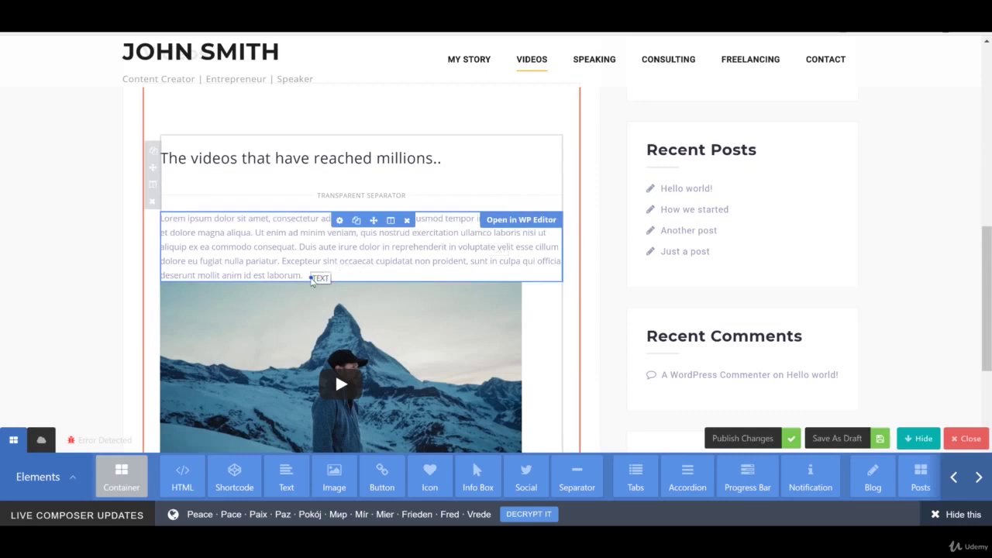
pyautogui.tripleClick(312, 279)
pyautogui.click(208, 241)
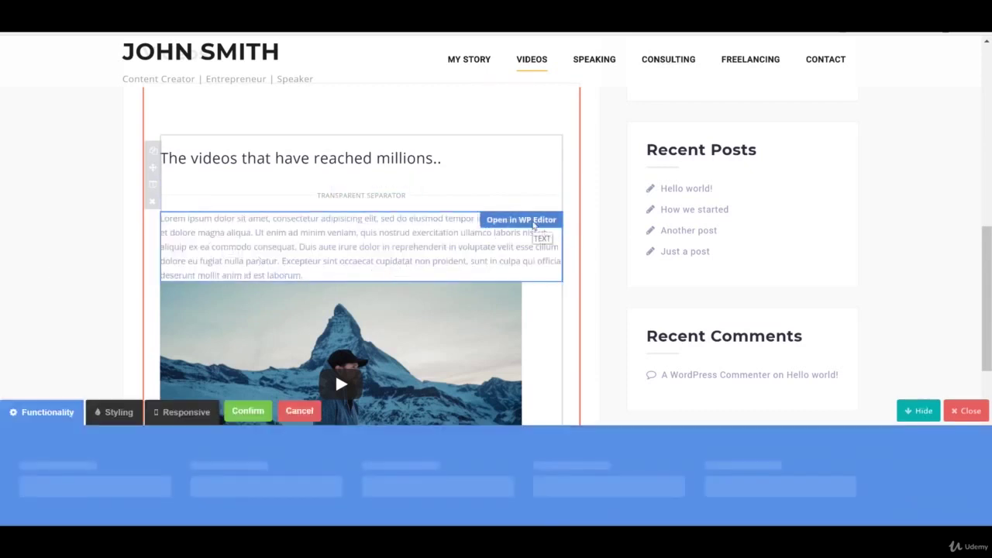
pyautogui.click(530, 222)
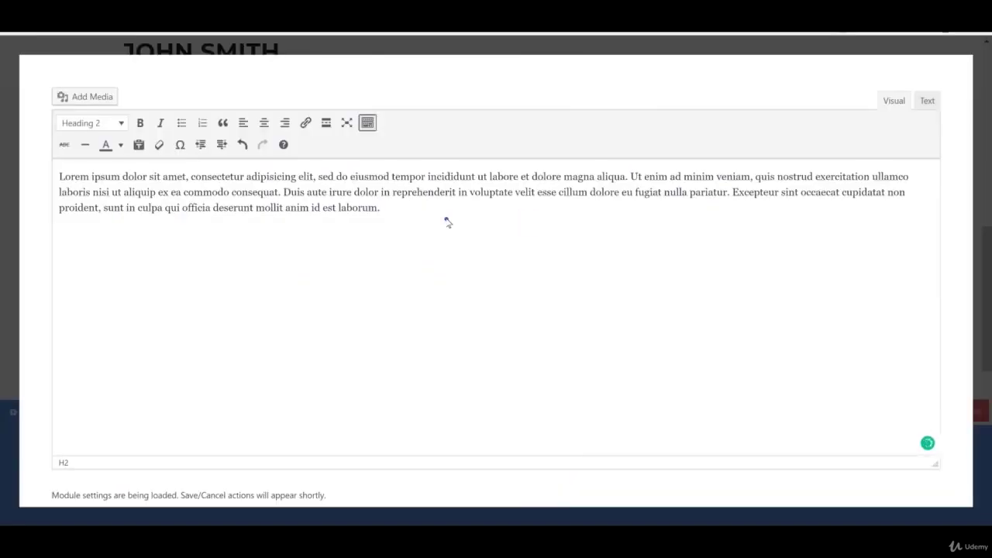
# Replace the placeholder paragraph with 'Follow Your Dreams' and confirm the text module
pyautogui.hotkey('ctrl', 'a')
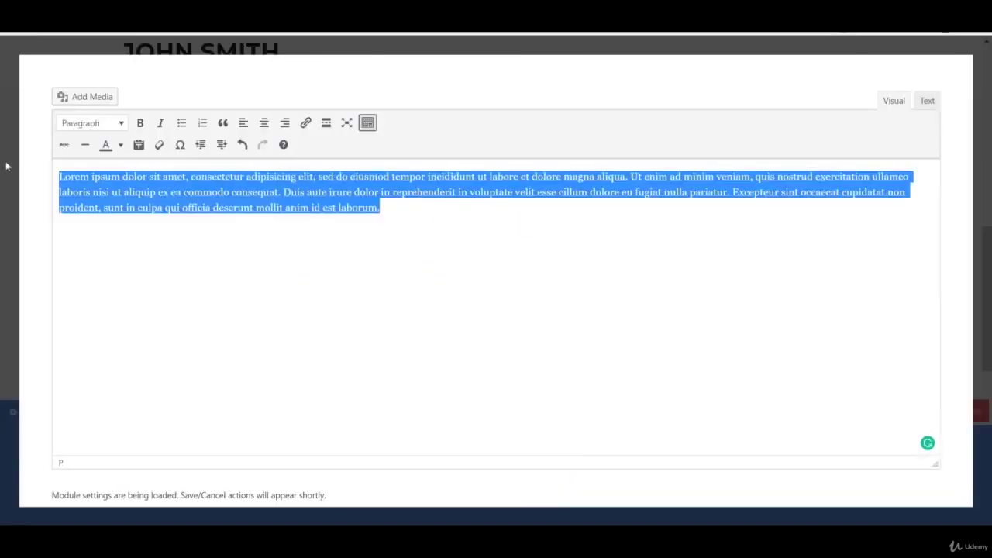
pyautogui.write('Follow')
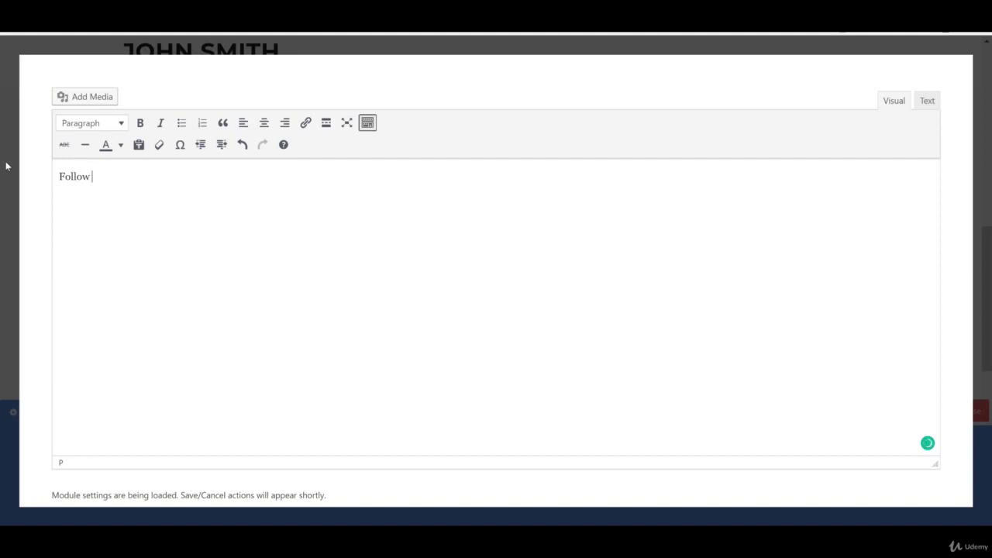
pyautogui.write(' Your Dreams')
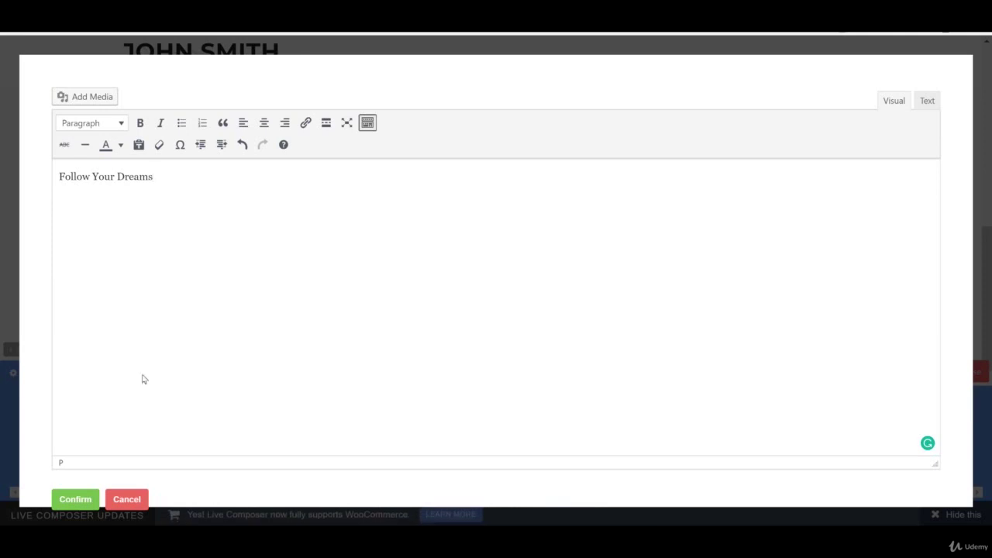
pyautogui.click(76, 500)
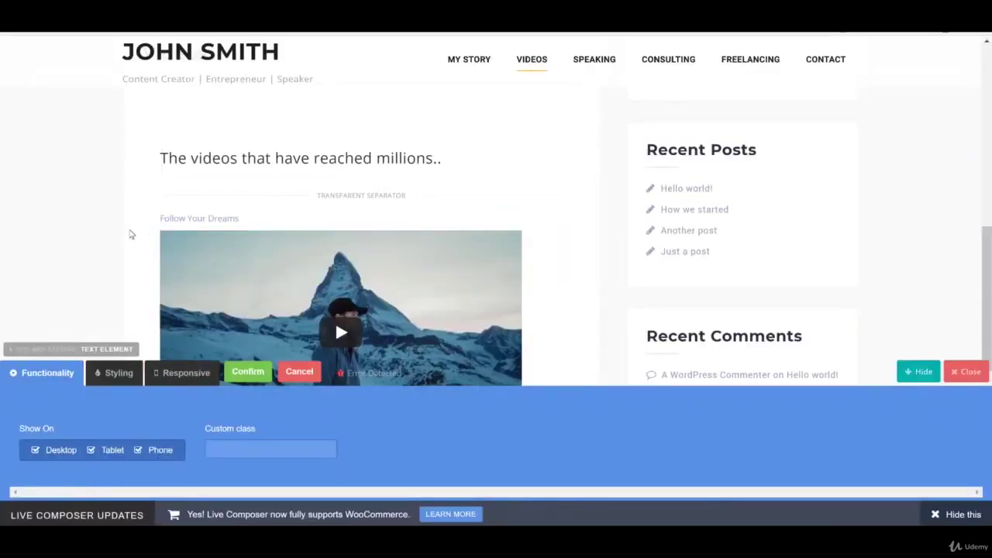
pyautogui.scroll(-1, 346, 289)
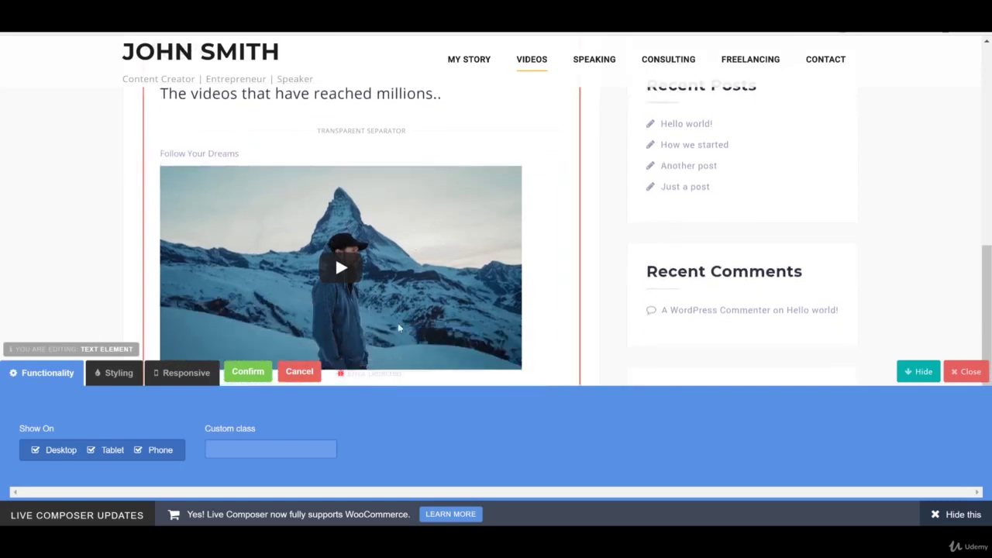
pyautogui.scroll(-1, 458, 259)
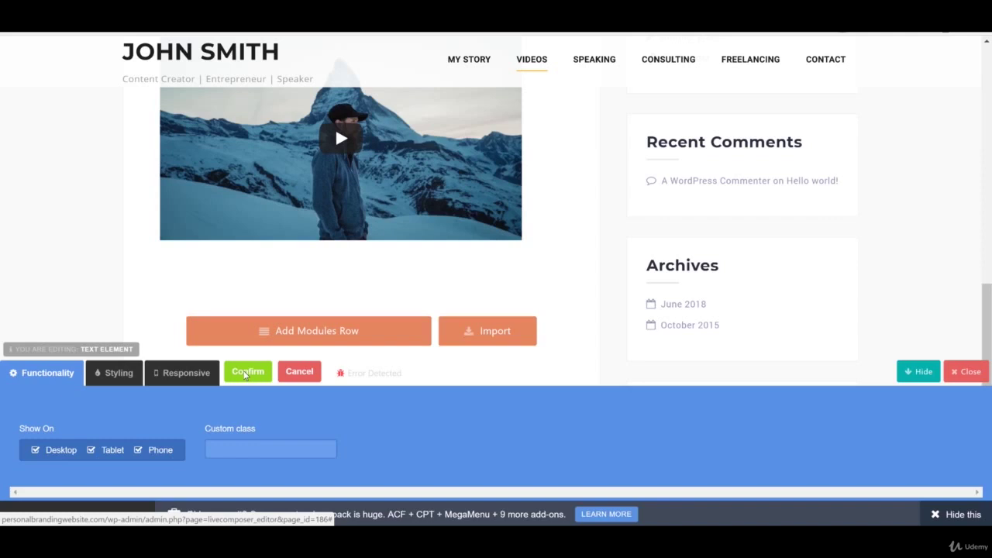
pyautogui.click(248, 372)
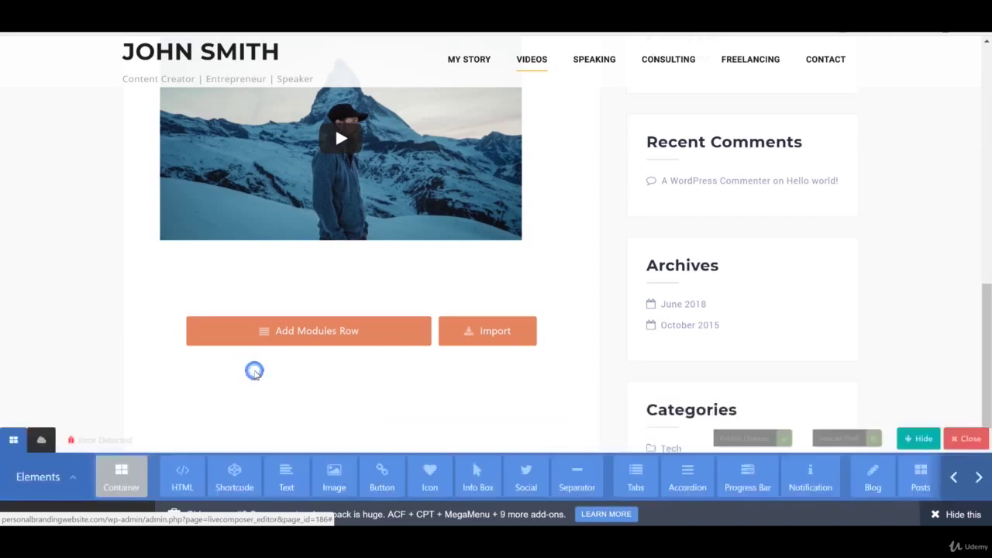
# Add a separator below the mountain video
pyautogui.moveTo(596, 487); pyautogui.dragTo(282, 264)
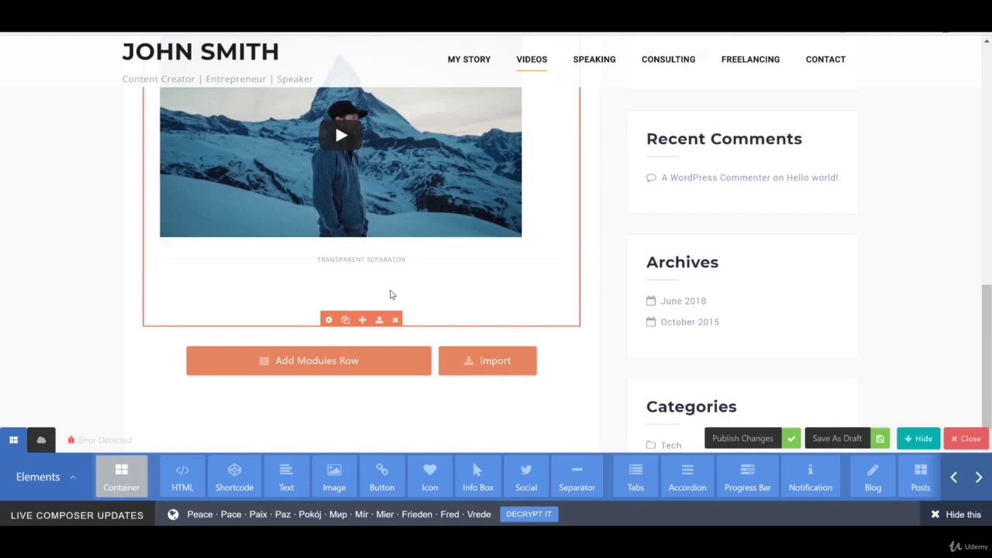
pyautogui.scroll(3, 411, 263)
pyautogui.scroll(2, 445, 52)
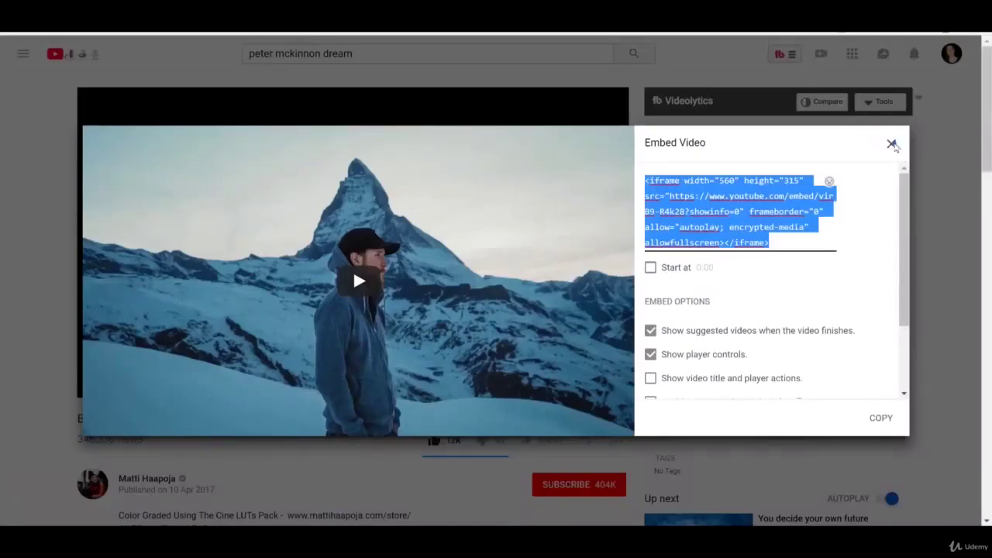
# Select the iframe embed code for the YouTube video 'You decide your own future'
pyautogui.click(892, 145)
pyautogui.scroll(-3, 326, 267)
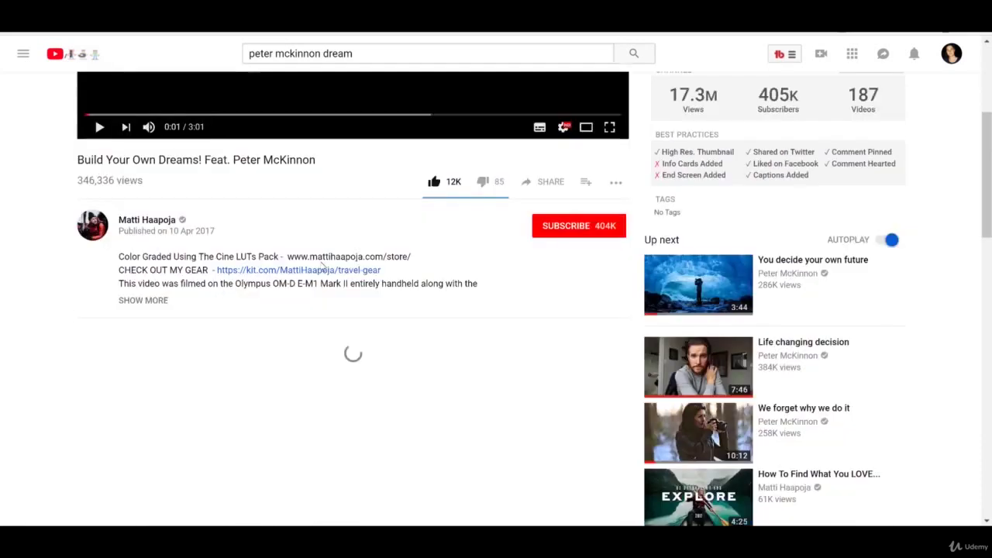
pyautogui.click(802, 262)
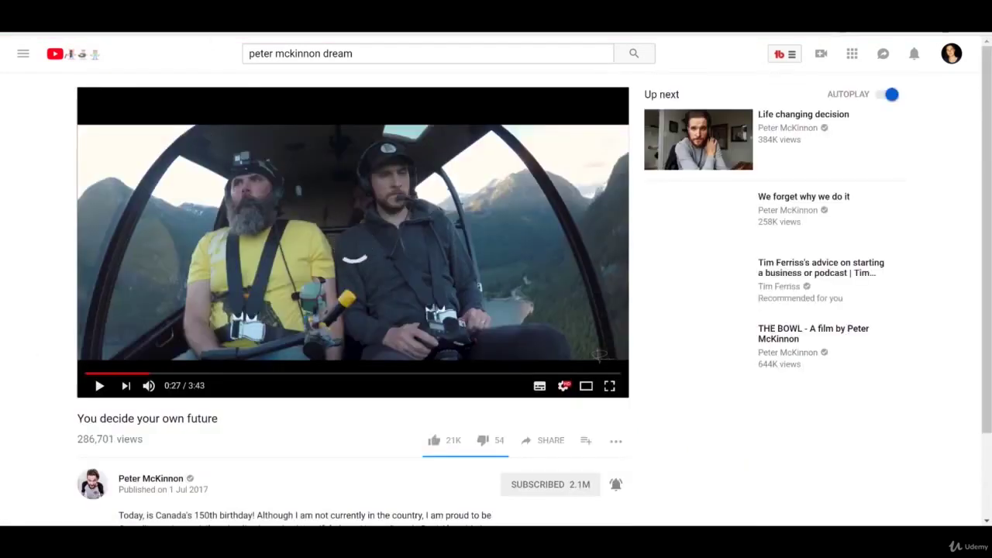
pyautogui.click(548, 442)
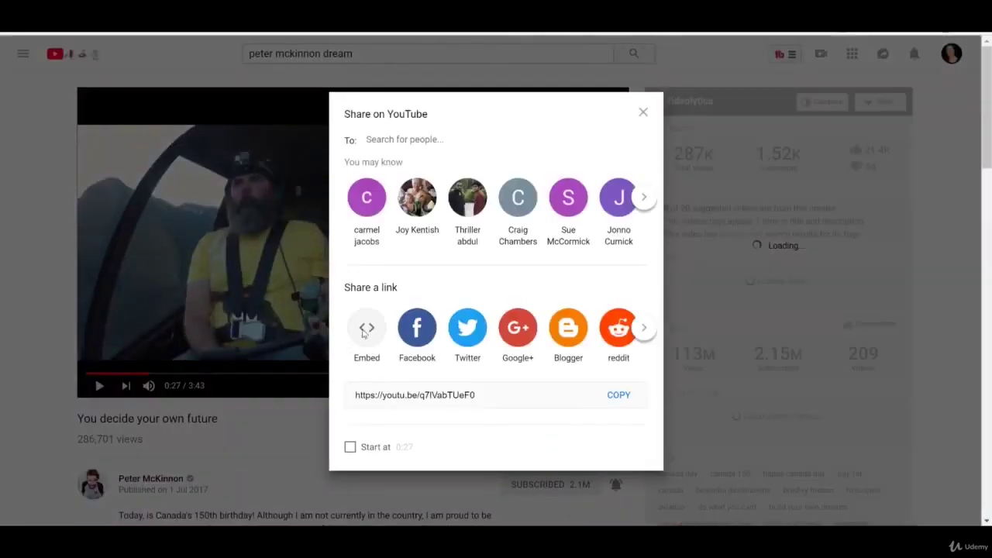
pyautogui.click(366, 330)
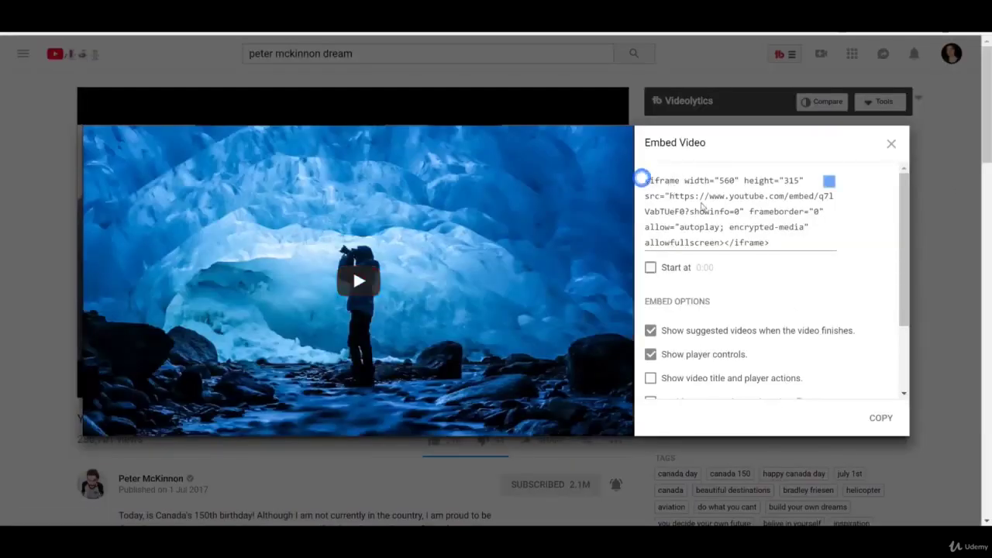
pyautogui.moveTo(778, 248); pyautogui.dragTo(635, 181)
pyautogui.hotkey('ctrl', 'c')
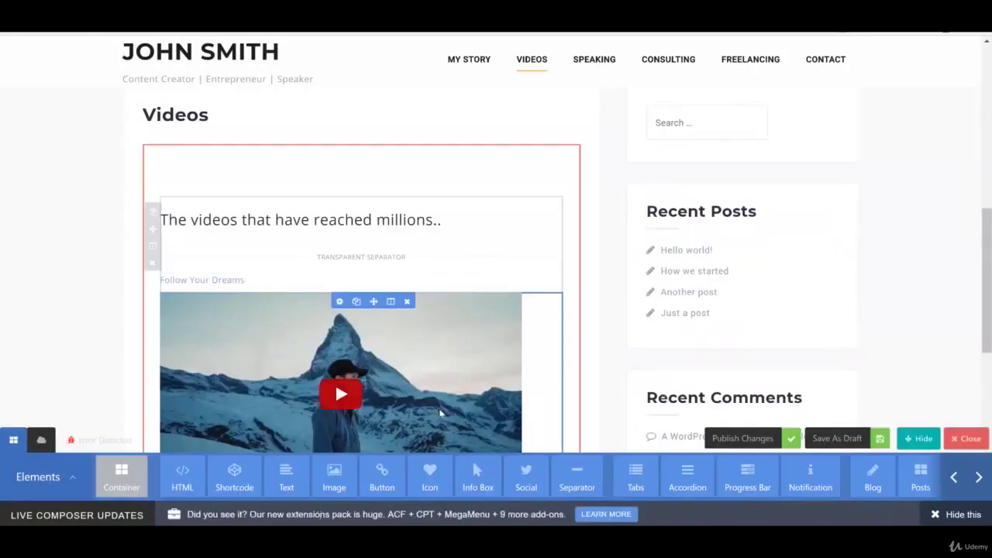
# Add an HTML block below the separator and paste the ice-cave video's embed code into it
pyautogui.scroll(-5, 411, 403)
pyautogui.scroll(1, 423, 354)
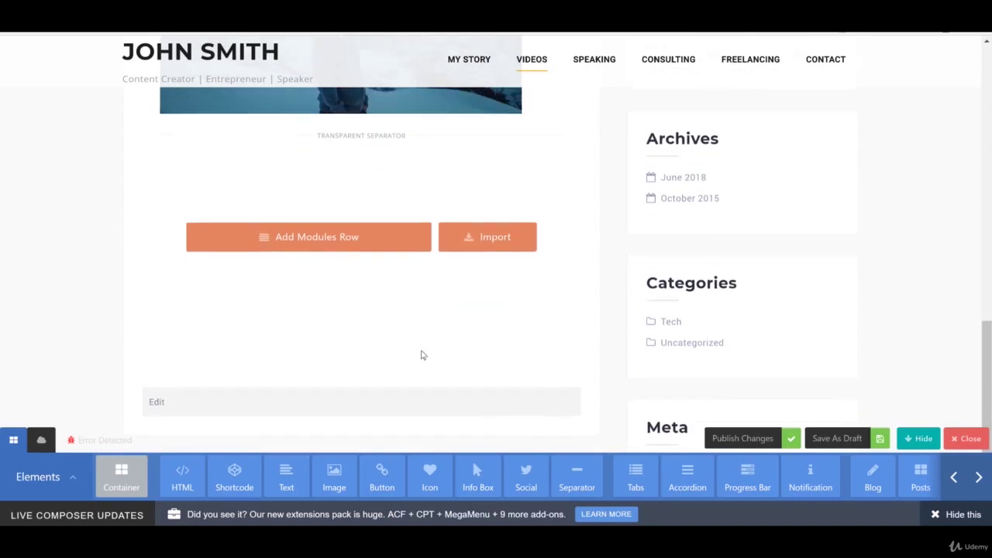
pyautogui.moveTo(183, 474); pyautogui.dragTo(277, 197)
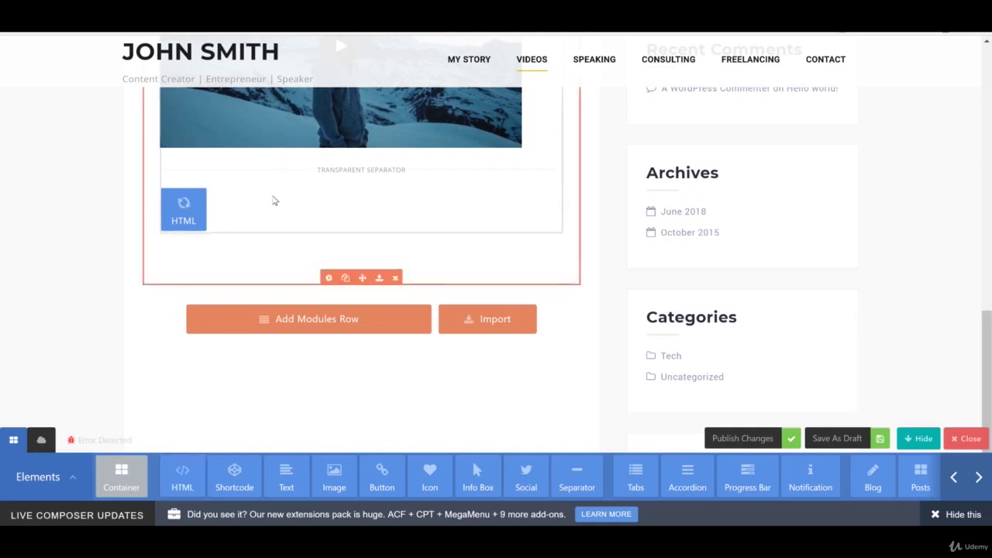
pyautogui.click(305, 194)
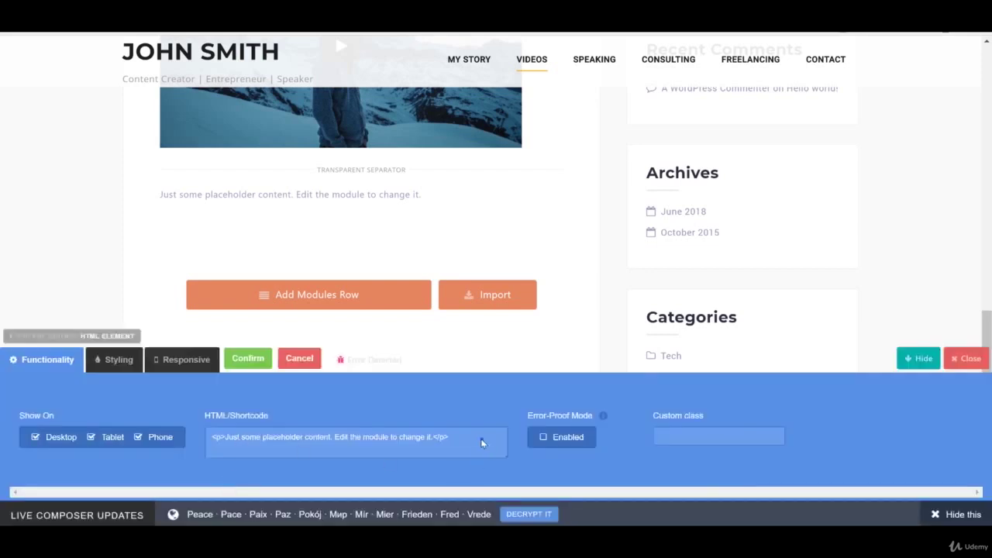
pyautogui.moveTo(481, 442); pyautogui.dragTo(179, 435)
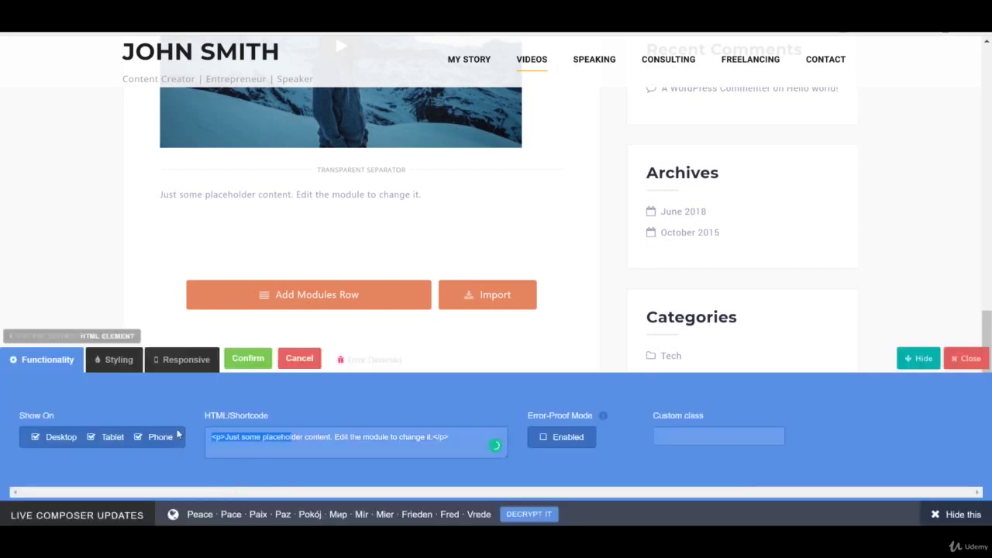
pyautogui.moveTo(457, 439); pyautogui.dragTo(210, 441)
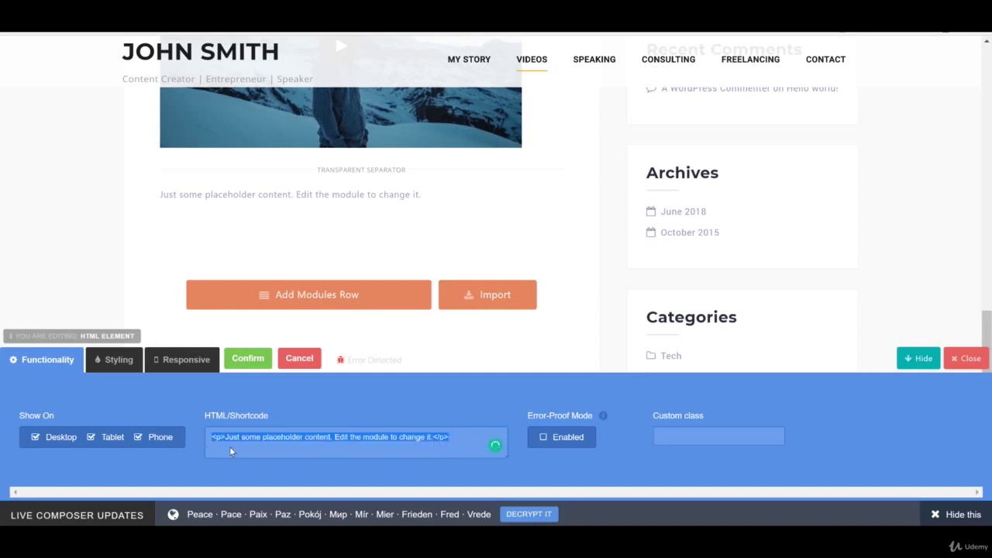
pyautogui.hotkey('ctrl', 'v')
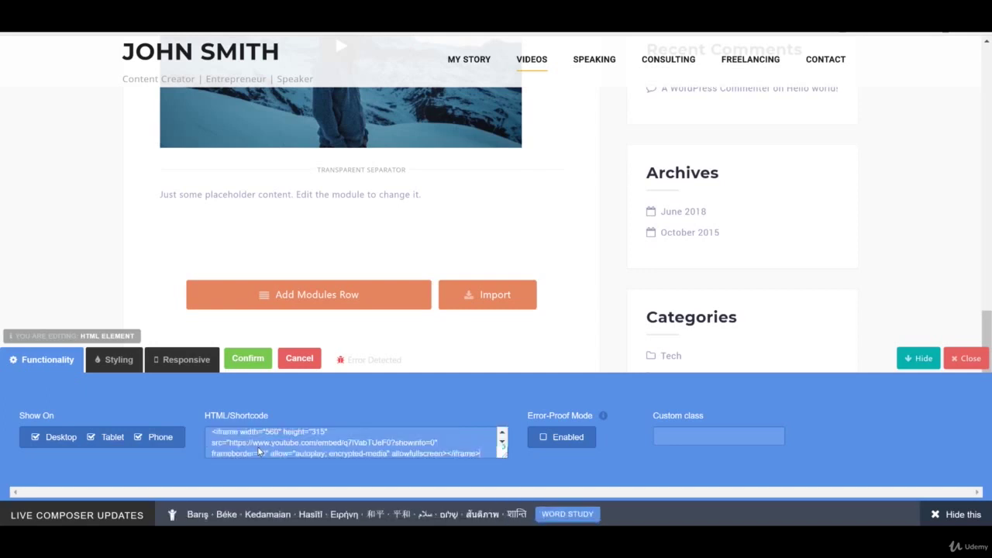
pyautogui.click(467, 408)
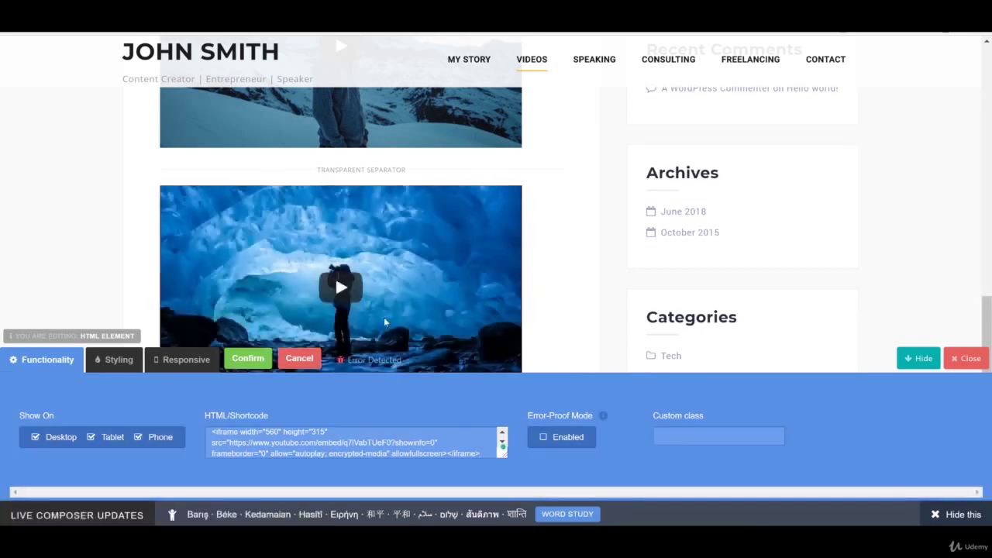
pyautogui.scroll(2, 398, 300)
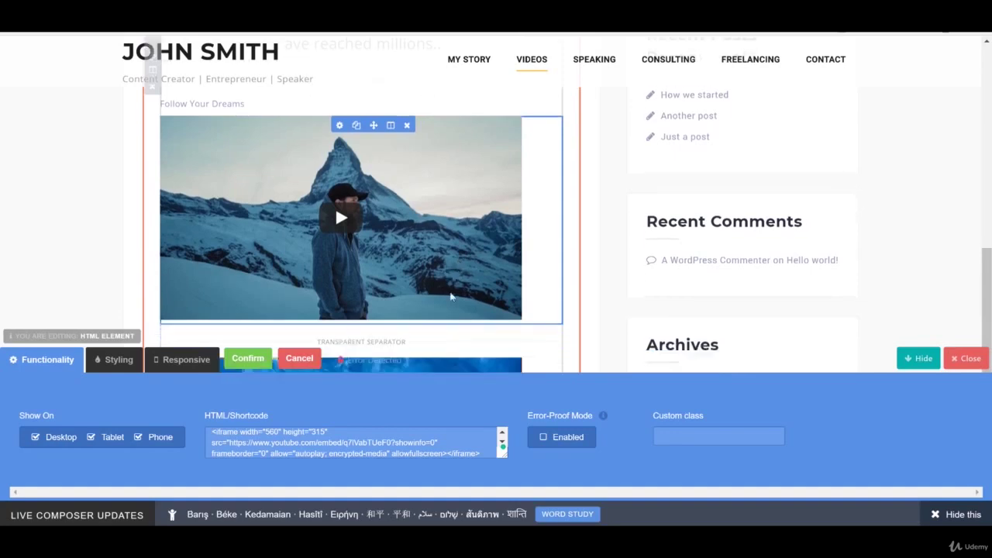
pyautogui.scroll(-3, 457, 287)
pyautogui.scroll(-3, 409, 143)
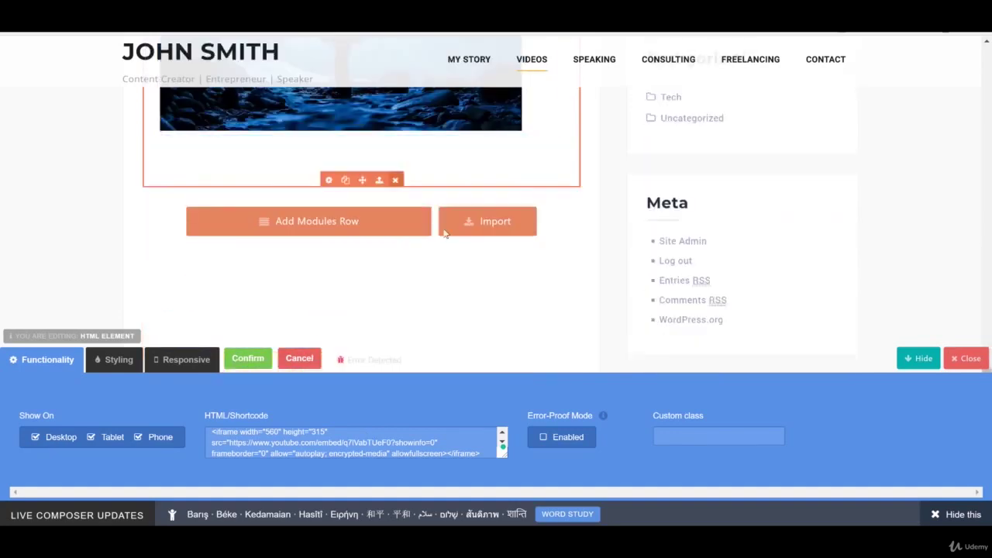
pyautogui.scroll(3, 341, 320)
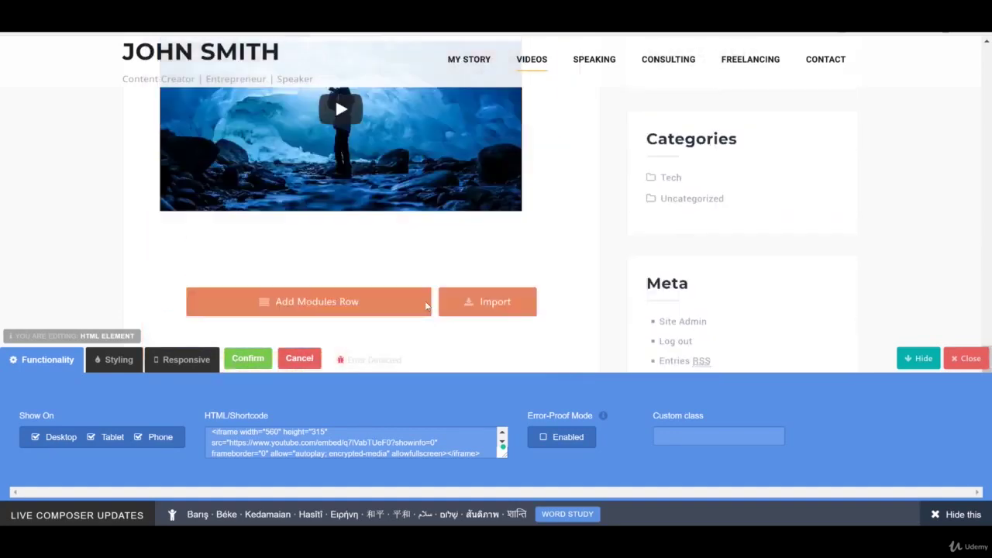
pyautogui.scroll(3, 426, 305)
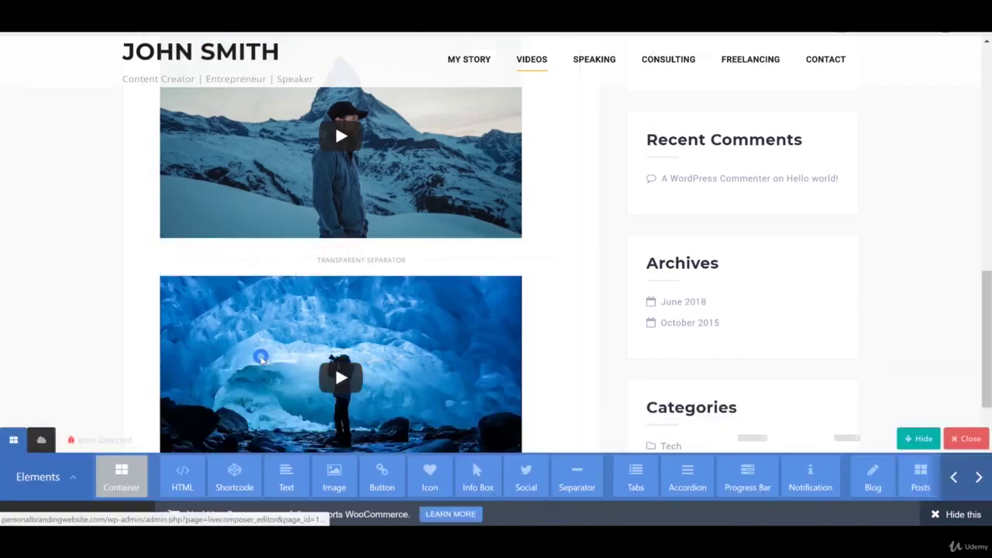
# Finish editing the HTML module and publish the Videos page changes
pyautogui.click(299, 358)
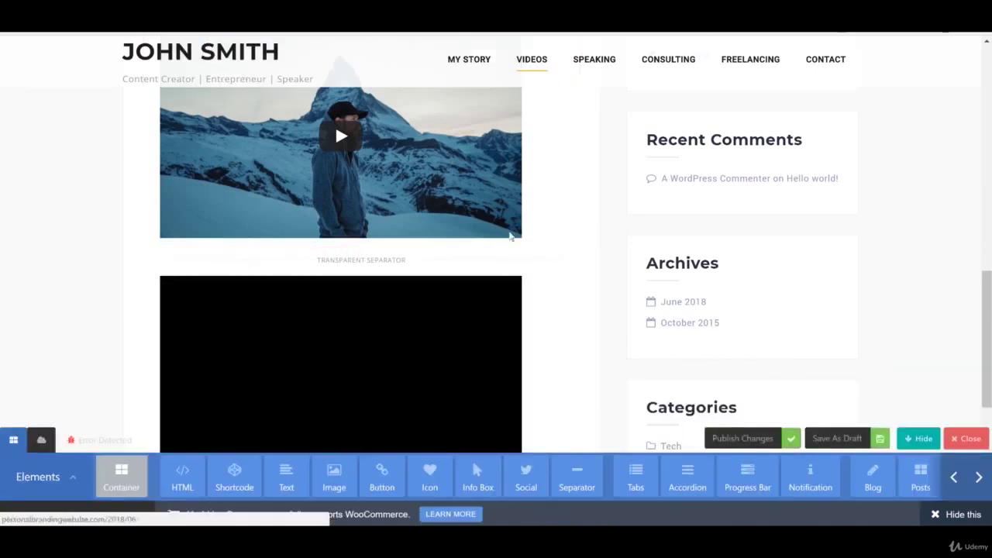
pyautogui.scroll(5, 513, 240)
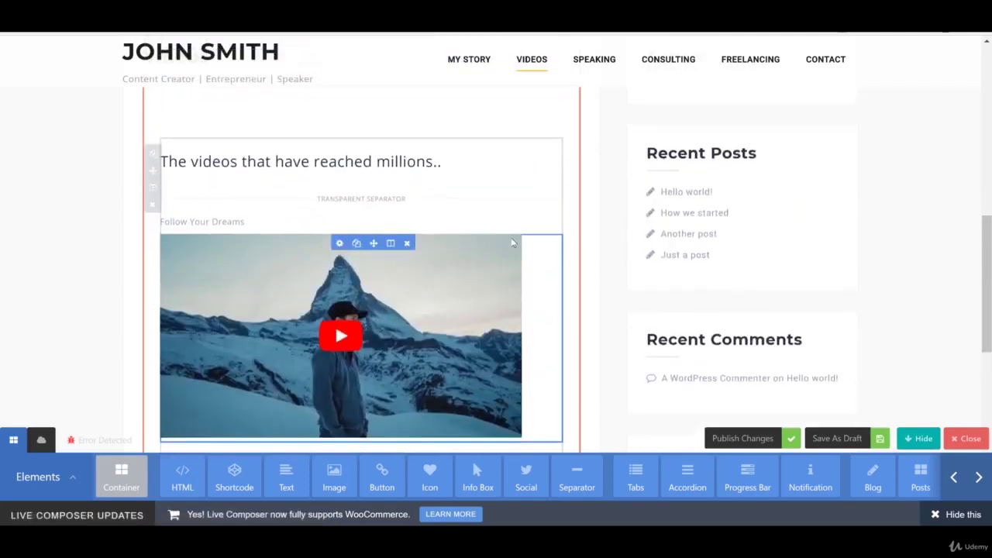
pyautogui.scroll(-5, 503, 253)
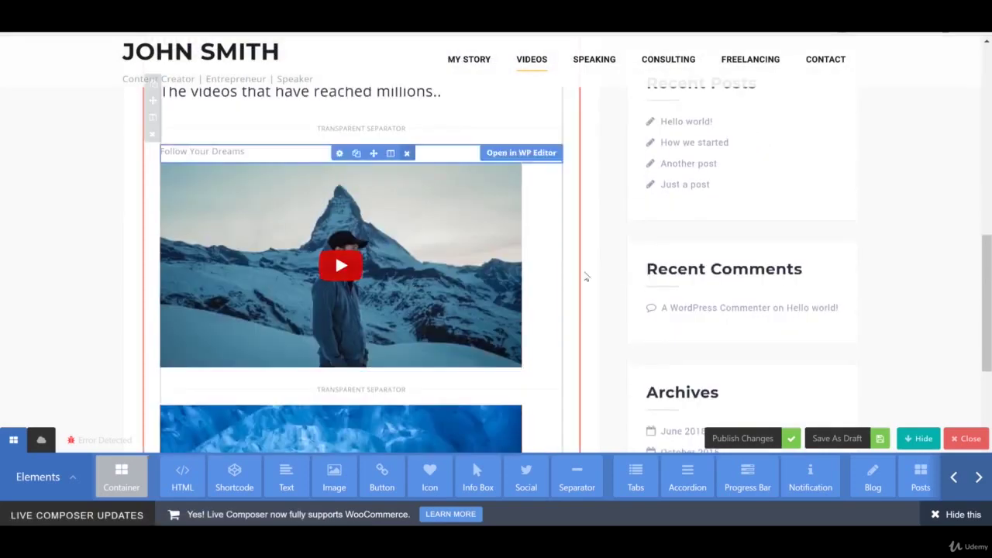
pyautogui.scroll(-1, 732, 419)
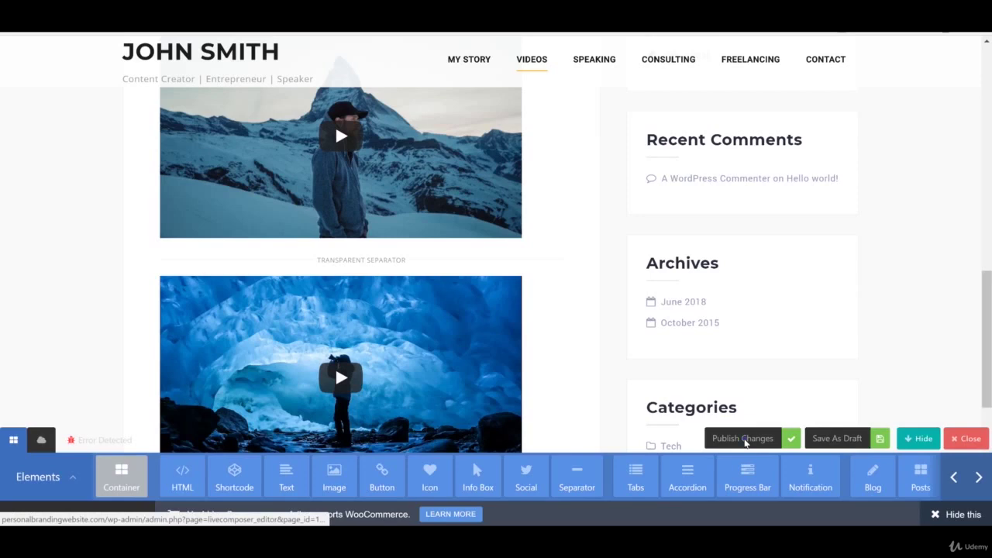
pyautogui.click(745, 438)
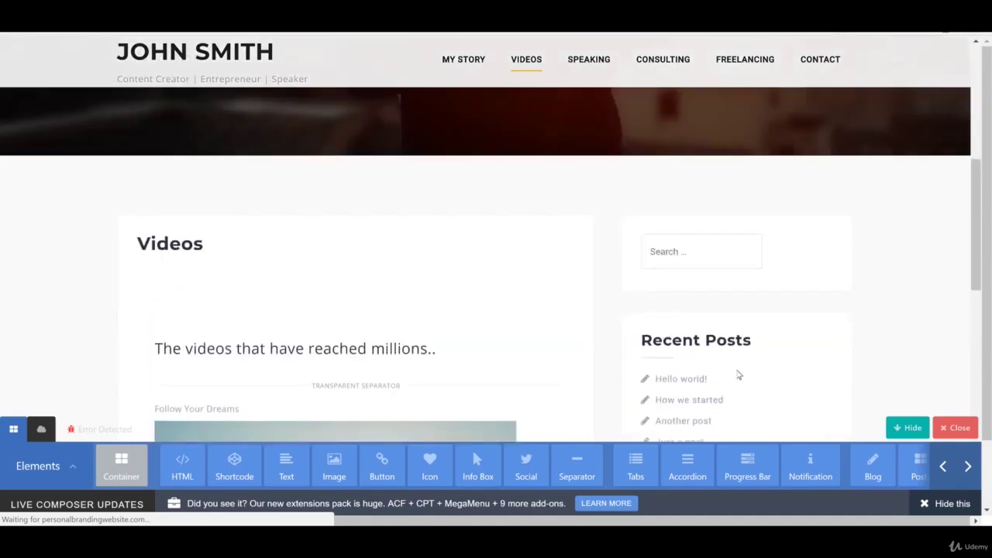
# Scroll through the updated Videos page and close Live Composer
pyautogui.scroll(-3, 537, 245)
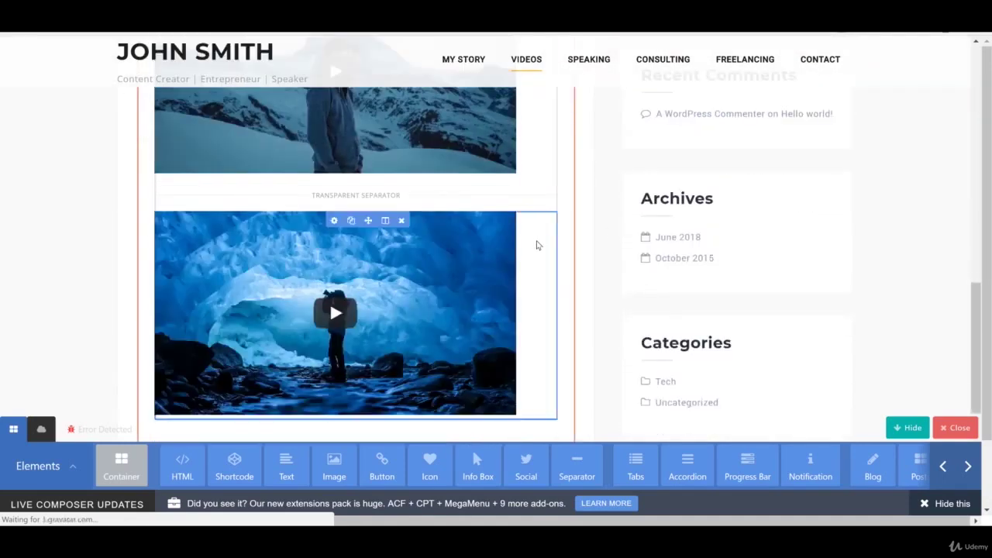
pyautogui.scroll(-3, 537, 245)
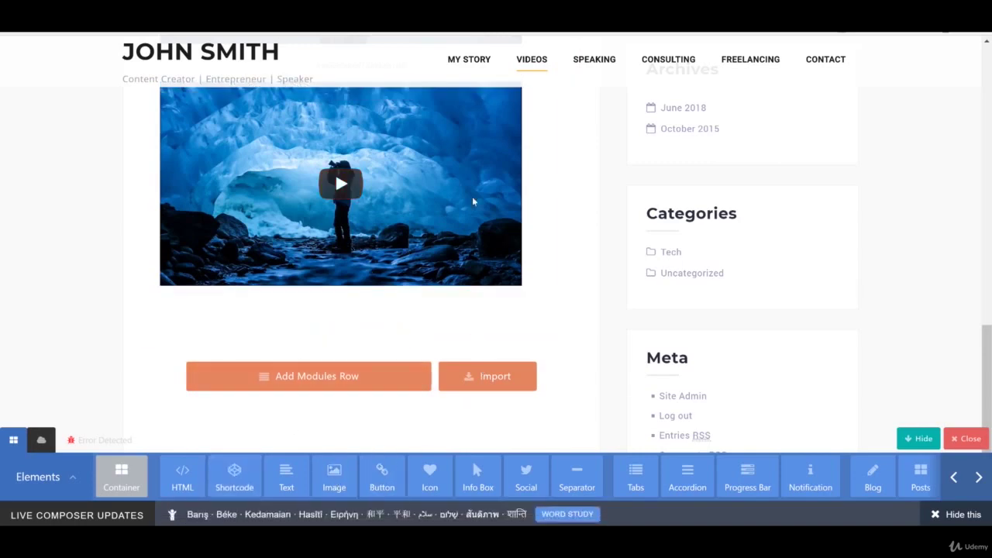
pyautogui.scroll(5, 689, 257)
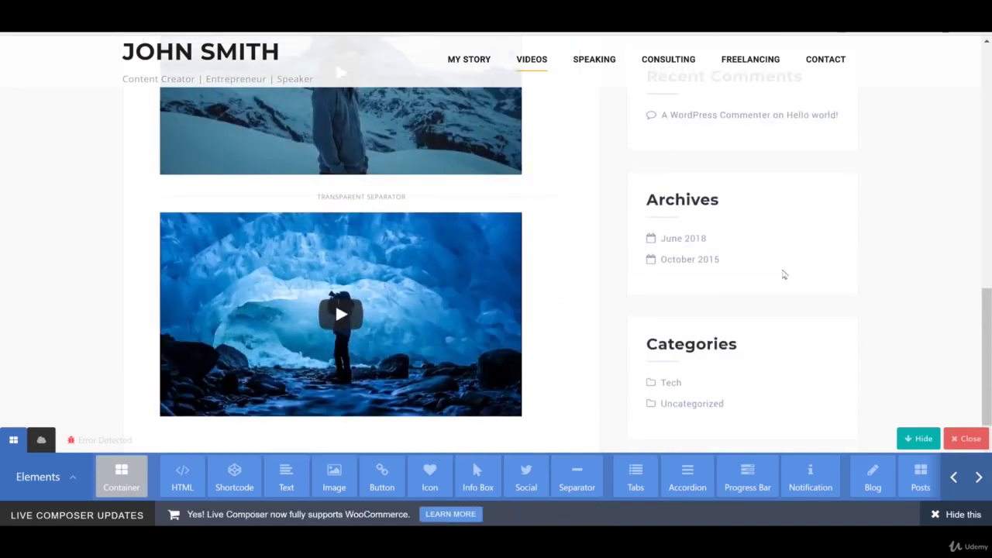
pyautogui.click(971, 439)
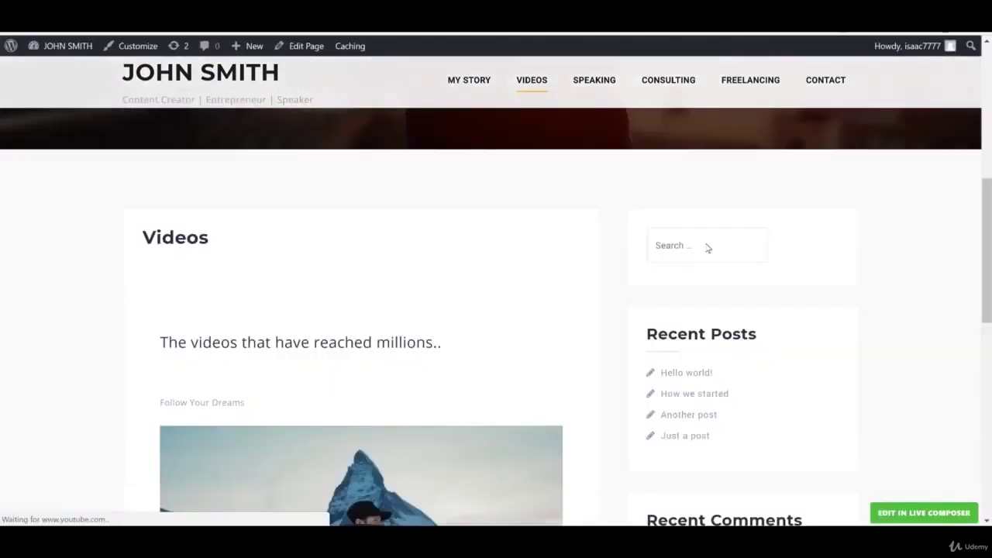
# Open the My Story page from the site menu and launch Live Composer on it
pyautogui.scroll(-8, 606, 256)
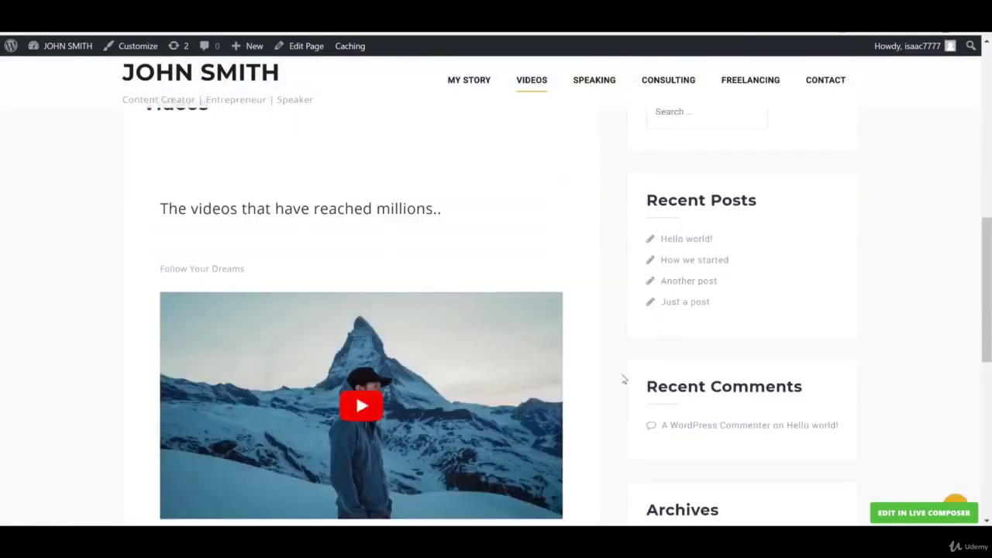
pyautogui.scroll(5, 527, 322)
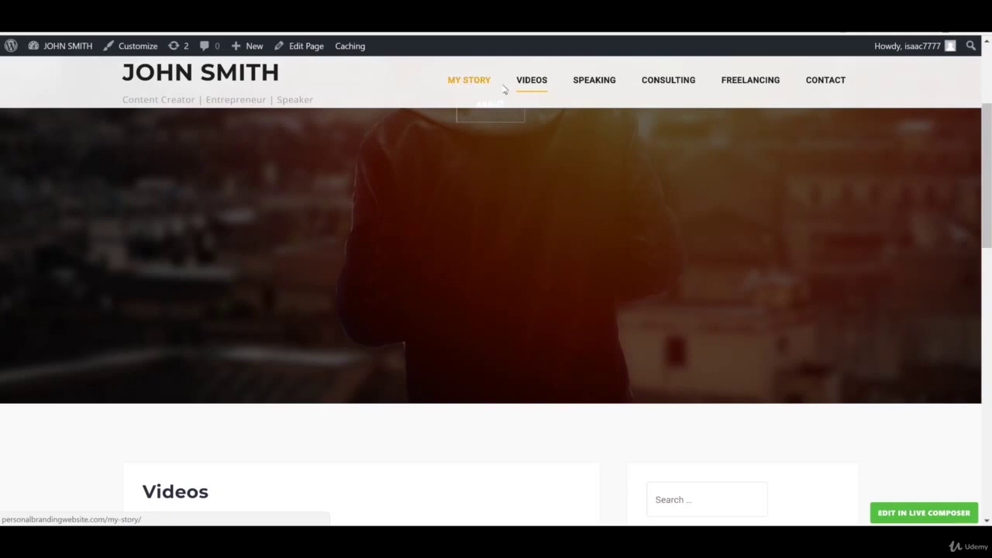
pyautogui.scroll(3, 465, 98)
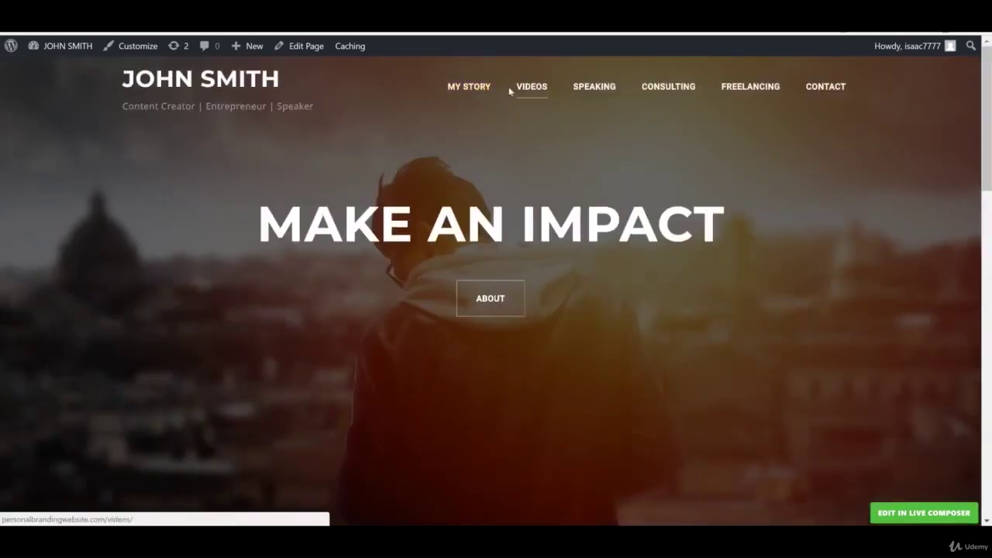
pyautogui.click(468, 88)
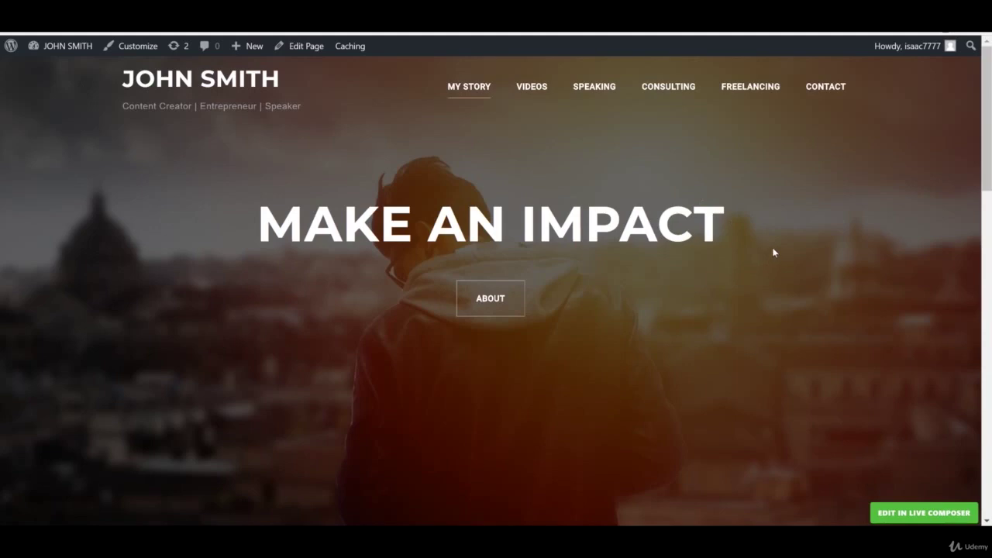
pyautogui.scroll(-5, 730, 272)
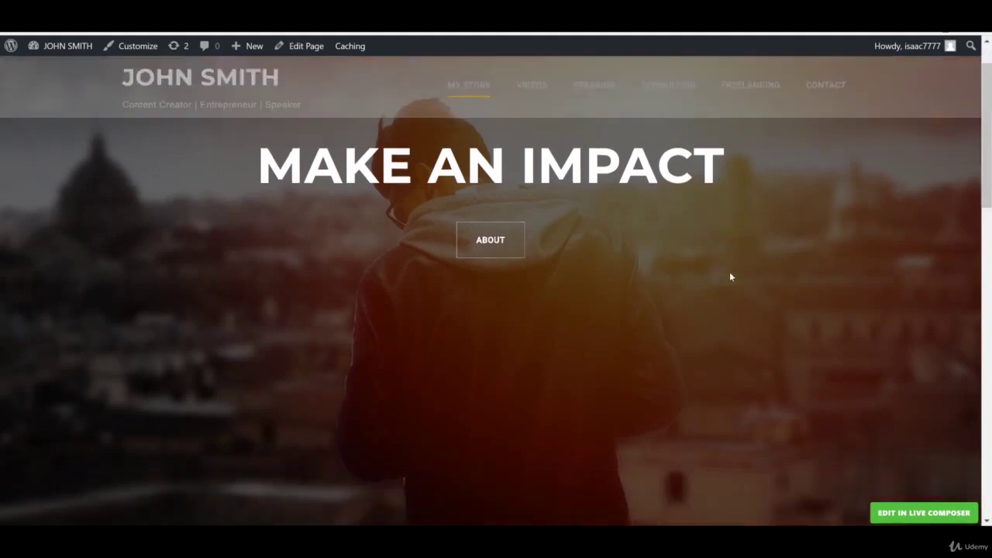
pyautogui.scroll(-3, 729, 277)
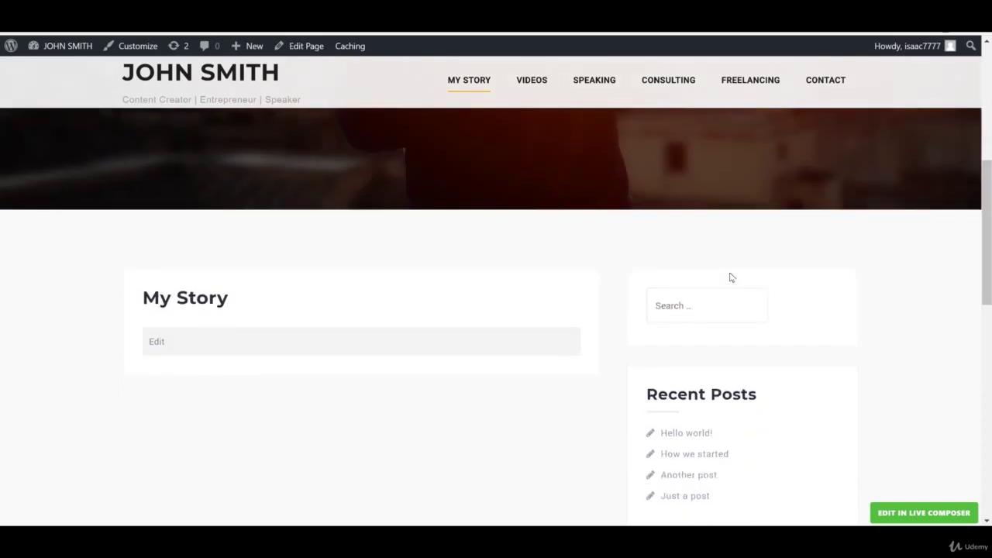
pyautogui.scroll(2, 335, 218)
pyautogui.click(919, 516)
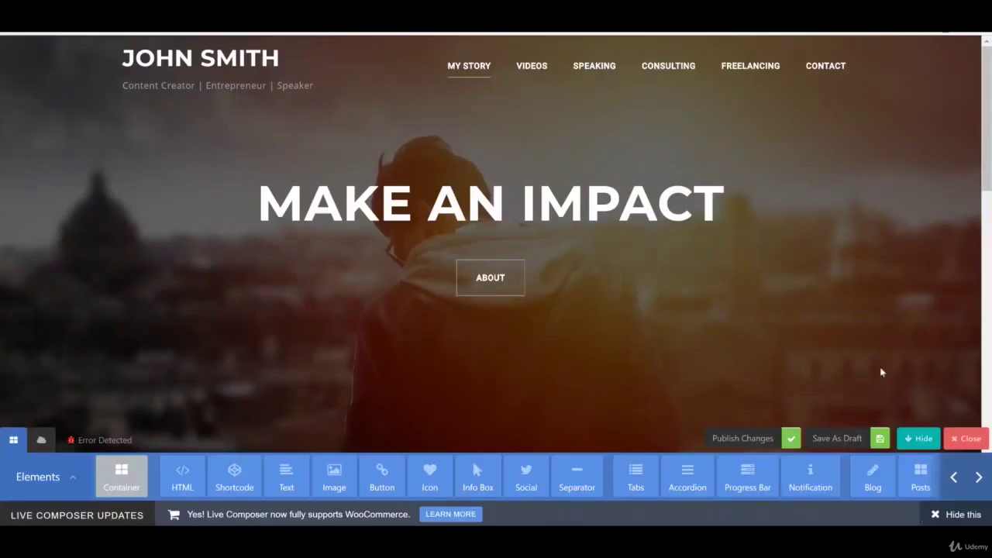
# Drop an Image element into the empty 'Drop modules here' area of the My Story section
pyautogui.scroll(-5, 868, 368)
pyautogui.scroll(-4, 509, 310)
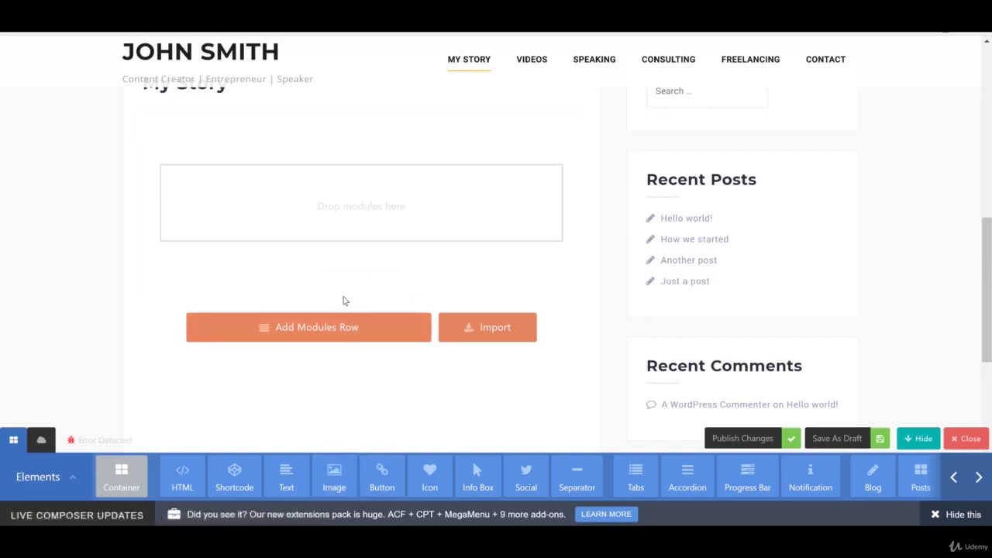
pyautogui.moveTo(339, 492); pyautogui.dragTo(302, 167)
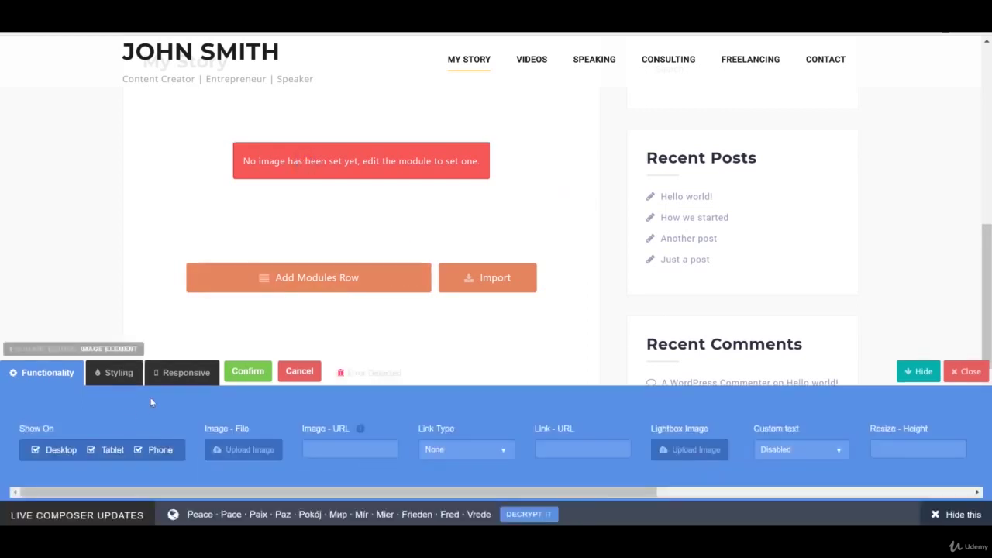
# Upload 'mailchimp pic' and confirm it as the Image module's picture
pyautogui.click(245, 452)
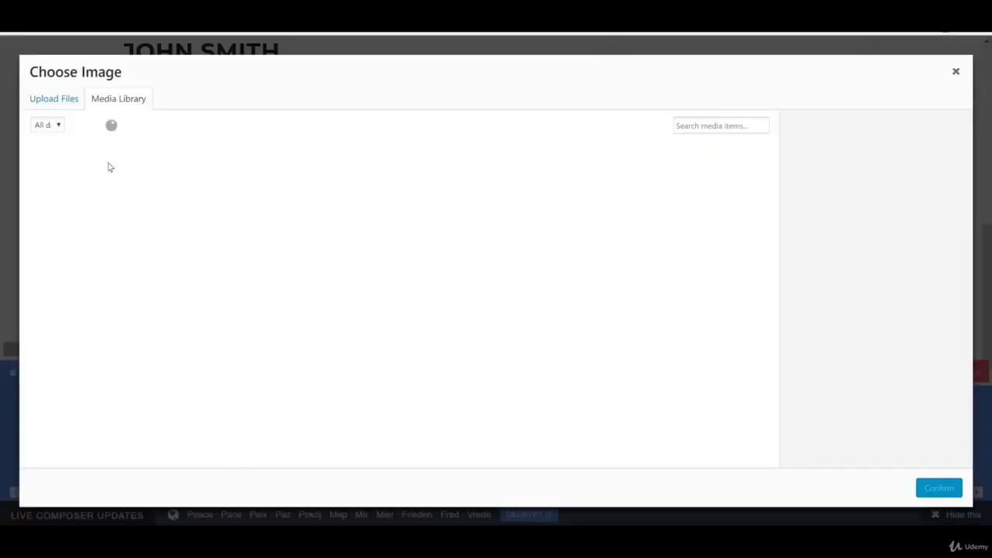
pyautogui.click(51, 97)
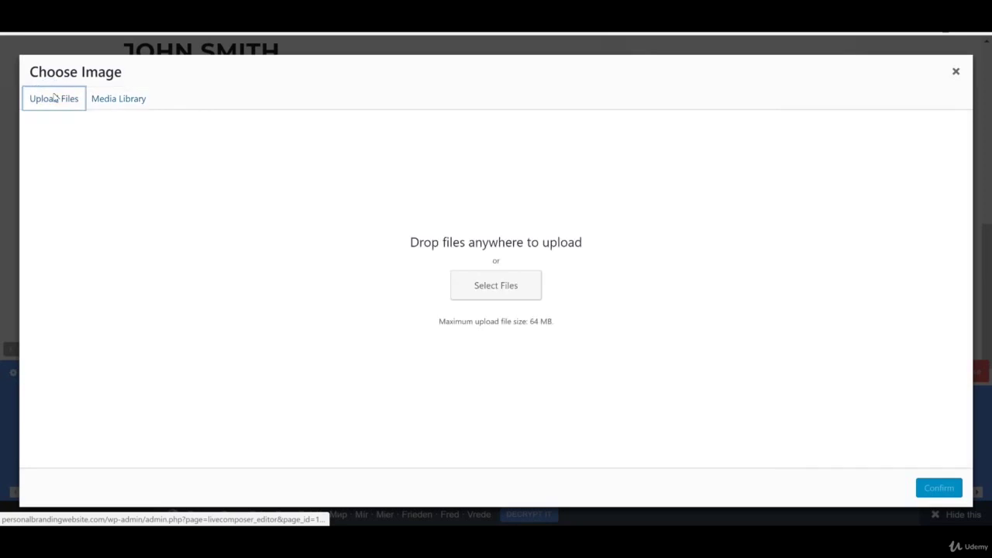
pyautogui.click(479, 292)
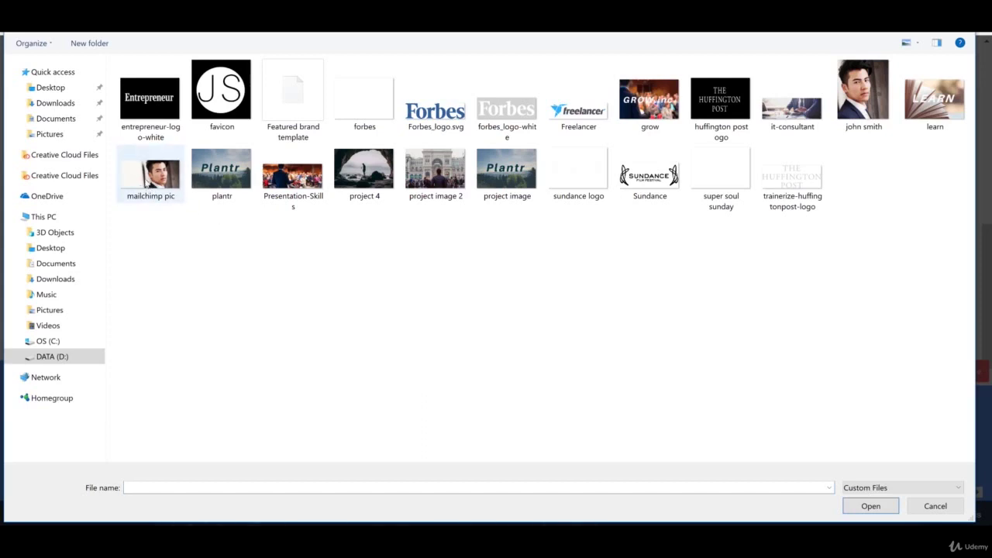
pyautogui.doubleClick(151, 174)
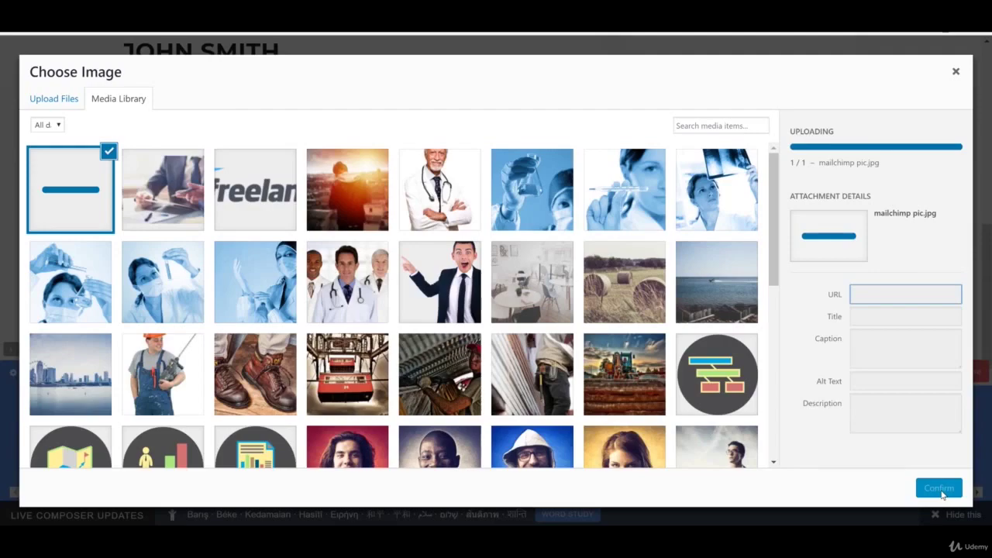
pyautogui.click(939, 488)
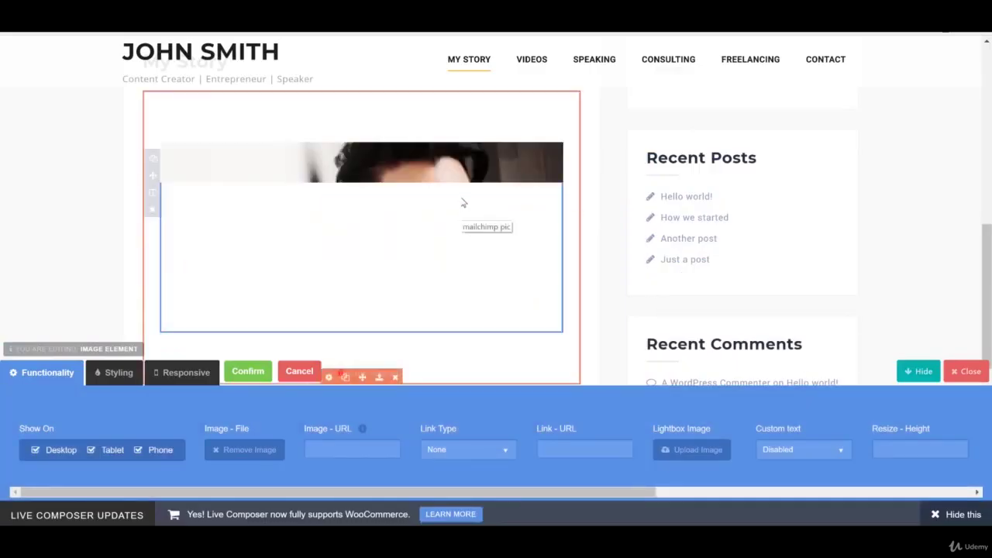
# Add a Text module below the portrait, replacing its lorem ipsum with the three pasted bio paragraphs
pyautogui.scroll(-1, 372, 179)
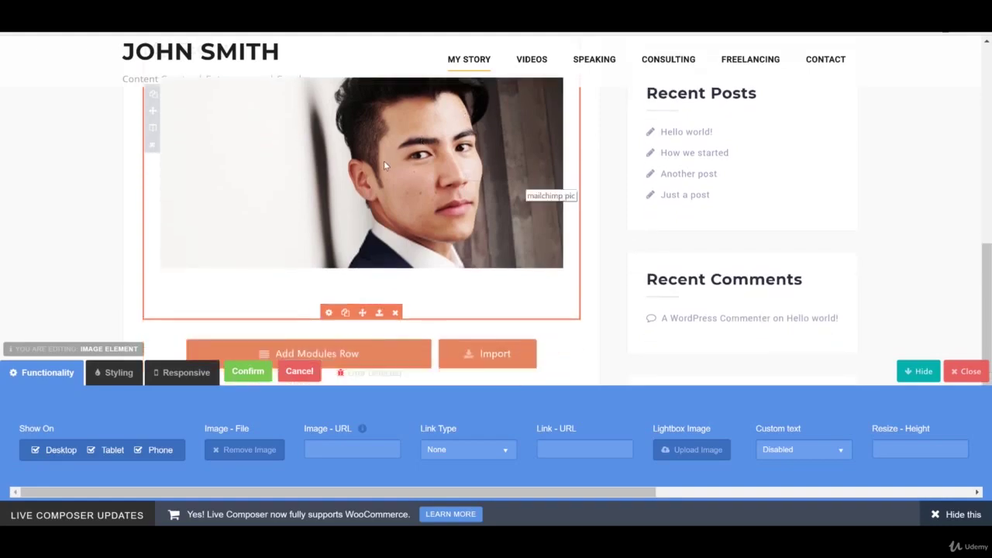
pyautogui.scroll(-1, 384, 160)
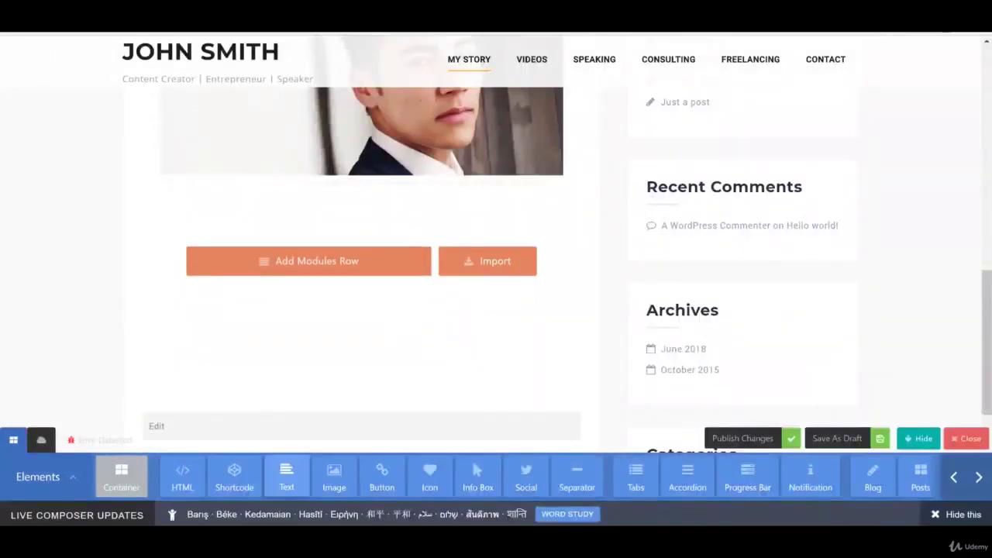
pyautogui.moveTo(286, 474); pyautogui.dragTo(215, 207)
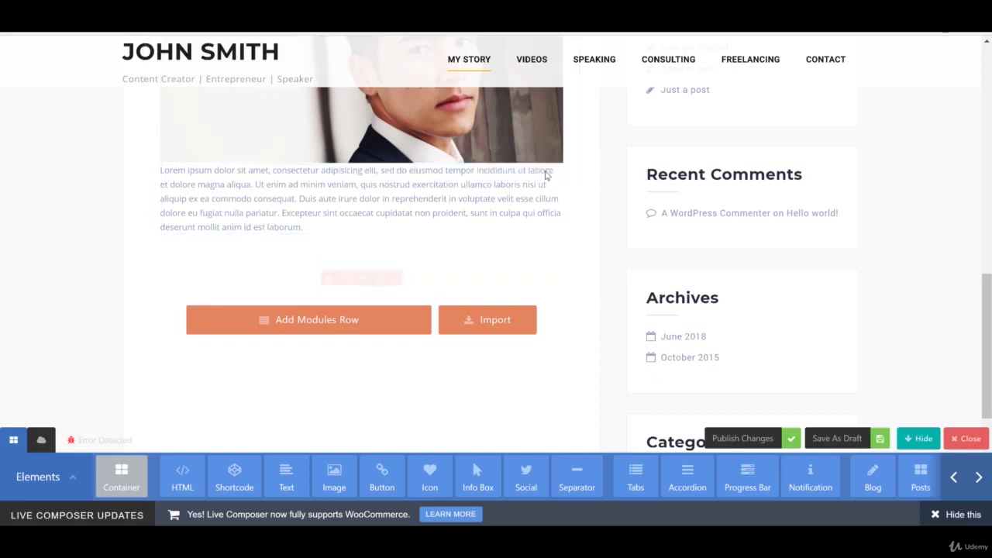
pyautogui.click(541, 172)
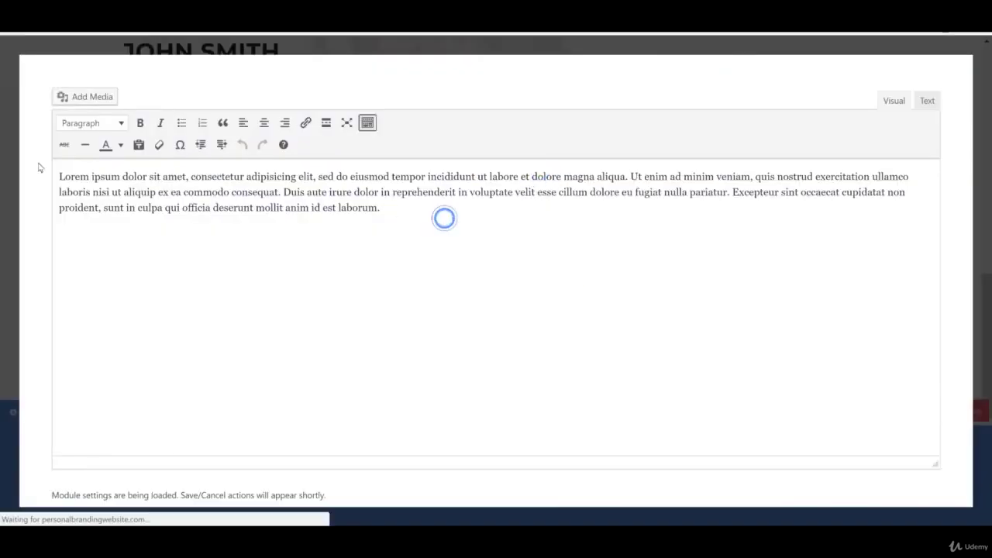
pyautogui.hotkey('ctrl', 'a')
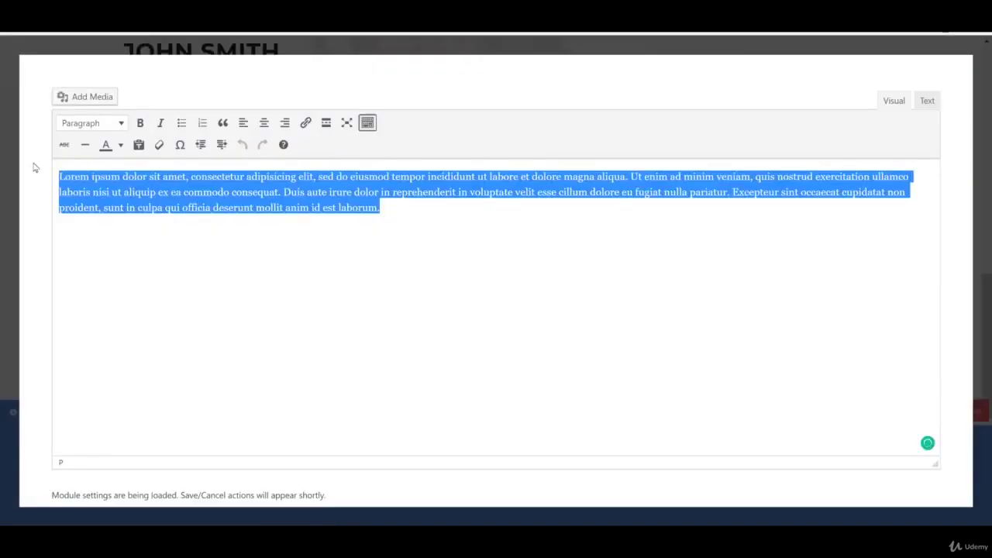
pyautogui.write('With a social following of over 10 million people, John Smith "The virality king" has created multiple viral videos that have touched the lives of millions. He is the founder of 5 highly successful companies that work to improve and people\'s lives on both an individual and global level. He also a world-renowned transformational speaker, coach and thought leader.')
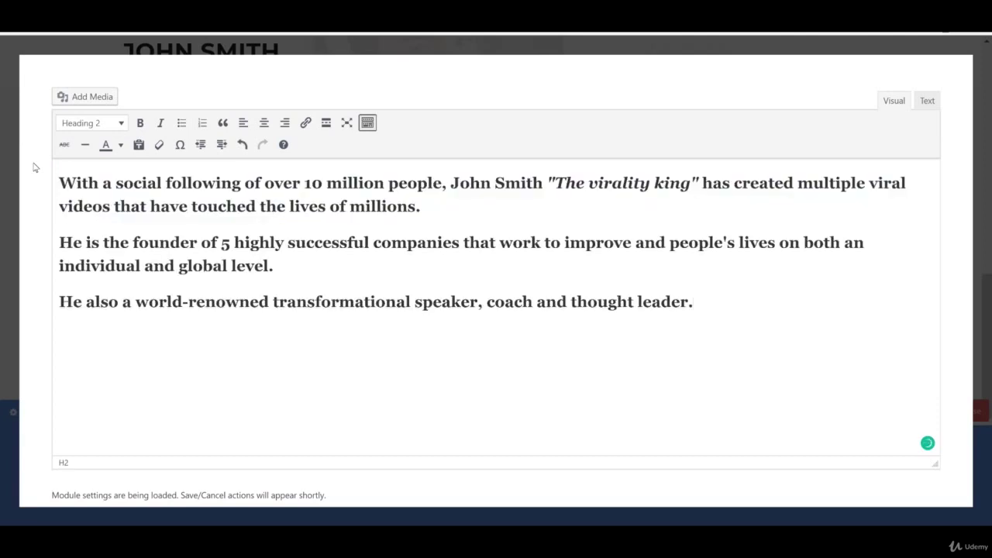
pyautogui.moveTo(764, 315); pyautogui.dragTo(6, 165)
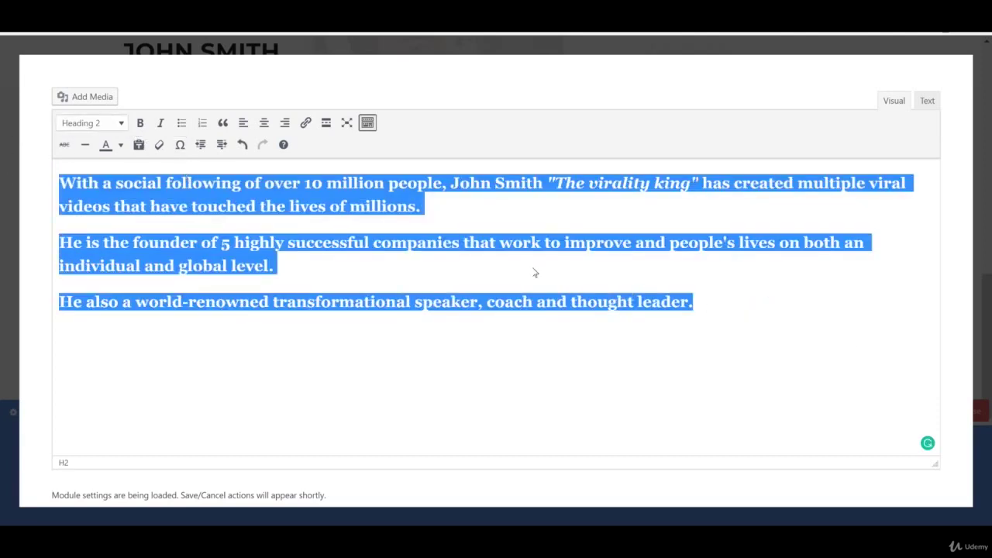
pyautogui.click(137, 411)
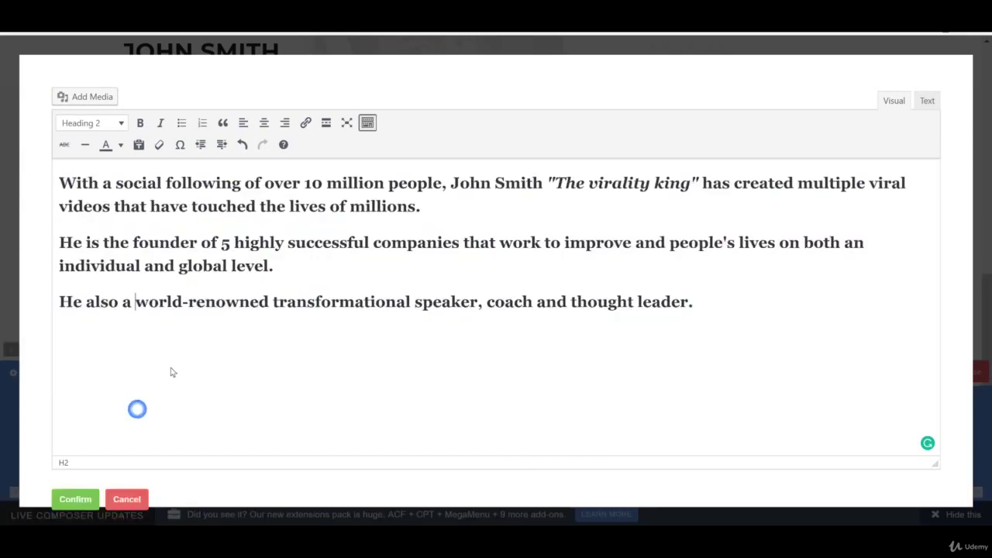
pyautogui.click(78, 498)
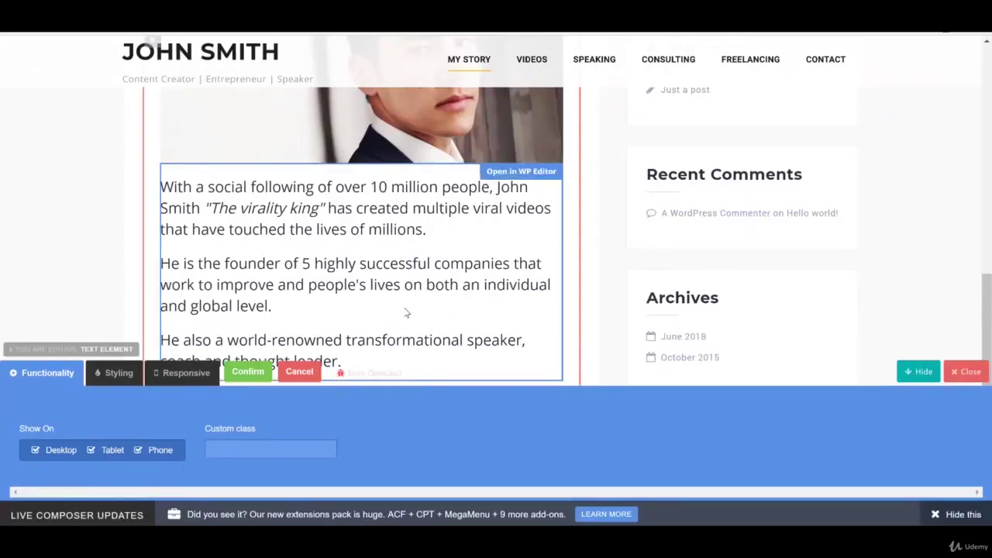
# Confirm the text module and add a separator below the bio text
pyautogui.scroll(-3, 364, 279)
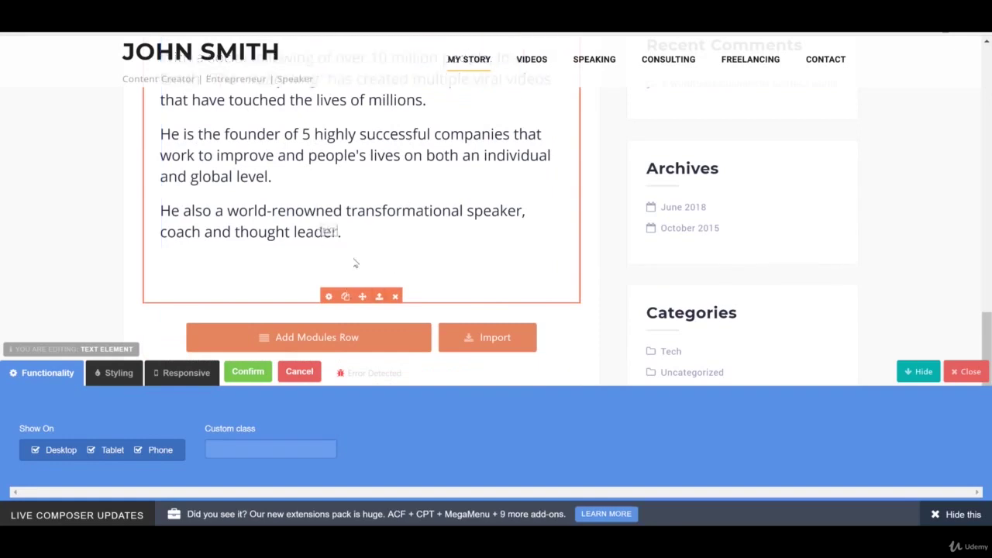
pyautogui.click(251, 374)
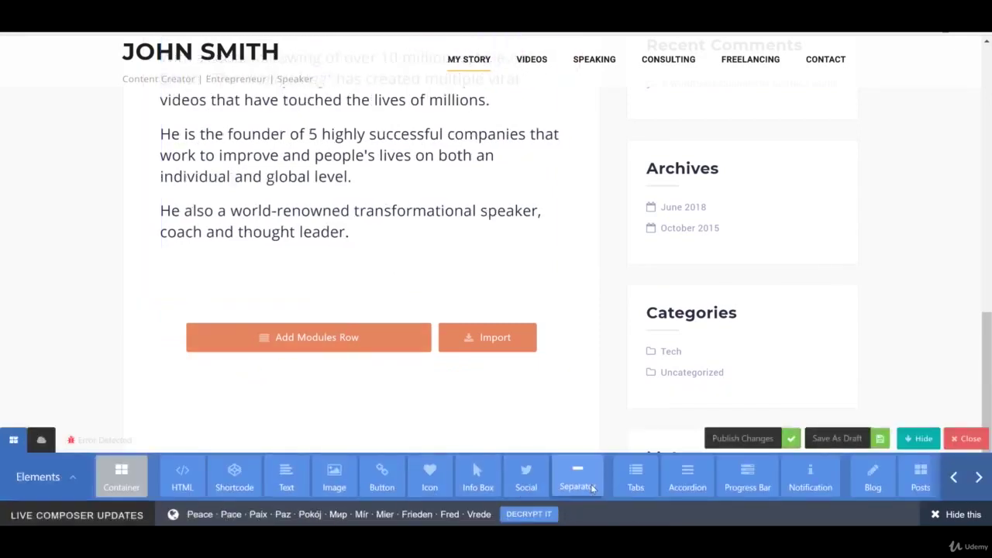
pyautogui.moveTo(578, 485); pyautogui.dragTo(196, 262)
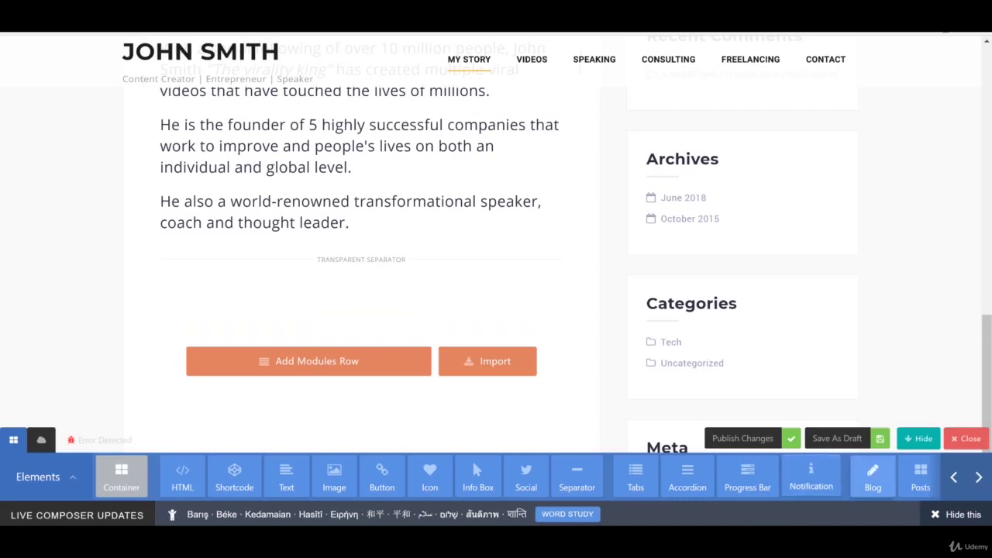
# Place a Social icons module with Twitter, Facebook and YouTube under the separator
pyautogui.click(983, 483)
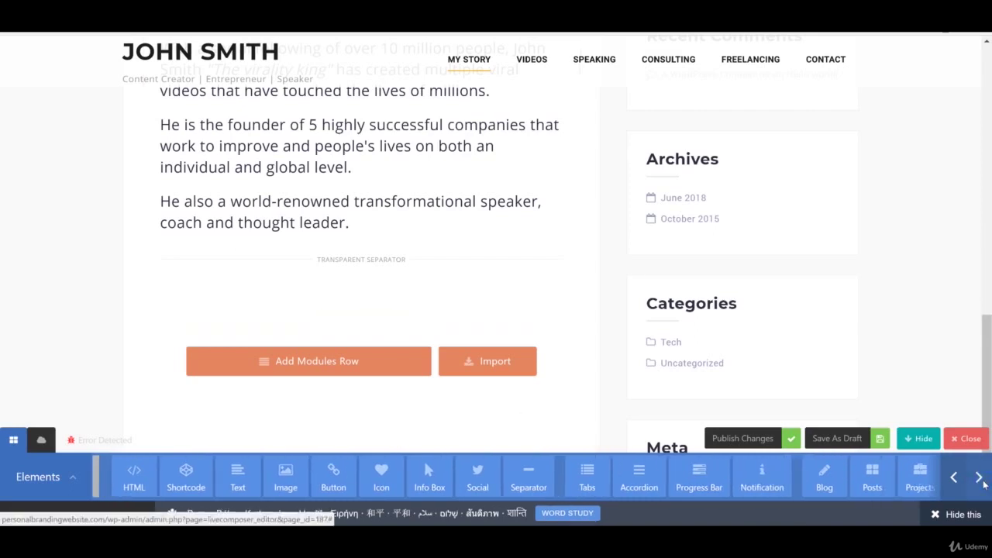
pyautogui.click(983, 483)
pyautogui.click(979, 478)
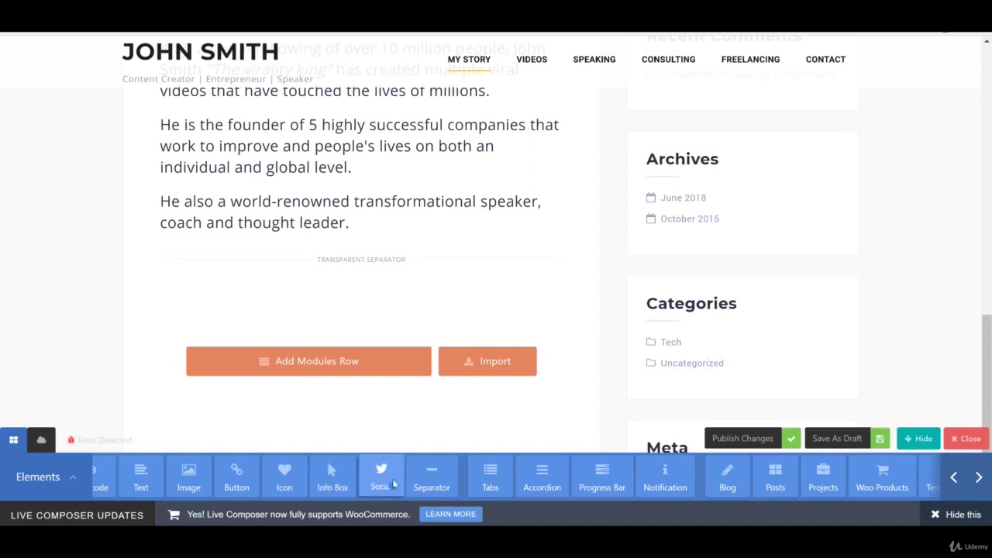
pyautogui.moveTo(392, 478); pyautogui.dragTo(332, 242)
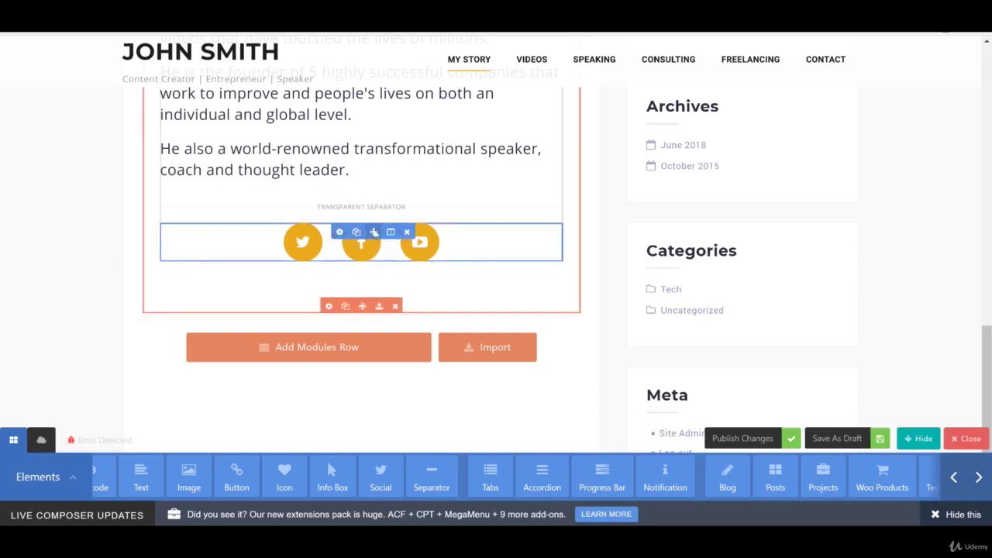
# Set the social icons' colour to dark blue in the module's styling options
pyautogui.moveTo(396, 239)
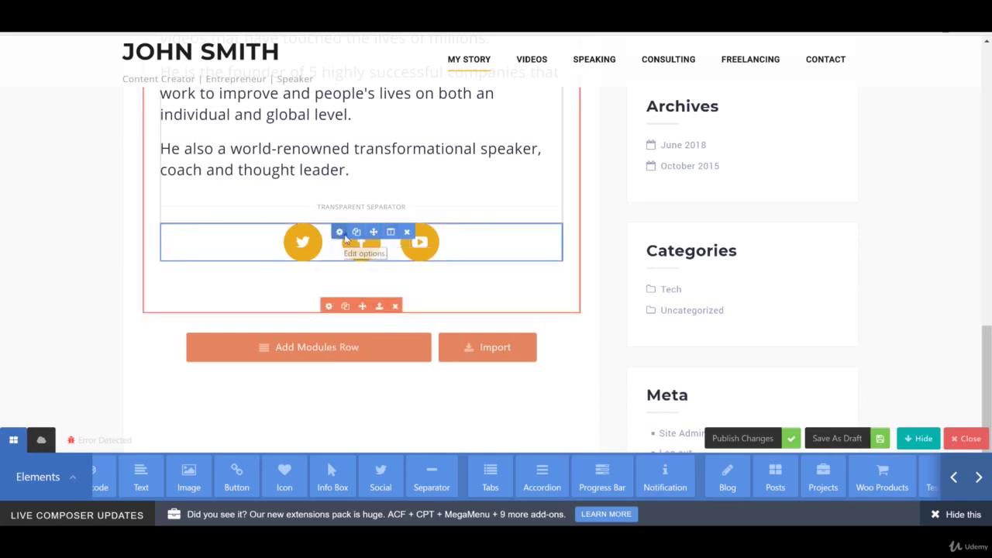
pyautogui.click(345, 237)
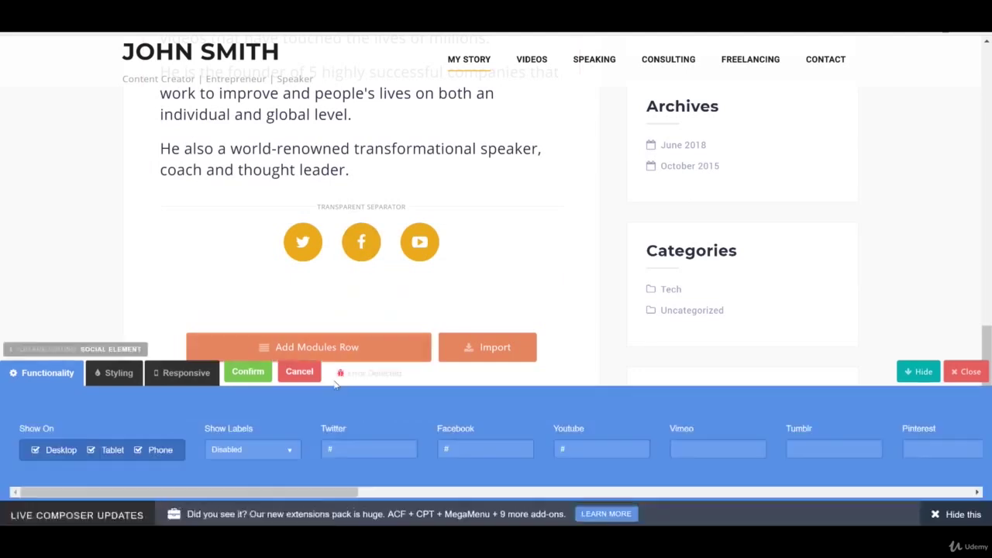
pyautogui.click(116, 372)
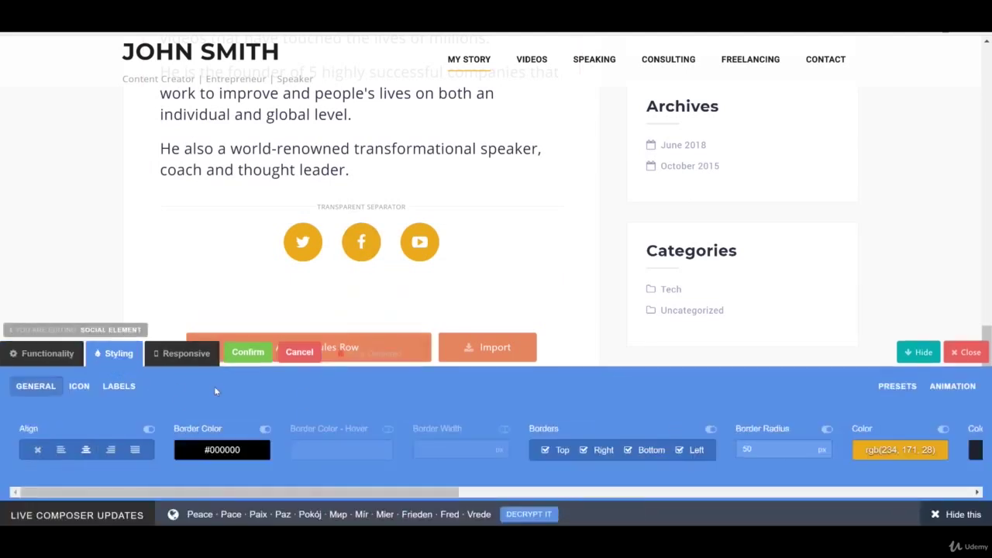
pyautogui.click(887, 449)
pyautogui.click(857, 398)
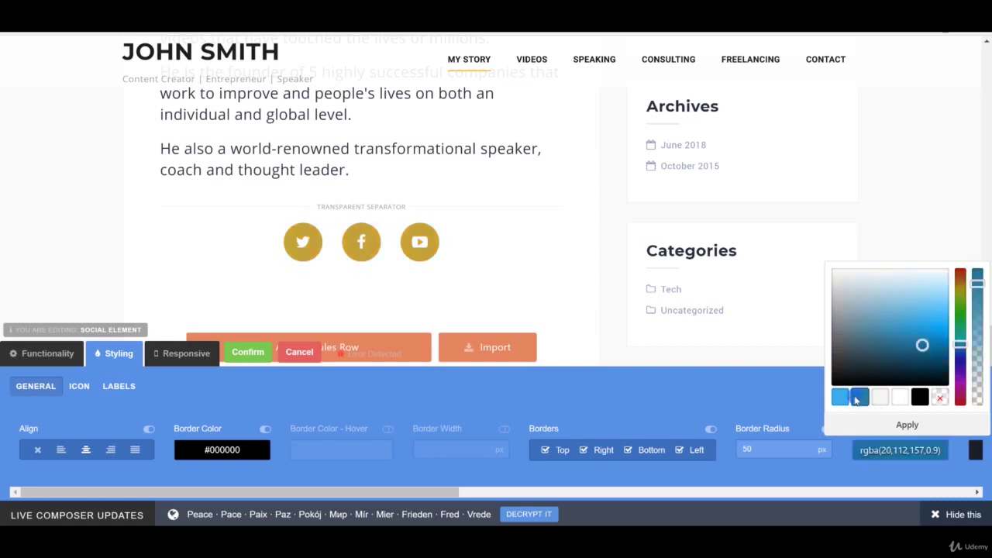
pyautogui.click(840, 399)
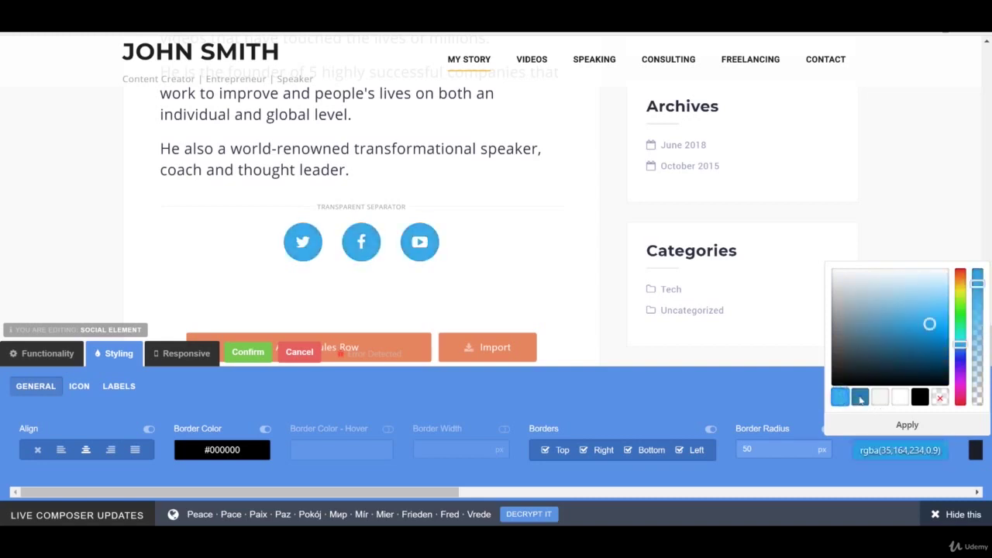
pyautogui.click(861, 399)
pyautogui.moveTo(923, 345)
pyautogui.mouseDown()
pyautogui.moveTo(886, 315)
pyautogui.moveTo(927, 340)
pyautogui.mouseUp()
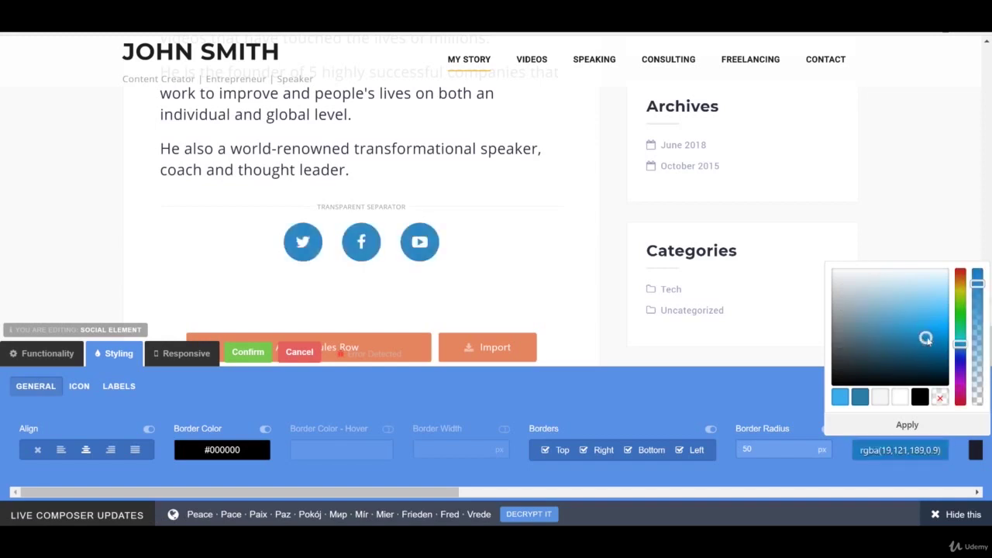
pyautogui.click(963, 308)
pyautogui.click(859, 397)
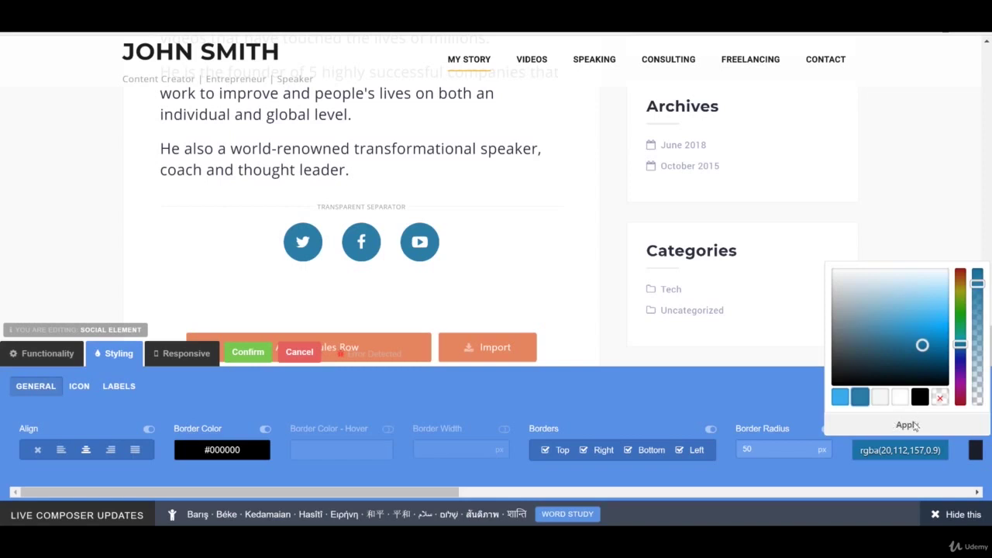
pyautogui.click(913, 425)
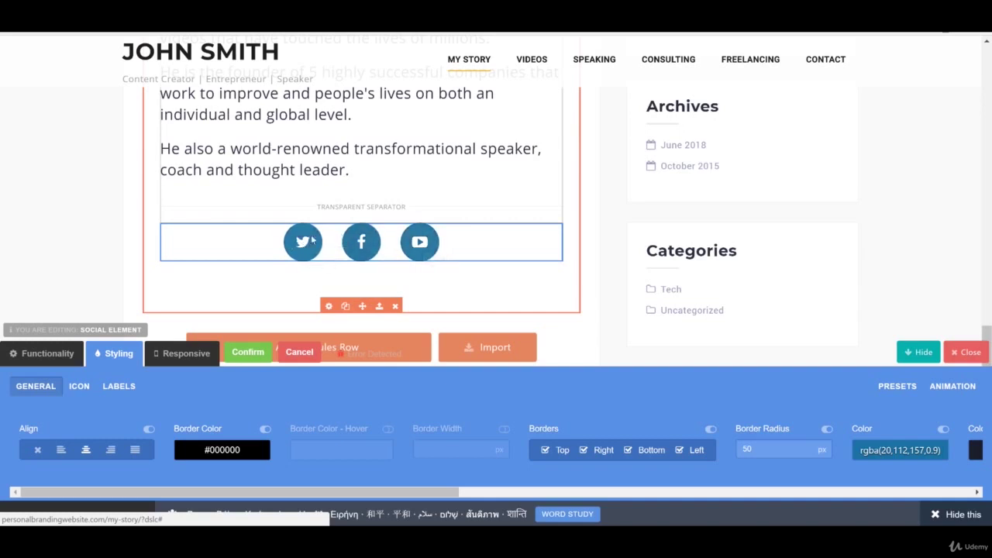
# Fill in the Vimeo link to add a fourth icon, then confirm the module
pyautogui.click(46, 353)
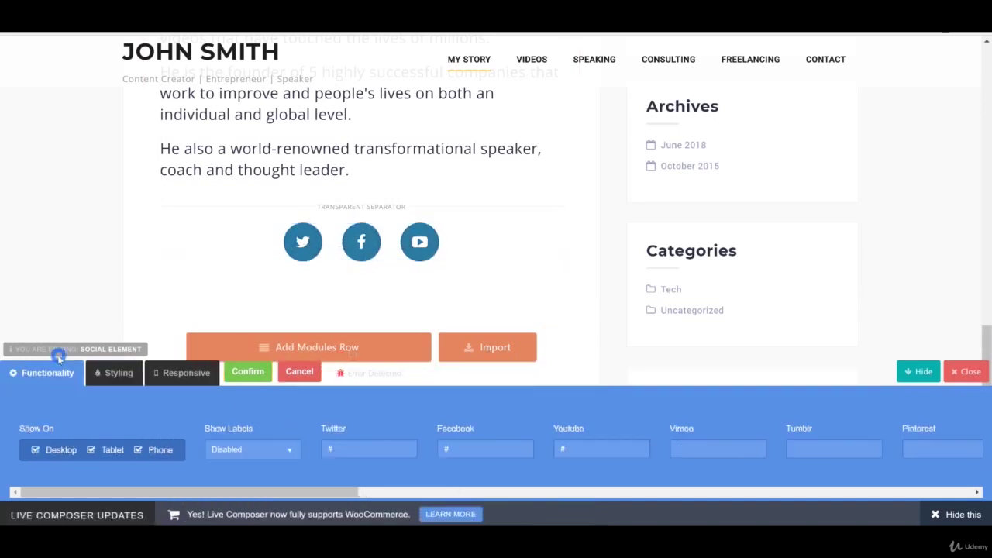
pyautogui.click(704, 451)
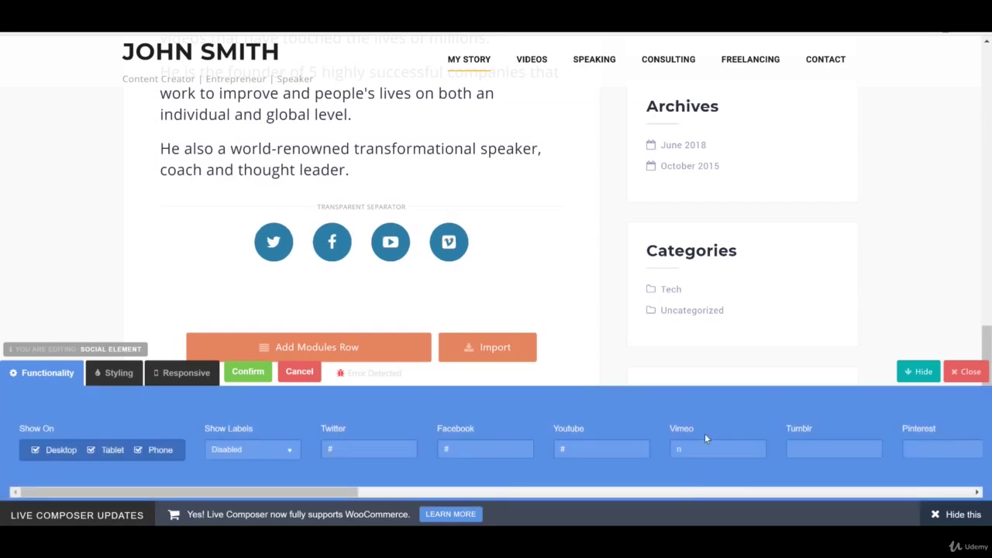
pyautogui.moveTo(348, 493); pyautogui.dragTo(411, 510)
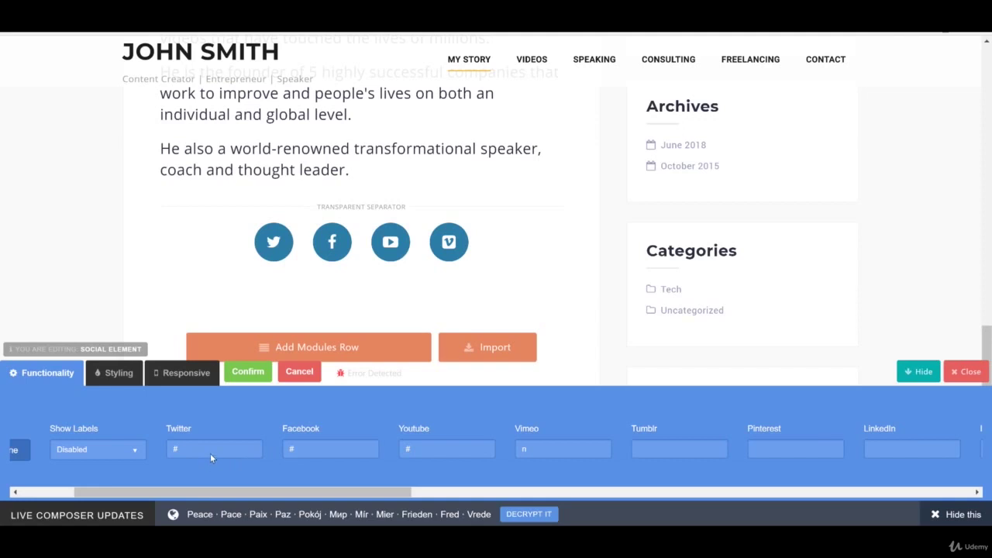
pyautogui.click(210, 454)
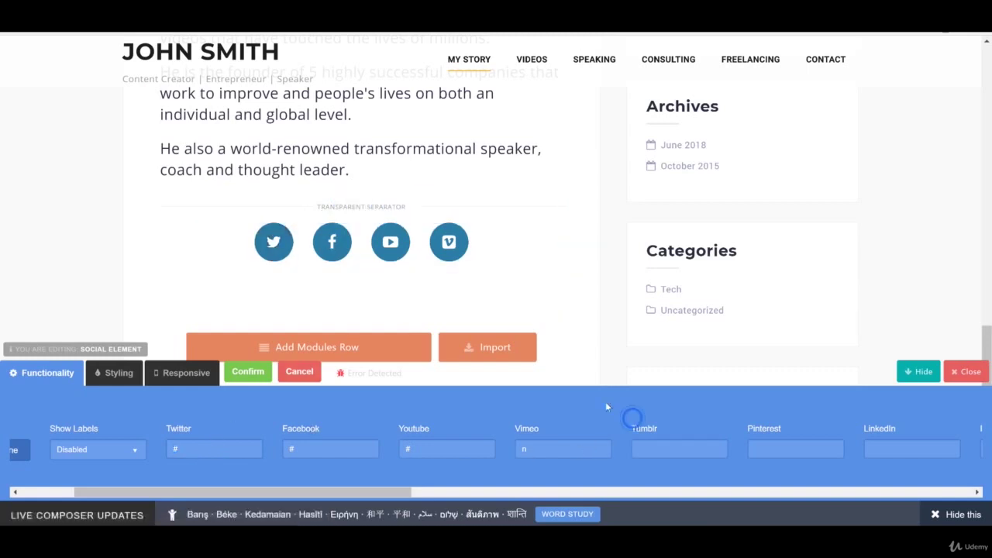
pyautogui.click(245, 372)
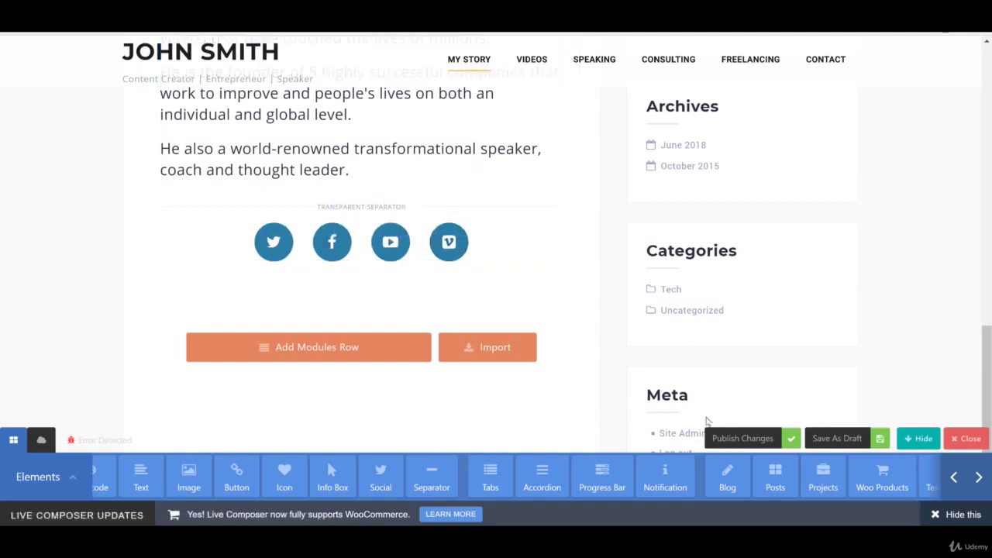
# Add a separator beneath the social icons
pyautogui.scroll(-2, 281, 186)
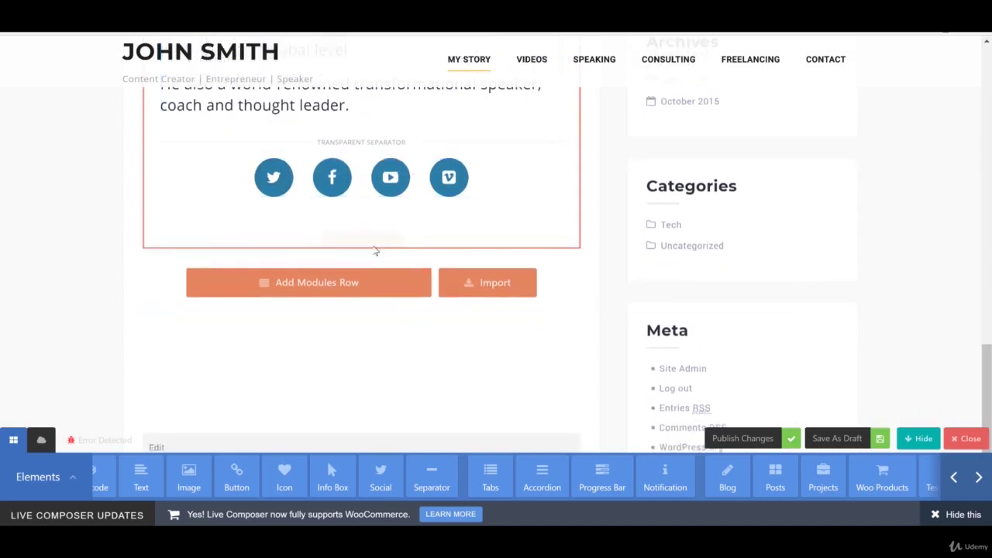
pyautogui.scroll(1, 52, 252)
pyautogui.moveTo(433, 476); pyautogui.dragTo(494, 334)
pyautogui.scroll(-3, 480, 324)
pyautogui.scroll(1, 465, 335)
pyautogui.scroll(-1, 465, 340)
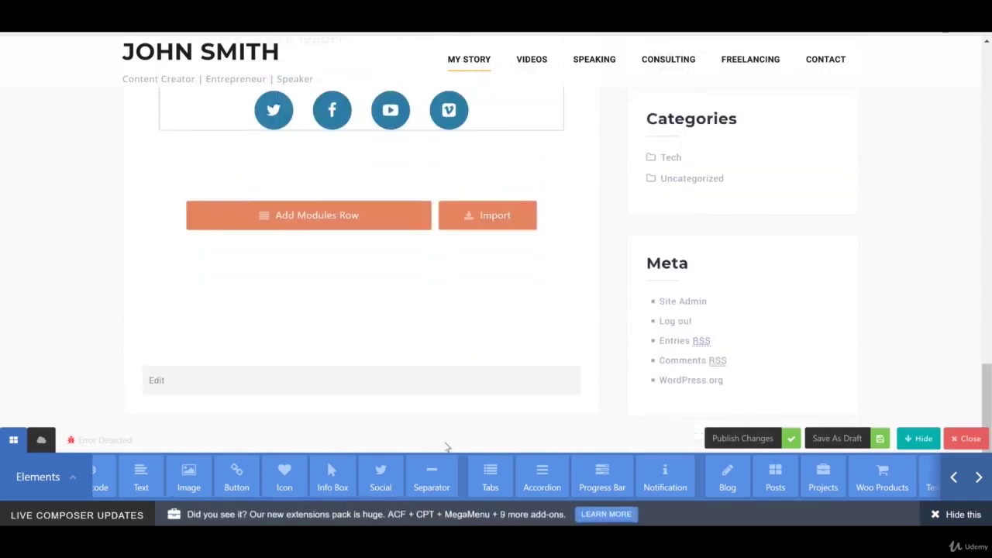
pyautogui.moveTo(440, 490); pyautogui.dragTo(221, 257)
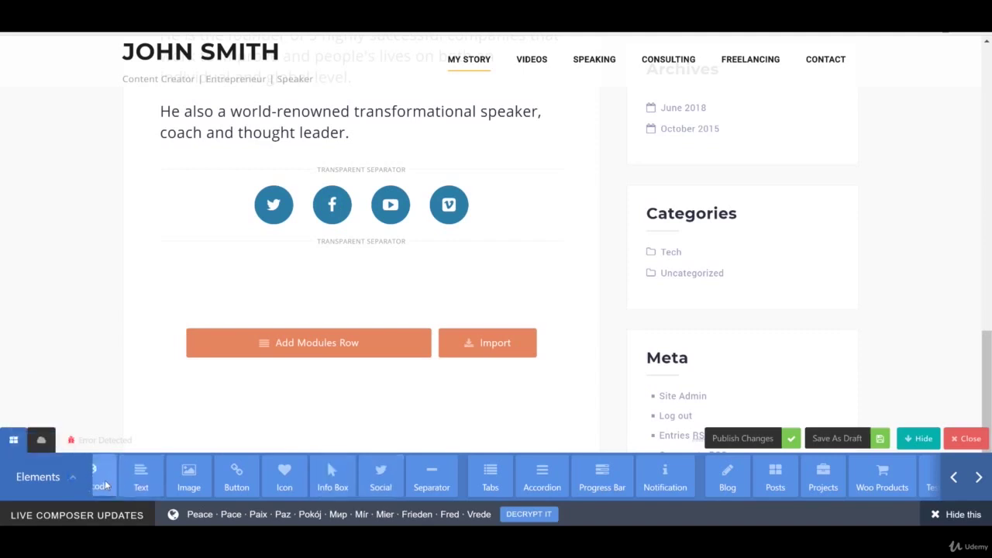
# Add a Shortcode module set to [pirate_forms] below it and publish the page changes
pyautogui.moveTo(107, 485); pyautogui.dragTo(209, 244)
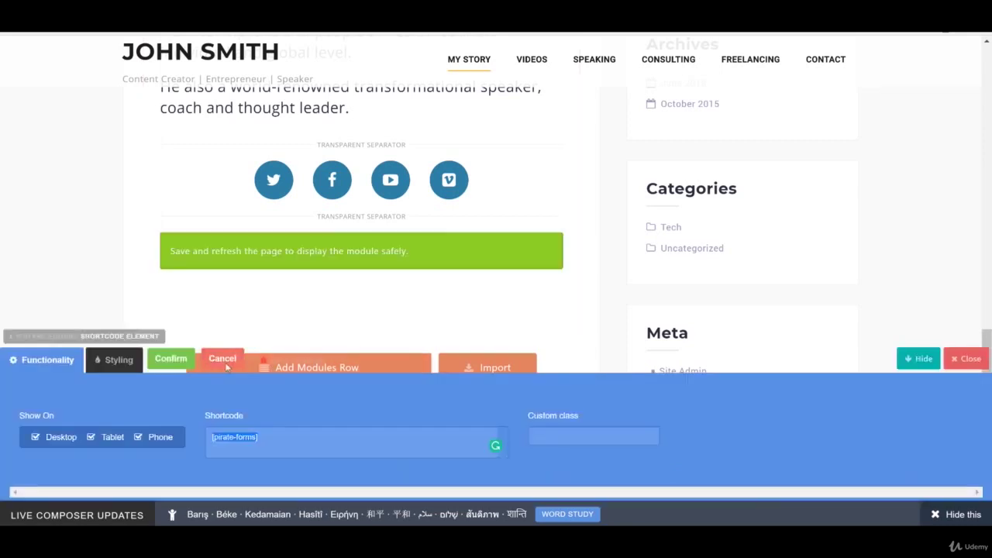
pyautogui.click(223, 360)
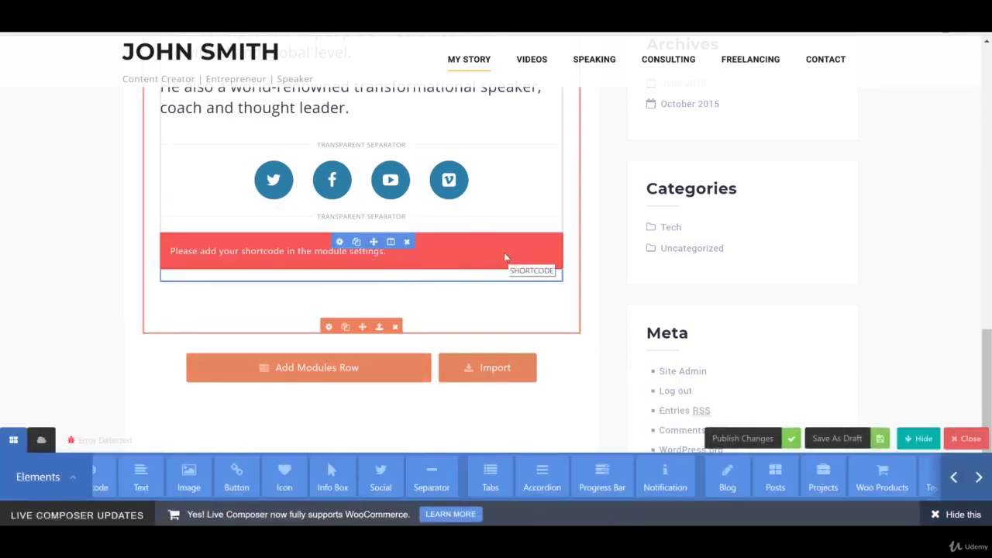
pyautogui.click(473, 251)
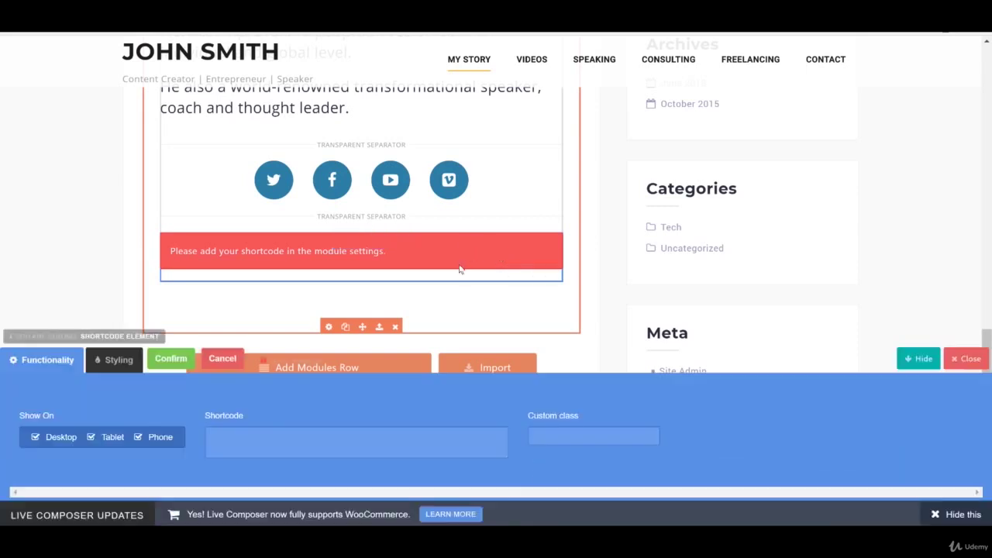
pyautogui.click(283, 446)
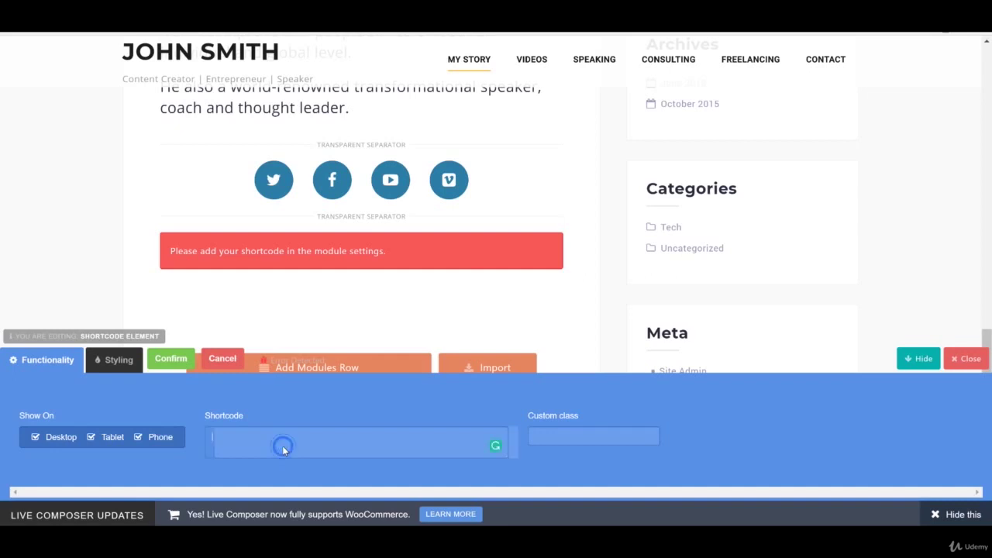
pyautogui.write('[pirate_forms]')
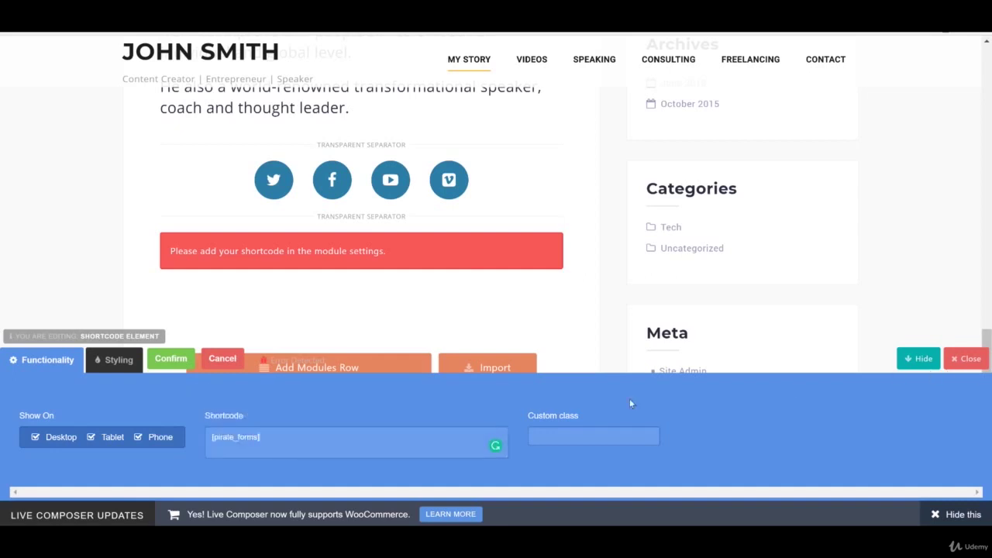
pyautogui.click(172, 358)
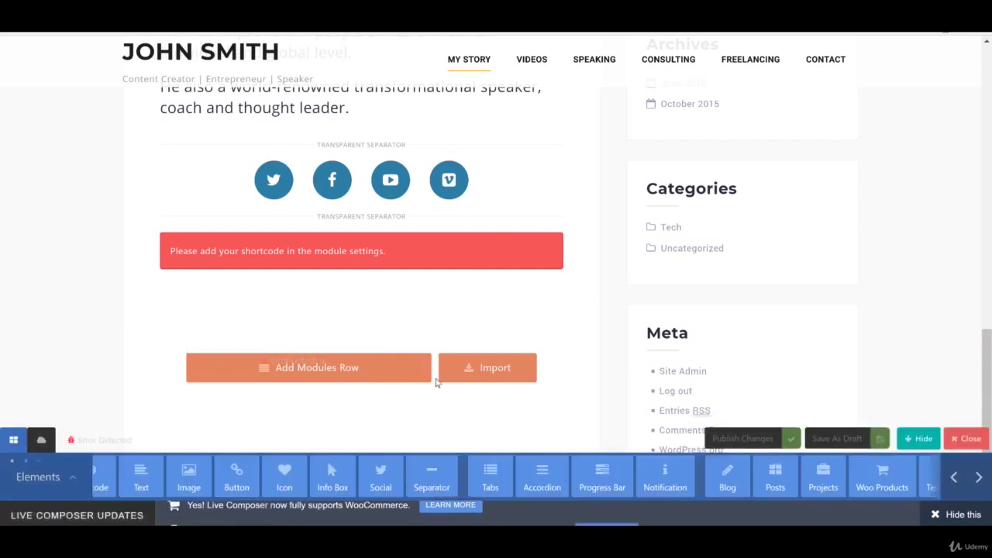
pyautogui.click(744, 438)
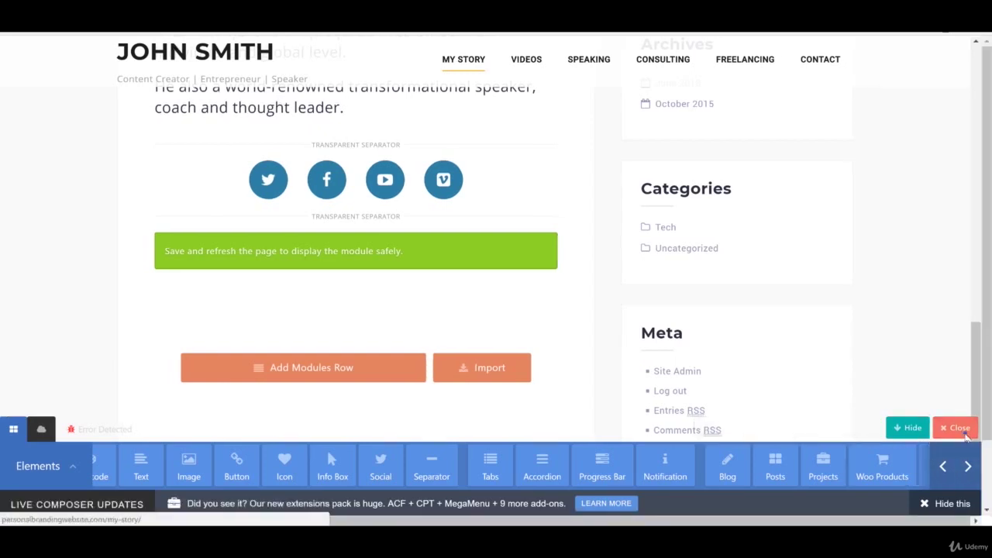
pyautogui.click(961, 431)
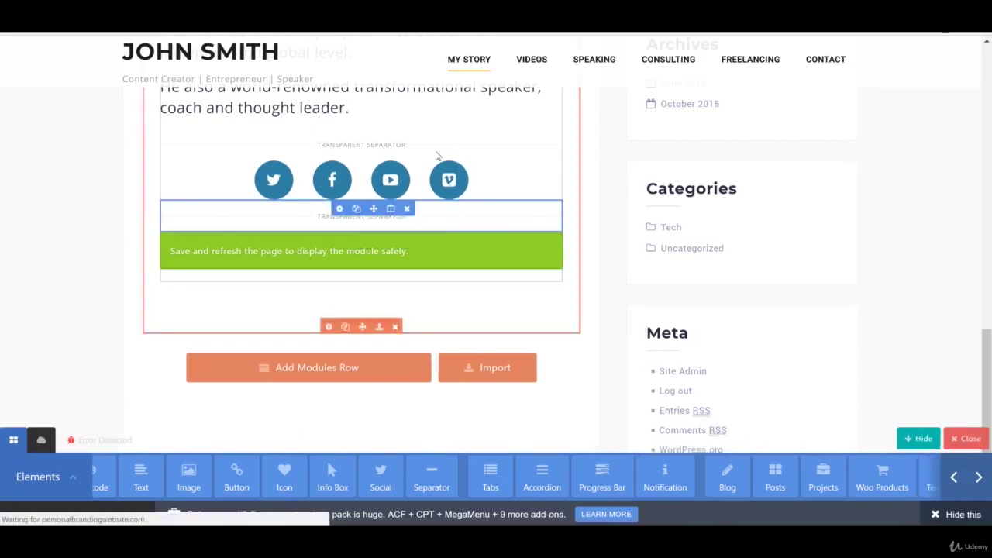
# Reopen the page in Live Composer and drop a Text module just above the contact form
pyautogui.scroll(-3, 428, 206)
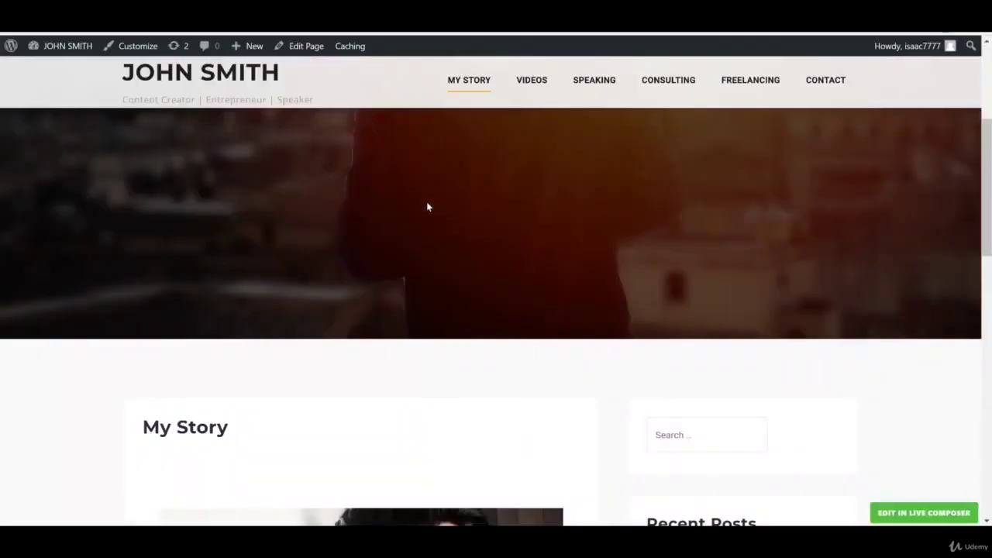
pyautogui.scroll(-5, 427, 207)
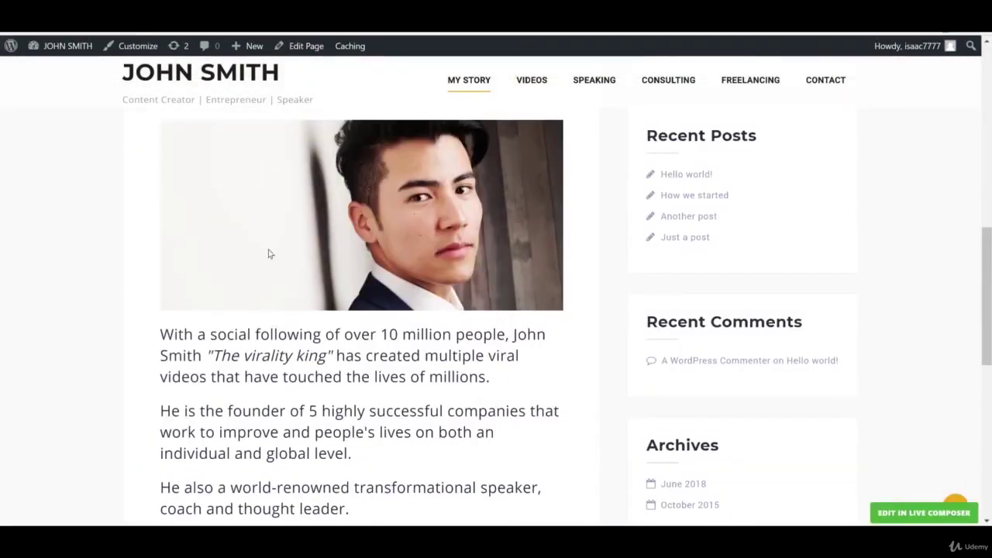
pyautogui.scroll(-3, 512, 255)
pyautogui.scroll(-3, 502, 224)
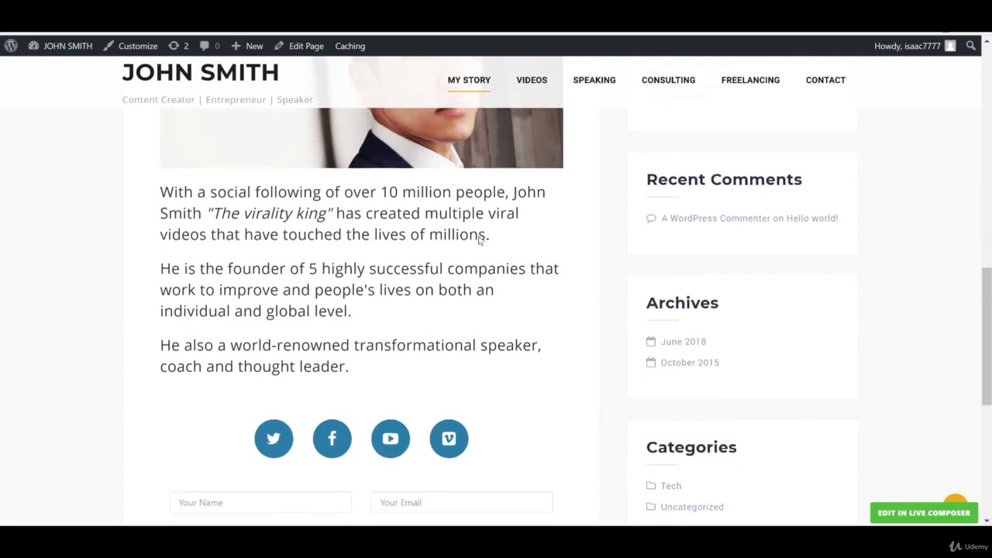
pyautogui.scroll(-1, 502, 223)
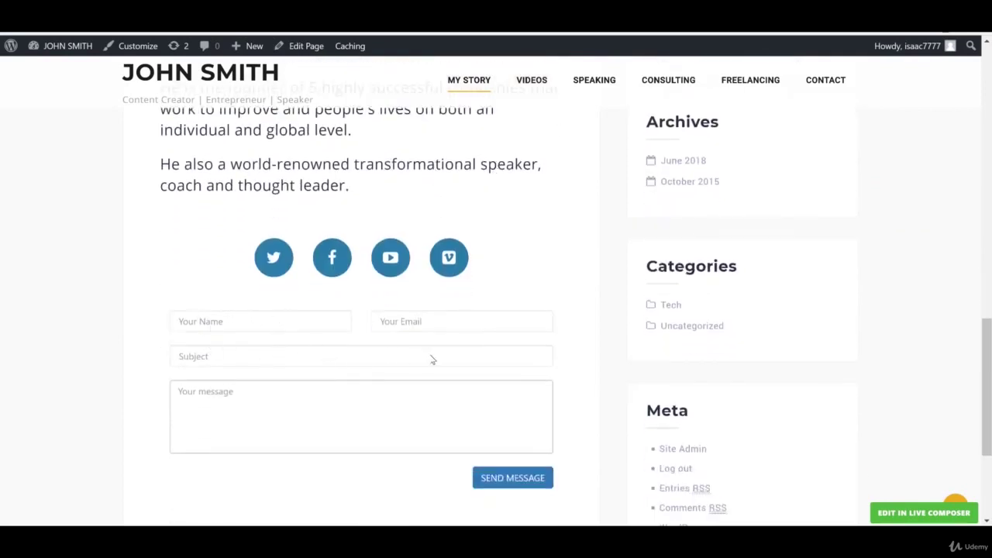
pyautogui.scroll(-2, 432, 360)
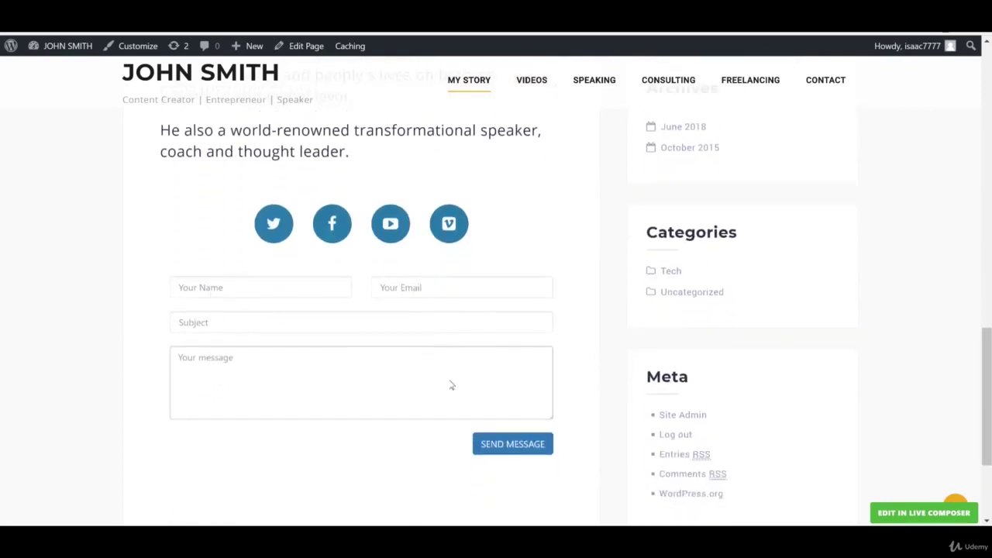
pyautogui.click(911, 516)
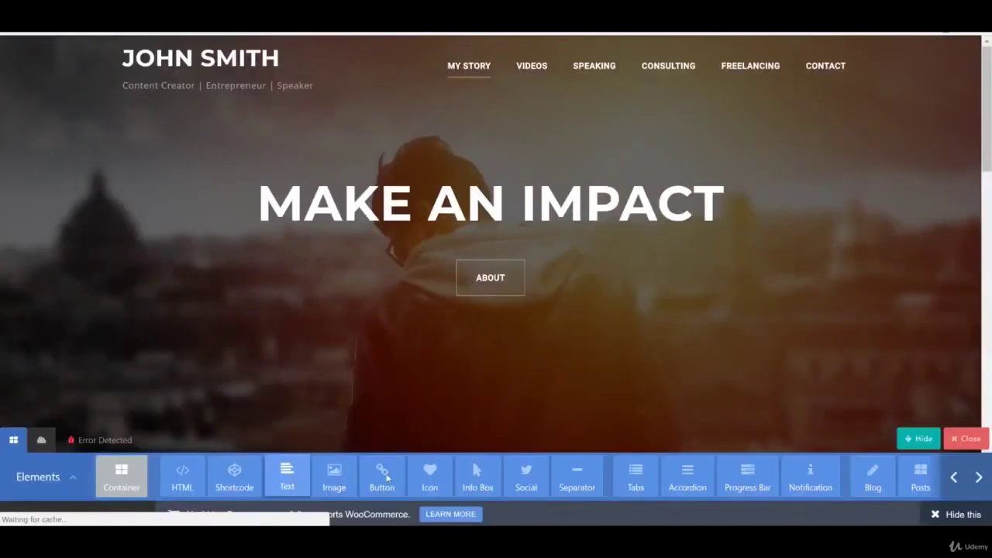
pyautogui.scroll(-5, 396, 428)
pyautogui.scroll(-10, 396, 436)
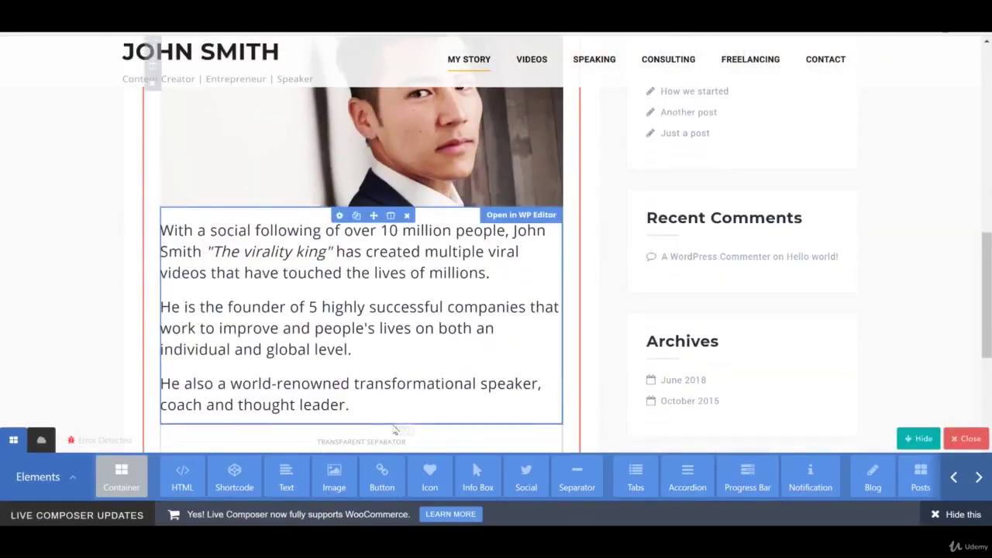
pyautogui.moveTo(286, 475); pyautogui.dragTo(207, 289)
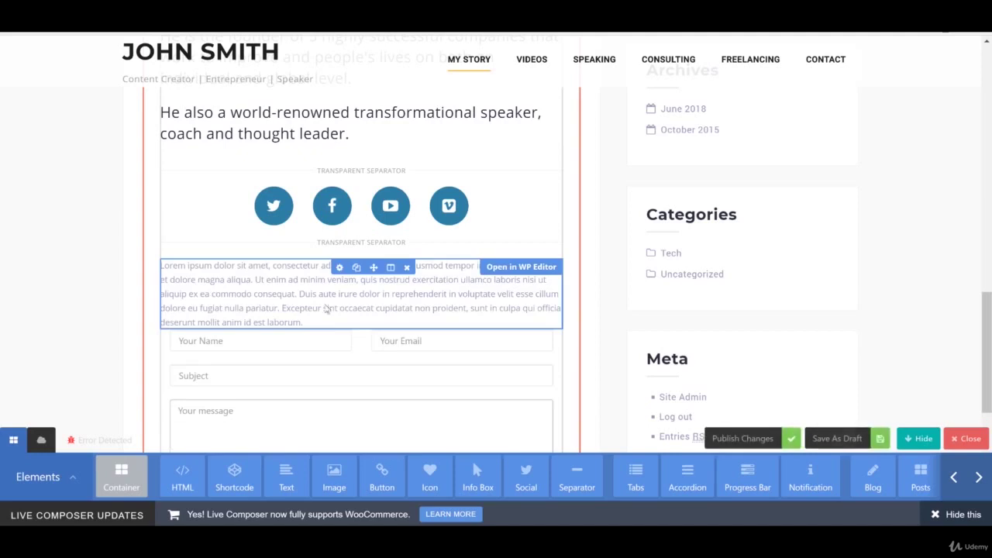
# Replace the lorem ipsum with 'CONTACT', formatted as a black Heading 3, and confirm
pyautogui.click(526, 268)
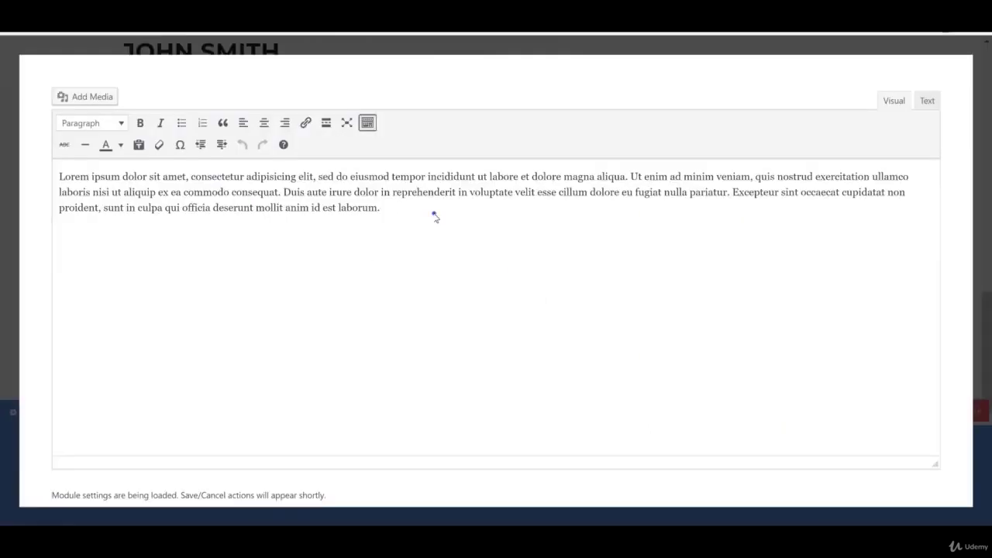
pyautogui.moveTo(434, 212); pyautogui.dragTo(36, 176)
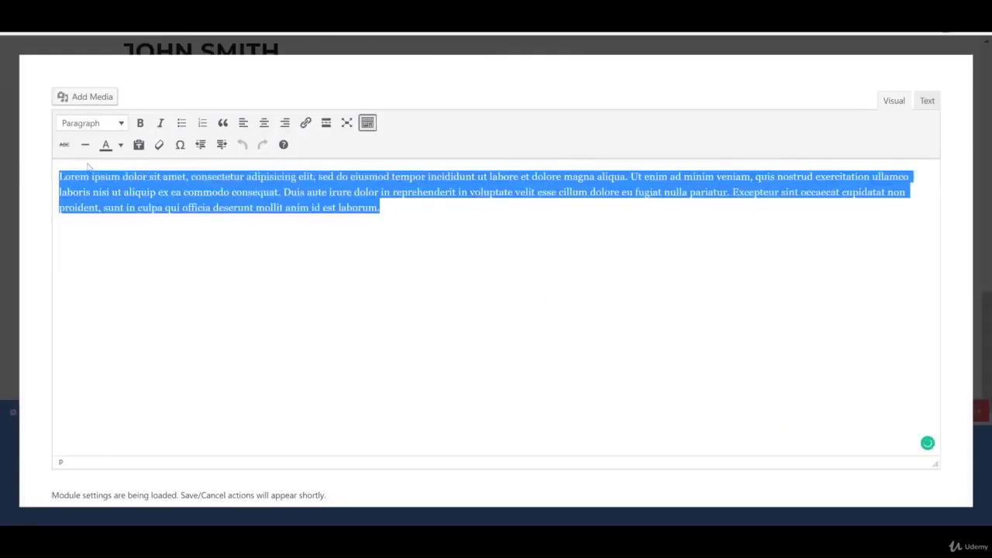
pyautogui.write('co')
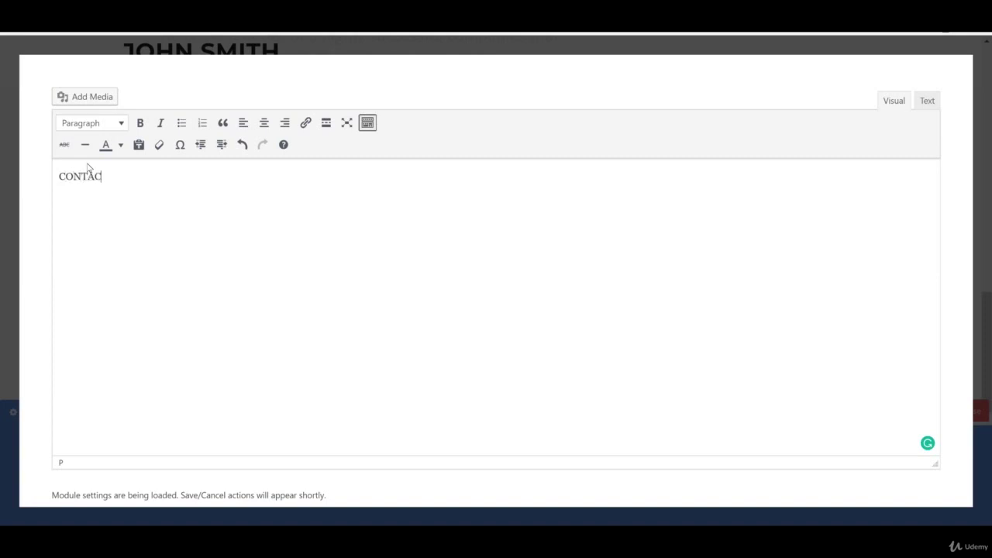
pyautogui.doubleClick(148, 181)
pyautogui.click(120, 145)
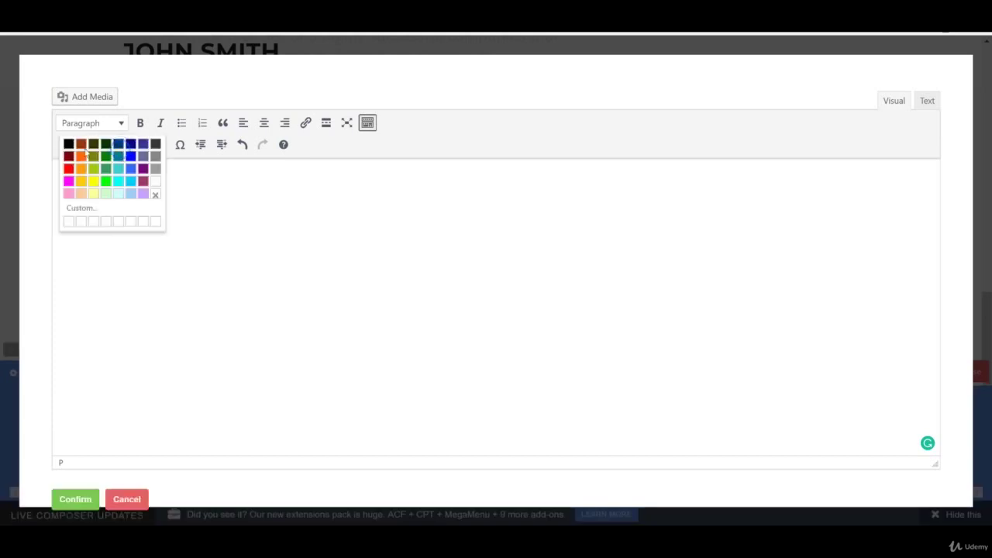
pyautogui.click(68, 144)
pyautogui.click(105, 124)
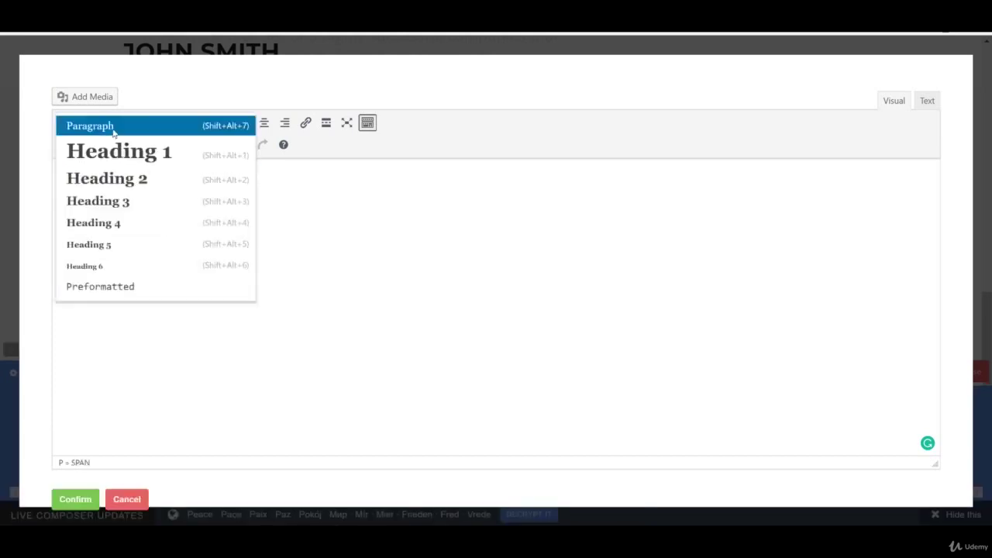
pyautogui.click(124, 201)
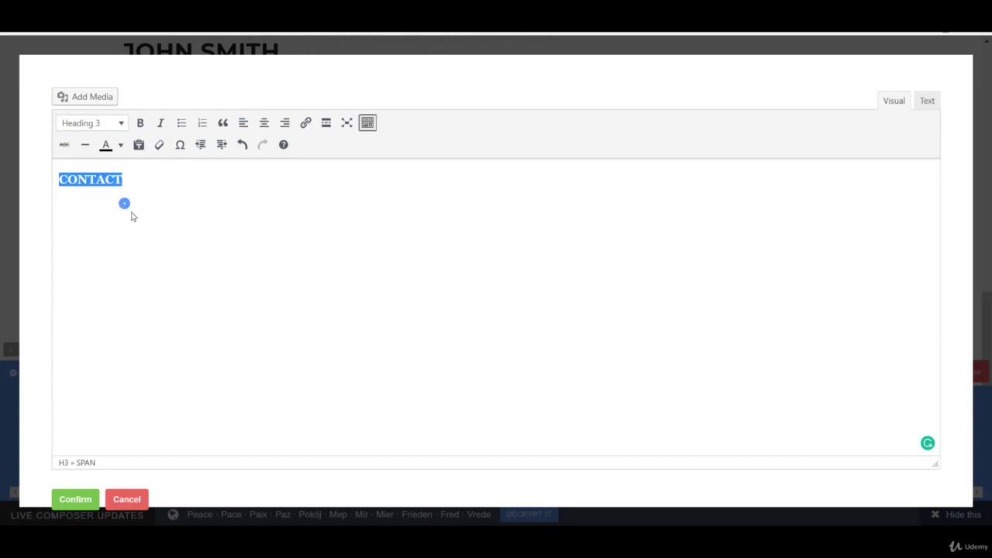
pyautogui.click(79, 498)
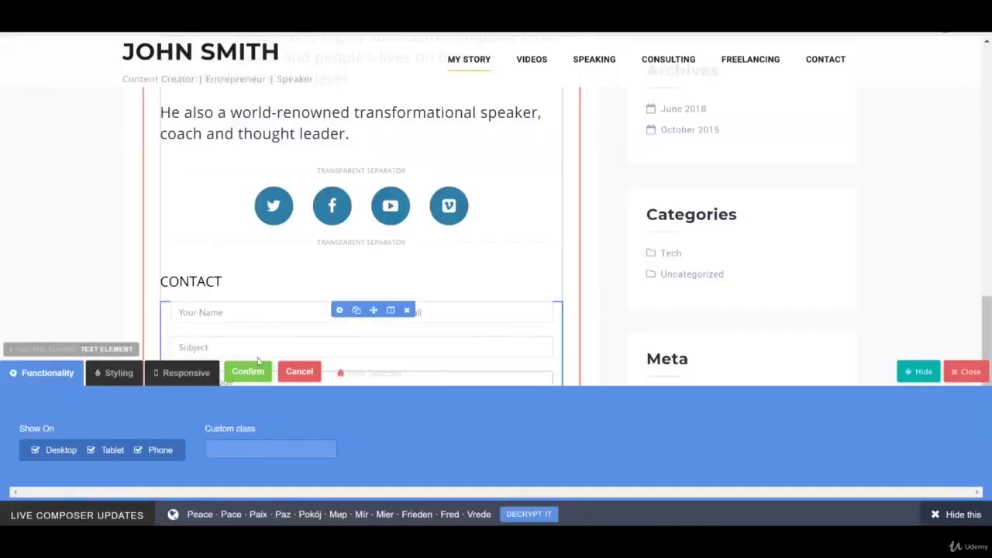
pyautogui.scroll(-1, 327, 264)
pyautogui.scroll(-1, 327, 265)
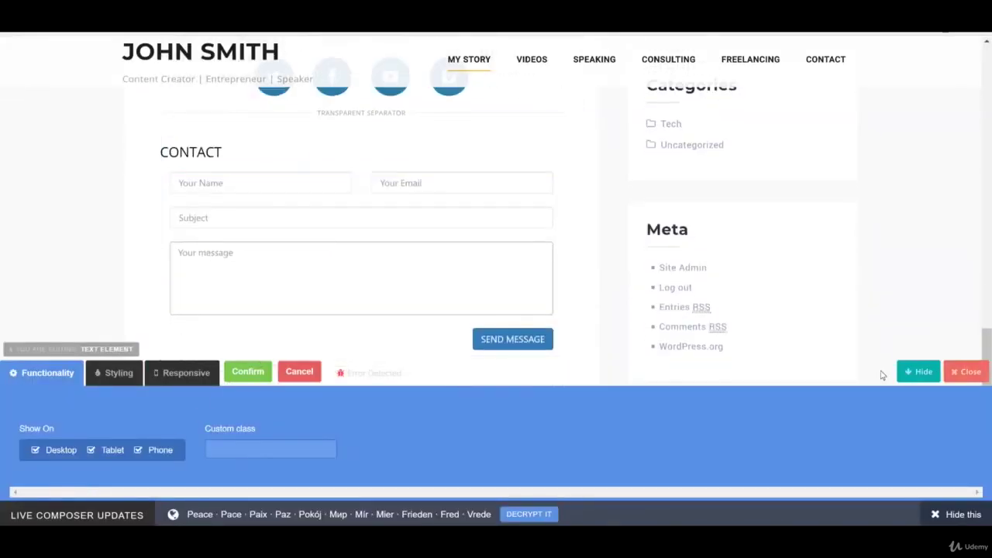
# Close the heading's settings and scroll through the My Story page to review the CONTACT heading
pyautogui.click(978, 374)
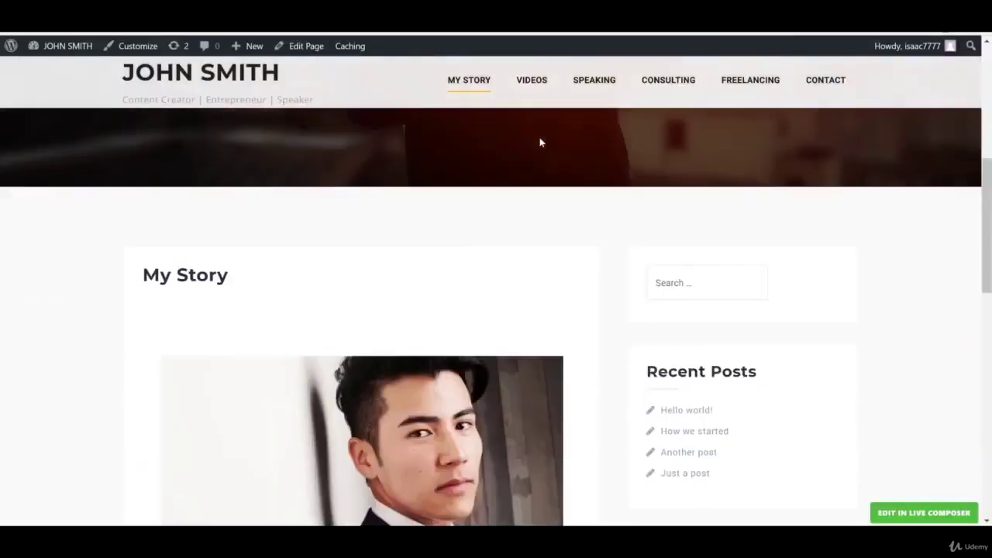
pyautogui.scroll(-6, 540, 142)
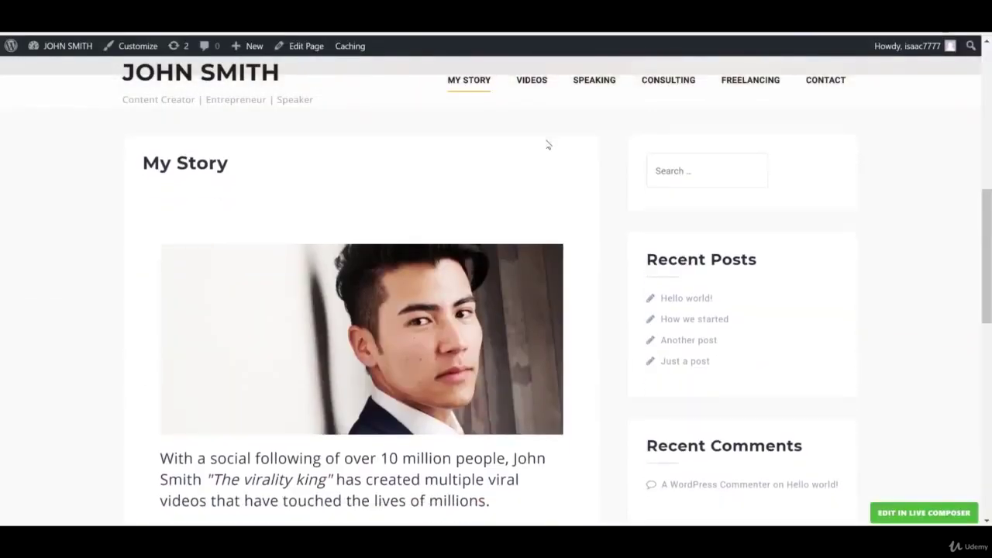
pyautogui.scroll(-3, 512, 268)
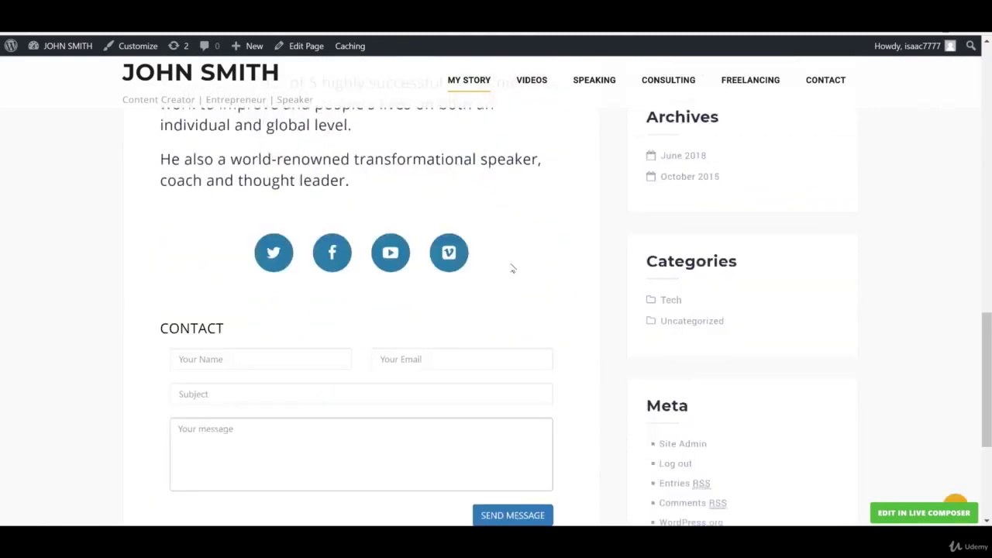
pyautogui.scroll(4, 437, 261)
pyautogui.scroll(3, 436, 261)
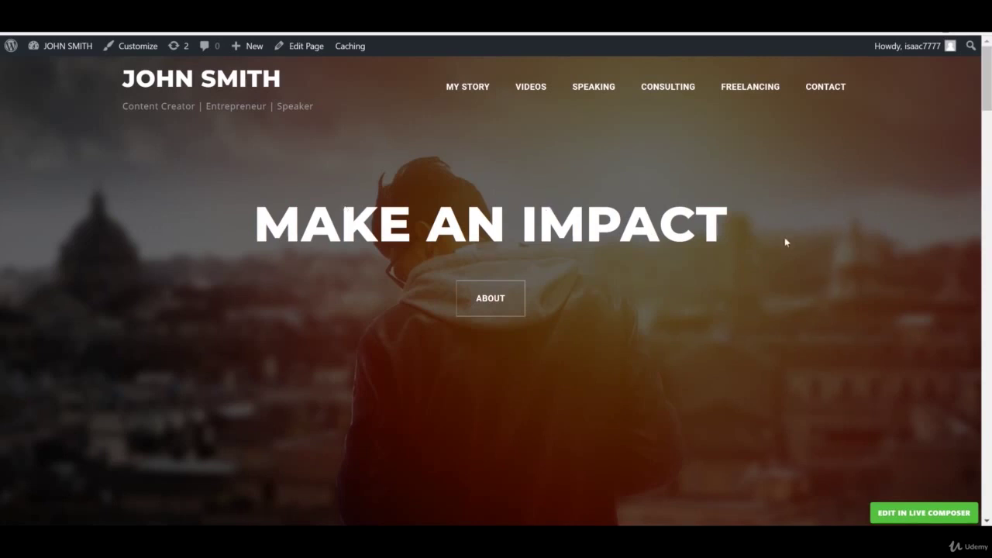
pyautogui.scroll(-5, 785, 238)
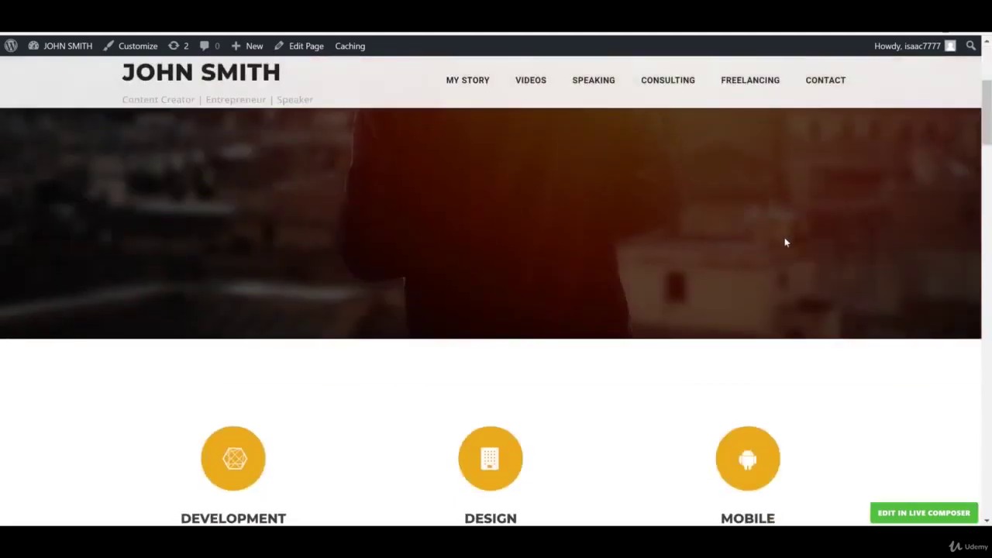
pyautogui.scroll(-5, 785, 242)
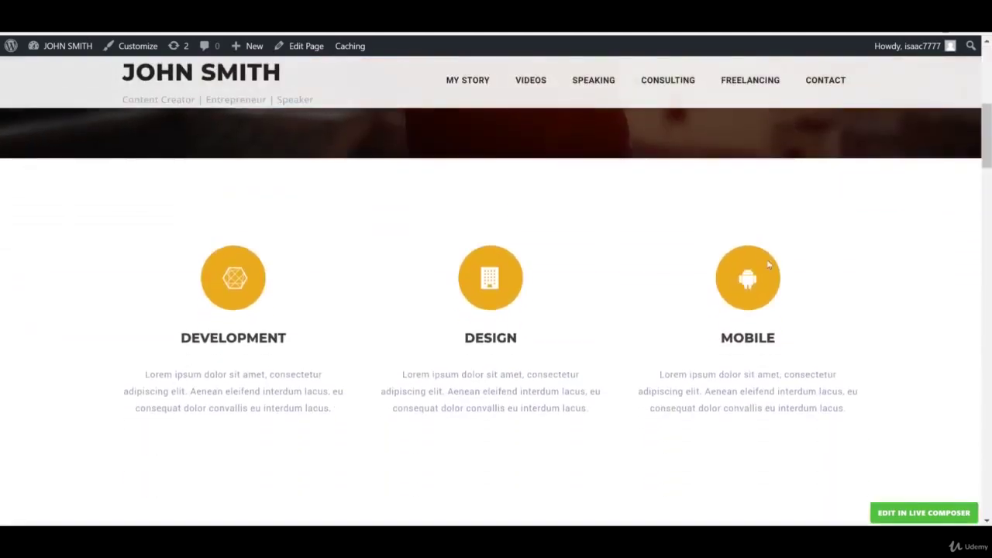
pyautogui.scroll(1, 830, 279)
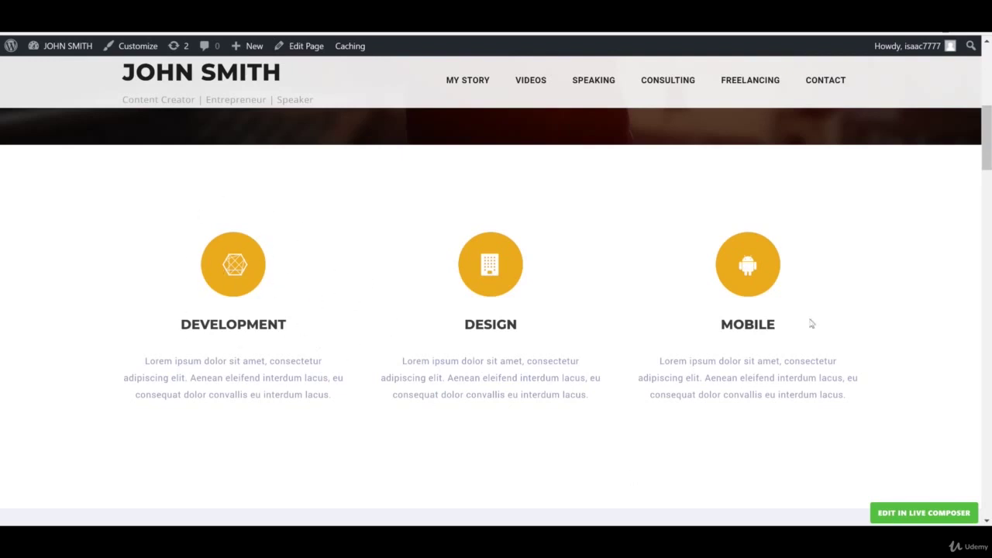
# Open the homepage in Live Composer and show the Development info box's Styling > ICON settings
pyautogui.click(929, 516)
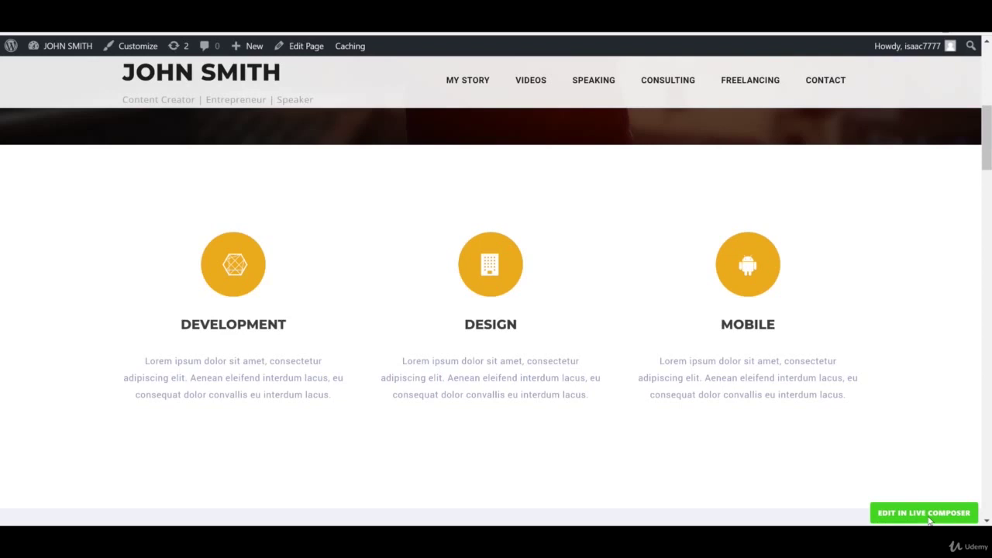
pyautogui.scroll(-4, 306, 284)
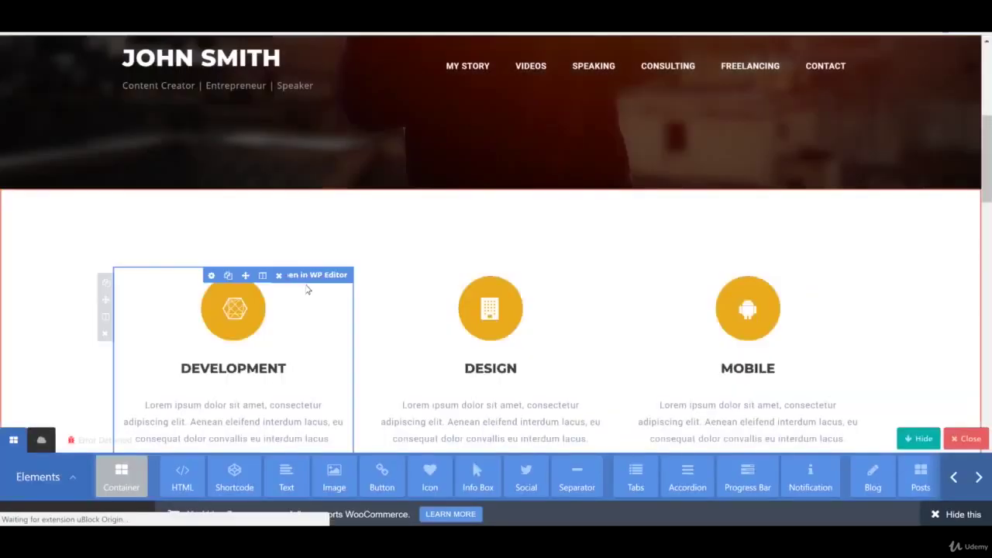
pyautogui.scroll(-1, 314, 297)
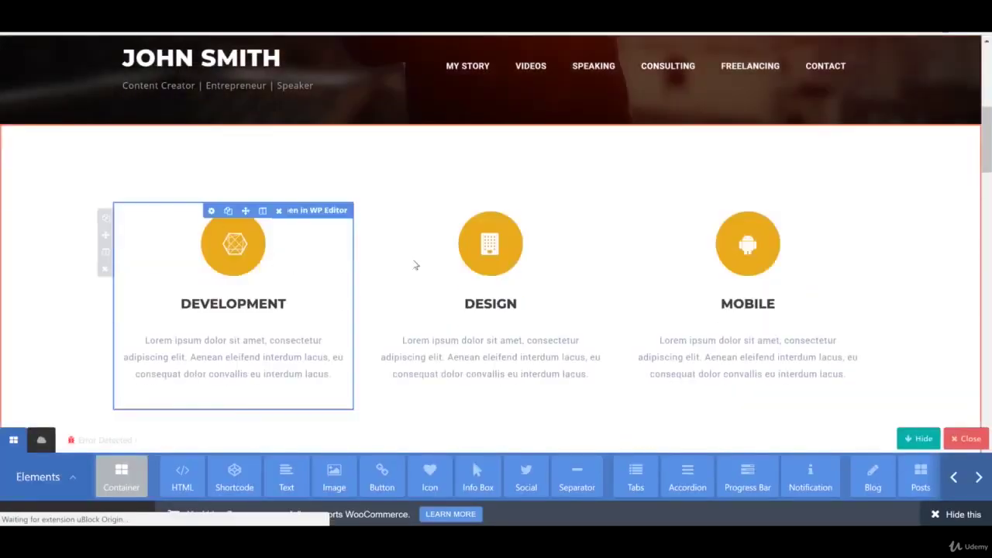
pyautogui.click(211, 211)
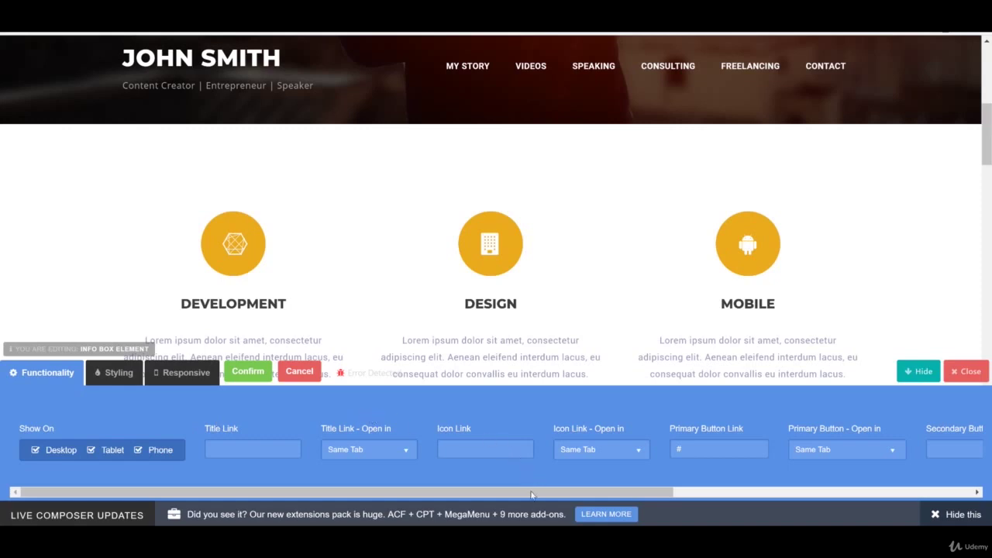
pyautogui.click(118, 372)
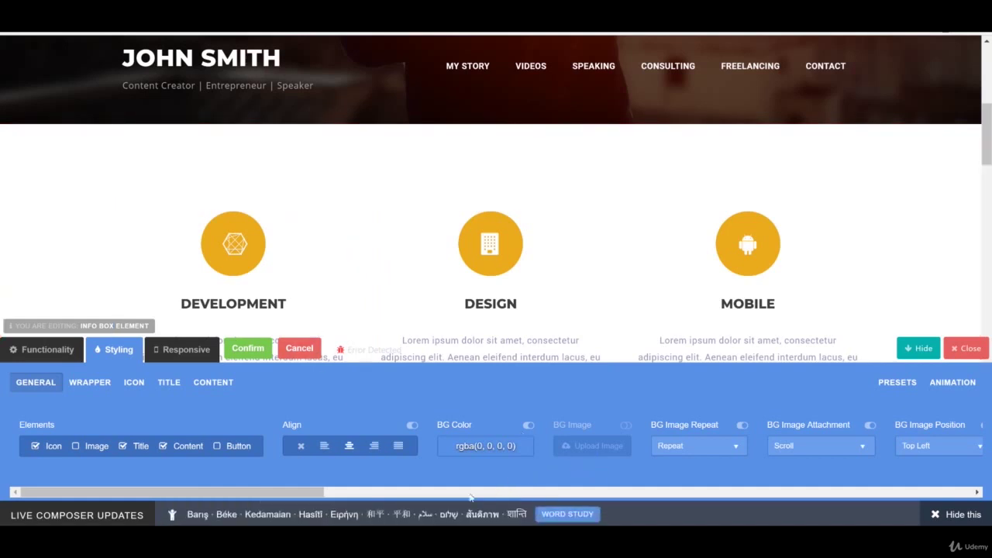
pyautogui.moveTo(307, 493); pyautogui.dragTo(289, 504)
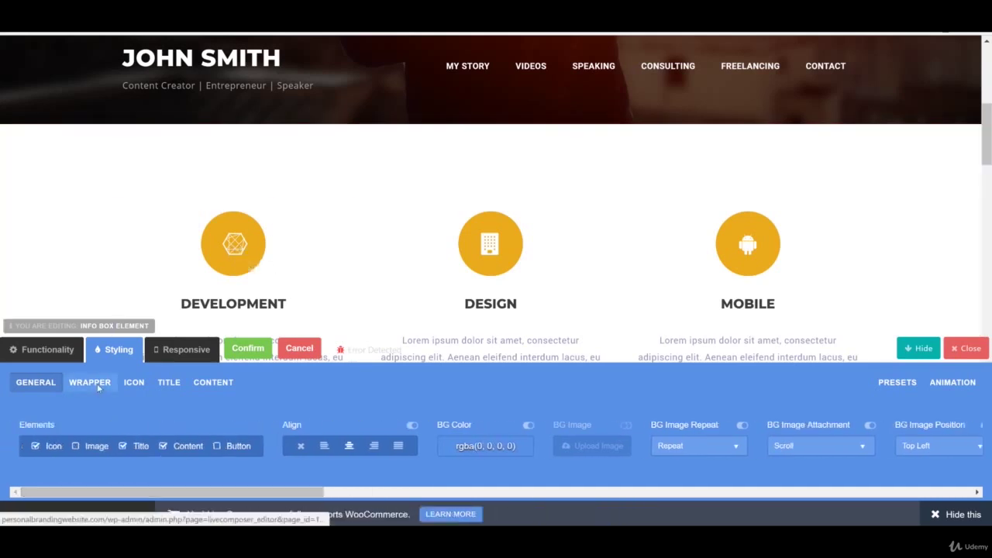
pyautogui.click(127, 385)
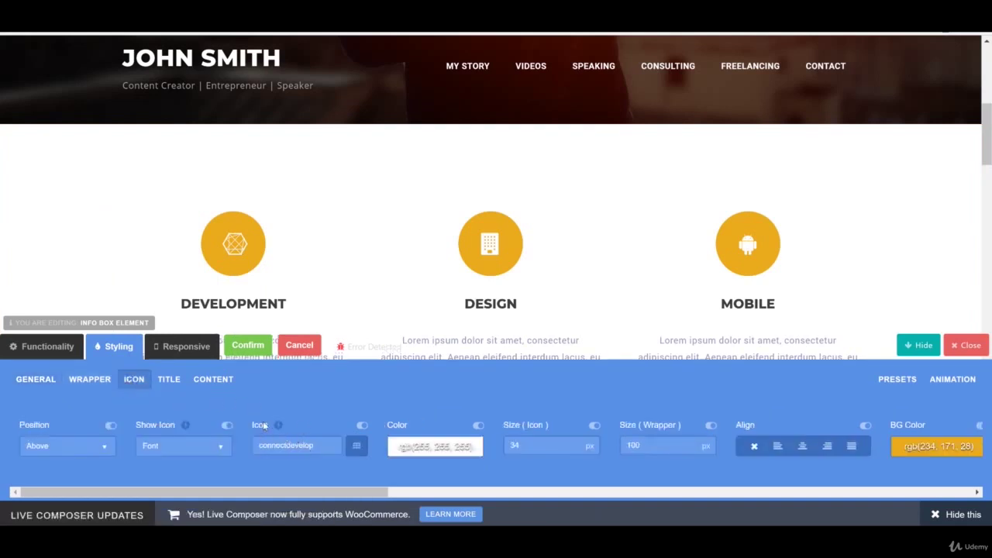
# Replace the Development info box's connectdevelop icon with youtube-play, found by searching 'youtube'
pyautogui.click(357, 448)
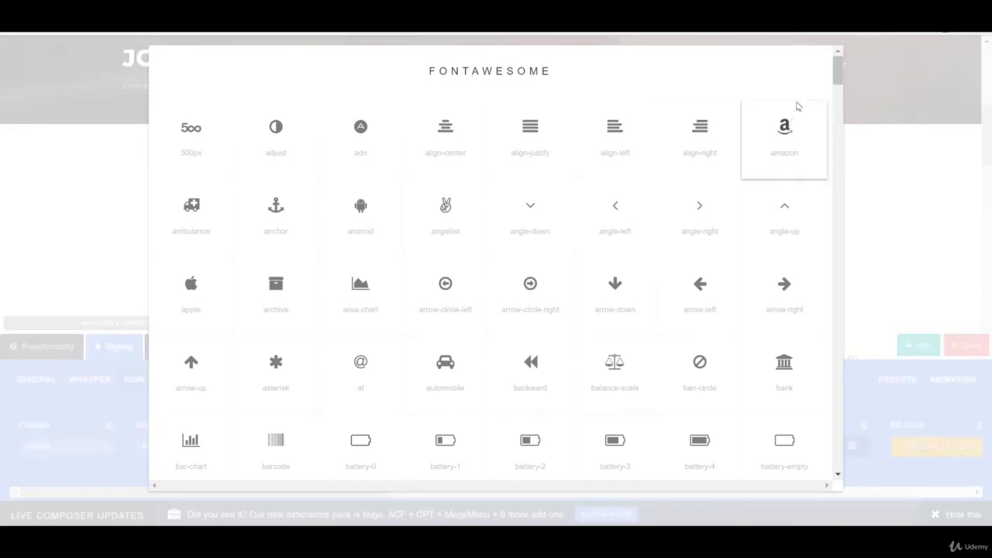
pyautogui.moveTo(836, 72); pyautogui.dragTo(836, 156)
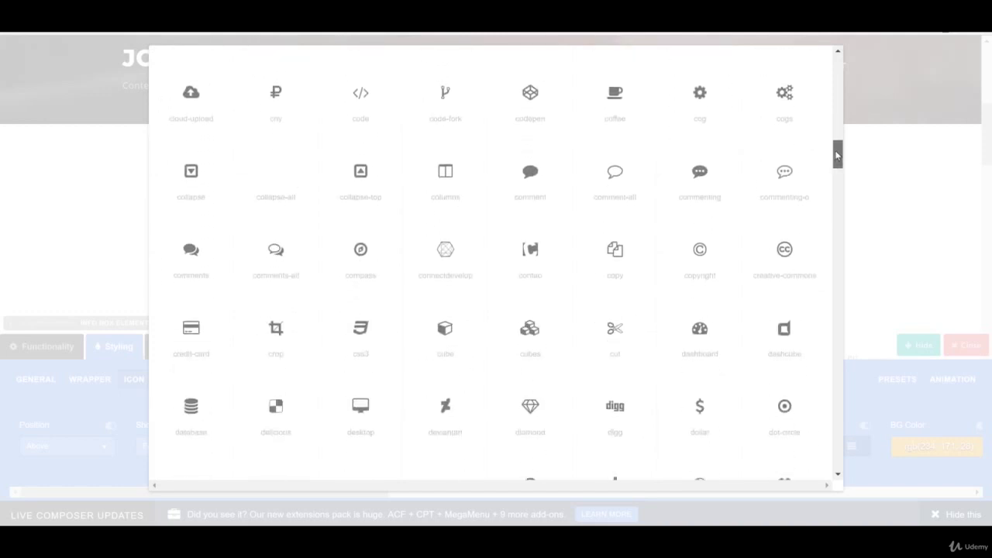
pyautogui.scroll(-1, 741, 186)
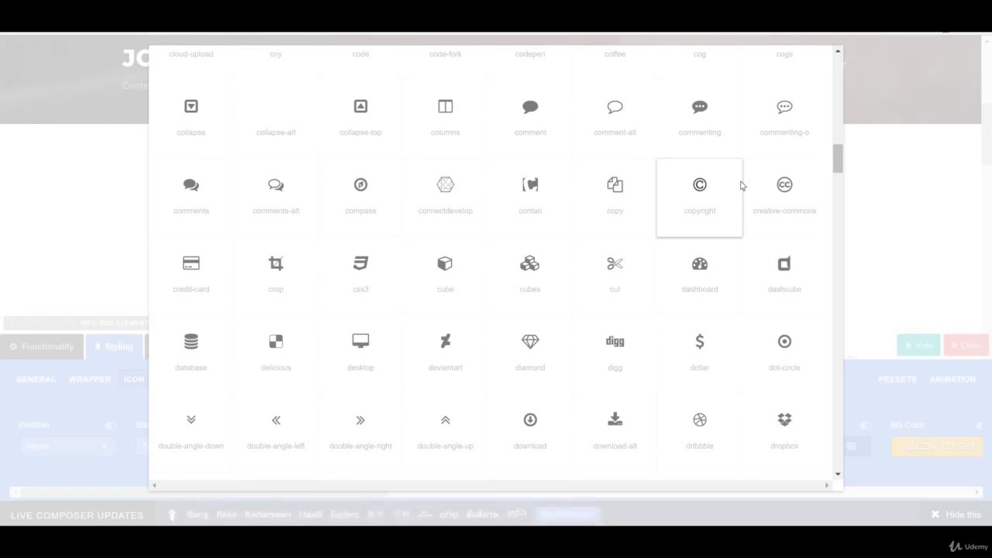
pyautogui.hotkey('ctrl', 'f')
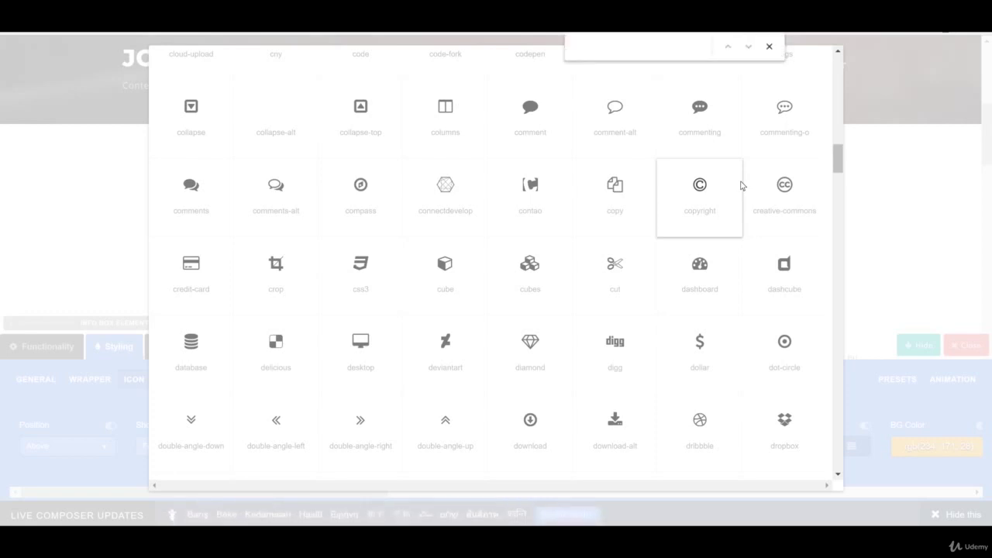
pyautogui.write('youtube')
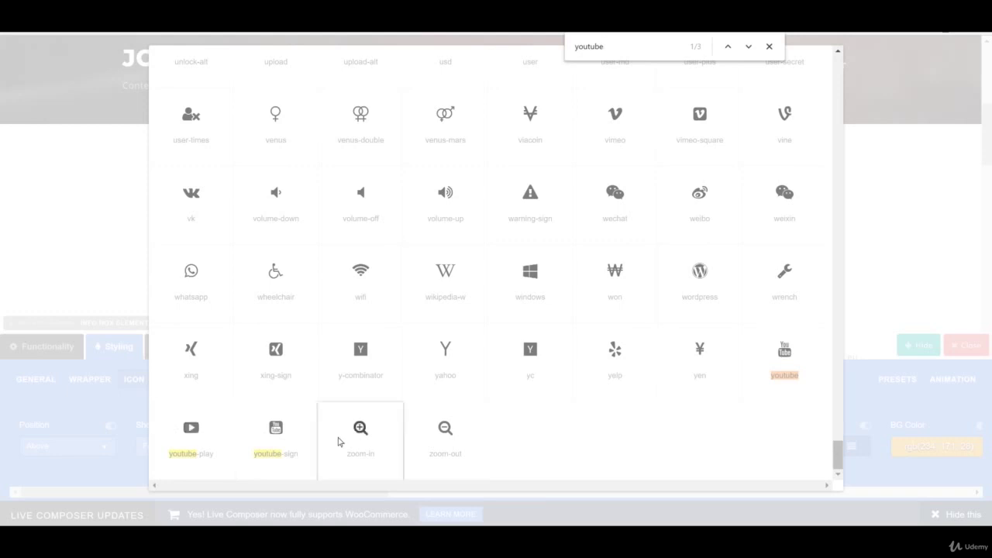
pyautogui.click(194, 431)
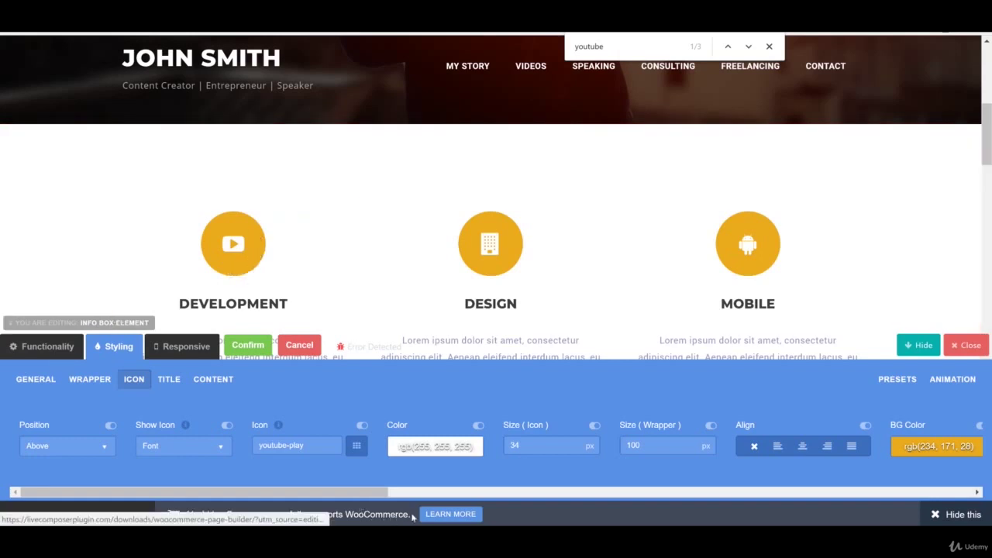
# Recolour the Development icon background to bright red #fa1919 and confirm the info box styling
pyautogui.click(915, 448)
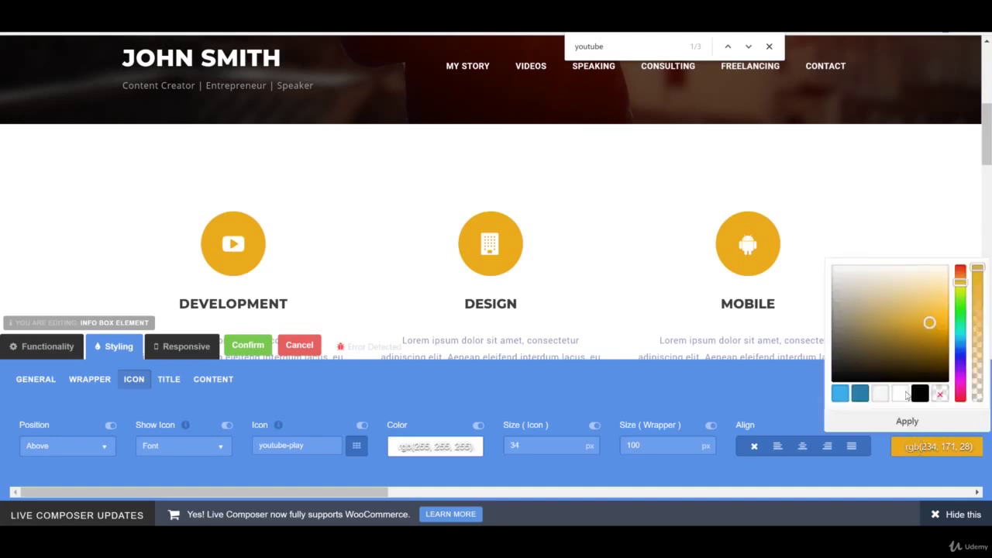
pyautogui.click(962, 273)
pyautogui.click(960, 269)
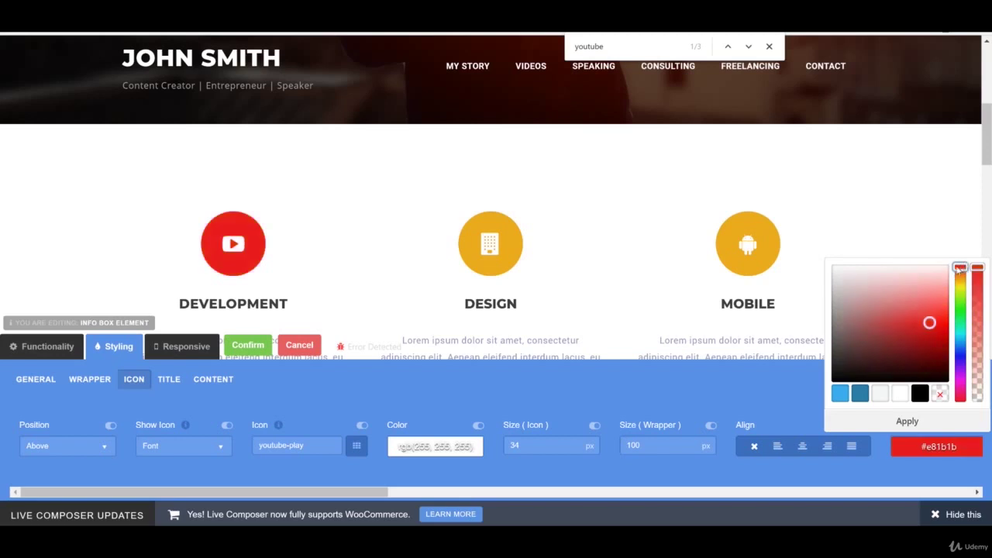
pyautogui.moveTo(922, 312)
pyautogui.mouseDown()
pyautogui.moveTo(880, 280)
pyautogui.moveTo(926, 367)
pyautogui.moveTo(911, 302)
pyautogui.moveTo(931, 316)
pyautogui.mouseUp()
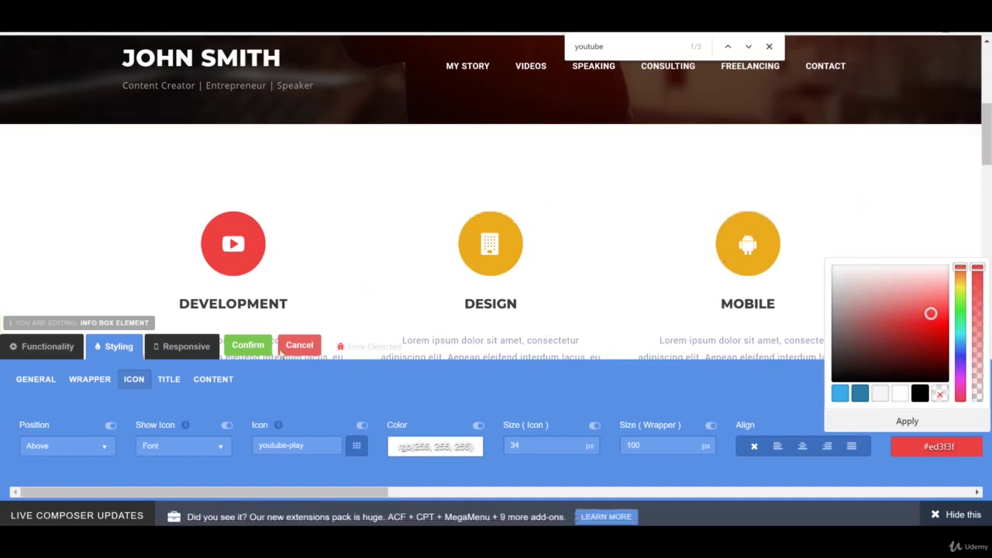
pyautogui.moveTo(931, 313); pyautogui.dragTo(968, 324)
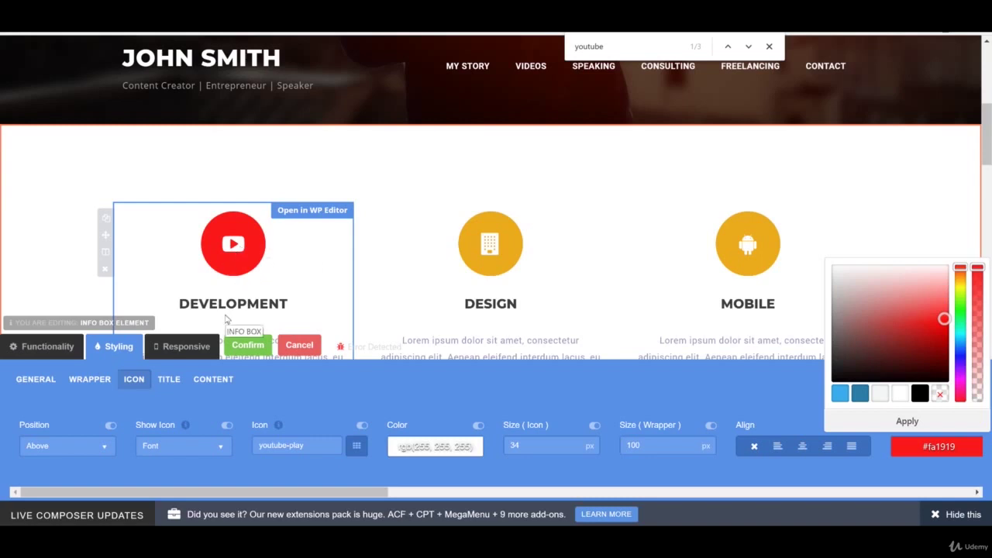
pyautogui.click(176, 380)
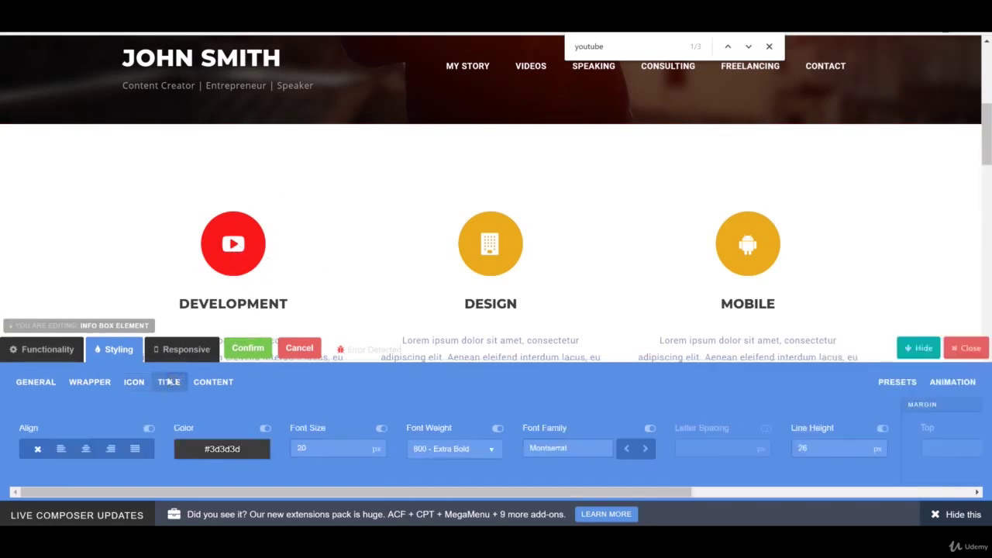
pyautogui.click(39, 381)
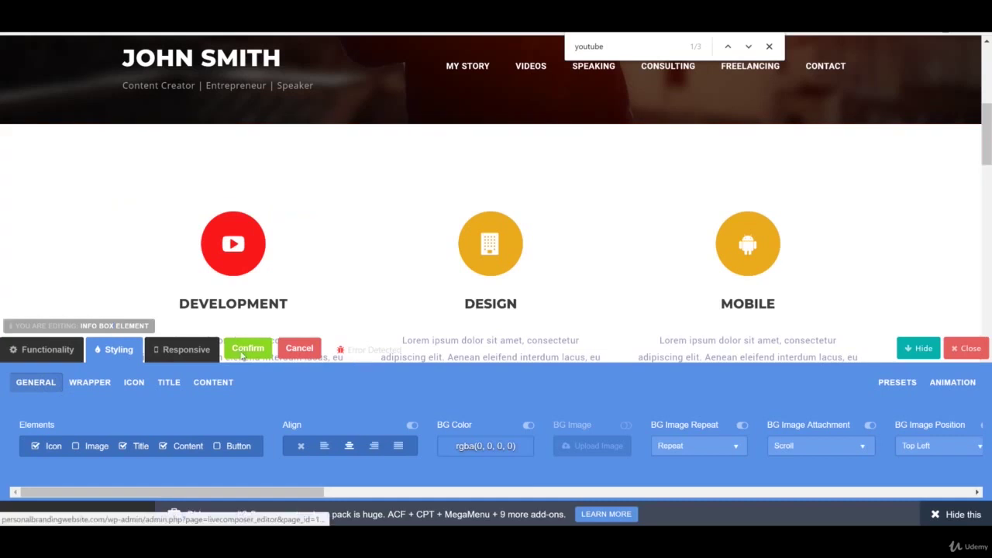
pyautogui.click(246, 349)
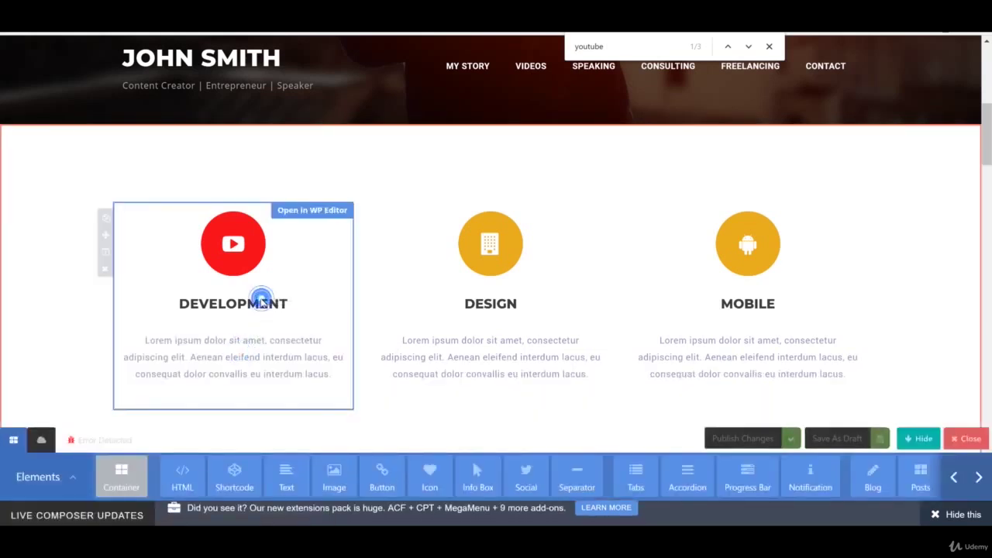
# Retitle the DEVELOPMENT info box to YOUTUBER
pyautogui.doubleClick(262, 302)
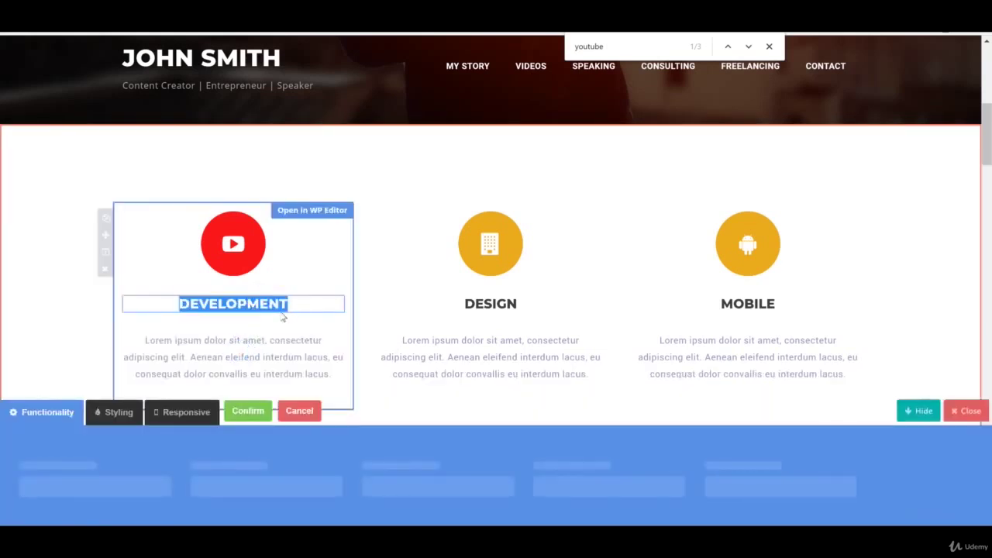
pyautogui.write('youu')
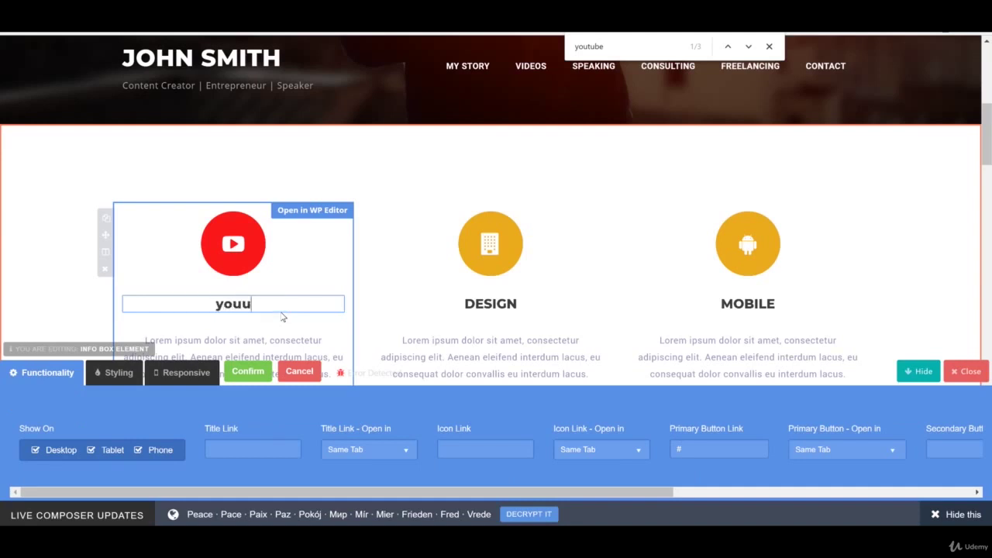
pyautogui.press('BackSpace')
pyautogui.press('BackSpace')
pyautogui.press('BackSpace')
pyautogui.press('BackSpace')
pyautogui.write('youtube')
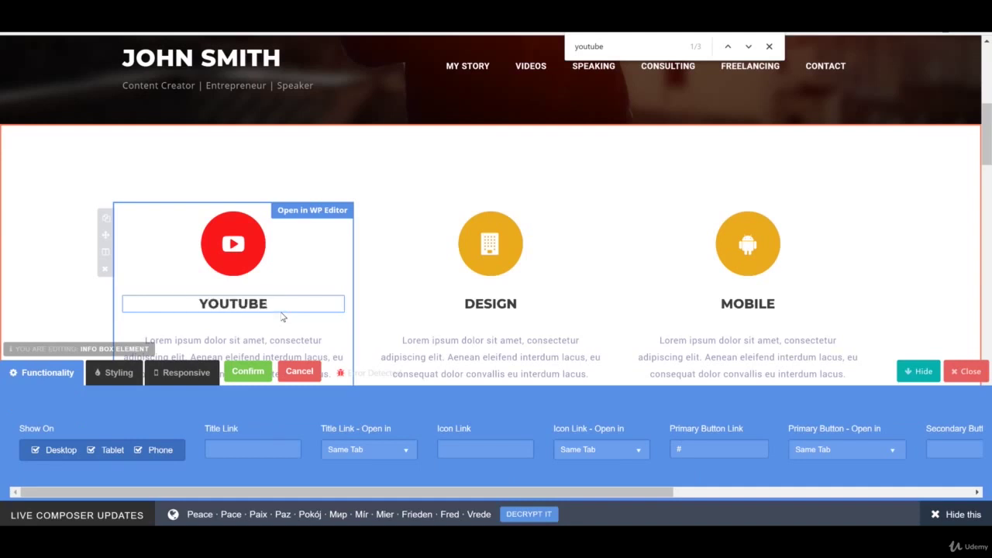
pyautogui.write('r')
pyautogui.scroll(-1, 283, 316)
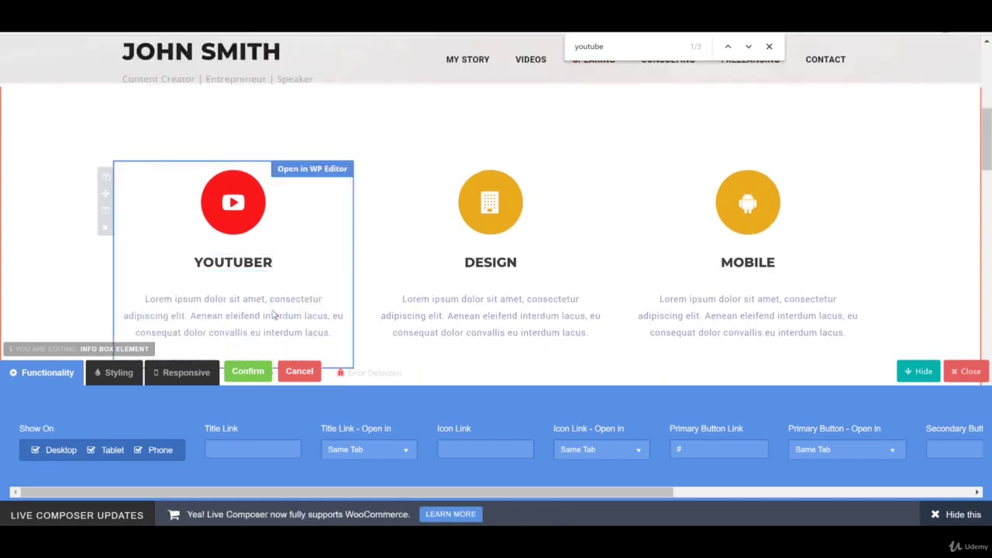
# Replace the lorem ipsum description with 'Join over 1 million subscribers.' in the WP editor and confirm
pyautogui.click(303, 172)
pyautogui.moveTo(534, 178); pyautogui.dragTo(717, 177)
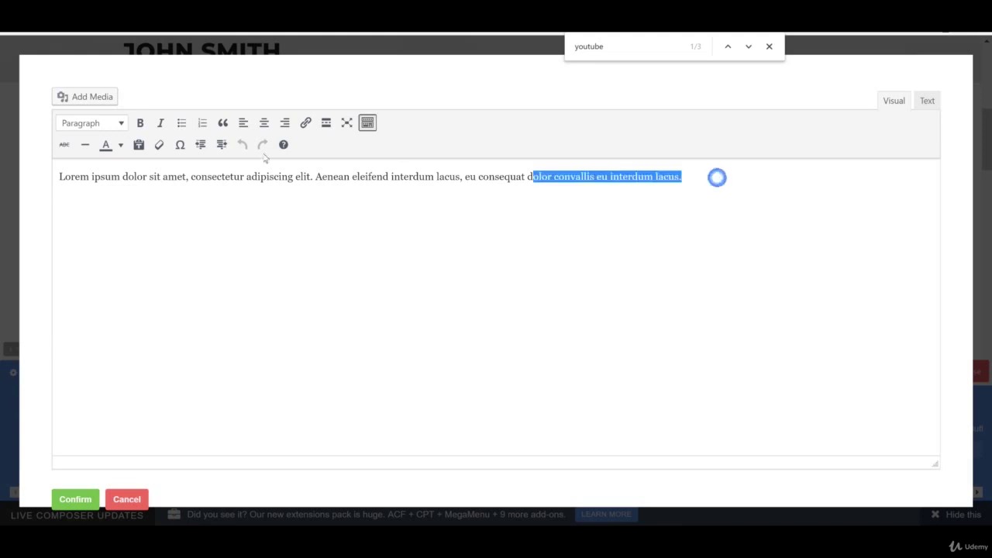
pyautogui.moveTo(264, 157); pyautogui.dragTo(24, 159)
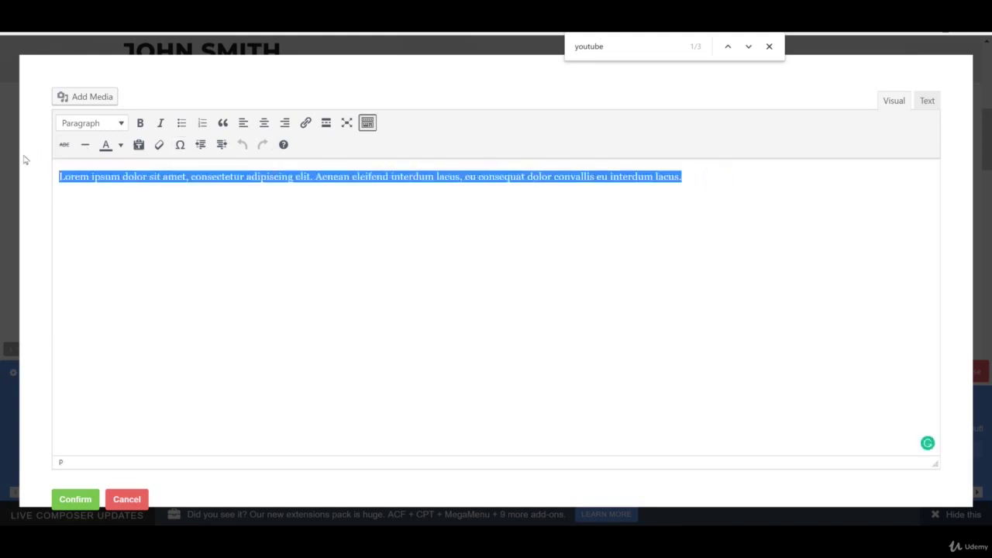
pyautogui.write('Joi')
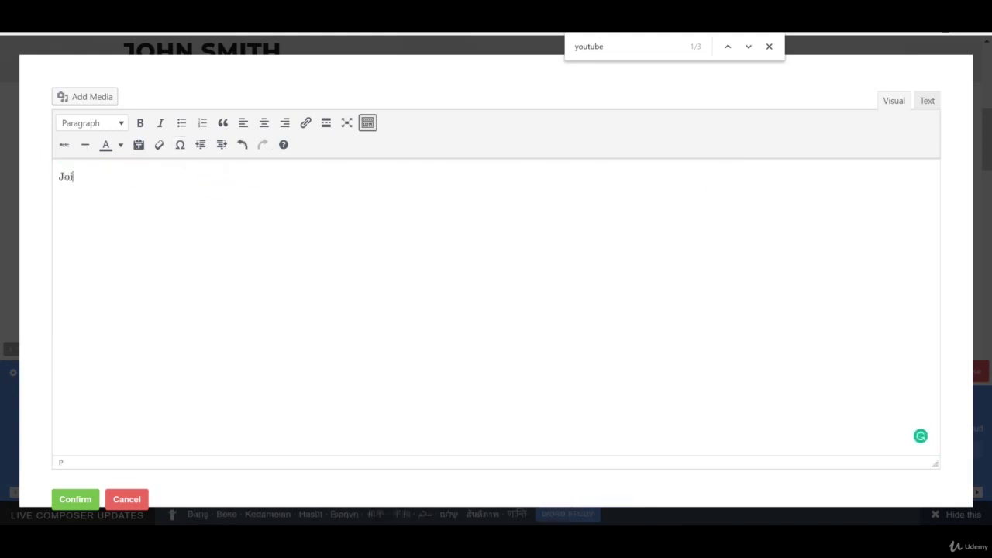
pyautogui.write('n over 1')
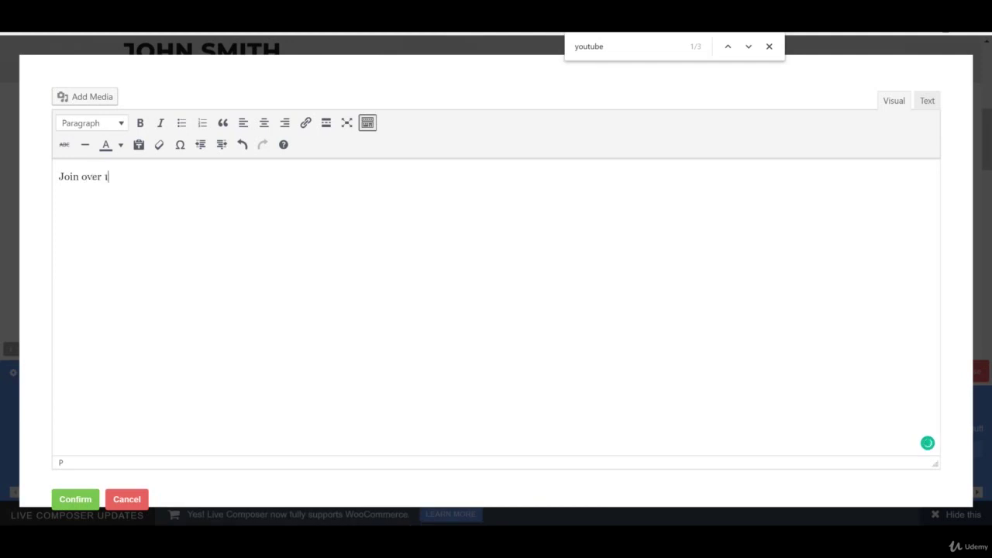
pyautogui.write(' million subscriber')
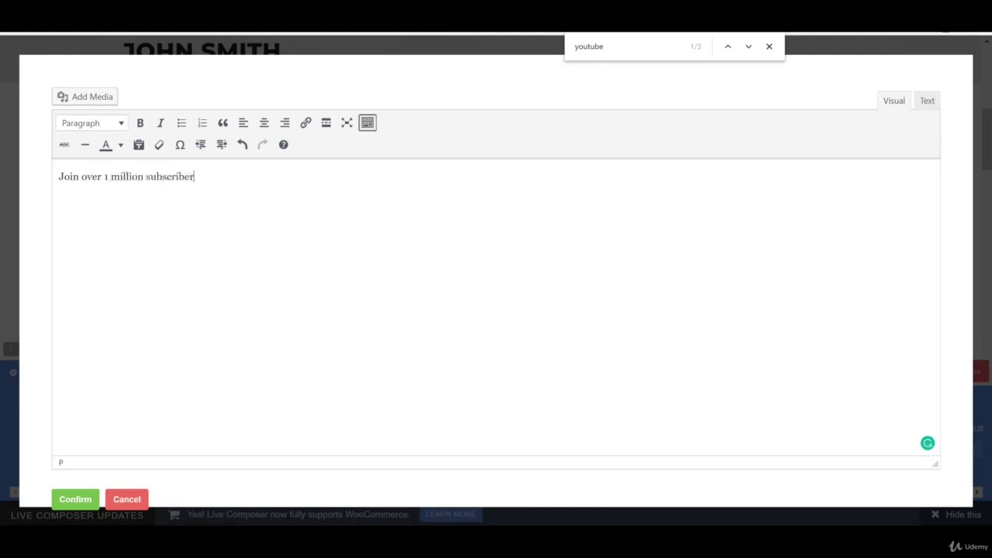
pyautogui.write('s.')
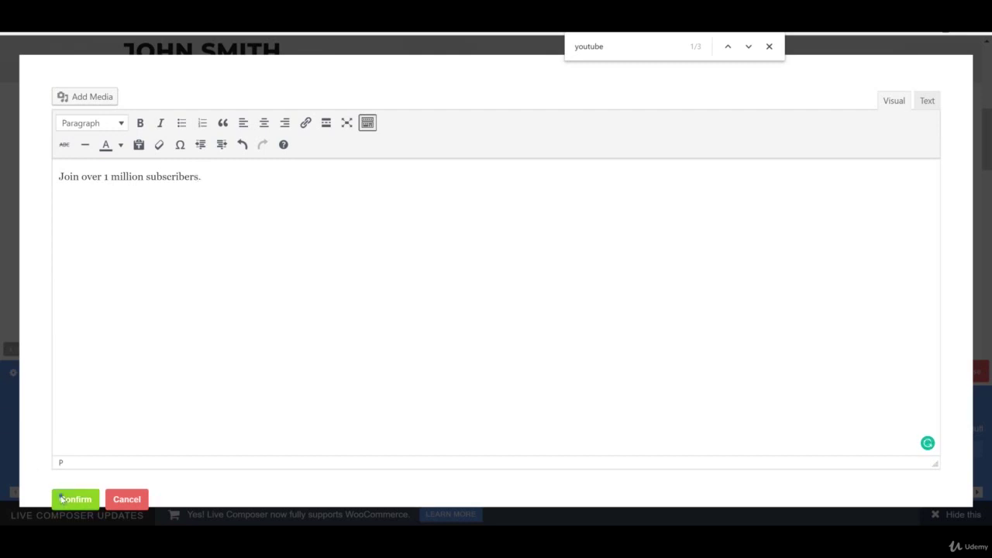
pyautogui.click(75, 499)
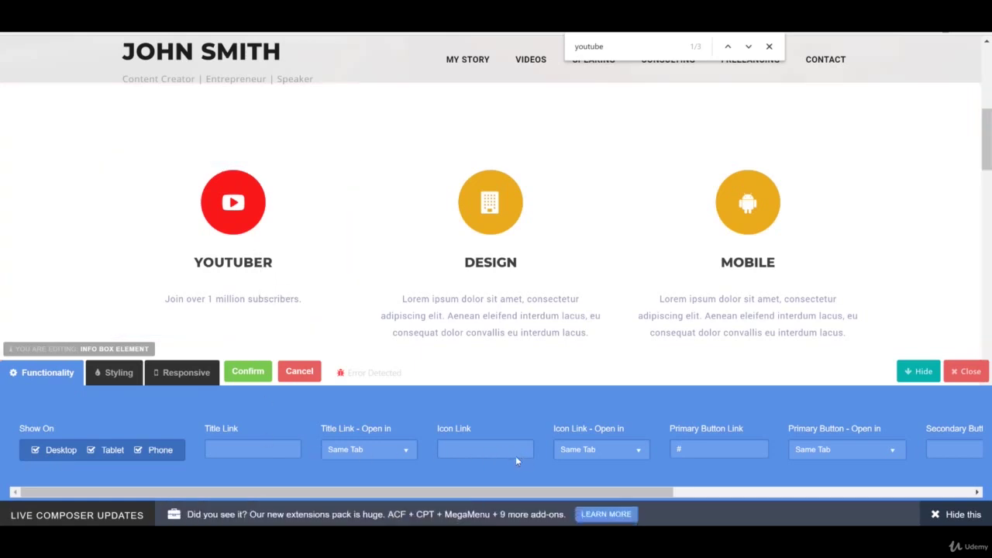
# Try red and blue backgrounds on the Design info box, then clear the colour and apply it
pyautogui.click(466, 448)
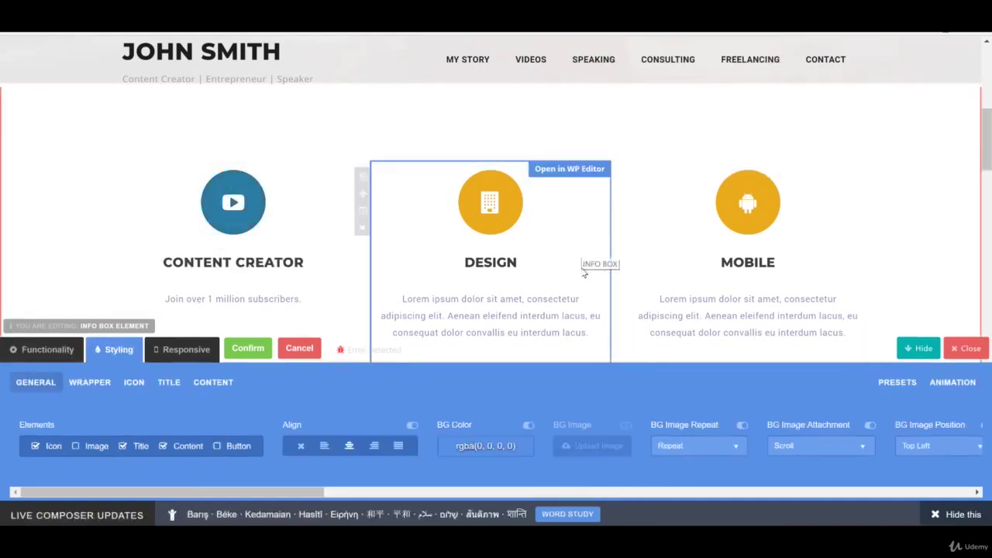
pyautogui.click(499, 448)
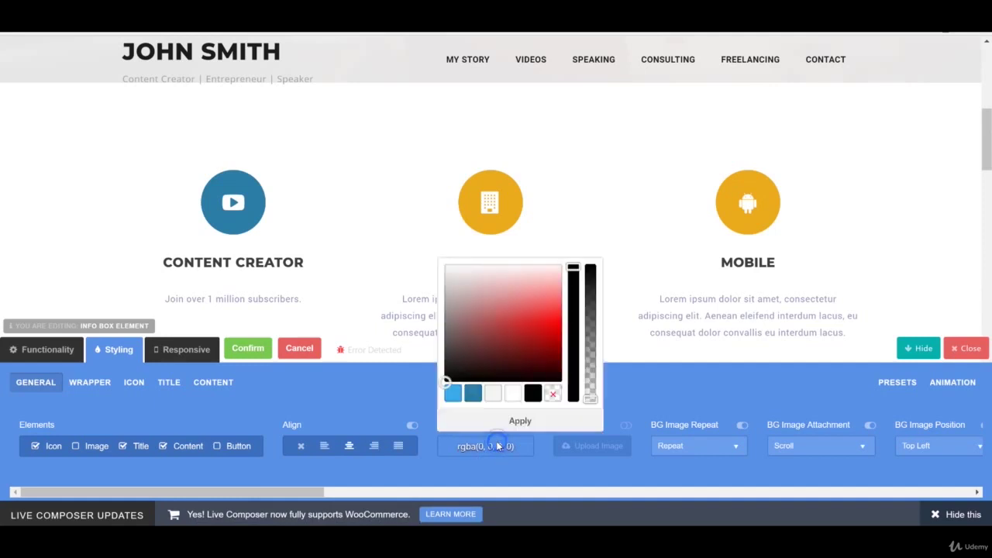
pyautogui.click(502, 349)
pyautogui.click(524, 303)
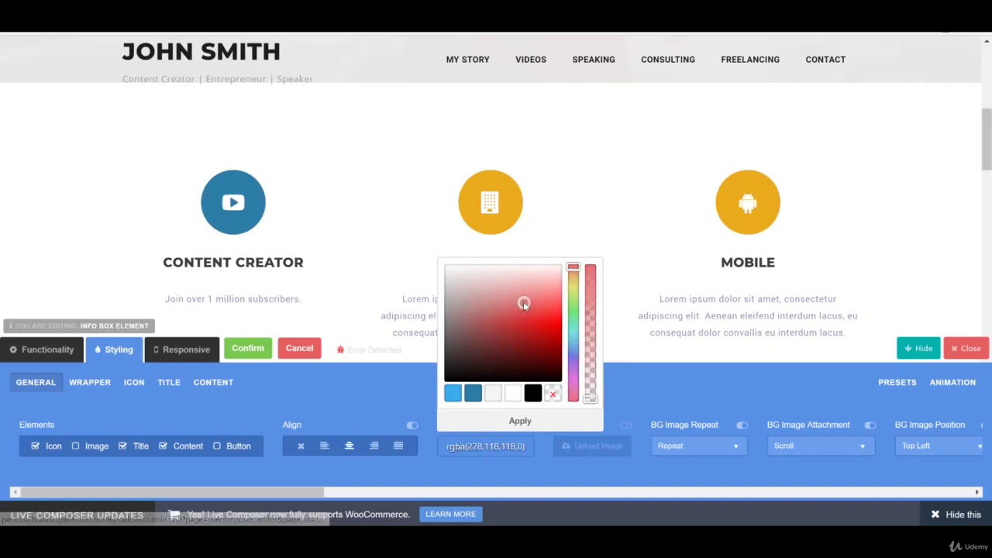
pyautogui.click(493, 349)
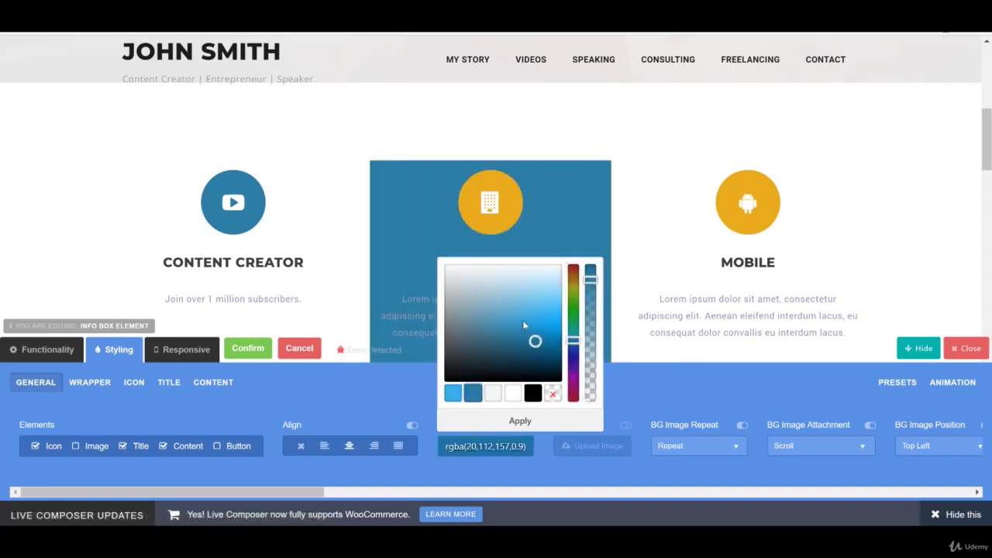
pyautogui.moveTo(524, 325)
pyautogui.mouseDown()
pyautogui.moveTo(478, 279)
pyautogui.moveTo(489, 337)
pyautogui.mouseUp()
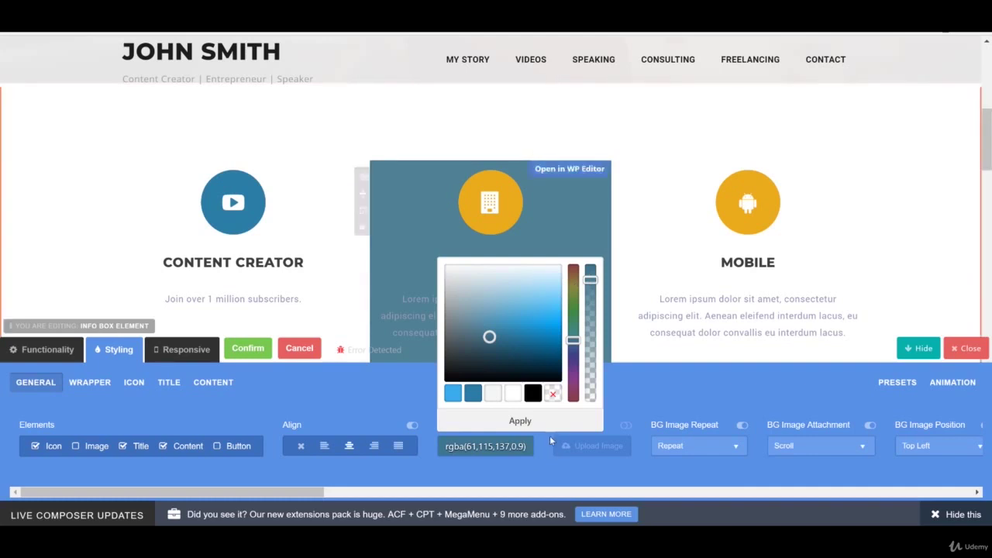
pyautogui.click(552, 394)
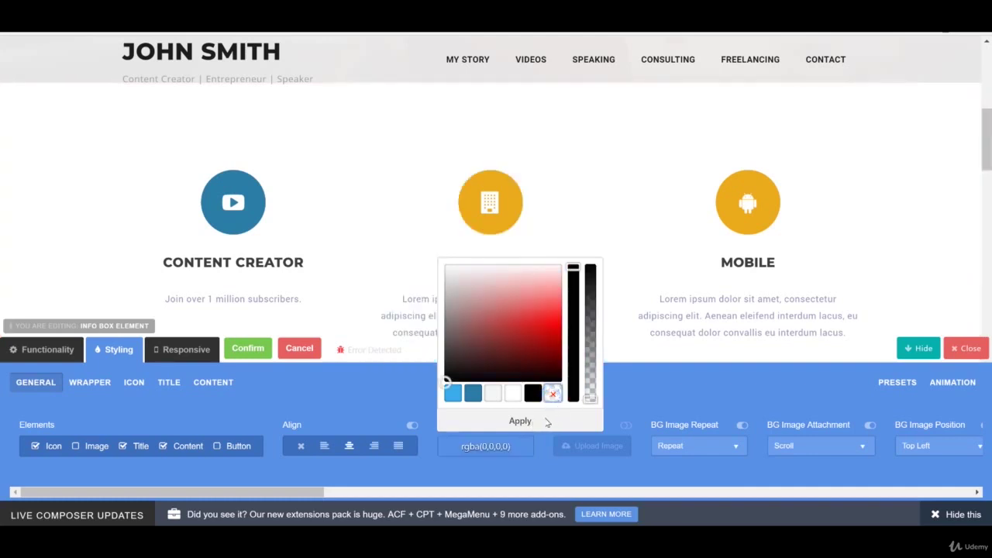
pyautogui.click(521, 421)
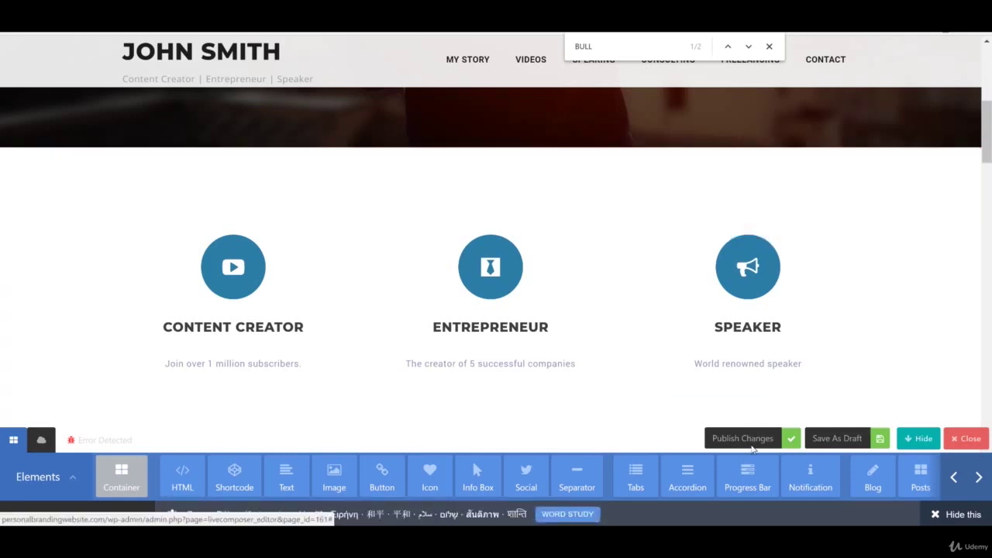
# Publish the homepage with the three updated info boxes
pyautogui.click(752, 448)
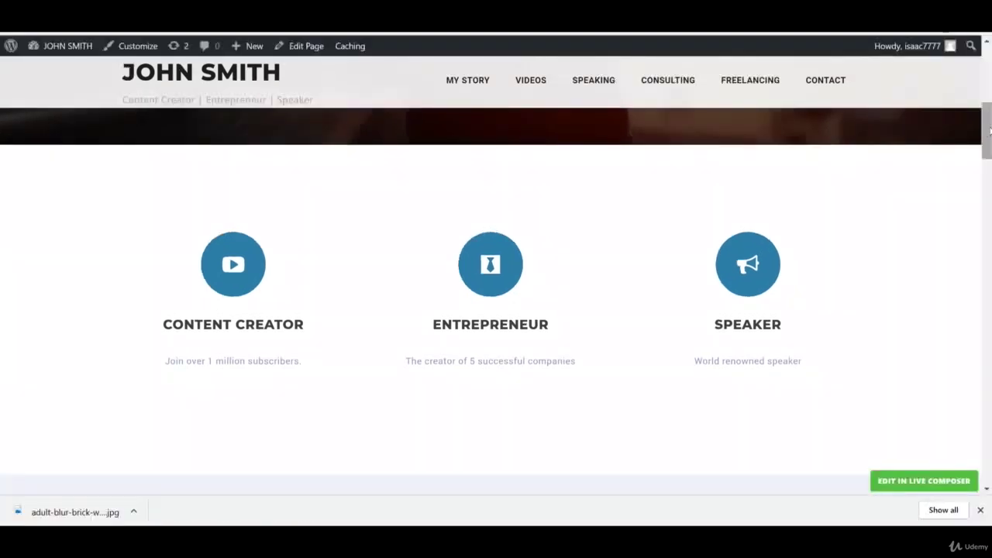
# Scroll to the 'A creative agency based in London' section and reopen the page in Live Composer
pyautogui.moveTo(990, 132); pyautogui.dragTo(990, 183)
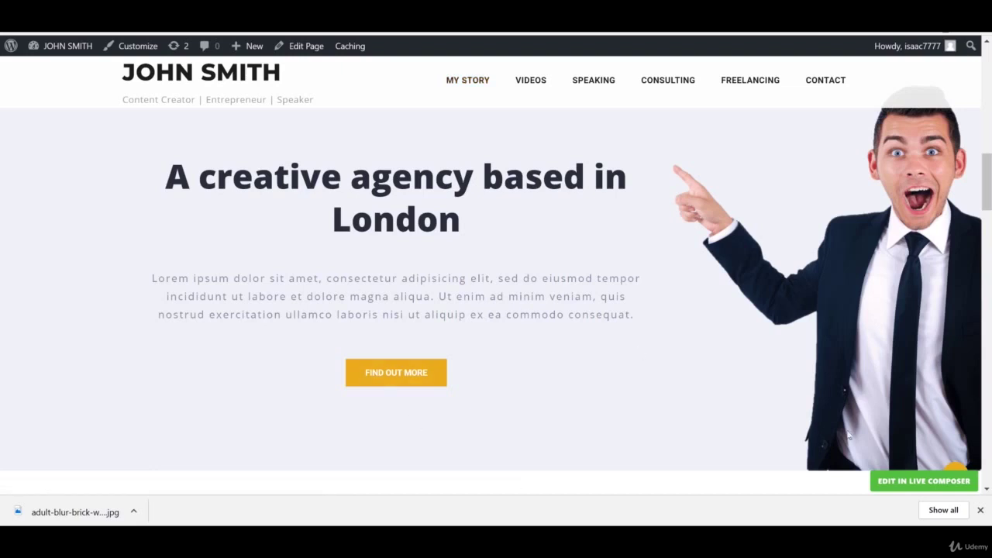
pyautogui.click(899, 491)
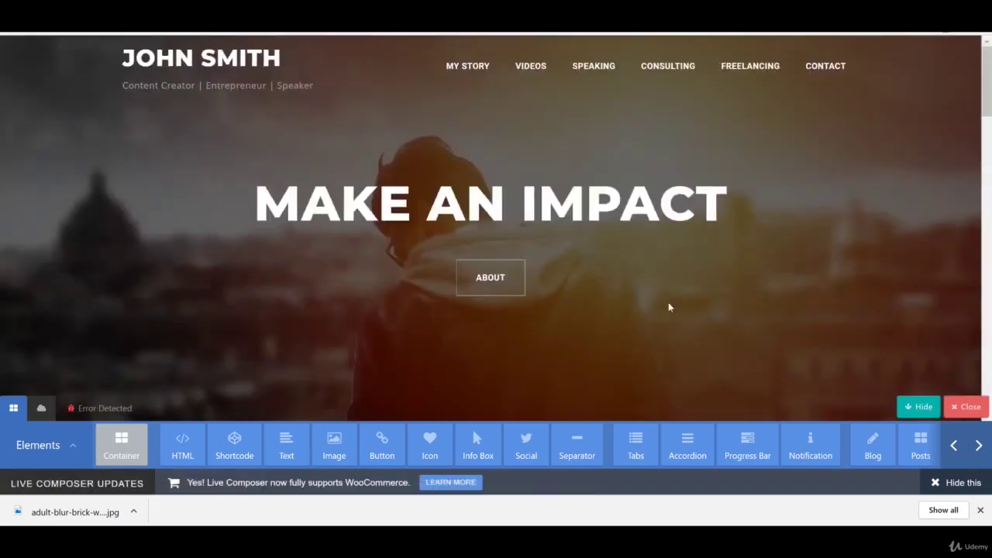
# Change the heading to 'Who is <owner's name>?' and paste the two-paragraph bio over the Lorem ipsum
pyautogui.scroll(-6, 667, 302)
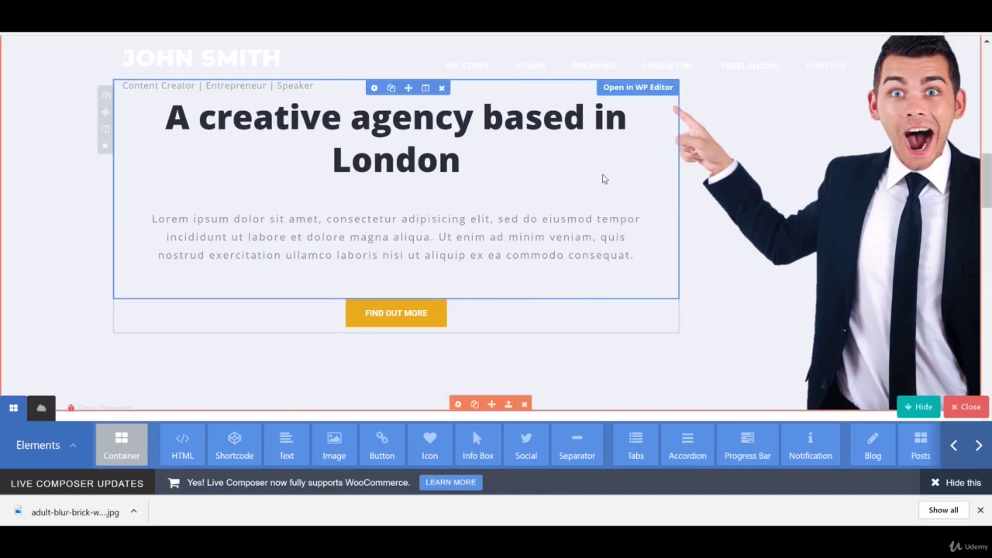
pyautogui.scroll(1, 483, 206)
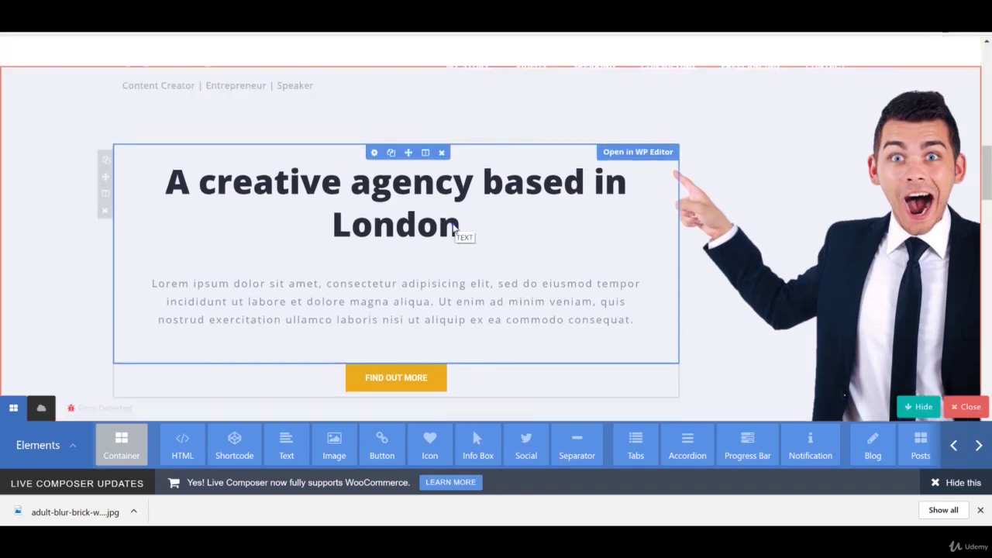
pyautogui.click(455, 233)
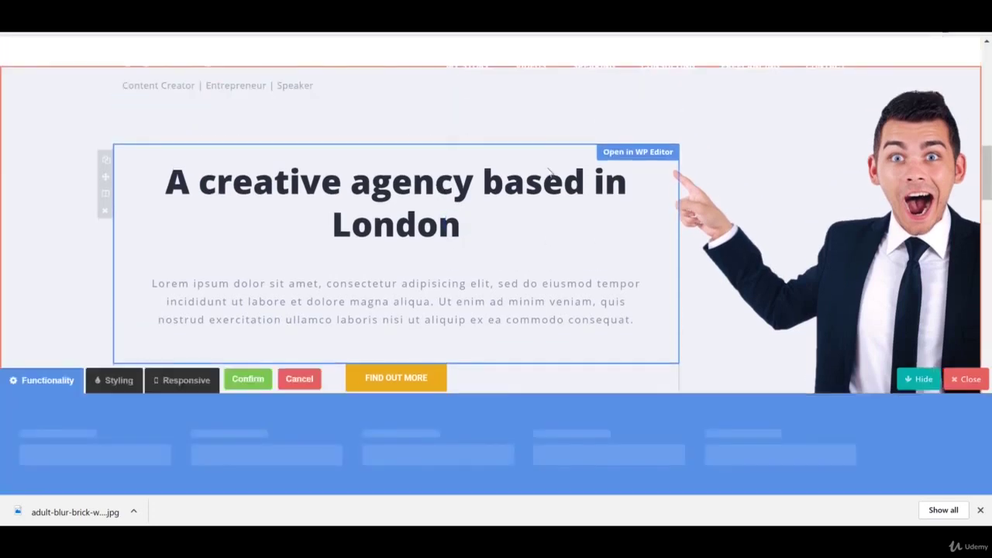
pyautogui.click(624, 152)
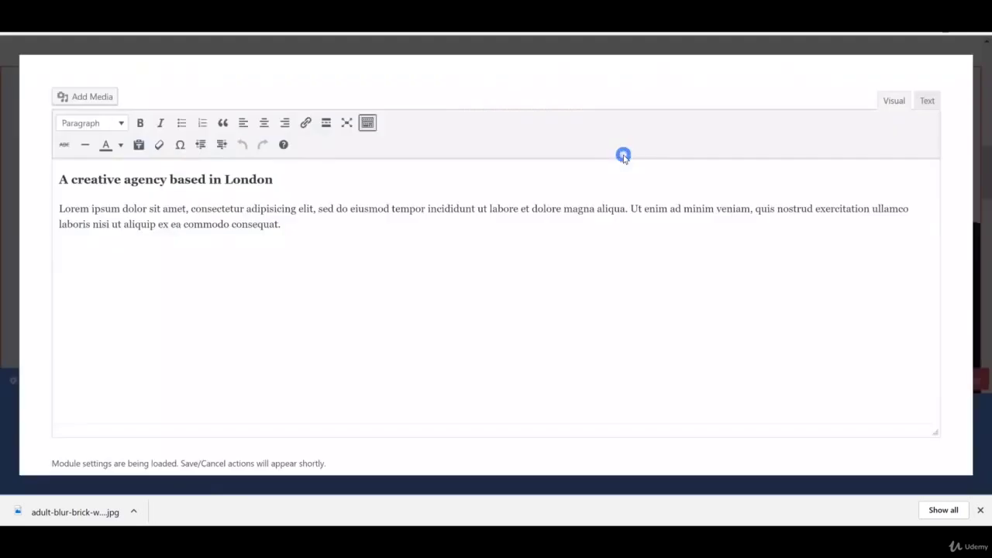
pyautogui.tripleClick(298, 181)
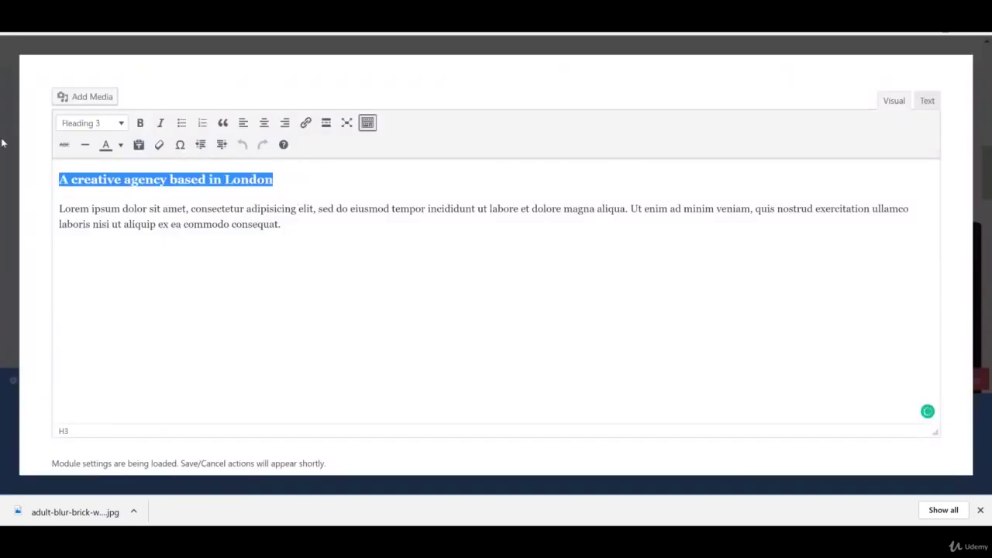
pyautogui.write('Who is')
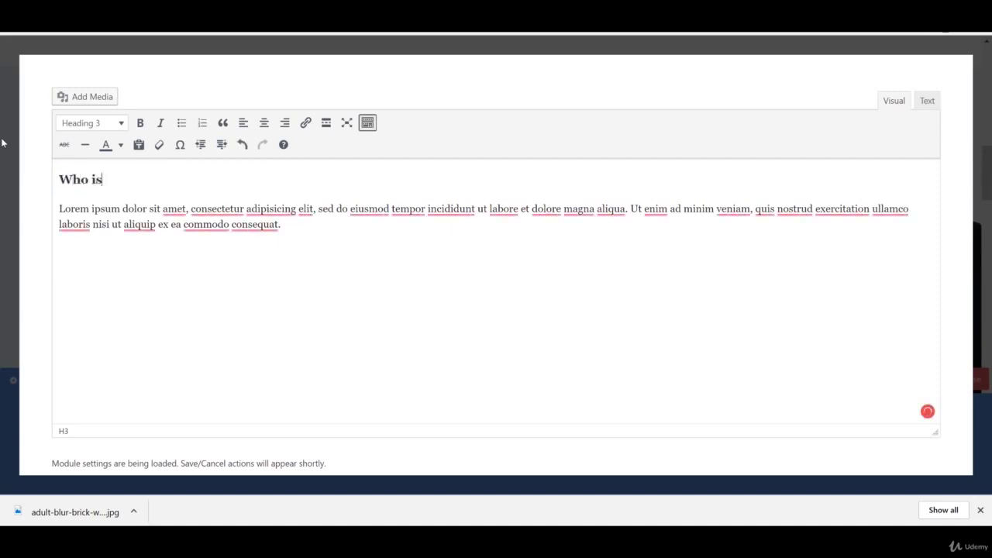
pyautogui.write(' John SMith')
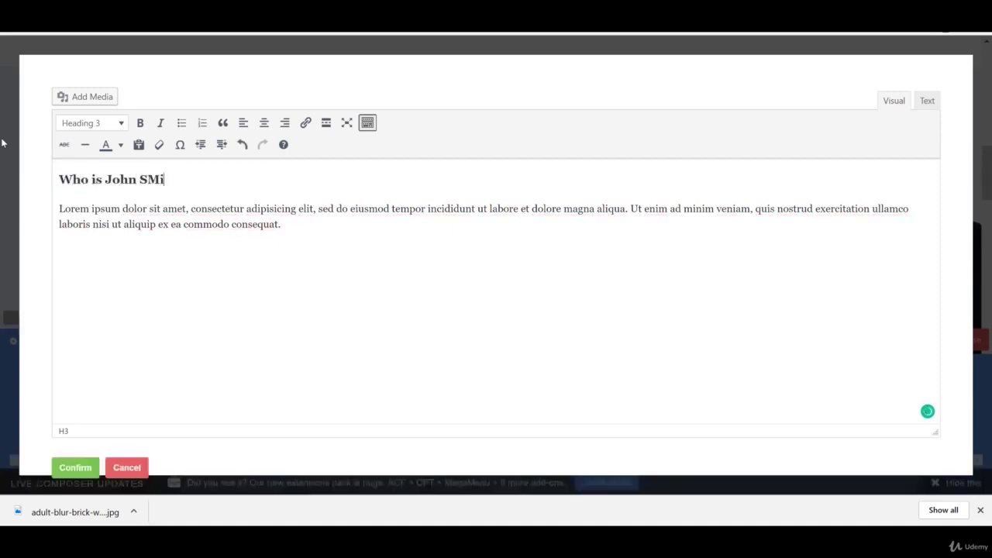
pyautogui.press('BackSpace')
pyautogui.press('BackSpace')
pyautogui.write('mith?')
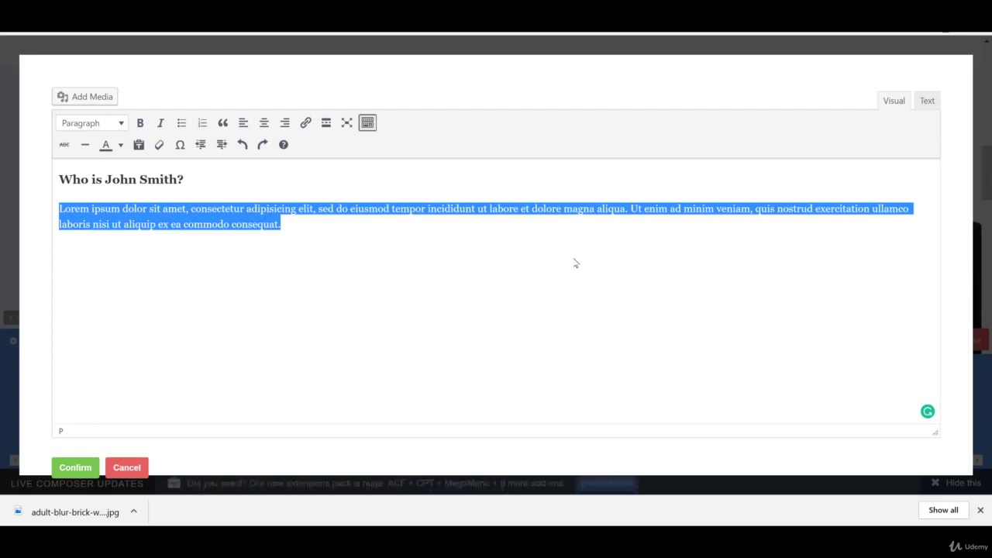
pyautogui.write('Said to be one of the top content creators in the world with a social media following of over 20 million, John has reached over 1 BILLION with his videos.  He is also a highly successful entrepreneur, and a world-renowned transformational speaker, coach and thought leader.')
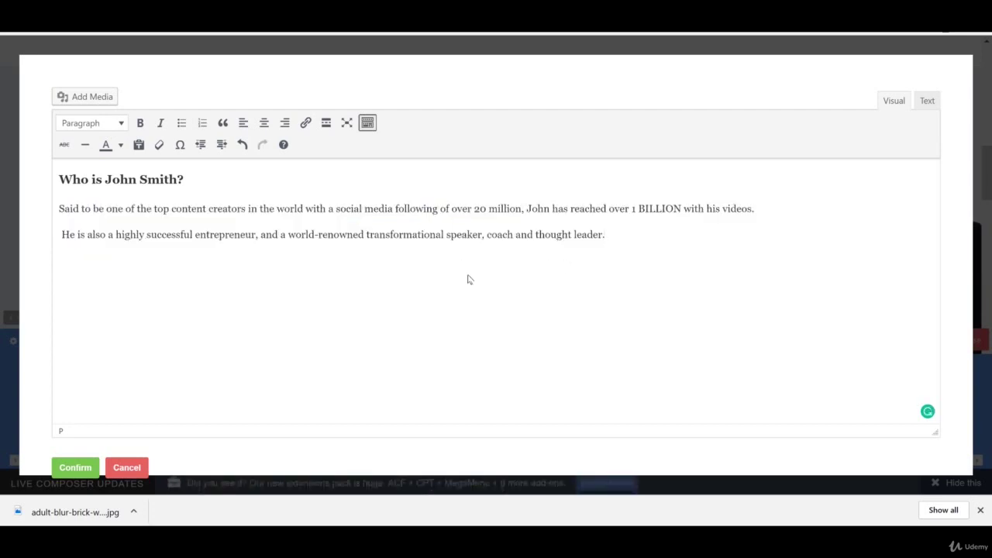
pyautogui.click(76, 472)
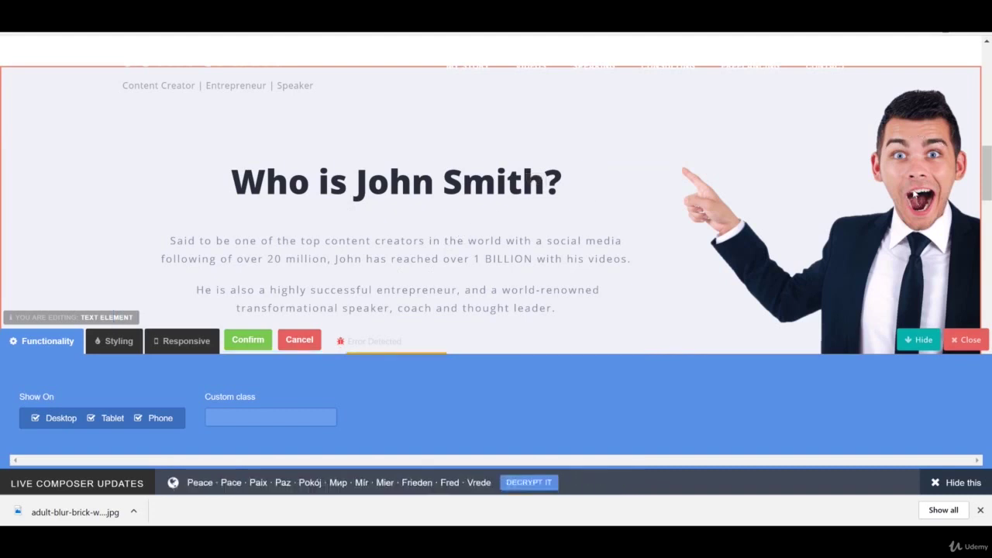
# Finish editing the bio text element and close its panel
pyautogui.click(234, 339)
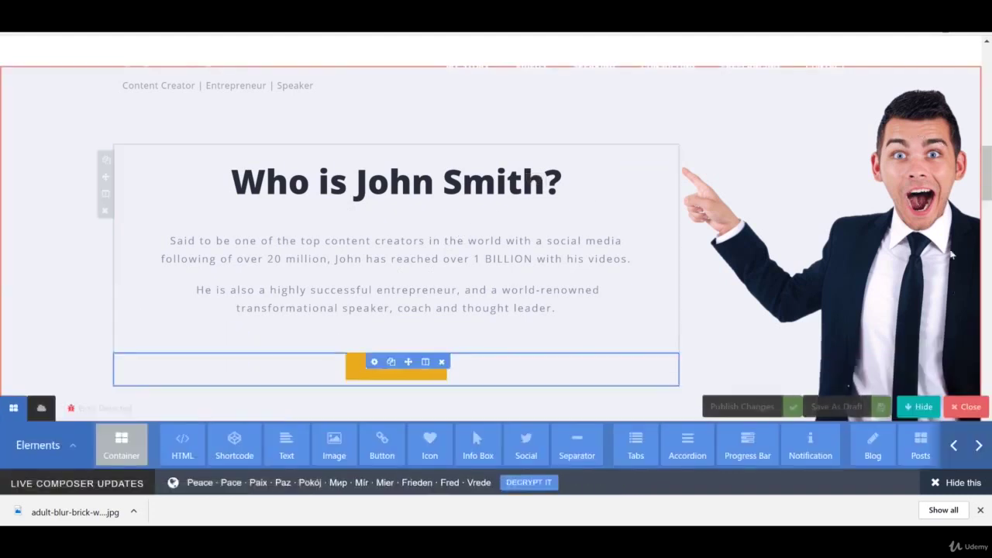
pyautogui.scroll(-1, 876, 154)
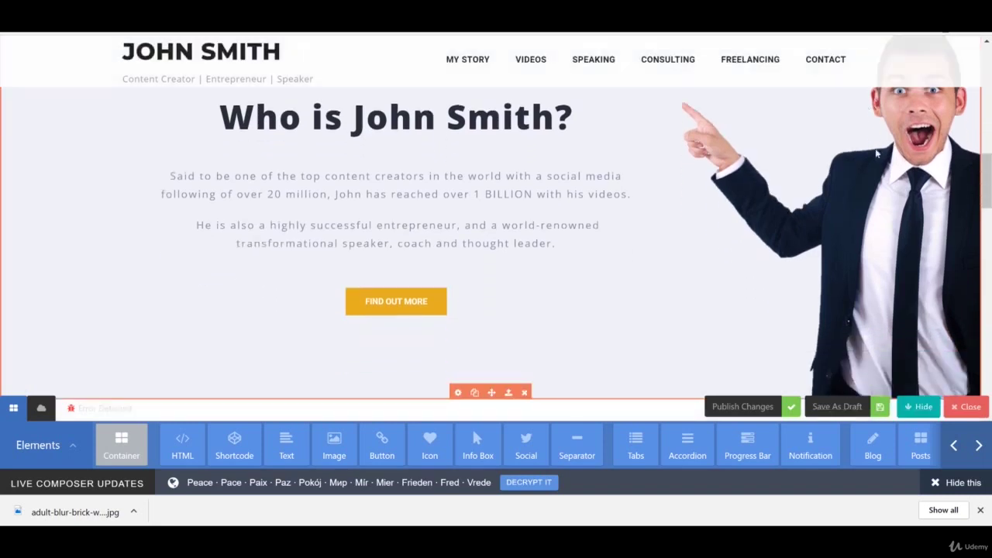
pyautogui.scroll(1, 868, 202)
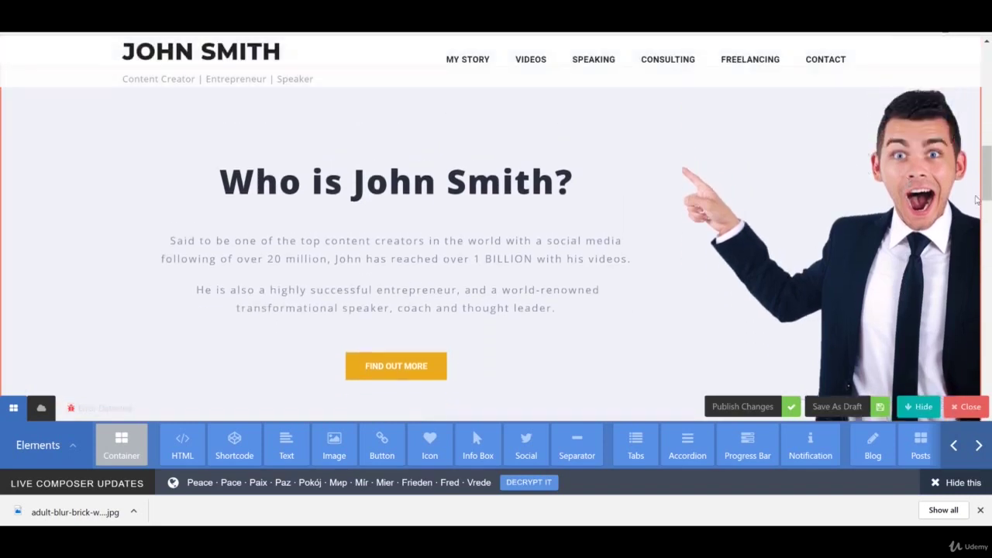
pyautogui.scroll(-1, 564, 348)
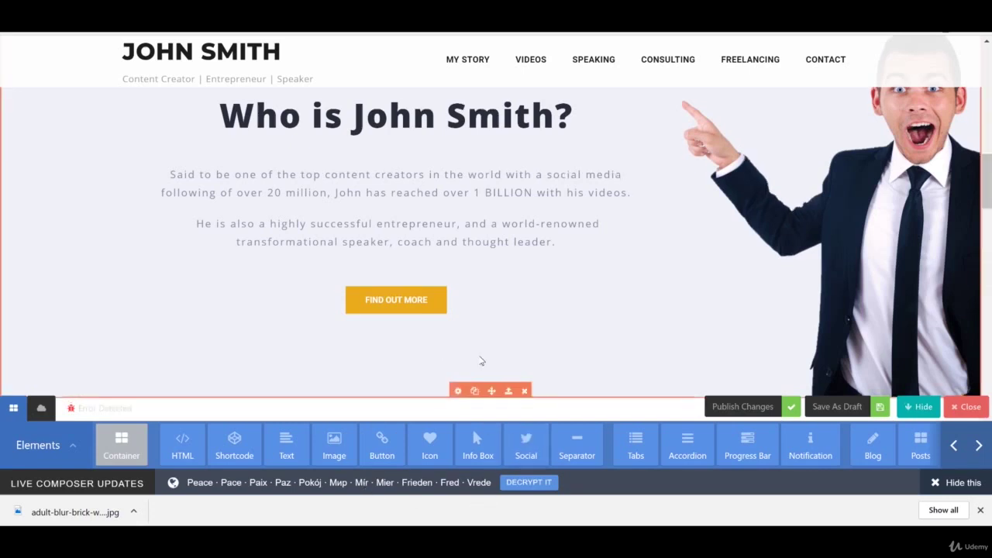
pyautogui.scroll(-1, 483, 362)
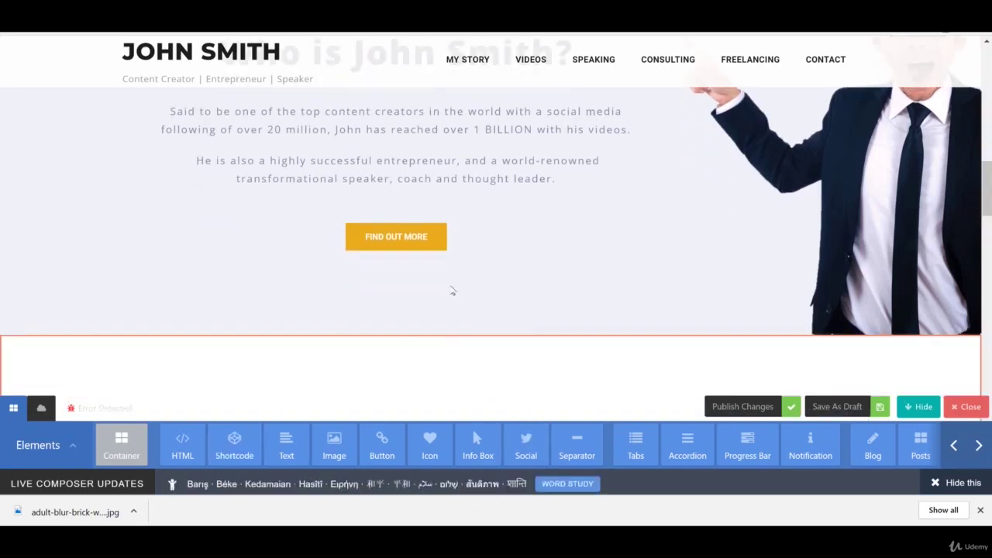
# Set the row's BG Image - Use Featured to Enabled and remove the pointing man's photo
pyautogui.click(458, 327)
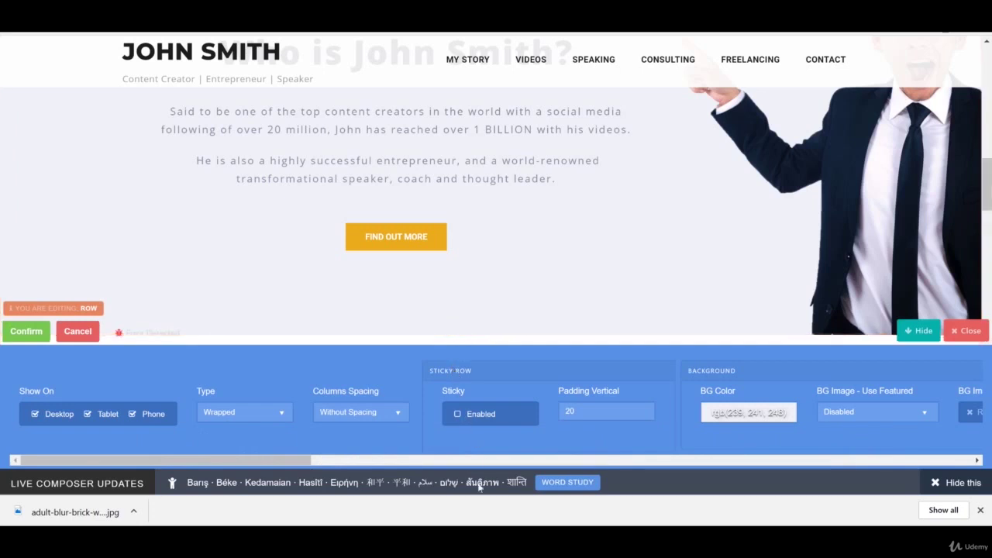
pyautogui.moveTo(280, 468); pyautogui.dragTo(431, 468)
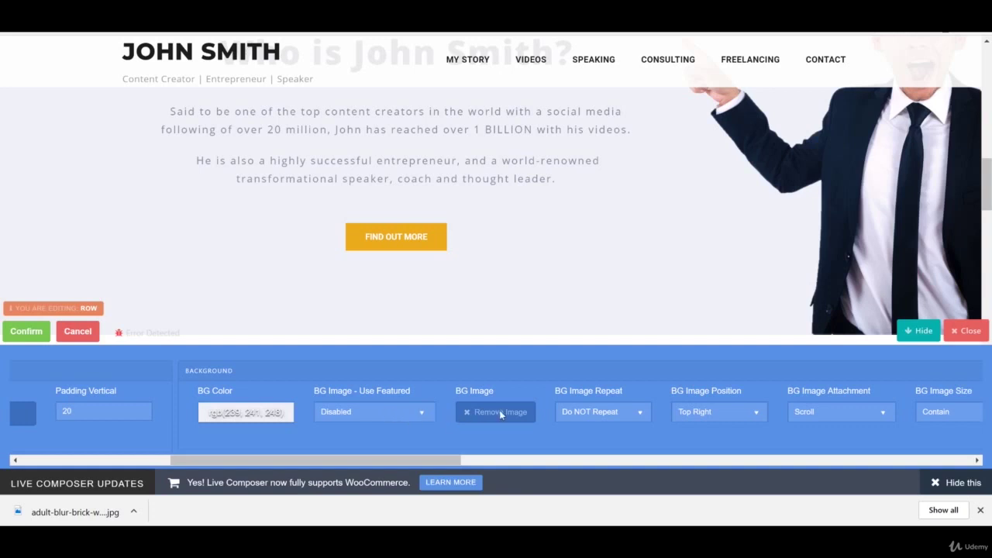
pyautogui.click(402, 409)
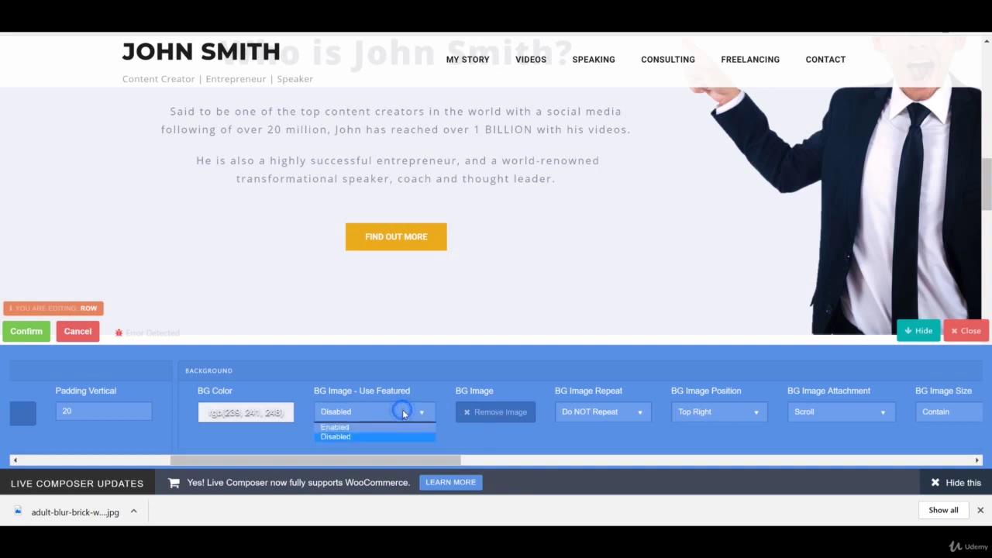
pyautogui.click(373, 423)
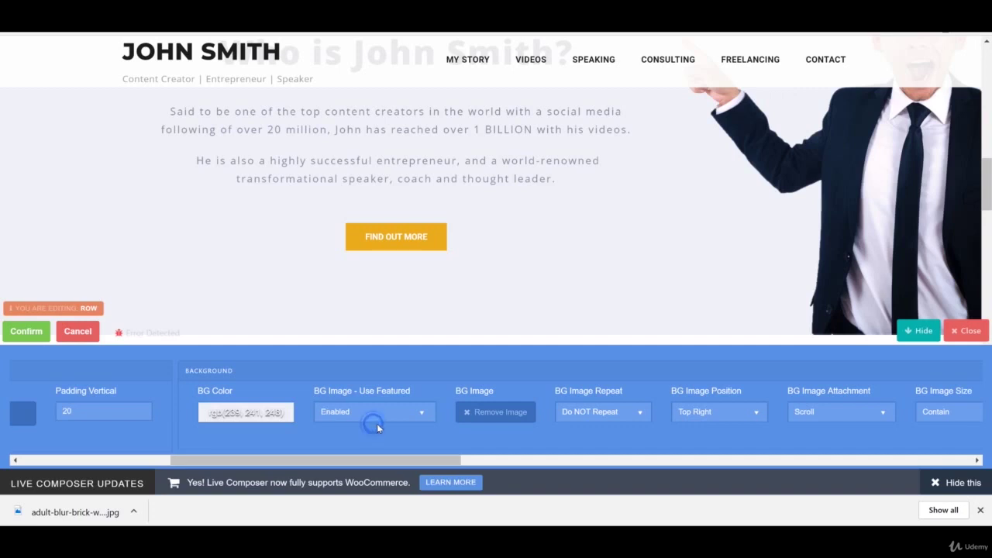
pyautogui.click(497, 413)
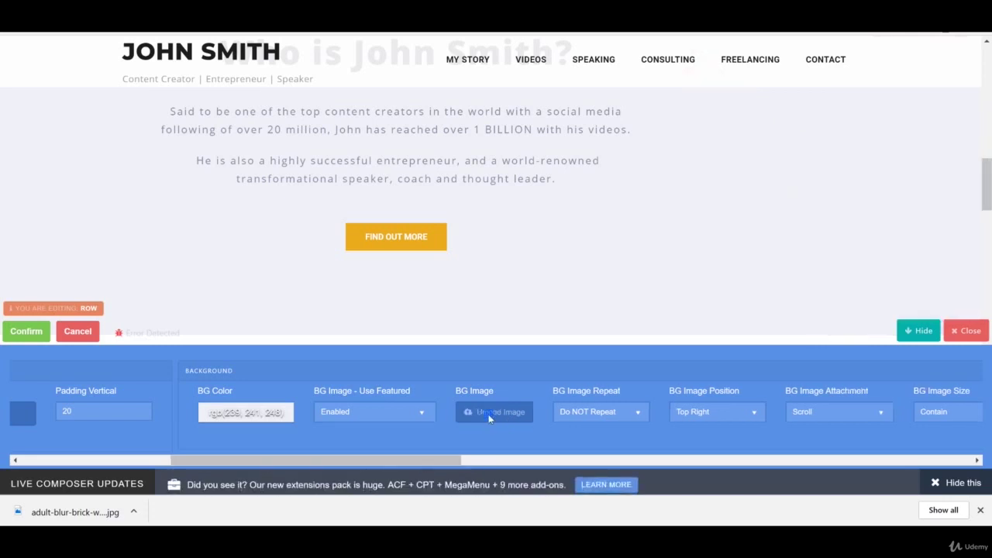
pyautogui.scroll(2, 914, 202)
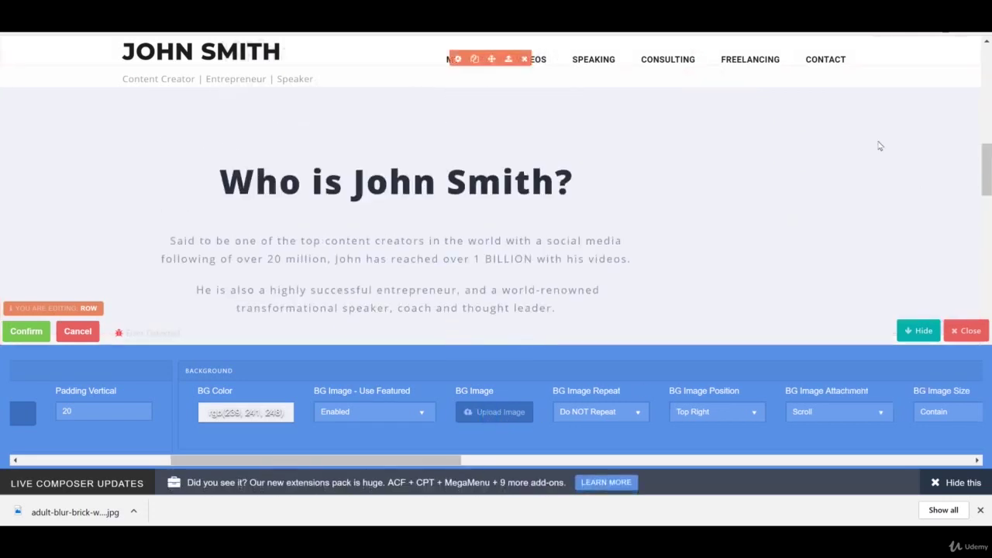
pyautogui.scroll(-2, 879, 146)
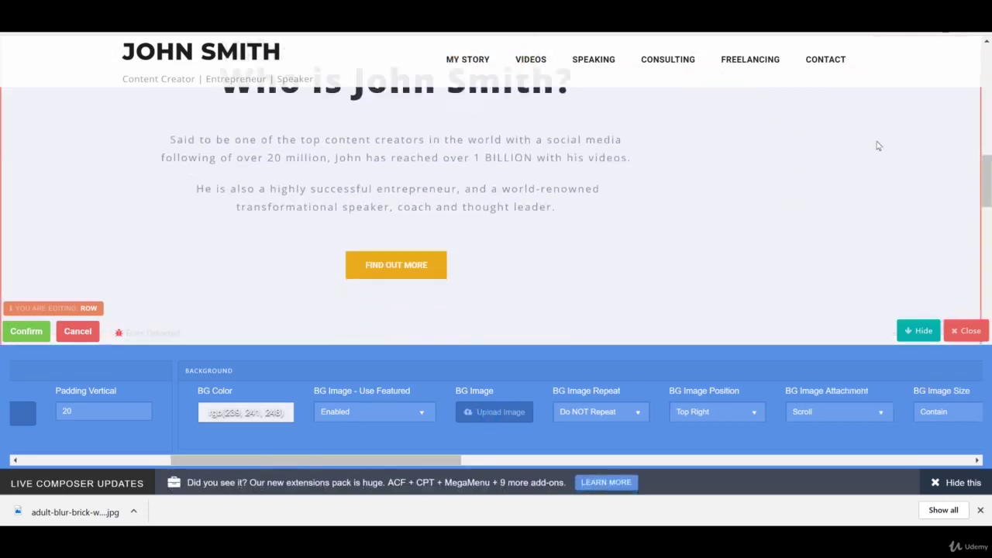
pyautogui.scroll(2, 880, 146)
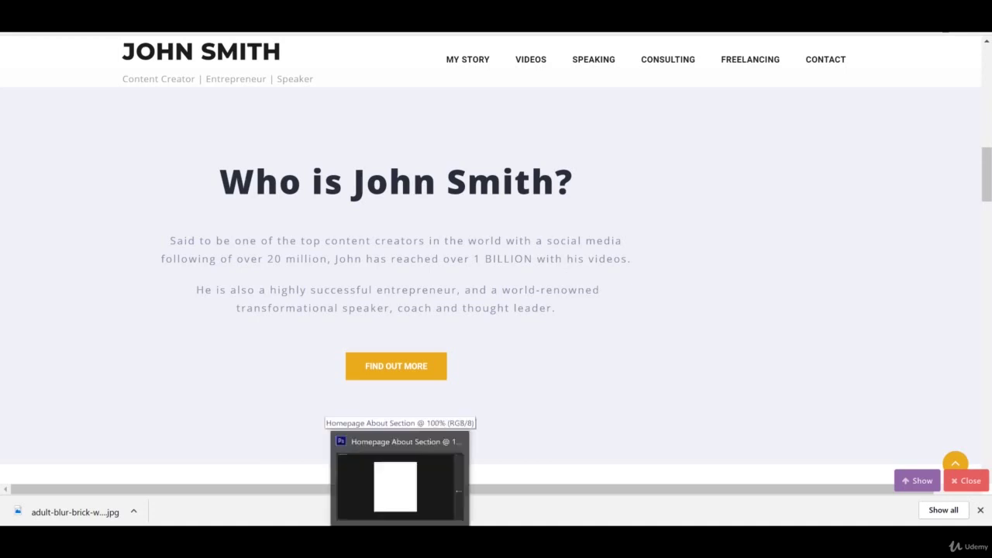
# Place adult-blur-brick-walls-846741 in Photoshop, scale it to fill the portrait canvas, and Save As
pyautogui.click(405, 477)
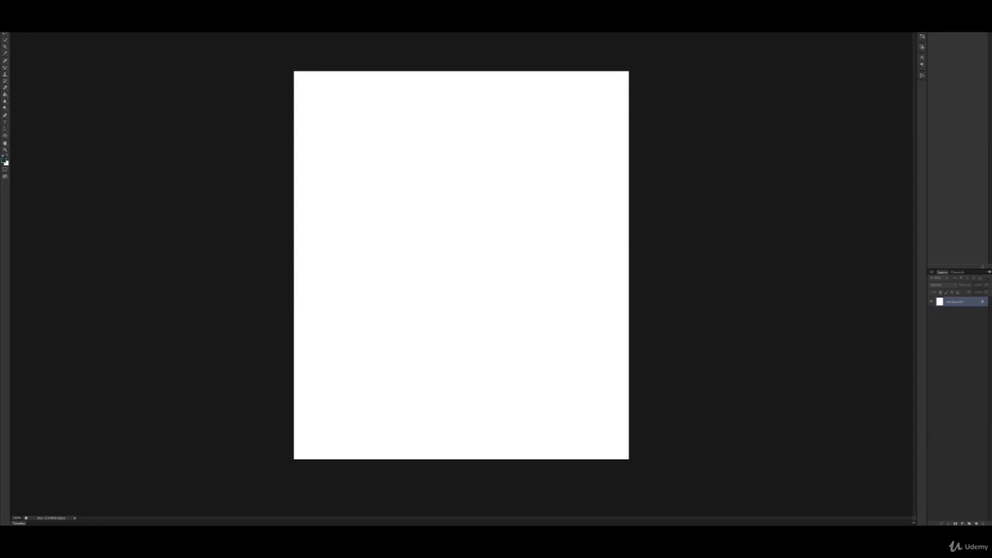
pyautogui.click(17, 2)
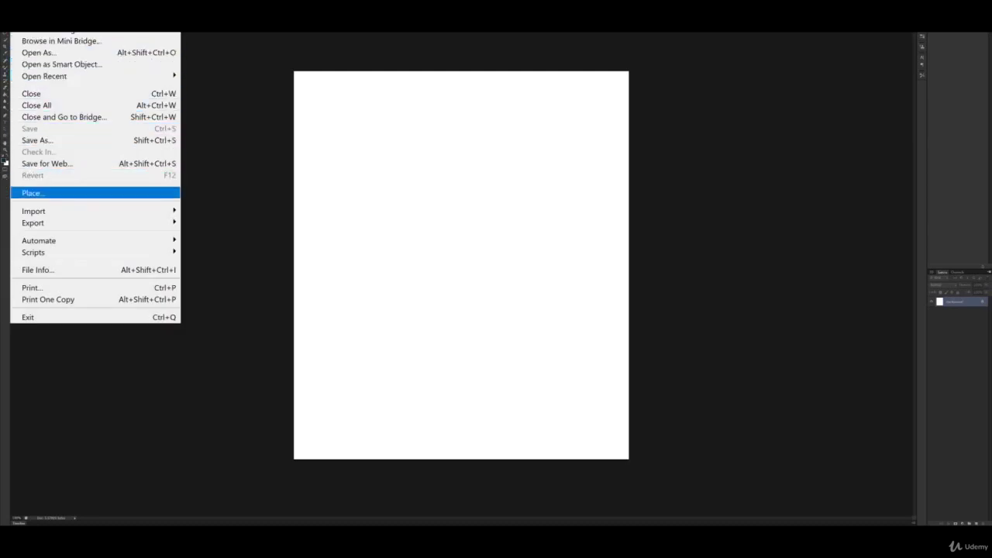
pyautogui.click(62, 193)
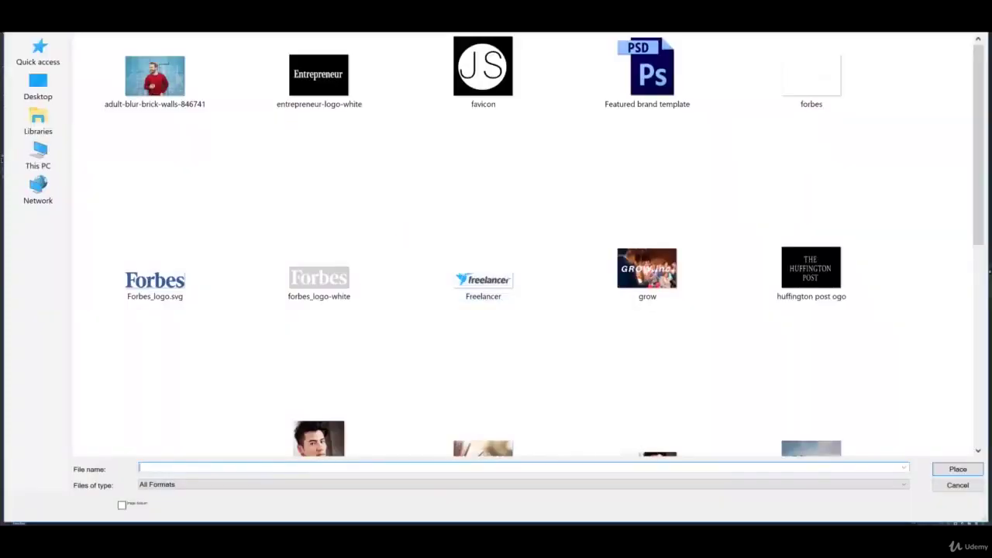
pyautogui.doubleClick(155, 75)
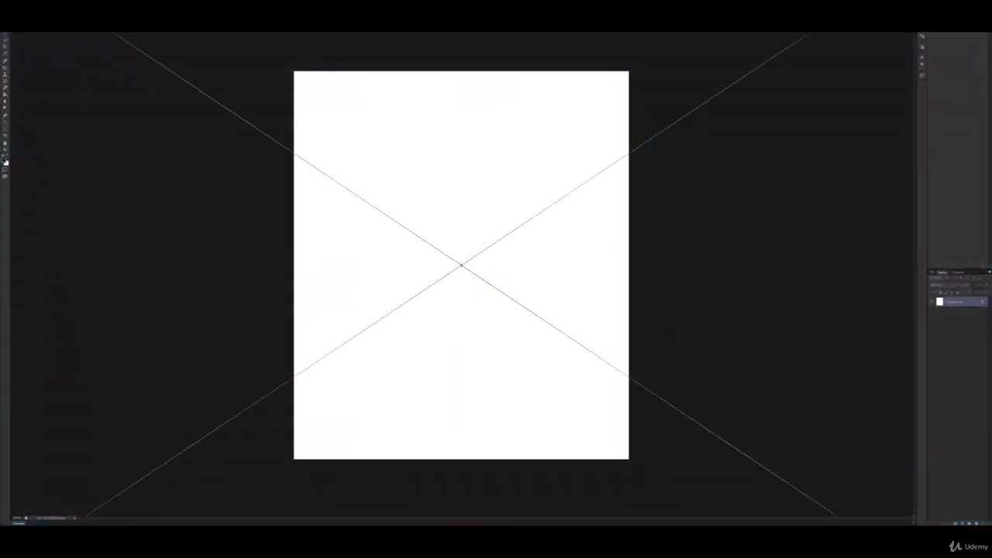
pyautogui.moveTo(411, 357); pyautogui.dragTo(113, 543)
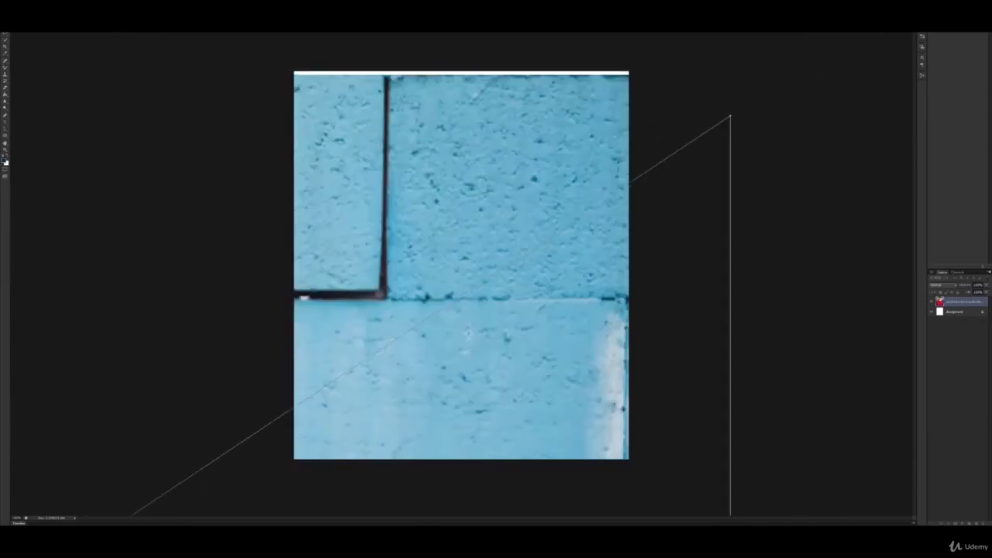
pyautogui.moveTo(731, 116); pyautogui.dragTo(739, 84)
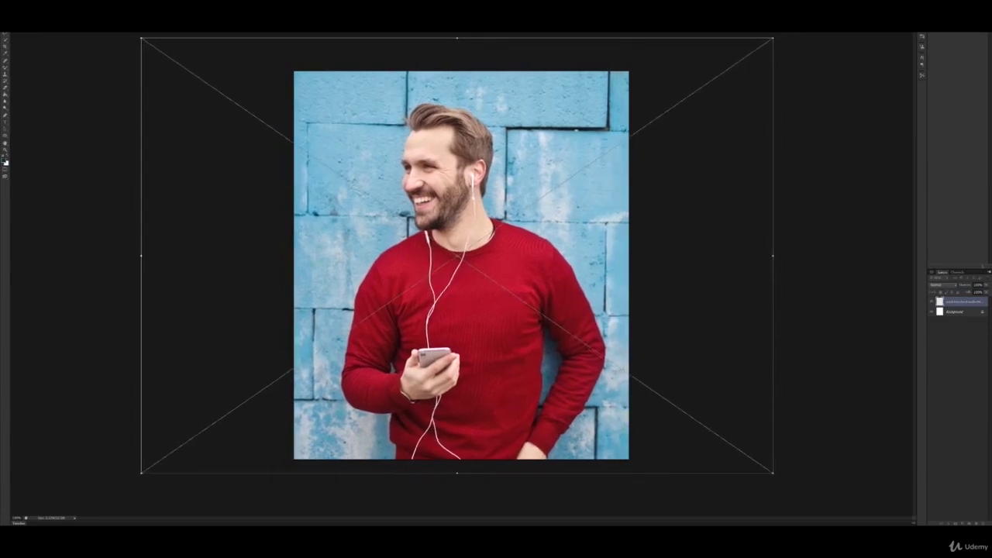
pyautogui.press('v')
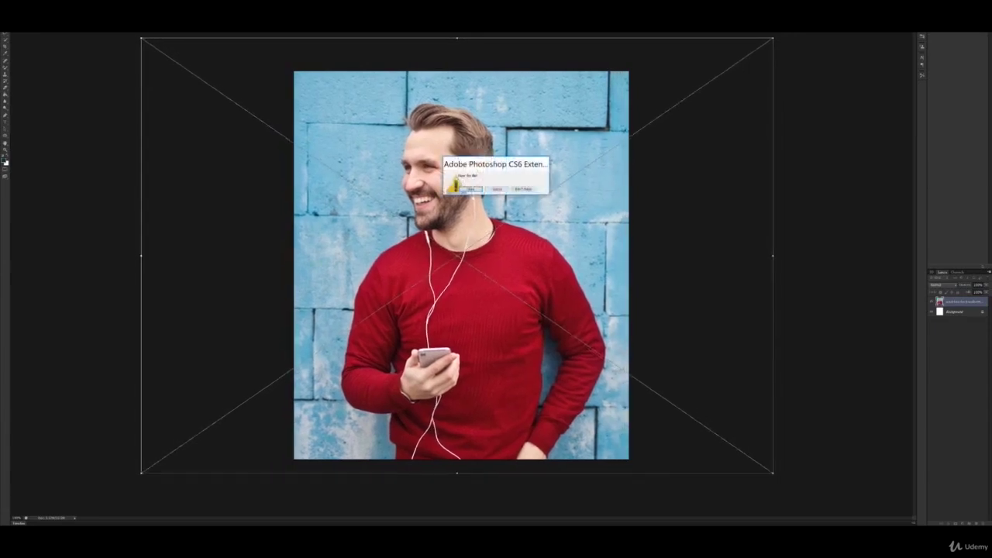
pyautogui.click(473, 189)
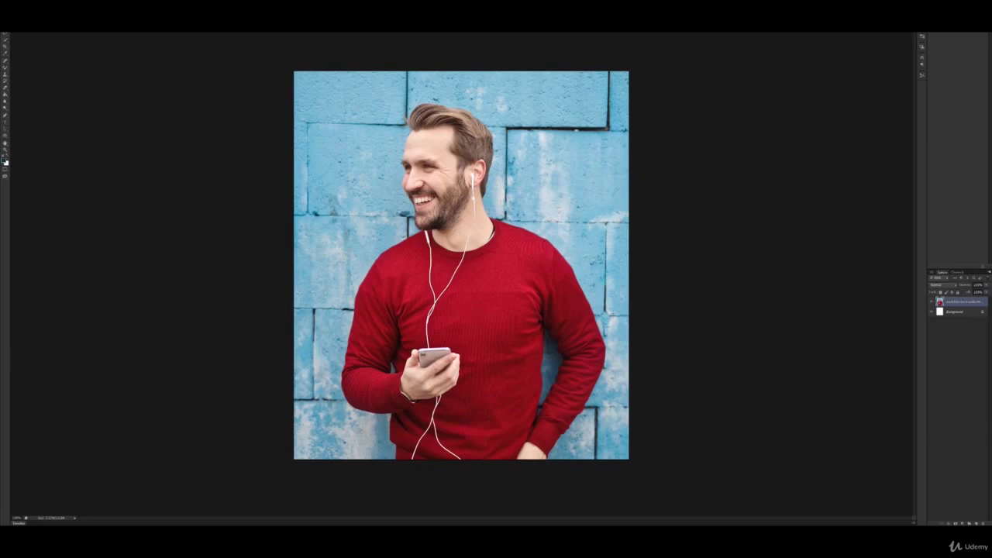
pyautogui.click(17, 6)
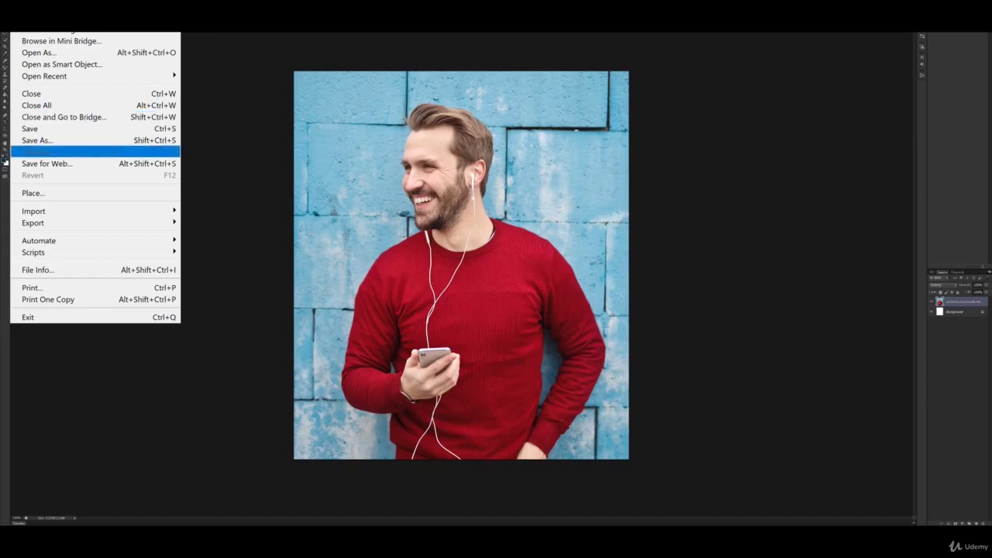
pyautogui.click(54, 140)
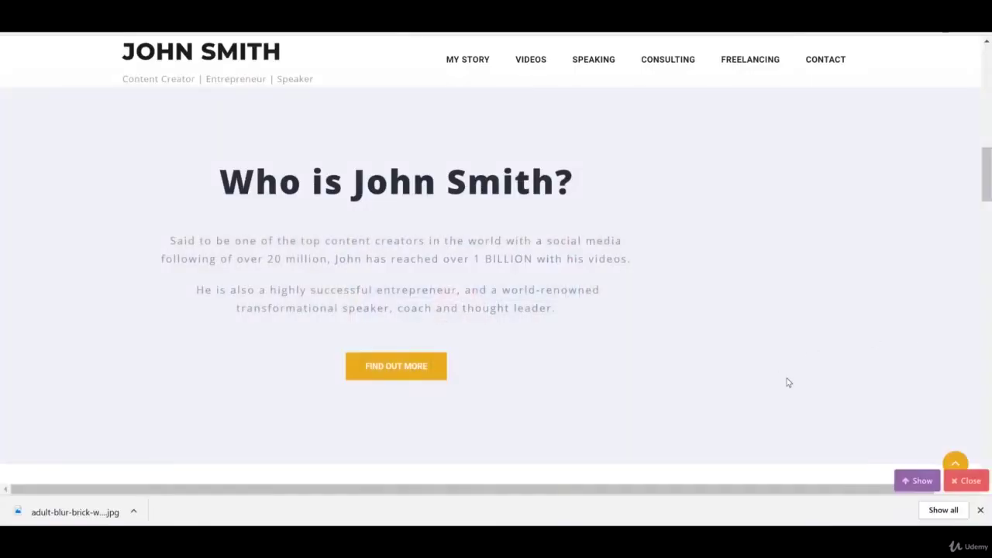
# Upload man.jpg and set it as the bio row's background image
pyautogui.click(913, 480)
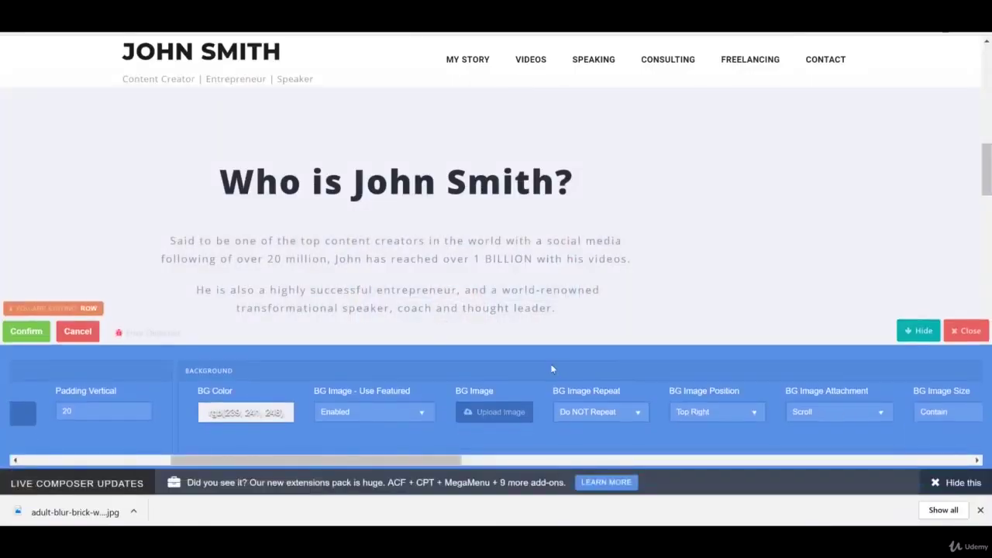
pyautogui.click(507, 416)
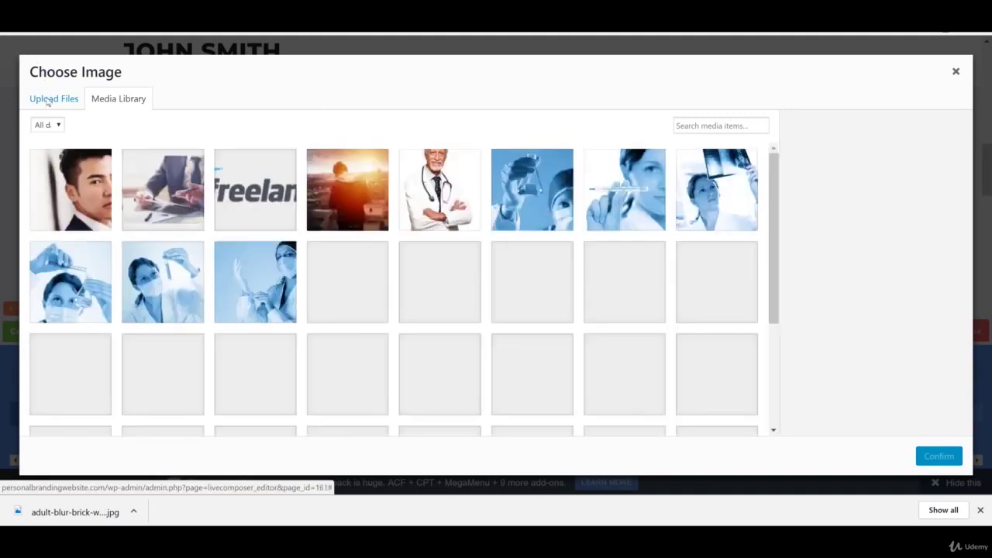
pyautogui.click(47, 100)
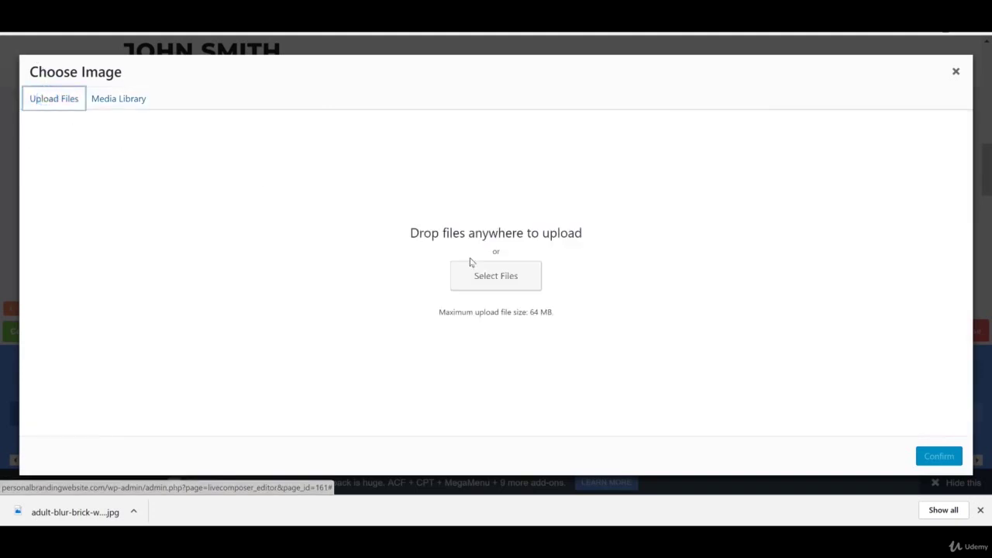
pyautogui.click(507, 280)
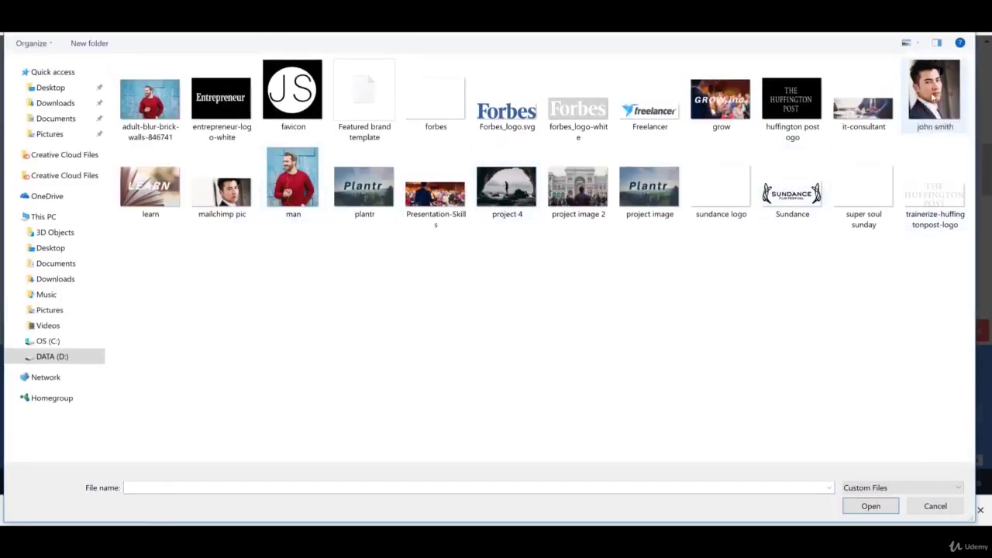
pyautogui.click(301, 183)
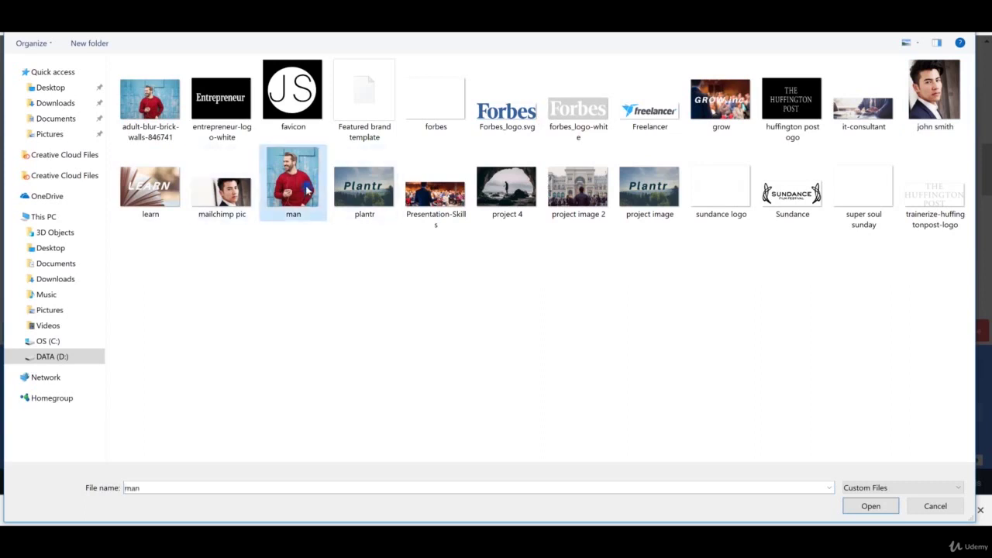
pyautogui.doubleClick(307, 186)
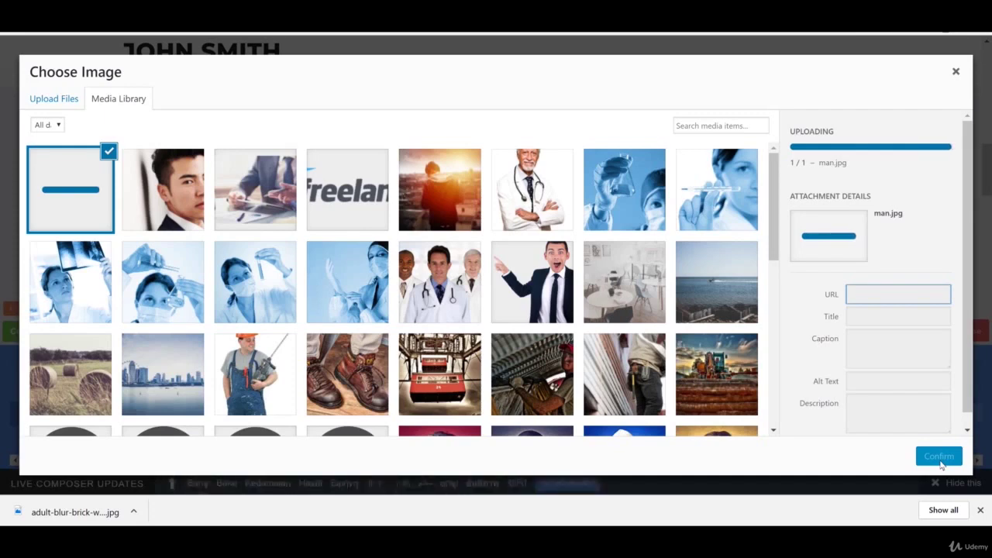
pyautogui.click(940, 459)
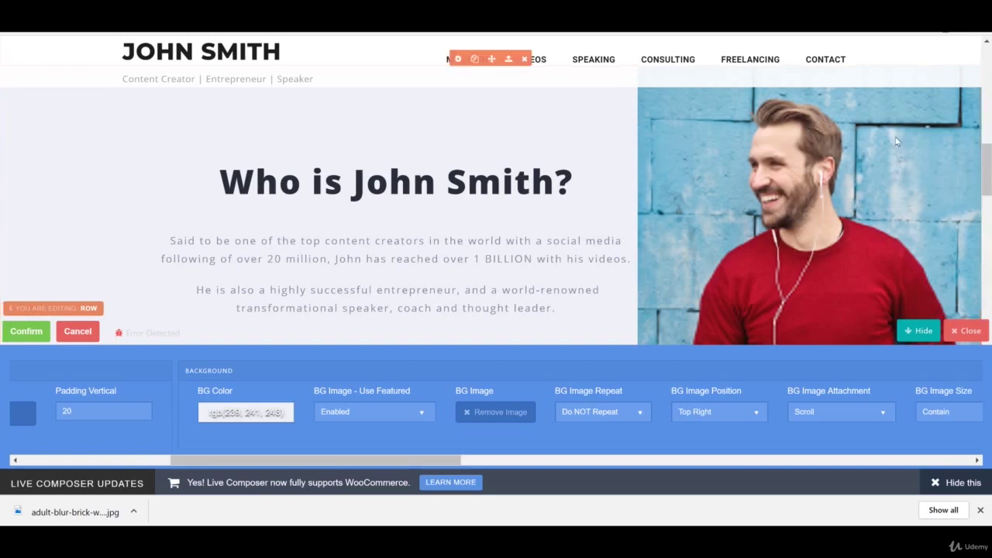
pyautogui.scroll(-2, 907, 163)
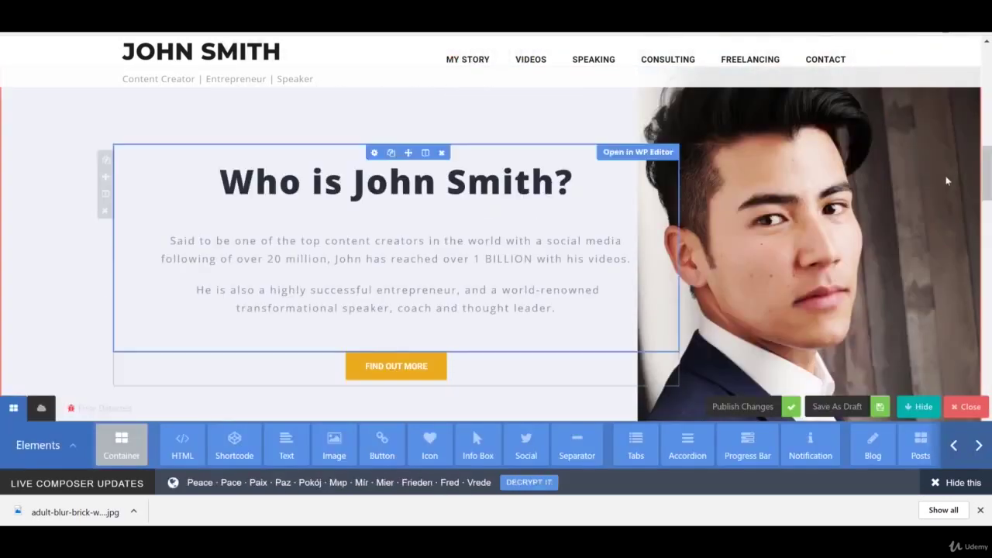
pyautogui.scroll(-1, 824, 238)
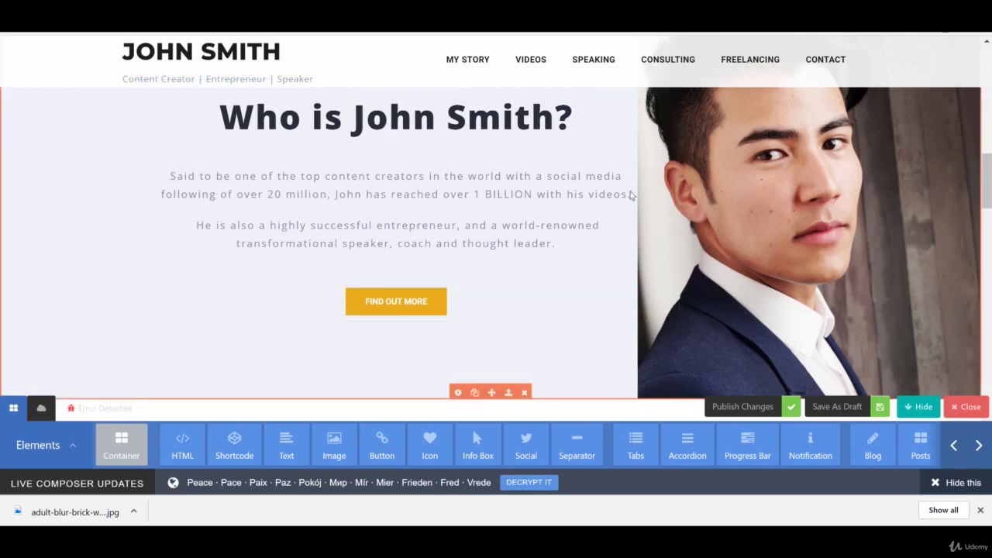
# Replace the button's label text with 'FIND OUT MORE' in capitals
pyautogui.click(358, 304)
pyautogui.moveTo(385, 302); pyautogui.dragTo(359, 306)
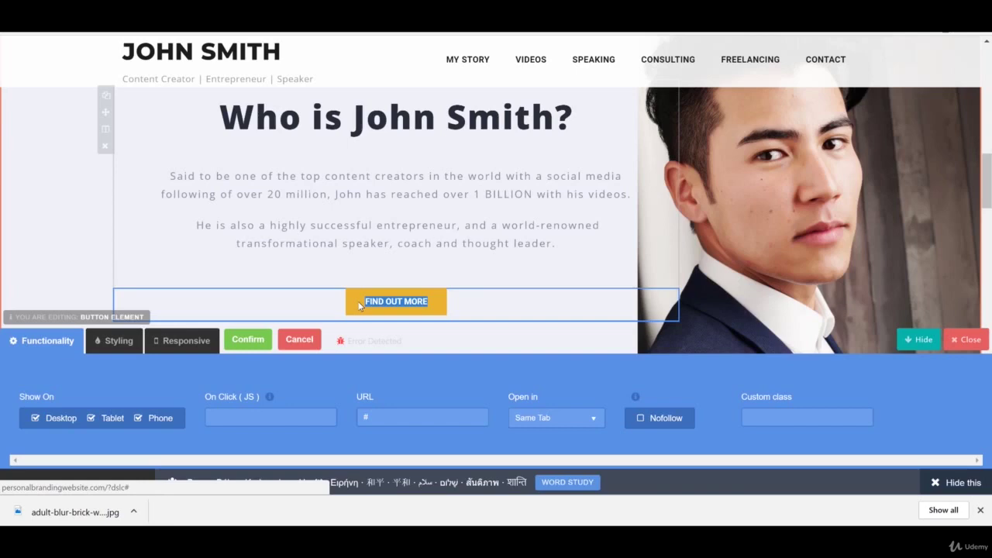
pyautogui.write('dsdfs')
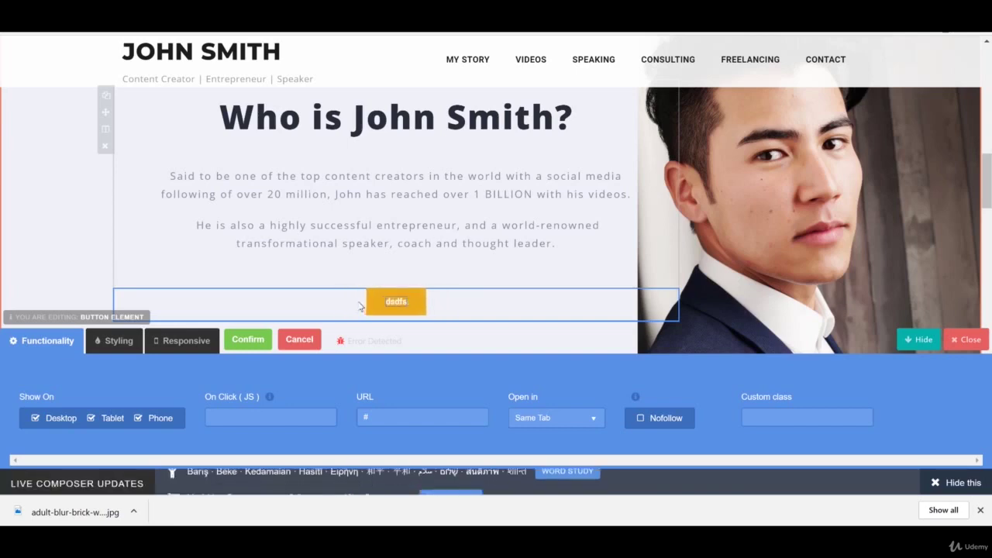
pyautogui.press('BackSpace')
pyautogui.press('BackSpace')
pyautogui.press('BackSpace')
pyautogui.press('BackSpace')
pyautogui.press('BackSpace')
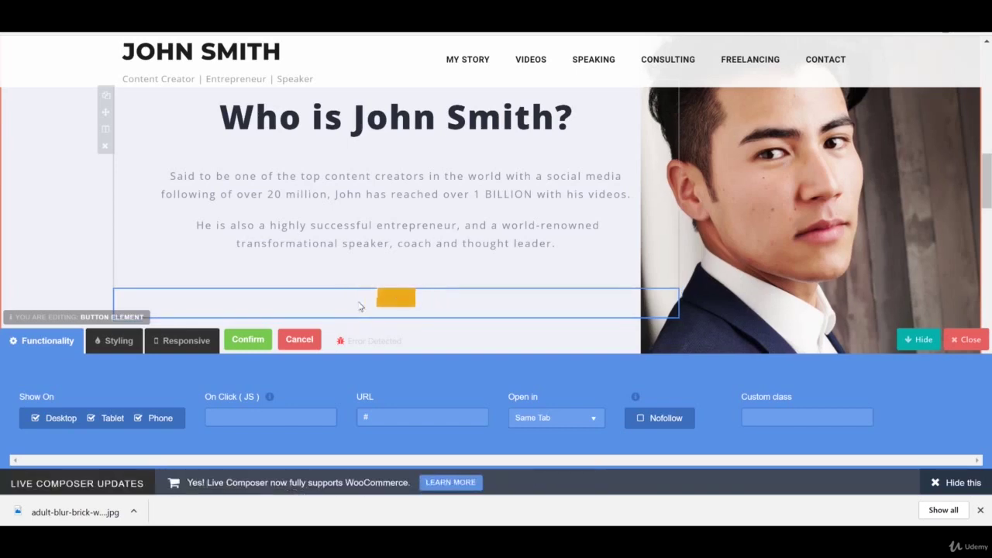
pyautogui.write('Find')
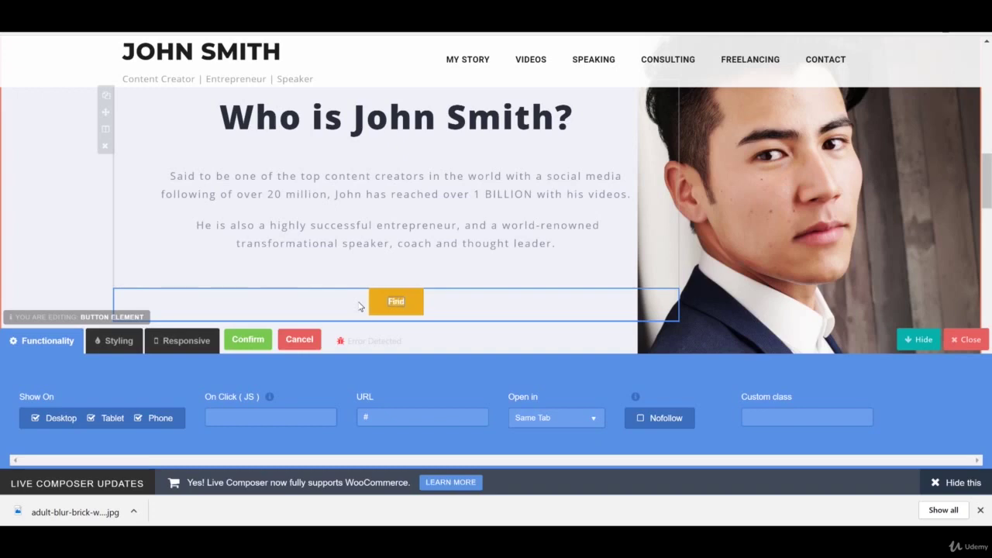
pyautogui.press('BackSpace')
pyautogui.press('BackSpace')
pyautogui.press('BackSpace')
pyautogui.press('BackSpace')
pyautogui.write('FIND O')
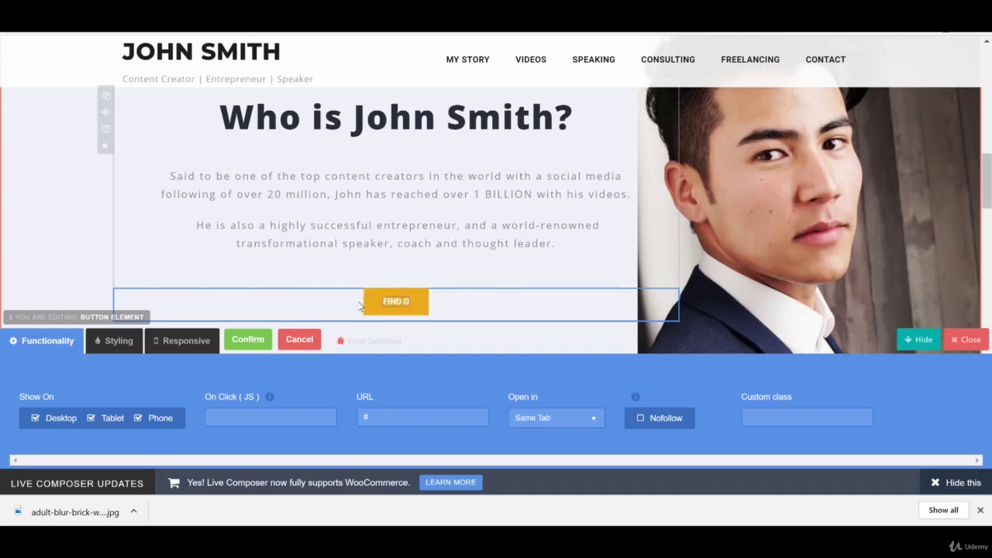
pyautogui.write('UT MORE')
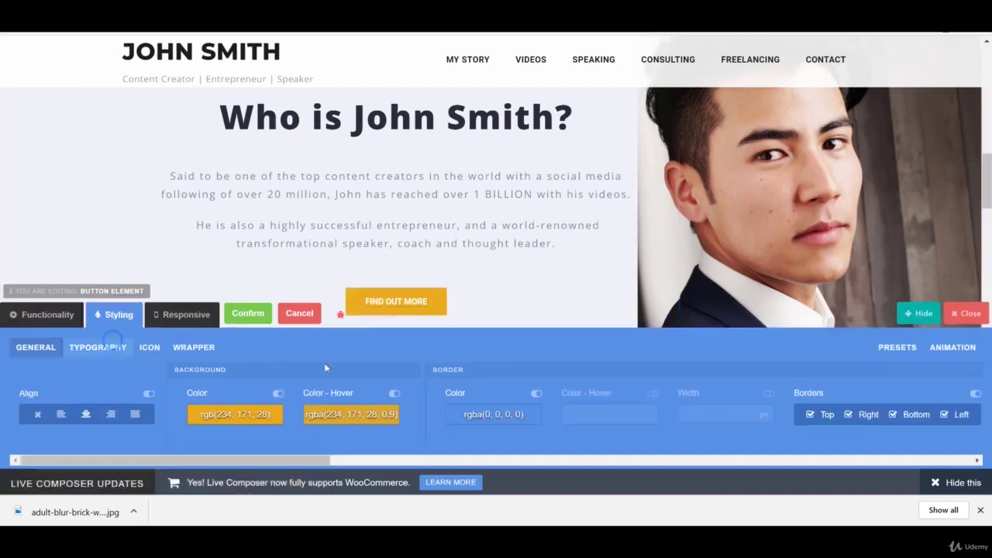
# Increase the button's font size from 13 to 16 px
pyautogui.click(114, 340)
pyautogui.moveTo(322, 461)
pyautogui.mouseDown()
pyautogui.moveTo(692, 470)
pyautogui.moveTo(314, 465)
pyautogui.mouseUp()
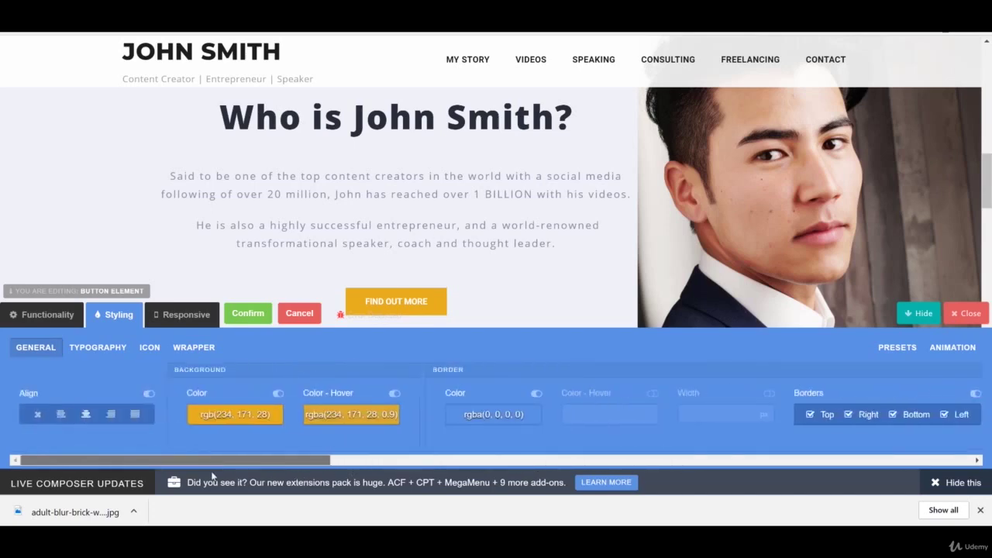
pyautogui.click(142, 351)
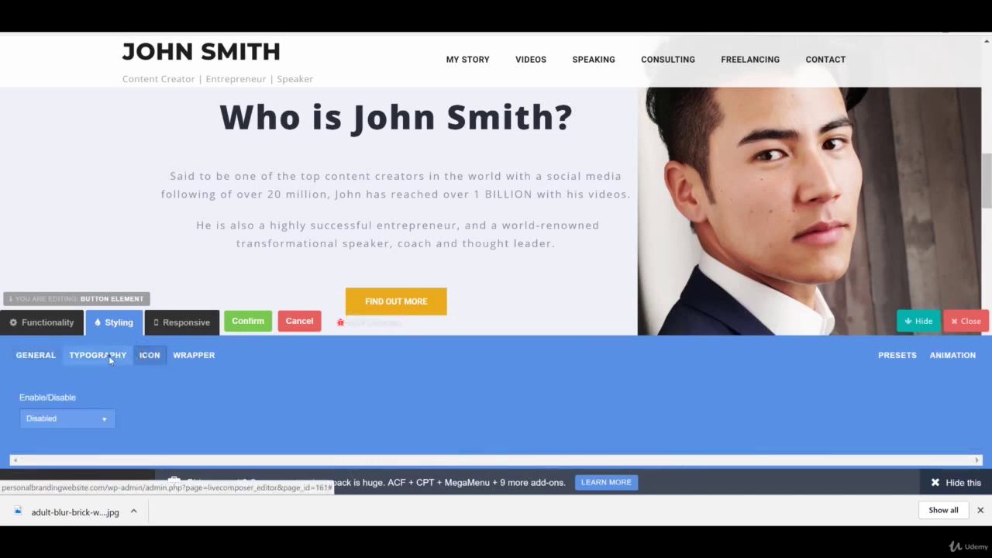
pyautogui.click(109, 355)
pyautogui.moveTo(307, 448)
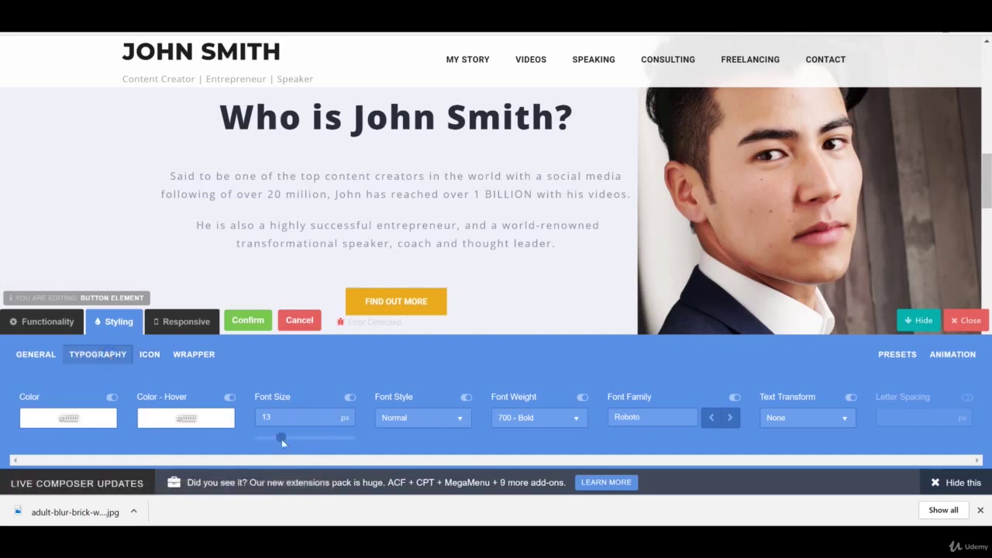
pyautogui.moveTo(282, 438)
pyautogui.mouseDown()
pyautogui.moveTo(300, 440)
pyautogui.moveTo(287, 441)
pyautogui.mouseUp()
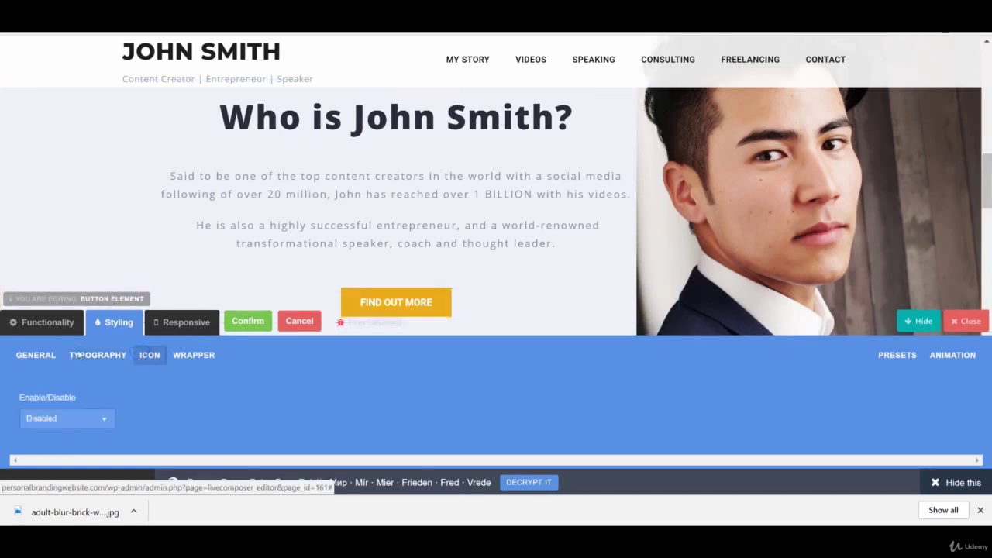
# Give the button the blue preset background colour and confirm the settings
pyautogui.click(43, 355)
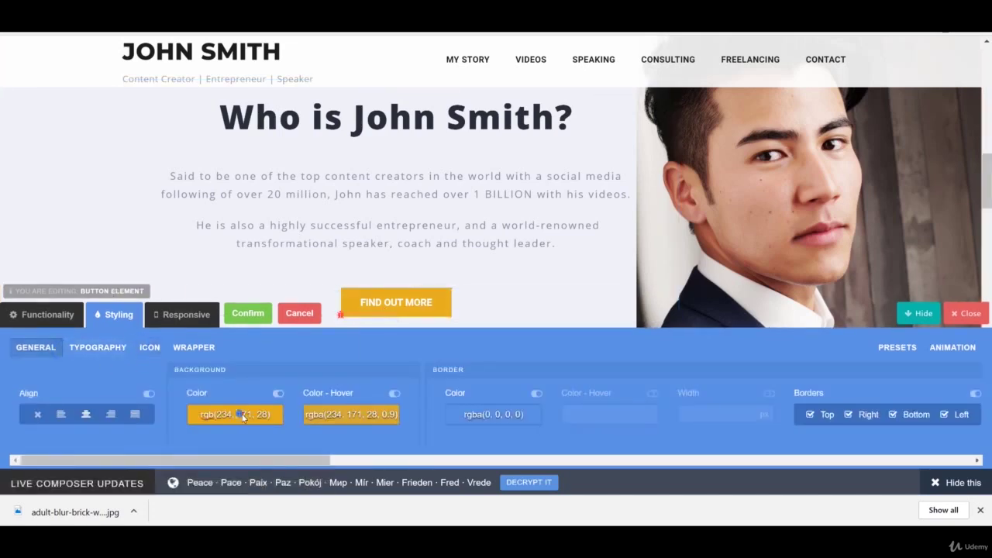
pyautogui.click(243, 416)
pyautogui.click(222, 361)
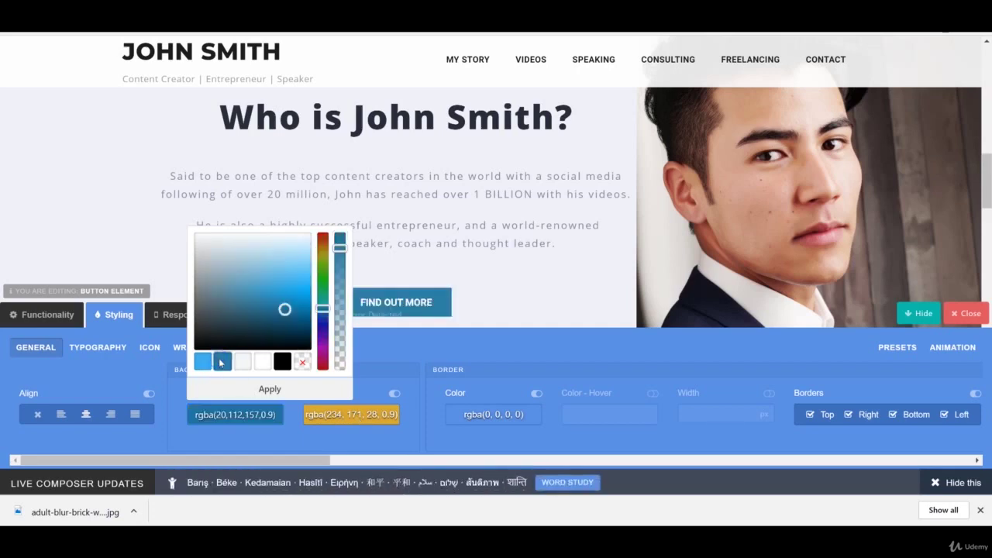
pyautogui.click(268, 389)
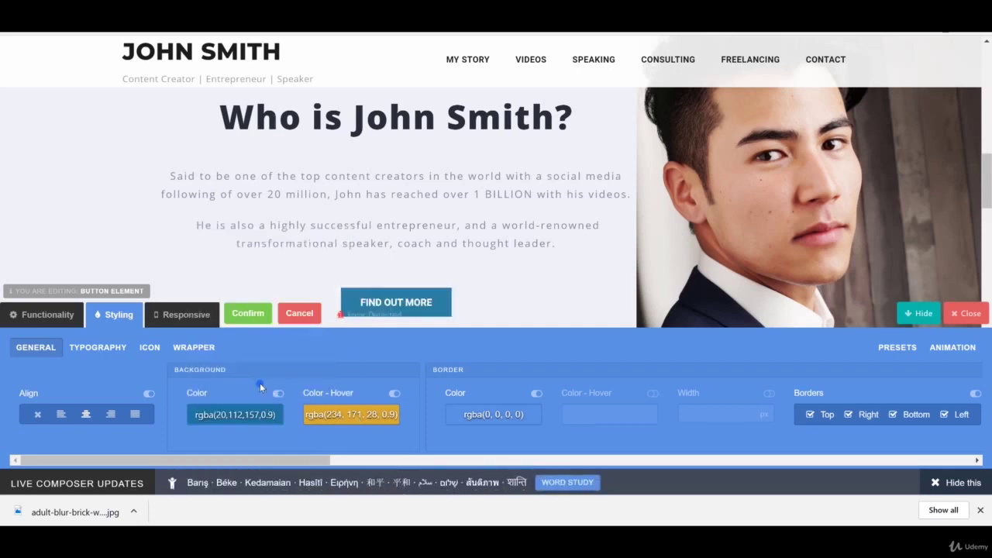
pyautogui.click(299, 314)
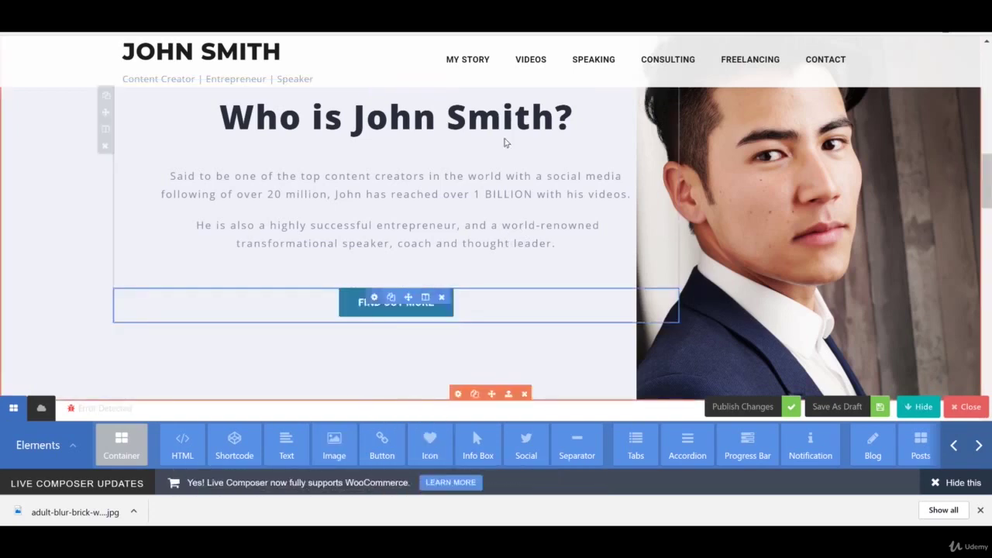
# Paste the My Story page address into the FIND OUT MORE button's link and confirm
pyautogui.click(377, 300)
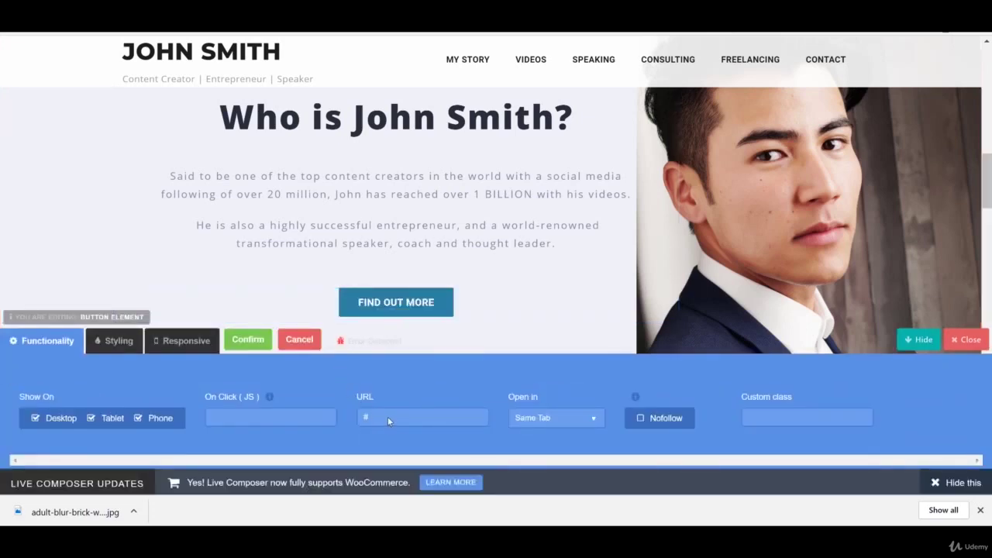
pyautogui.rightClick(466, 68)
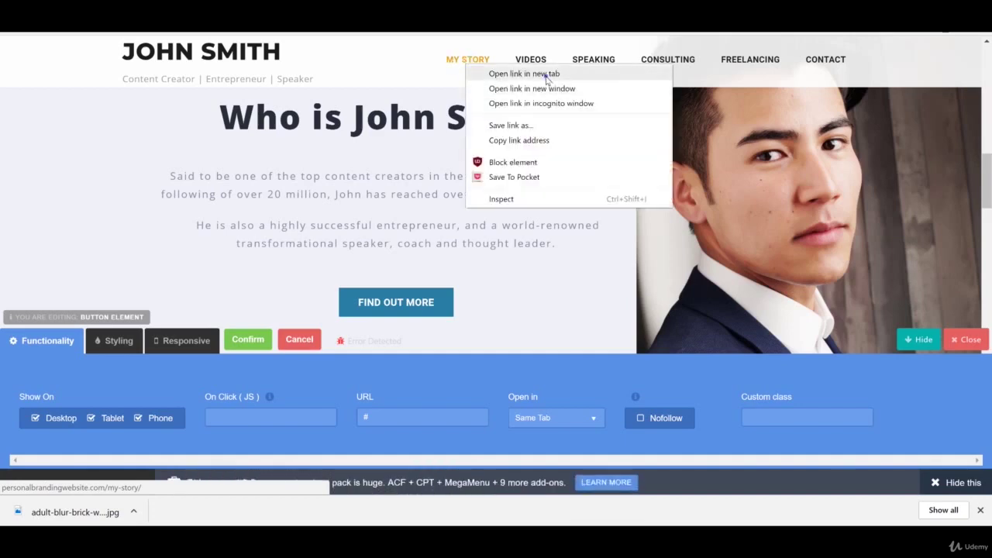
pyautogui.click(547, 76)
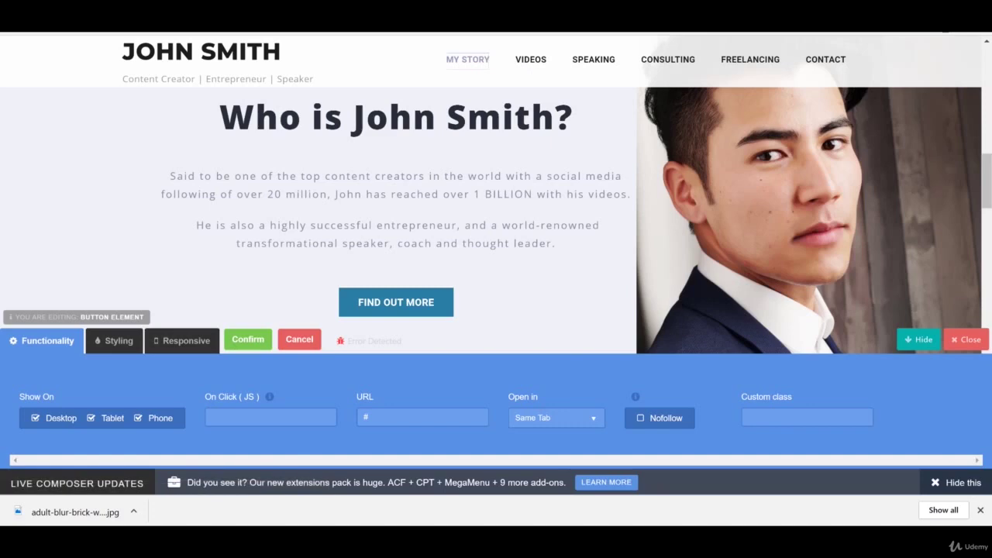
pyautogui.click(291, 9)
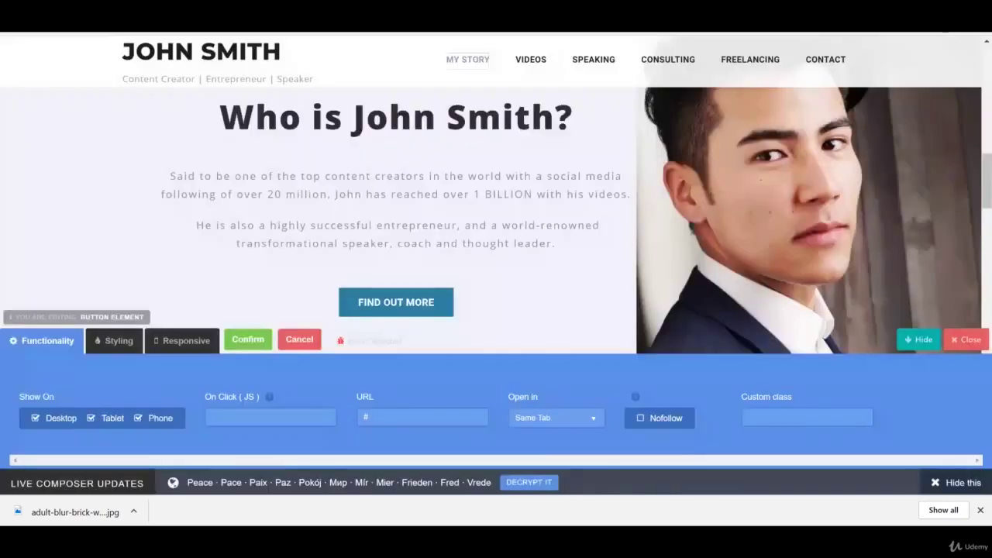
pyautogui.click(419, 414)
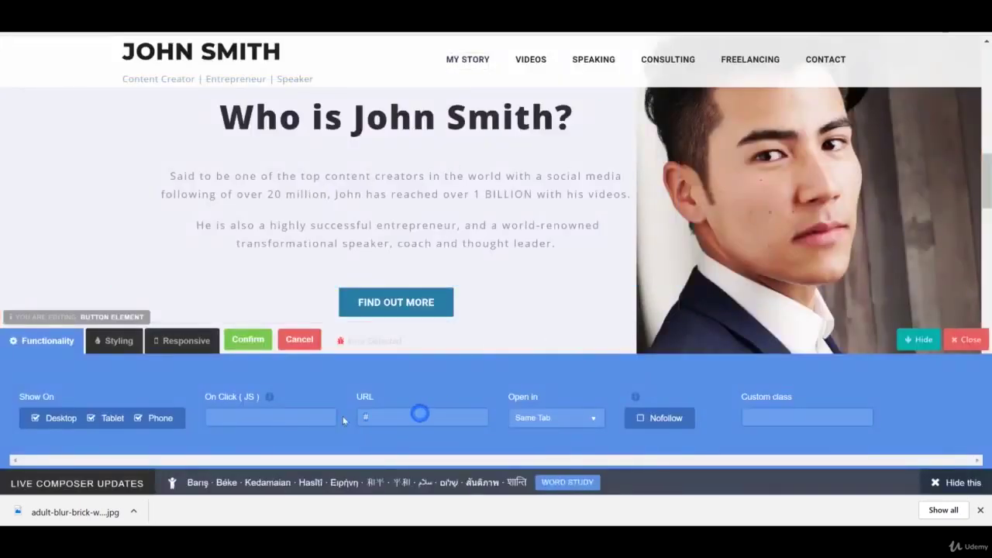
pyautogui.hotkey('ctrl', 'v')
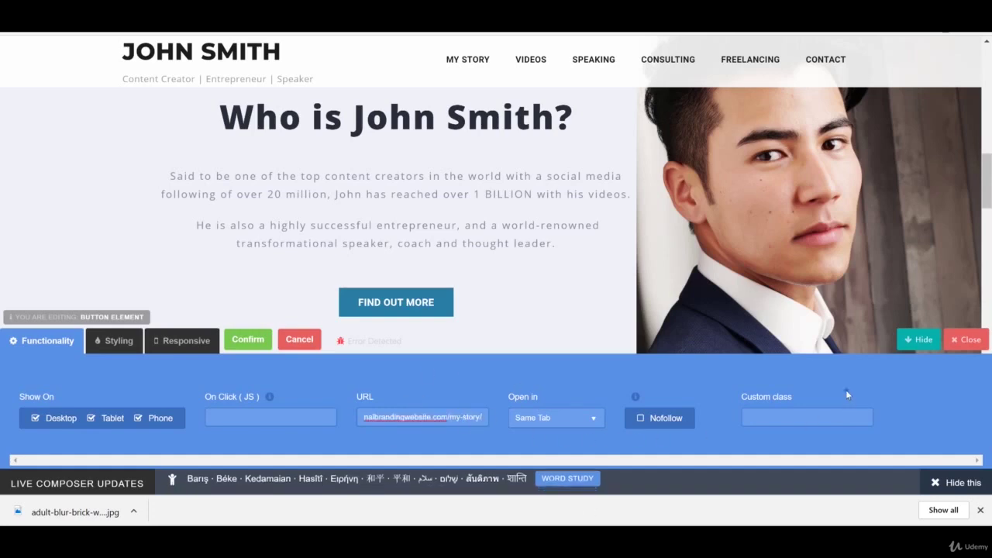
pyautogui.click(248, 339)
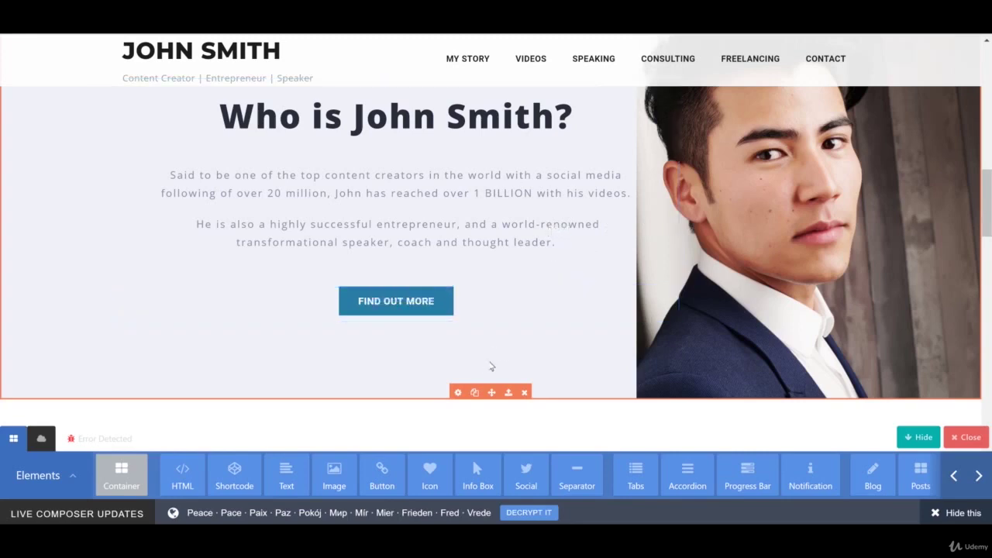
# In the bio row's settings, untick Tablet and Phone so only Desktop remains
pyautogui.click(458, 393)
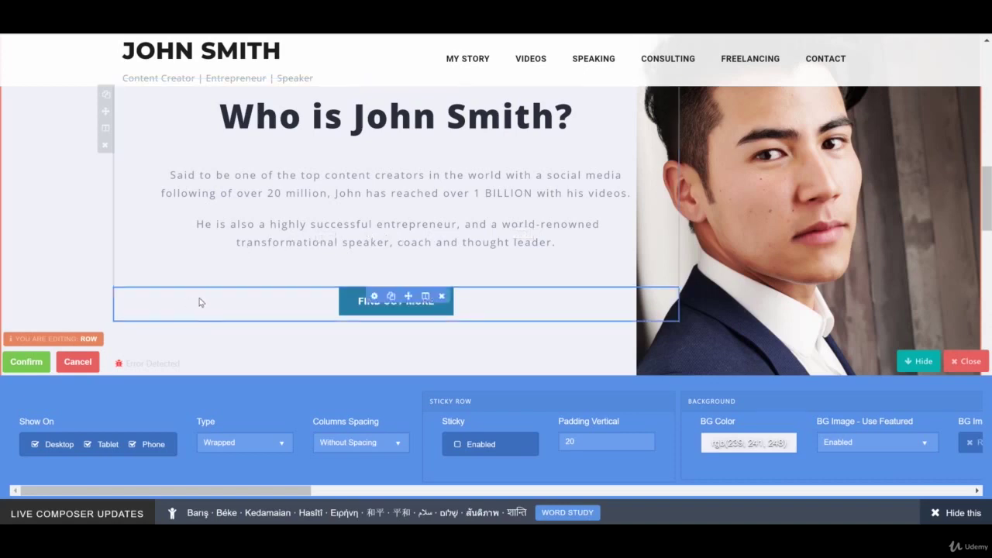
pyautogui.click(89, 445)
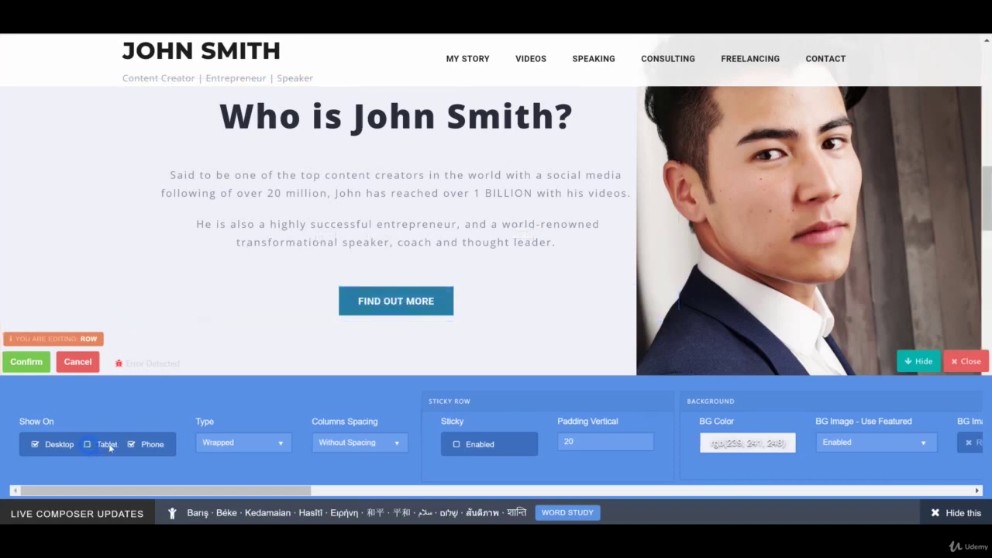
pyautogui.click(130, 444)
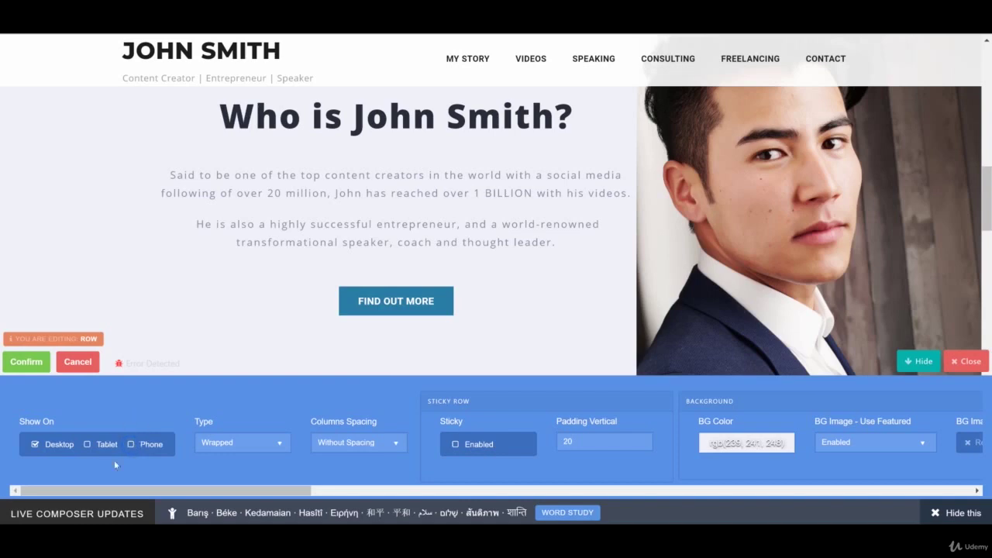
pyautogui.scroll(1, 869, 204)
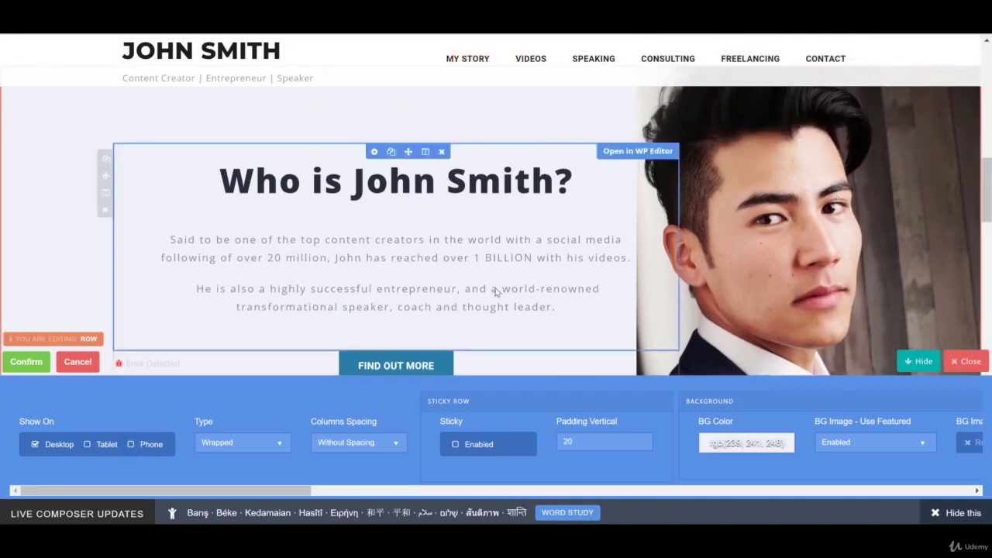
pyautogui.scroll(-1, 728, 245)
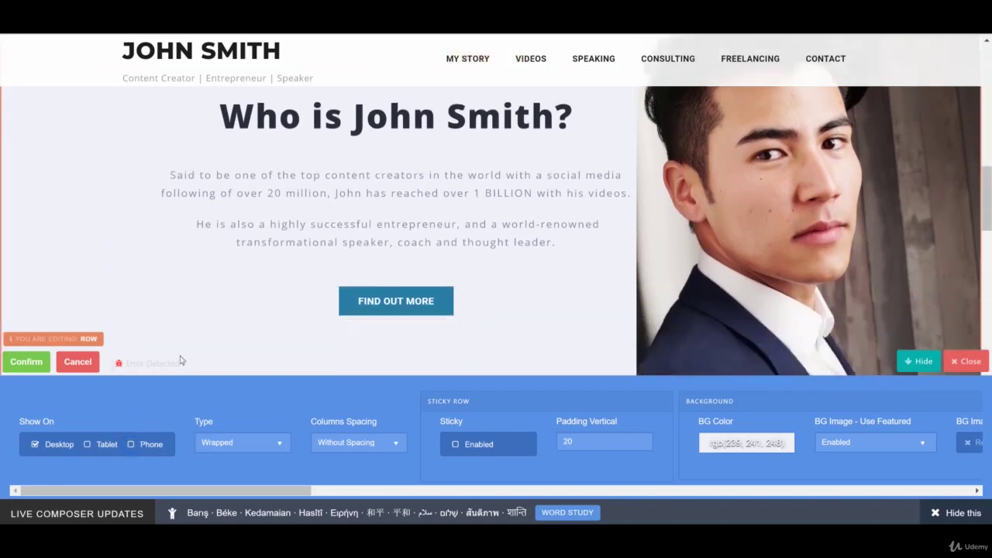
pyautogui.click(35, 444)
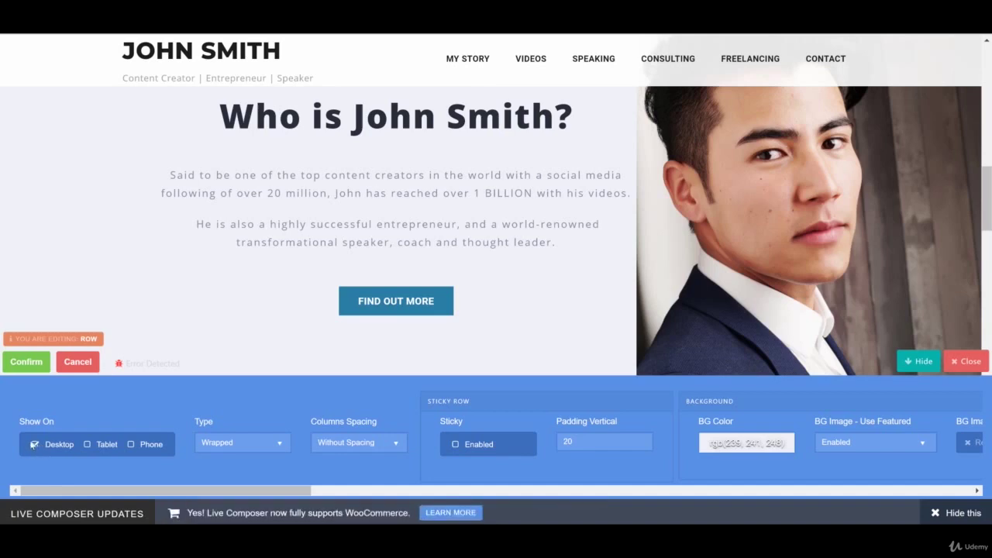
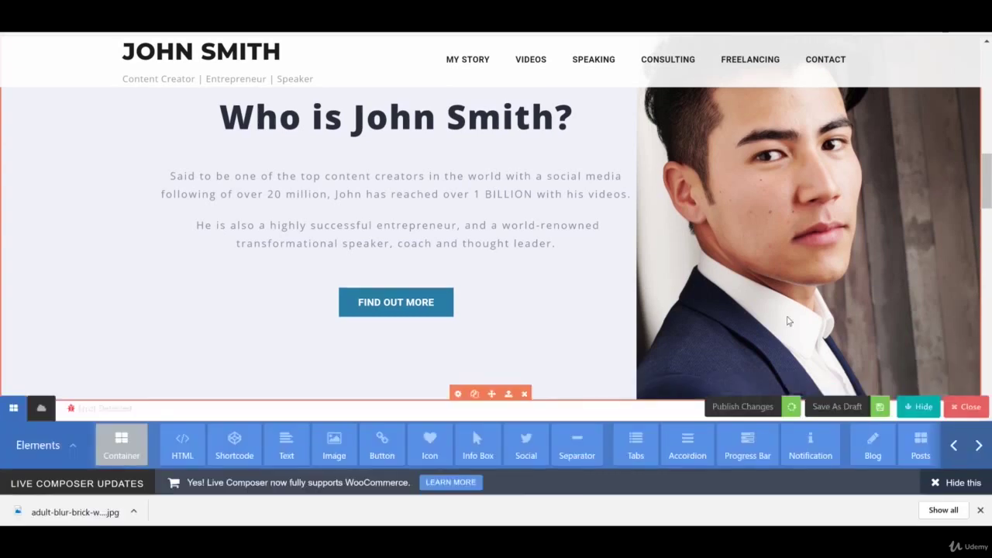
# Close the Live Composer front-end editor after checking the 'Who is John Smith?' row
pyautogui.scroll(1, 702, 225)
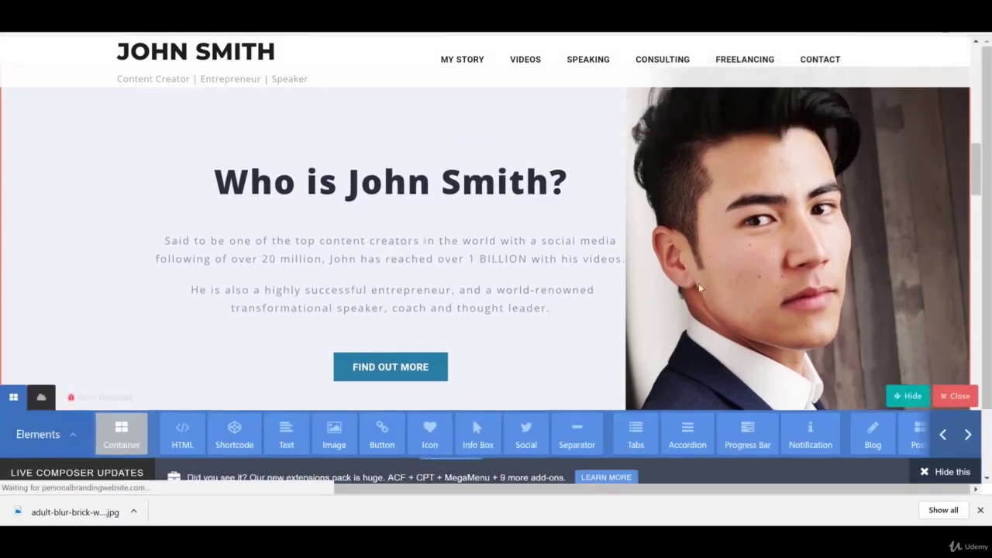
pyautogui.scroll(-2, 682, 210)
pyautogui.scroll(2, 757, 287)
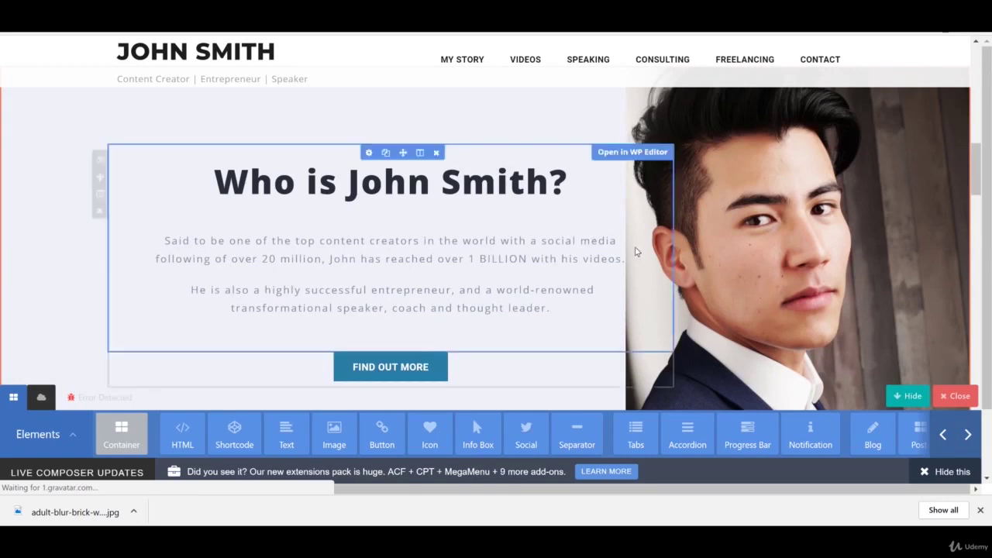
pyautogui.scroll(-2, 868, 195)
pyautogui.scroll(1, 798, 203)
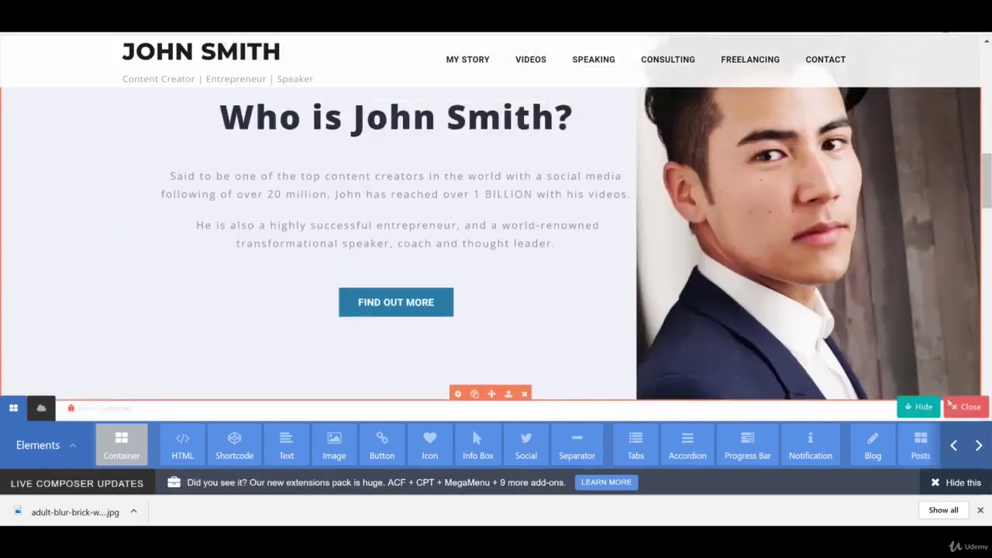
pyautogui.click(969, 410)
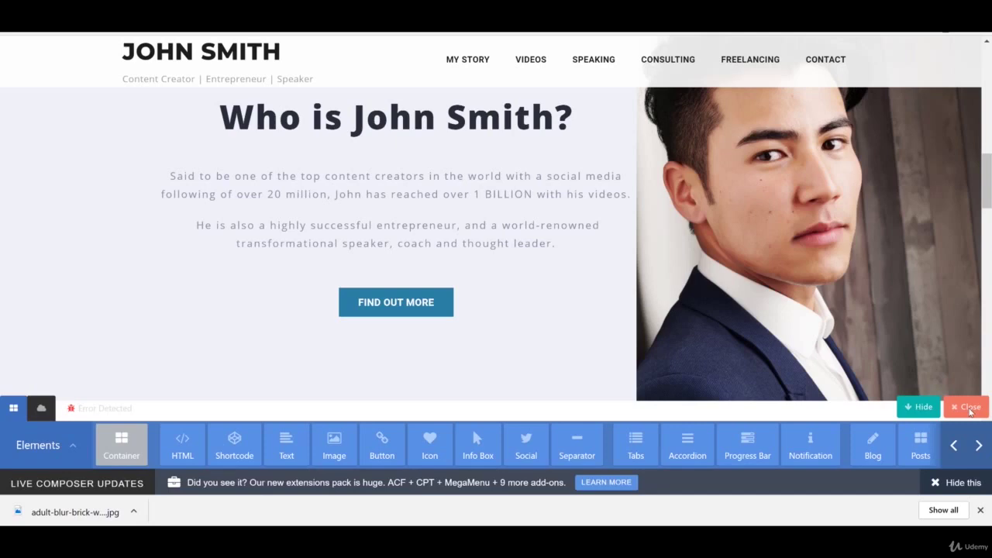
pyautogui.scroll(-8, 811, 353)
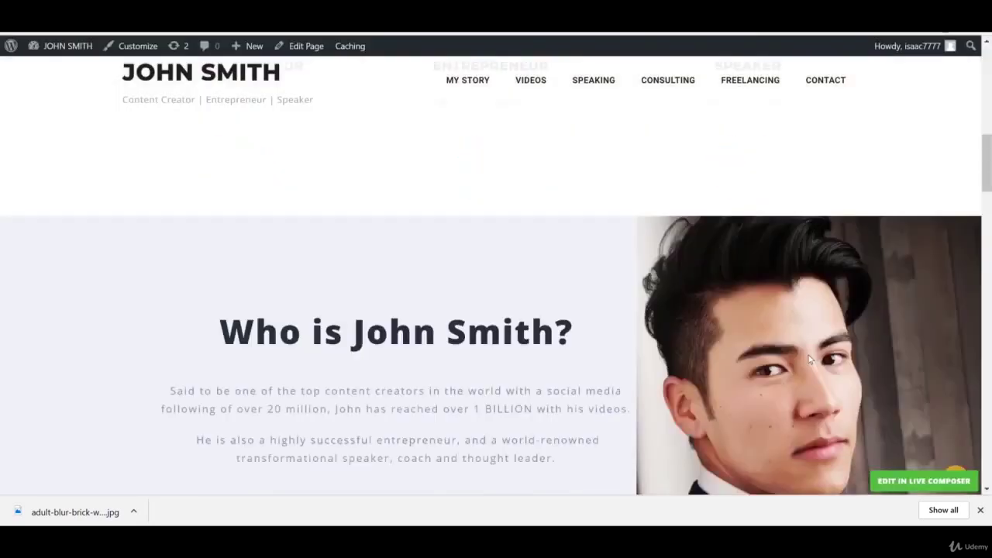
pyautogui.scroll(-3, 811, 359)
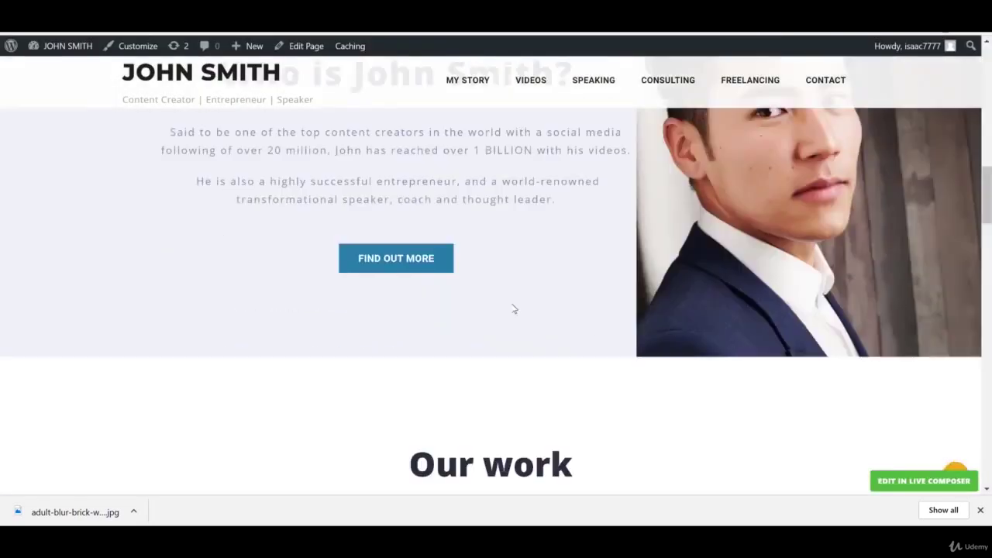
pyautogui.click(388, 262)
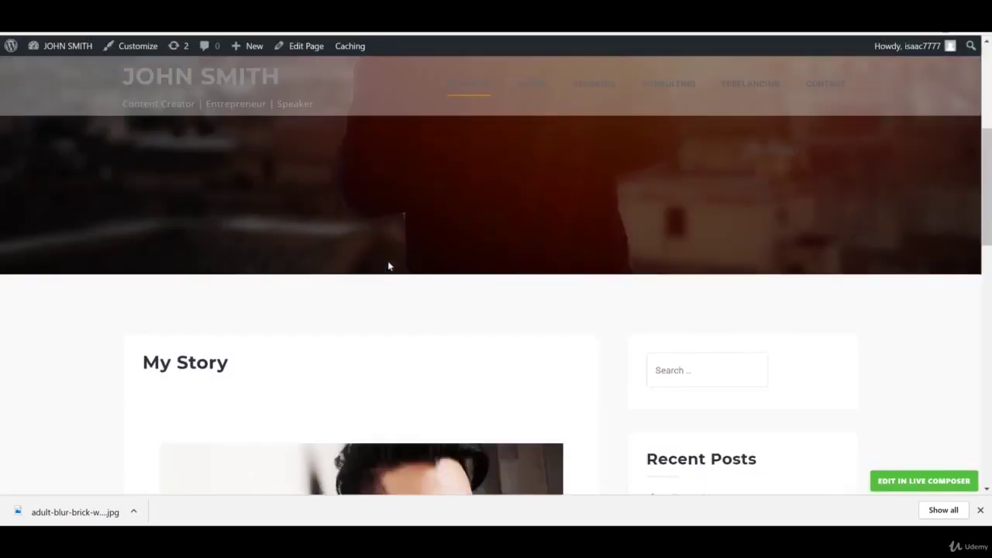
pyautogui.scroll(-10, 388, 265)
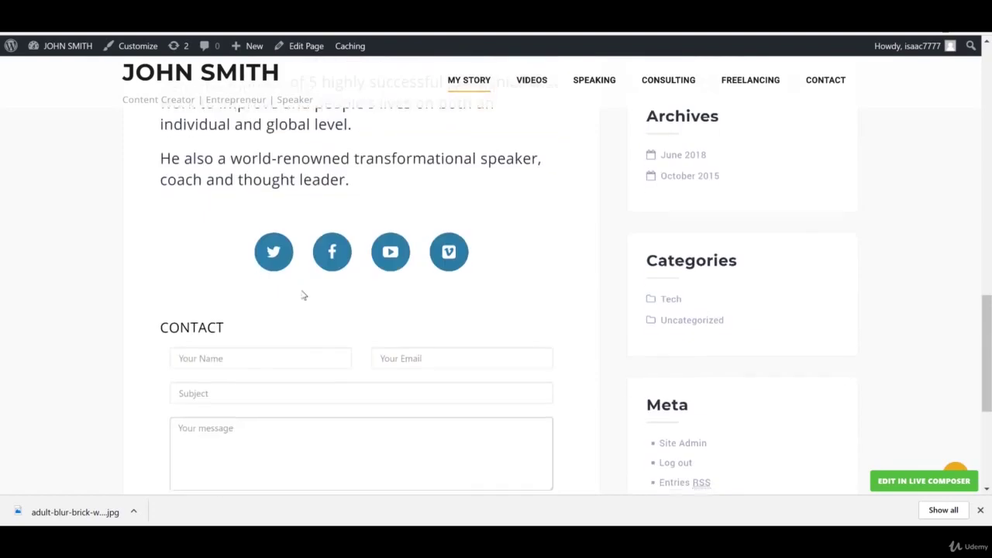
pyautogui.scroll(3, 303, 295)
pyautogui.hotkey('alt', 'Left')
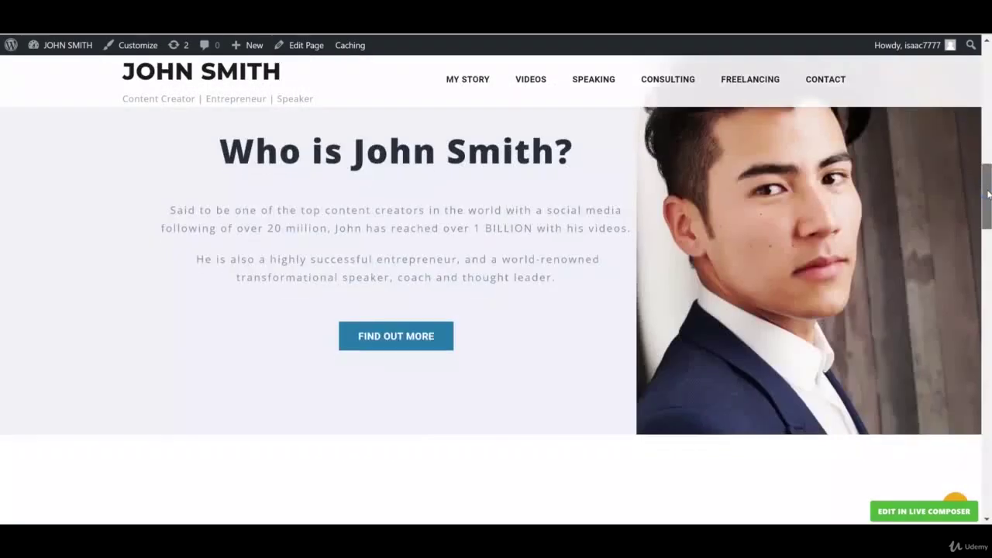
pyautogui.moveTo(988, 194); pyautogui.dragTo(989, 252)
pyautogui.scroll(1, 550, 208)
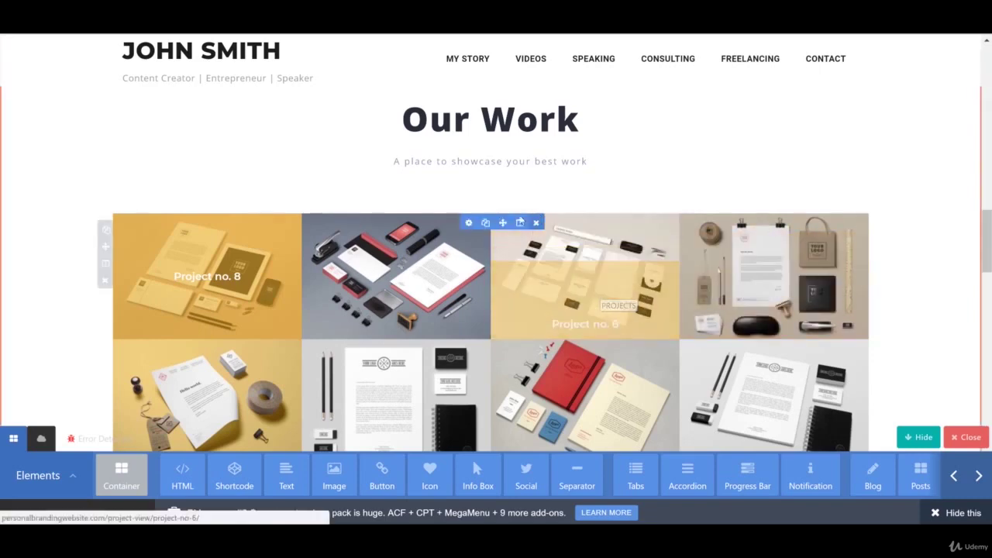
# Delete the old Our Work image grid and drop a Projects gallery element into the empty section
pyautogui.click(539, 224)
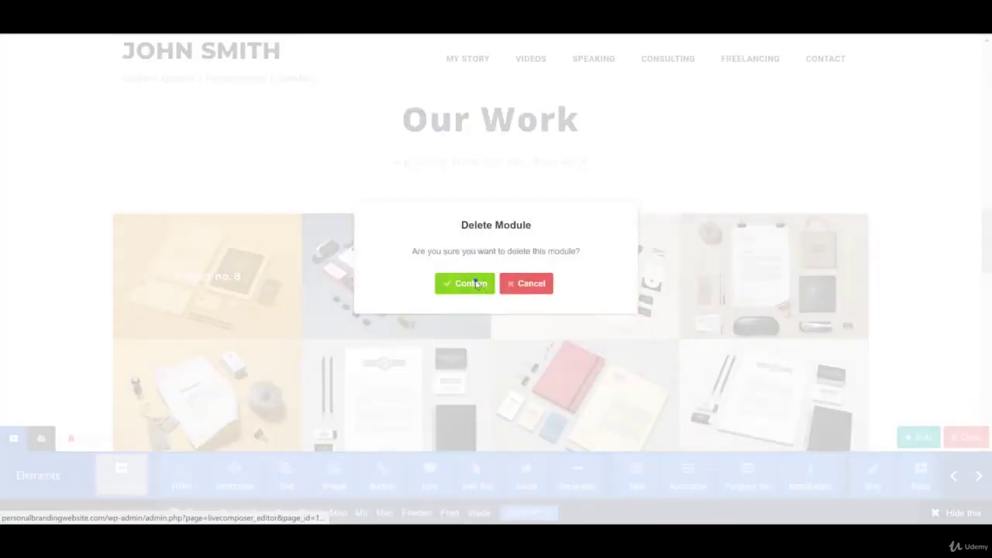
pyautogui.click(477, 283)
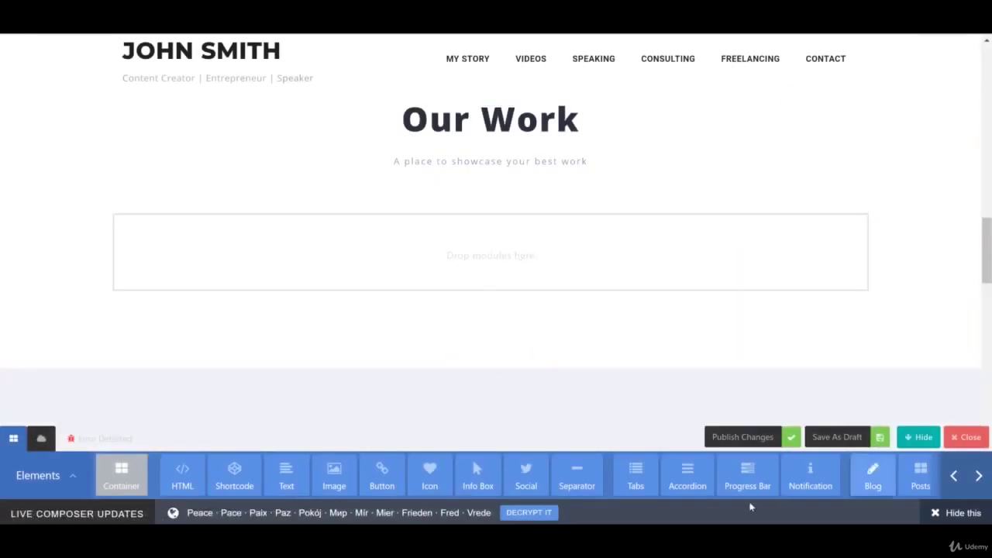
pyautogui.click(980, 479)
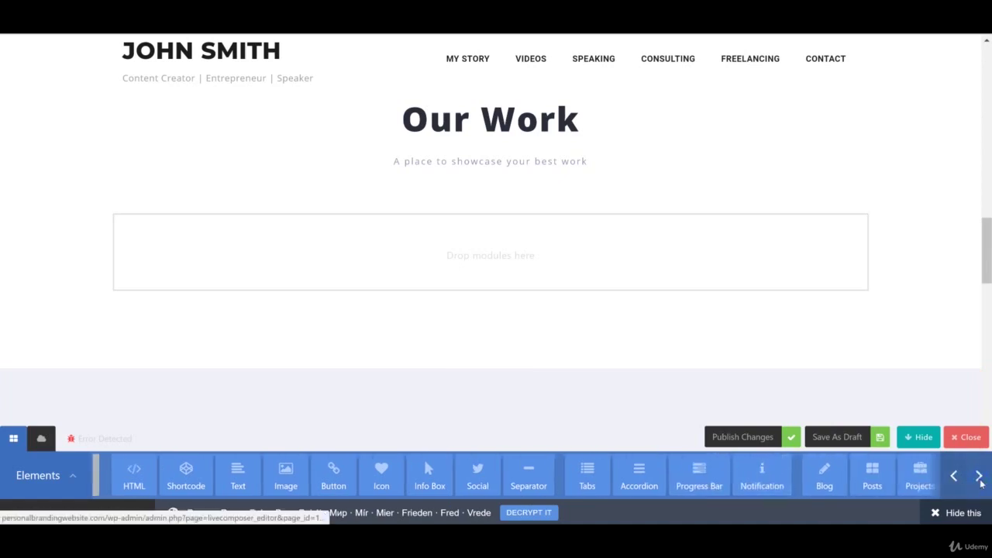
pyautogui.click(980, 482)
pyautogui.moveTo(880, 480); pyautogui.dragTo(507, 245)
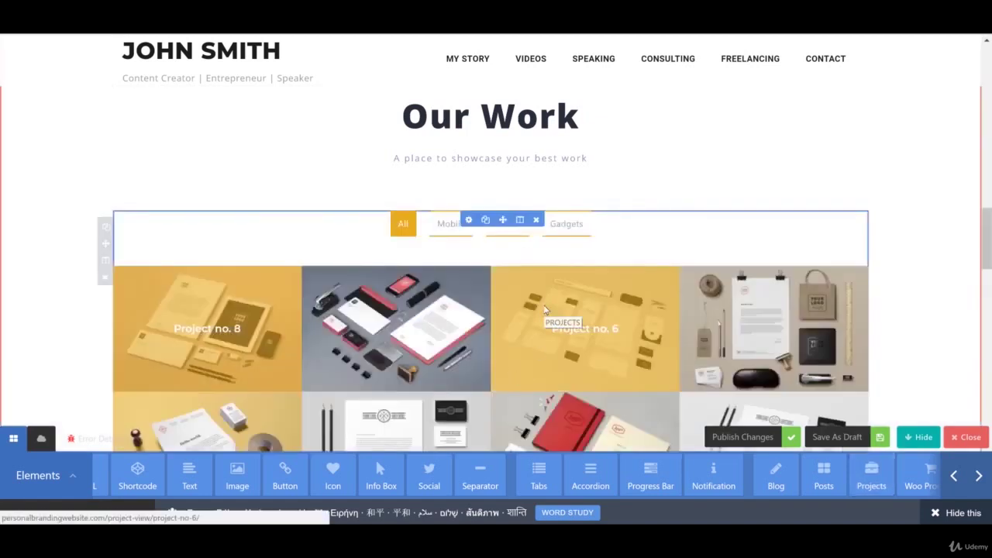
pyautogui.scroll(-3, 545, 309)
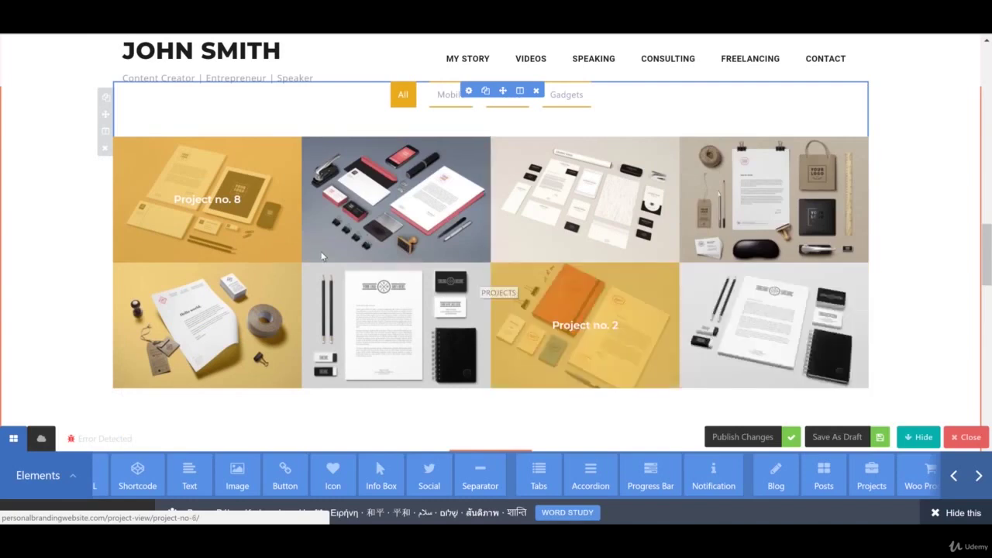
pyautogui.scroll(2, 643, 307)
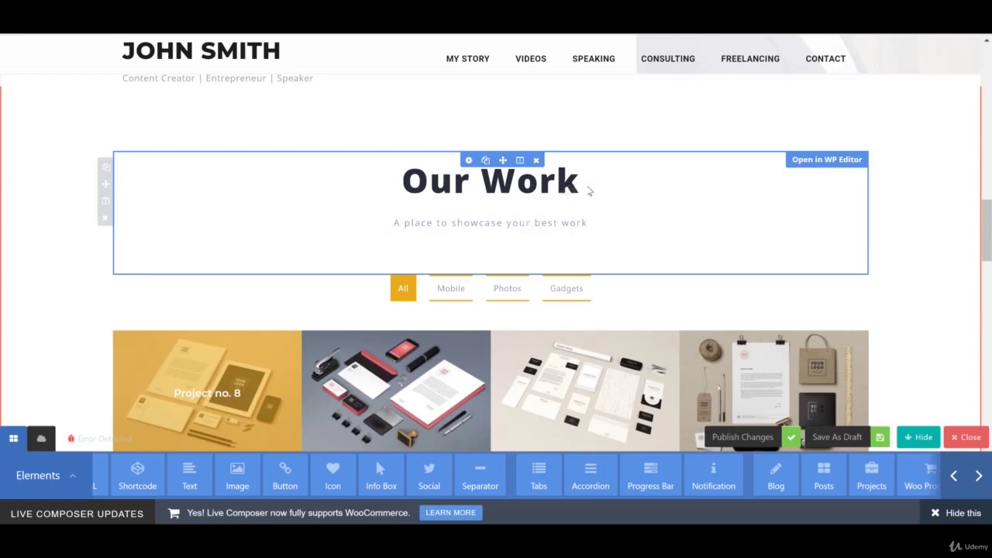
# Change the heading text to 'John's Work', delete the subtitle line, and confirm the element
pyautogui.moveTo(585, 185); pyautogui.dragTo(399, 192)
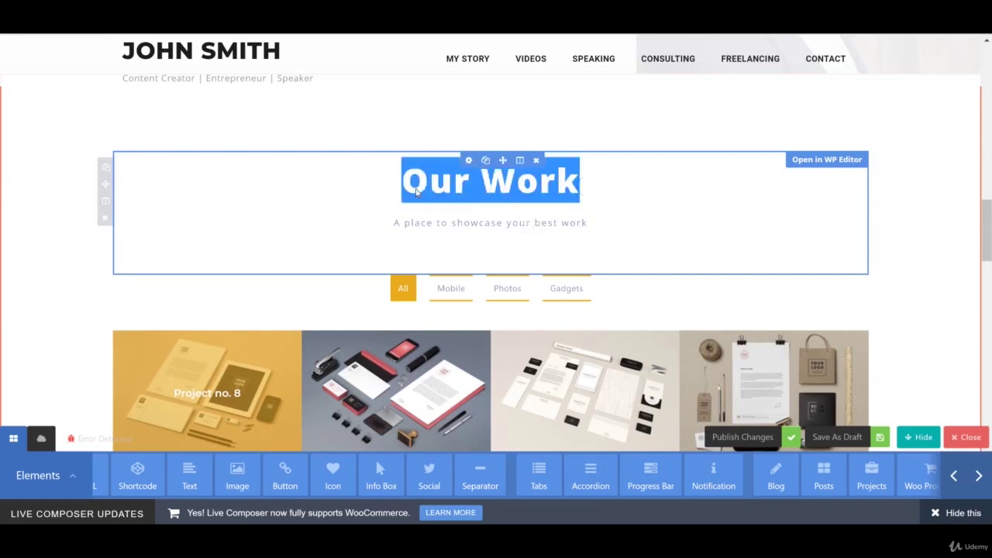
pyautogui.click(587, 195)
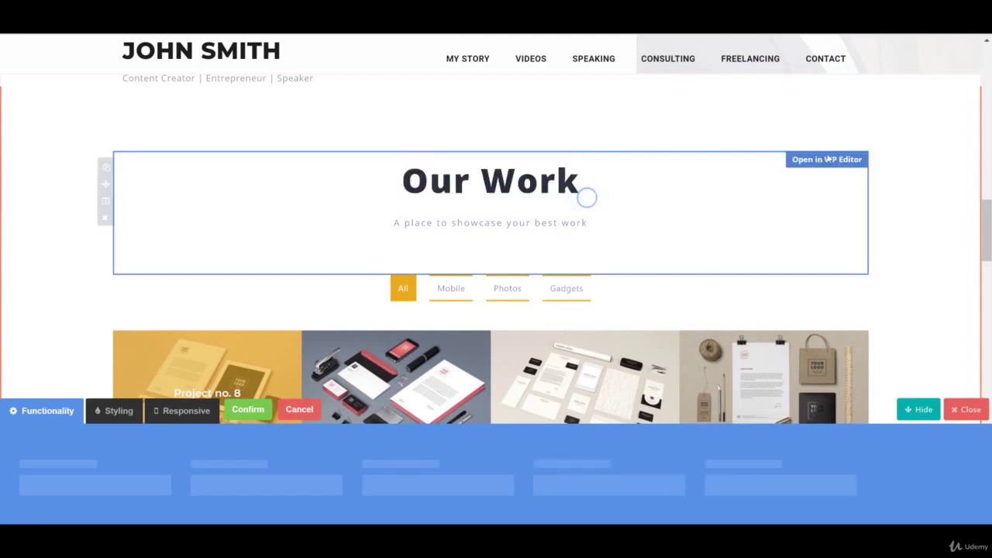
pyautogui.click(824, 159)
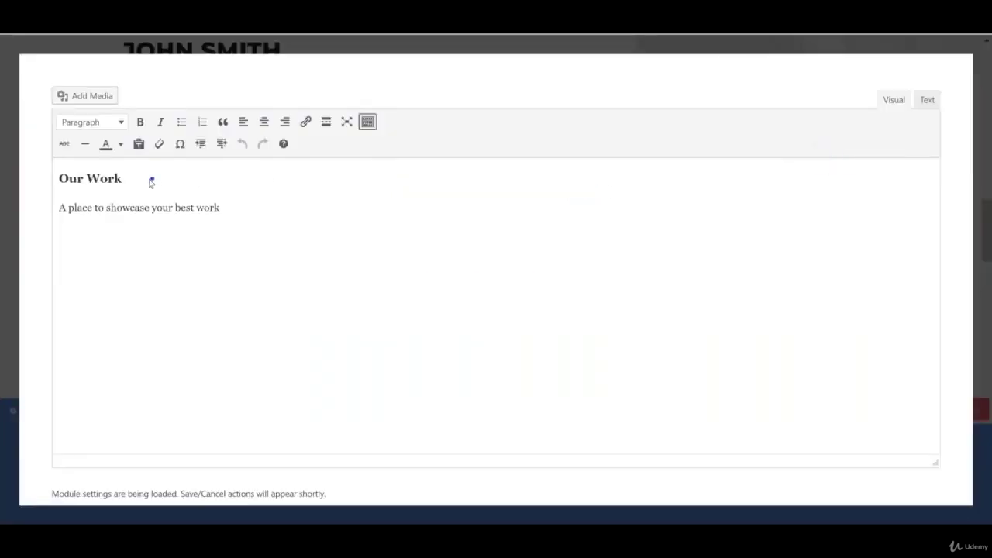
pyautogui.moveTo(151, 180); pyautogui.dragTo(29, 175)
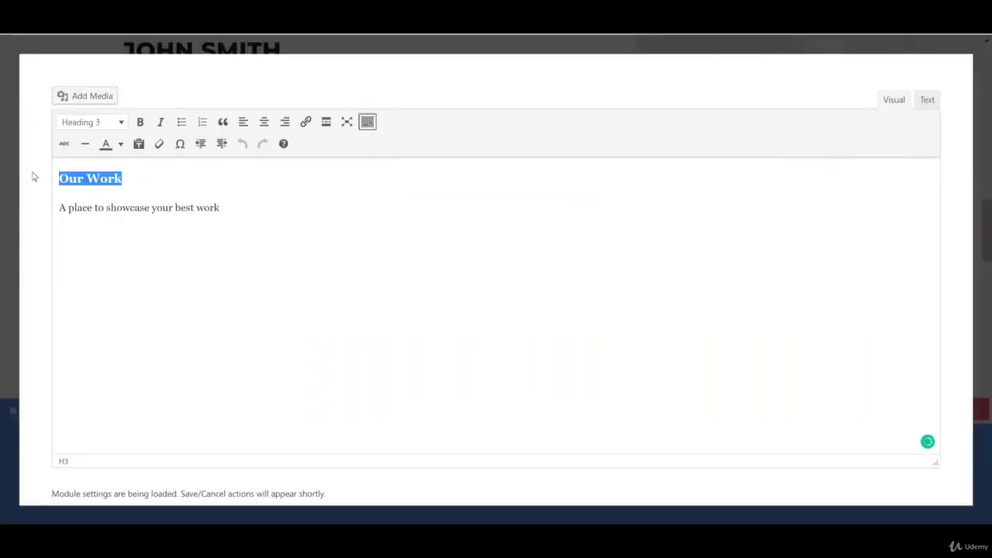
pyautogui.write("John's")
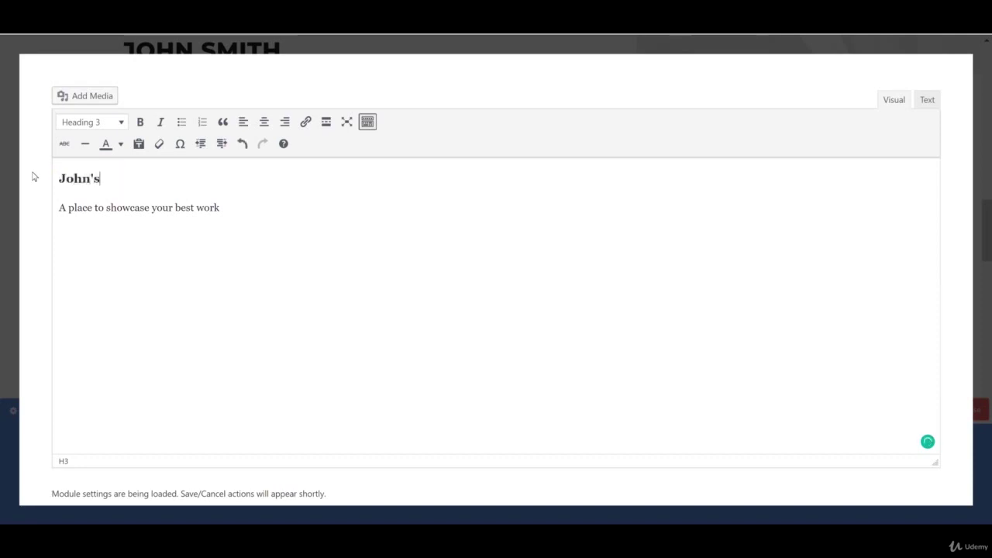
pyautogui.write(' Work')
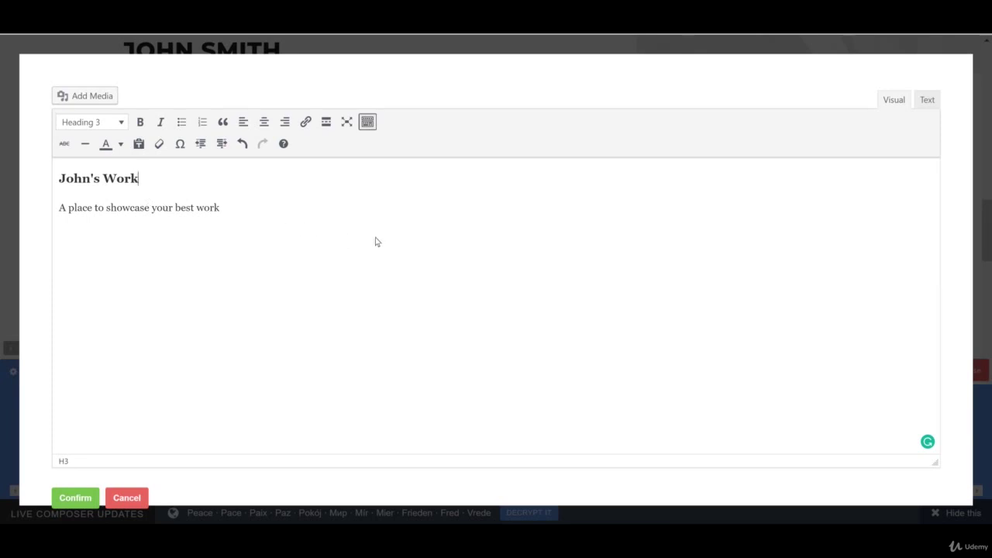
pyautogui.moveTo(240, 210); pyautogui.dragTo(45, 197)
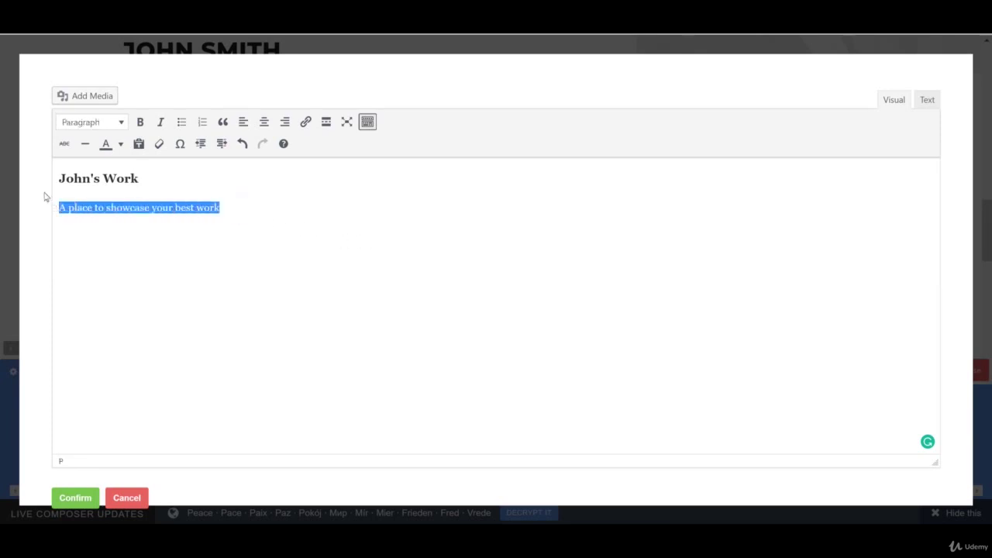
pyautogui.press('BackSpace')
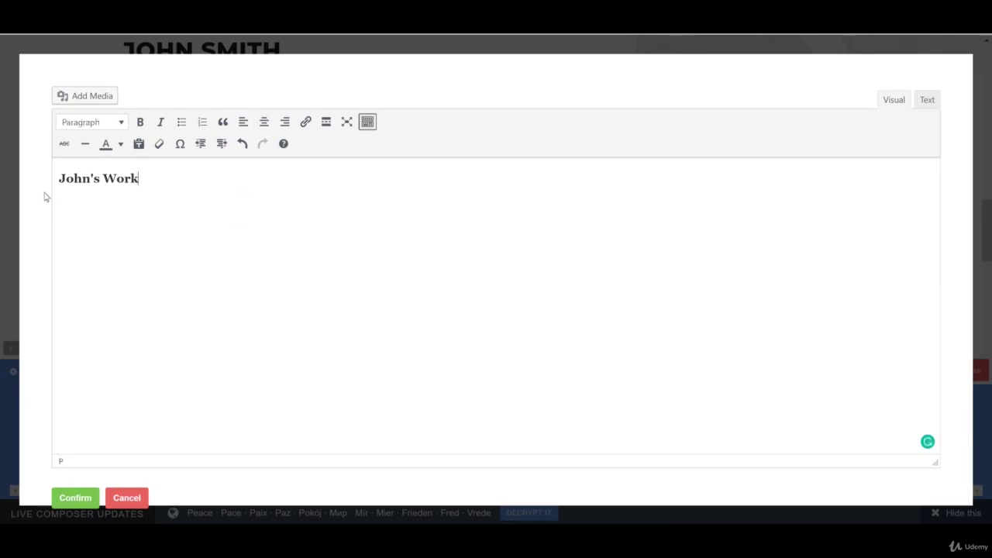
pyautogui.click(78, 497)
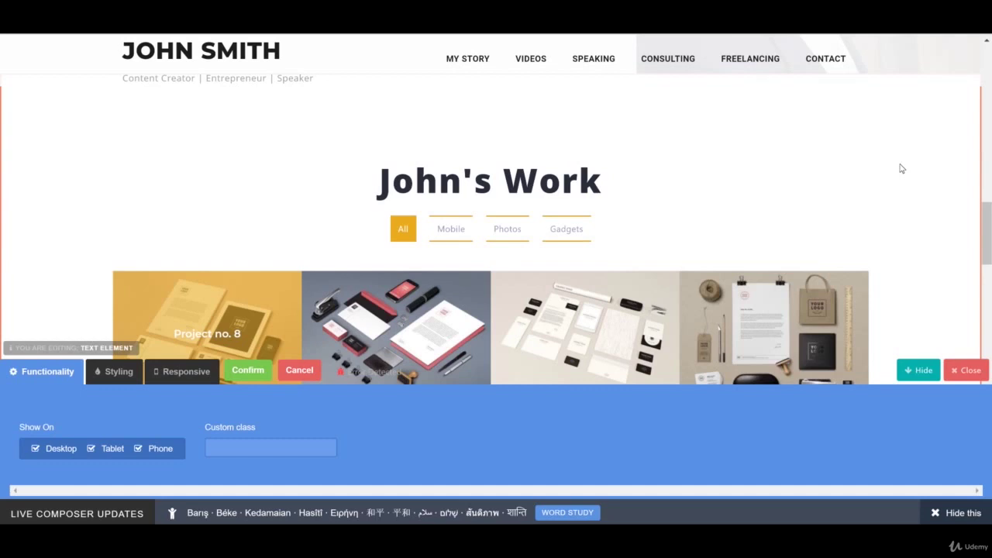
pyautogui.click(248, 371)
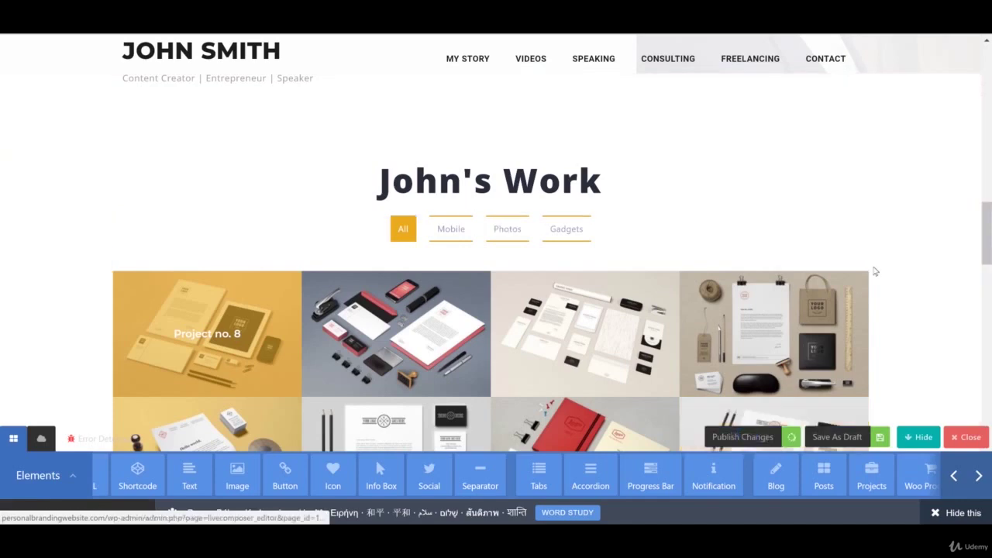
pyautogui.scroll(-1, 913, 216)
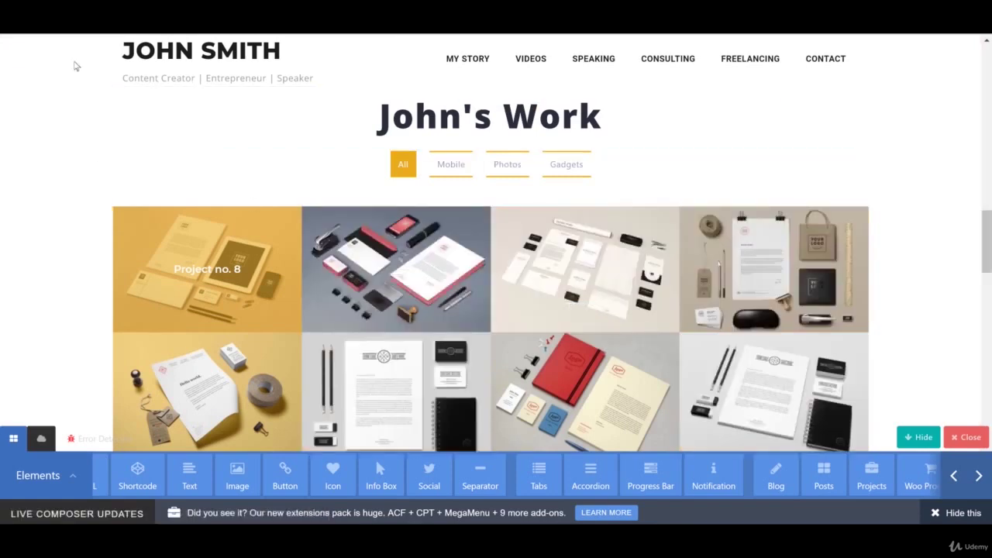
# Close Live Composer and scroll through the reloaded homepage's John's Work section
pyautogui.scroll(3, 116, 117)
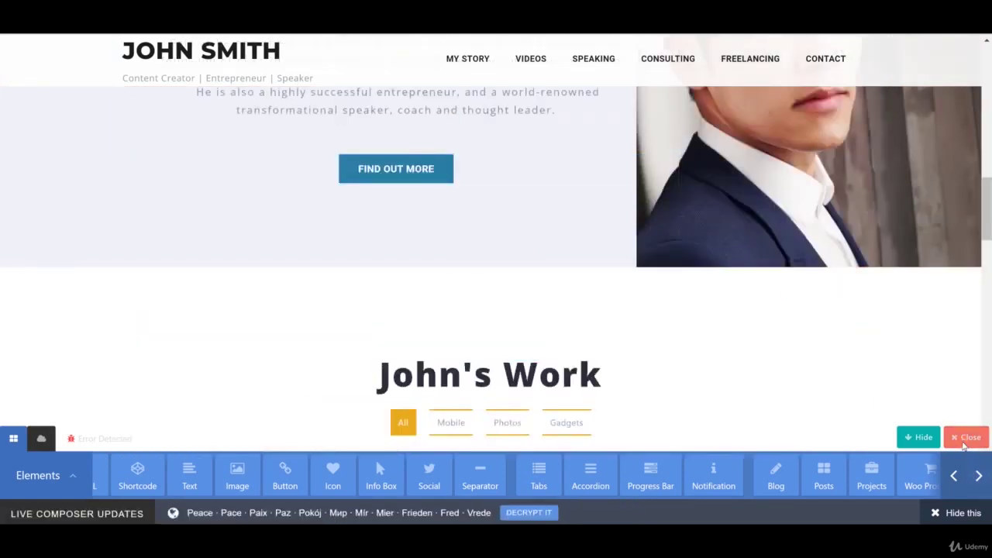
pyautogui.click(959, 439)
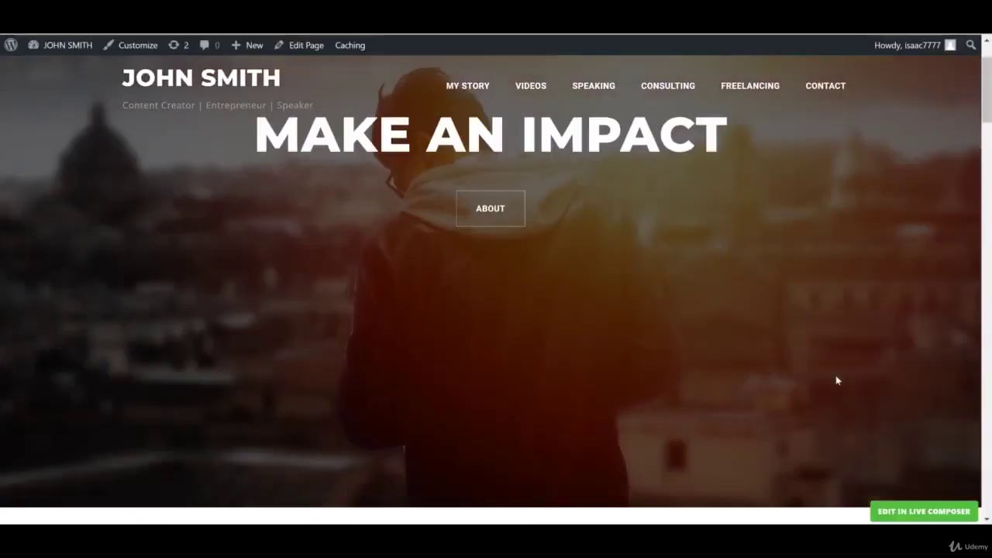
pyautogui.scroll(-5, 835, 375)
pyautogui.scroll(-7, 835, 375)
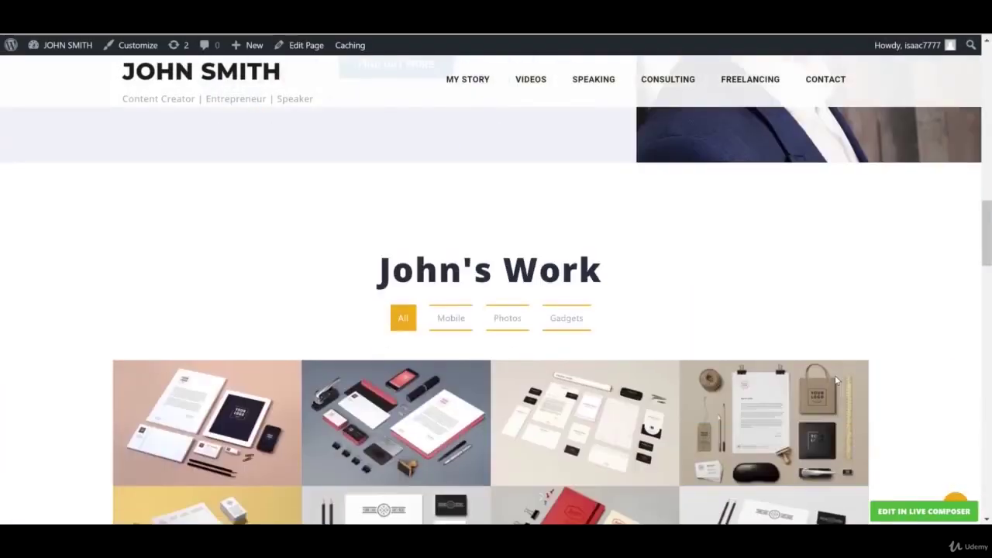
pyautogui.scroll(3, 835, 375)
pyautogui.scroll(10, 532, 271)
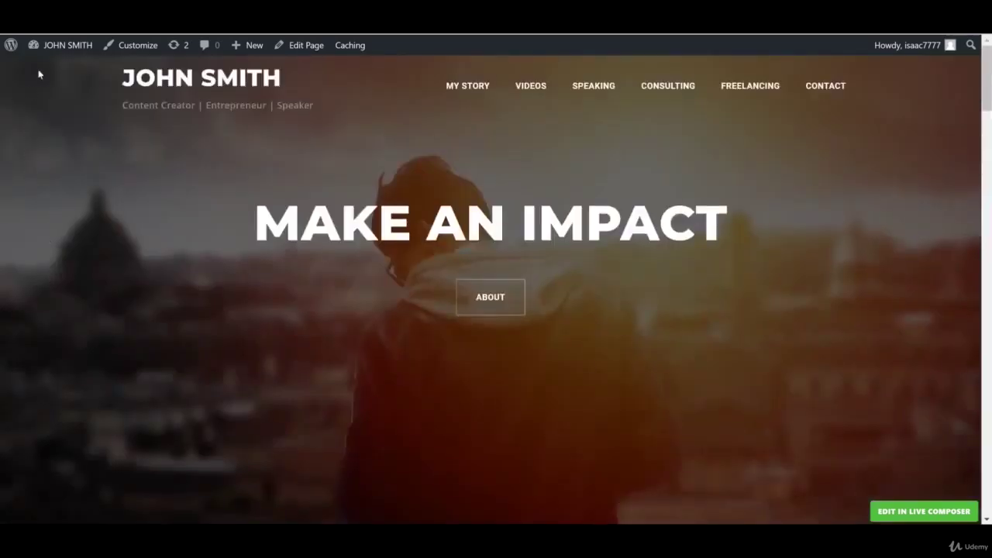
# Go to the admin Dashboard and on to the Projects Categories page
pyautogui.moveTo(62, 44)
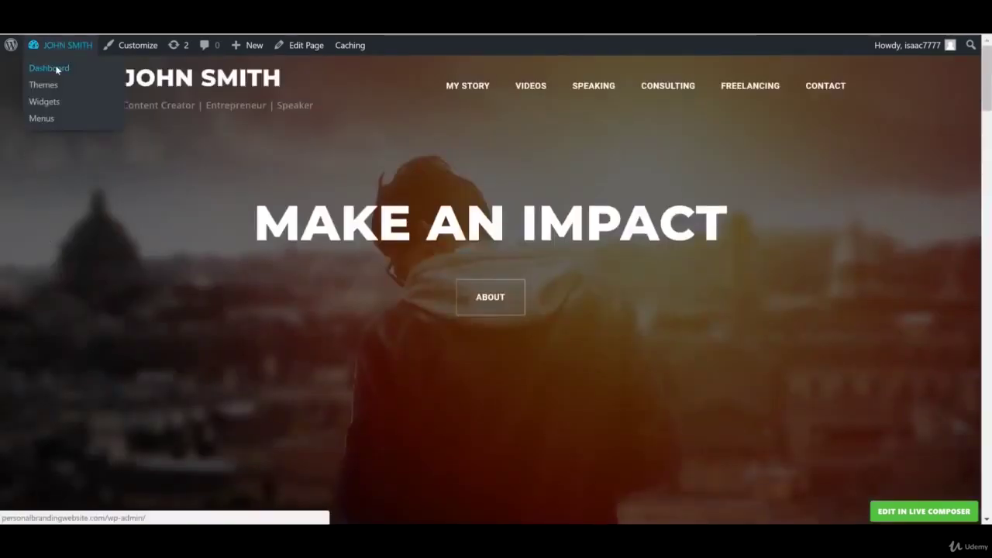
pyautogui.click(56, 70)
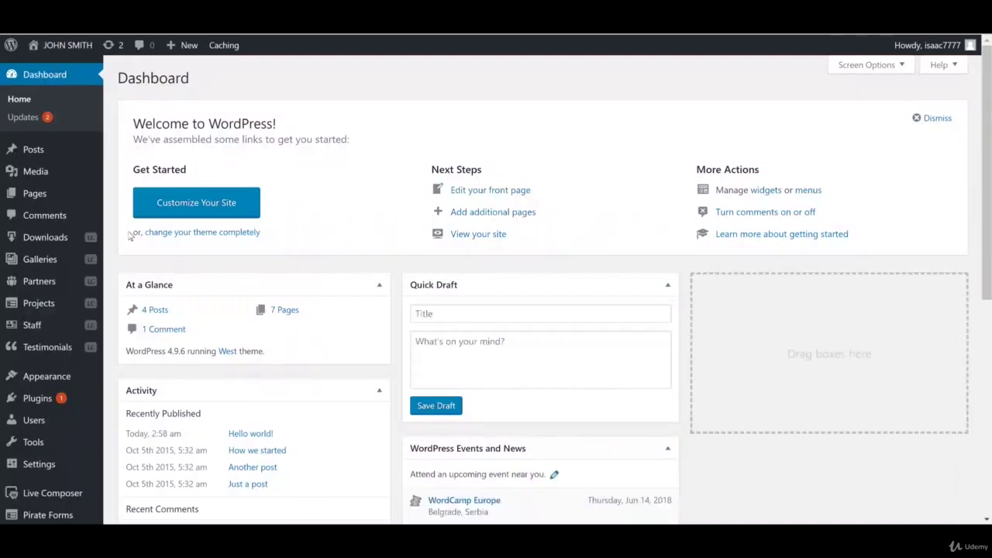
pyautogui.moveTo(48, 308)
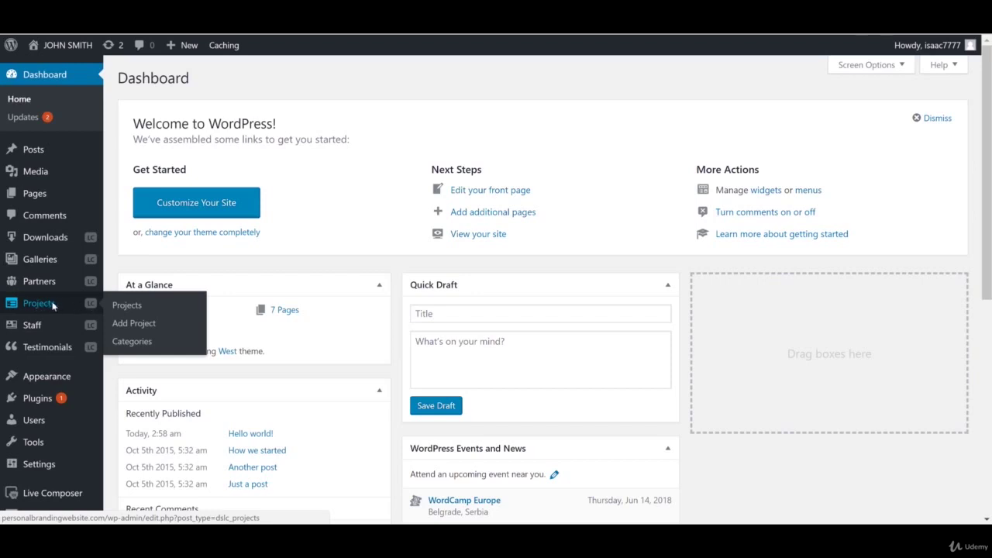
pyautogui.click(136, 342)
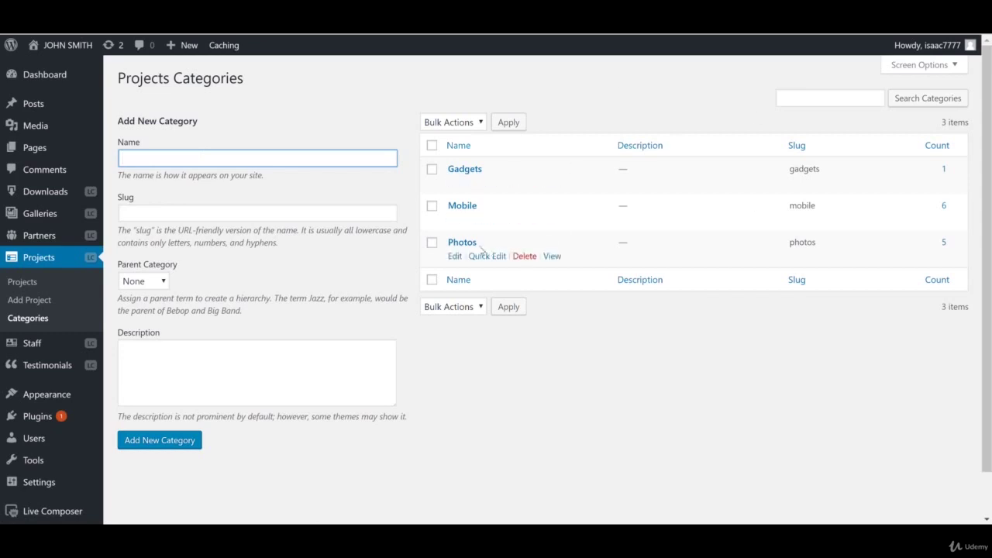
# Rename the Photos category to Design with the slug 'design'
pyautogui.click(480, 256)
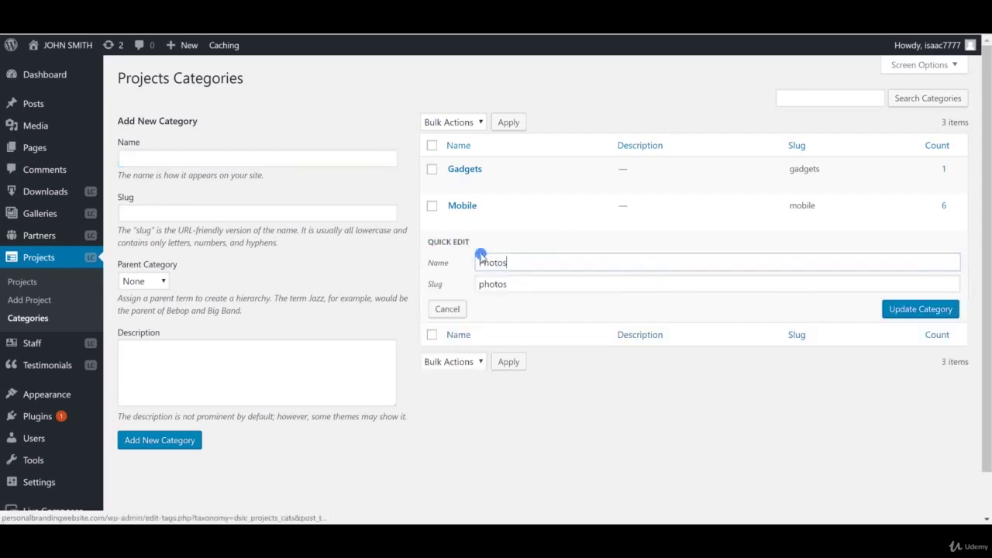
pyautogui.doubleClick(536, 262)
pyautogui.write('DE')
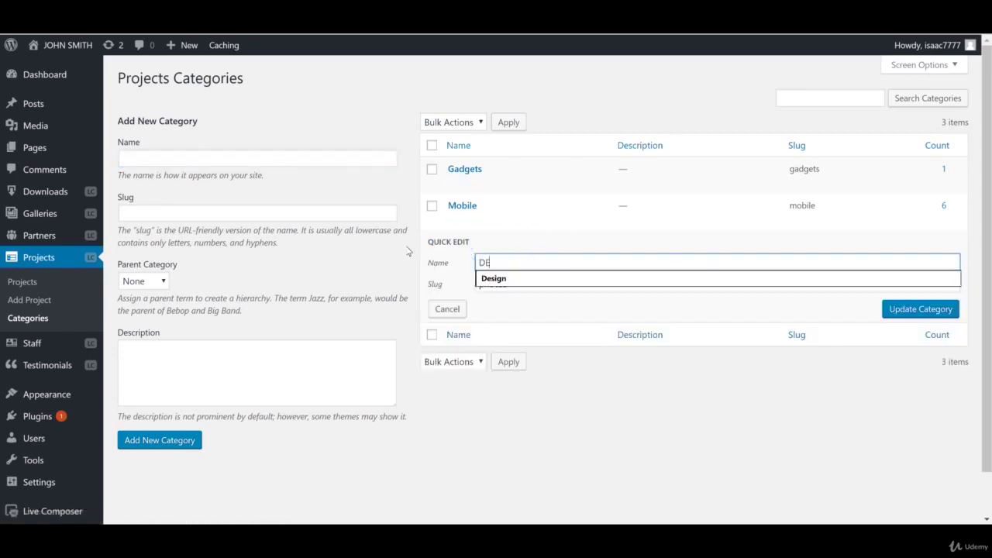
pyautogui.write('sign')
pyautogui.click(512, 278)
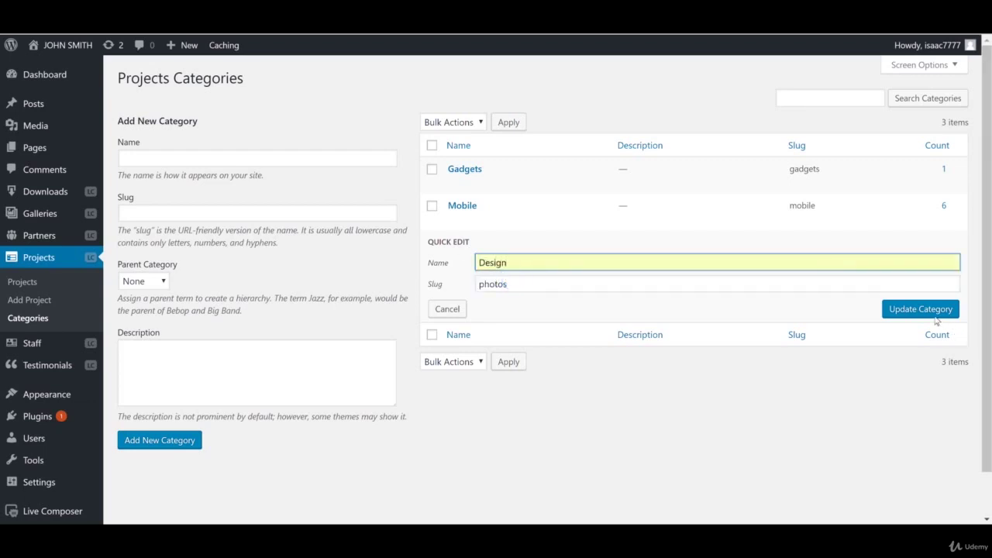
pyautogui.click(934, 314)
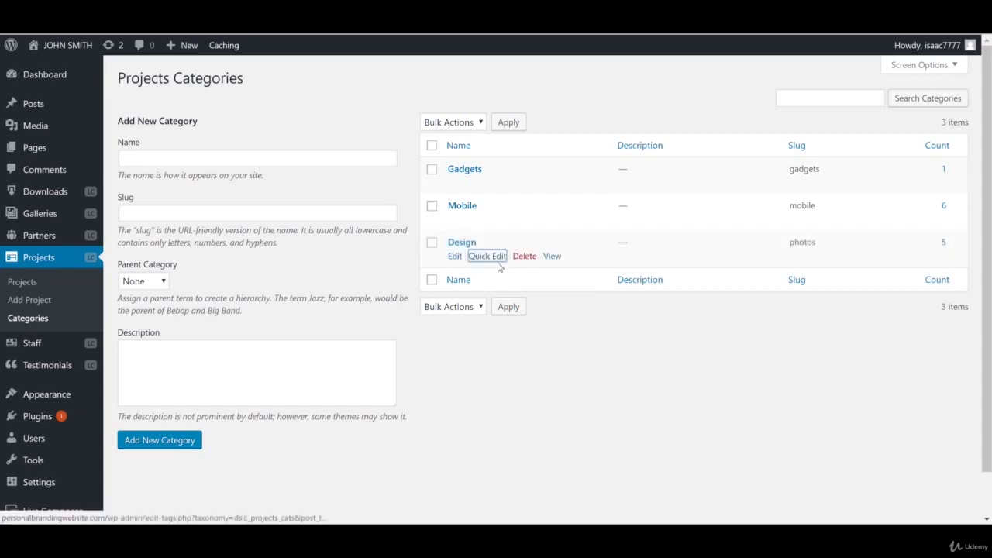
pyautogui.click(493, 258)
pyautogui.moveTo(474, 284); pyautogui.dragTo(514, 282)
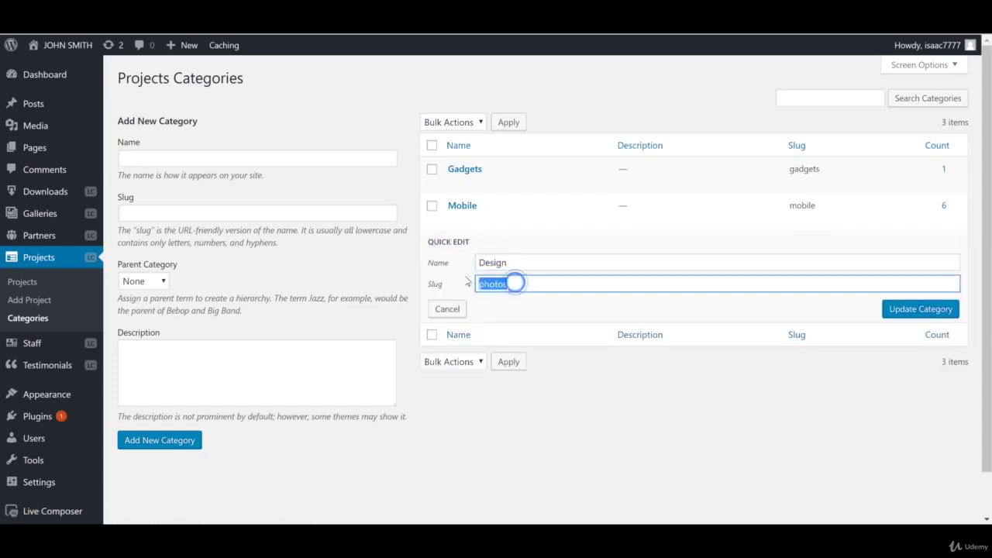
pyautogui.write('desig')
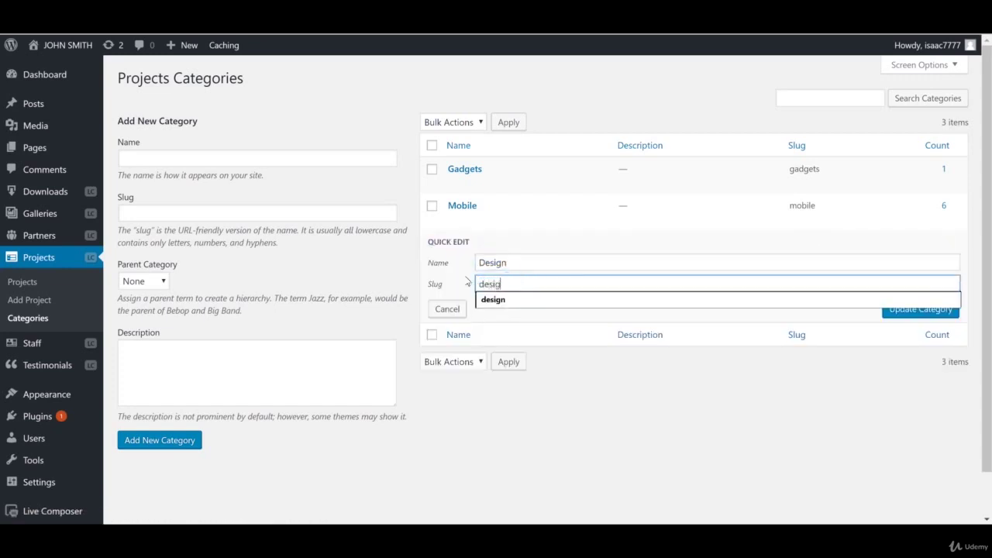
pyautogui.write('n')
pyautogui.press('Return')
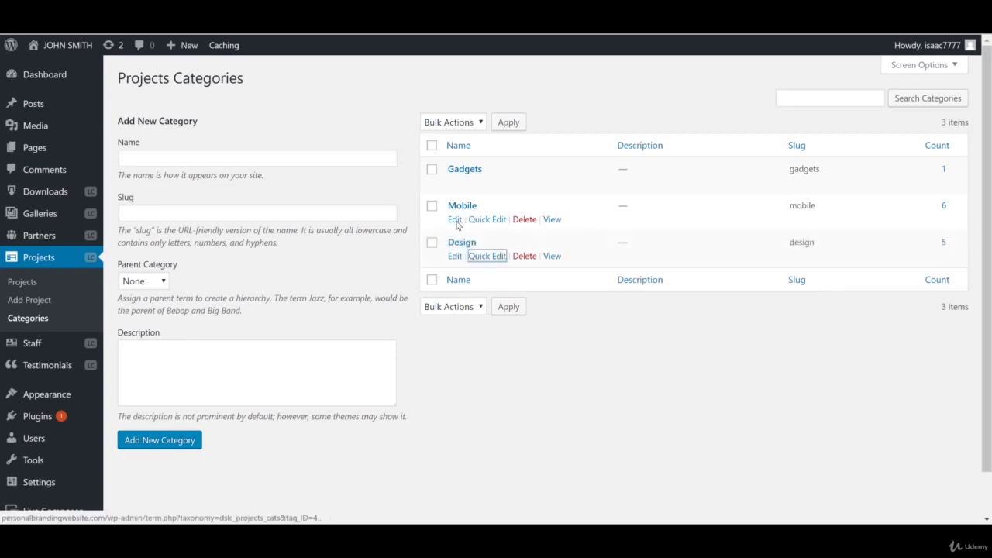
# Rename the Mobile category to Videos with a matching lowercase videos slug
pyautogui.click(456, 221)
pyautogui.hotkey('alt', 'Left')
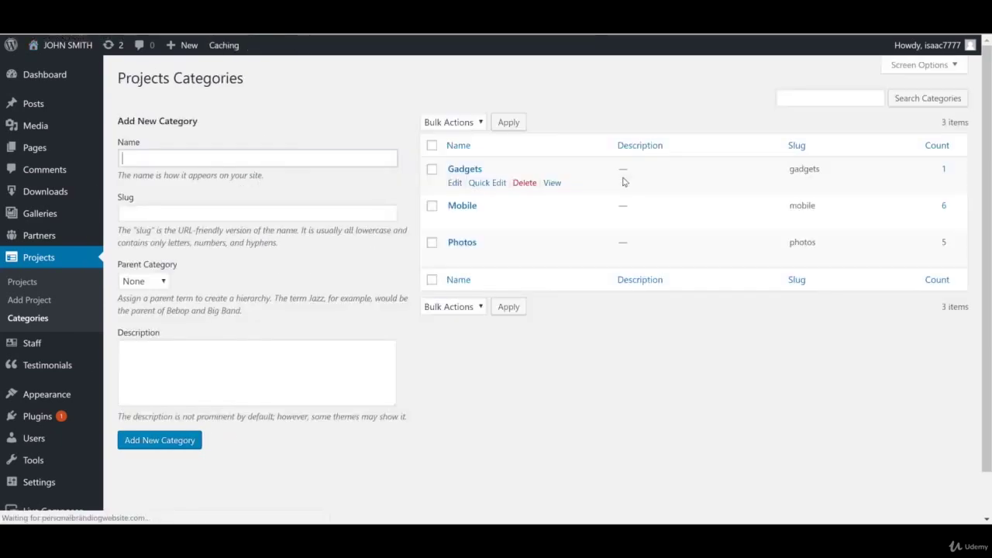
pyautogui.click(485, 219)
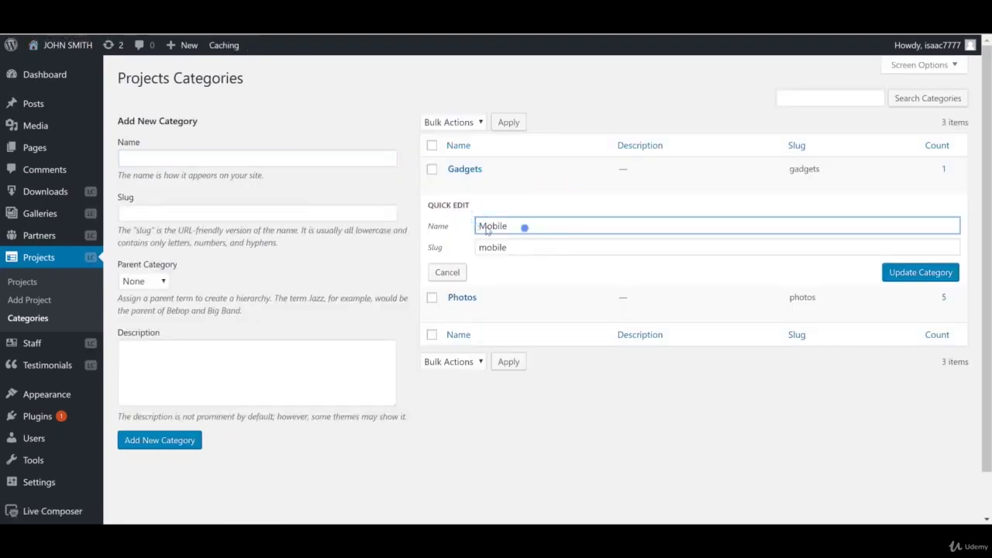
pyautogui.doubleClick(489, 226)
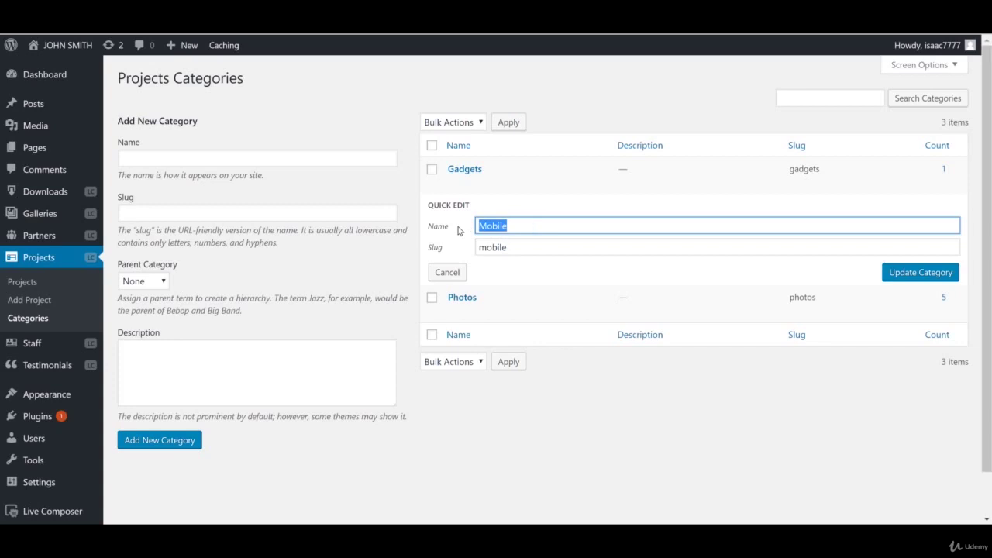
pyautogui.write('V')
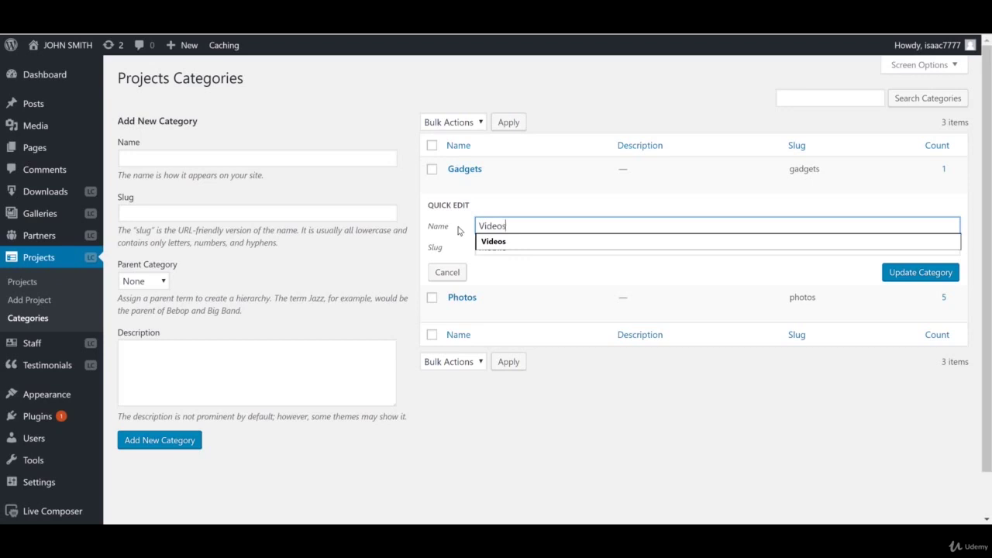
pyautogui.write('ideos')
pyautogui.click(531, 241)
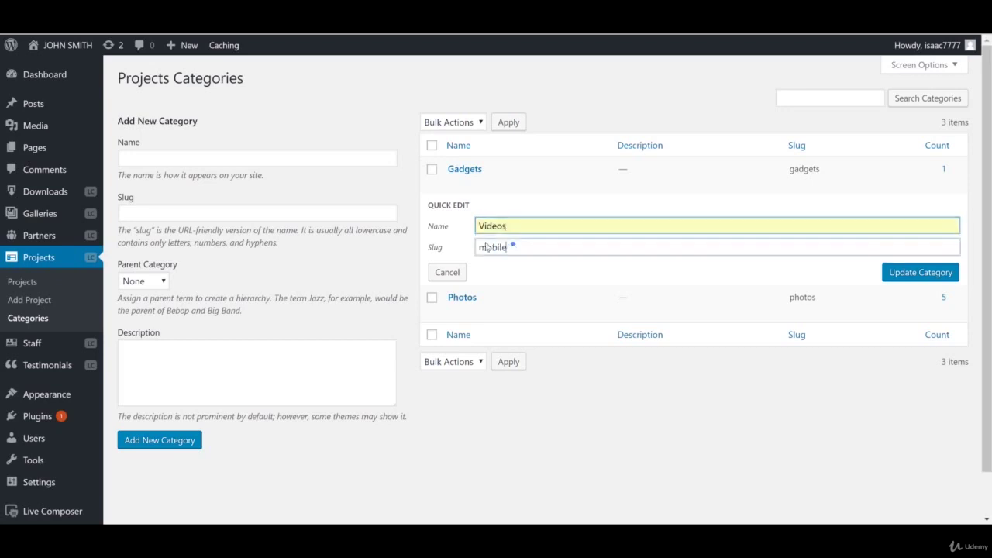
pyautogui.moveTo(513, 246); pyautogui.dragTo(471, 247)
pyautogui.write('videos')
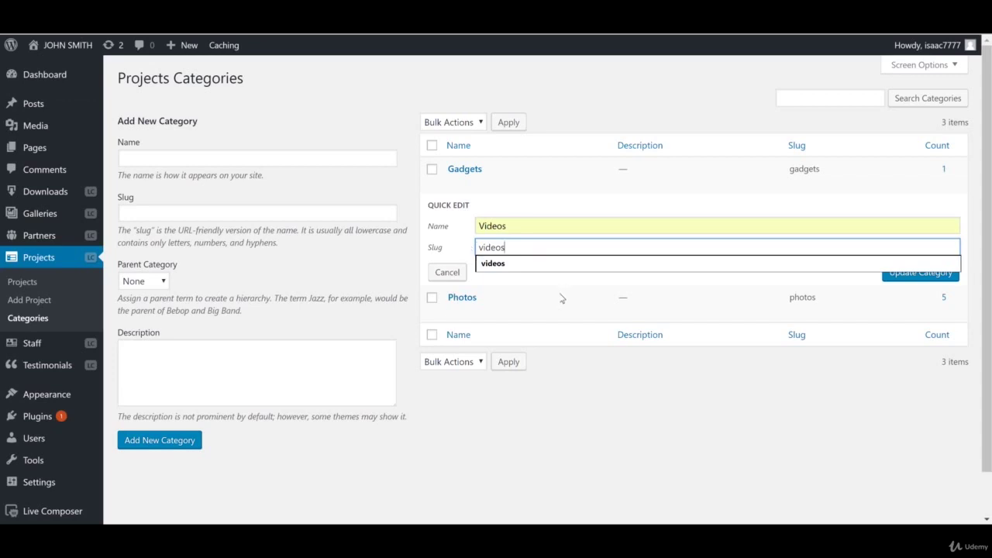
pyautogui.click(880, 208)
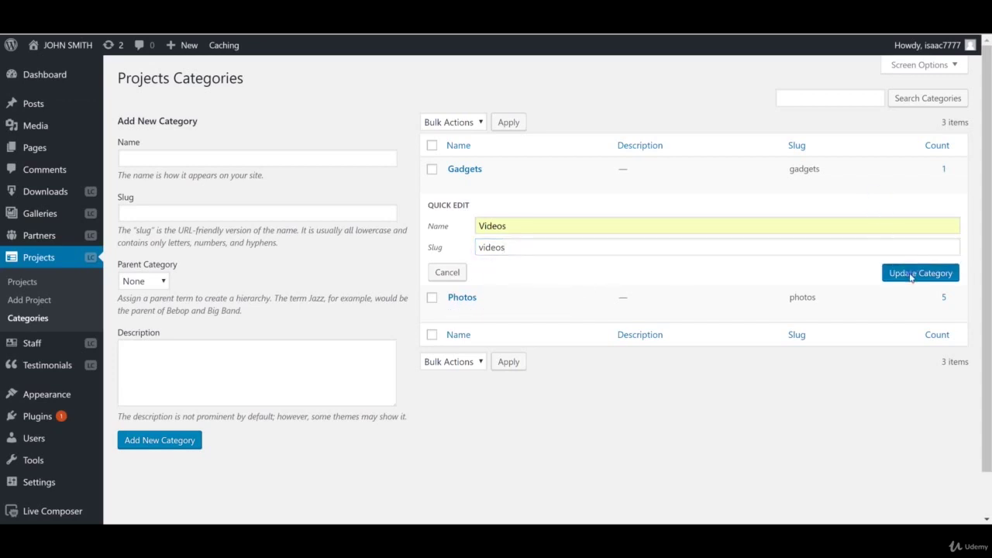
pyautogui.click(911, 271)
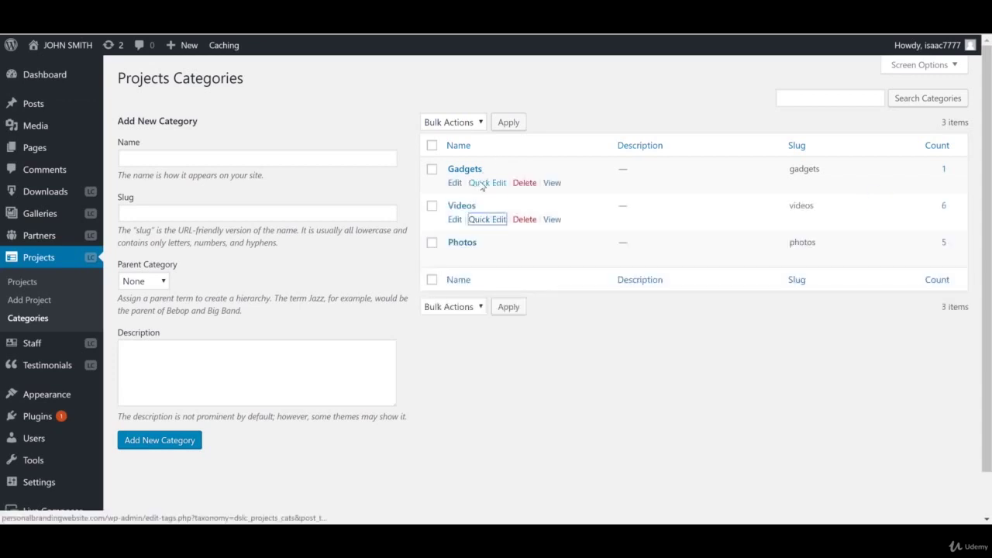
# Rename the Gadgets category to Projects and clear stray text from the new-category name field
pyautogui.click(483, 186)
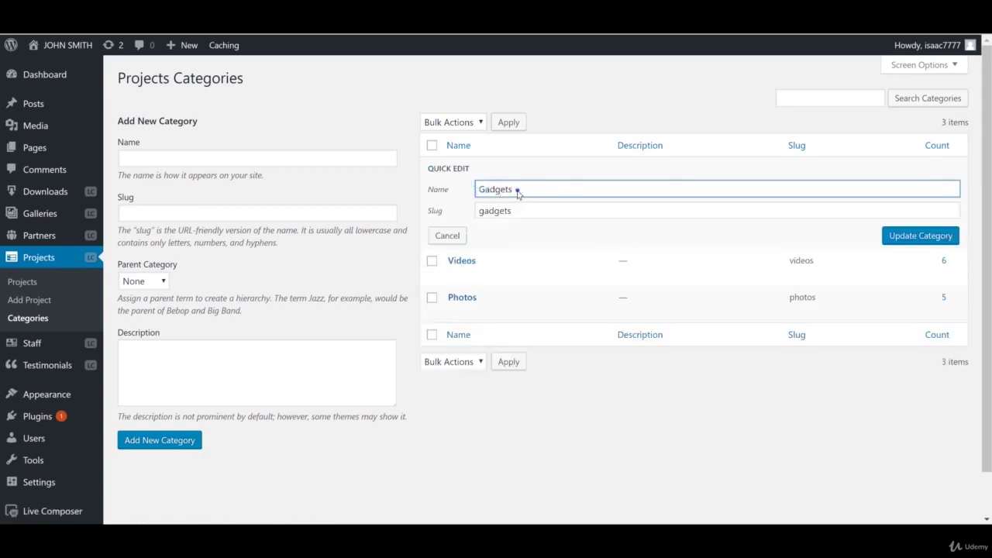
pyautogui.moveTo(517, 189); pyautogui.dragTo(450, 186)
pyautogui.write('Pr')
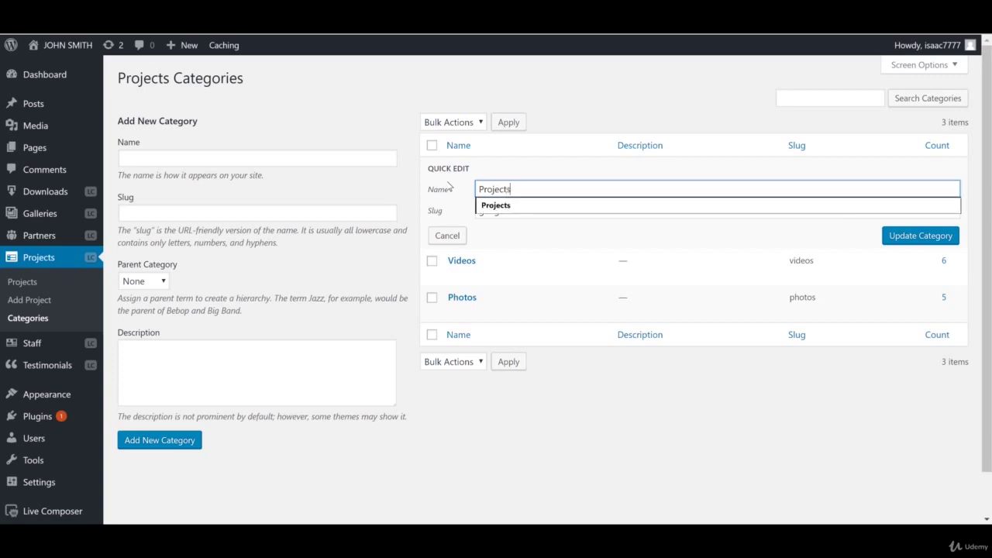
pyautogui.write('ojects')
pyautogui.click(908, 237)
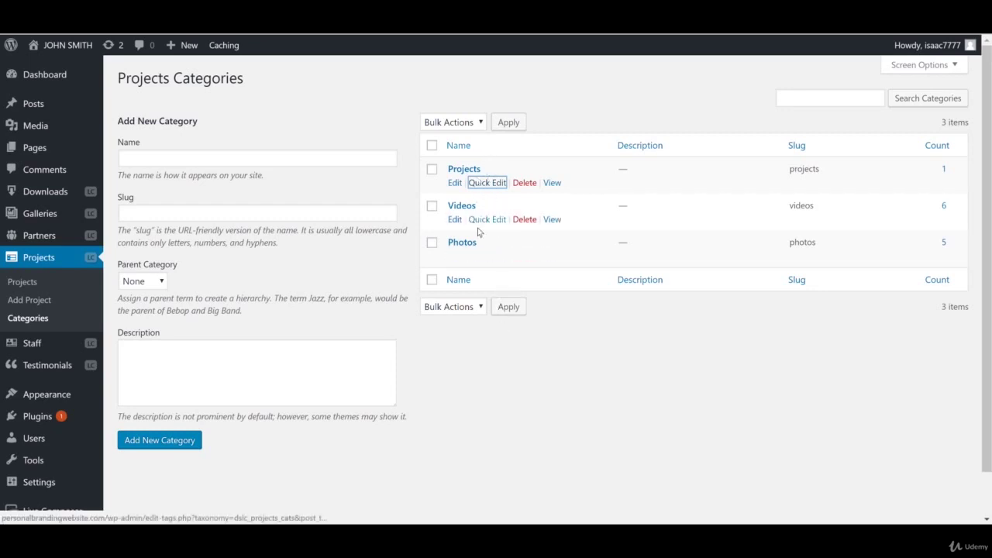
pyautogui.click(146, 157)
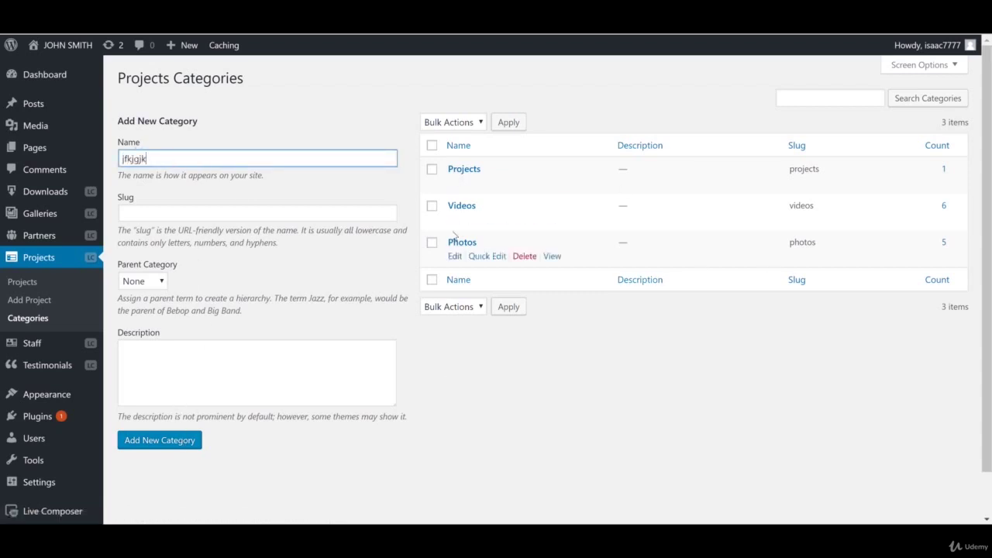
pyautogui.moveTo(168, 153); pyautogui.dragTo(121, 162)
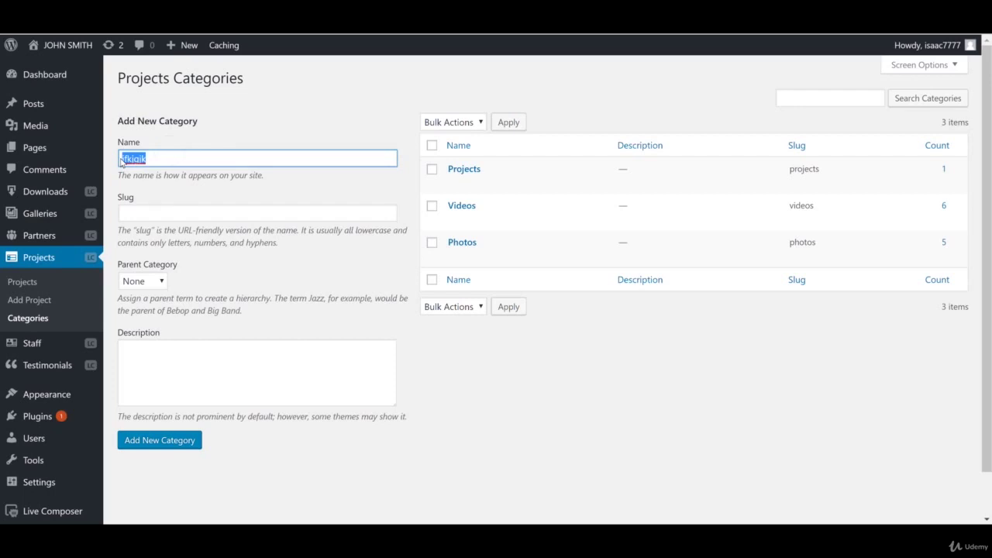
pyautogui.press('BackSpace')
# Open Project no. 1 from the Projects list and retitle it 'Follow your dreams'
pyautogui.click(29, 285)
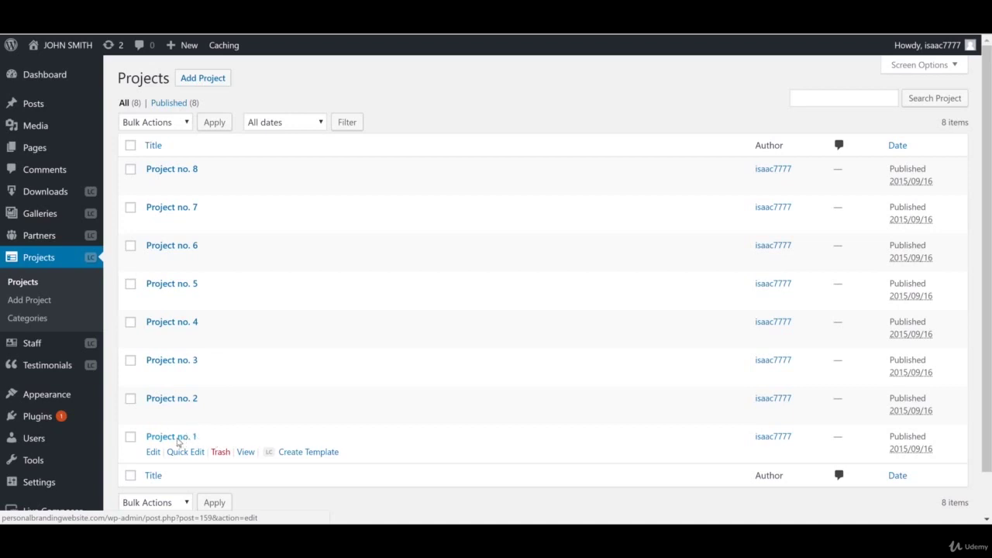
pyautogui.click(177, 439)
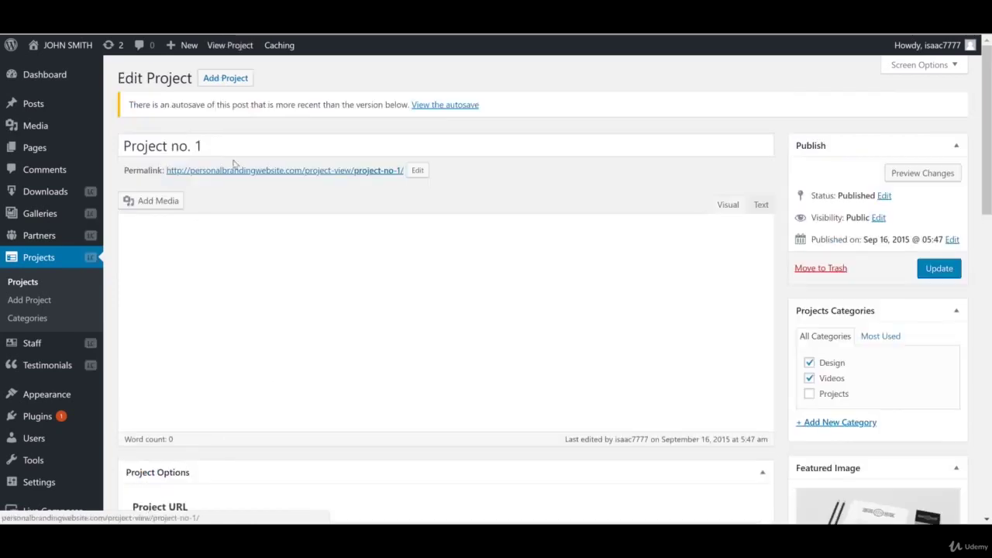
pyautogui.tripleClick(215, 147)
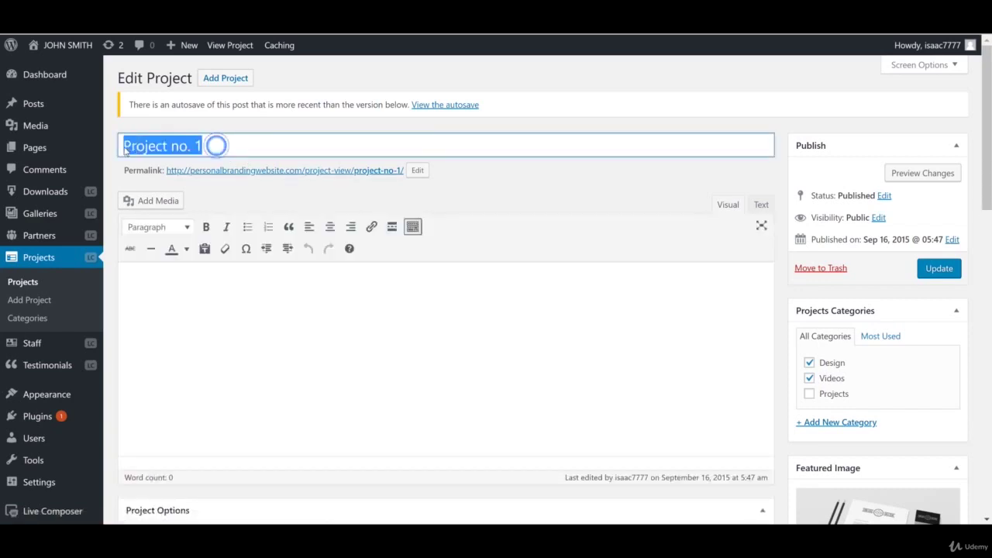
pyautogui.press('BackSpace')
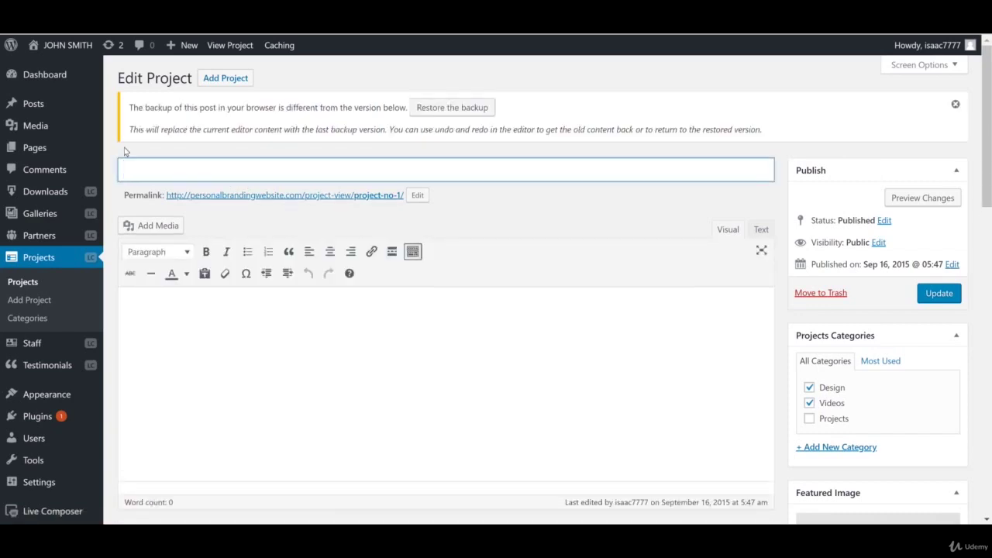
pyautogui.write('Follow your dreams')
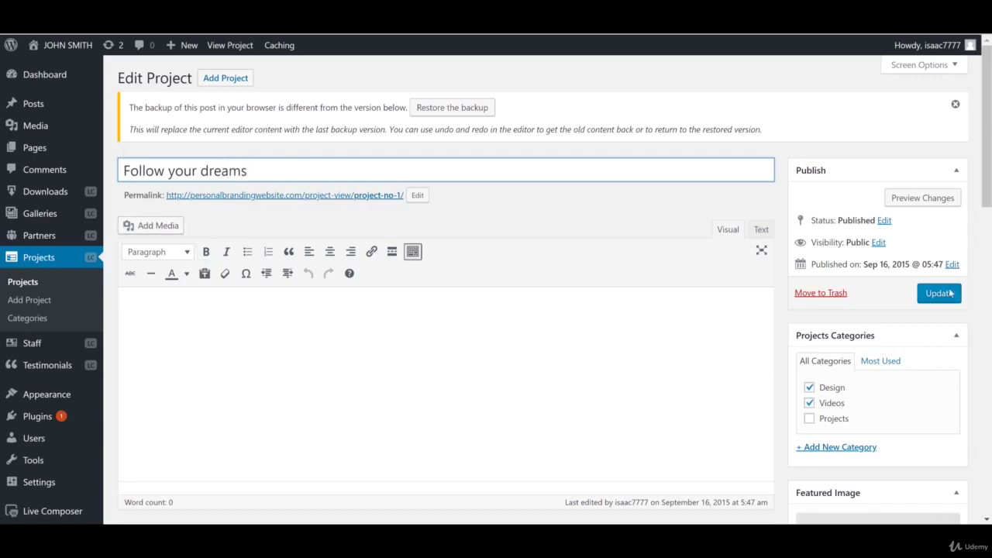
pyautogui.scroll(-4, 950, 293)
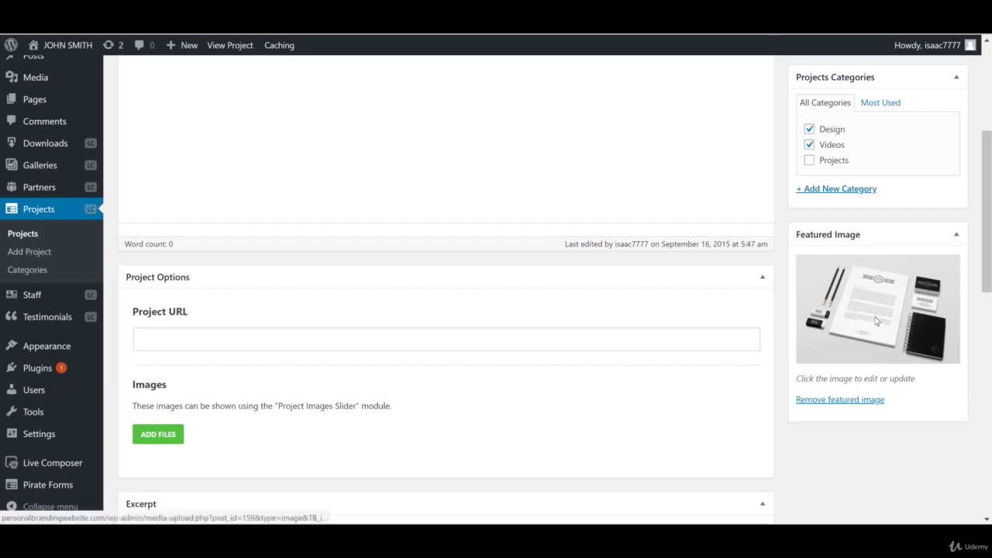
pyautogui.scroll(1, 880, 342)
pyautogui.scroll(-1, 879, 342)
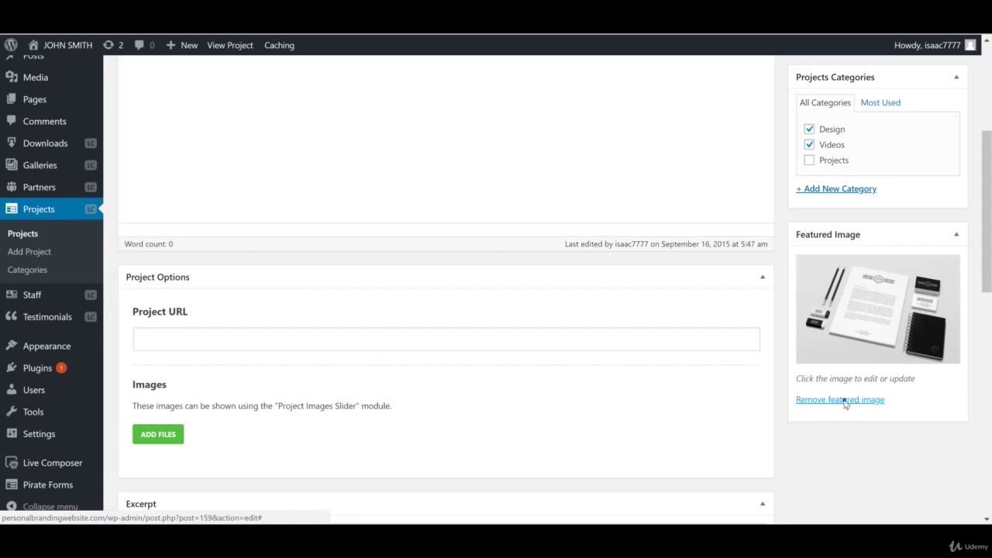
# Replace the project's featured image with the uploaded 'project image 2' archway photo
pyautogui.click(845, 400)
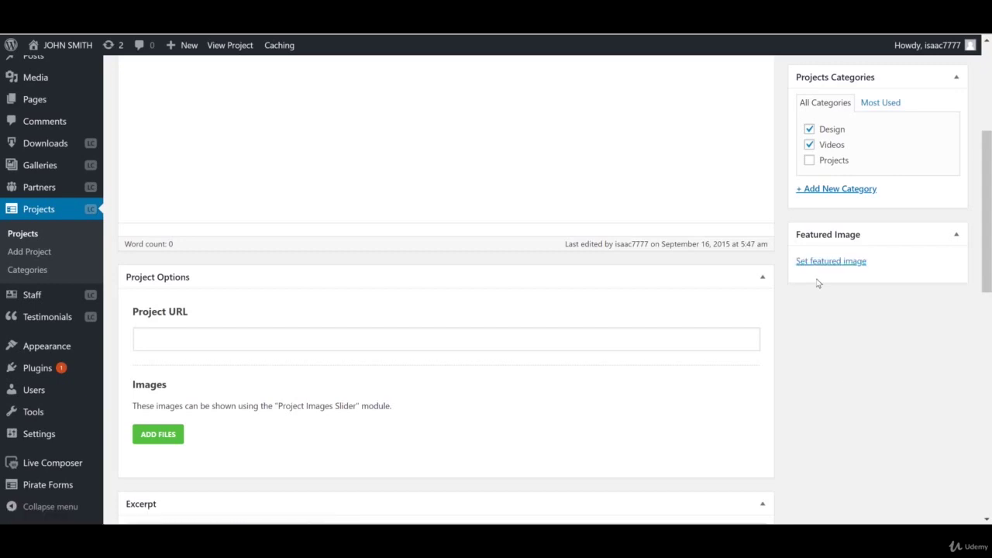
pyautogui.click(825, 262)
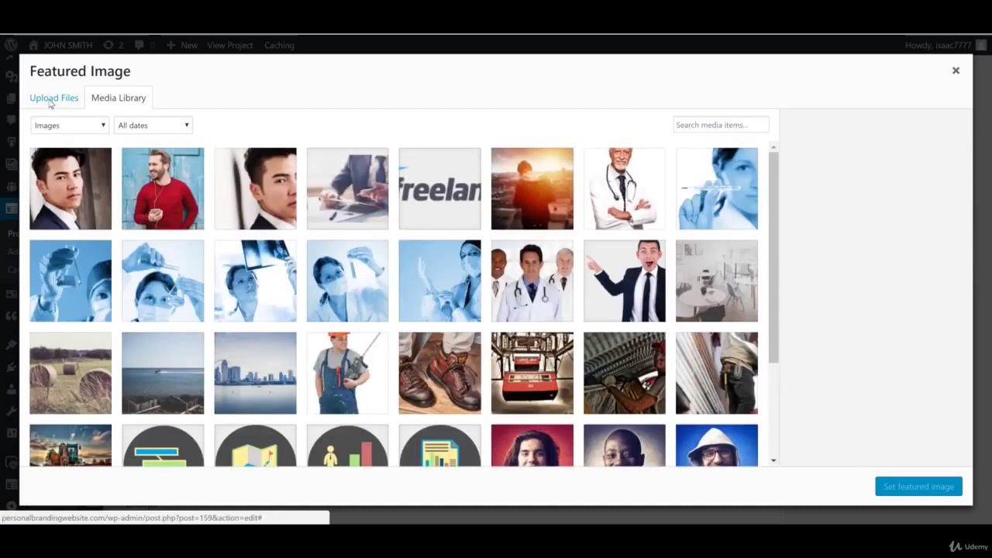
pyautogui.click(49, 99)
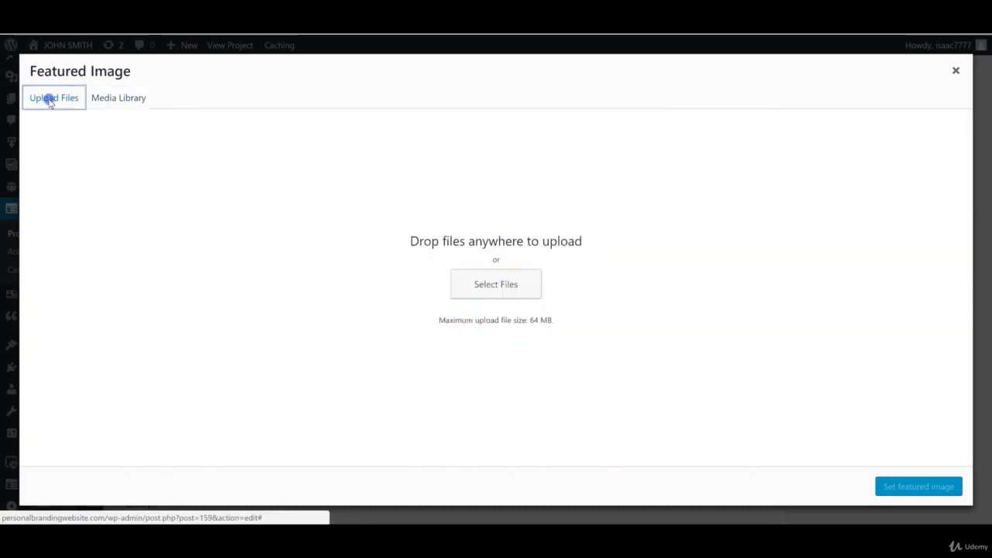
pyautogui.click(541, 284)
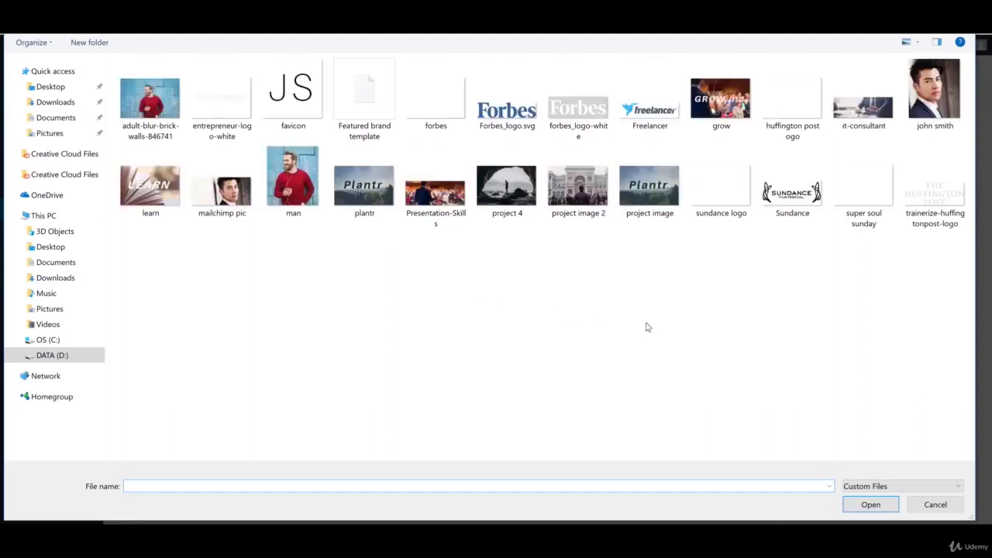
pyautogui.doubleClick(589, 203)
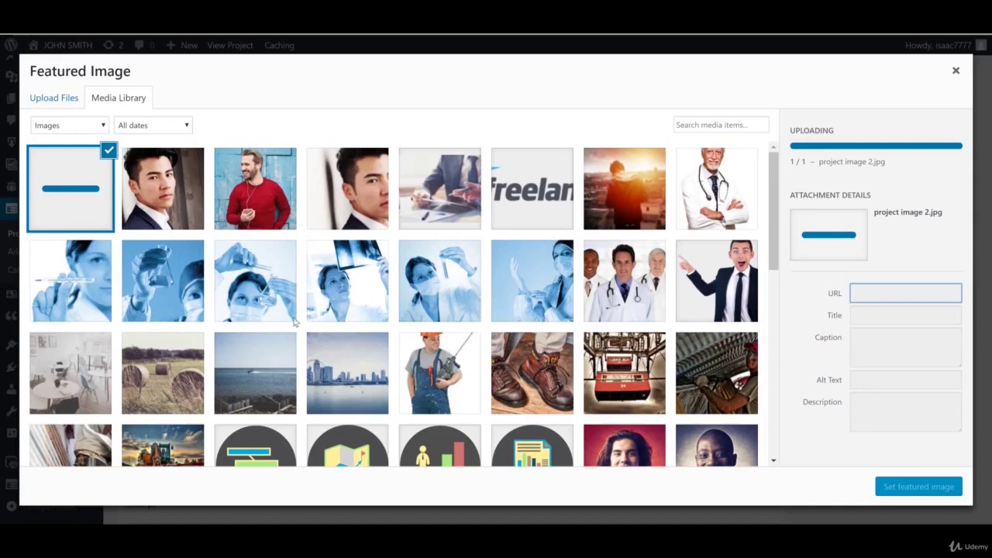
pyautogui.click(924, 487)
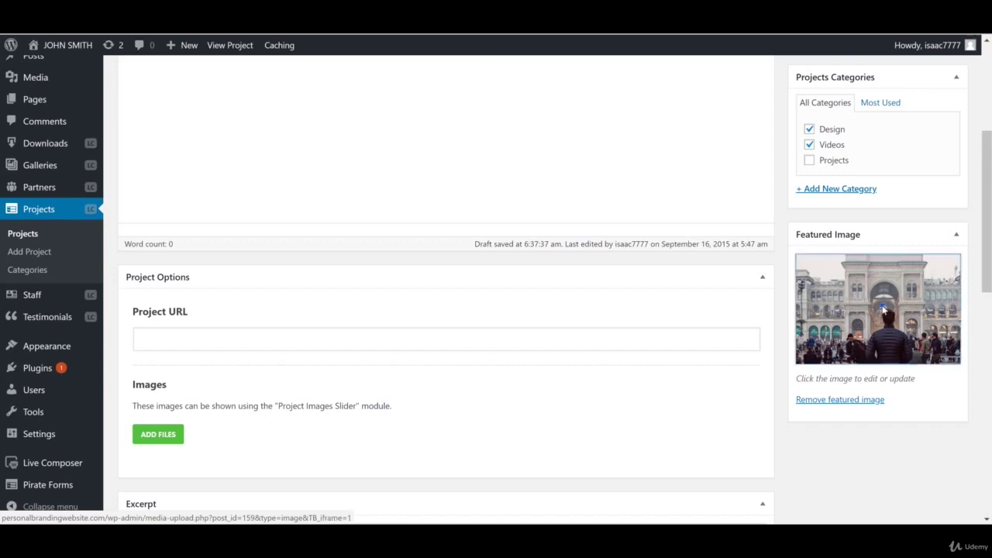
pyautogui.click(883, 310)
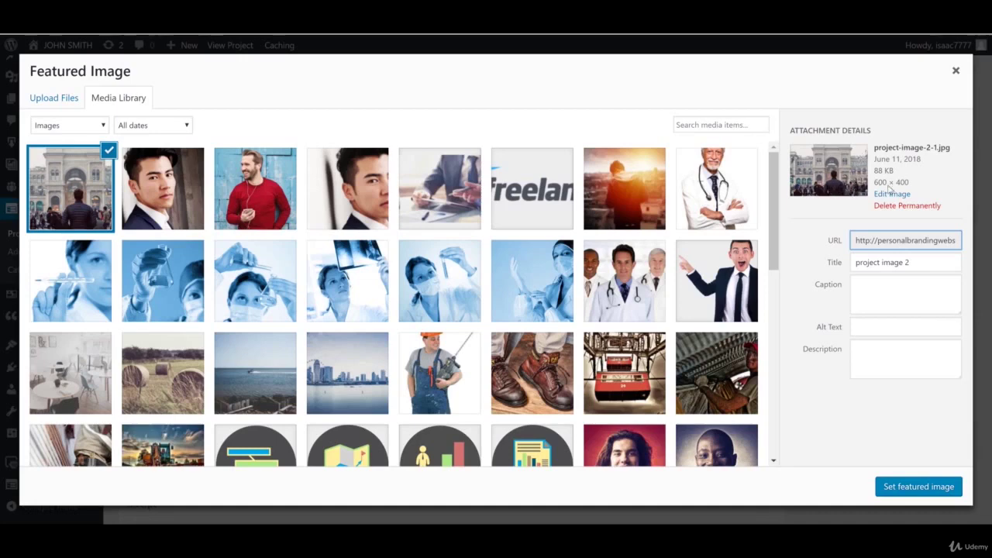
pyautogui.moveTo(875, 184); pyautogui.dragTo(923, 186)
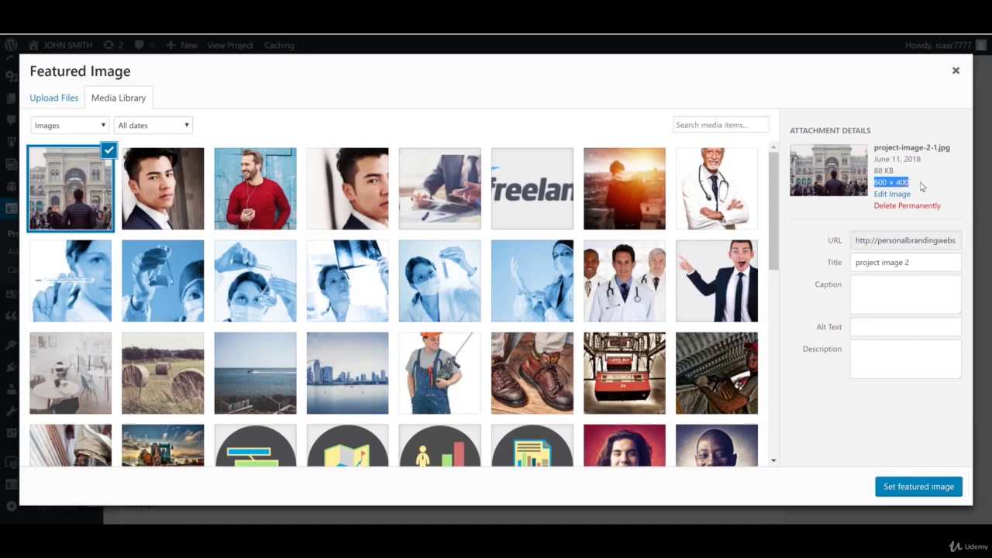
pyautogui.click(798, 248)
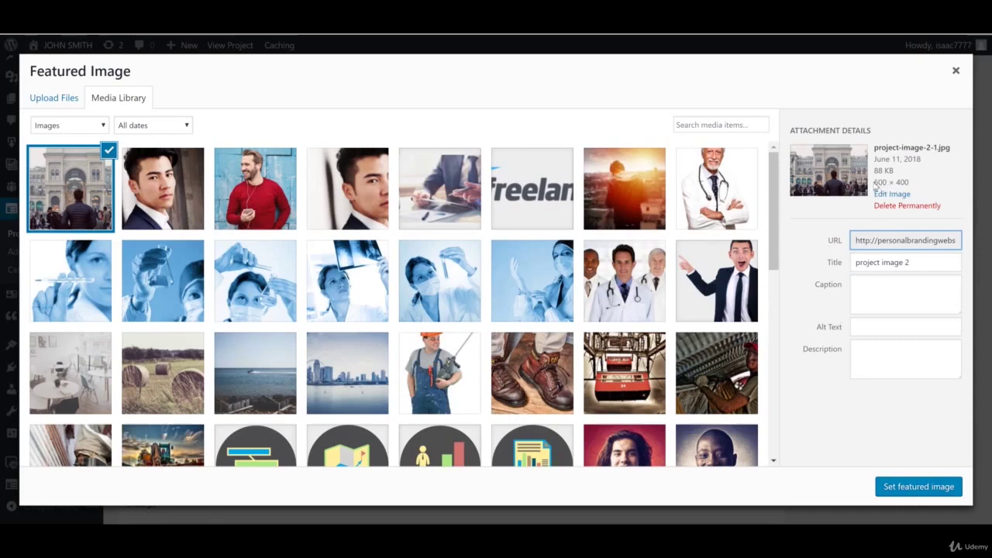
pyautogui.tripleClick(876, 184)
pyautogui.click(913, 181)
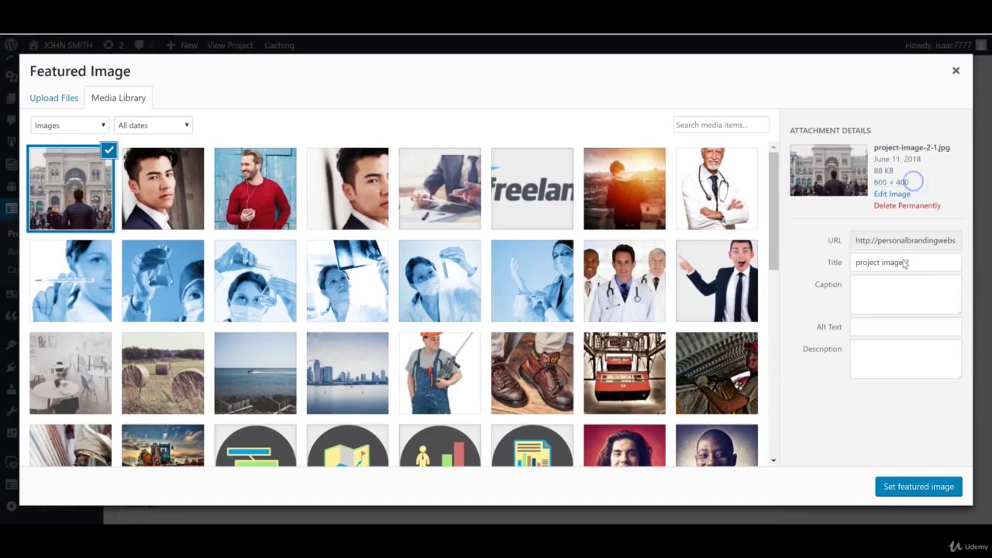
pyautogui.click(909, 486)
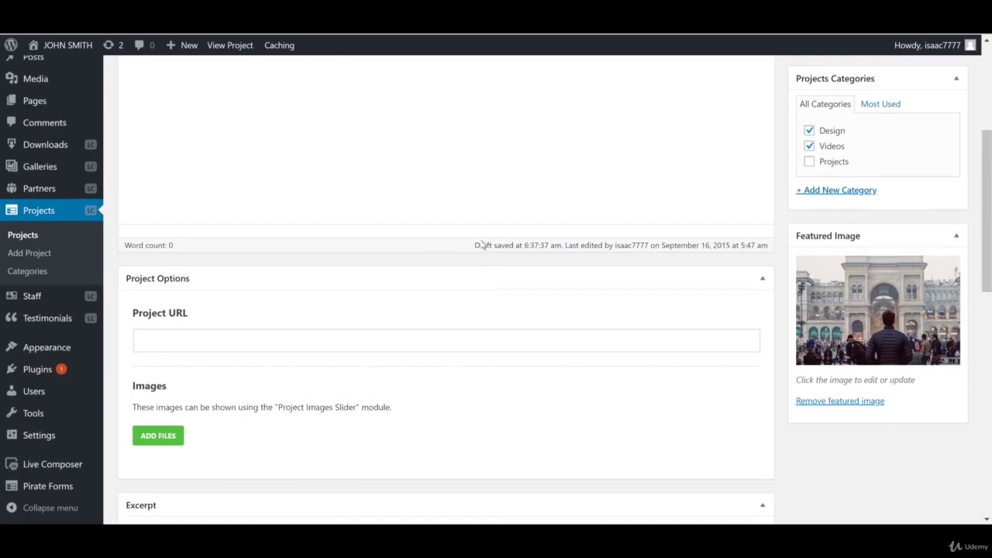
# Untick the Design category so only Videos remains, and update the project
pyautogui.scroll(2, 538, 247)
pyautogui.scroll(1, 538, 247)
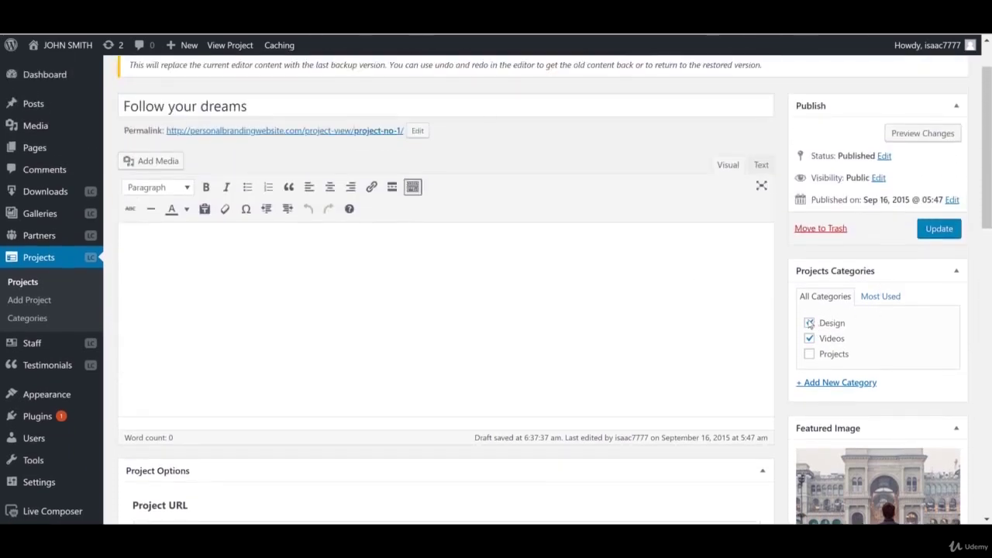
pyautogui.click(810, 323)
pyautogui.scroll(-1, 933, 480)
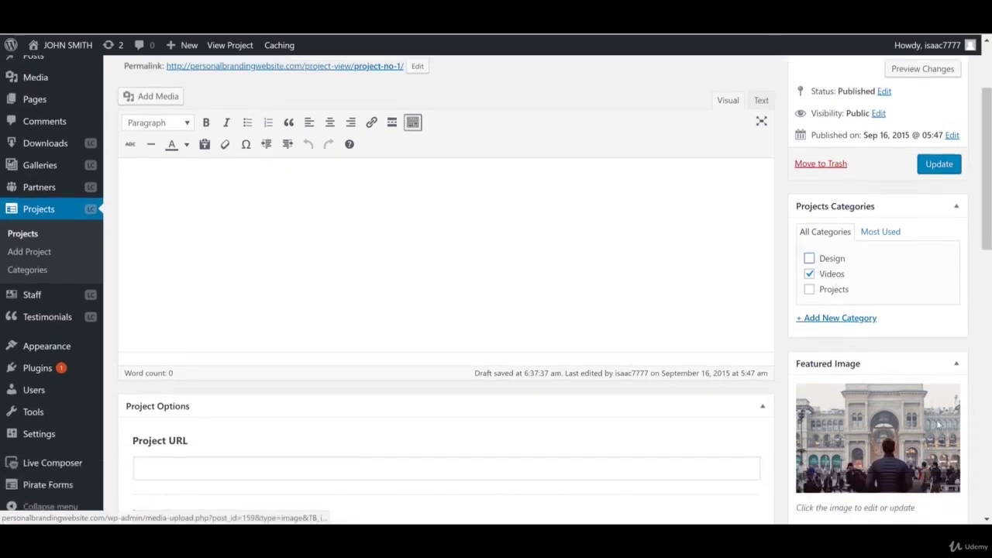
pyautogui.click(941, 164)
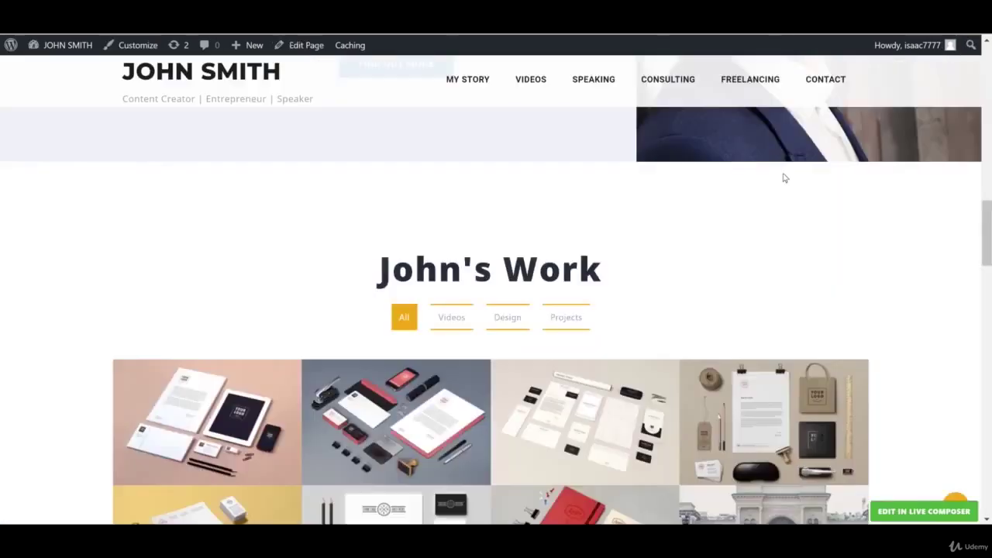
pyautogui.scroll(-3, 783, 178)
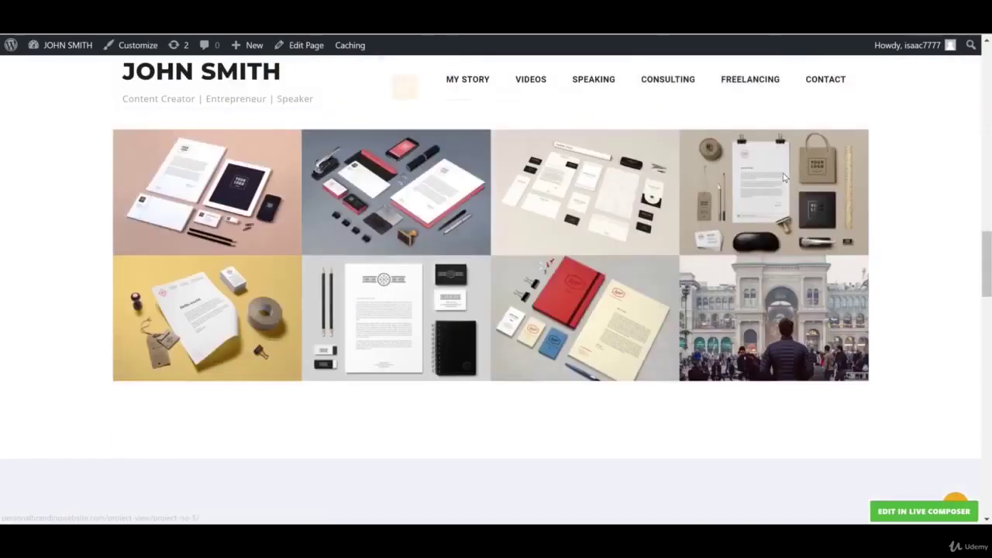
# Open the 'Follow your dreams' tile from the portfolio grid and follow its Edit link
pyautogui.moveTo(720, 315)
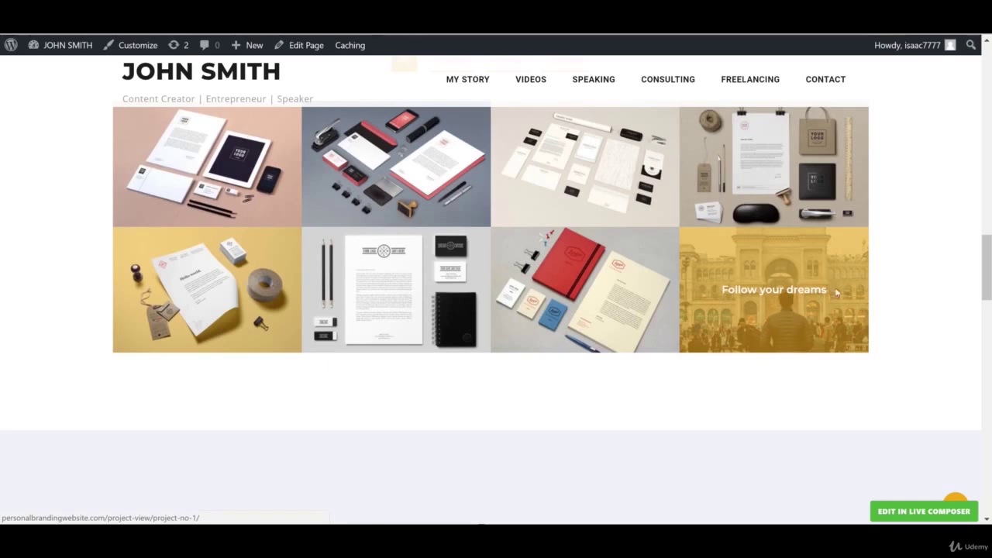
pyautogui.click(788, 289)
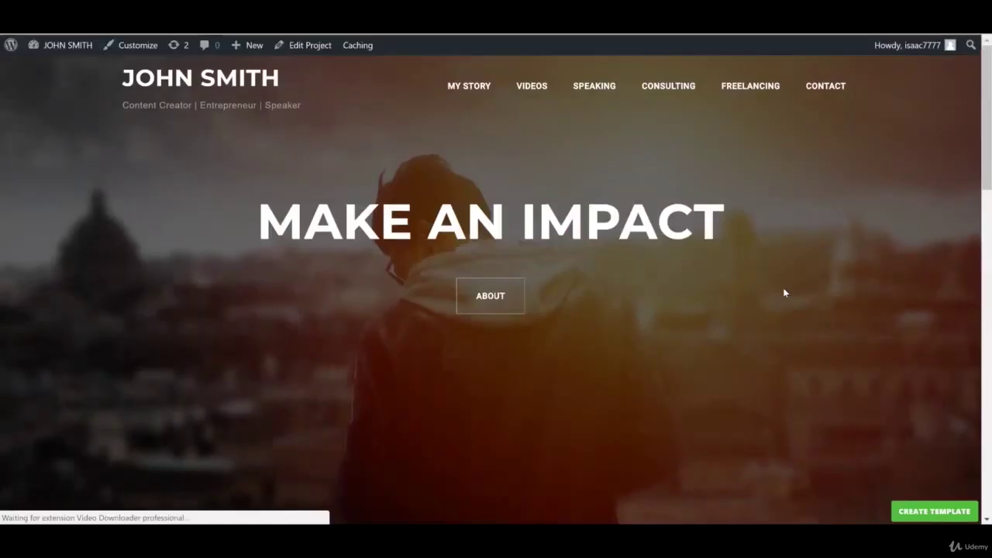
pyautogui.scroll(-5, 780, 284)
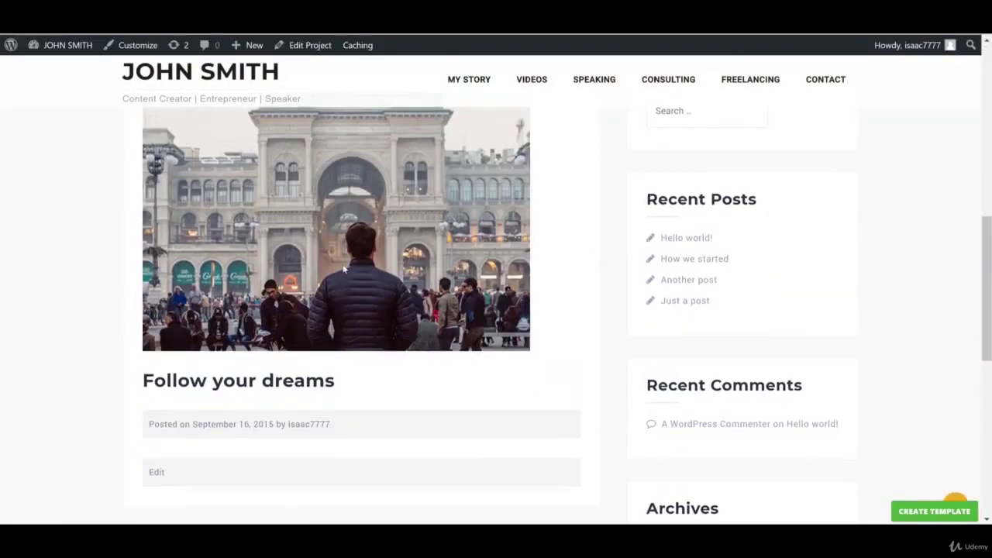
pyautogui.scroll(-2, 344, 269)
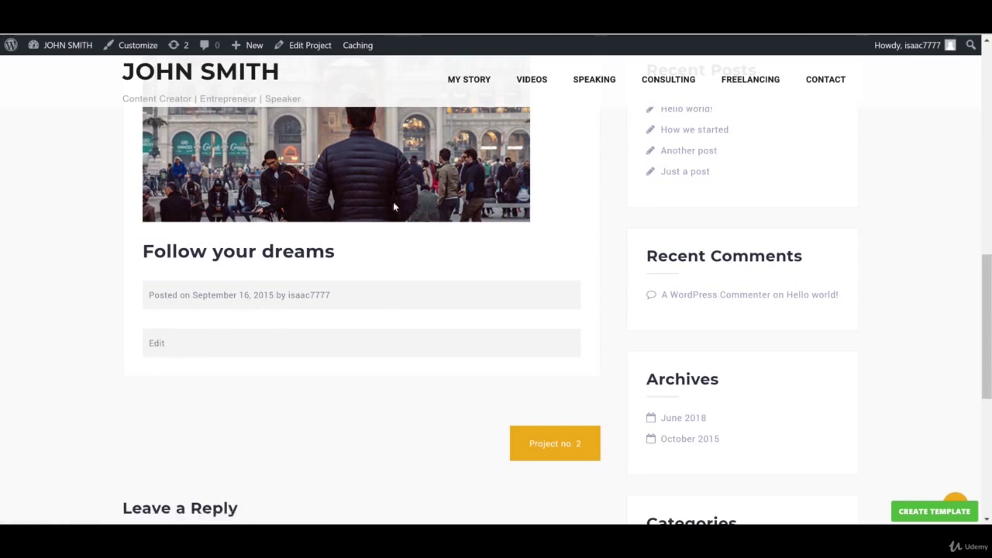
pyautogui.click(155, 346)
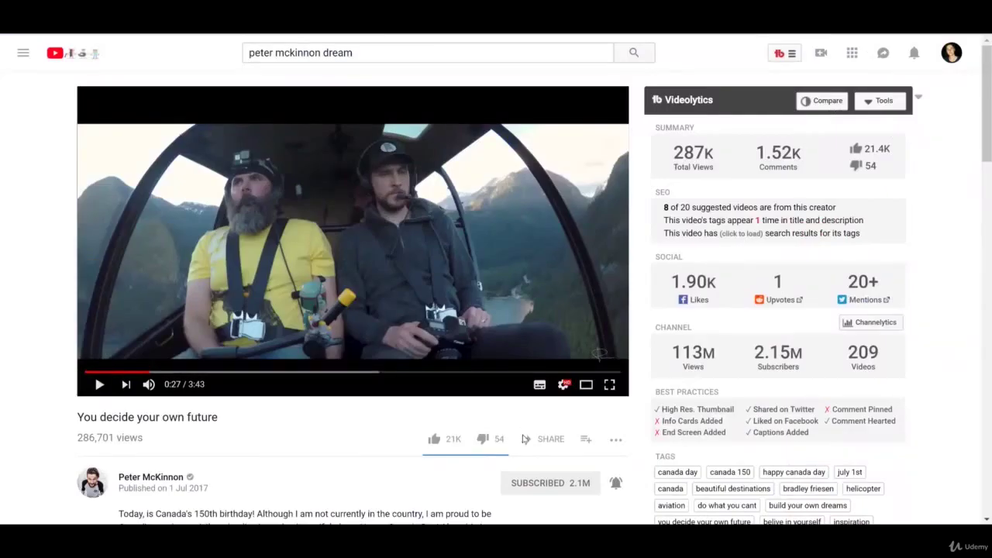
# Show the video's Share > Embed code and select the entire iframe snippet
pyautogui.click(552, 440)
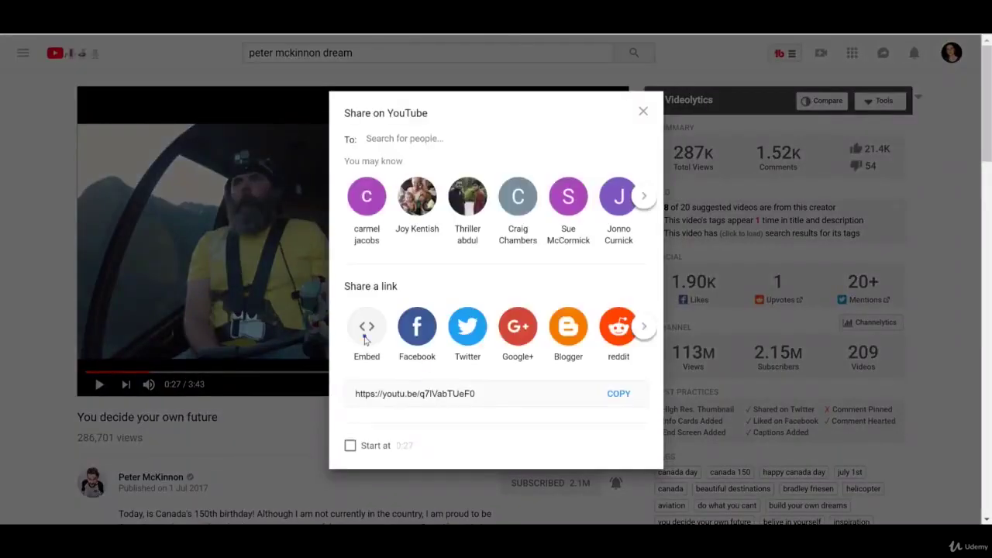
pyautogui.click(366, 339)
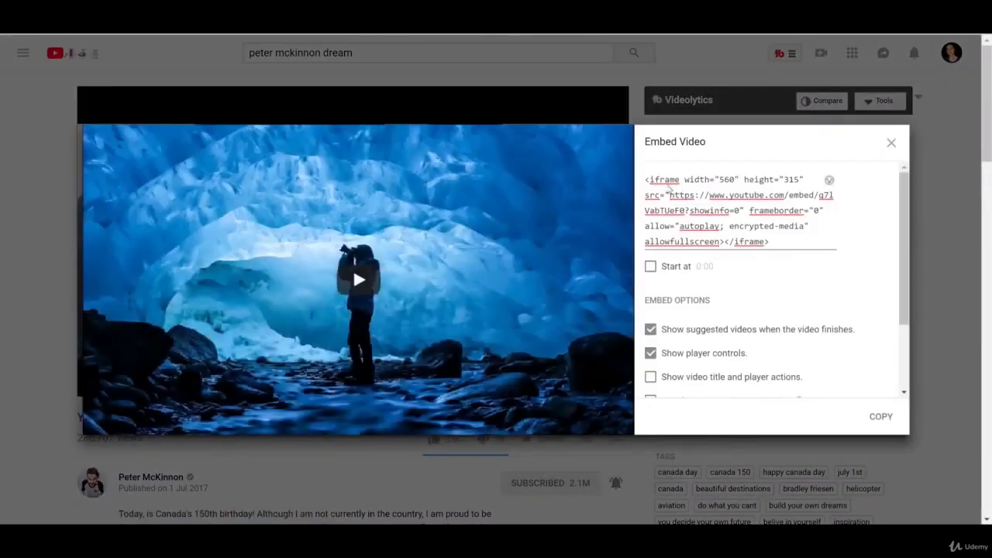
pyautogui.moveTo(645, 180); pyautogui.dragTo(685, 211)
pyautogui.moveTo(777, 244); pyautogui.dragTo(638, 183)
pyautogui.hotkey('ctrl', 'c')
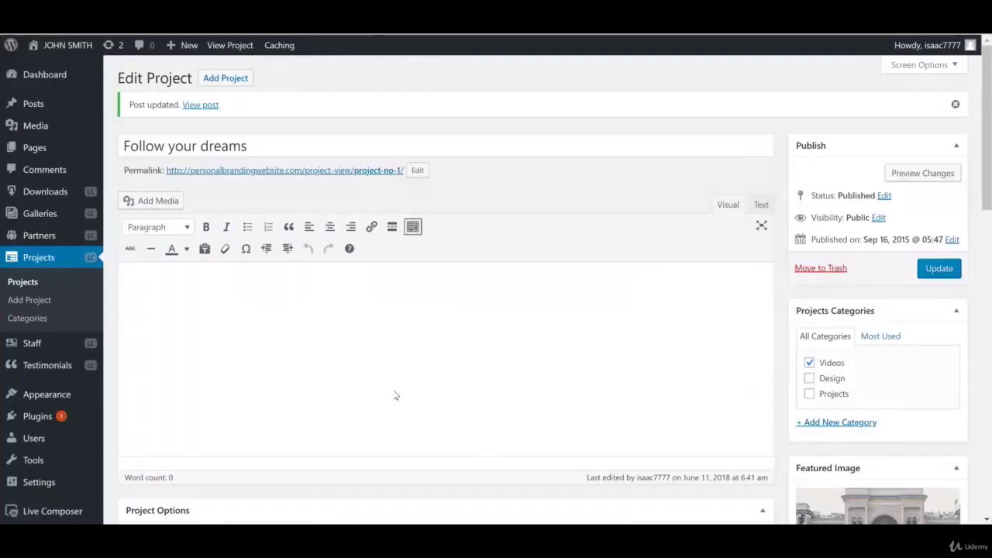
# Paste the YouTube embed code into the project content in the Text editor, then return to Visual
pyautogui.click(761, 206)
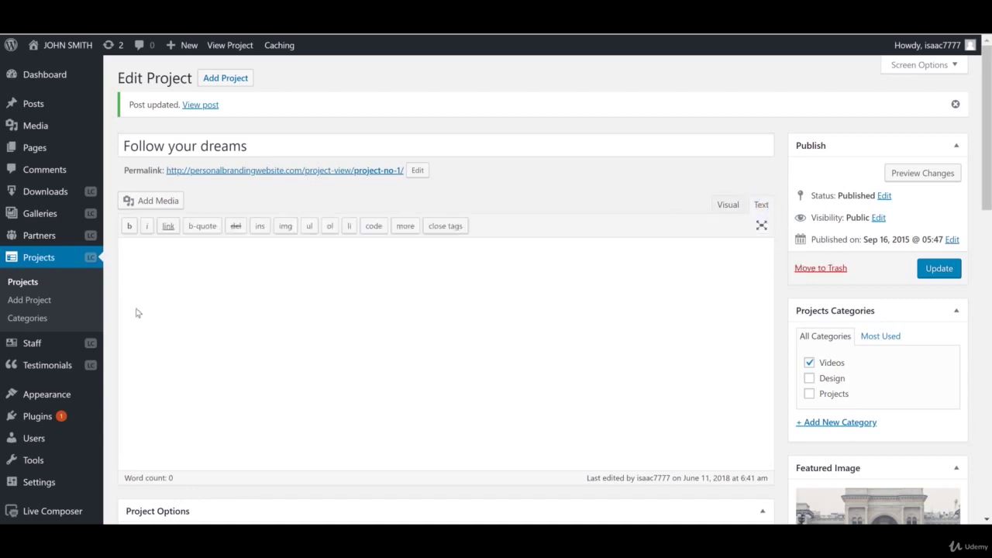
pyautogui.click(176, 267)
pyautogui.hotkey('ctrl', 'v')
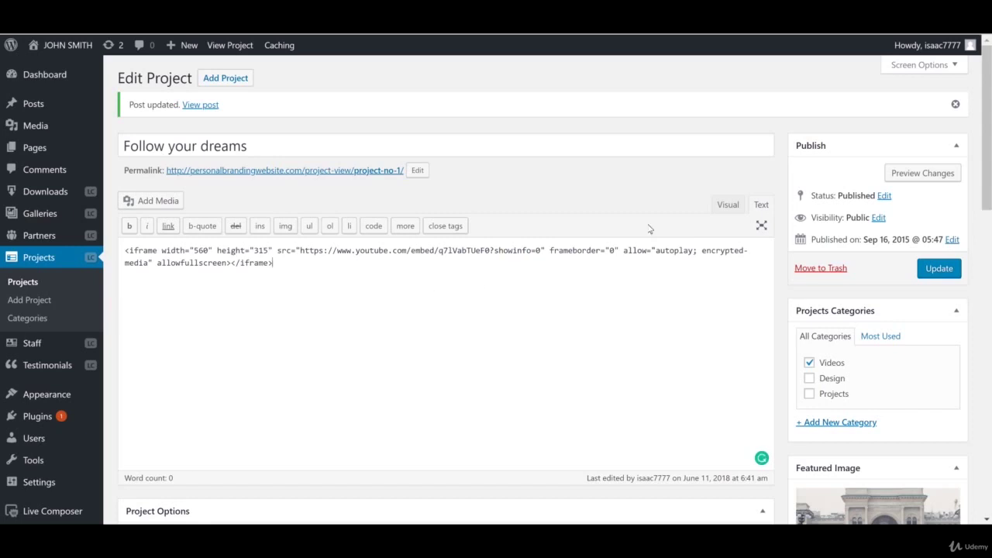
pyautogui.click(727, 206)
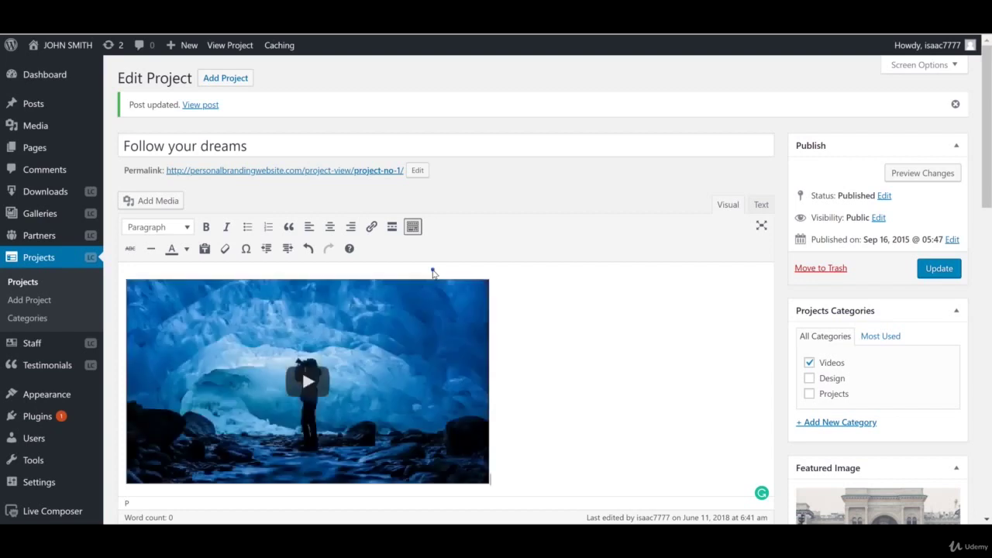
# Add the line 'Follow your dreams.' and a test line of text below the video
pyautogui.scroll(-1, 434, 274)
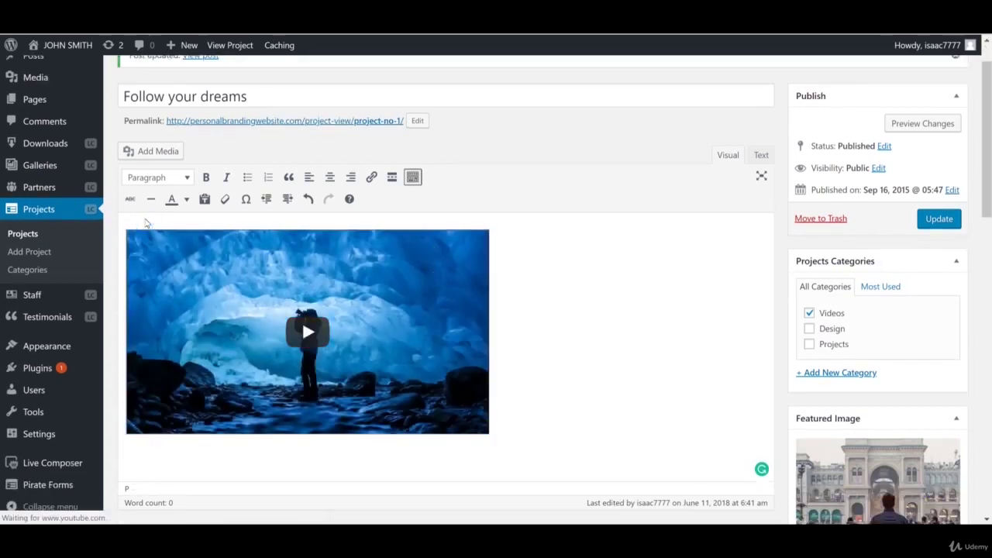
pyautogui.scroll(-1, 145, 223)
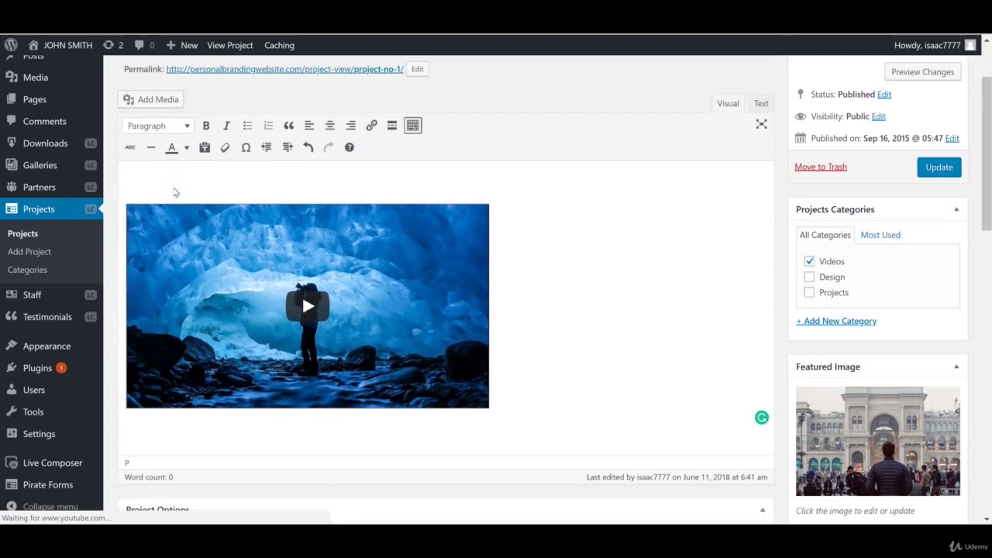
pyautogui.write('Follow your dream')
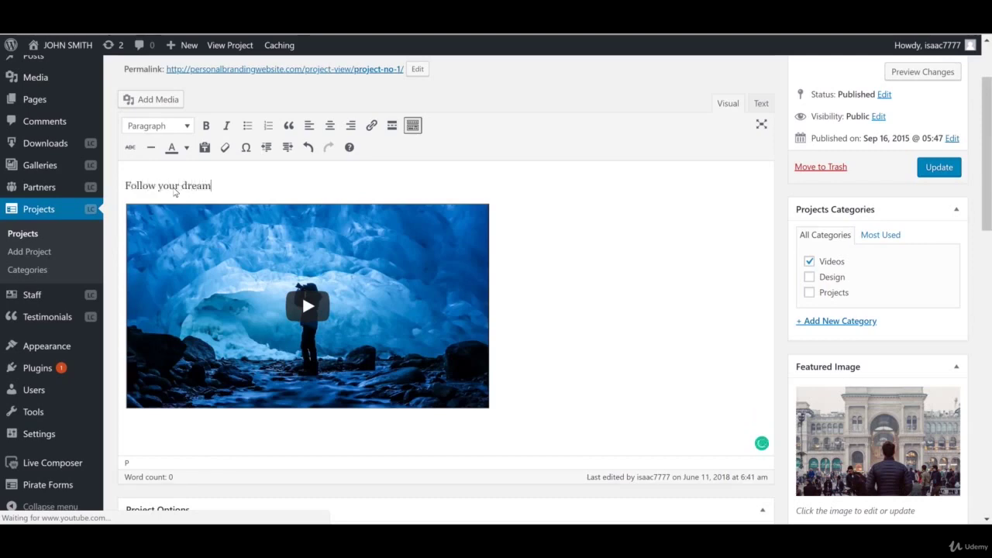
pyautogui.write('s.')
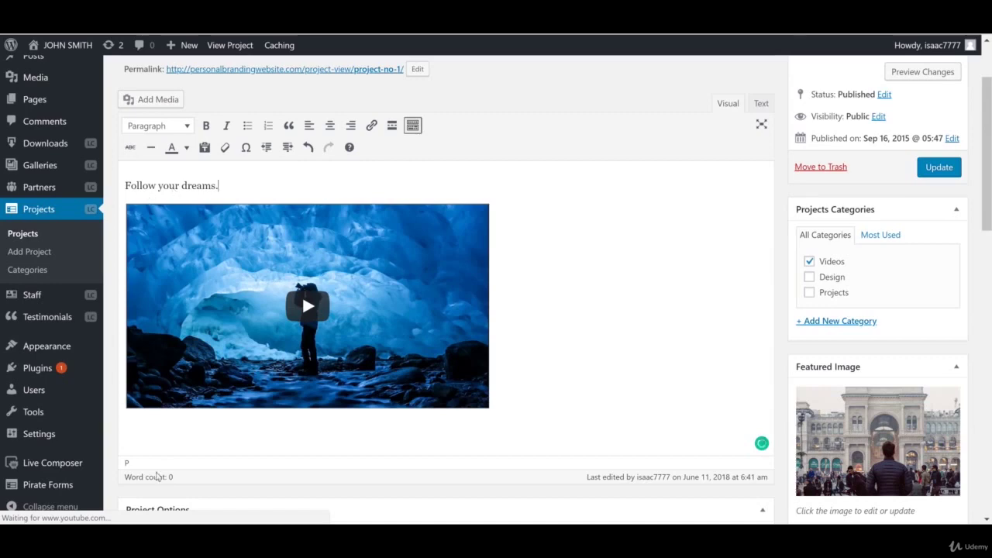
pyautogui.click(163, 445)
pyautogui.write('asd')
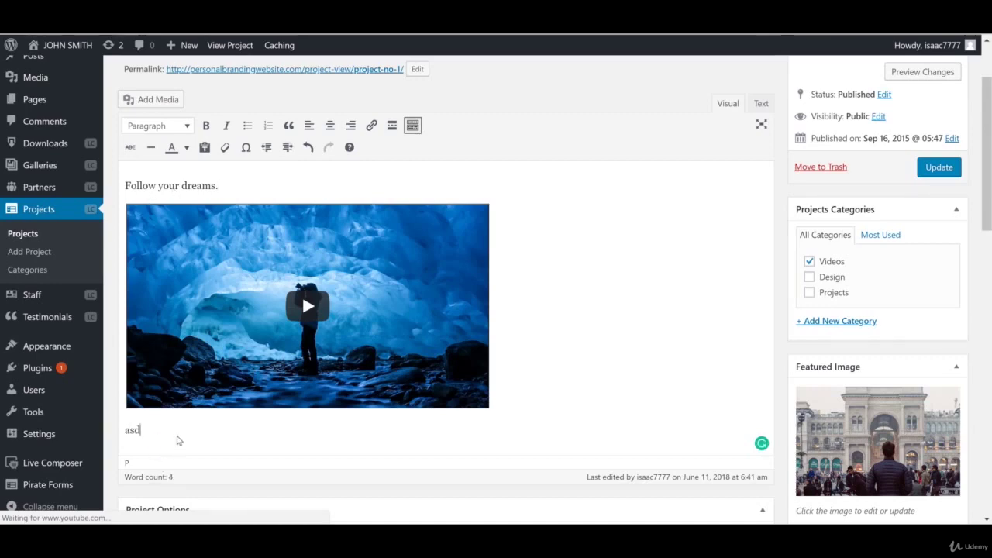
pyautogui.write('dddddddddddddddddaD  ')
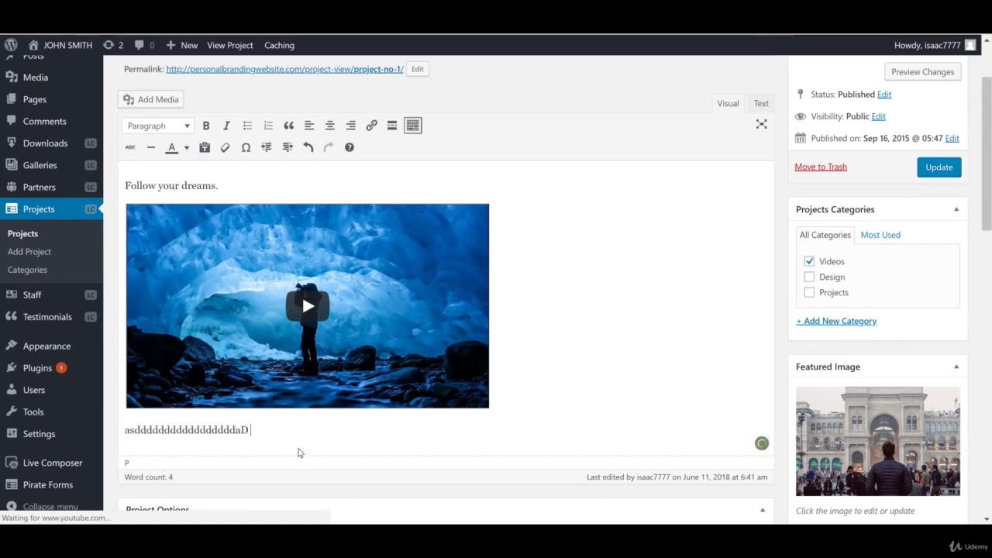
pyautogui.write('d')
pyautogui.write('sd ASD')
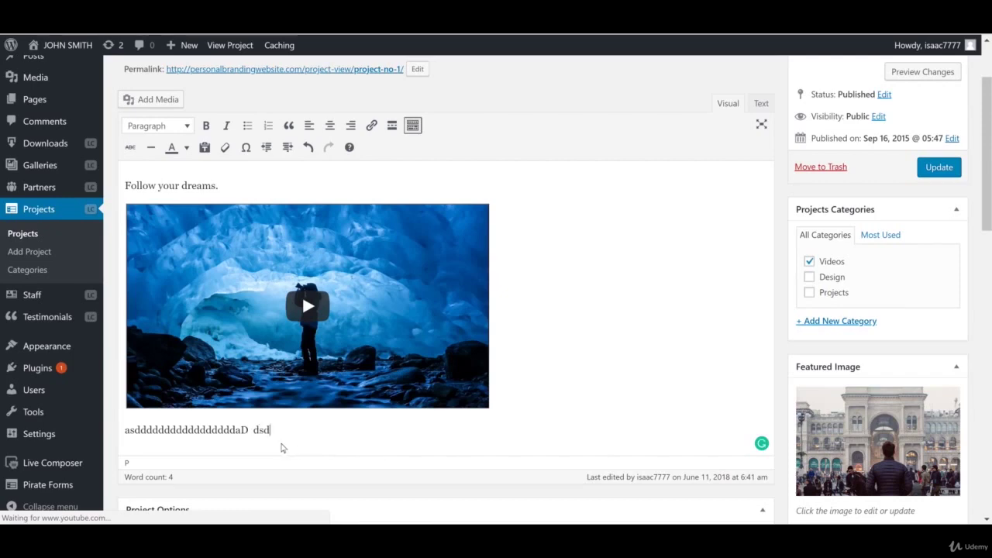
pyautogui.click(165, 441)
# Delete the gibberish test line and Update the project
pyautogui.scroll(-1, 337, 446)
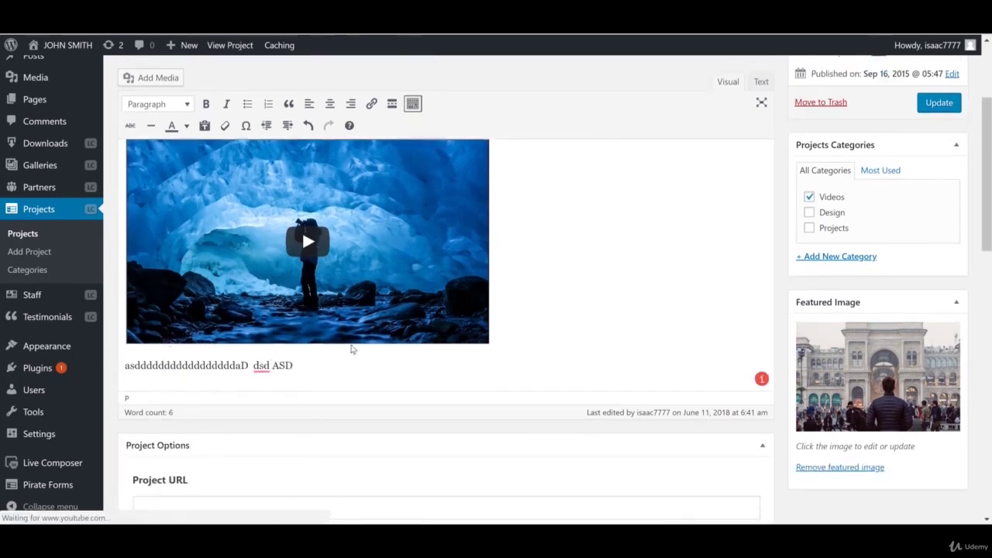
pyautogui.moveTo(311, 369); pyautogui.dragTo(110, 355)
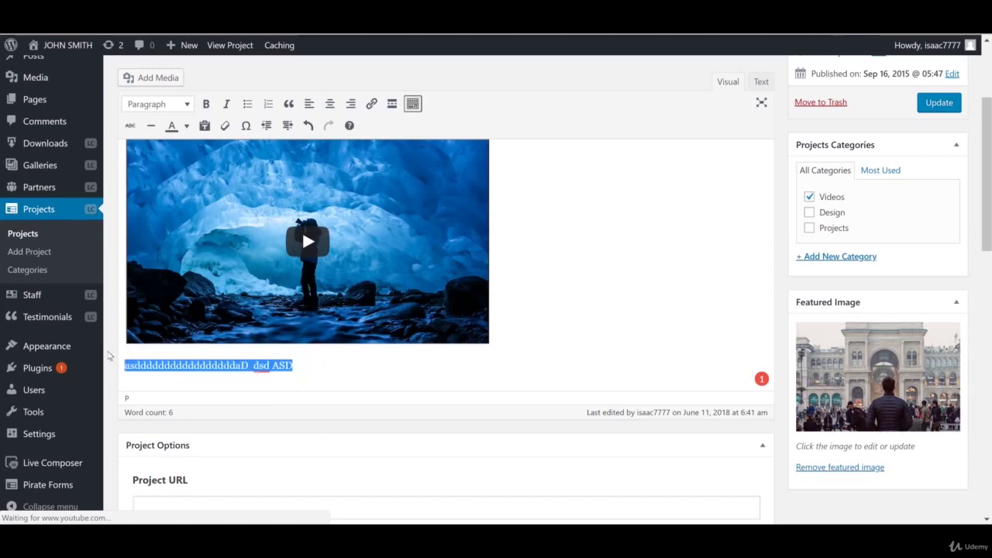
pyautogui.press('BackSpace')
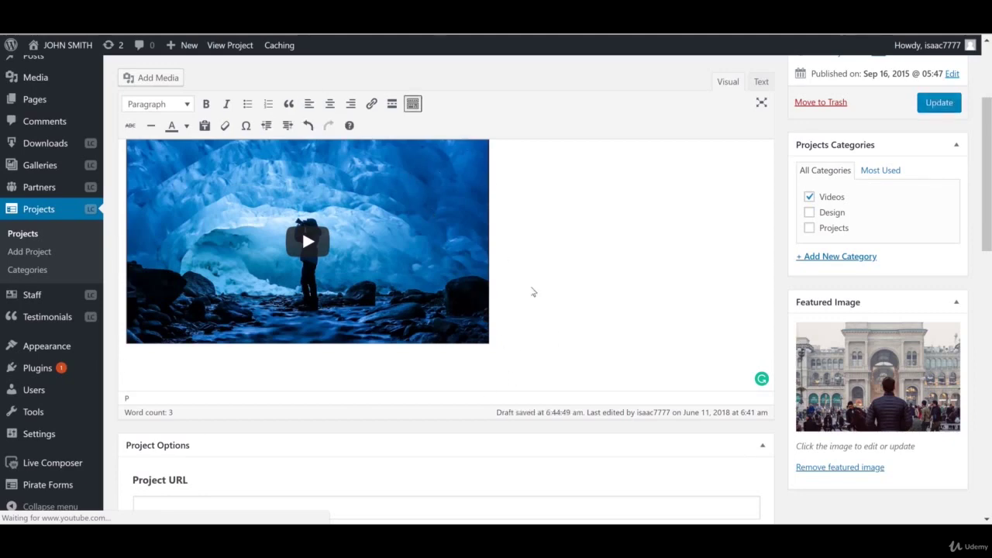
pyautogui.scroll(2, 533, 291)
pyautogui.scroll(1, 466, 306)
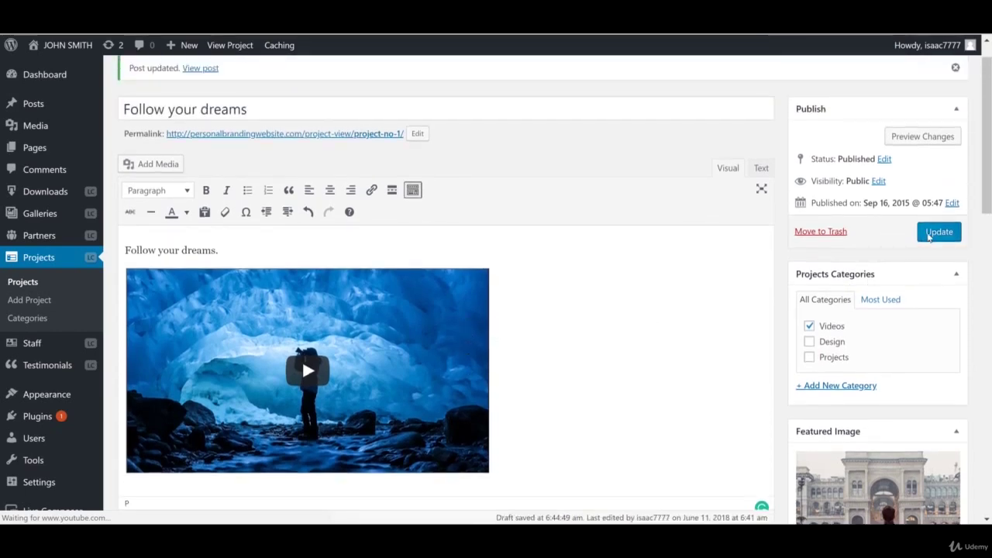
pyautogui.click(930, 234)
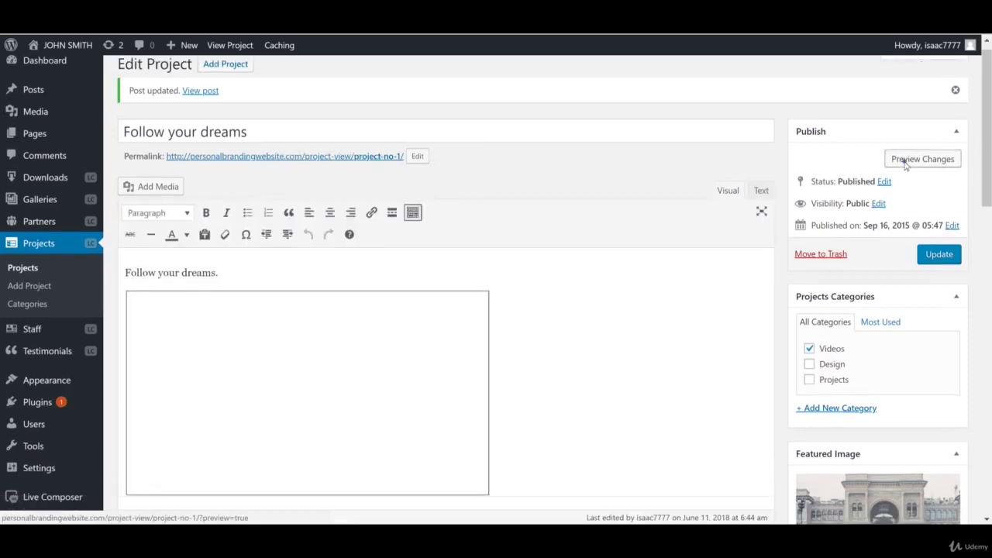
# Preview the Follow your dreams project and scroll through the post and its embedded video
pyautogui.click(905, 163)
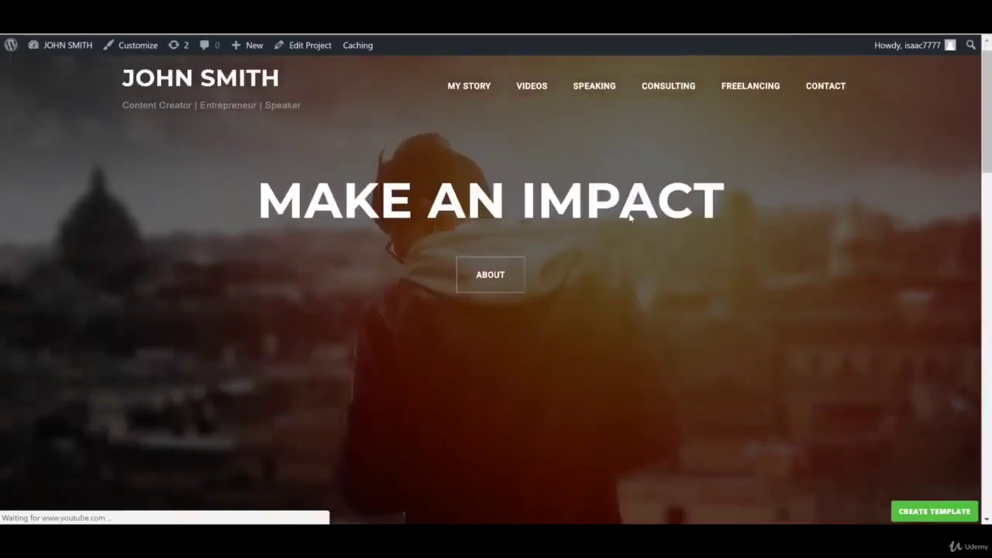
pyautogui.scroll(-3, 630, 219)
pyautogui.scroll(-6, 629, 217)
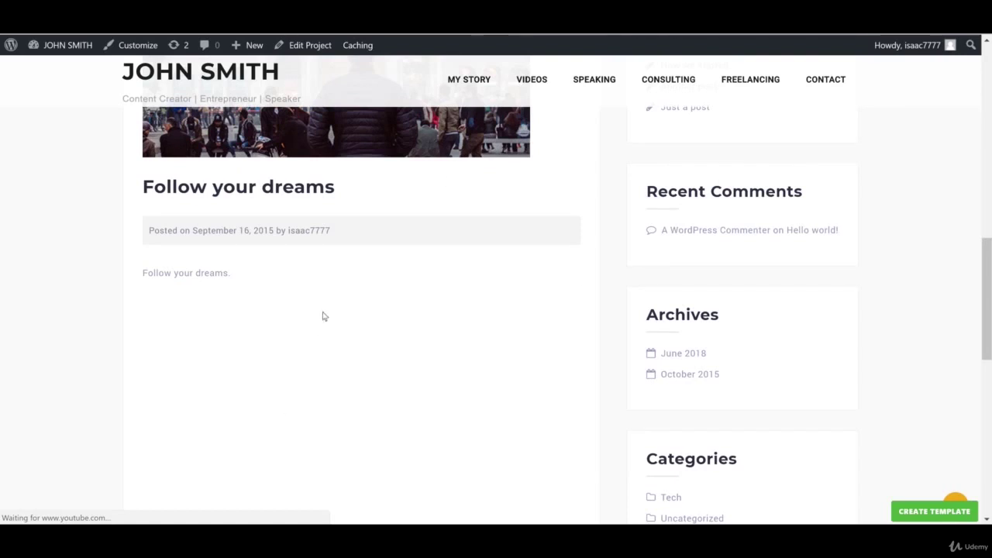
pyautogui.scroll(-3, 324, 276)
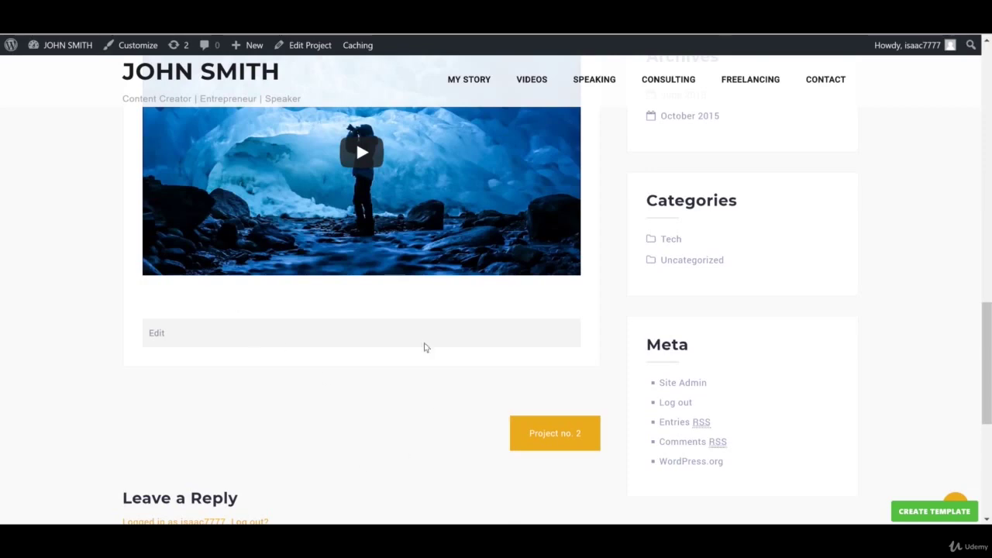
pyautogui.scroll(4, 328, 432)
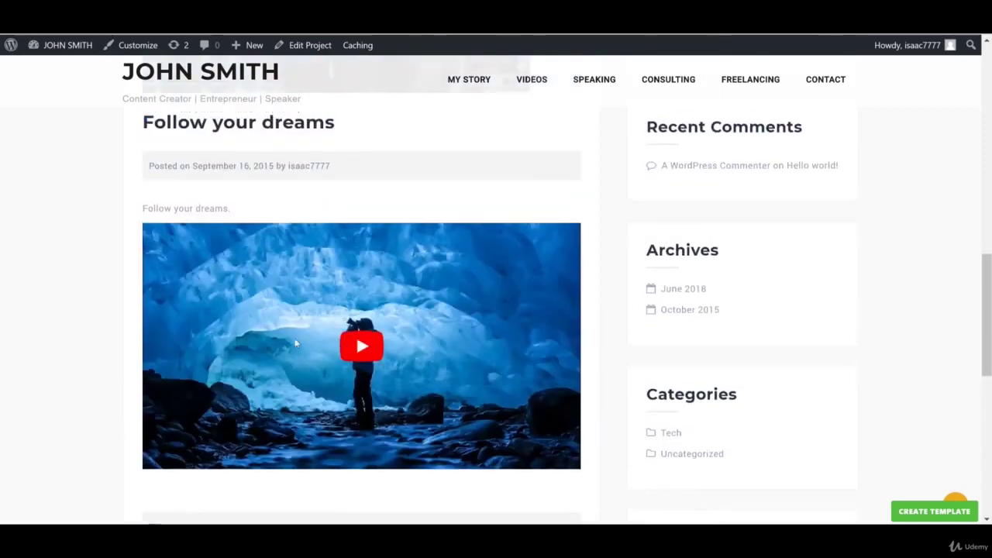
pyautogui.scroll(4, 236, 376)
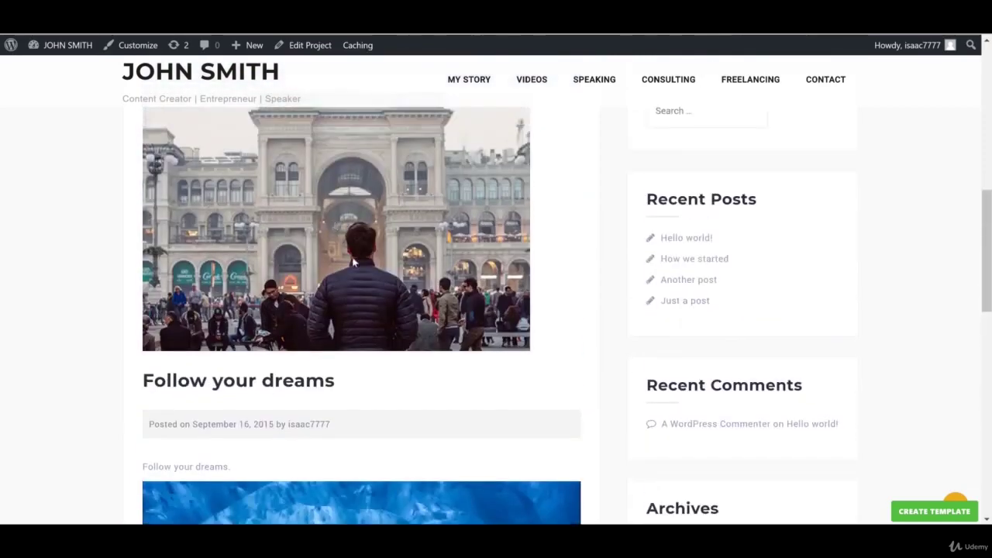
pyautogui.scroll(-3, 285, 255)
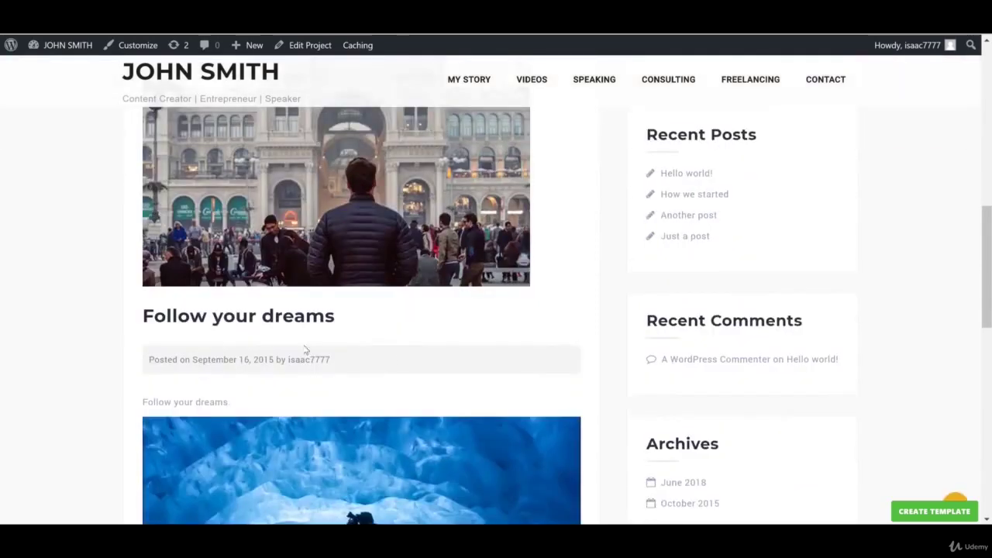
pyautogui.scroll(-2, 434, 279)
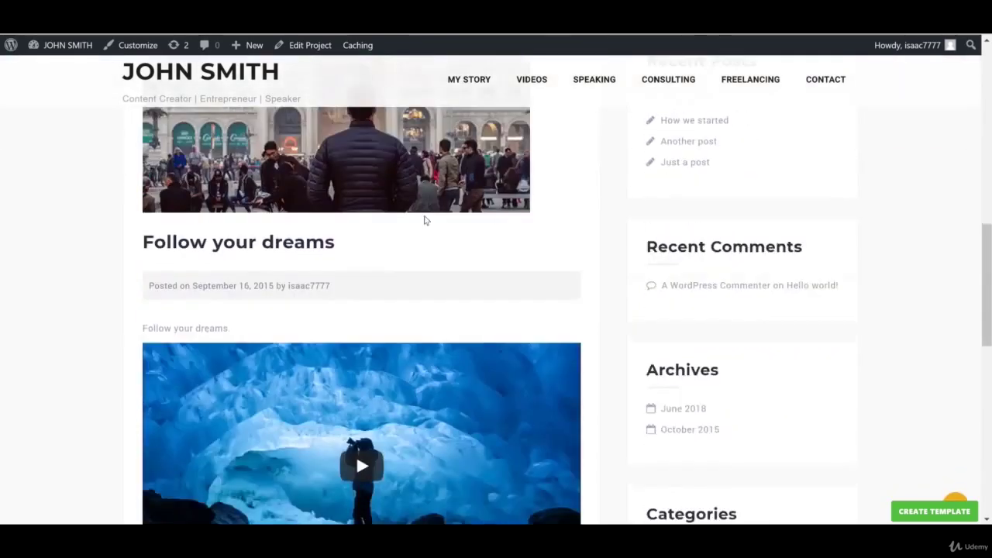
pyautogui.scroll(4, 391, 339)
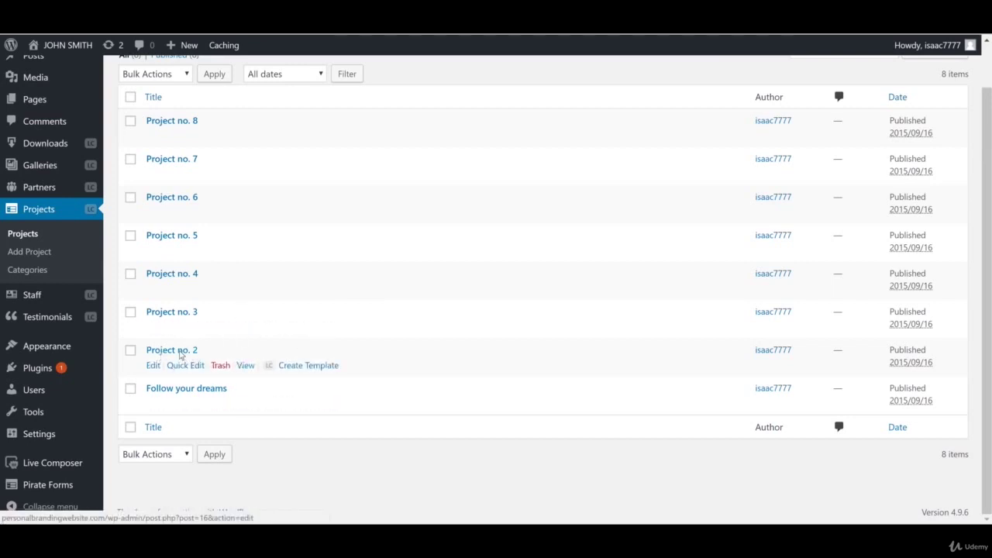
# Open Project no. 2 for editing and review its Featured Image
pyautogui.click(153, 365)
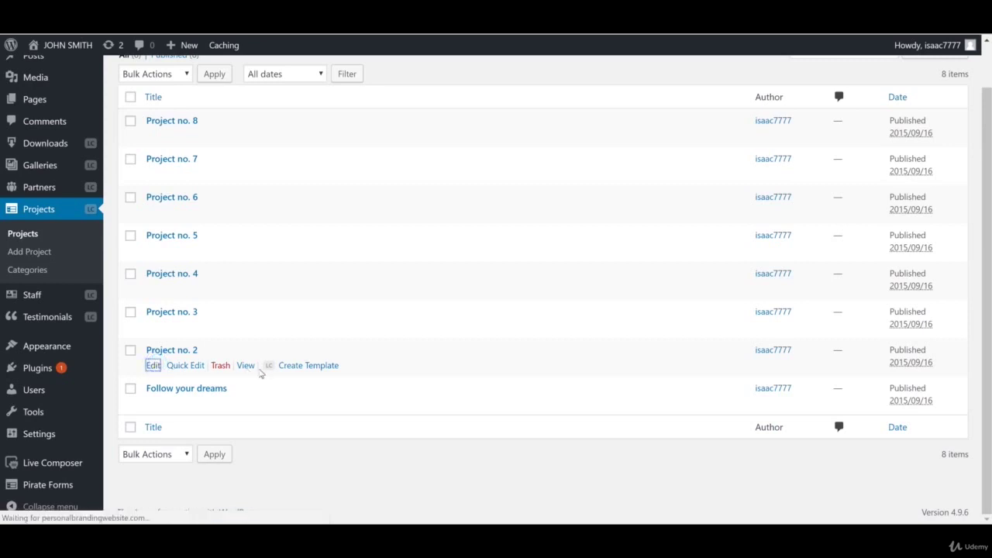
pyautogui.scroll(-2, 803, 420)
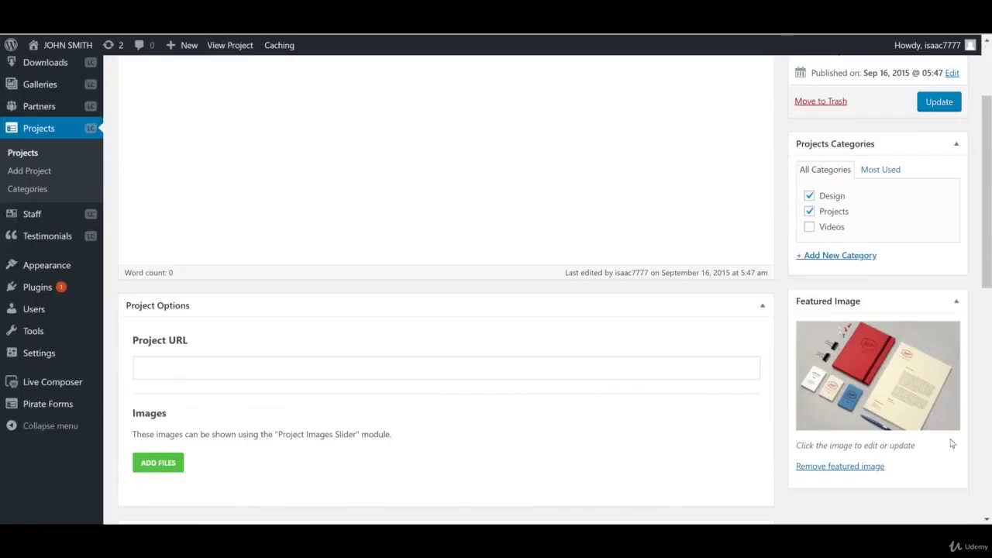
pyautogui.scroll(2, 873, 398)
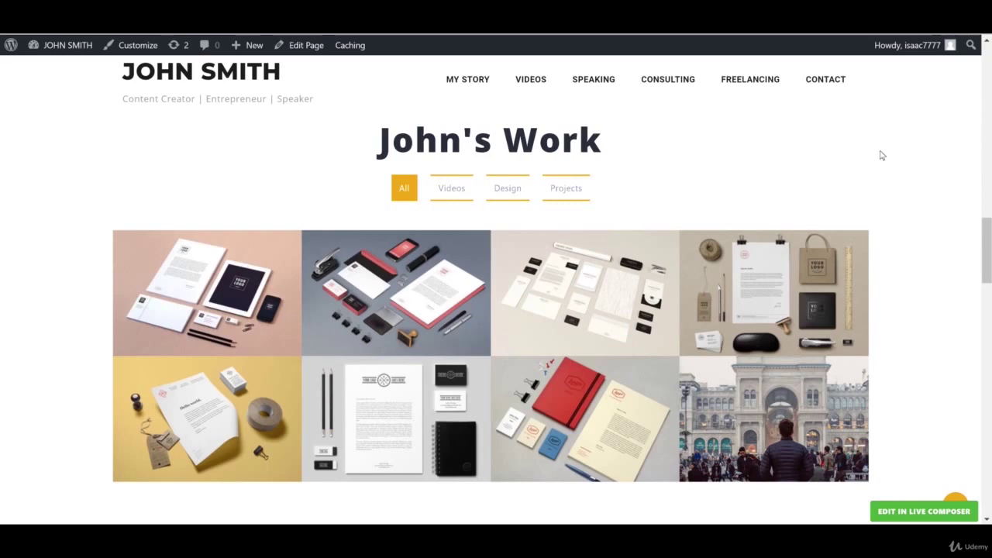
pyautogui.scroll(-1, 967, 215)
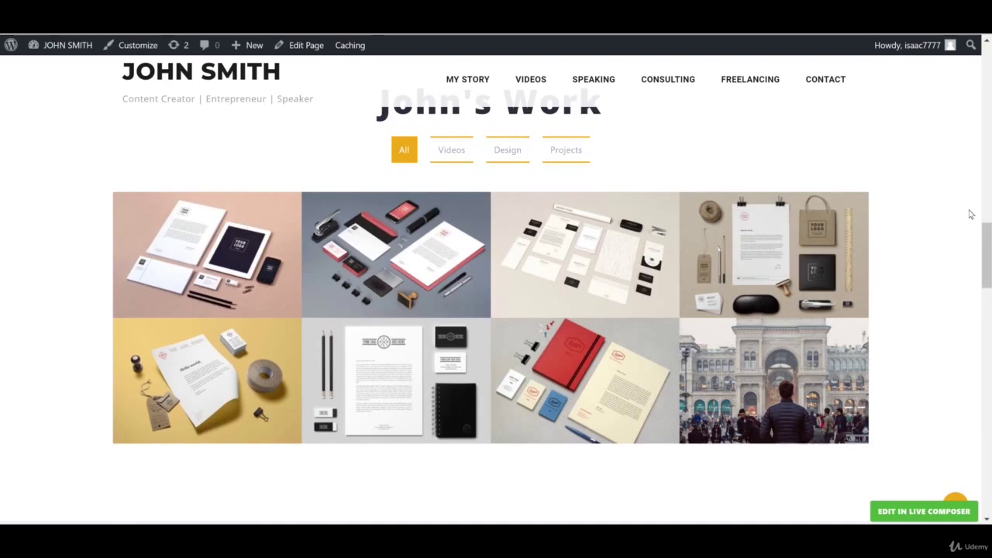
pyautogui.scroll(-3, 759, 252)
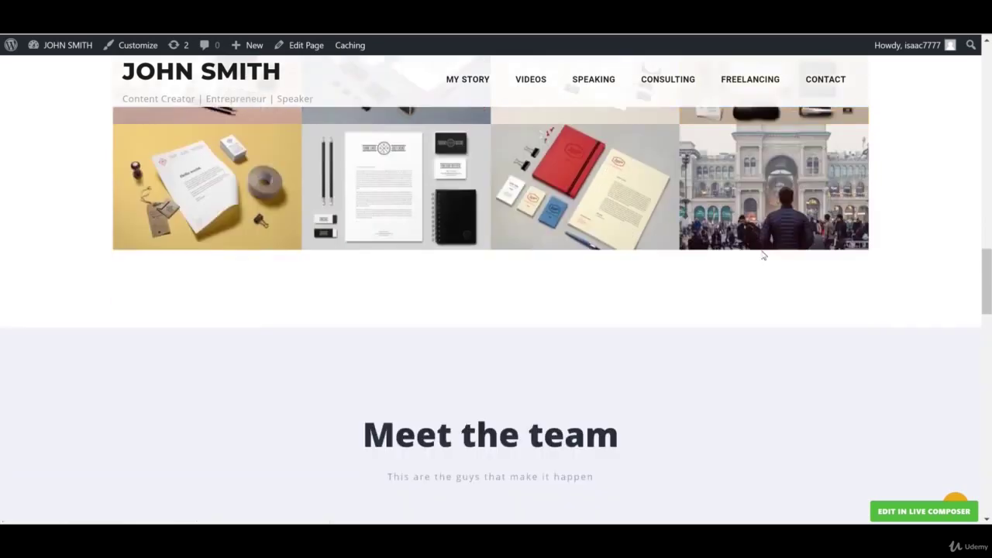
pyautogui.scroll(-2, 724, 266)
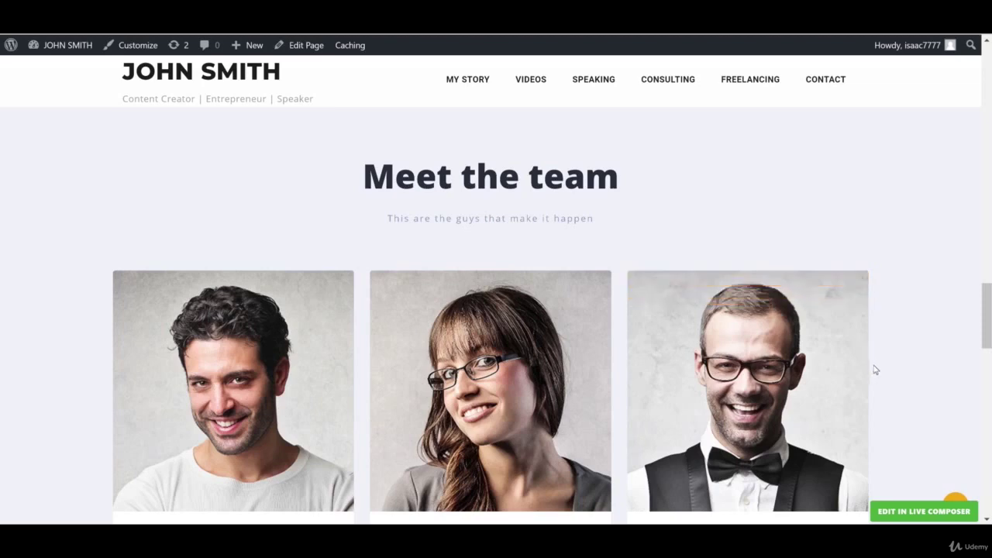
# Open the homepage in Live Composer and delete the Meet the team heading module
pyautogui.click(909, 512)
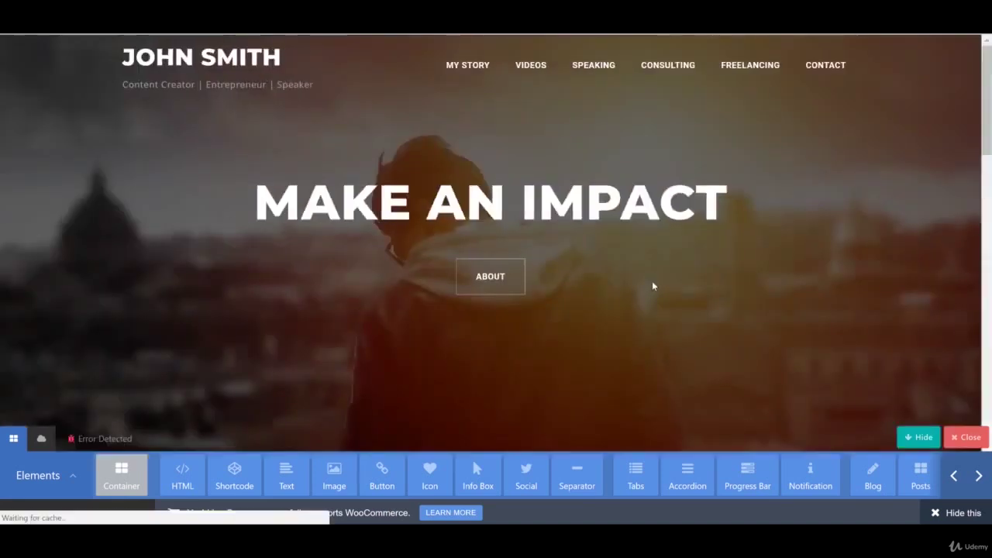
pyautogui.scroll(-15, 653, 285)
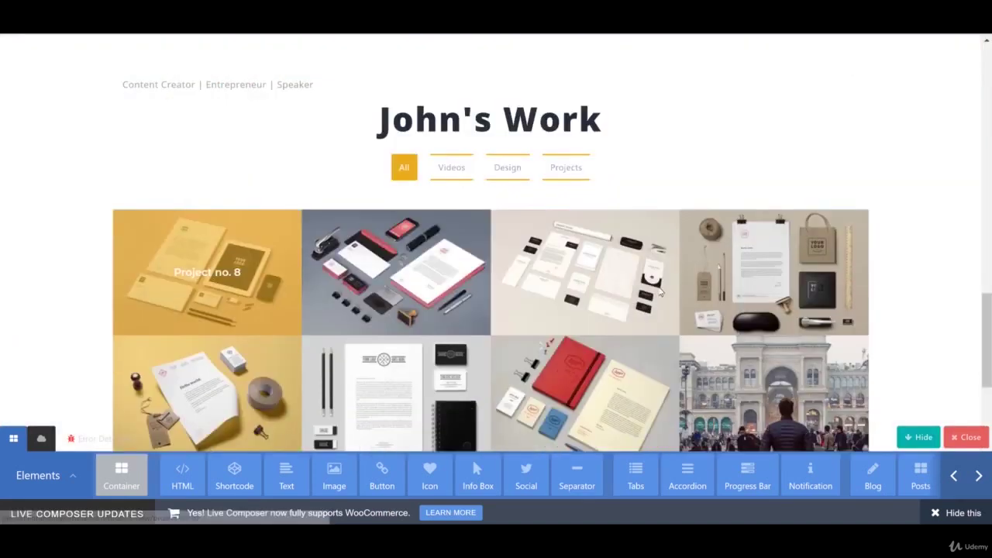
pyautogui.scroll(-6, 660, 288)
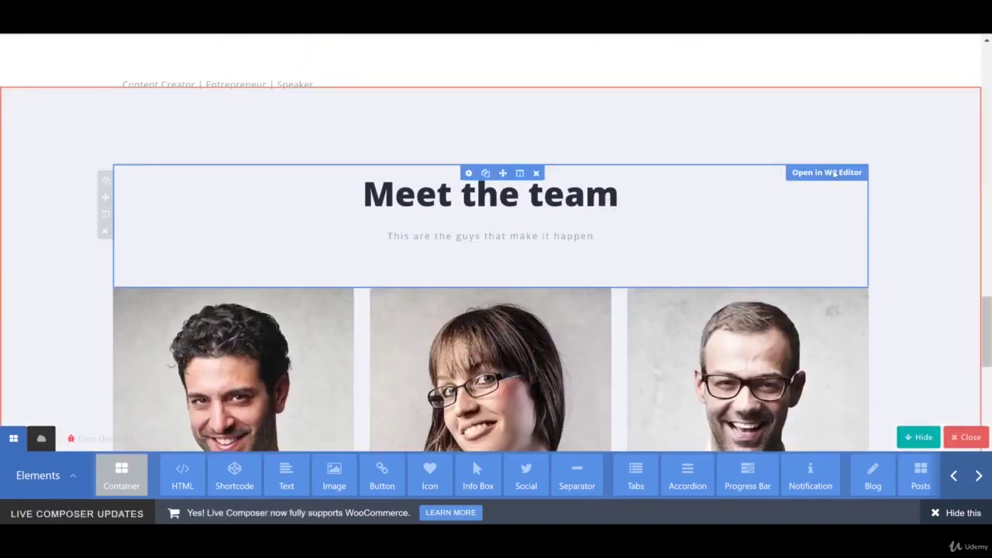
pyautogui.click(537, 173)
pyautogui.click(481, 289)
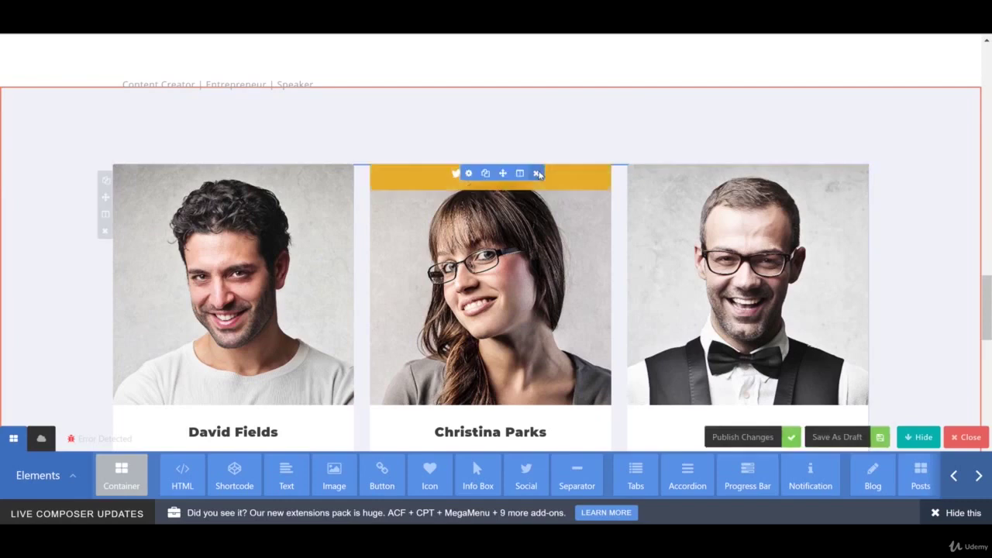
# Delete the row of team members beneath it, confirming the removal
pyautogui.scroll(-2, 760, 286)
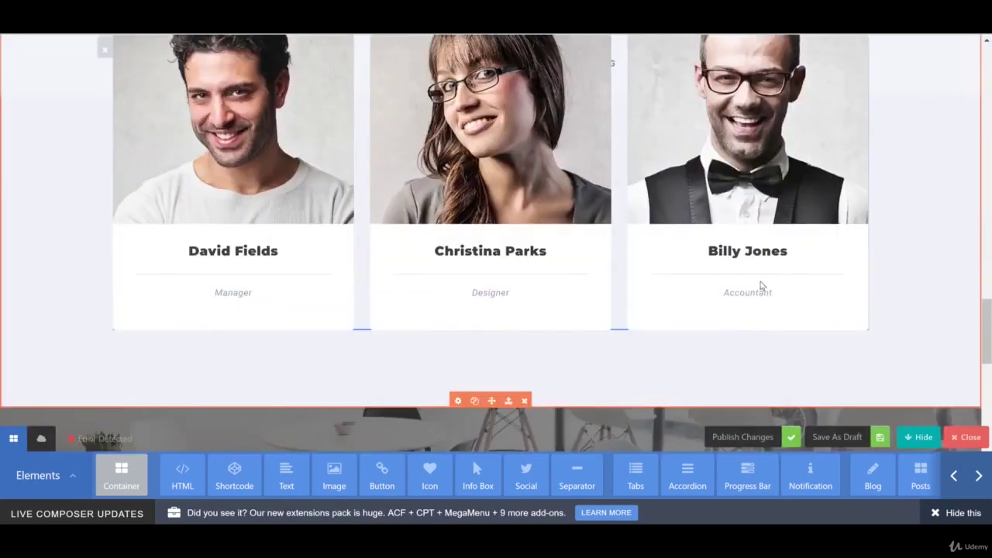
pyautogui.click(527, 387)
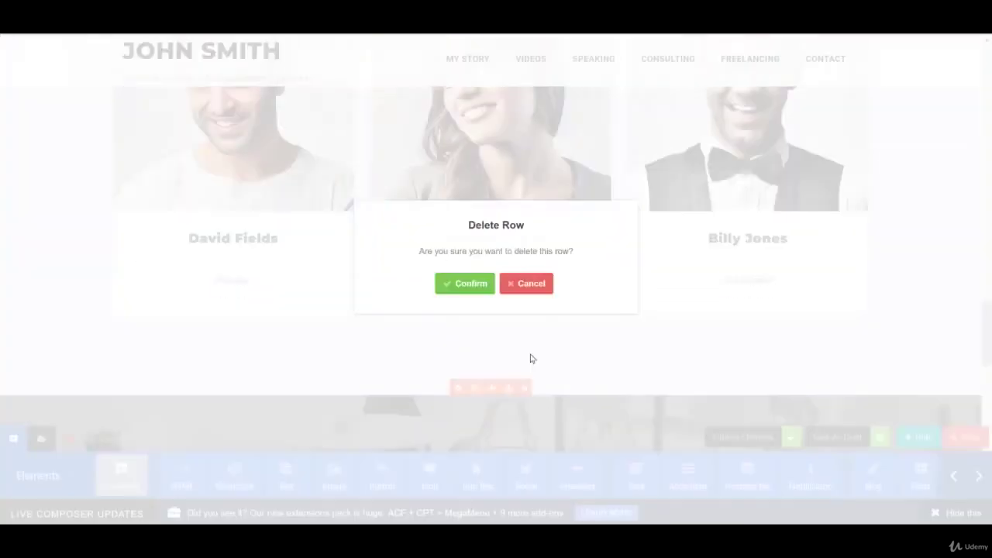
pyautogui.click(470, 285)
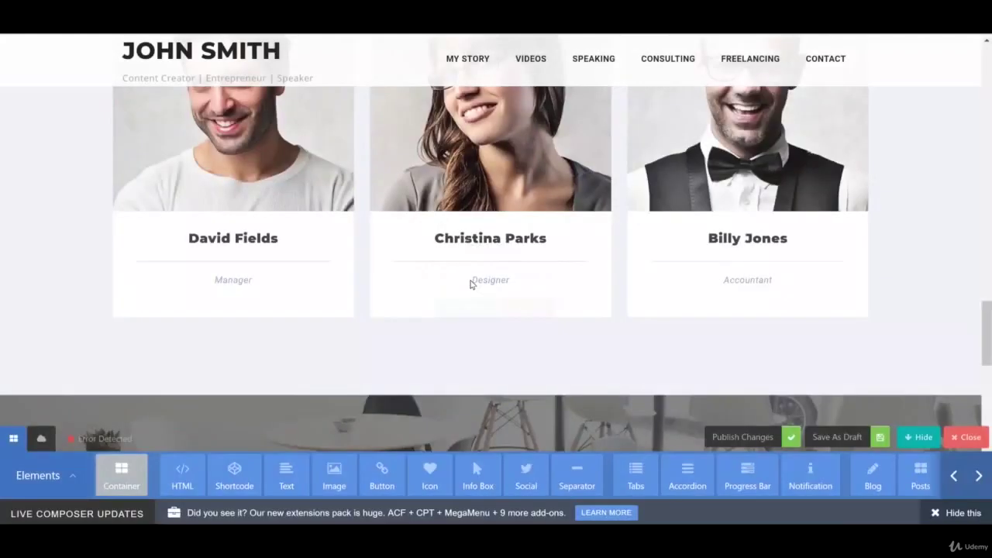
pyautogui.scroll(-2, 737, 273)
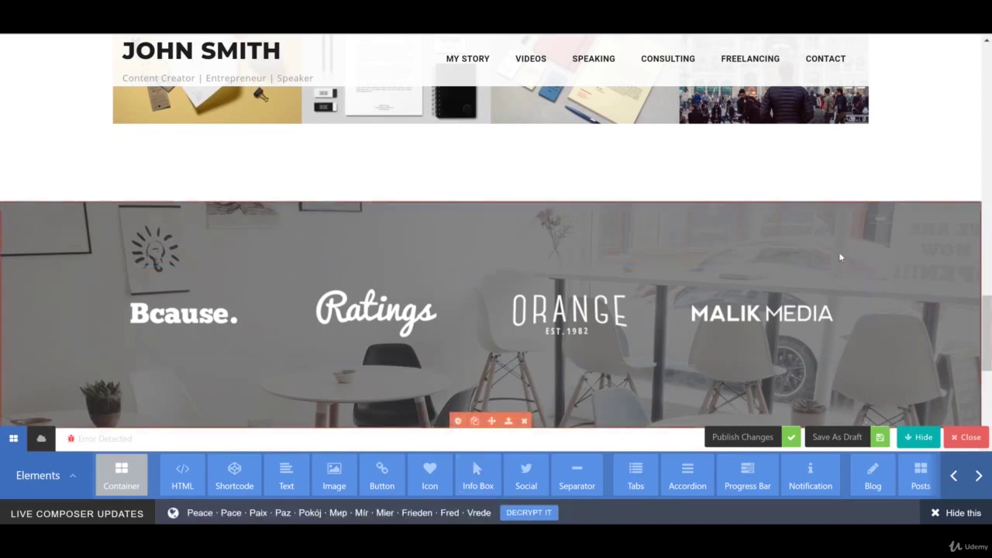
pyautogui.scroll(-1, 527, 246)
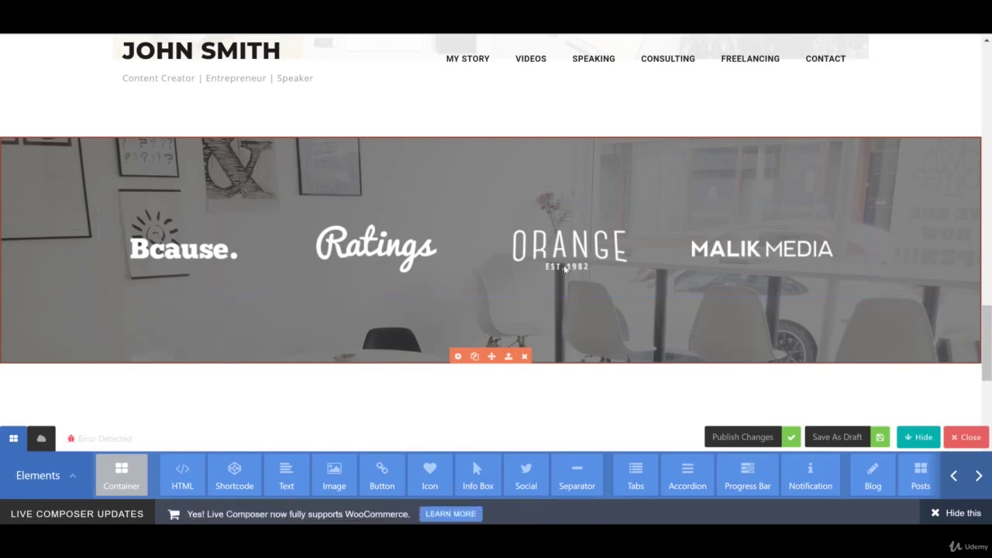
# Enable BG Image - Use Featured on the logos row and remove its current background image
pyautogui.click(459, 358)
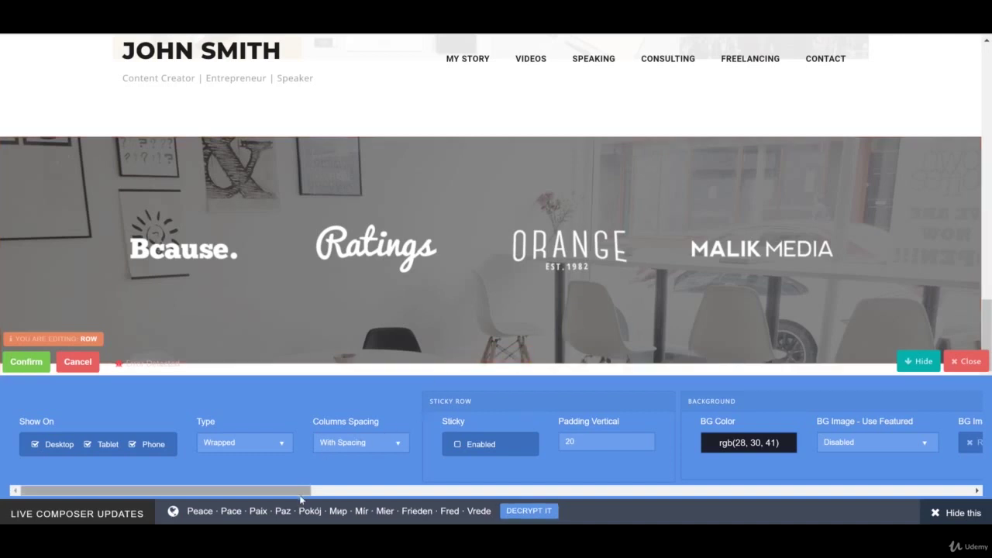
pyautogui.moveTo(314, 491); pyautogui.dragTo(456, 493)
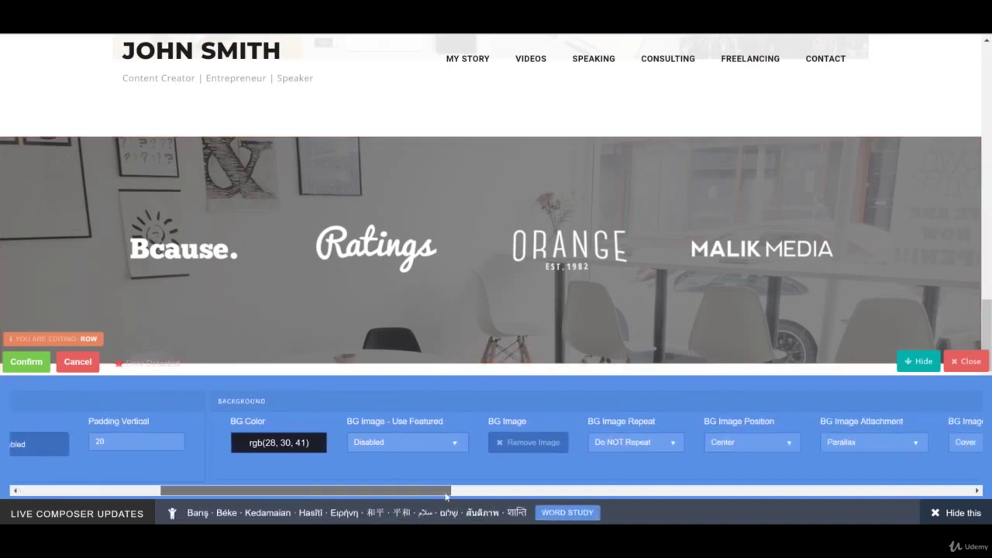
pyautogui.click(453, 444)
pyautogui.click(414, 455)
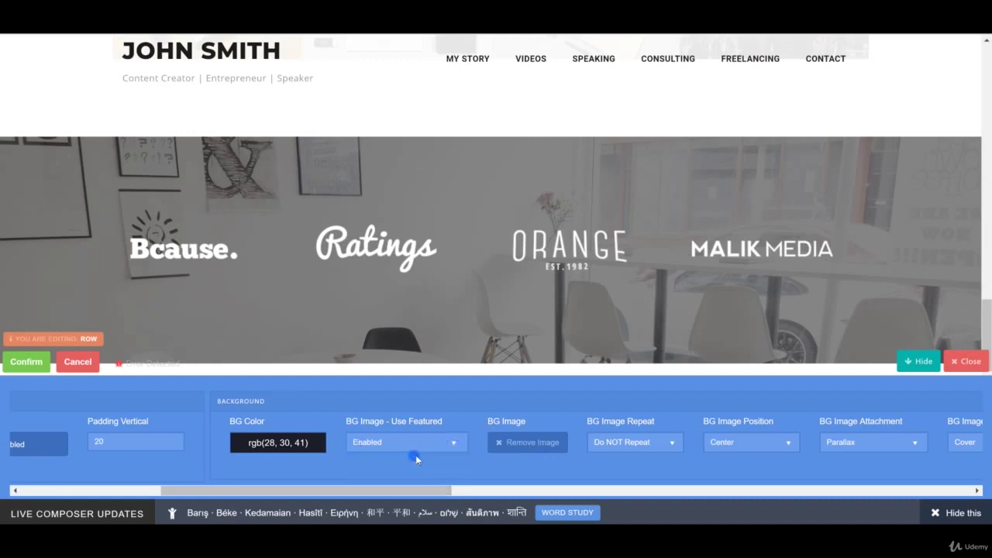
pyautogui.click(531, 446)
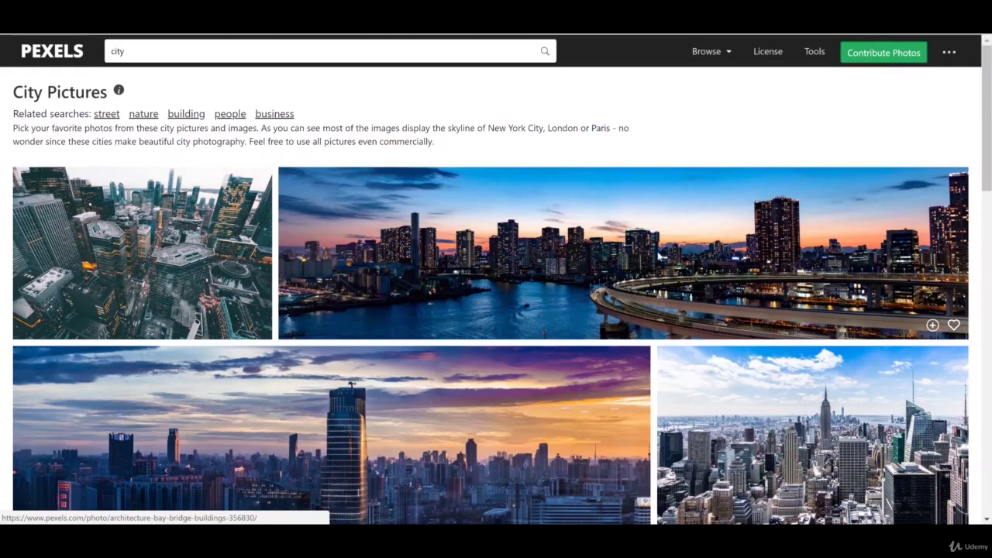
# Download the 'architecture-bay-bridge' city skyline photo from Pexels and return to Live Composer
pyautogui.click(659, 255)
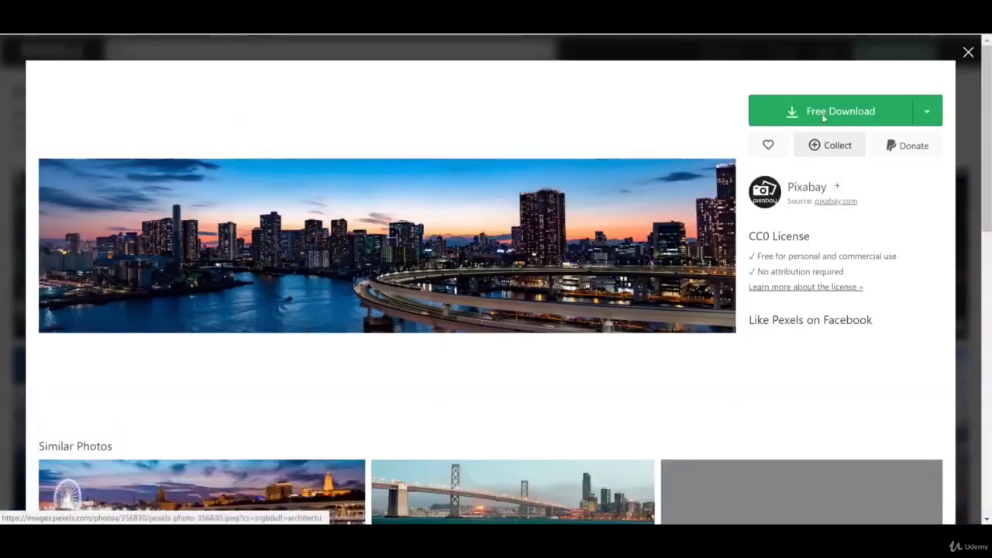
pyautogui.click(799, 115)
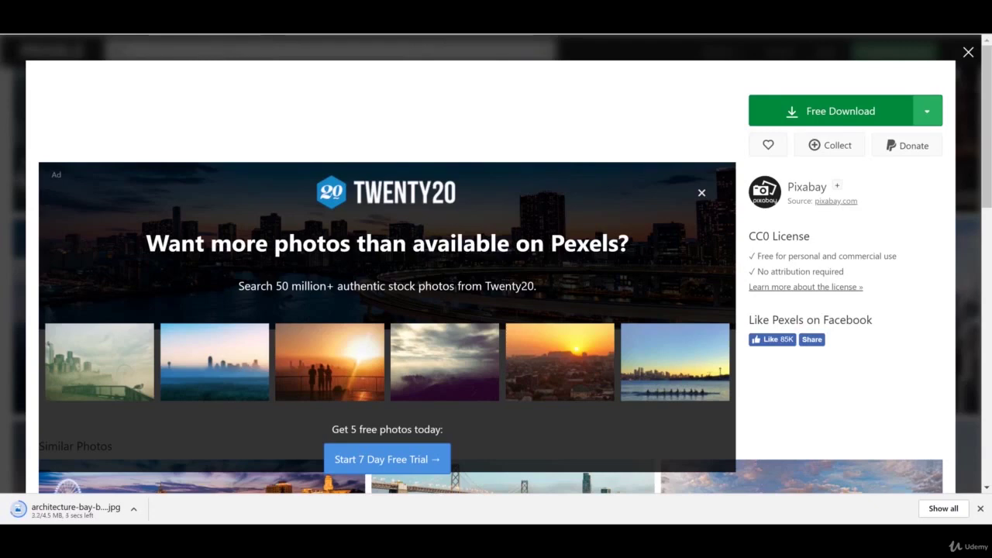
pyautogui.hotkey('ctrl', 'Tab')
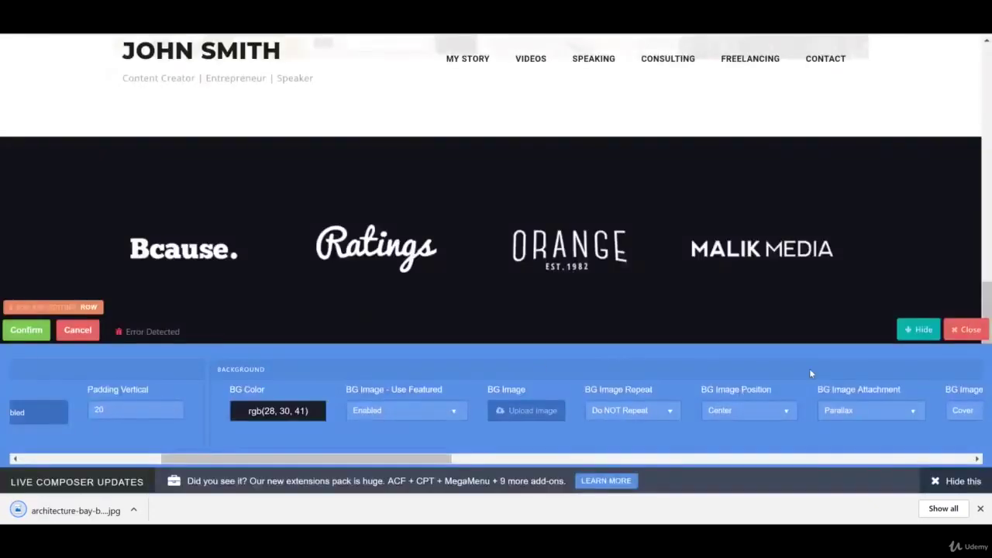
# Upload the downloaded skyline jpg as the logos row's BG Image and confirm it
pyautogui.click(517, 409)
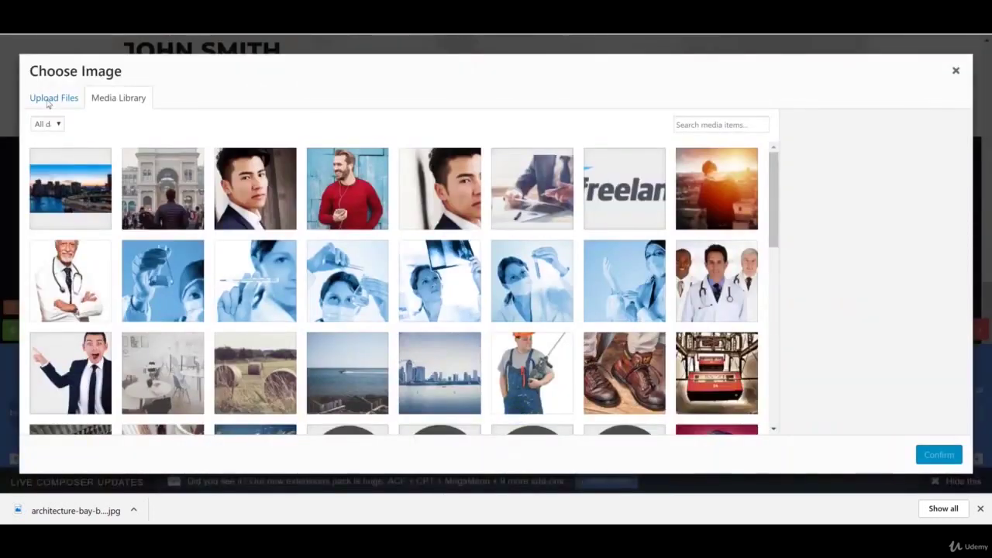
pyautogui.click(49, 99)
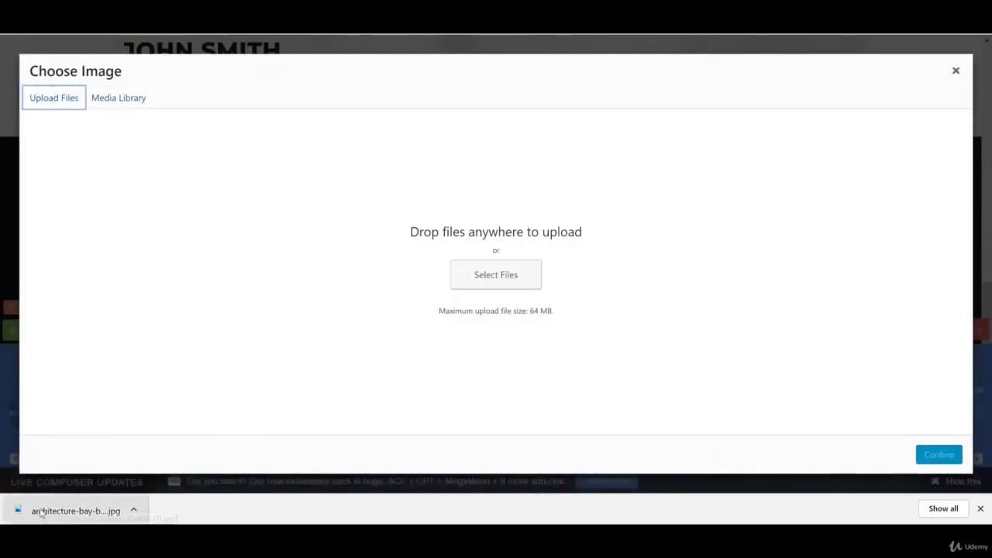
pyautogui.moveTo(70, 511); pyautogui.dragTo(477, 266)
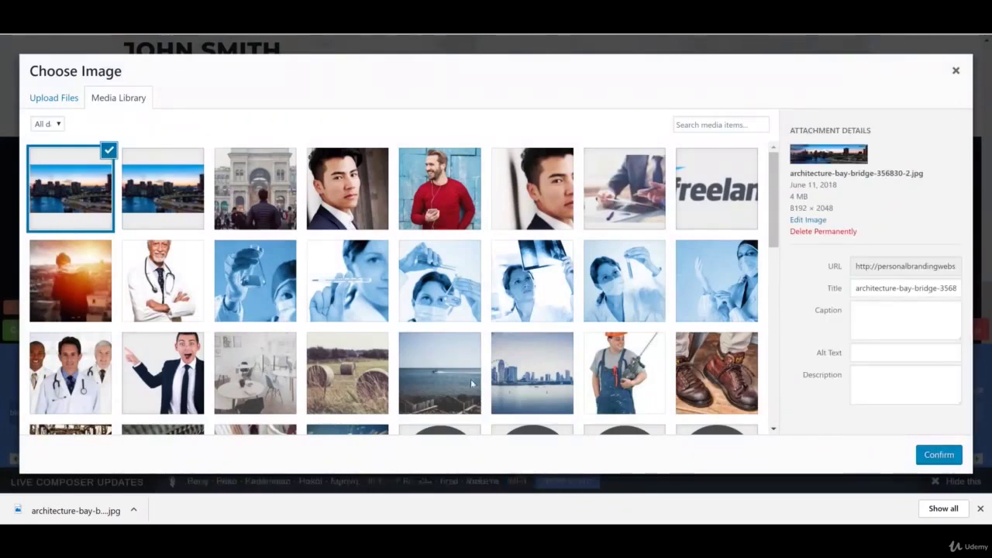
pyautogui.click(939, 454)
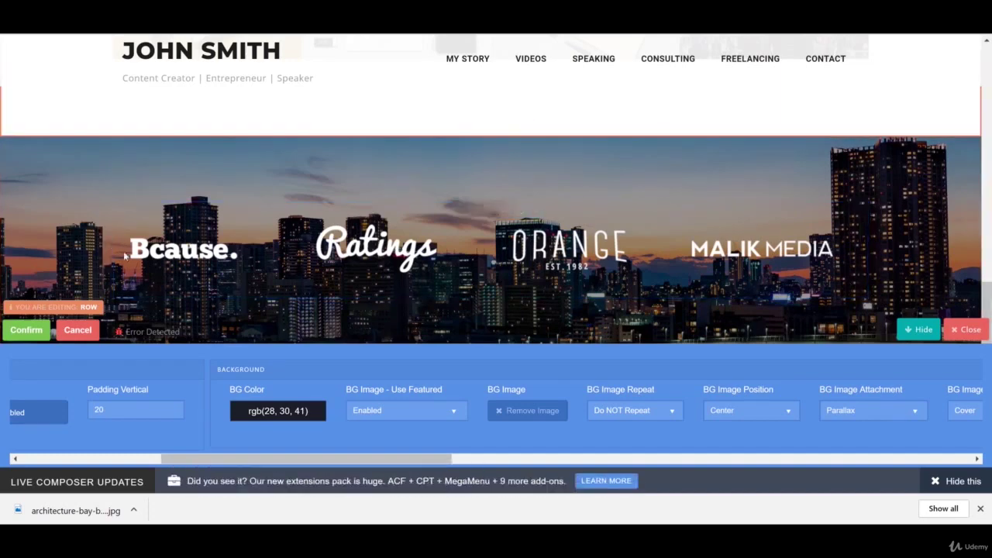
# Confirm the logos row settings and review the skyline background on the page
pyautogui.click(28, 332)
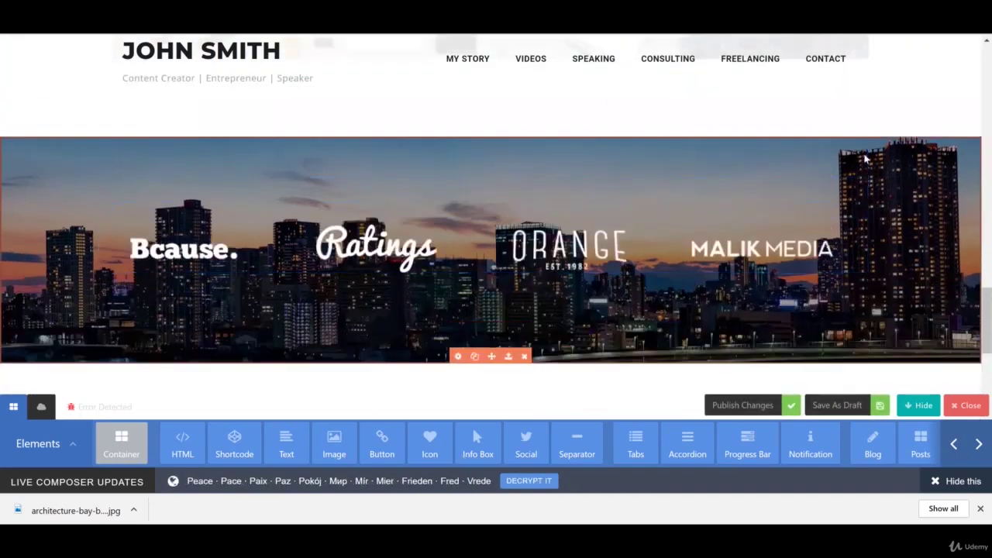
pyautogui.scroll(2, 746, 158)
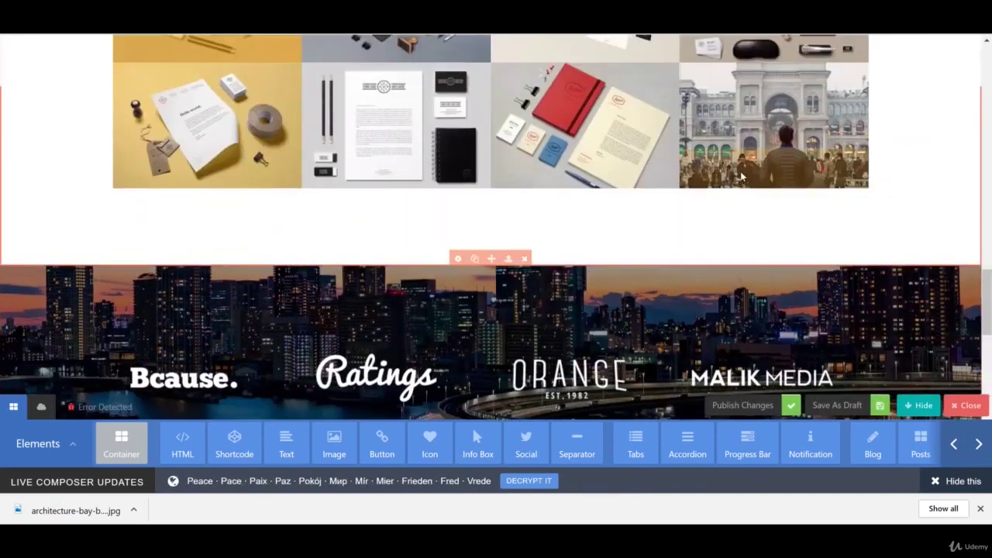
pyautogui.scroll(-1, 742, 177)
pyautogui.scroll(-1, 727, 195)
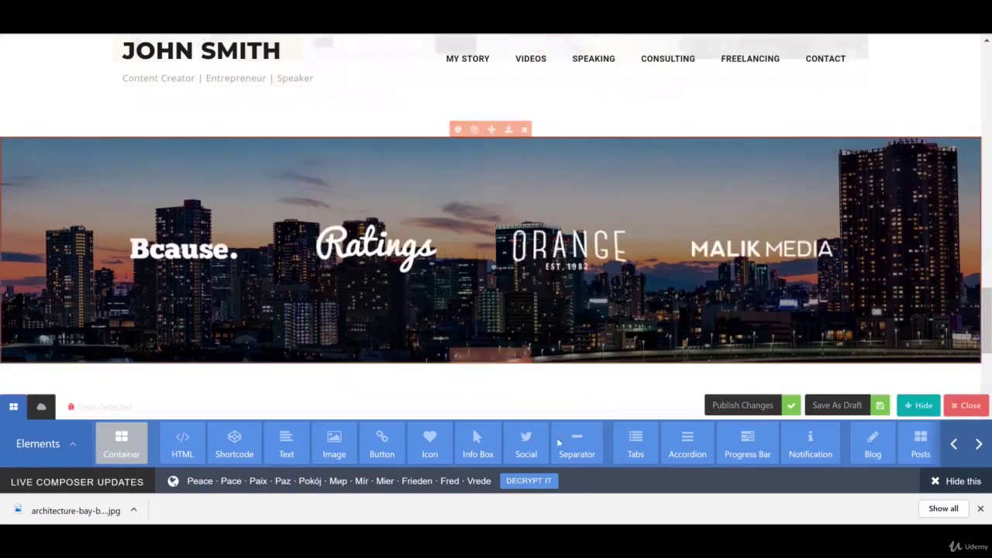
pyautogui.scroll(2, 693, 316)
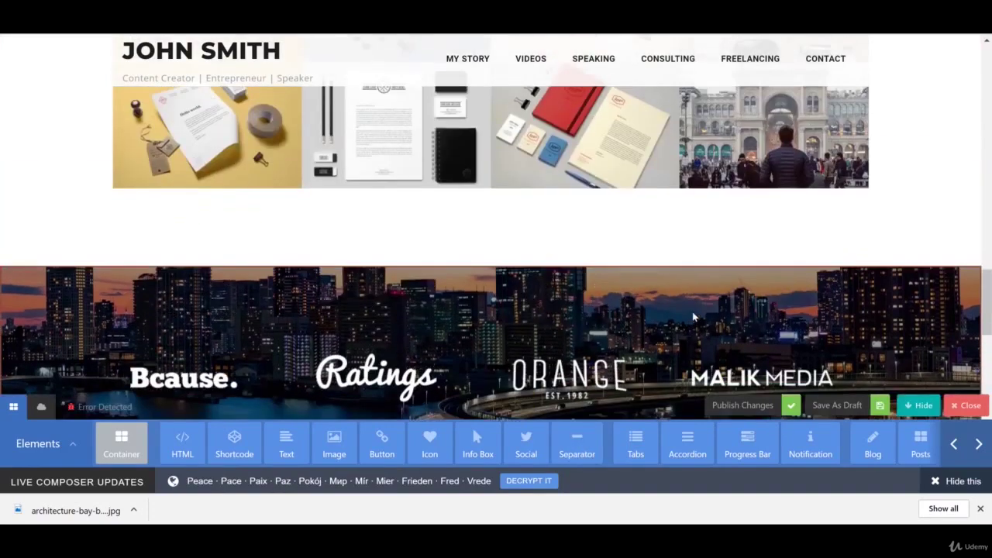
pyautogui.scroll(-3, 692, 314)
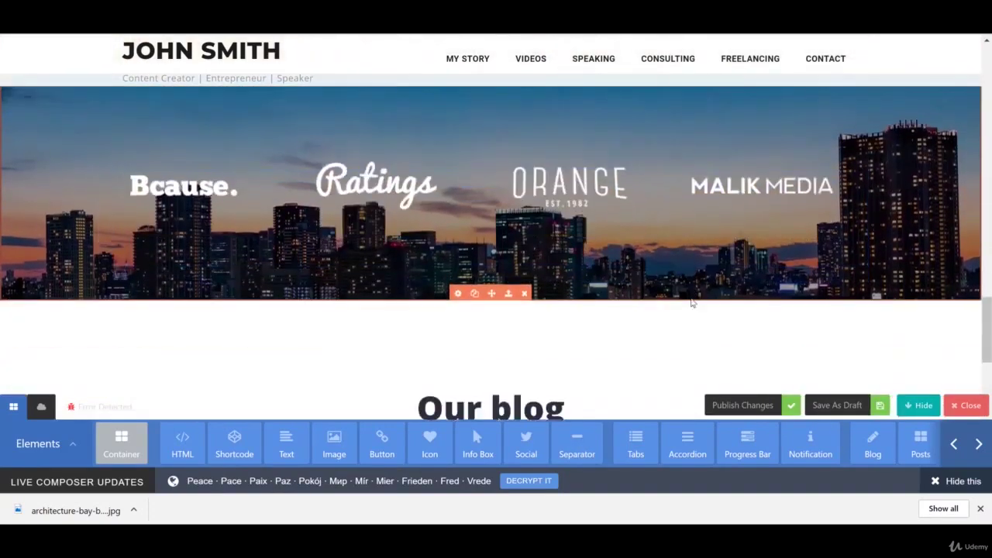
pyautogui.scroll(2, 693, 304)
pyautogui.scroll(-1, 693, 303)
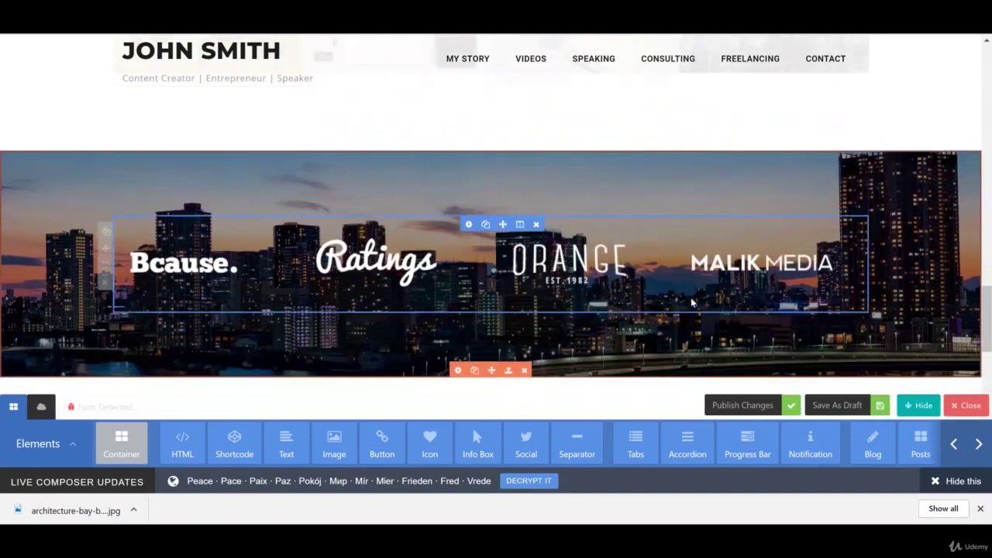
pyautogui.scroll(2, 690, 298)
pyautogui.scroll(-2, 717, 272)
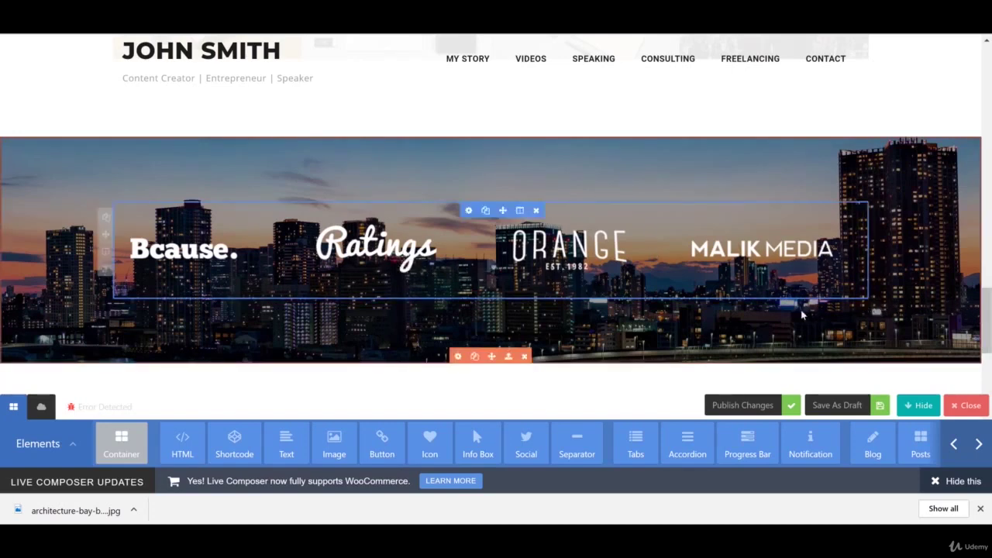
# Publish the page changes, close Live Composer and go to the admin Dashboard
pyautogui.click(756, 408)
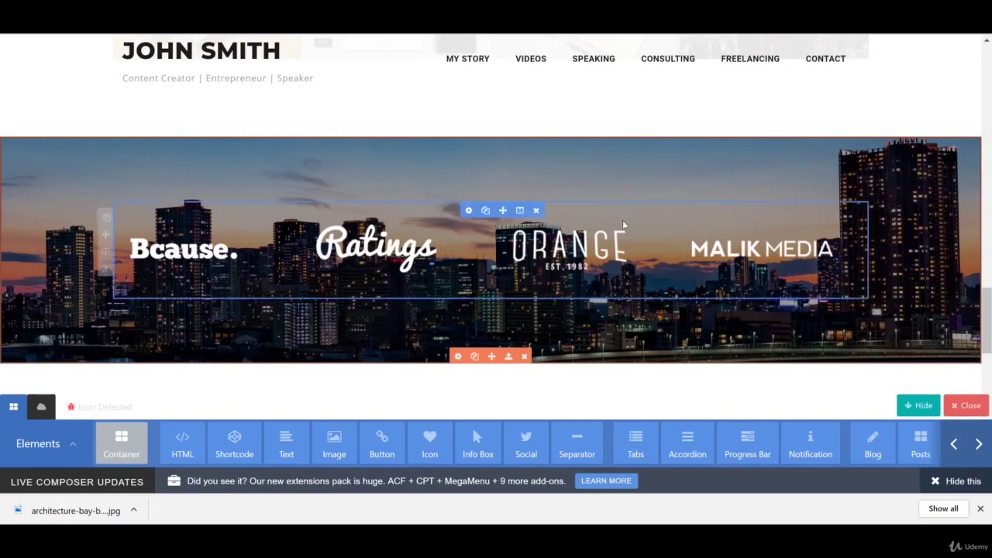
pyautogui.click(967, 406)
pyautogui.moveTo(64, 51)
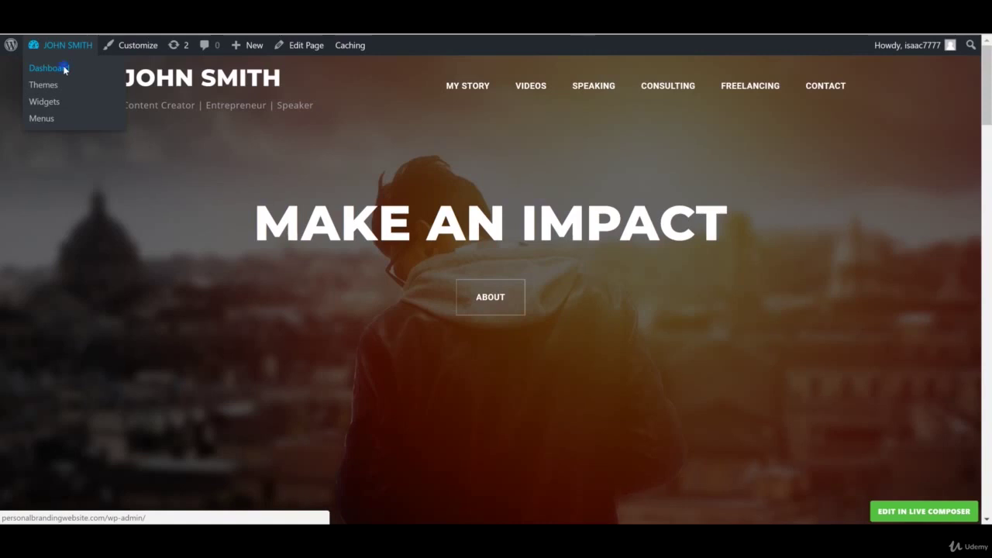
pyautogui.click(49, 68)
pyautogui.moveTo(12, 293)
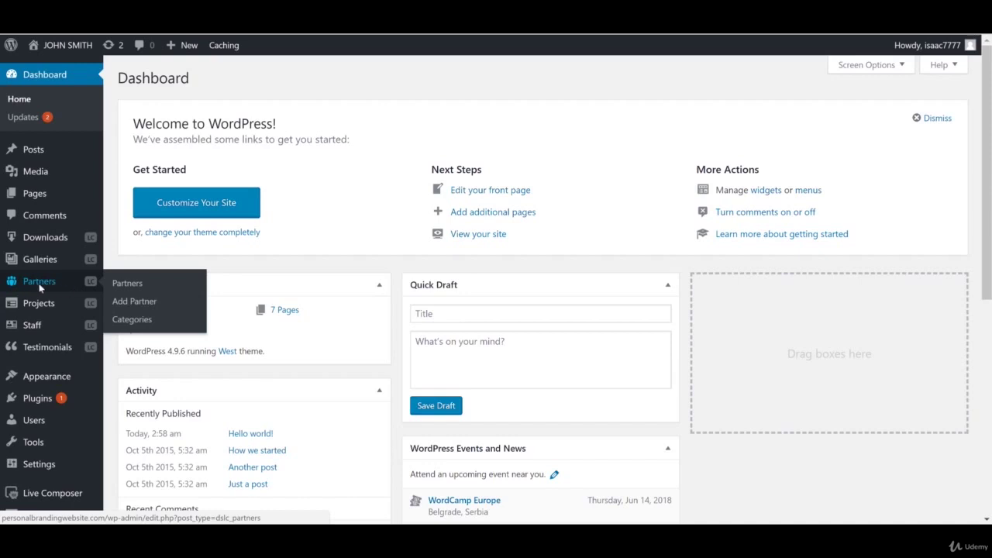
# Edit Partner 1 from the Partners list, remove its featured image and start setting a new one
pyautogui.click(128, 283)
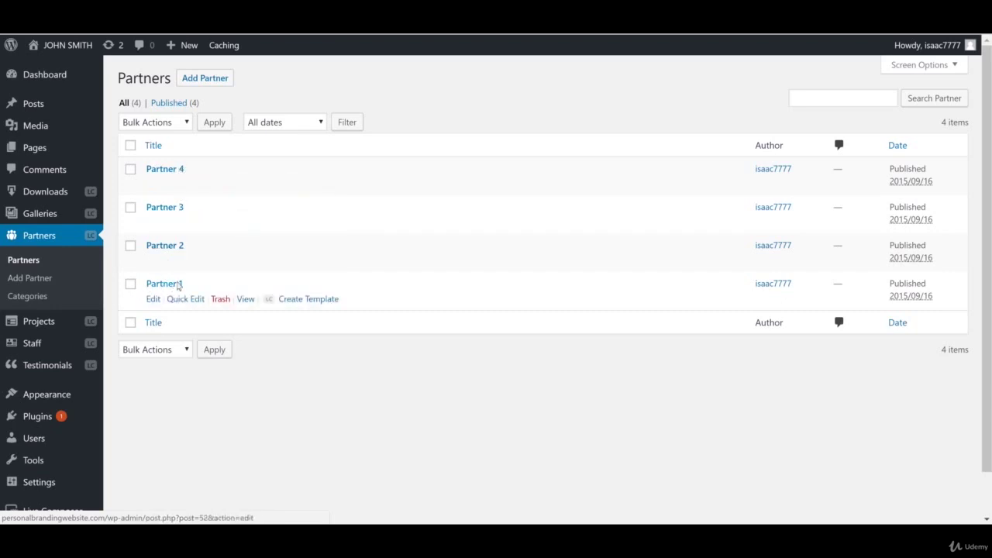
pyautogui.click(152, 300)
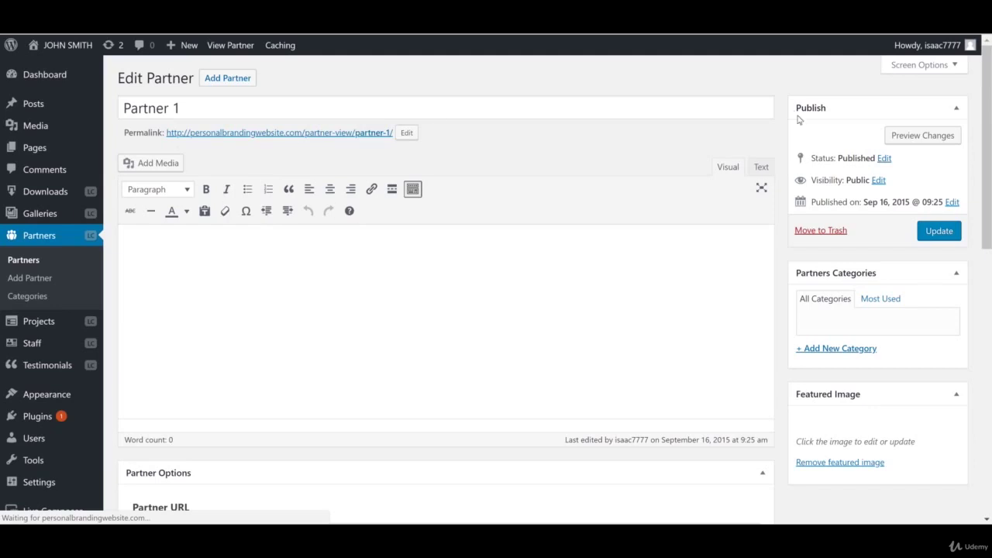
pyautogui.scroll(-3, 790, 124)
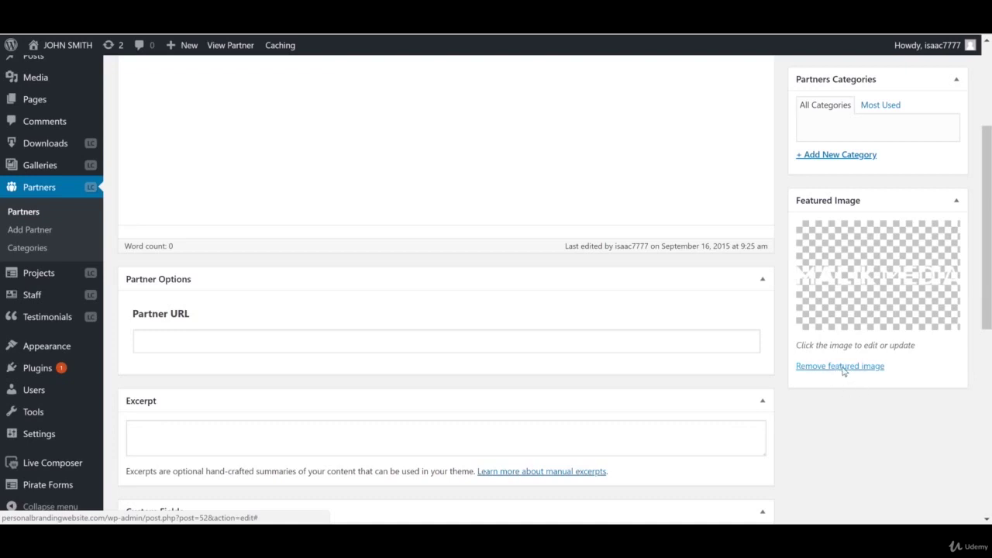
pyautogui.click(854, 368)
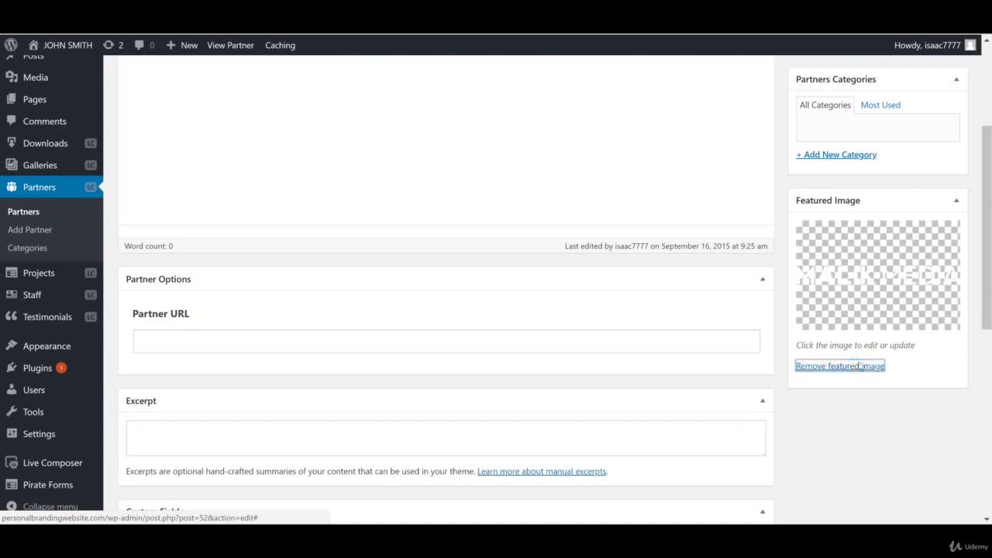
pyautogui.click(826, 225)
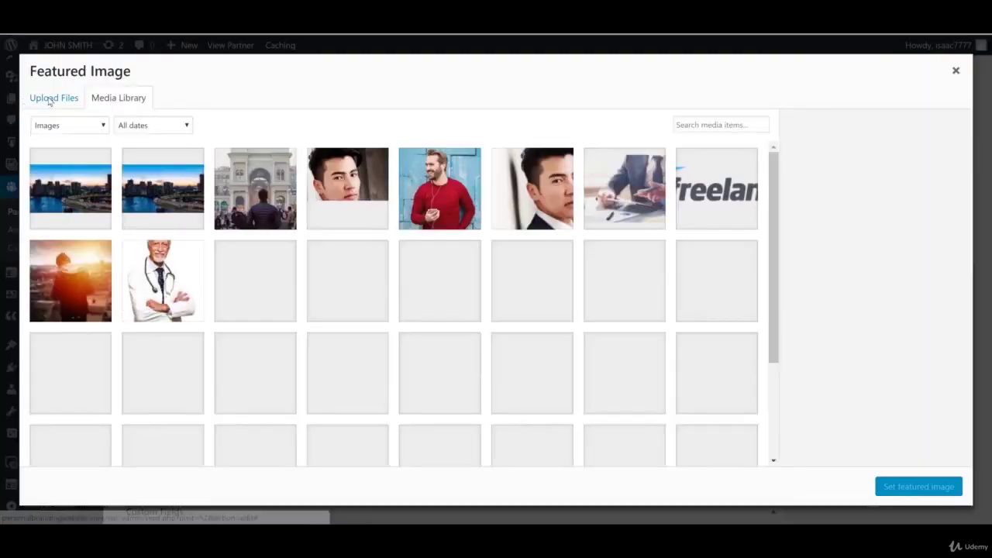
# Upload entrepreneur-logo-white.png and set it as Partner 1's featured image
pyautogui.click(49, 98)
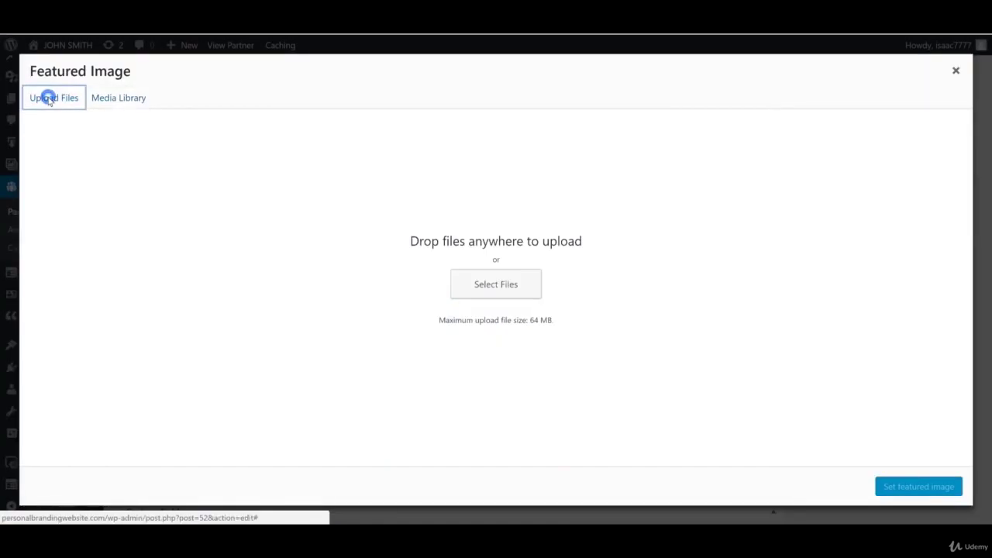
pyautogui.click(468, 287)
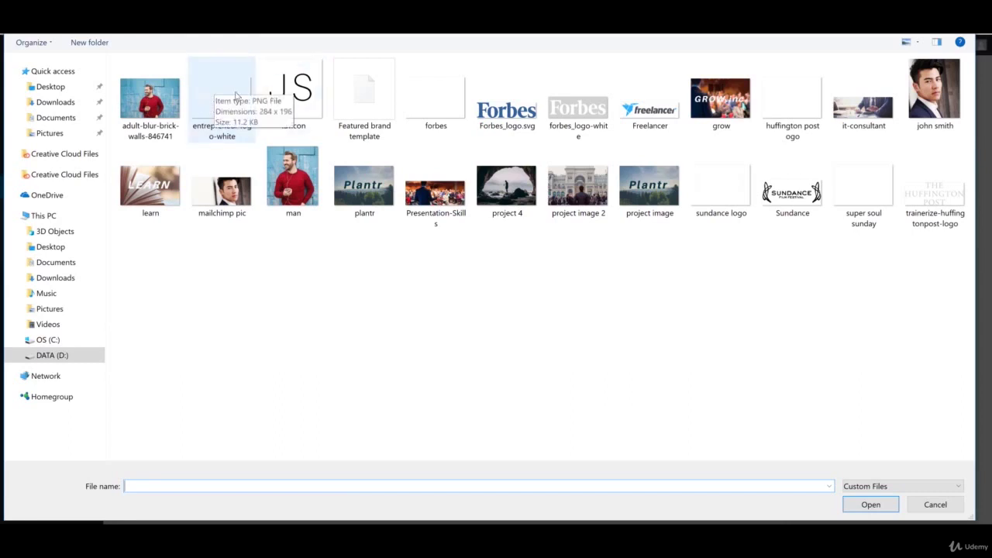
pyautogui.doubleClick(208, 99)
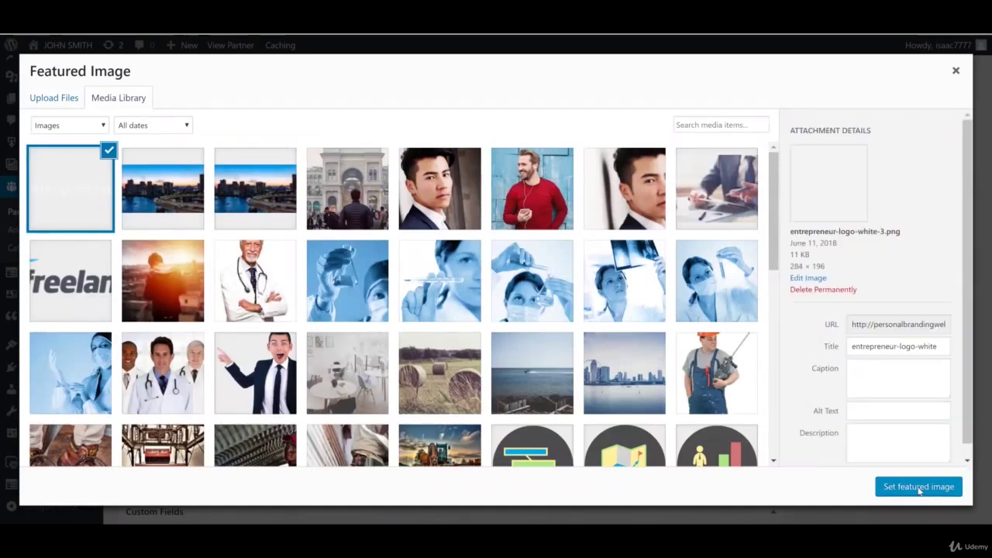
pyautogui.click(919, 486)
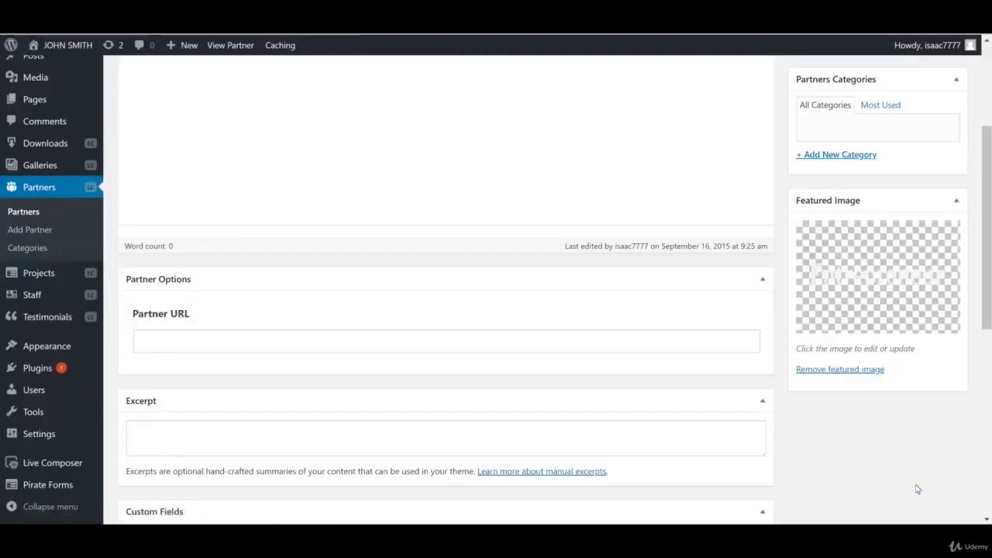
pyautogui.scroll(5, 820, 281)
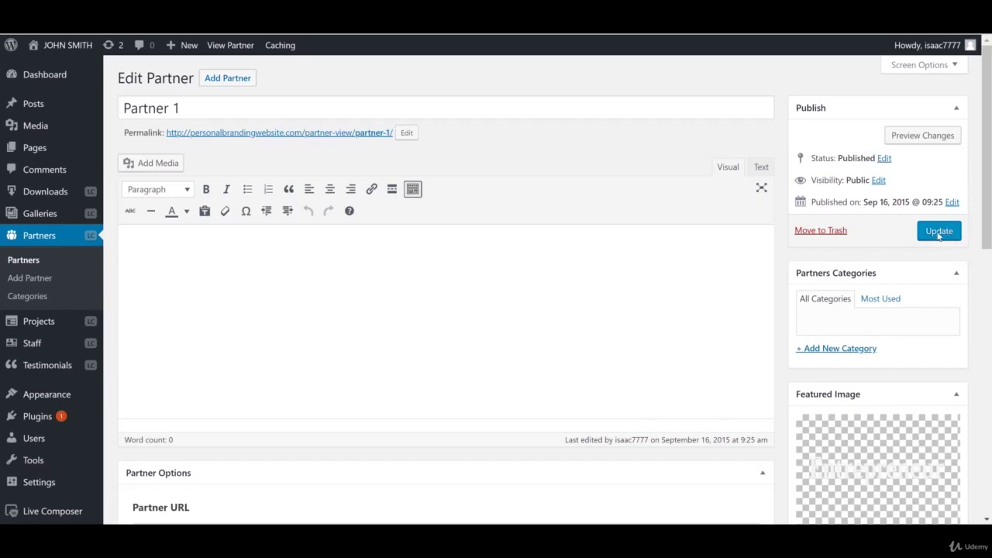
# Update Partner 1 with the Entrepreneur logo and check the homepage logo row
pyautogui.click(939, 231)
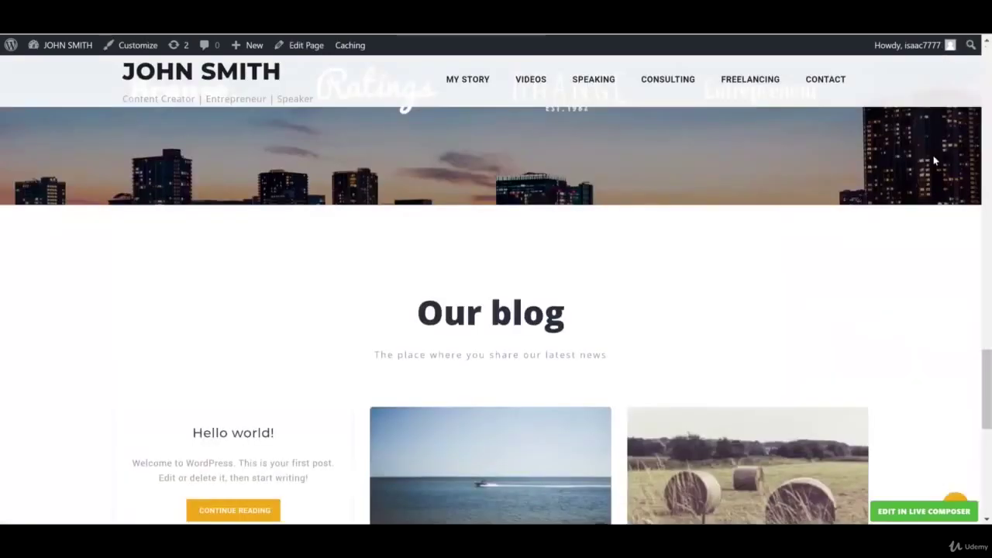
pyautogui.scroll(2, 934, 160)
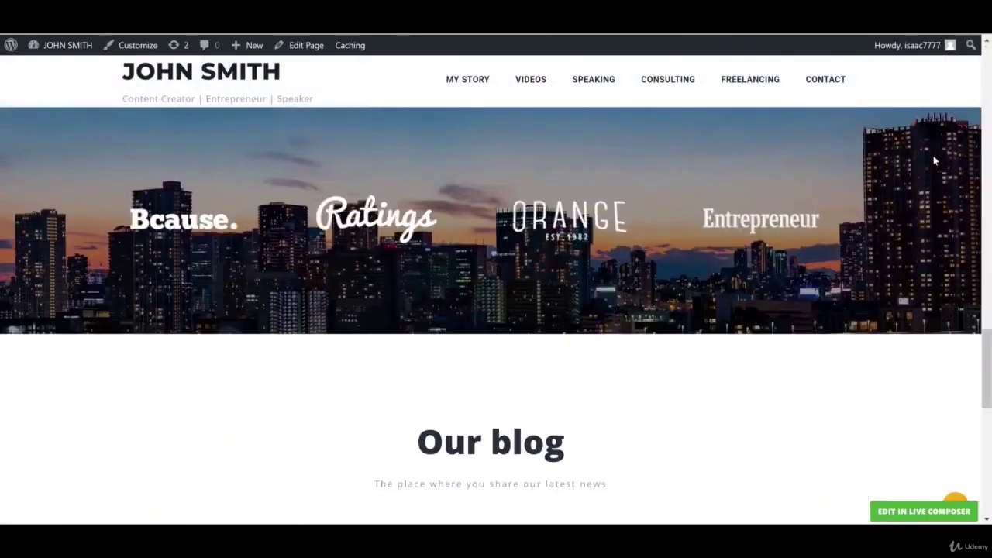
pyautogui.scroll(1, 934, 160)
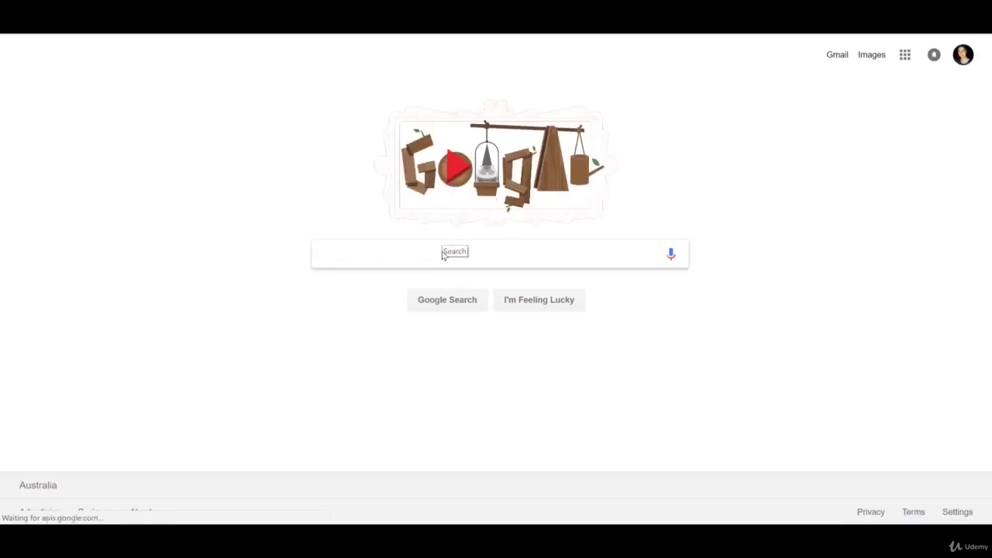
# Search Google Images for 'huffington post logo white' and open the first result
pyautogui.write('hu')
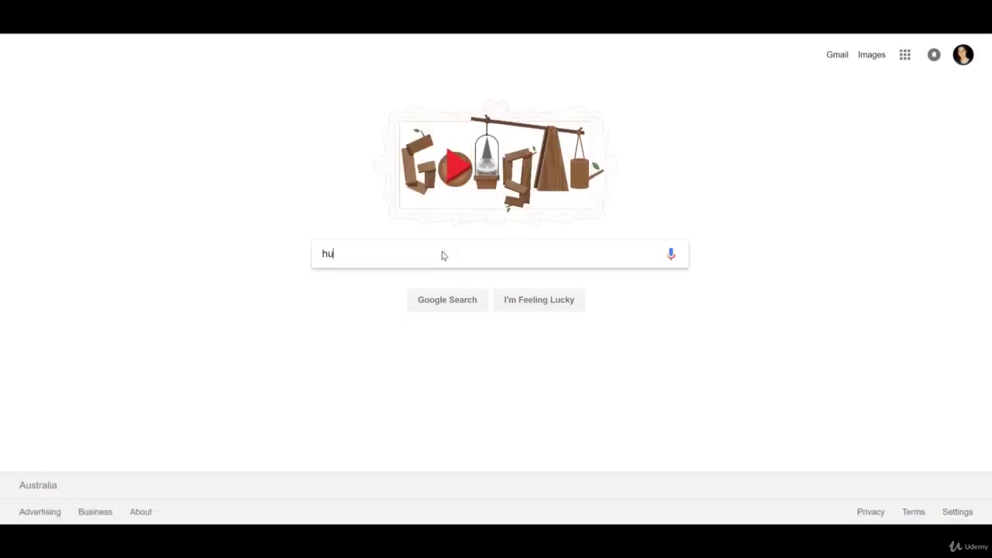
pyautogui.write('ffington post ')
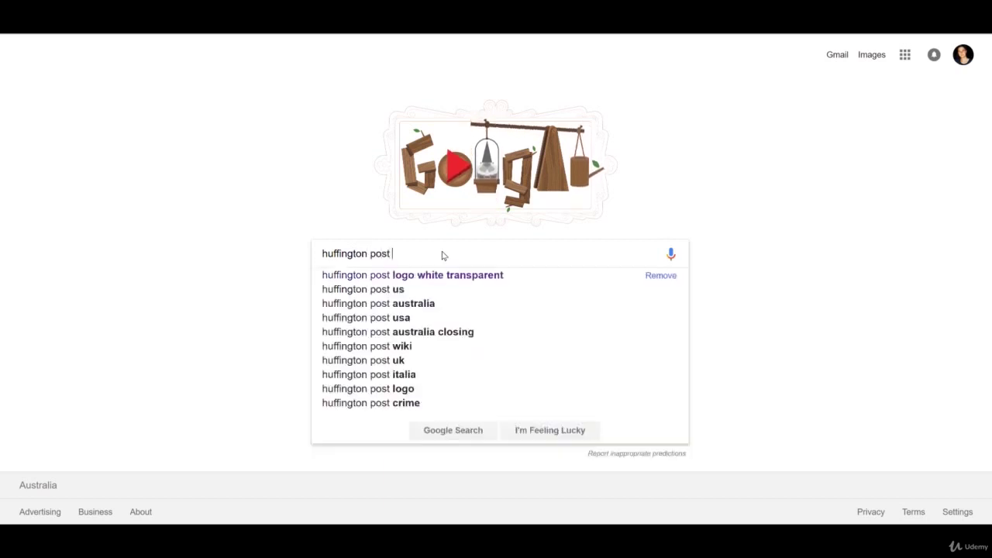
pyautogui.write('logo white')
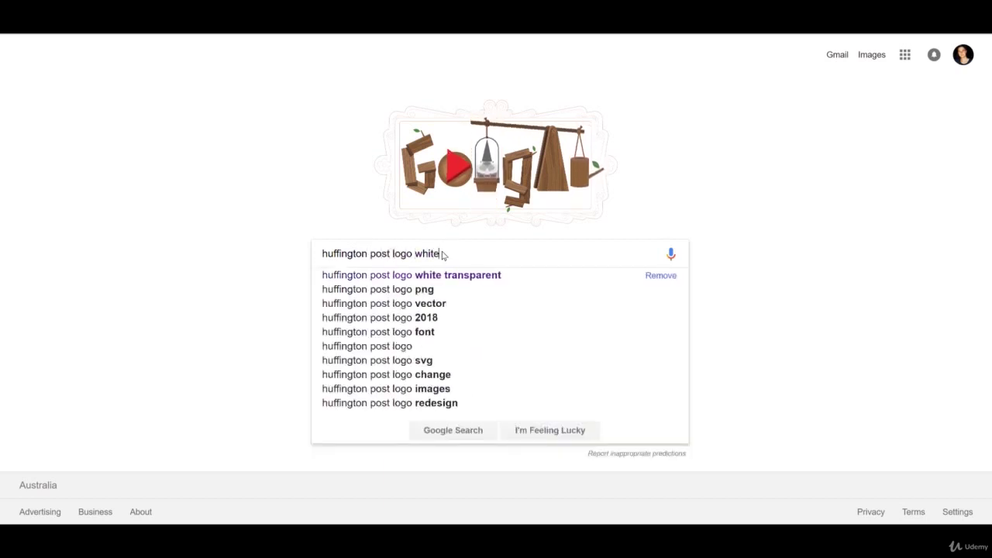
pyautogui.click(423, 276)
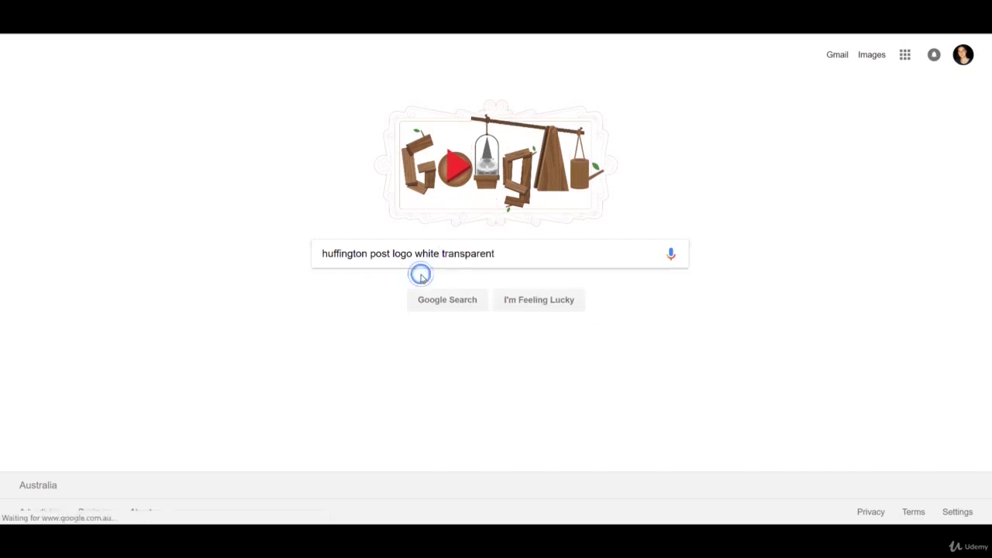
pyautogui.click(153, 99)
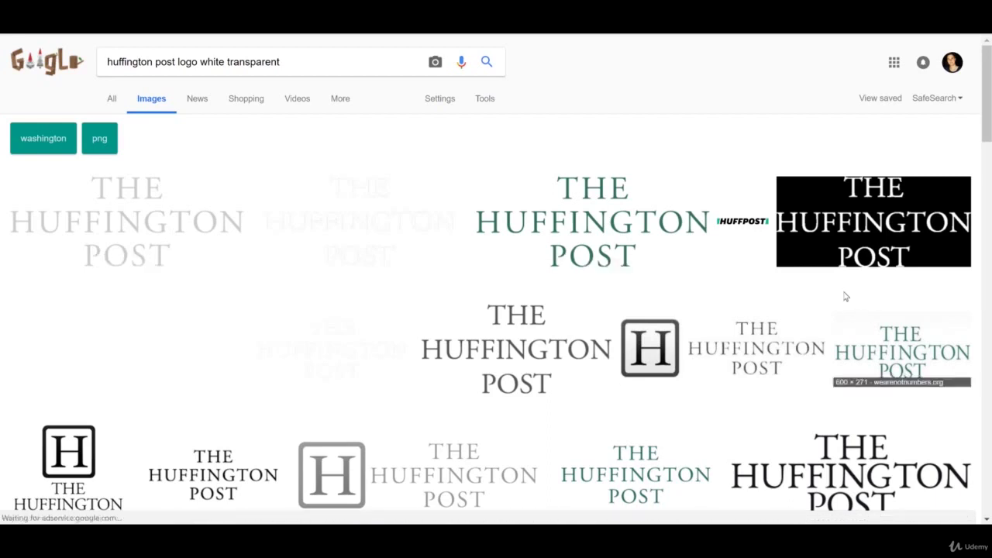
pyautogui.click(99, 231)
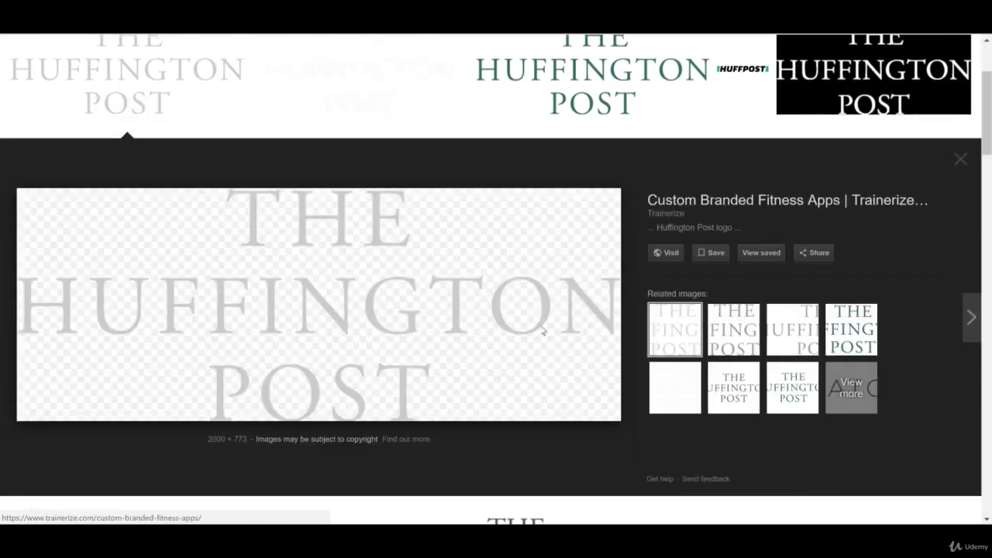
# Save the logo image as 'huffington' and return to the Photoshop logo document
pyautogui.rightClick(448, 291)
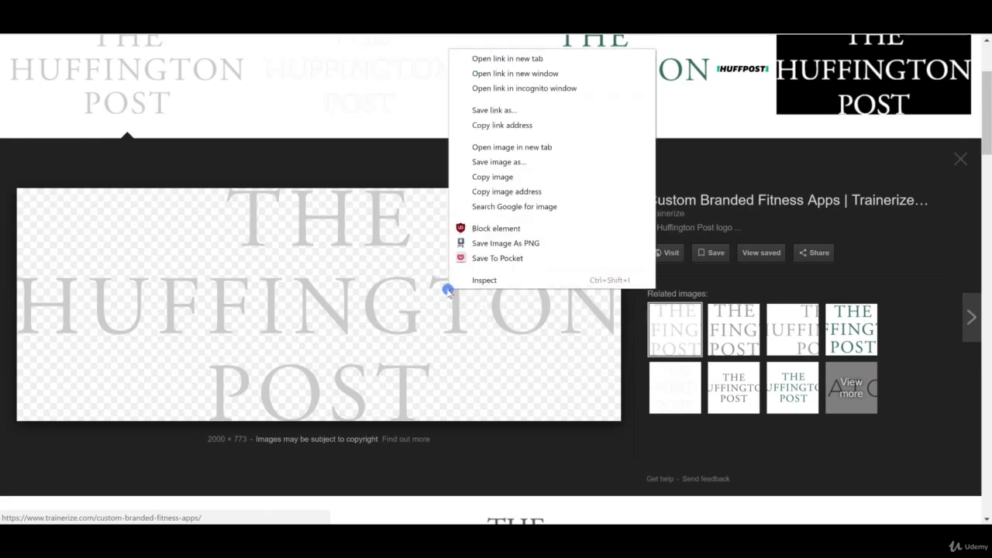
pyautogui.click(488, 163)
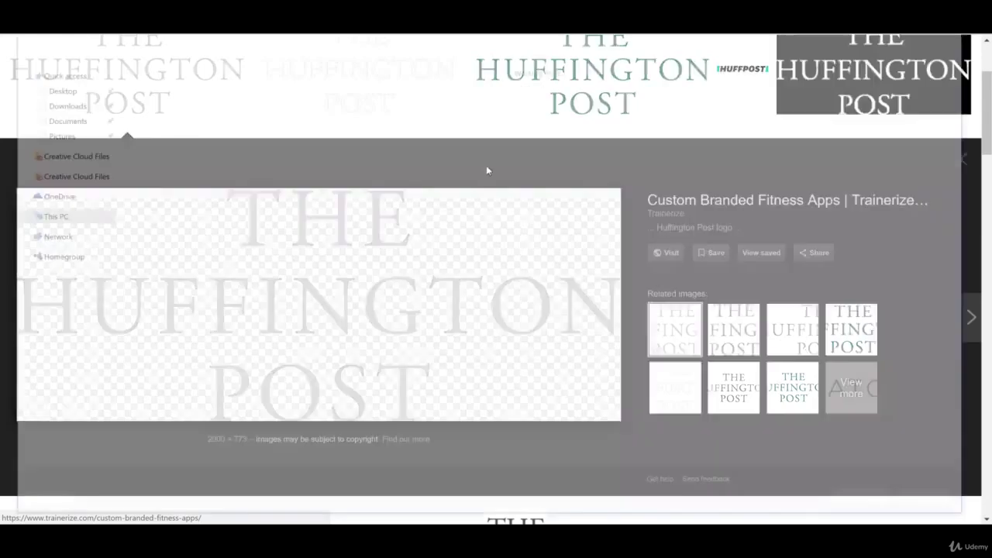
pyautogui.write('huffington')
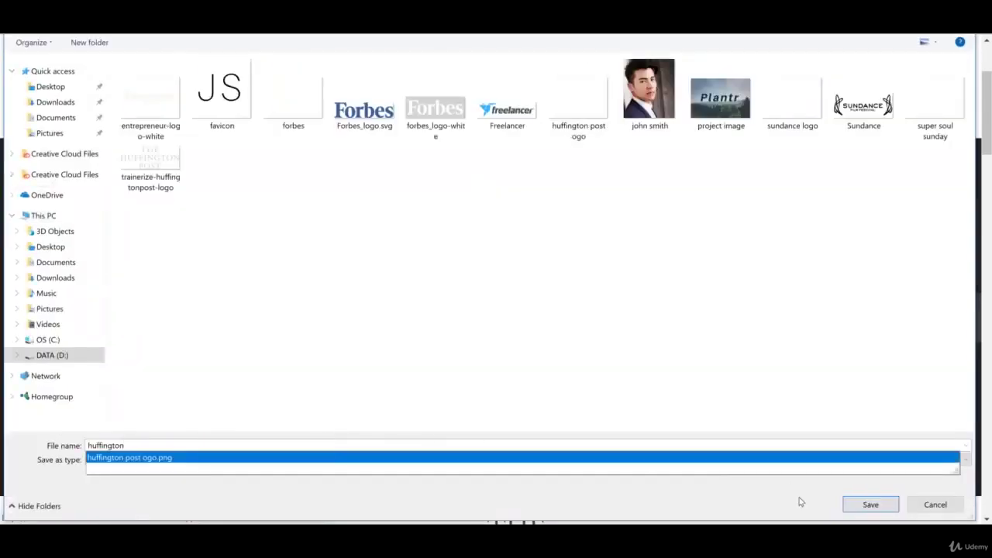
pyautogui.click(886, 507)
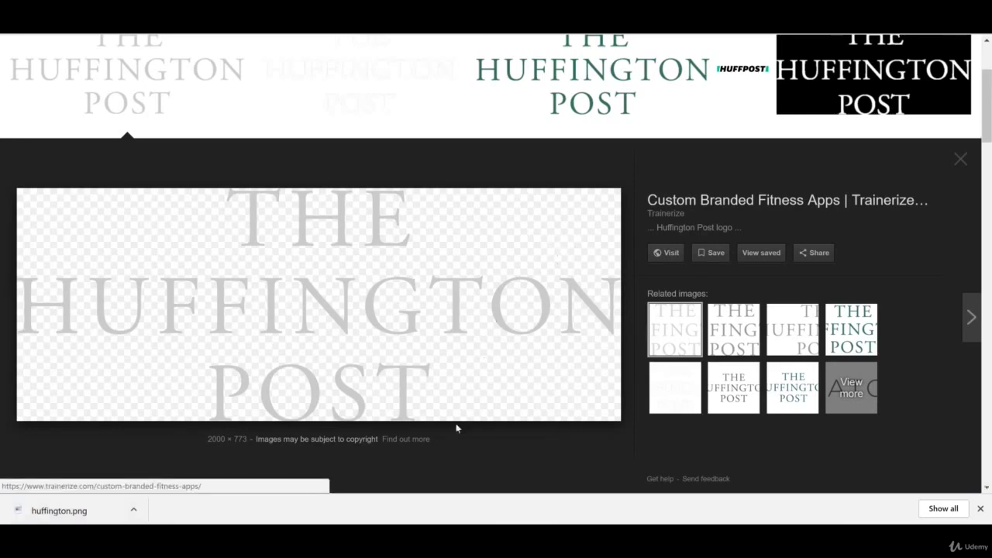
pyautogui.click(399, 488)
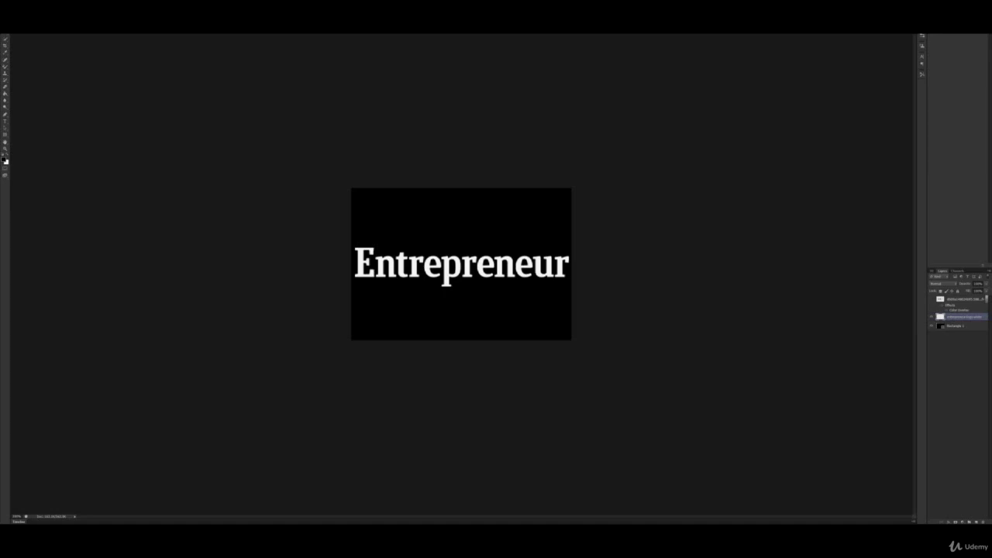
# Delete the Entrepreneur text layer and place the huffington image into the document
pyautogui.press('Delete')
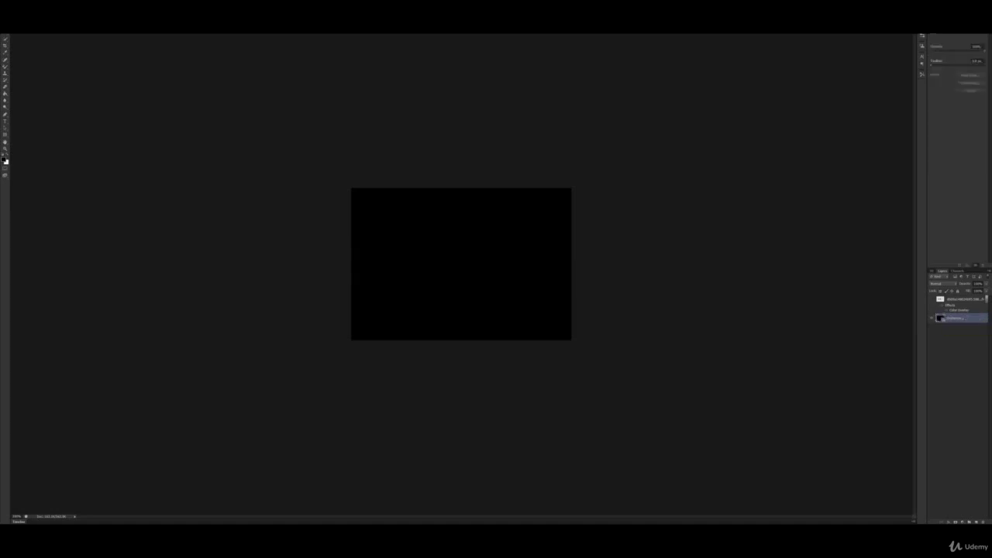
pyautogui.click(16, 2)
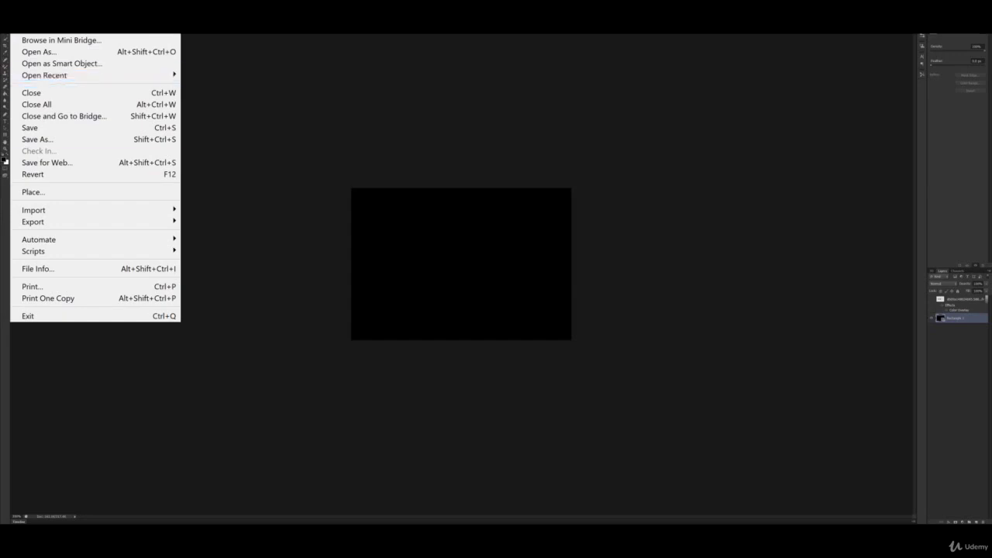
pyautogui.click(47, 192)
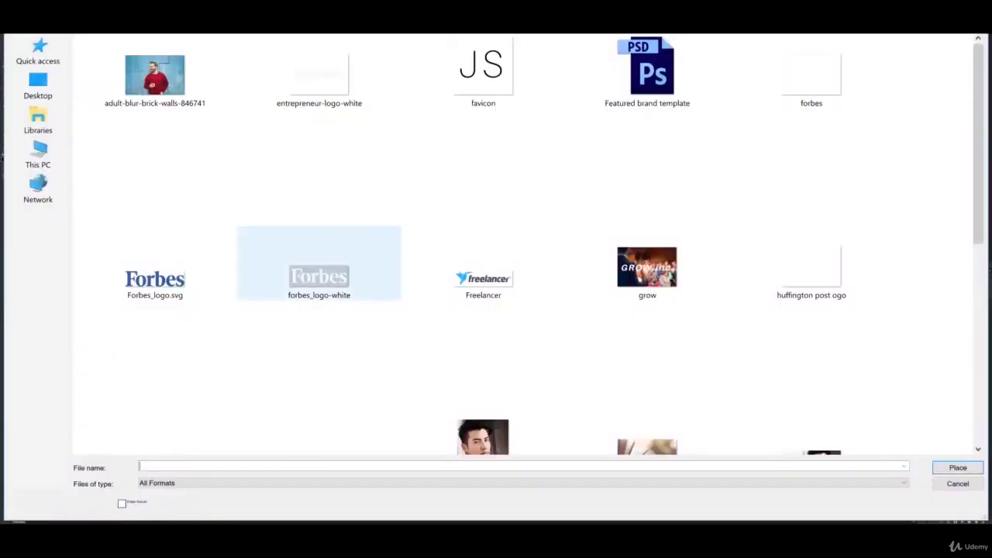
pyautogui.scroll(-5, 523, 244)
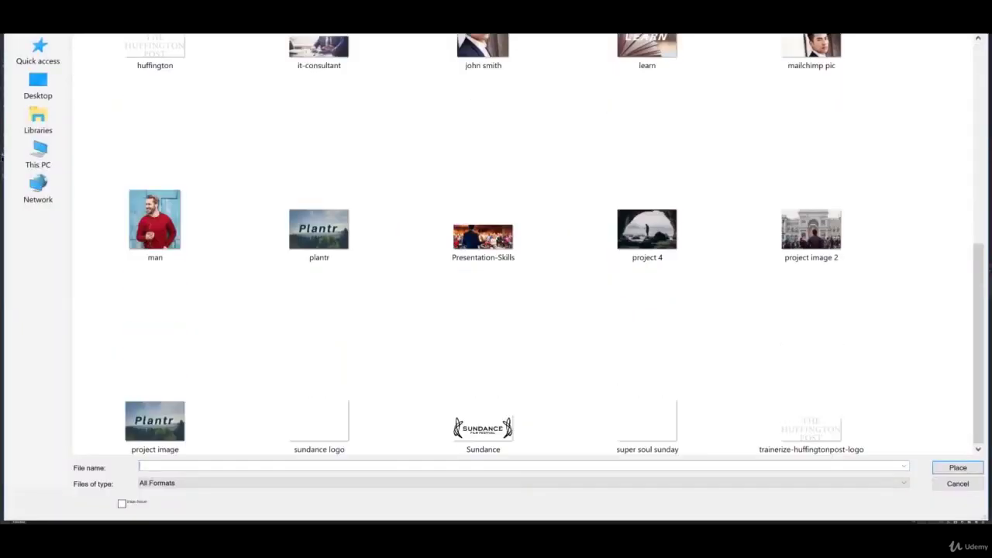
pyautogui.scroll(5, 523, 244)
pyautogui.scroll(-5, 483, 233)
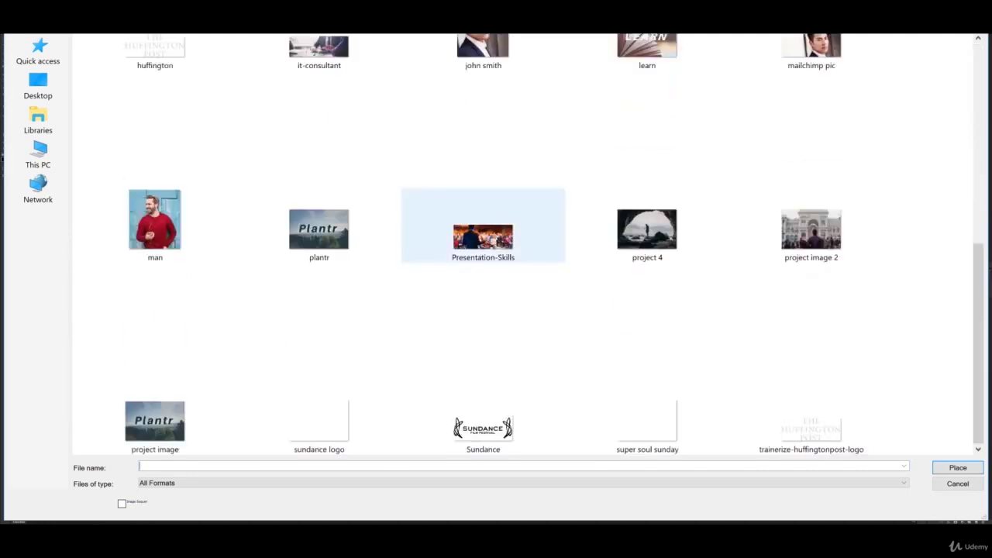
pyautogui.scroll(3, 483, 232)
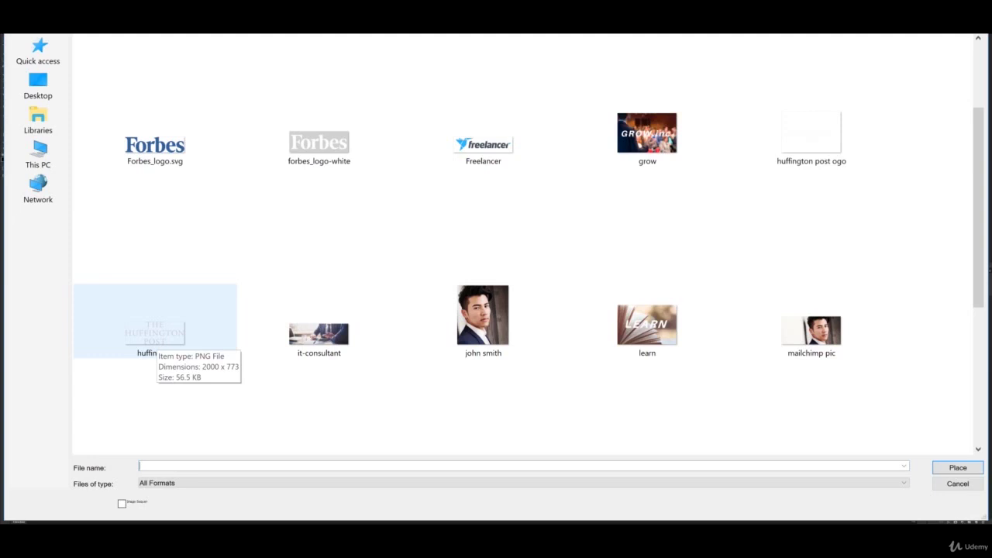
pyautogui.doubleClick(154, 337)
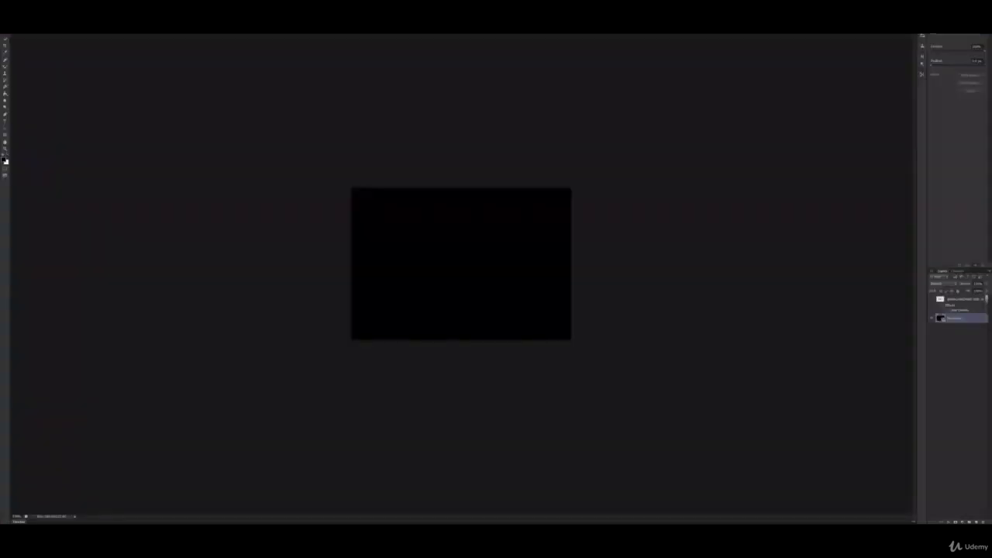
# Shrink the placed Huffington Post logo and centre it on the black rectangle
pyautogui.moveTo(769, 329); pyautogui.dragTo(313, 106)
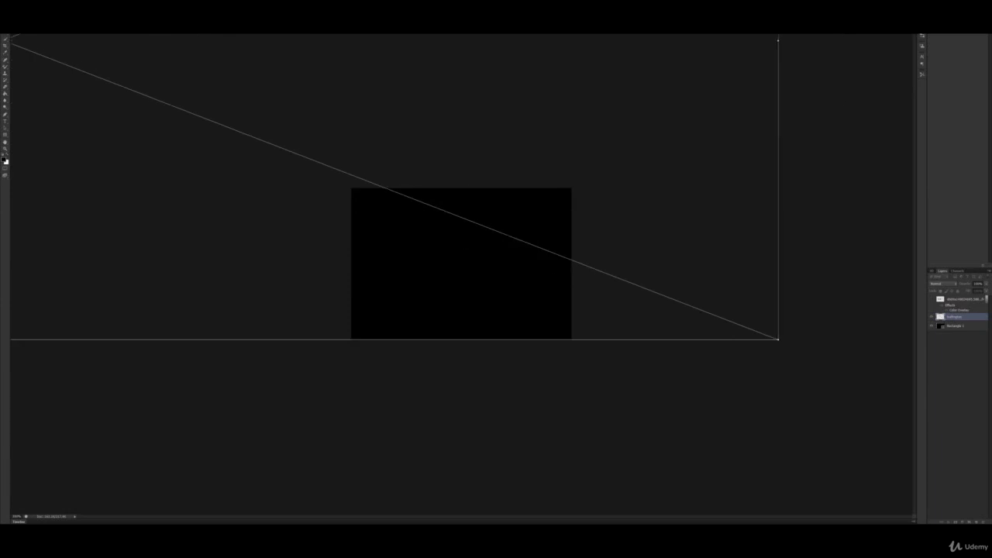
pyautogui.moveTo(778, 339); pyautogui.dragTo(92, 235)
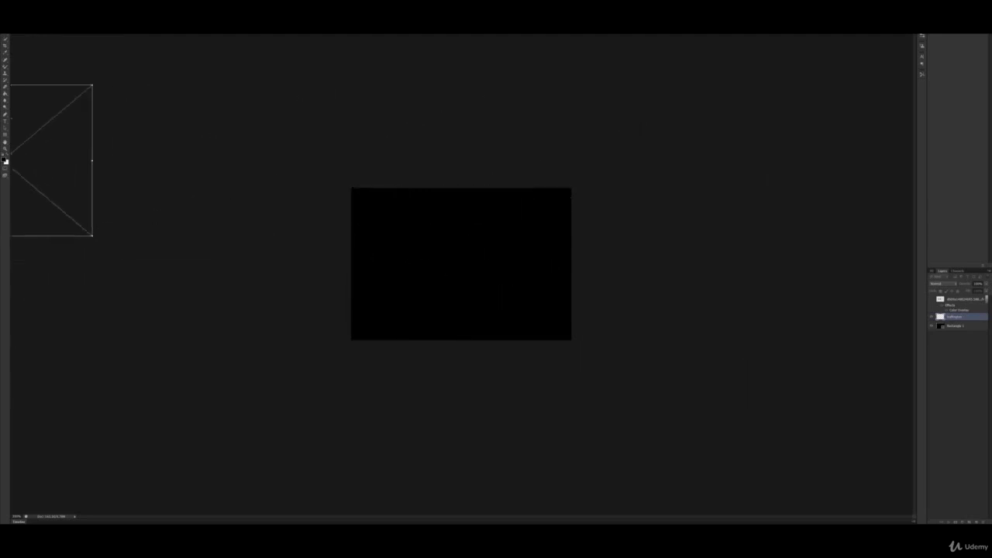
pyautogui.moveTo(83, 154); pyautogui.dragTo(542, 259)
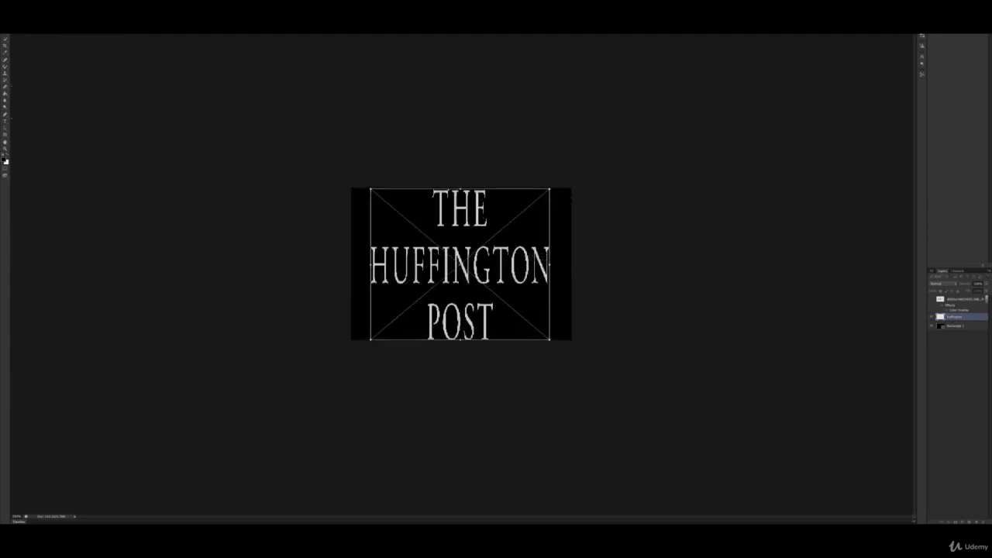
pyautogui.moveTo(550, 340); pyautogui.dragTo(532, 305)
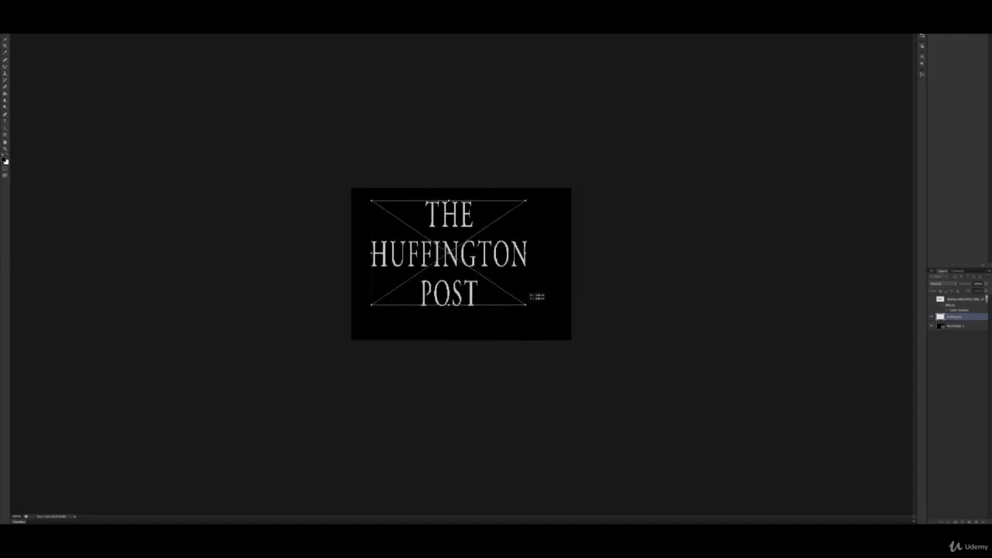
pyautogui.moveTo(497, 236); pyautogui.dragTo(511, 248)
pyautogui.hotkey('ctrl', 'w')
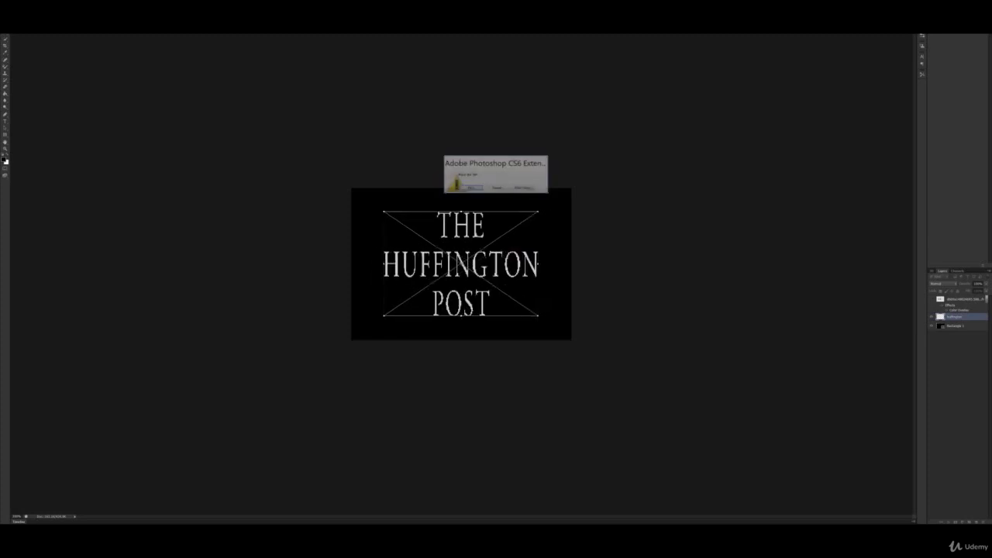
# Give the huffington logo a white Color Overlay and hide the black Rectangle 1 layer
pyautogui.click(465, 189)
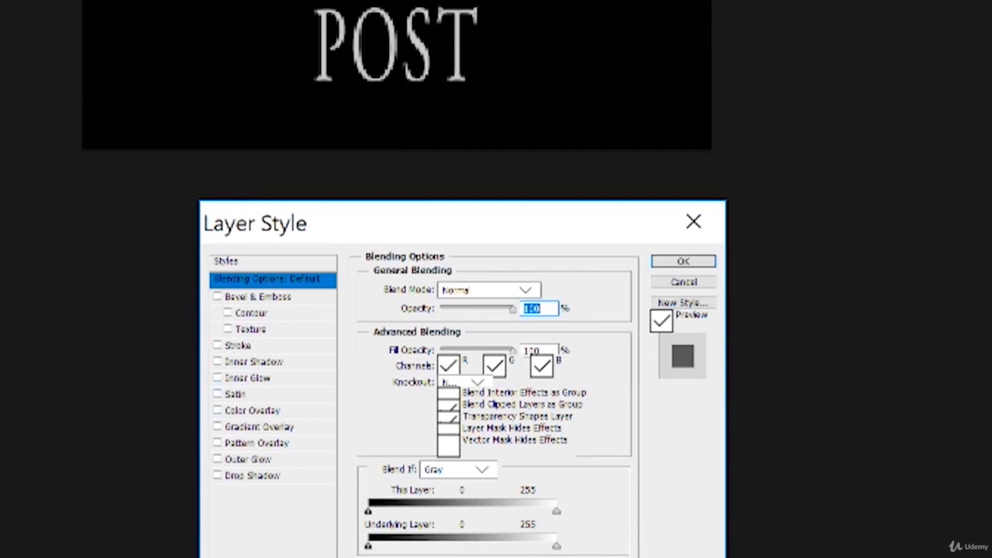
pyautogui.click(218, 410)
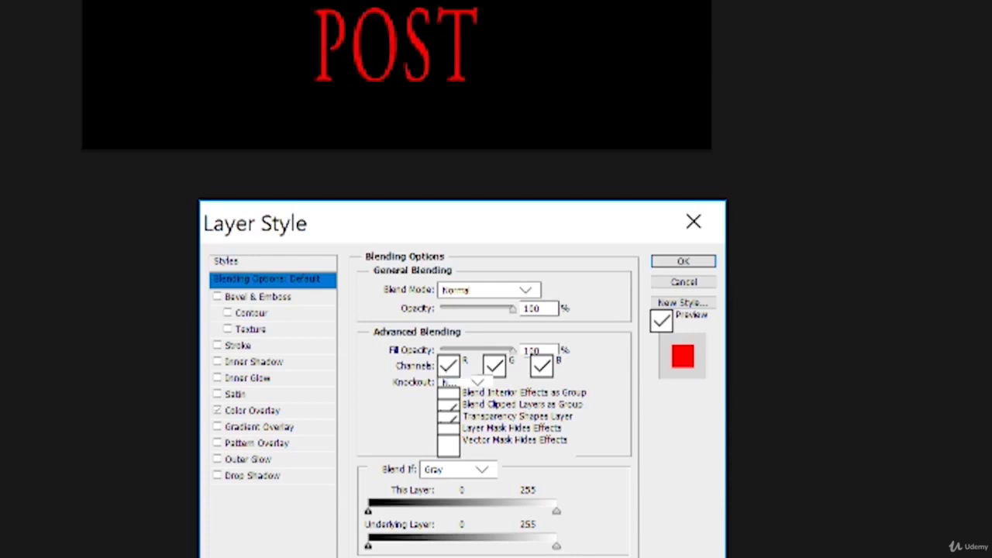
pyautogui.click(252, 410)
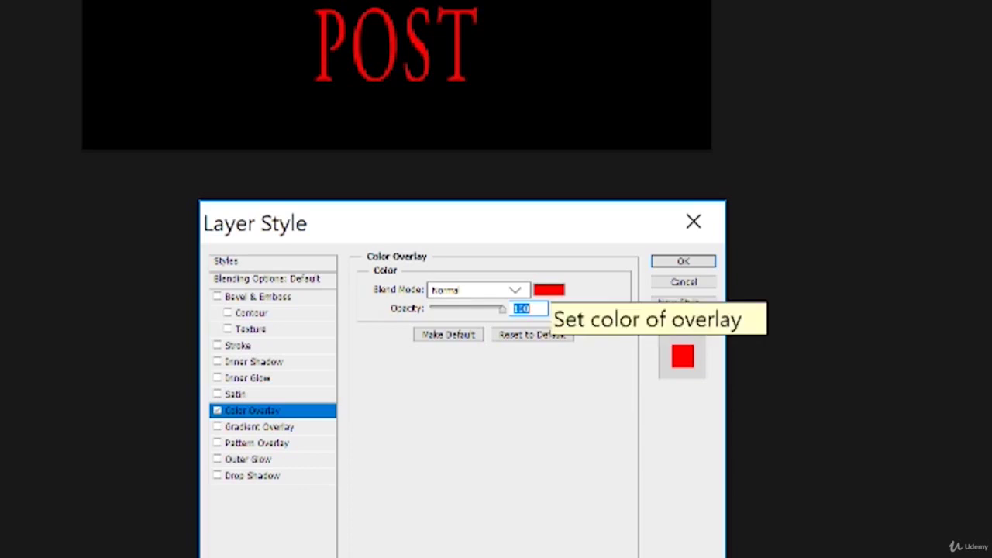
pyautogui.click(549, 289)
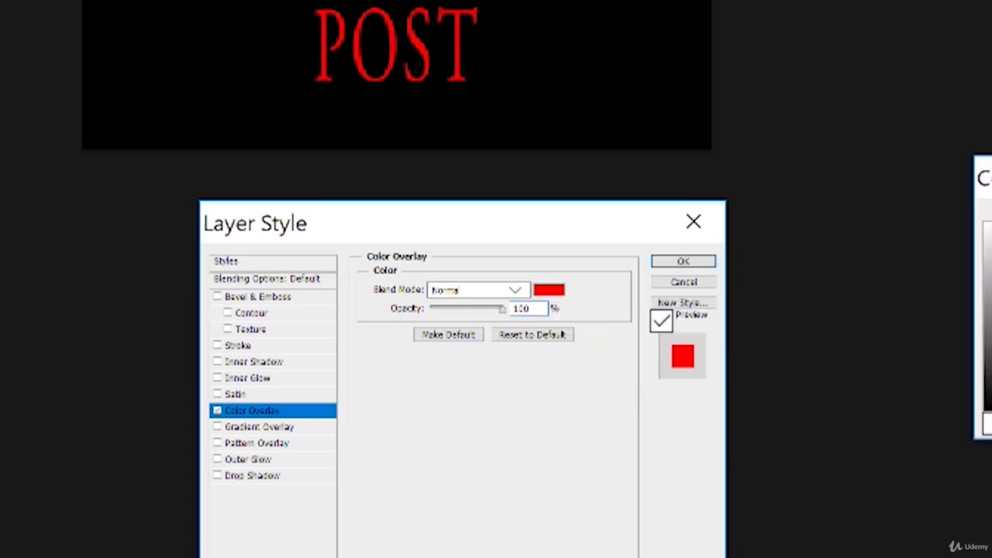
pyautogui.click(985, 224)
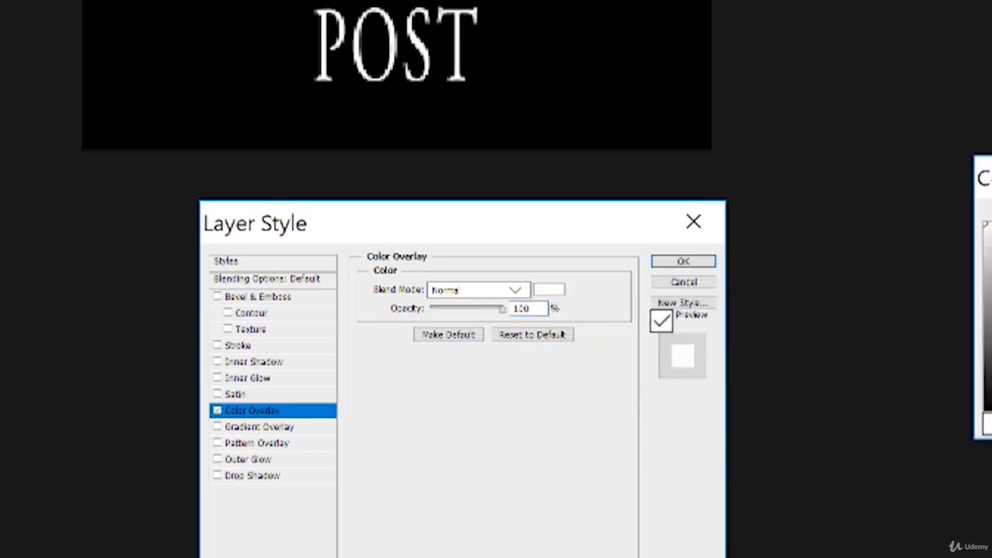
pyautogui.press('Return')
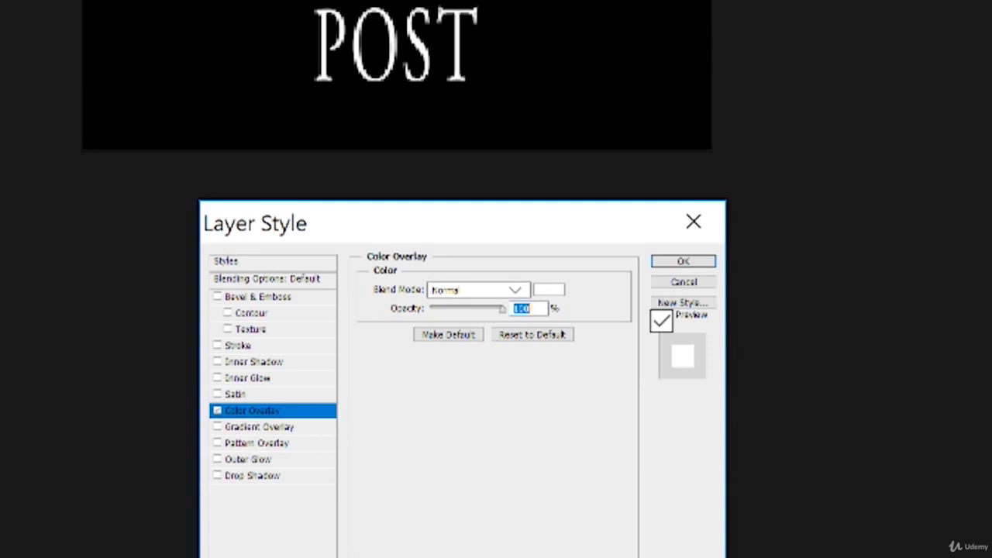
pyautogui.press('Return')
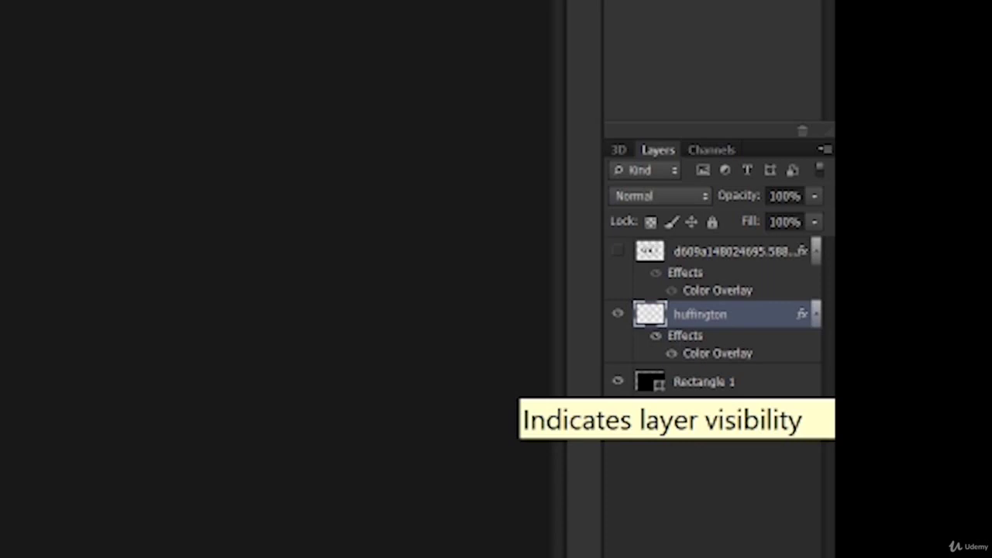
pyautogui.click(618, 380)
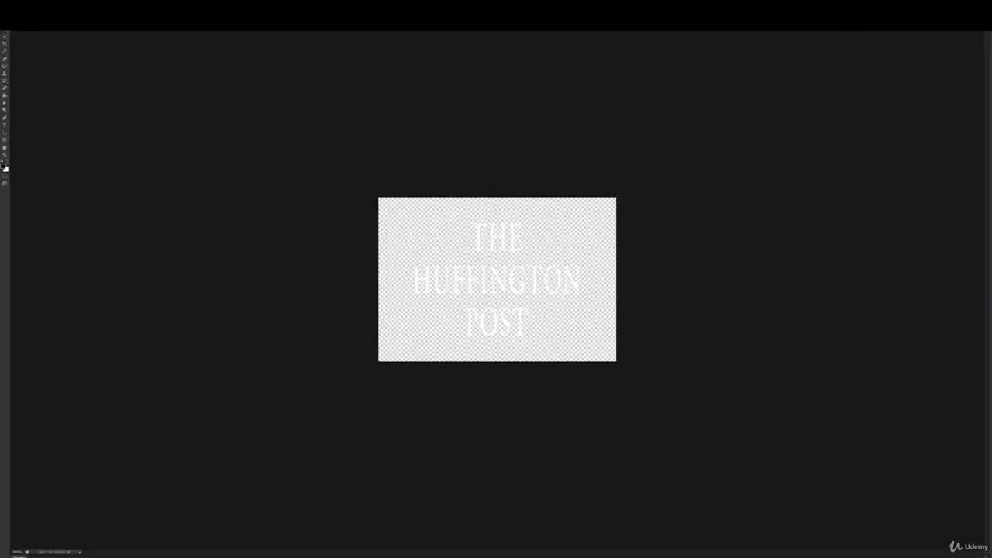
# Save the white Huffington Post logo as a separate PNG file
pyautogui.click(17, 22)
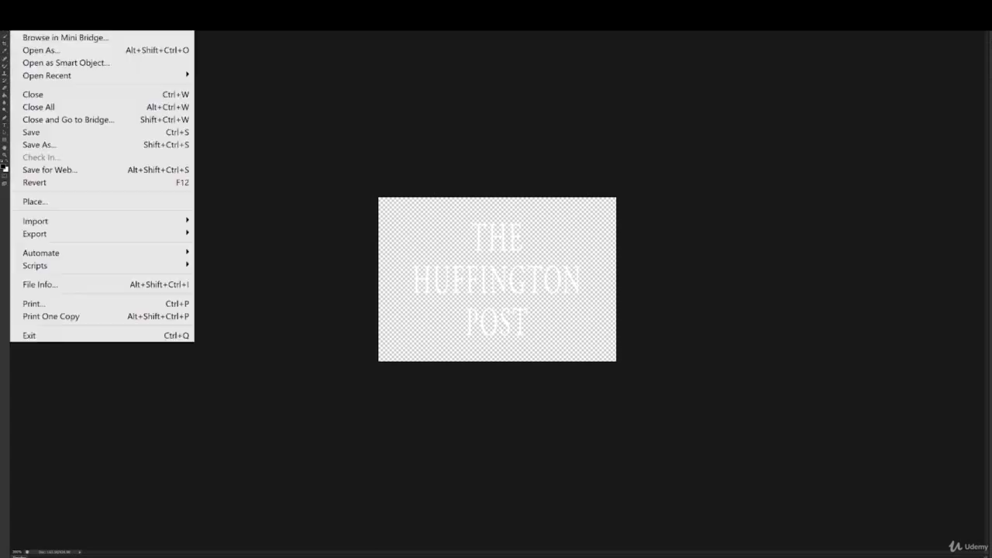
pyautogui.click(38, 144)
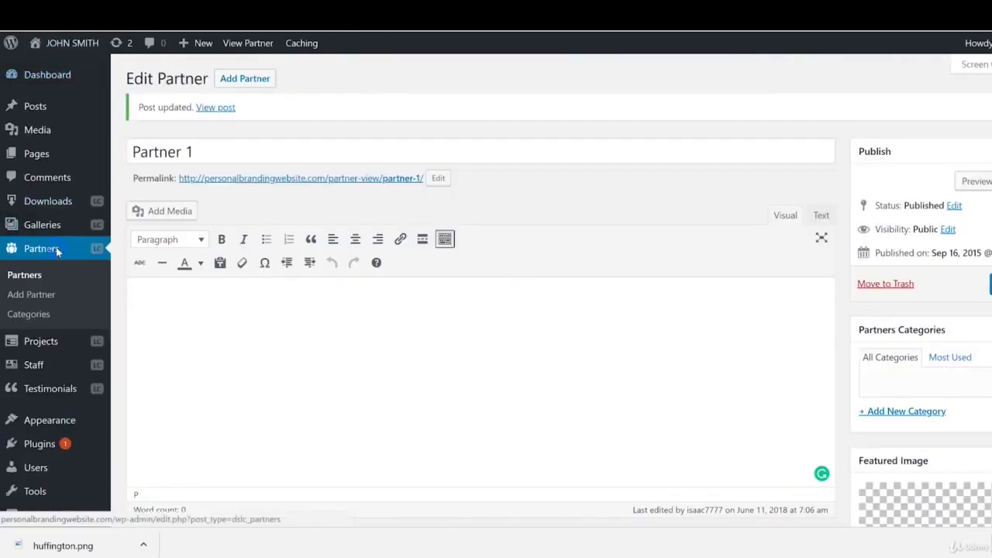
# Open Partner 2 for editing and remove its current featured image
pyautogui.click(46, 249)
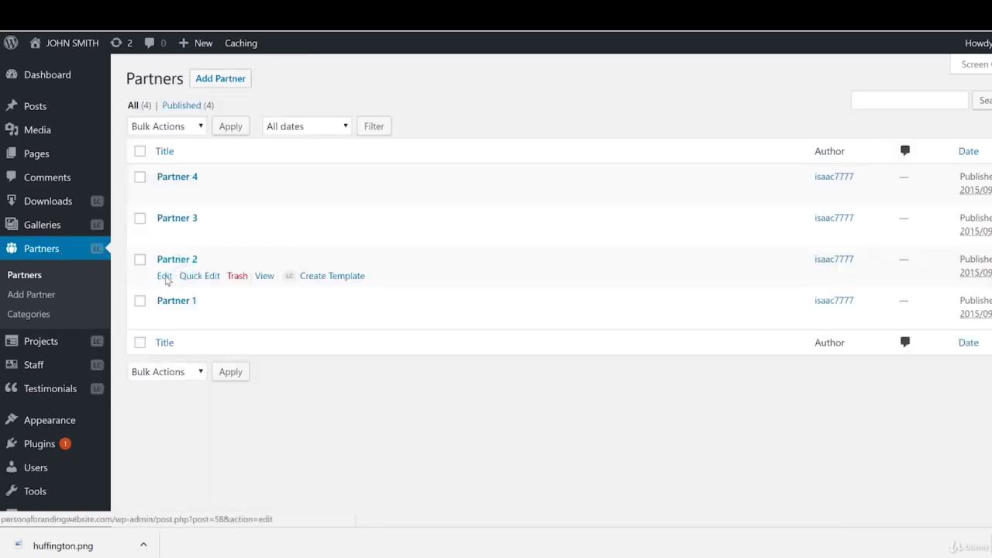
pyautogui.click(165, 277)
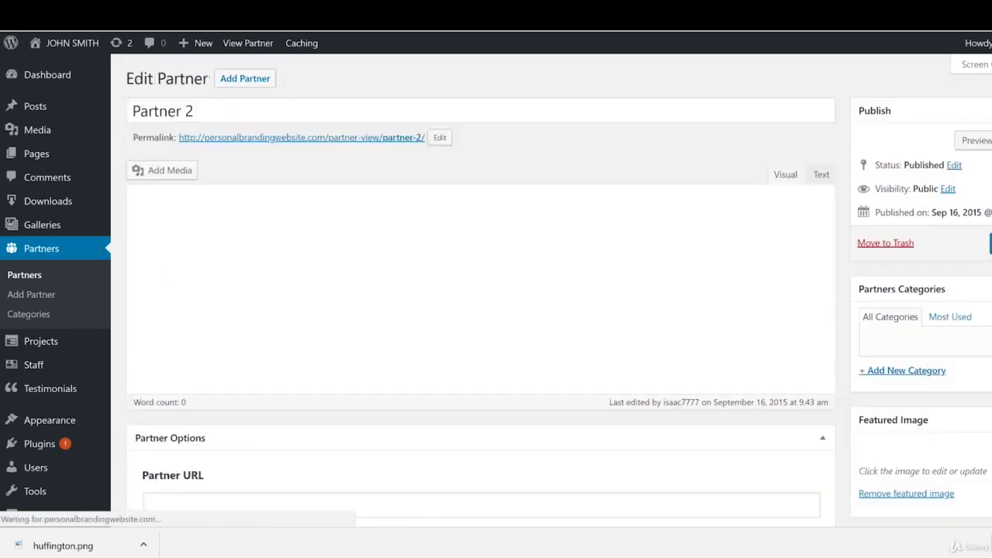
pyautogui.scroll(-5, 481, 310)
pyautogui.scroll(3, 480, 310)
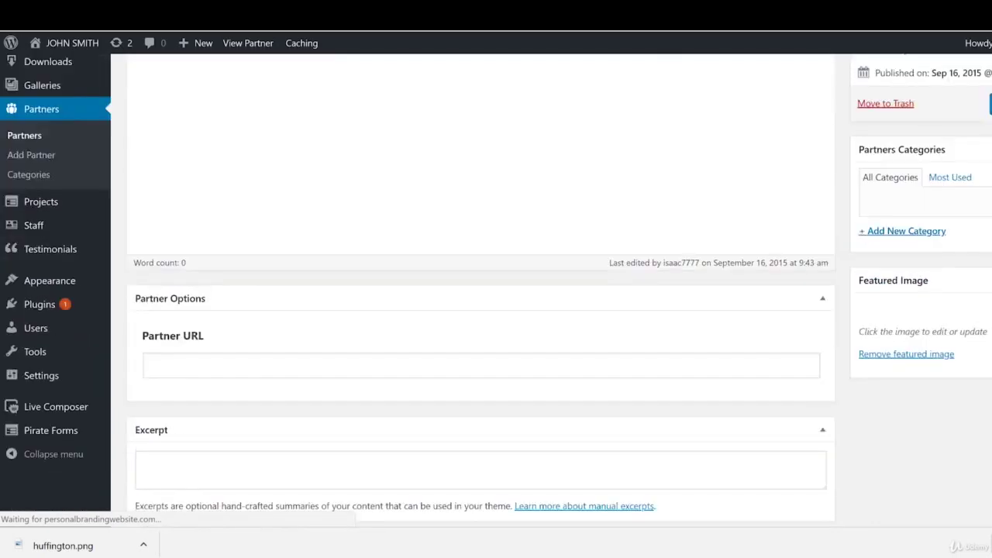
pyautogui.click(928, 359)
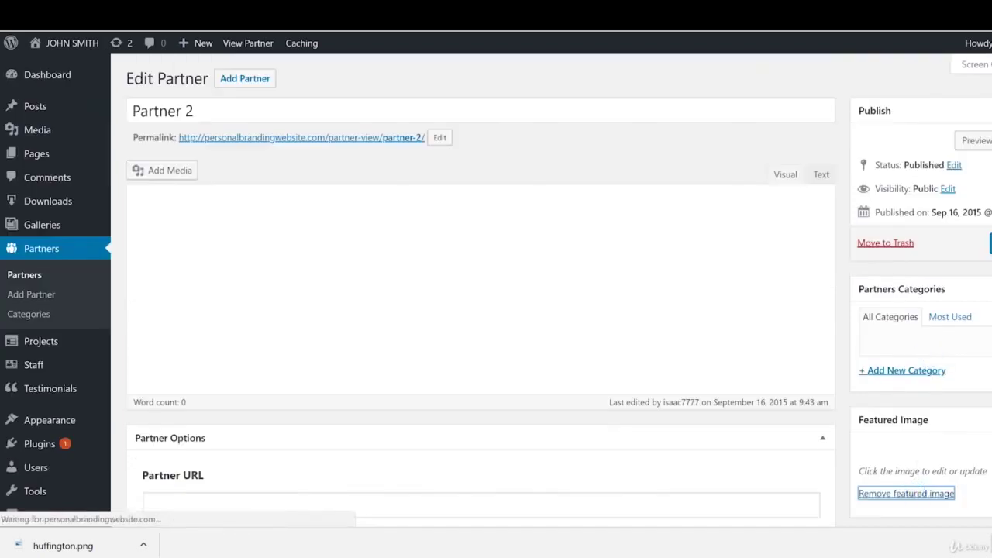
pyautogui.scroll(-2, 920, 497)
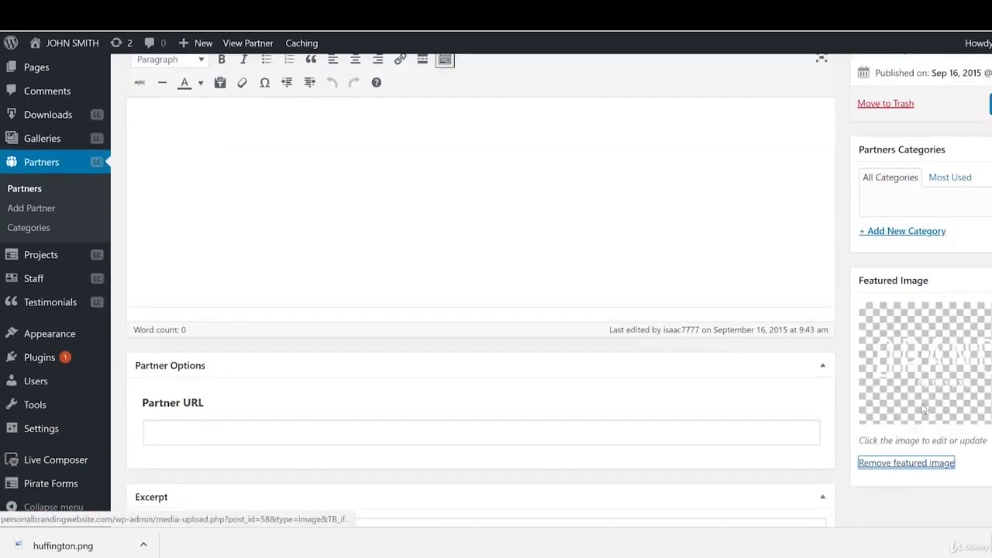
pyautogui.click(912, 465)
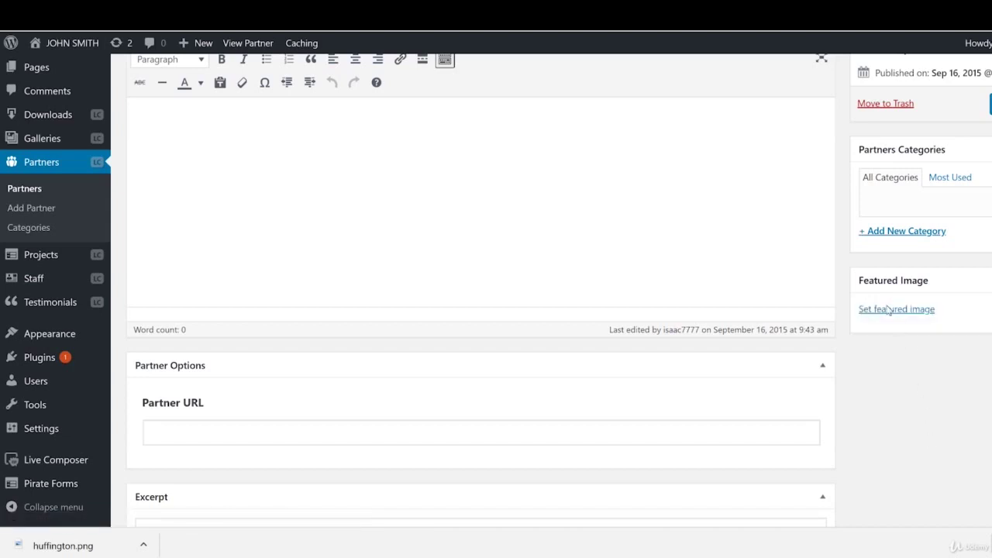
# Upload 'huff trans' as Partner 2's featured image and update the partner
pyautogui.click(888, 308)
pyautogui.click(71, 101)
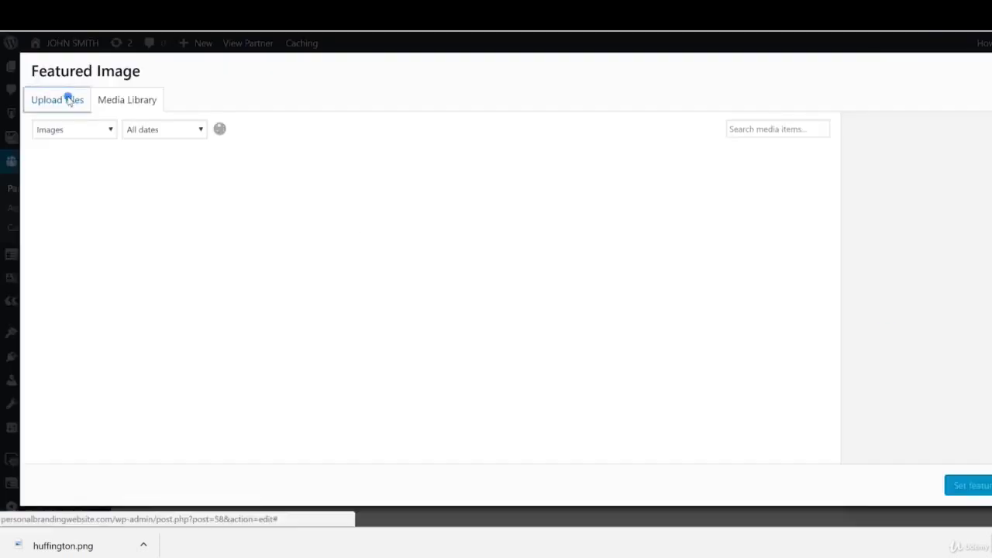
pyautogui.click(561, 302)
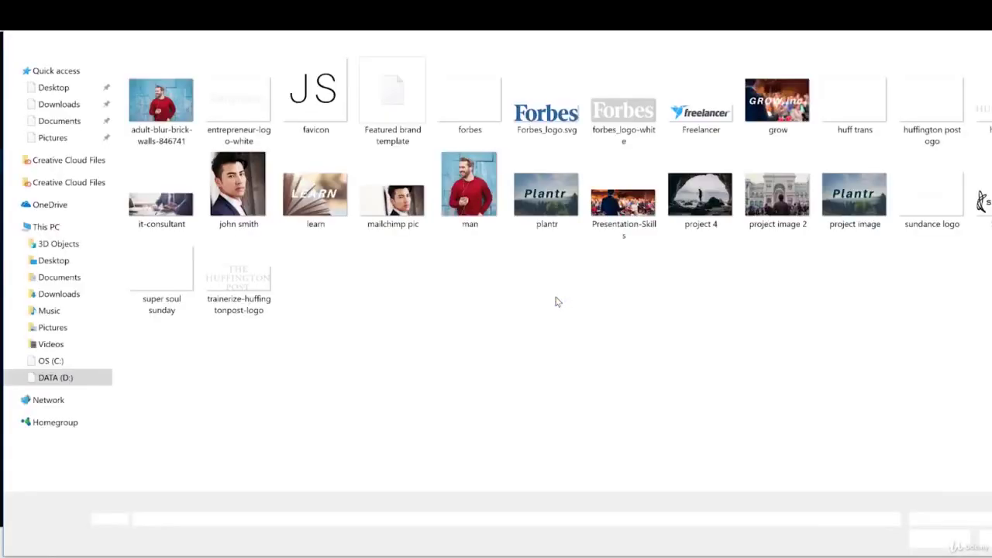
pyautogui.doubleClick(871, 104)
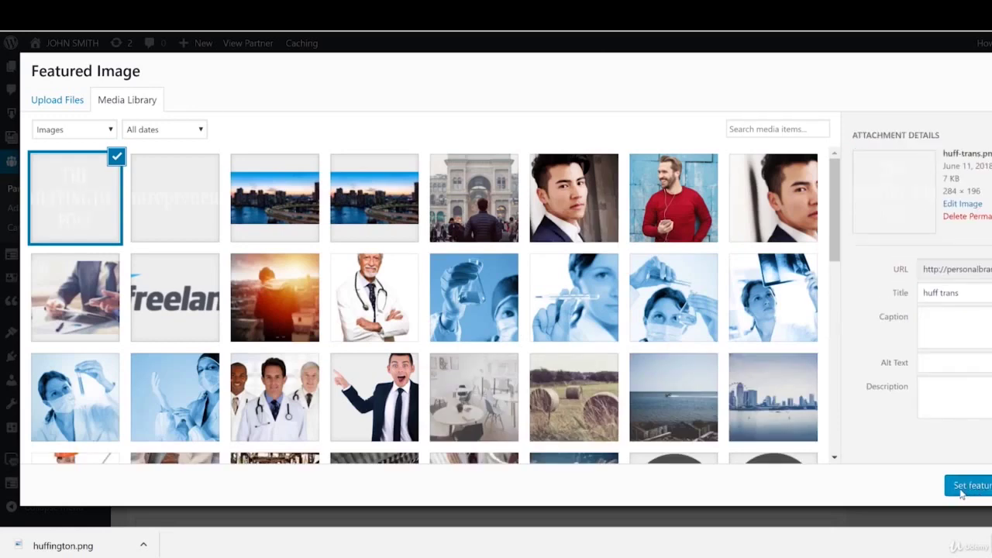
pyautogui.click(966, 486)
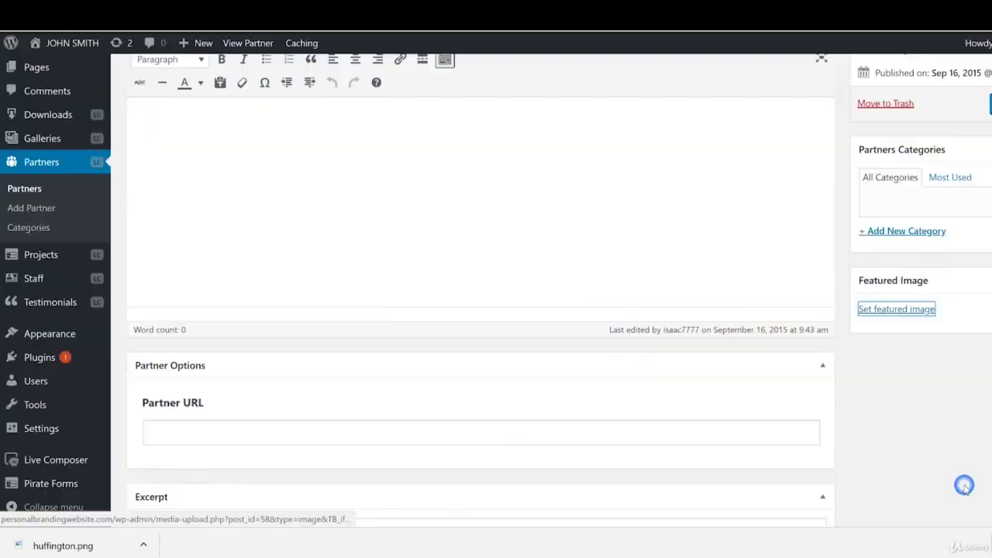
pyautogui.scroll(3, 955, 385)
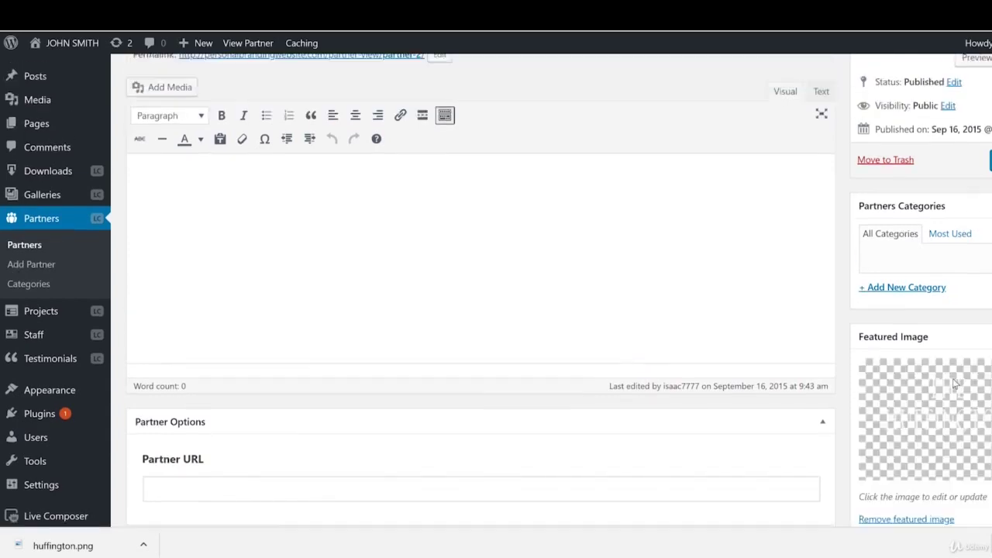
pyautogui.click(990, 243)
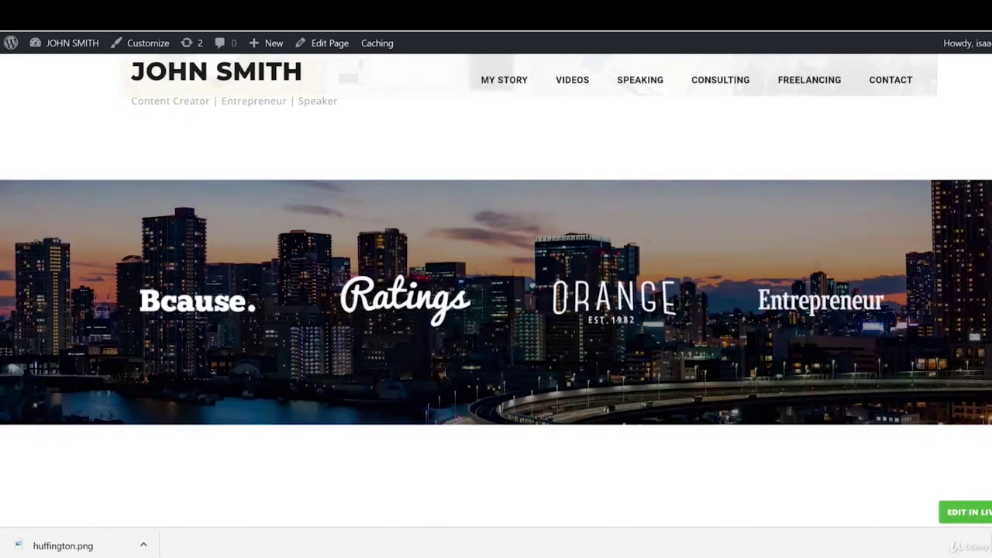
# Reload the homepage, open it in Live Composer, and add a Text element above the partner logos
pyautogui.press('F5')
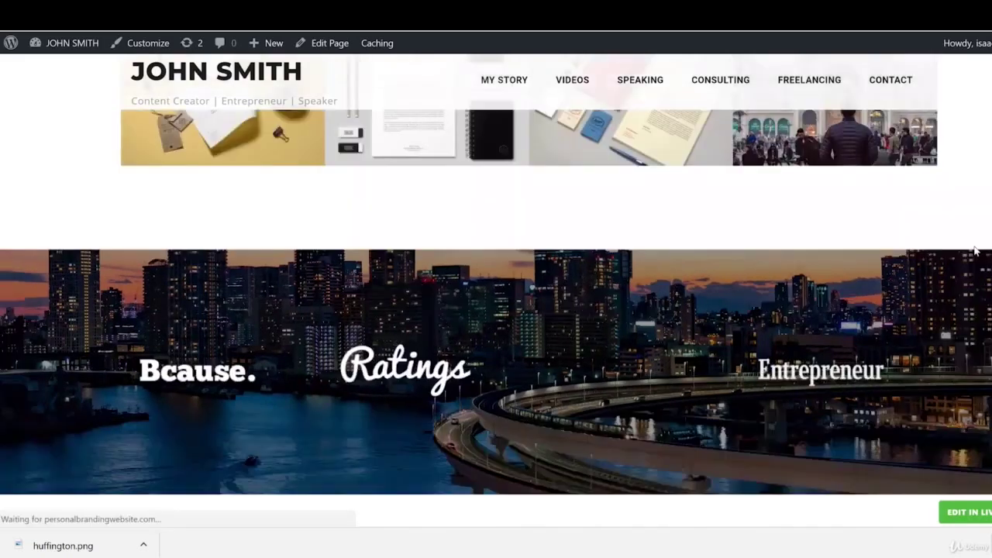
pyautogui.scroll(-3, 727, 343)
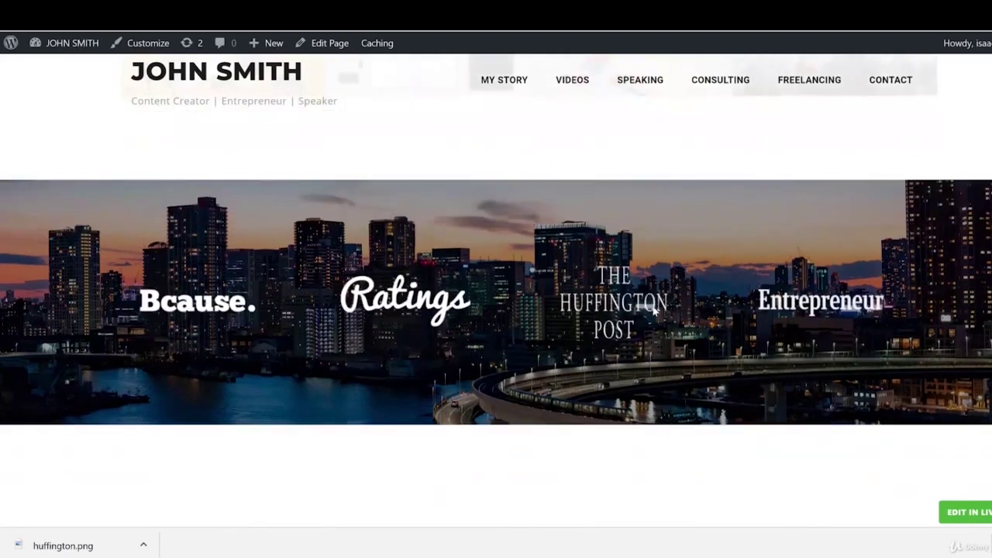
pyautogui.scroll(2, 644, 256)
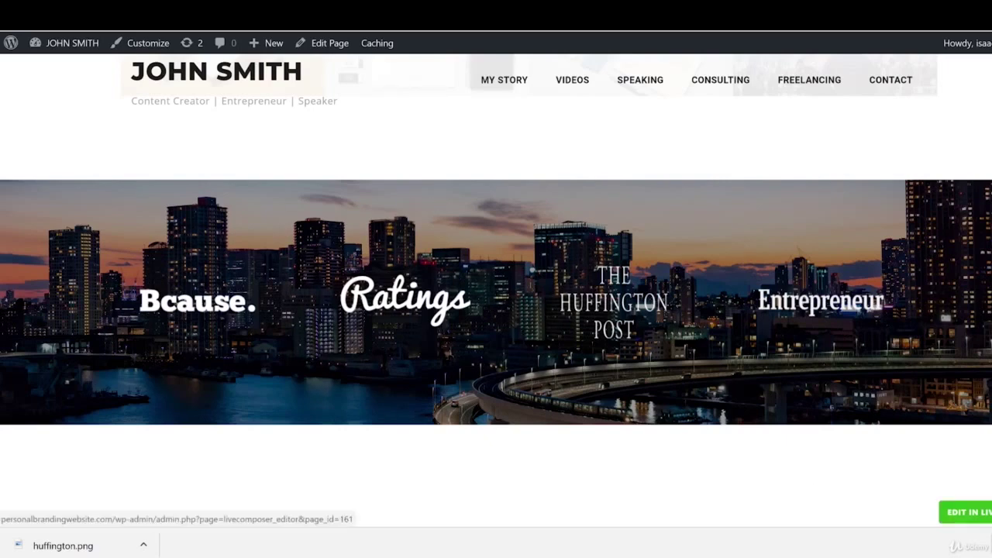
pyautogui.click(969, 512)
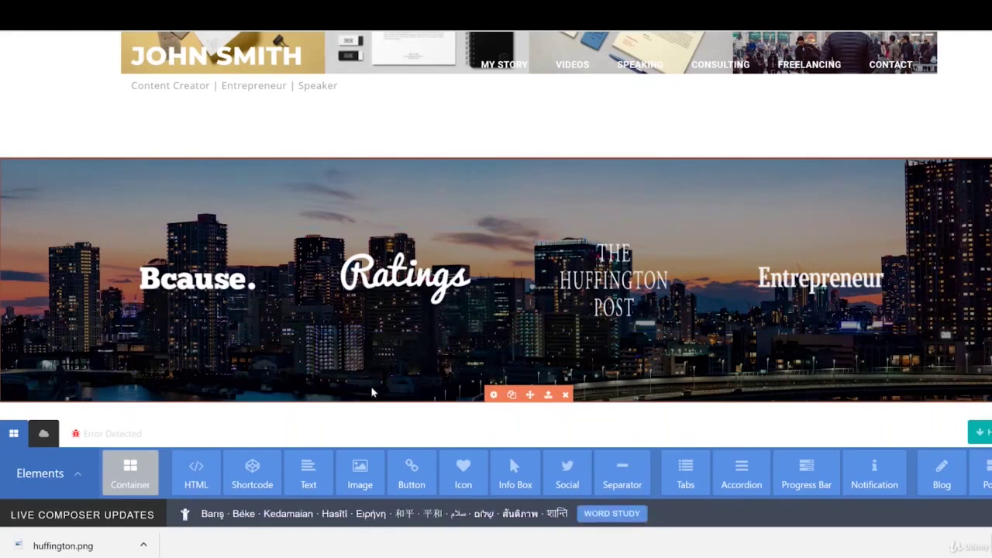
pyautogui.moveTo(308, 473); pyautogui.dragTo(417, 247)
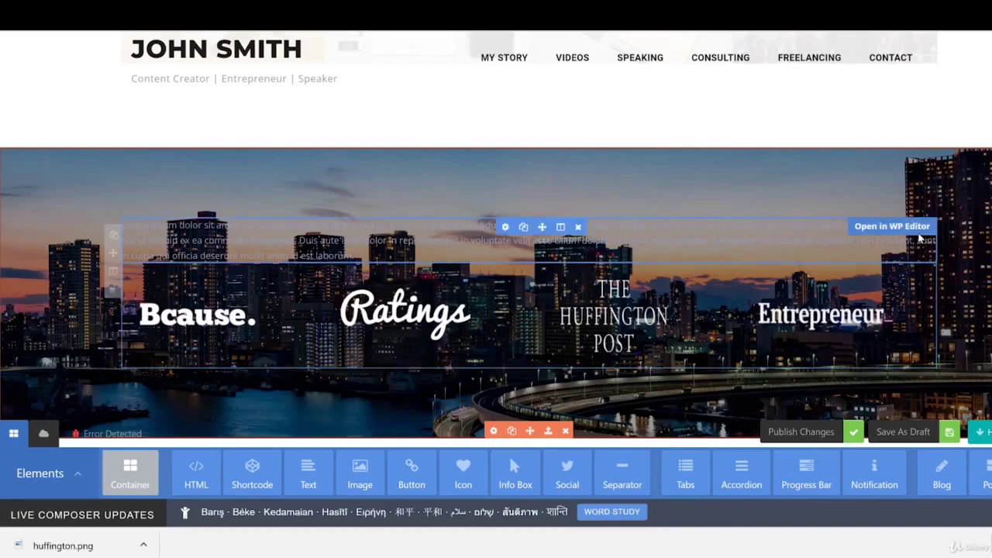
# Replace the placeholder paragraph with 'FEATURED ON' as a bold white Heading 2
pyautogui.click(913, 228)
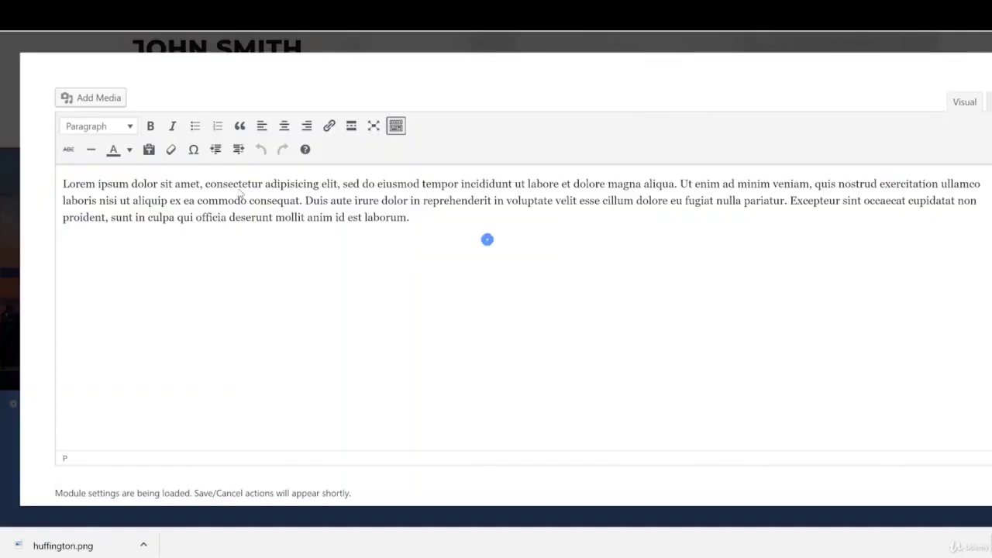
pyautogui.hotkey('ctrl', 'a')
pyautogui.press('Delete')
pyautogui.write('FEA')
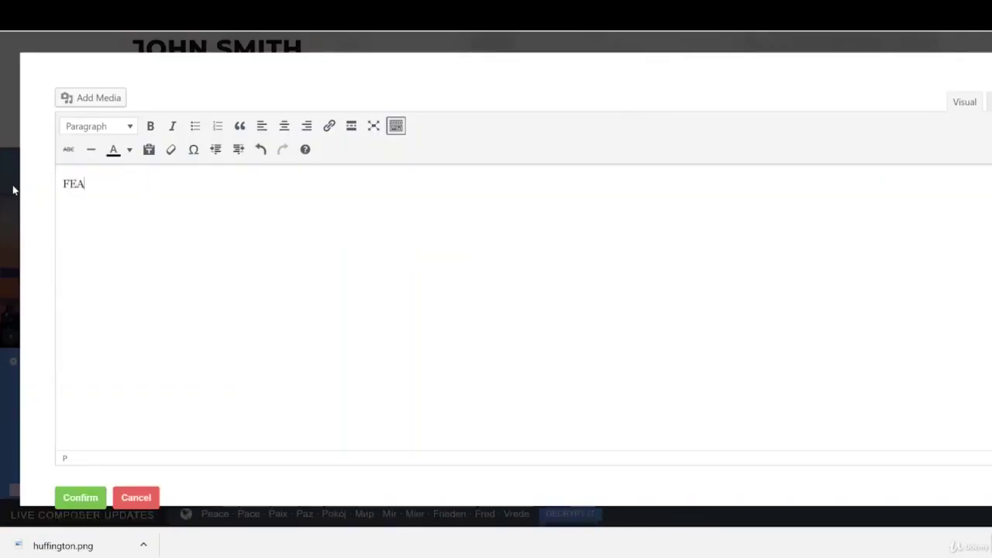
pyautogui.write('TURED ON')
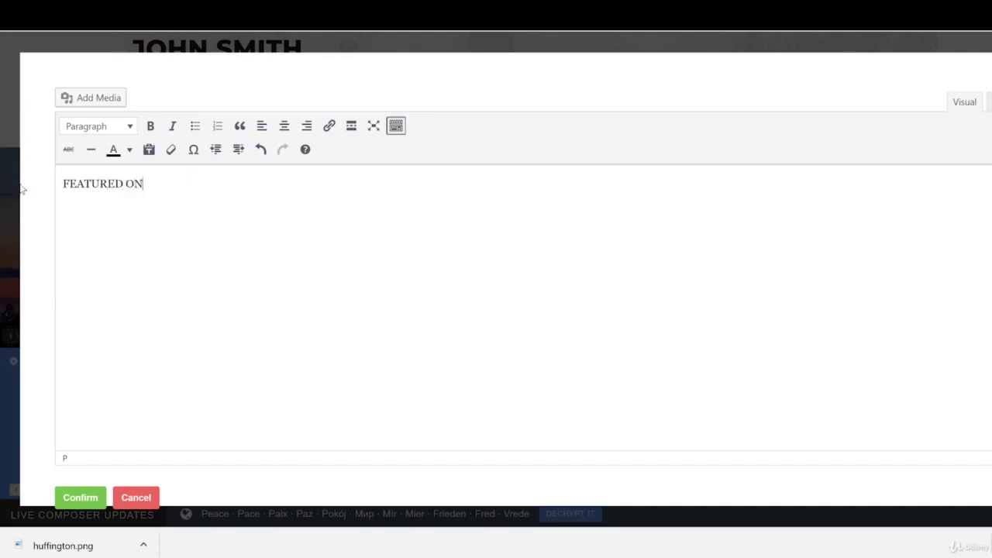
pyautogui.click(241, 194)
pyautogui.moveTo(143, 186); pyautogui.dragTo(40, 184)
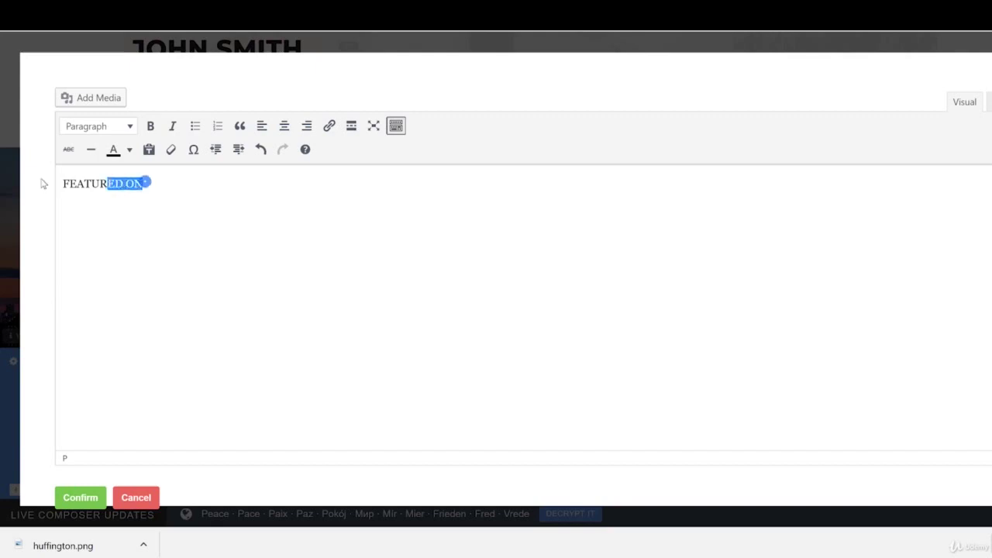
pyautogui.click(106, 127)
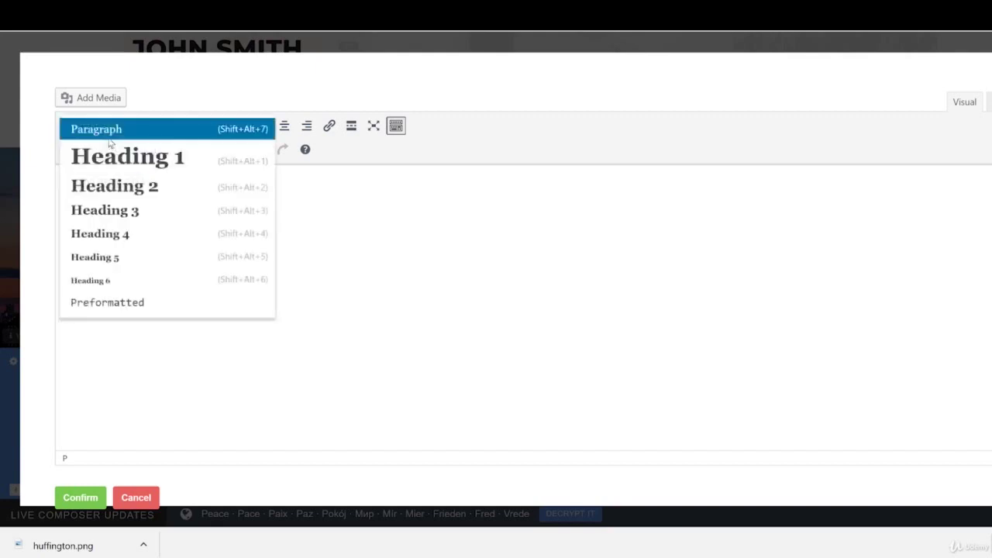
pyautogui.click(125, 186)
pyautogui.click(150, 127)
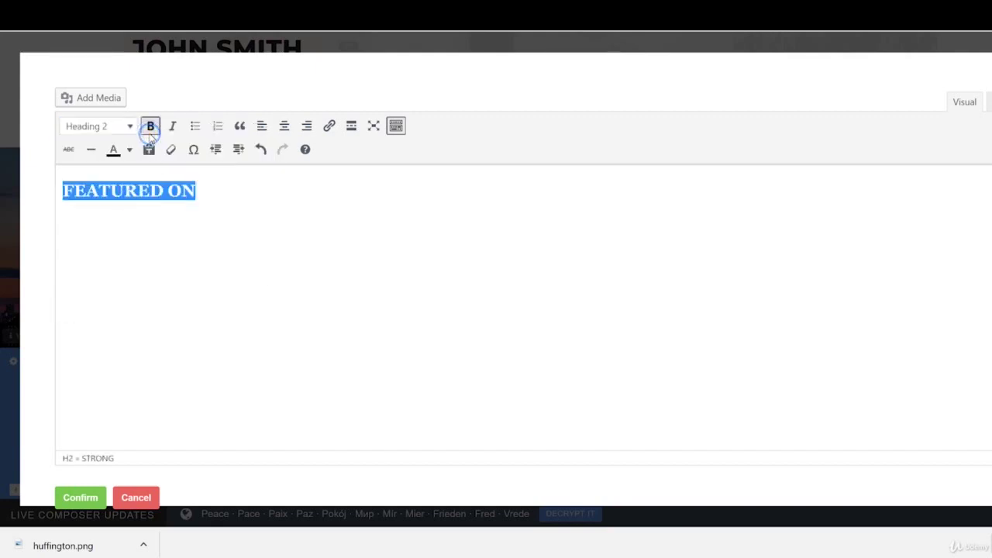
pyautogui.click(129, 150)
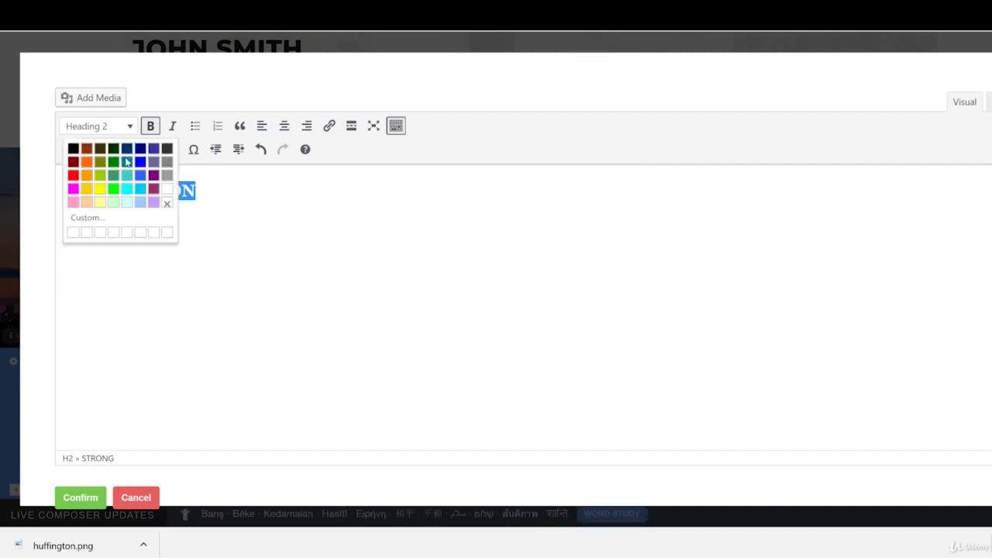
pyautogui.click(166, 189)
pyautogui.click(245, 208)
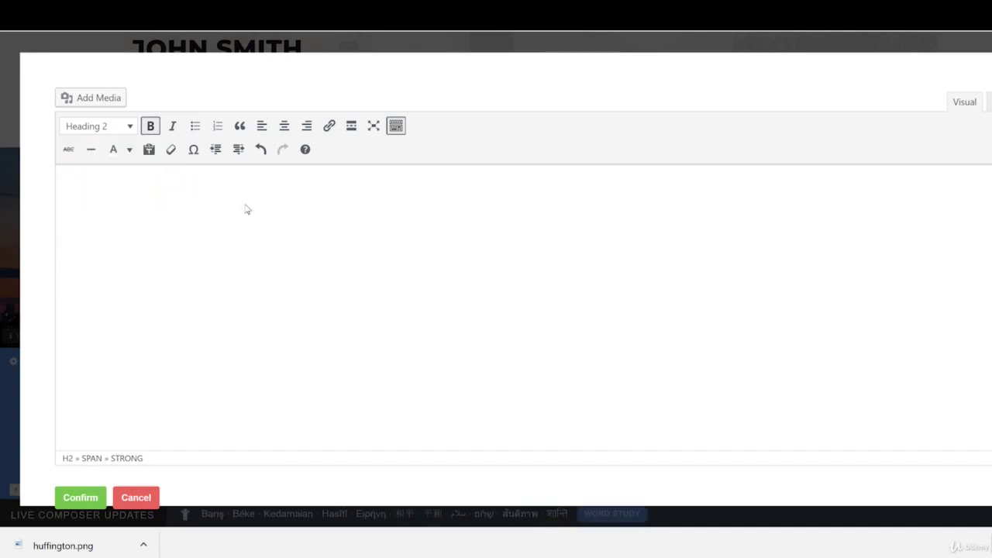
pyautogui.click(84, 498)
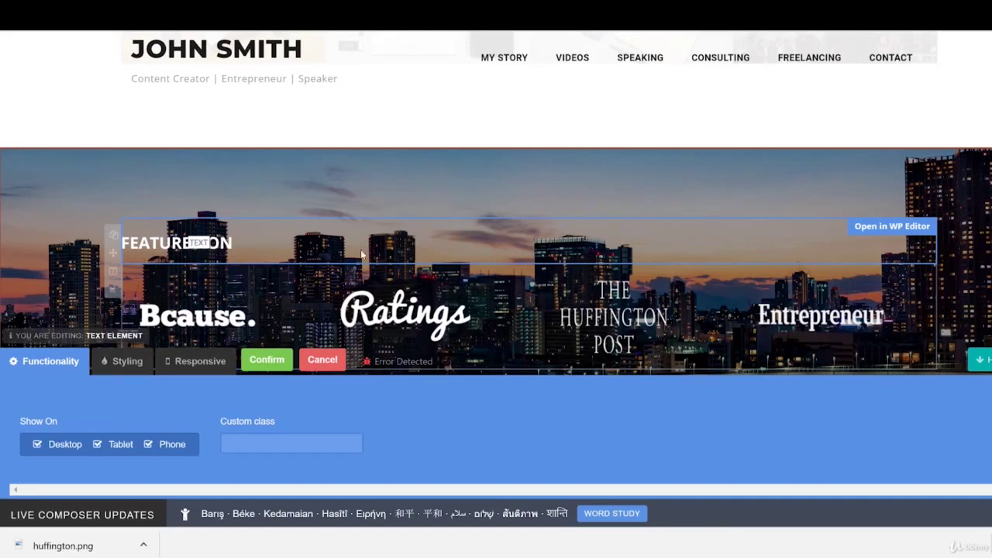
# Remove the bold from the FEATURED ON heading, center it, and confirm the text module
pyautogui.click(892, 226)
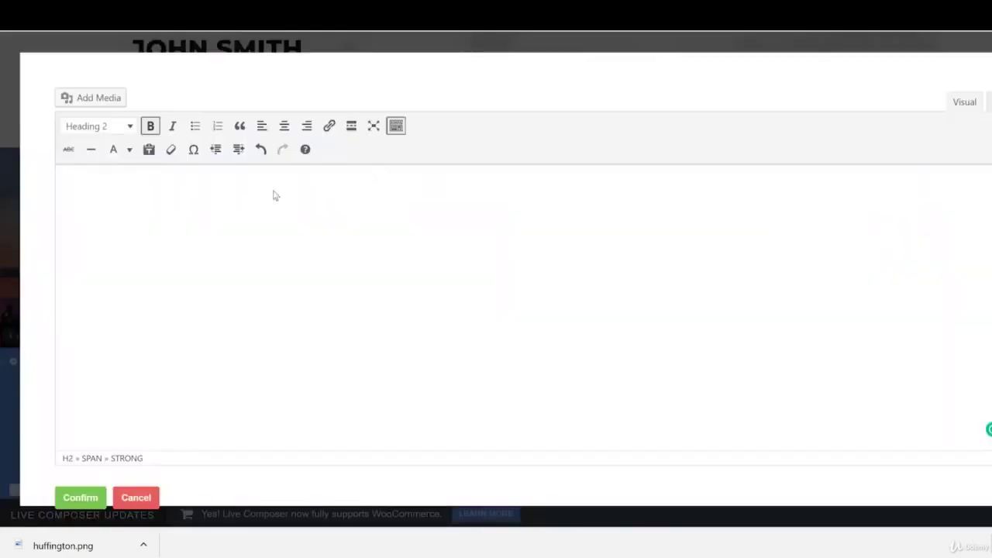
pyautogui.moveTo(197, 205); pyautogui.dragTo(22, 199)
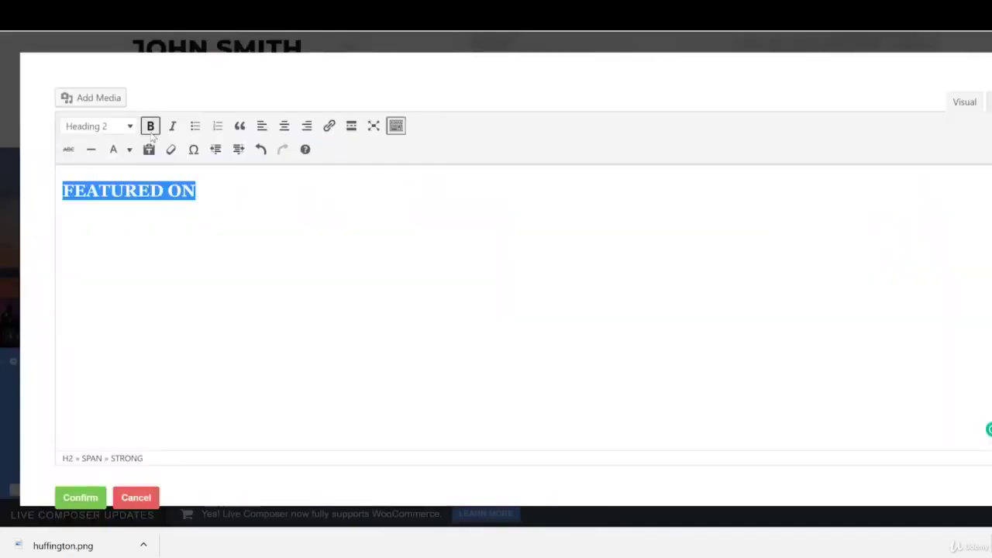
pyautogui.click(150, 127)
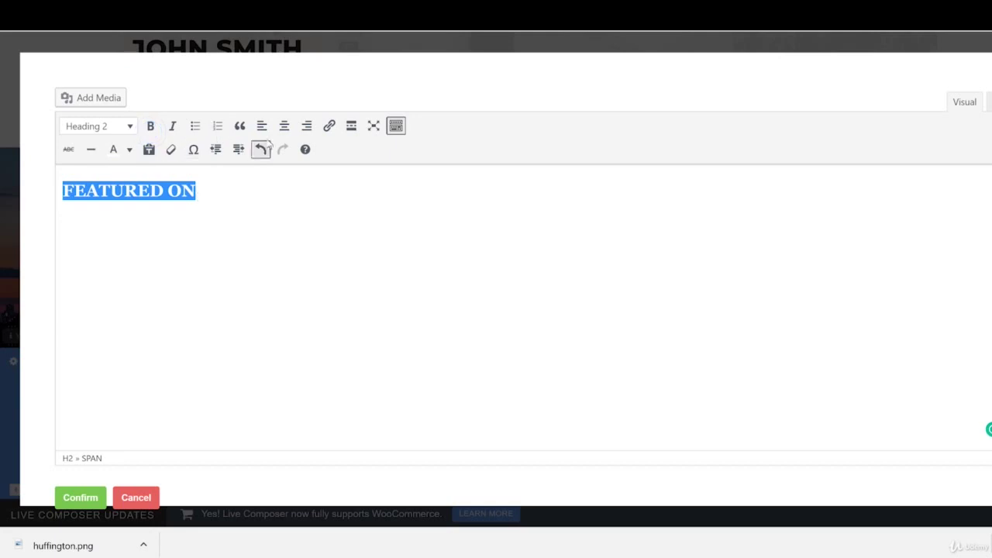
pyautogui.click(285, 126)
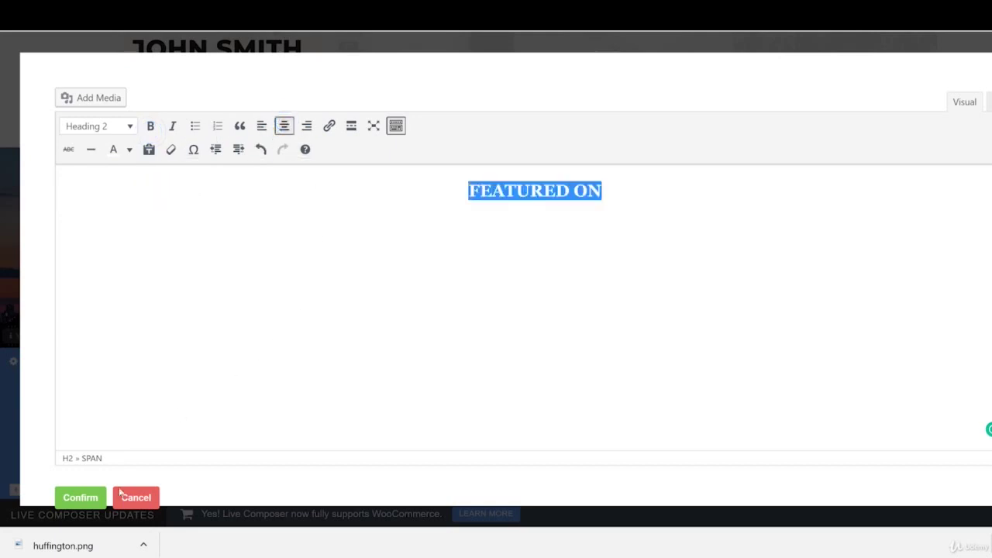
pyautogui.click(97, 499)
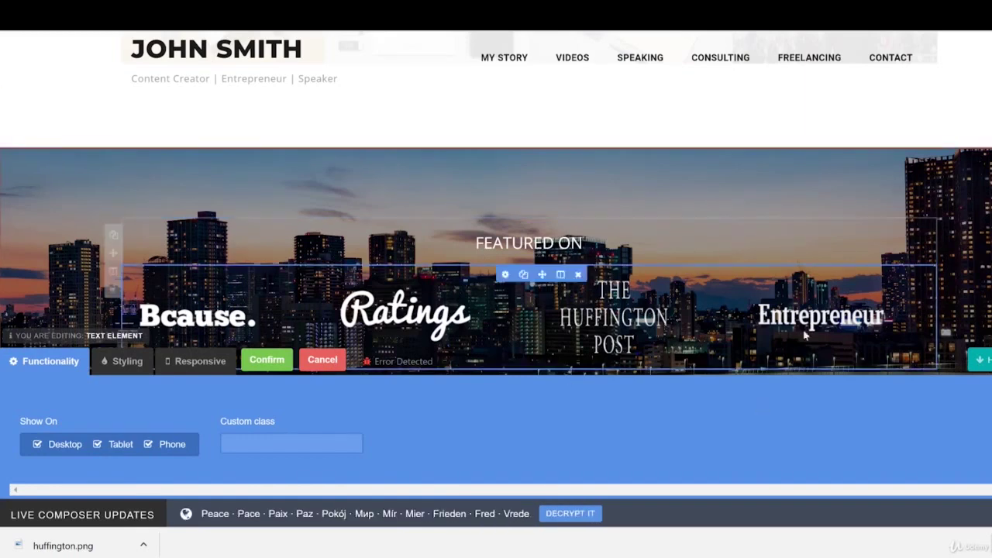
pyautogui.scroll(-1, 870, 313)
pyautogui.scroll(-1, 870, 312)
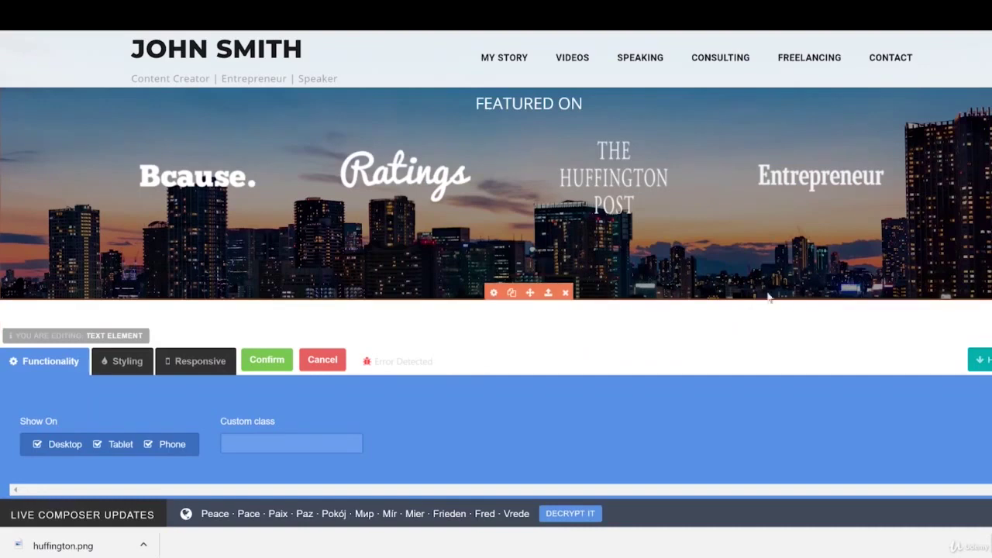
pyautogui.scroll(1, 837, 222)
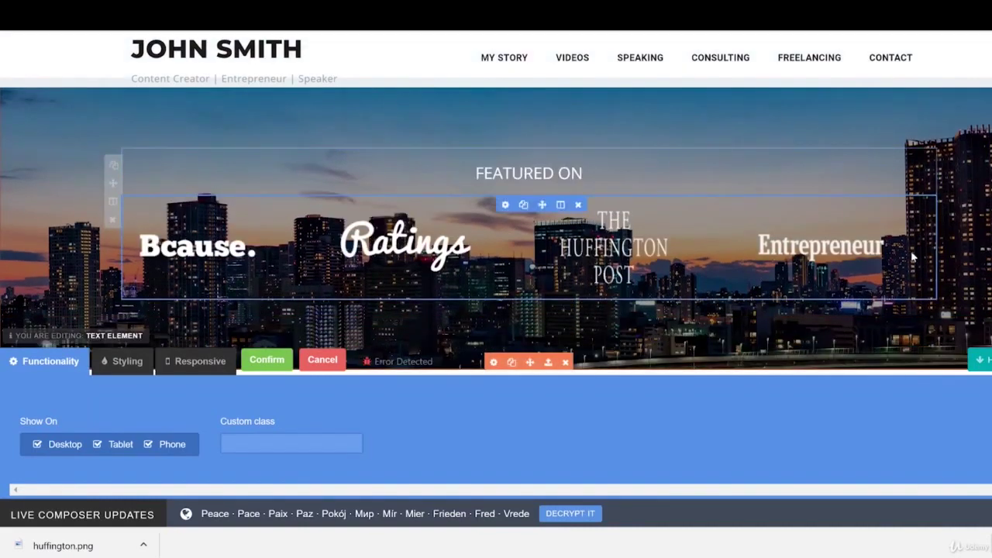
pyautogui.click(271, 360)
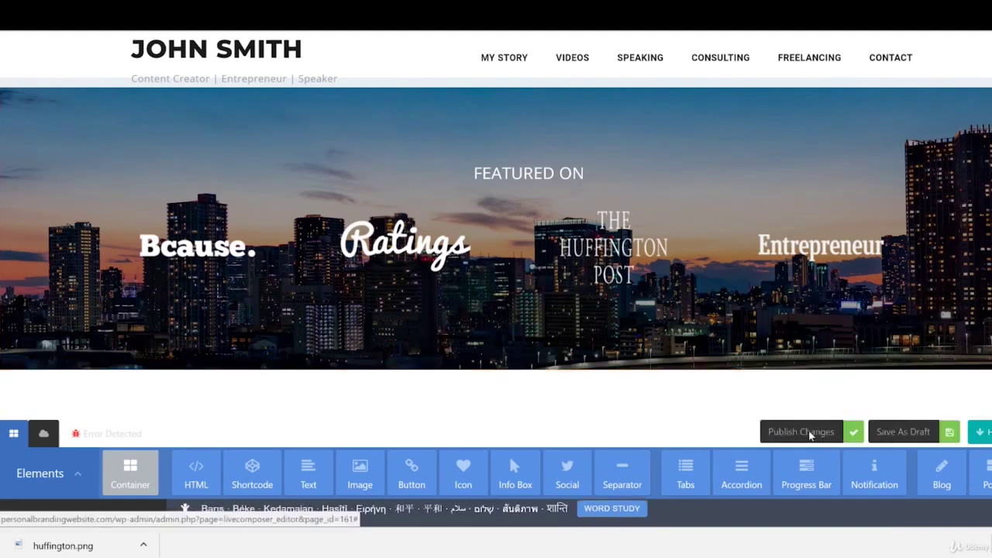
pyautogui.click(809, 432)
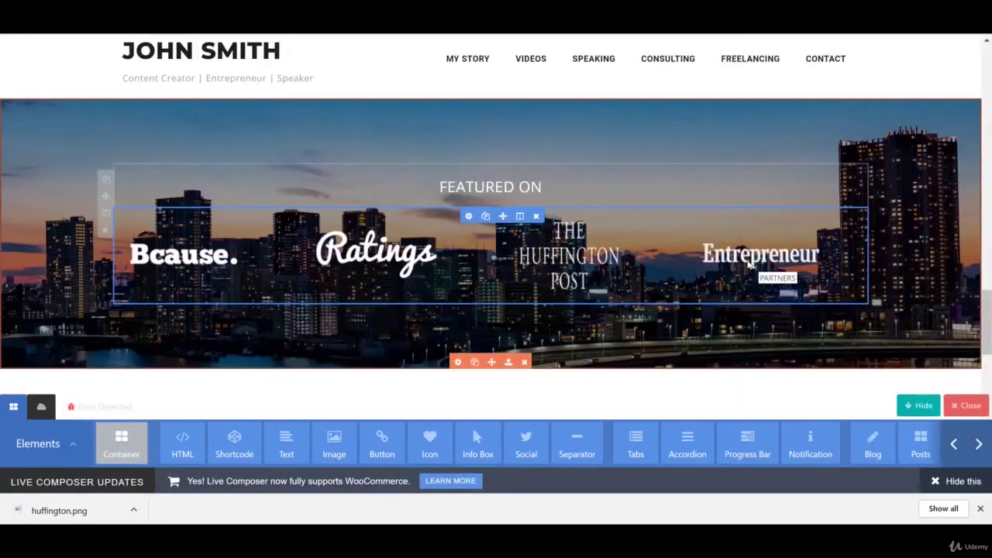
pyautogui.scroll(-1, 765, 196)
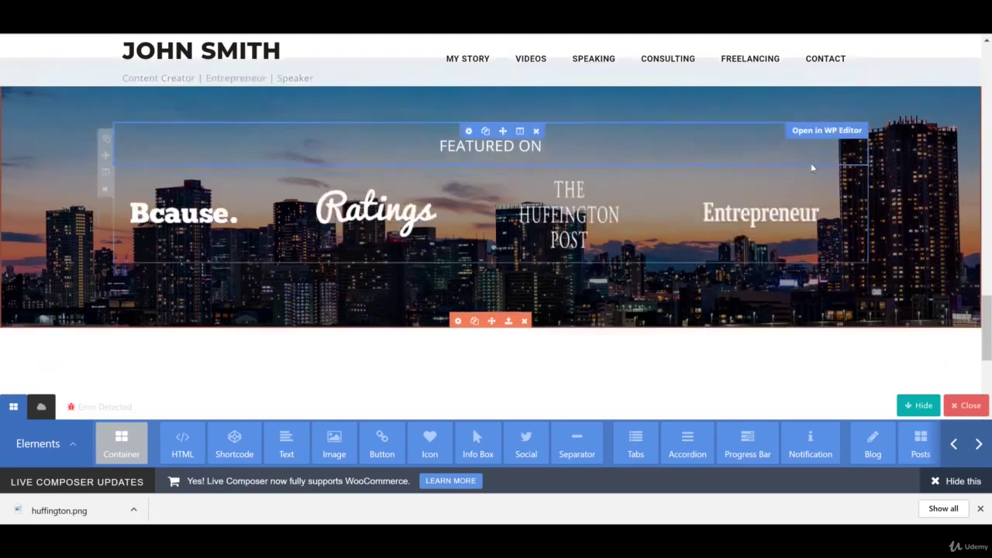
pyautogui.scroll(-1, 738, 200)
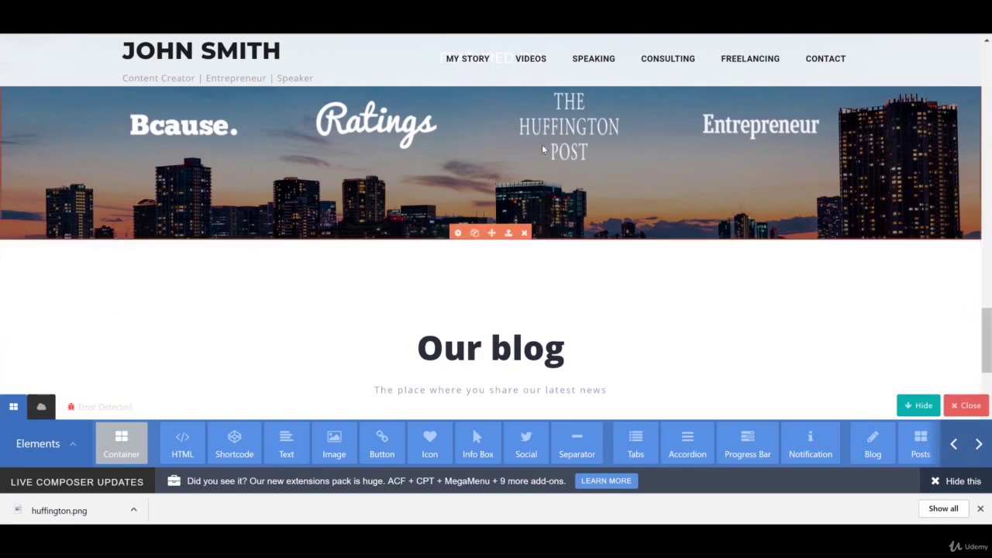
pyautogui.moveTo(624, 388); pyautogui.dragTo(583, 312)
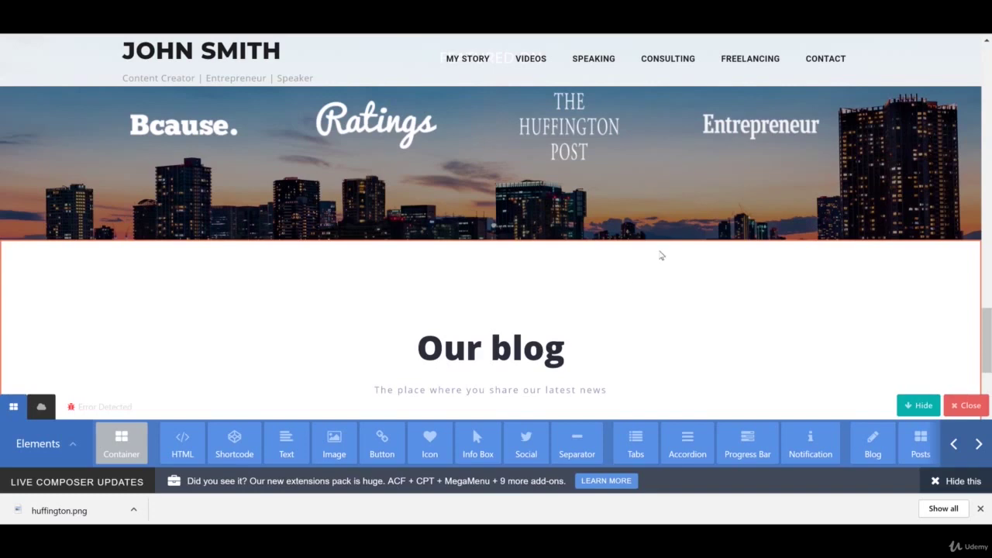
pyautogui.scroll(-1, 661, 255)
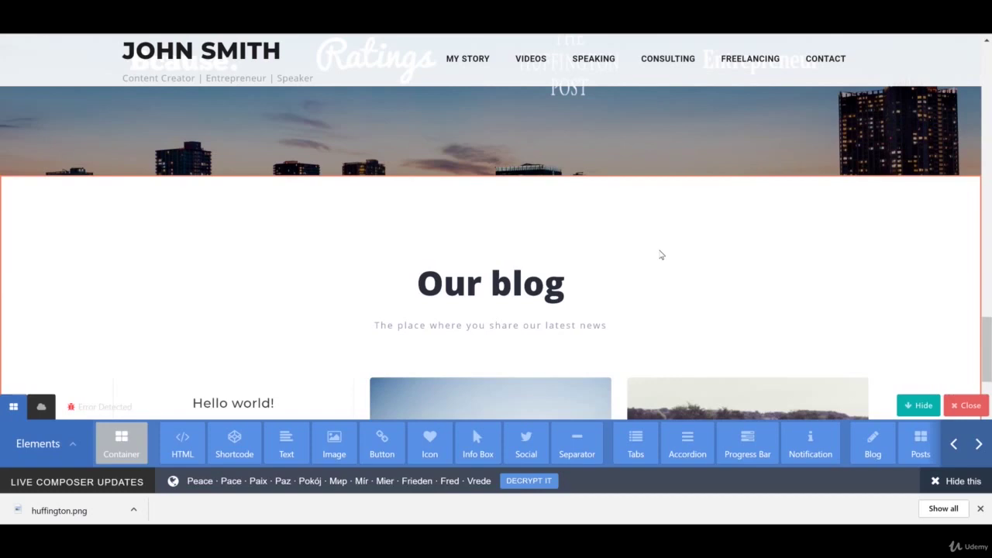
pyautogui.scroll(-3, 661, 256)
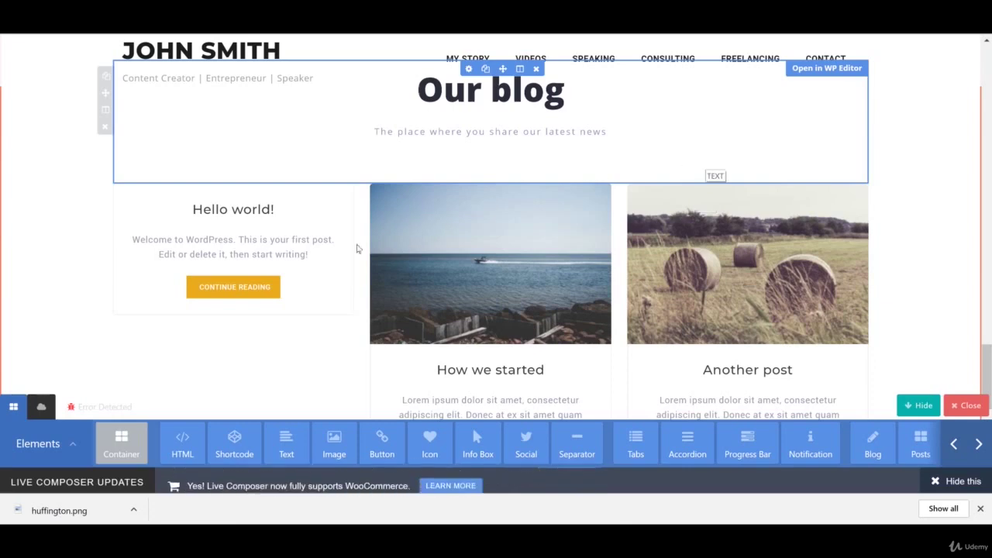
pyautogui.scroll(1, 659, 281)
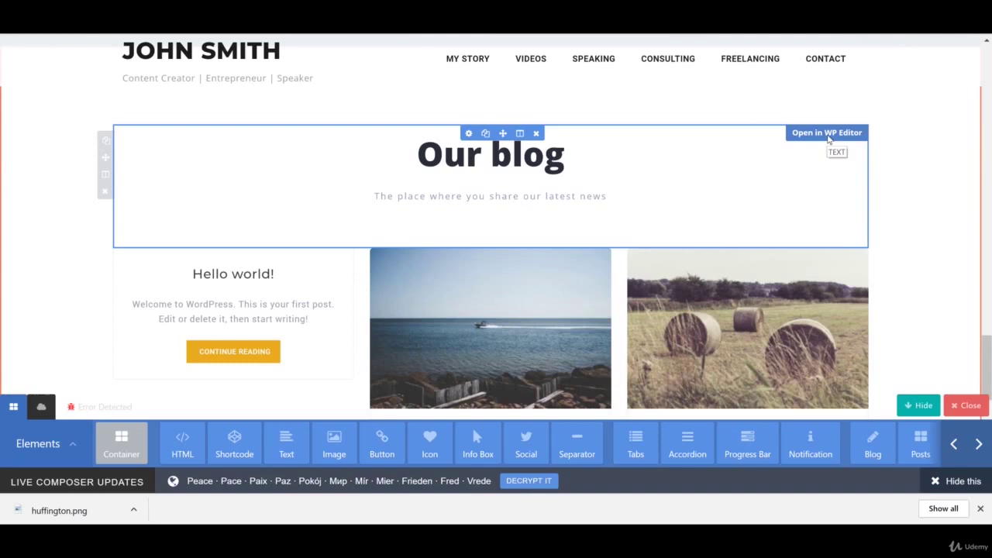
# Change the 'Our blog' heading to 'Blog', delete the latest-news subtitle, and close the live editor
pyautogui.click(827, 133)
pyautogui.moveTo(125, 180); pyautogui.dragTo(7, 180)
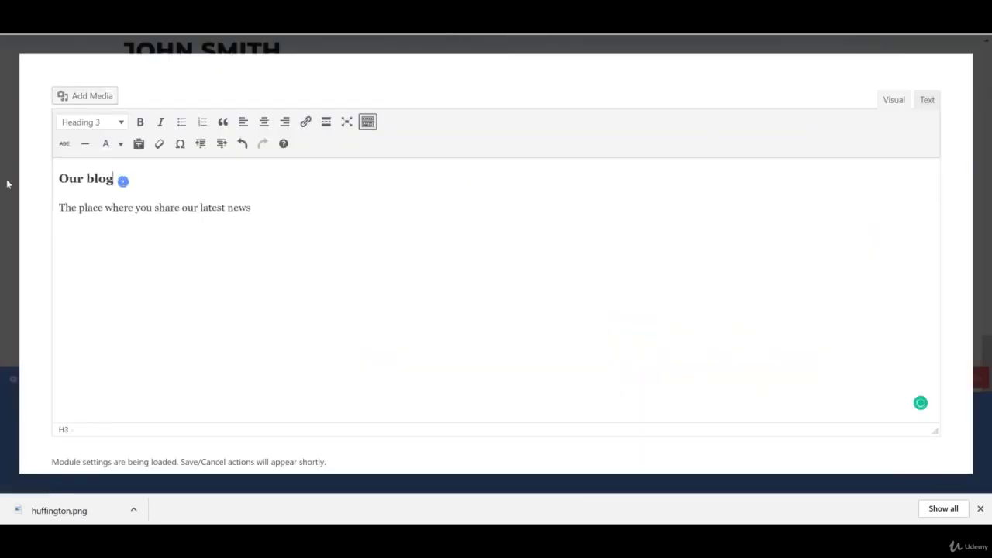
pyautogui.write('BLog')
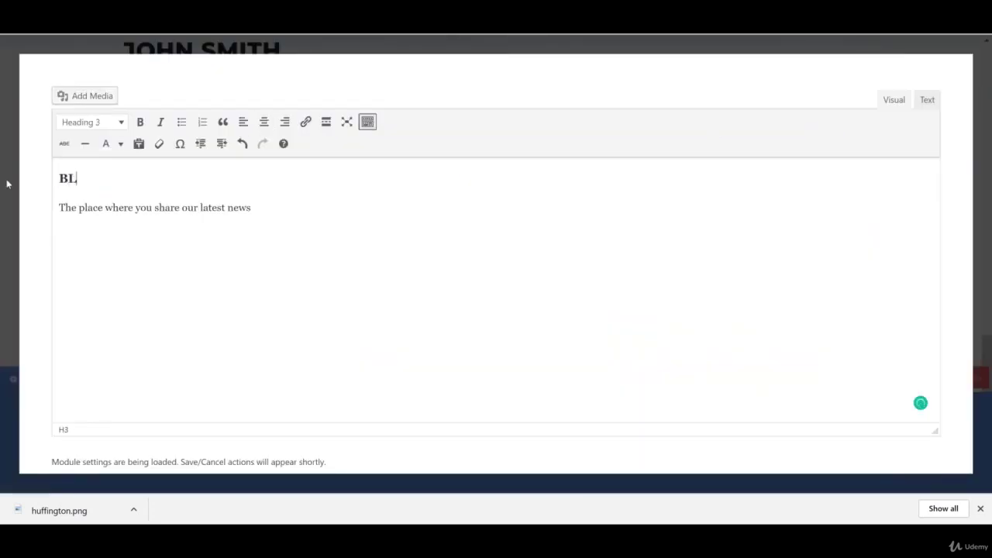
pyautogui.press('BackSpace')
pyautogui.press('BackSpace')
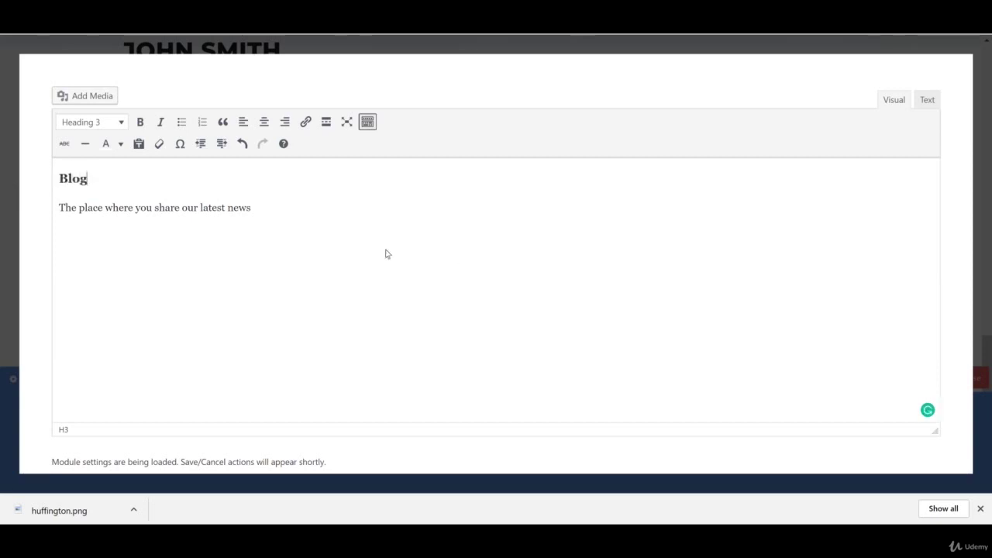
pyautogui.moveTo(319, 214); pyautogui.dragTo(13, 208)
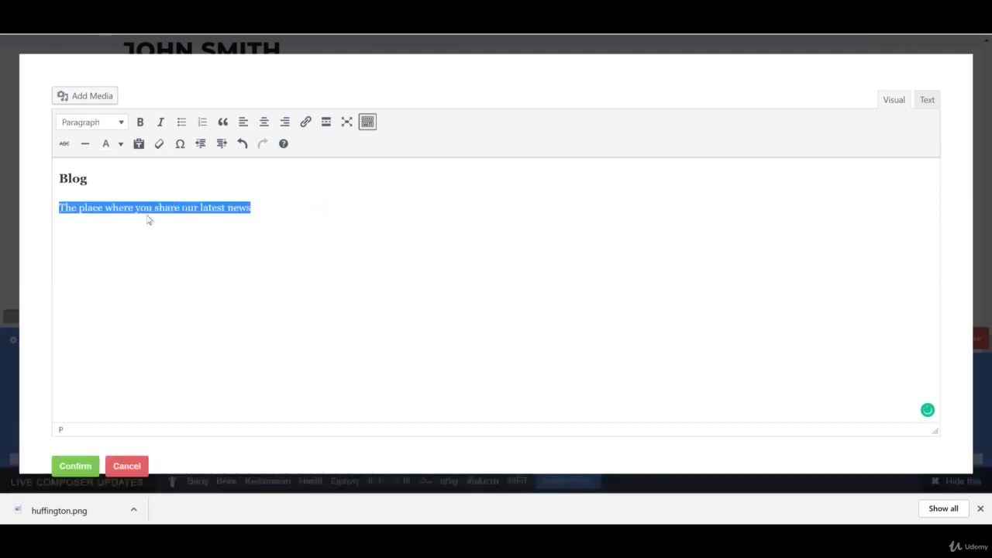
pyautogui.press('BackSpace')
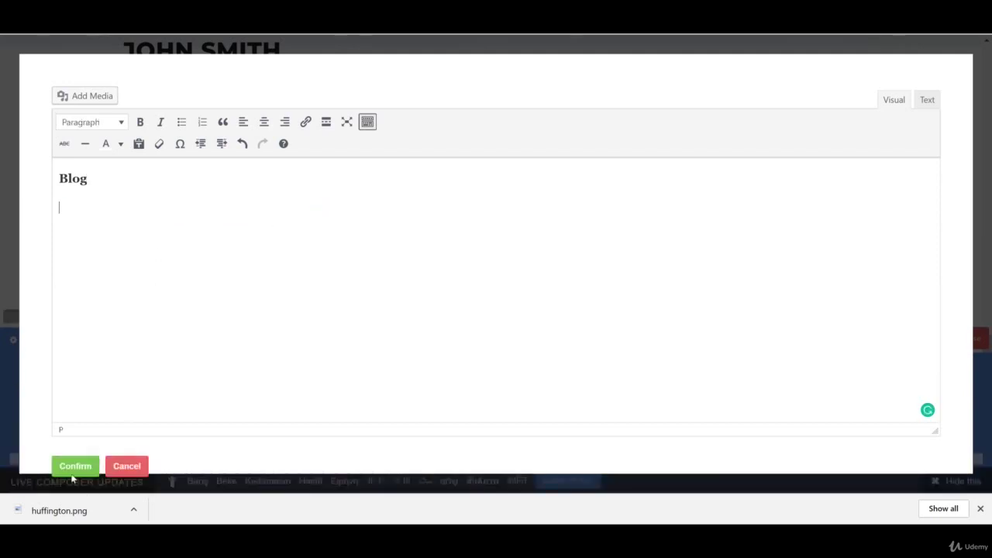
pyautogui.click(73, 471)
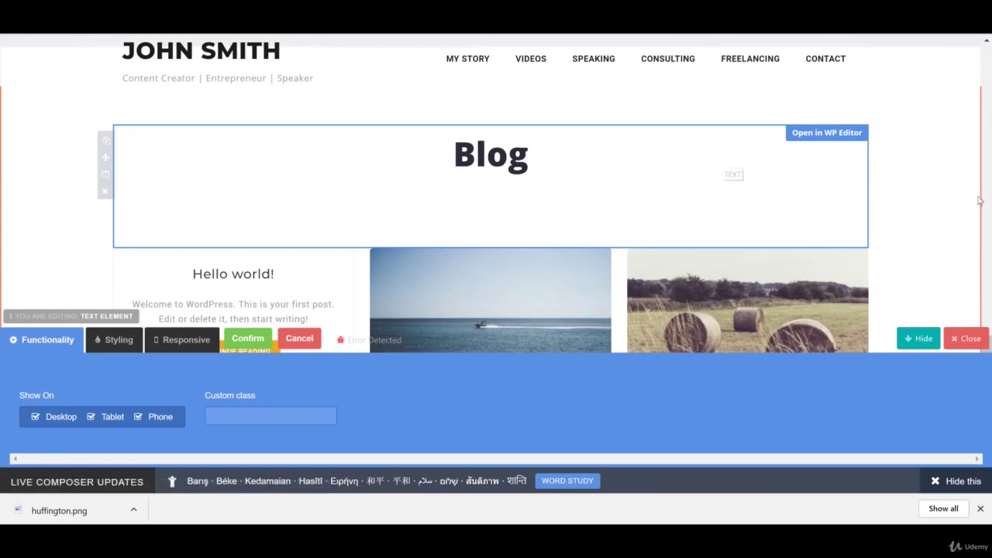
pyautogui.scroll(-1, 961, 209)
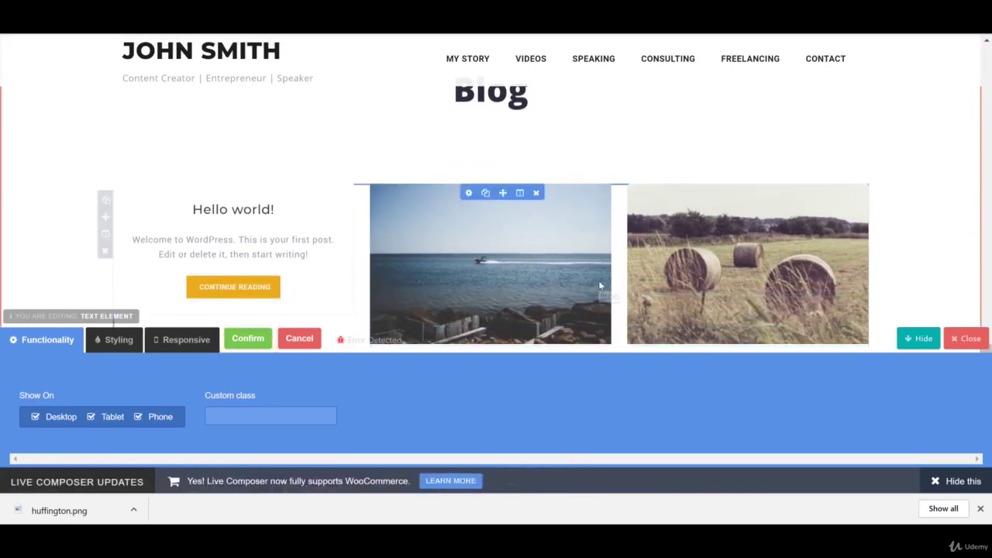
pyautogui.scroll(1, 599, 283)
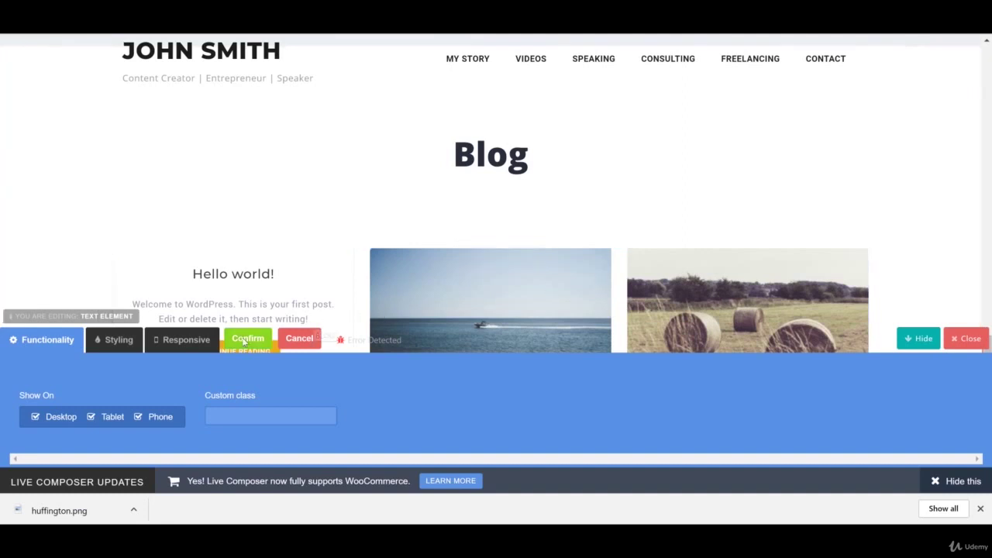
pyautogui.click(314, 338)
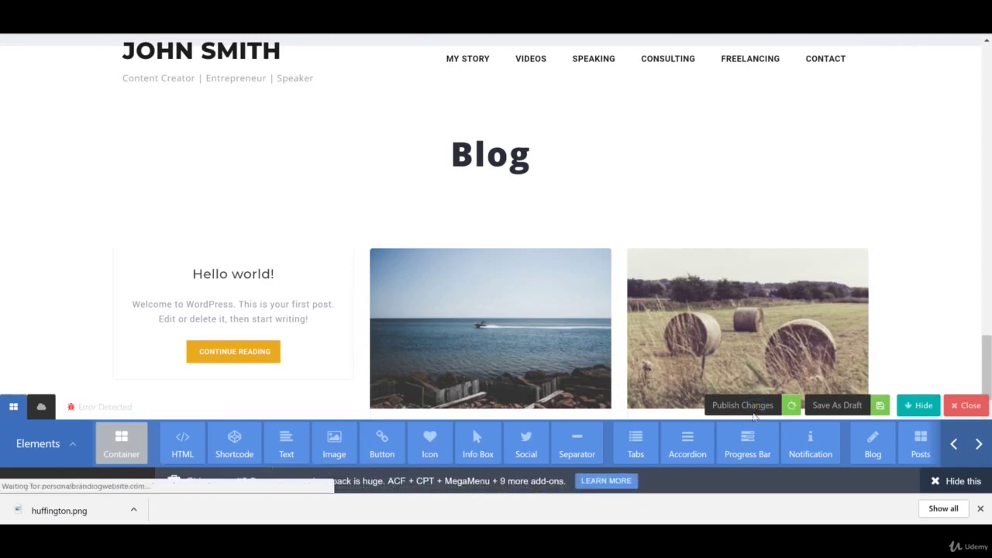
pyautogui.click(951, 395)
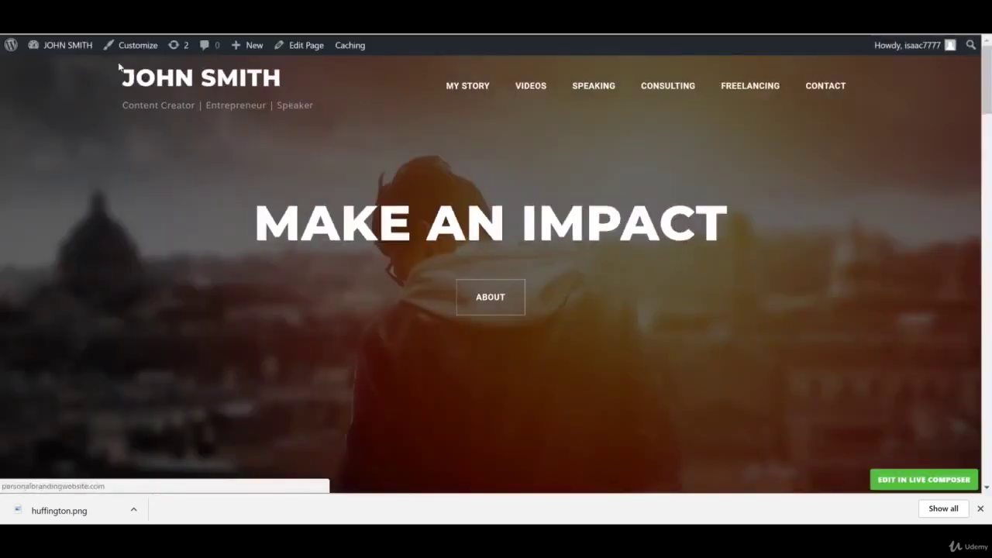
# Go to the admin dashboard, list all posts, and open 'Hello world!' for editing
pyautogui.click(56, 68)
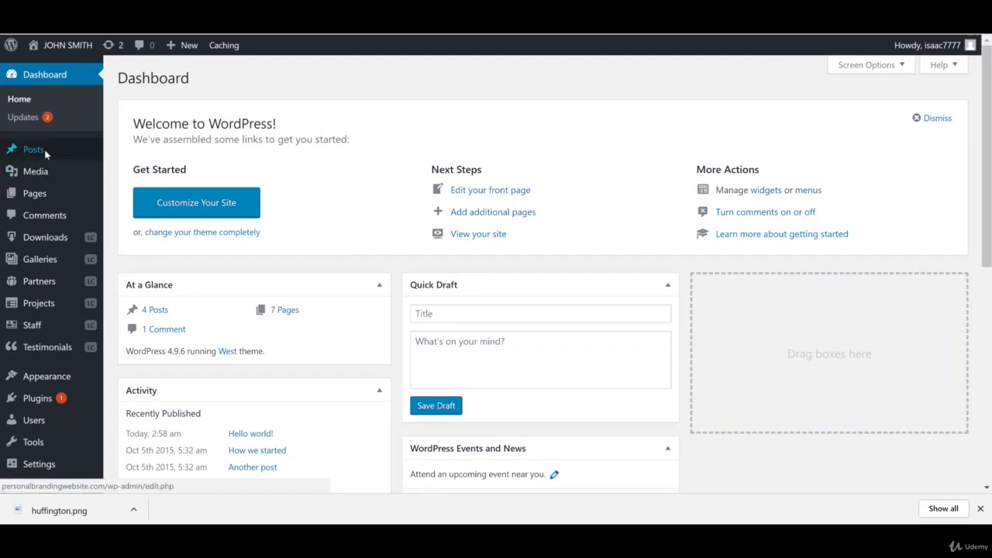
pyautogui.moveTo(44, 151)
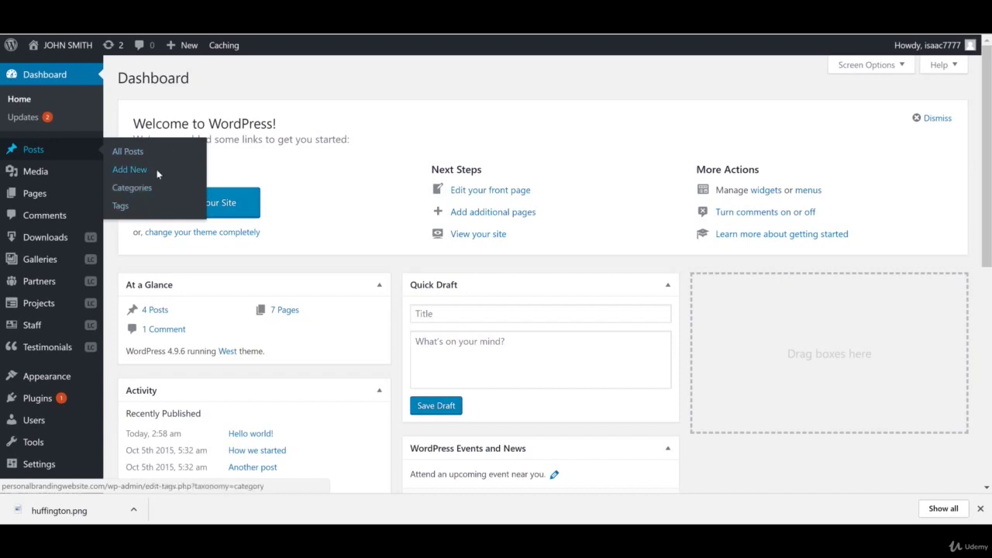
pyautogui.click(42, 154)
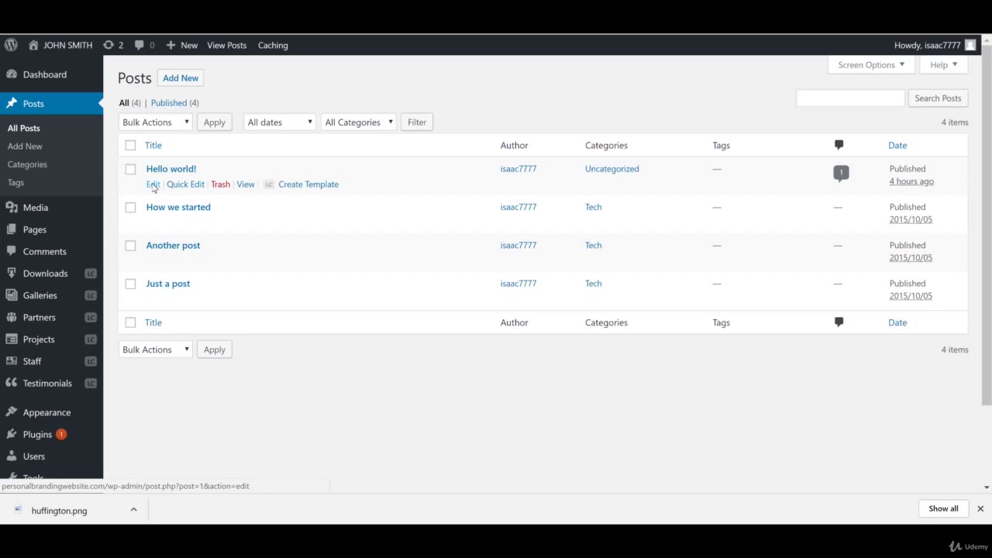
pyautogui.click(153, 185)
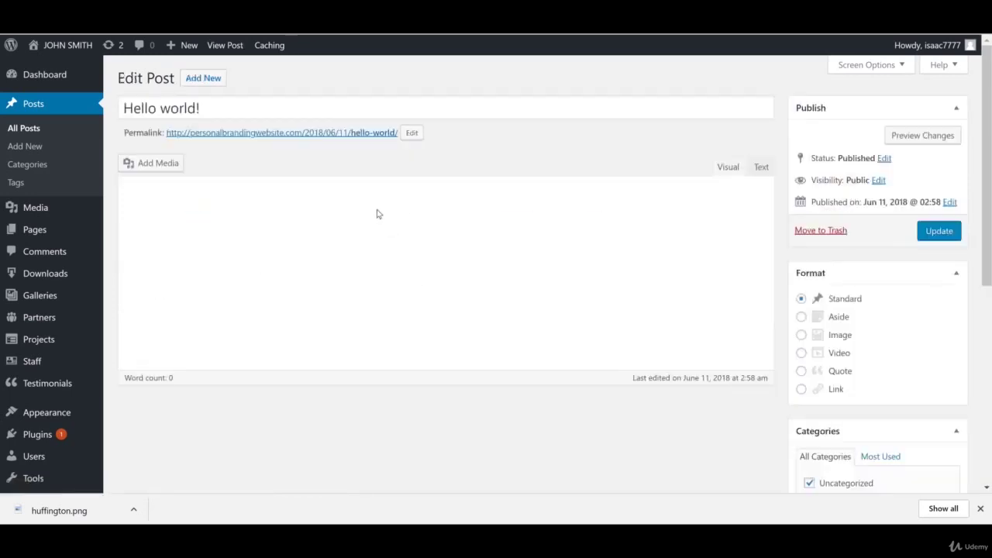
# Retitle the post 'Why my video go viral' and replace its body with 'A look at why my videos go viral.'
pyautogui.moveTo(228, 109); pyautogui.dragTo(116, 112)
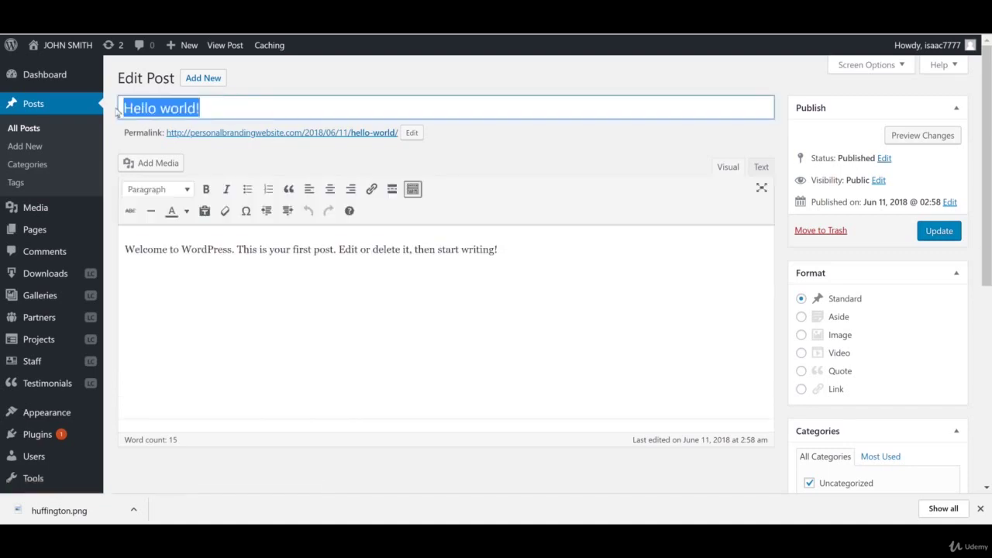
pyautogui.write('WHy')
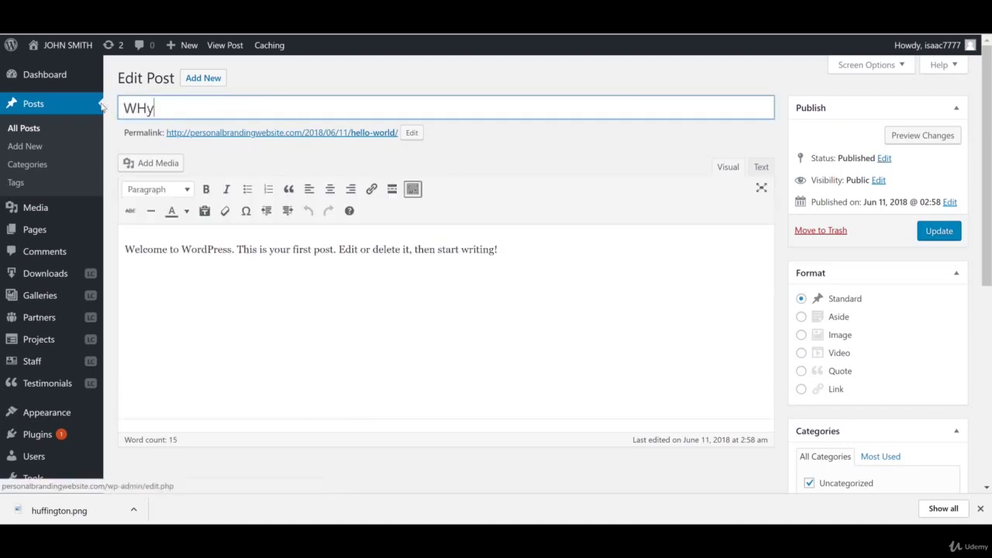
pyautogui.write('hy my video g')
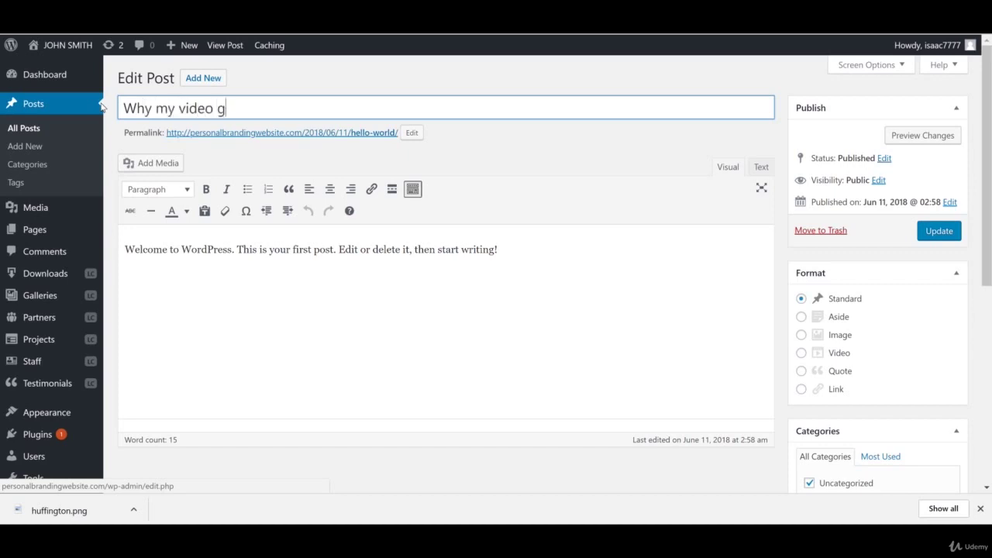
pyautogui.write('o viral')
pyautogui.moveTo(593, 256); pyautogui.dragTo(78, 238)
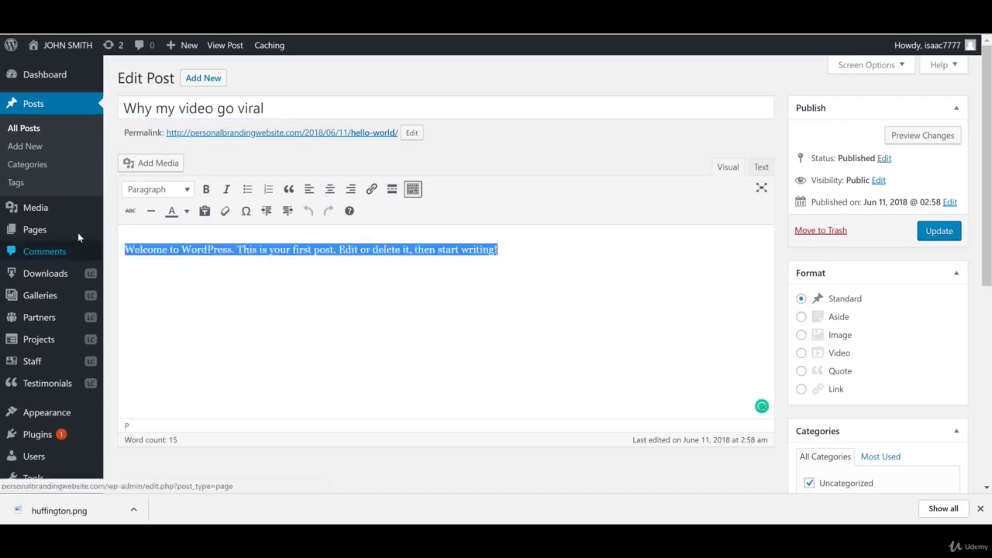
pyautogui.moveTo(78, 237)
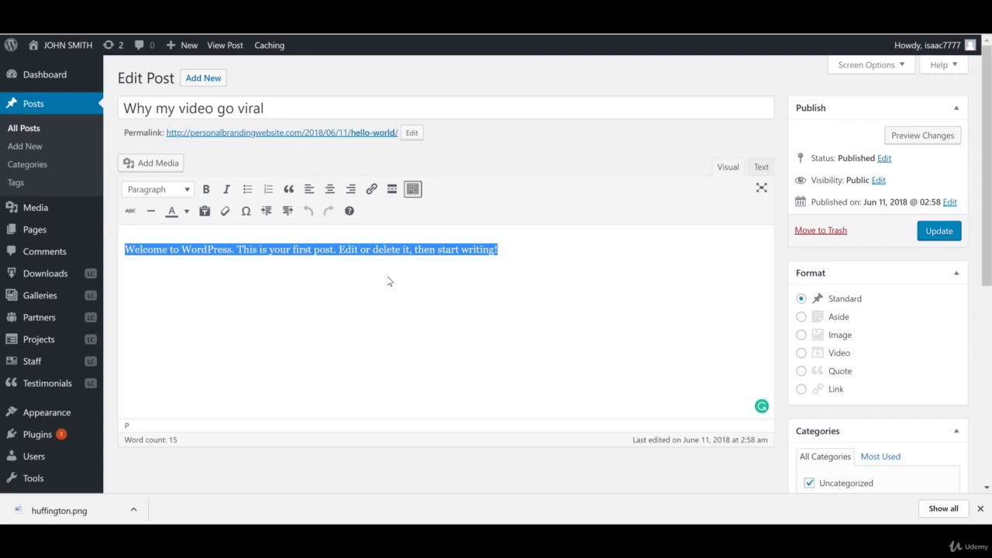
pyautogui.write('A look at why my videos go vir')
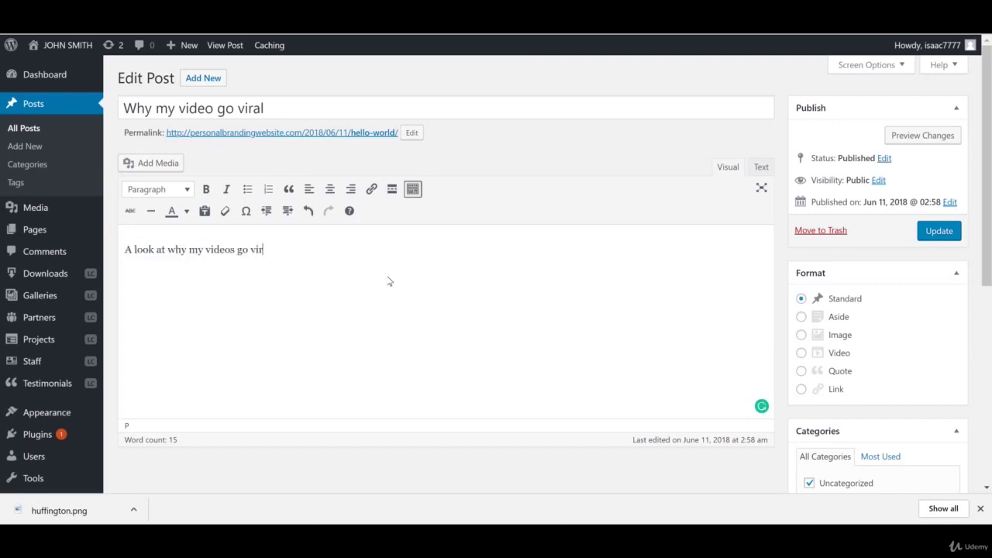
pyautogui.write('al.')
pyautogui.scroll(-5, 560, 280)
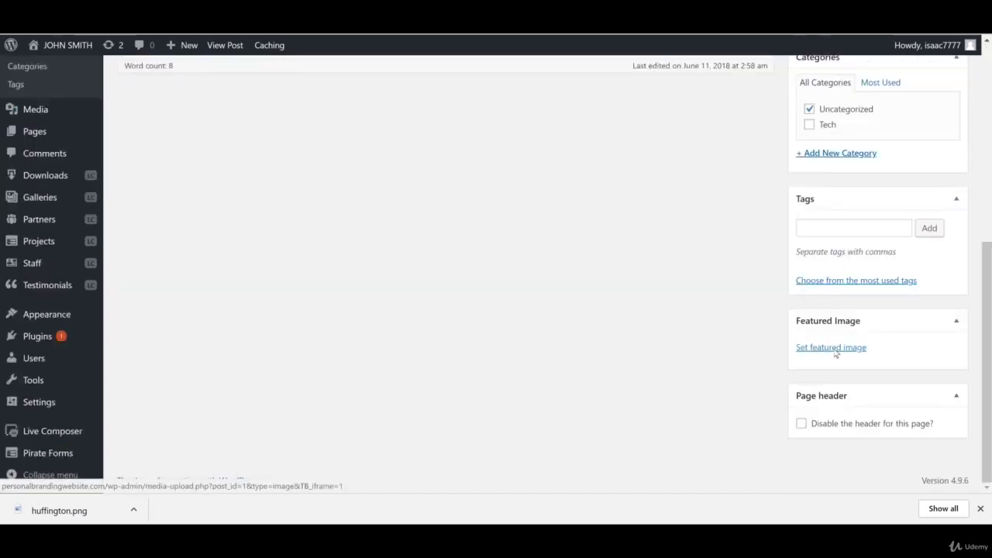
# Start a featured image upload, then download the Pexels smartphone YouTube photo at Large 1920 x 1280
pyautogui.click(834, 348)
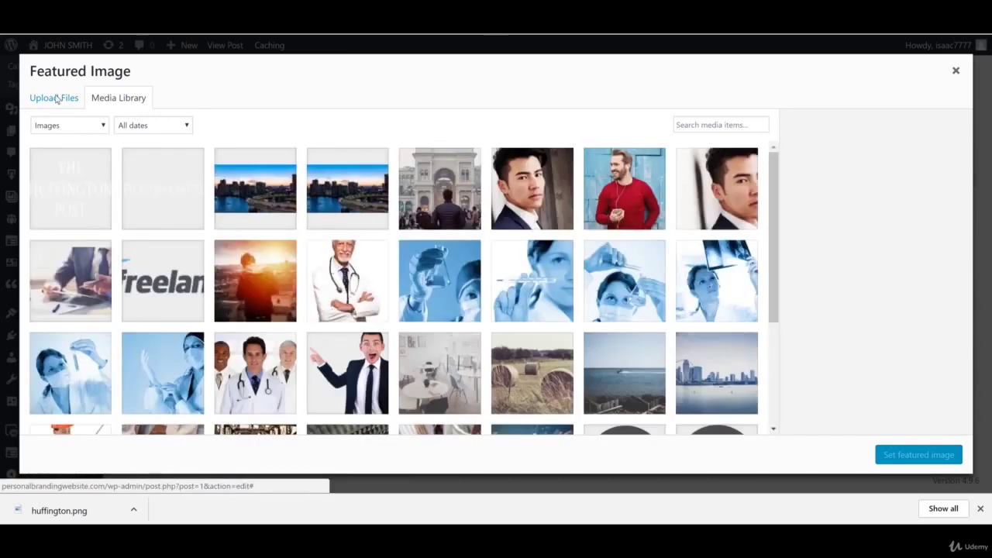
pyautogui.click(54, 98)
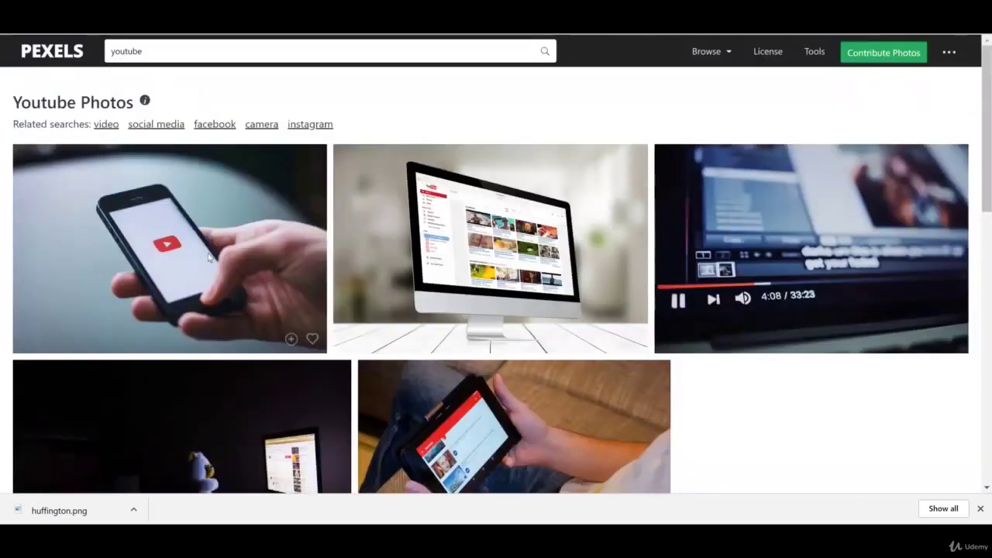
pyautogui.click(210, 258)
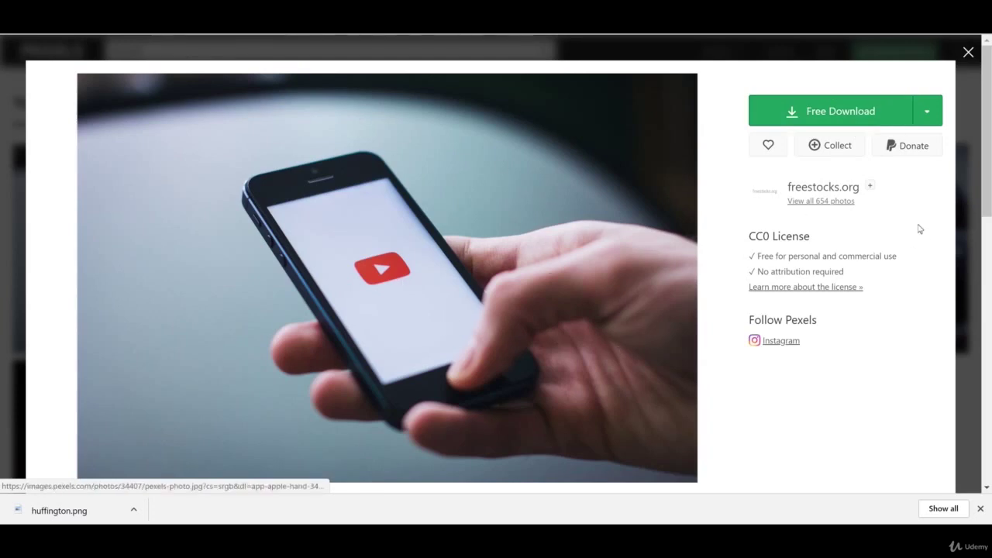
pyautogui.click(931, 116)
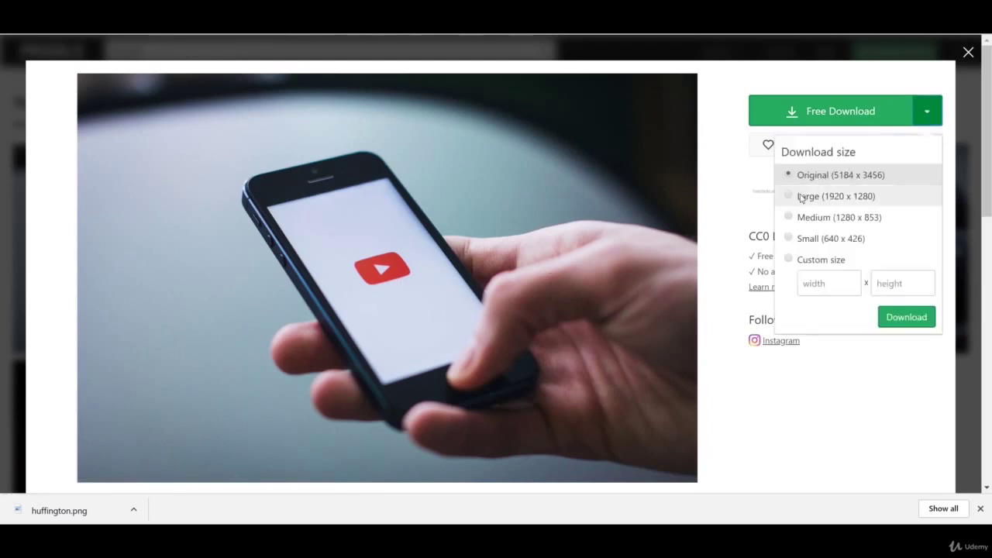
pyautogui.click(790, 197)
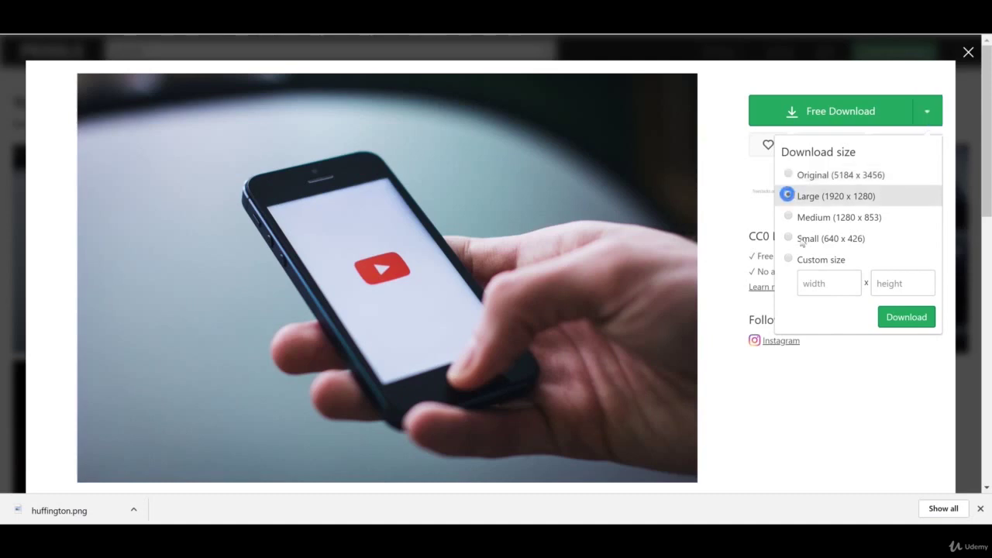
pyautogui.click(904, 320)
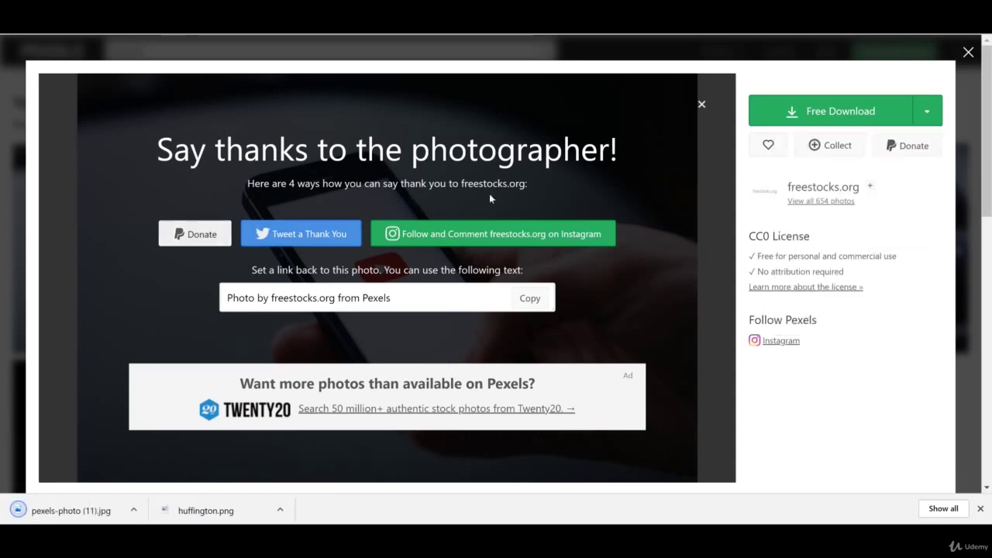
pyautogui.click(968, 55)
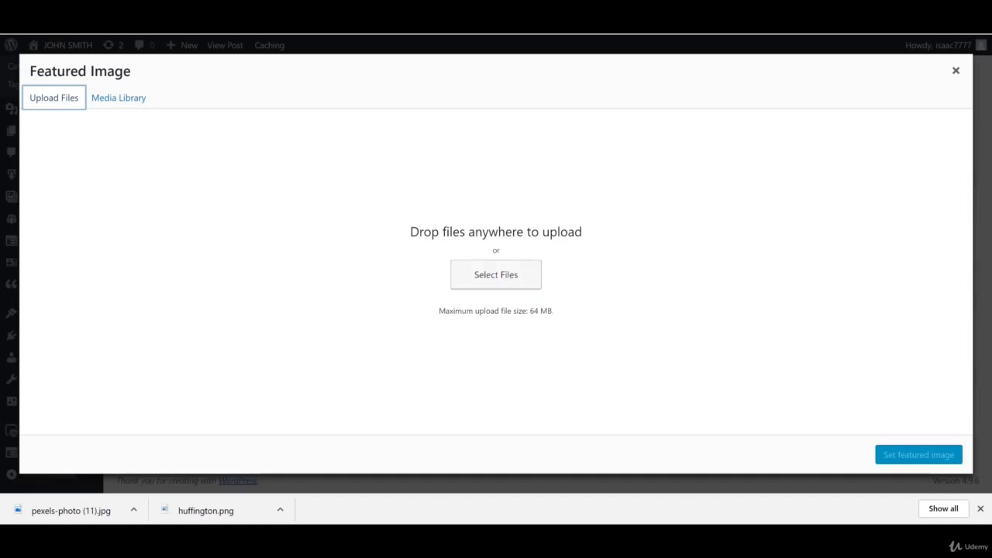
# Upload pexels-photo (11).jpg, set it as the featured image, and update the post
pyautogui.moveTo(52, 513); pyautogui.dragTo(468, 272)
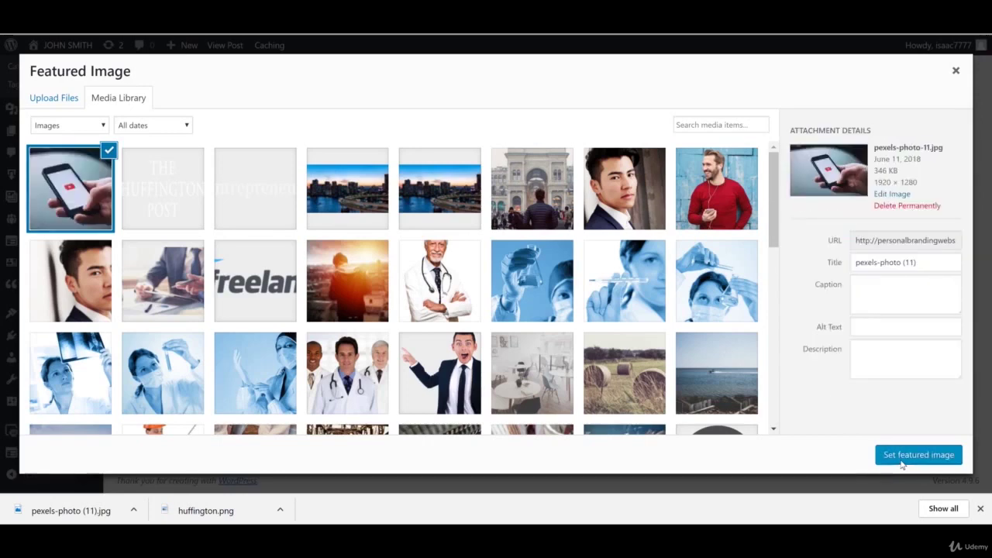
pyautogui.click(904, 462)
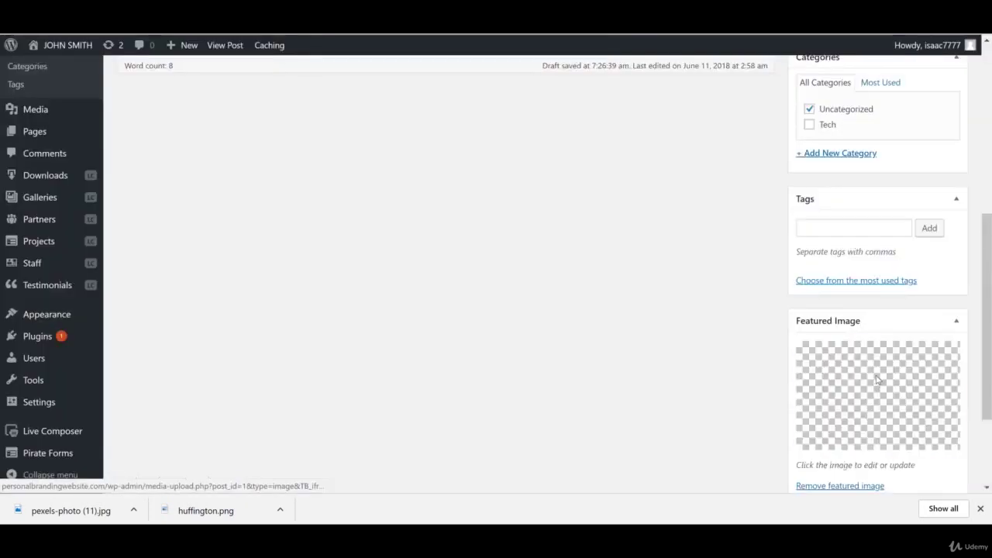
pyautogui.scroll(5, 879, 378)
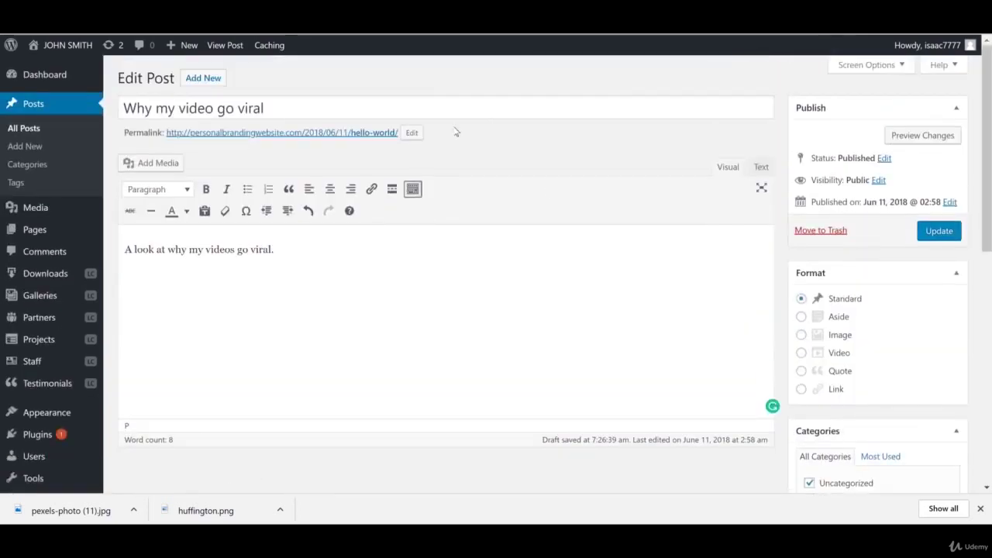
pyautogui.click(947, 234)
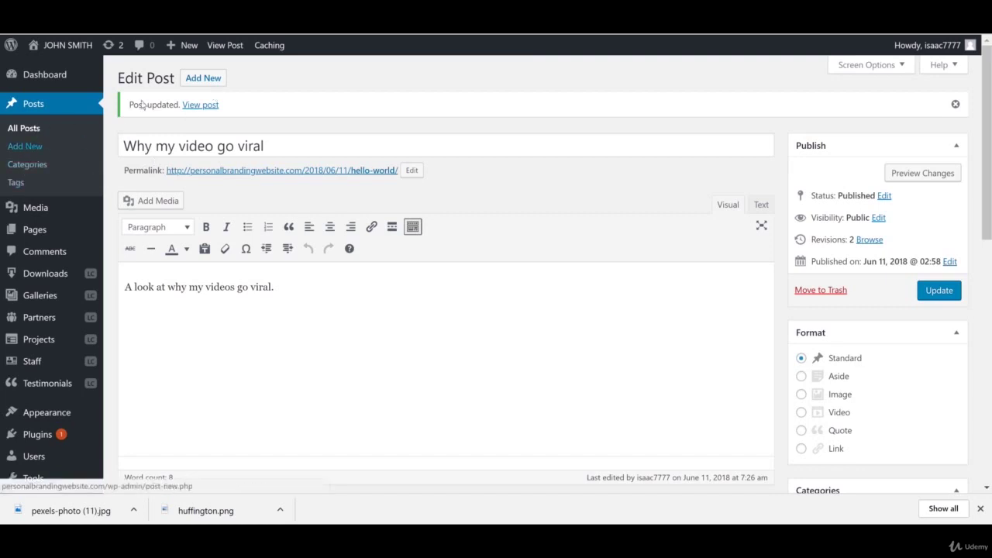
# Start a new post with dummy title and body text, then clear both again
pyautogui.click(212, 80)
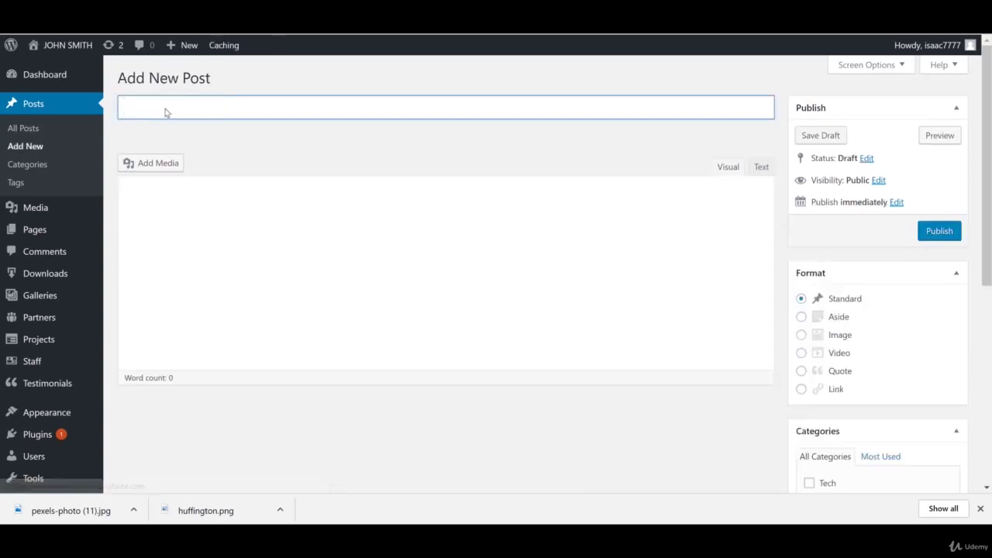
pyautogui.write('asfda')
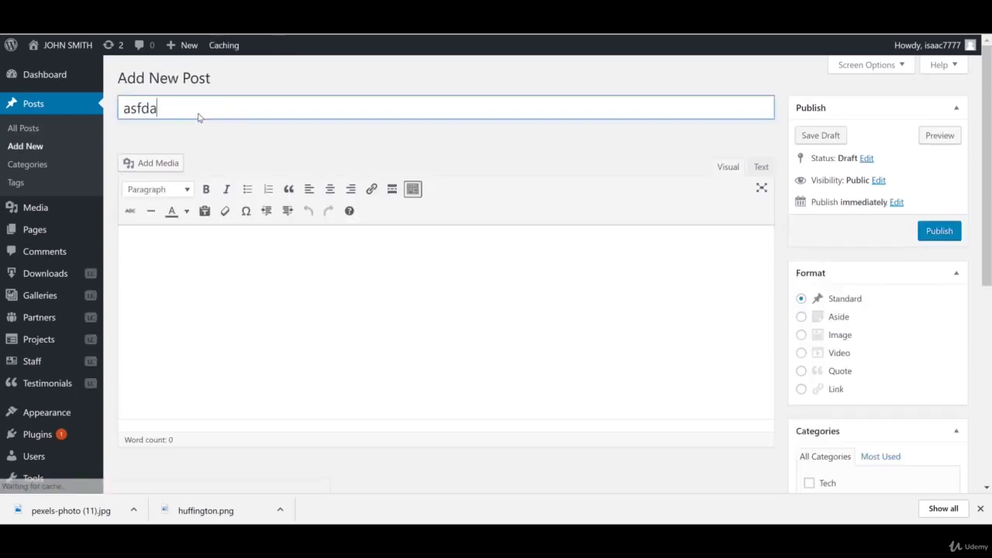
pyautogui.click(205, 264)
pyautogui.write('asdfa')
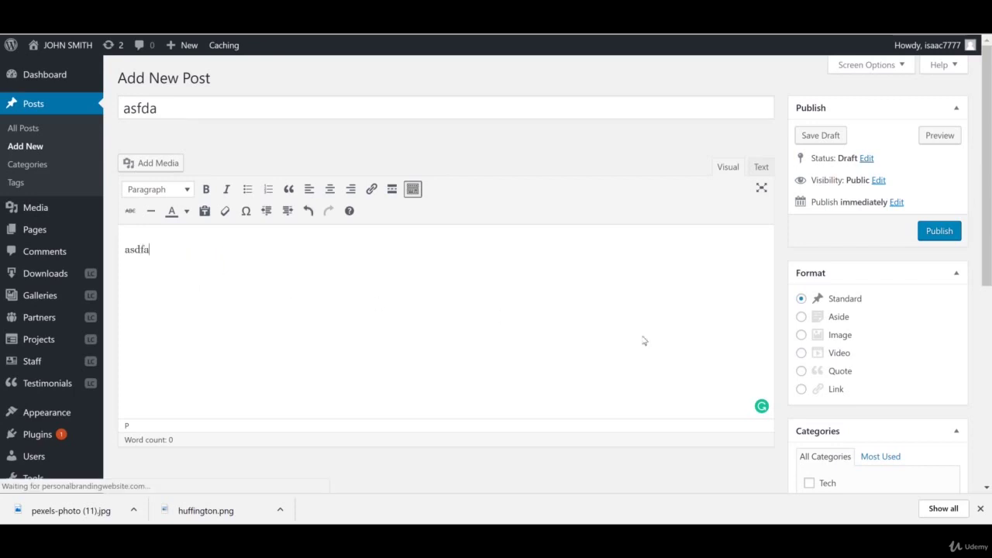
pyautogui.scroll(-4, 857, 450)
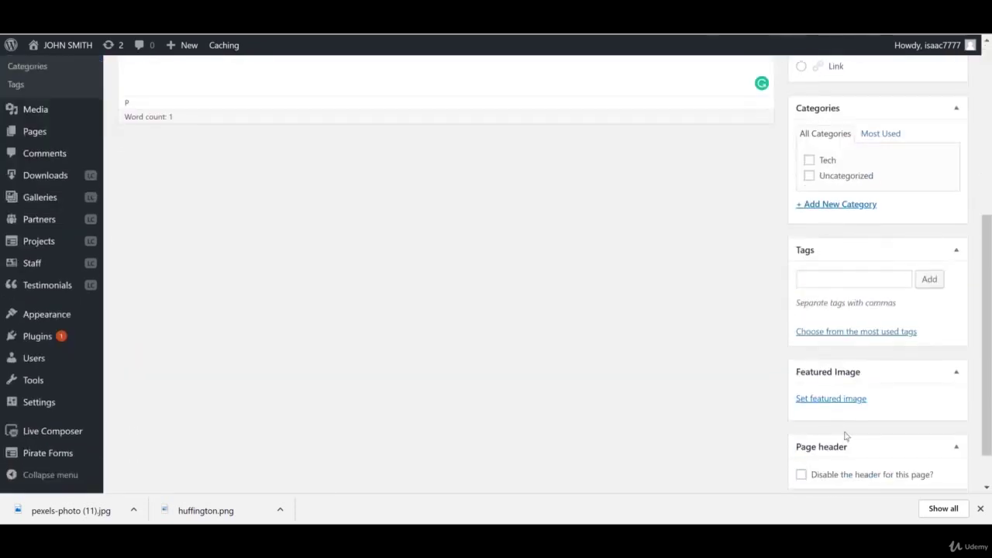
pyautogui.scroll(3, 772, 348)
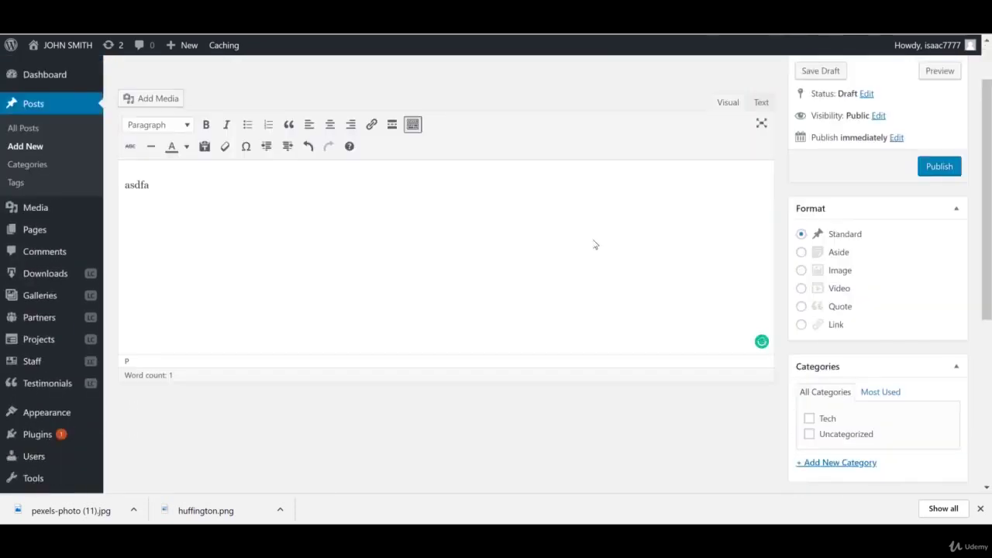
pyautogui.scroll(1, 250, 259)
pyautogui.doubleClick(204, 256)
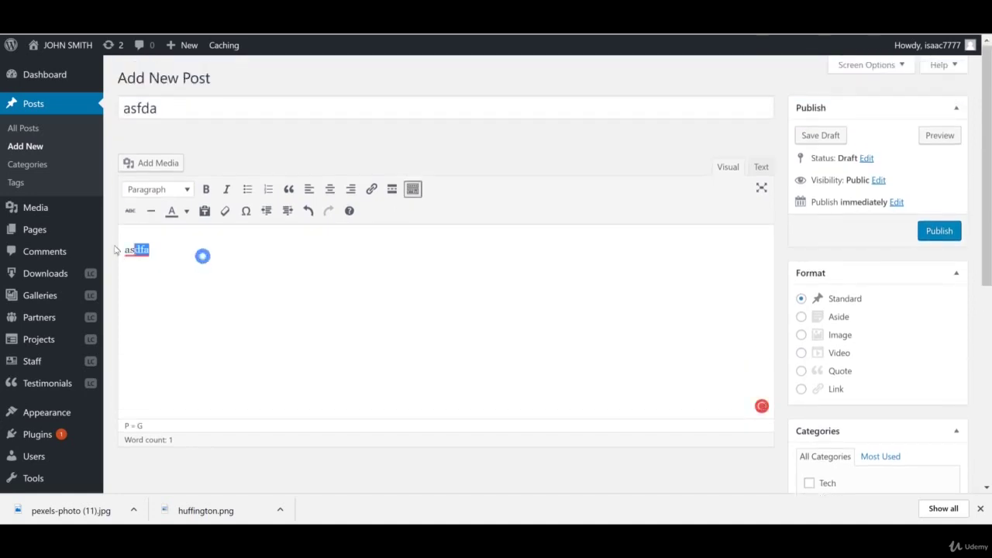
pyautogui.press('BackSpace')
pyautogui.doubleClick(179, 109)
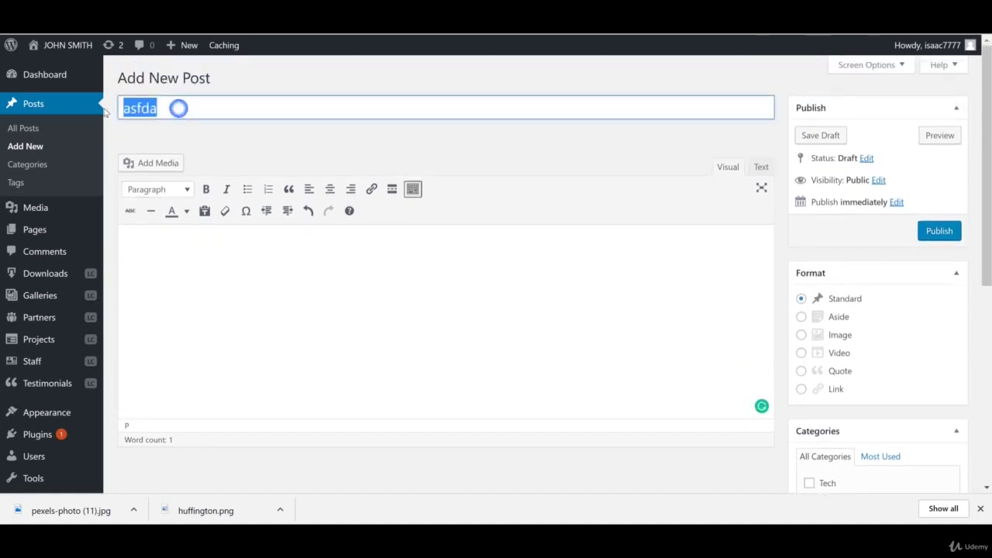
pyautogui.press('BackSpace')
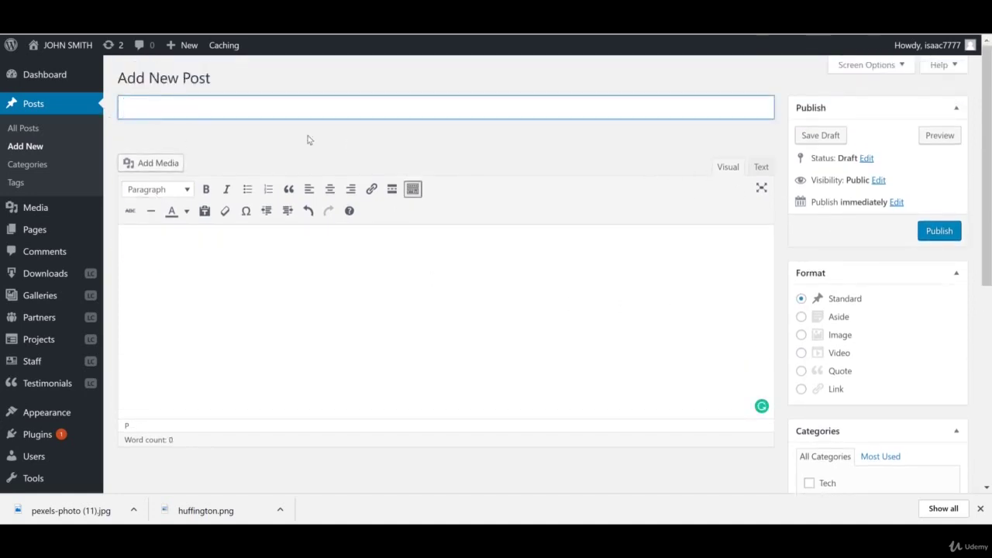
# Visit the live site, leaving the unsaved draft, and scroll to the Blog section
pyautogui.moveTo(63, 47)
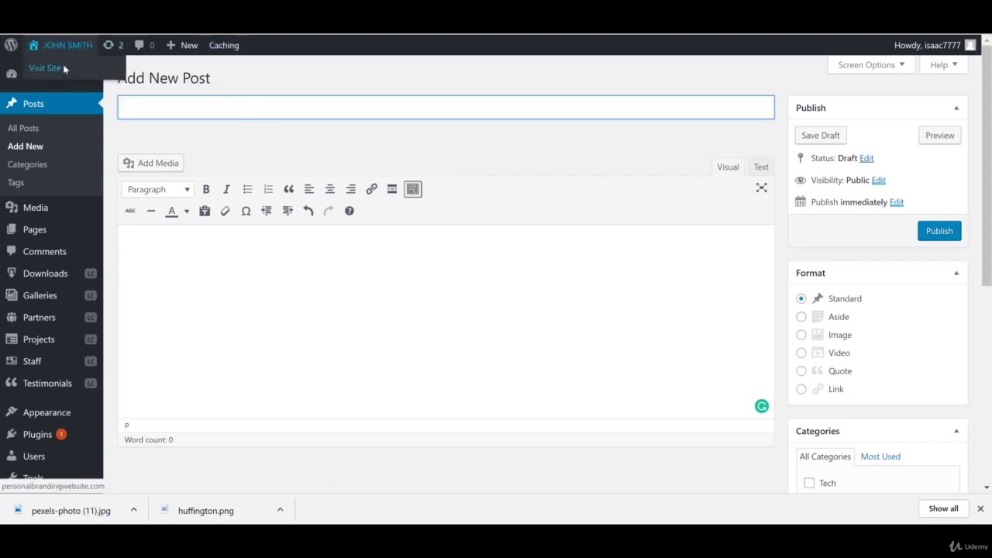
pyautogui.click(62, 69)
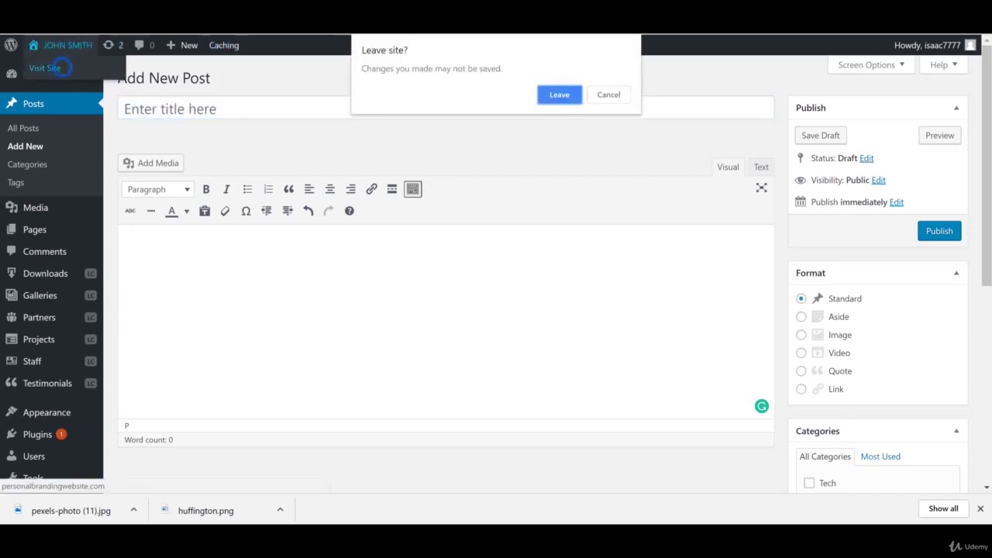
pyautogui.click(560, 101)
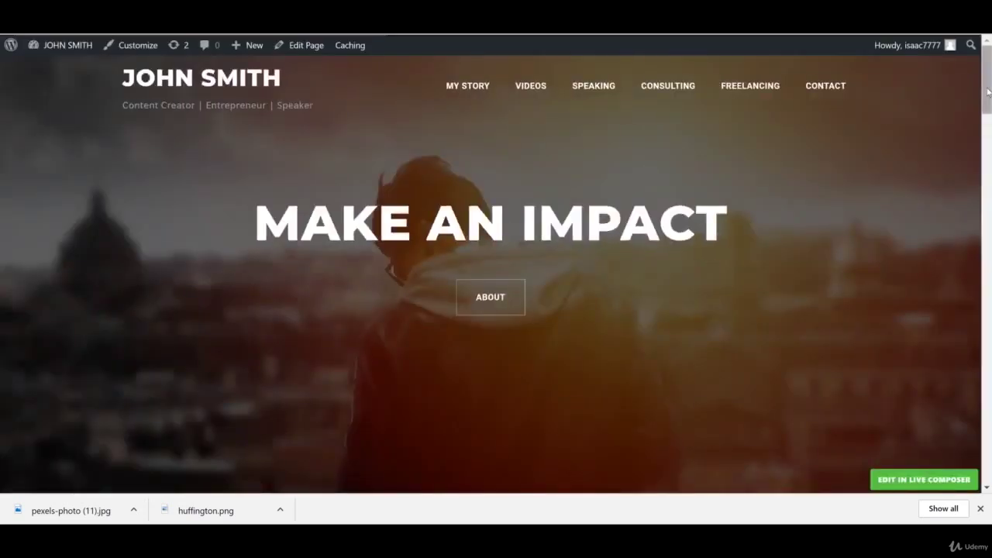
pyautogui.moveTo(988, 92); pyautogui.dragTo(981, 351)
pyautogui.scroll(-5, 979, 375)
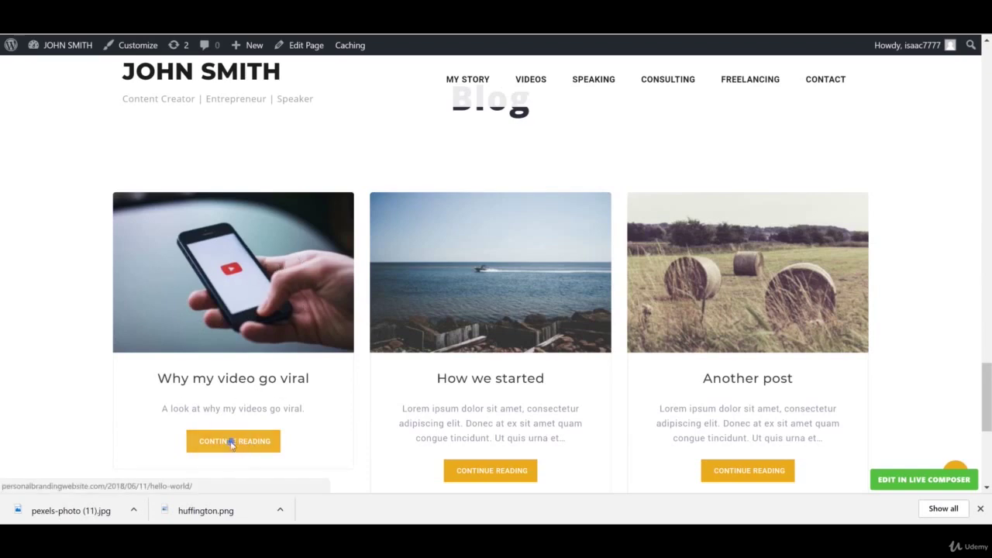
pyautogui.click(230, 441)
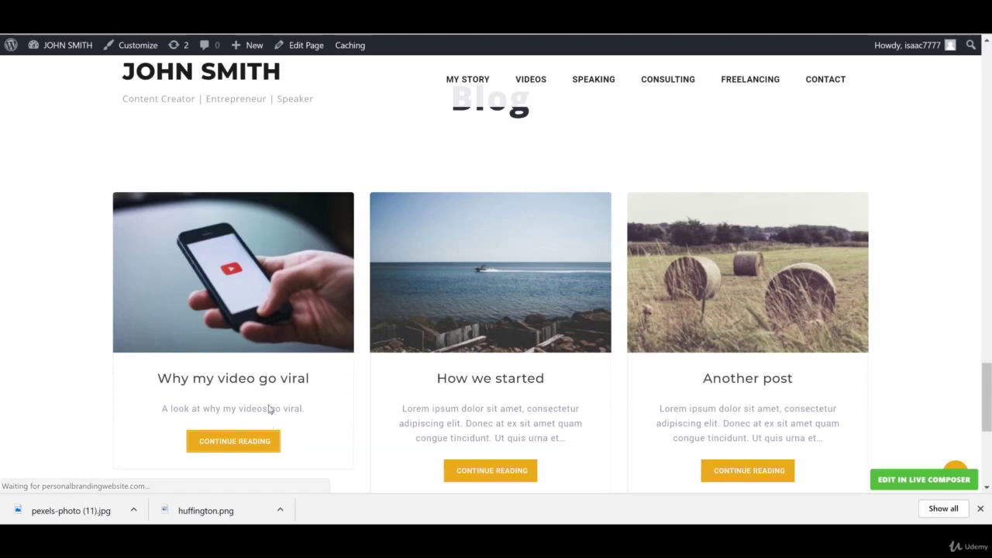
pyautogui.scroll(-10, 372, 345)
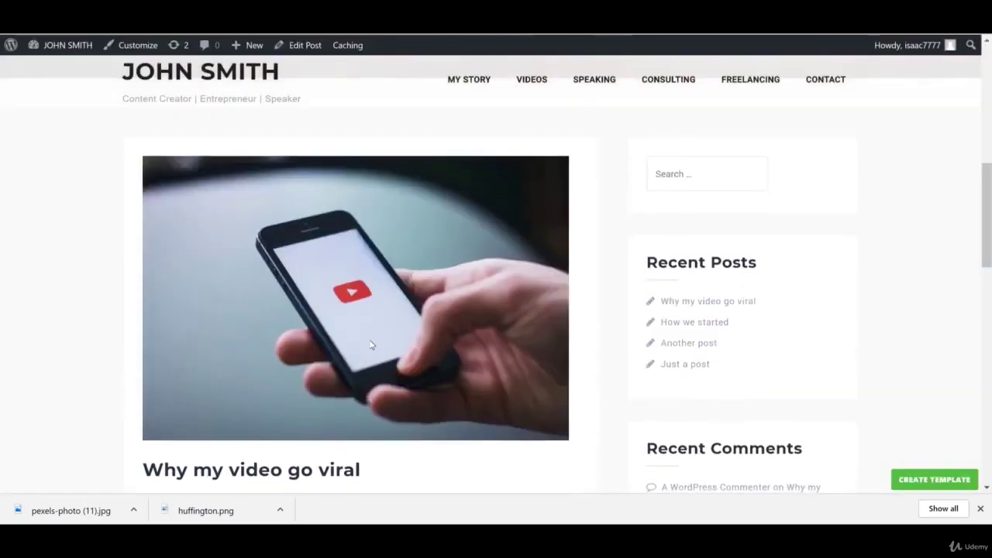
pyautogui.scroll(1, 387, 337)
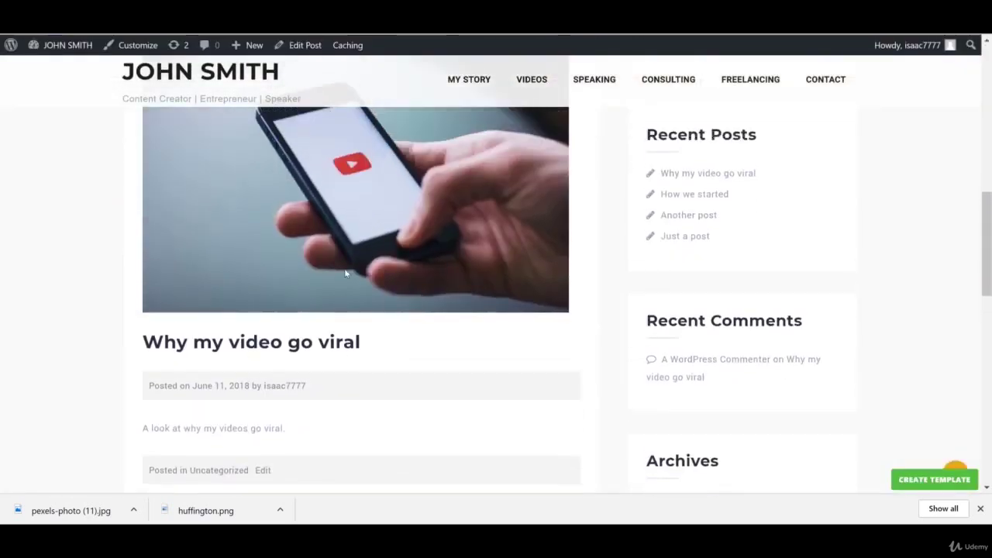
pyautogui.scroll(4, 345, 273)
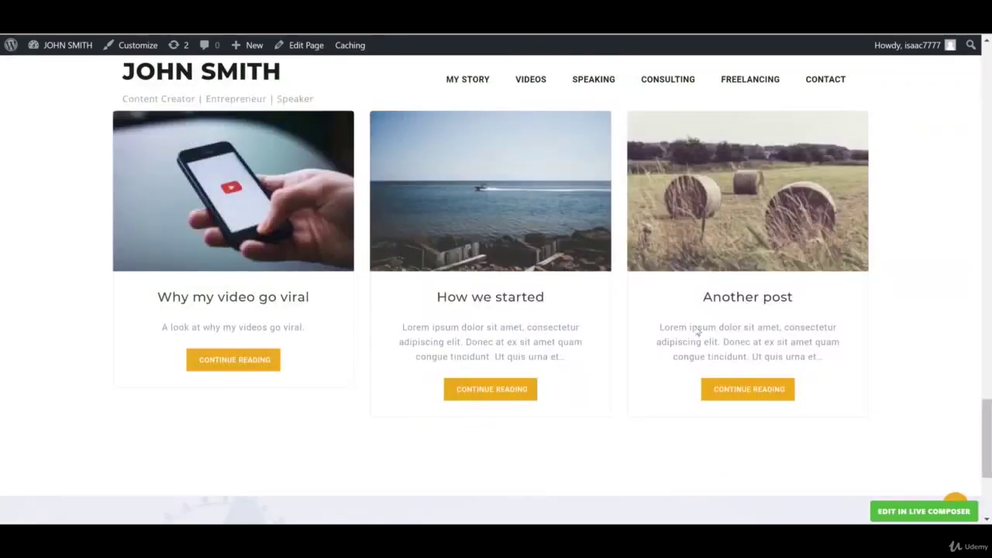
pyautogui.scroll(-3, 957, 275)
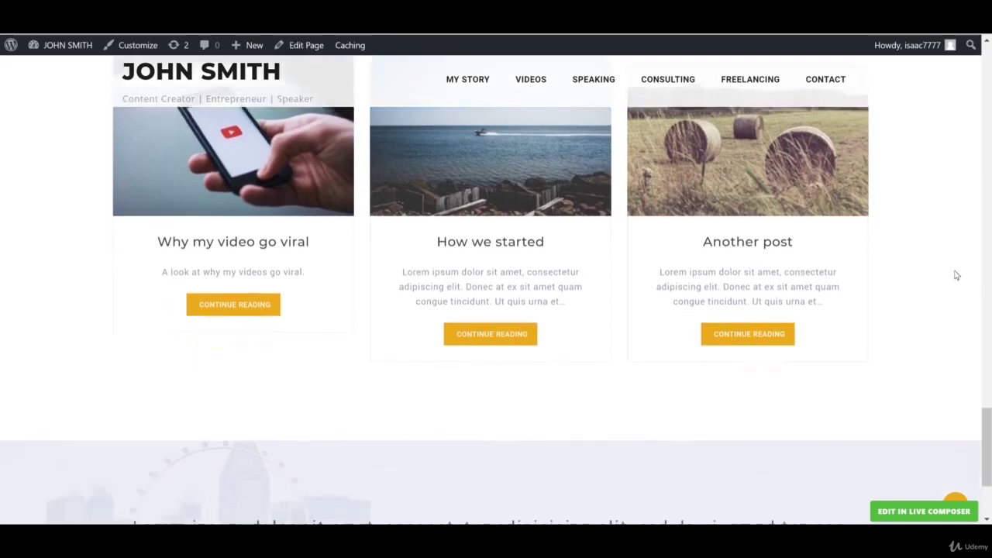
pyautogui.scroll(-2, 956, 277)
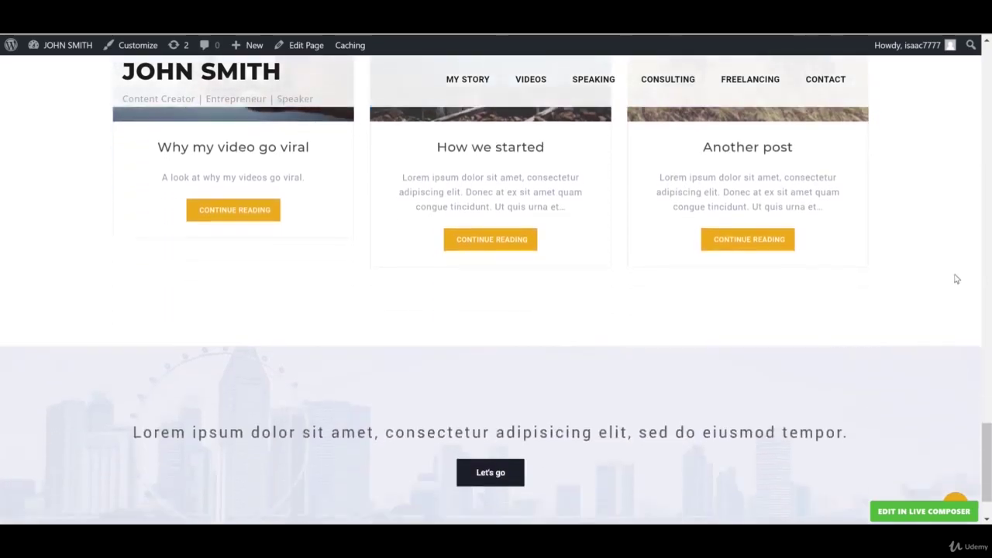
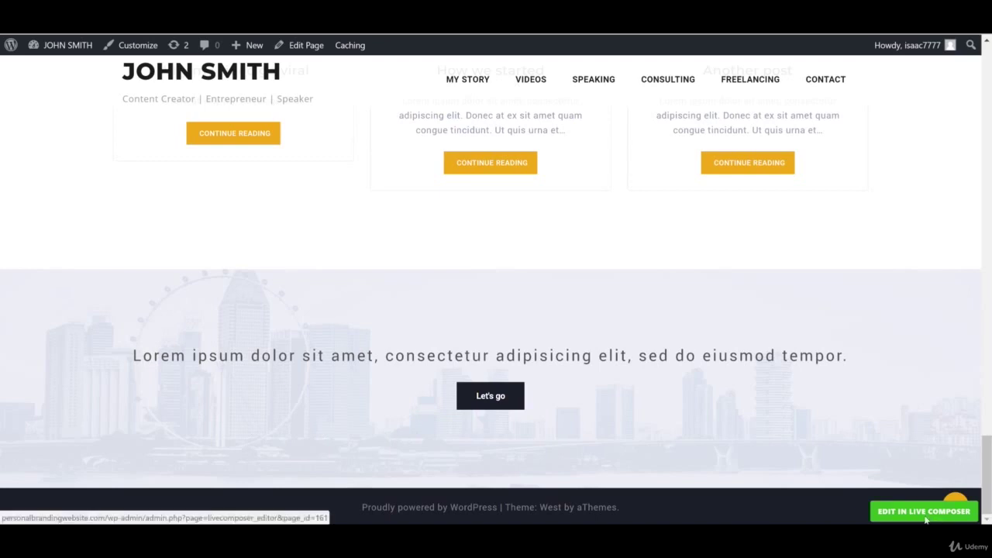
# Open the homepage in Live Composer and scroll down to the grey Lorem ipsum call-to-action section
pyautogui.click(921, 514)
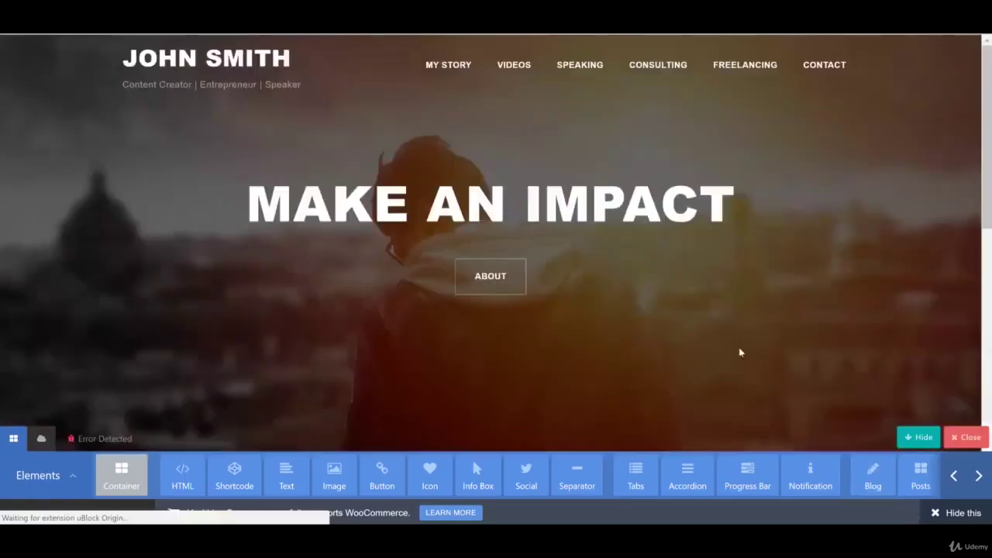
pyautogui.scroll(-5, 737, 300)
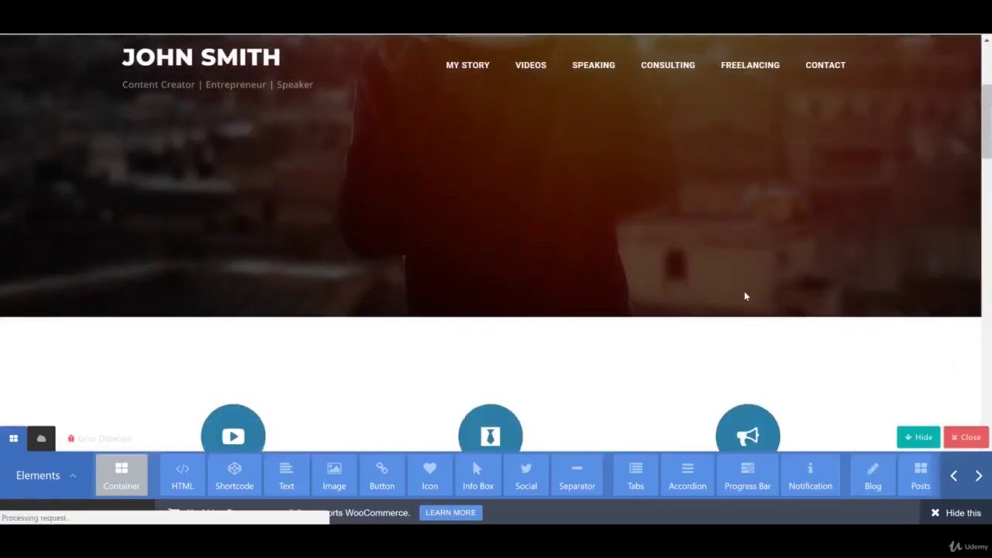
pyautogui.scroll(-10, 744, 293)
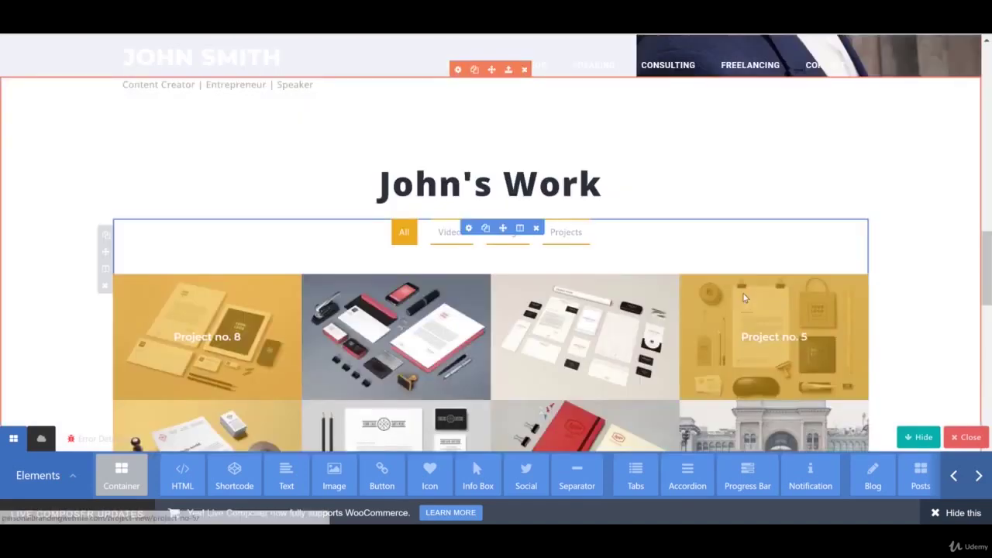
pyautogui.scroll(-8, 744, 301)
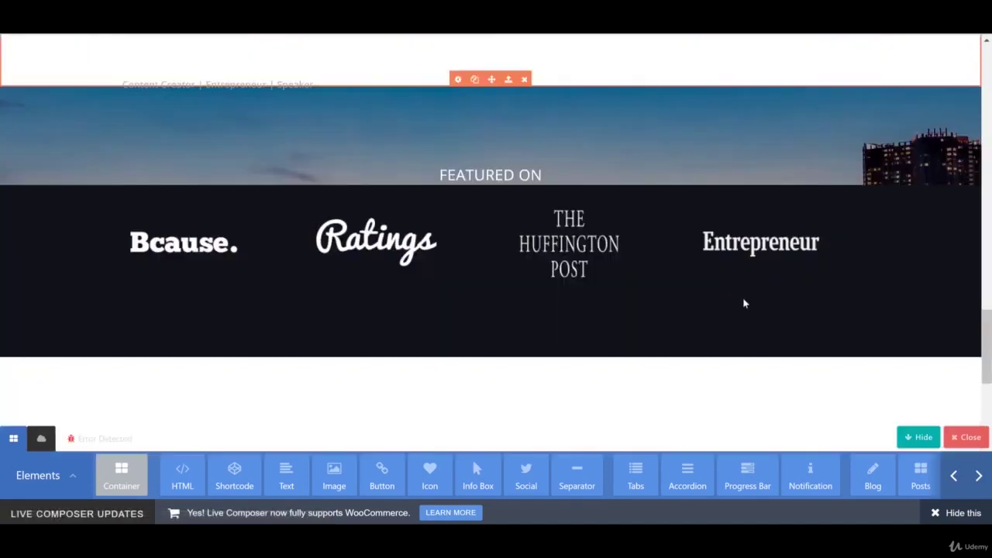
pyautogui.scroll(-10, 744, 303)
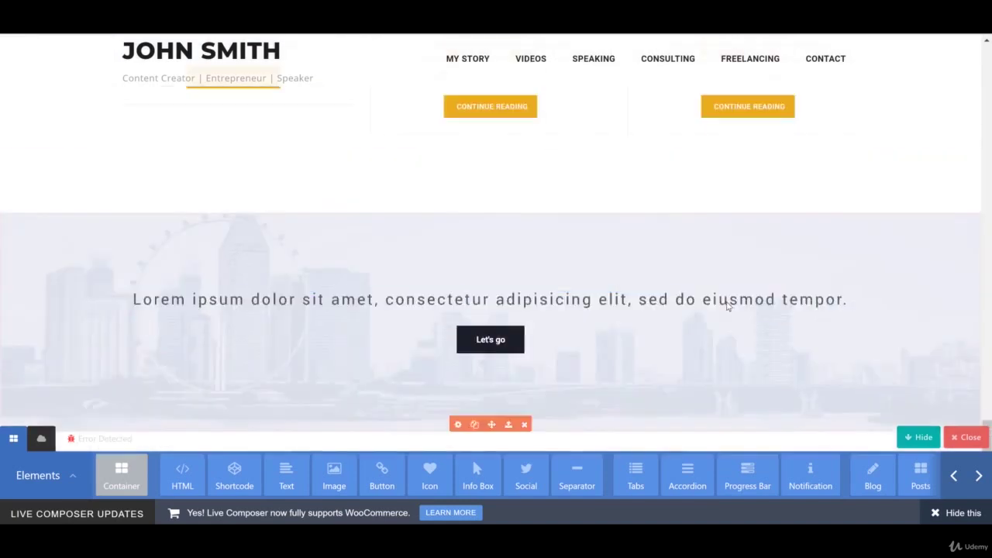
# In the WP editor, overwrite the call-to-action paragraph with 'Become all that you can be' and confirm
pyautogui.doubleClick(684, 302)
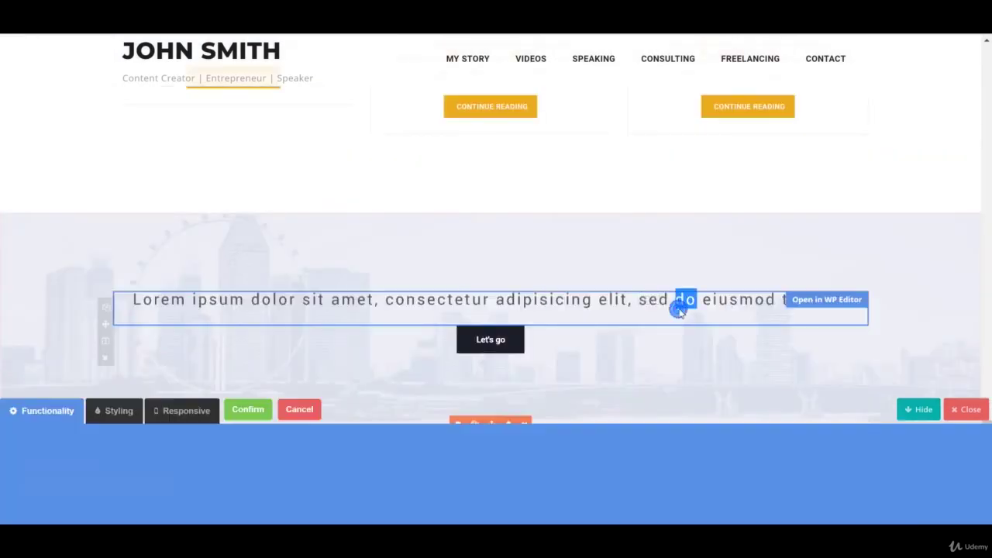
pyautogui.click(825, 300)
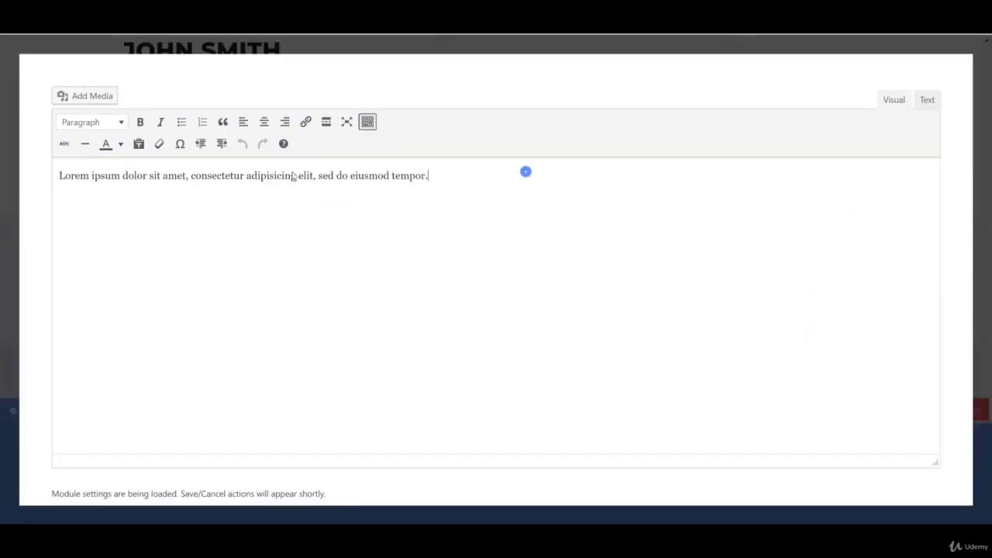
pyautogui.moveTo(526, 174); pyautogui.dragTo(26, 178)
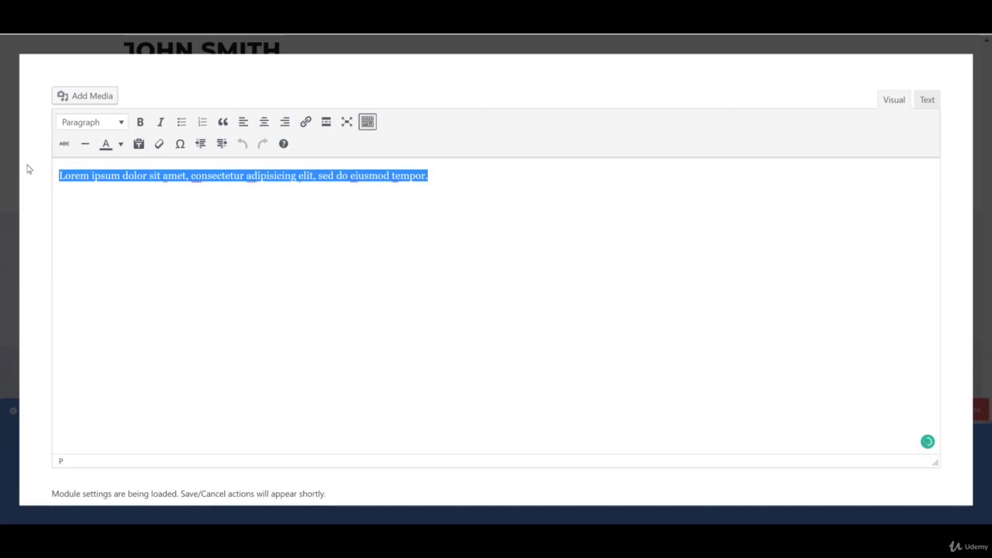
pyautogui.write('Become all that')
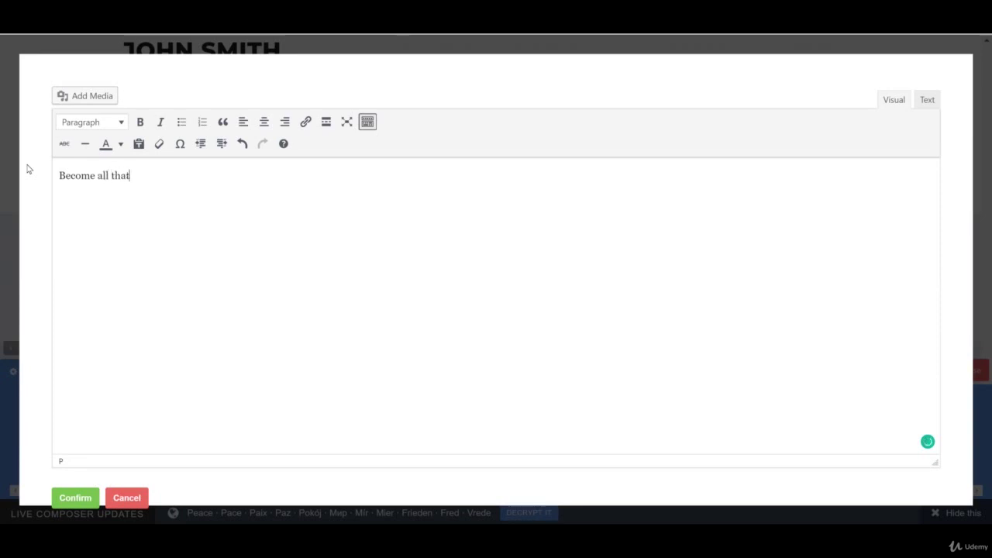
pyautogui.write('you can be')
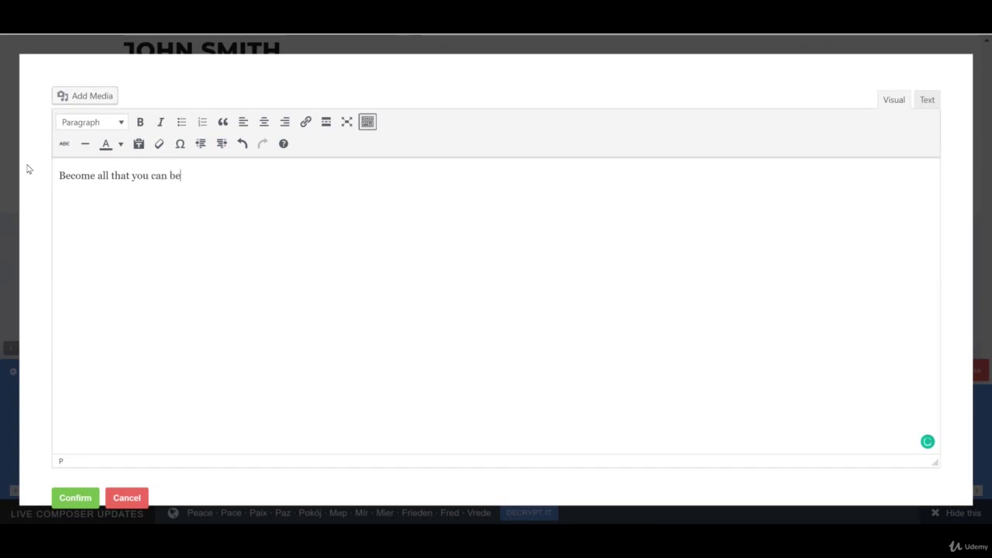
pyautogui.click(73, 501)
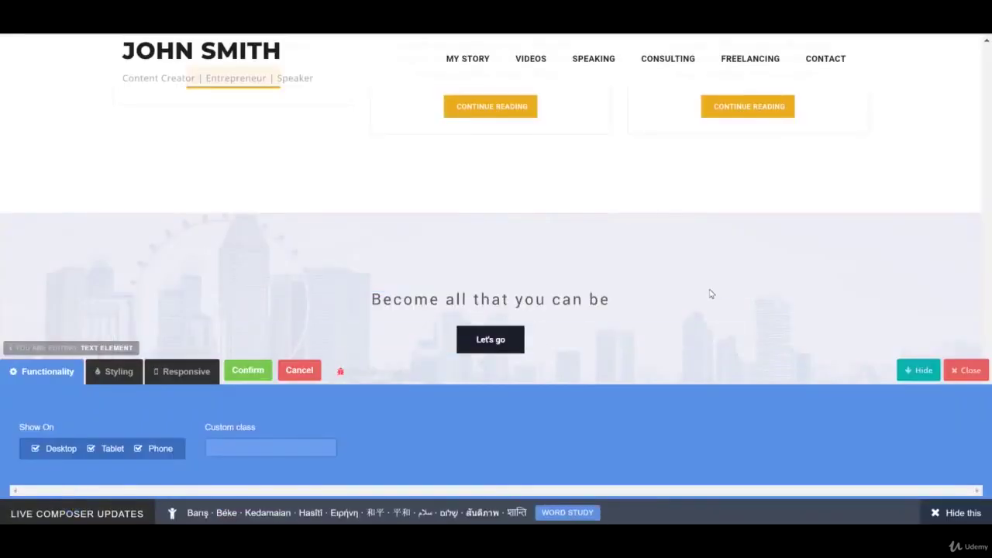
# Finish editing the call-to-action text element
pyautogui.scroll(-1, 550, 255)
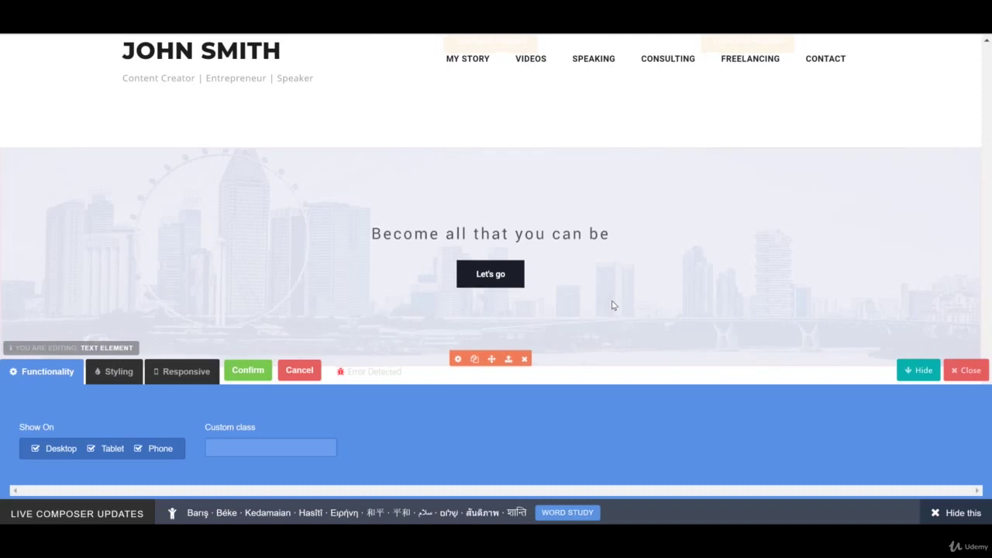
pyautogui.scroll(-1, 613, 305)
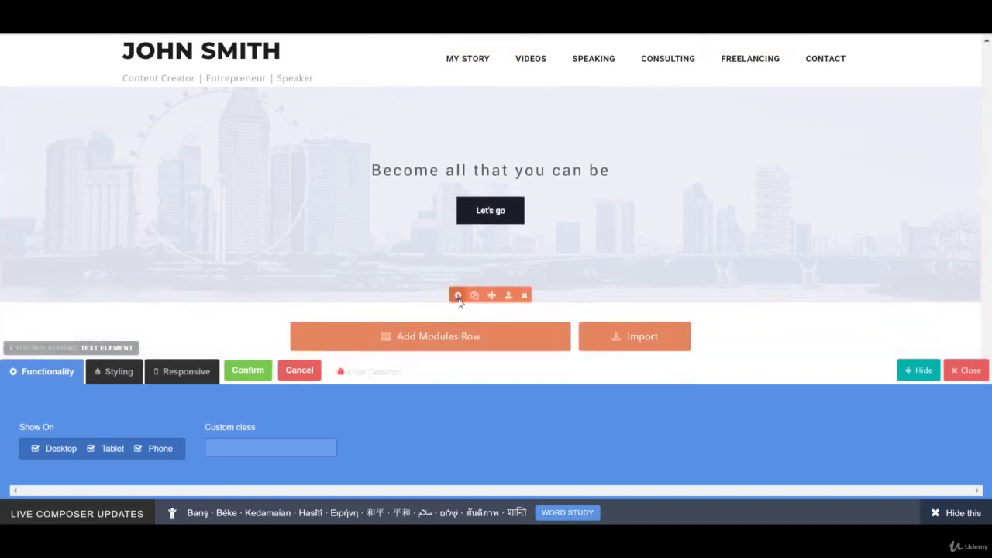
pyautogui.click(249, 373)
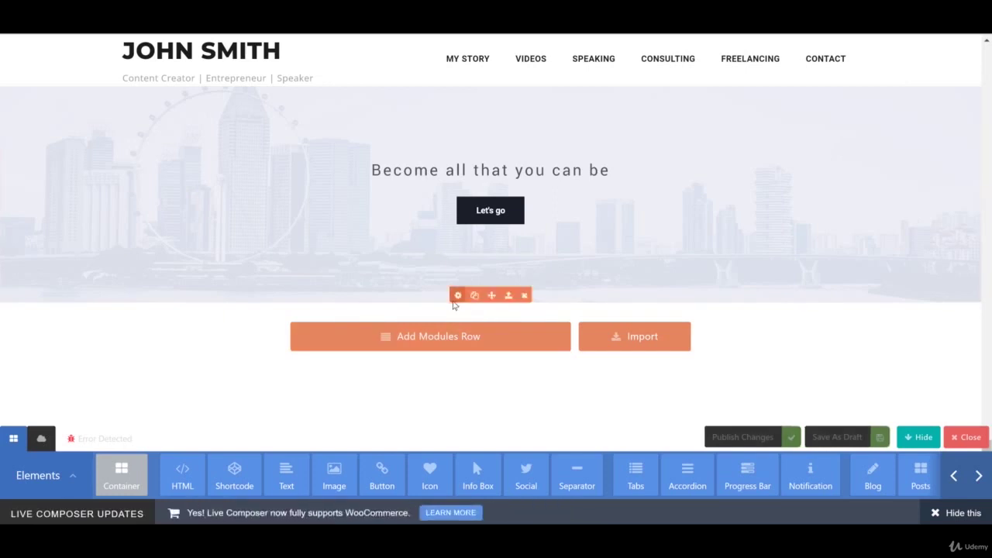
# In the row settings, remove the city skyline BG image and start choosing a BG video
pyautogui.click(457, 297)
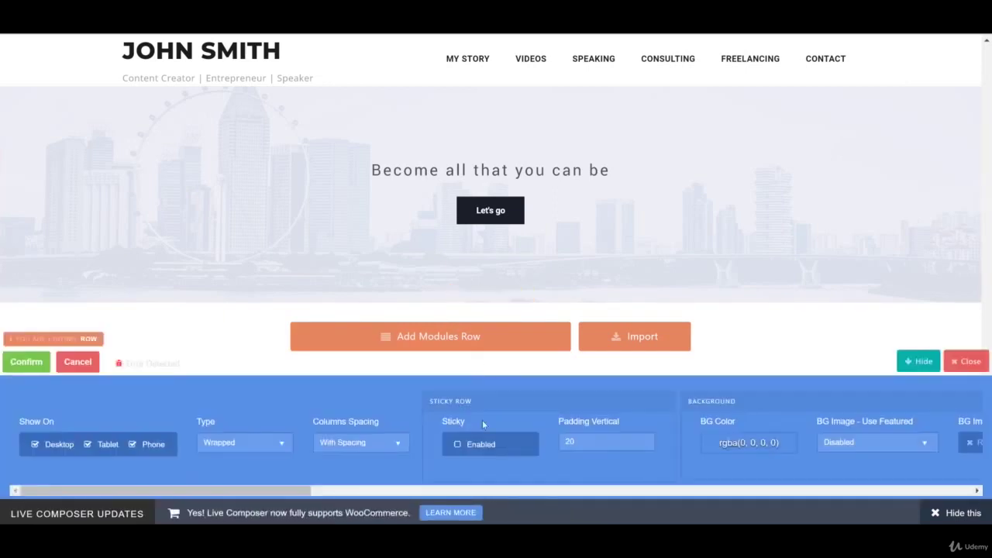
pyautogui.moveTo(314, 493); pyautogui.dragTo(446, 511)
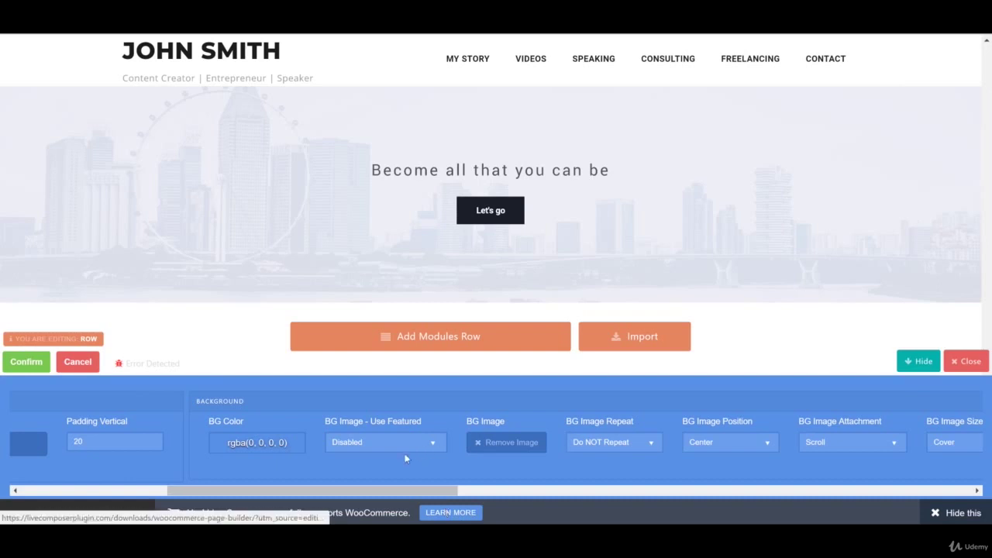
pyautogui.click(491, 442)
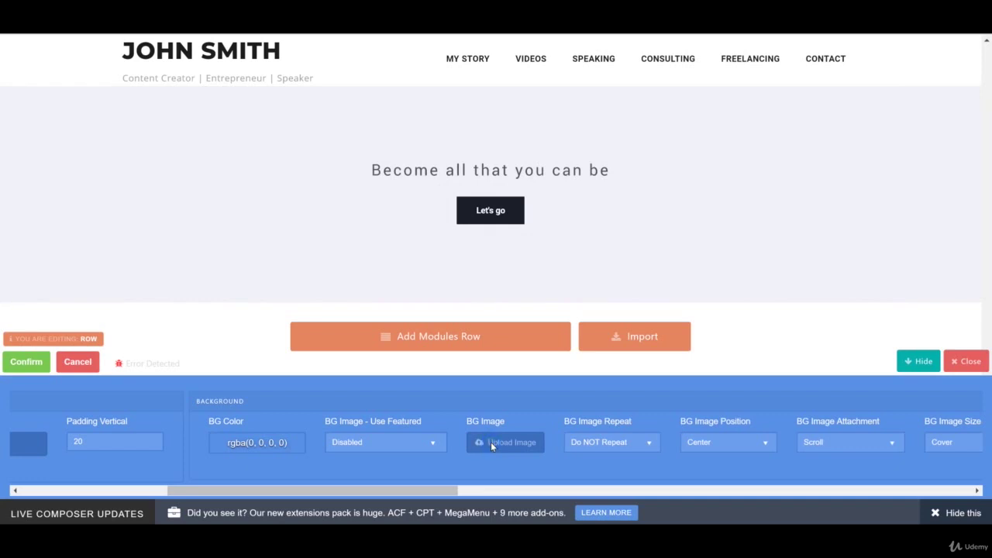
pyautogui.moveTo(427, 485); pyautogui.dragTo(605, 492)
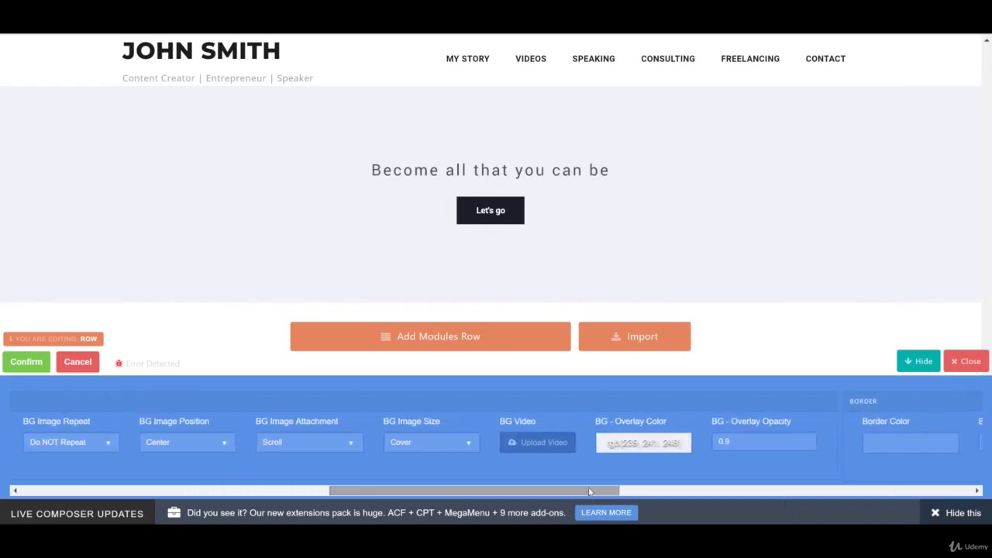
pyautogui.click(545, 440)
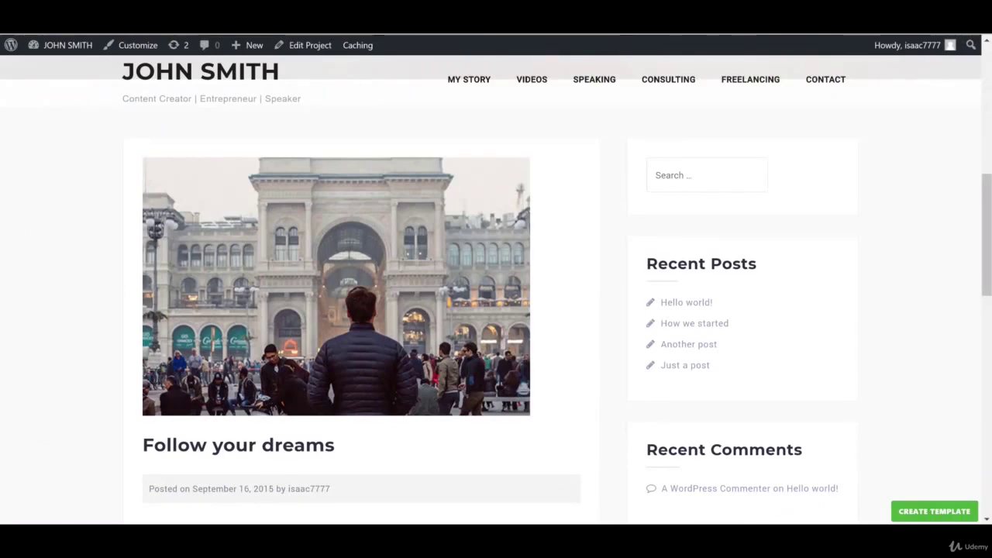
# Go to the Videvo stock footage site and search for 'man walking' clips
pyautogui.write('videv')
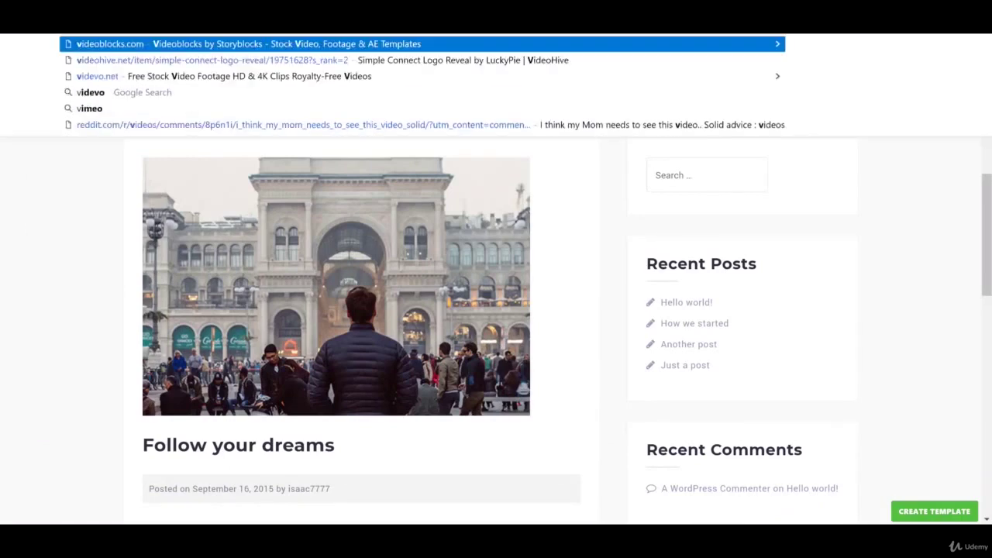
pyautogui.write('o')
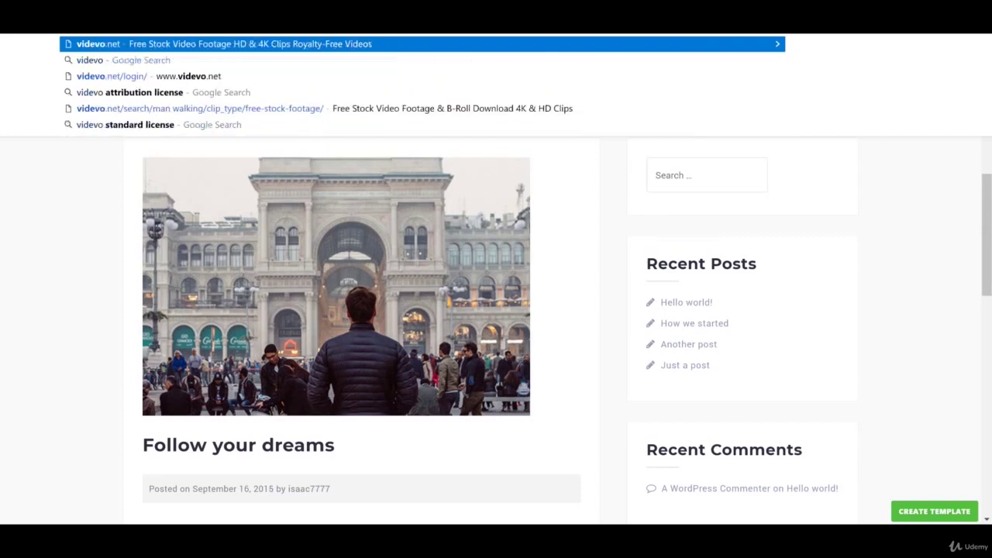
pyautogui.press('Return')
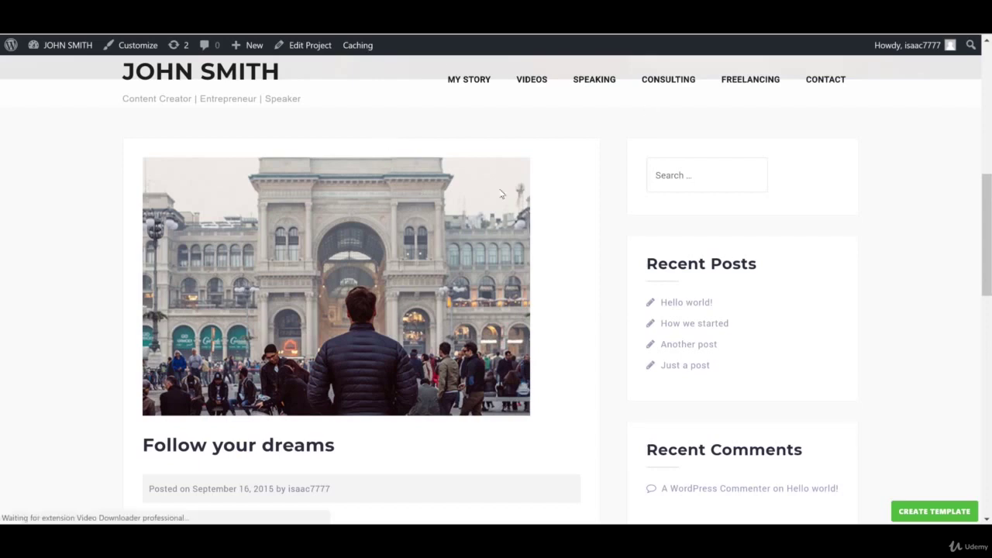
pyautogui.click(426, 341)
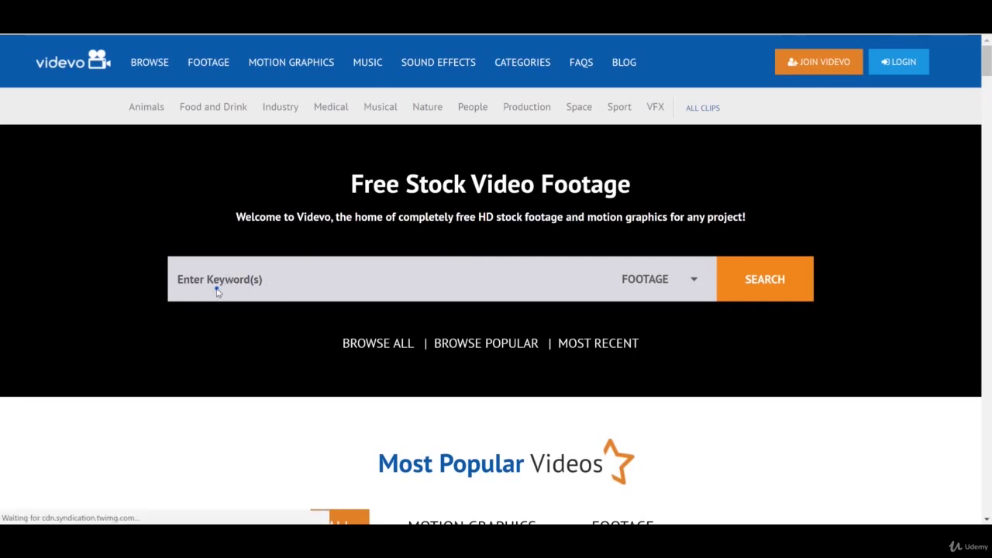
pyautogui.click(253, 287)
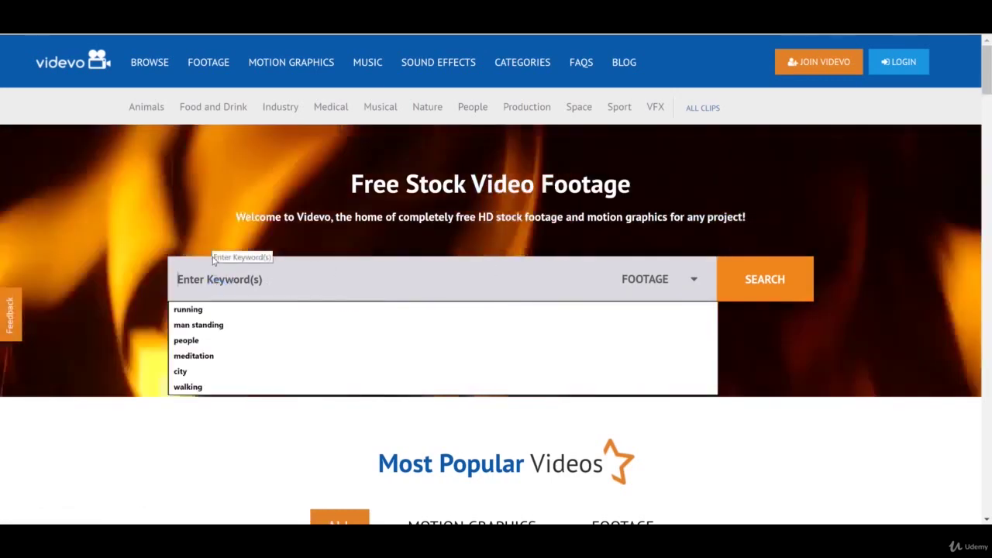
pyautogui.write('man wal')
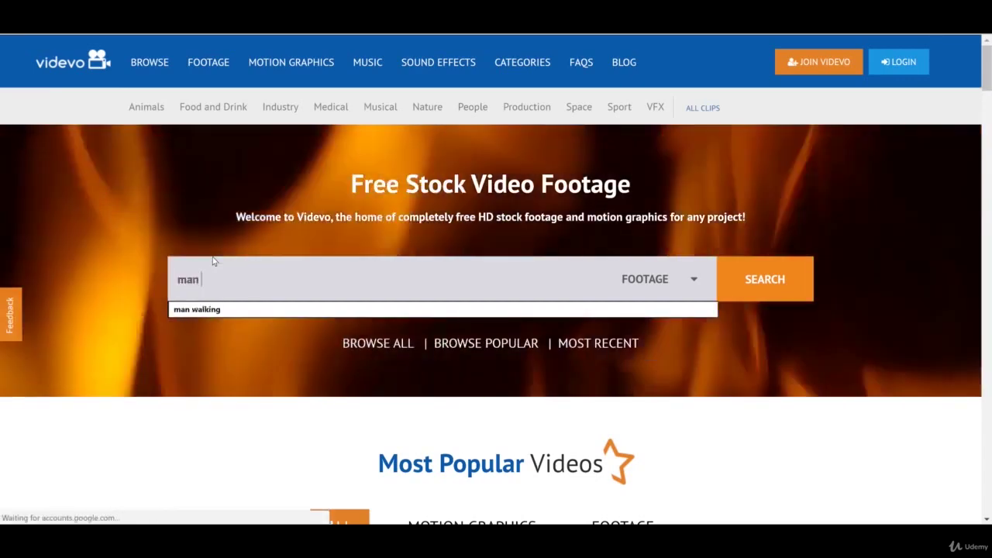
pyautogui.write('king')
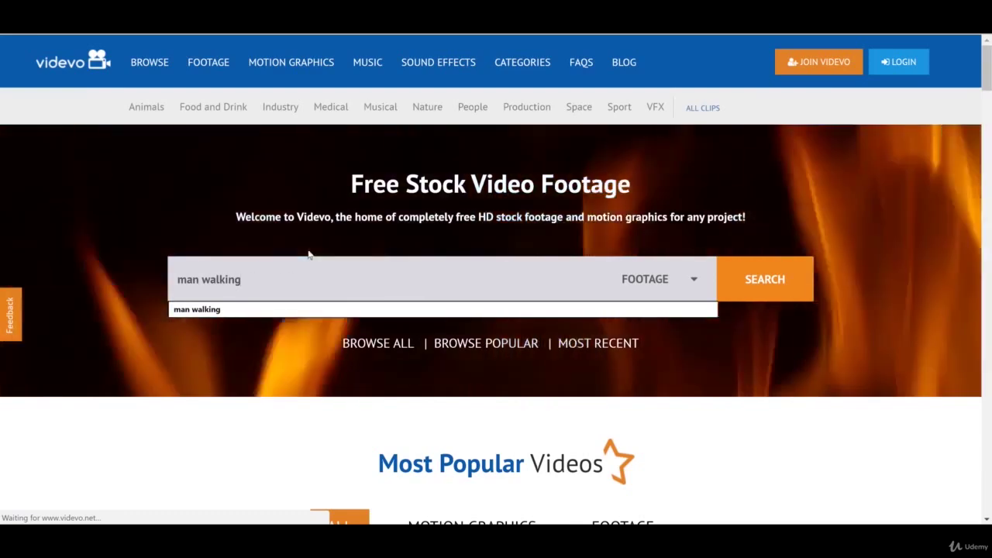
pyautogui.press('Return')
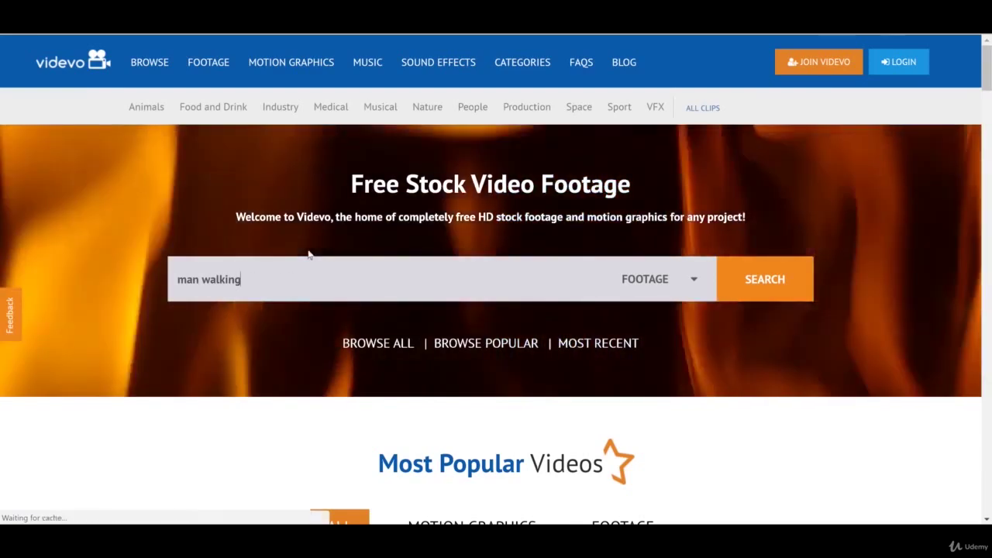
# Open the Man Walking Among Tall Buildings clip and highlight its 51.6 MB file size
pyautogui.scroll(-3, 225, 341)
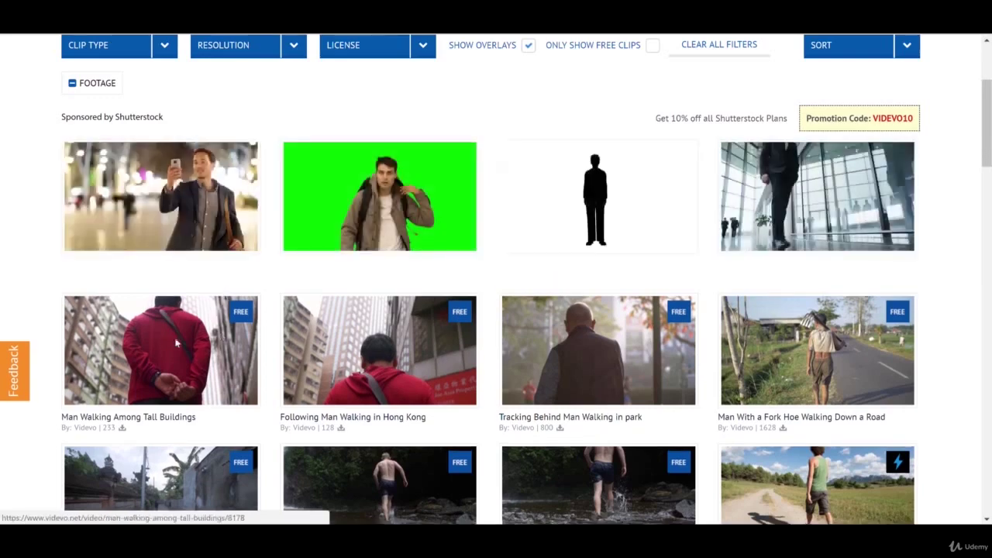
pyautogui.click(198, 331)
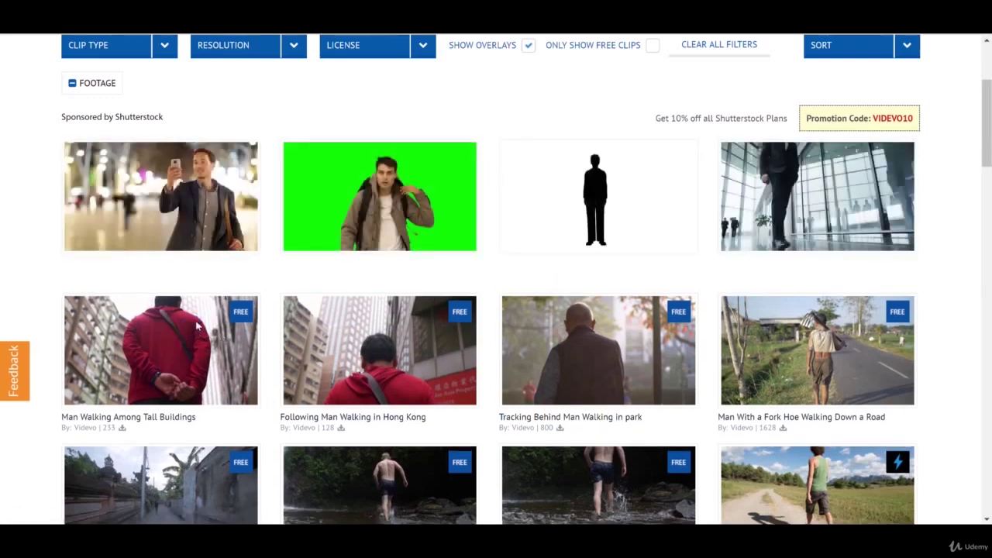
pyautogui.scroll(-3, 472, 421)
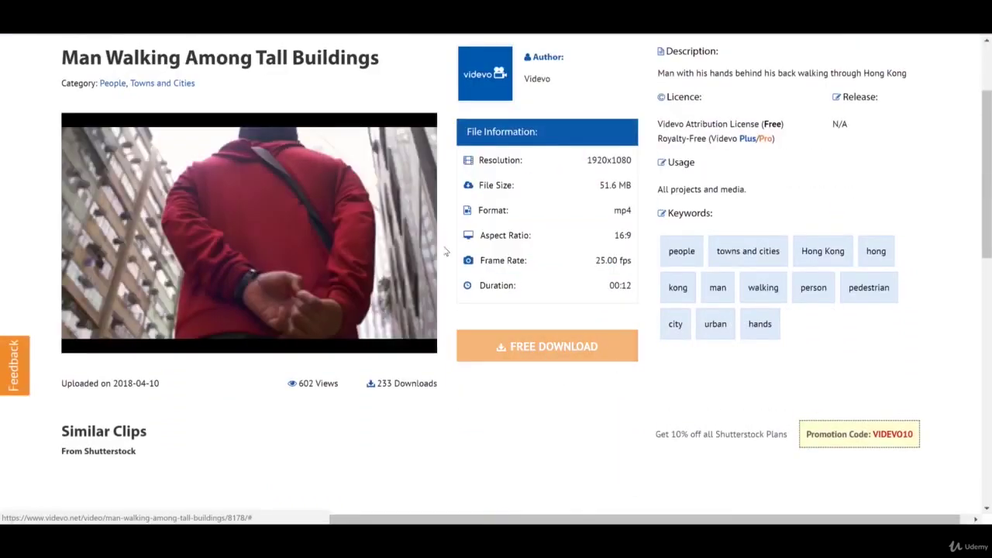
pyautogui.scroll(3, 443, 250)
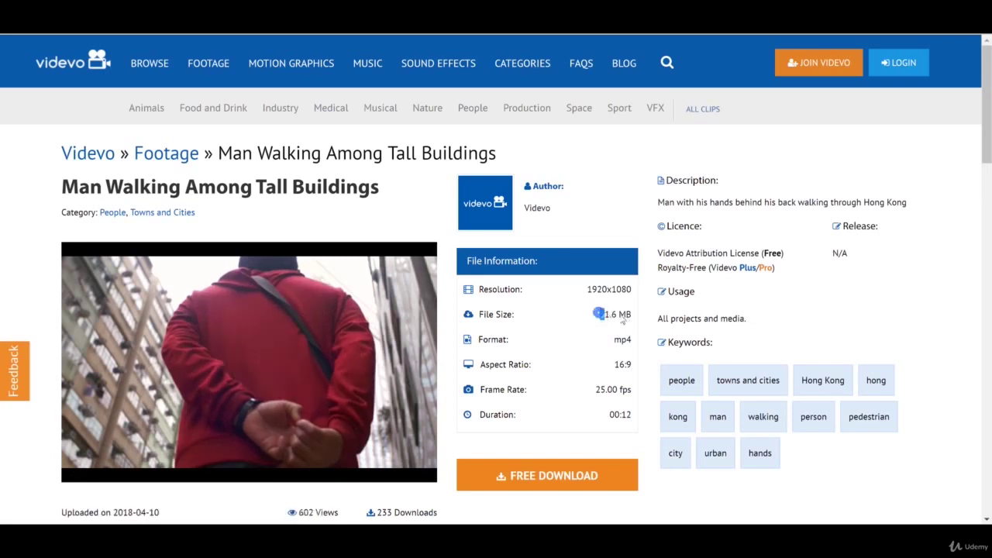
pyautogui.moveTo(600, 315); pyautogui.dragTo(631, 318)
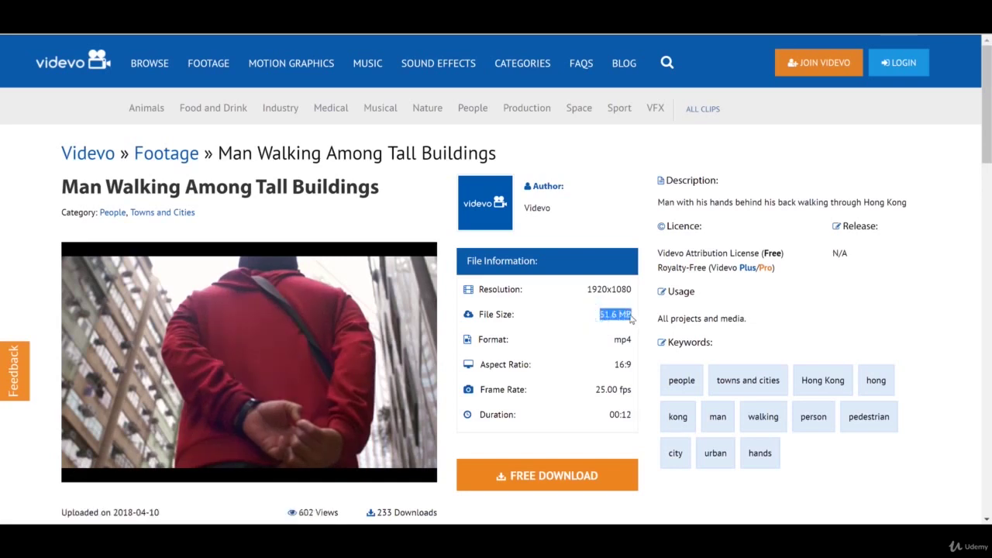
# Deselect the clip's highlighted 51.6 MB file size on the Videvo page
pyautogui.click(595, 316)
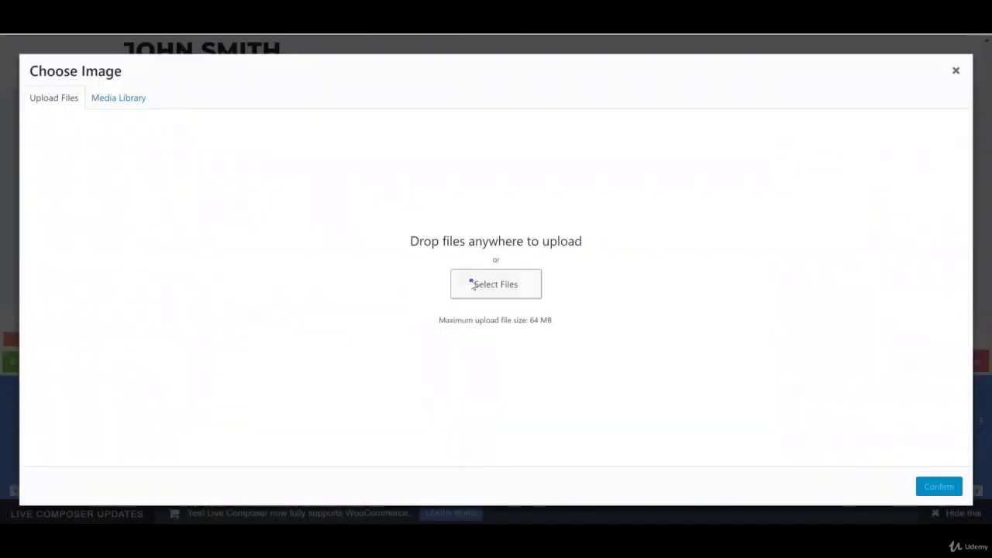
# Upload the 'website video' file and confirm it as the row's background video
pyautogui.click(474, 285)
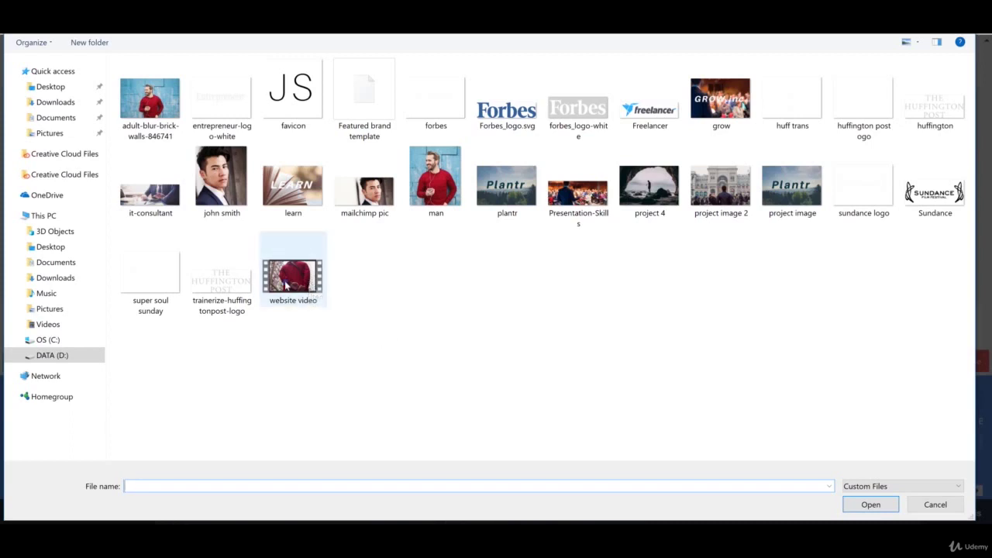
pyautogui.doubleClick(286, 281)
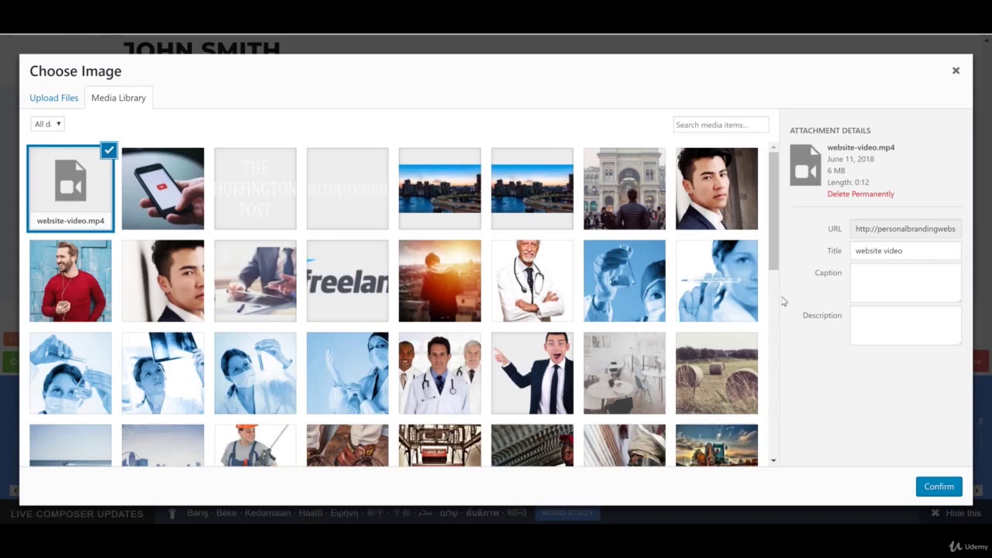
pyautogui.click(930, 491)
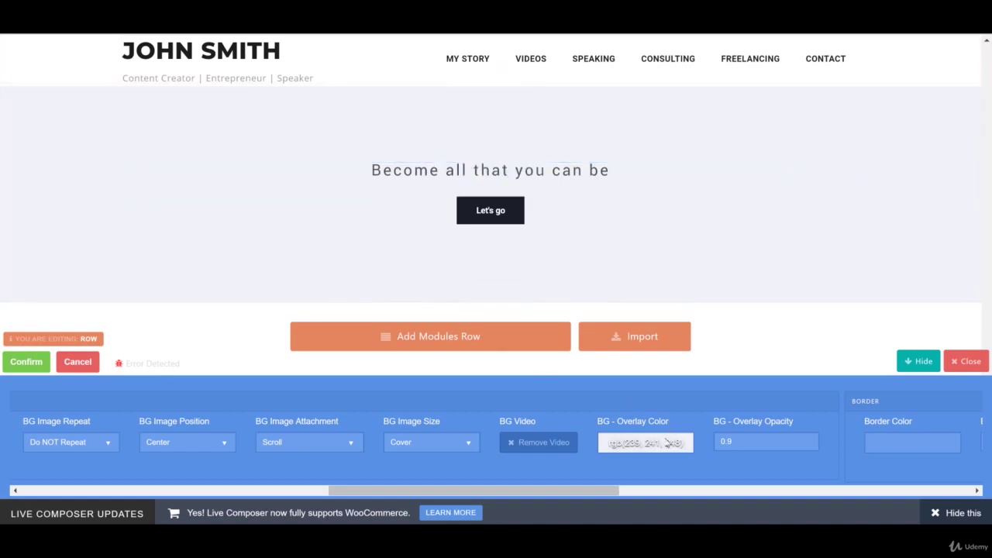
pyautogui.moveTo(372, 490); pyautogui.dragTo(62, 490)
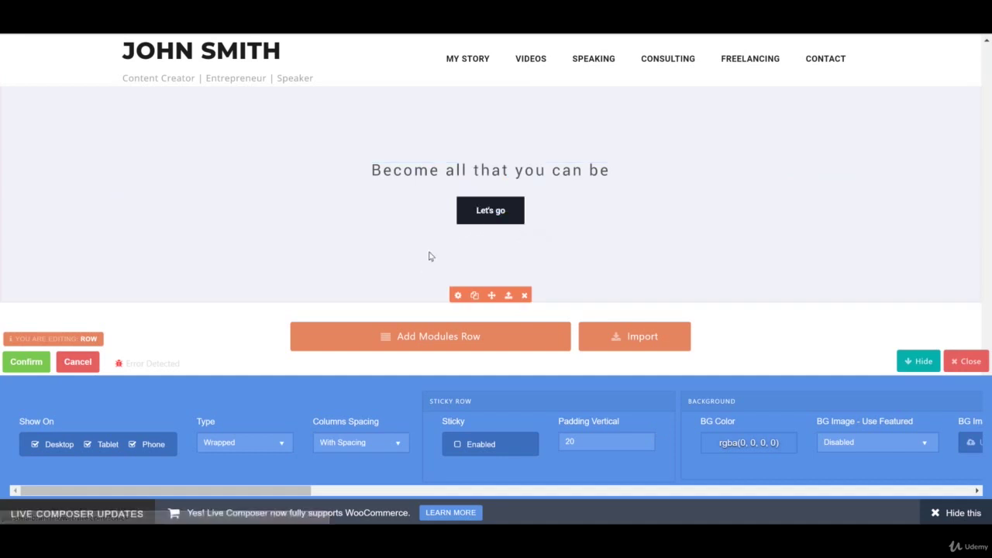
# Save the row's background video settings and relabel the Let's go button JOIN
pyautogui.click(29, 367)
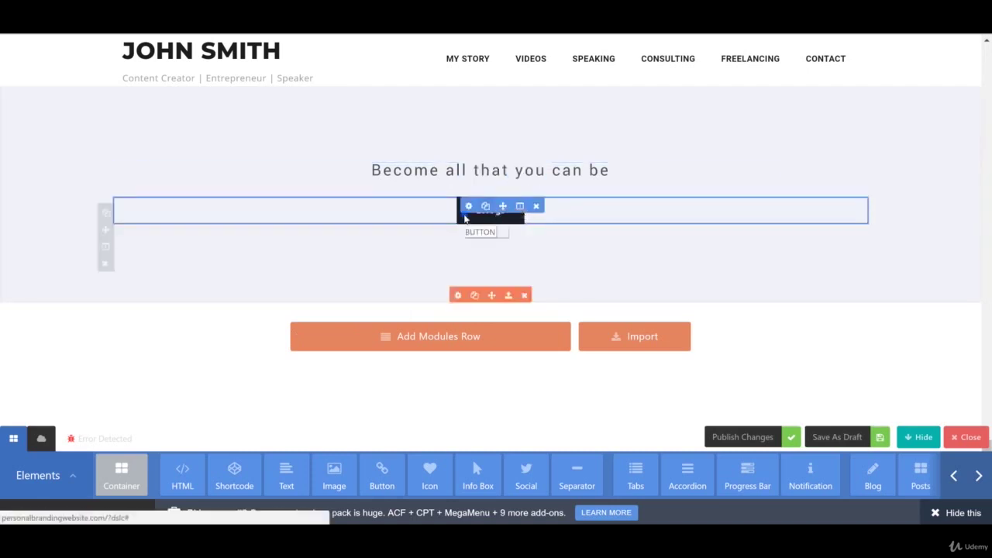
pyautogui.click(467, 218)
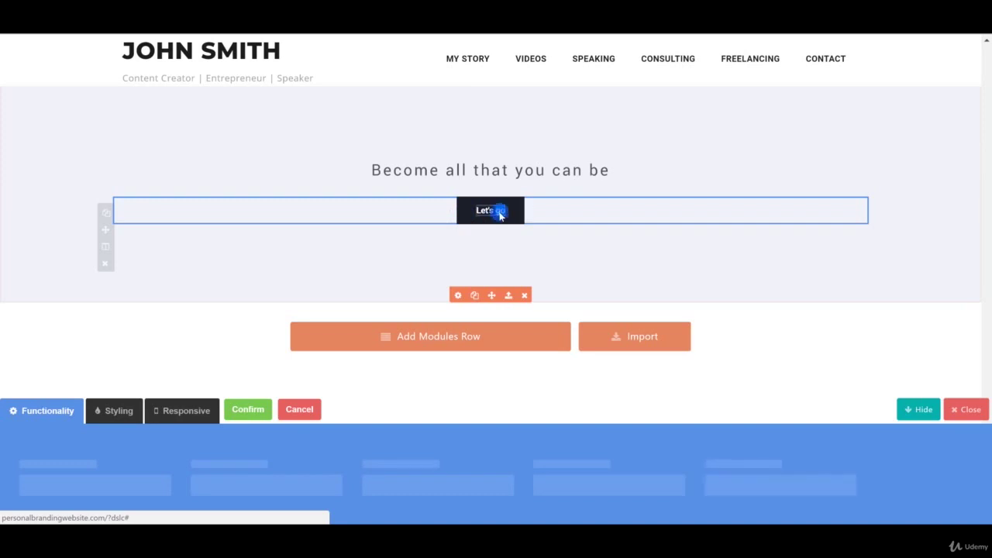
pyautogui.doubleClick(500, 212)
pyautogui.press('BackSpace')
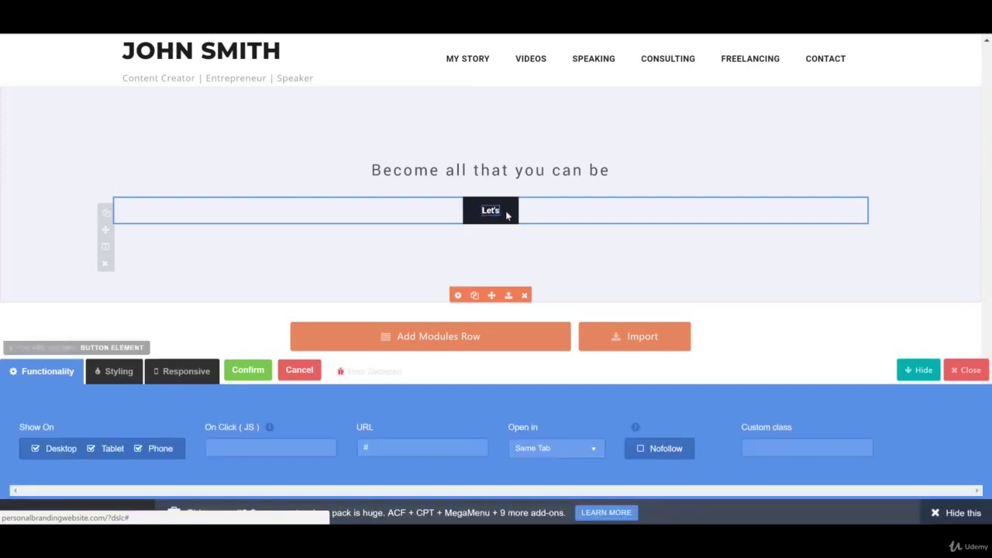
pyautogui.press('BackSpace')
pyautogui.write('JOIN')
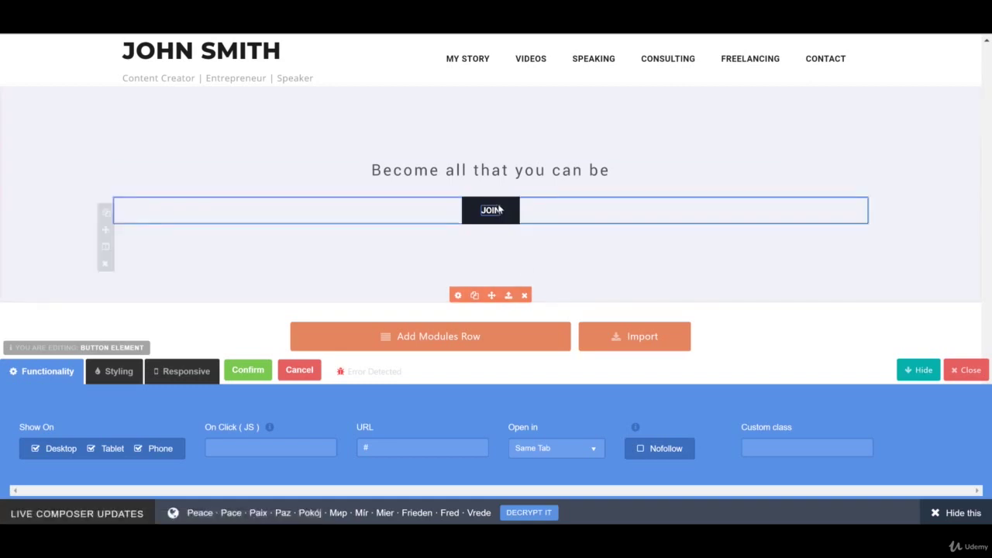
# Give the JOIN button a dark blue background colour in its General styling
pyautogui.click(116, 372)
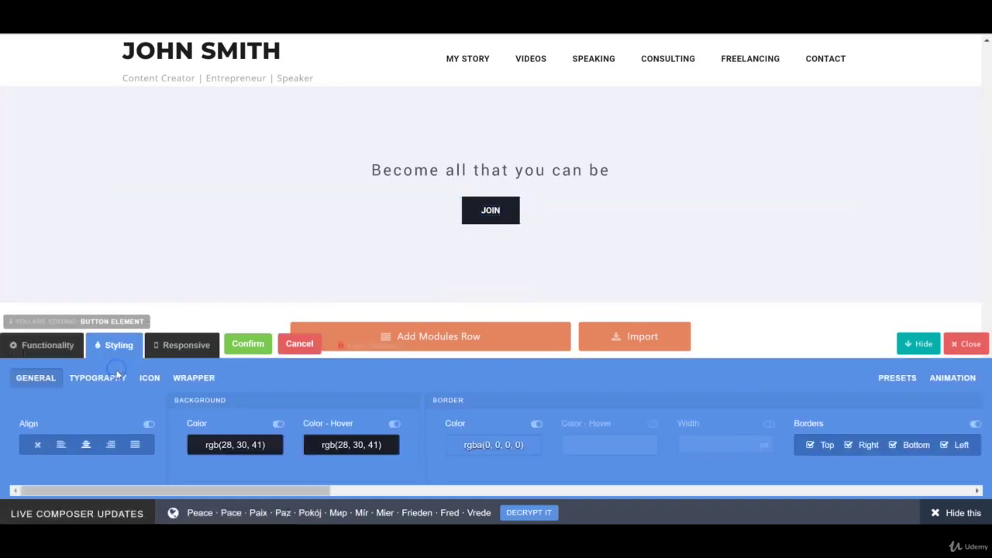
pyautogui.hscroll(5, 341, 493)
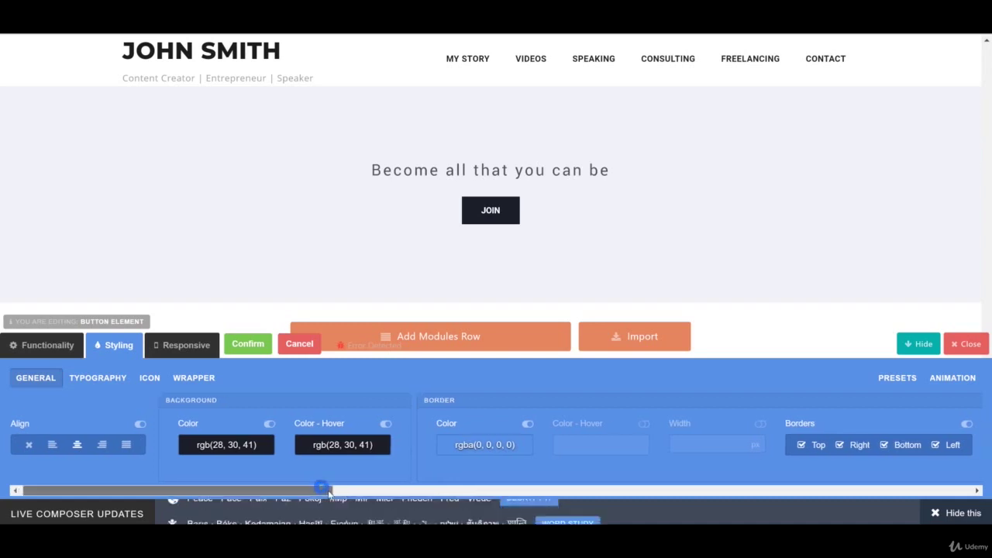
pyautogui.hscroll(-5, 353, 499)
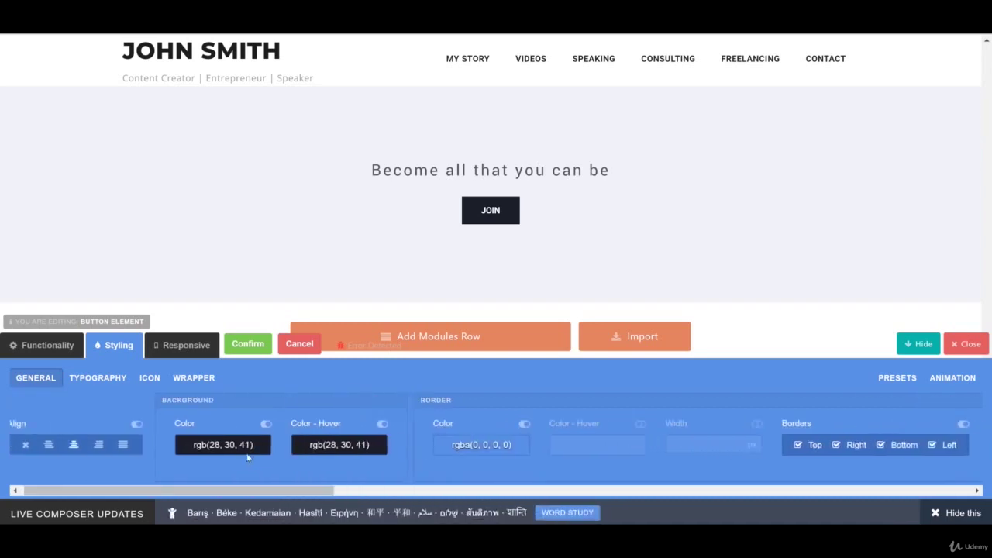
pyautogui.click(243, 452)
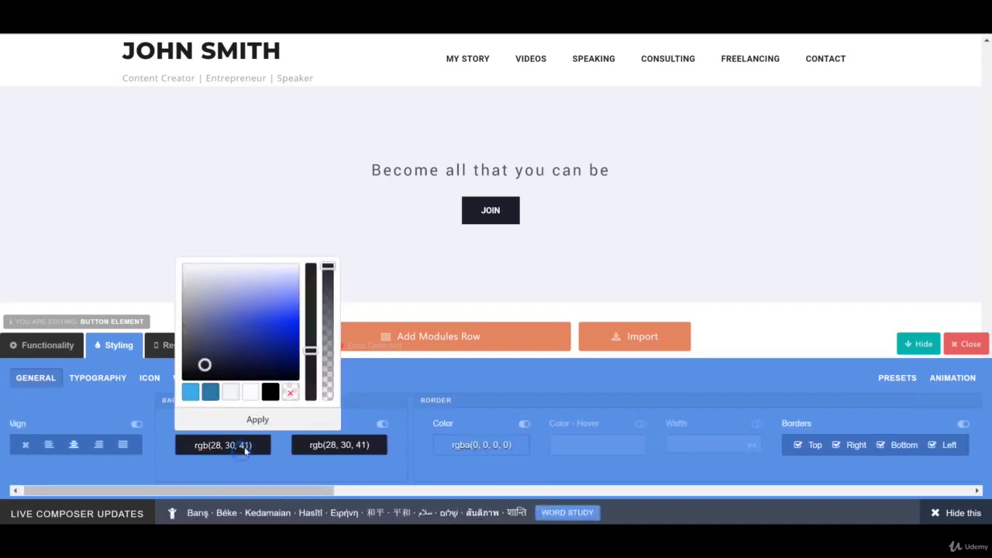
pyautogui.click(191, 392)
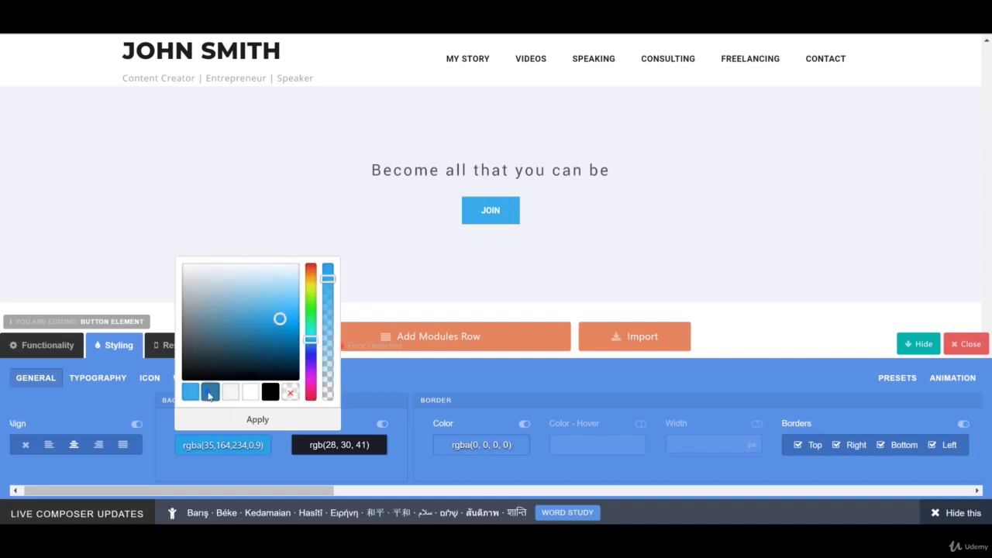
pyautogui.click(209, 393)
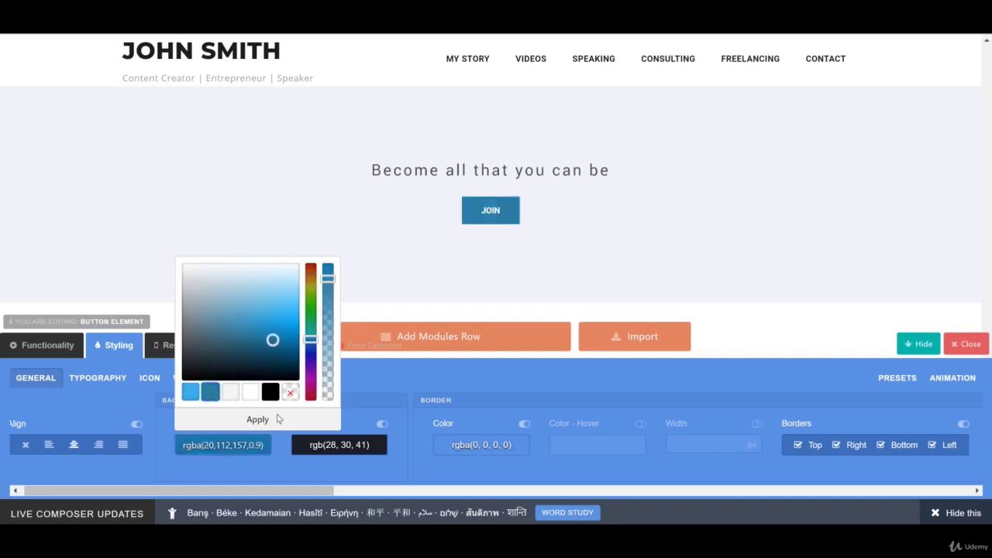
pyautogui.click(278, 420)
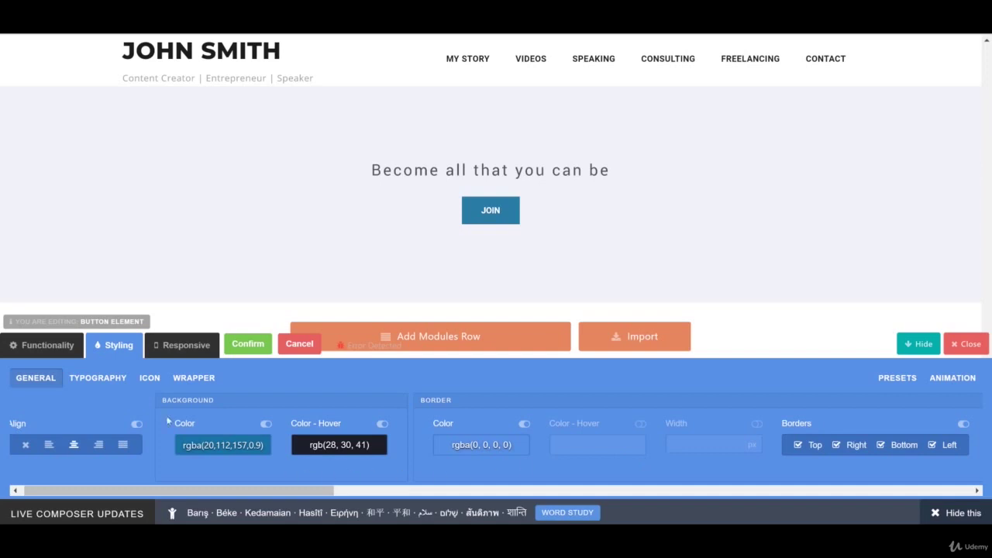
# Set the button's font size to 22 px, confirm it, and publish the page changes
pyautogui.click(113, 379)
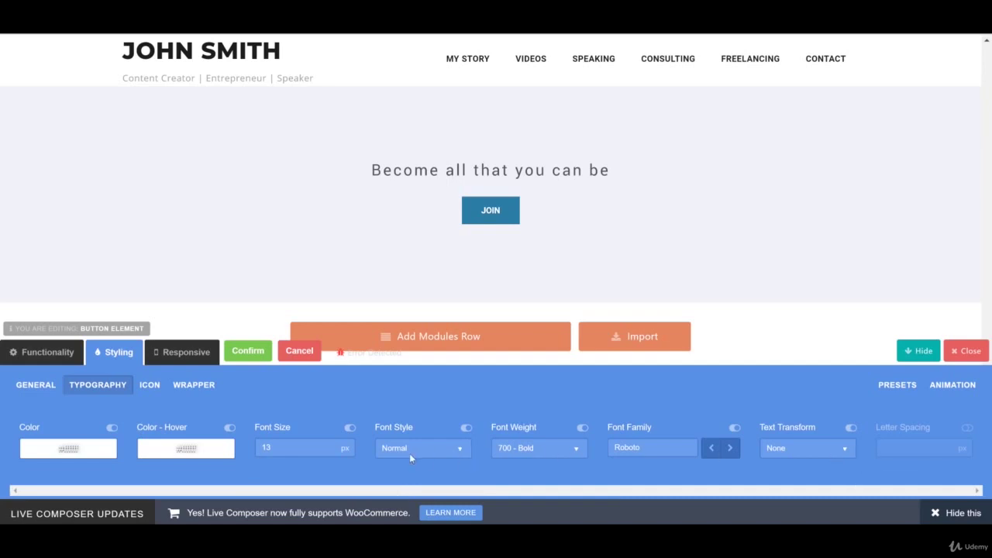
pyautogui.moveTo(284, 469)
pyautogui.moveTo(289, 467); pyautogui.dragTo(302, 468)
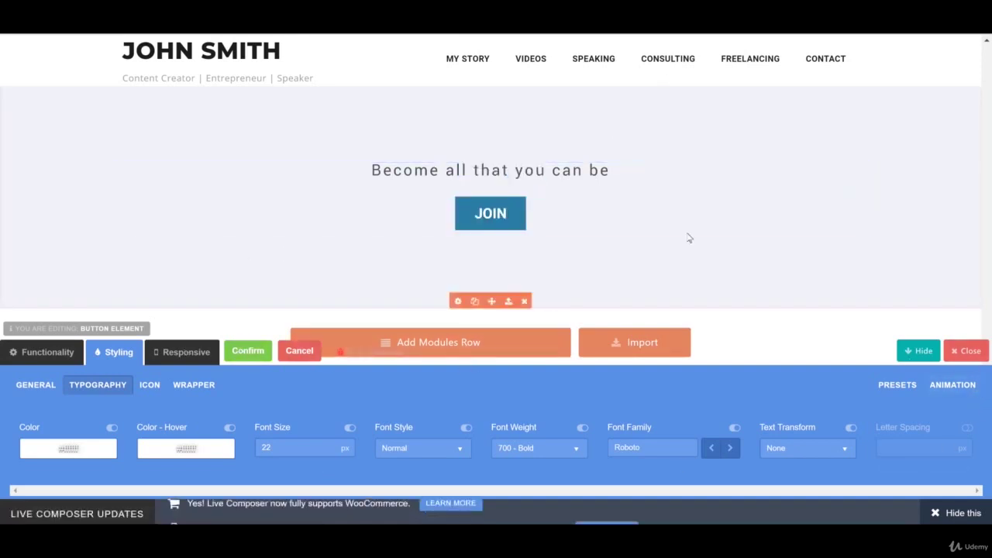
pyautogui.click(253, 354)
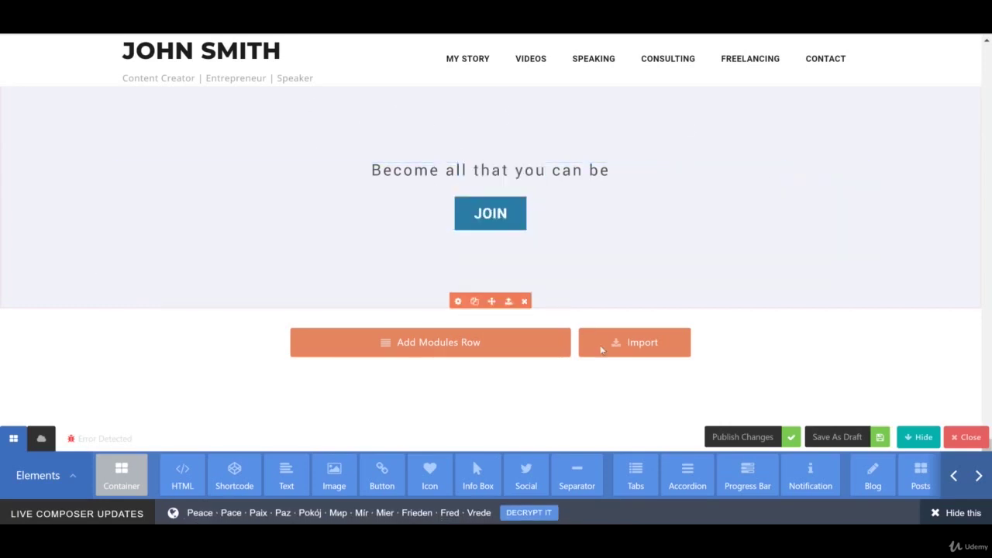
pyautogui.click(758, 439)
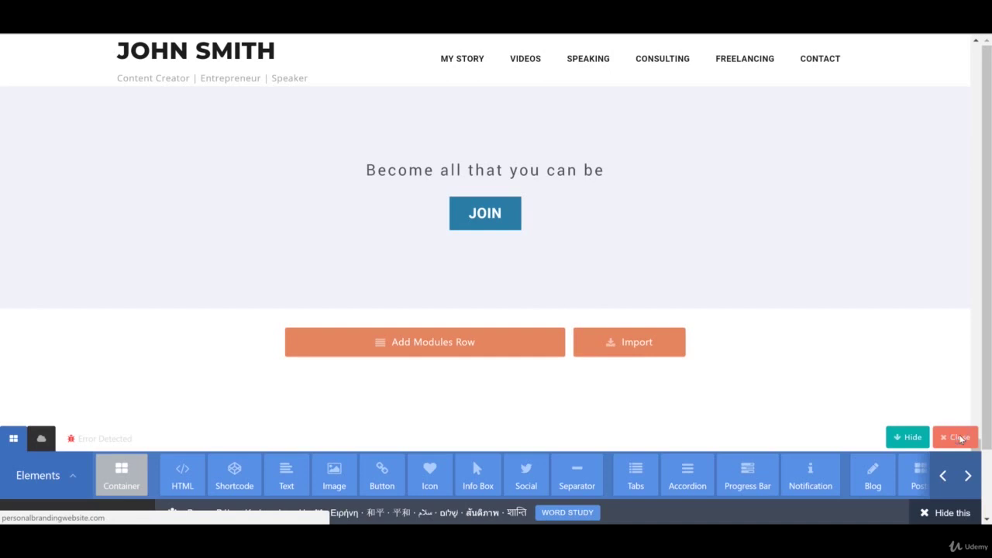
pyautogui.click(960, 438)
pyautogui.scroll(-2, 784, 335)
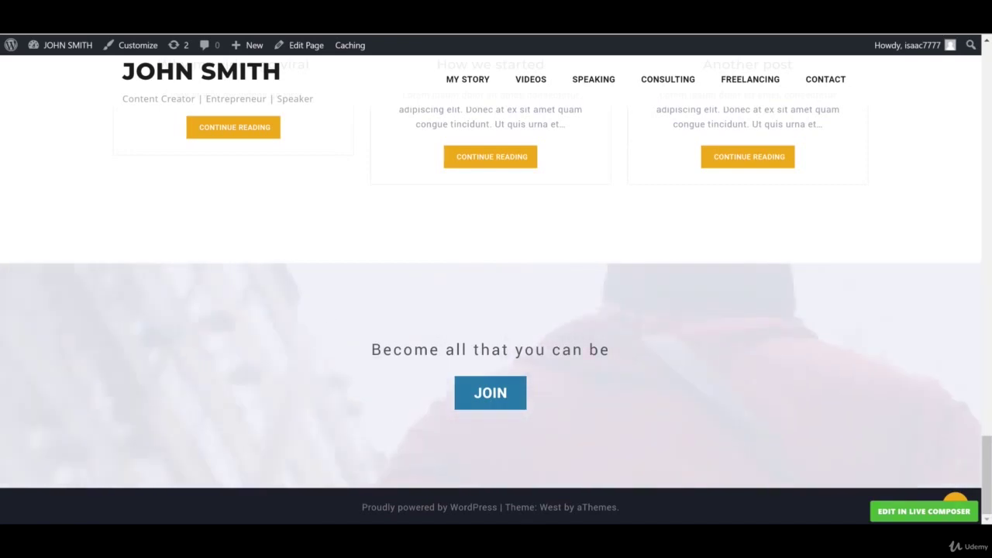
pyautogui.click(935, 516)
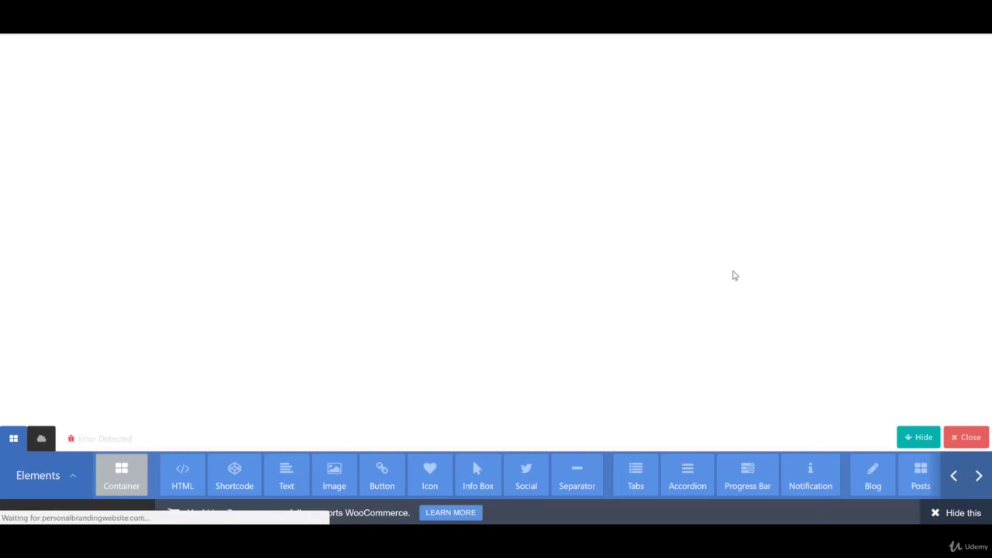
pyautogui.scroll(-10, 734, 271)
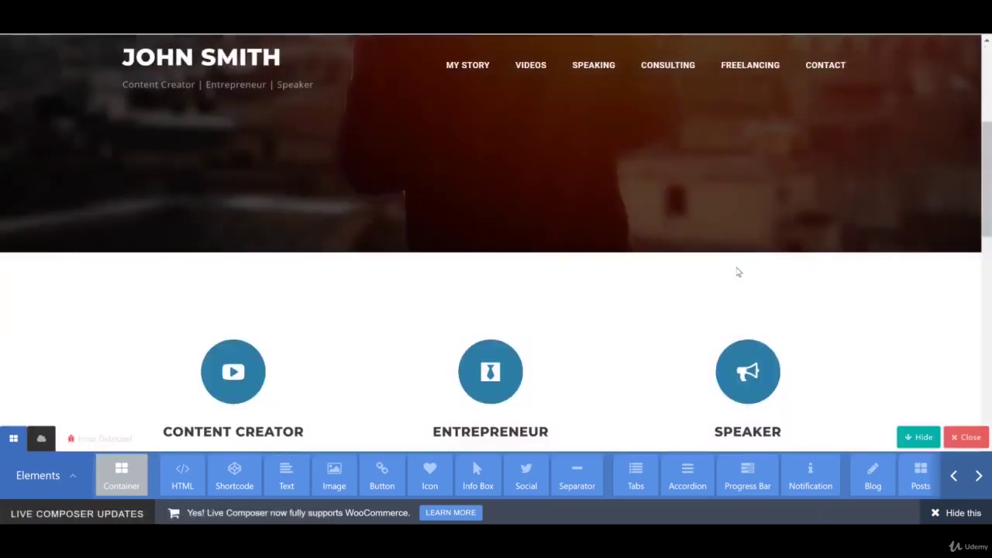
pyautogui.scroll(-15, 738, 281)
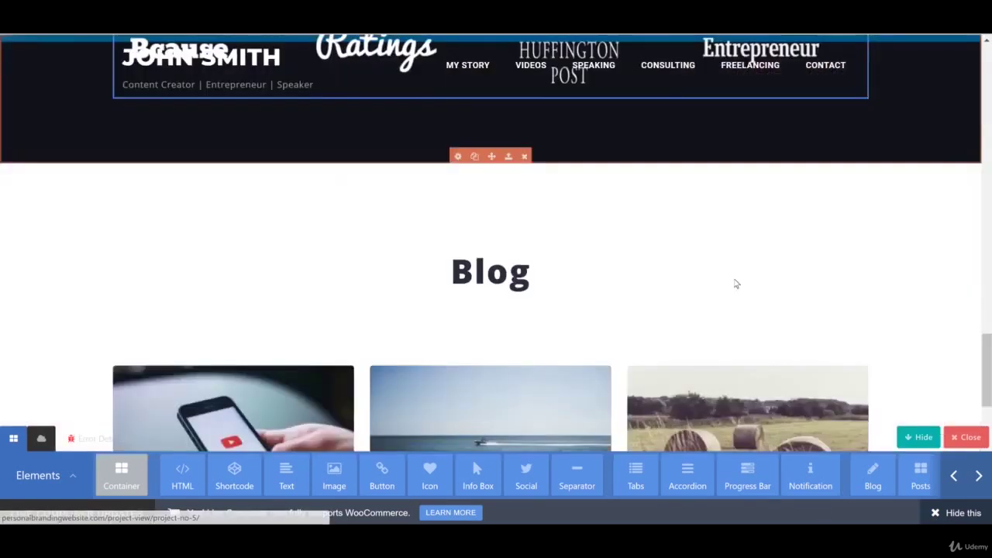
pyautogui.scroll(-5, 735, 275)
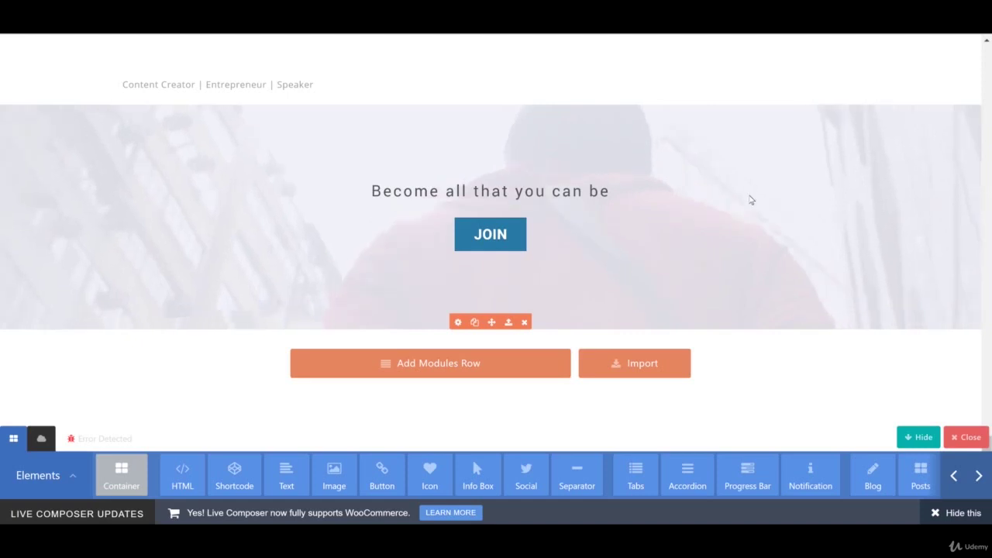
pyautogui.scroll(2, 765, 180)
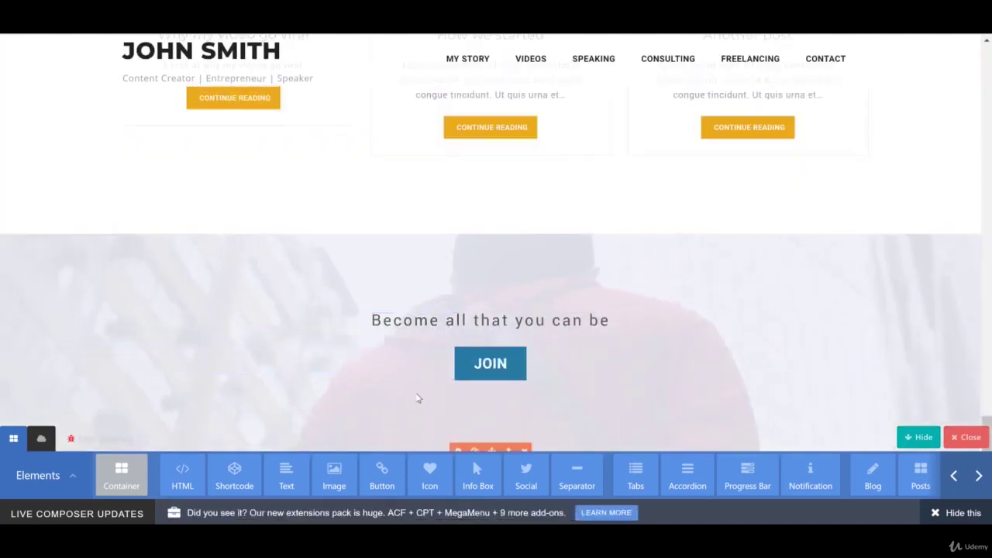
pyautogui.scroll(-1, 376, 339)
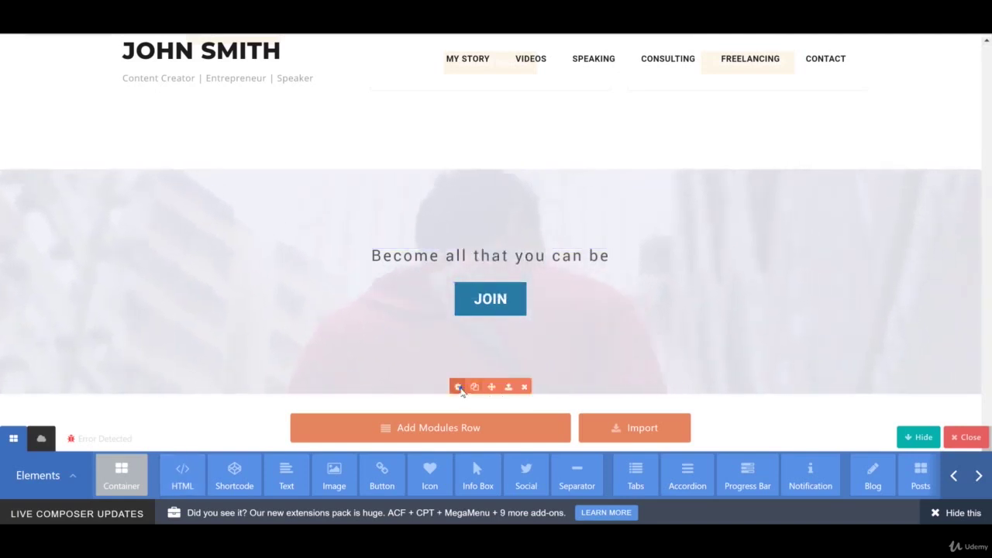
# Raise the JOIN banner's BG overlay opacity to 1.05, hiding the video, and confirm the row
pyautogui.click(458, 387)
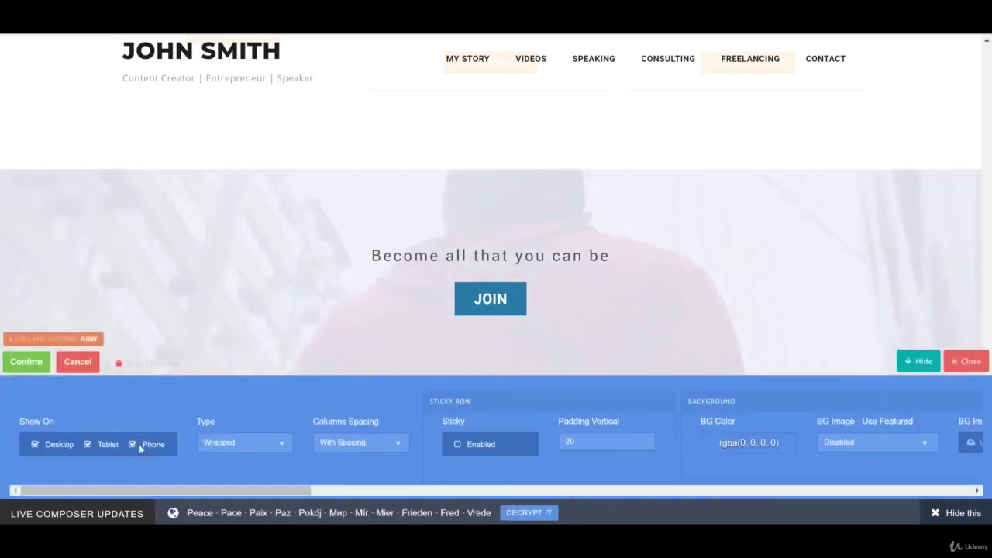
pyautogui.moveTo(192, 487); pyautogui.dragTo(590, 502)
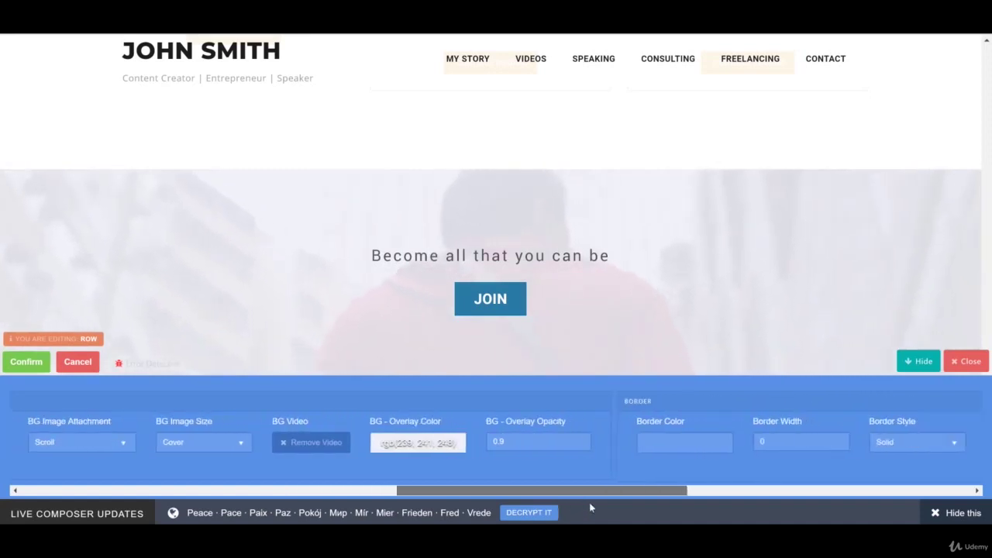
pyautogui.click(502, 445)
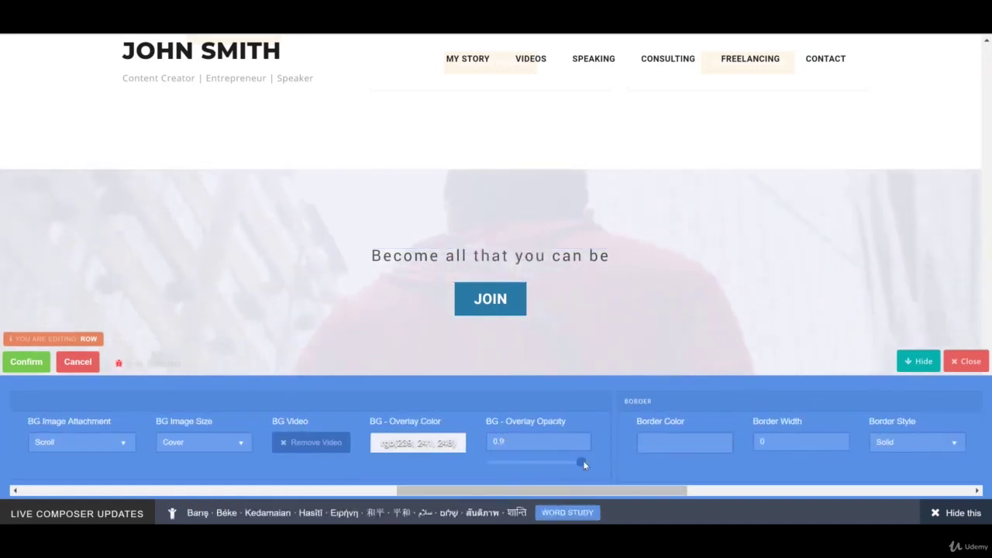
pyautogui.moveTo(583, 460); pyautogui.dragTo(496, 459)
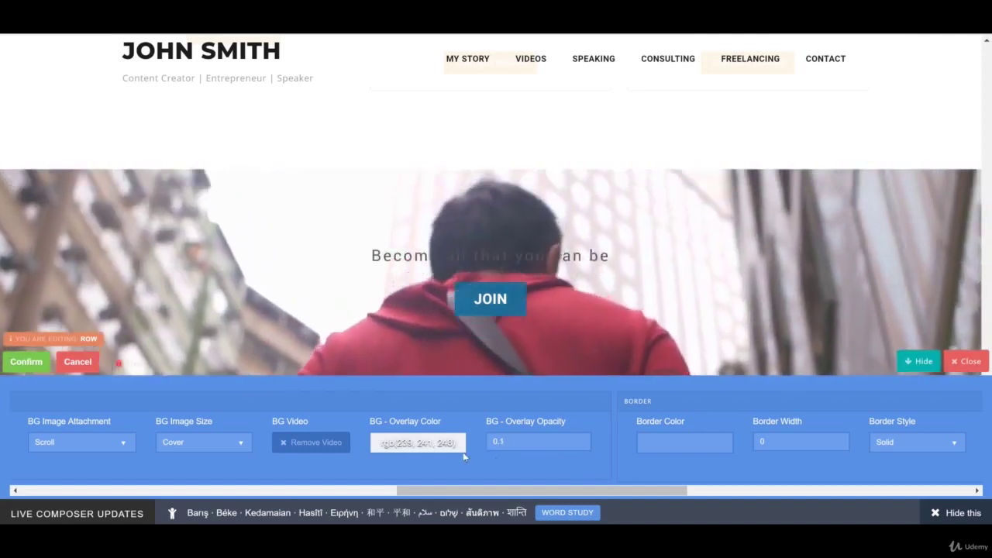
pyautogui.moveTo(570, 458)
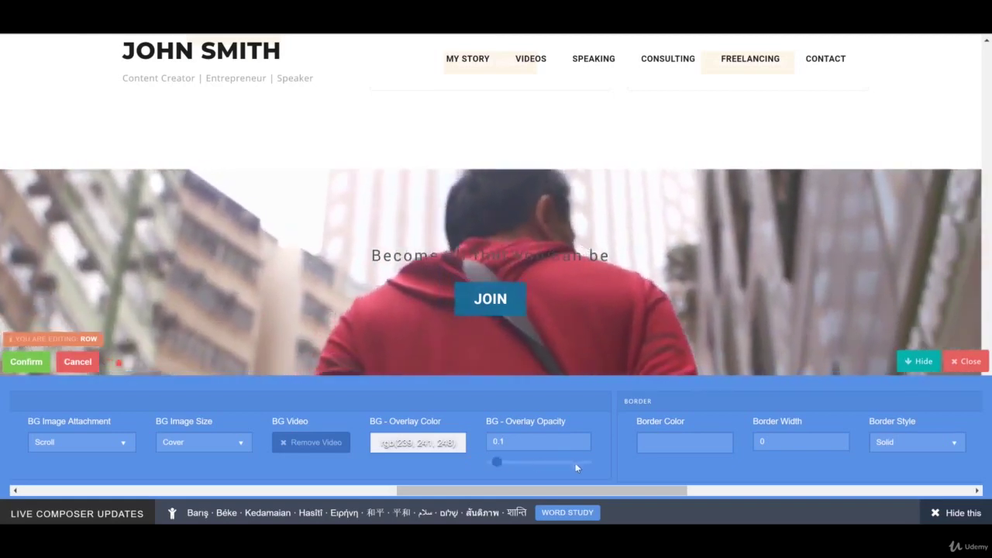
pyautogui.click(577, 463)
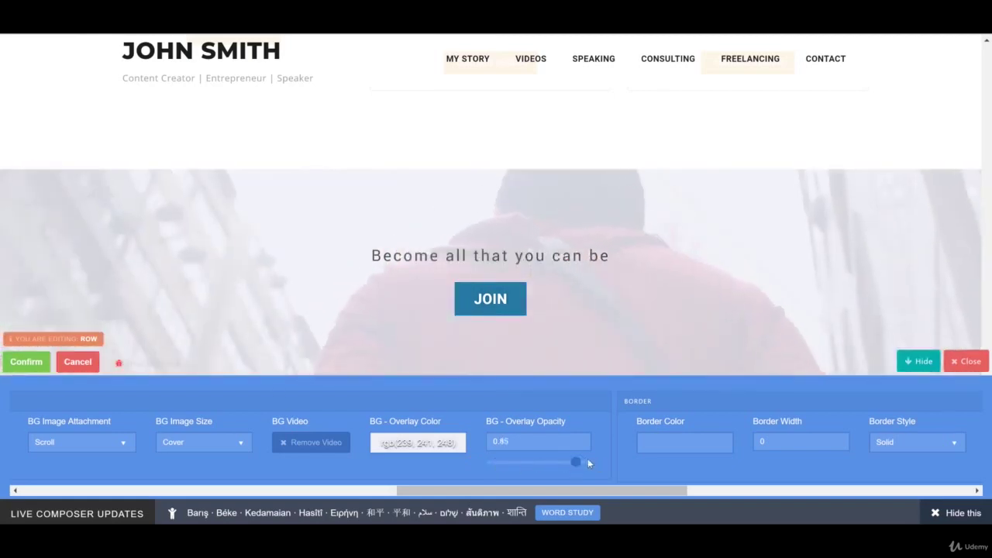
pyautogui.moveTo(577, 461); pyautogui.dragTo(635, 465)
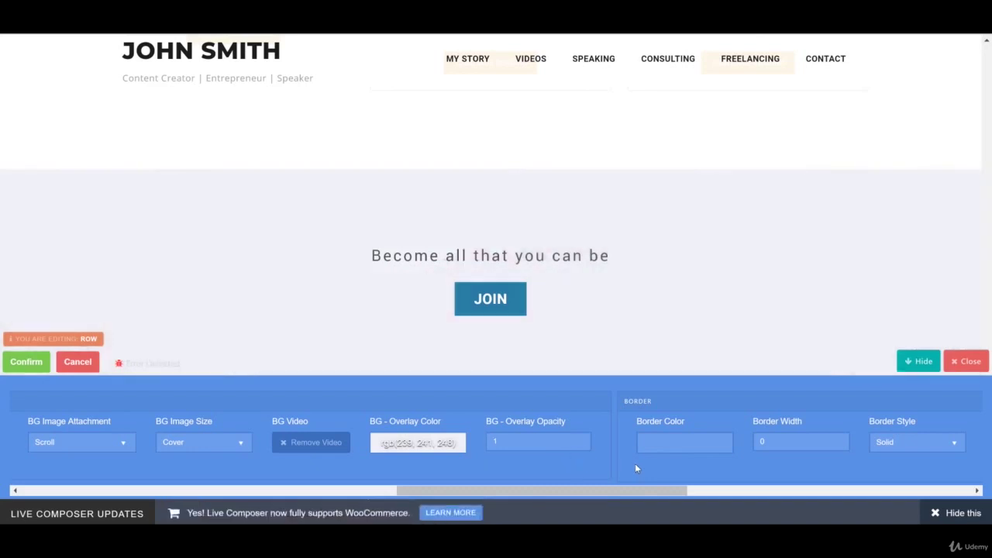
pyautogui.moveTo(578, 470)
pyautogui.moveTo(543, 463); pyautogui.dragTo(565, 464)
pyautogui.moveTo(566, 462); pyautogui.dragTo(573, 462)
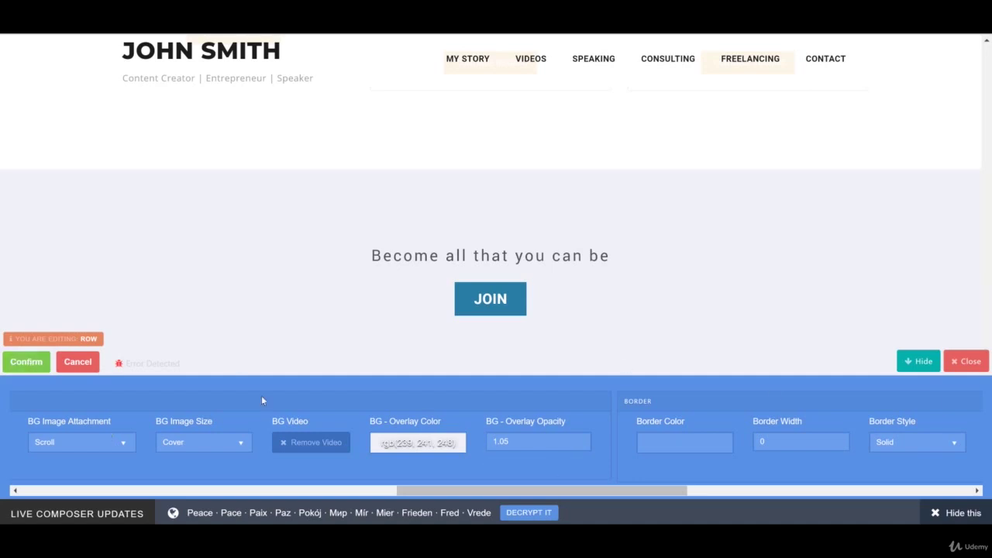
pyautogui.click(33, 367)
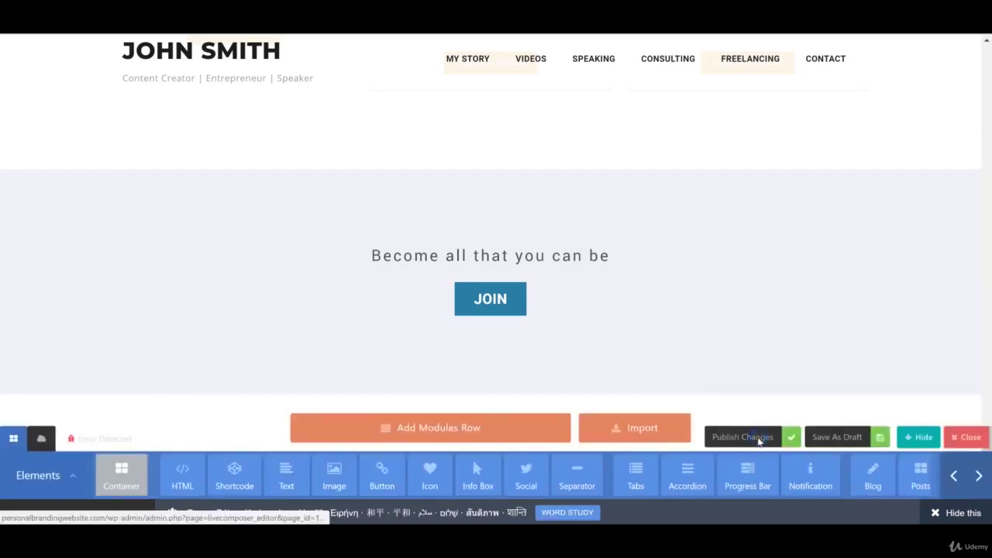
# Close Live Composer and scroll down through the live homepage
pyautogui.click(954, 438)
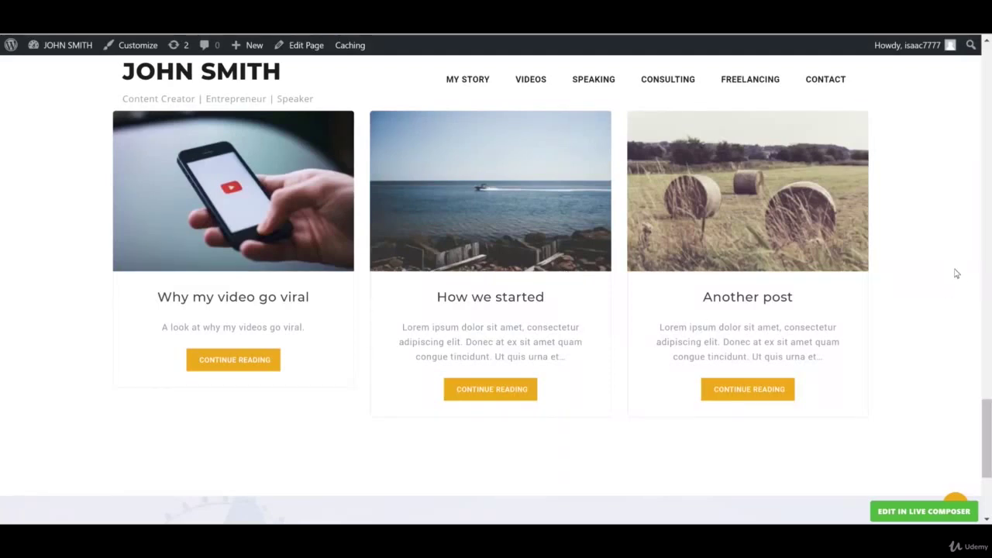
pyautogui.scroll(-1, 957, 275)
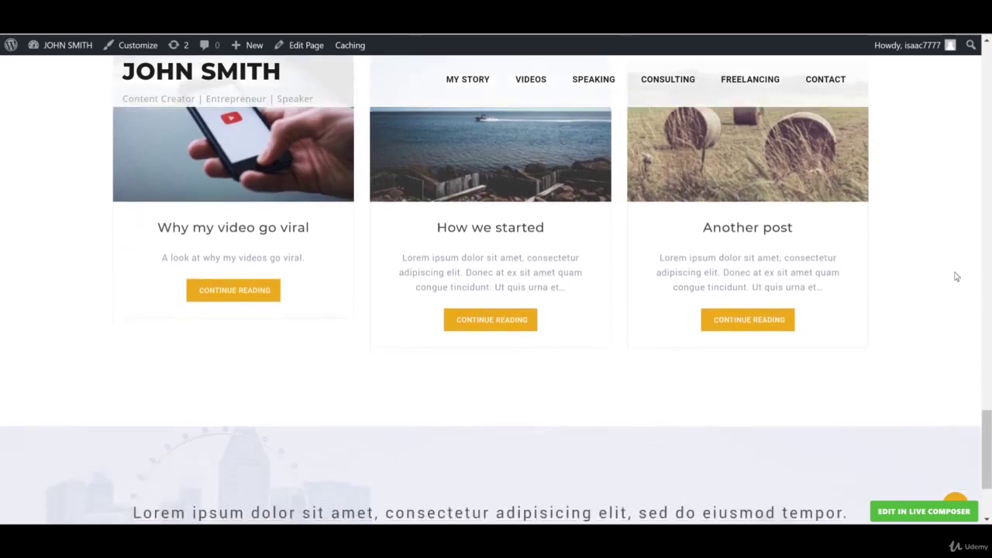
pyautogui.scroll(-1, 957, 276)
pyautogui.scroll(-1, 954, 277)
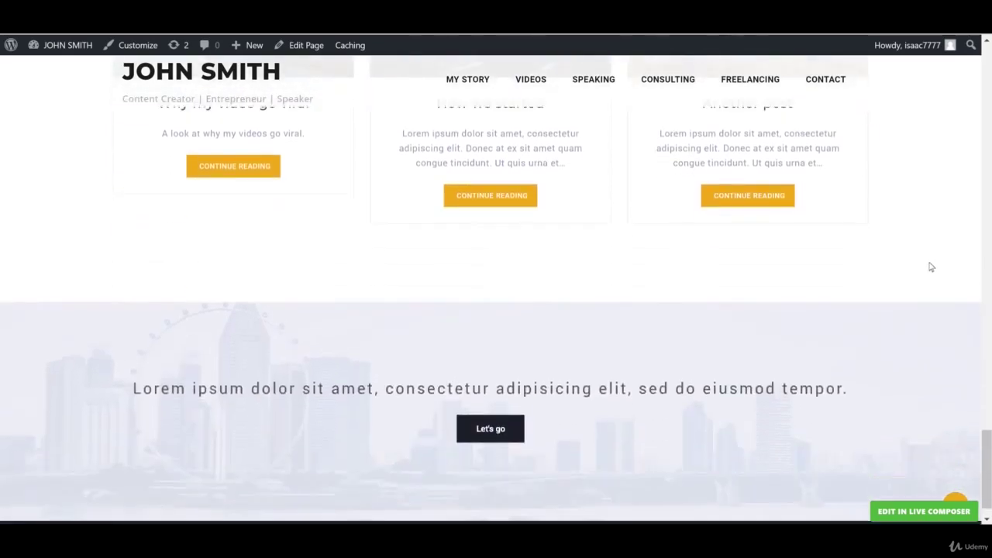
pyautogui.scroll(-1, 915, 263)
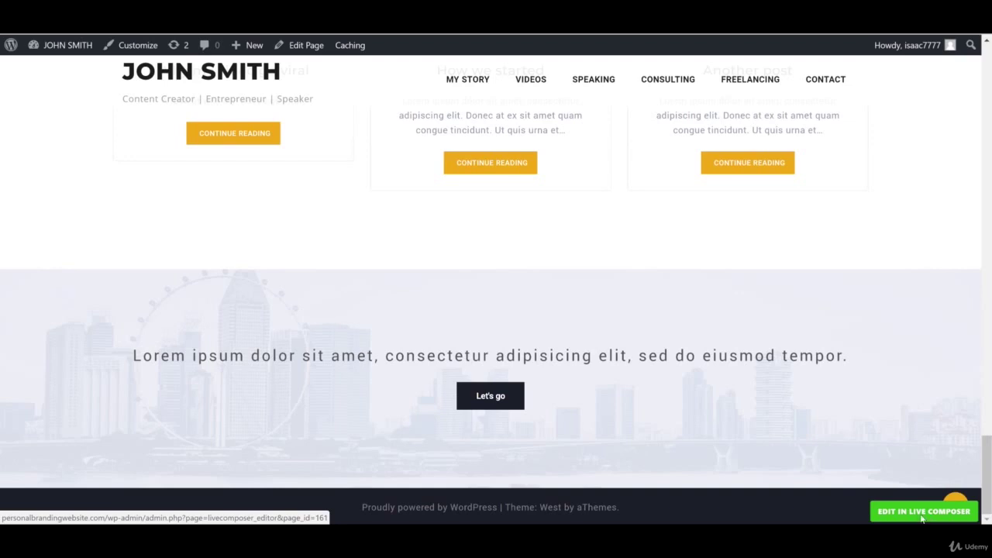
# Reopen the homepage in Live Composer and scroll to the skyline banner's Lorem ipsum line
pyautogui.click(922, 513)
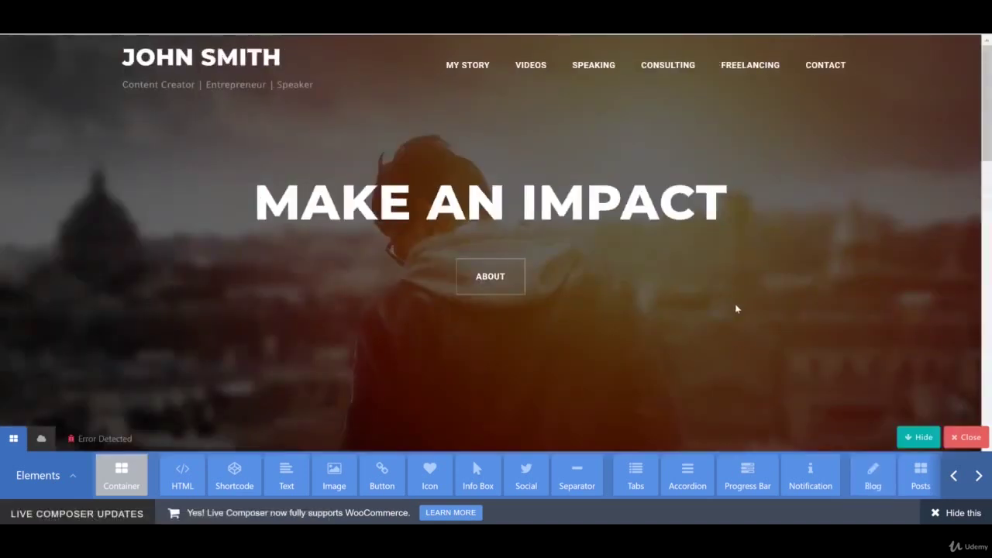
pyautogui.scroll(-10, 740, 302)
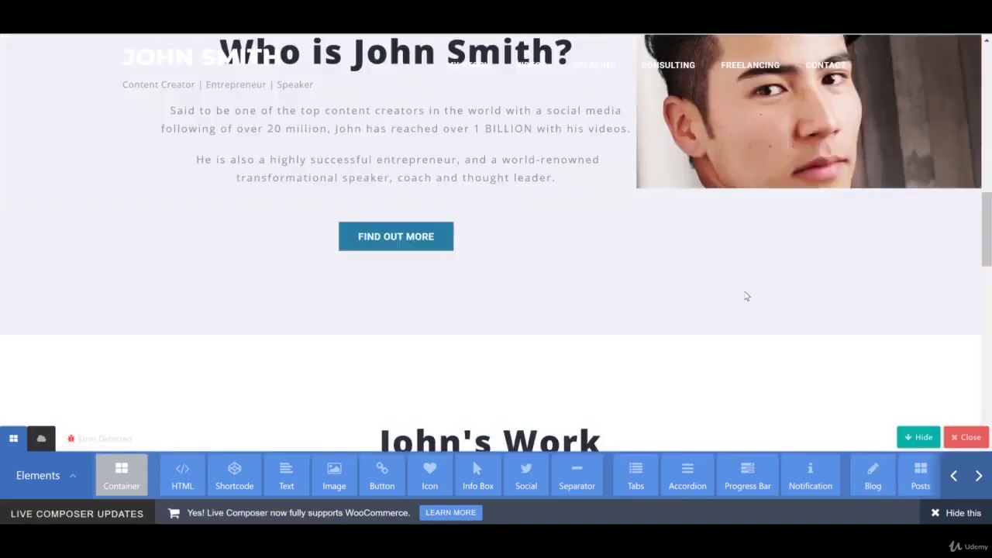
pyautogui.scroll(-6, 744, 299)
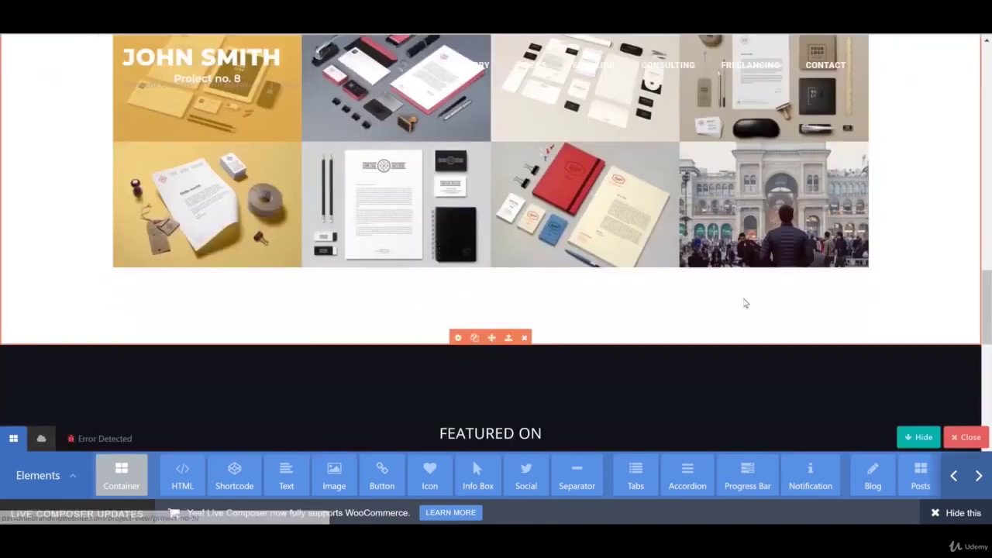
pyautogui.scroll(-3, 744, 303)
pyautogui.scroll(-8, 744, 304)
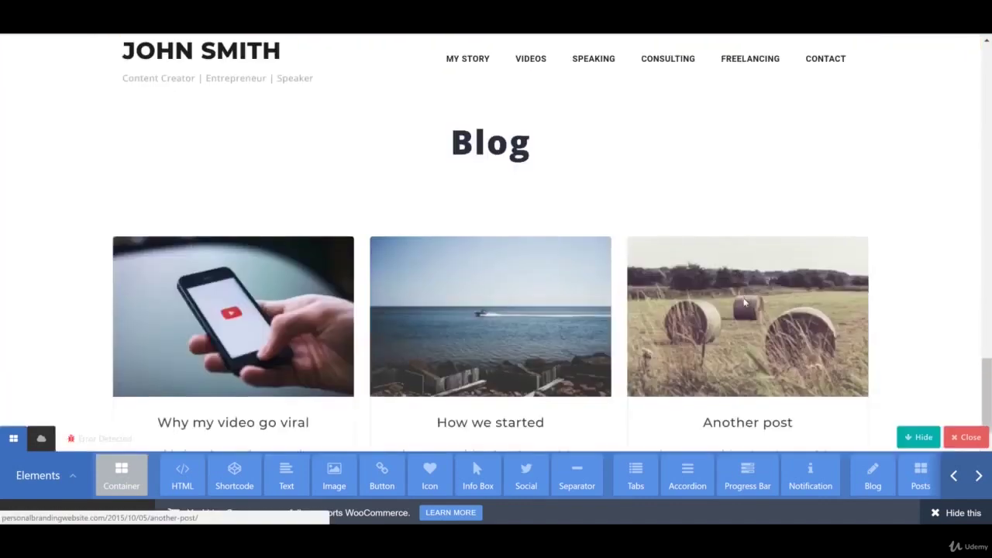
pyautogui.scroll(1, 738, 306)
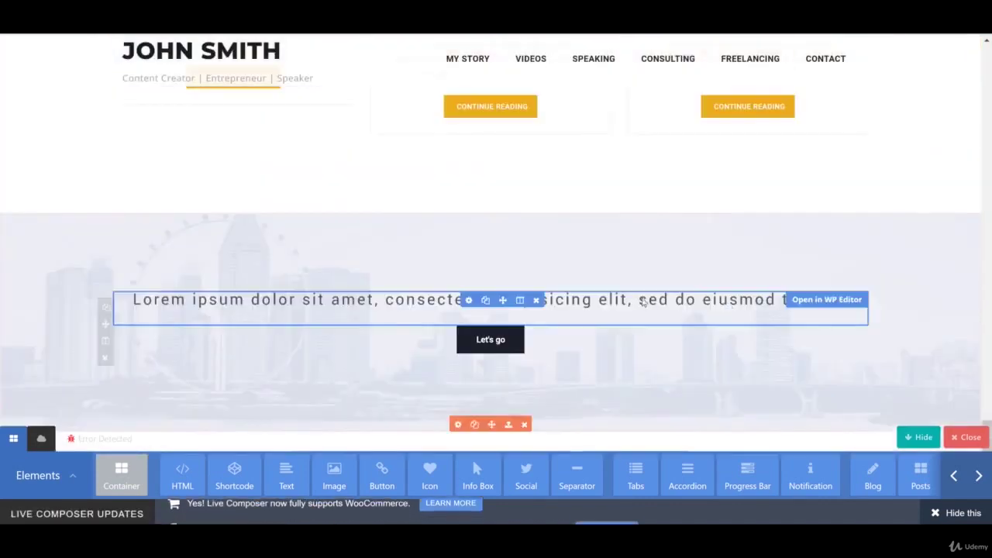
# In the WP editor, swap the Lorem ipsum line for 'Become all that you can be' and confirm
pyautogui.doubleClick(686, 300)
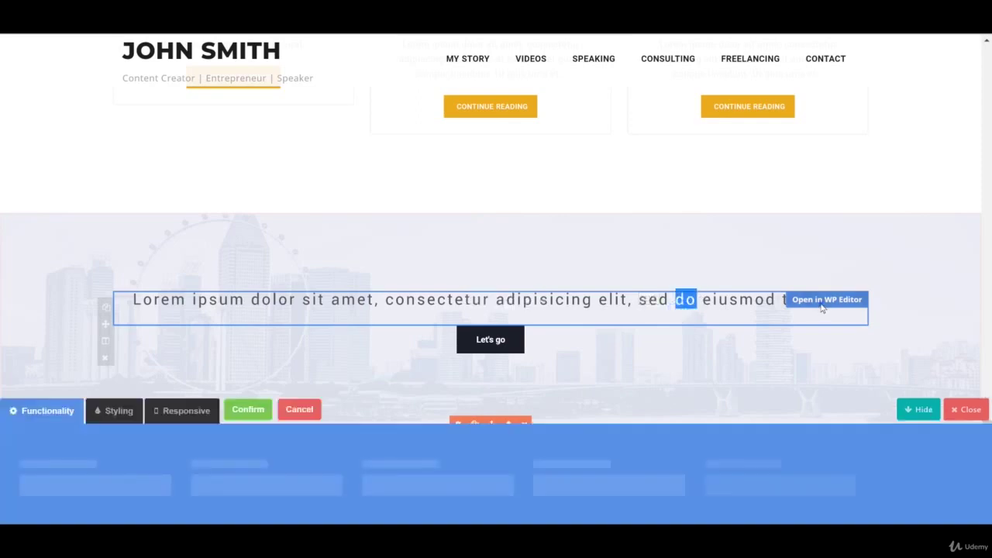
pyautogui.click(822, 300)
pyautogui.moveTo(526, 171); pyautogui.dragTo(27, 169)
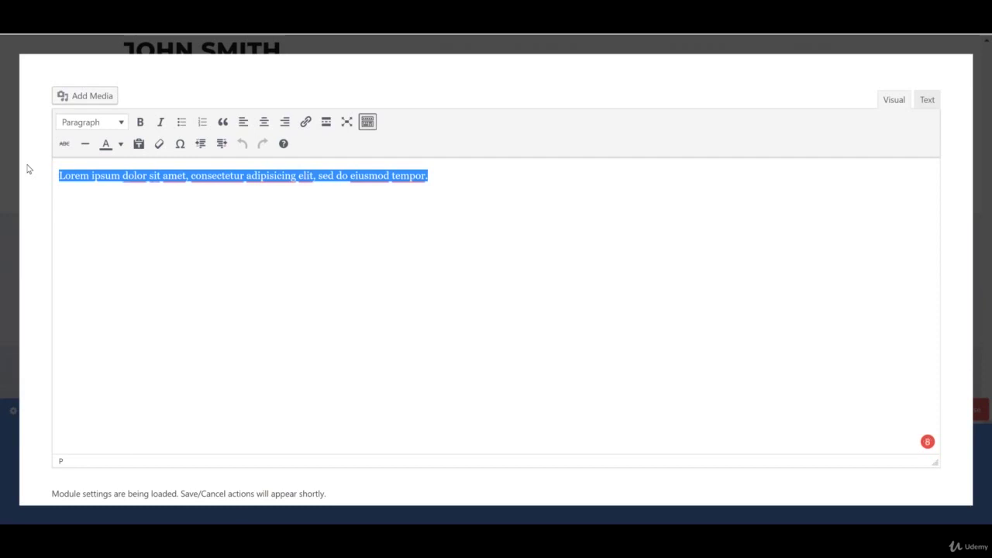
pyautogui.write('Become all that you can be')
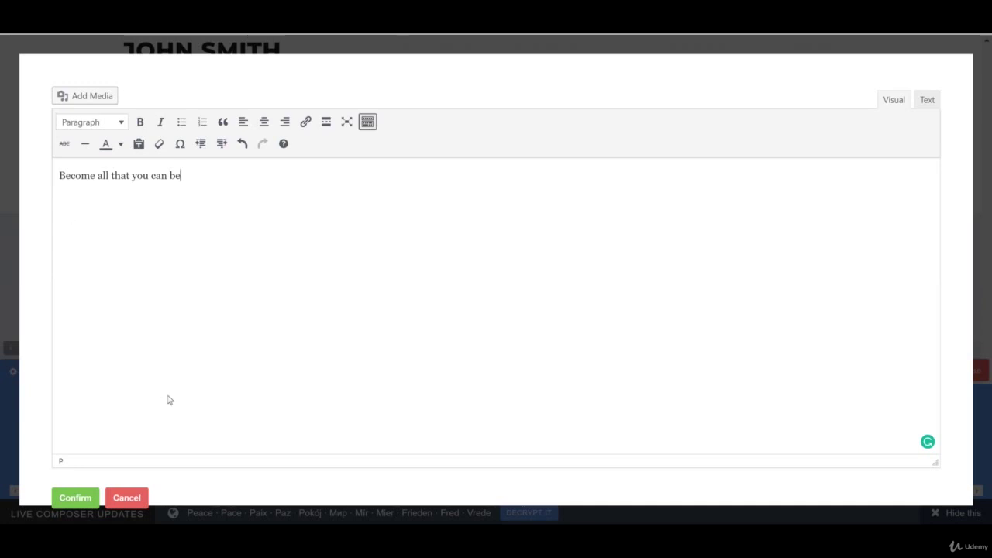
pyautogui.click(75, 499)
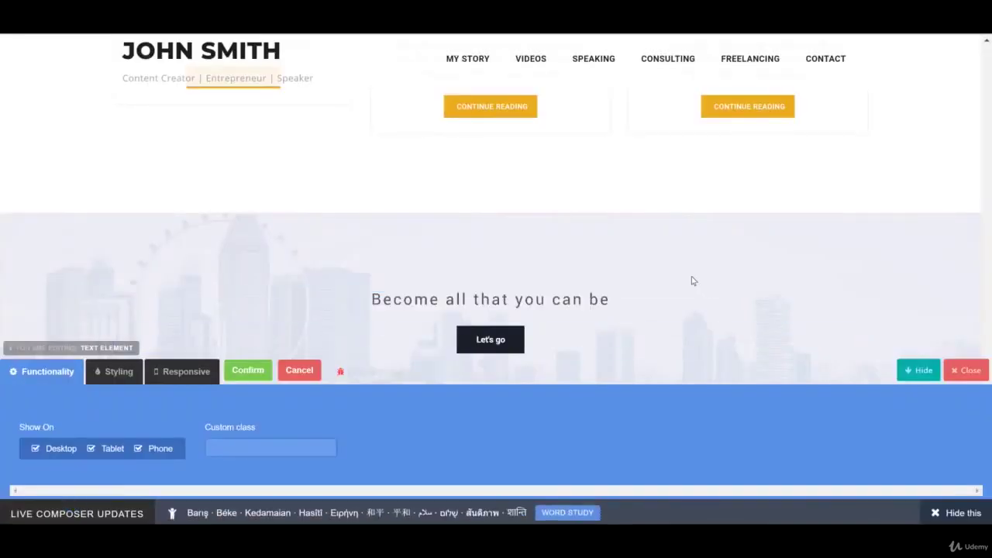
# Confirm the pending text element changes
pyautogui.scroll(-1, 693, 281)
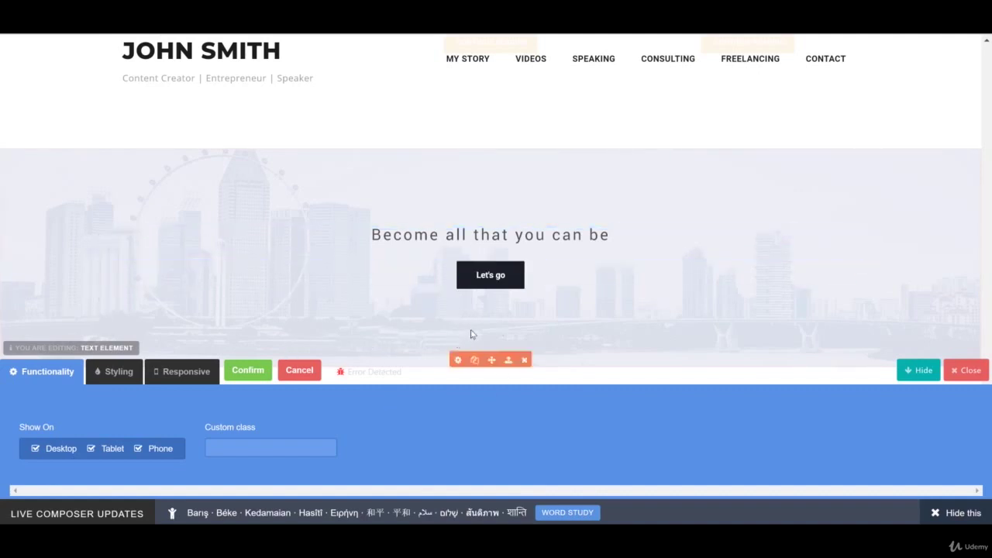
pyautogui.scroll(-1, 507, 314)
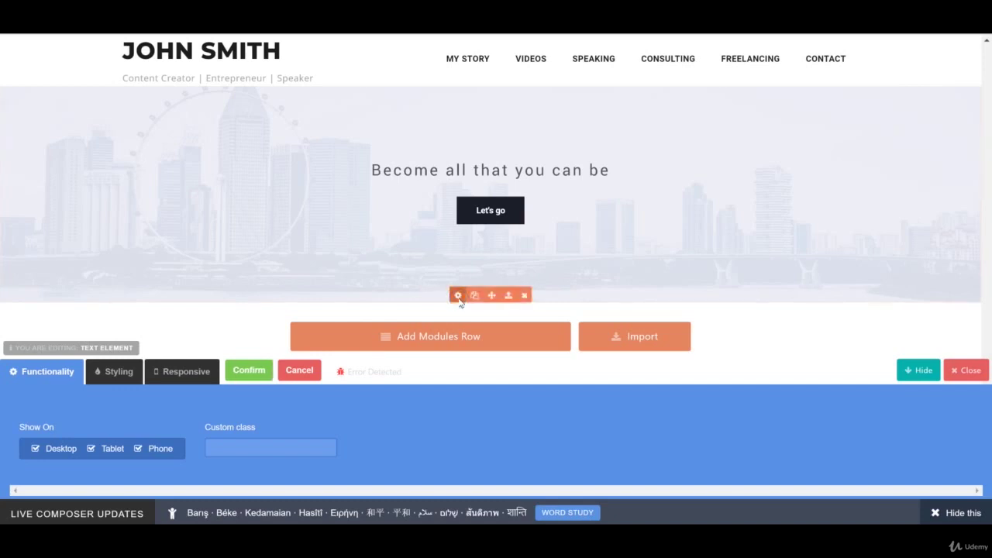
pyautogui.click(253, 373)
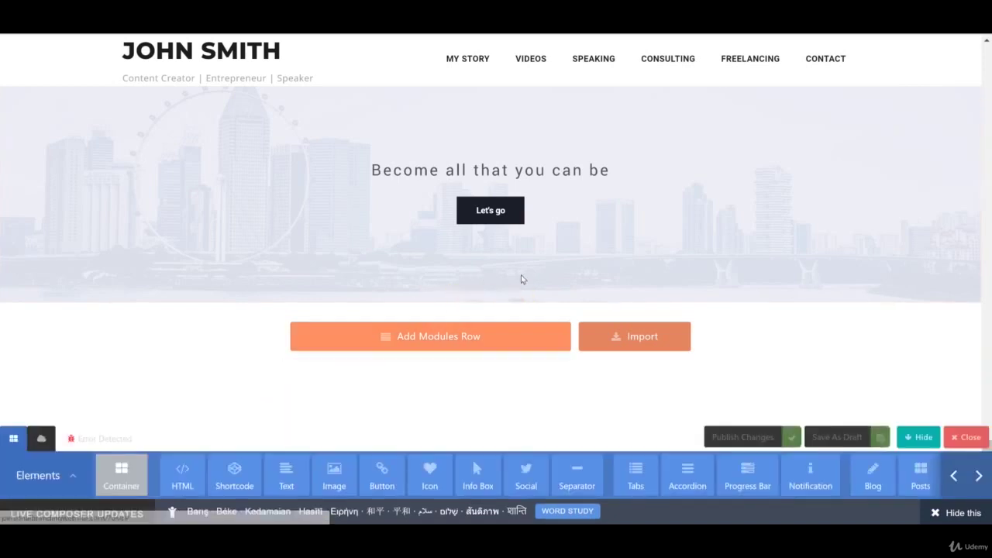
# Remove the city-skyline BG Image from the banner row's settings, then choose Upload Video
pyautogui.moveTo(507, 303)
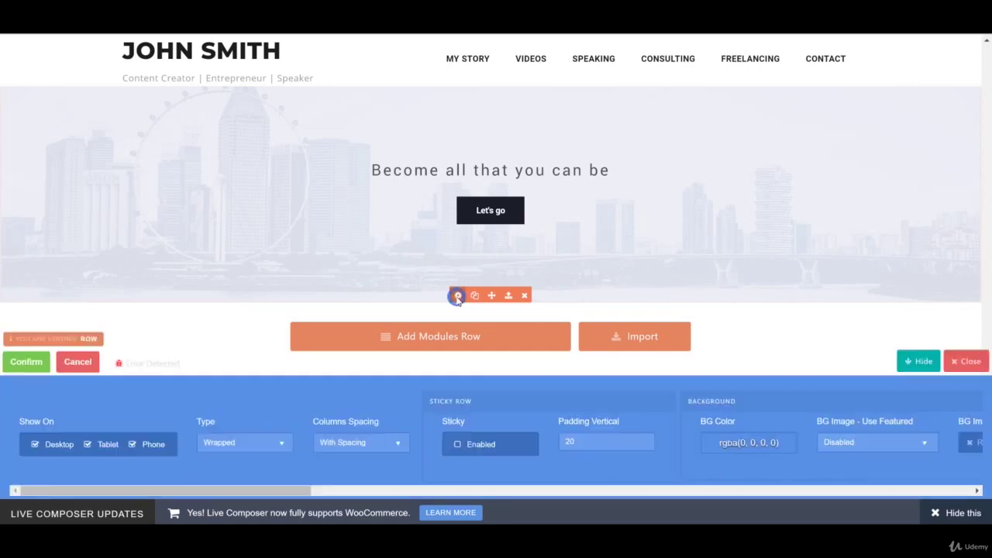
pyautogui.click(457, 296)
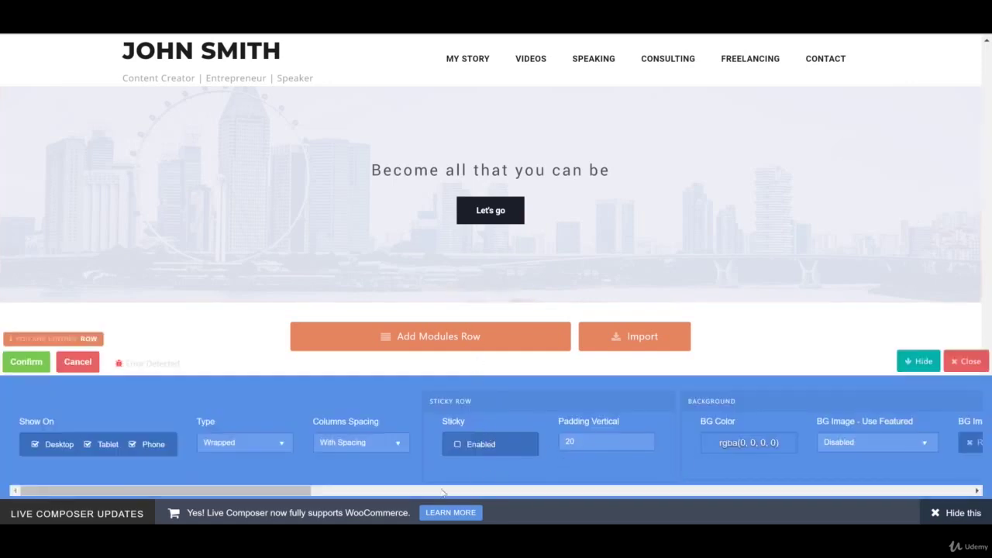
pyautogui.moveTo(300, 495); pyautogui.dragTo(446, 513)
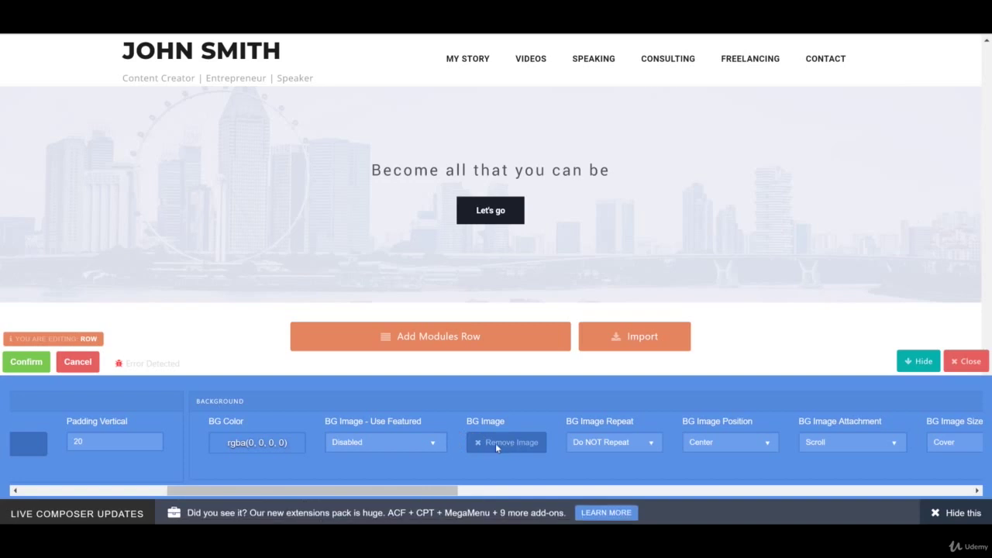
pyautogui.click(491, 442)
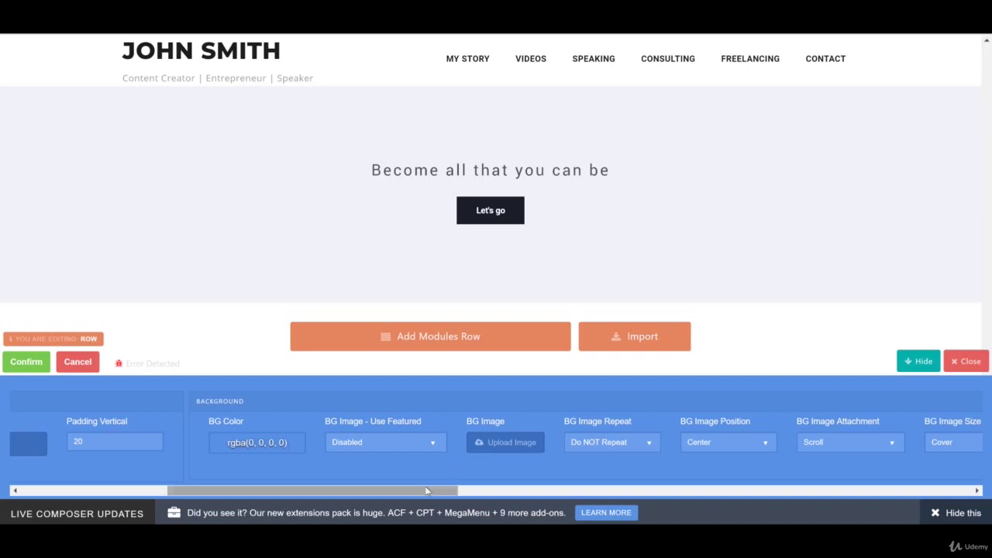
pyautogui.moveTo(453, 490); pyautogui.dragTo(614, 494)
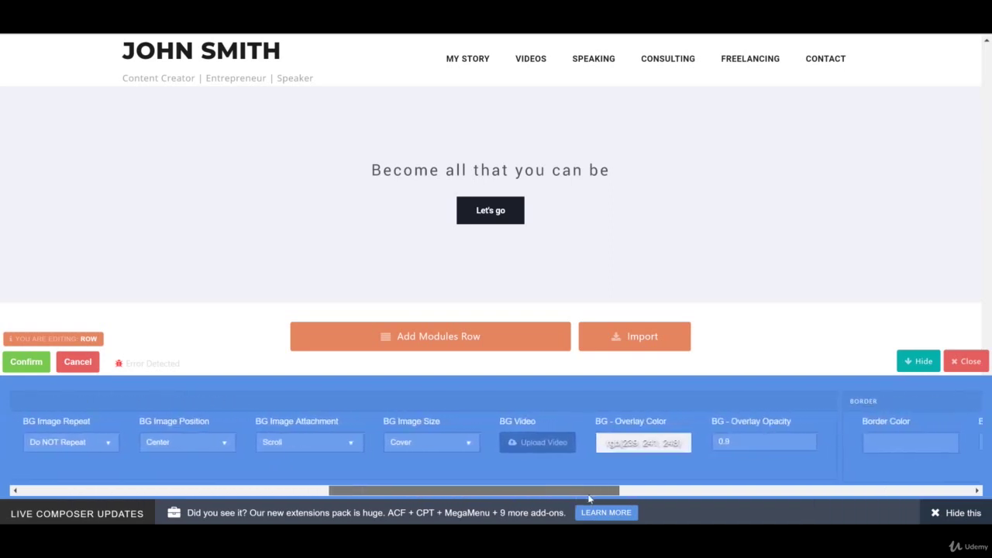
pyautogui.click(545, 440)
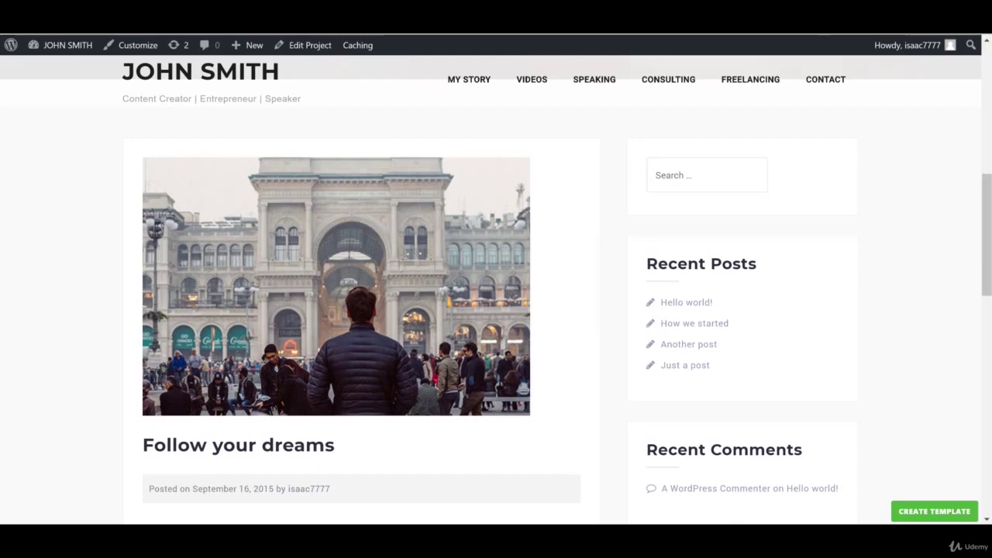
# Go to videvo.net and search the stock footage for 'man walking'
pyautogui.write('vide')
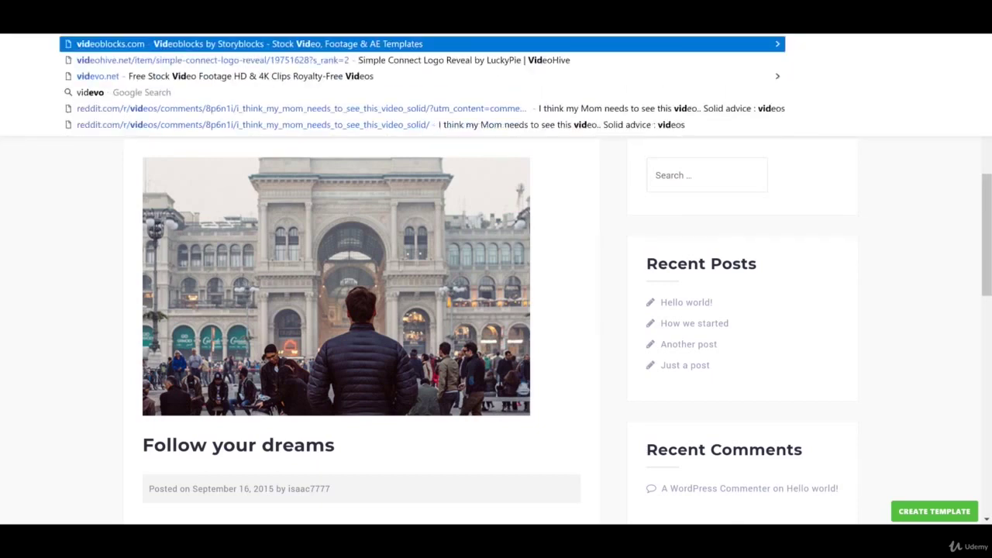
pyautogui.write('vo')
pyautogui.press('Return')
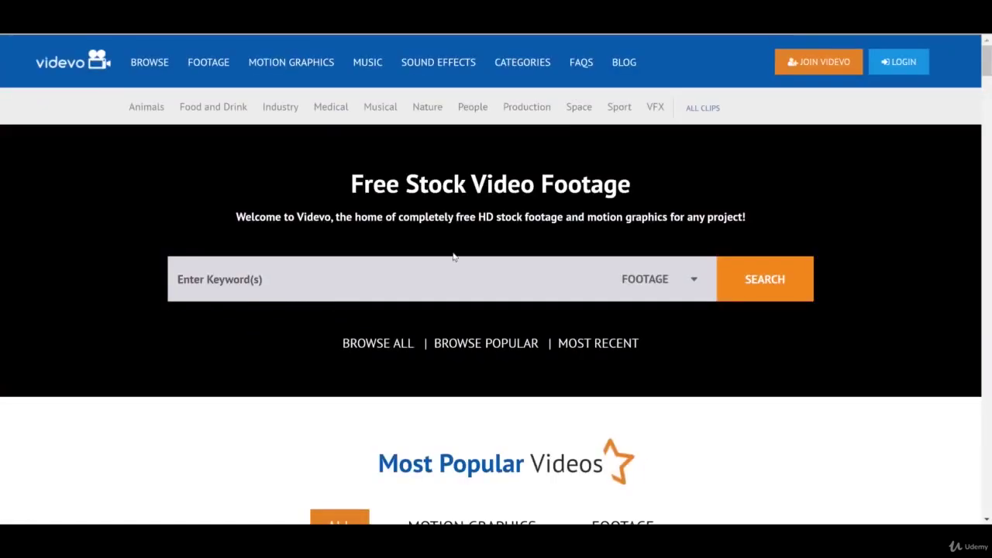
pyautogui.click(323, 293)
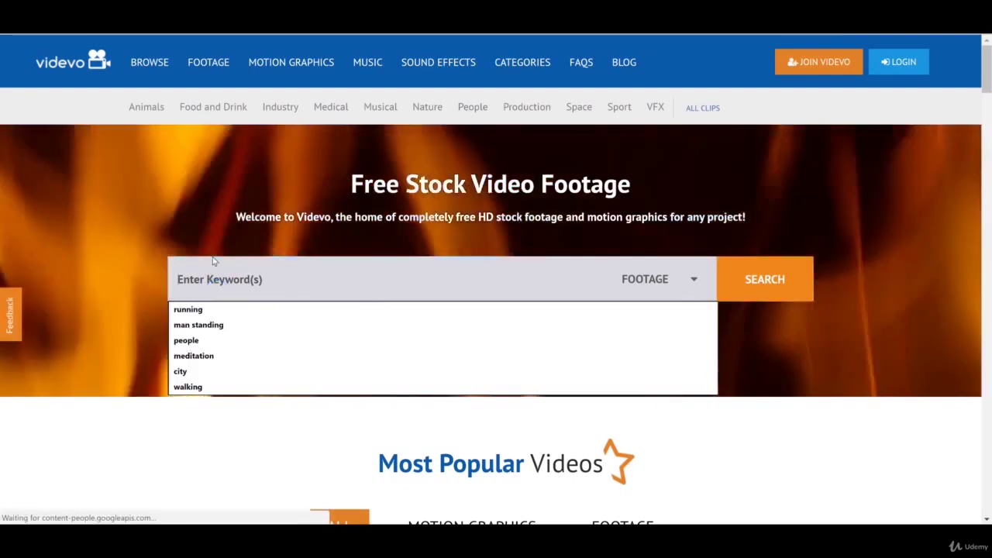
pyautogui.write('man wa')
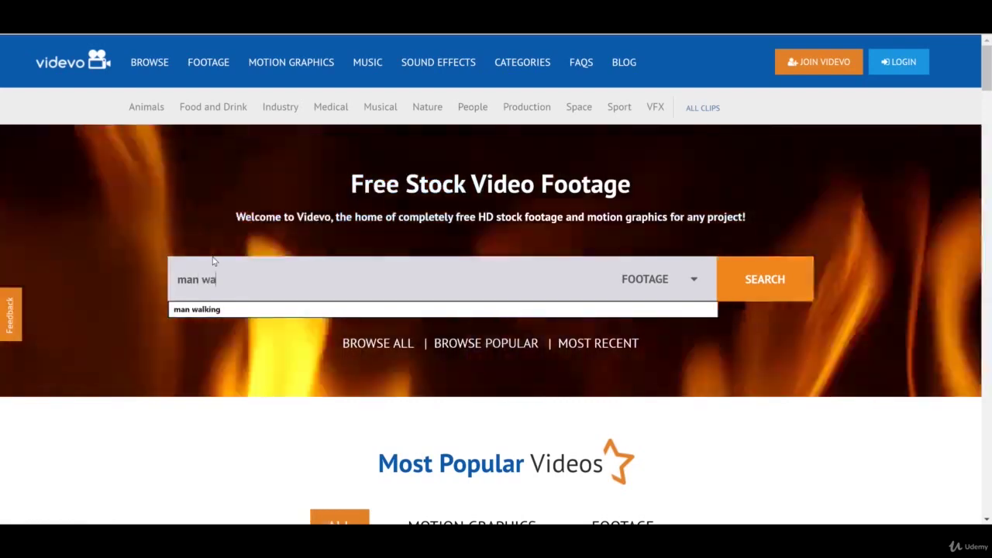
pyautogui.write('lking')
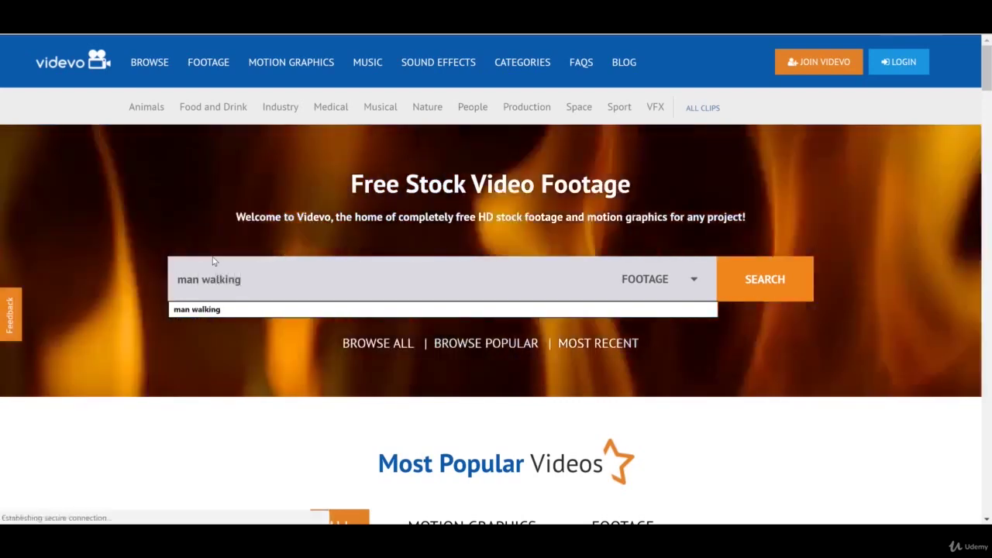
pyautogui.press('Escape')
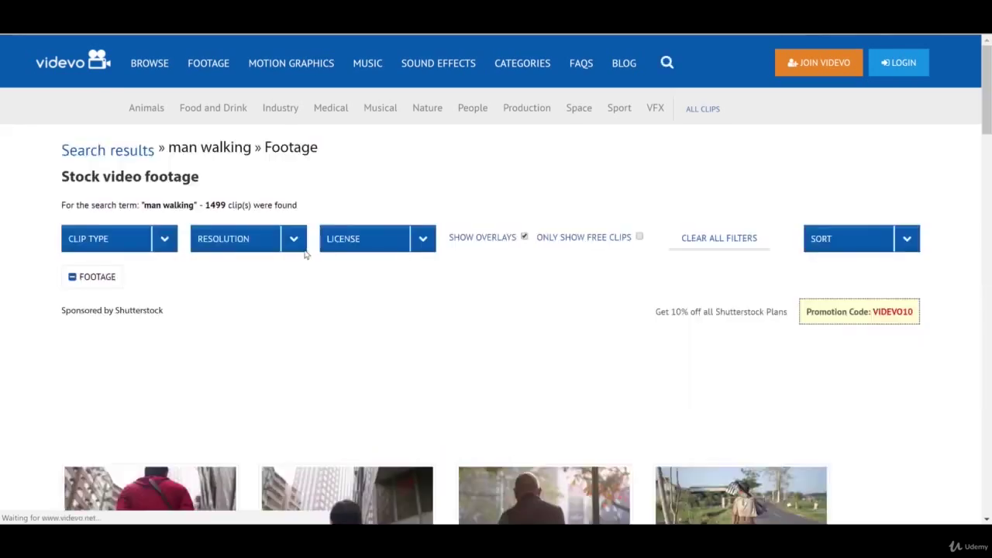
# Browse the man walking results and check the clip's 51.6 MB file size
pyautogui.scroll(-3, 233, 346)
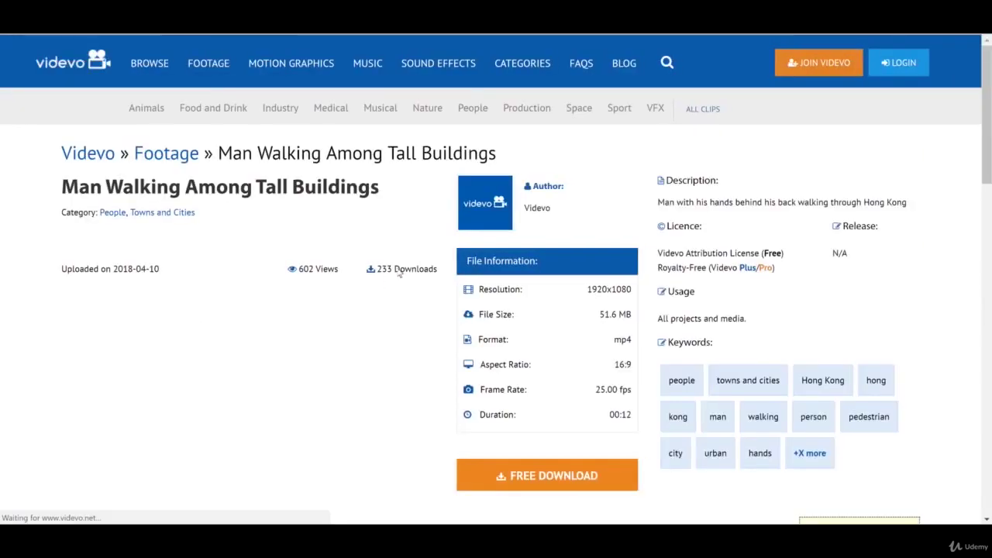
pyautogui.scroll(-3, 398, 287)
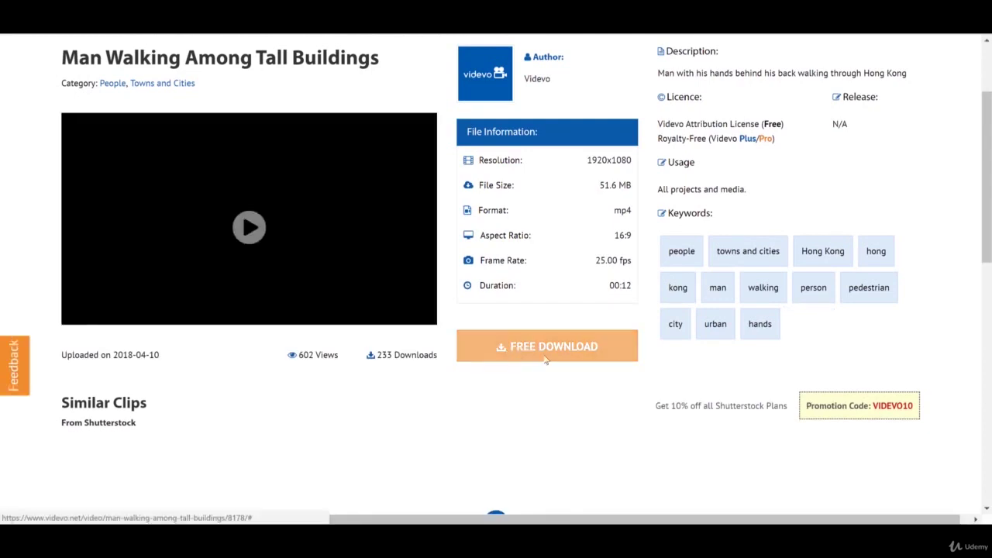
pyautogui.scroll(3, 375, 186)
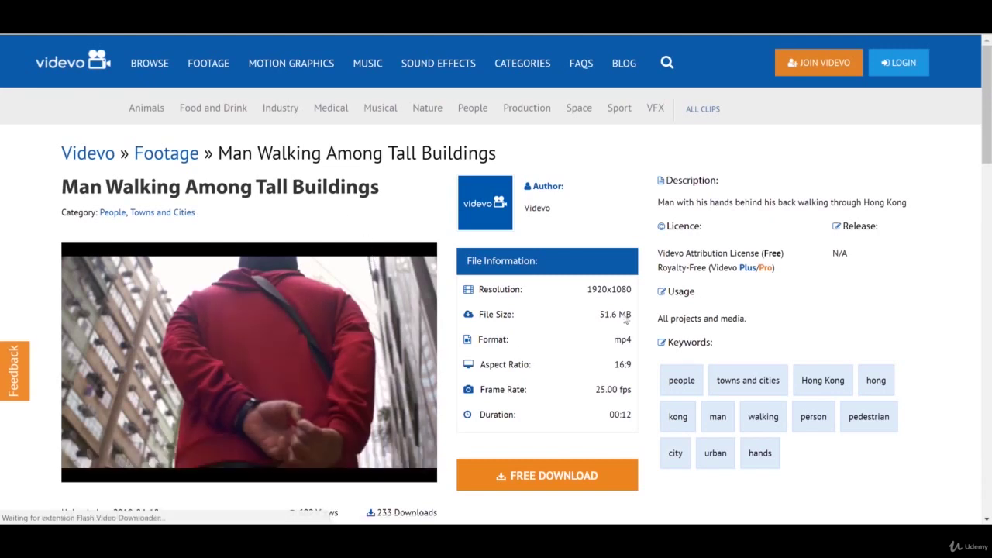
pyautogui.moveTo(607, 316); pyautogui.dragTo(632, 318)
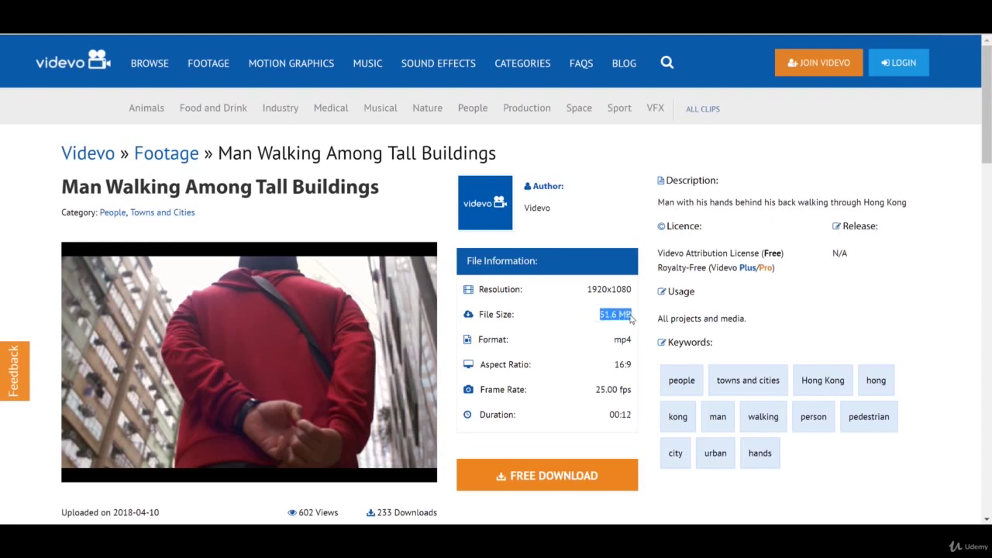
pyautogui.click(595, 318)
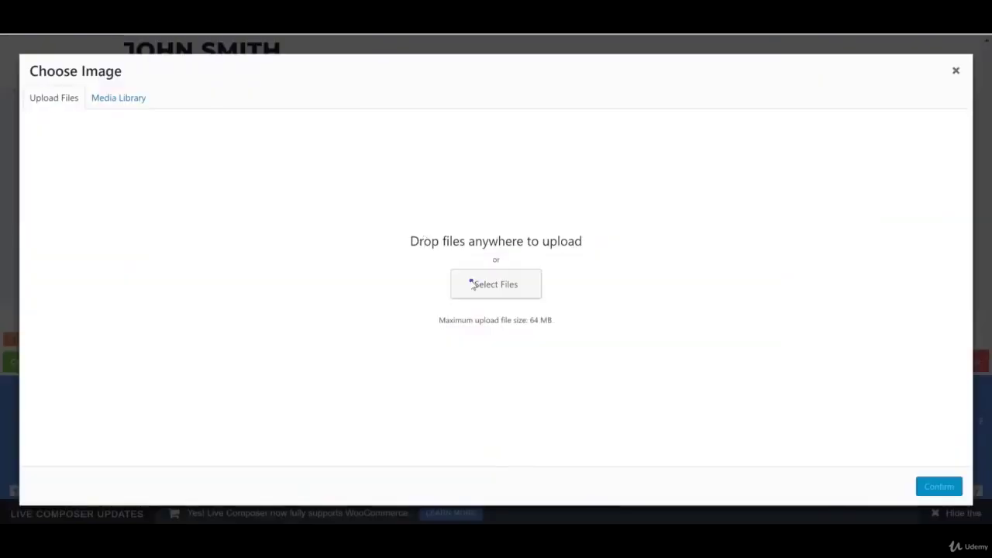
# Upload website-video.mp4 and assign it as the Become all that you can be row's background video
pyautogui.click(471, 283)
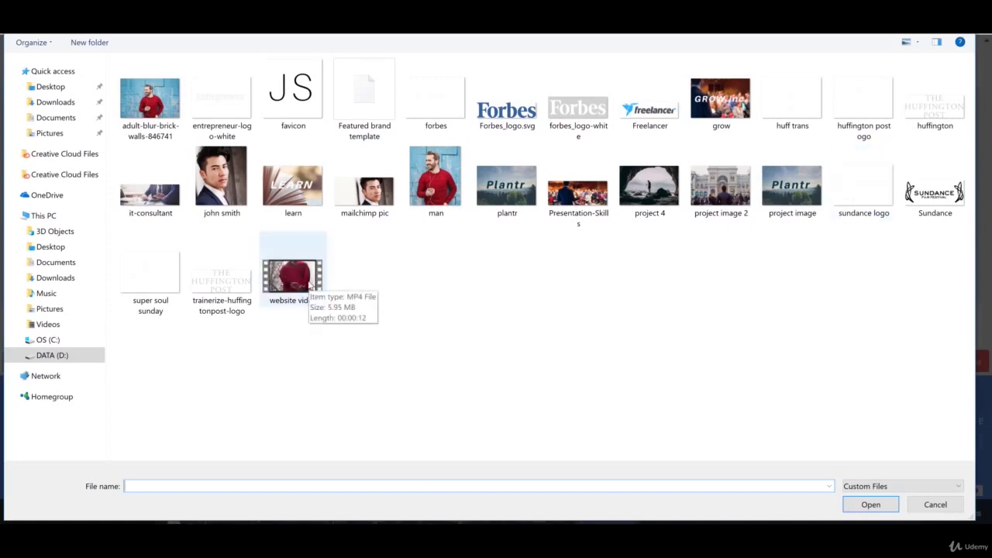
pyautogui.doubleClick(293, 281)
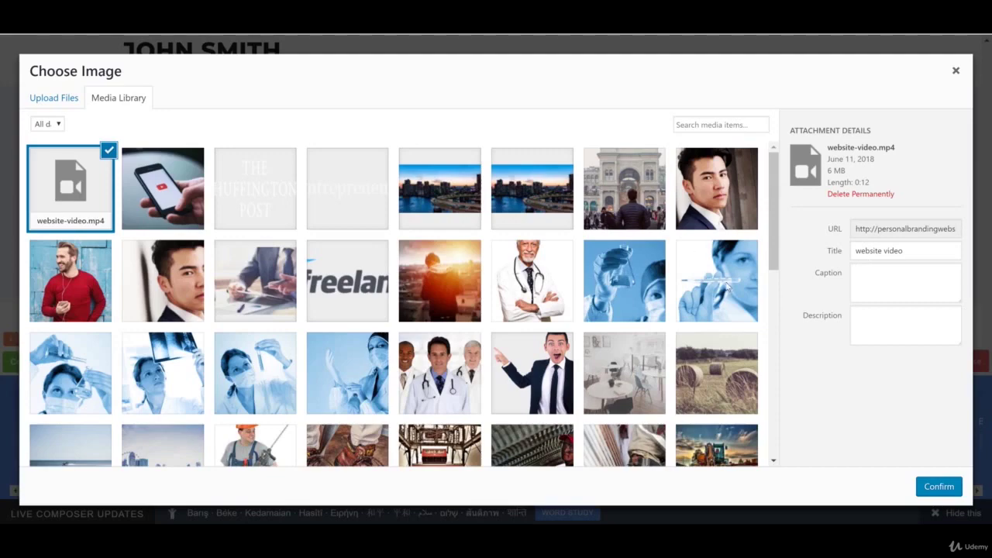
pyautogui.click(938, 487)
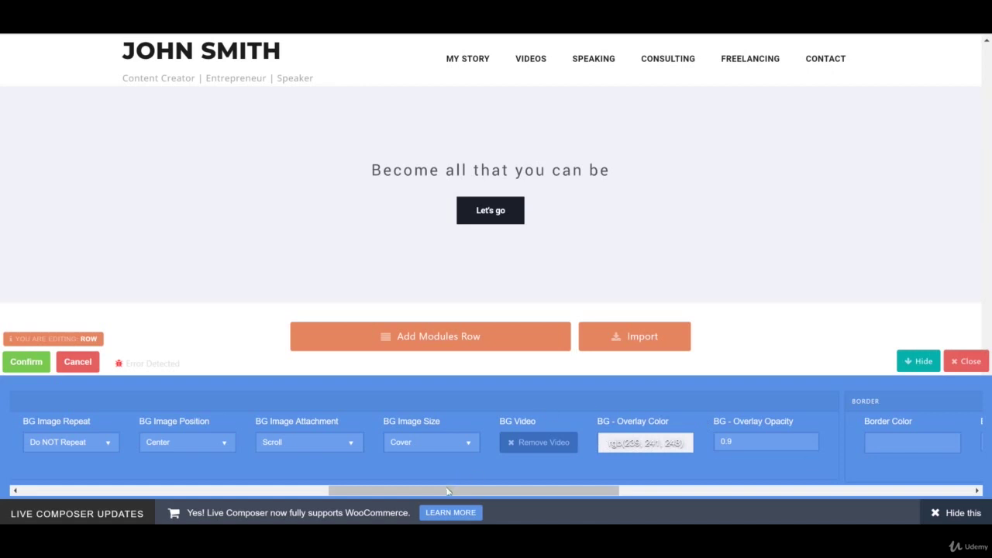
pyautogui.moveTo(447, 491); pyautogui.dragTo(71, 491)
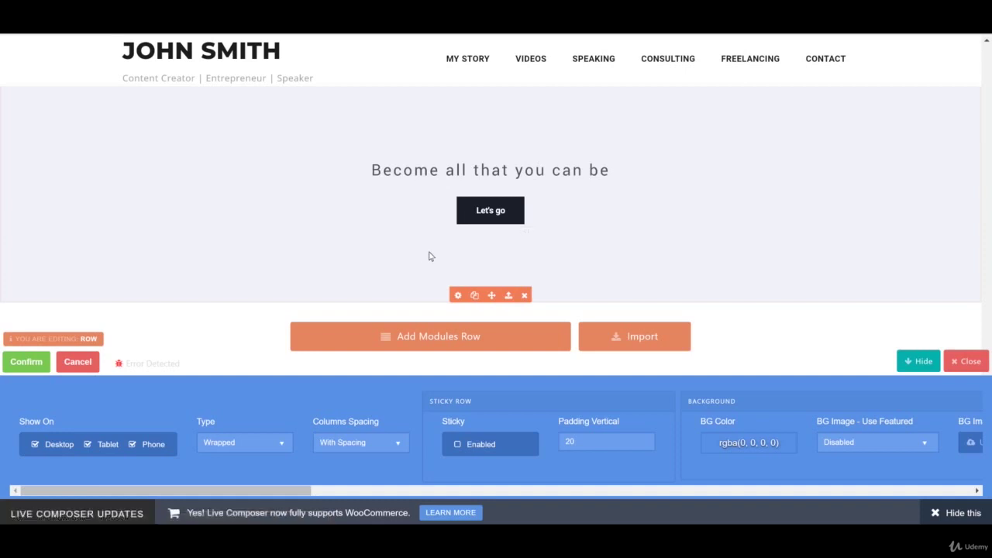
# Confirm the row settings and relabel the Let's go button as JOIN
pyautogui.click(25, 362)
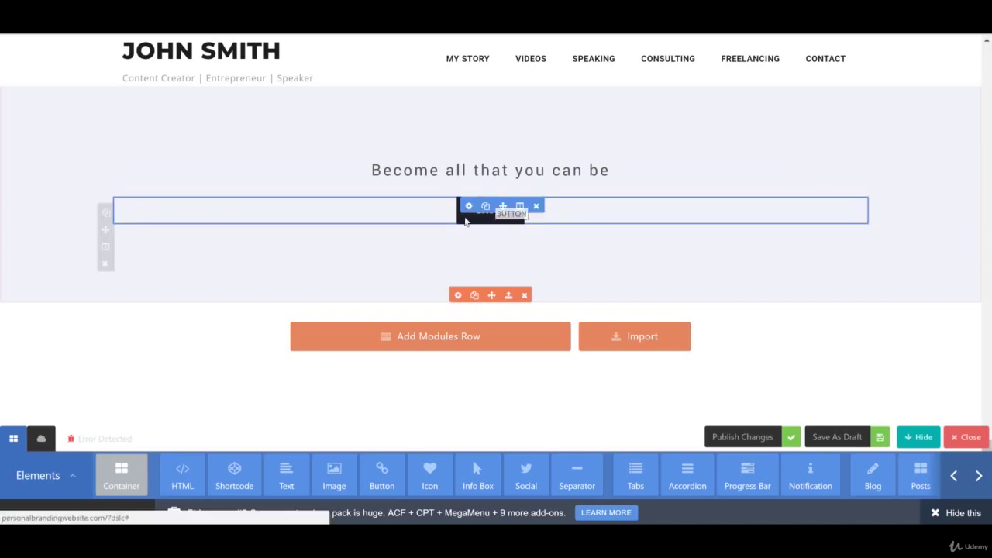
pyautogui.click(465, 219)
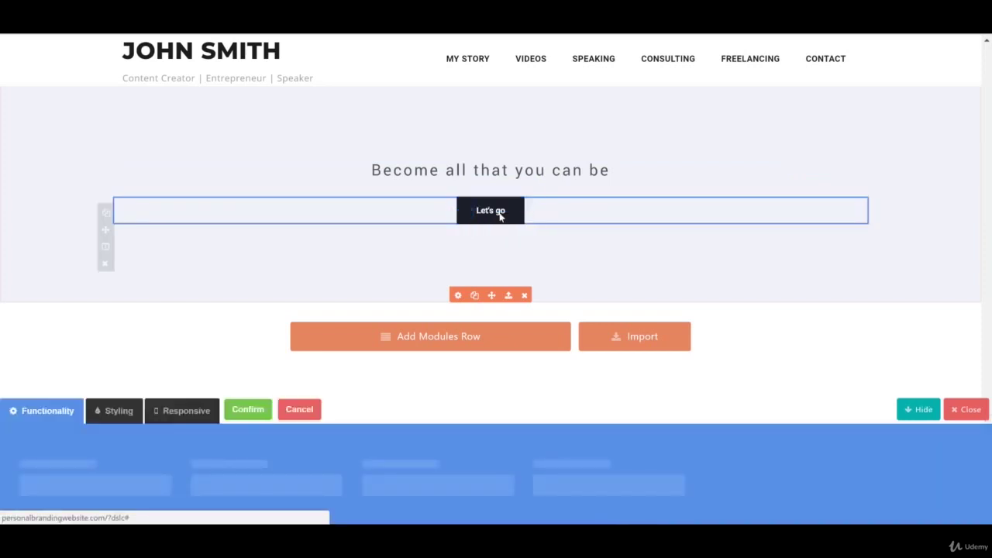
pyautogui.doubleClick(500, 211)
pyautogui.tripleClick(508, 216)
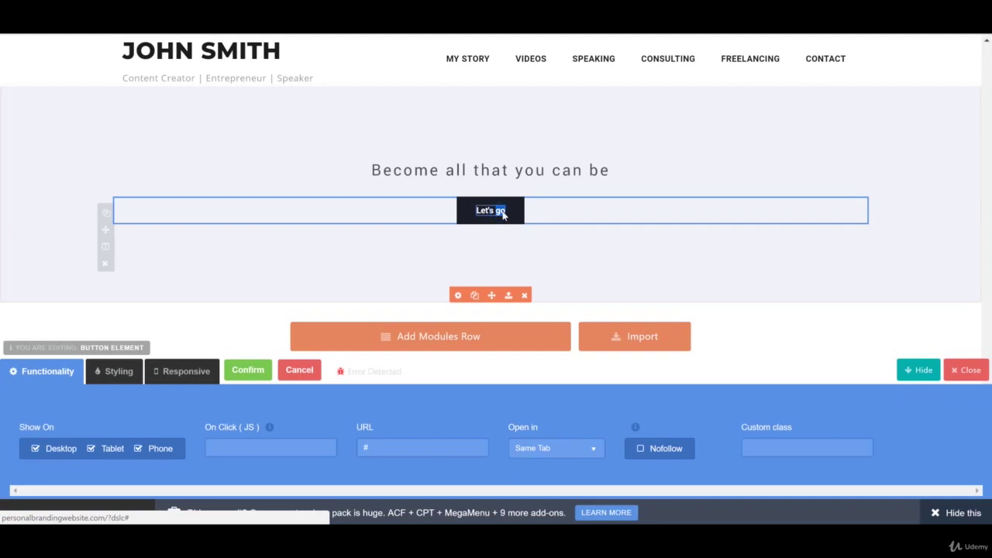
pyautogui.press('BackSpace')
pyautogui.press('BackSpace')
pyautogui.press('BackSpace')
pyautogui.press('BackSpace')
pyautogui.press('BackSpace')
pyautogui.press('BackSpace')
pyautogui.press('BackSpace')
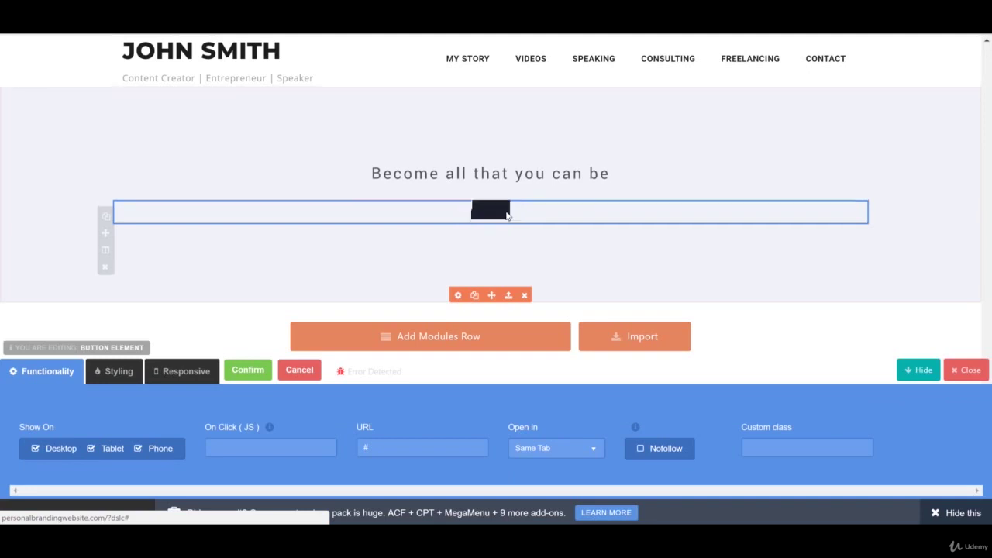
pyautogui.write('JO')
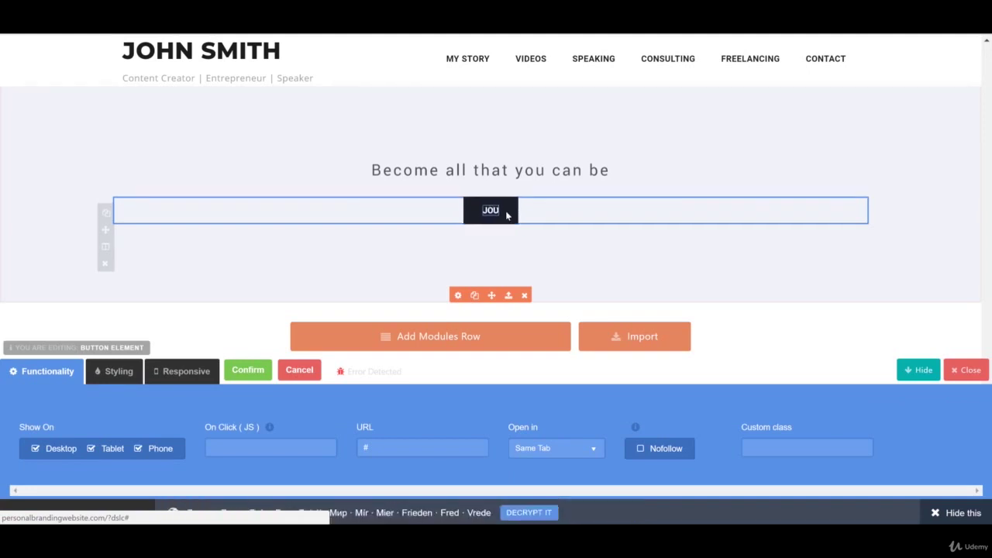
pyautogui.write('IN')
pyautogui.press('BackSpace')
pyautogui.press('BackSpace')
pyautogui.press('BackSpace')
pyautogui.write('IN')
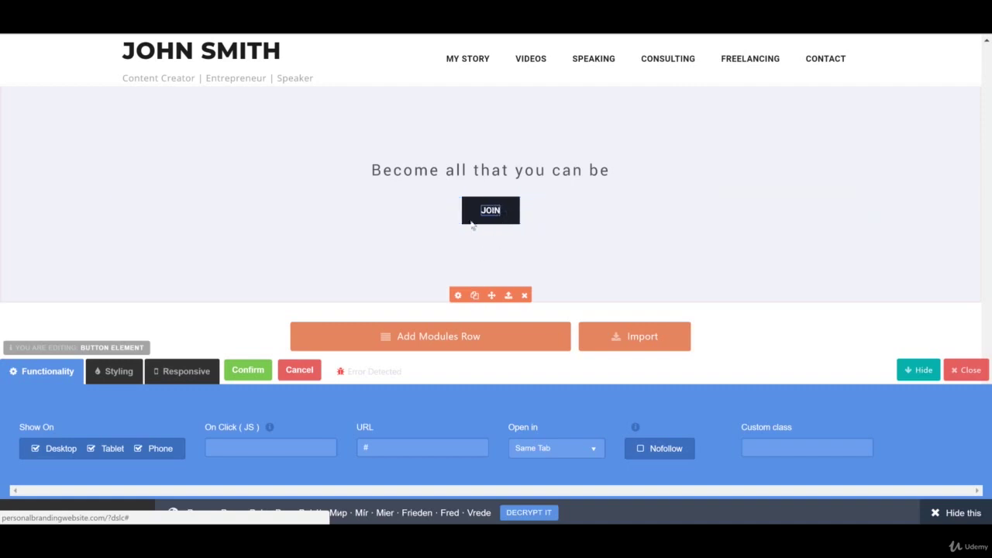
# Give the JOIN button a dark blue rgba(20,112,157,0.9) background colour
pyautogui.click(117, 371)
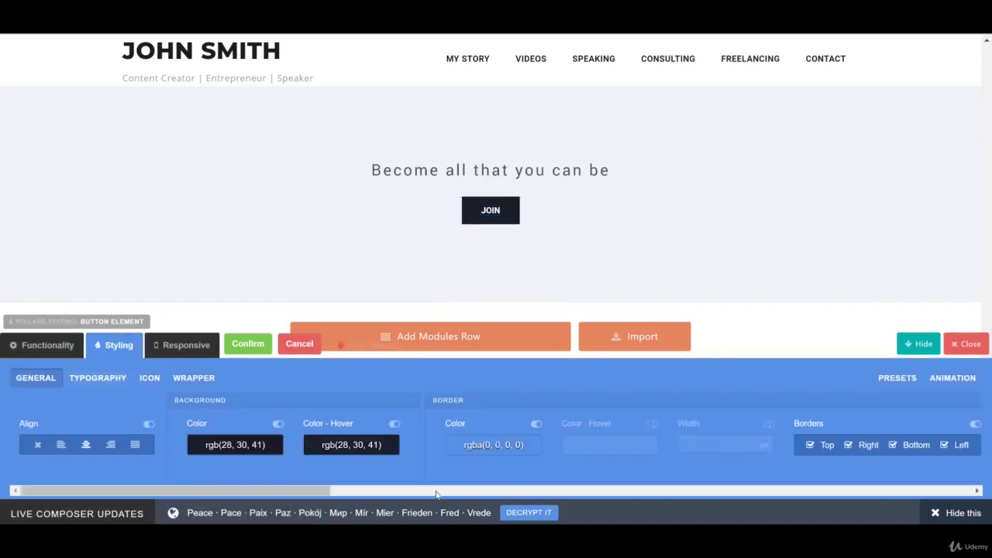
pyautogui.moveTo(328, 491); pyautogui.dragTo(261, 462)
pyautogui.click(241, 451)
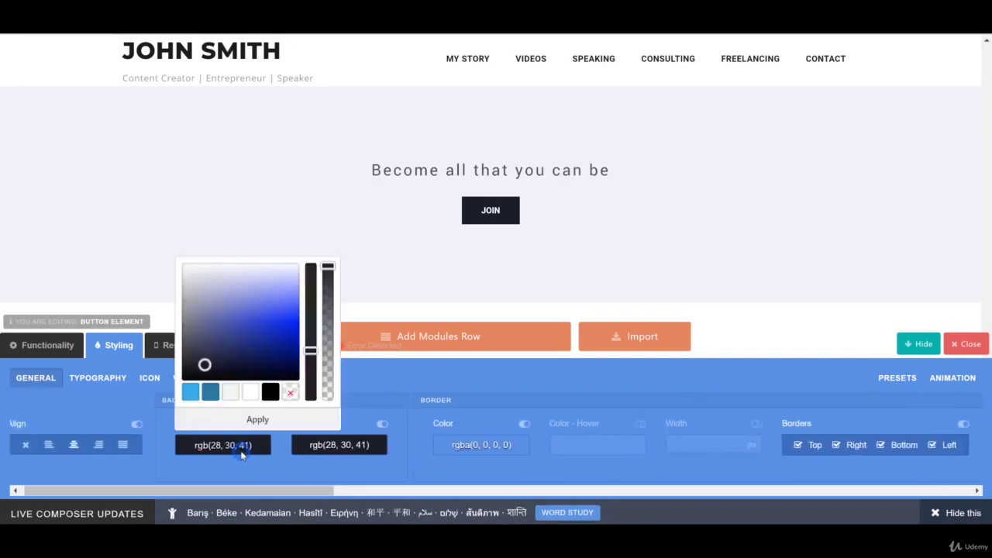
pyautogui.click(191, 393)
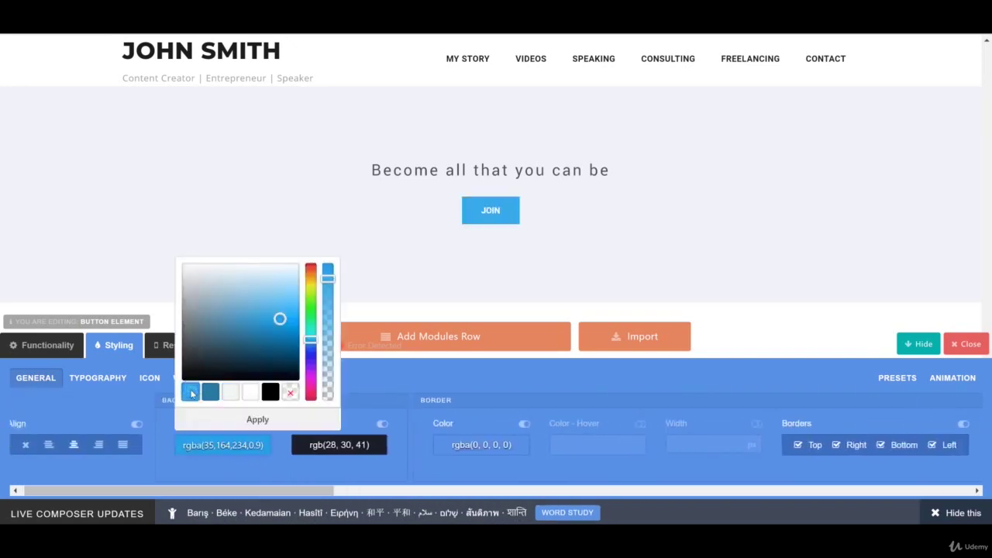
pyautogui.click(210, 393)
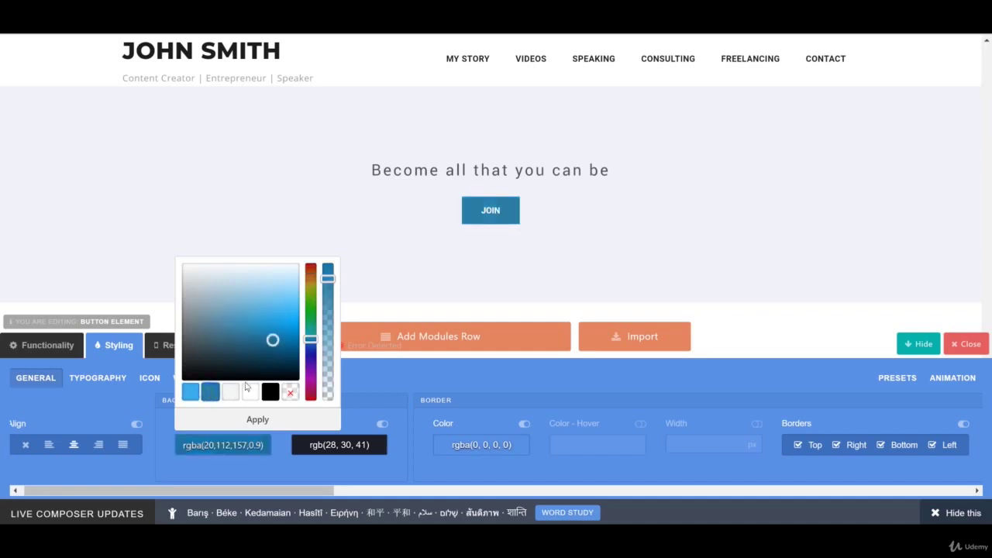
pyautogui.click(277, 419)
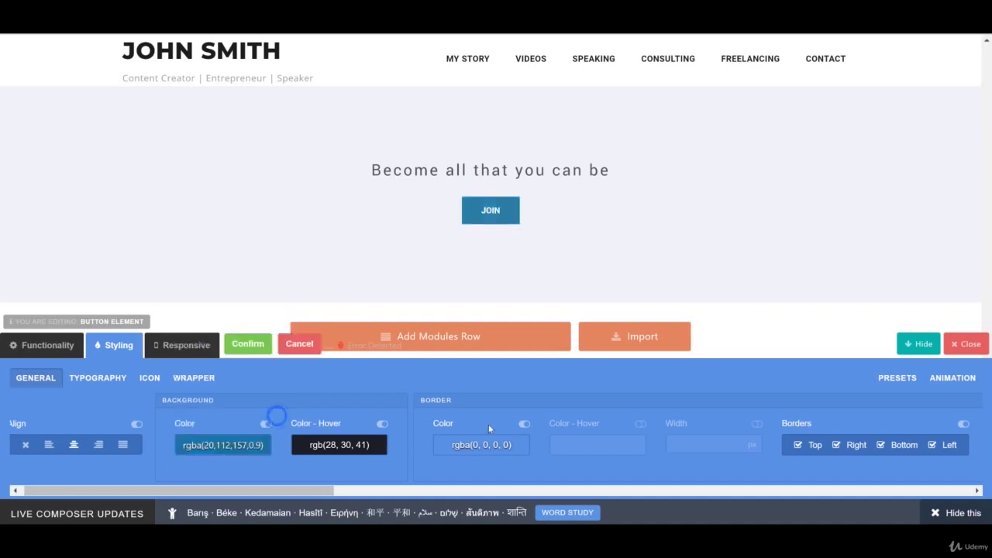
# Enlarge the button's font size to 22 px and confirm the styling
pyautogui.click(116, 383)
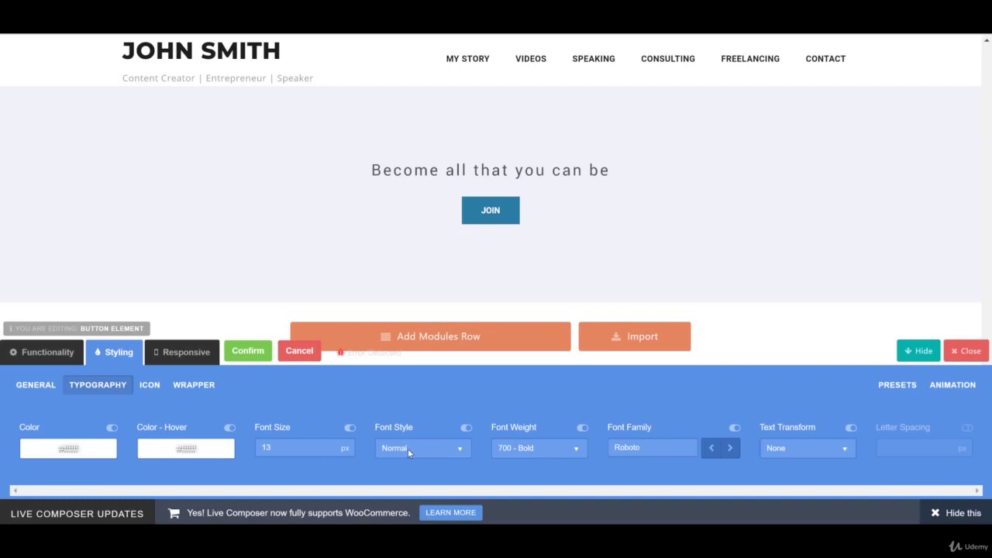
pyautogui.moveTo(286, 455)
pyautogui.moveTo(286, 469); pyautogui.dragTo(303, 471)
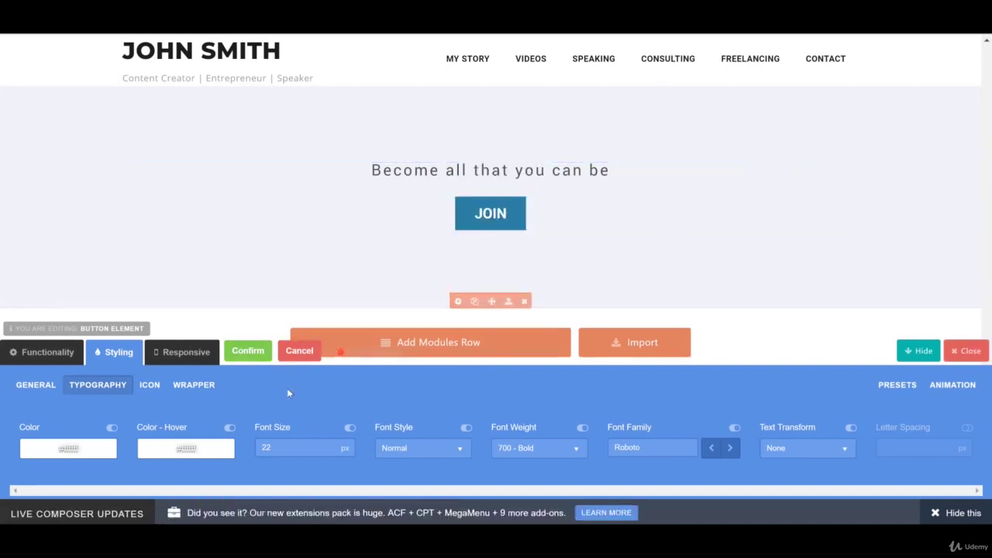
pyautogui.click(254, 355)
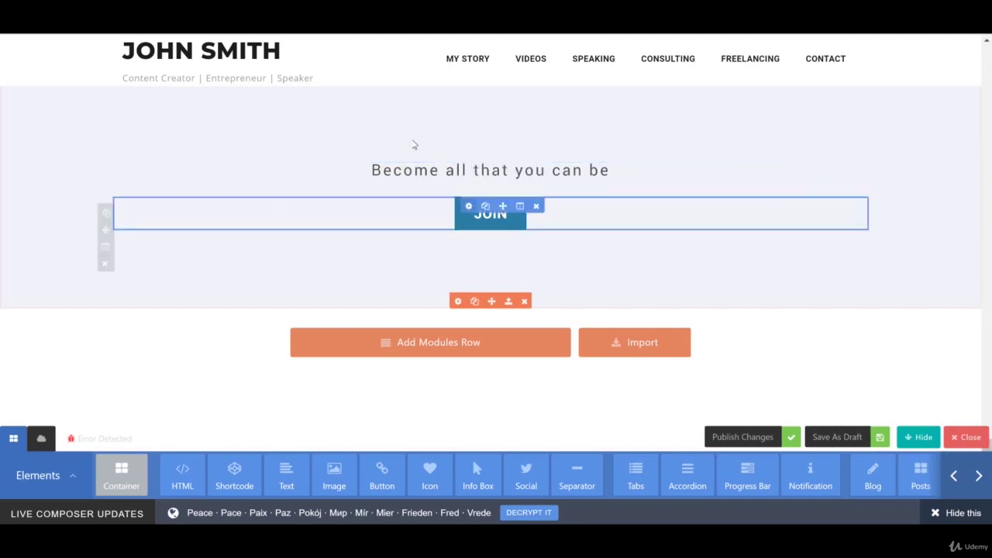
# Publish the page changes and close the page editor
pyautogui.click(519, 170)
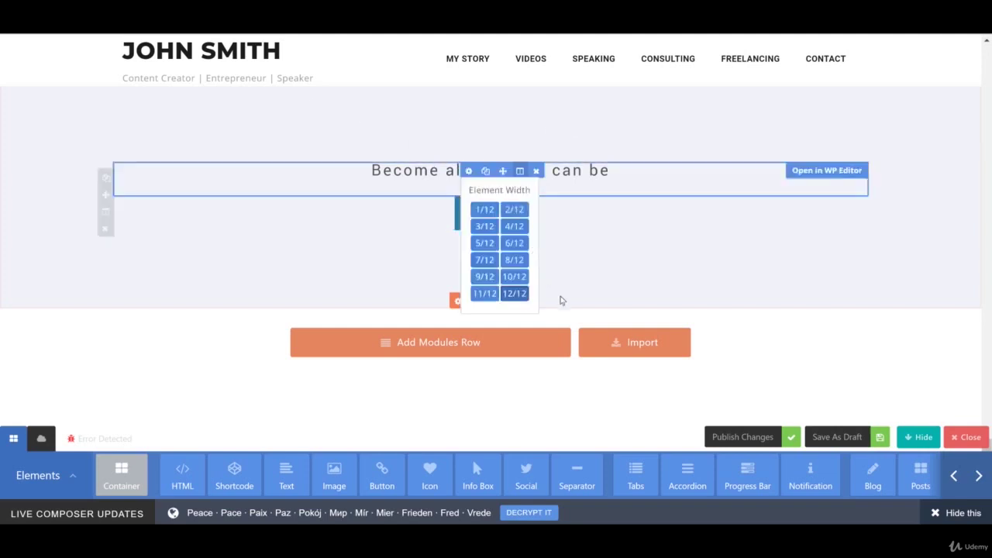
pyautogui.click(758, 438)
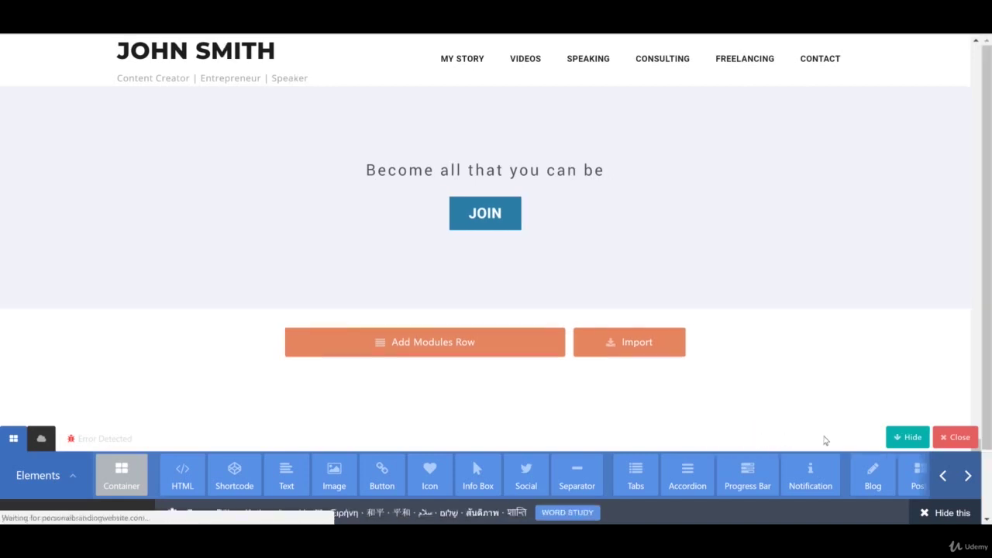
pyautogui.click(961, 438)
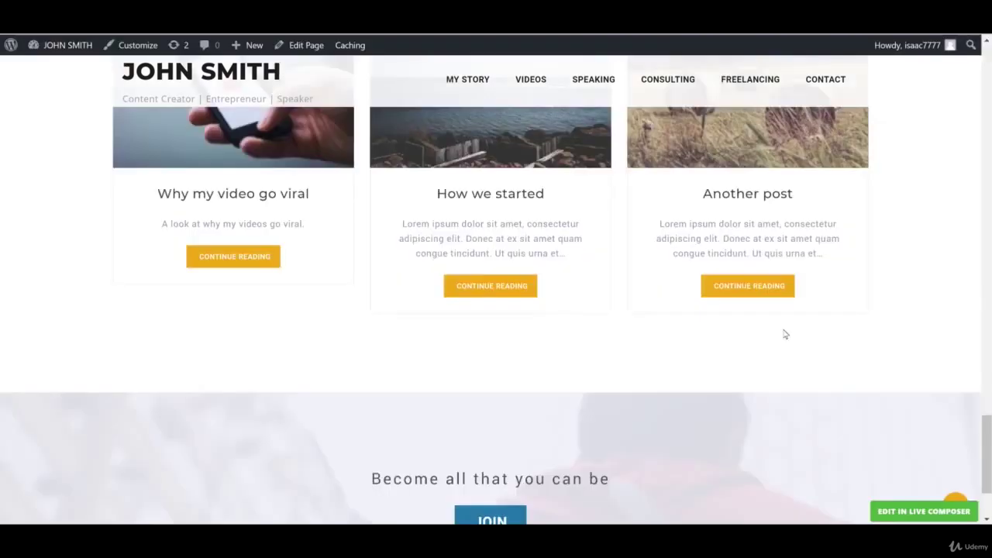
# Reopen the homepage in Live Composer and scroll down to the JOIN row
pyautogui.scroll(-2, 785, 334)
pyautogui.scroll(-1, 786, 334)
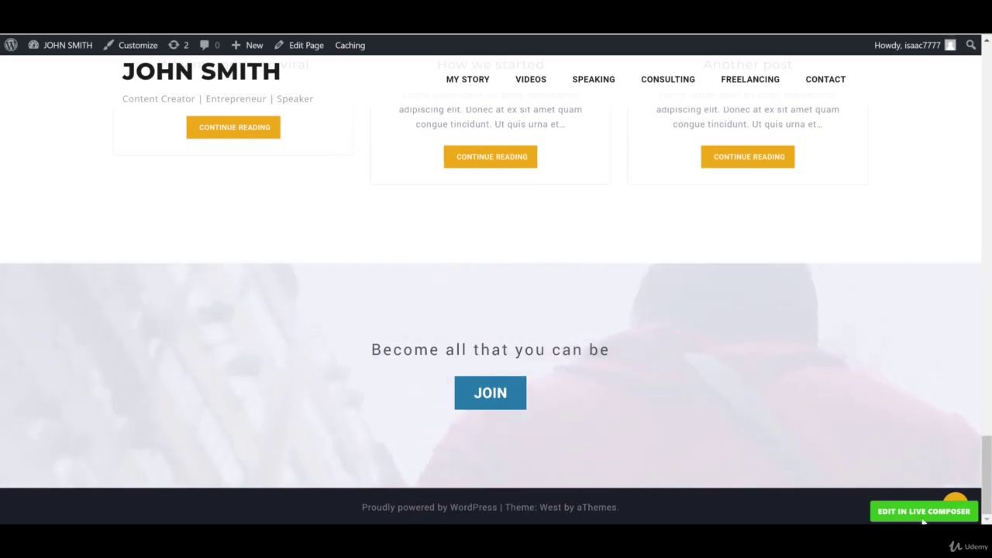
pyautogui.click(922, 518)
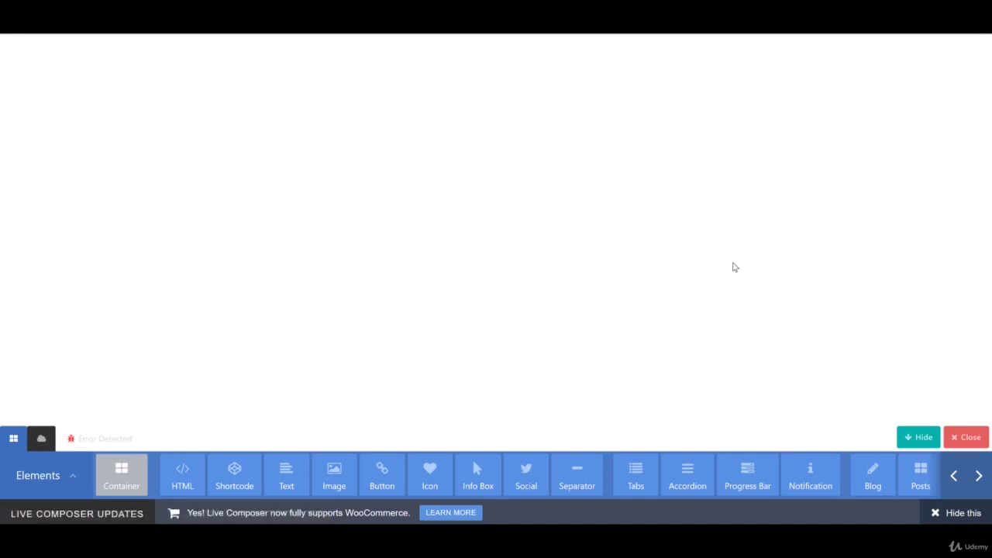
pyautogui.scroll(-4, 738, 277)
pyautogui.scroll(-10, 738, 277)
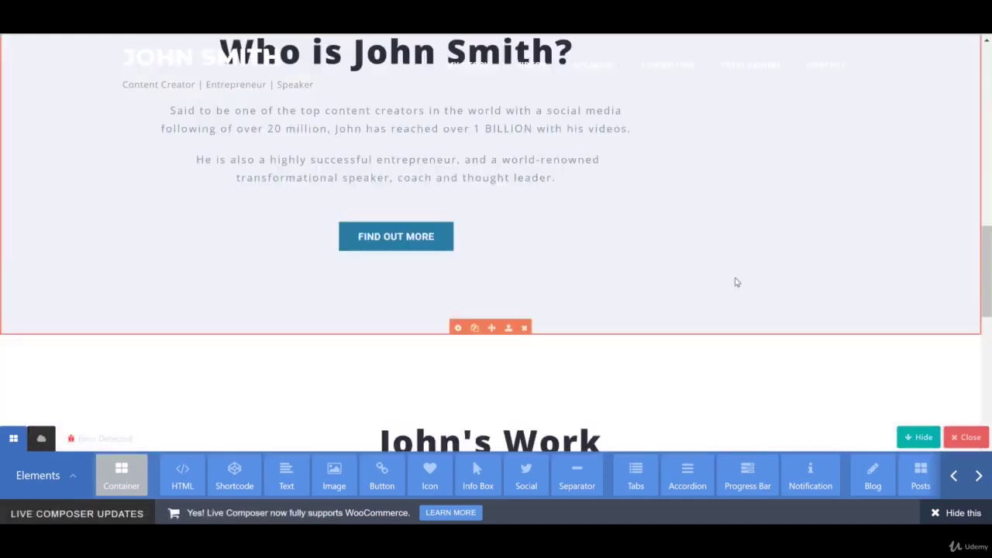
pyautogui.scroll(-8, 736, 284)
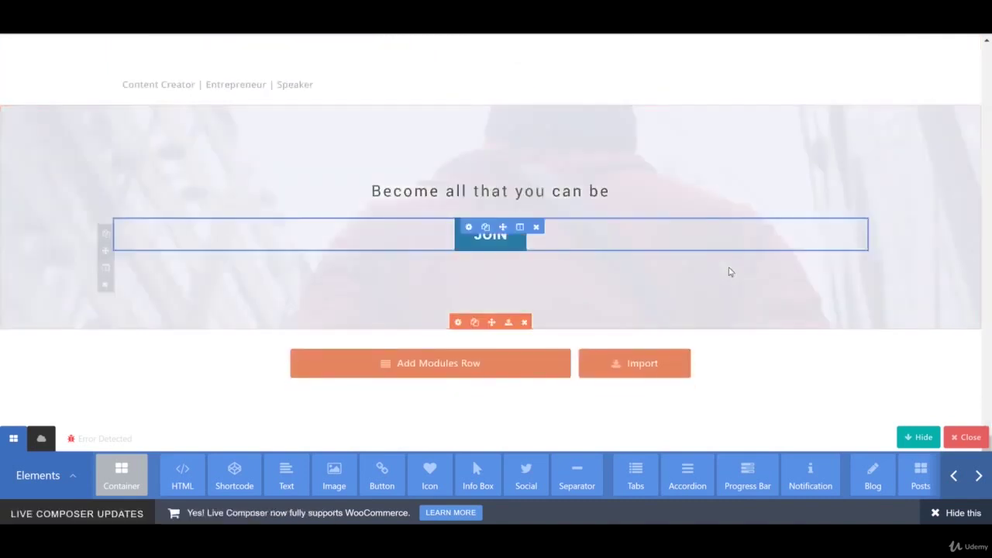
pyautogui.scroll(2, 750, 200)
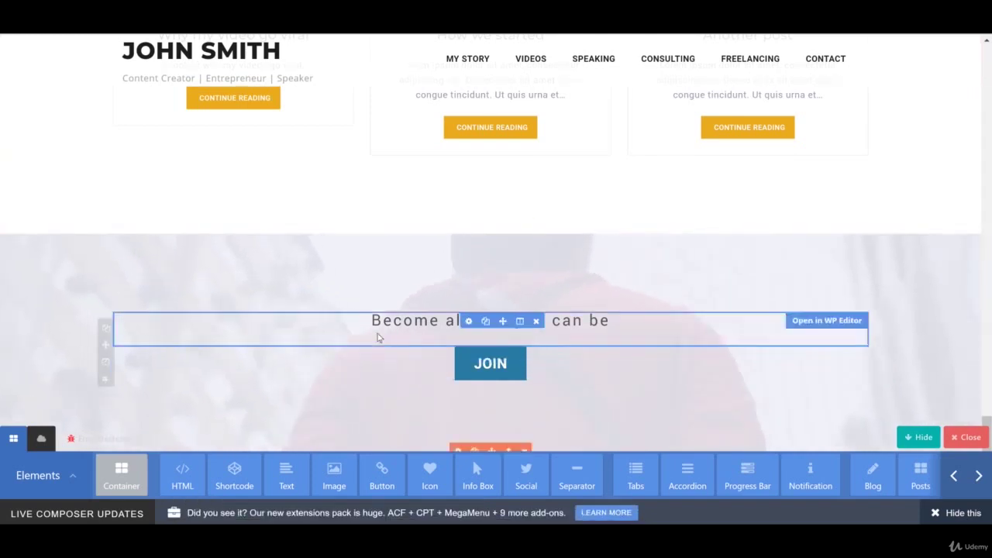
pyautogui.scroll(-1, 349, 338)
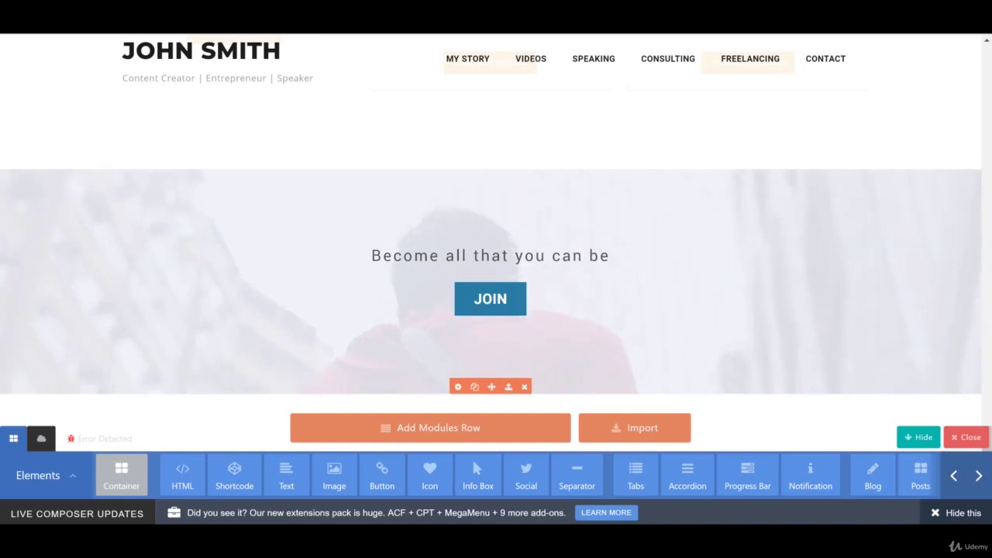
# Set the JOIN row's BG Overlay Opacity slider to about 1.05, hiding the video
pyautogui.click(459, 387)
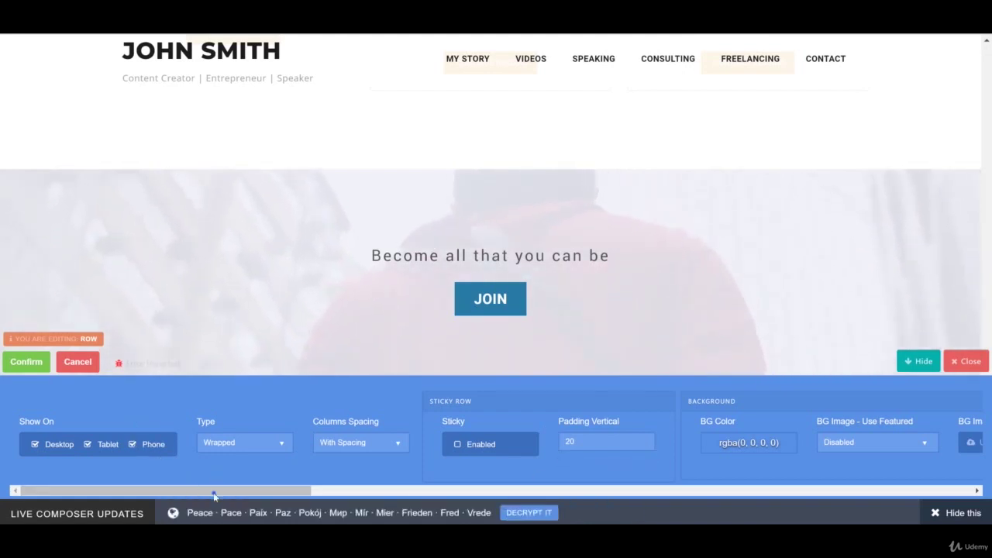
pyautogui.moveTo(222, 491); pyautogui.dragTo(570, 477)
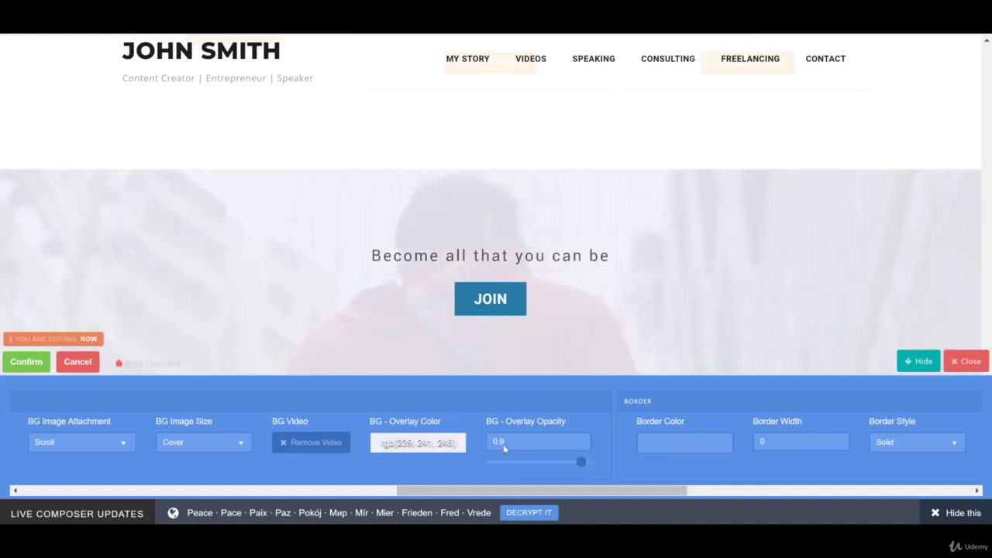
pyautogui.moveTo(516, 465)
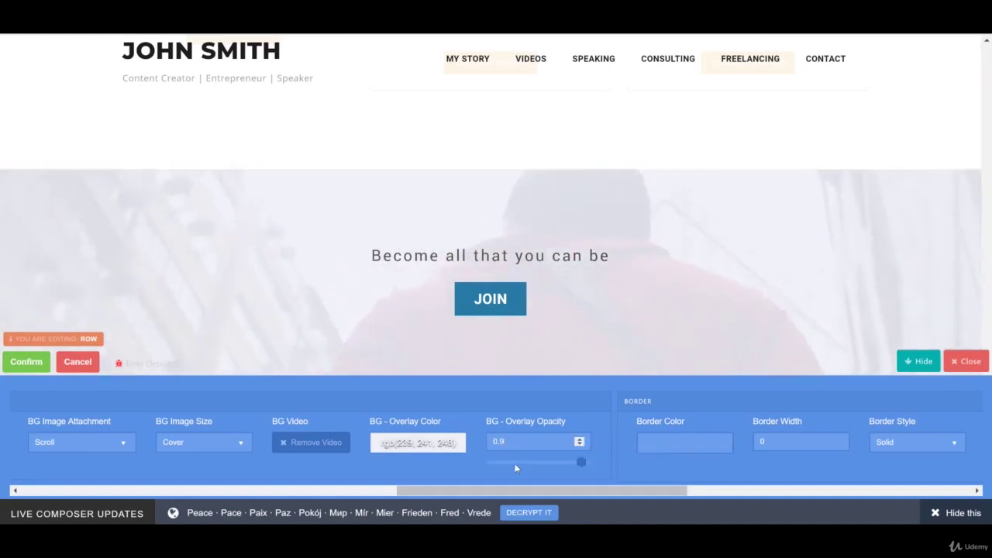
pyautogui.moveTo(572, 460); pyautogui.dragTo(523, 461)
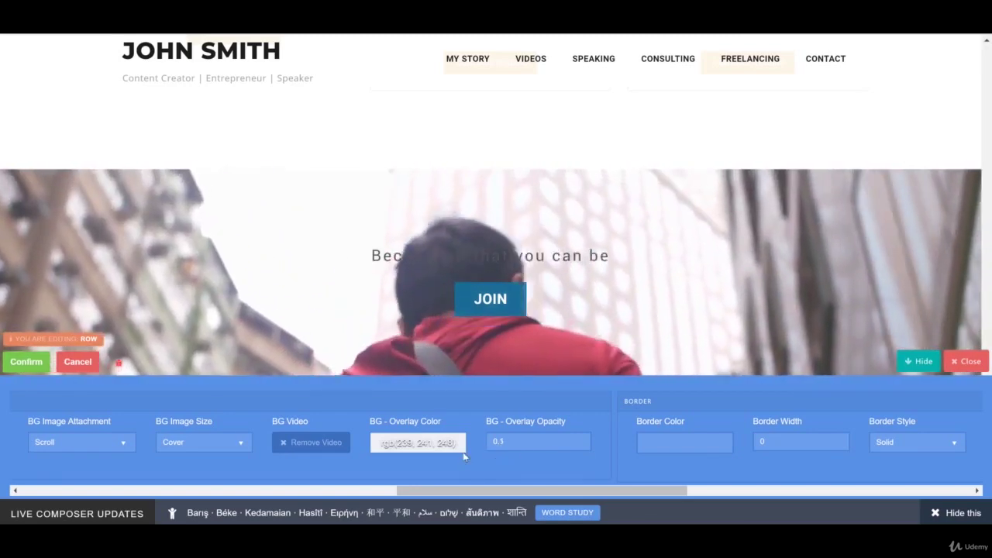
pyautogui.moveTo(537, 459)
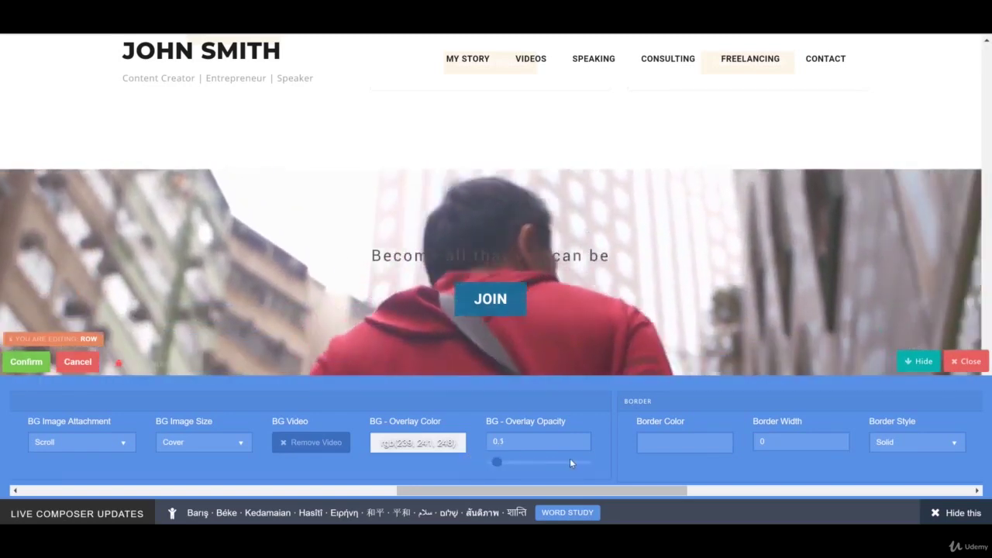
pyautogui.click(576, 464)
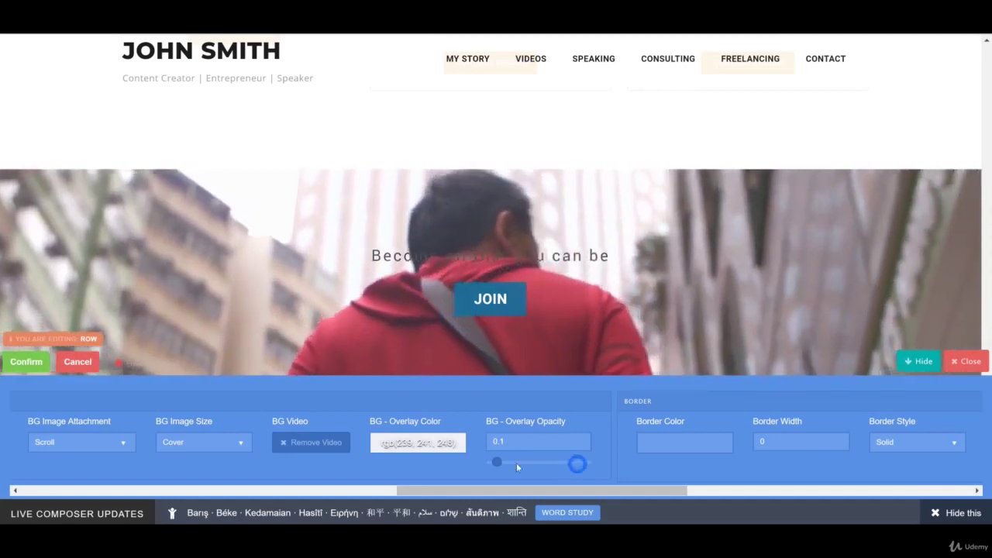
pyautogui.moveTo(576, 462); pyautogui.dragTo(633, 464)
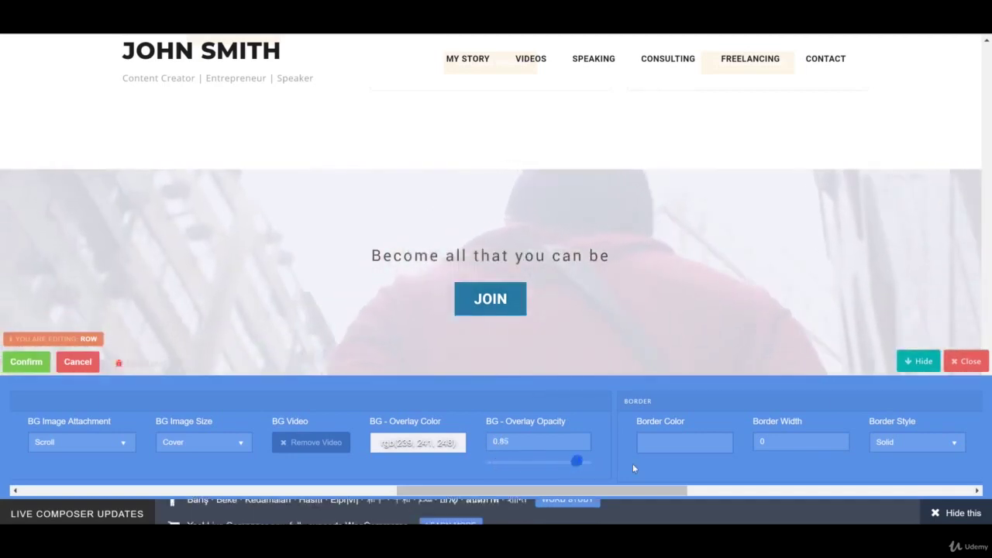
pyautogui.moveTo(580, 470)
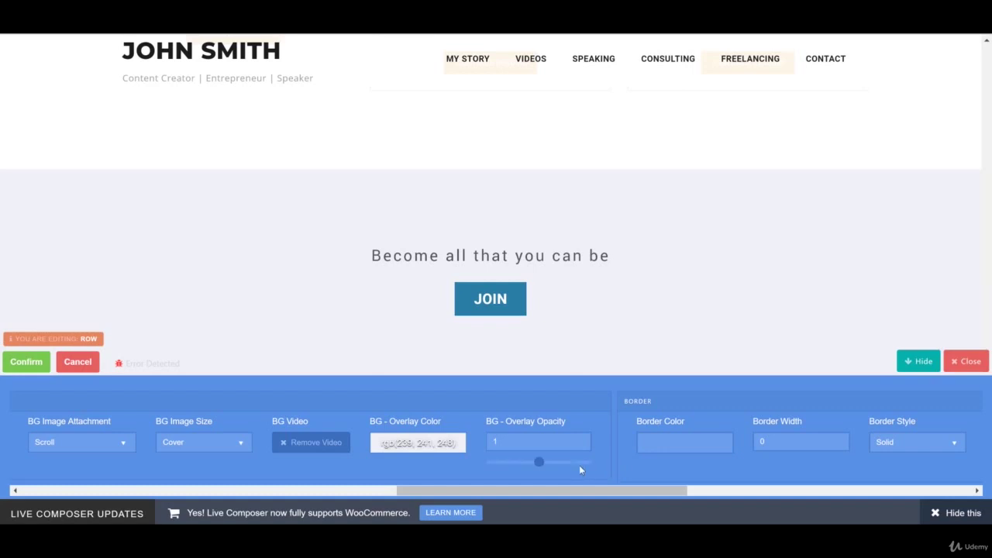
pyautogui.moveTo(551, 461); pyautogui.dragTo(563, 464)
pyautogui.moveTo(573, 462); pyautogui.dragTo(572, 462)
pyautogui.moveTo(572, 462); pyautogui.dragTo(562, 461)
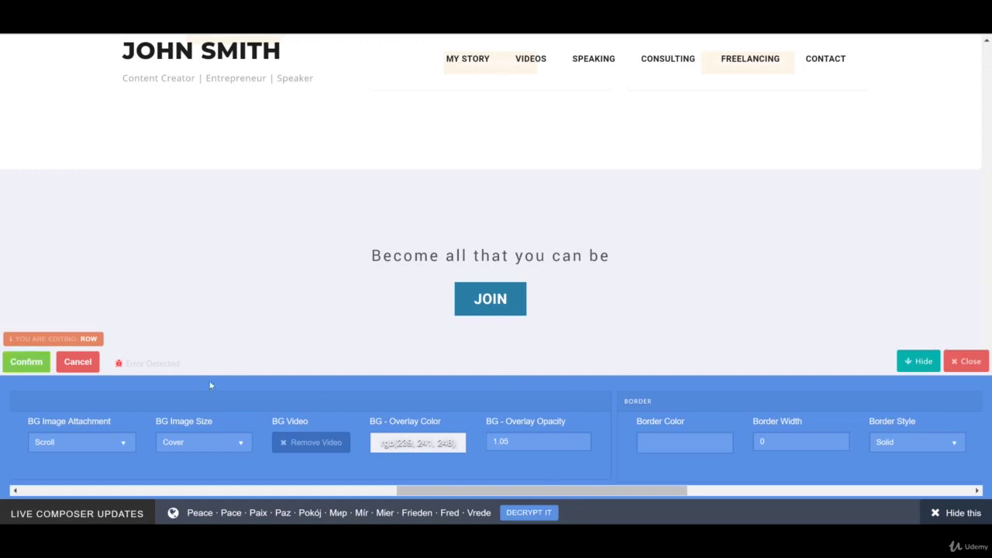
# Confirm the JOIN row's overlay setting, publish changes, and close the editor
pyautogui.click(31, 367)
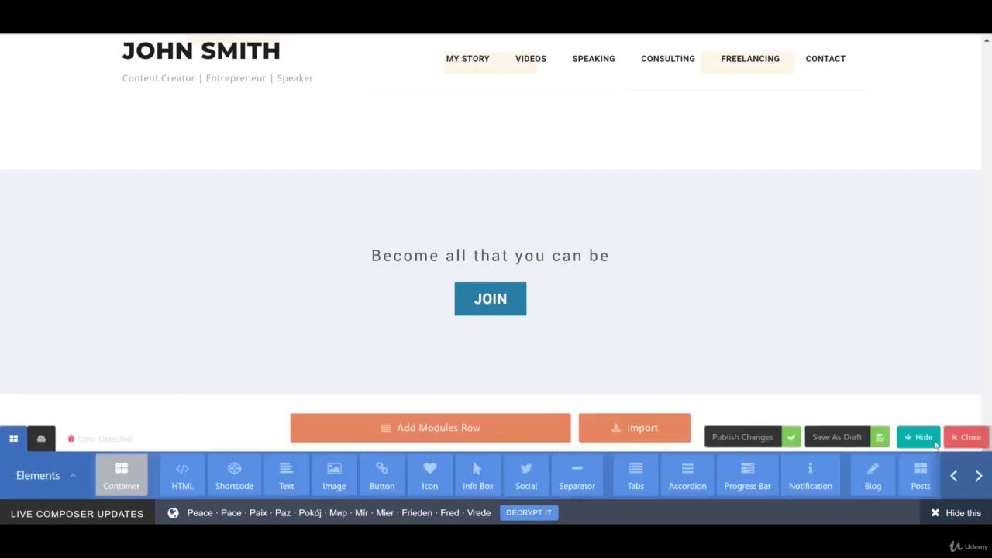
pyautogui.click(758, 439)
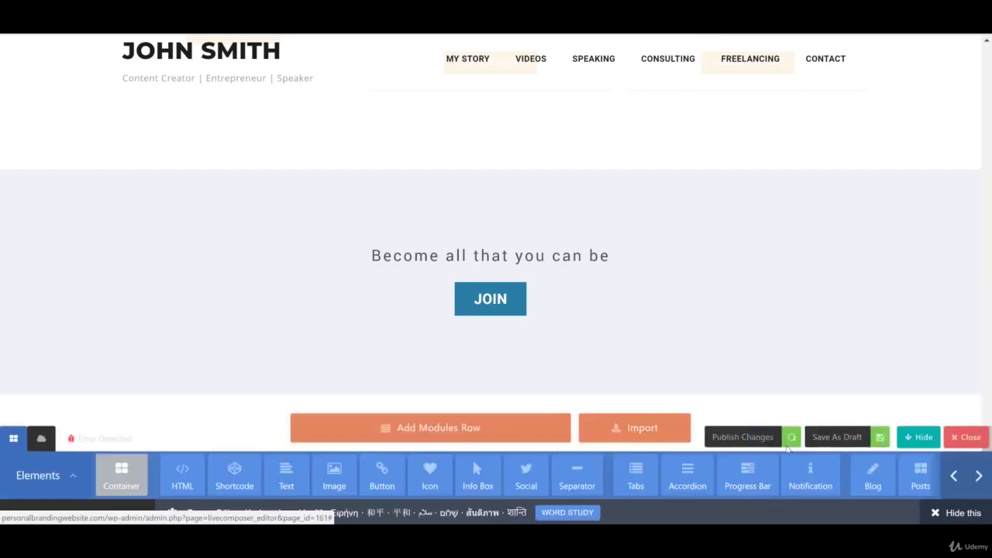
pyautogui.click(962, 439)
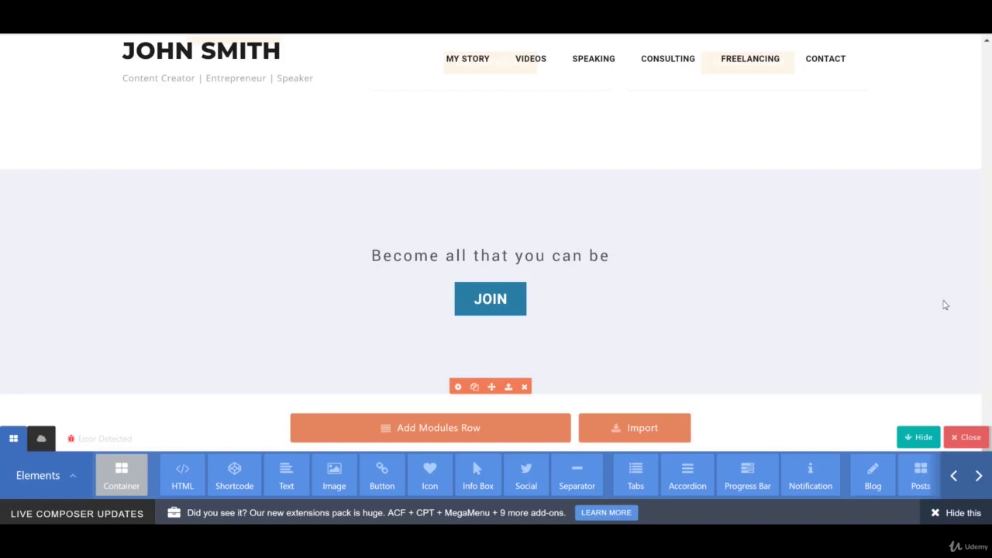
pyautogui.scroll(1, 795, 270)
# Drag a Testimonials element into the new row's Drop modules here zone below JOIN
pyautogui.scroll(-2, 795, 270)
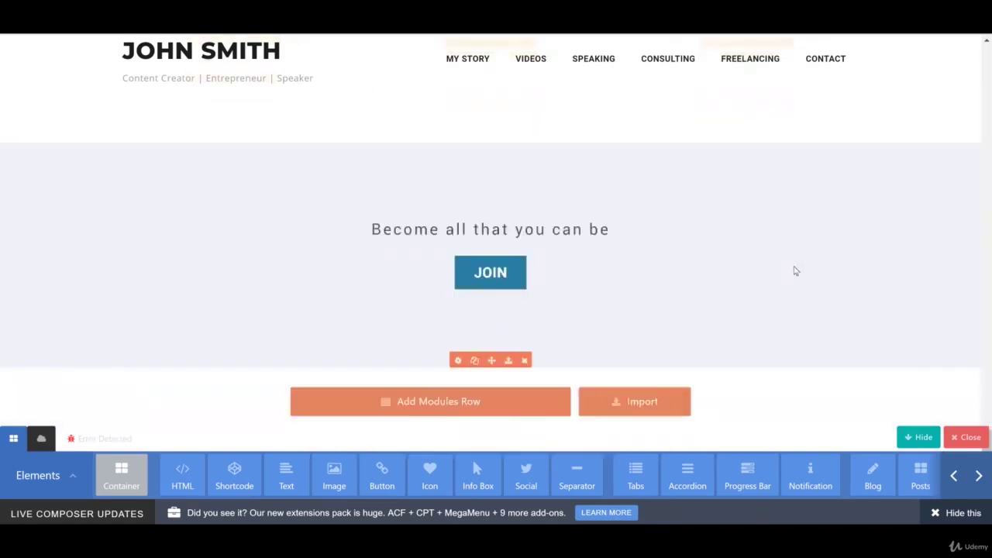
pyautogui.scroll(-2, 794, 270)
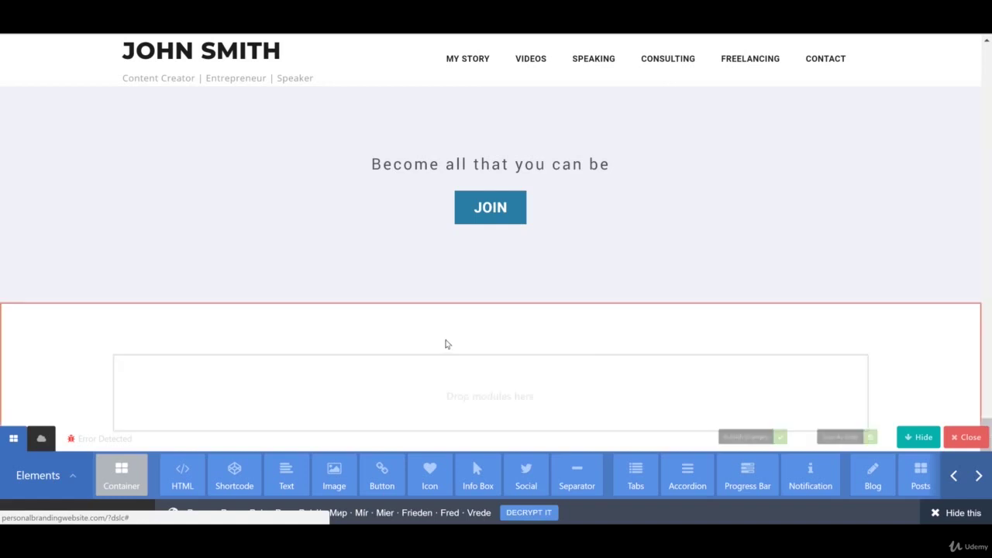
pyautogui.scroll(-3, 566, 425)
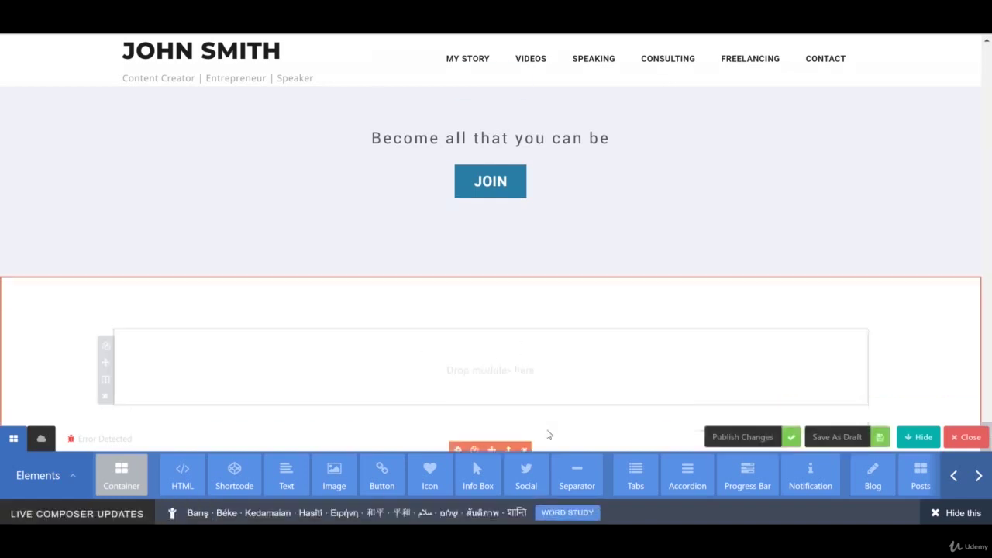
pyautogui.click(979, 476)
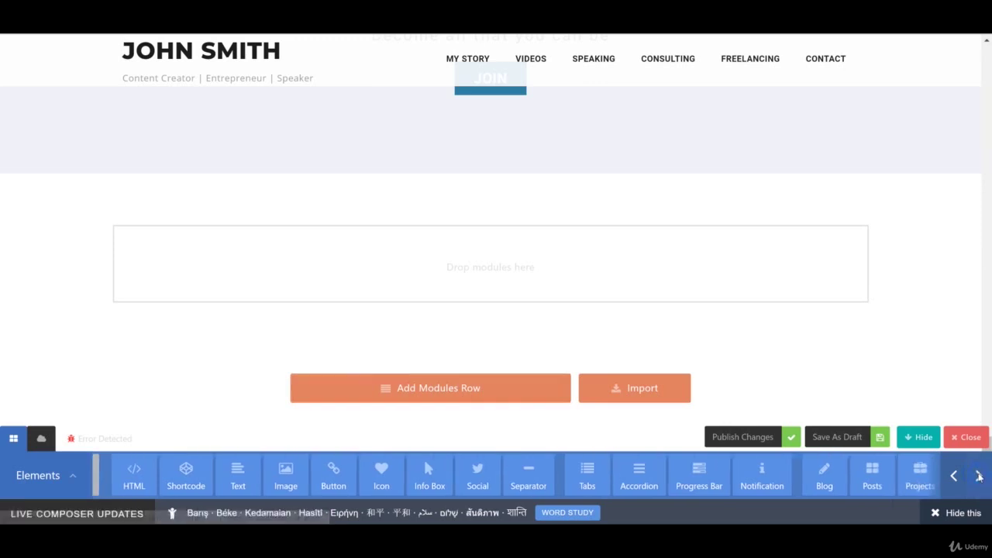
pyautogui.click(979, 476)
pyautogui.click(979, 476)
pyautogui.click(979, 476)
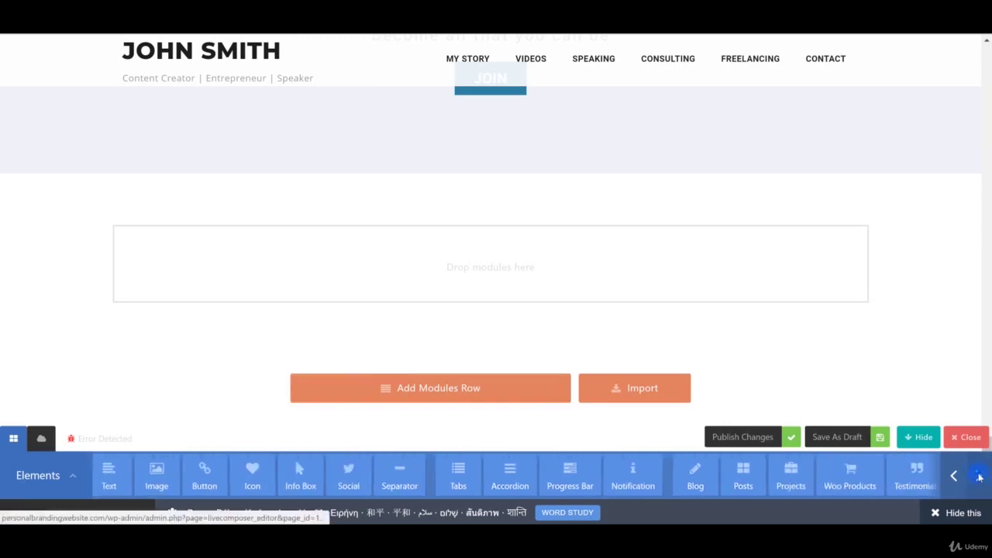
pyautogui.click(979, 476)
pyautogui.click(979, 476)
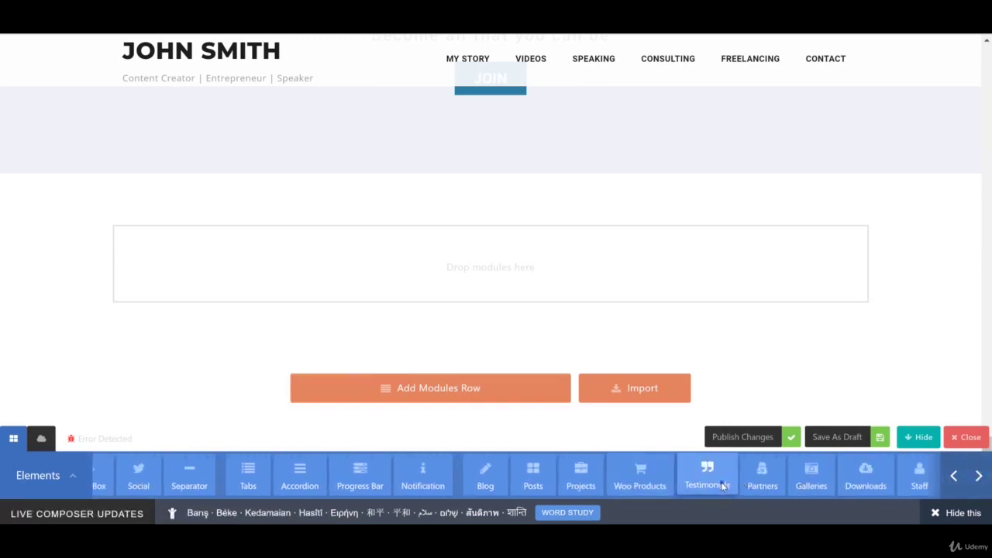
pyautogui.moveTo(717, 479); pyautogui.dragTo(434, 266)
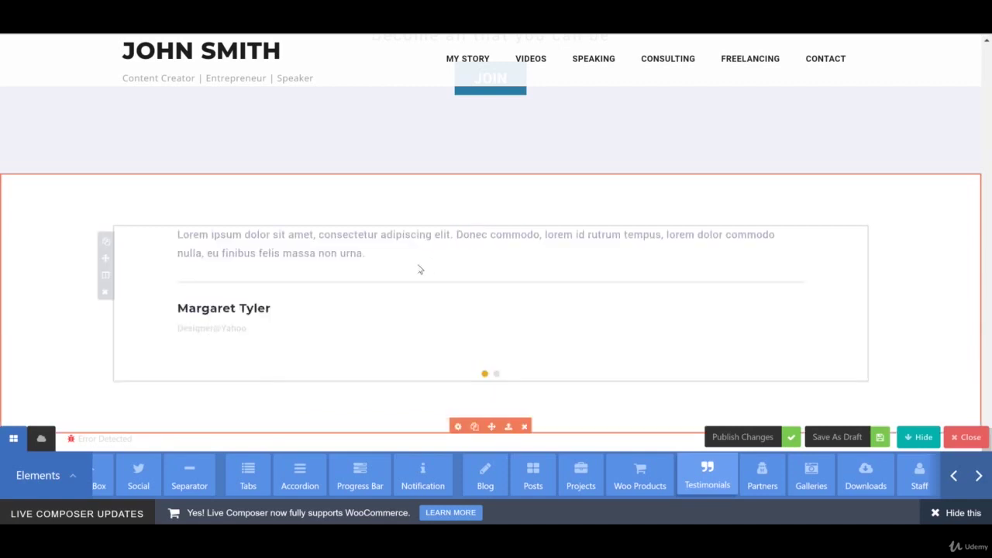
# Tick Avatar under the testimonials' Post Elements styling, confirm, and publish the homepage
pyautogui.click(356, 248)
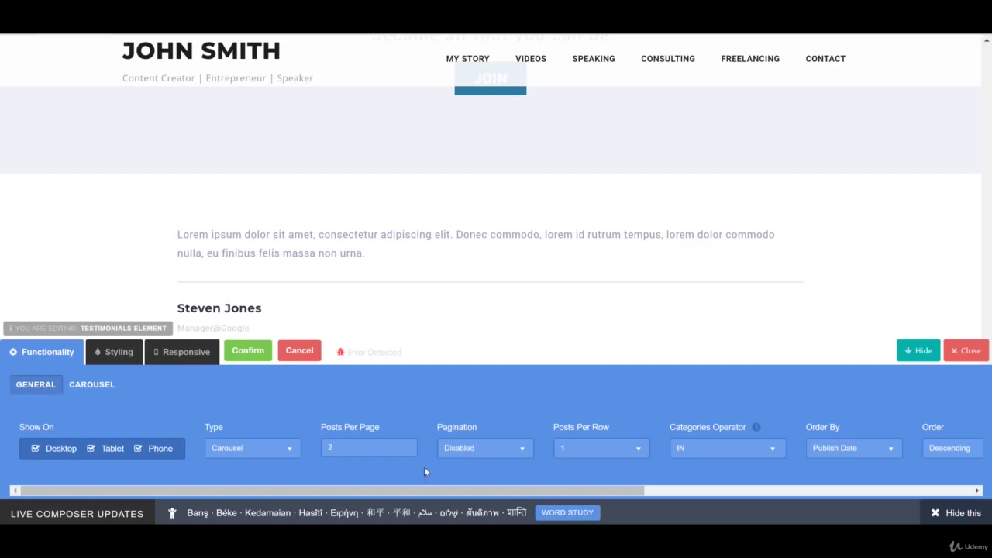
pyautogui.click(119, 360)
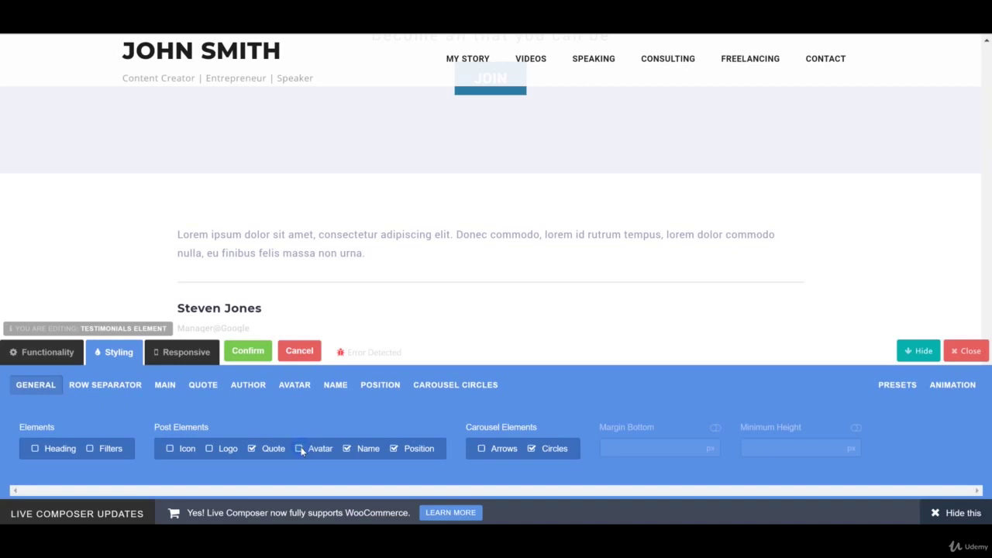
pyautogui.click(300, 448)
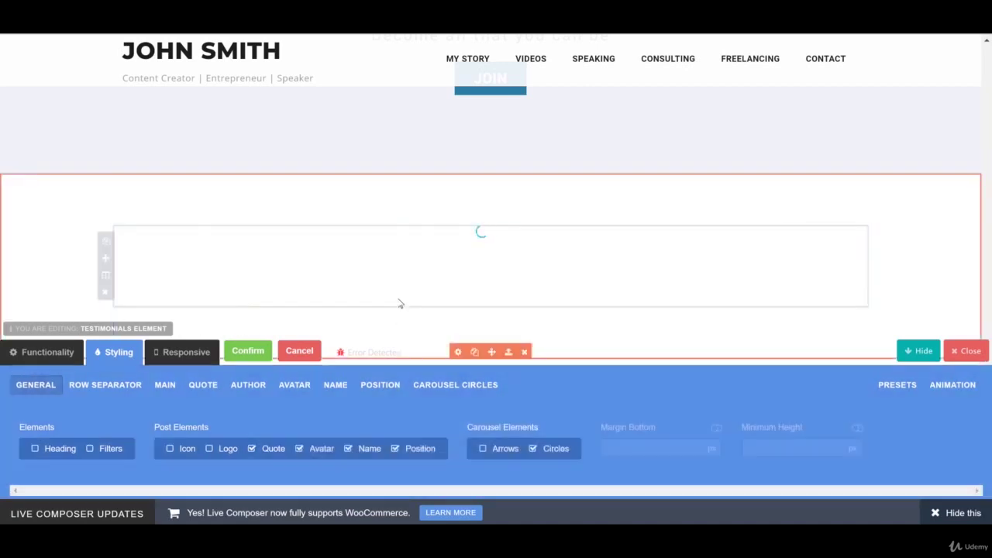
pyautogui.scroll(-1, 358, 286)
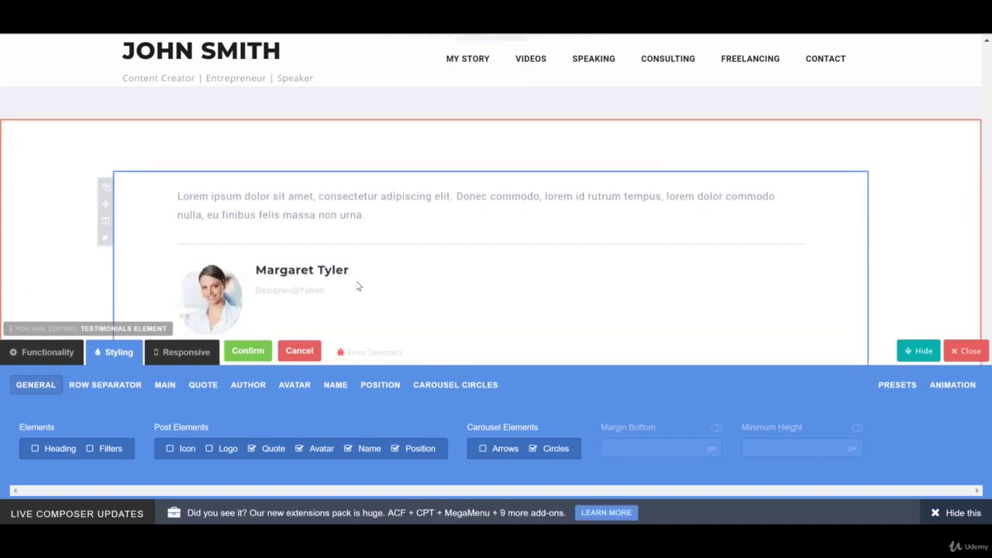
pyautogui.scroll(-1, 358, 286)
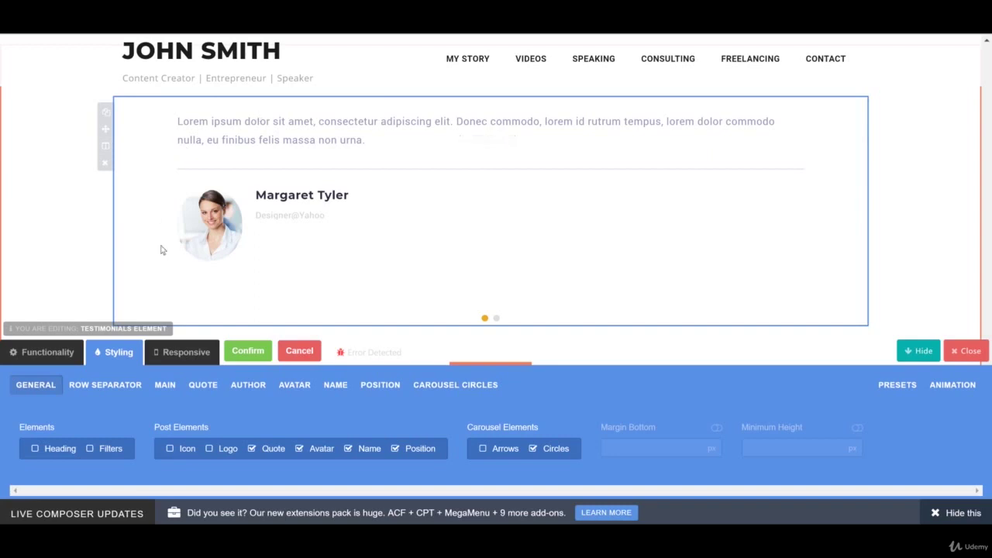
pyautogui.click(254, 353)
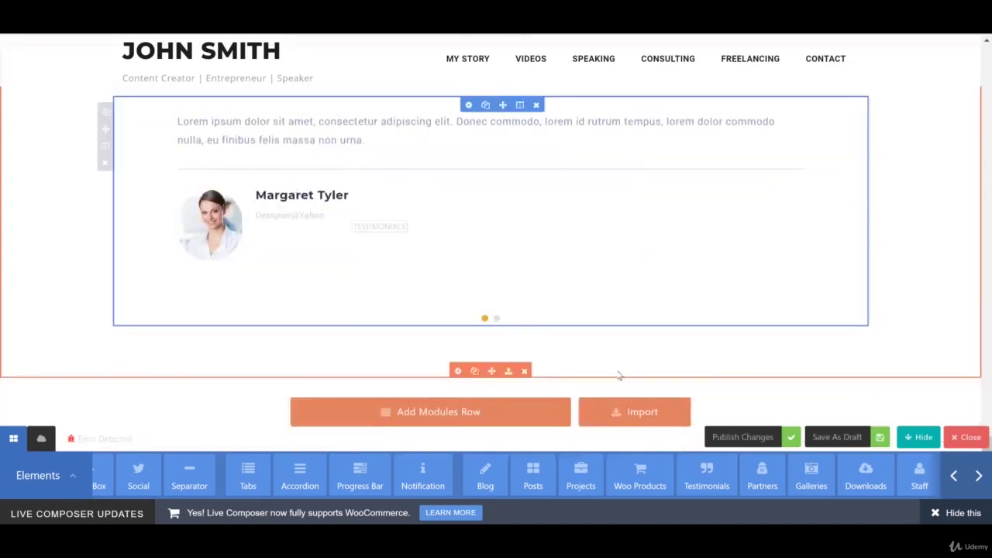
pyautogui.click(773, 439)
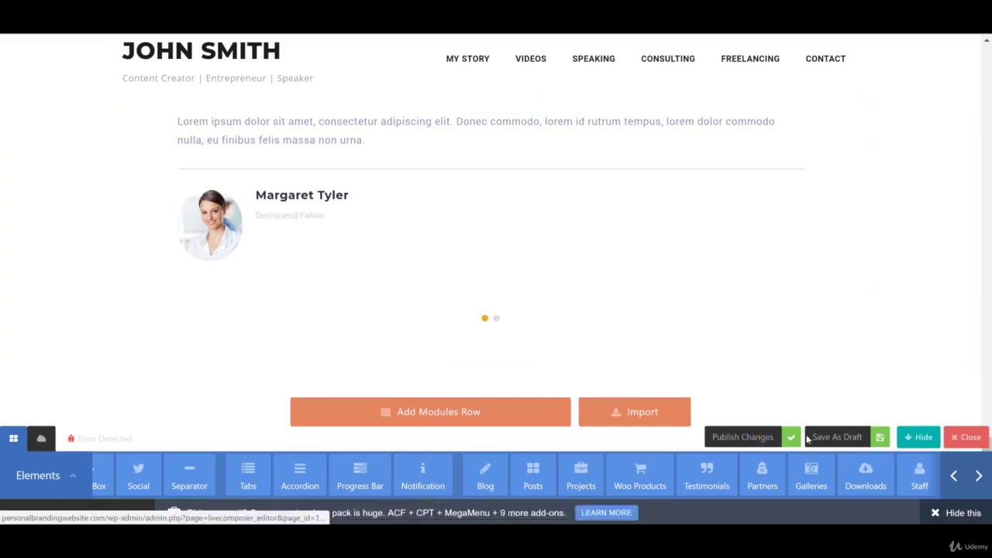
# Exit Live Composer and go to the Testimonials list in the WordPress dashboard
pyautogui.click(962, 443)
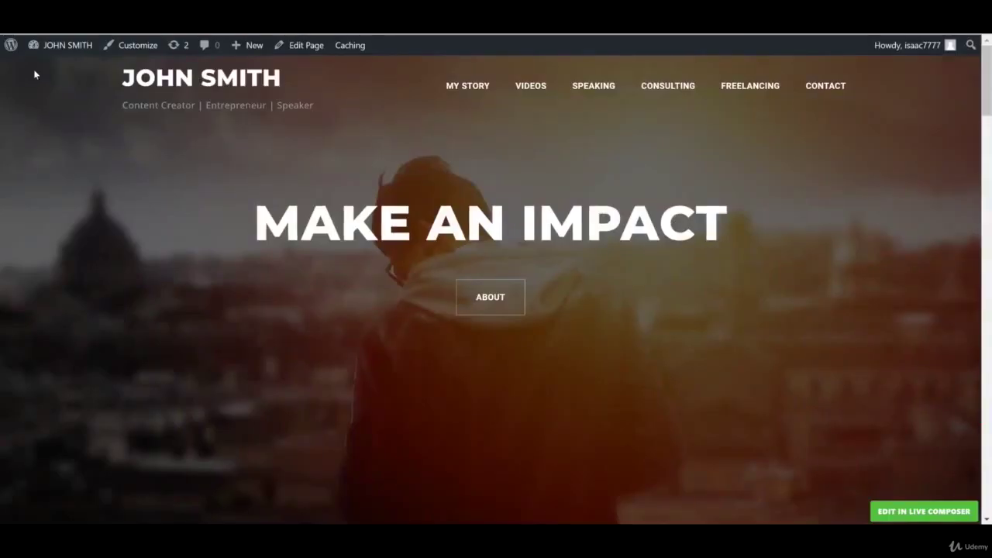
pyautogui.moveTo(50, 49)
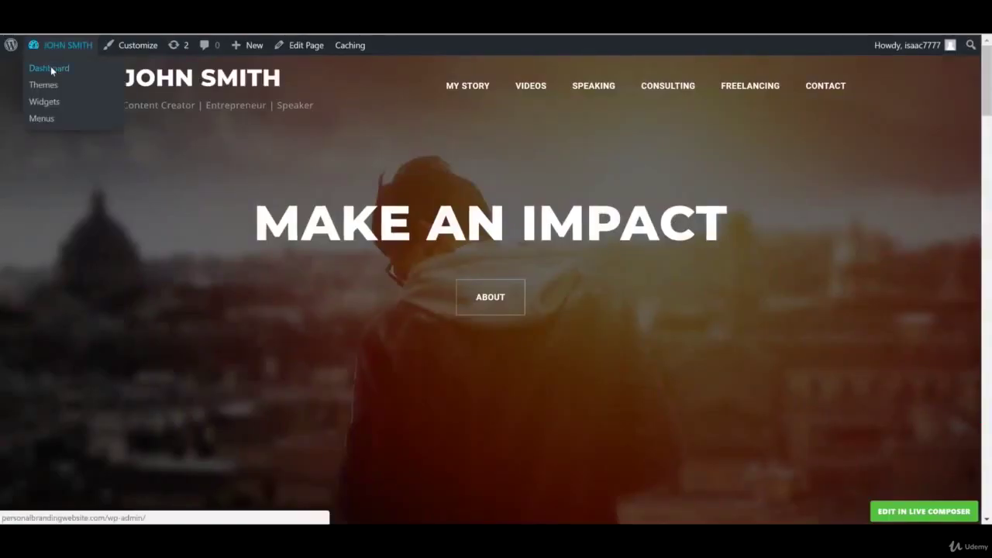
pyautogui.click(50, 68)
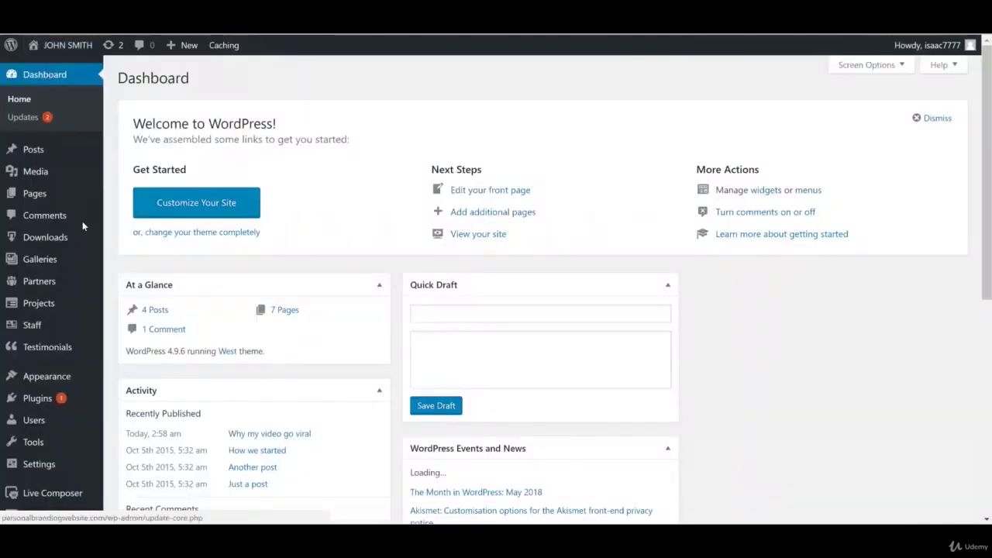
pyautogui.moveTo(48, 351)
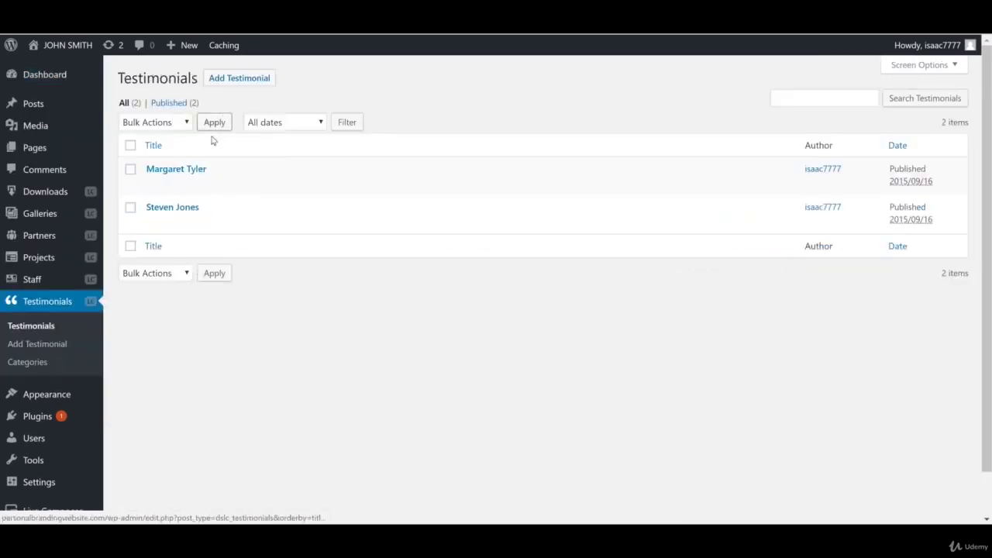
# Replace Margaret Tyler's Lorem ipsum text with 'John helped me grow my business.' and update it
pyautogui.click(179, 170)
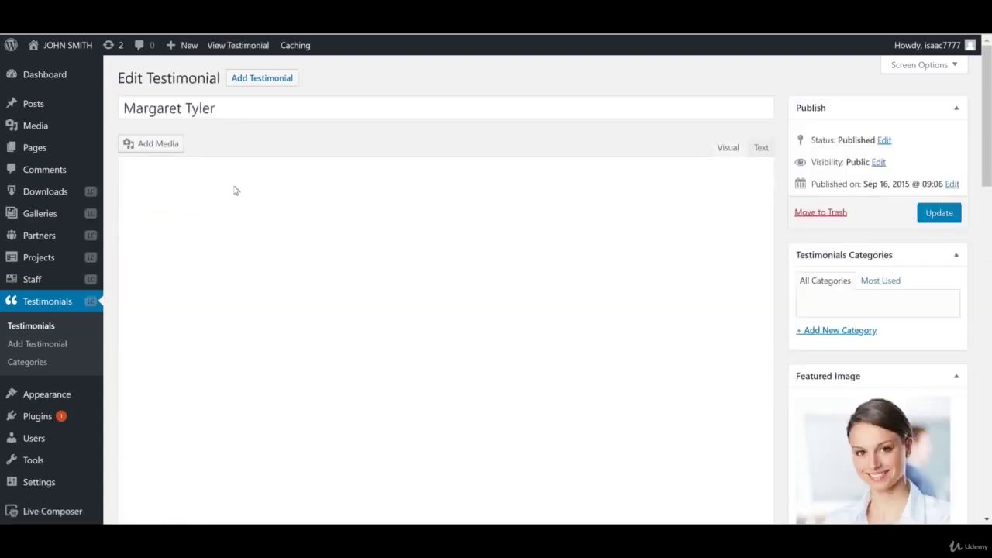
pyautogui.moveTo(224, 247); pyautogui.dragTo(111, 237)
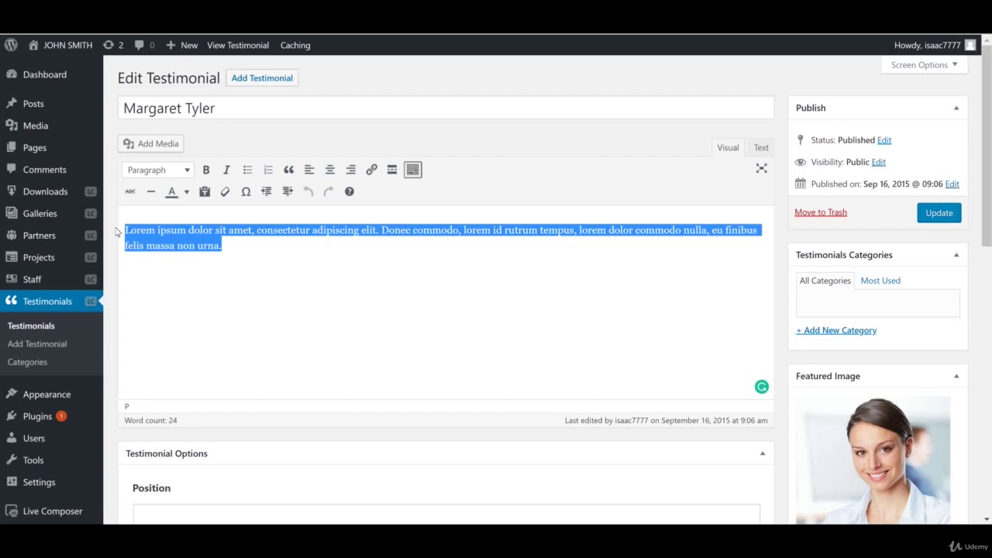
pyautogui.write('J')
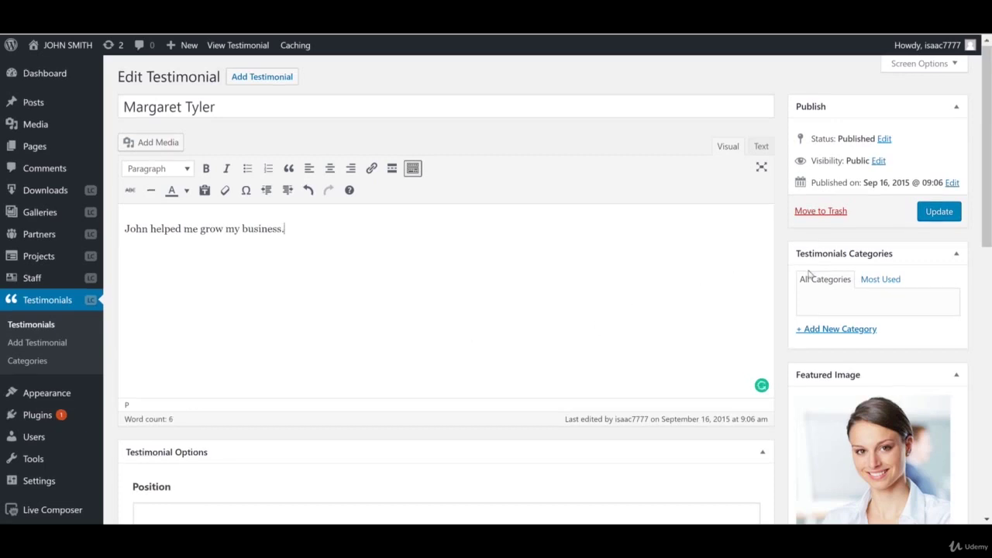
pyautogui.scroll(-2, 845, 326)
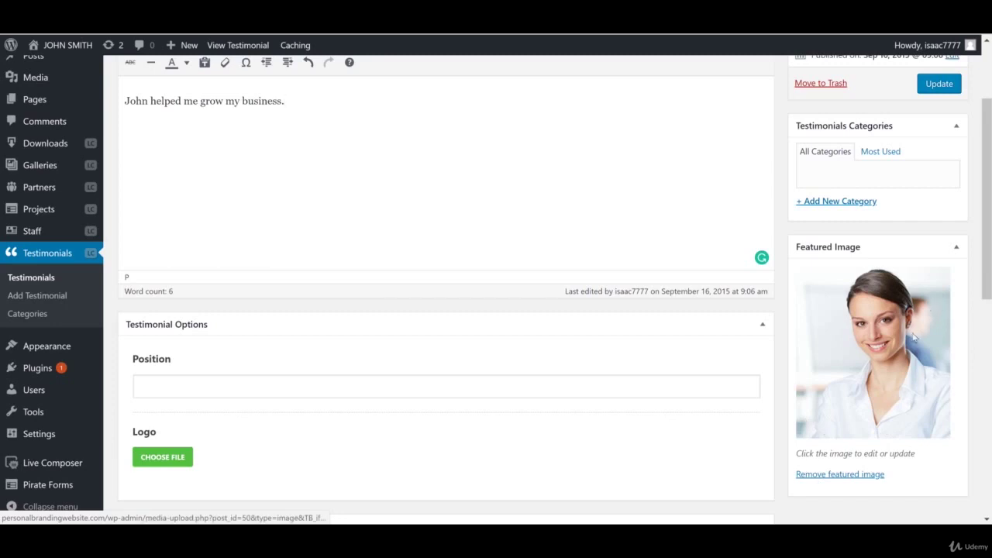
pyautogui.scroll(2, 573, 203)
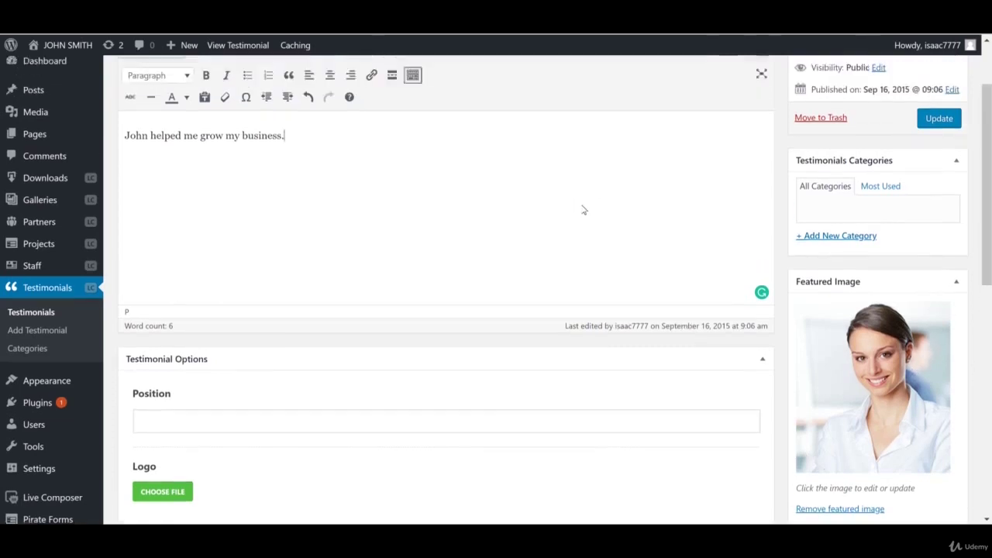
pyautogui.click(285, 221)
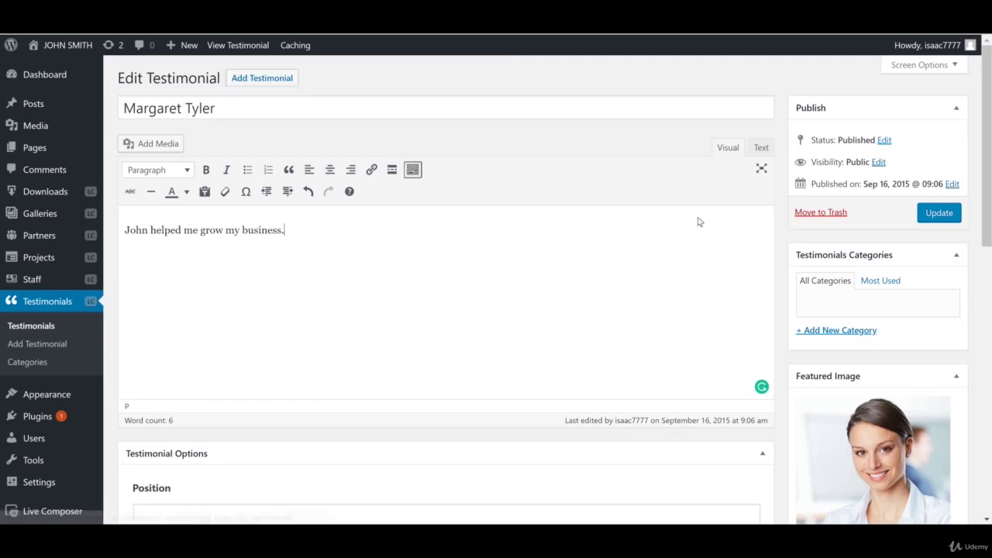
pyautogui.click(938, 213)
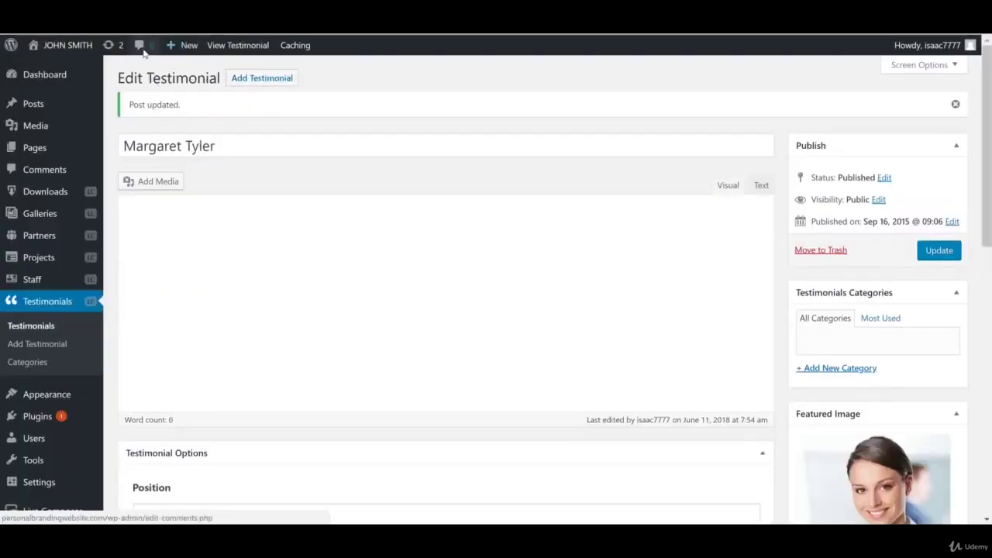
pyautogui.click(47, 68)
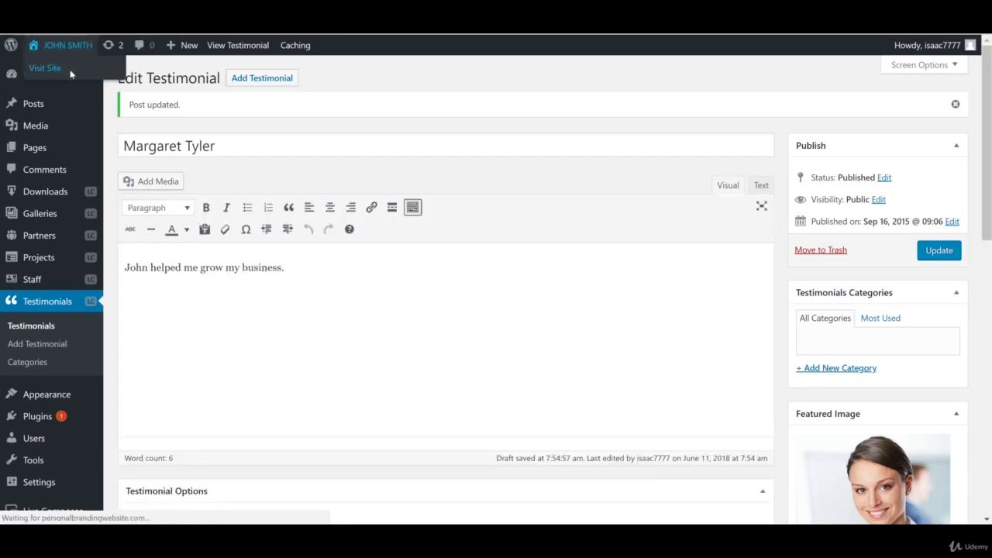
# Check the carousel's second slide shows 'John helped me grow my business.', then reopen Live Composer
pyautogui.scroll(-10, 629, 250)
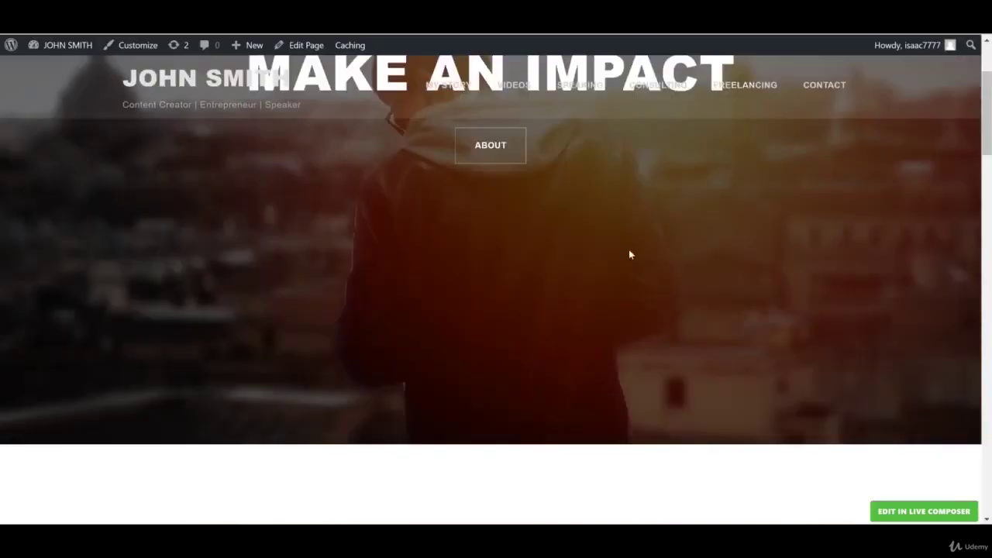
pyautogui.scroll(-12, 629, 256)
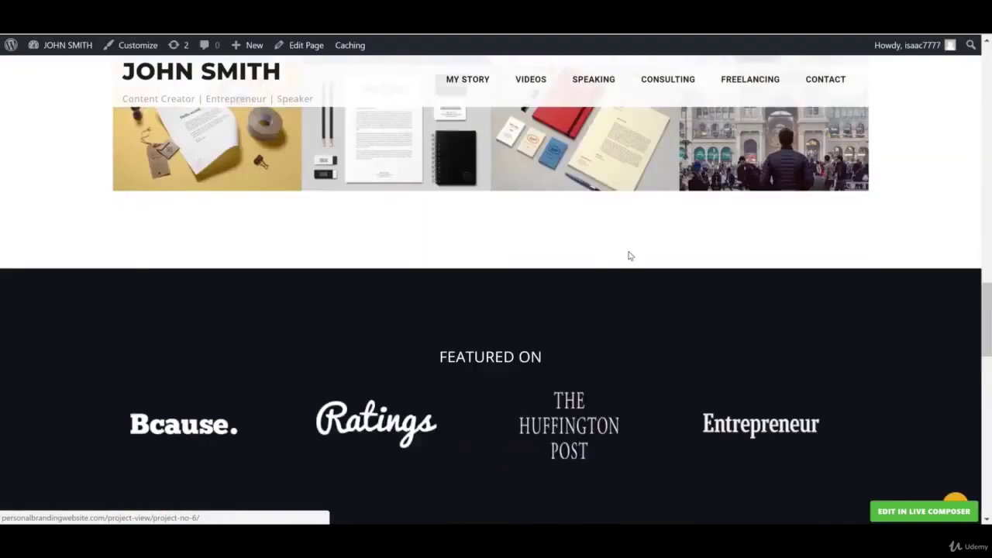
pyautogui.scroll(-3, 628, 256)
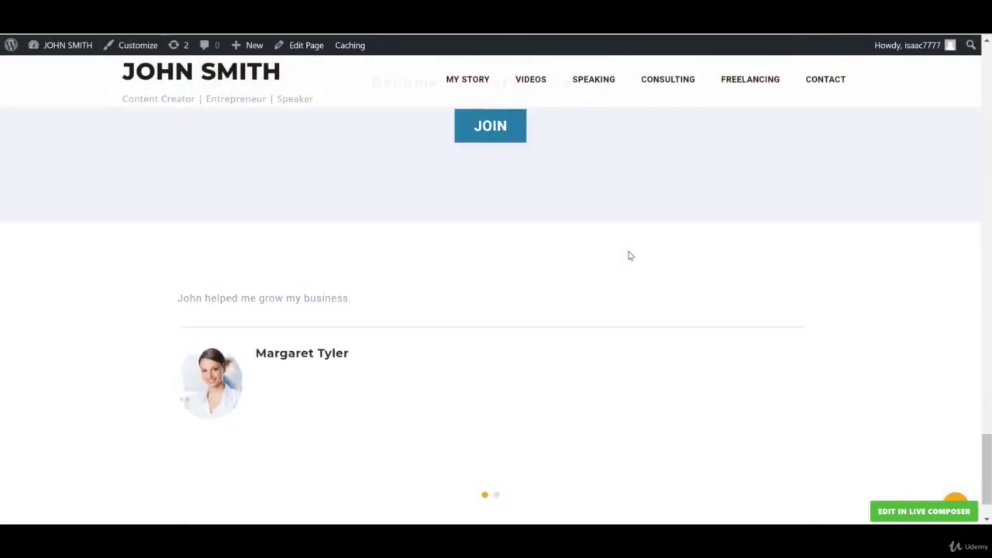
pyautogui.scroll(-1, 630, 256)
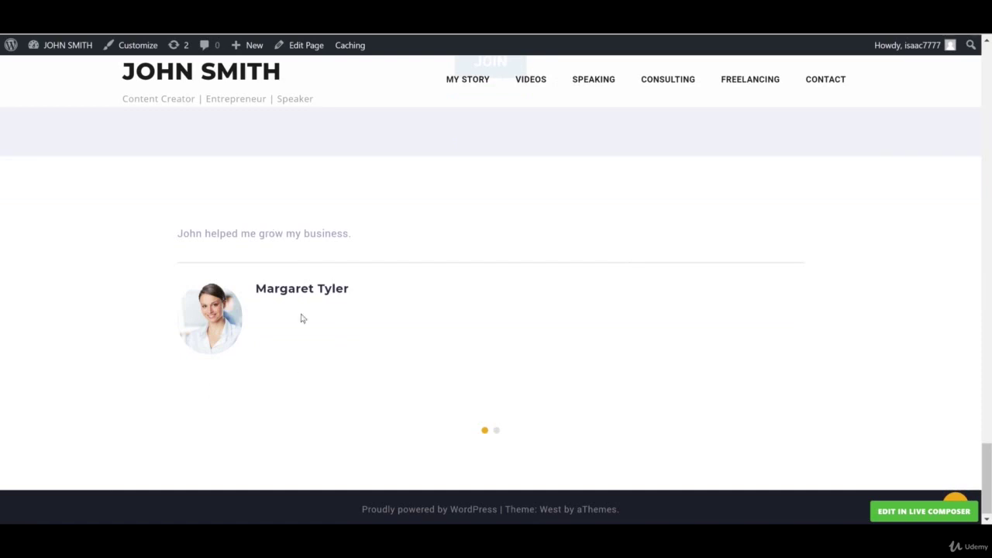
pyautogui.click(497, 431)
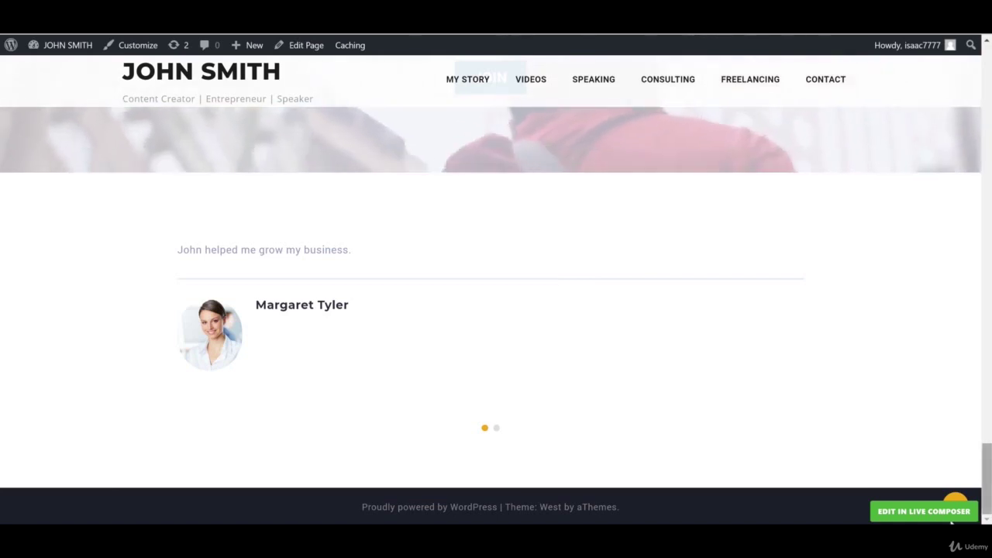
pyautogui.click(924, 511)
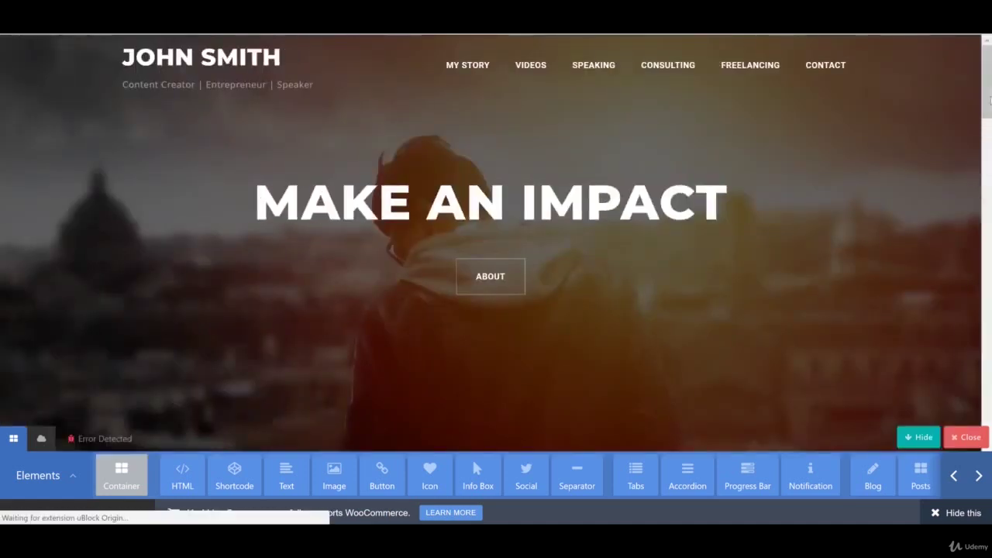
# Add a new module row below the testimonials and place an HTML module in it
pyautogui.moveTo(989, 95); pyautogui.dragTo(989, 443)
pyautogui.scroll(-2, 853, 349)
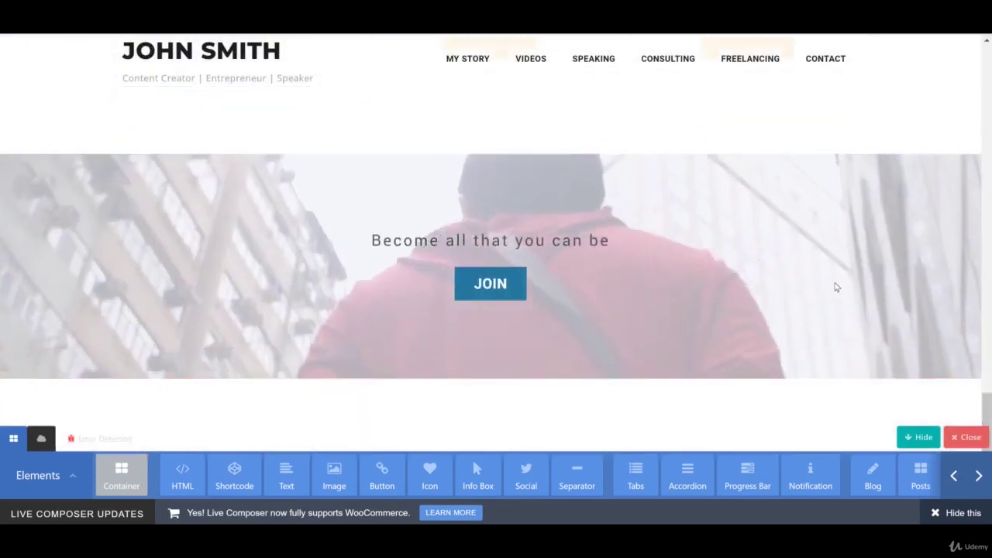
pyautogui.scroll(-2, 829, 275)
pyautogui.scroll(-2, 819, 261)
pyautogui.scroll(-1, 387, 380)
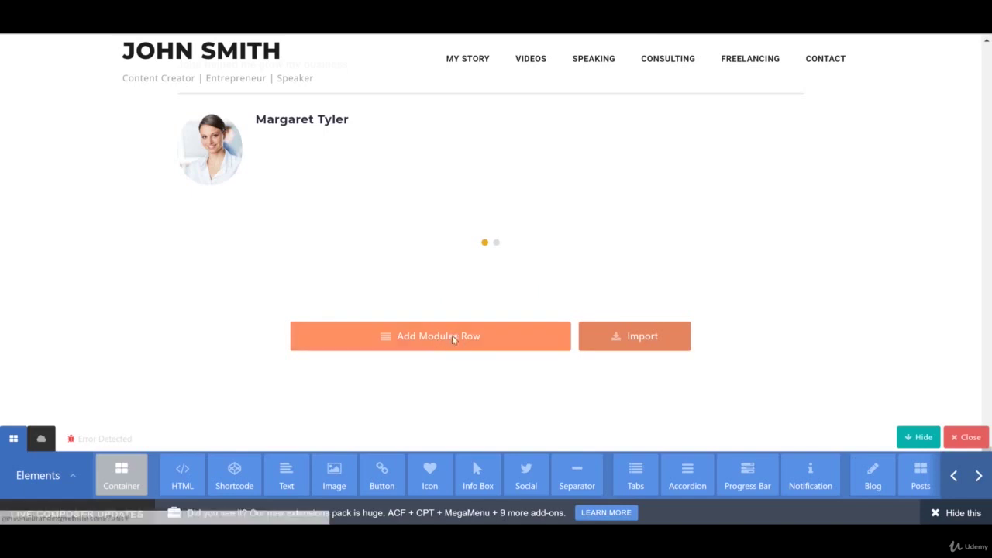
pyautogui.click(451, 338)
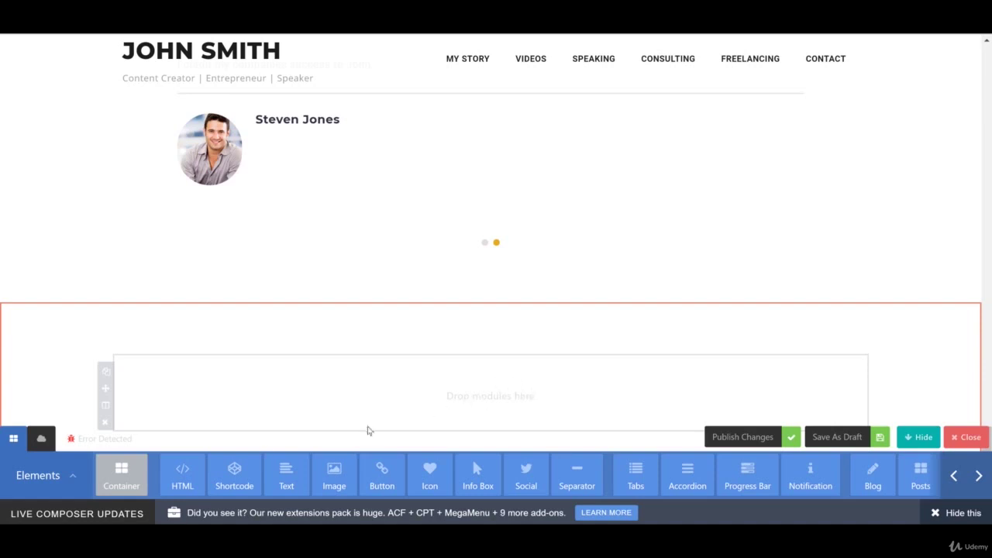
pyautogui.moveTo(247, 444); pyautogui.dragTo(485, 386)
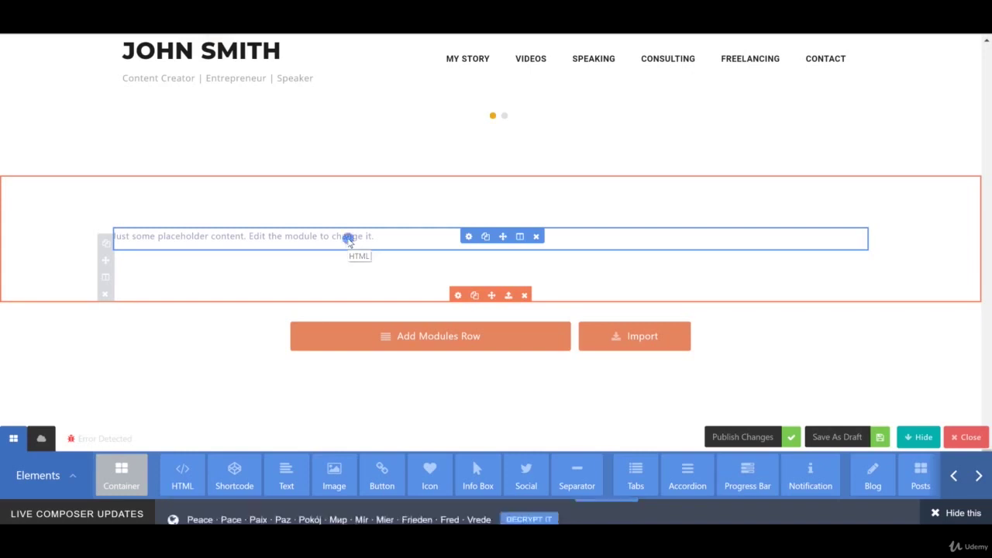
pyautogui.click(357, 242)
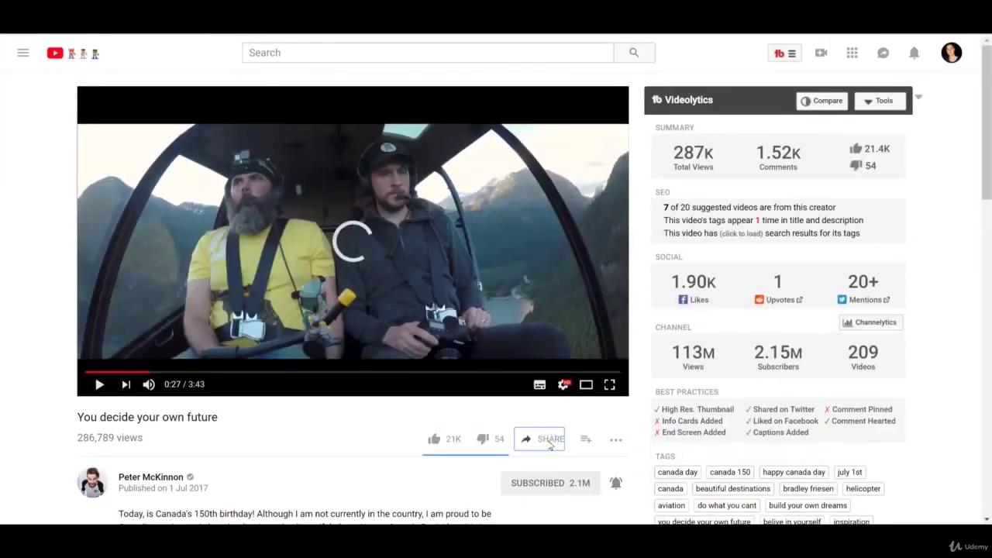
# Select the video's embed code with 'Show video title and player actions' unticked
pyautogui.click(550, 440)
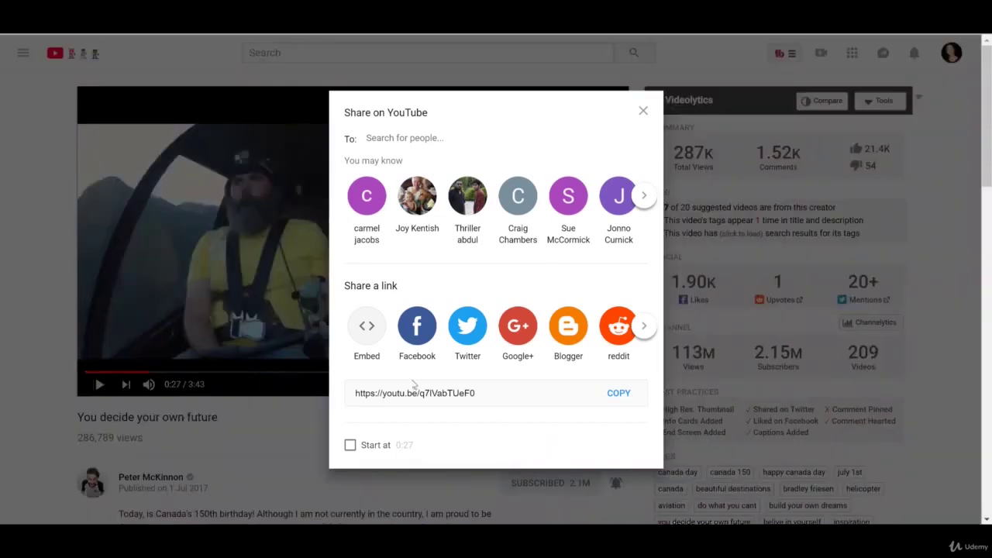
pyautogui.click(367, 326)
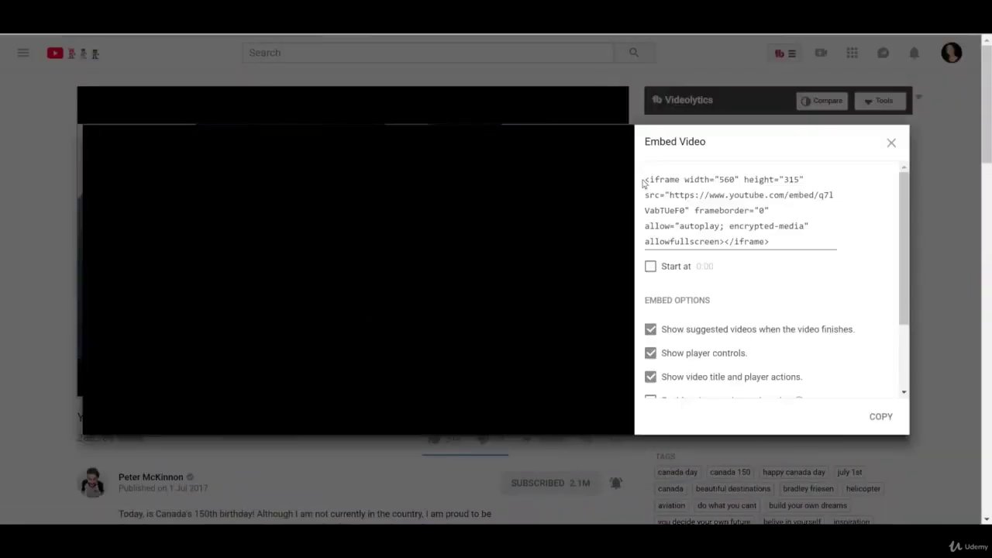
pyautogui.click(651, 376)
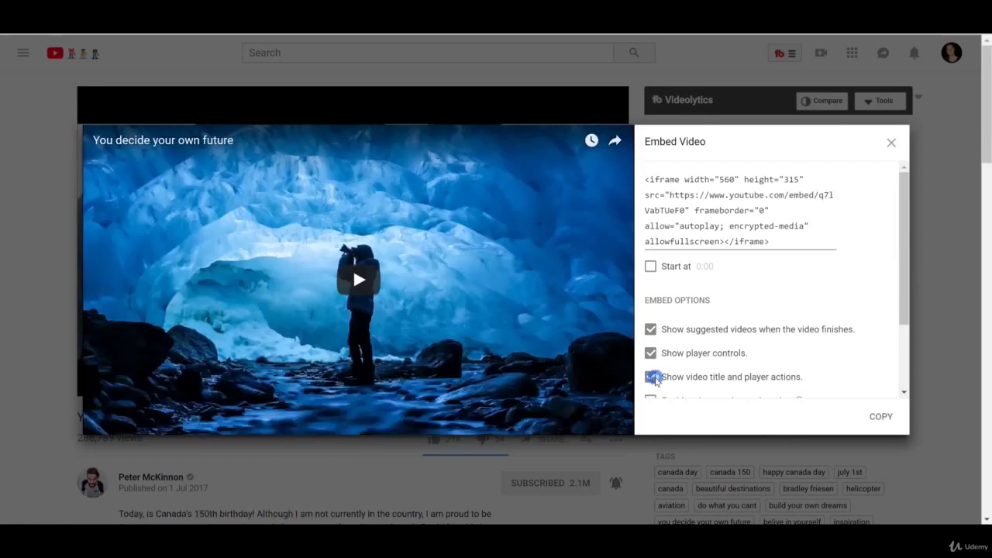
pyautogui.moveTo(647, 182); pyautogui.dragTo(783, 248)
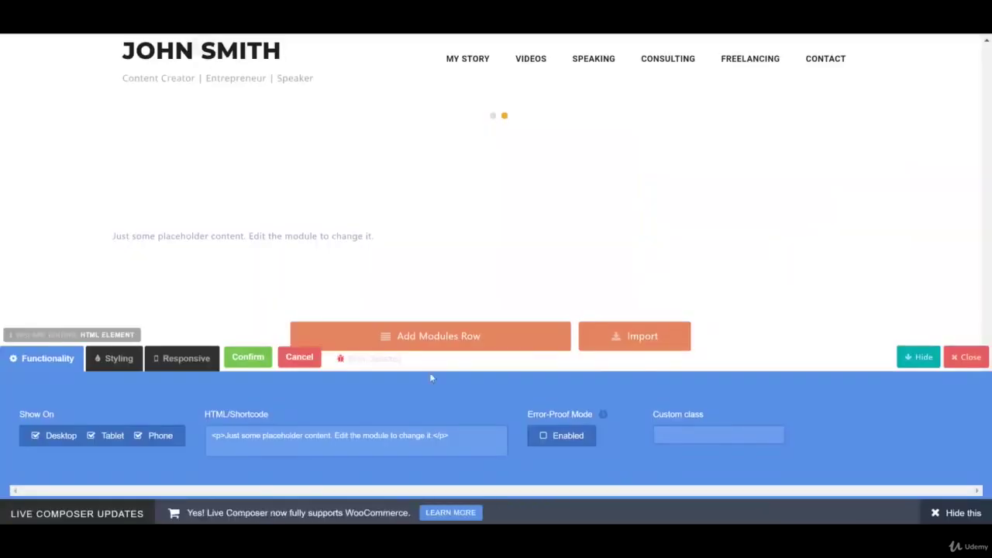
# Replace the HTML module's placeholder with the YouTube embed code, publish, and close Live Composer
pyautogui.doubleClick(393, 436)
pyautogui.tripleClick(234, 437)
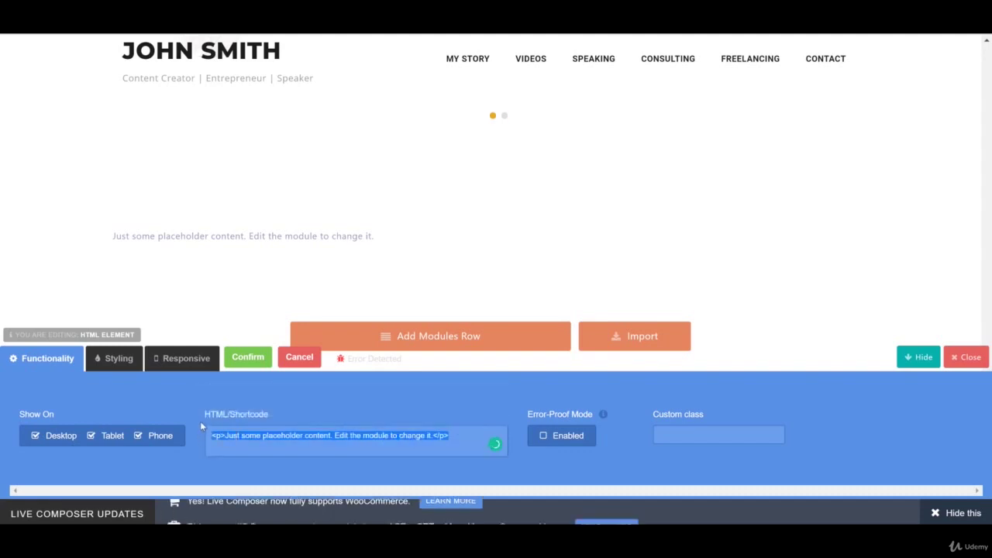
pyautogui.write('<iframe width="560" height="315" src="https://www.youtube.com/embed/q7IVabTUeF0?showinfo=0" frameborder="0" allow="autoplay; encrypted-media" allowfullscreen></iframe>')
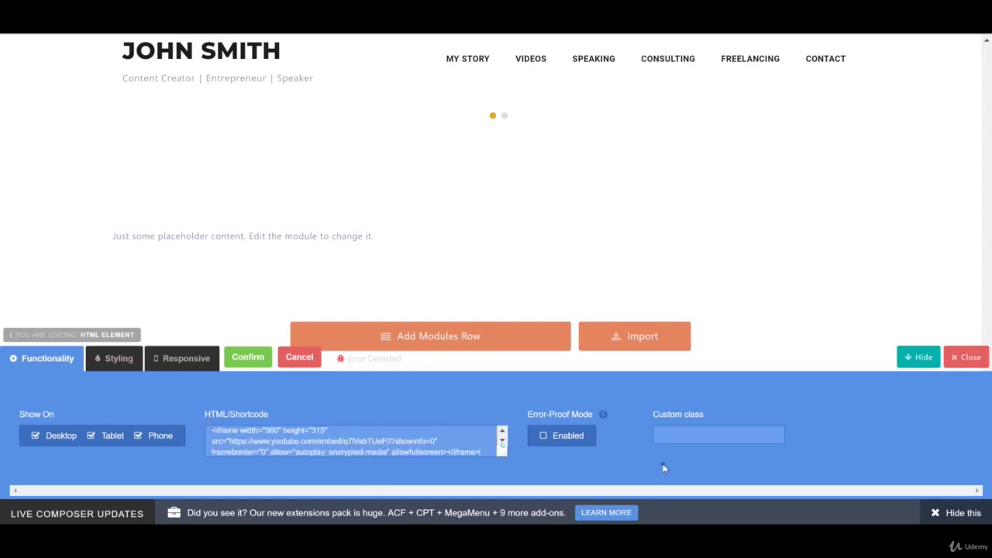
pyautogui.click(663, 466)
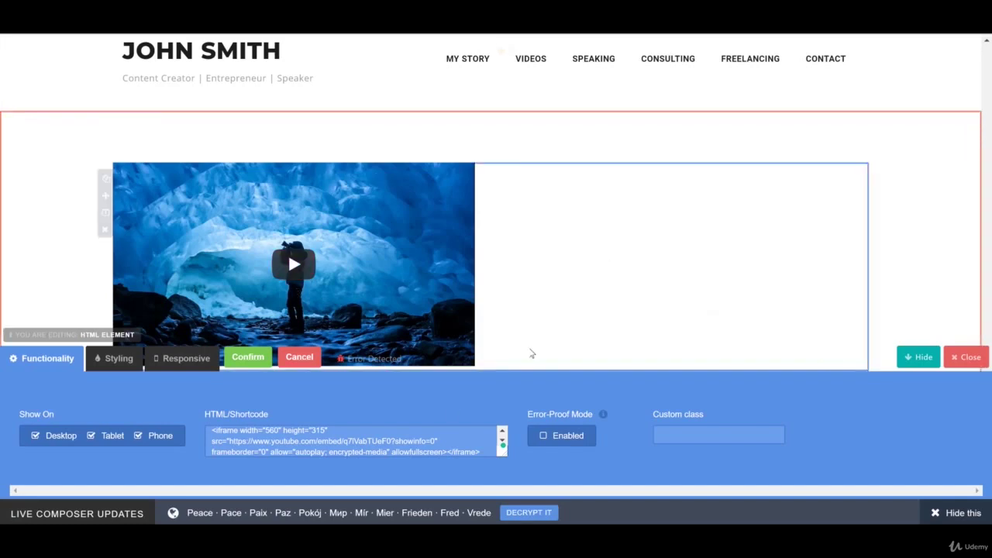
pyautogui.click(248, 356)
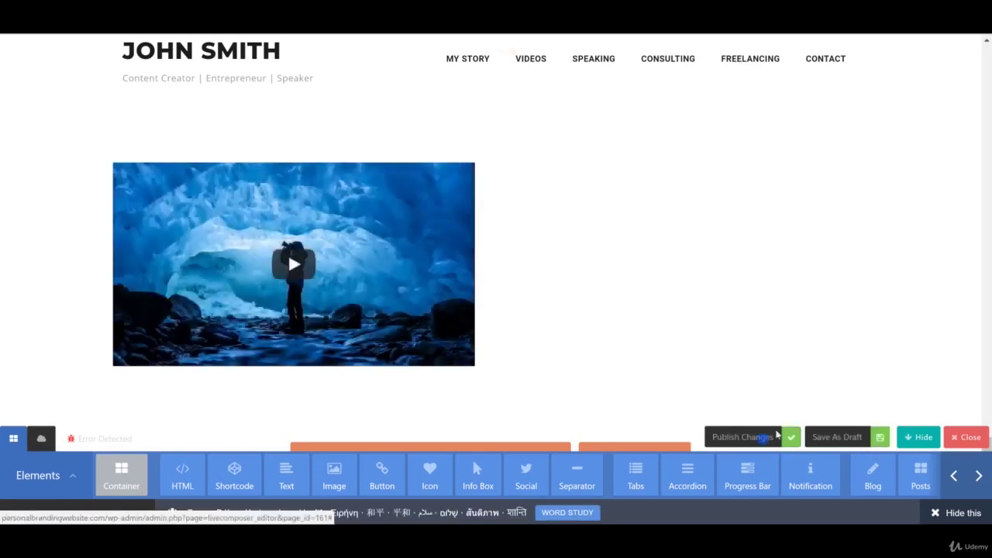
pyautogui.click(777, 434)
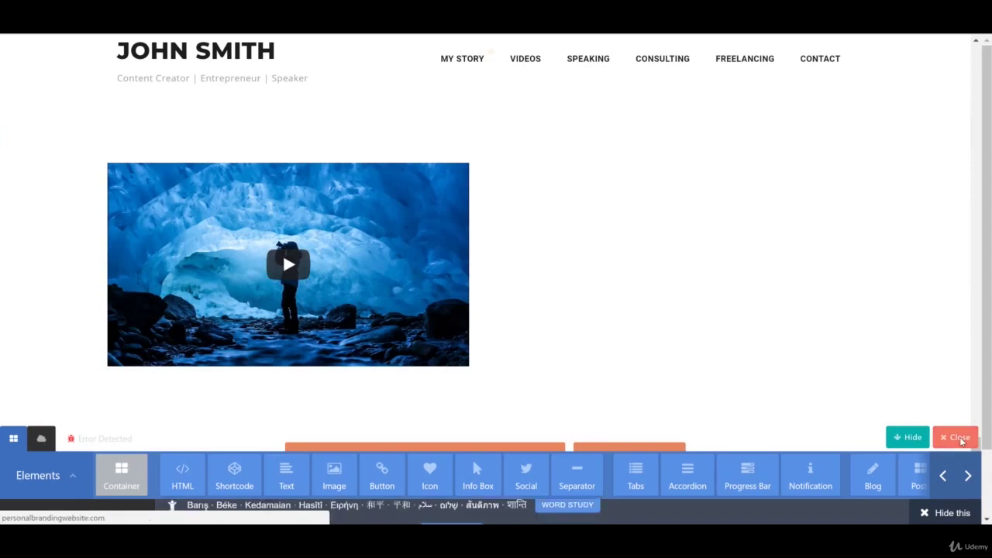
pyautogui.click(961, 438)
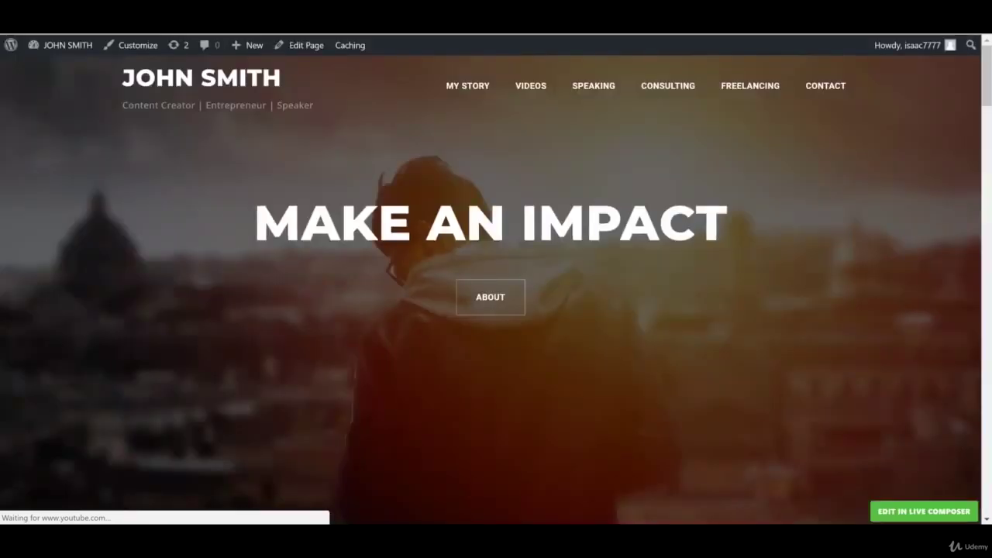
pyautogui.scroll(-7, 978, 255)
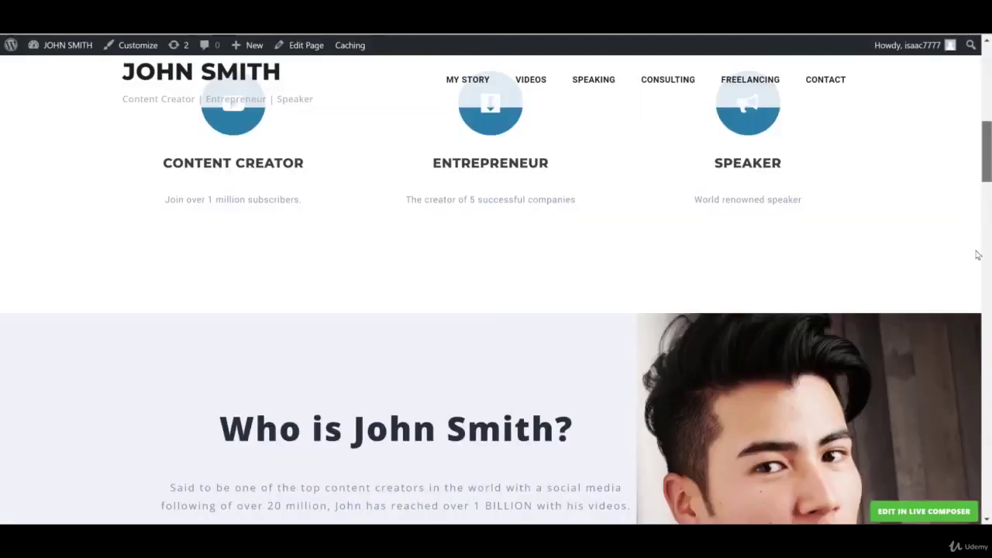
pyautogui.scroll(-15, 978, 255)
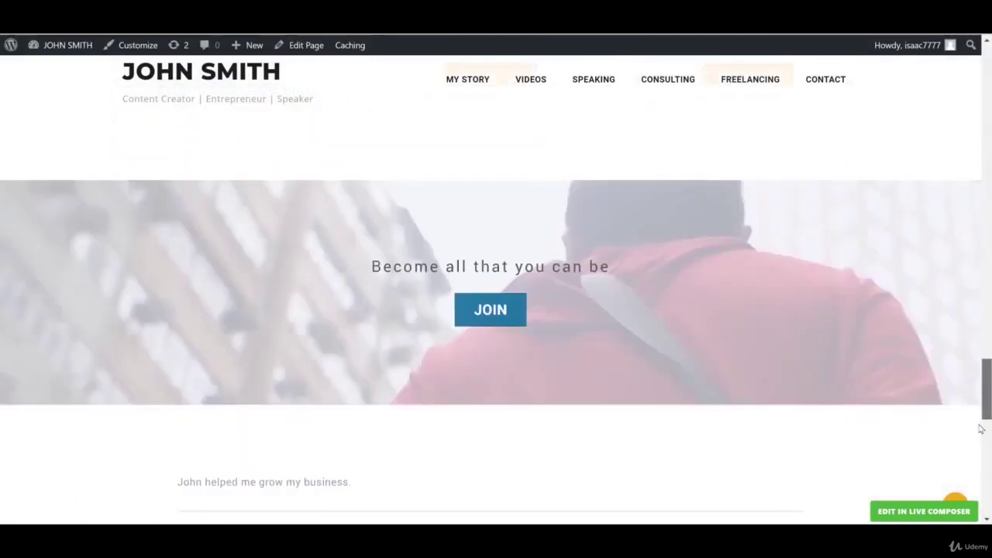
pyautogui.scroll(-6, 981, 429)
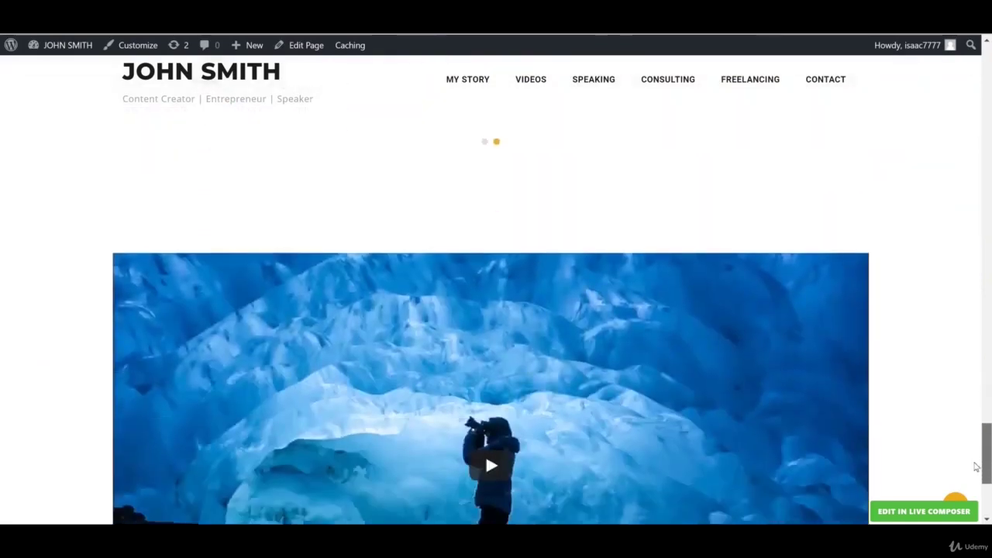
pyautogui.scroll(-2, 976, 467)
pyautogui.scroll(2, 975, 435)
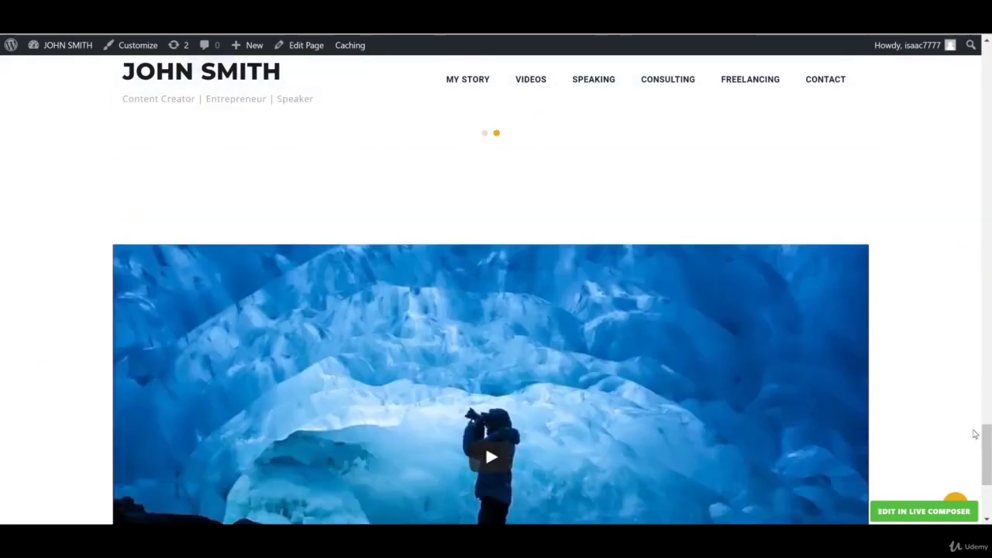
pyautogui.scroll(3, 852, 434)
pyautogui.scroll(-4, 611, 288)
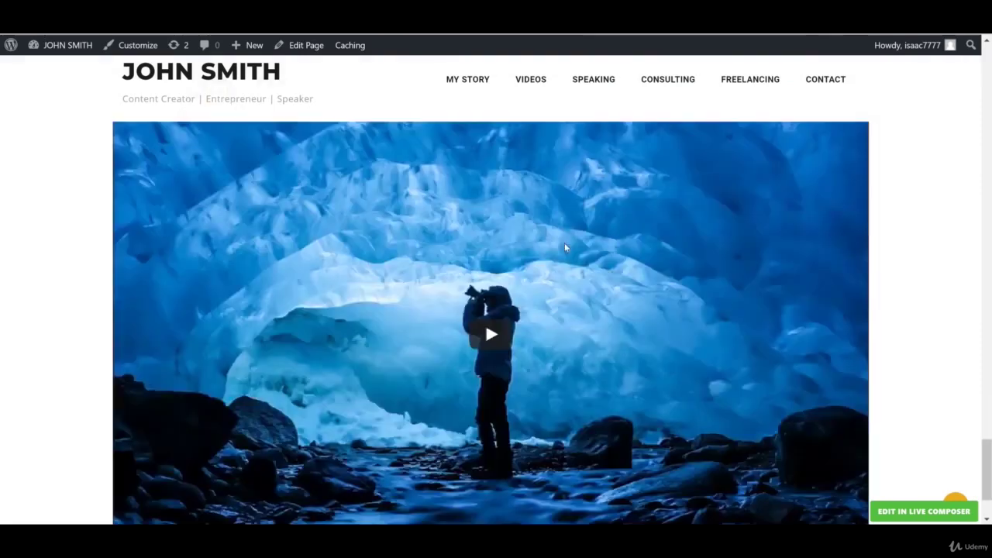
pyautogui.scroll(1, 523, 350)
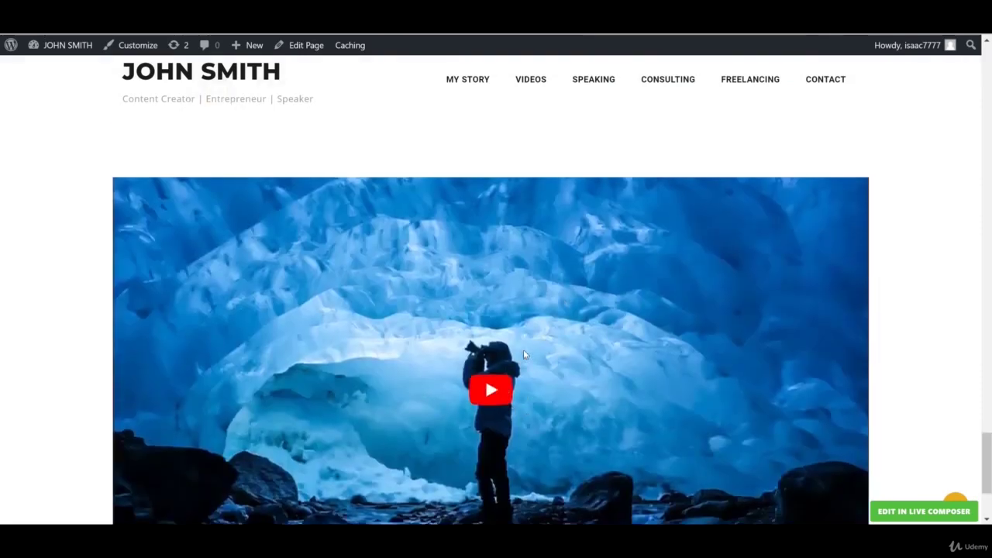
pyautogui.scroll(-1, 574, 297)
pyautogui.scroll(-2, 575, 298)
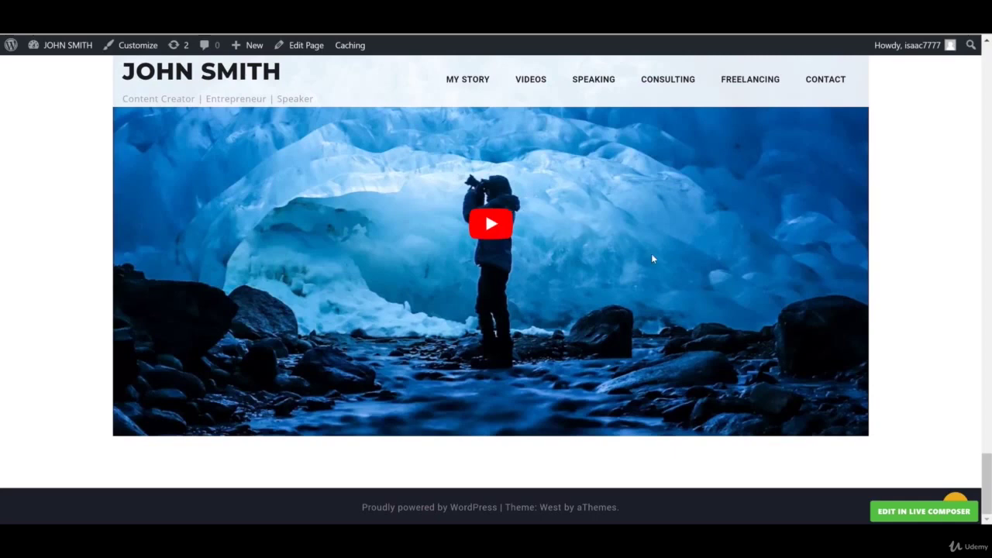
pyautogui.scroll(2, 663, 262)
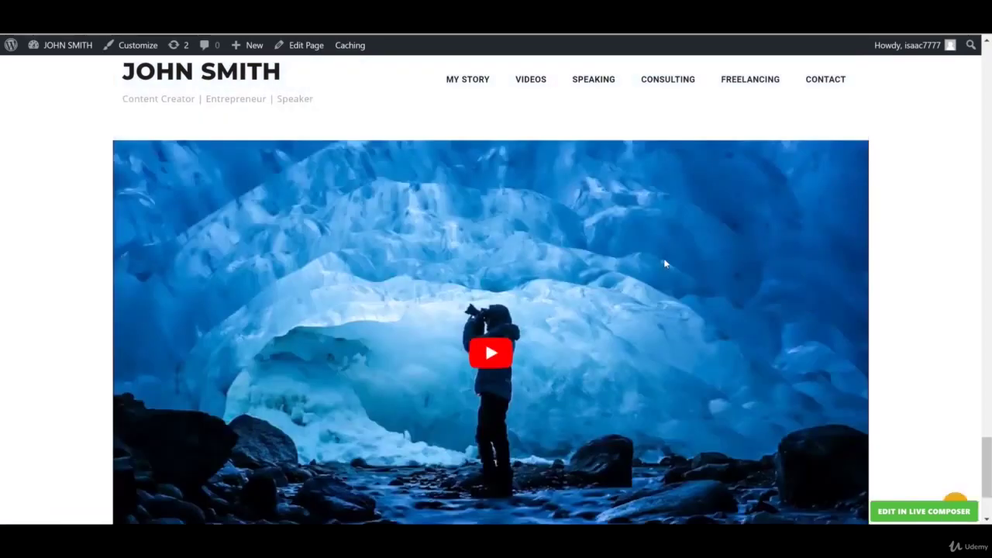
pyautogui.scroll(2, 665, 263)
pyautogui.scroll(3, 665, 265)
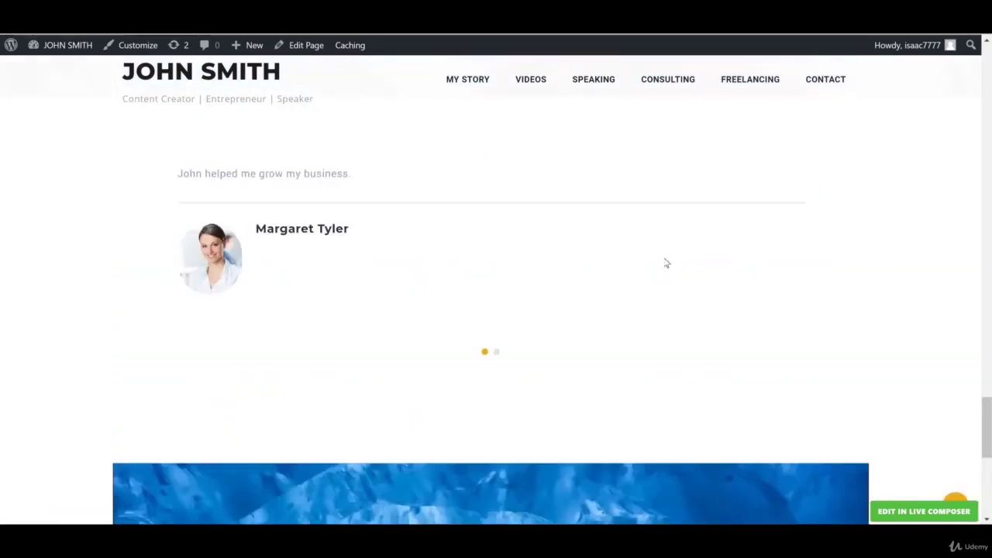
pyautogui.scroll(-3, 665, 264)
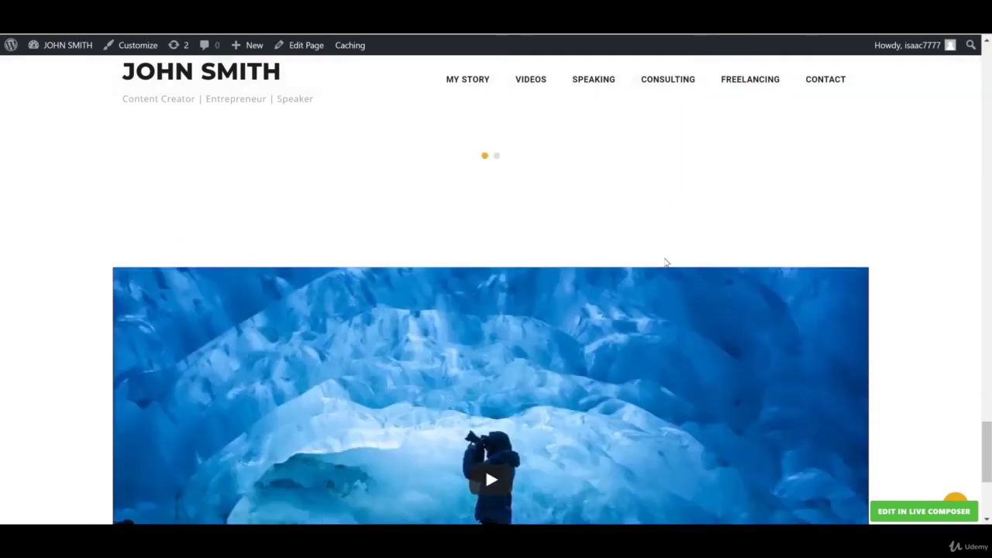
pyautogui.scroll(-3, 665, 263)
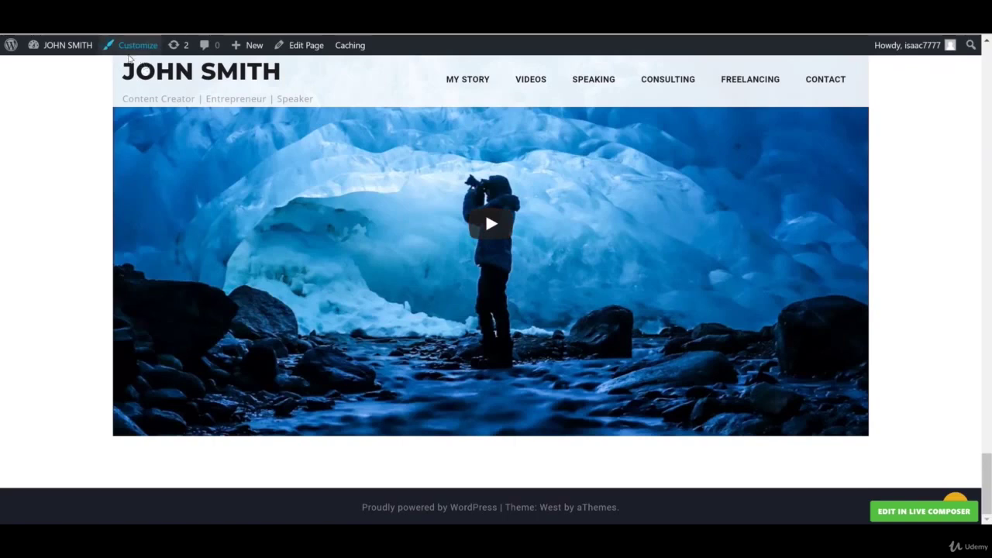
# In the Customizer, go to Widgets > Footer 1 and browse the available widgets
pyautogui.click(139, 48)
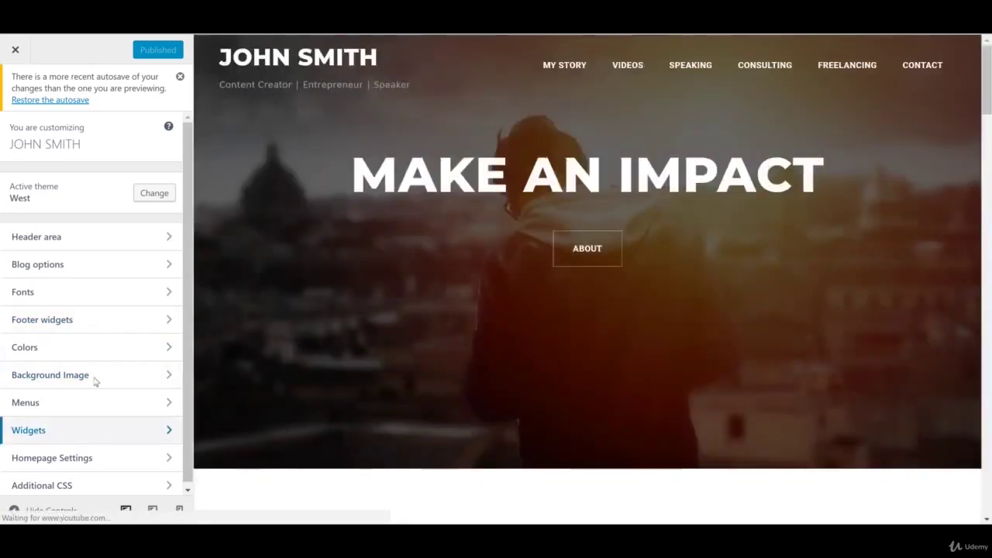
pyautogui.click(99, 319)
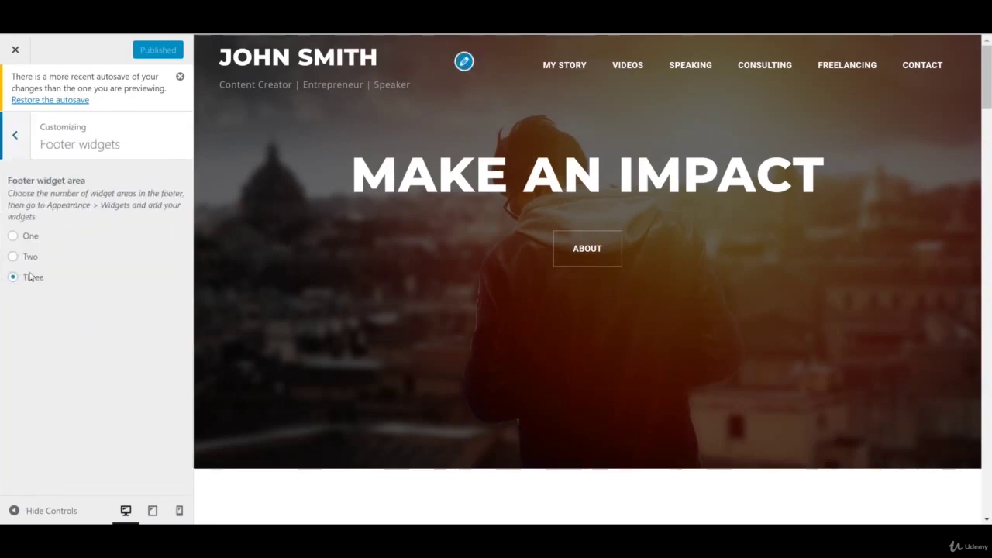
pyautogui.click(18, 136)
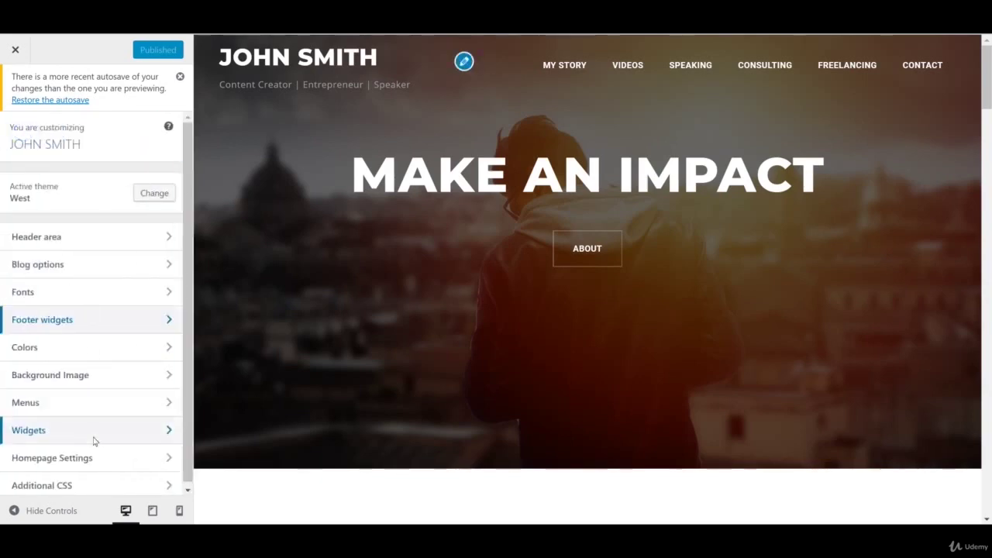
pyautogui.click(93, 438)
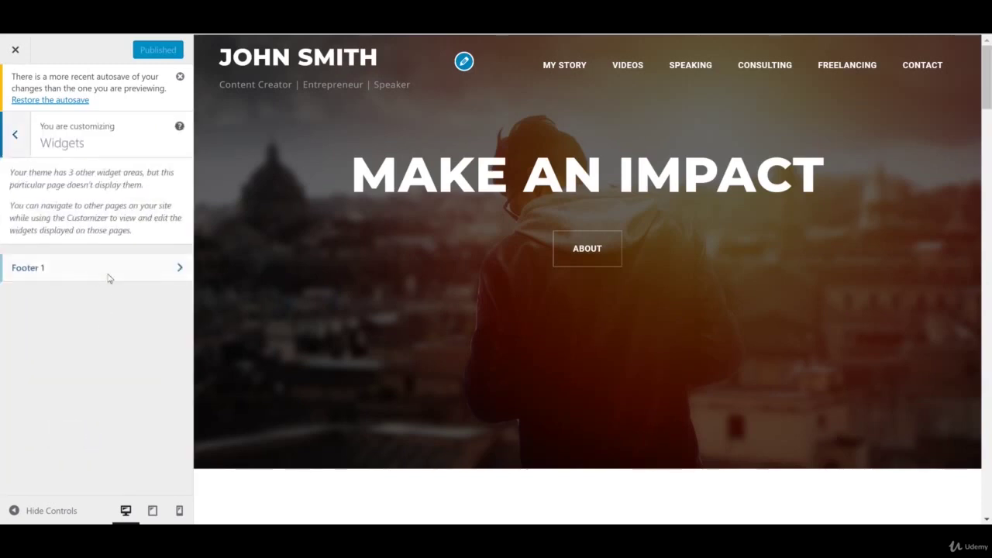
pyautogui.click(148, 274)
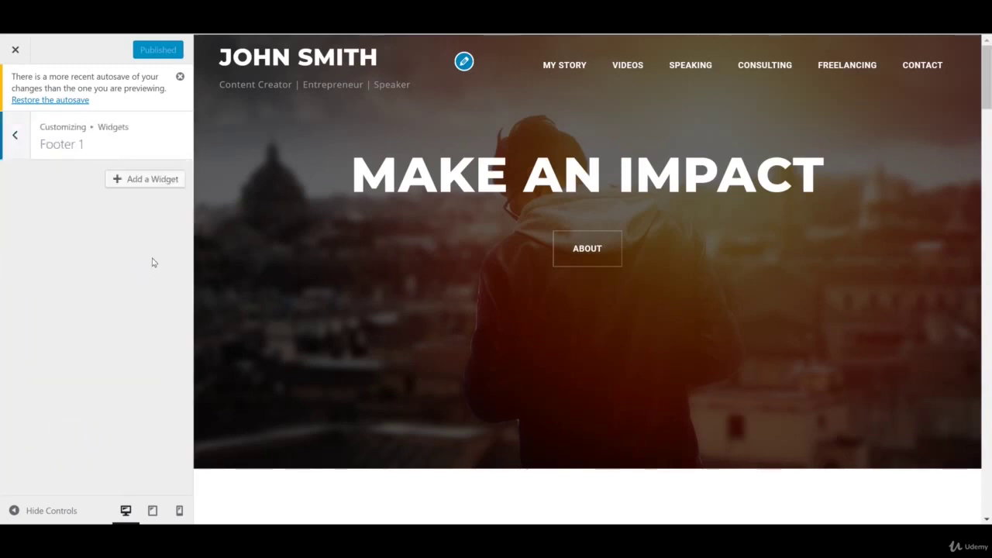
pyautogui.click(143, 179)
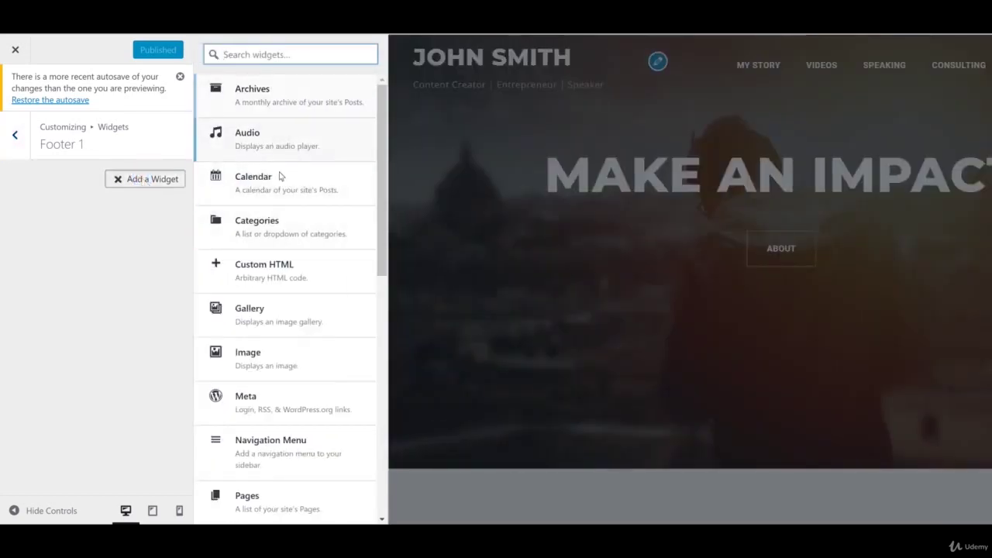
pyautogui.scroll(-1, 304, 349)
pyautogui.scroll(-1, 304, 350)
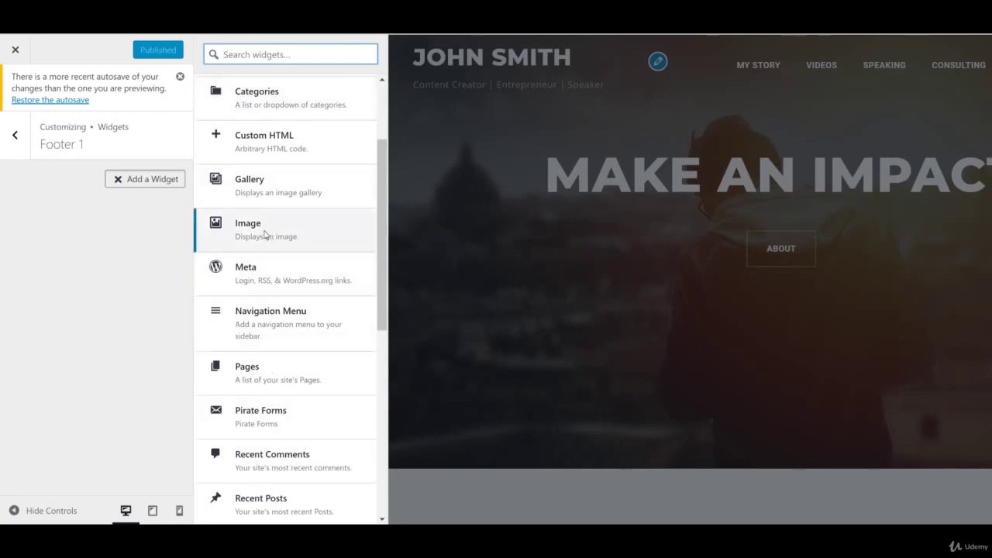
pyautogui.scroll(-5, 290, 350)
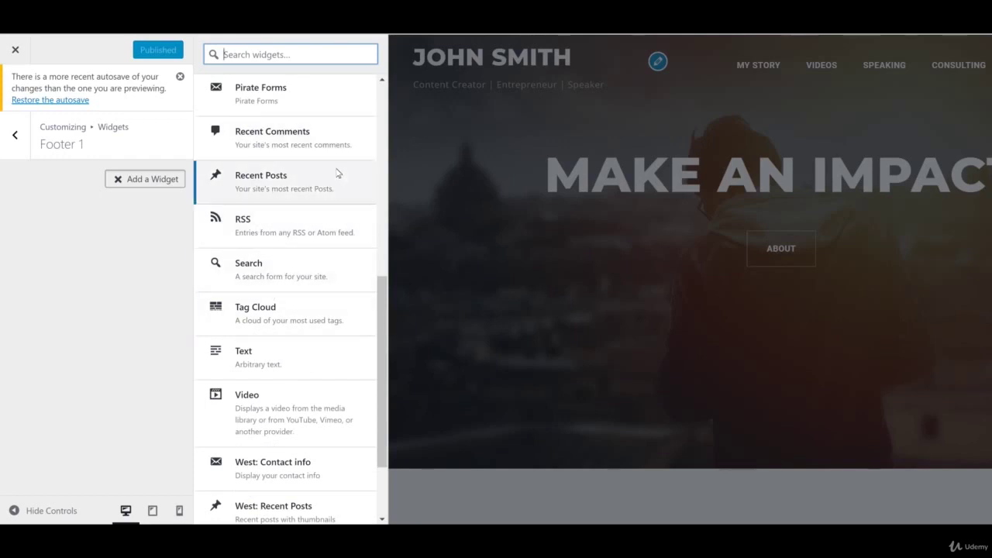
pyautogui.scroll(-1, 337, 173)
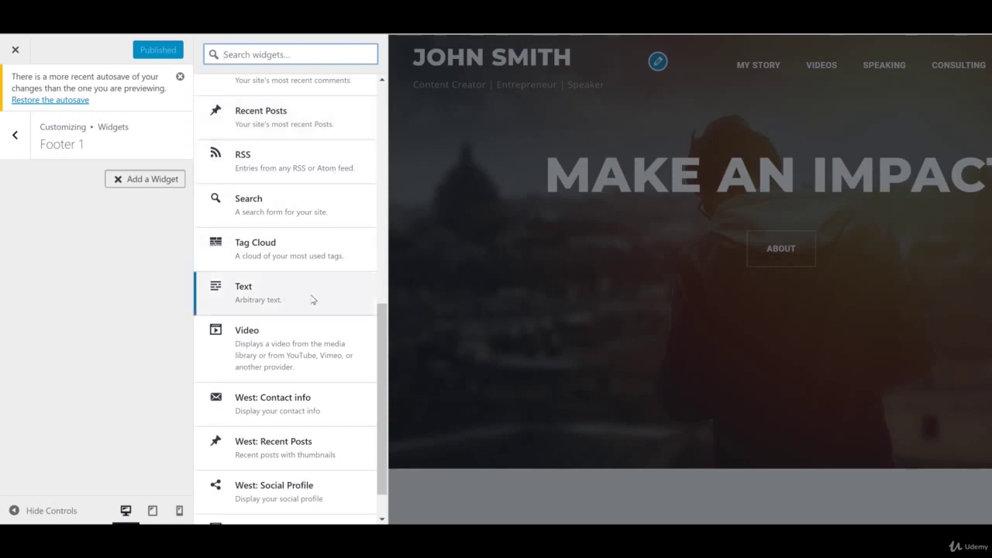
pyautogui.moveTo(315, 295); pyautogui.dragTo(267, 293)
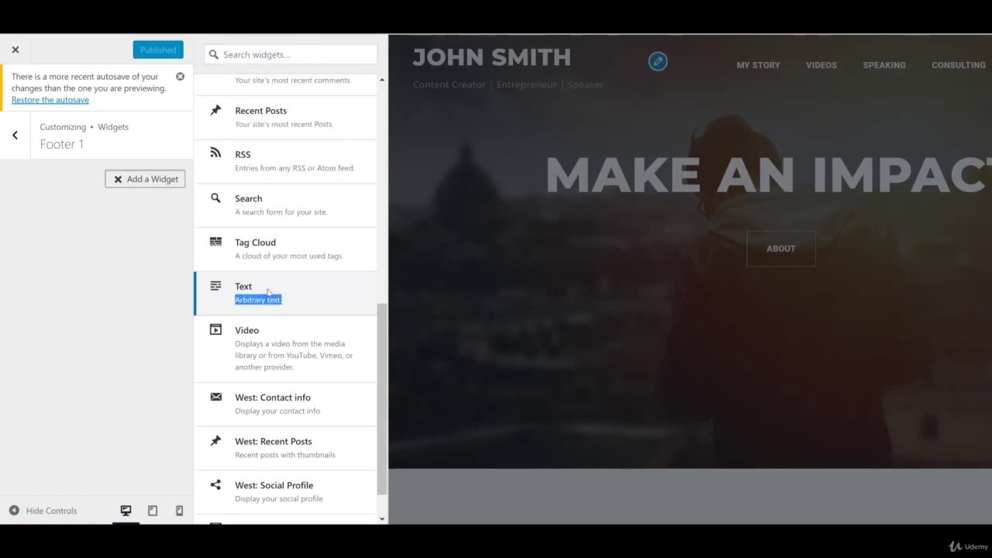
# Add a Text widget to Footer 1 titled 'About' with the pasted one-line bio
pyautogui.click(268, 292)
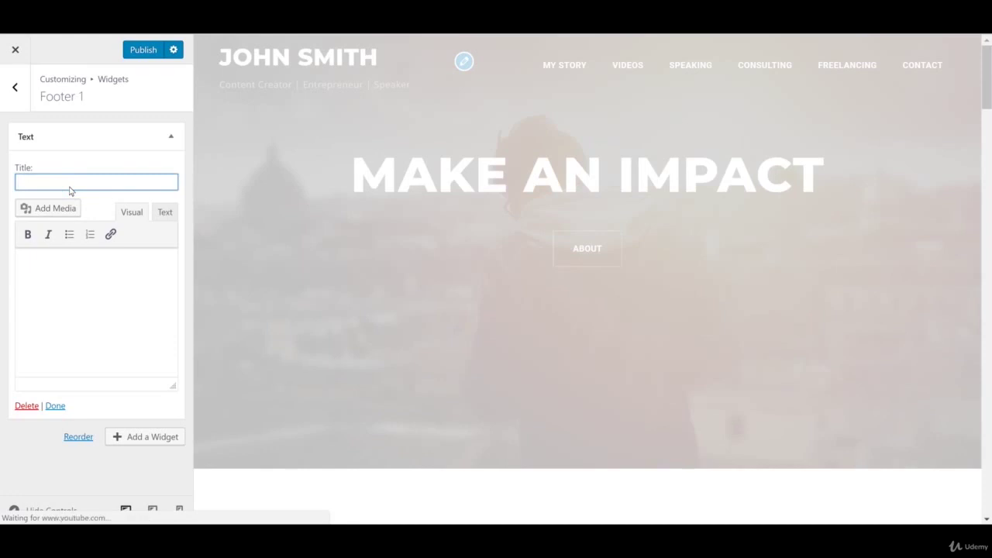
pyautogui.write('About')
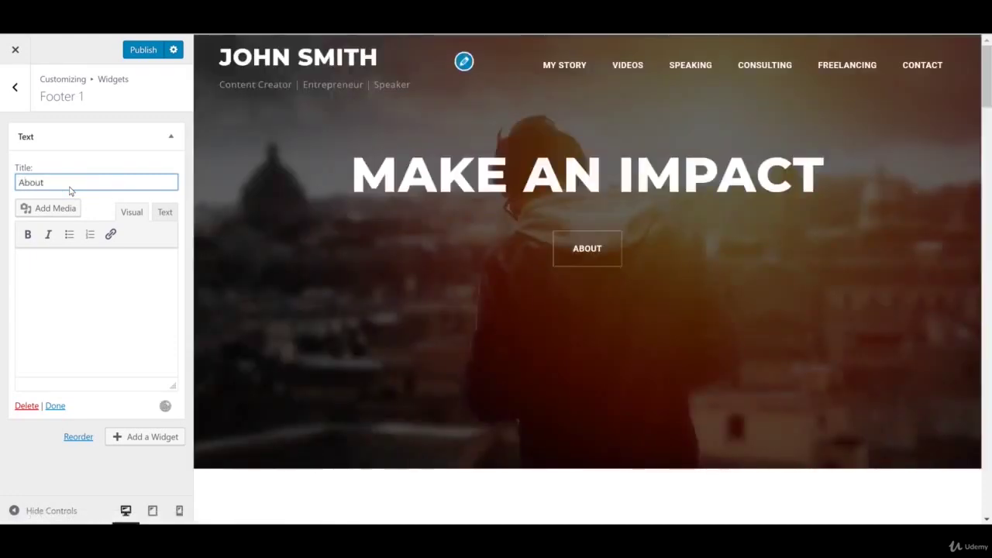
pyautogui.press('Tab')
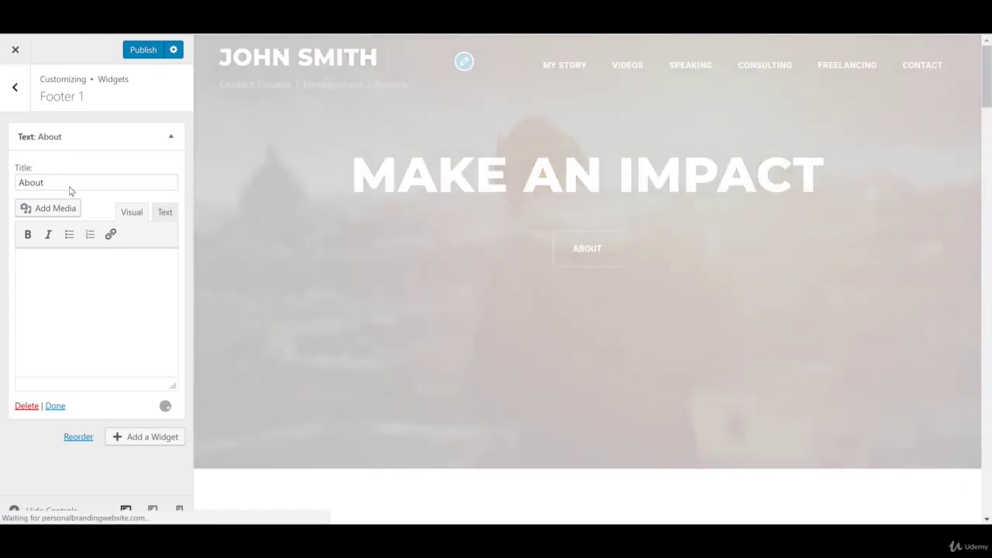
pyautogui.click(54, 262)
pyautogui.write('John Smith is a world renowned content creator and speaker')
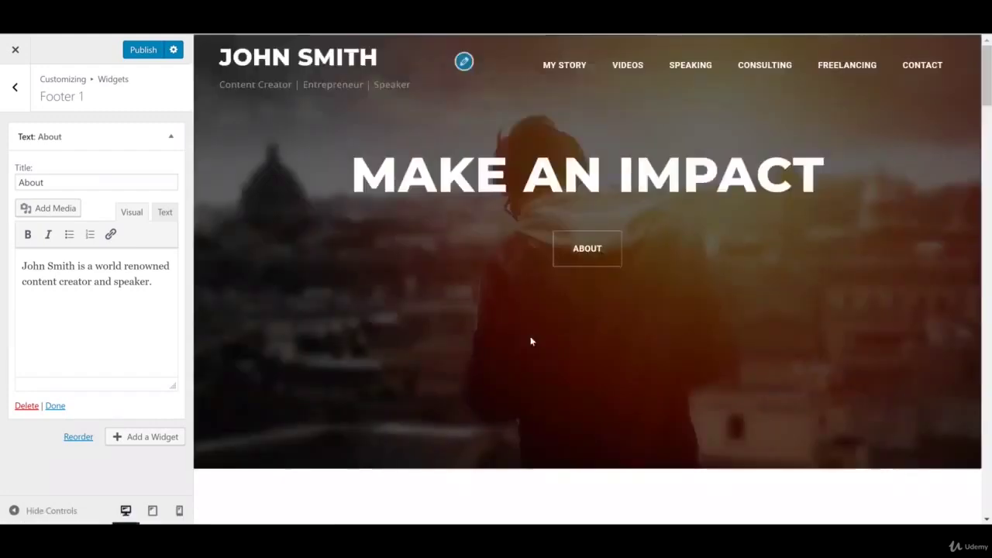
pyautogui.scroll(-5, 530, 341)
pyautogui.scroll(-15, 533, 335)
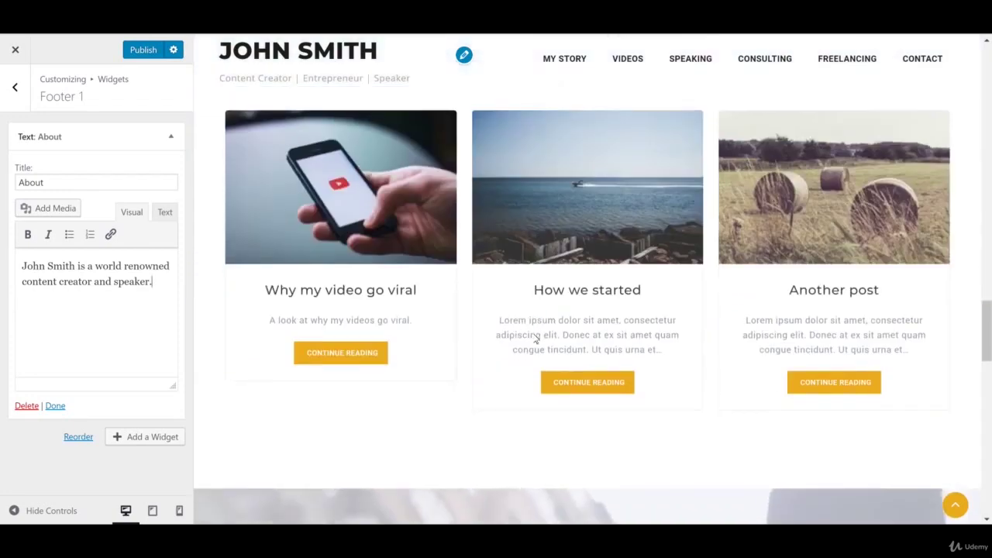
pyautogui.scroll(-10, 534, 339)
pyautogui.scroll(-8, 534, 340)
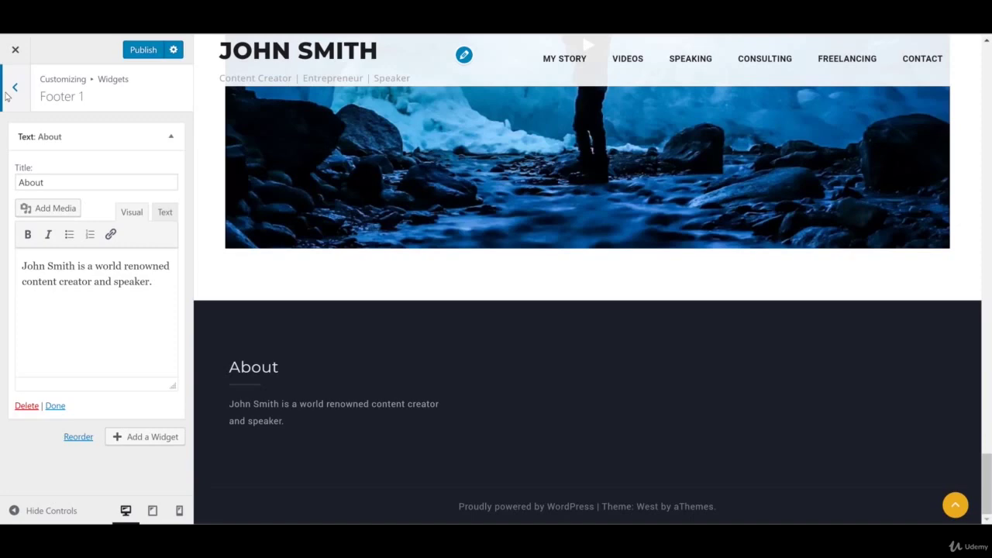
pyautogui.click(6, 95)
pyautogui.click(7, 94)
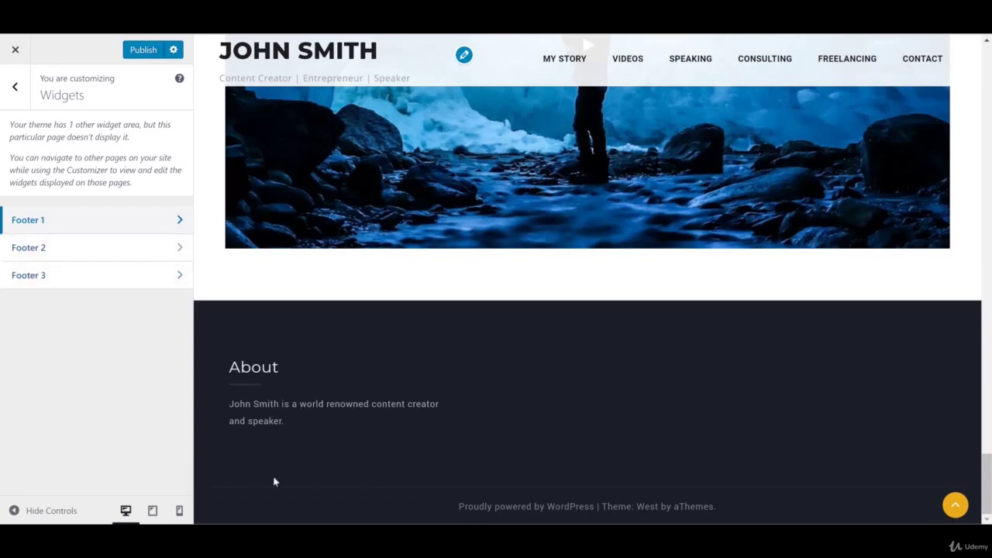
# Add a West: Social Profile widget to Footer 2, publish, and close the Customizer
pyautogui.click(126, 253)
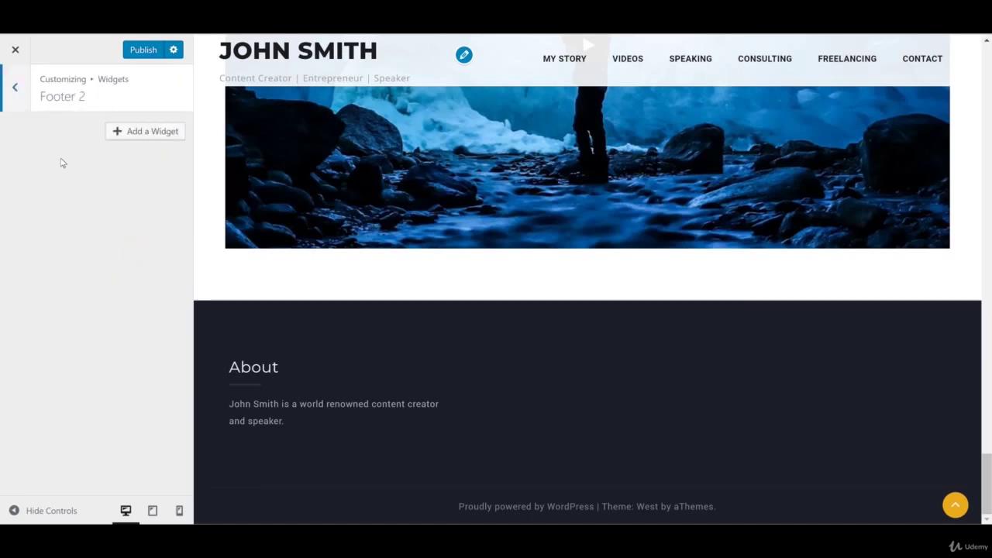
pyautogui.click(155, 133)
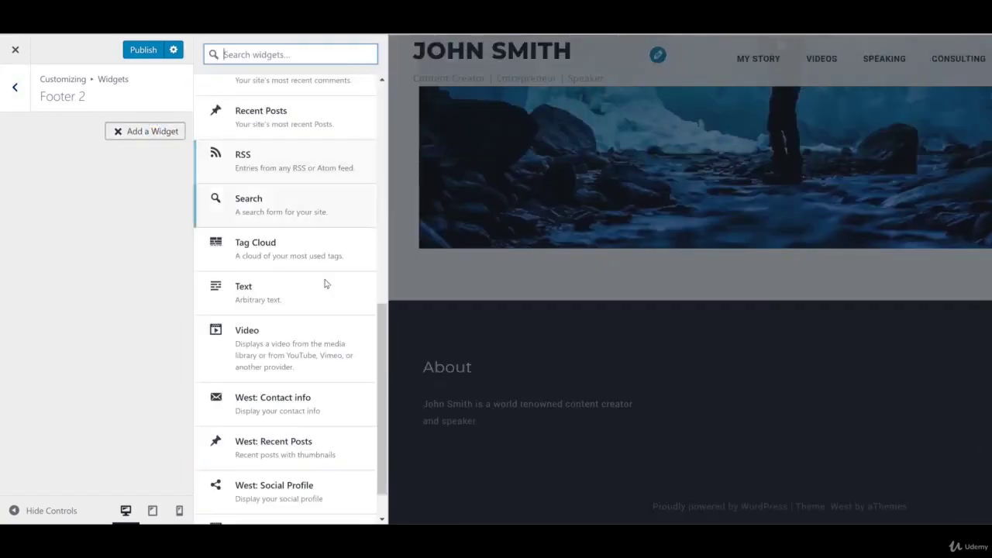
pyautogui.scroll(-1, 326, 284)
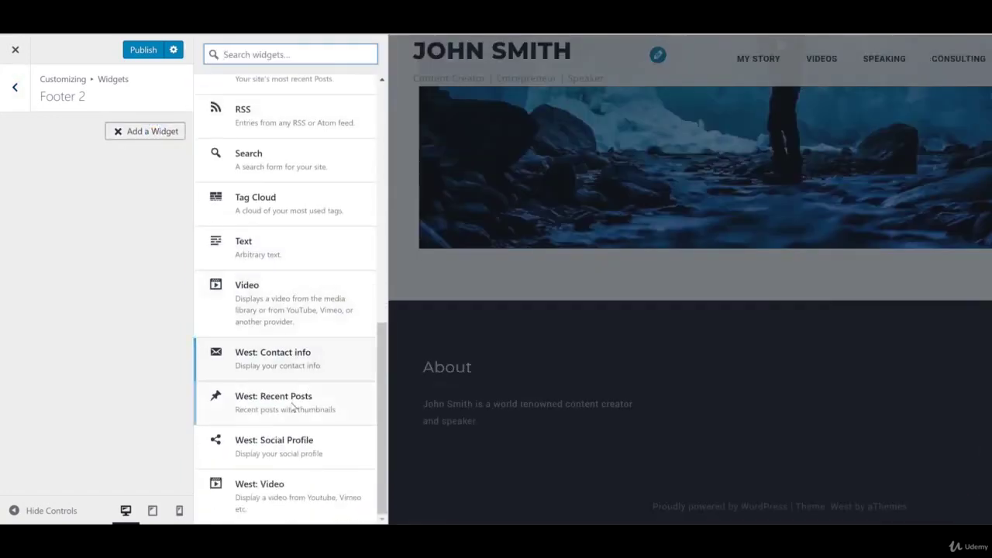
pyautogui.click(294, 452)
pyautogui.moveTo(295, 452); pyautogui.dragTo(319, 444)
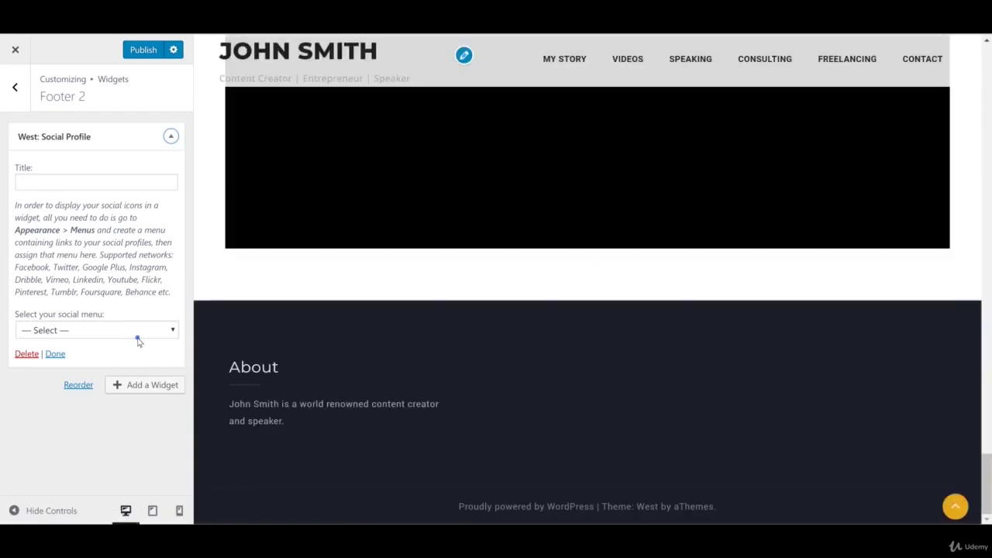
pyautogui.click(137, 339)
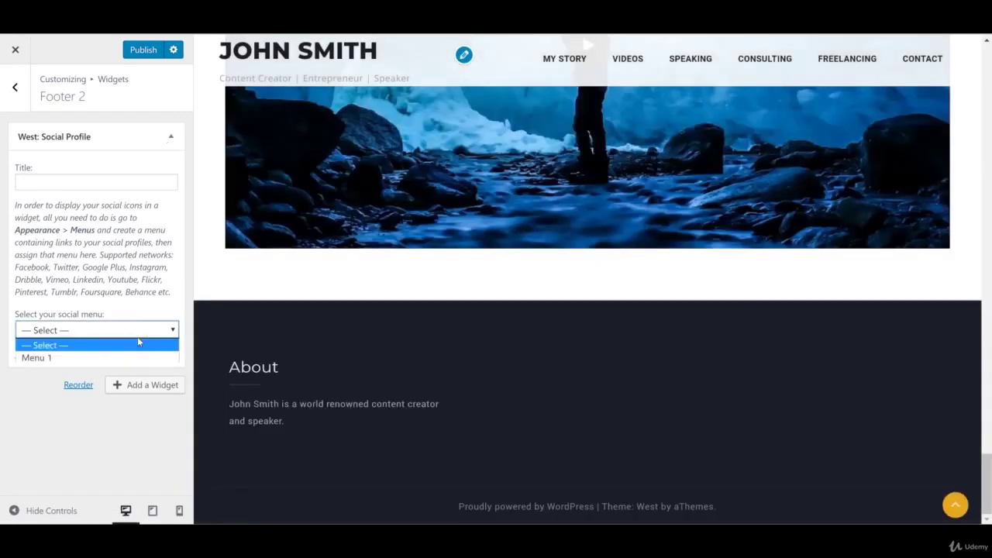
pyautogui.click(141, 331)
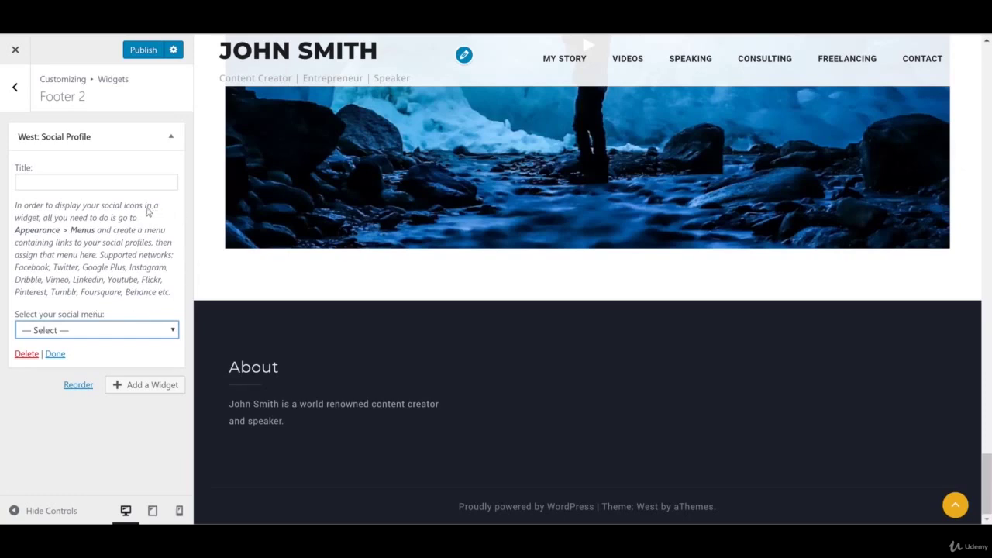
pyautogui.click(151, 51)
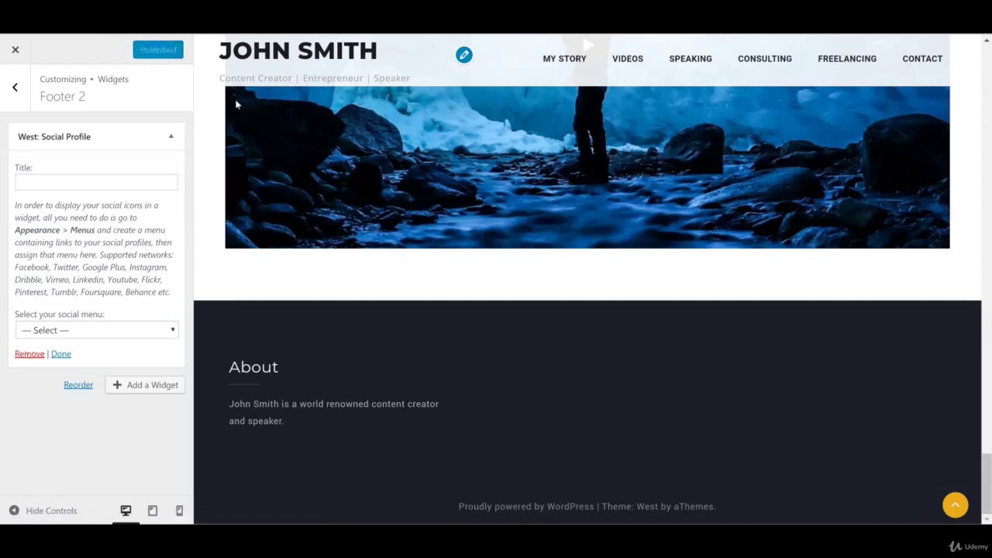
pyautogui.click(15, 51)
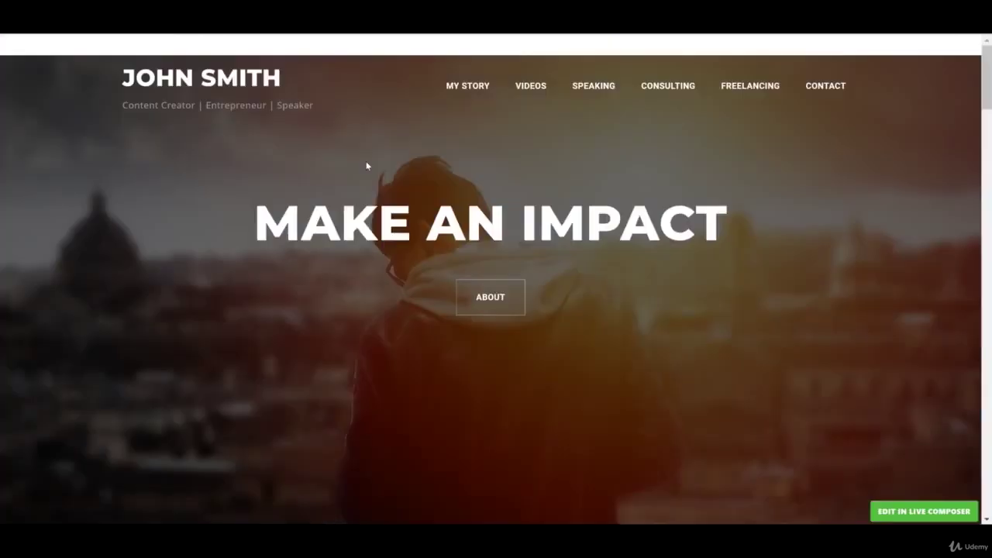
# On the Menus screen, create a new menu named 'Social Links'
pyautogui.moveTo(67, 47)
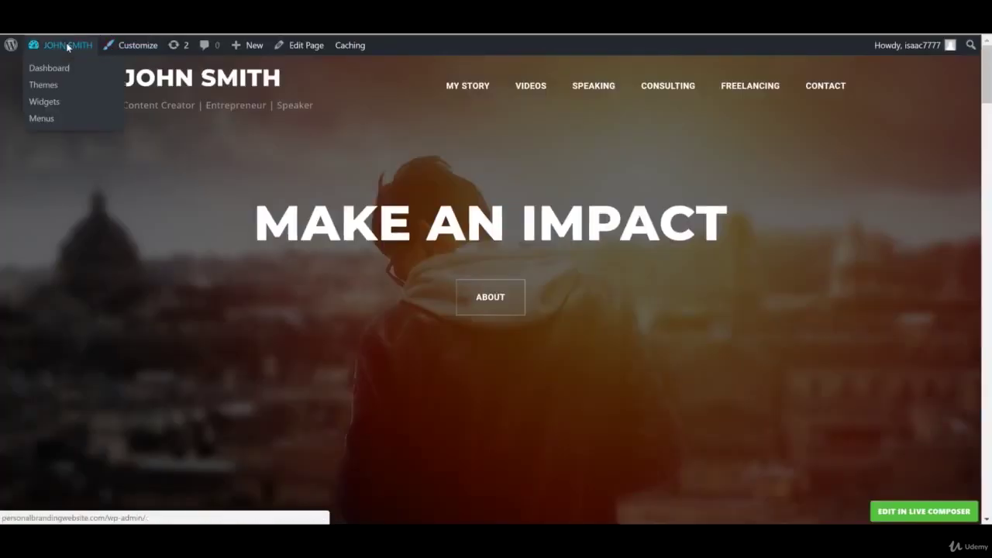
pyautogui.click(48, 119)
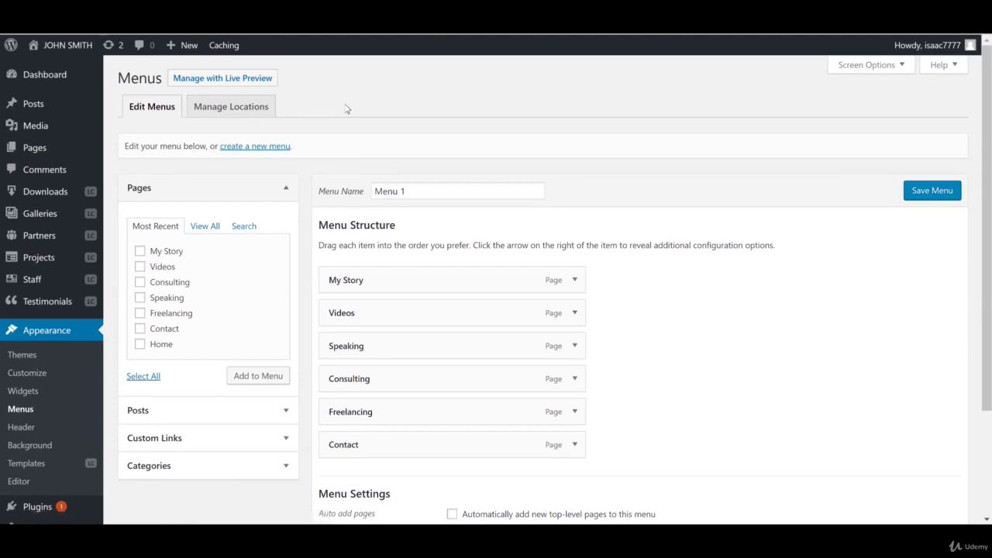
pyautogui.click(266, 152)
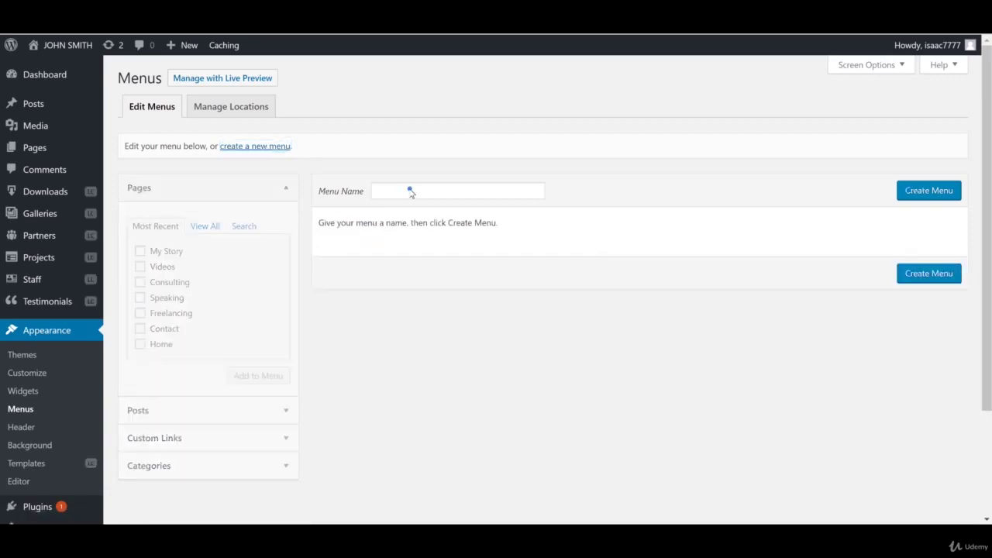
pyautogui.click(411, 192)
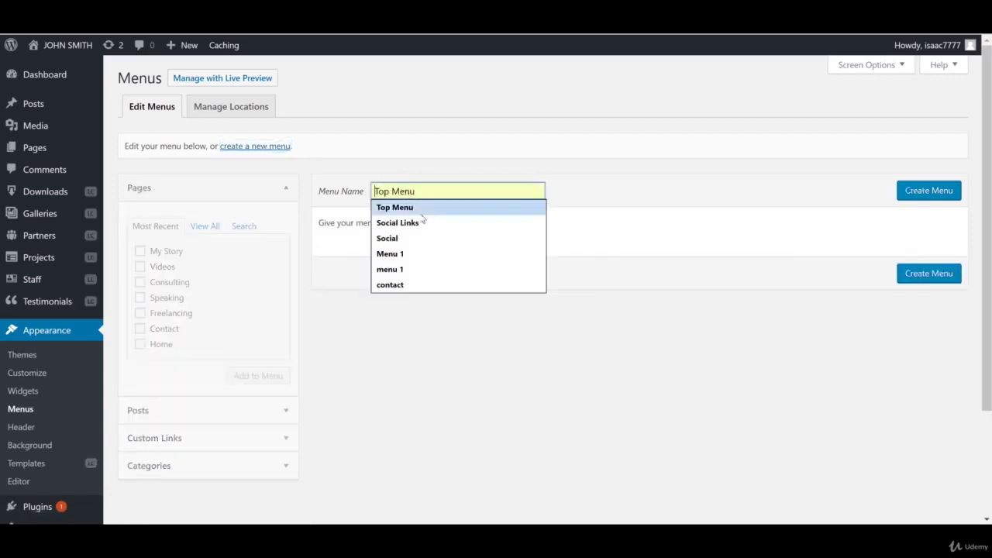
pyautogui.click(421, 223)
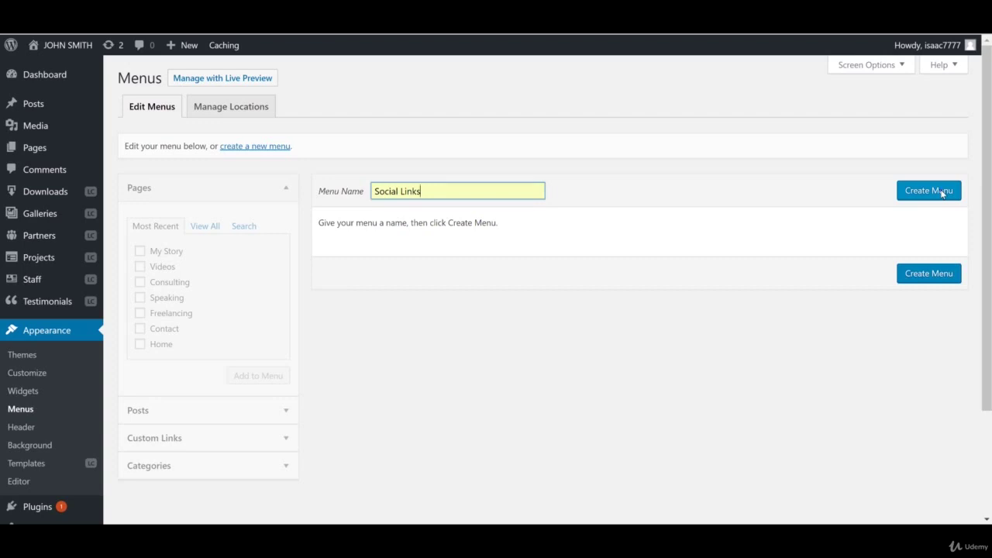
pyautogui.click(943, 193)
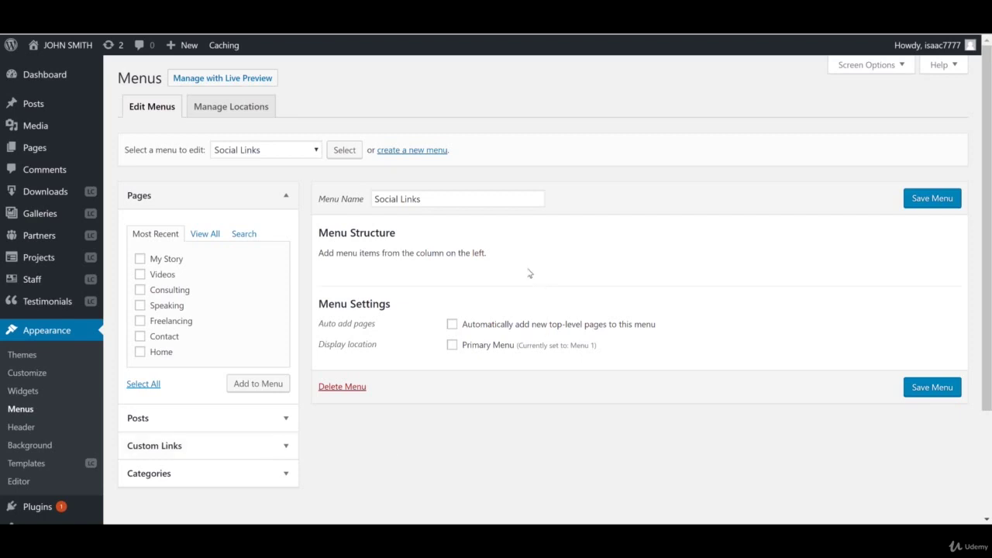
# Add a 'Facebook' custom link with URL facebook.c to the Social Links menu
pyautogui.click(256, 445)
pyautogui.scroll(-1, 243, 344)
pyautogui.click(200, 256)
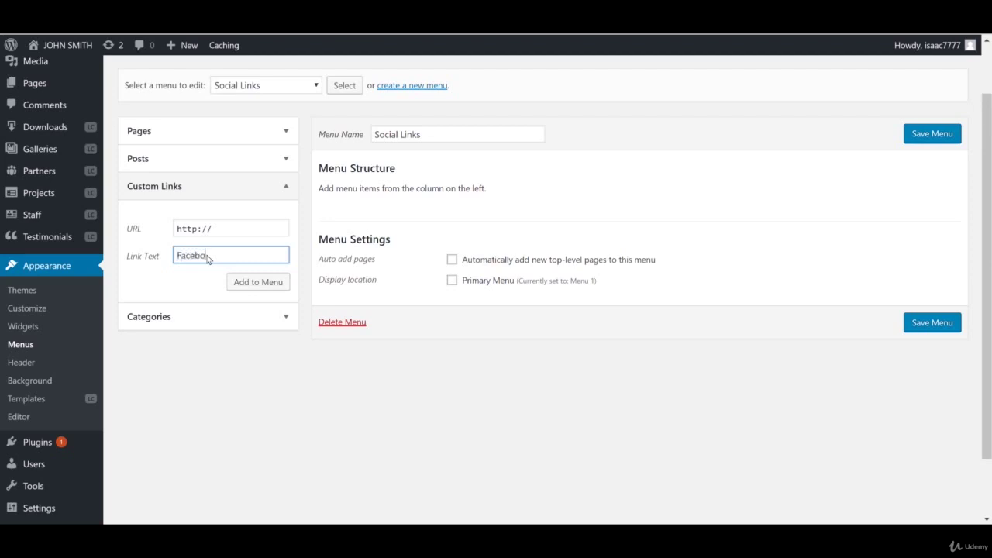
pyautogui.click(238, 230)
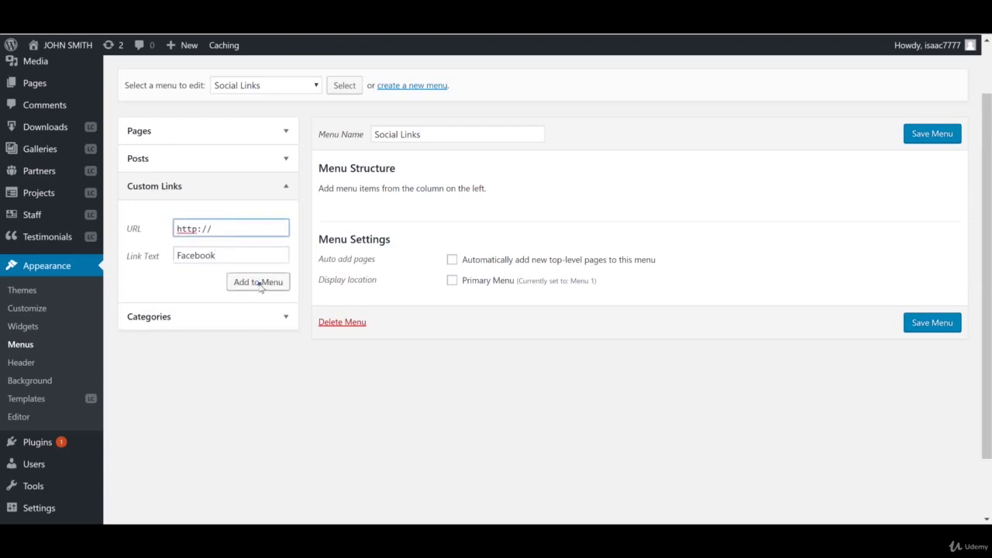
pyautogui.click(259, 283)
pyautogui.click(223, 225)
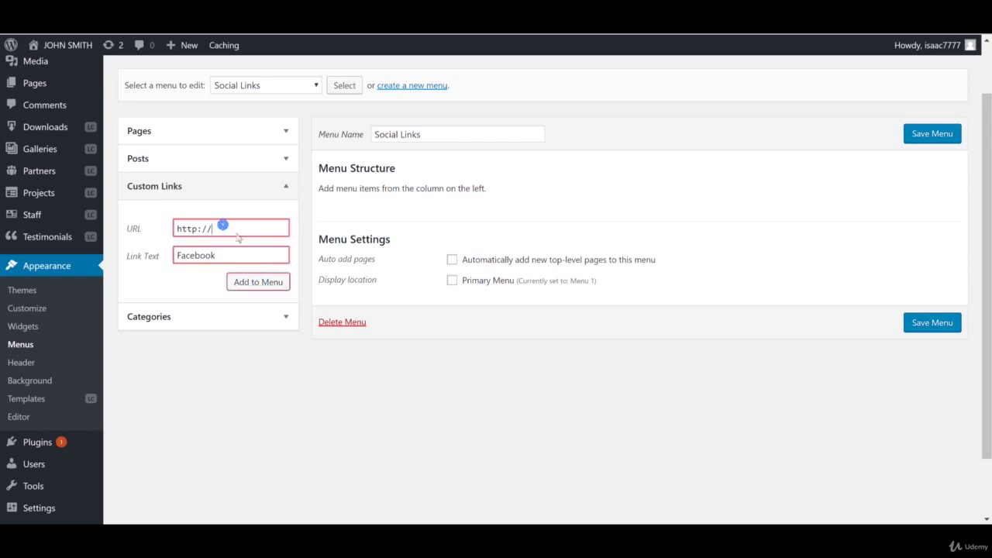
pyautogui.write('facebo')
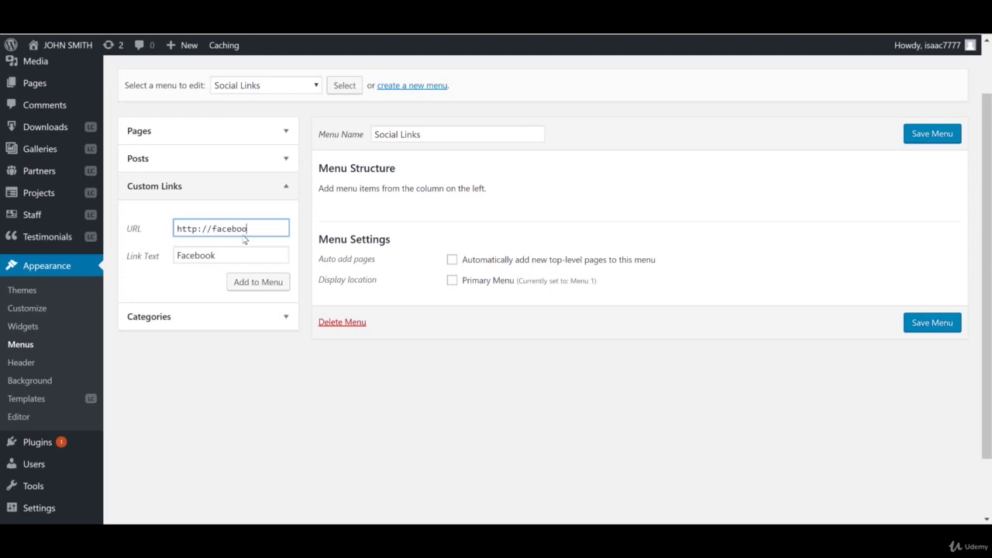
pyautogui.write('ok.com')
pyautogui.click(269, 286)
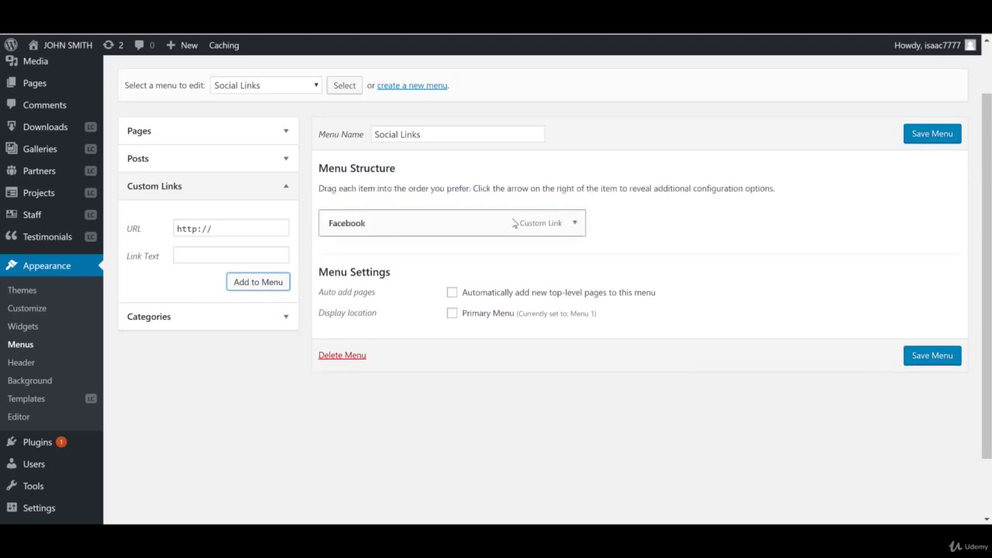
pyautogui.click(200, 262)
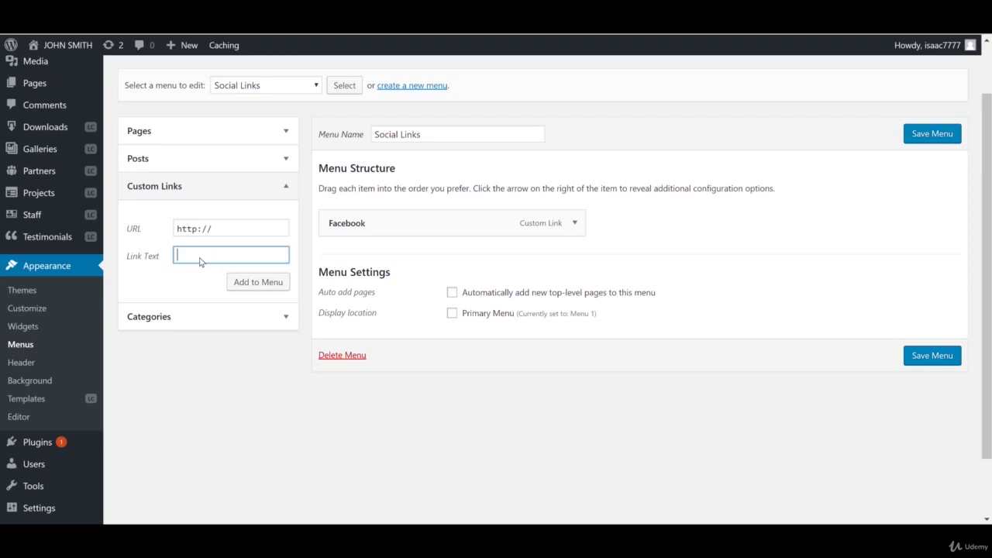
pyautogui.write('youtube')
pyautogui.click(241, 231)
pyautogui.write('you')
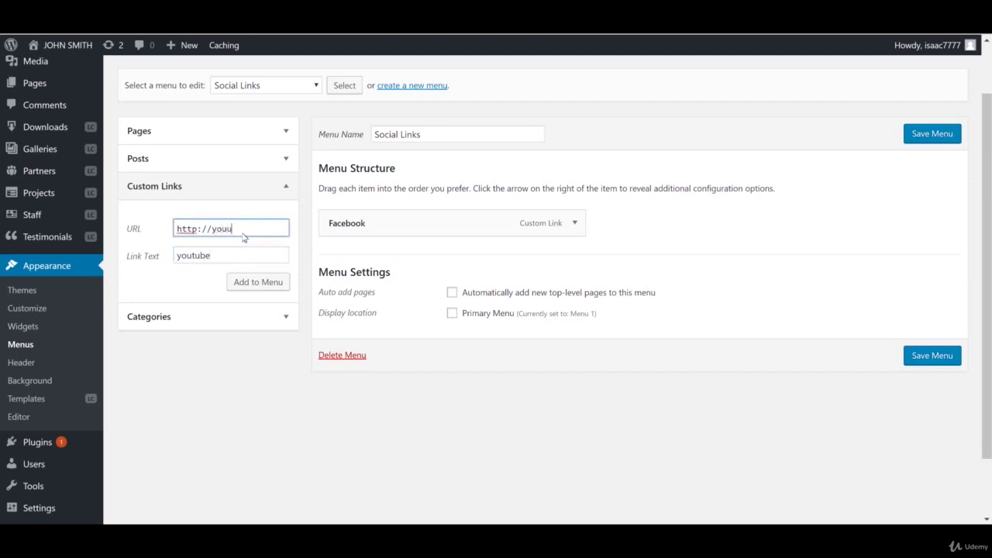
pyautogui.write('tube.com')
pyautogui.click(264, 283)
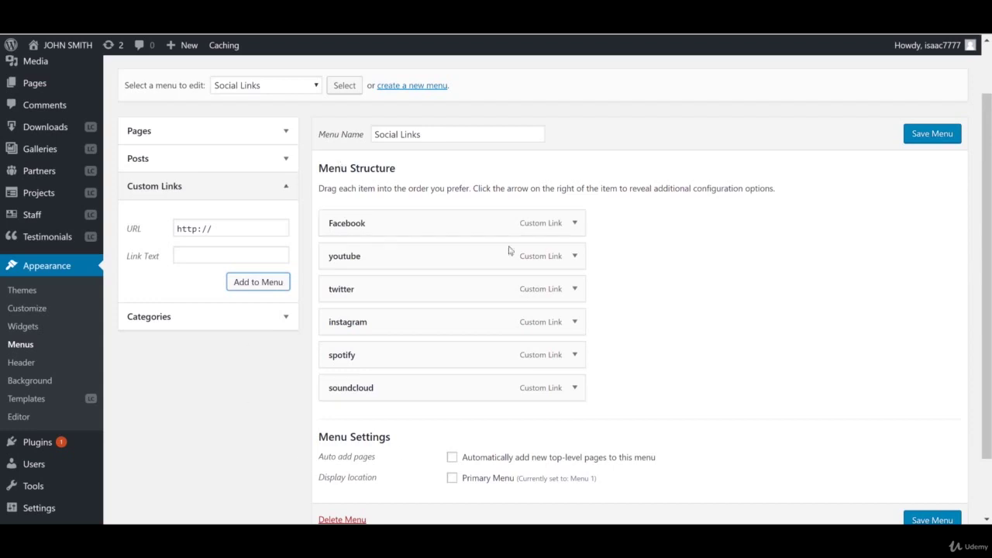
pyautogui.click(236, 226)
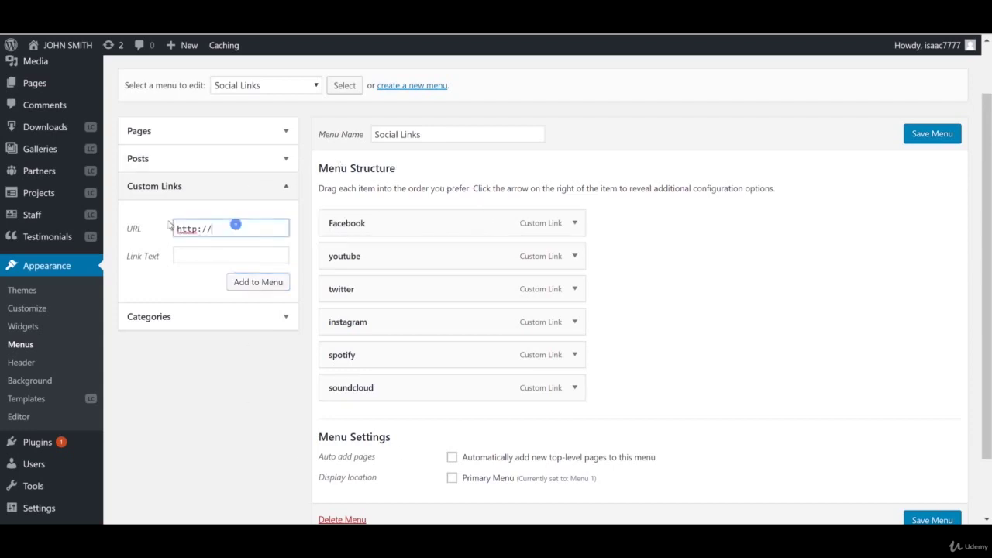
pyautogui.moveTo(211, 229); pyautogui.dragTo(168, 231)
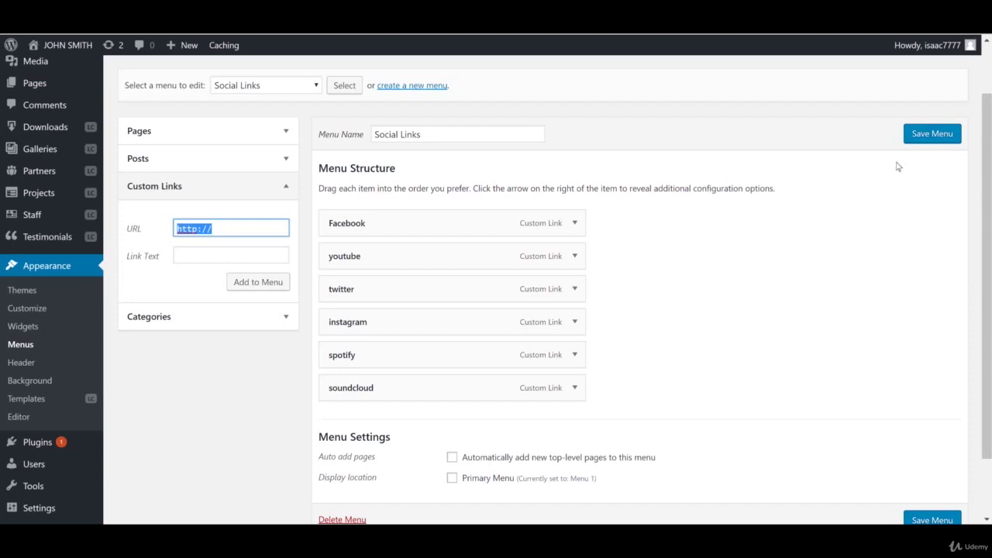
# Save the Social Links menu, then open the live site's Customizer
pyautogui.click(926, 146)
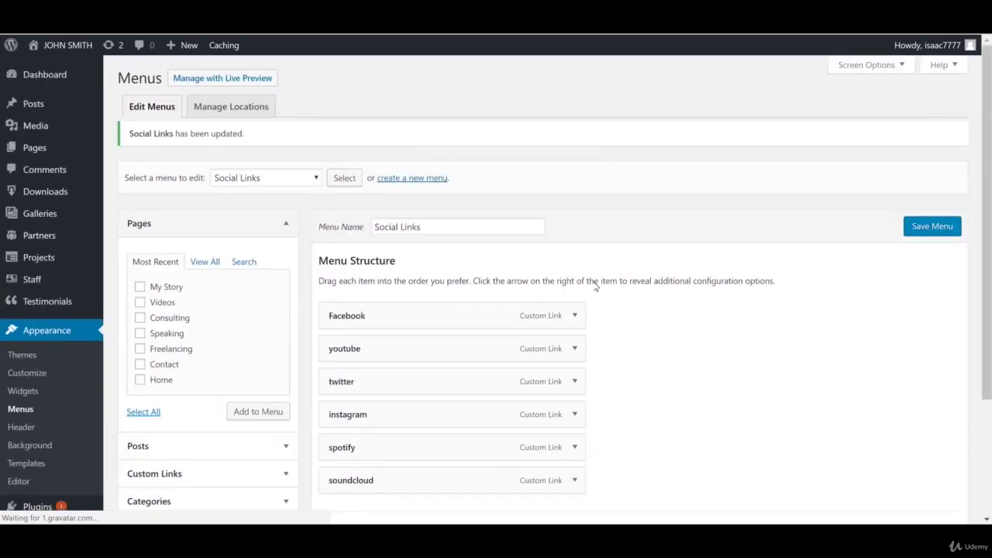
pyautogui.moveTo(76, 52)
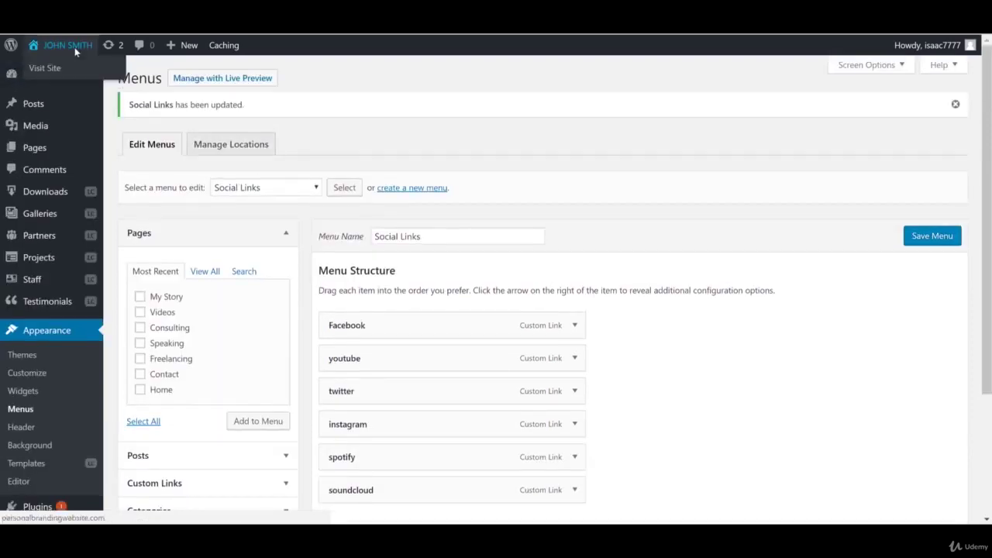
pyautogui.click(62, 68)
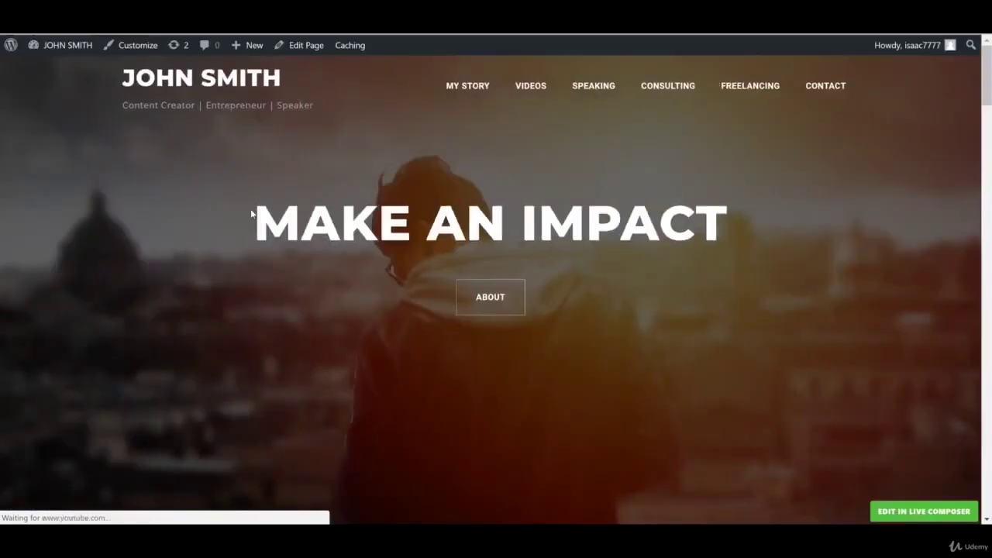
pyautogui.click(143, 51)
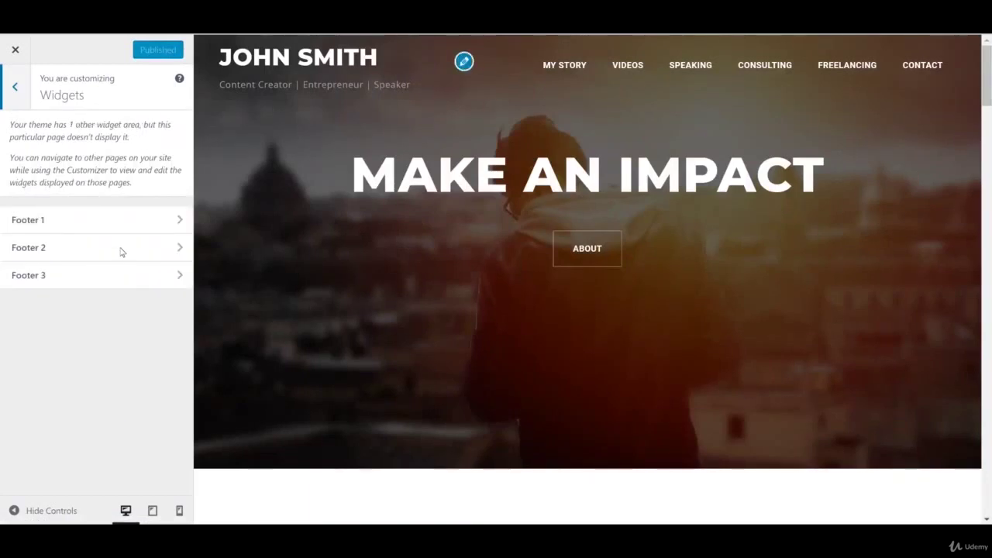
# Title the Footer 2 social profile widget 'Social Media' and set its menu to Social Links
pyautogui.click(121, 248)
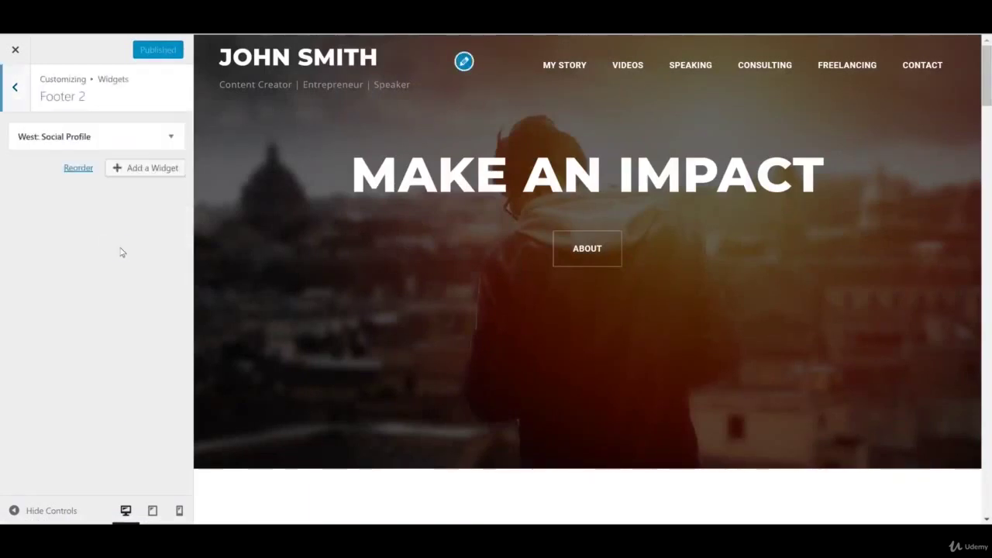
pyautogui.click(150, 147)
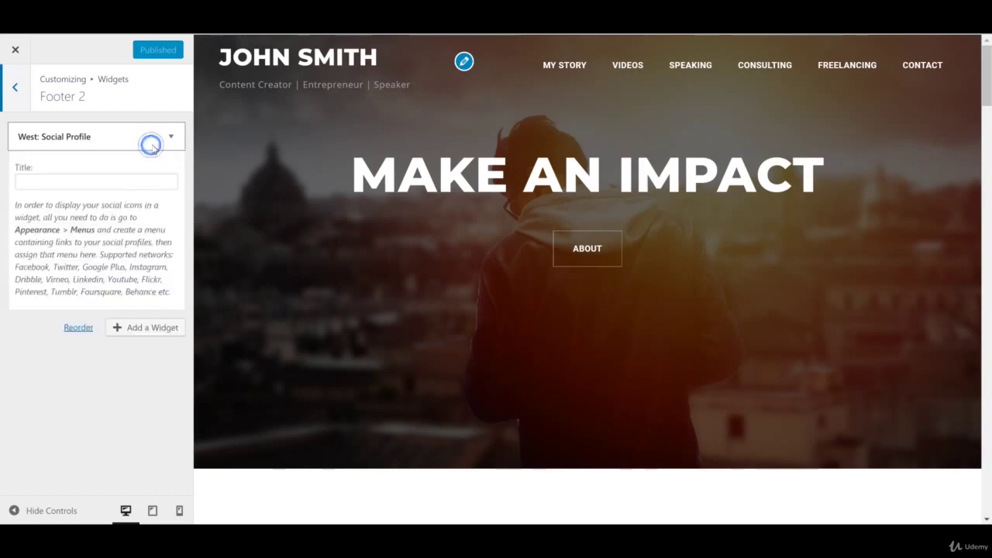
pyautogui.click(83, 191)
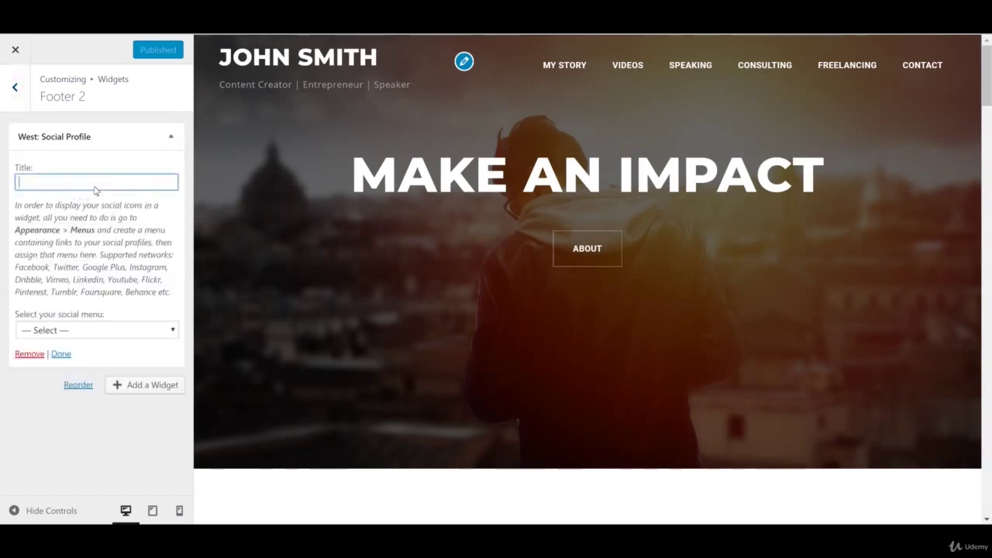
pyautogui.write('Soci')
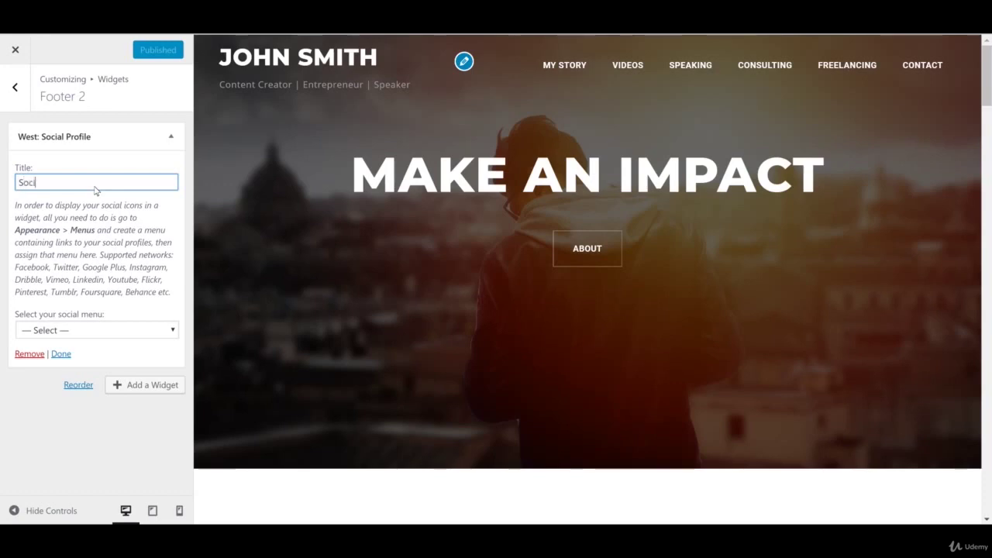
pyautogui.write('al Media')
pyautogui.click(82, 329)
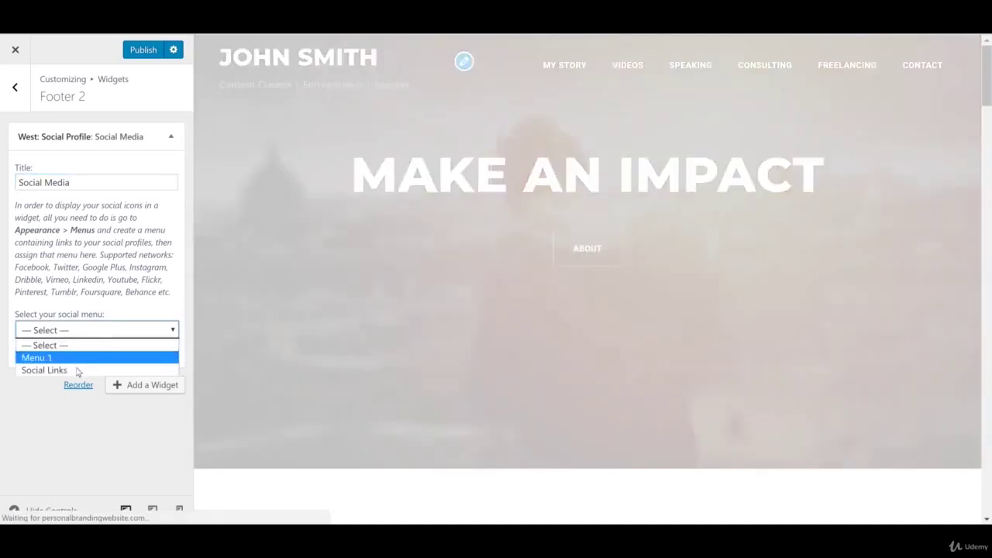
pyautogui.click(68, 370)
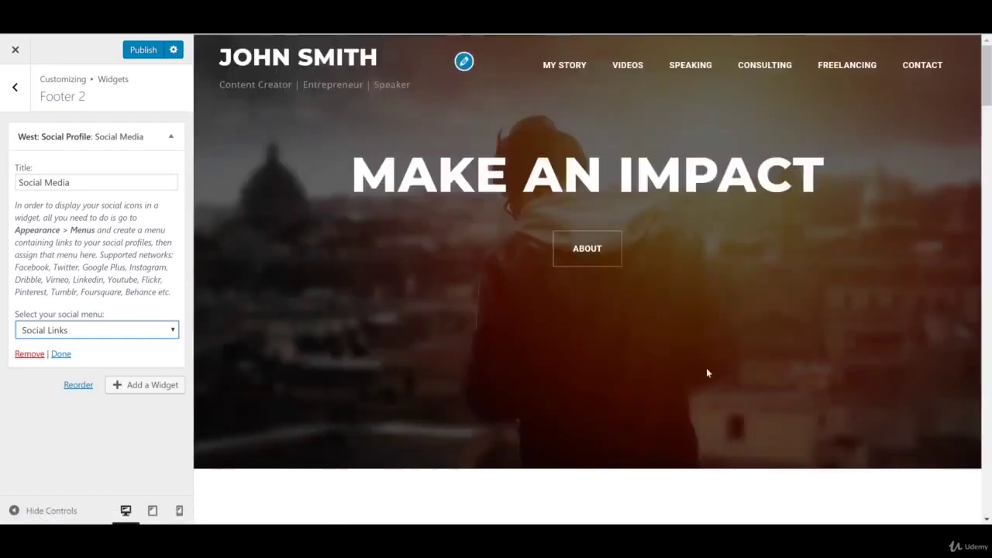
pyautogui.scroll(-5, 706, 369)
pyautogui.scroll(-15, 707, 376)
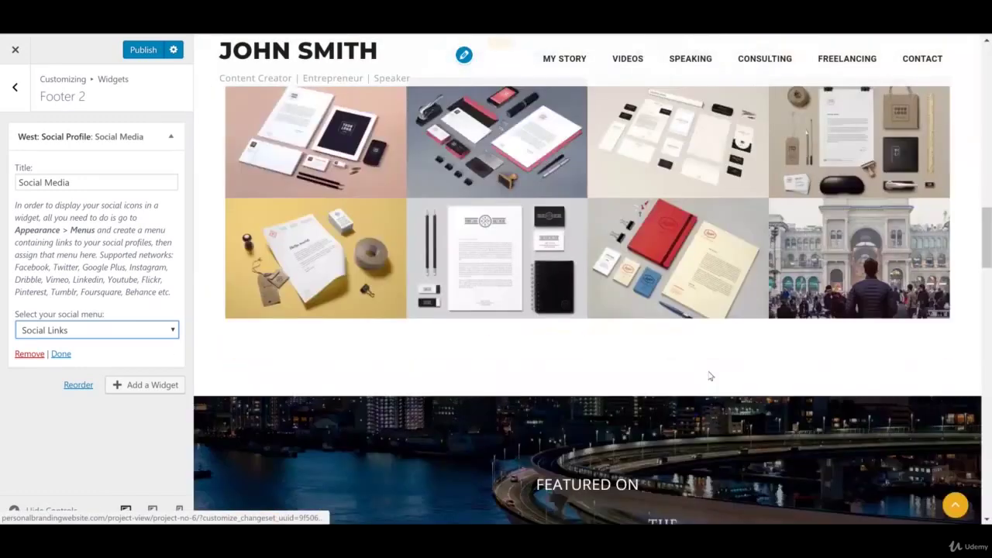
pyautogui.scroll(-10, 711, 376)
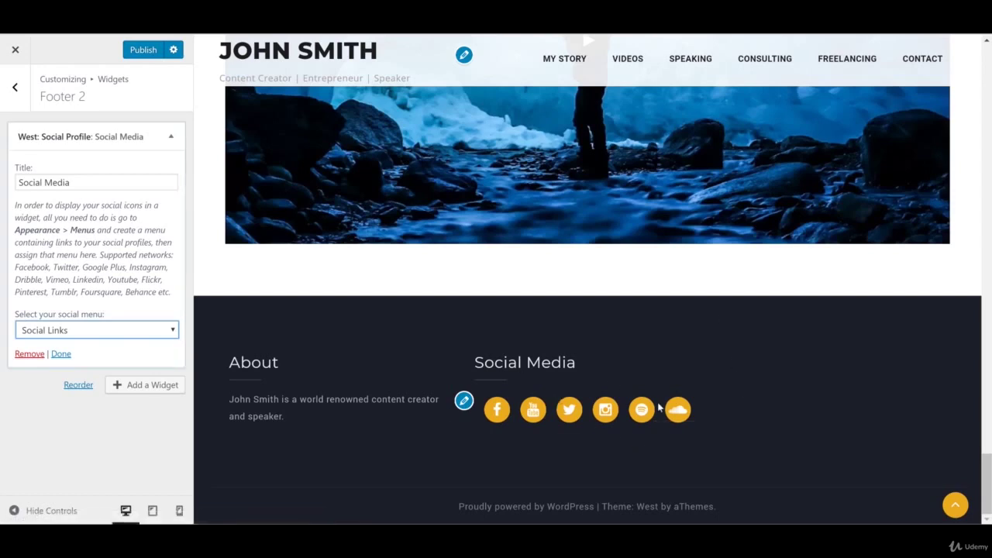
pyautogui.click(60, 354)
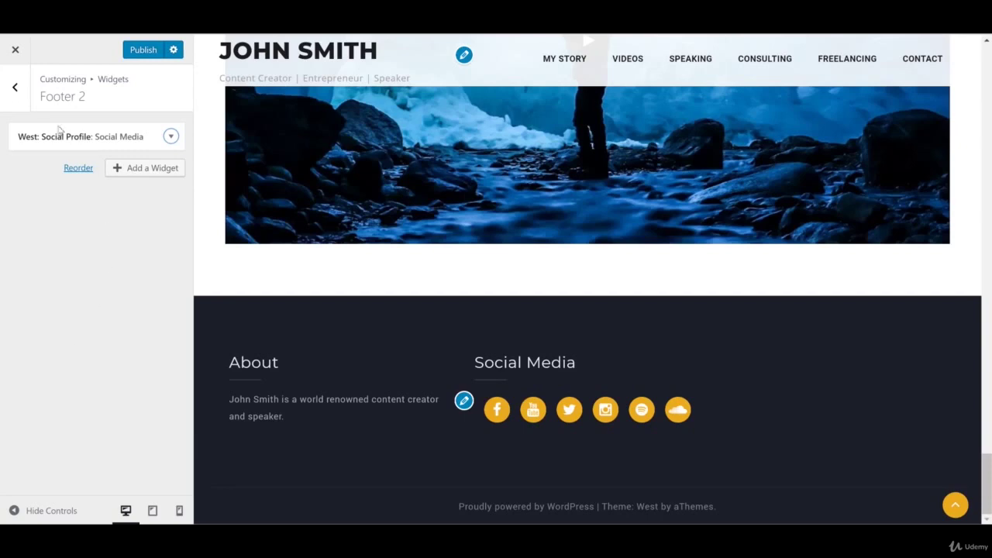
pyautogui.click(14, 87)
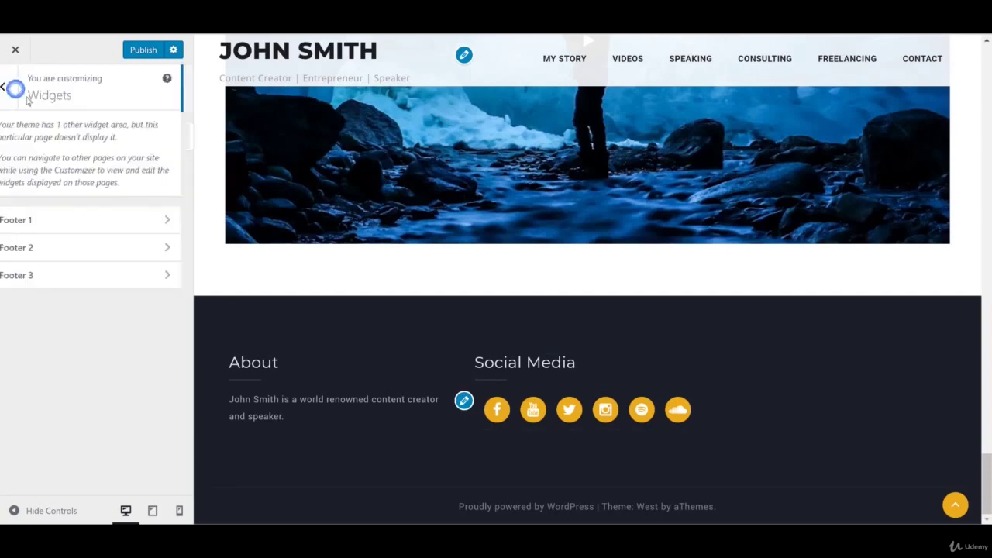
# Open Footer 3 and insert a Pirate Forms contact form widget from the widget list
pyautogui.click(61, 277)
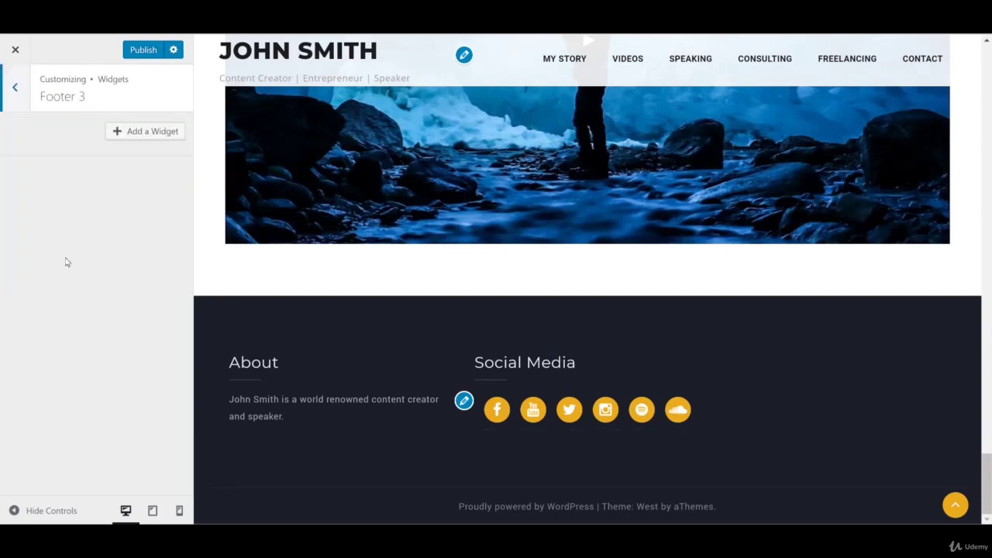
pyautogui.click(129, 133)
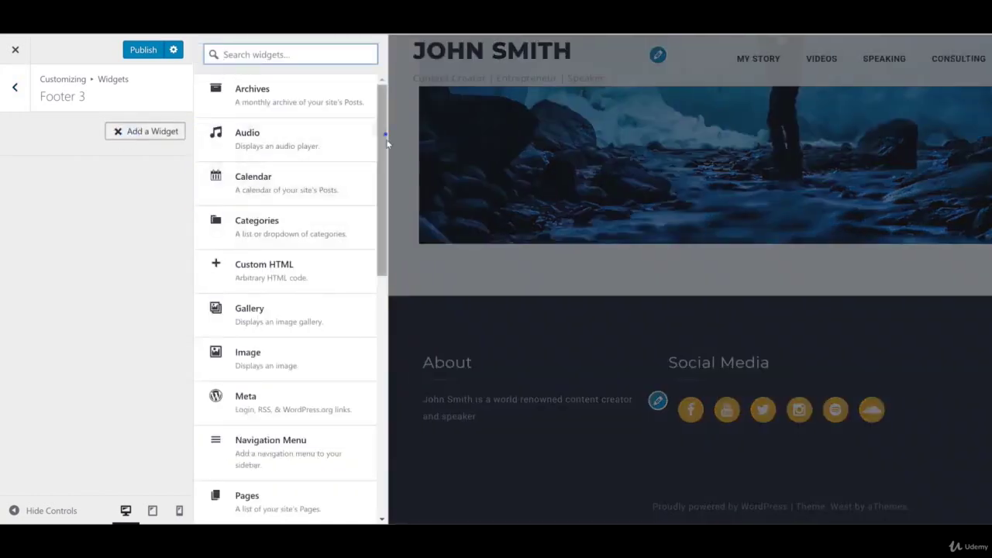
pyautogui.scroll(-3, 385, 139)
pyautogui.scroll(-3, 389, 268)
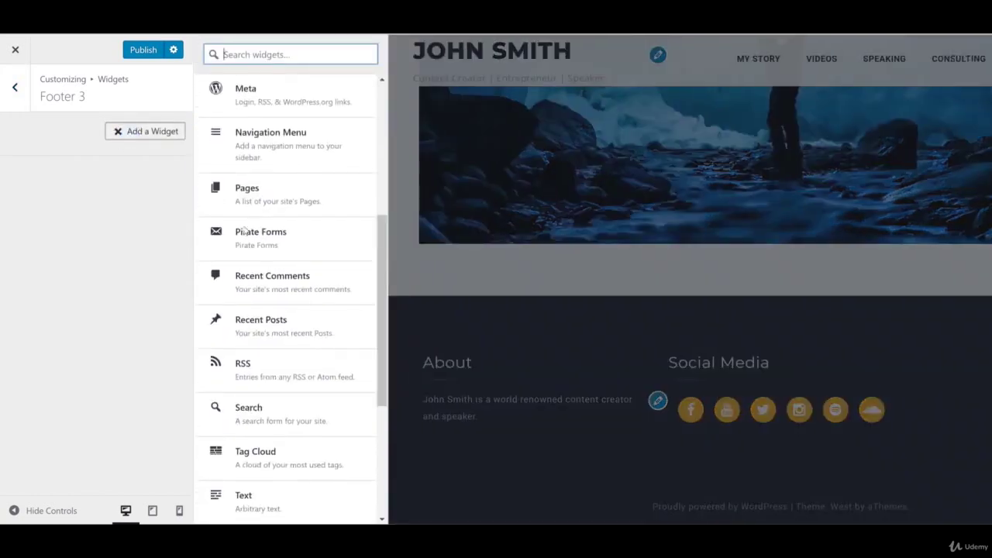
pyautogui.click(299, 242)
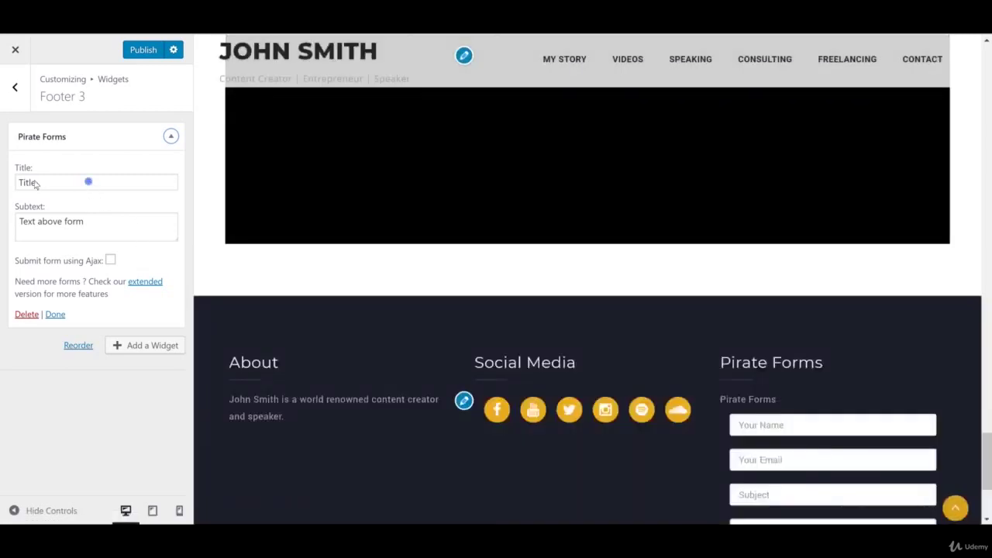
# Title the Footer 3 Pirate Forms widget 'Contact', leave its subtext empty, and exit to the main Customizer menu
pyautogui.moveTo(89, 181); pyautogui.dragTo(9, 184)
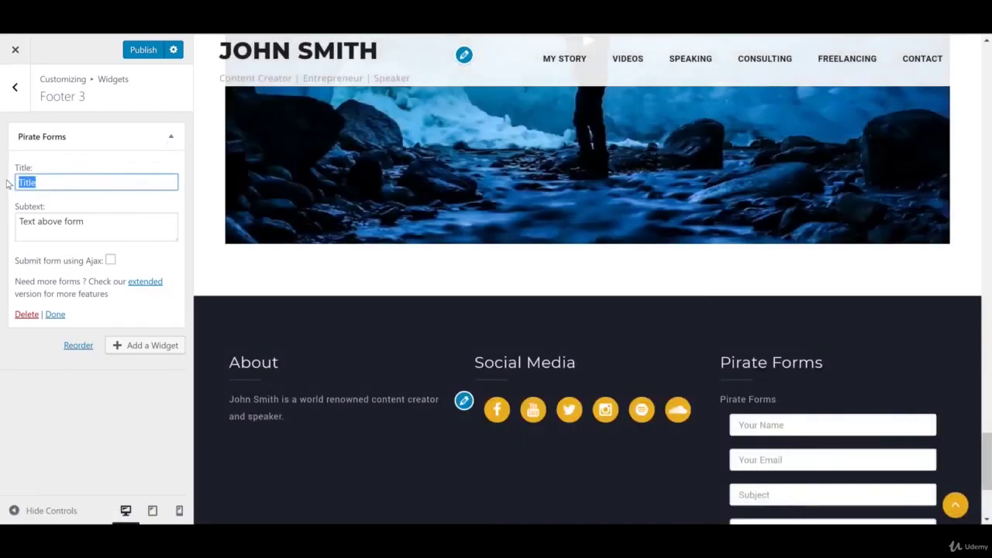
pyautogui.write('Contact')
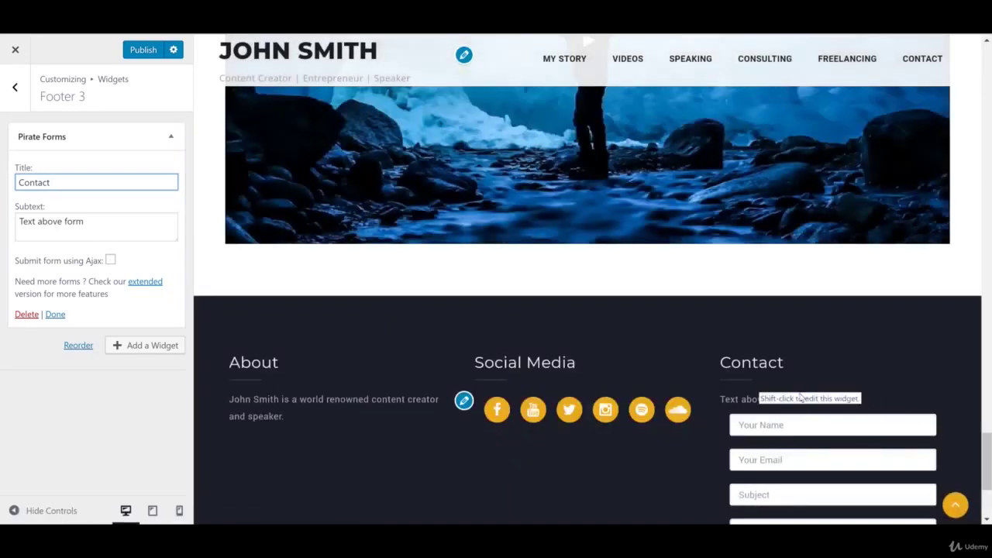
pyautogui.moveTo(123, 226); pyautogui.dragTo(21, 228)
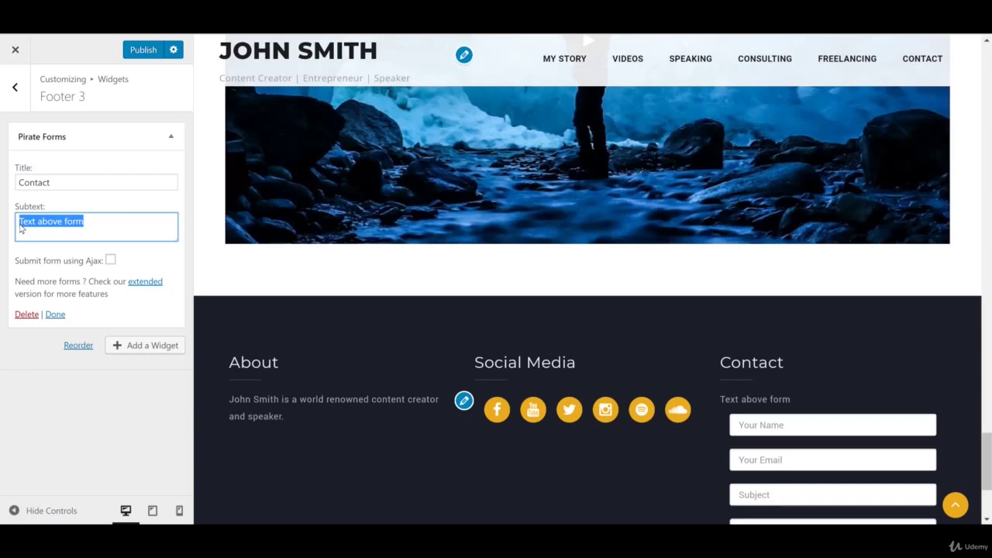
pyautogui.write('Get ')
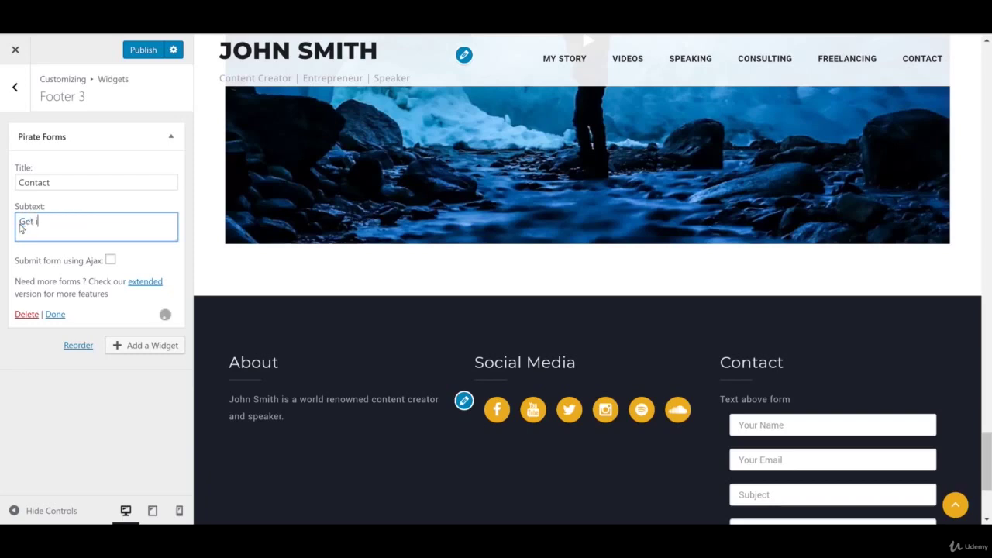
pyautogui.write('in touch')
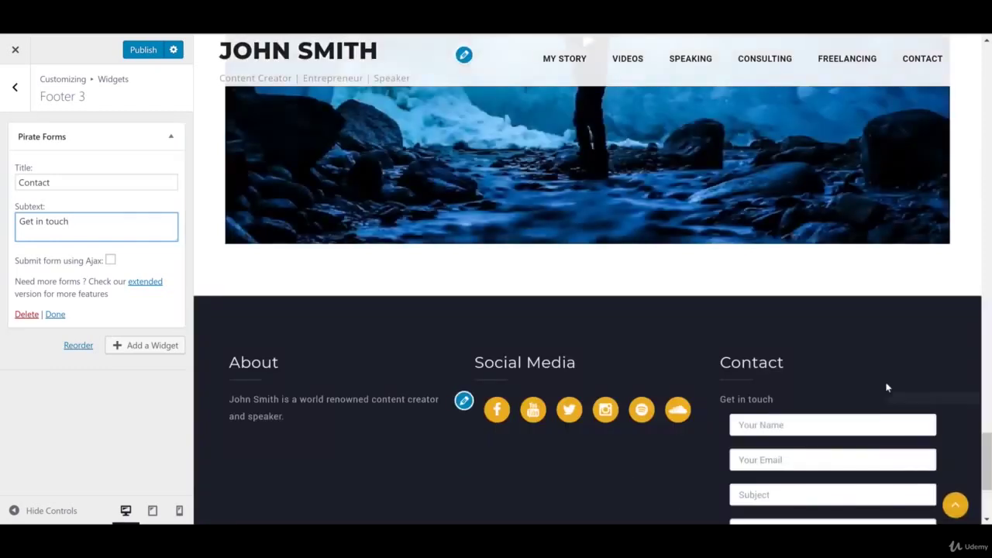
pyautogui.scroll(-1, 887, 388)
pyautogui.moveTo(107, 220); pyautogui.dragTo(9, 211)
pyautogui.press('BackSpace')
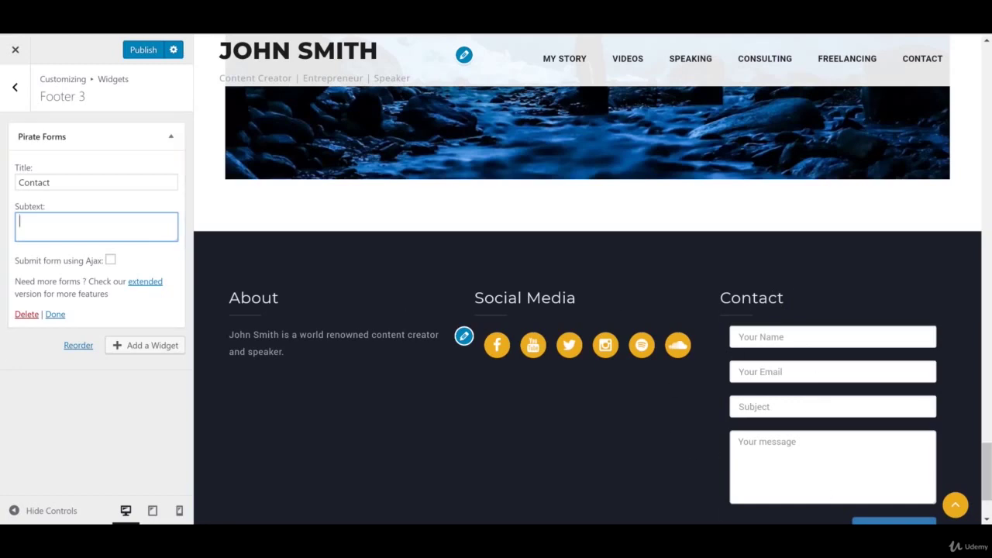
pyautogui.click(56, 315)
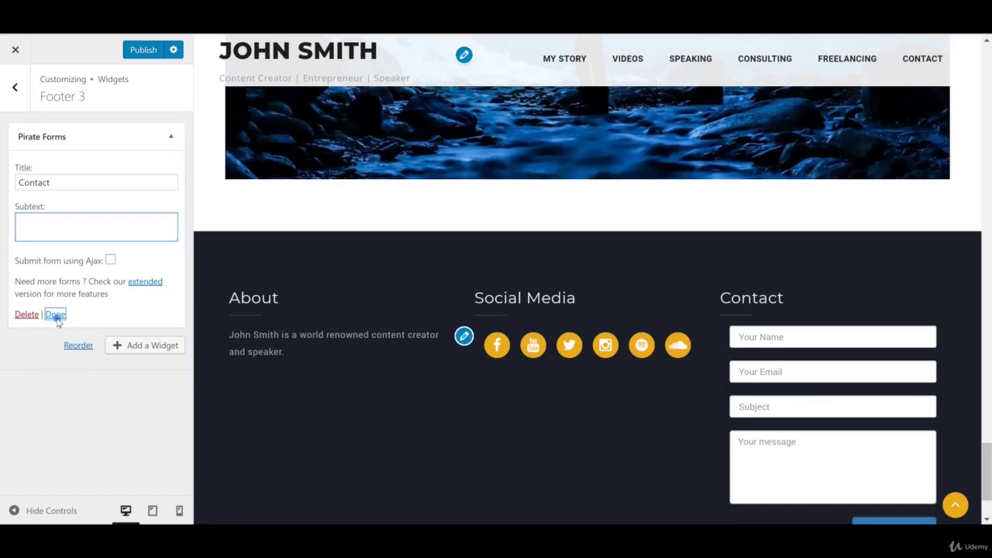
pyautogui.click(14, 90)
pyautogui.click(14, 90)
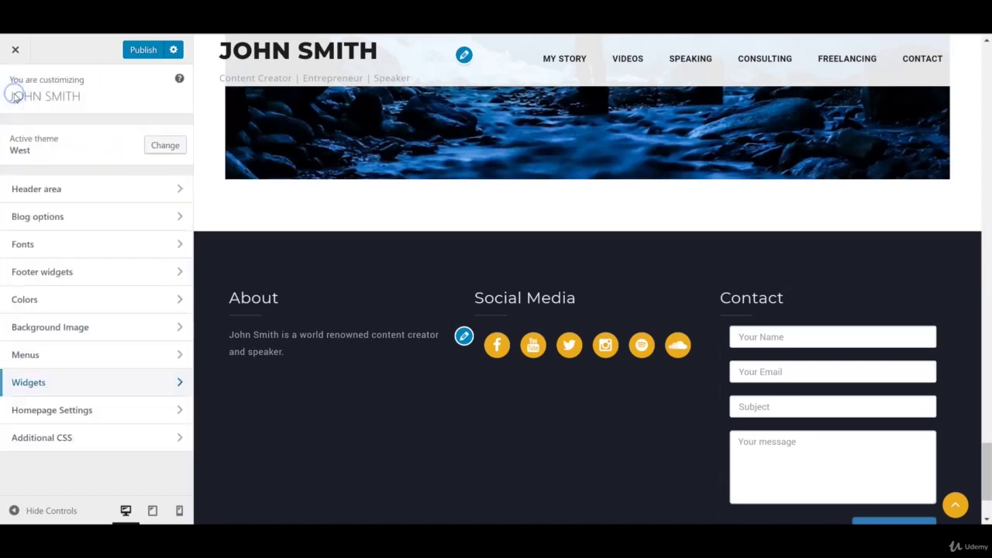
# Publish the footer changes and close the Customizer to view the live site
pyautogui.click(142, 51)
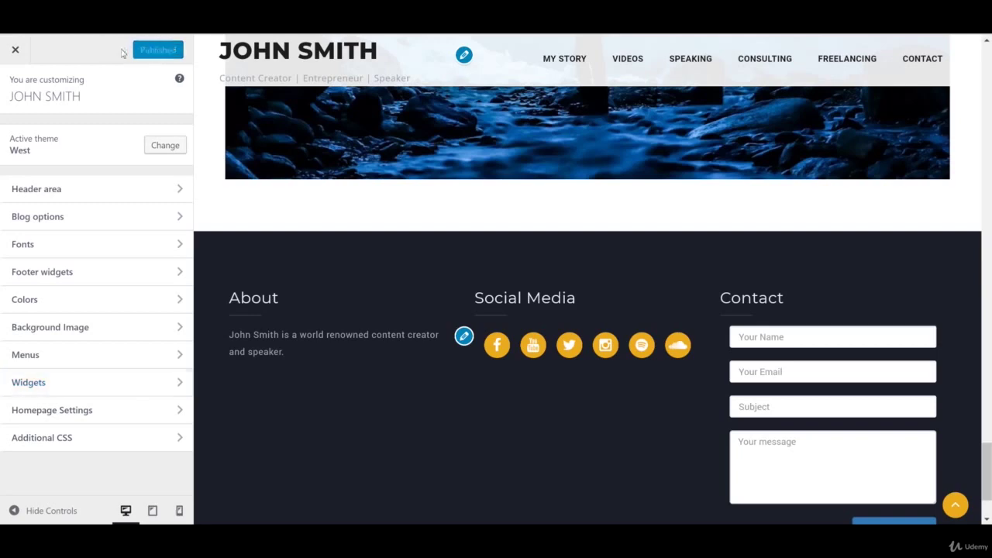
pyautogui.click(15, 51)
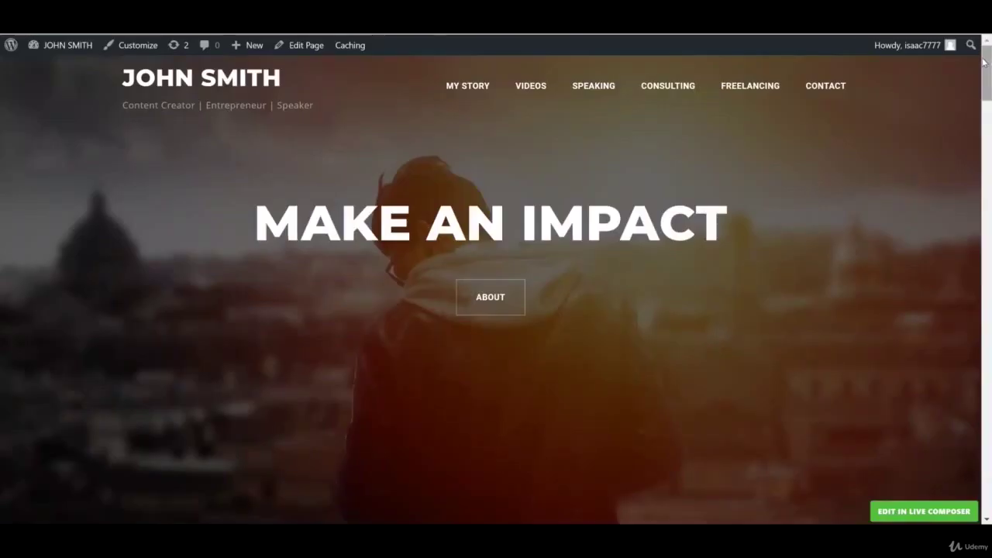
pyautogui.moveTo(985, 62); pyautogui.dragTo(972, 426)
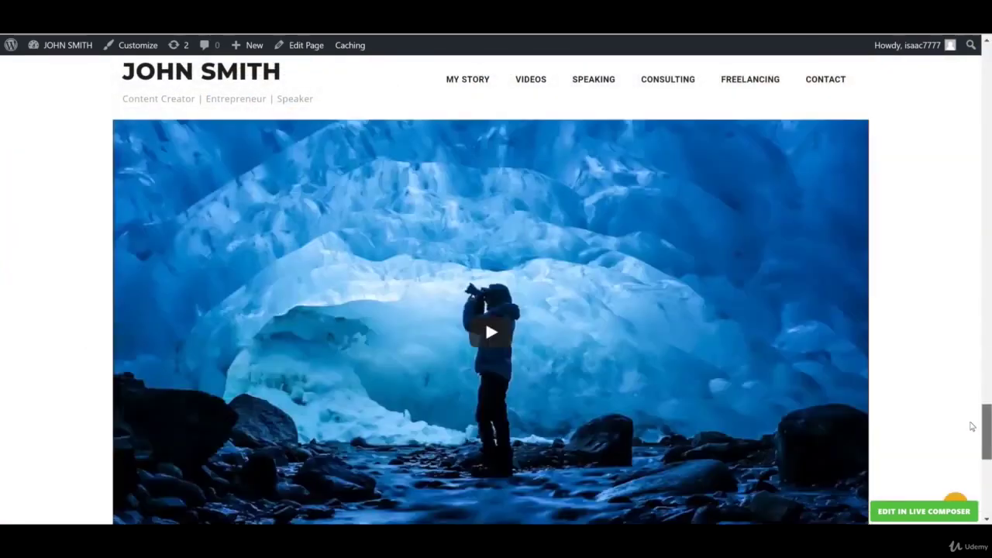
pyautogui.scroll(-5, 972, 426)
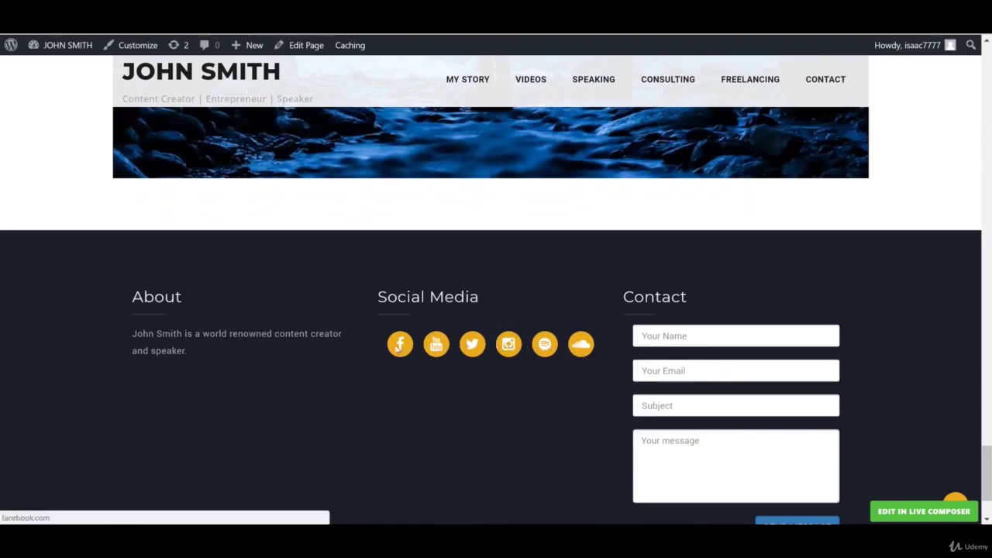
# Test the footer contact form's name, subject and message fields on the live homepage
pyautogui.click(708, 346)
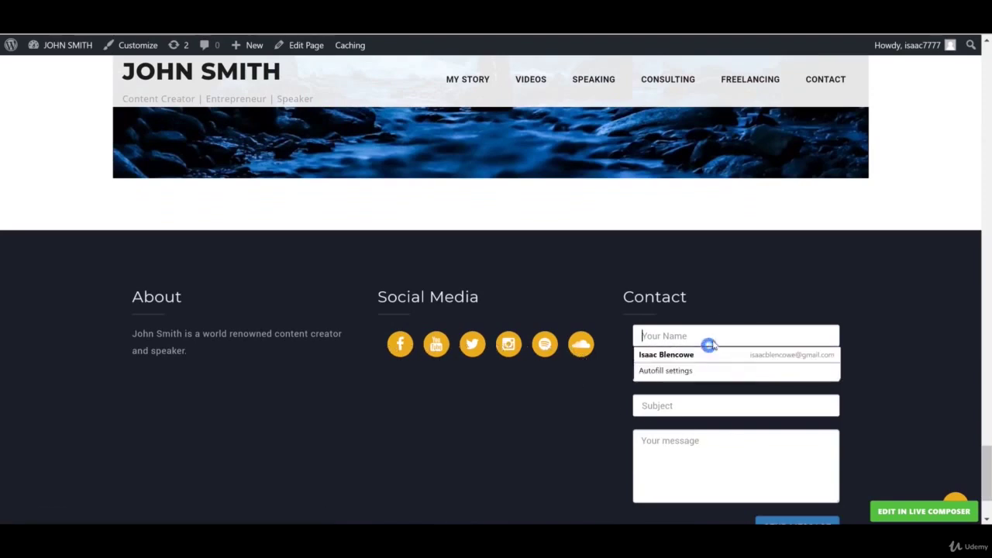
pyautogui.click(700, 403)
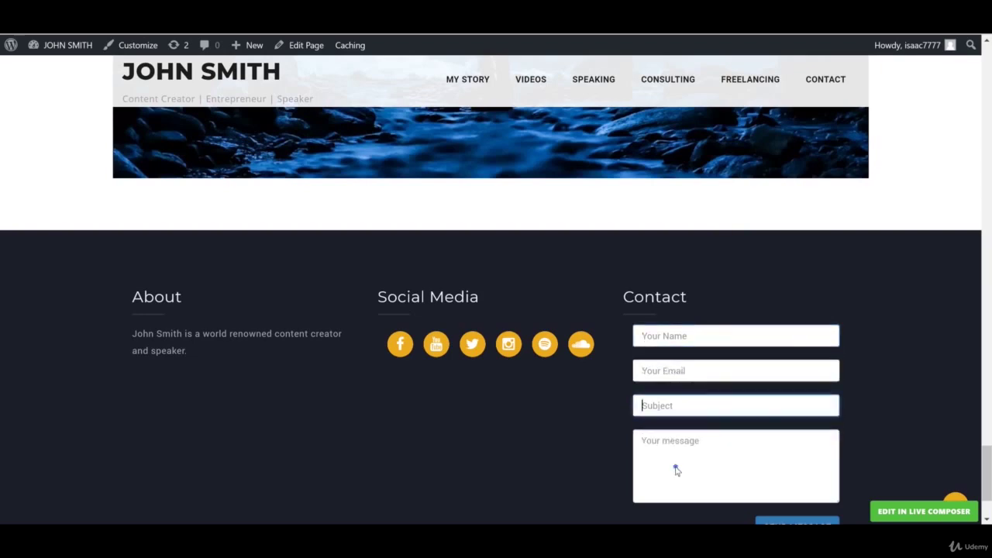
pyautogui.click(676, 469)
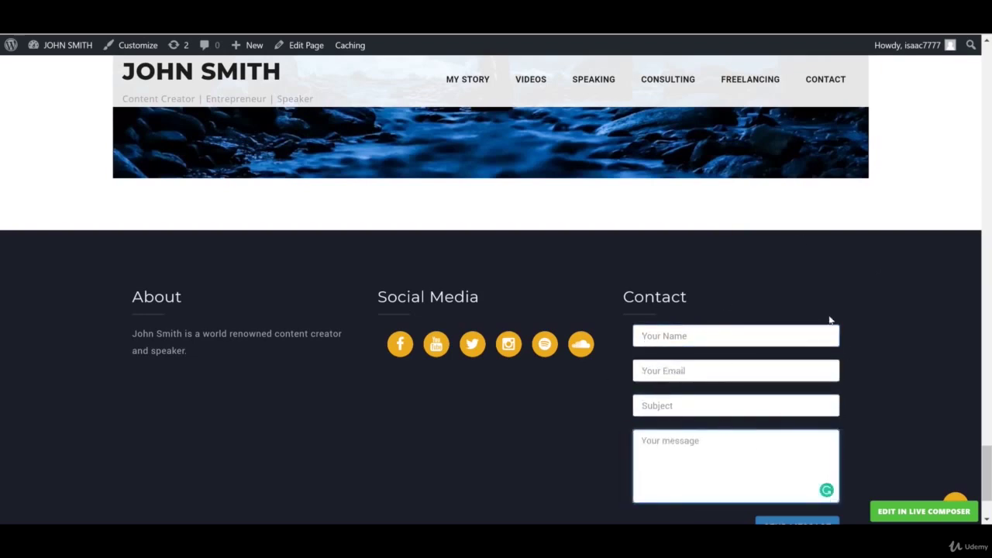
pyautogui.scroll(-2, 829, 320)
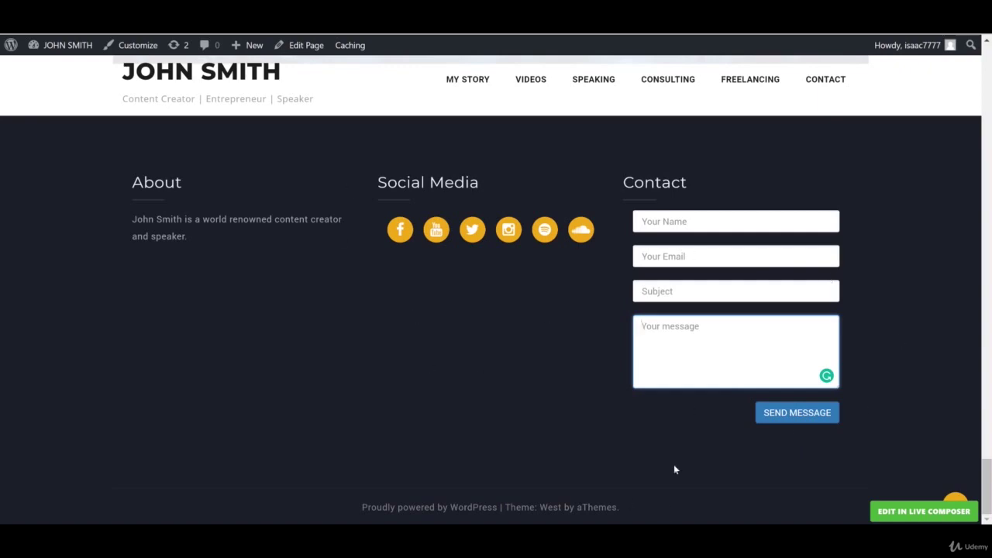
pyautogui.scroll(1, 290, 281)
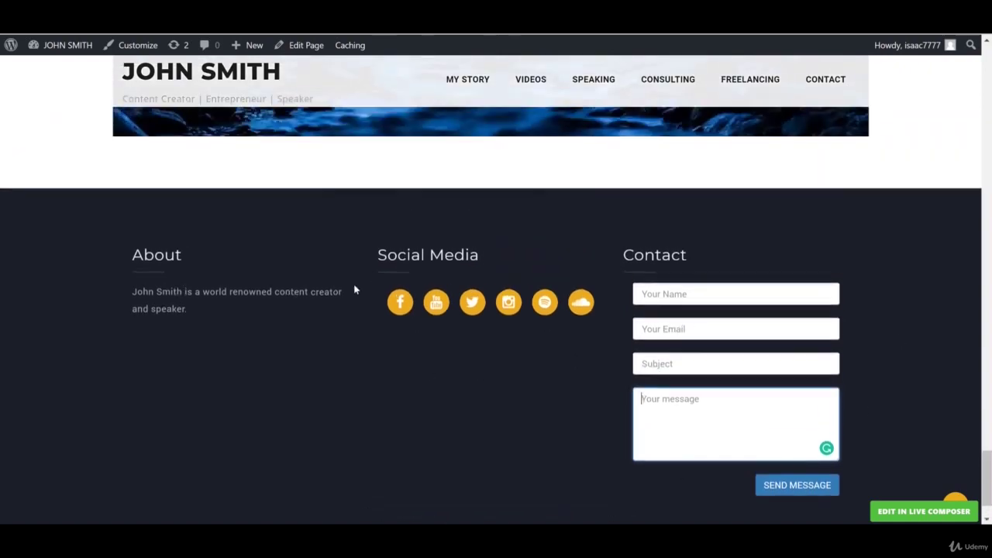
pyautogui.scroll(-1, 355, 289)
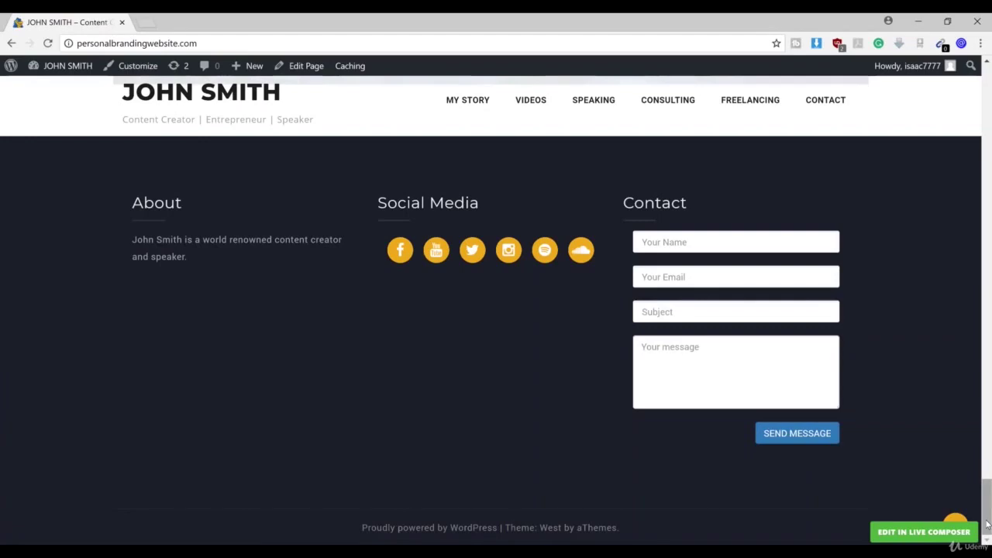
pyautogui.moveTo(987, 524); pyautogui.dragTo(987, 114)
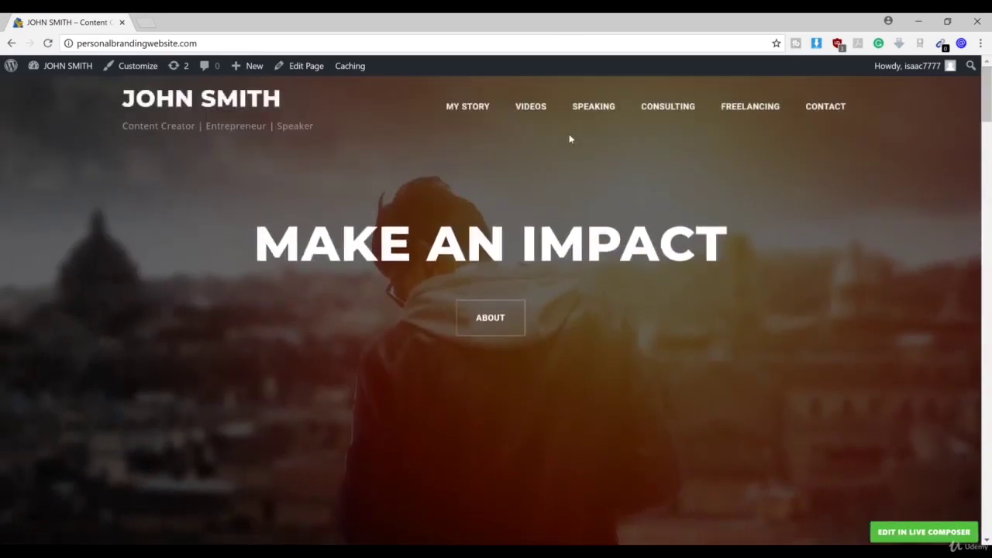
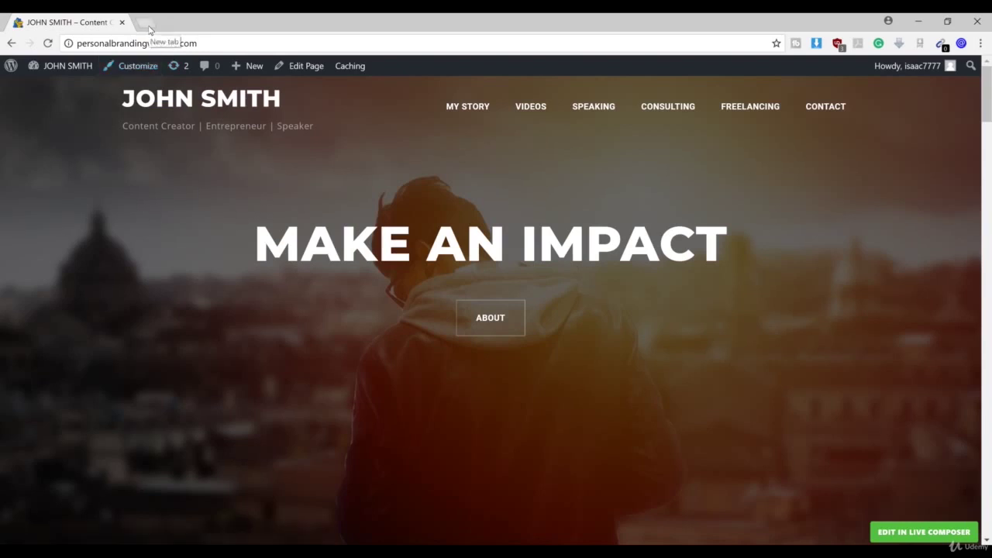
# Open Header area > Site branding in the Customizer and scroll down to the Site Icon setting
pyautogui.click(125, 66)
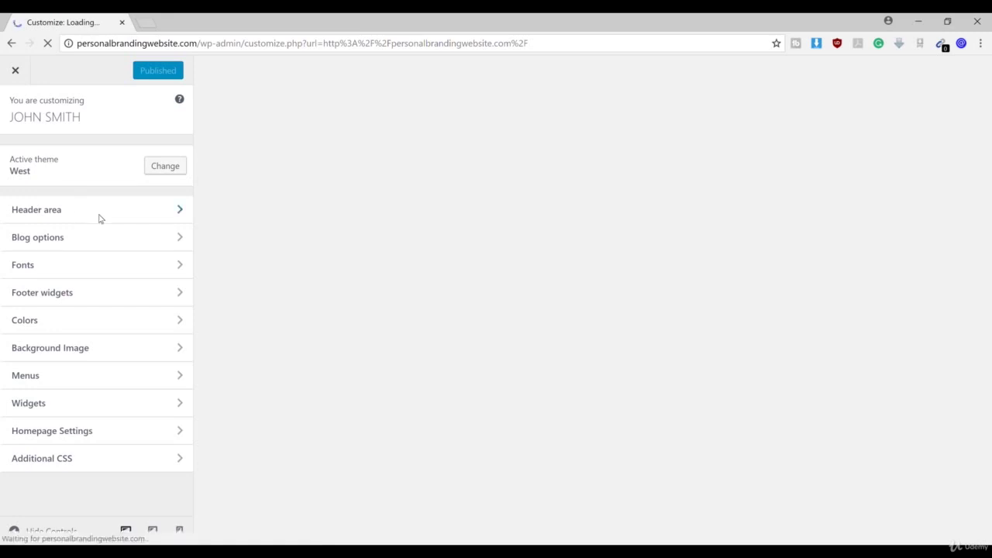
pyautogui.click(103, 210)
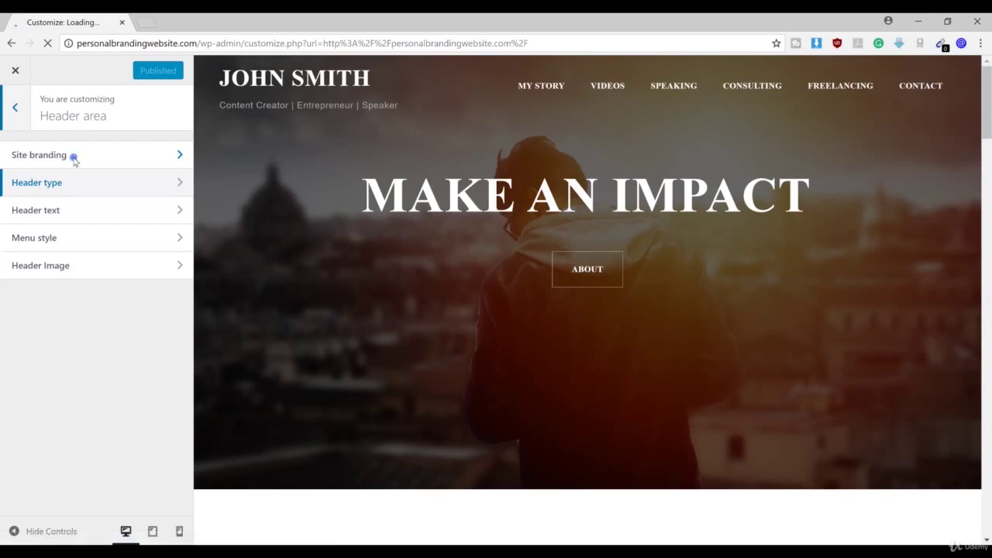
pyautogui.click(75, 159)
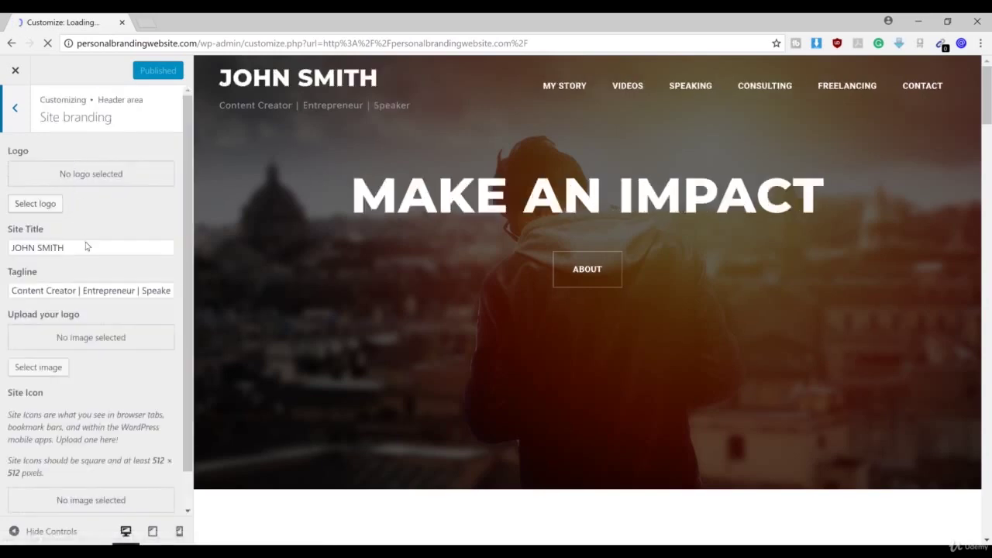
pyautogui.scroll(-1, 90, 281)
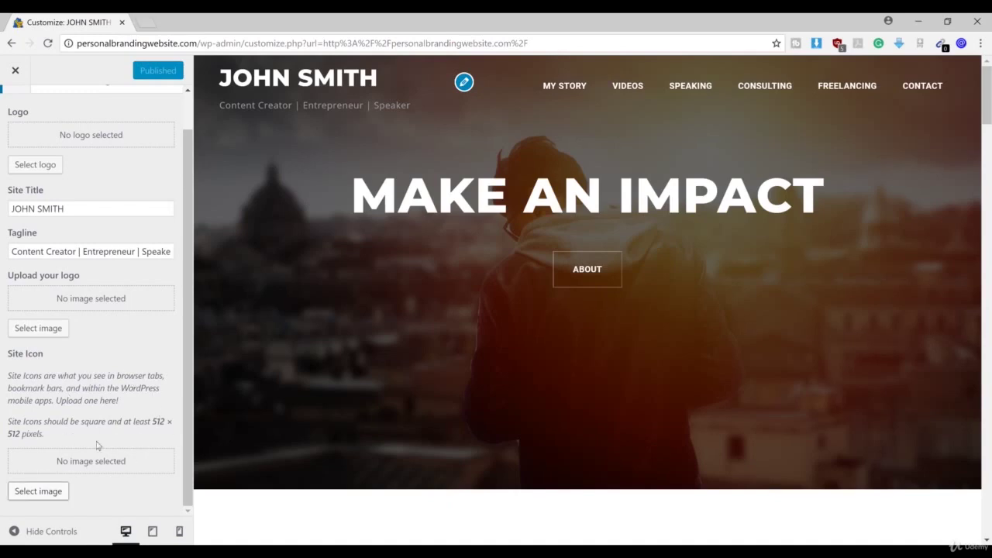
# Upload the favicon image as the site icon, publish, and close the Customizer
pyautogui.click(49, 491)
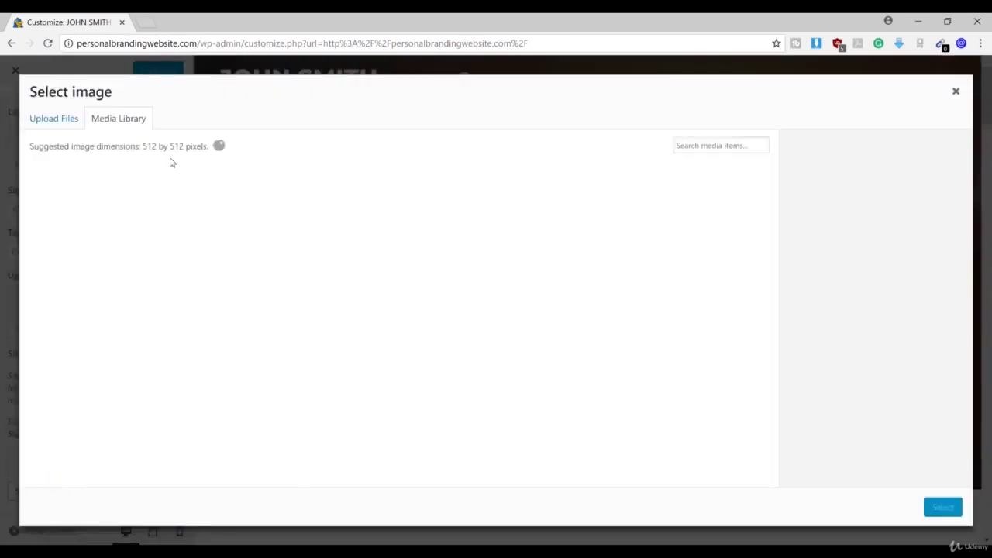
pyautogui.click(58, 117)
pyautogui.click(55, 124)
pyautogui.click(530, 307)
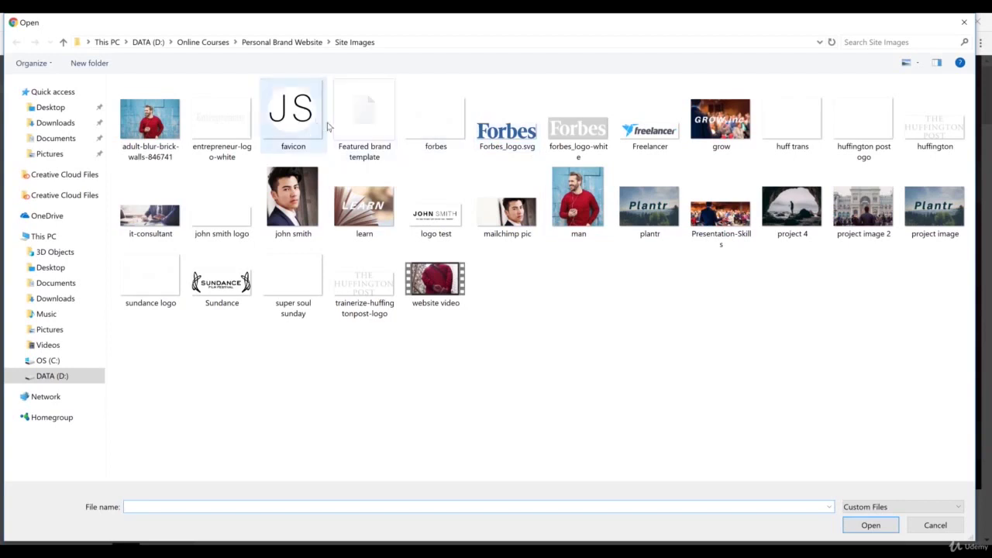
pyautogui.click(301, 113)
pyautogui.doubleClick(302, 114)
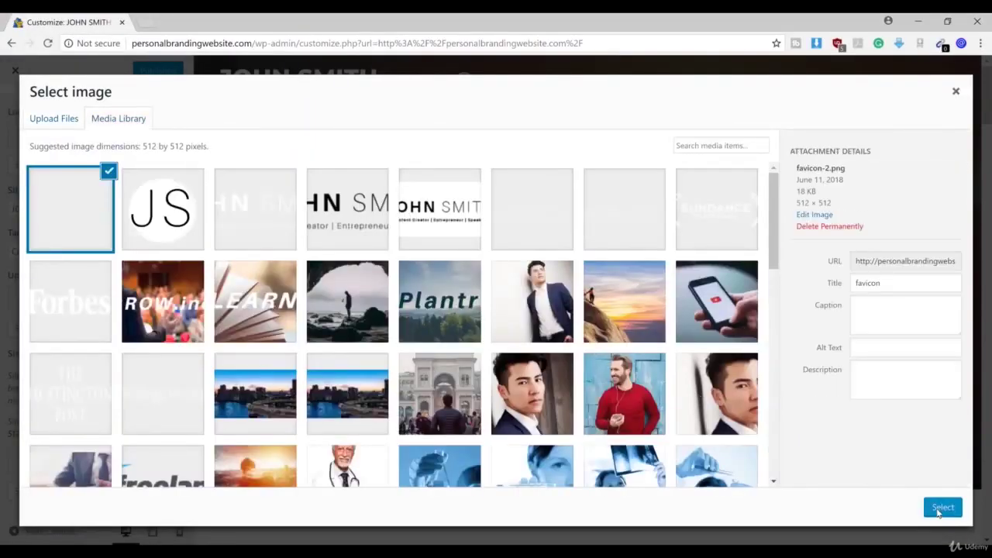
pyautogui.click(939, 512)
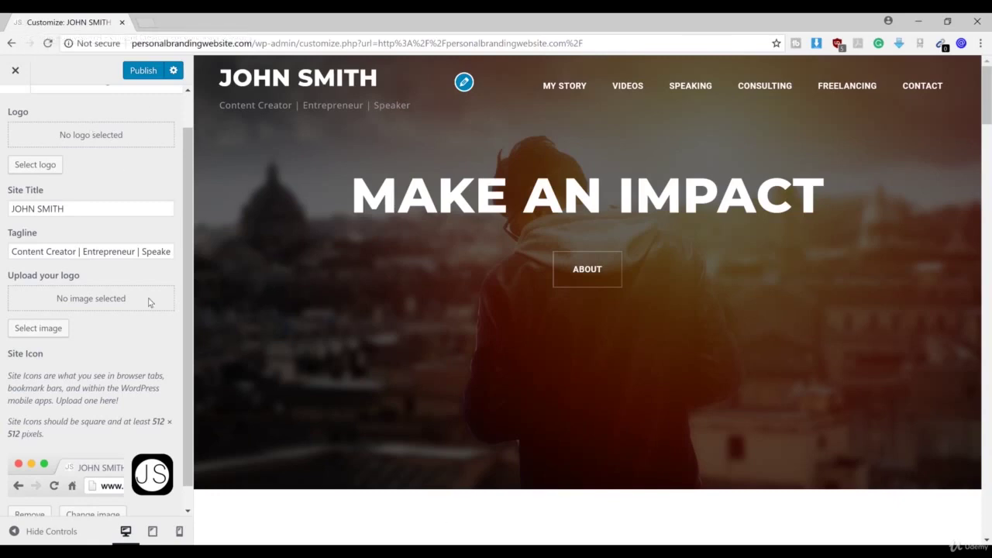
pyautogui.click(144, 71)
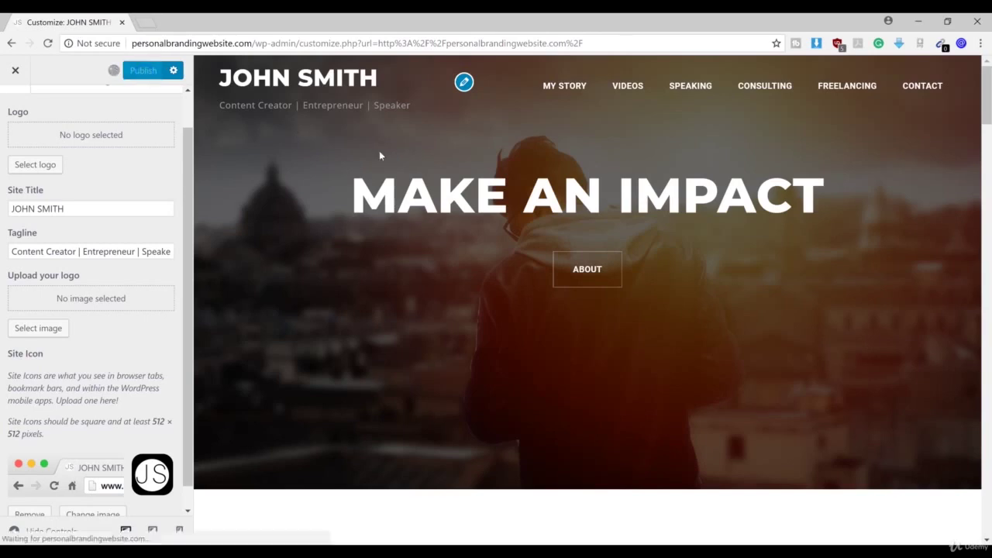
pyautogui.click(17, 69)
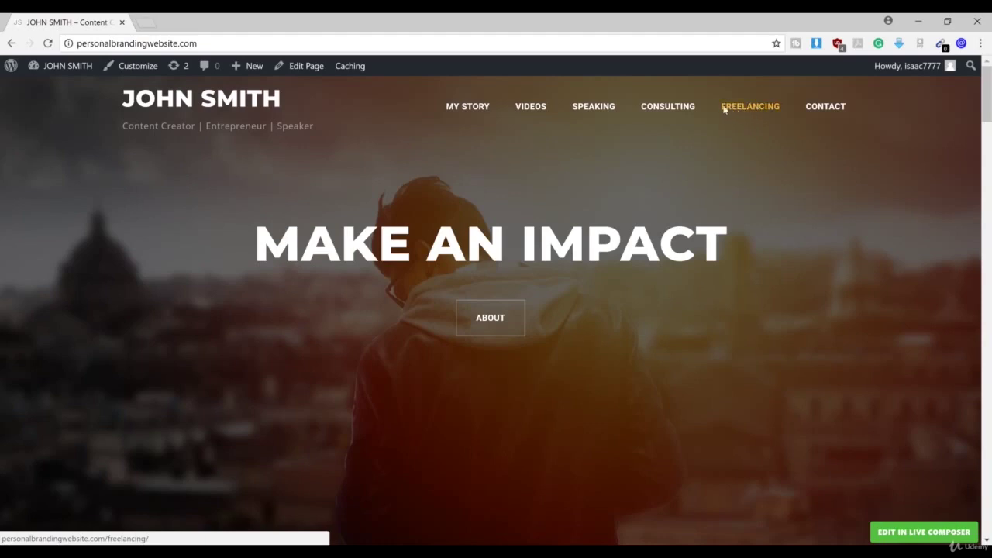
# Go to the VIDEOS page from the site's navigation menu
pyautogui.click(534, 110)
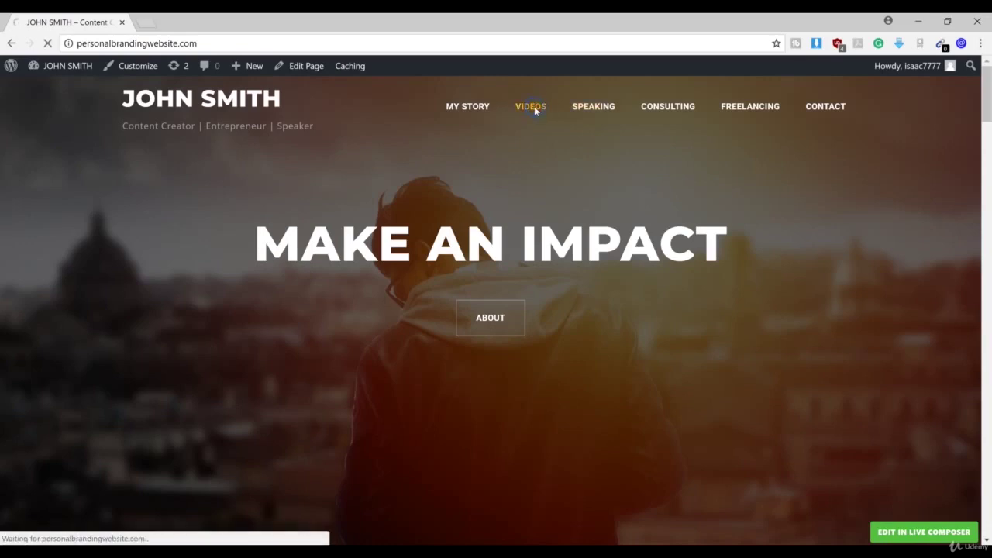
# Open MY STORY and scroll through its bio text and sidebar posts
pyautogui.click(476, 109)
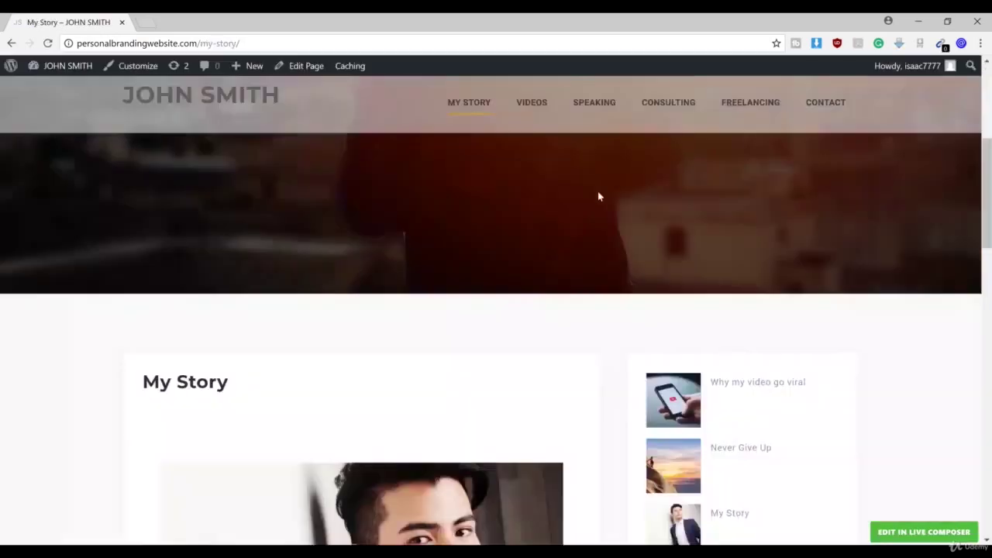
pyautogui.scroll(-1, 598, 191)
pyautogui.scroll(-1, 597, 197)
pyautogui.scroll(-4, 786, 346)
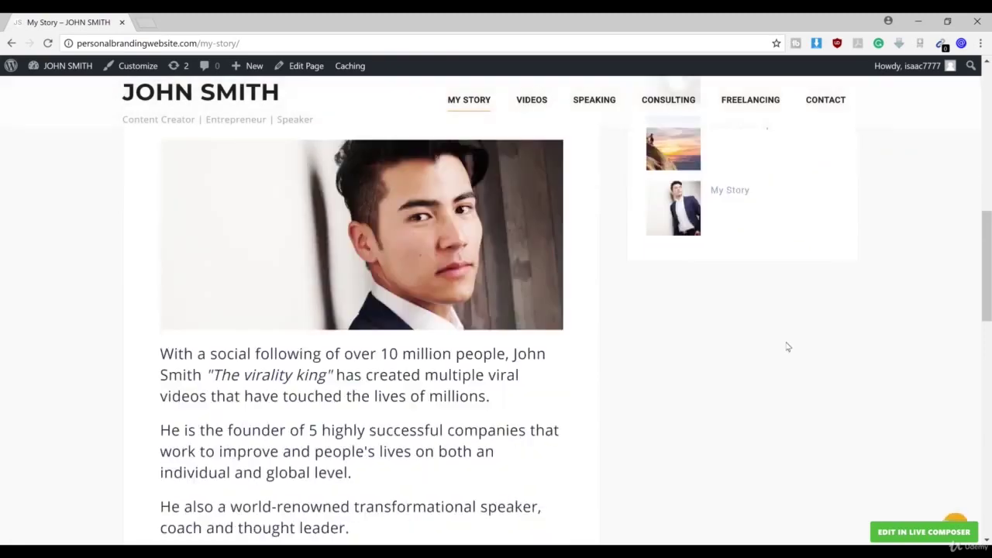
pyautogui.scroll(2, 780, 417)
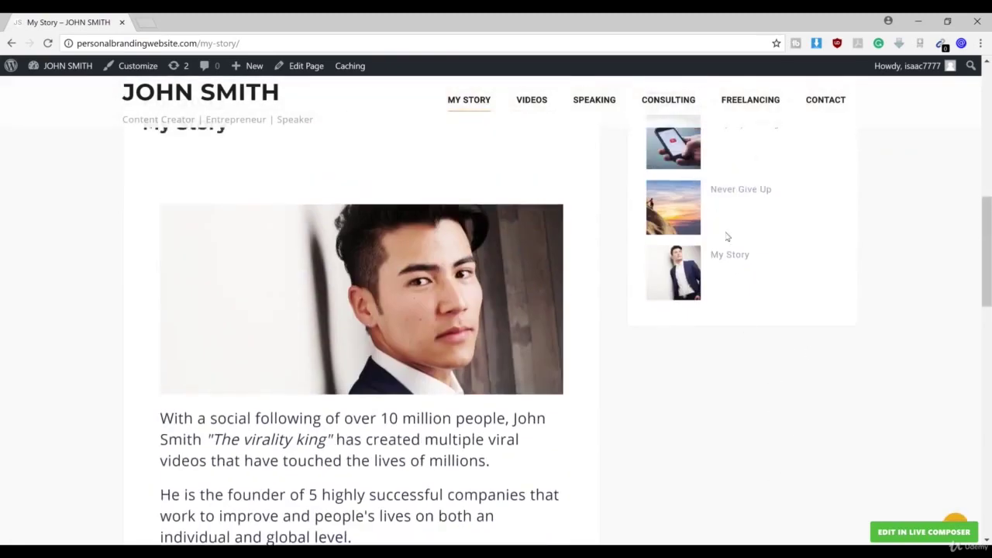
pyautogui.scroll(-2, 775, 237)
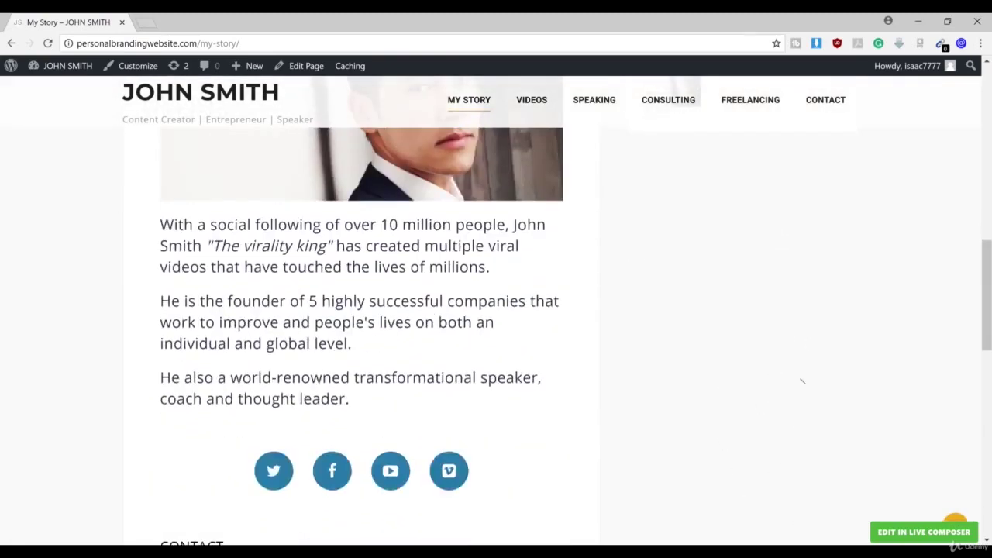
pyautogui.scroll(2, 766, 312)
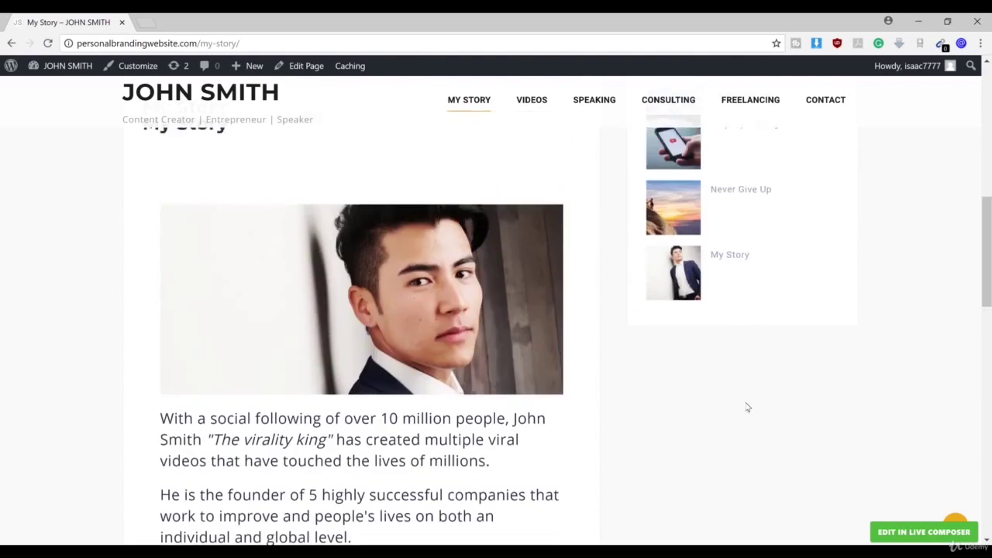
pyautogui.scroll(2, 748, 407)
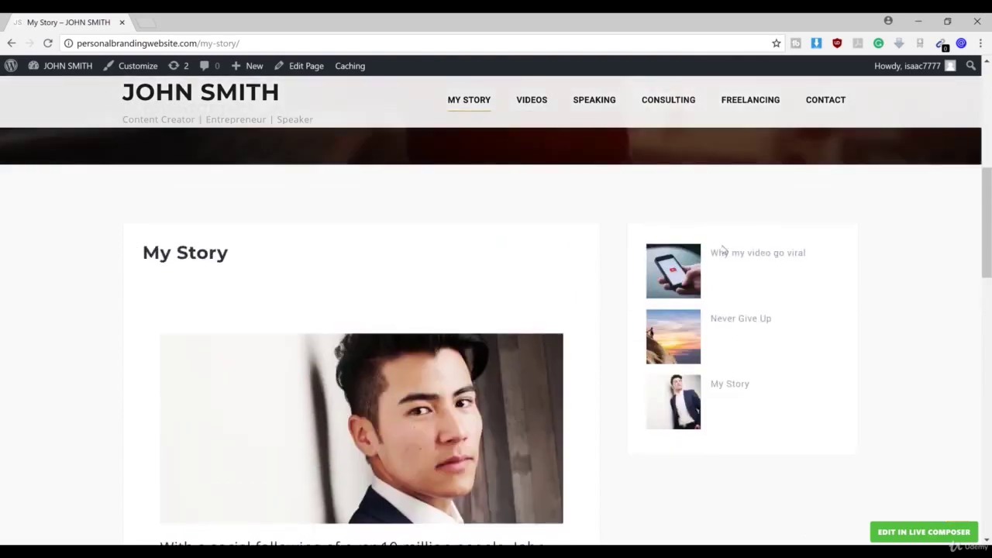
pyautogui.scroll(-1, 790, 395)
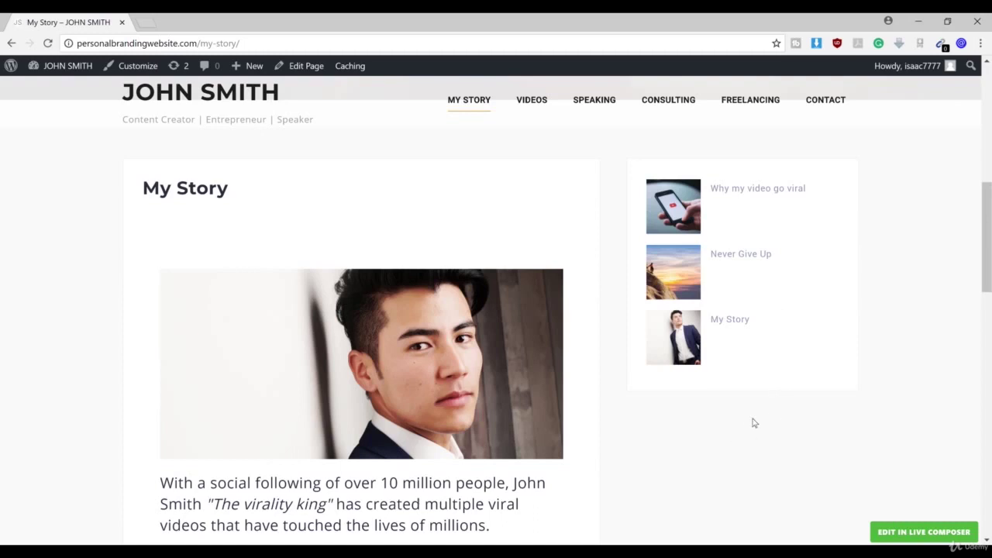
# Go to the admin Dashboard and open Appearance > Widgets
pyautogui.moveTo(66, 71)
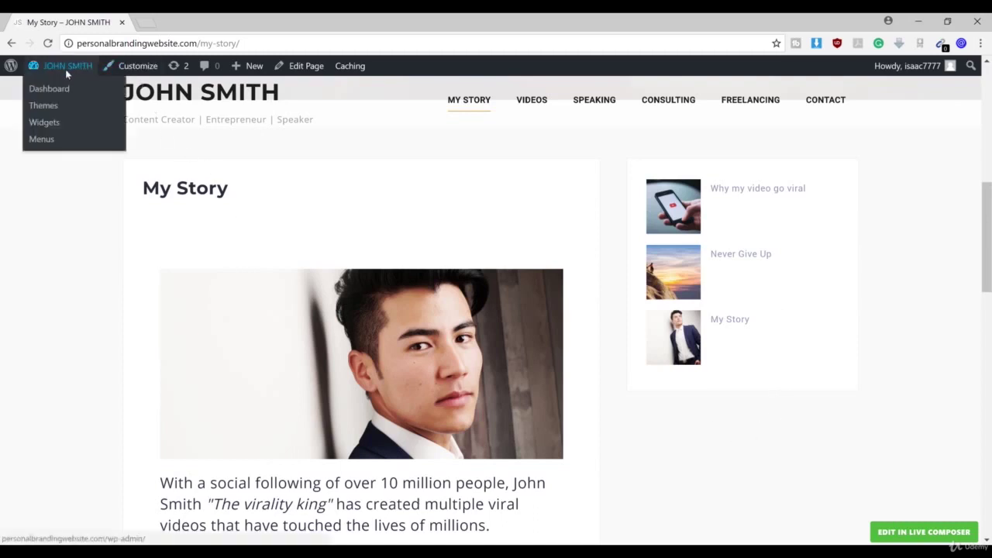
pyautogui.click(59, 92)
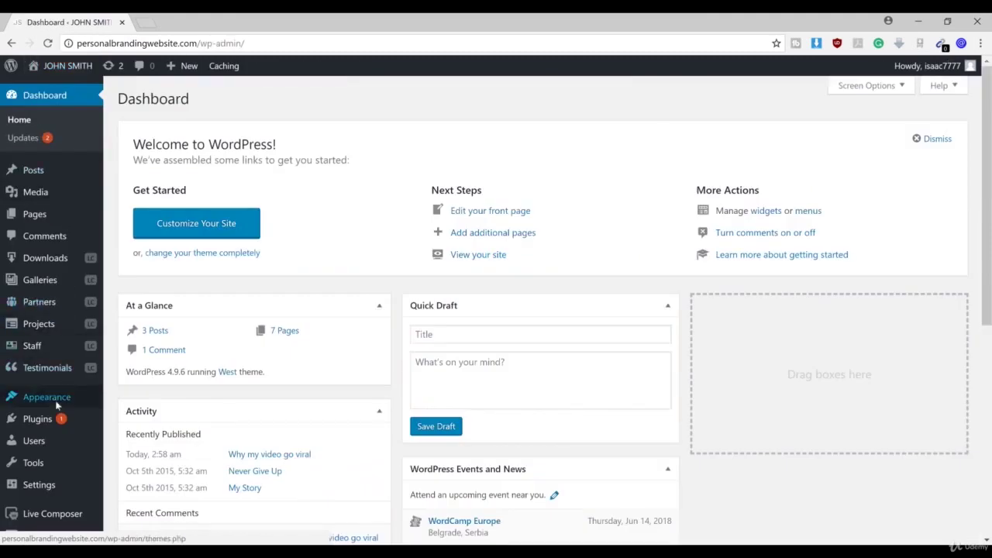
pyautogui.moveTo(78, 403)
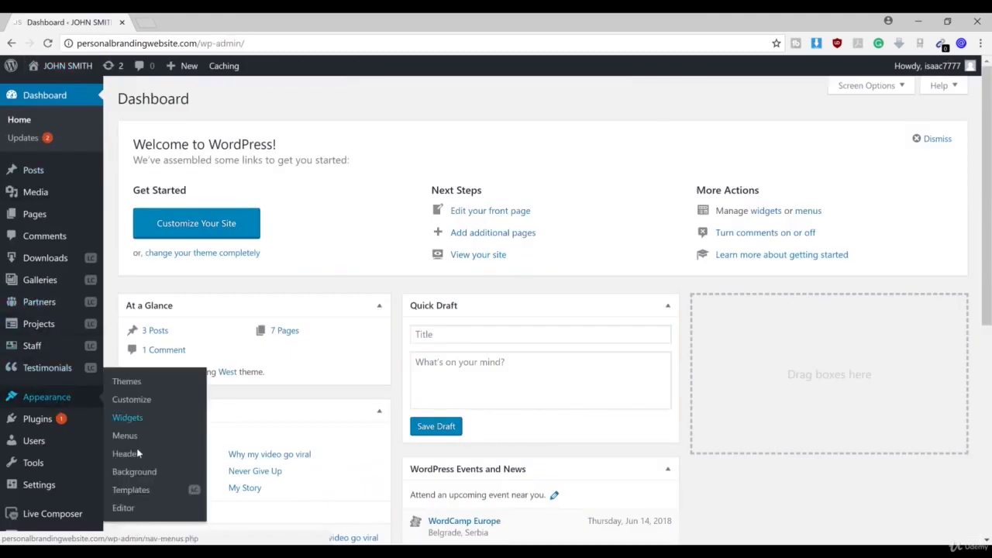
pyautogui.click(145, 417)
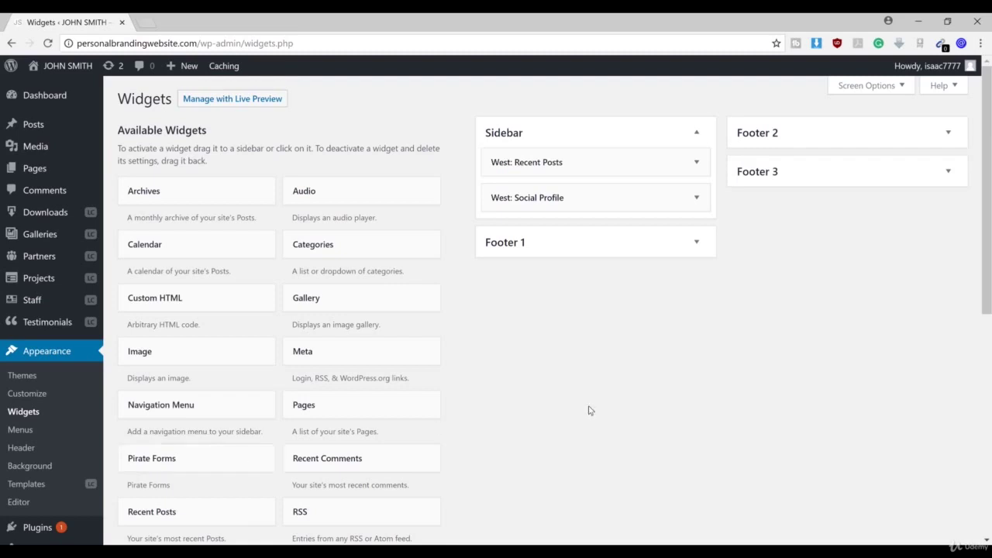
pyautogui.scroll(-3, 590, 411)
pyautogui.scroll(-3, 593, 411)
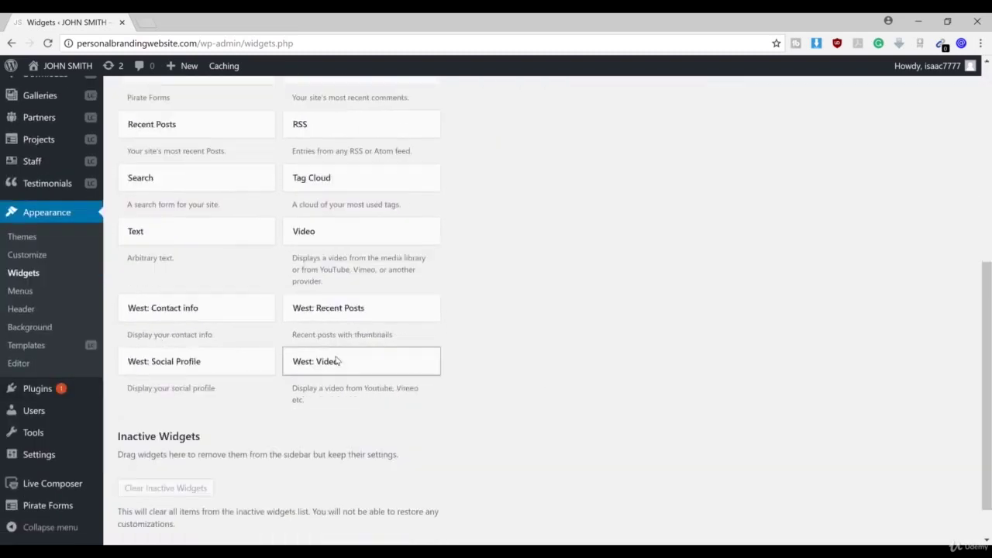
pyautogui.scroll(2, 700, 376)
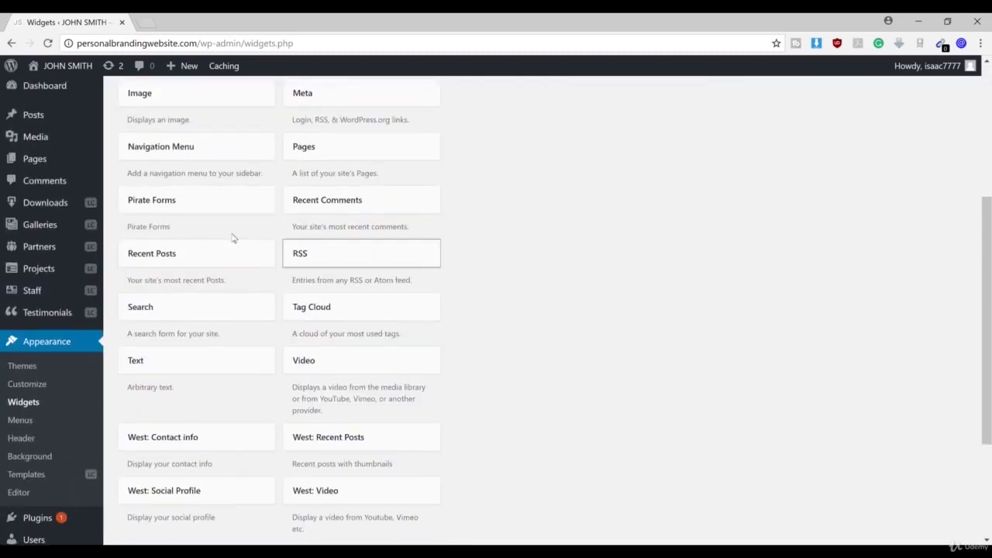
pyautogui.scroll(1, 414, 306)
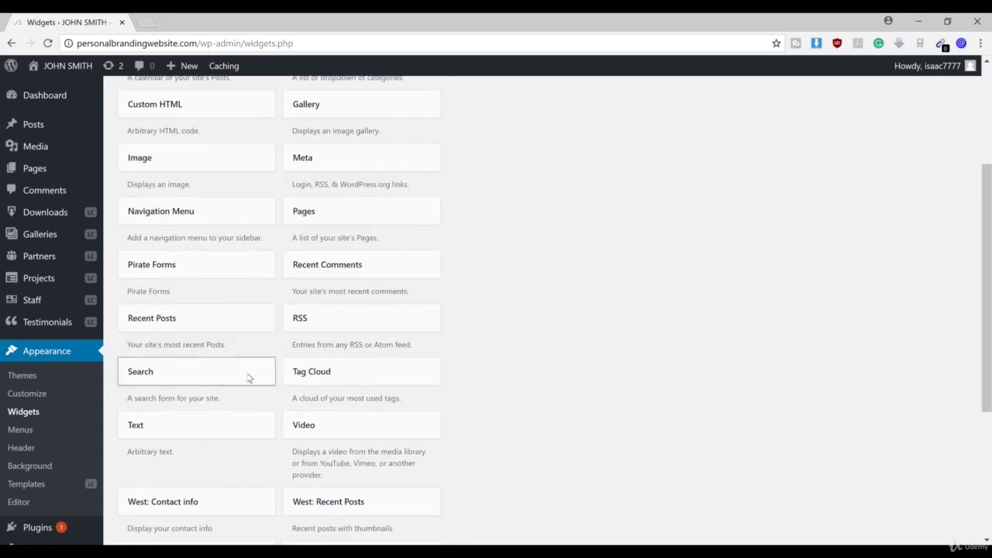
pyautogui.scroll(2, 711, 364)
pyautogui.scroll(1, 784, 390)
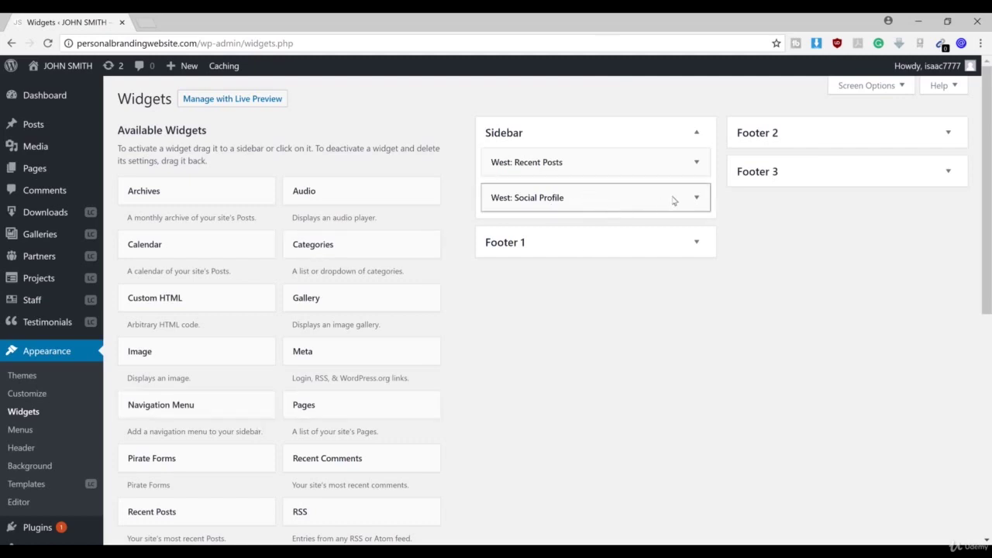
pyautogui.moveTo(296, 296); pyautogui.dragTo(554, 200)
# Title the Sidebar Social Profile widget 'Connect with me:' with the Social Links menu, save, and visit the site
pyautogui.click(697, 199)
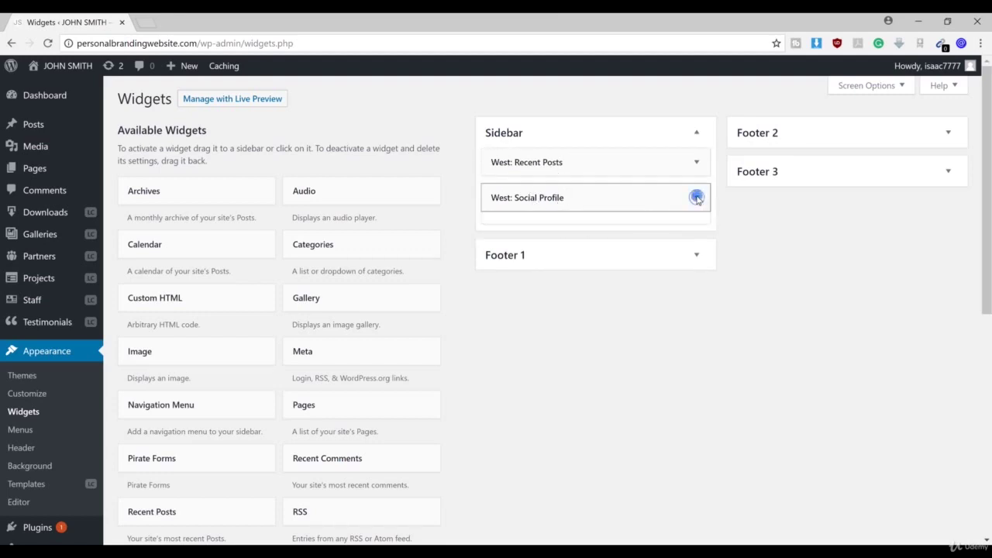
pyautogui.click(563, 243)
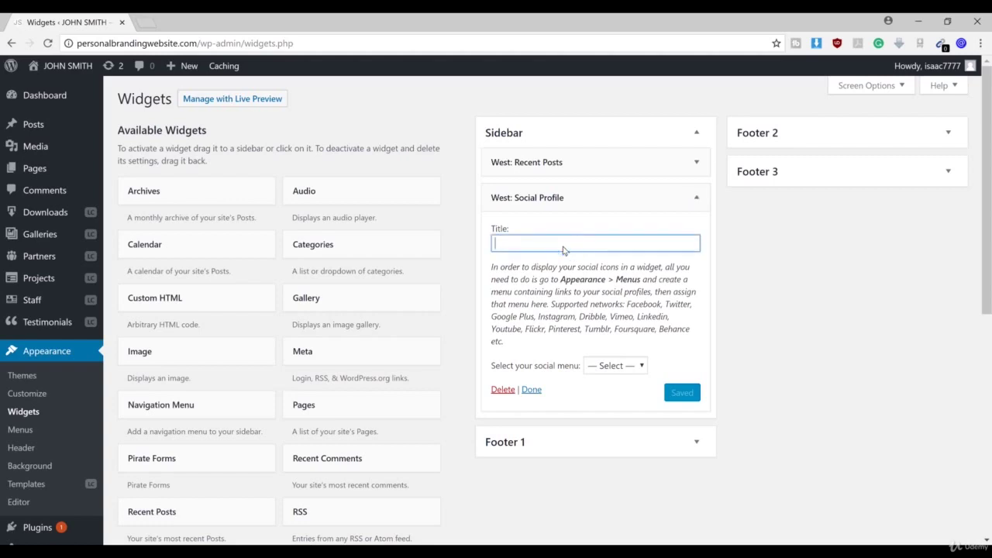
pyautogui.write('Connect with me:')
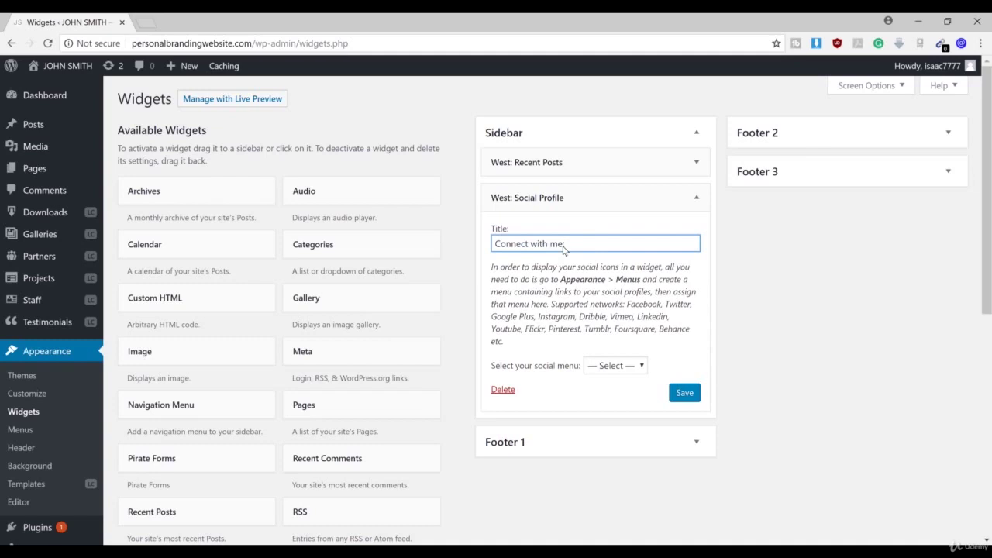
pyautogui.click(623, 364)
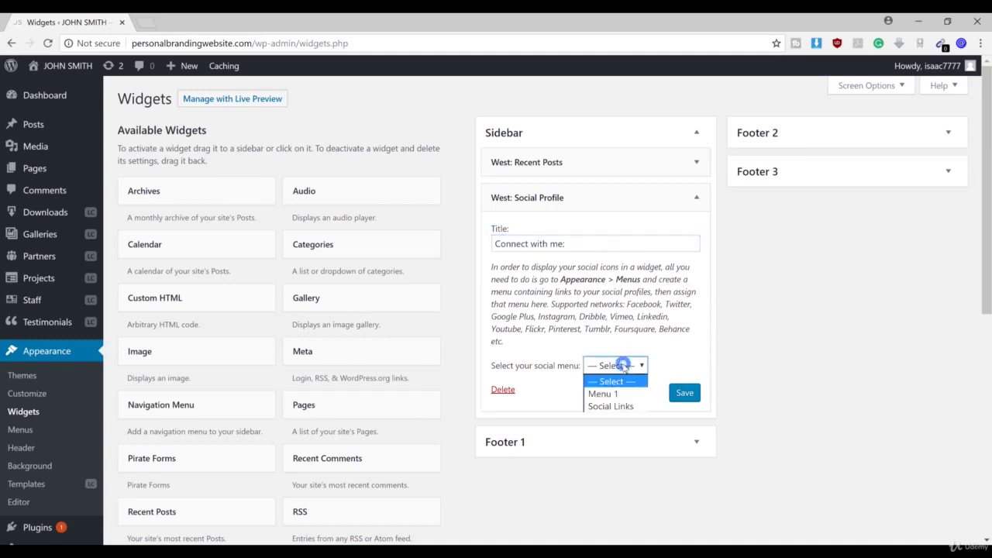
pyautogui.click(603, 405)
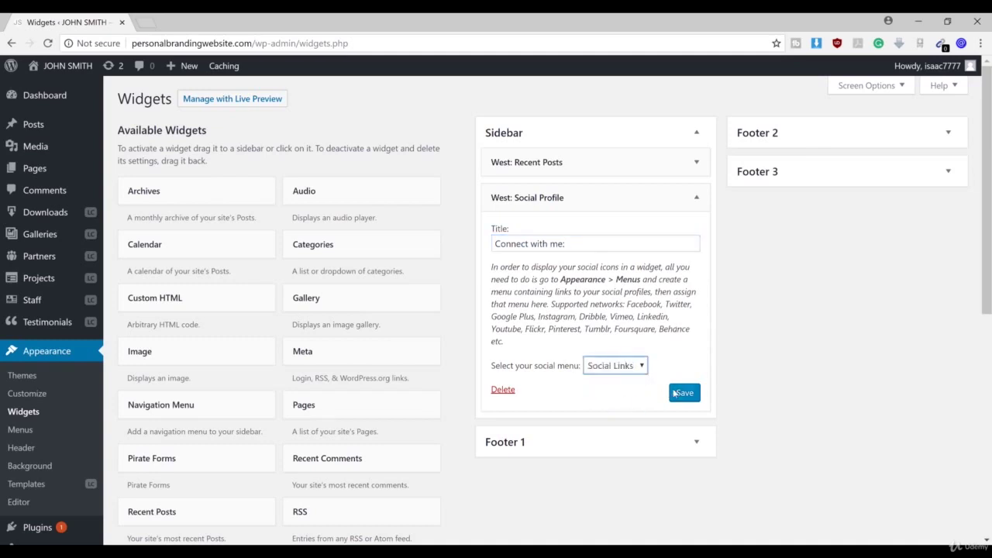
pyautogui.click(673, 393)
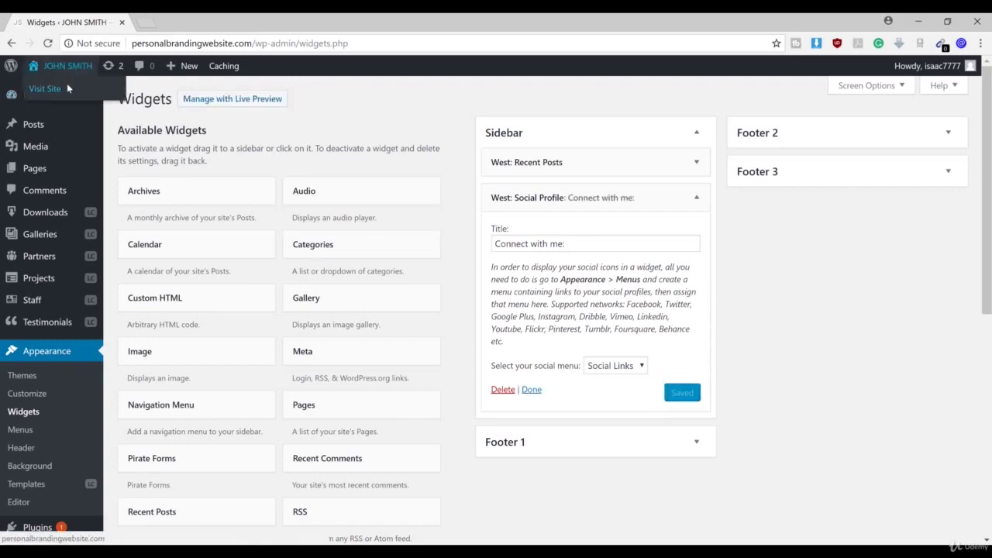
pyautogui.click(67, 87)
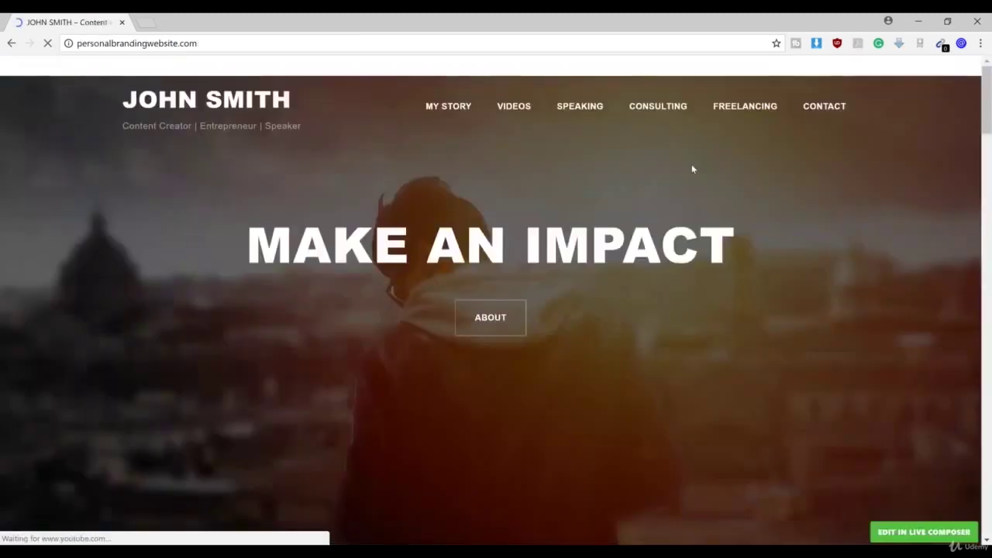
# Open MY STORY on the live site and scroll to check the Connect with me social icons
pyautogui.click(457, 107)
pyautogui.scroll(-10, 771, 325)
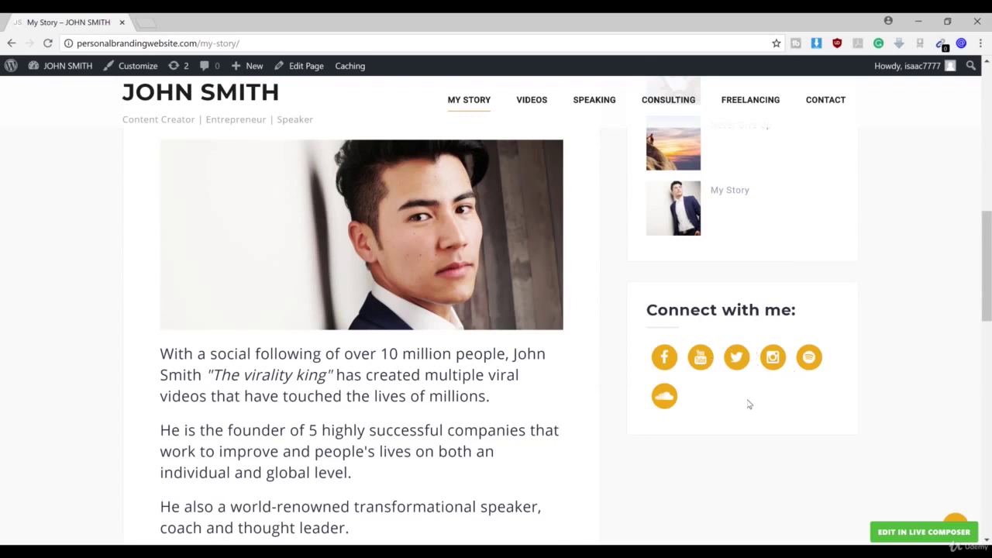
pyautogui.scroll(2, 897, 268)
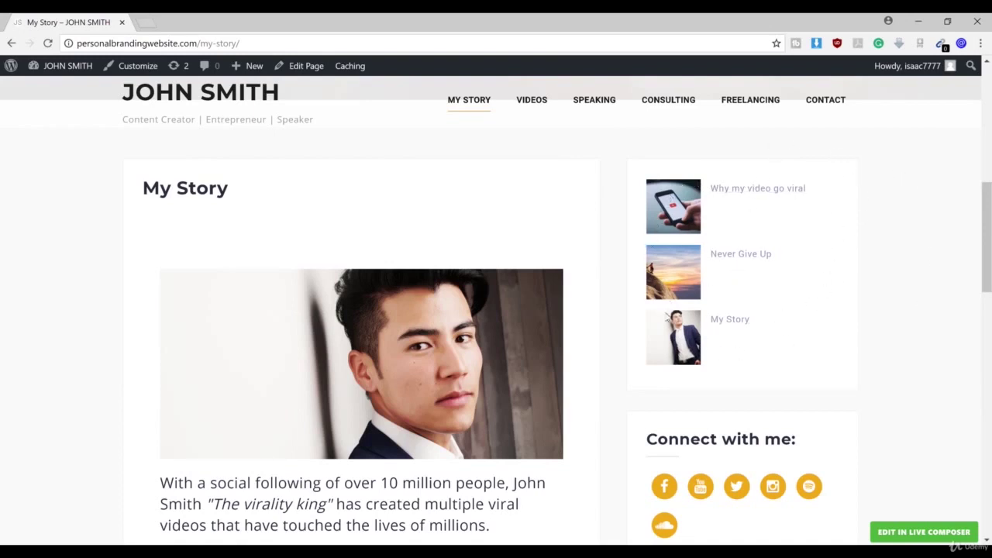
pyautogui.scroll(1, 802, 244)
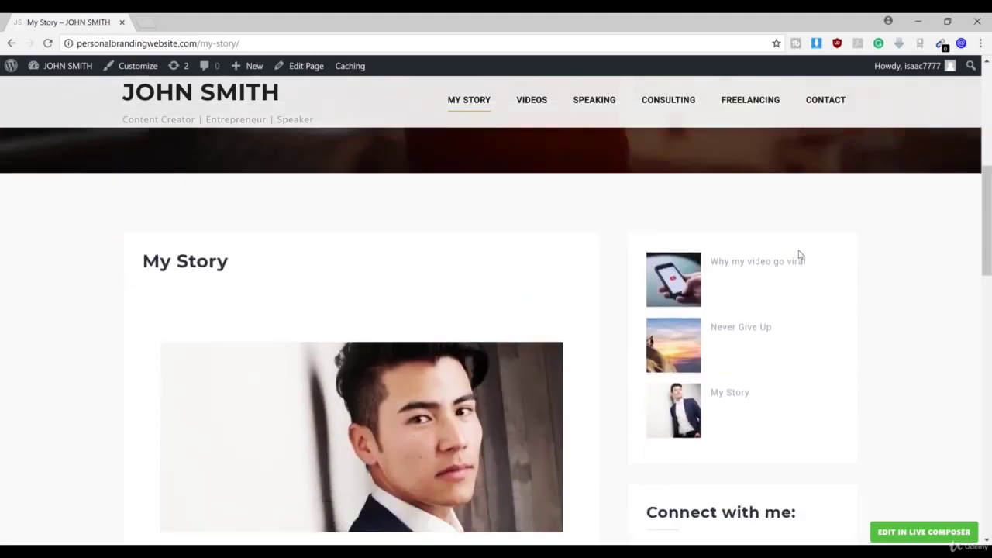
pyautogui.scroll(-2, 853, 261)
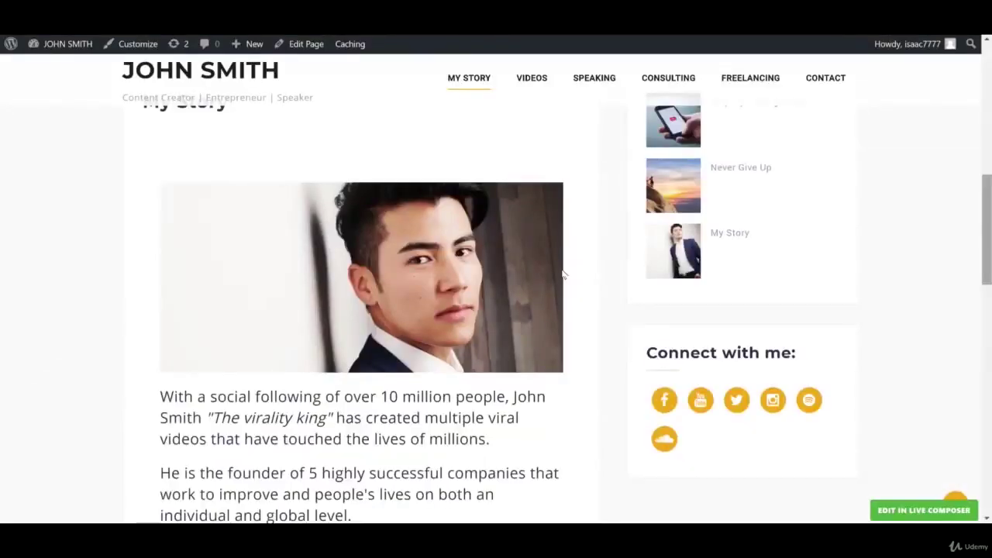
pyautogui.scroll(3, 496, 310)
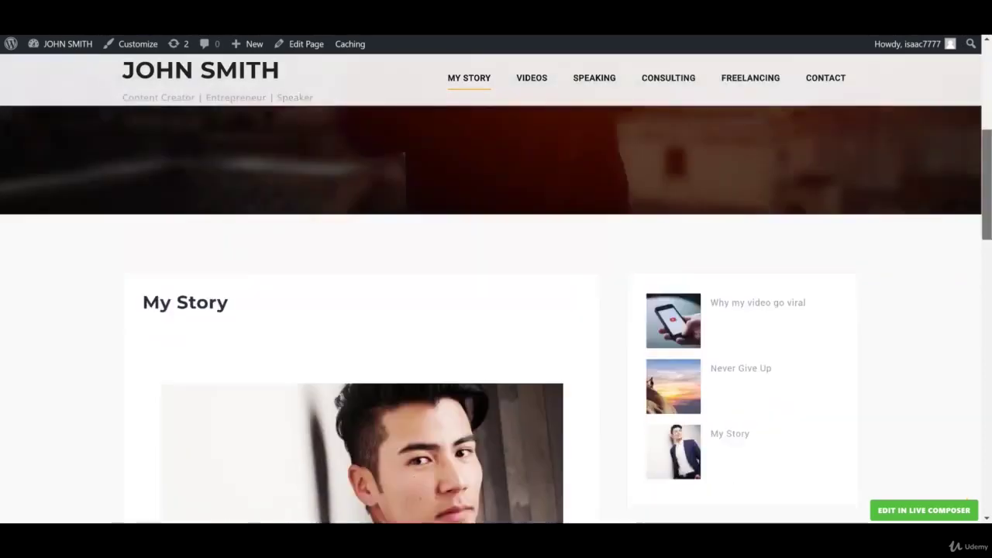
pyautogui.scroll(-2, 496, 310)
pyautogui.scroll(-1, 496, 310)
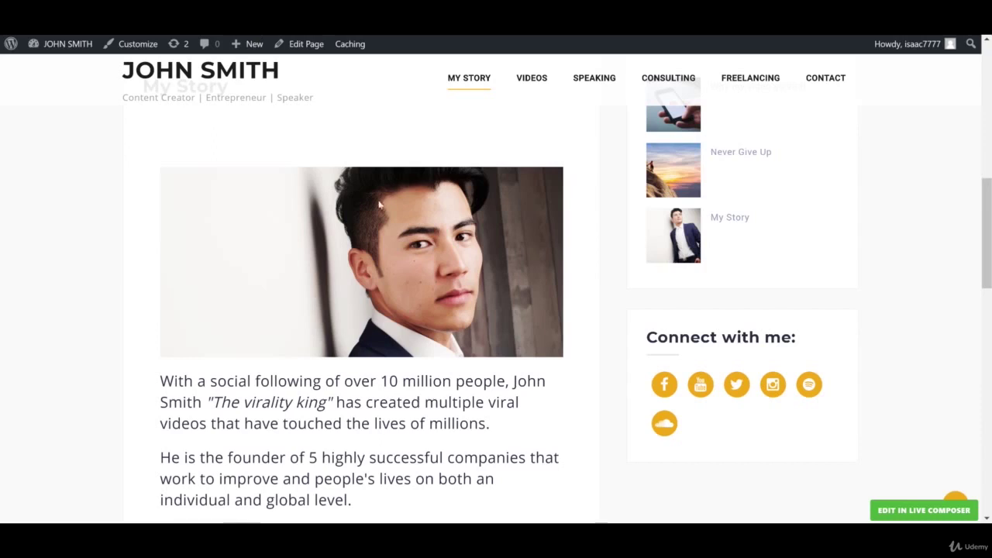
pyautogui.moveTo(987, 245); pyautogui.dragTo(987, 88)
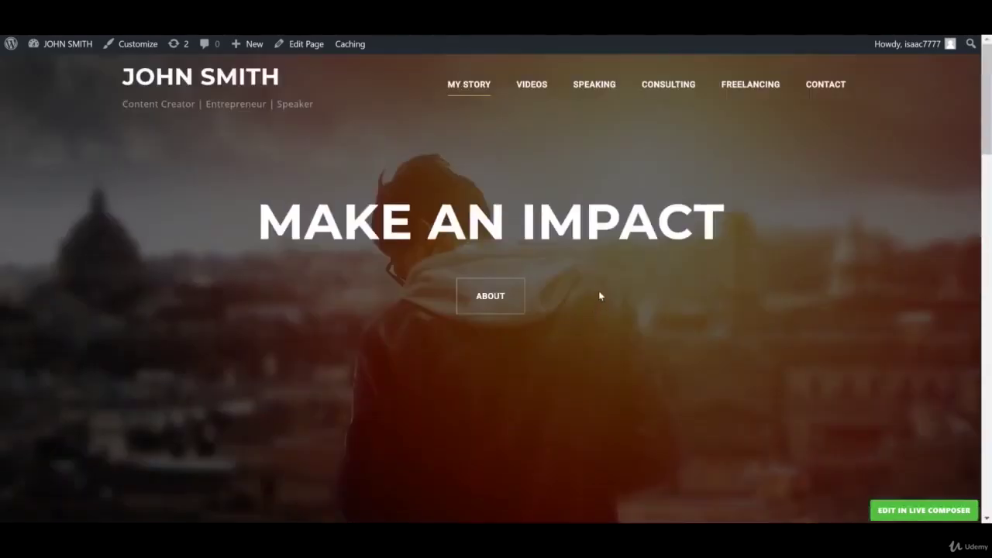
# Return to the homepage via the JOHN SMITH logo, scroll its sections, and follow the JOIN link
pyautogui.click(226, 76)
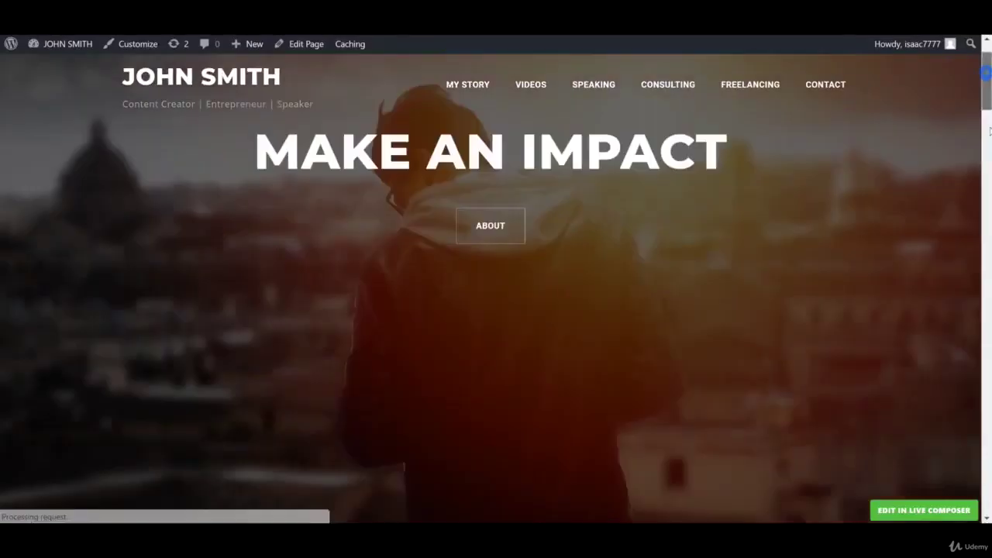
pyautogui.scroll(-15, 990, 132)
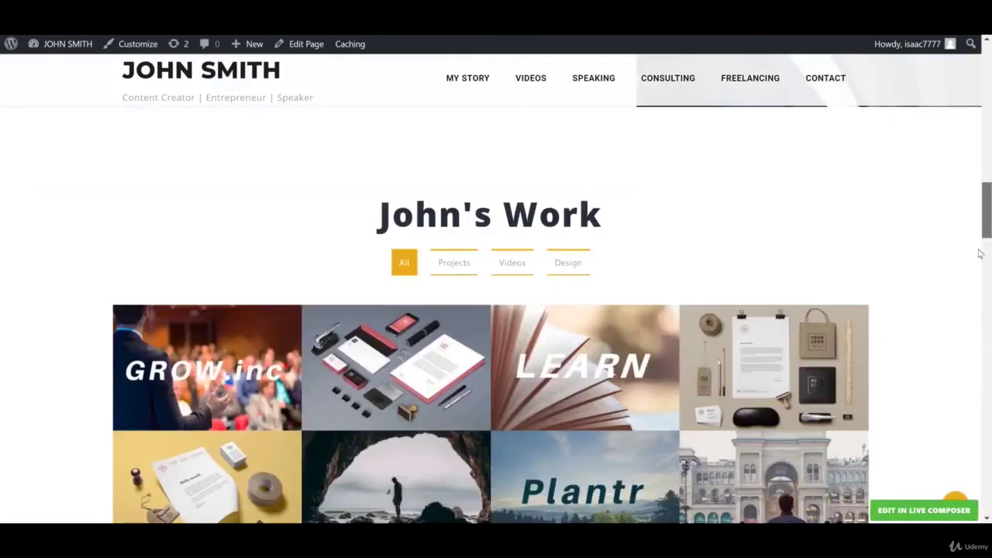
pyautogui.scroll(-10, 979, 253)
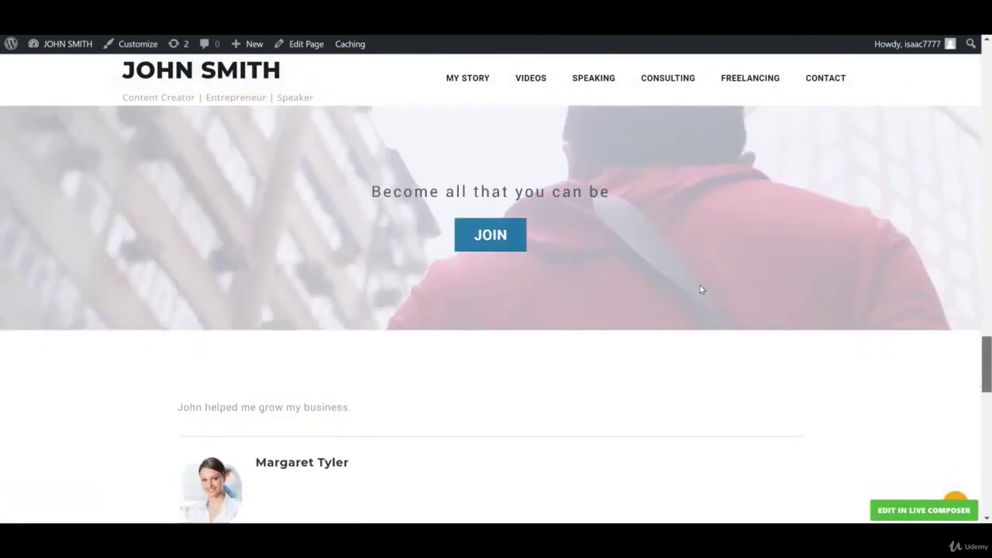
pyautogui.click(499, 230)
pyautogui.scroll(-6, 499, 229)
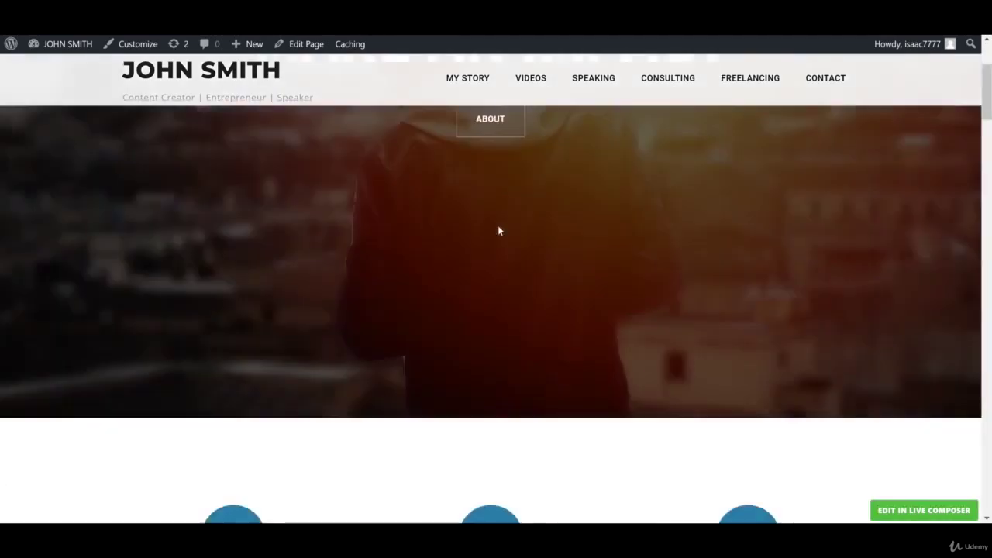
pyautogui.moveTo(987, 110); pyautogui.dragTo(984, 354)
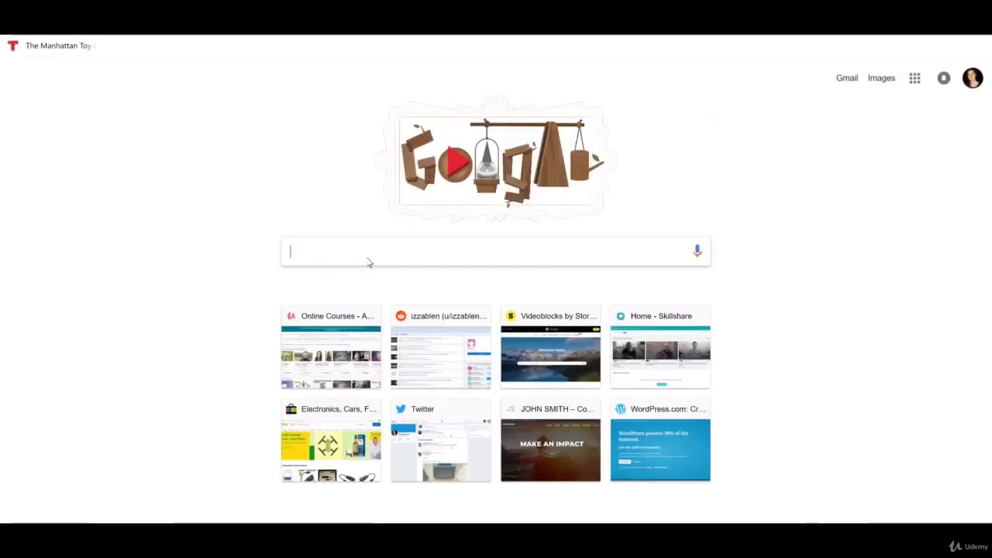
# Search Google for 'mailchimp' and open the mailchimp.com result
pyautogui.click(368, 254)
pyautogui.write('mailchimp')
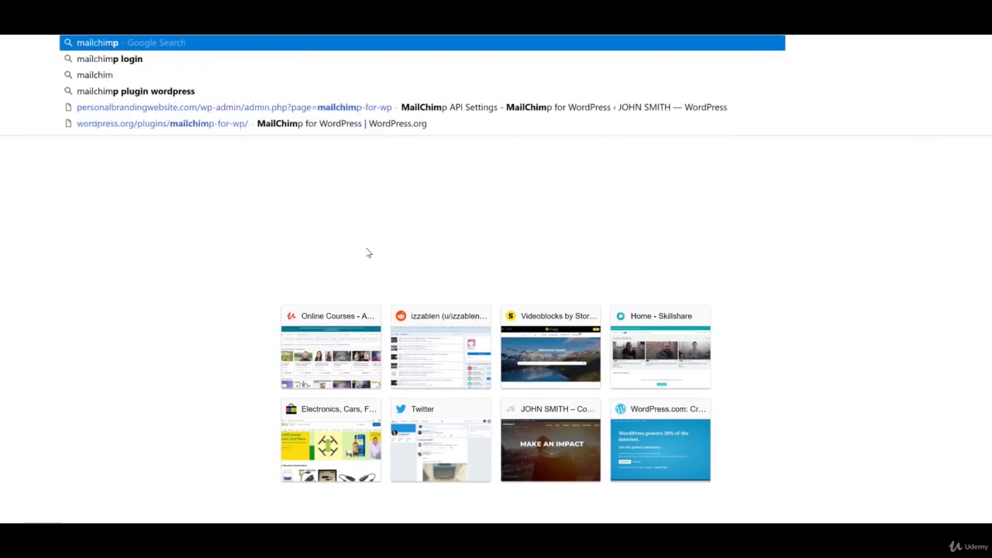
pyautogui.press('Return')
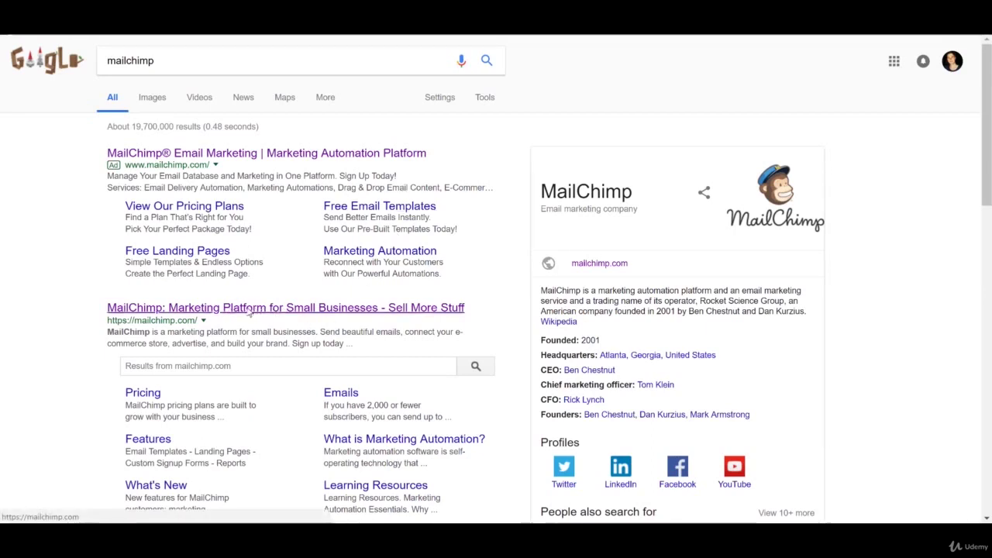
pyautogui.click(248, 308)
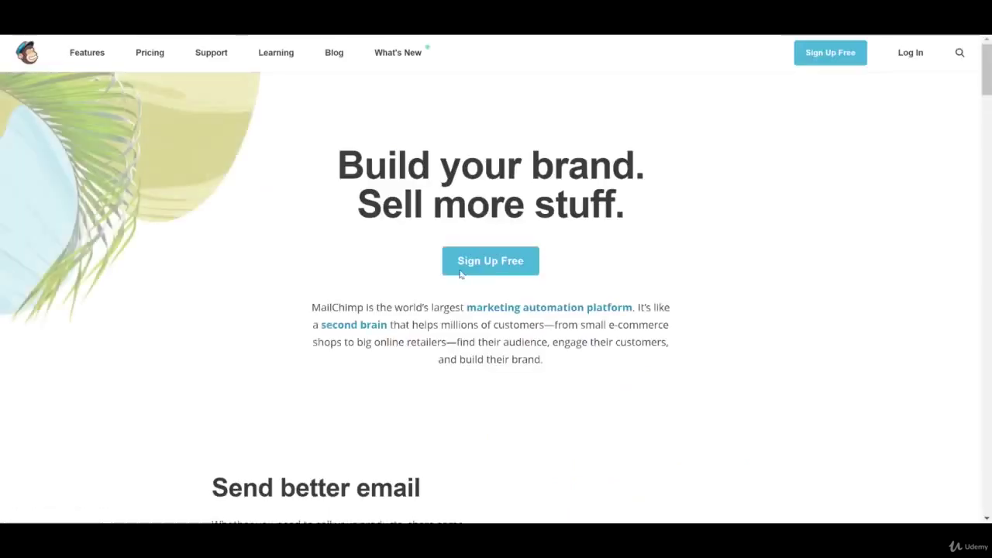
# Start the free MailChimp sign-up, fill in the email address and reuse it as the username
pyautogui.click(489, 262)
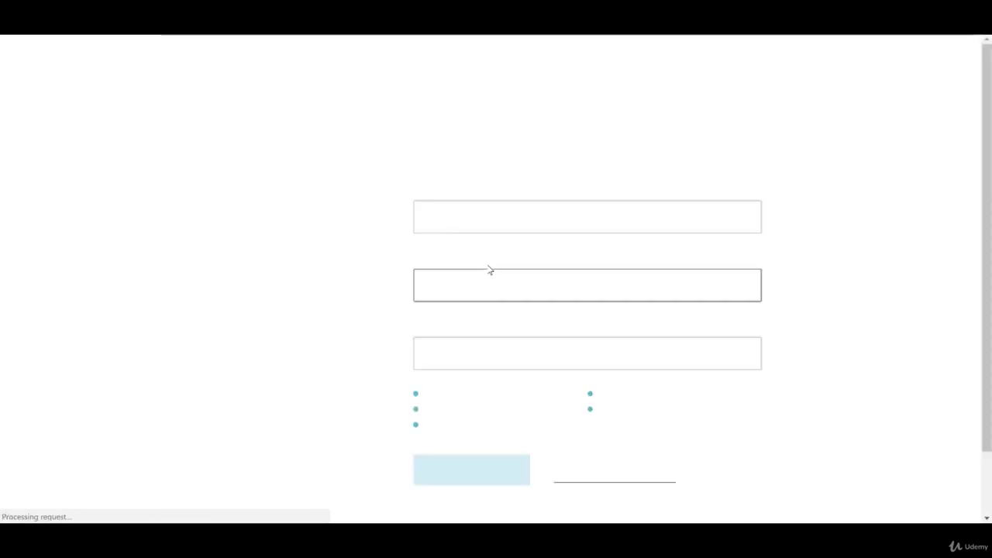
pyautogui.click(457, 228)
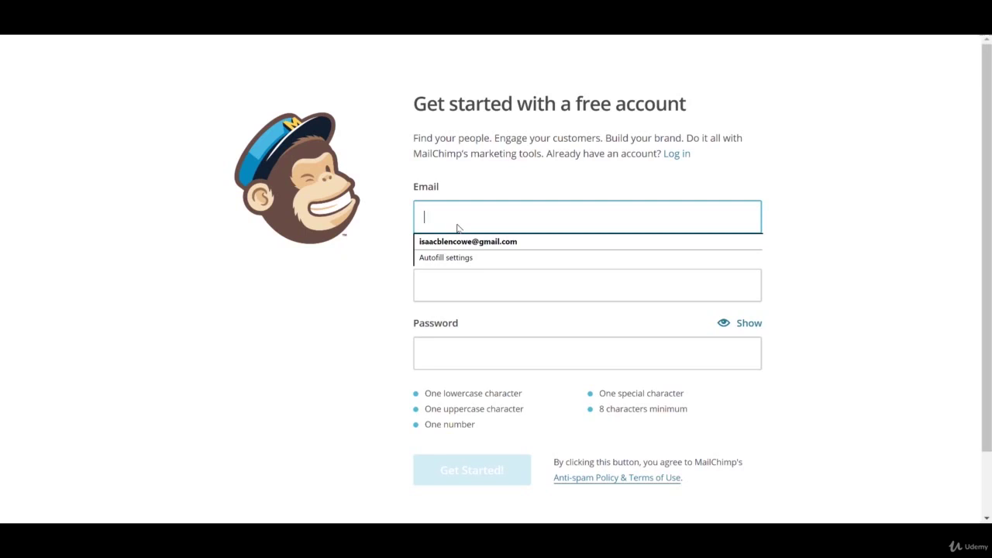
pyautogui.write('p')
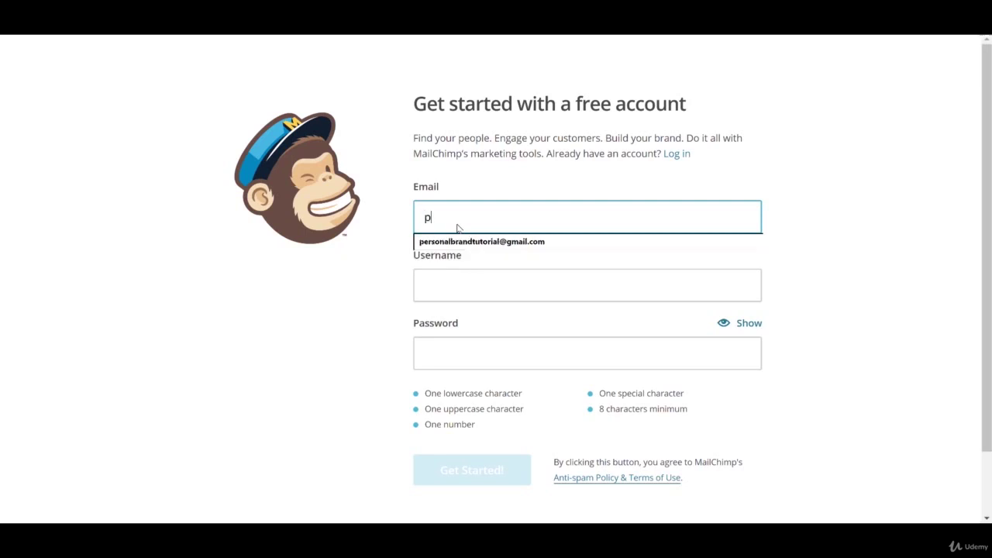
pyautogui.click(512, 241)
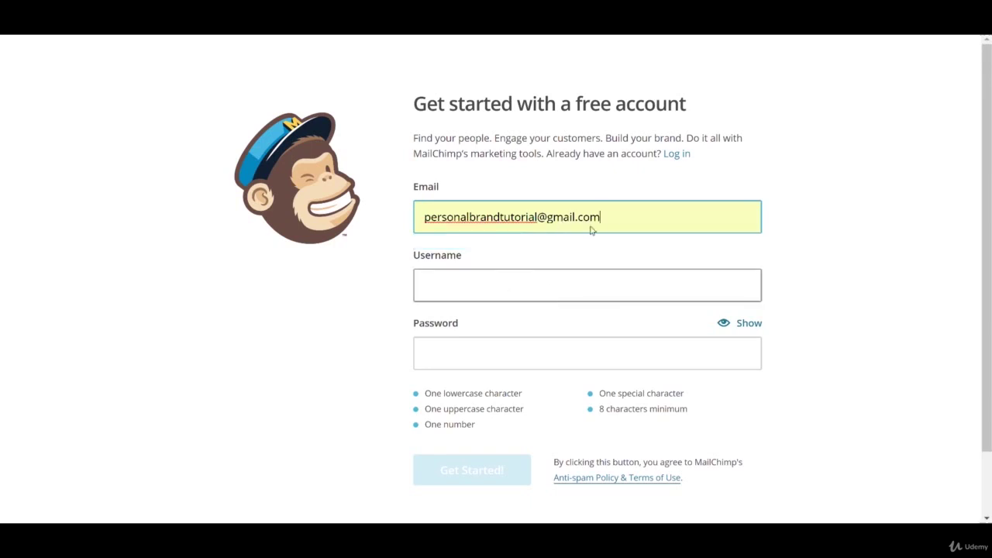
pyautogui.tripleClick(622, 210)
pyautogui.hotkey('ctrl', 'c')
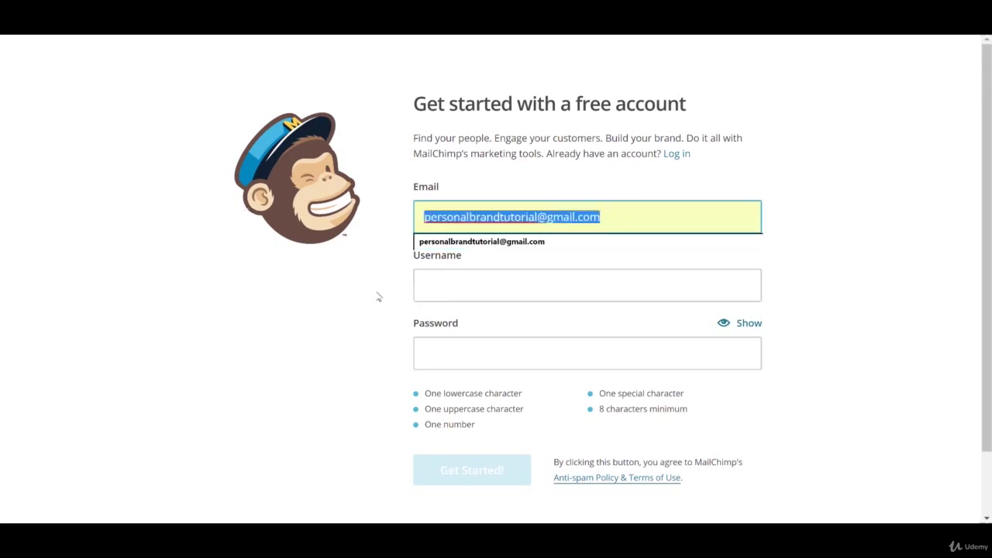
pyautogui.click(432, 283)
pyautogui.hotkey('ctrl', 'v')
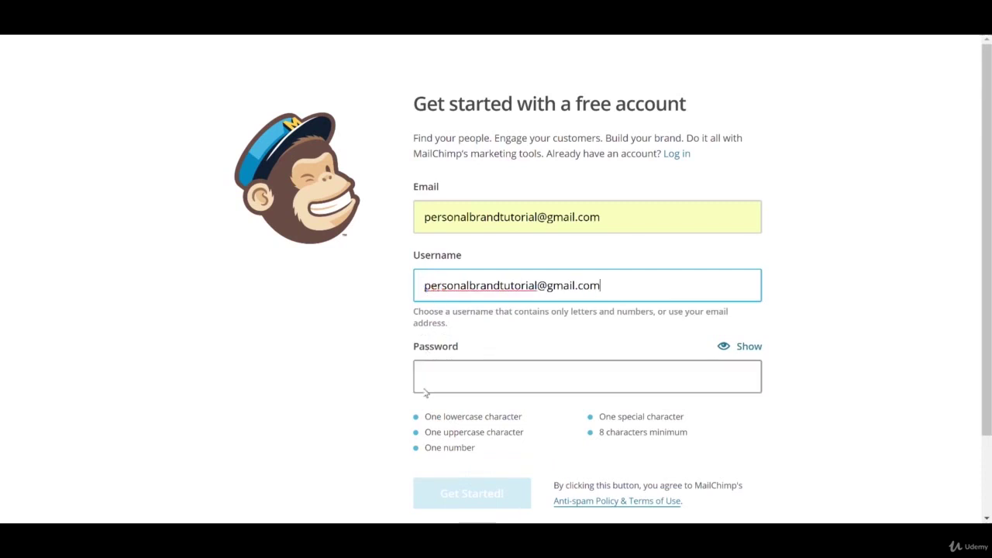
# Enter a secure account password and submit the sign-up form
pyautogui.click(469, 384)
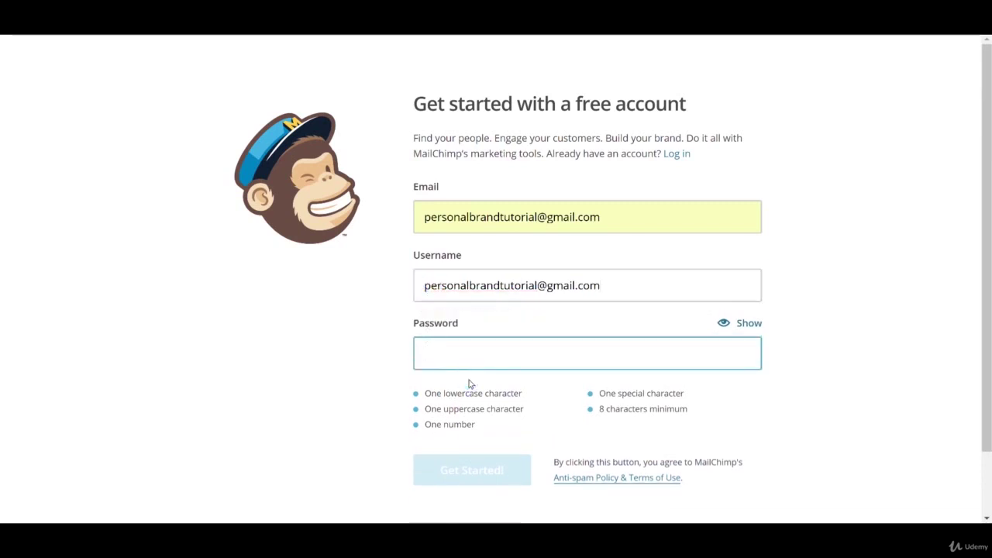
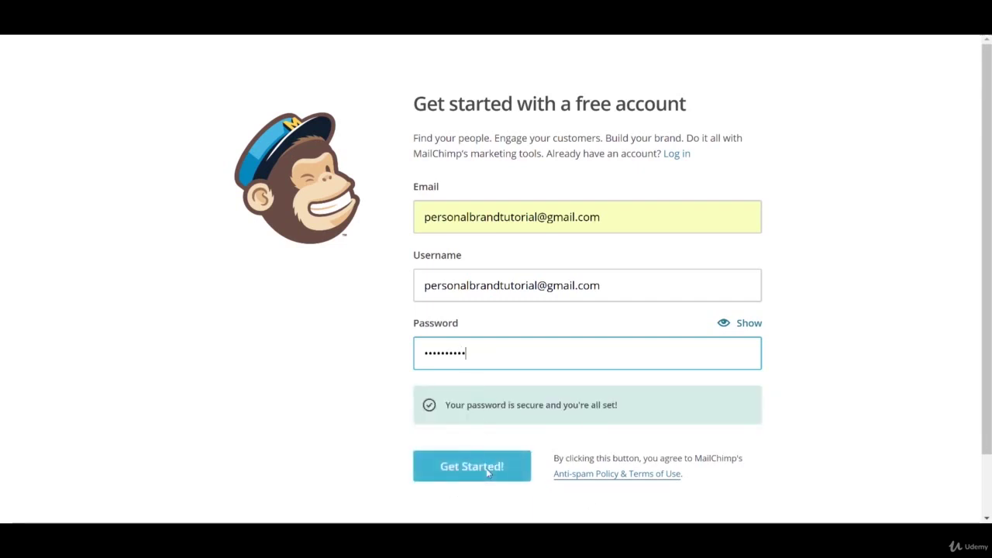
pyautogui.click(488, 469)
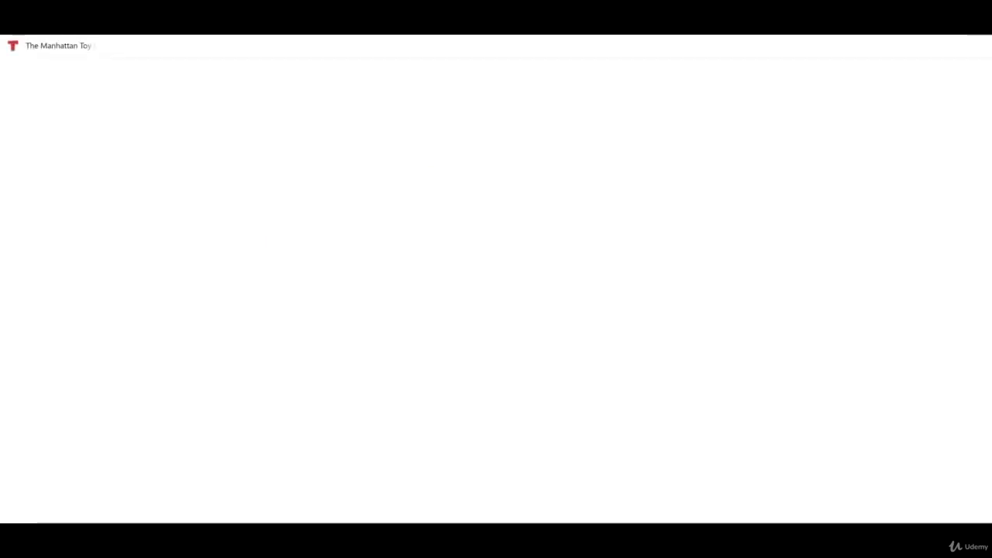
# Open Gmail and activate the MailChimp account from its activation email
pyautogui.write('gm')
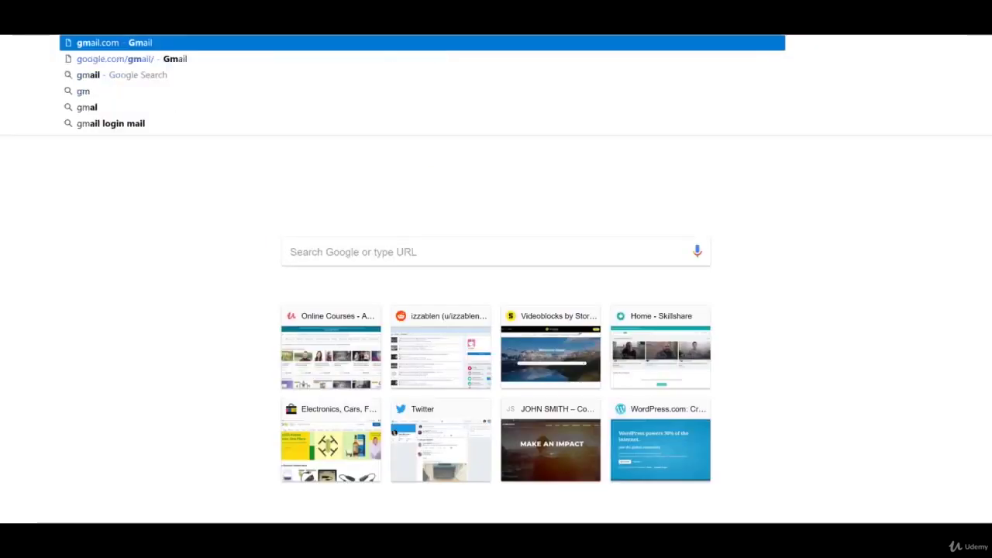
pyautogui.press('Return')
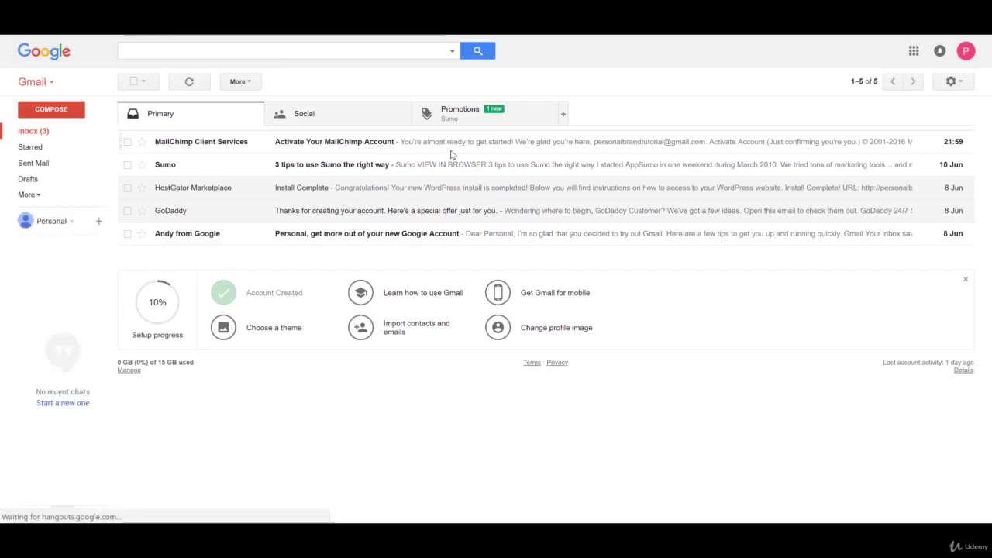
pyautogui.click(454, 146)
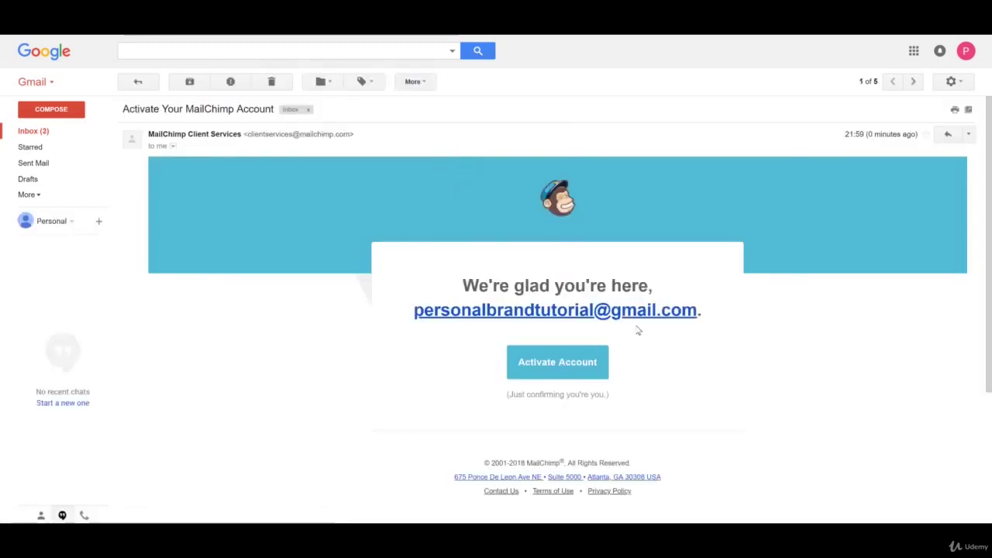
pyautogui.click(561, 367)
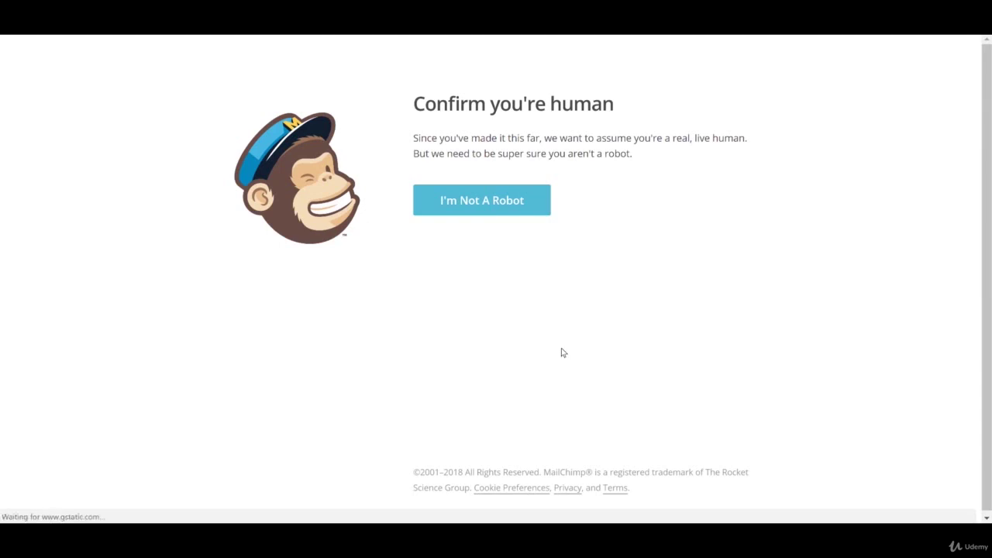
# Confirm being human, then enter the account holder's first and last name and continue
pyautogui.click(482, 202)
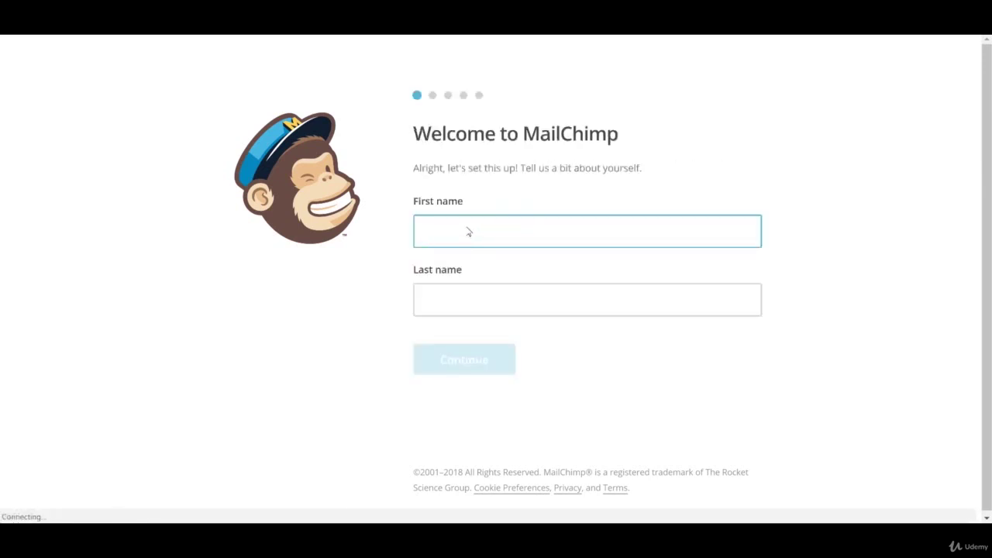
pyautogui.write('PErso')
pyautogui.write('ersonal')
pyautogui.press('Tab')
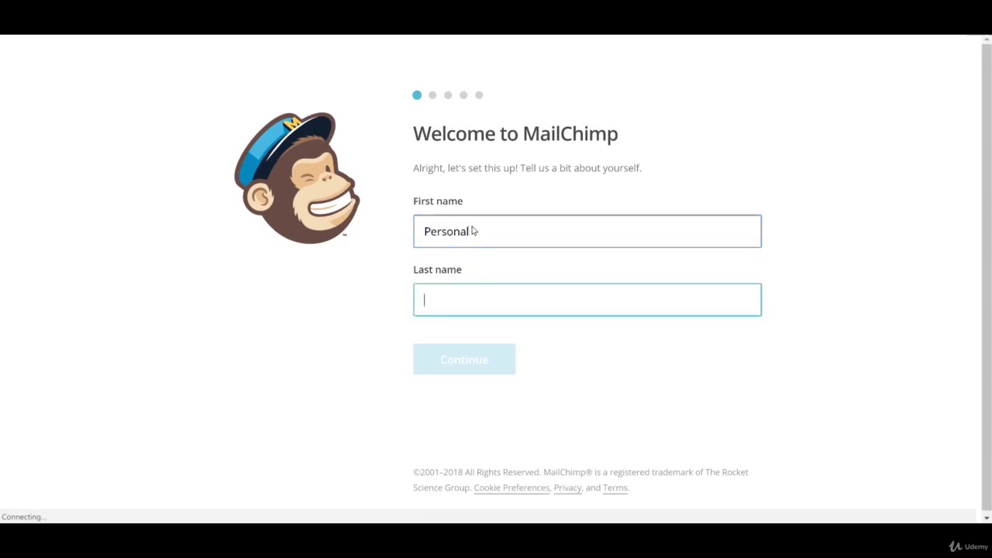
pyautogui.write('Brand')
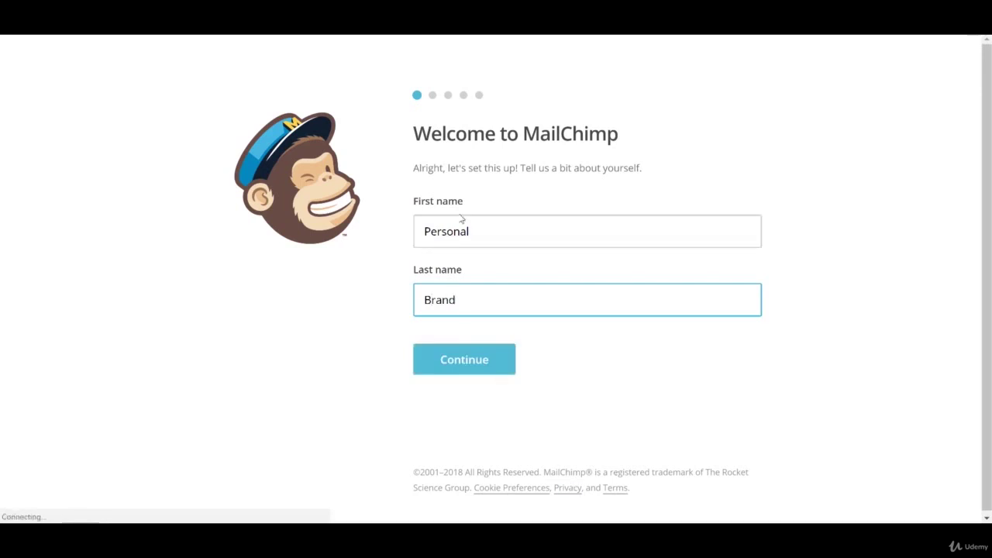
pyautogui.moveTo(479, 230); pyautogui.dragTo(369, 223)
pyautogui.write('John')
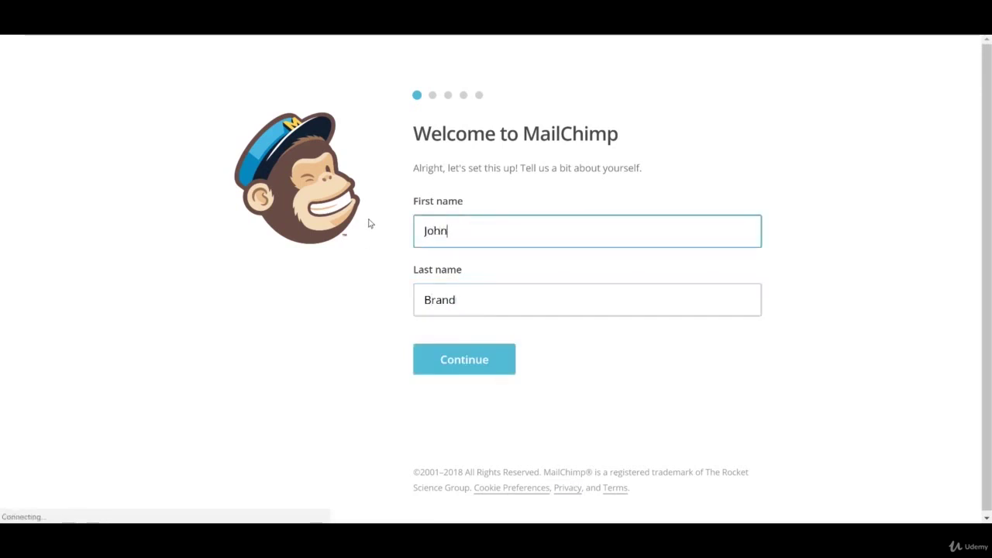
pyautogui.press('Tab')
pyautogui.write('Smi')
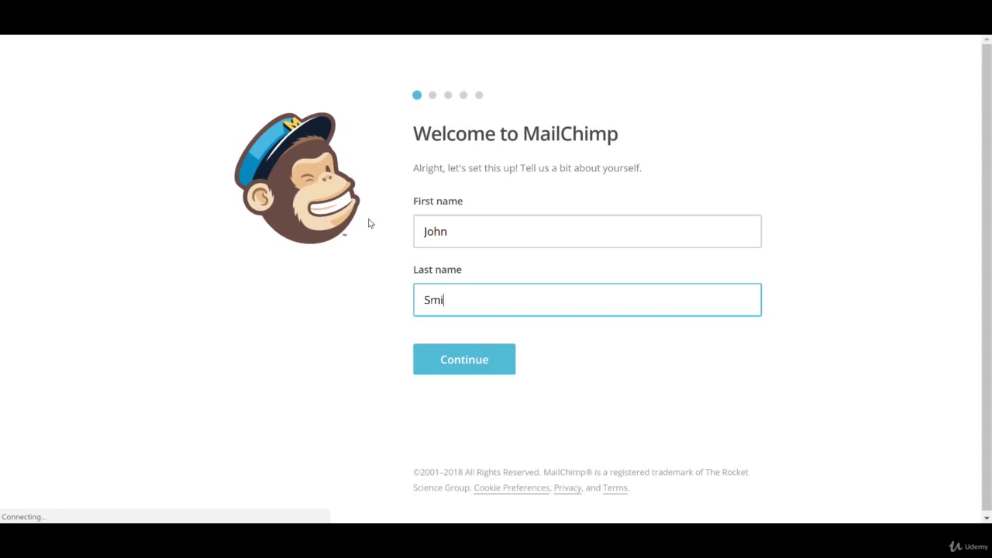
pyautogui.write('th')
pyautogui.click(470, 360)
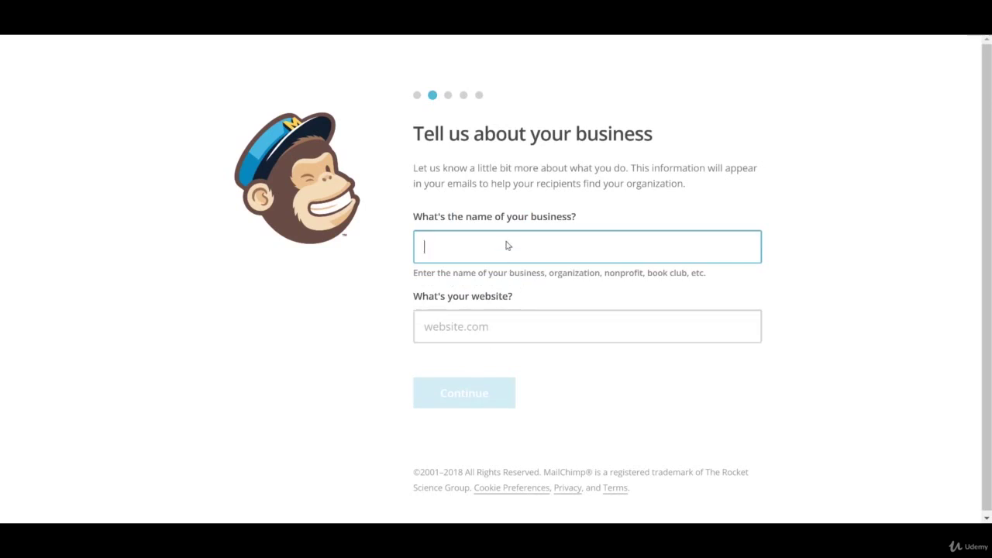
# Enter the business name and website personalbrandingwebsite.com, then continue
pyautogui.write('John SMith')
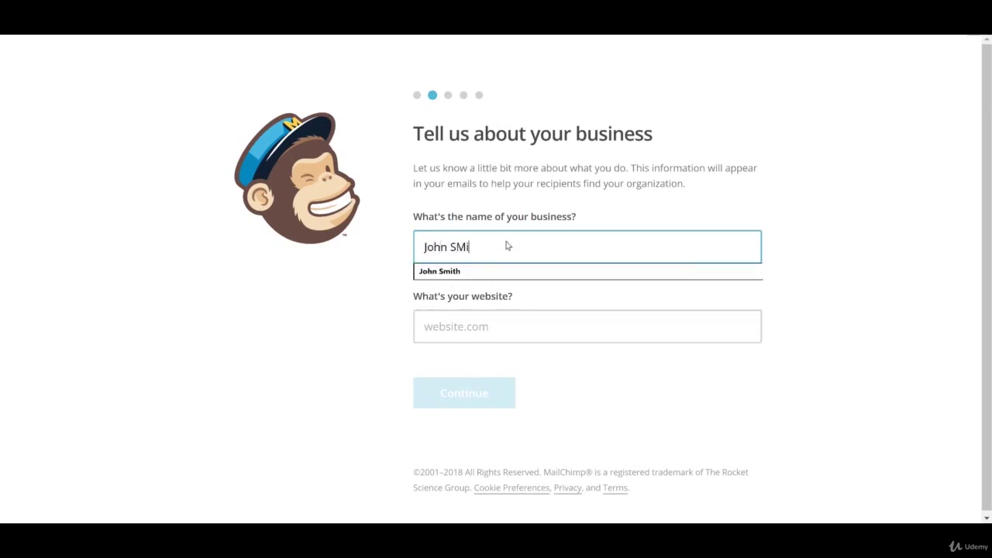
pyautogui.press('BackSpace')
pyautogui.press('BackSpace')
pyautogui.press('BackSpace')
pyautogui.press('BackSpace')
pyautogui.write('mit')
pyautogui.click(481, 327)
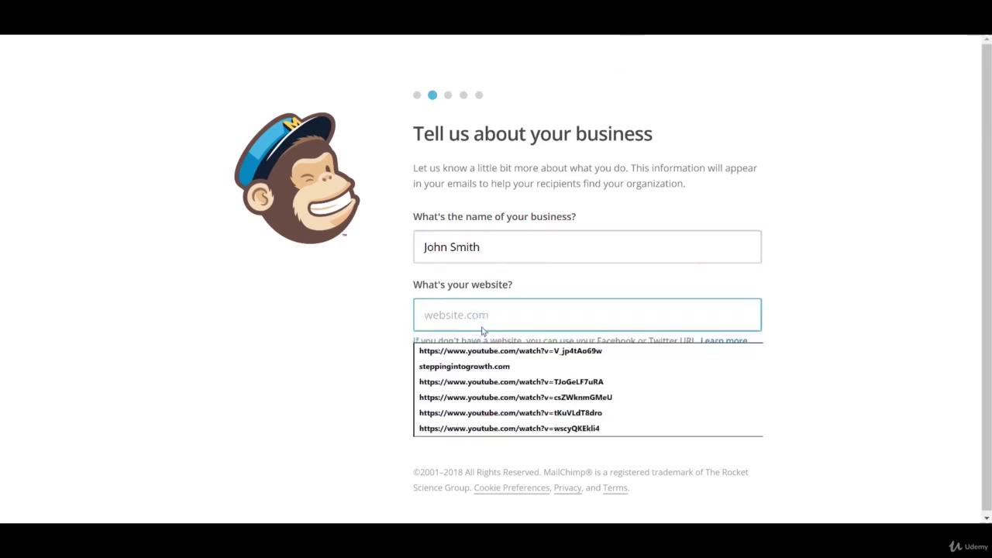
pyautogui.write('personalbrandingwebsite.')
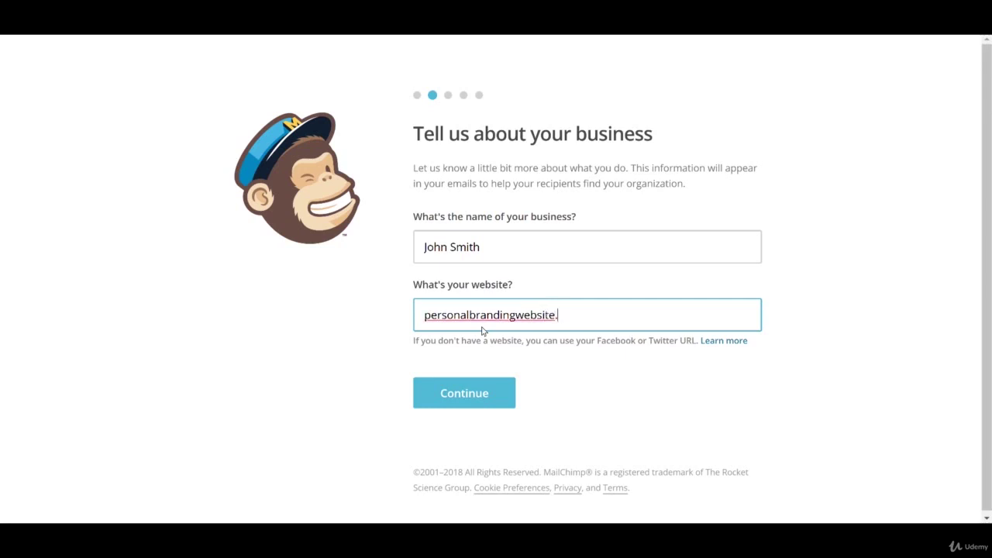
pyautogui.write('com')
pyautogui.press('Return')
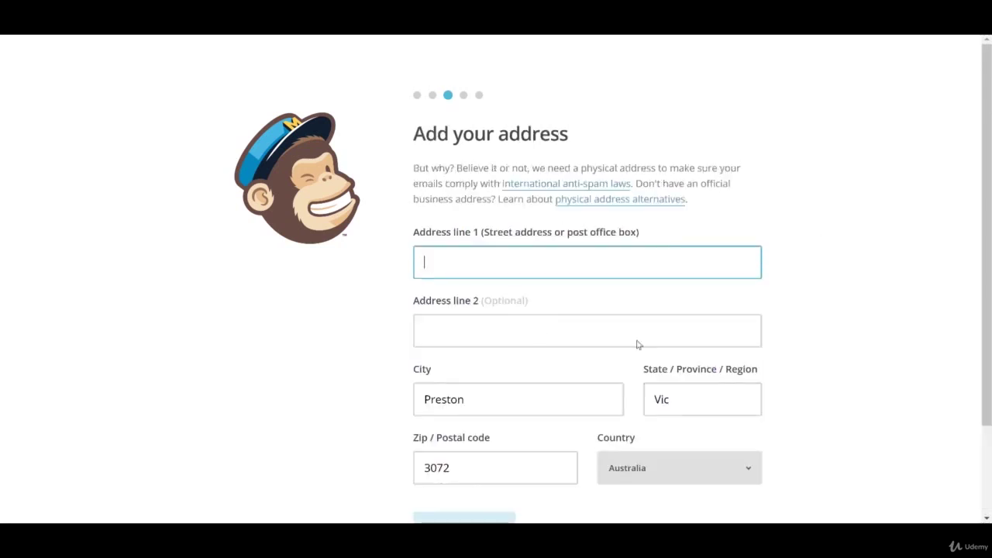
# Fill in the postal address from the autofill suggestion and continue
pyautogui.scroll(-3, 675, 253)
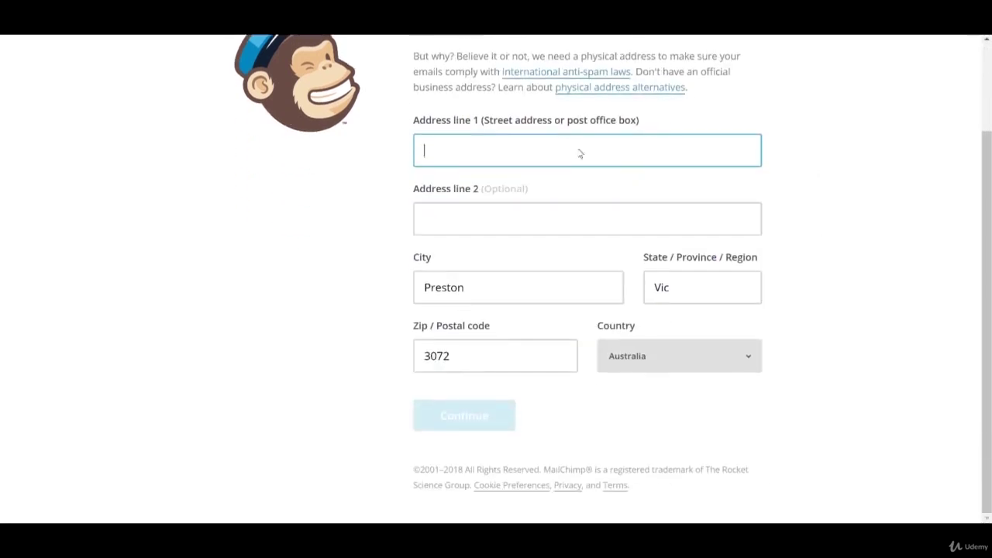
pyautogui.scroll(1, 582, 173)
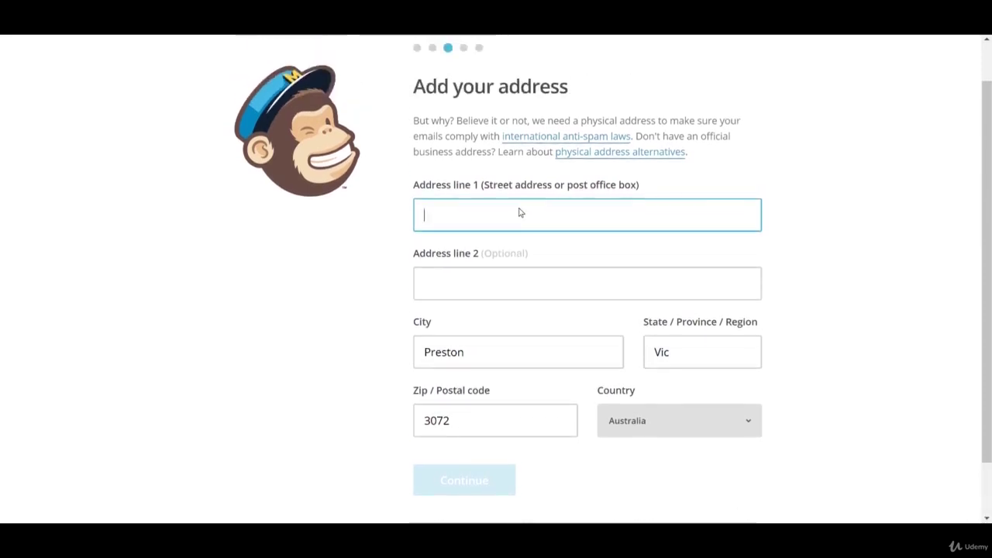
pyautogui.write('123')
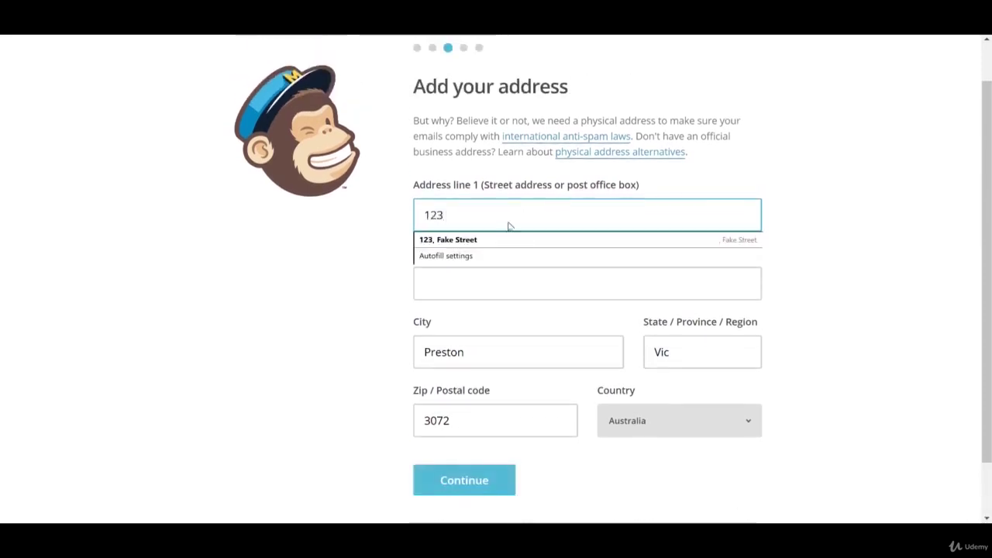
pyautogui.click(498, 241)
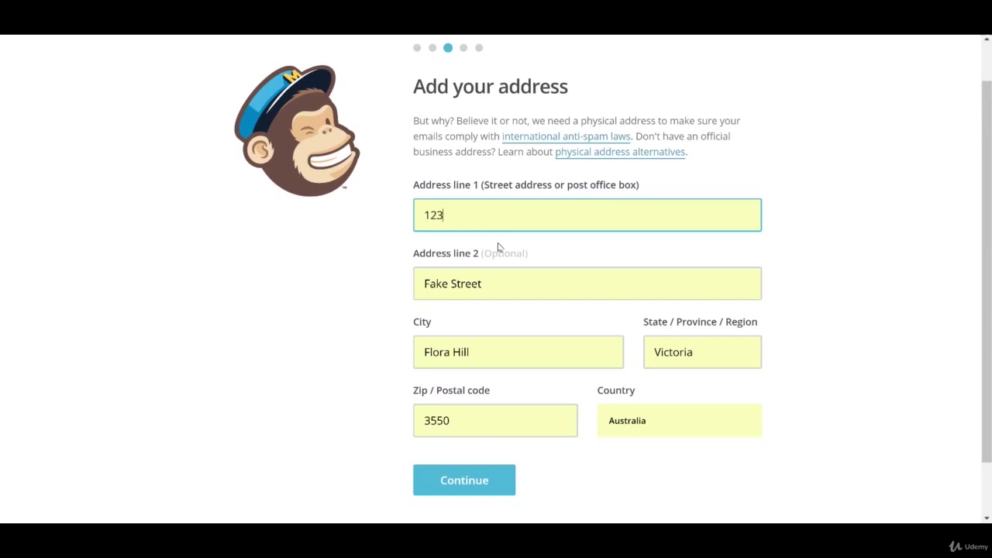
pyautogui.click(477, 486)
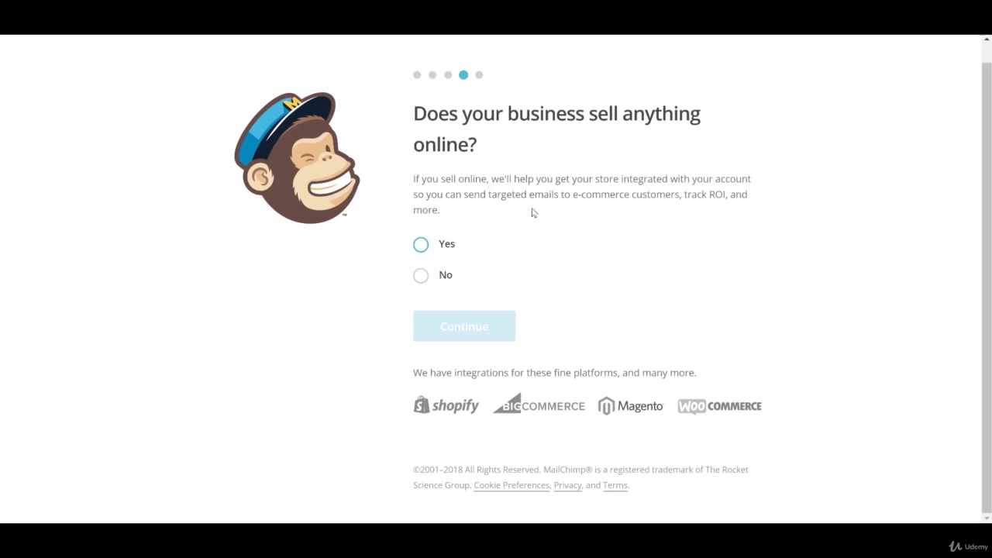
# Answer that nothing is sold online, skip connecting social media, and finish setup
pyautogui.click(421, 276)
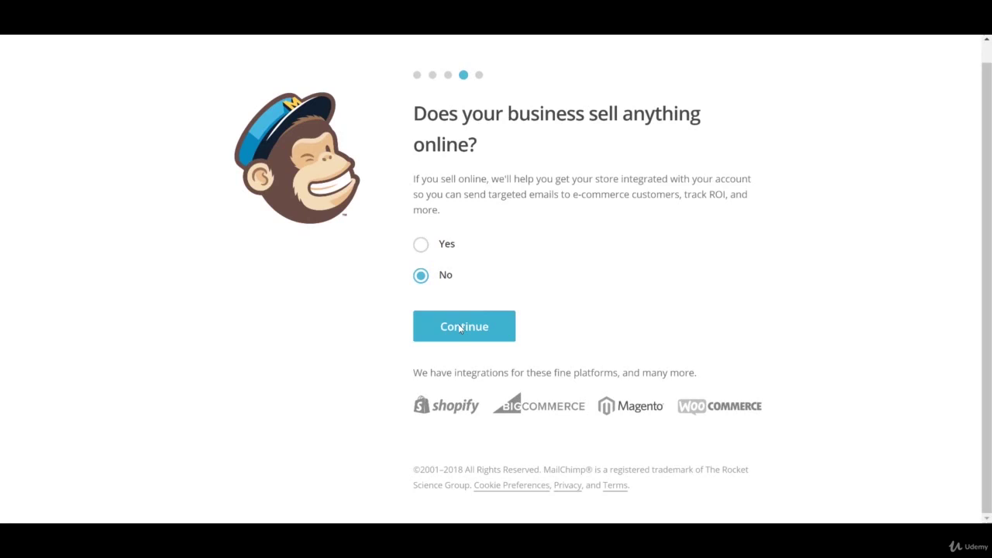
pyautogui.click(460, 328)
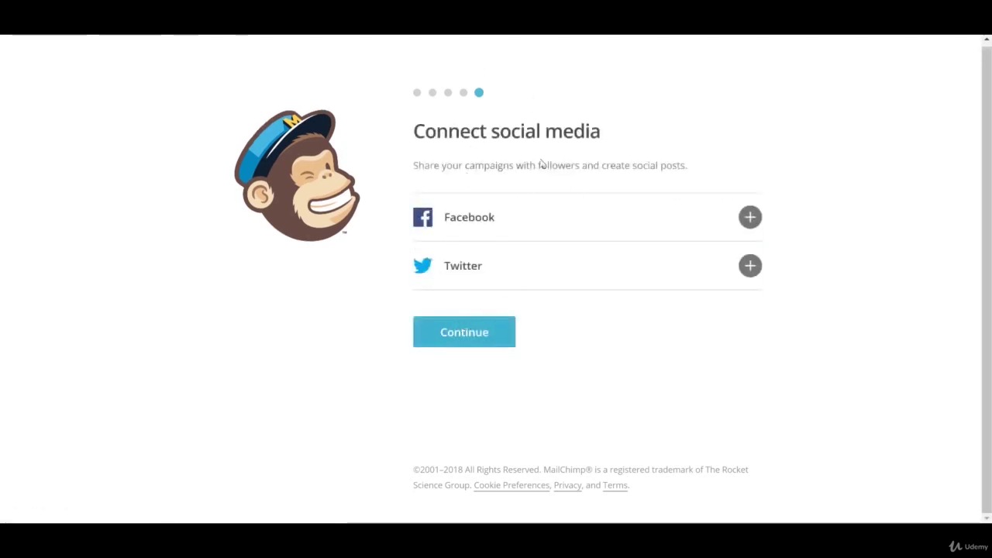
pyautogui.click(486, 336)
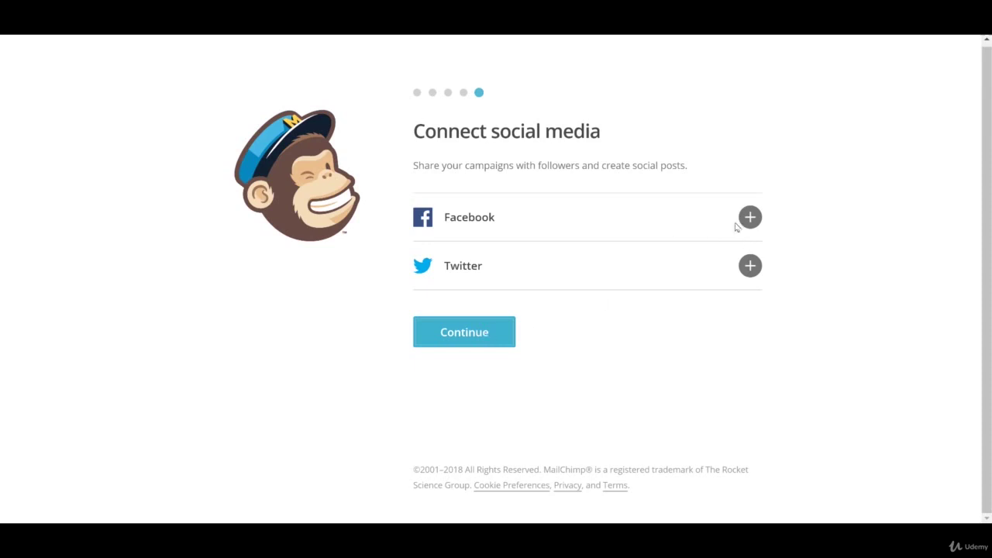
pyautogui.click(435, 345)
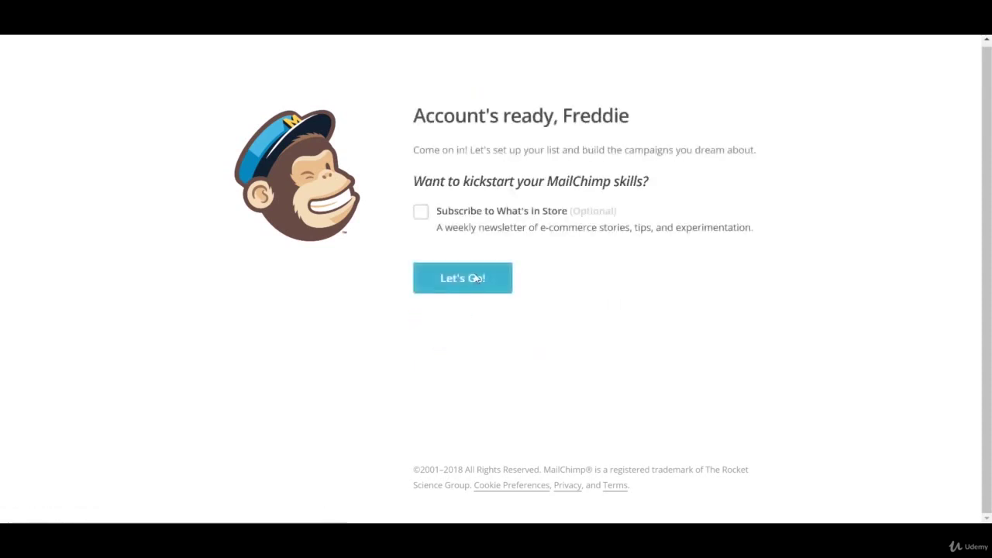
pyautogui.click(478, 278)
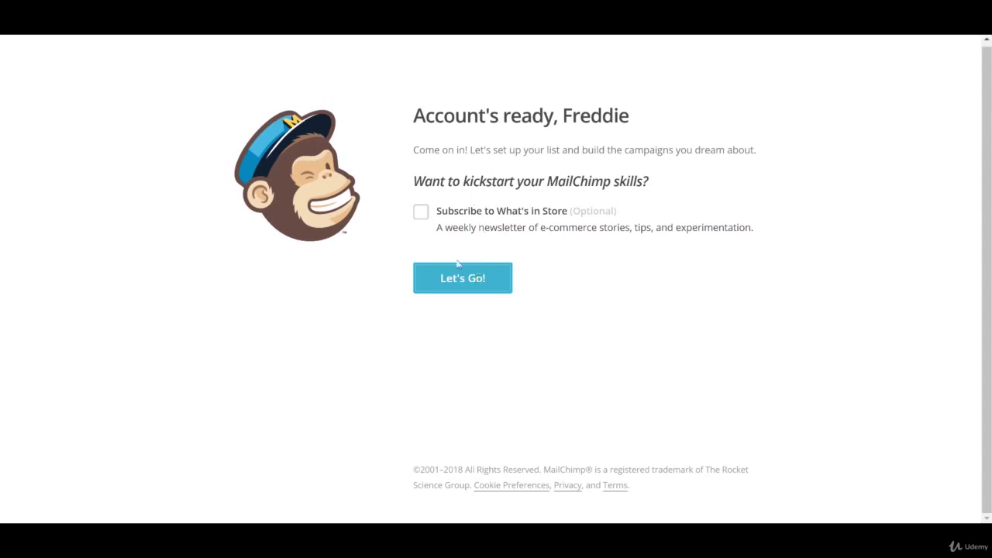
pyautogui.click(449, 283)
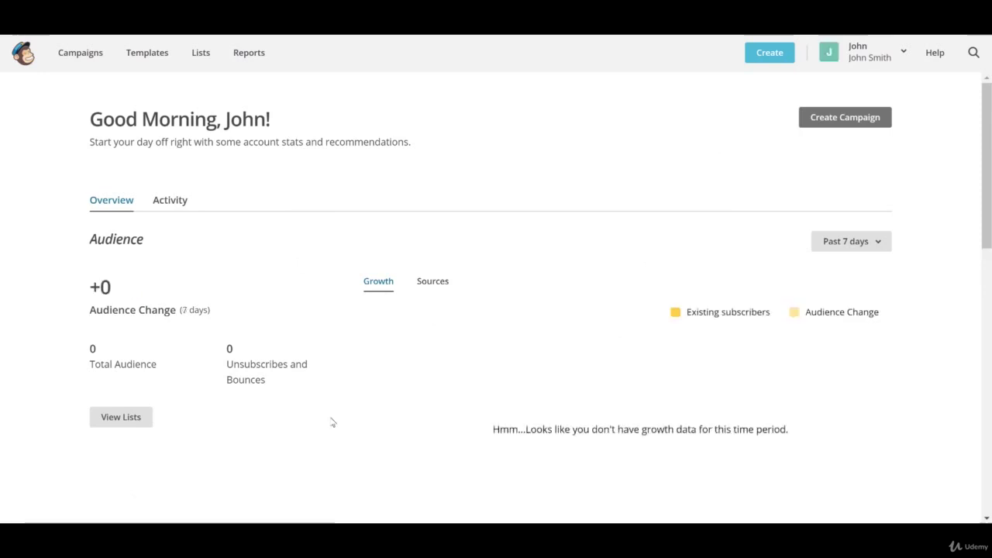
# Scroll through the new account dashboard, then go to the Lists page
pyautogui.scroll(-2, 512, 253)
pyautogui.scroll(-2, 549, 321)
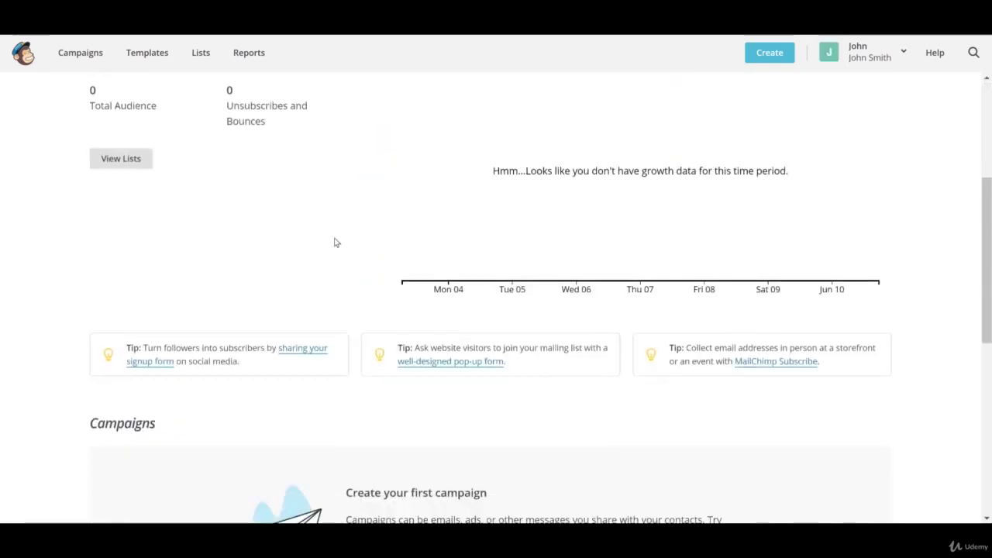
pyautogui.scroll(2, 335, 243)
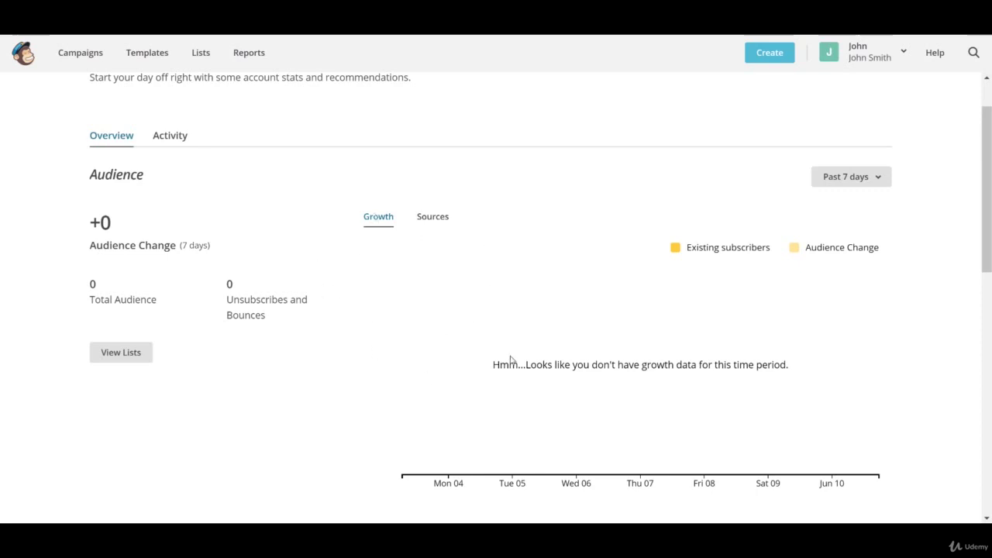
pyautogui.scroll(1, 465, 297)
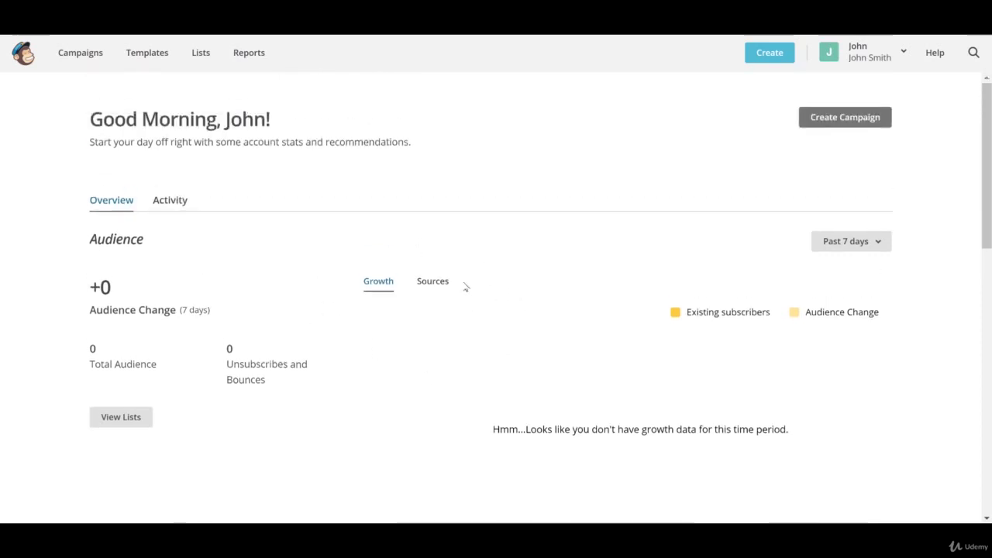
pyautogui.click(197, 53)
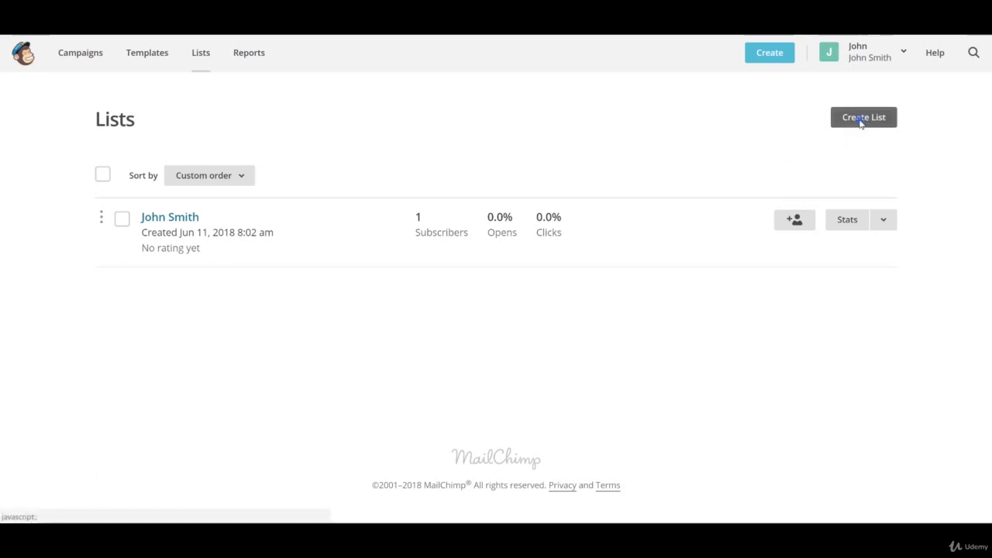
# Start a new list with Create List and choose a new list instead of groups
pyautogui.click(861, 120)
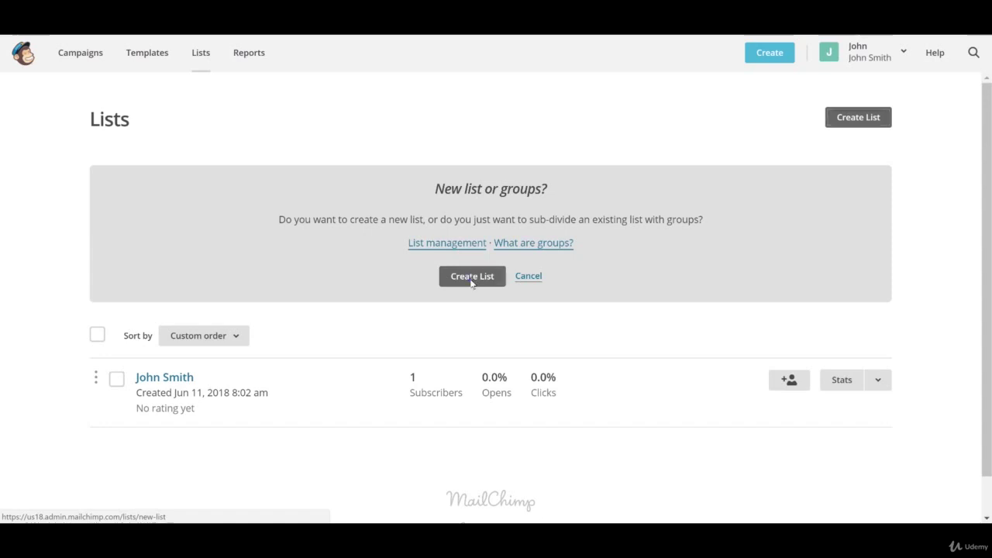
pyautogui.click(472, 279)
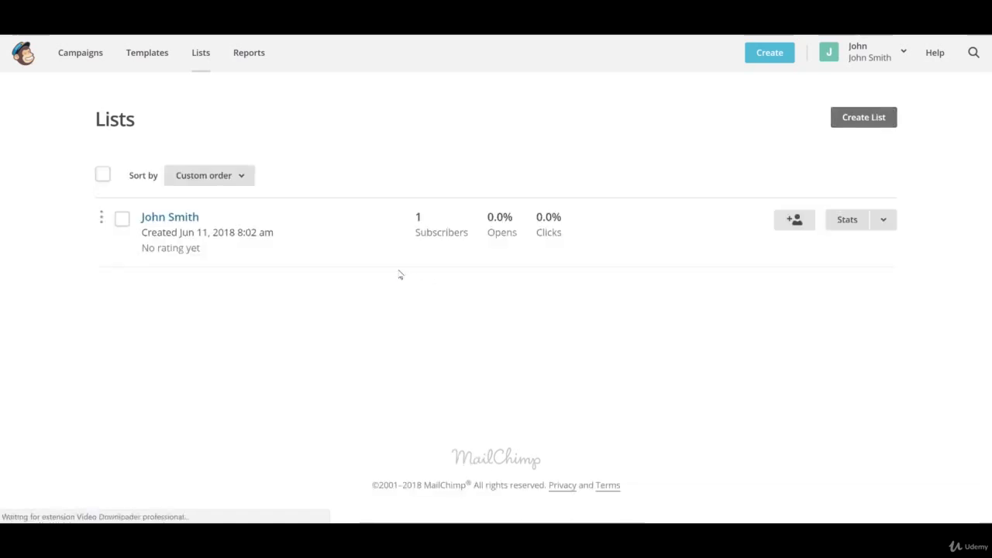
# Enter the list name, fix the default sender e-mail address, and add the From name
pyautogui.click(209, 230)
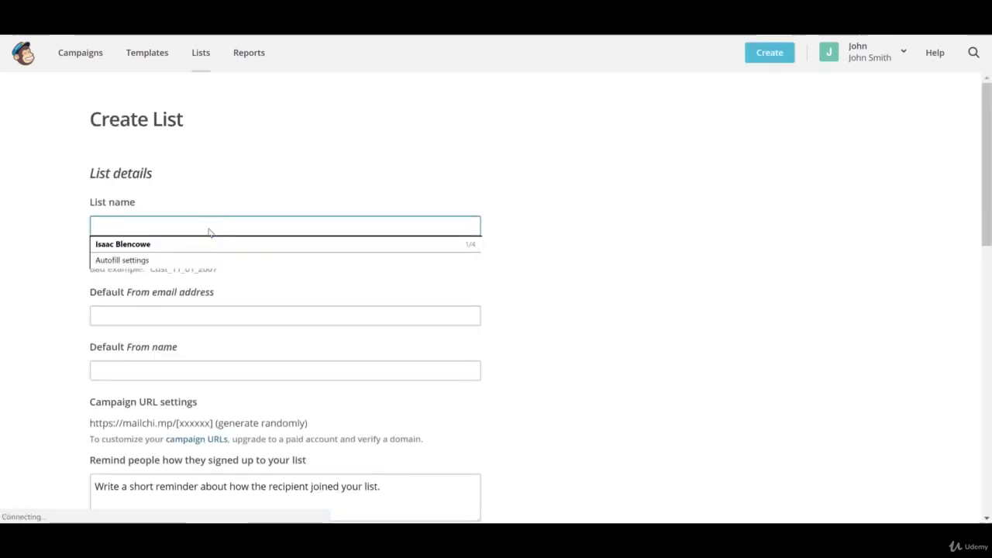
pyautogui.write('Jo')
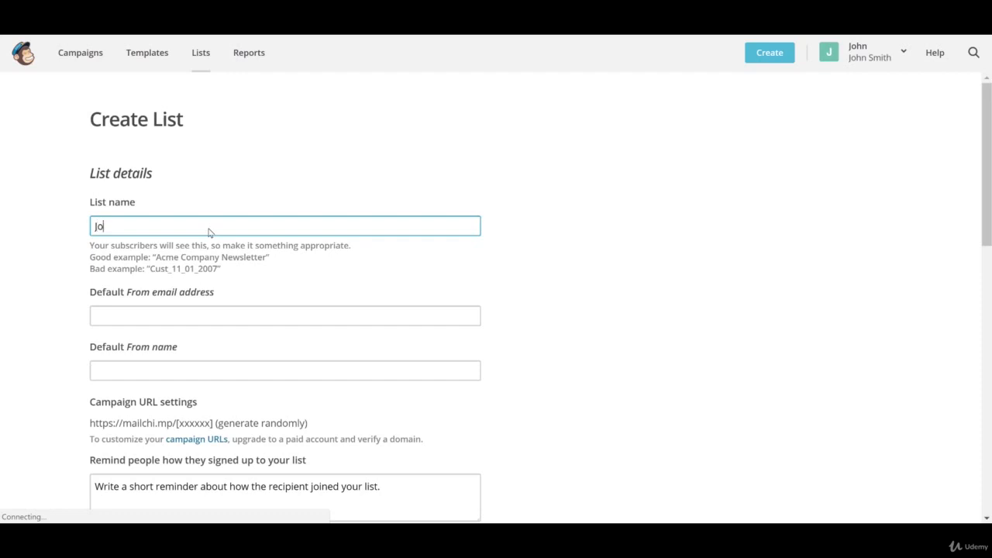
pyautogui.write('hn SMiths Mail liths m')
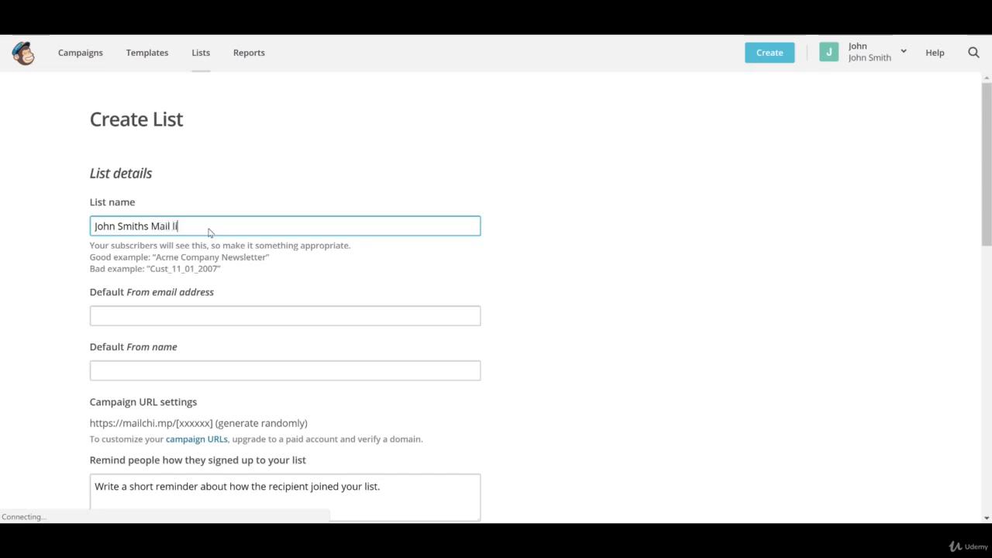
pyautogui.click(126, 319)
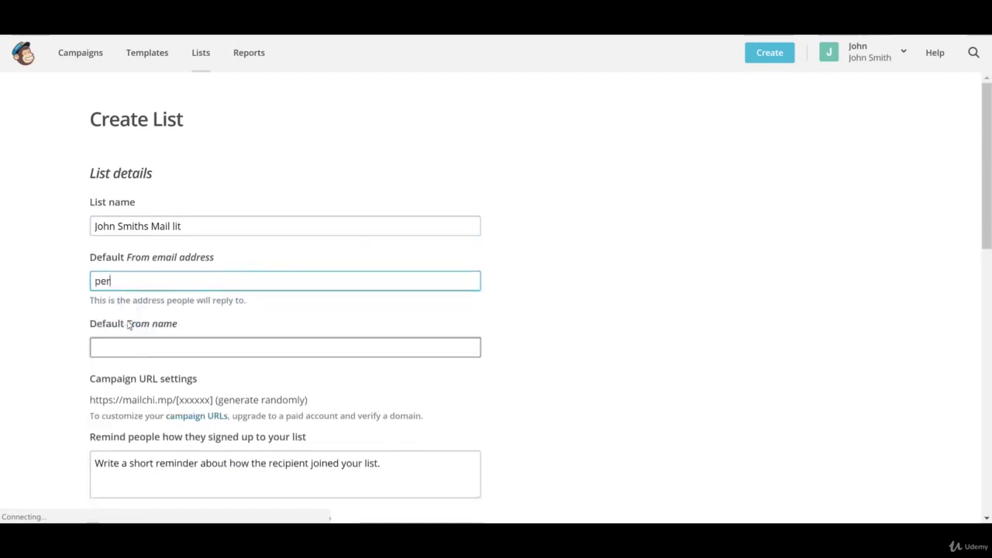
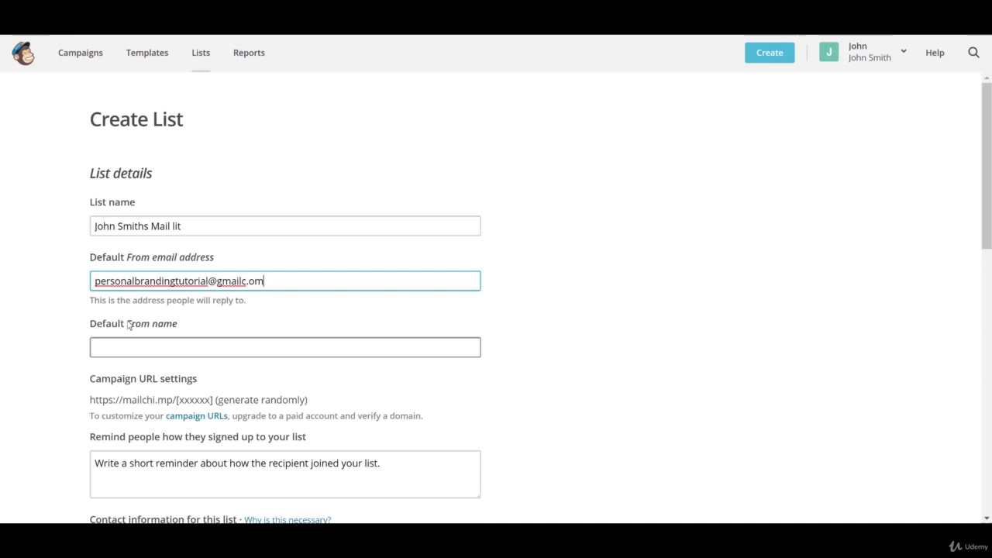
pyautogui.moveTo(328, 279); pyautogui.dragTo(2, 279)
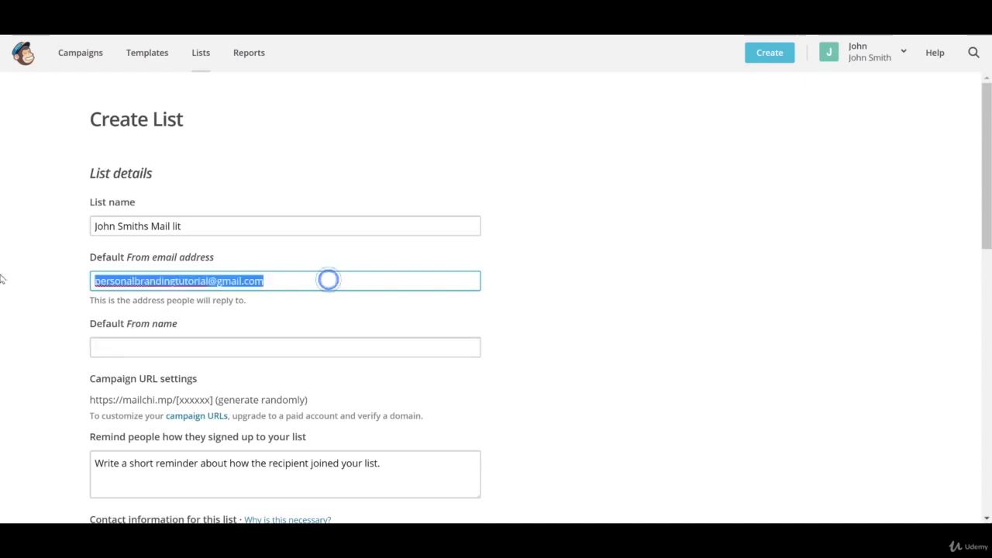
pyautogui.click(155, 348)
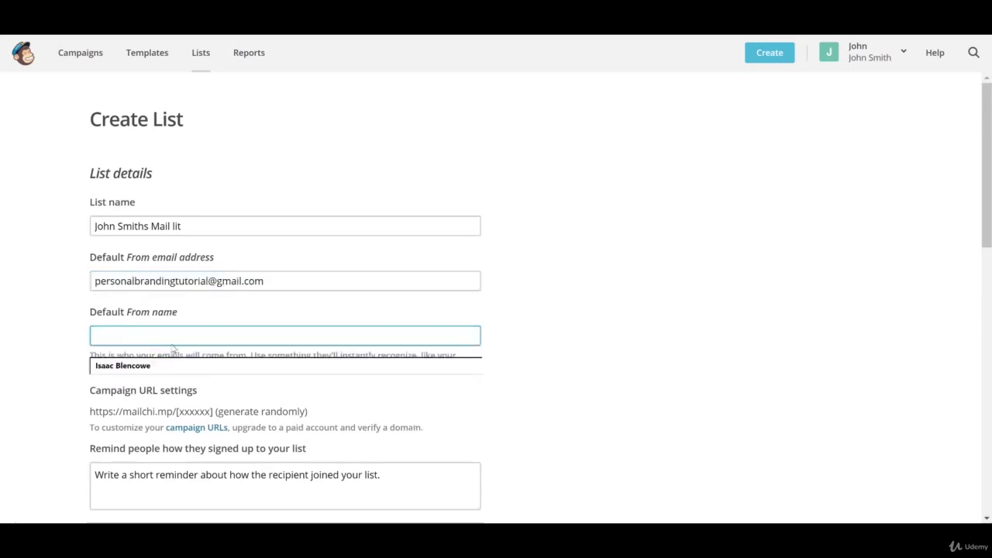
pyautogui.write('John Sm')
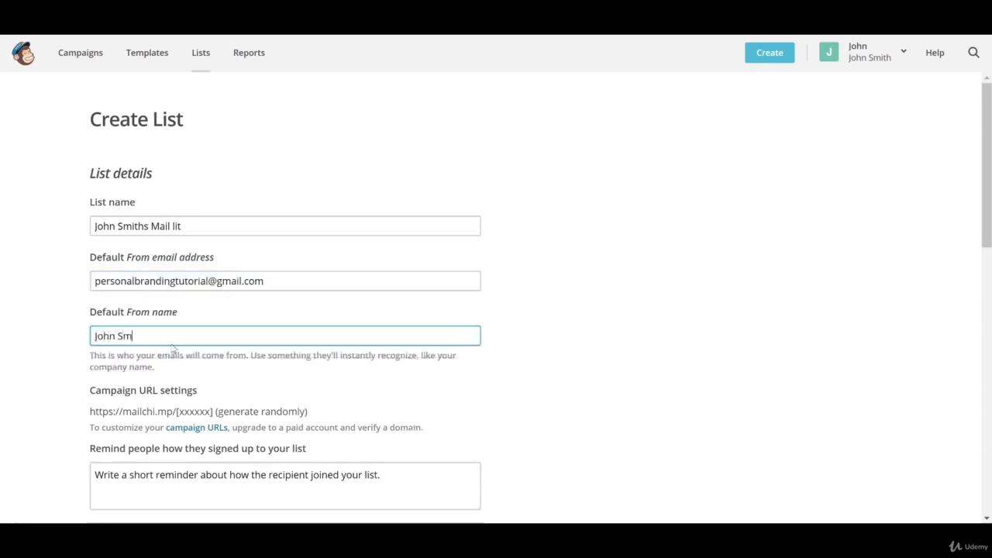
pyautogui.write('ith')
# Write the signup reminder sentence, correcting 'recieving' to 'receiving'
pyautogui.scroll(-3, 321, 341)
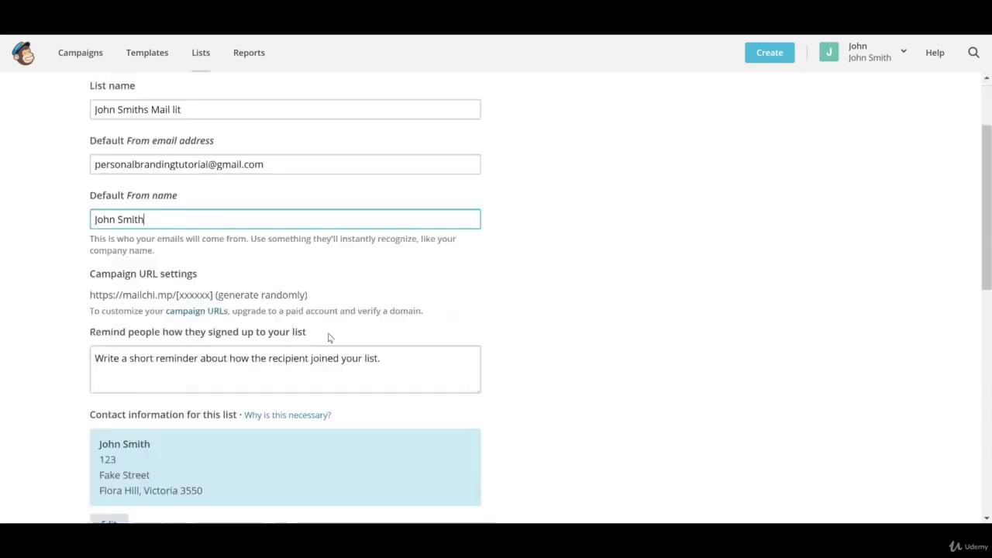
pyautogui.click(285, 368)
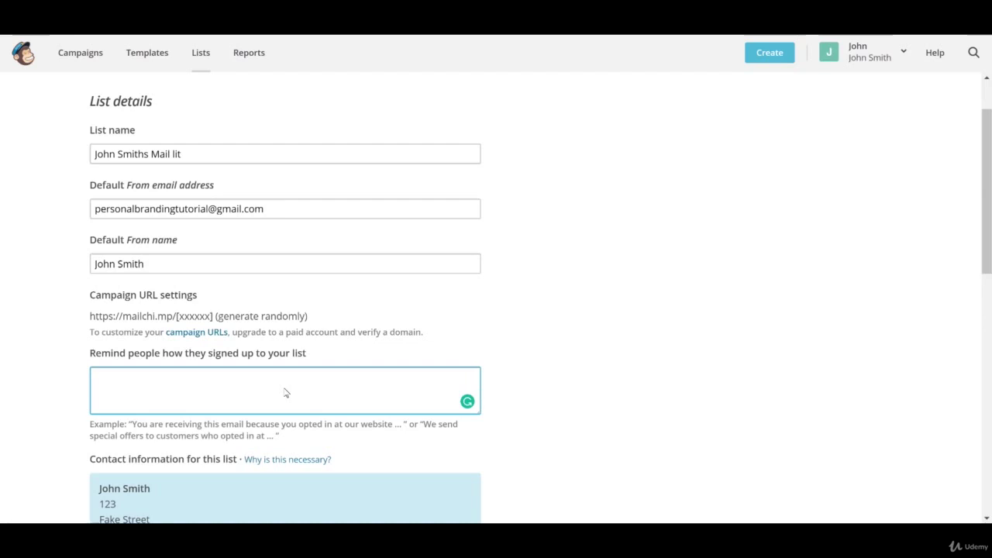
pyautogui.write('You are recieving this email because you signed up for John Smith exclusive mail list')
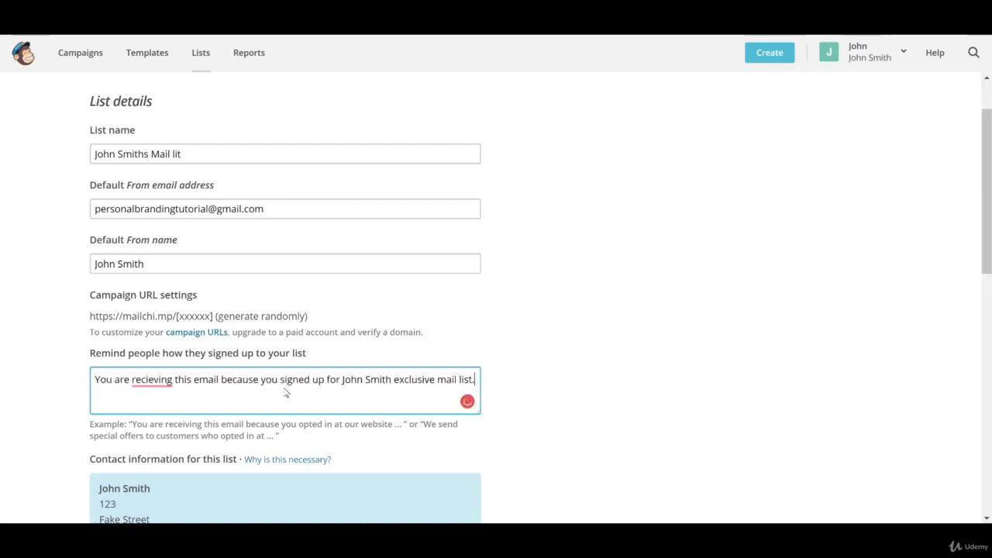
pyautogui.write('.')
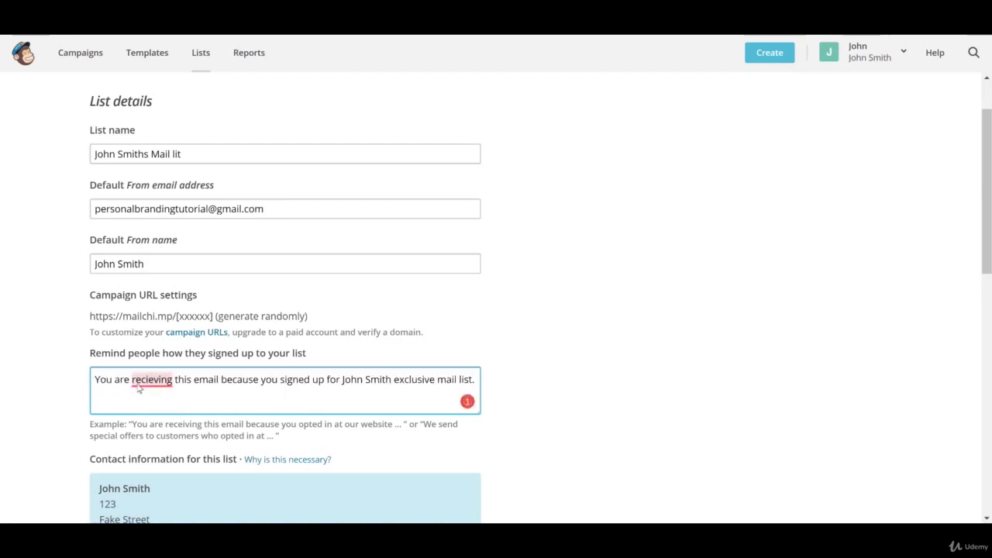
pyautogui.click(152, 399)
# Review Form Settings and Notifications, leaving every checkbox unticked, and save the list
pyautogui.scroll(-3, 686, 334)
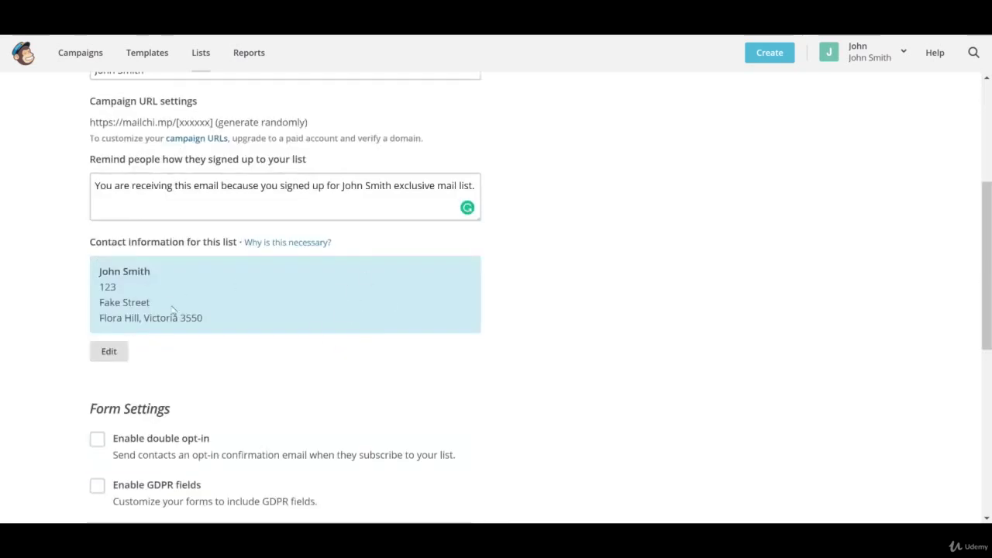
pyautogui.scroll(-2, 230, 294)
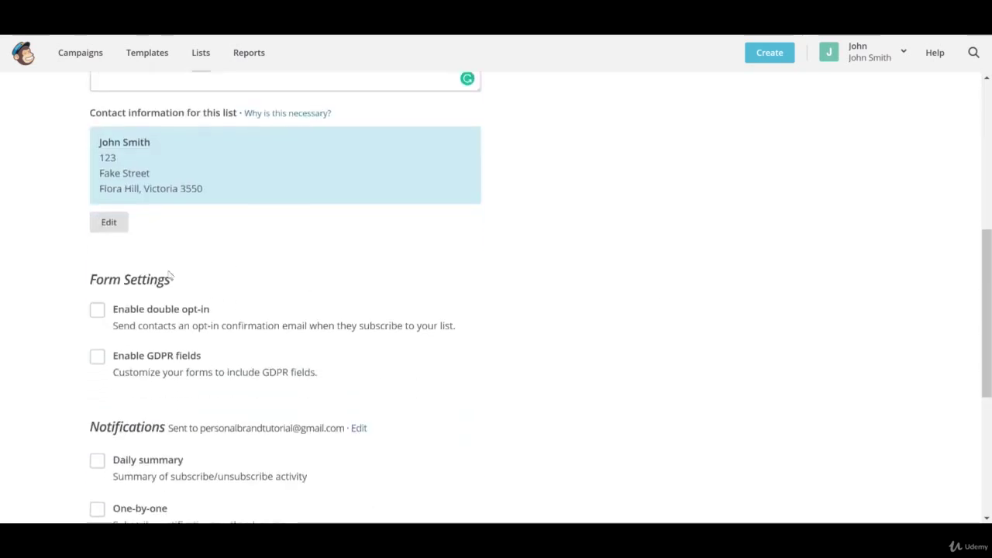
pyautogui.scroll(-1, 223, 258)
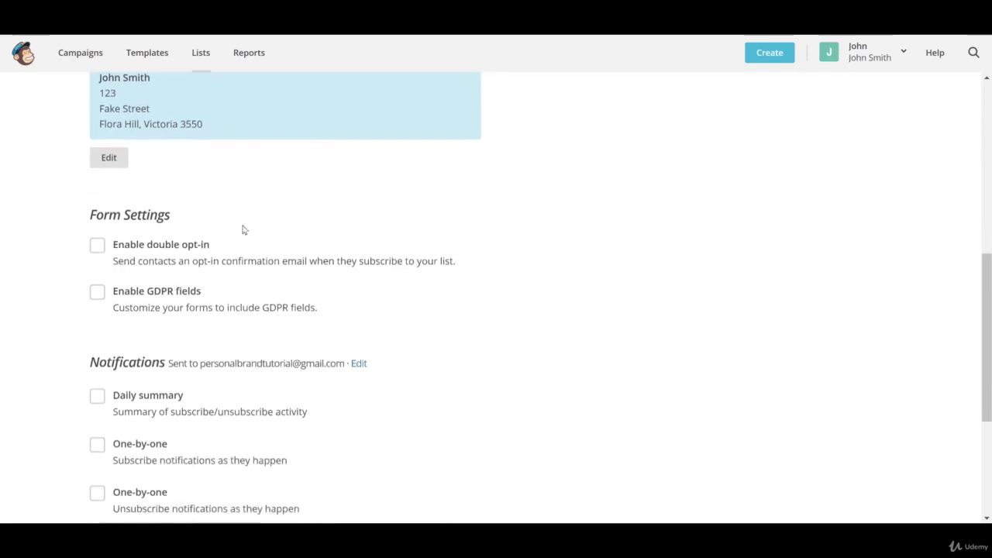
pyautogui.scroll(-3, 243, 228)
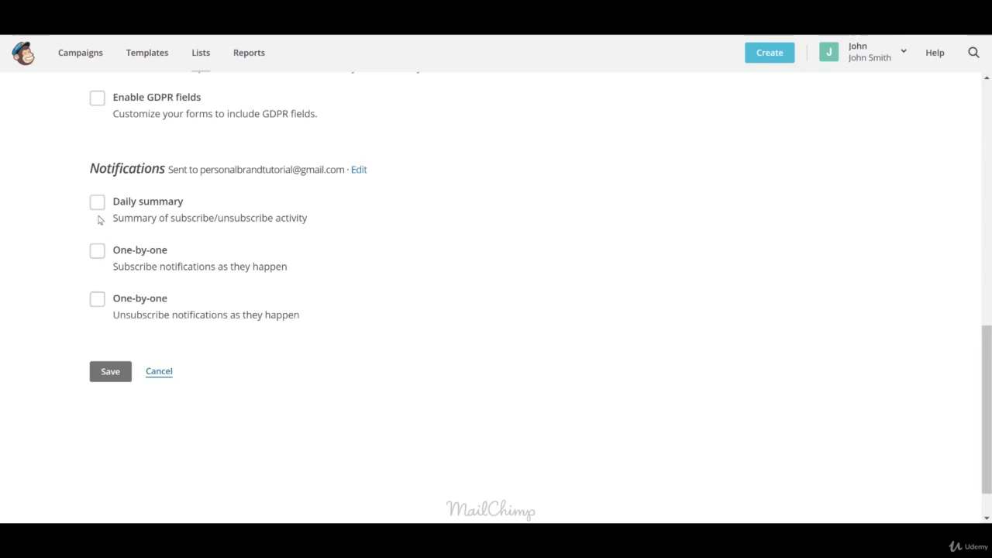
pyautogui.scroll(1, 142, 214)
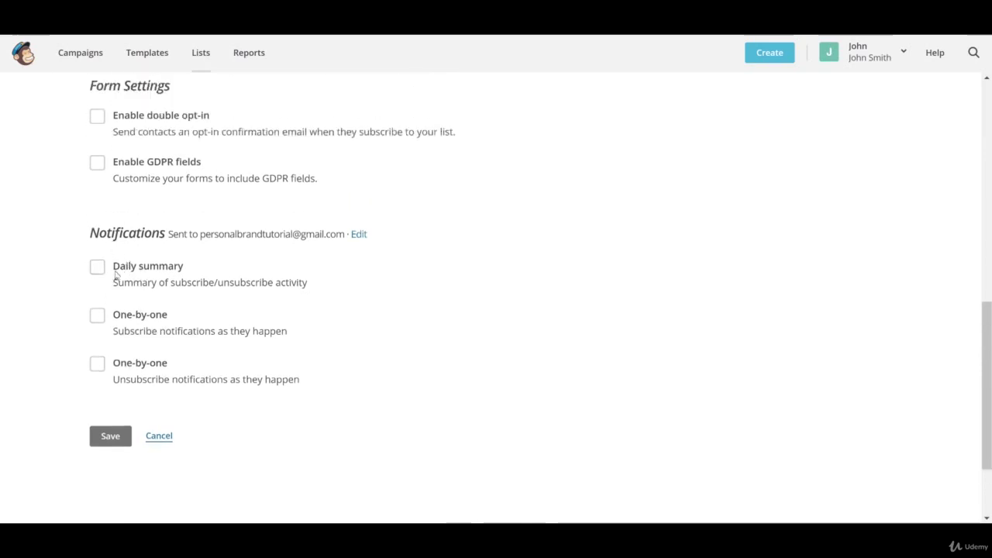
pyautogui.scroll(2, 445, 303)
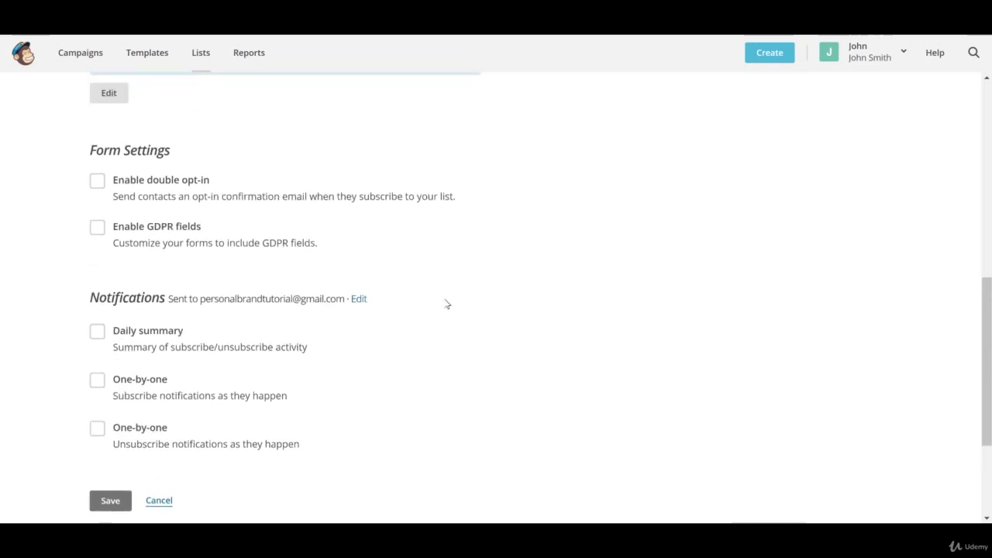
pyautogui.scroll(-3, 310, 322)
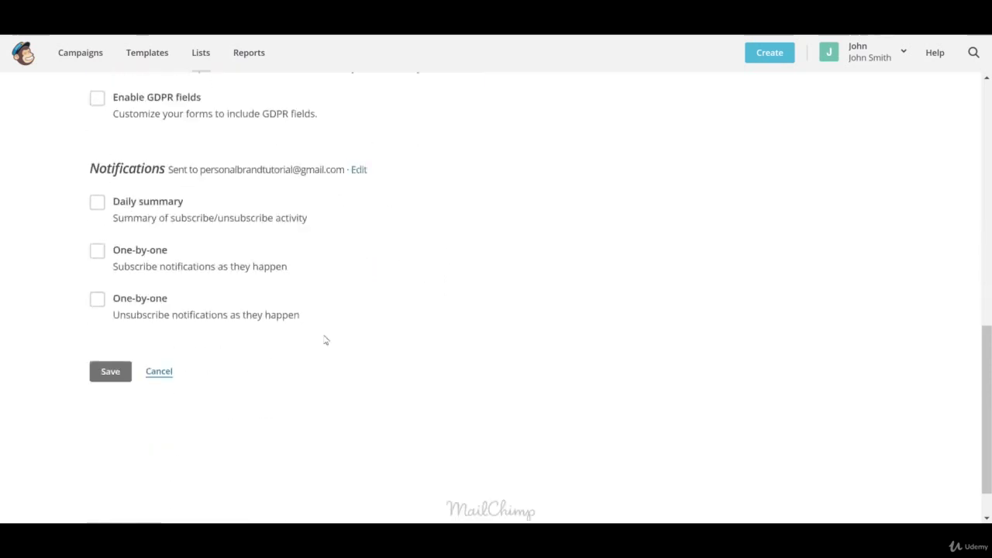
pyautogui.scroll(2, 492, 342)
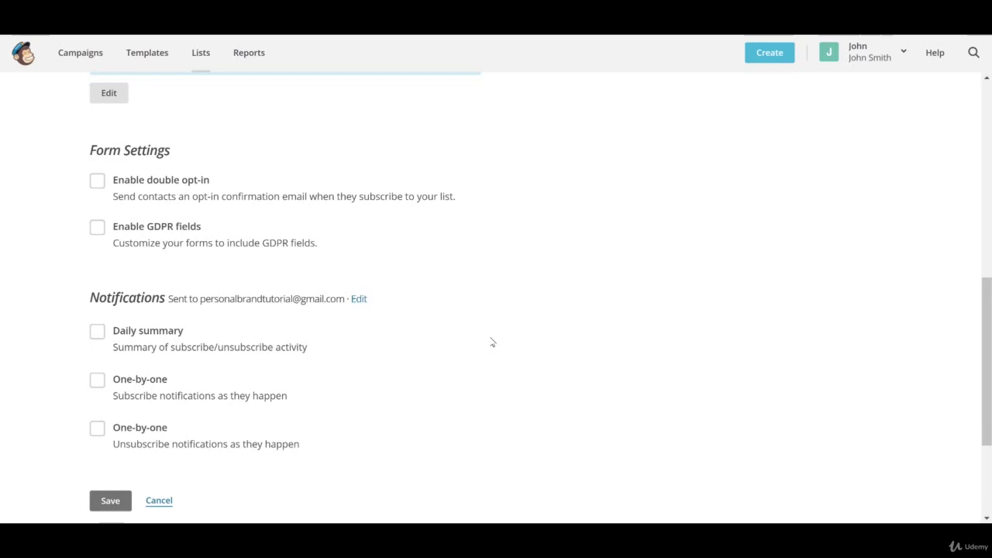
pyautogui.scroll(-2, 498, 341)
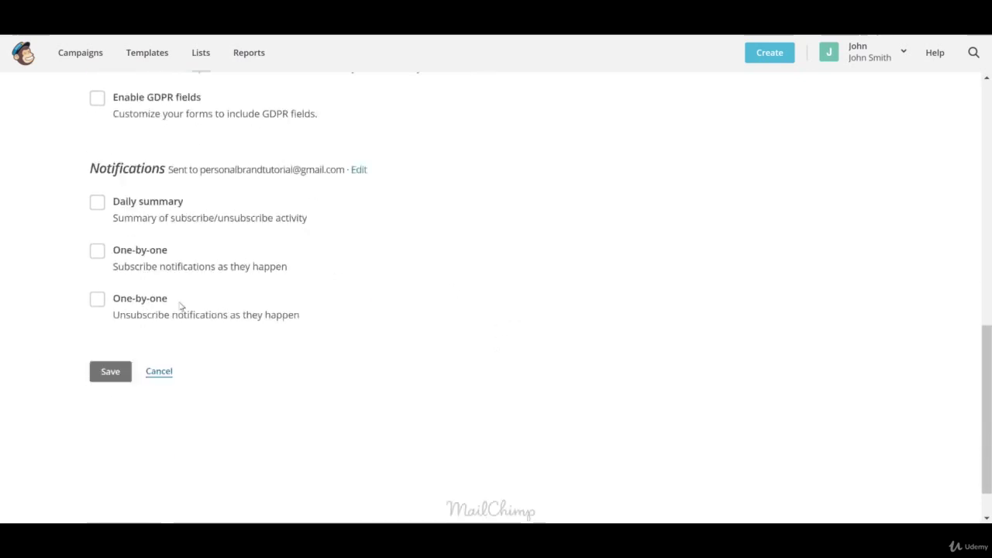
pyautogui.click(110, 374)
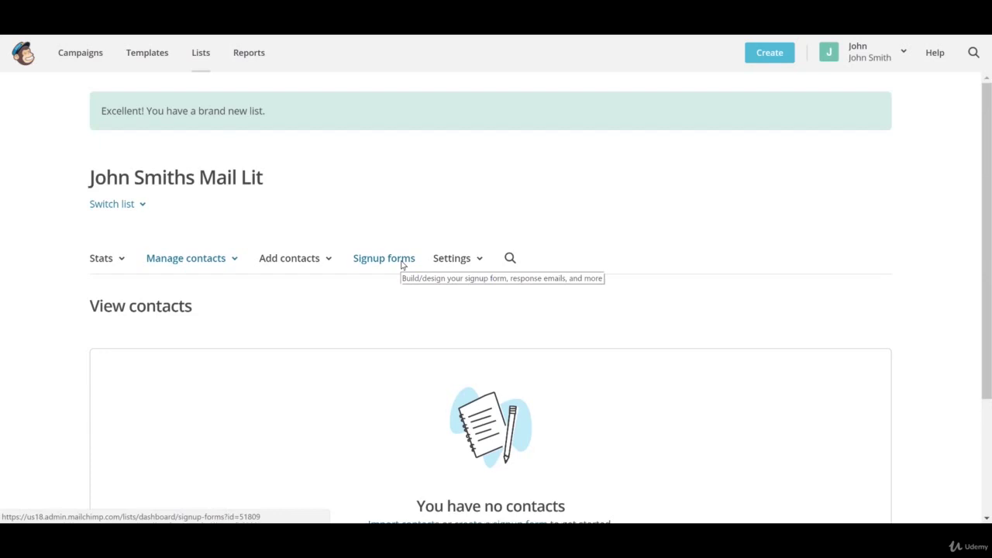
# Open the list's Signup forms, pick Form builder, and scroll to the Build it form
pyautogui.click(398, 260)
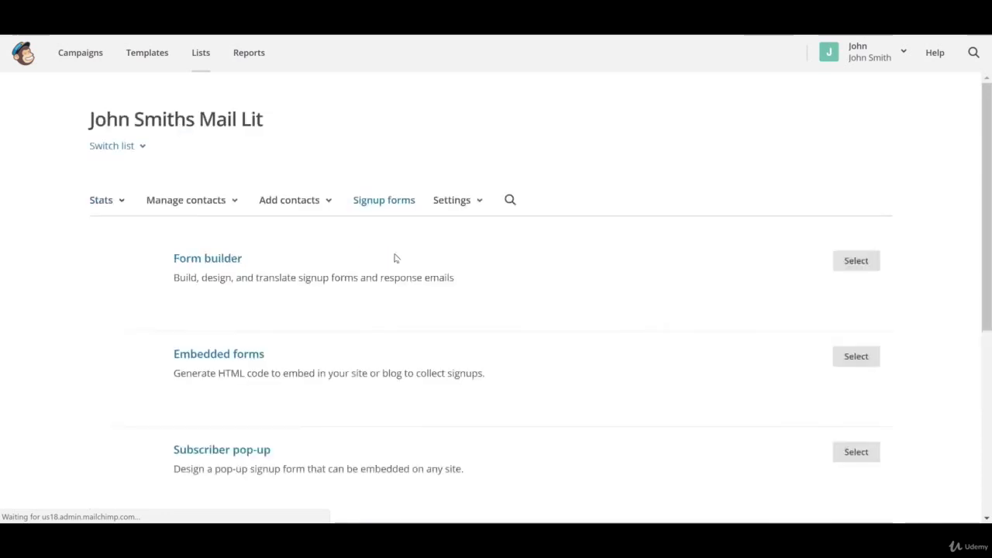
pyautogui.click(854, 261)
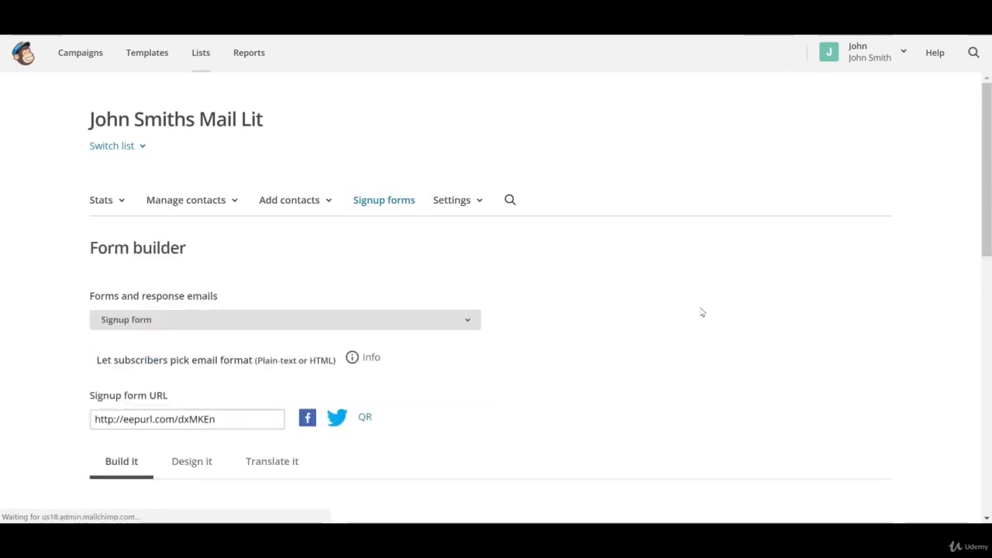
pyautogui.scroll(-2, 546, 313)
pyautogui.scroll(-1, 546, 313)
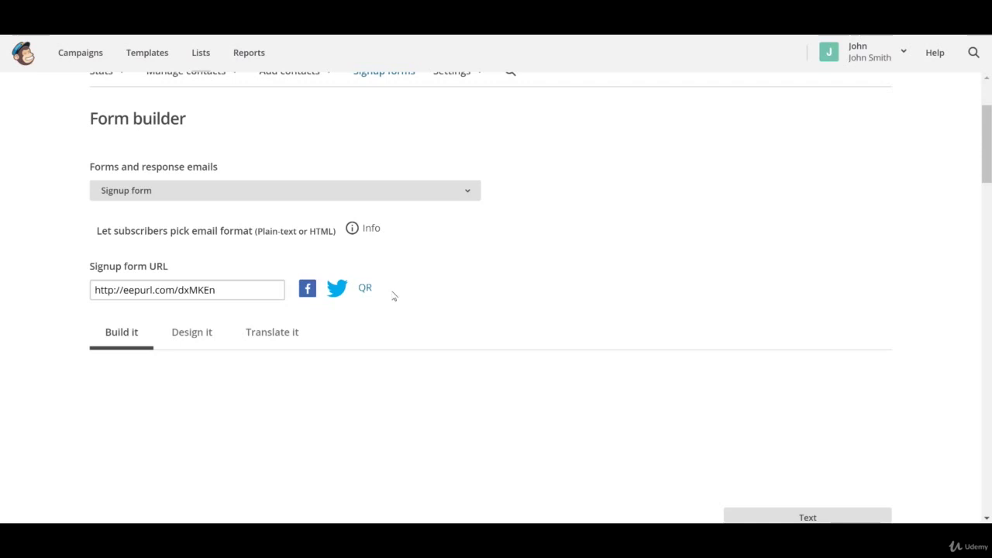
pyautogui.scroll(-1, 440, 262)
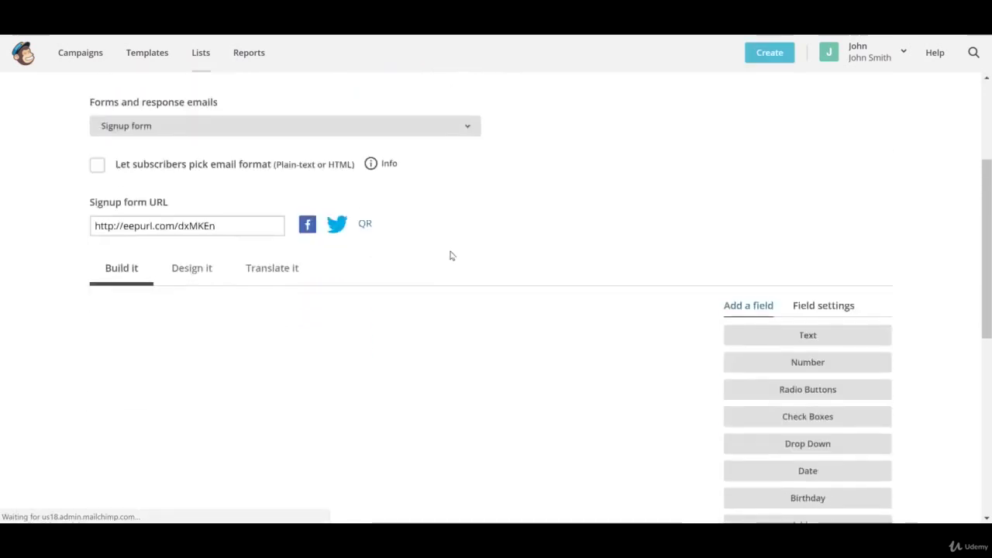
pyautogui.scroll(-3, 452, 256)
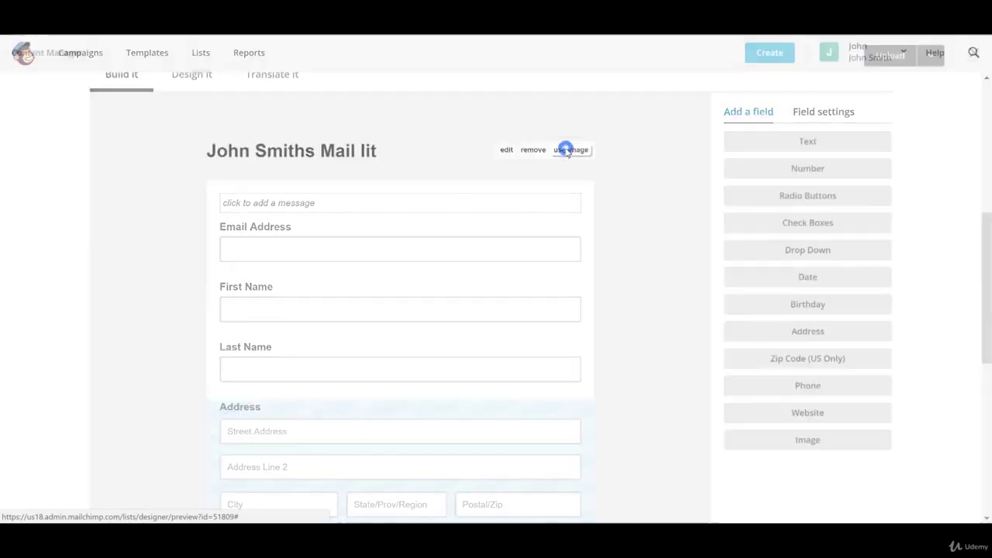
# Upload 'mailchimp pic' and insert it as the signup form's header image
pyautogui.click(569, 150)
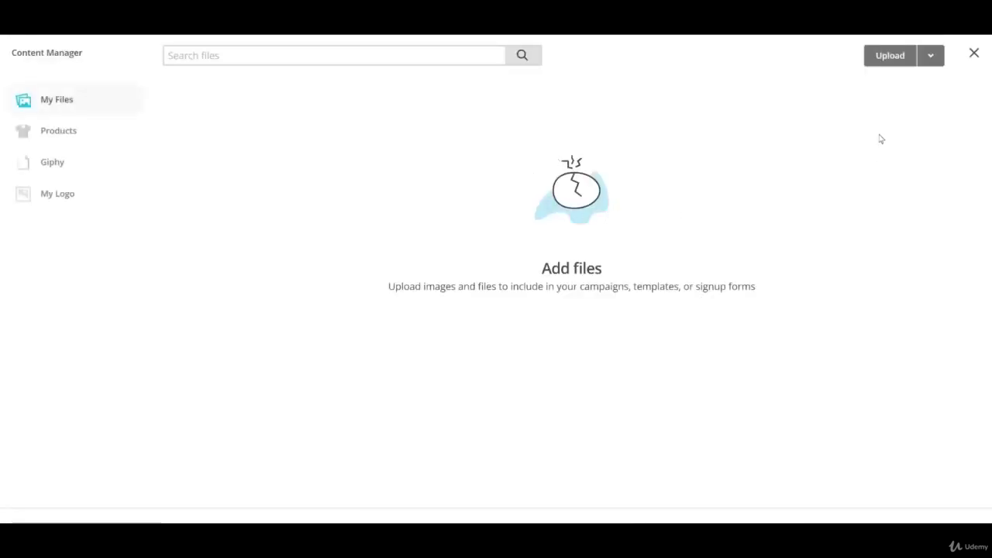
pyautogui.click(880, 66)
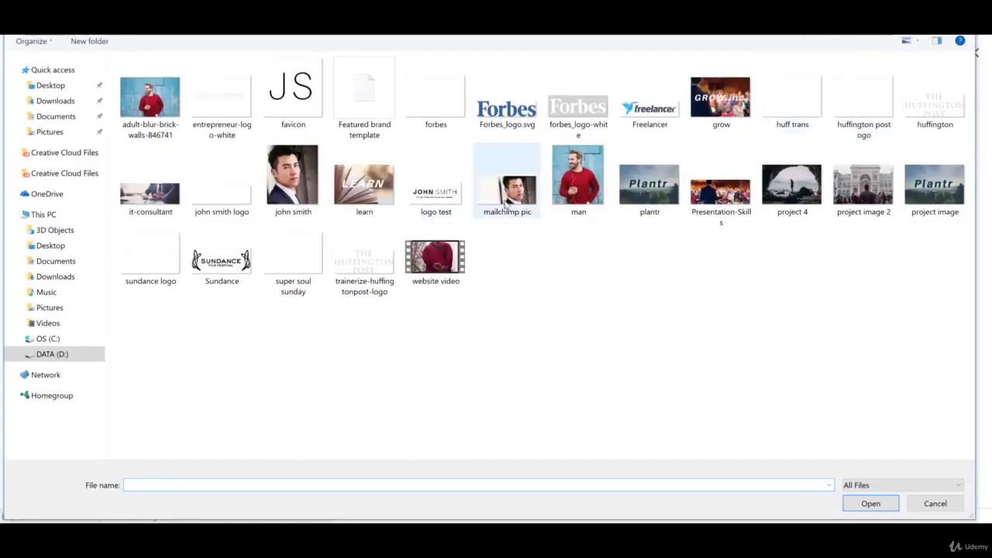
pyautogui.doubleClick(521, 195)
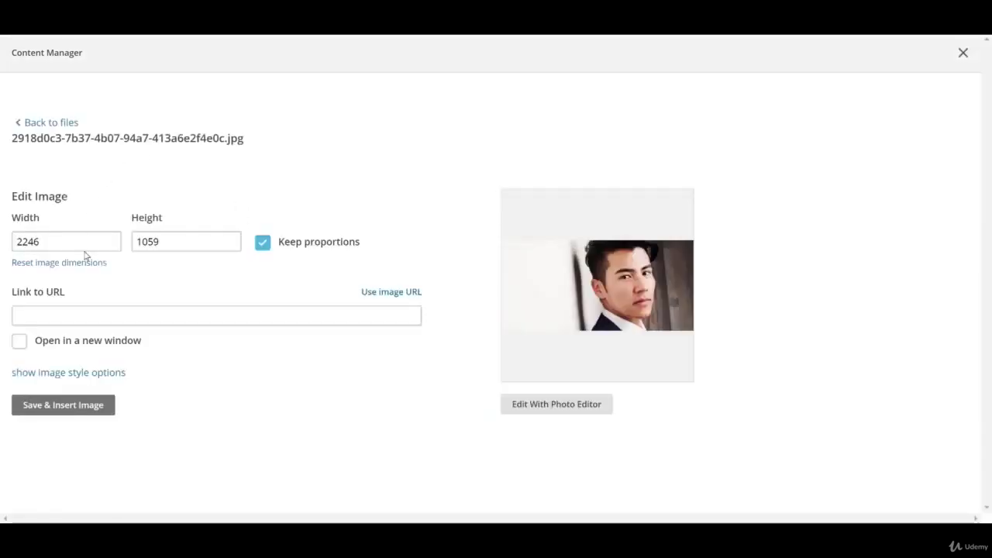
pyautogui.click(67, 407)
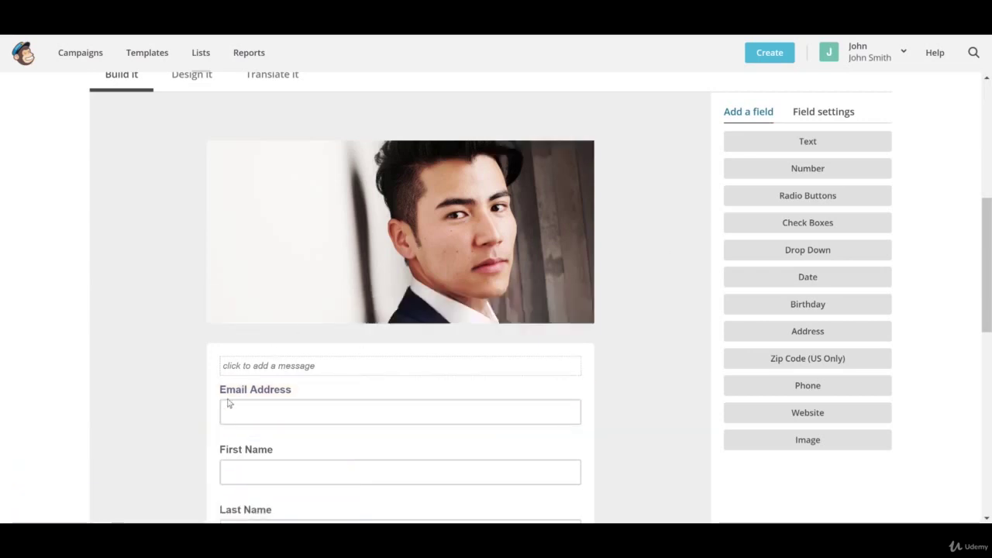
pyautogui.scroll(-1, 221, 370)
pyautogui.scroll(-3, 221, 370)
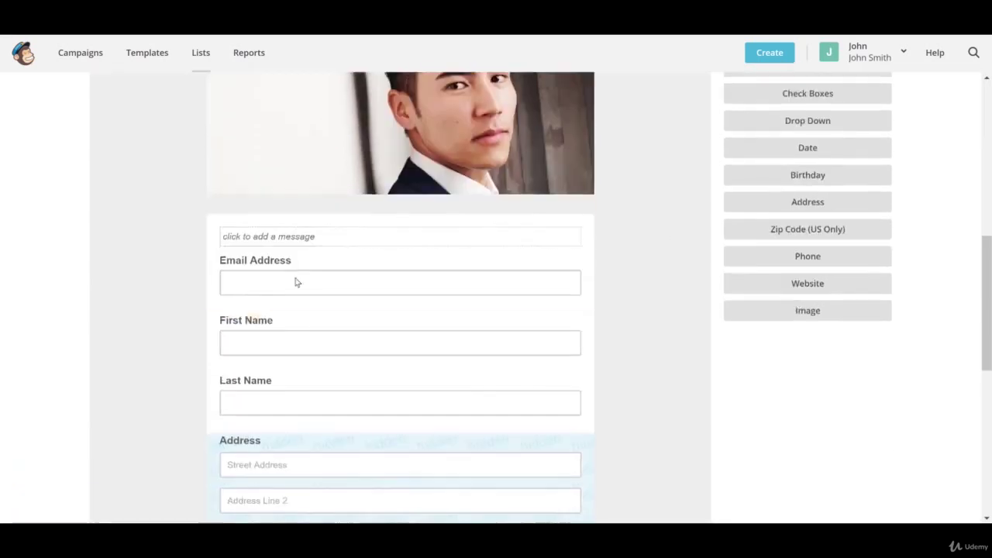
# Set the 'Join my mailing list...' intro message to size 24, then Save & Close
pyautogui.click(260, 238)
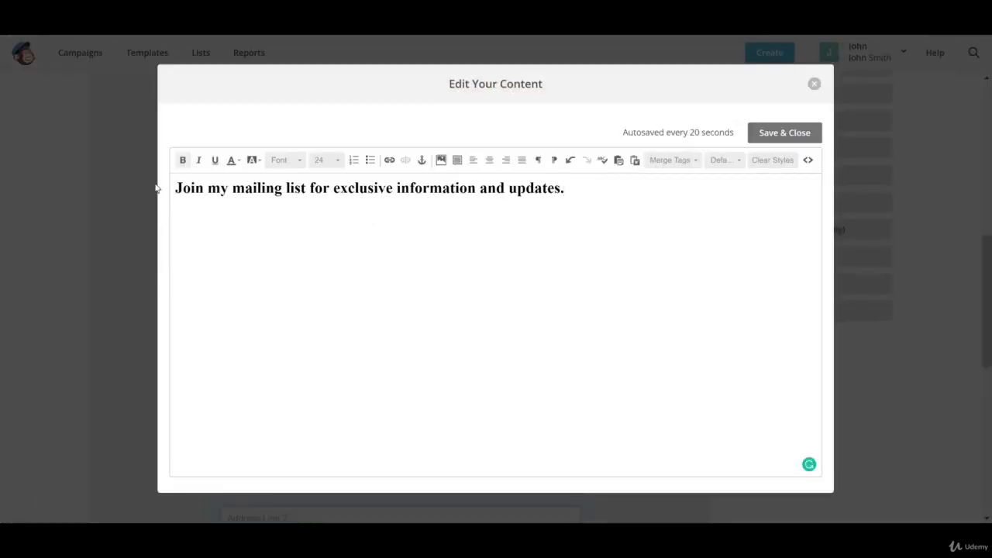
pyautogui.moveTo(609, 199); pyautogui.dragTo(113, 206)
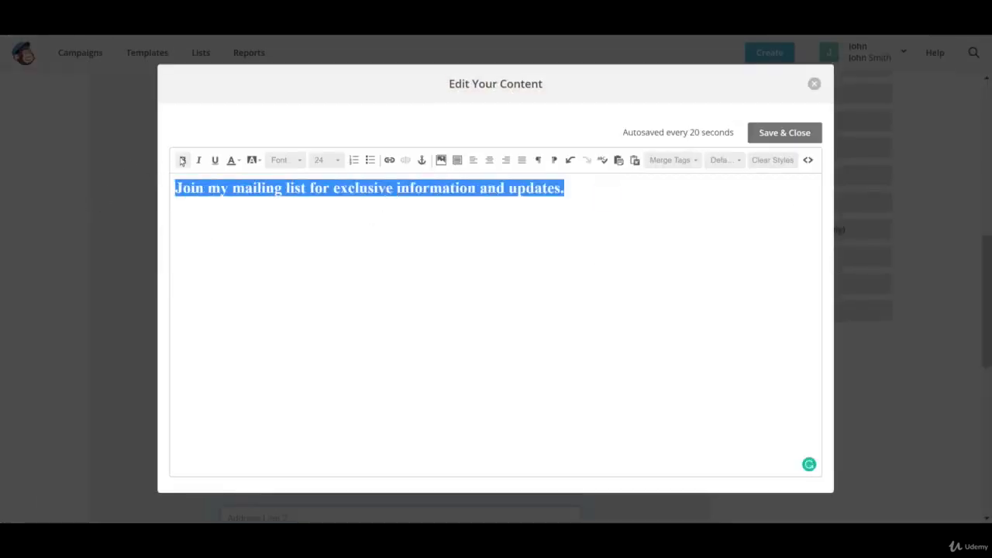
pyautogui.click(326, 160)
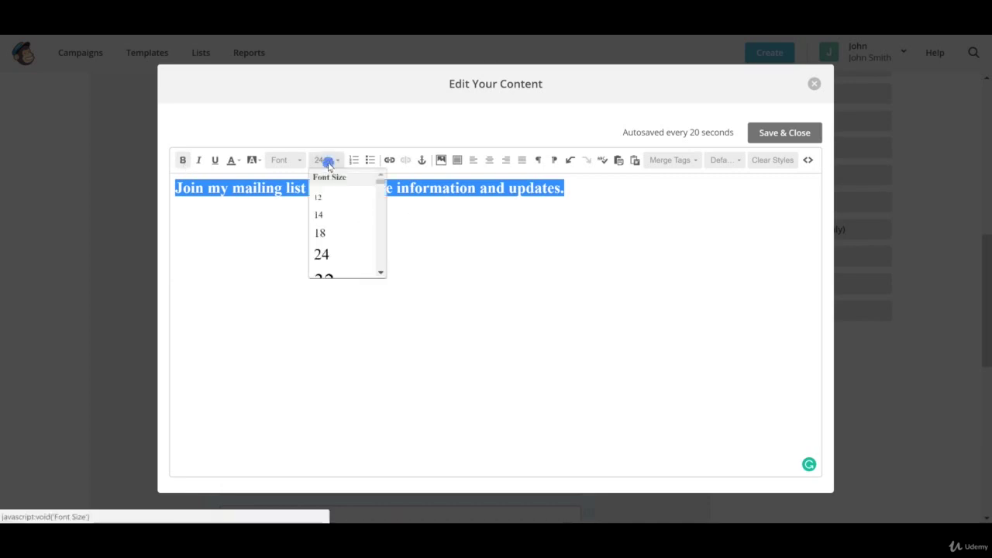
pyautogui.click(338, 232)
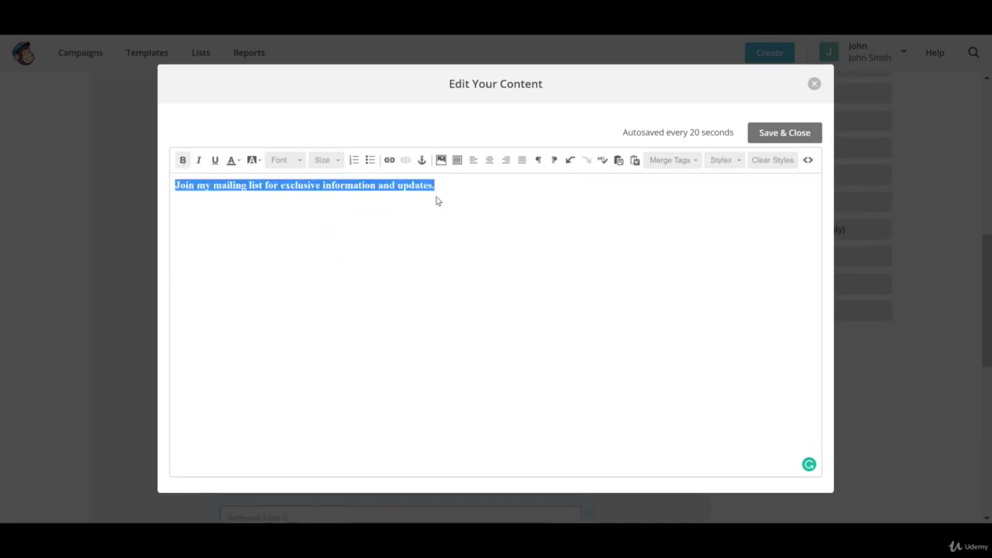
pyautogui.click(328, 161)
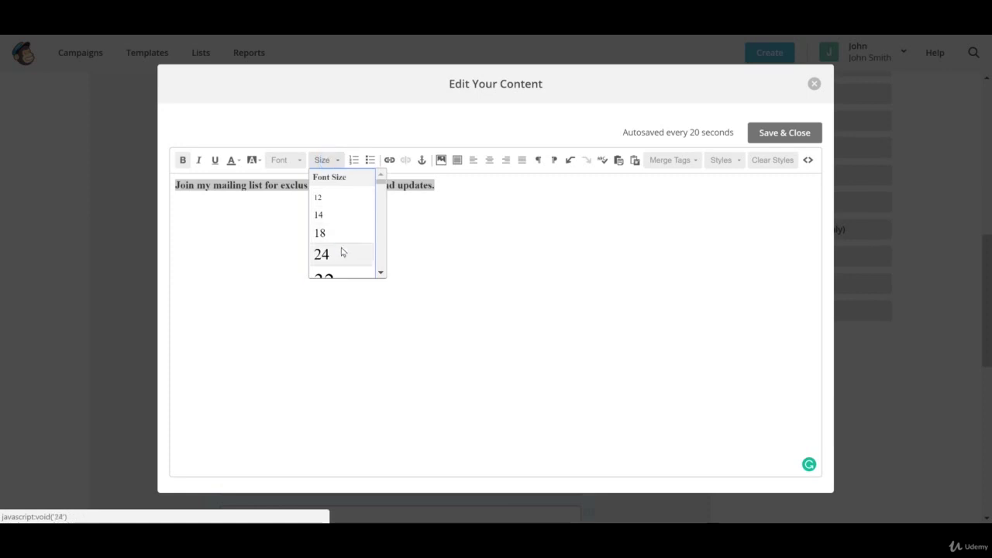
pyautogui.click(342, 248)
pyautogui.click(500, 224)
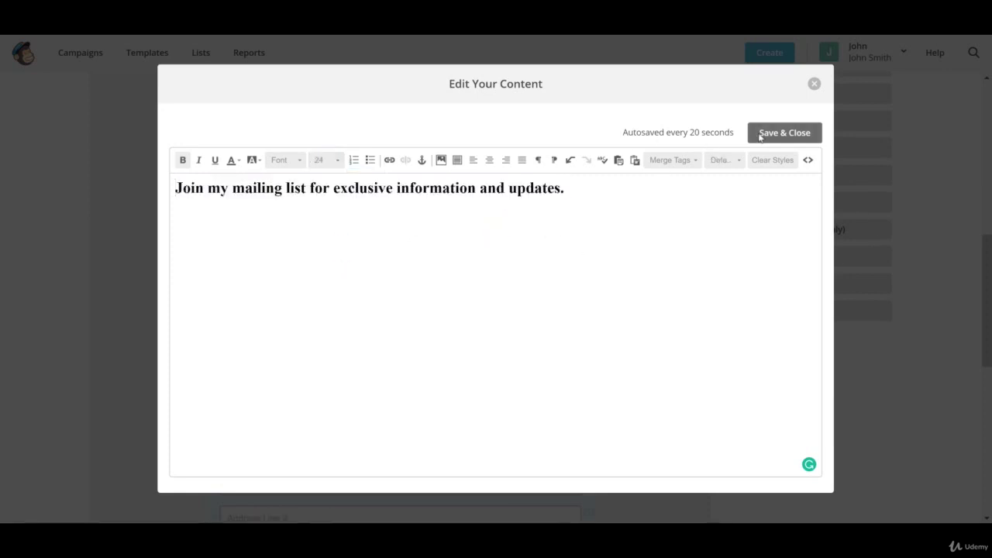
pyautogui.click(785, 133)
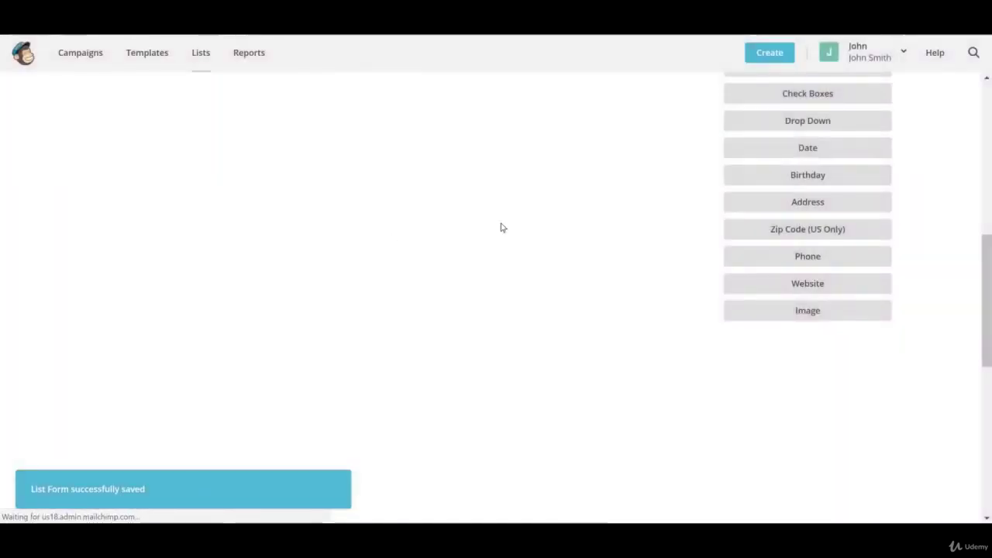
pyautogui.scroll(-5, 434, 210)
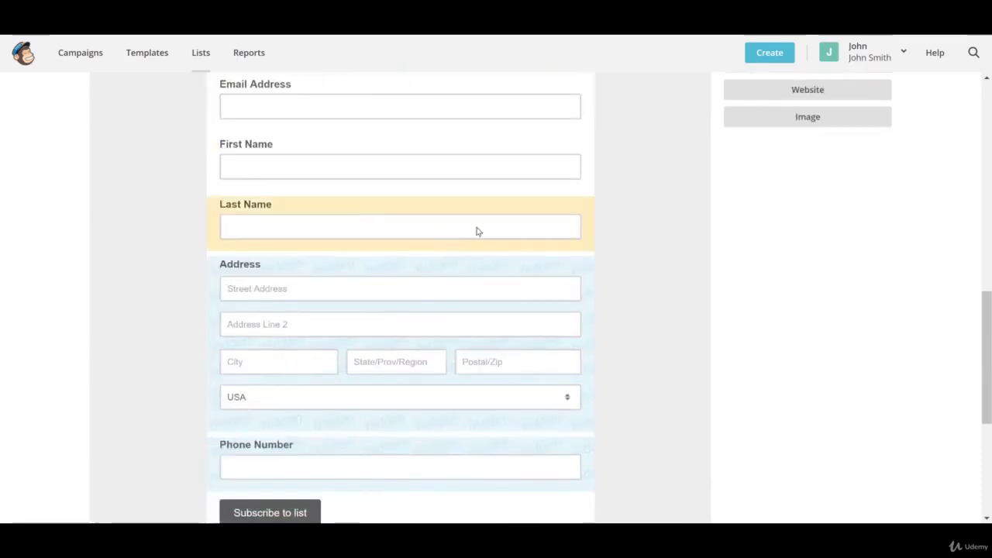
pyautogui.scroll(-3, 471, 178)
pyautogui.scroll(6, 472, 177)
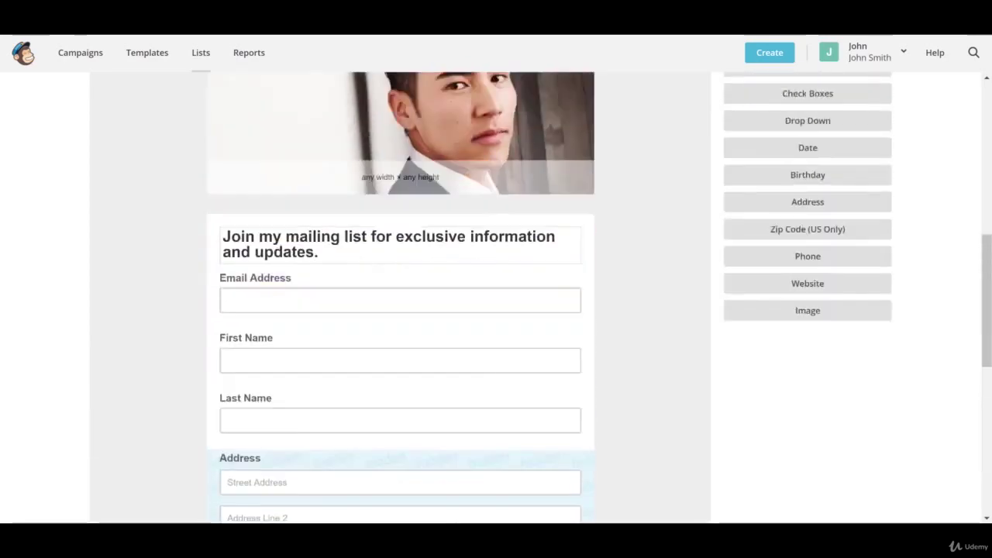
pyautogui.scroll(5, 306, 361)
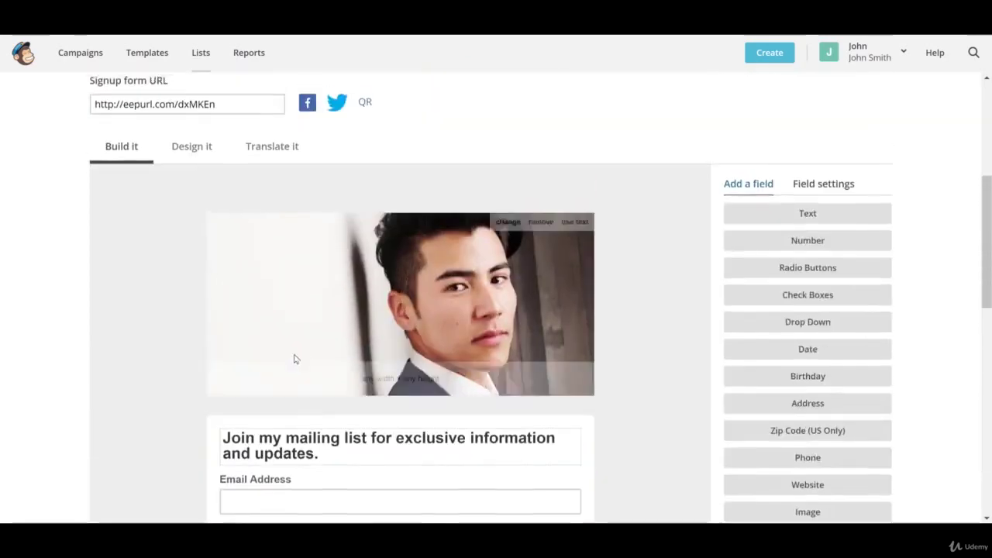
pyautogui.scroll(2, 194, 101)
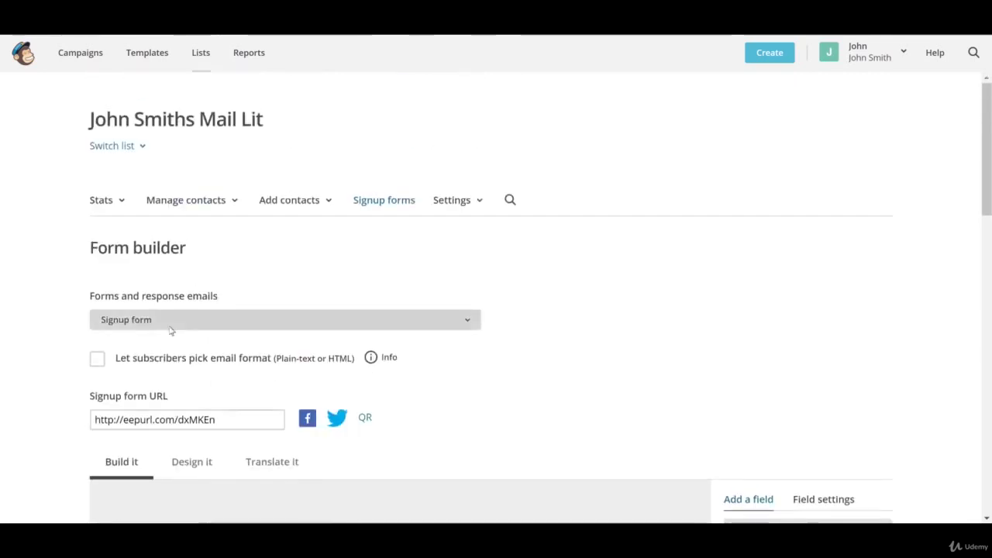
pyautogui.click(170, 319)
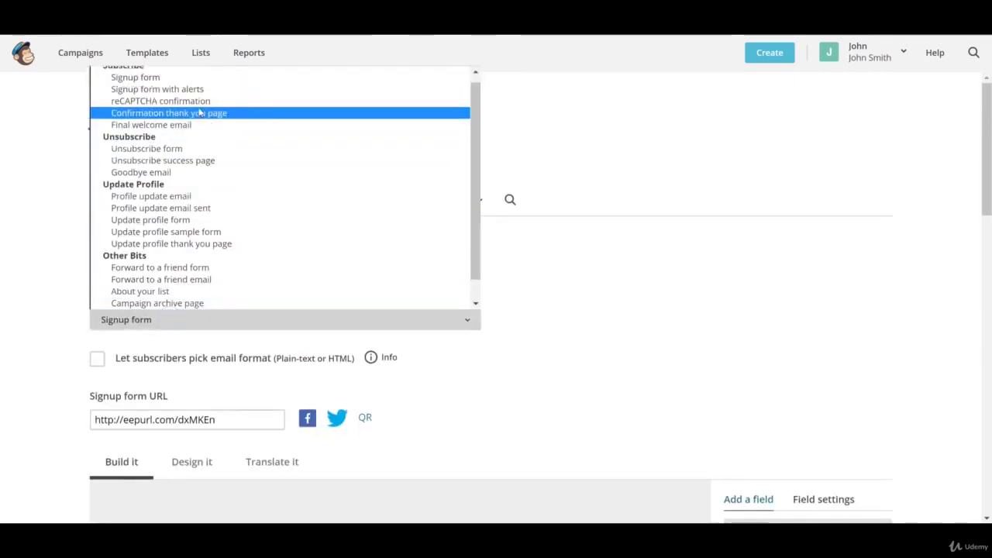
pyautogui.click(188, 149)
pyautogui.scroll(-3, 267, 264)
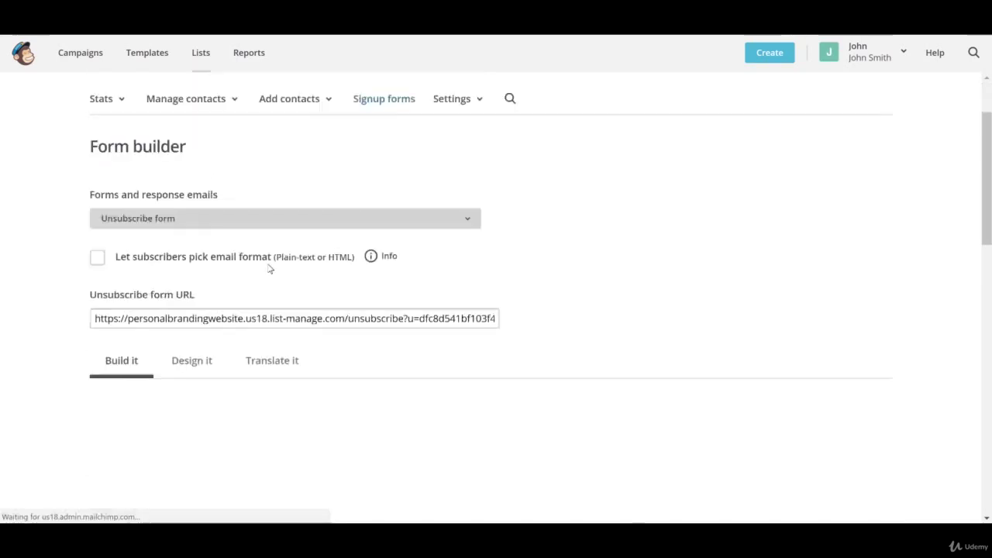
pyautogui.scroll(-3, 272, 270)
pyautogui.scroll(6, 274, 270)
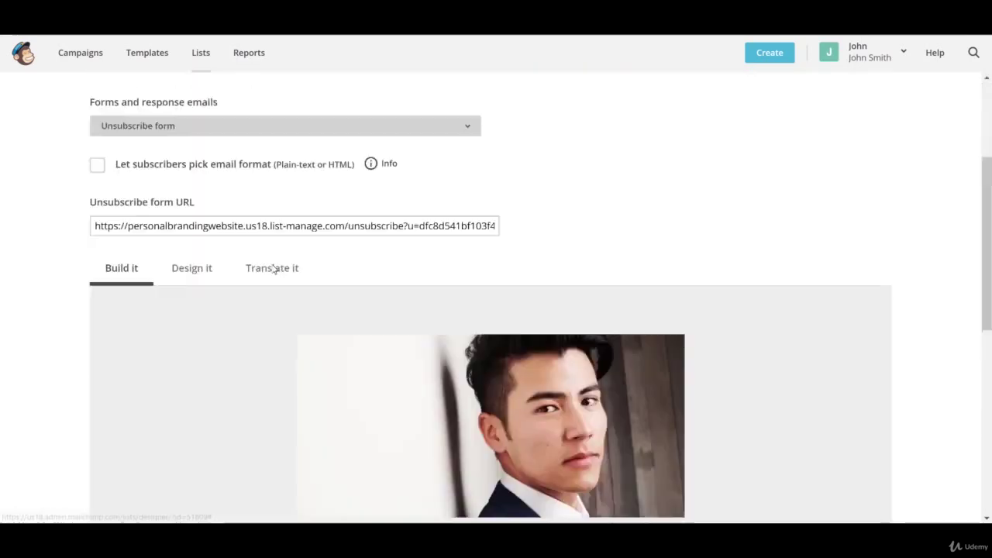
pyautogui.click(188, 254)
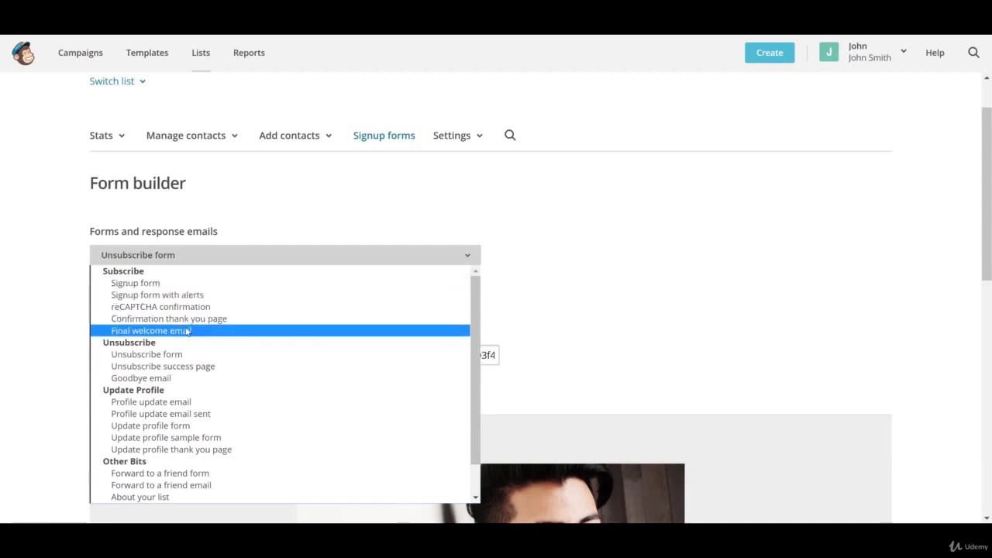
pyautogui.click(194, 282)
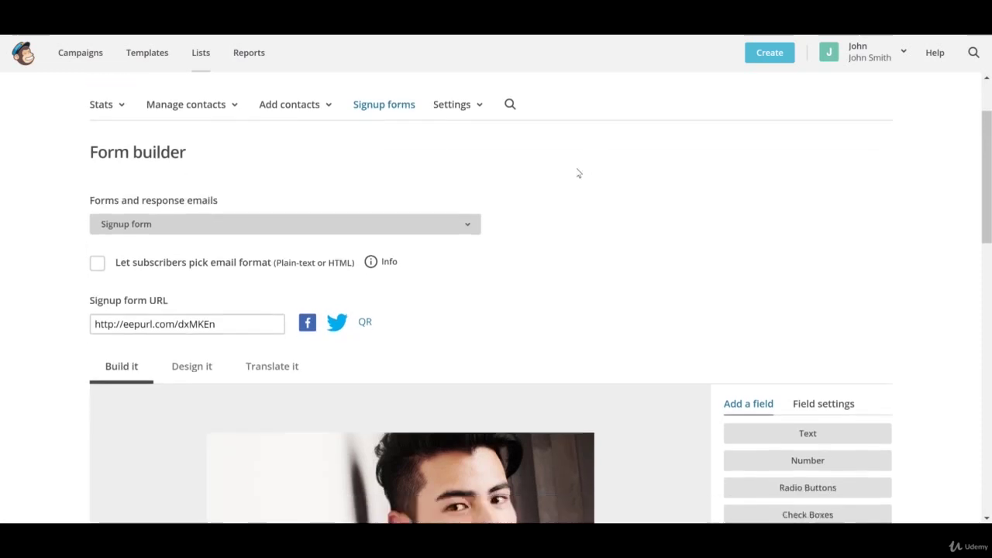
# Scroll through the MailChimp signup form and select its Signup form URL to copy
pyautogui.scroll(-2, 424, 157)
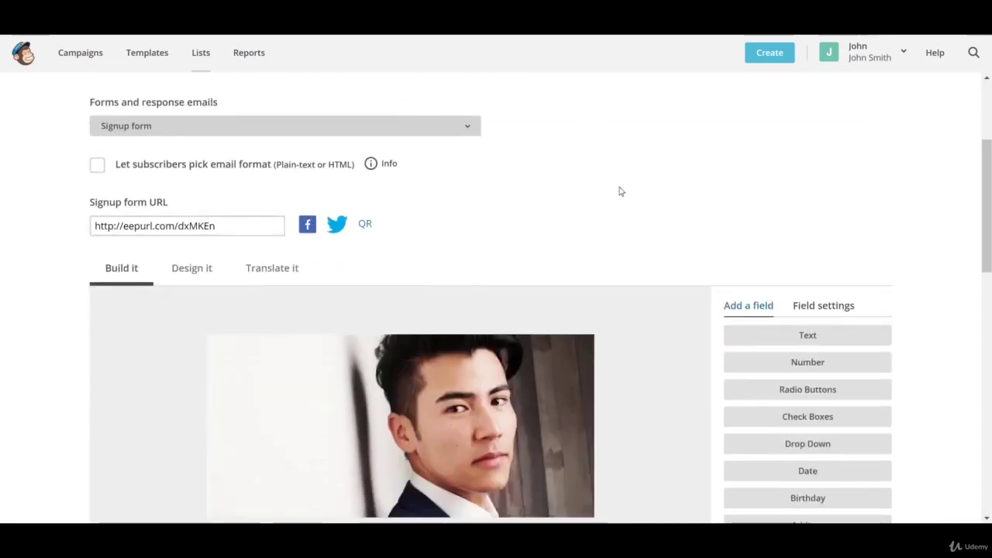
pyautogui.scroll(-5, 581, 205)
pyautogui.scroll(-3, 465, 293)
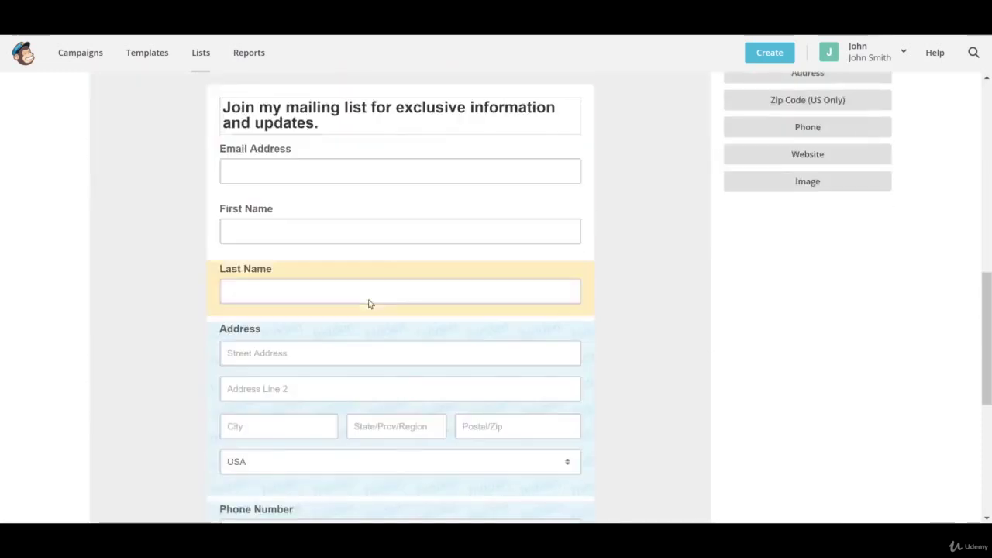
pyautogui.scroll(-2, 369, 304)
pyautogui.scroll(4, 421, 297)
pyautogui.scroll(-2, 364, 352)
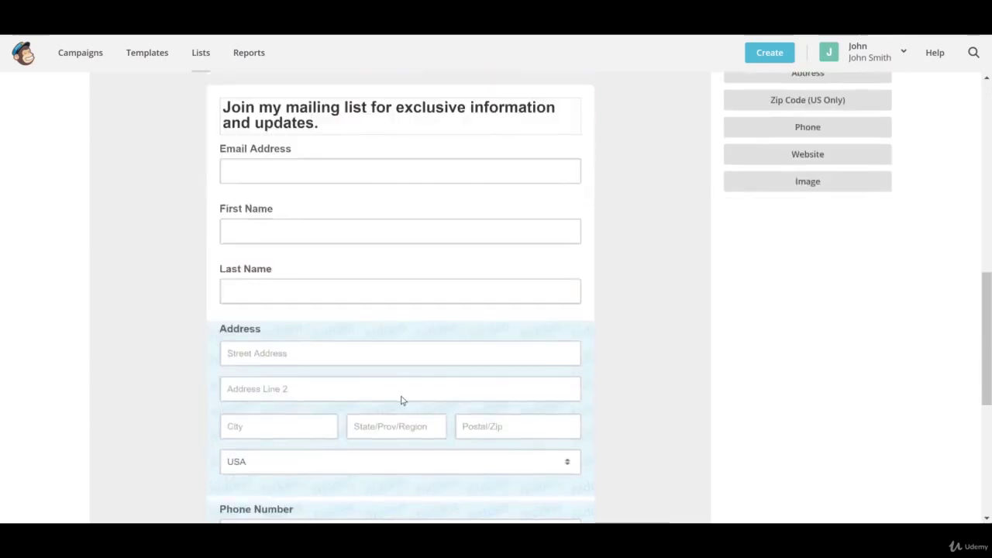
pyautogui.scroll(-2, 349, 414)
pyautogui.scroll(5, 430, 361)
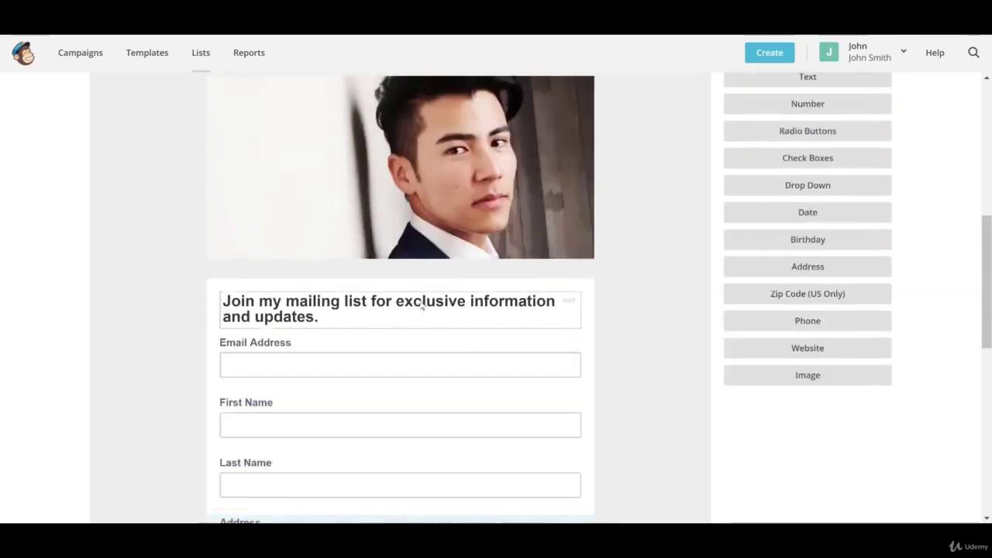
pyautogui.scroll(-1, 452, 306)
pyautogui.scroll(1, 310, 396)
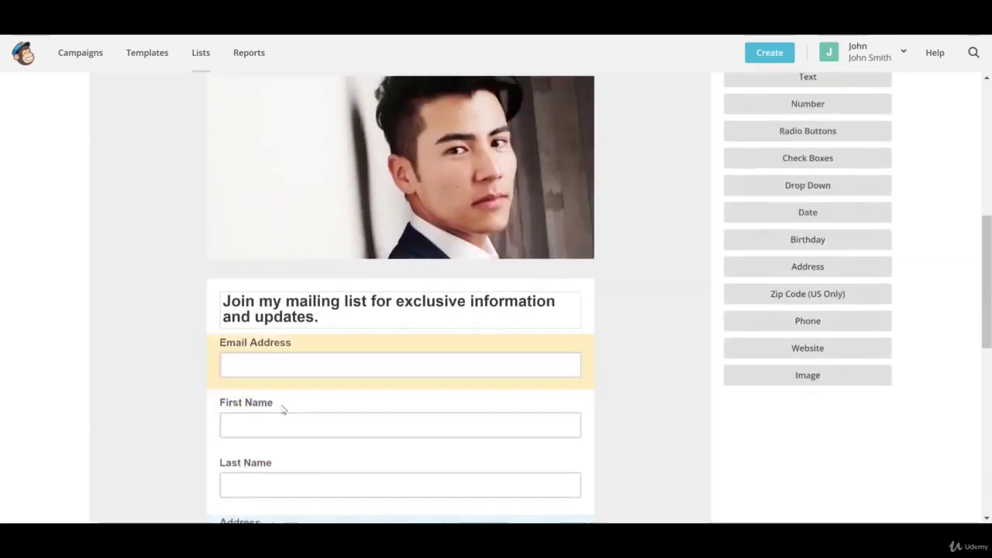
pyautogui.scroll(5, 430, 381)
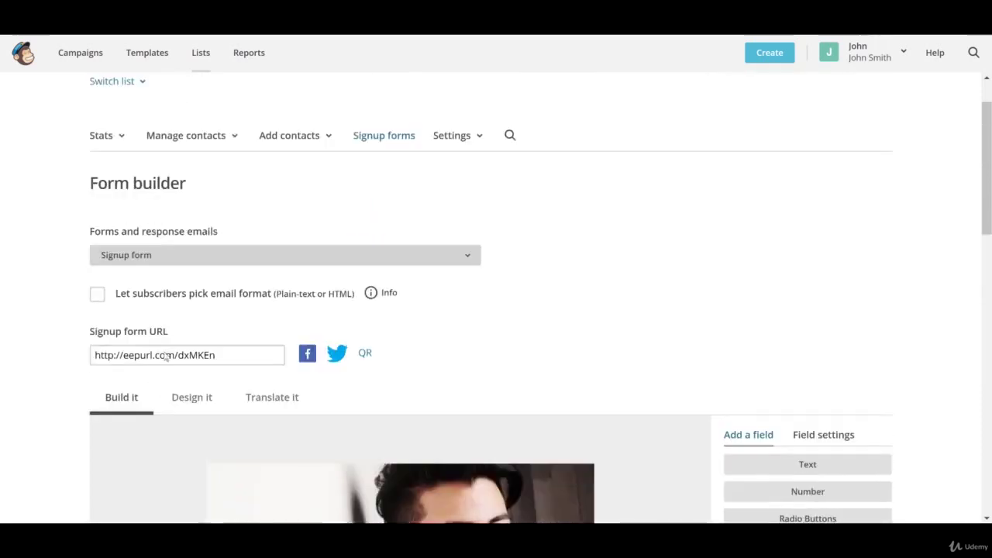
pyautogui.click(261, 355)
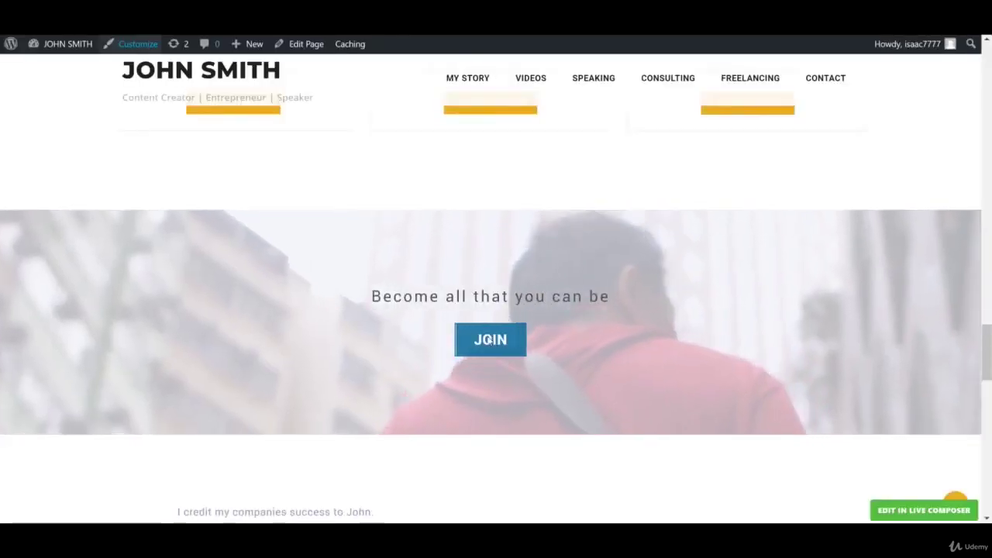
# In Live Composer, link the JOIN button to the pasted signup URL in a New Tab, then publish
pyautogui.click(912, 511)
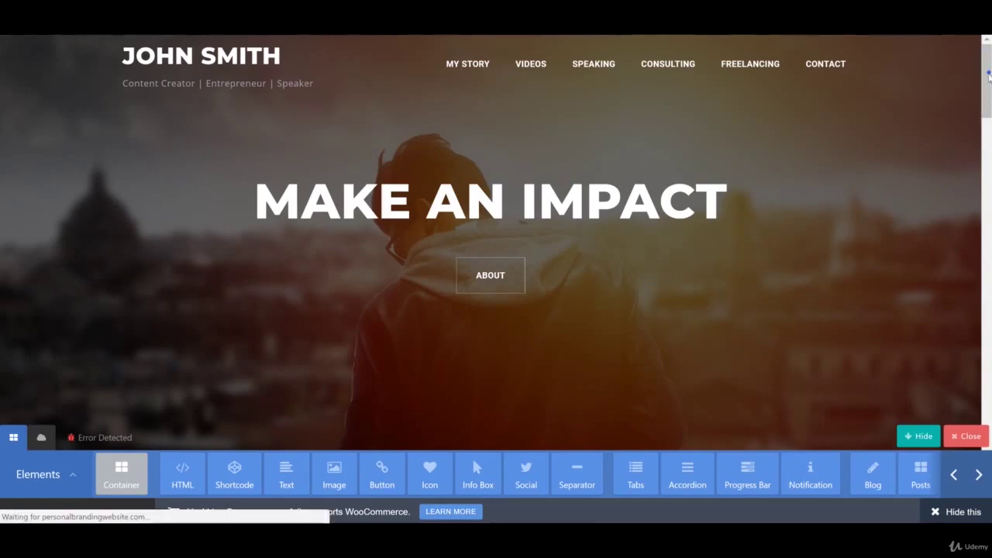
pyautogui.scroll(-10, 979, 325)
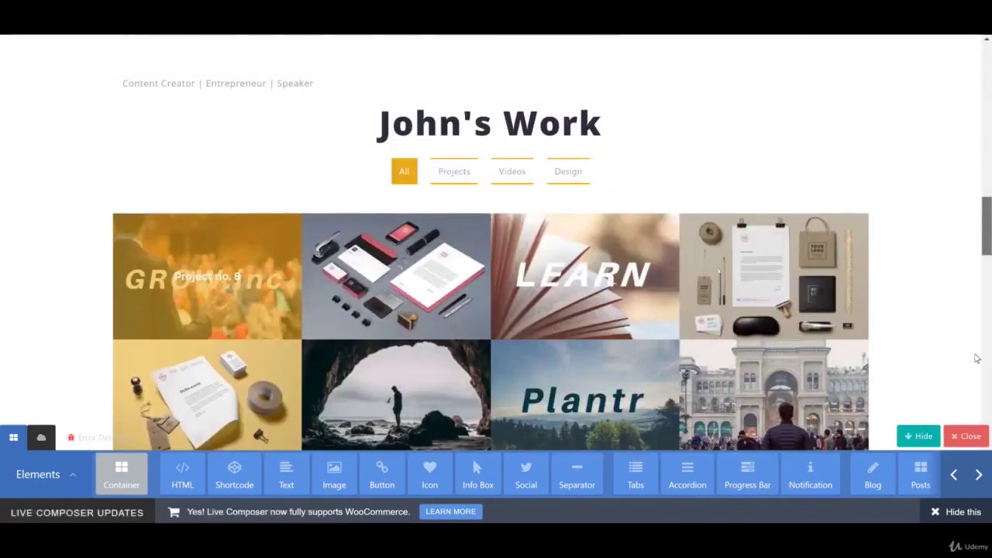
pyautogui.scroll(-10, 978, 345)
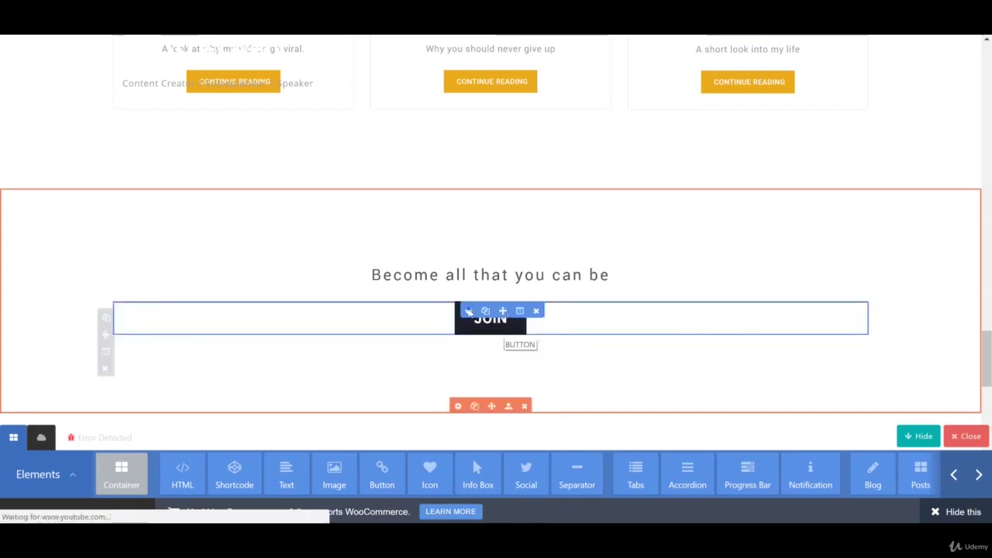
pyautogui.click(469, 311)
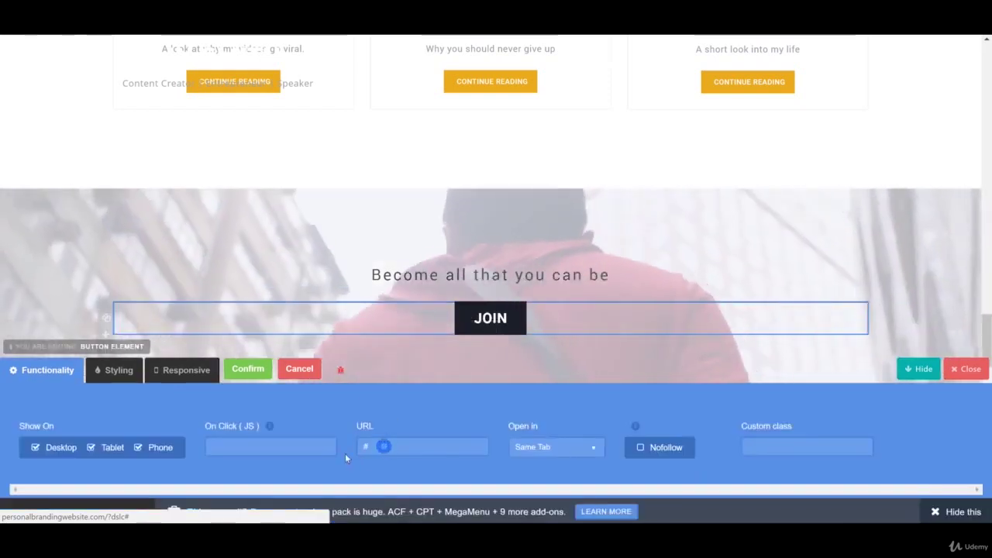
pyautogui.click(399, 446)
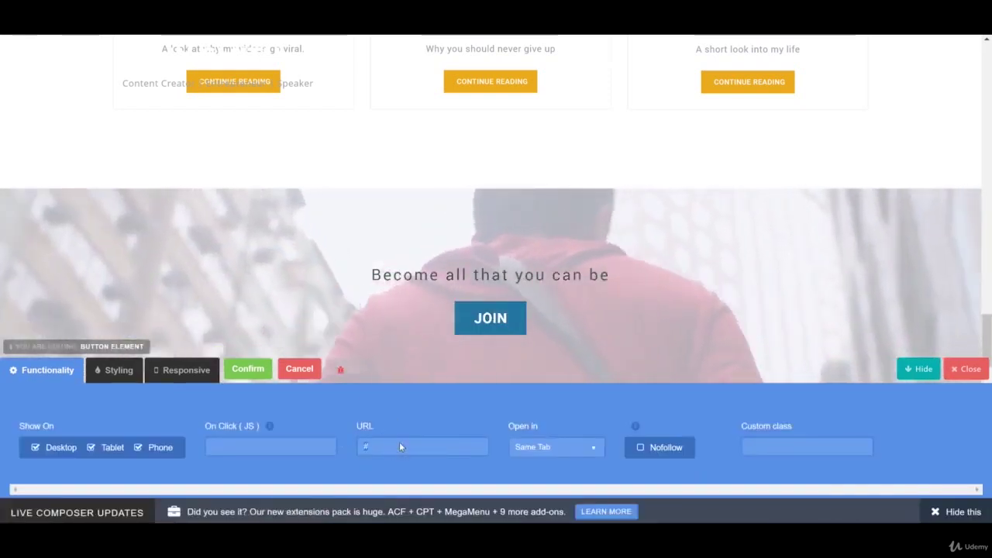
pyautogui.write('http://eepurl.com/dxMKEn')
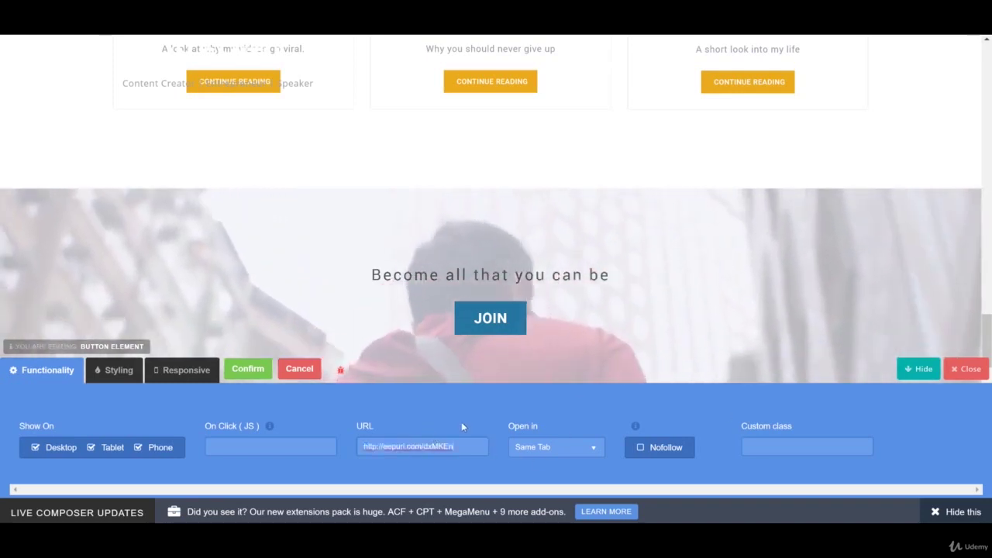
pyautogui.click(580, 449)
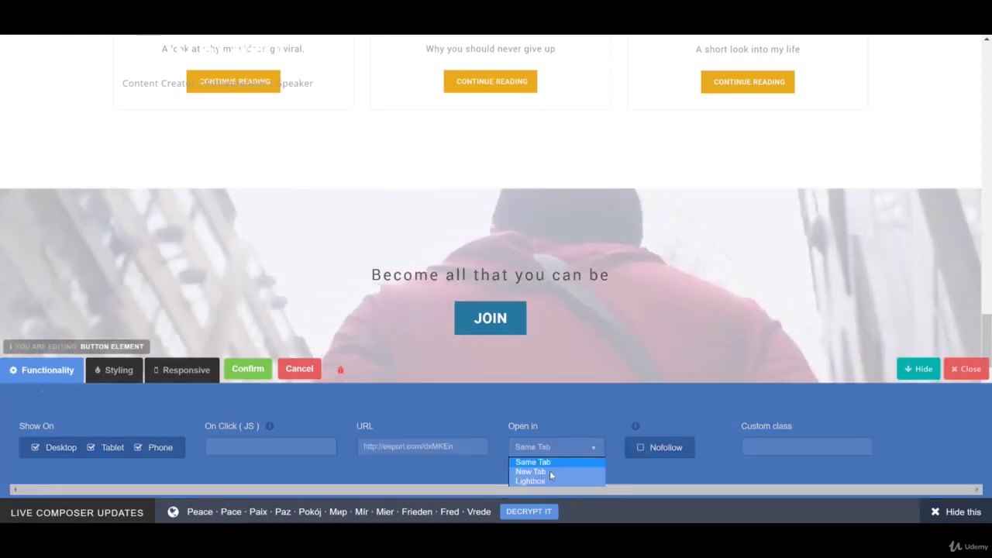
pyautogui.click(549, 473)
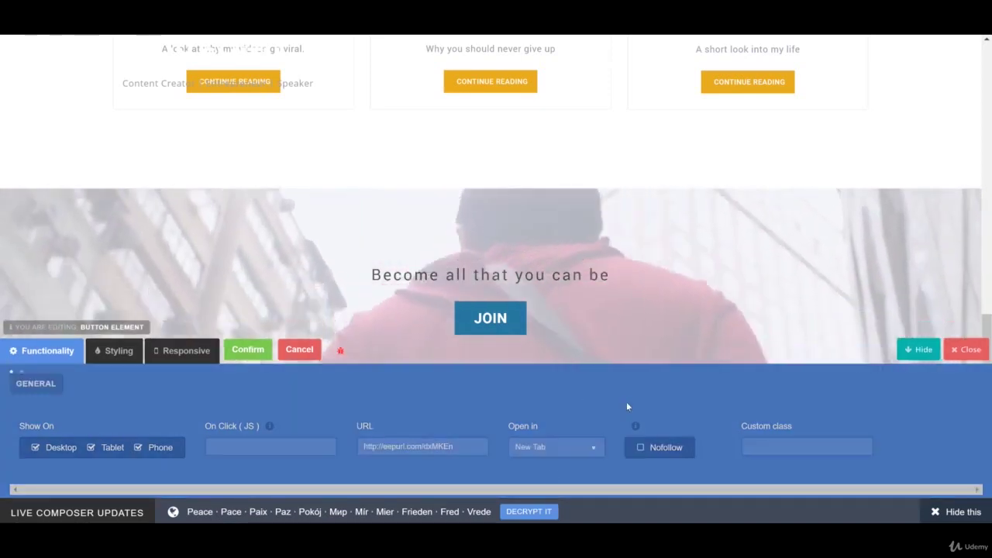
pyautogui.click(258, 350)
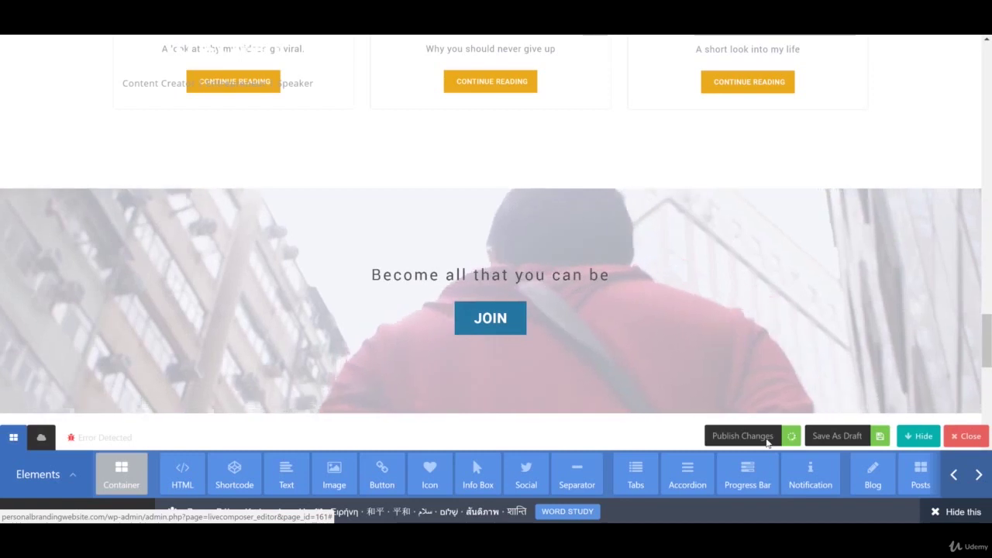
pyautogui.click(882, 436)
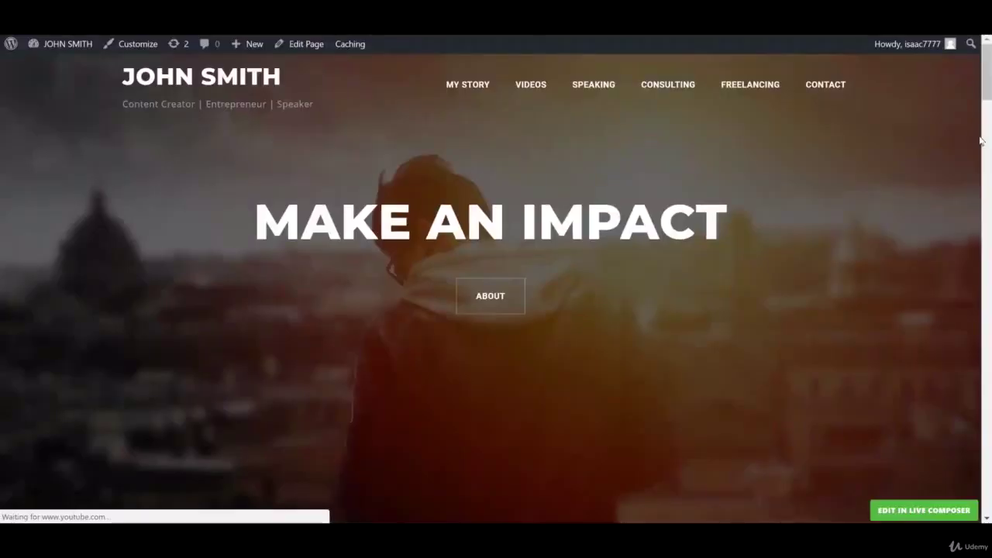
# Follow the live site's JOIN button to the MailChimp signup form and review the form
pyautogui.scroll(-15, 989, 243)
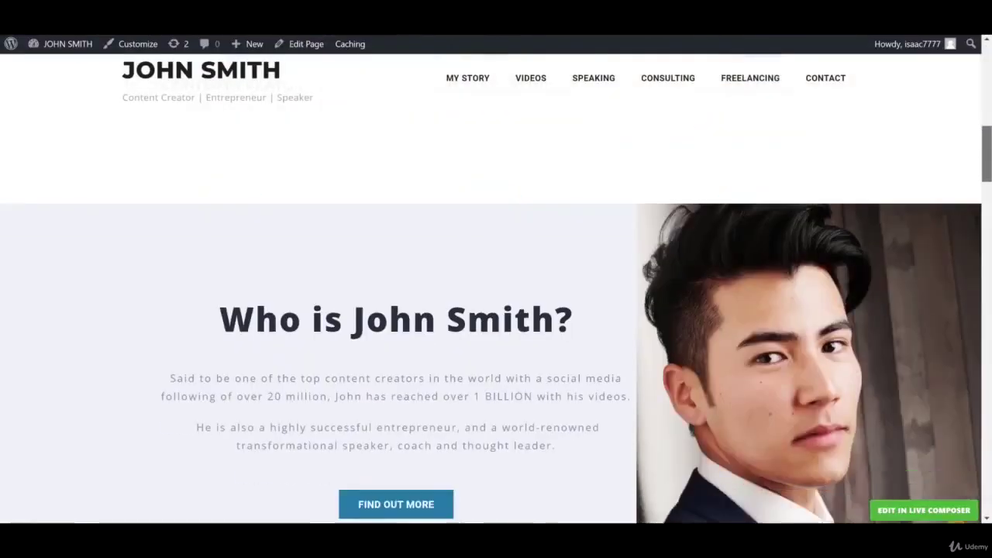
pyautogui.scroll(-12, 989, 242)
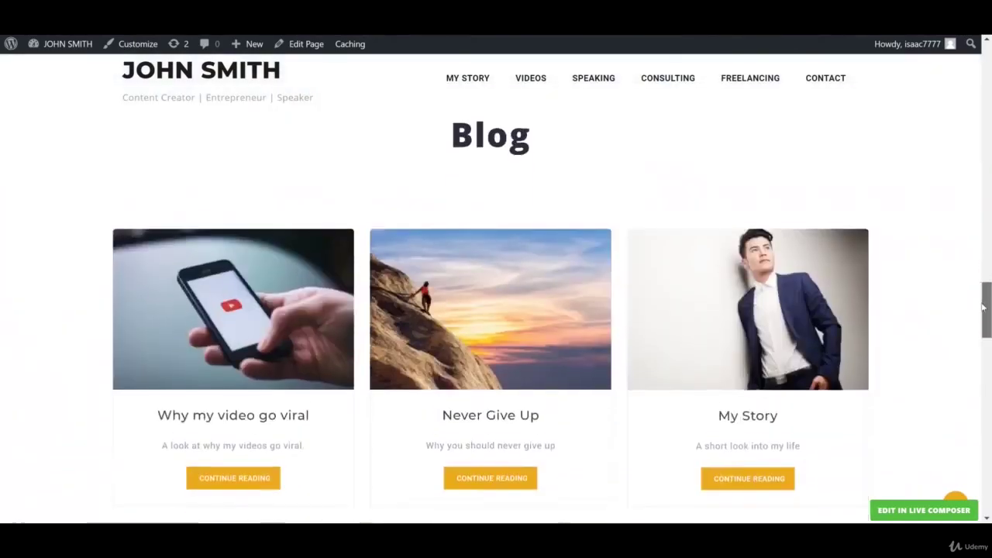
pyautogui.moveTo(983, 307); pyautogui.dragTo(976, 354)
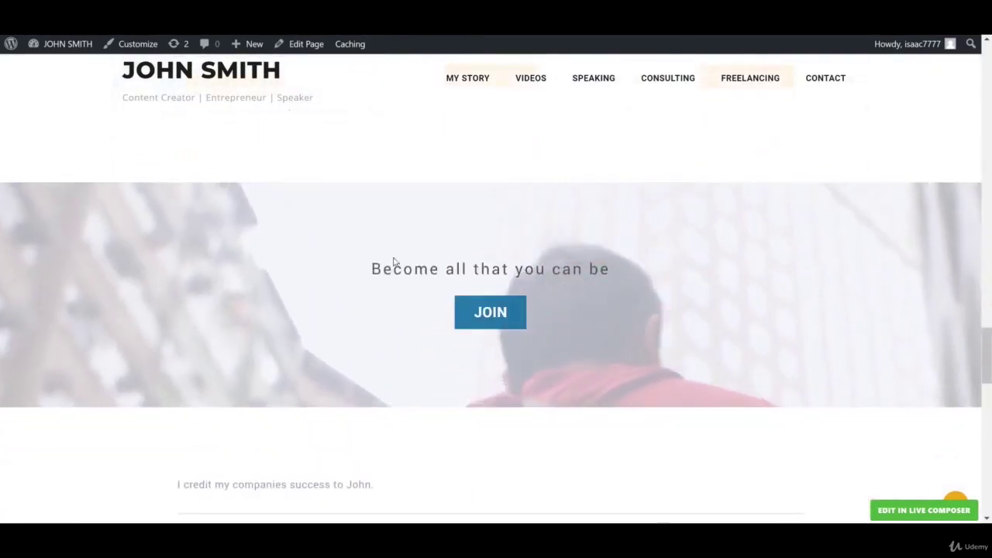
pyautogui.click(510, 314)
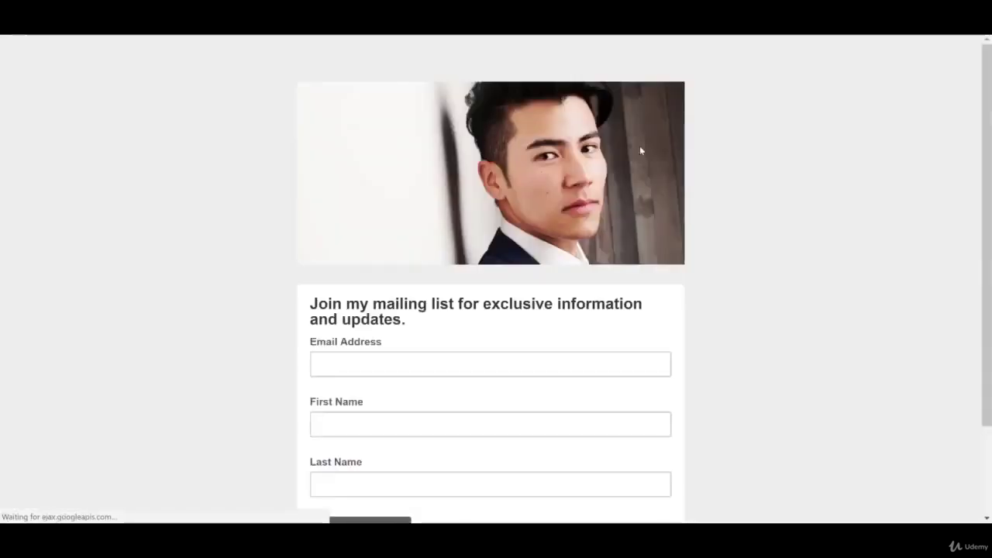
pyautogui.scroll(-1, 988, 62)
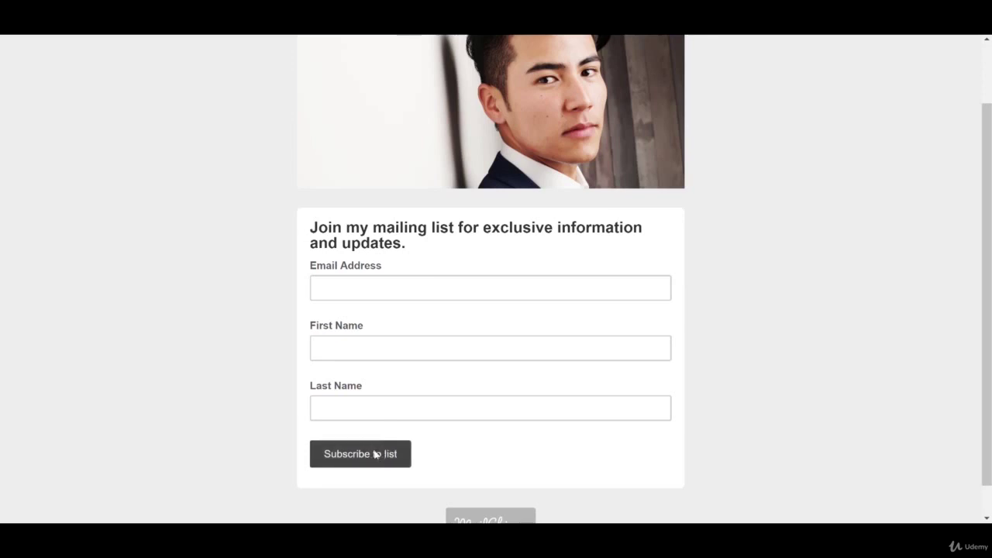
pyautogui.scroll(1, 767, 198)
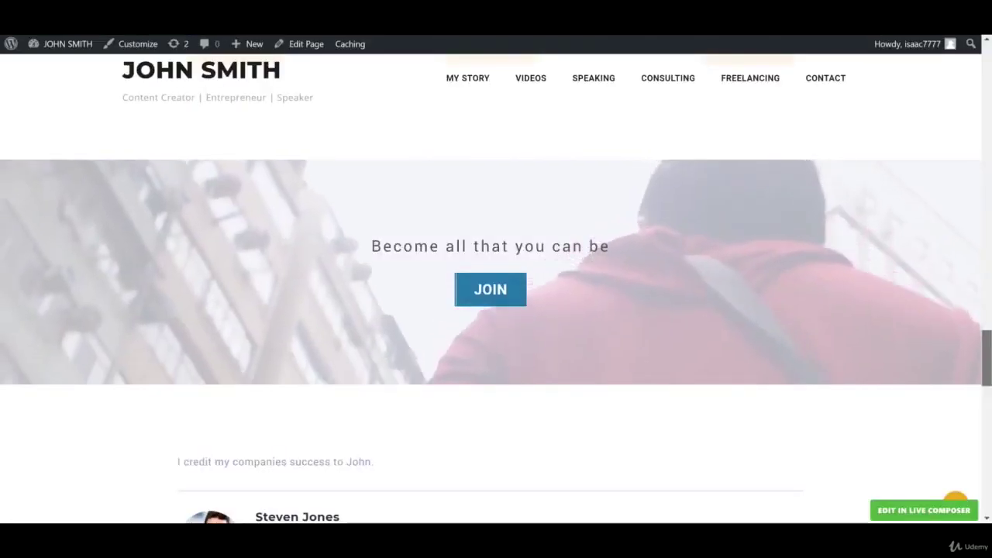
pyautogui.moveTo(989, 365); pyautogui.dragTo(989, 69)
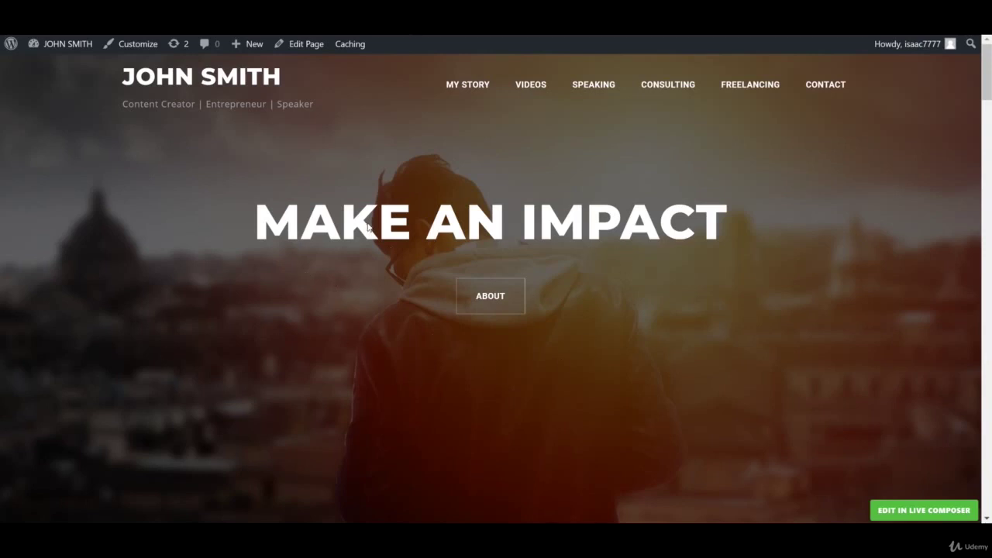
# Activate Akismet Anti-Spam under Installed Plugins and start its account setup
pyautogui.click(60, 44)
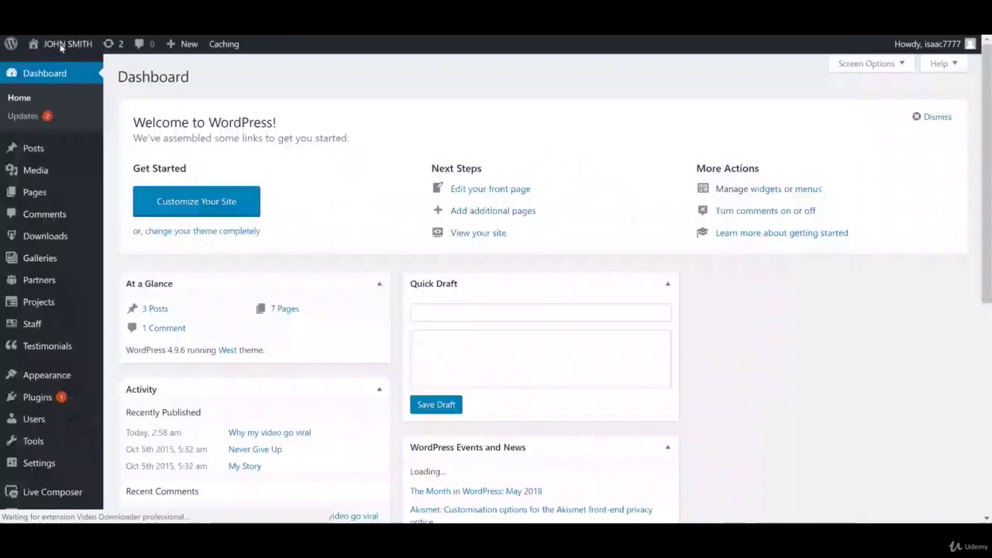
pyautogui.click(36, 405)
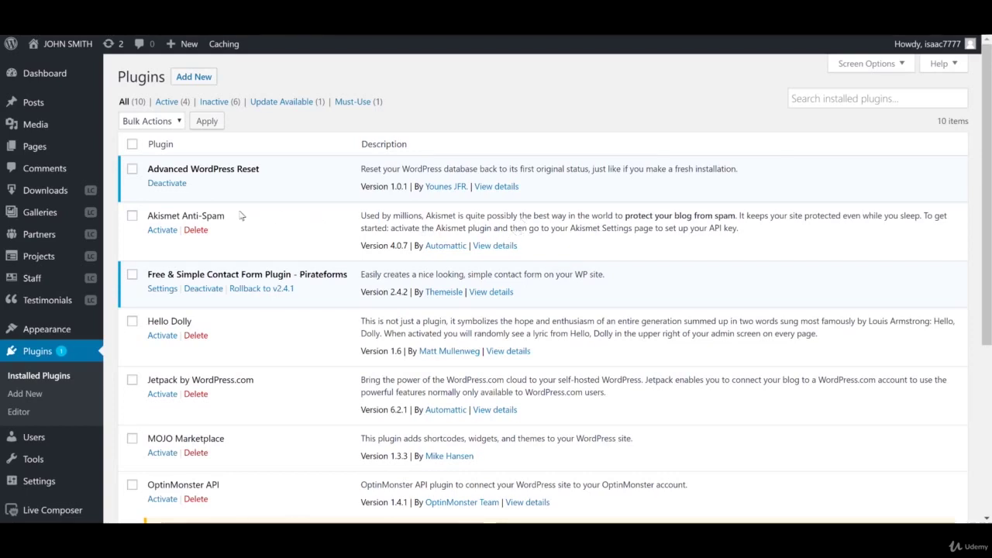
pyautogui.click(163, 230)
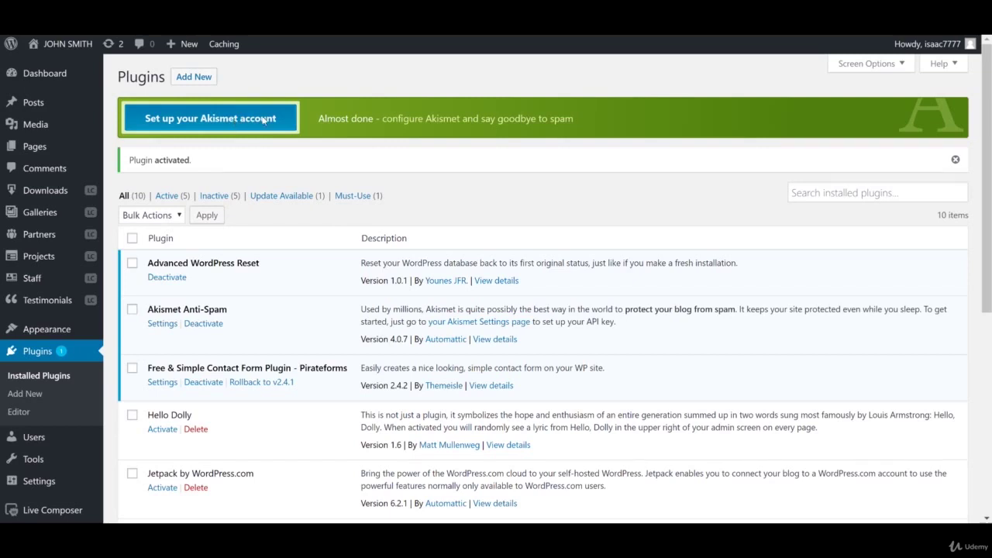
pyautogui.click(263, 118)
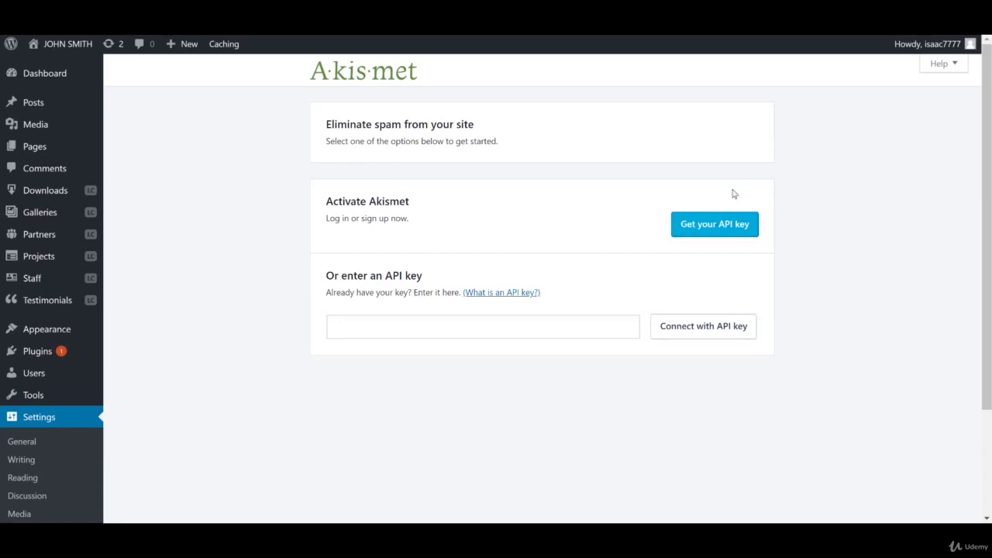
# Request an Akismet API key and sign up with an e-mail, username and password
pyautogui.click(717, 224)
pyautogui.scroll(-2, 717, 226)
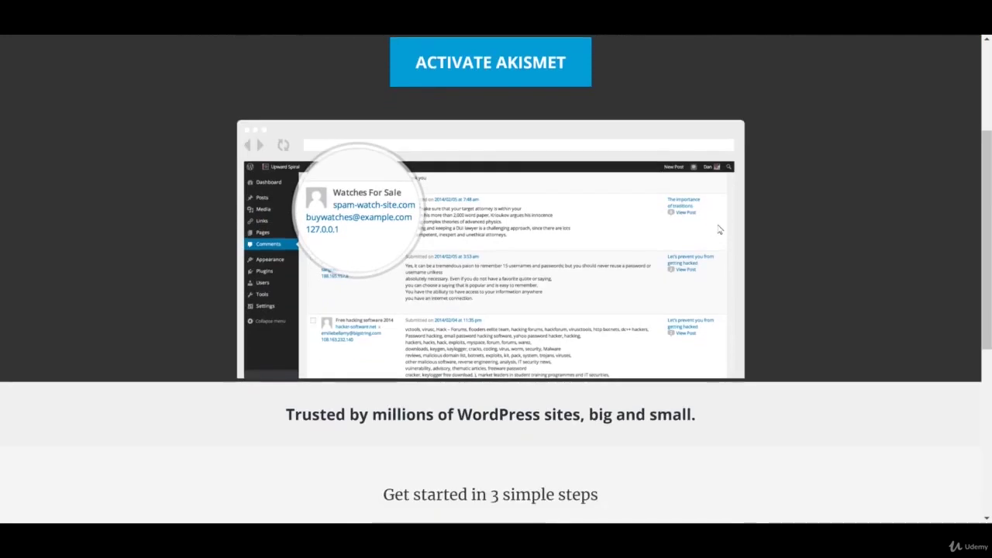
pyautogui.scroll(3, 705, 233)
pyautogui.click(456, 263)
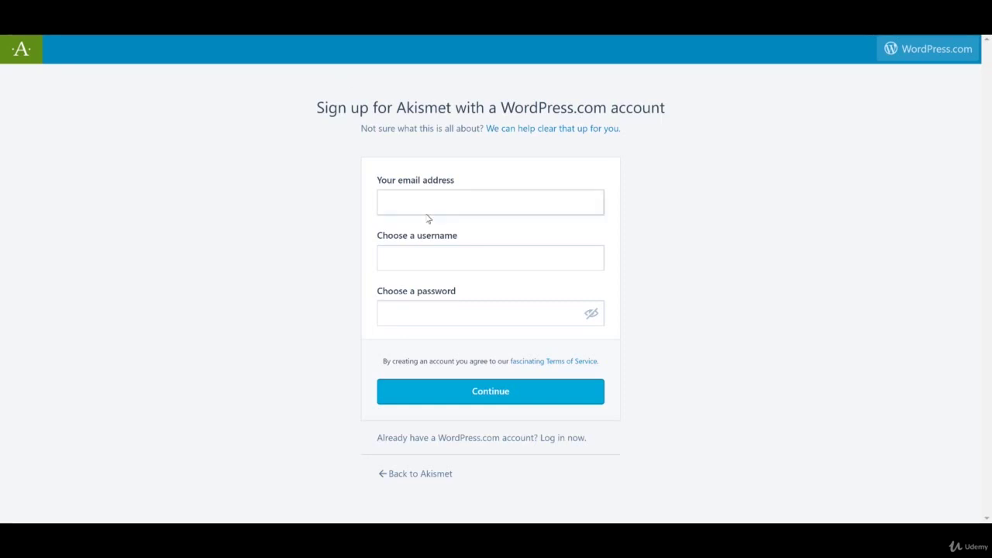
pyautogui.click(428, 210)
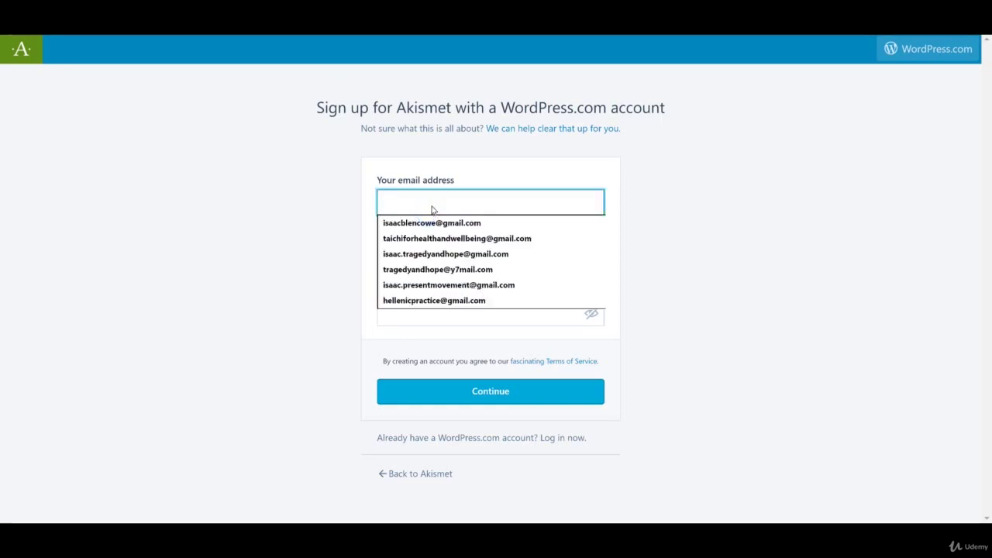
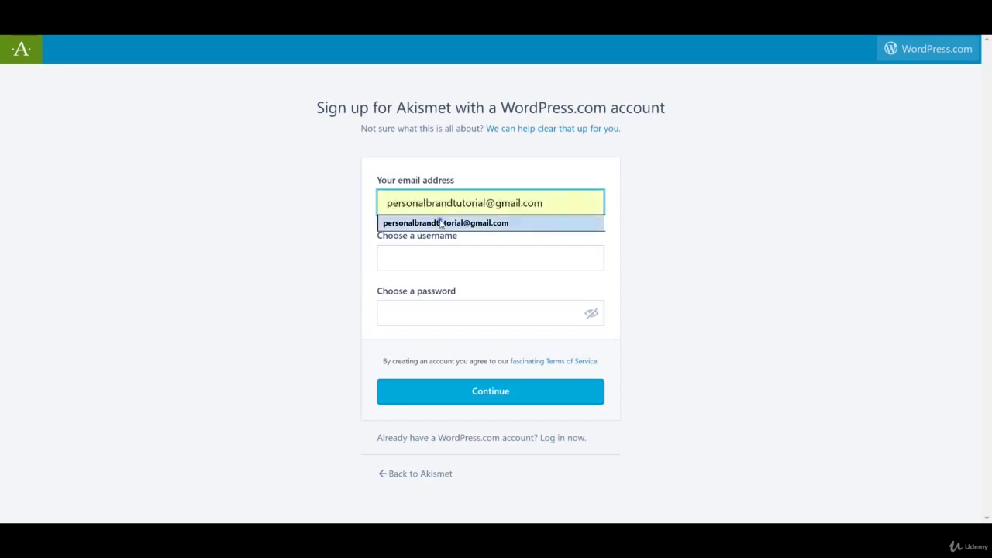
pyautogui.click(439, 222)
pyautogui.click(422, 267)
pyautogui.write('personalbrandingtutori')
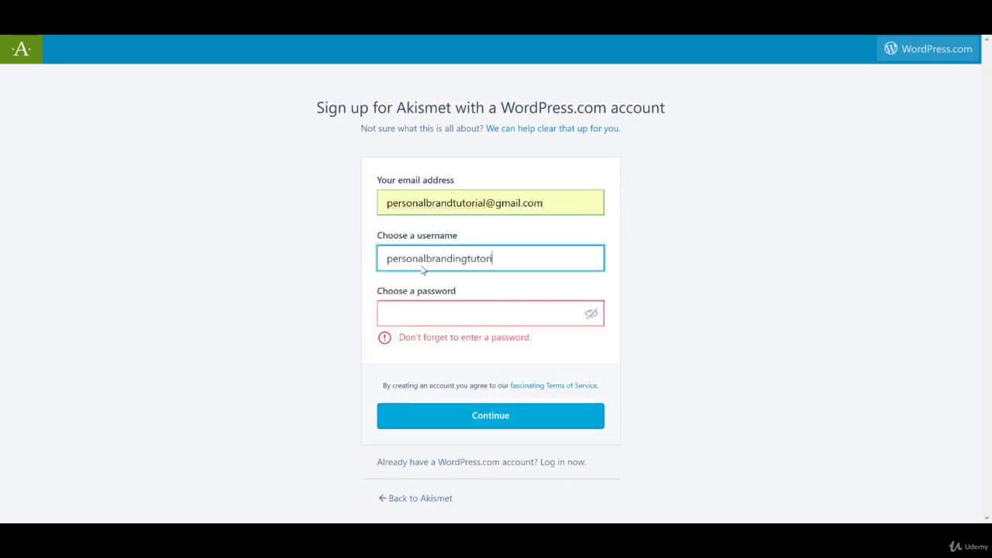
pyautogui.write('al')
pyautogui.click(434, 318)
pyautogui.write('p')
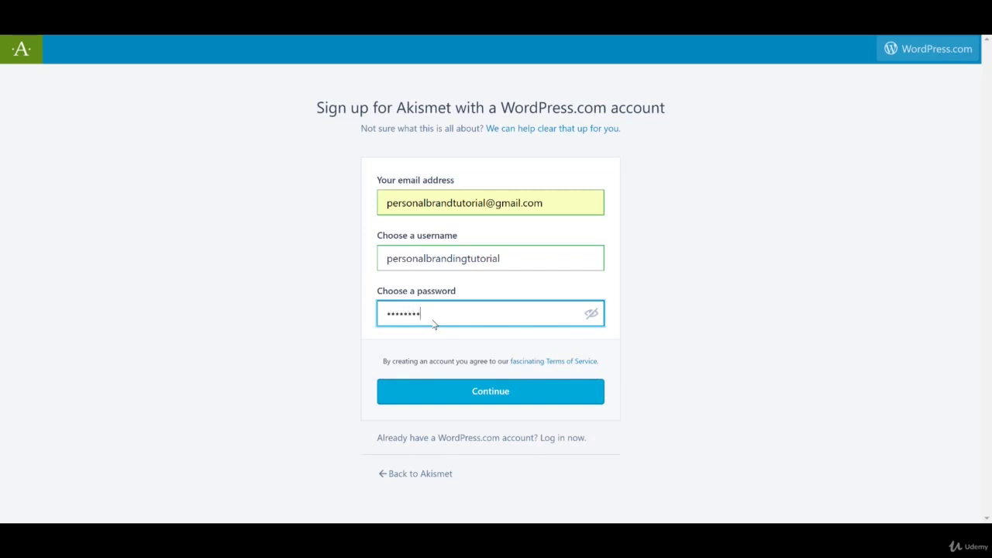
pyautogui.click(523, 394)
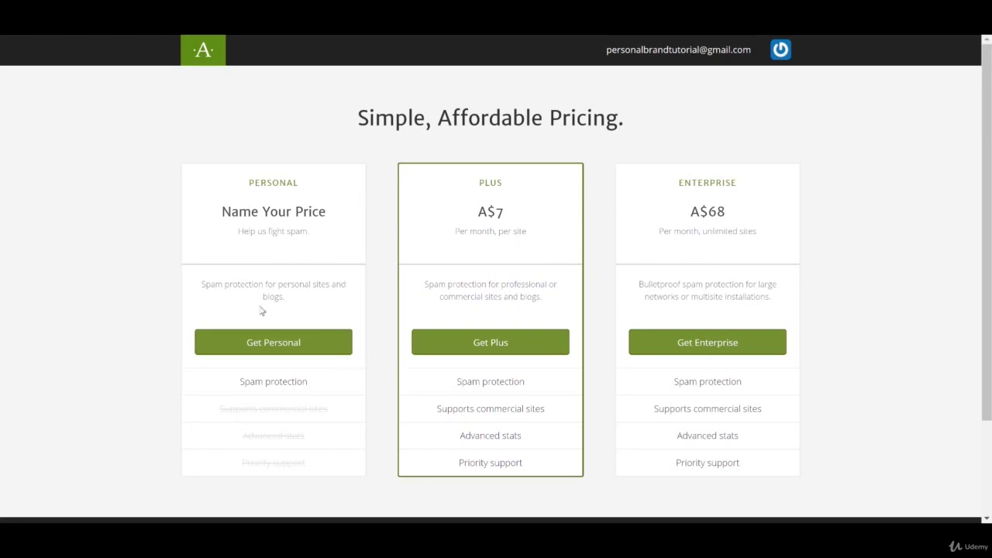
# Choose the Personal plan at A$0, enter site URL and contact name, and activate personalbrandingwebsite.com
pyautogui.click(297, 342)
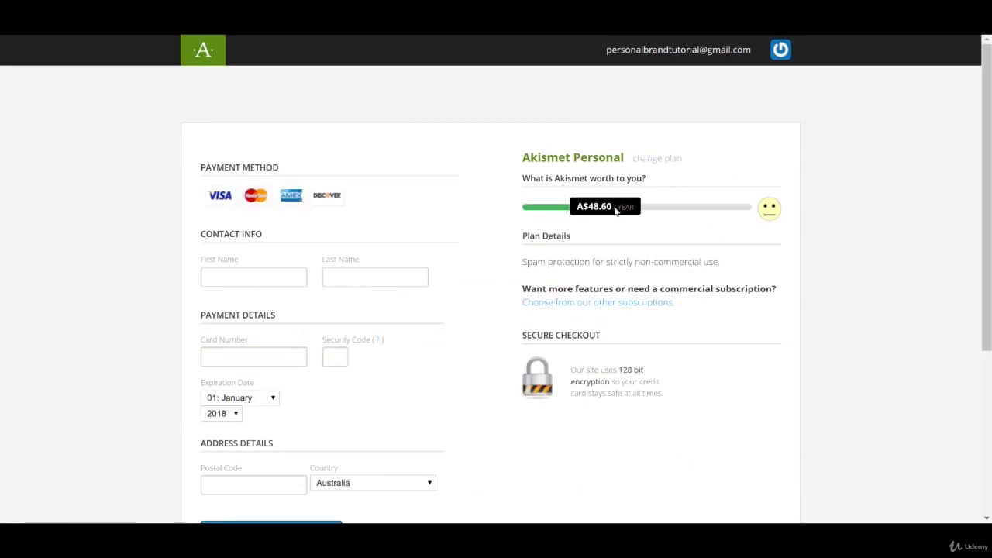
pyautogui.moveTo(605, 211); pyautogui.dragTo(506, 216)
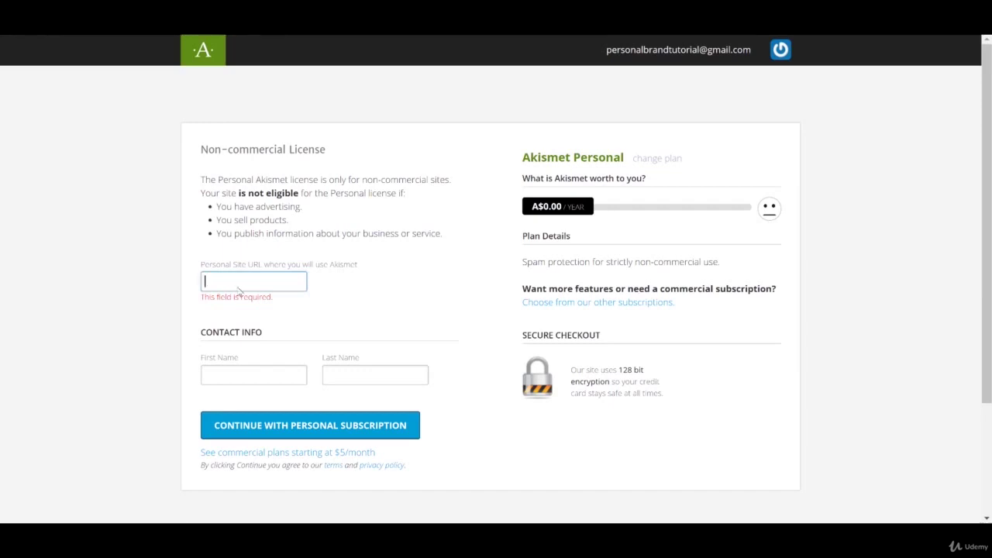
pyautogui.hotkey('ctrl', 'v')
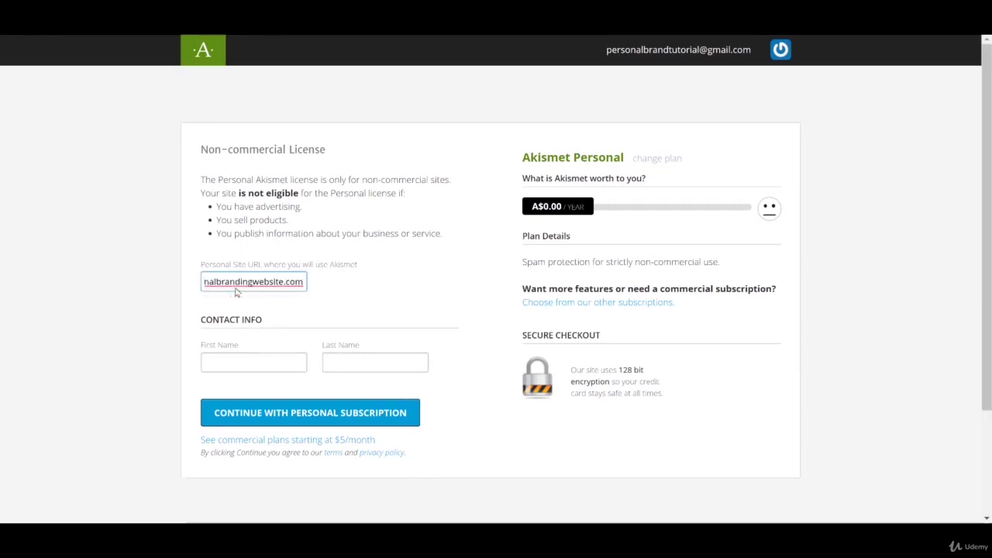
pyautogui.click(257, 362)
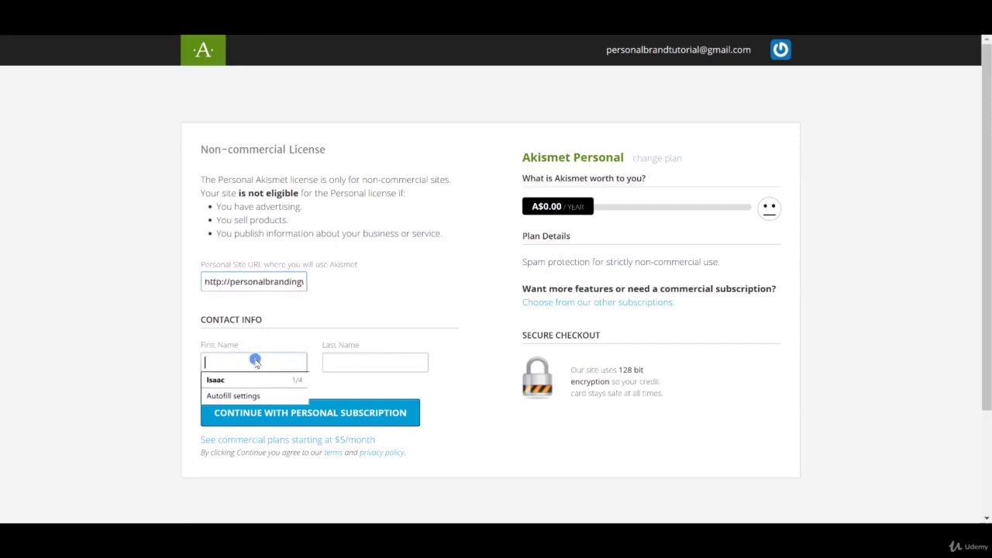
pyautogui.write('I')
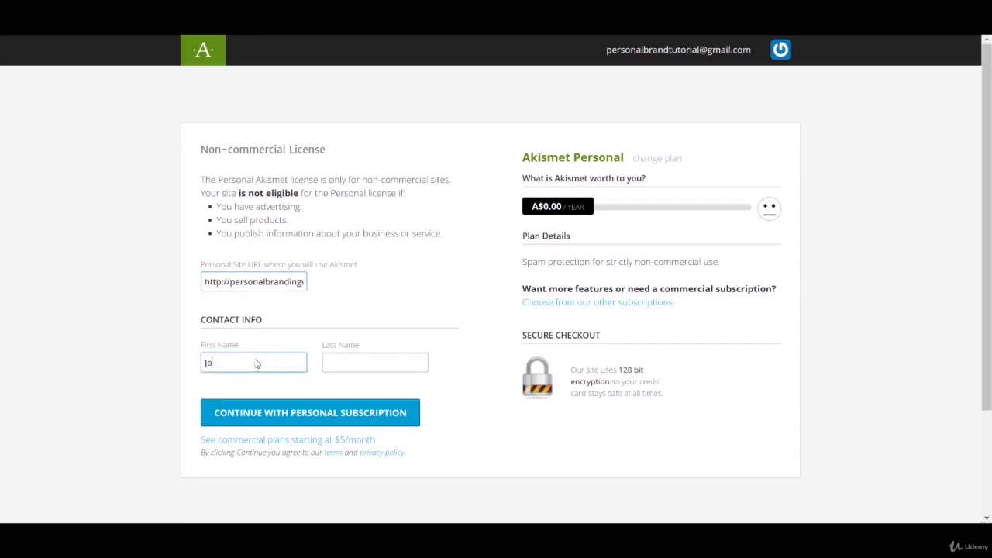
pyautogui.press('Tab')
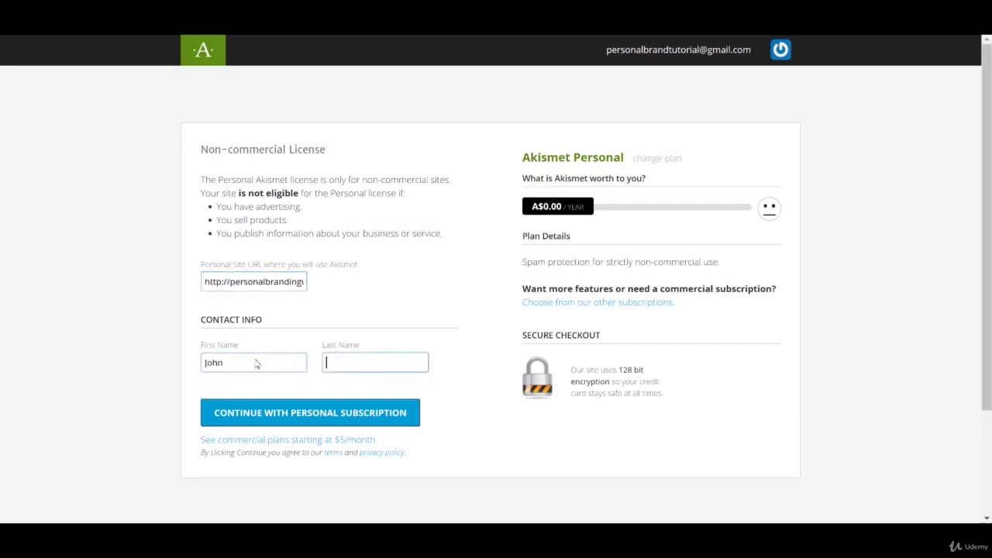
pyautogui.write('Smith')
pyautogui.click(307, 424)
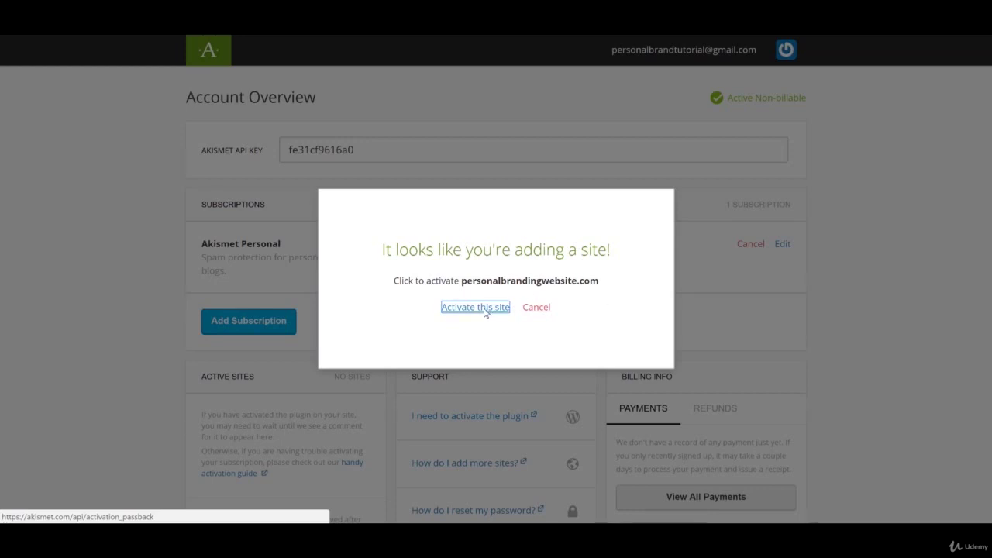
pyautogui.click(486, 310)
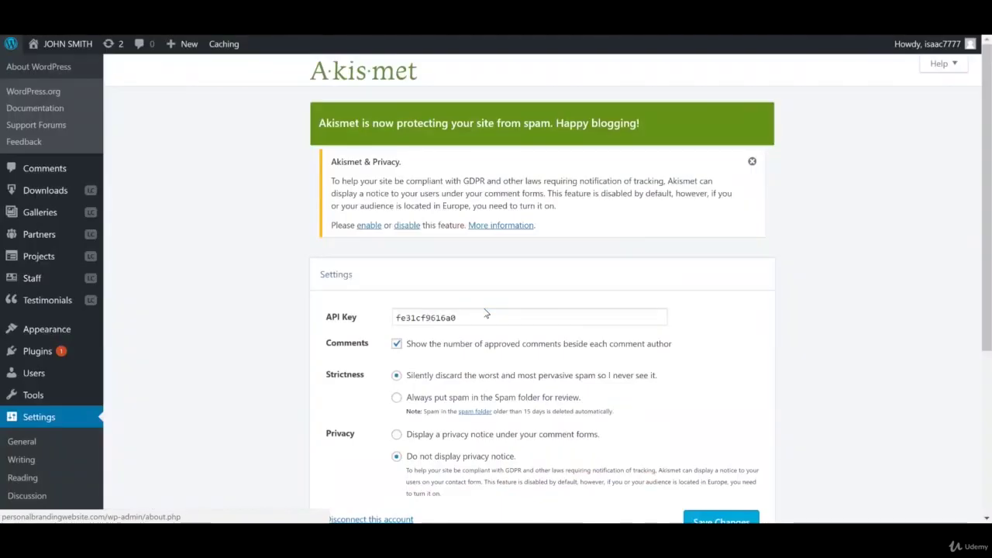
# Save the Akismet settings with the Akismet Basic (Free) subscription active
pyautogui.scroll(-3, 984, 233)
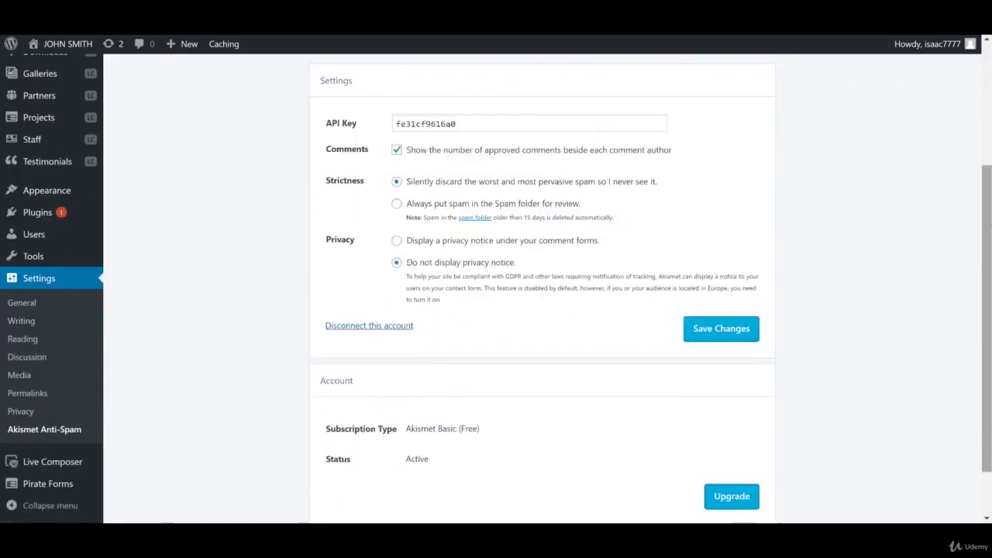
pyautogui.scroll(-1, 965, 184)
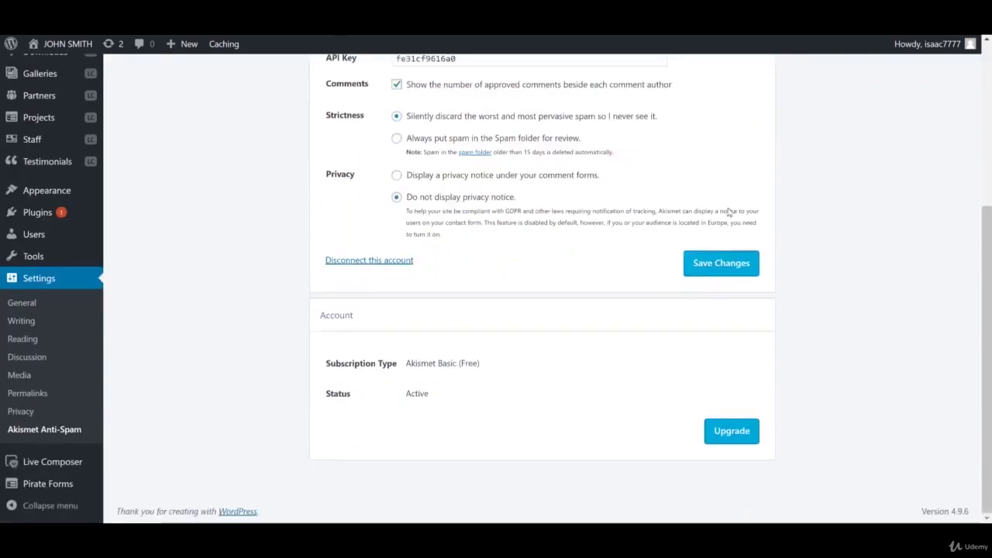
pyautogui.click(702, 263)
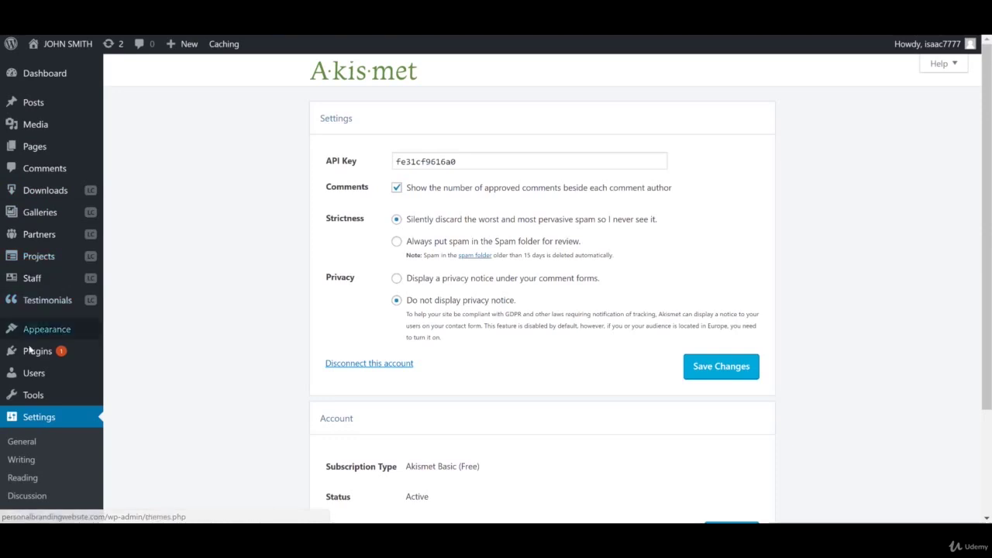
pyautogui.moveTo(28, 352)
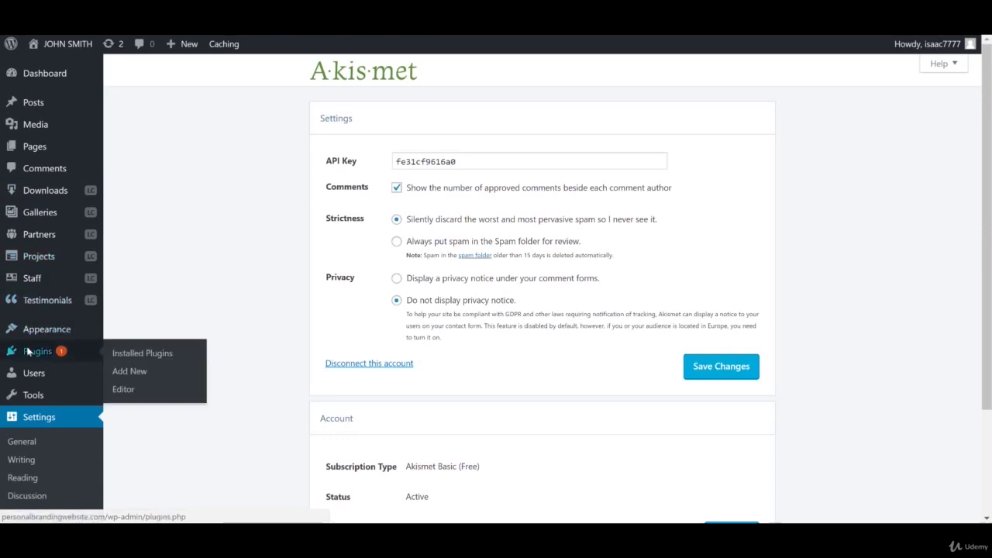
# Search the Add Plugins directory for 'backup' plugins
pyautogui.click(27, 352)
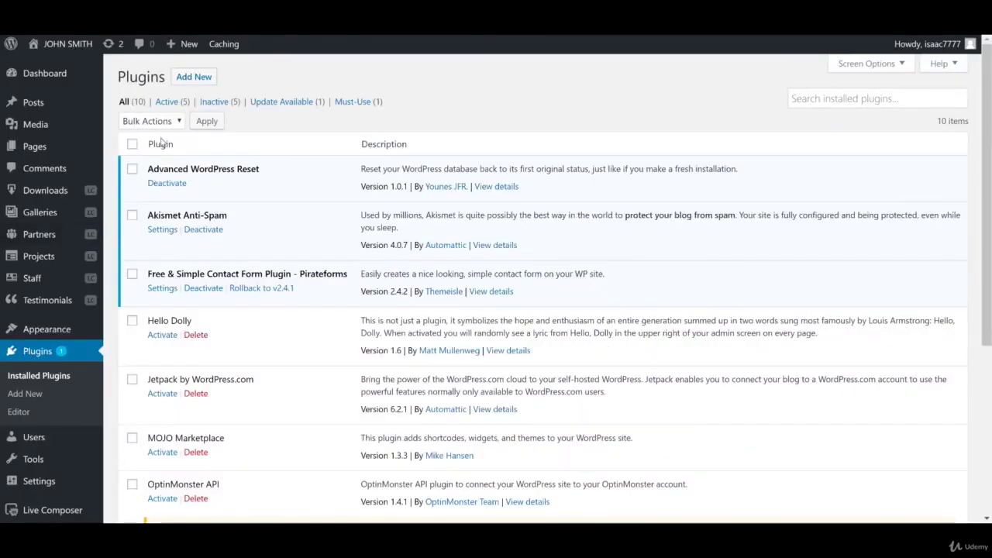
pyautogui.click(187, 80)
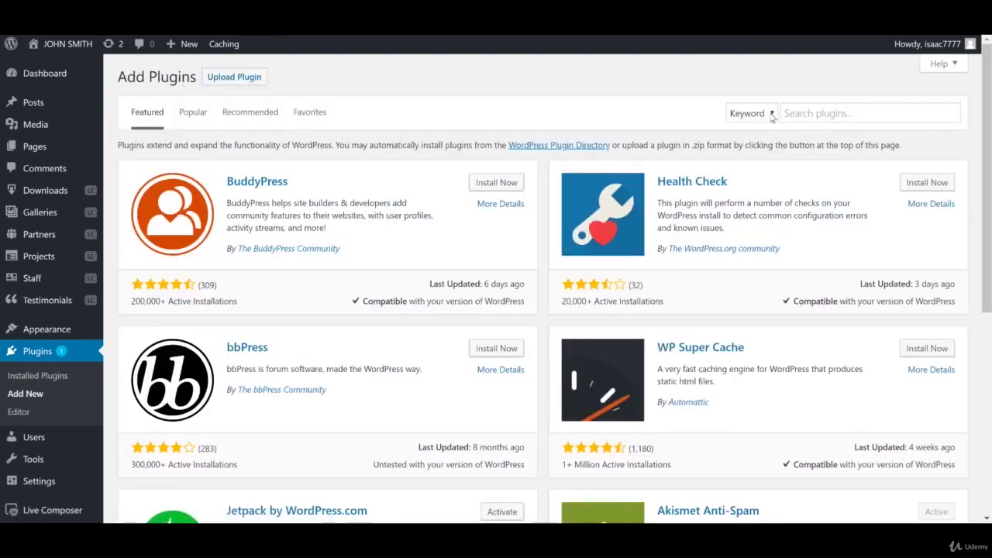
pyautogui.click(795, 116)
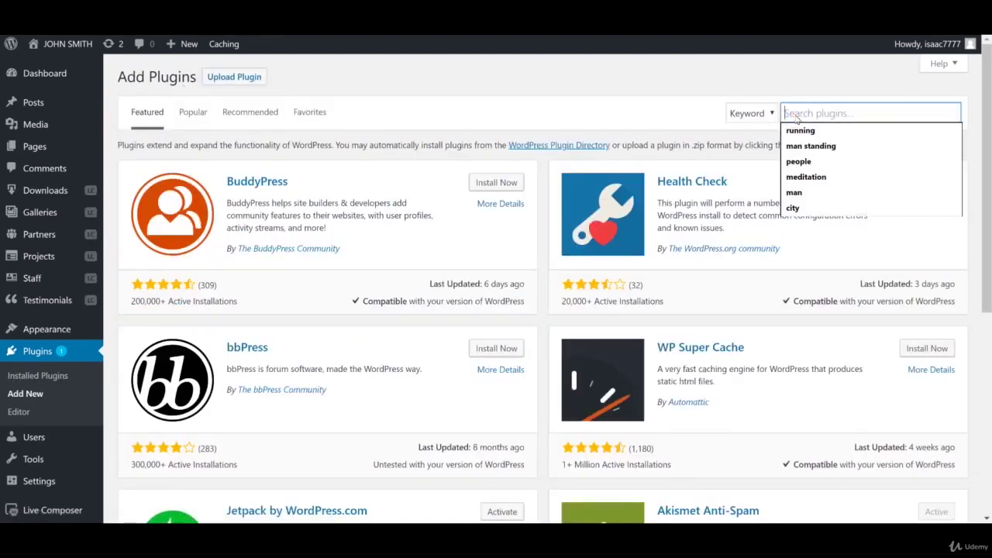
pyautogui.write('backup')
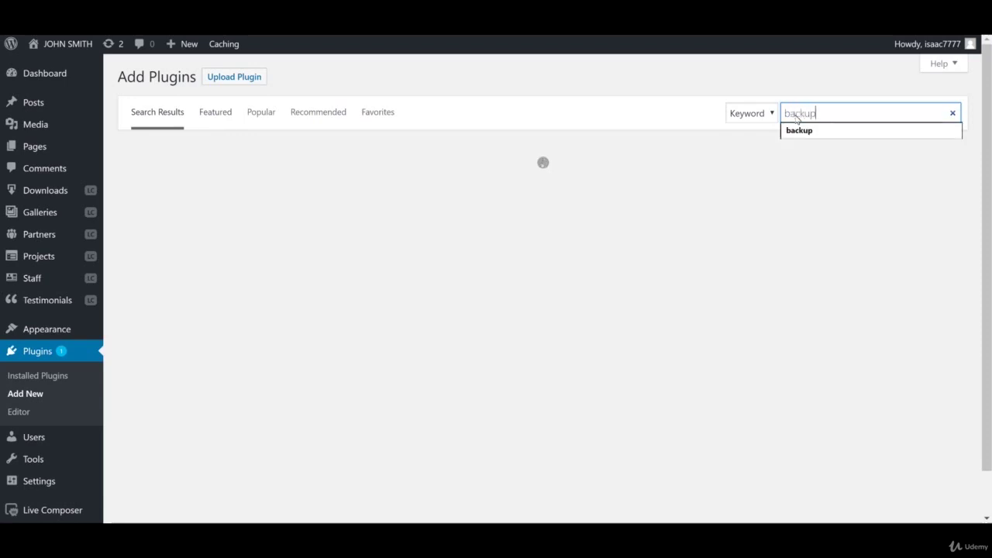
pyautogui.press('Return')
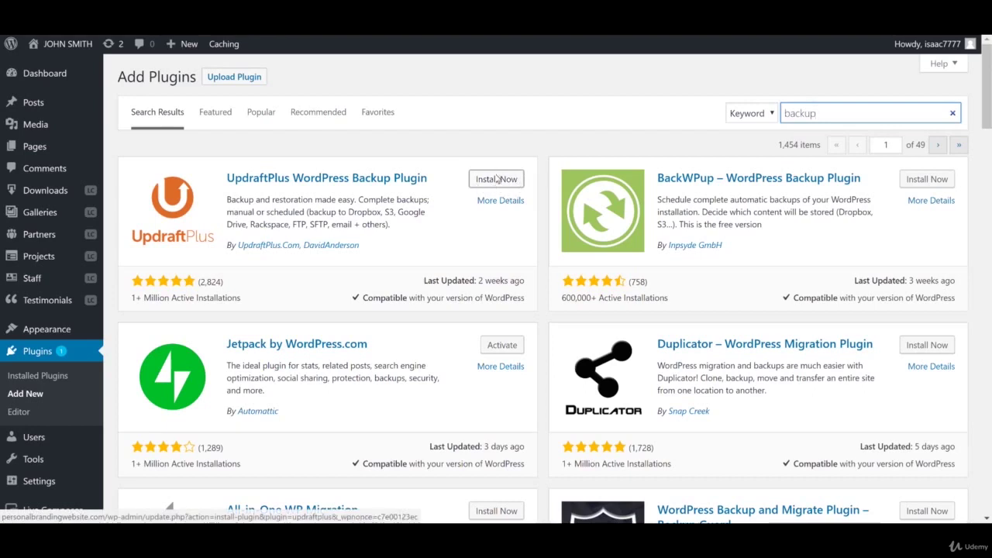
# Install and activate UpdraftPlus, then check it in the Installed Plugins list
pyautogui.click(497, 179)
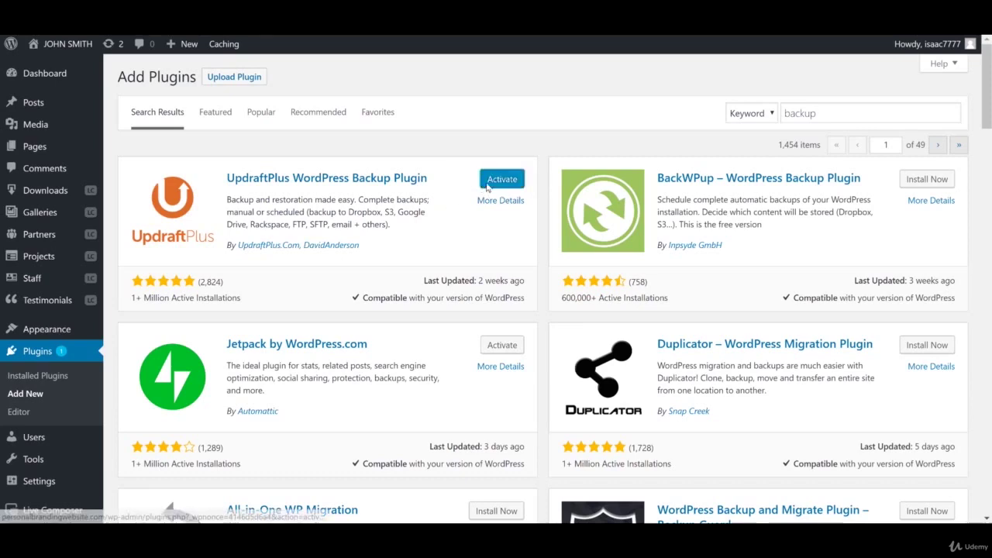
pyautogui.click(501, 179)
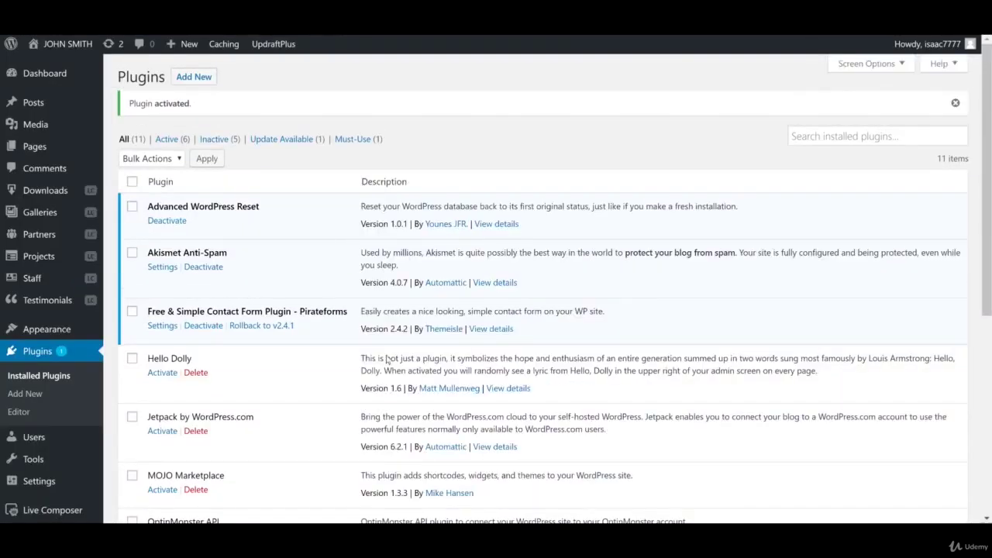
pyautogui.scroll(-5, 386, 361)
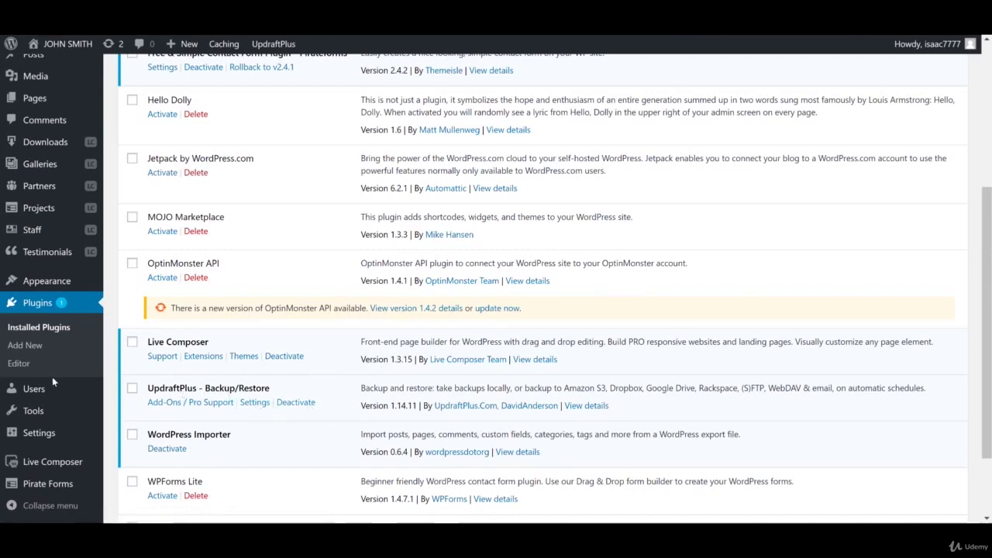
pyautogui.scroll(-2, 53, 378)
pyautogui.scroll(2, 60, 349)
# Open UpdraftPlus Backups settings and show its schedule and storage options
pyautogui.moveTo(42, 479)
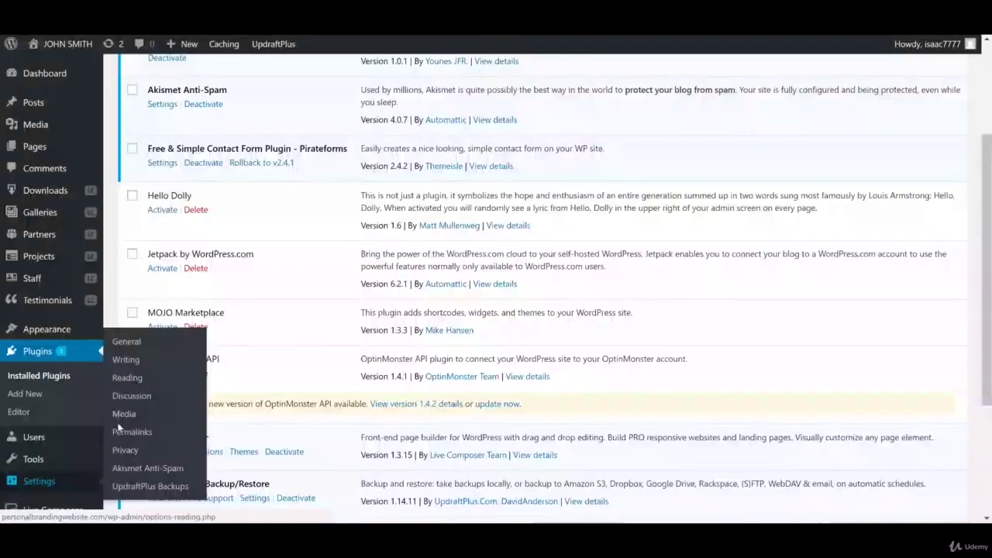
pyautogui.click(152, 489)
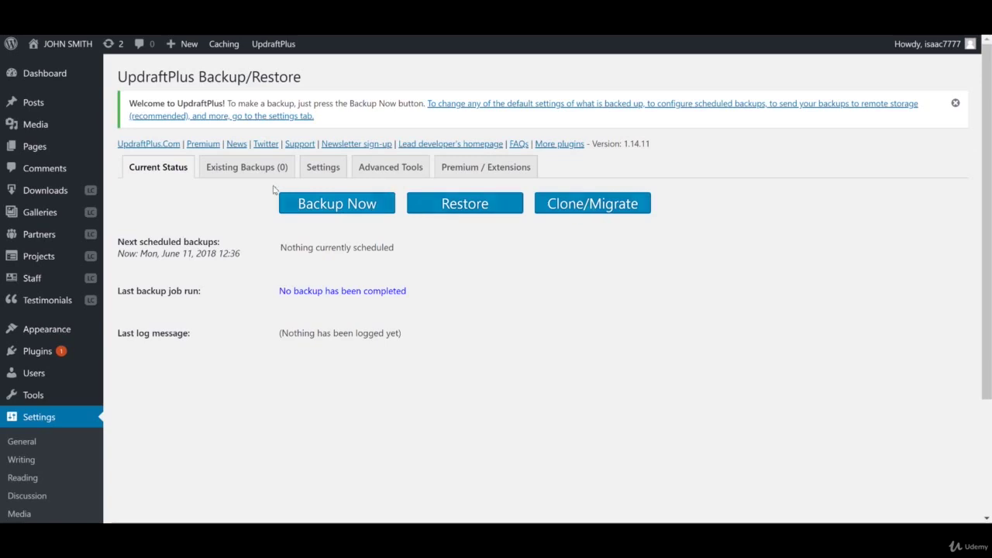
pyautogui.click(314, 171)
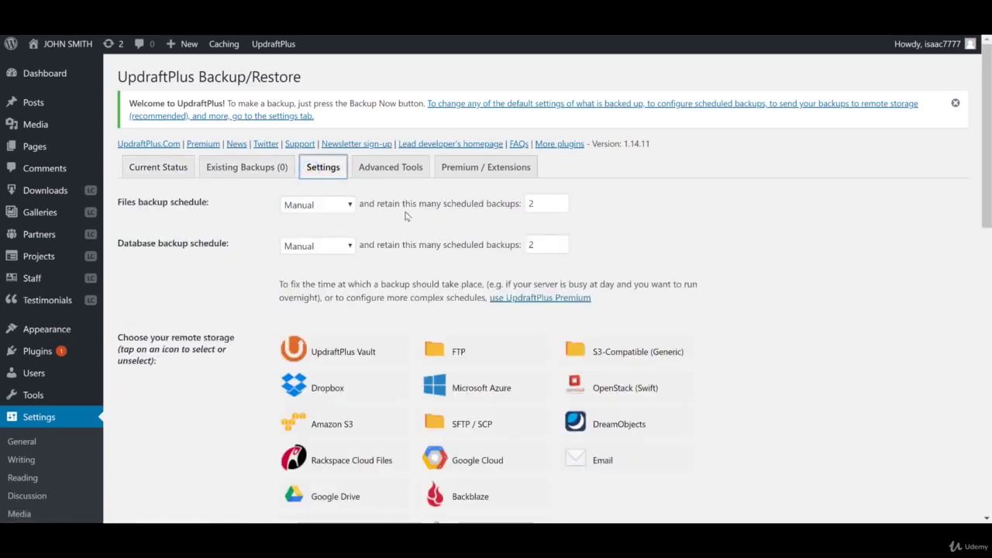
pyautogui.scroll(-4, 444, 230)
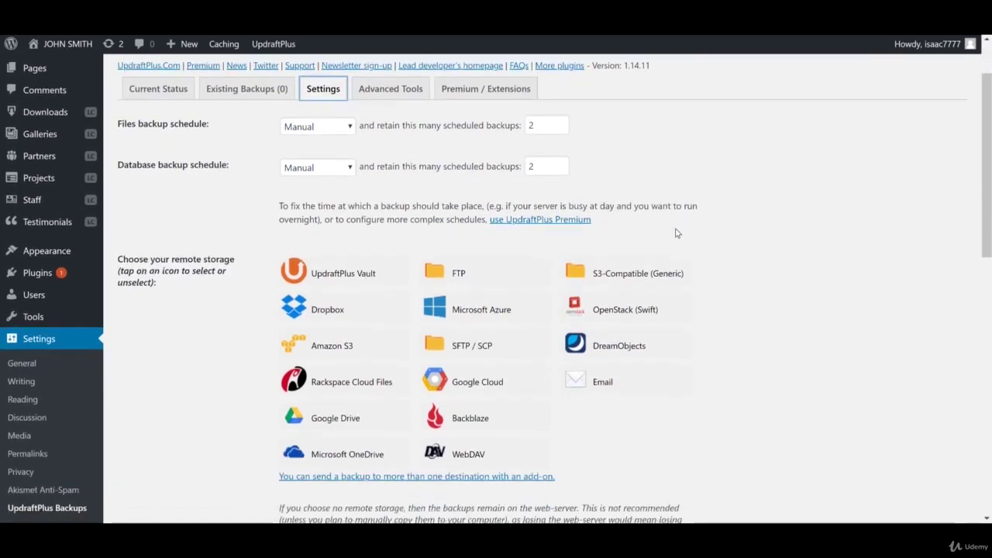
pyautogui.scroll(1, 410, 232)
pyautogui.scroll(1, 411, 232)
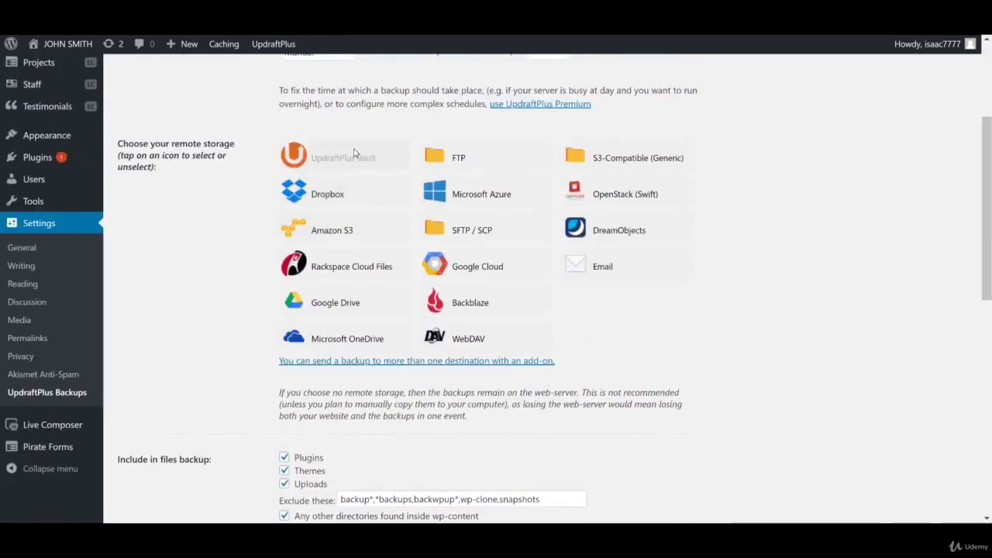
pyautogui.scroll(-6, 605, 248)
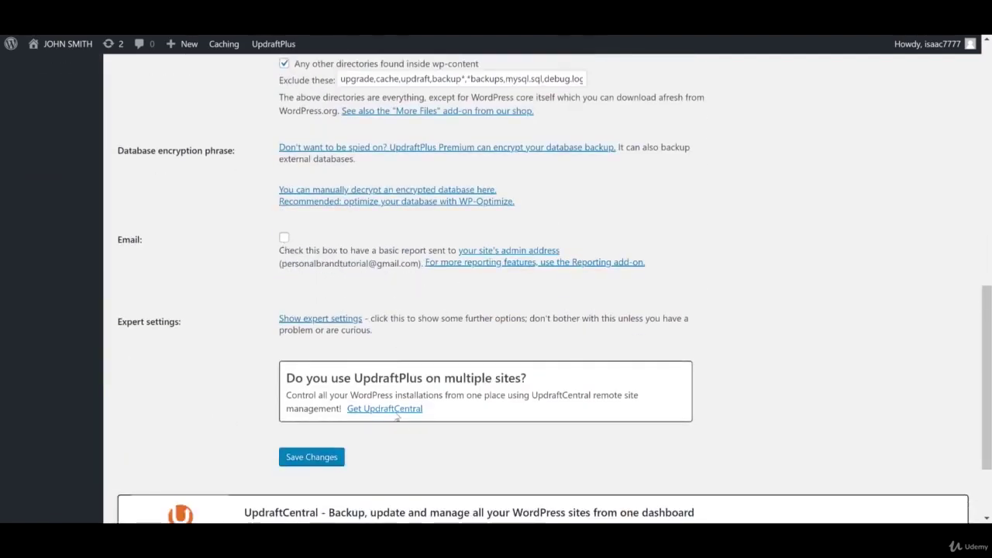
pyautogui.scroll(9, 468, 292)
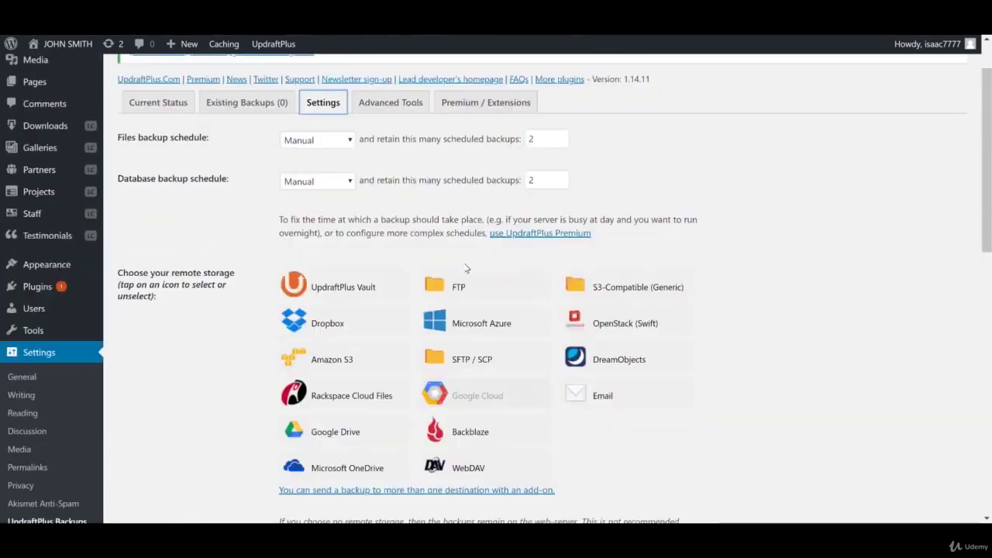
# Set both Files and Database backup schedules to Monthly and save the changes
pyautogui.click(328, 143)
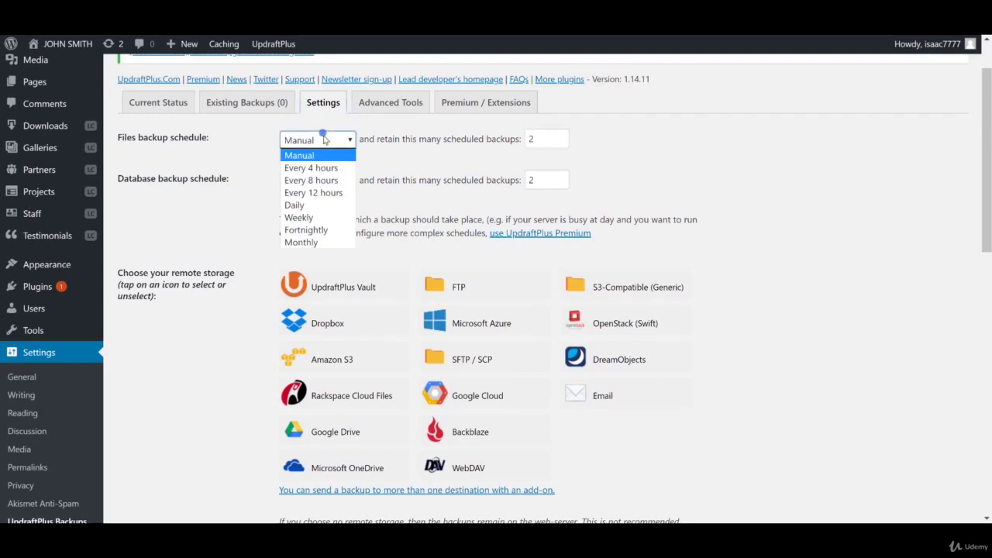
pyautogui.click(315, 243)
pyautogui.click(330, 183)
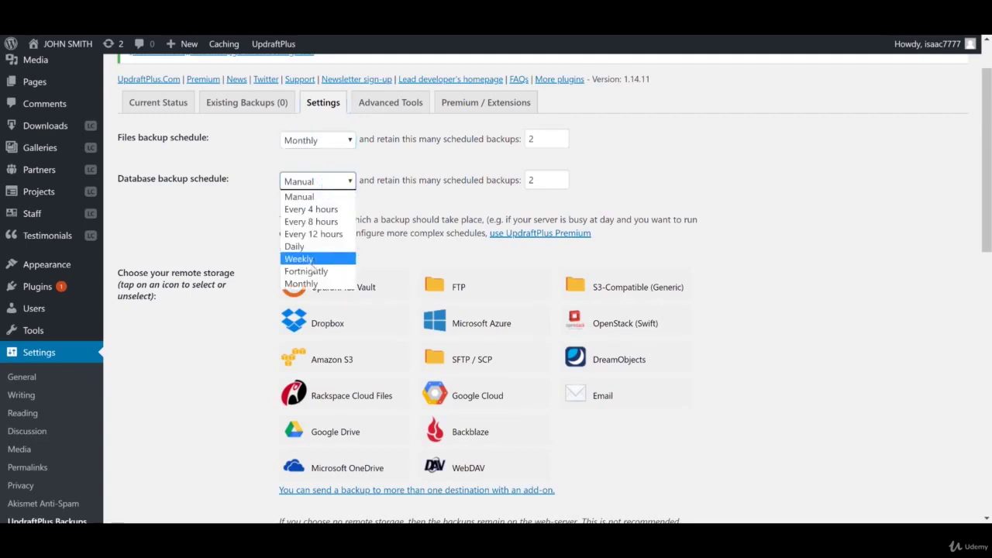
pyautogui.click(308, 284)
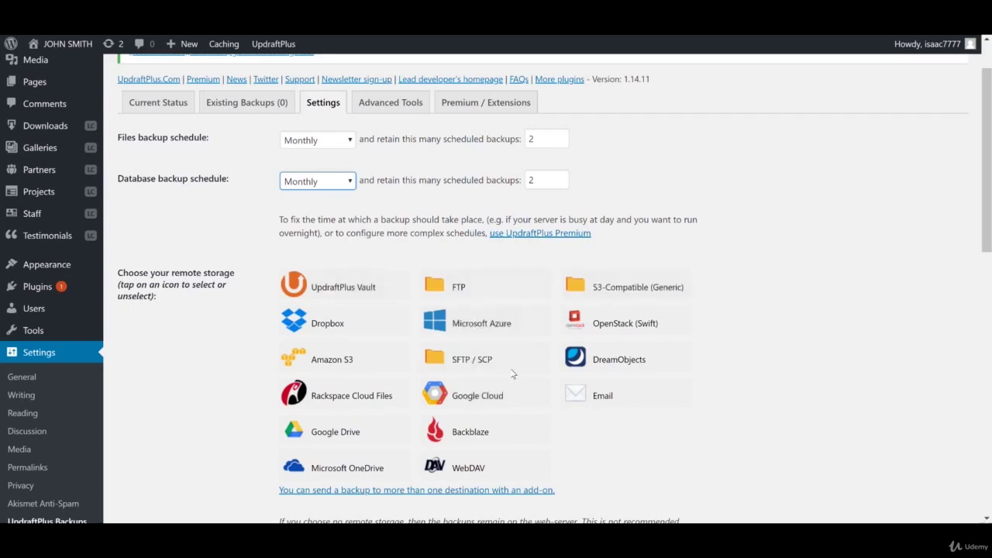
pyautogui.scroll(-3, 514, 370)
pyautogui.scroll(-5, 523, 305)
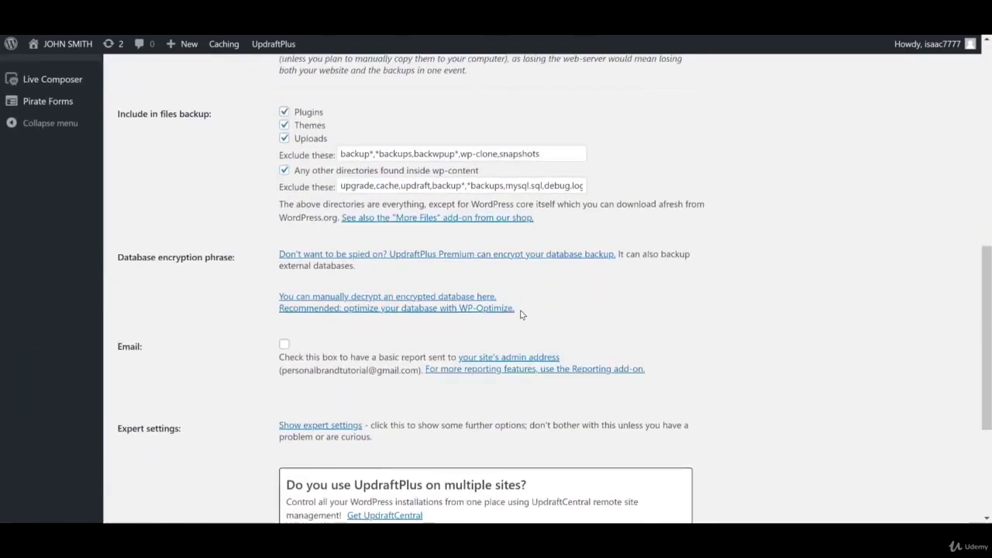
pyautogui.click(295, 397)
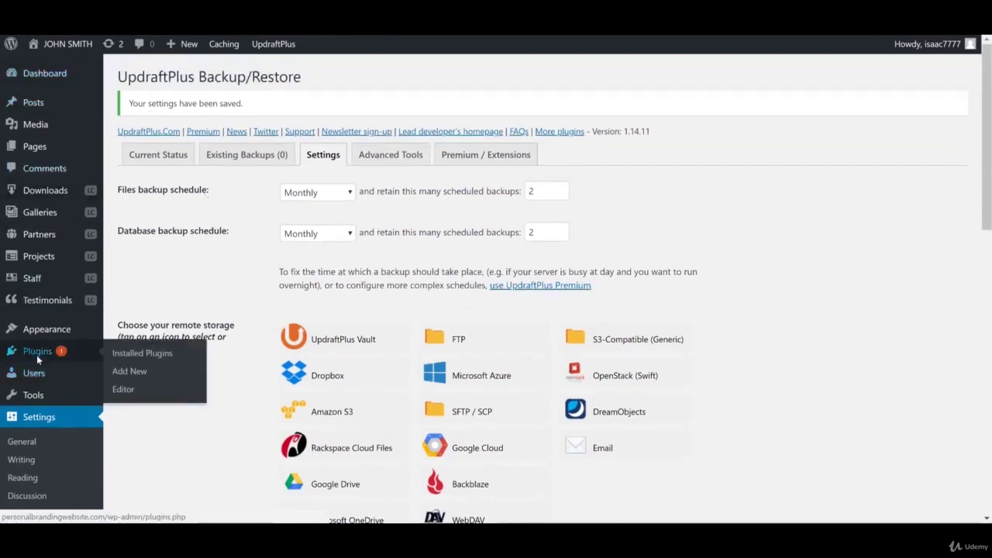
# Search Add Plugins for 'seo' and install the Yoast SEO plugin
pyautogui.click(49, 356)
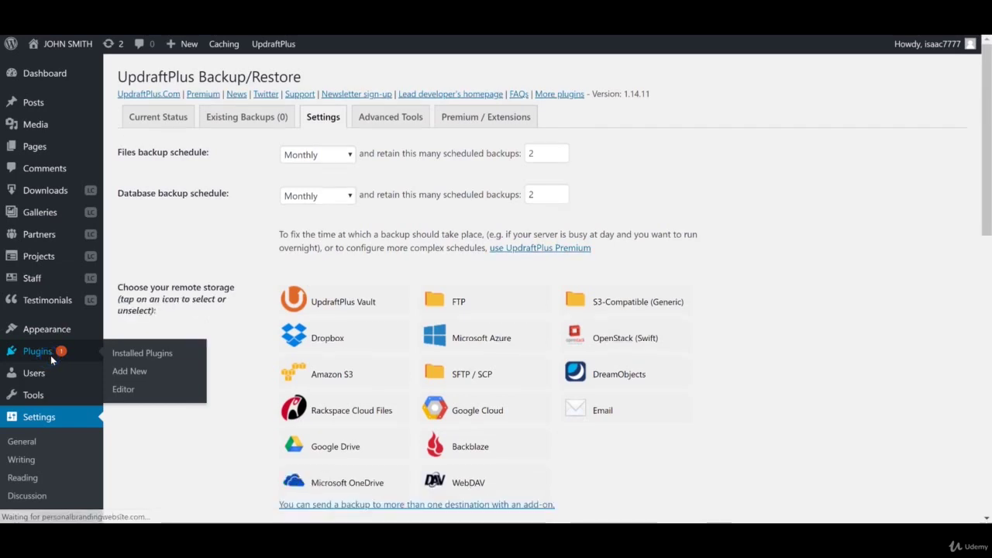
pyautogui.click(51, 354)
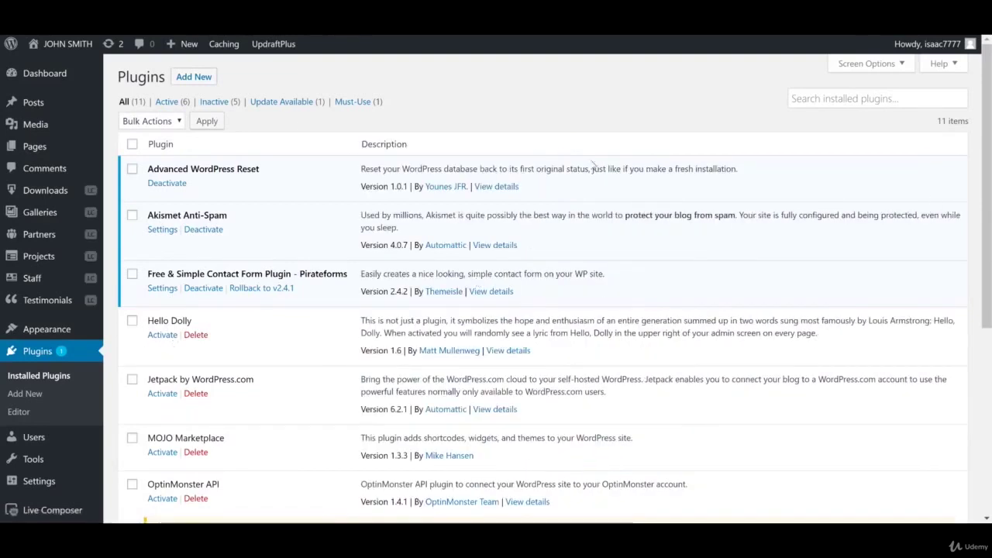
pyautogui.click(207, 77)
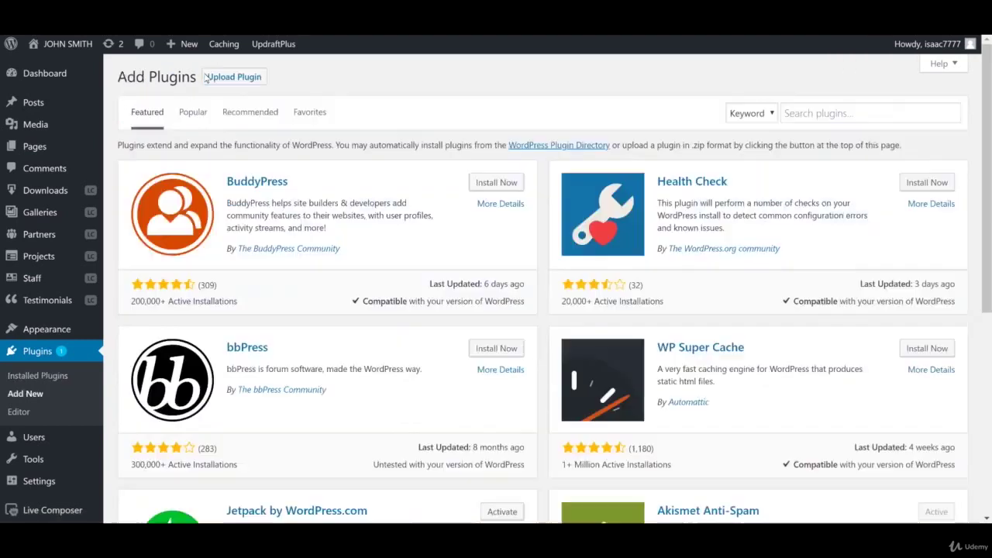
pyautogui.click(814, 121)
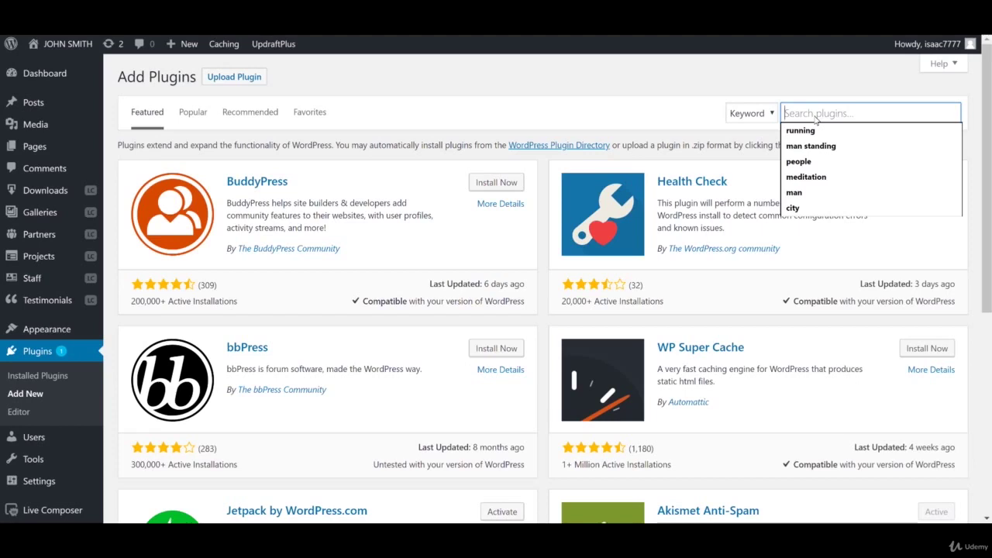
pyautogui.write('seo')
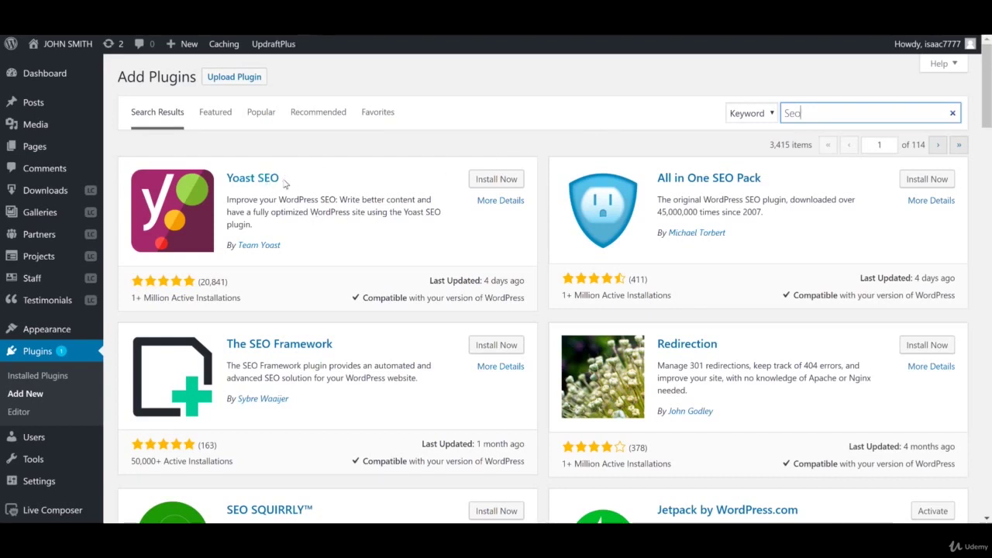
pyautogui.click(496, 179)
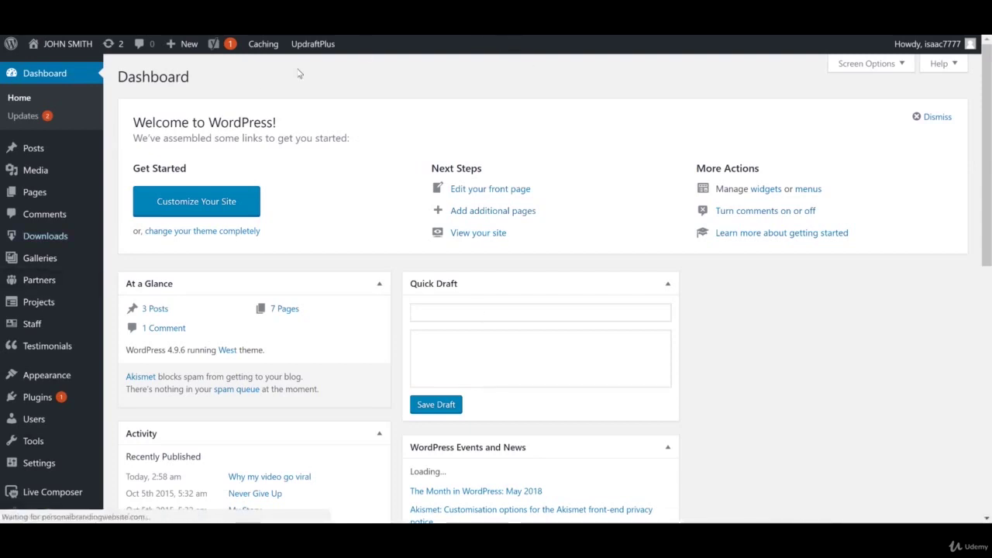
# Check the Installed Plugins list (12 plugins, 7 active), then browse the Add New plugins page
pyautogui.click(41, 400)
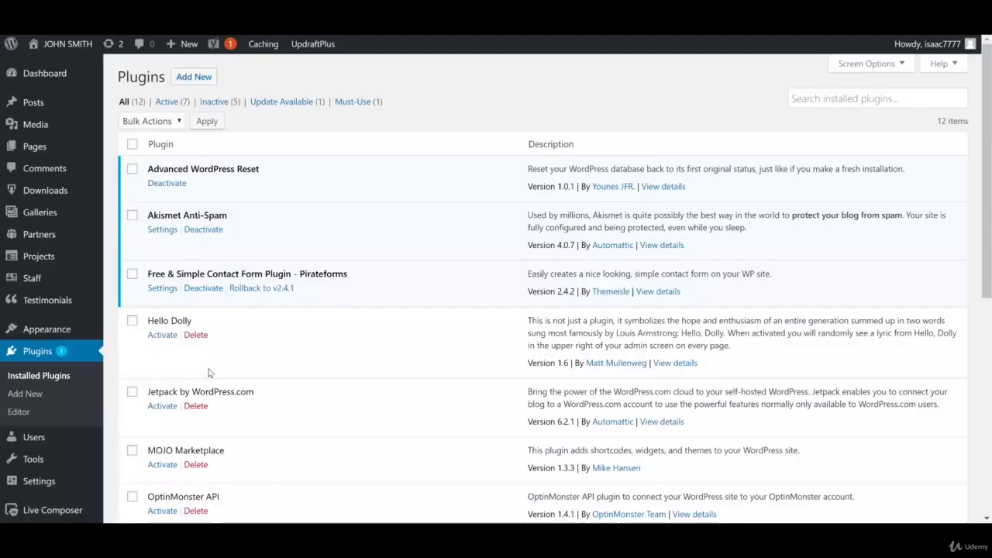
pyautogui.click(197, 85)
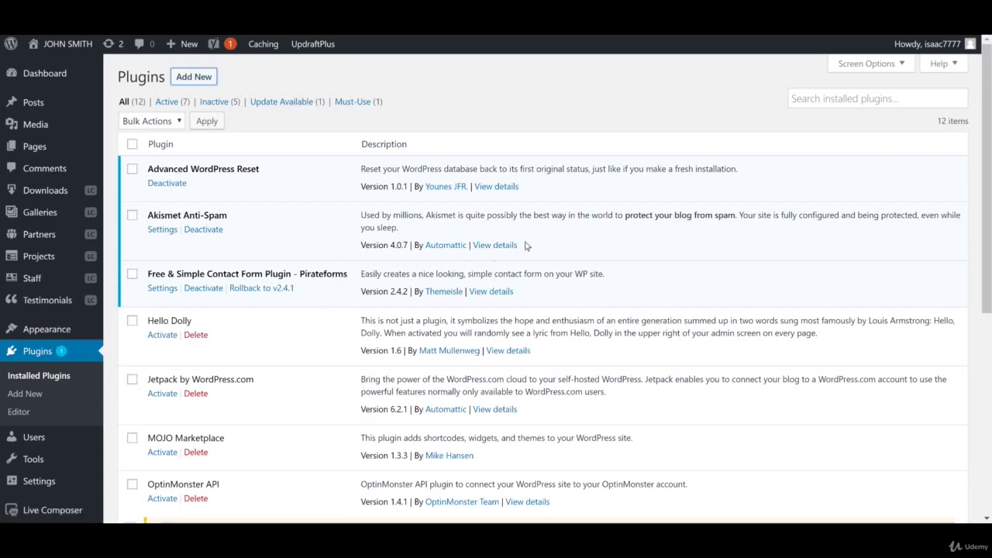
pyautogui.scroll(-3, 512, 233)
pyautogui.scroll(-2, 763, 225)
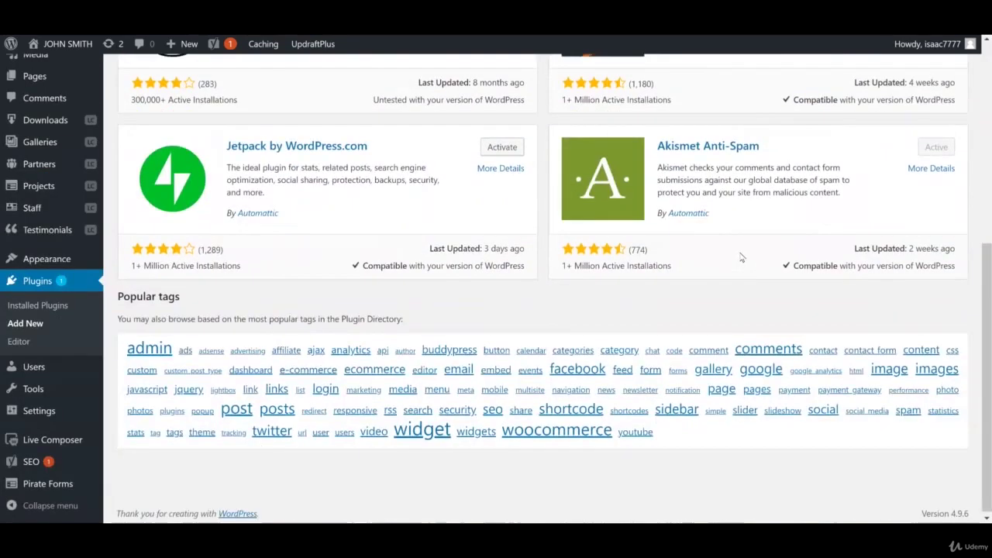
pyautogui.scroll(5, 691, 221)
pyautogui.scroll(1, 504, 280)
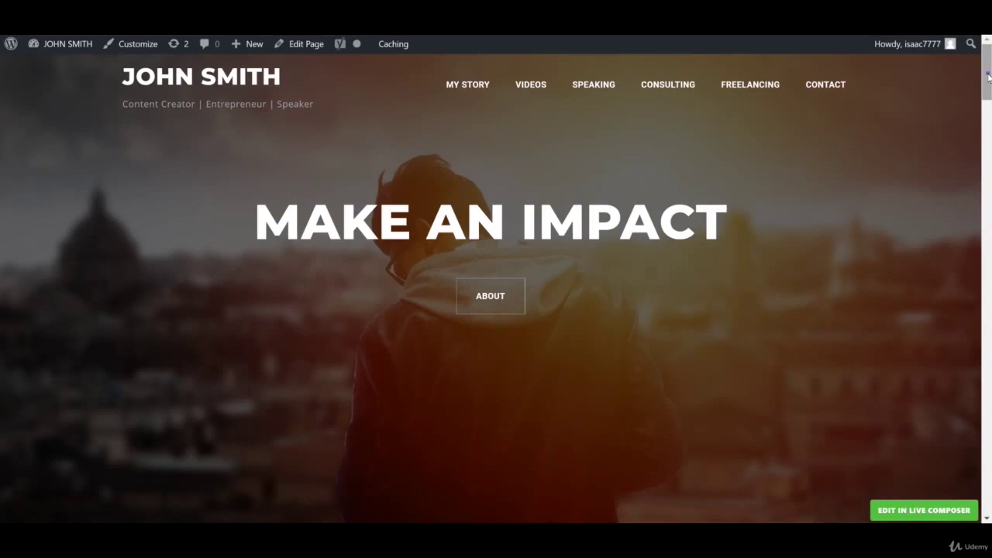
pyautogui.moveTo(989, 75)
pyautogui.mouseDown()
pyautogui.moveTo(983, 488)
pyautogui.moveTo(984, 87)
pyautogui.mouseUp()
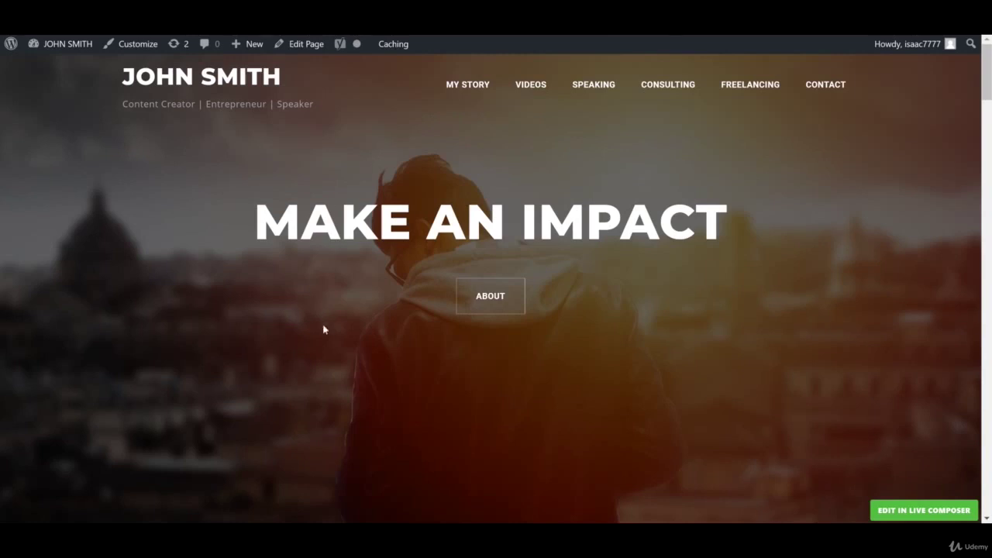